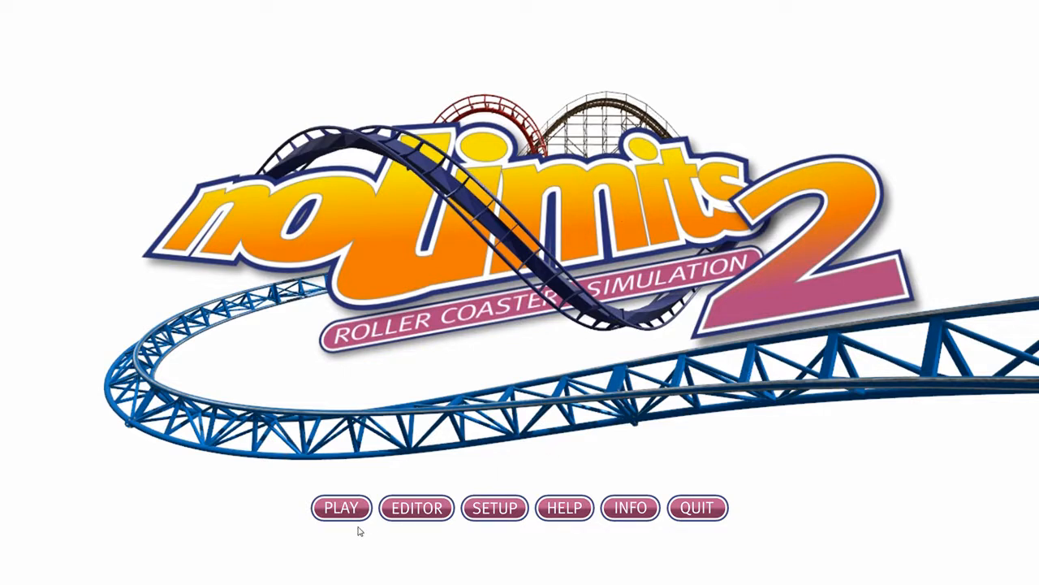
# Enter the editor and load the park 'How I make Coasters in NL2' from File > Open.
pyautogui.click(424, 505)
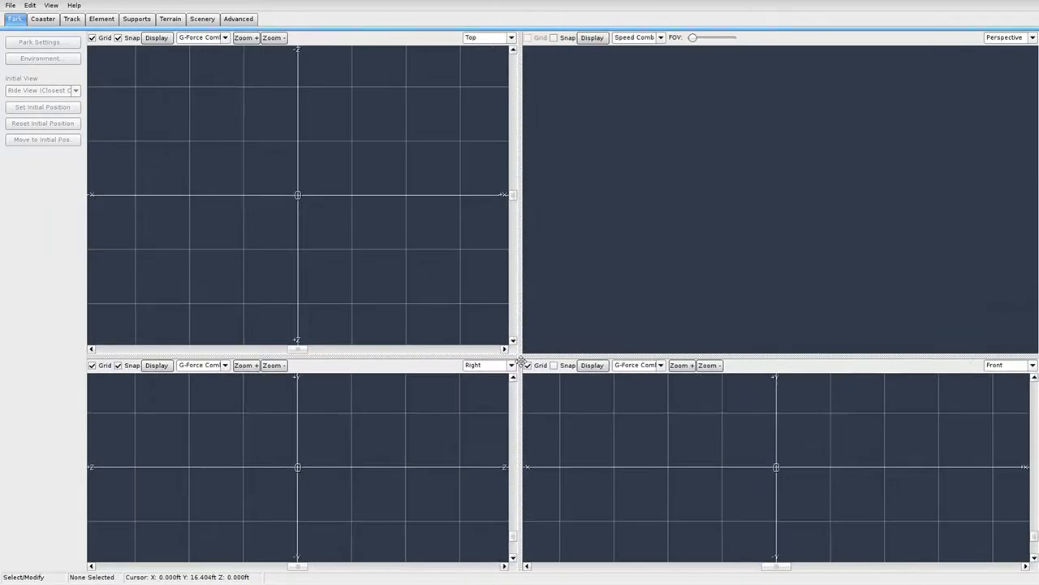
pyautogui.click(10, 5)
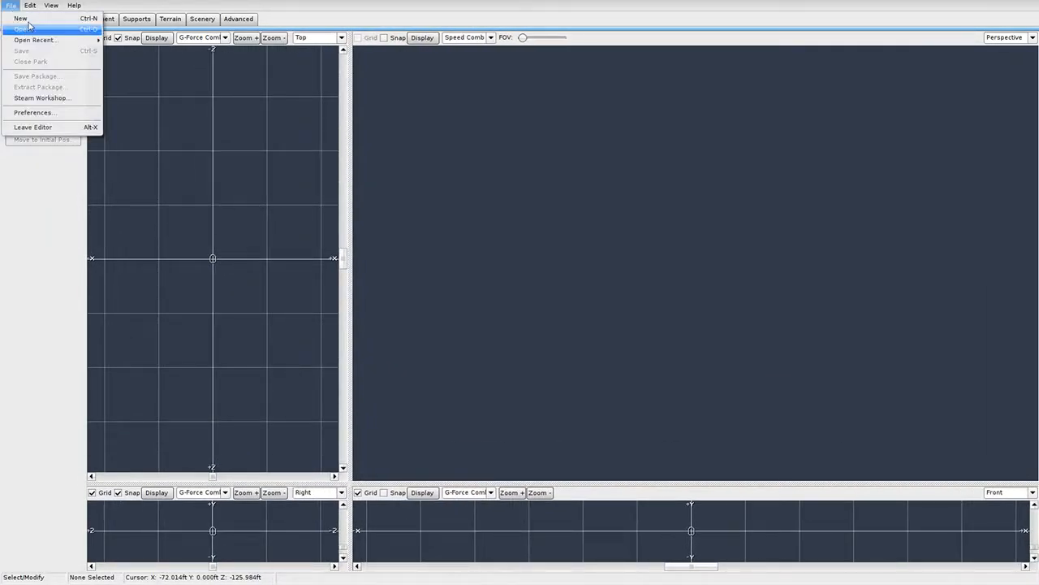
pyautogui.click(23, 29)
pyautogui.doubleClick(615, 203)
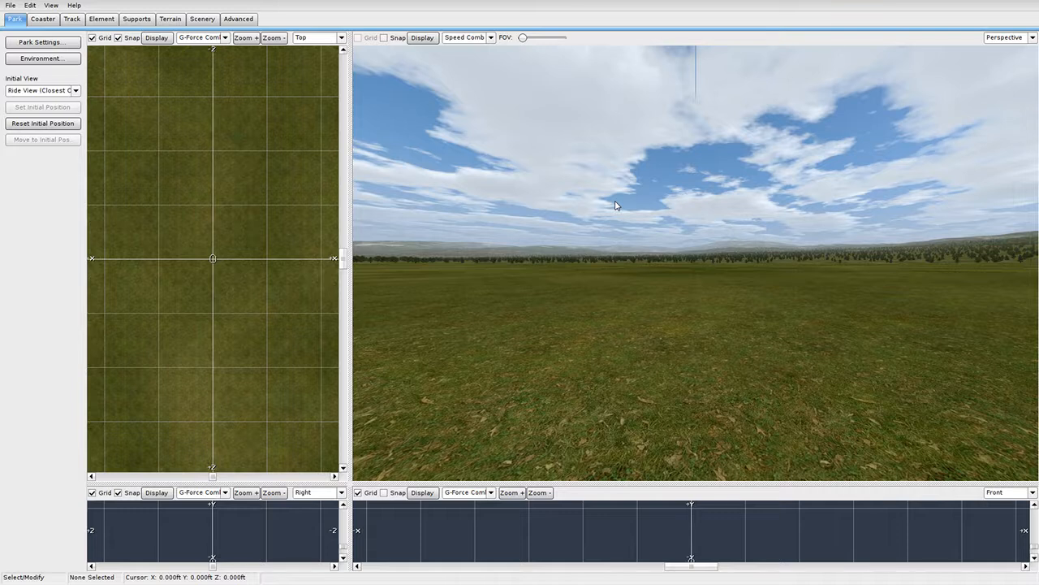
# Resize the viewport splitter so the Top view of the grass field fills most of the window.
pyautogui.click(46, 18)
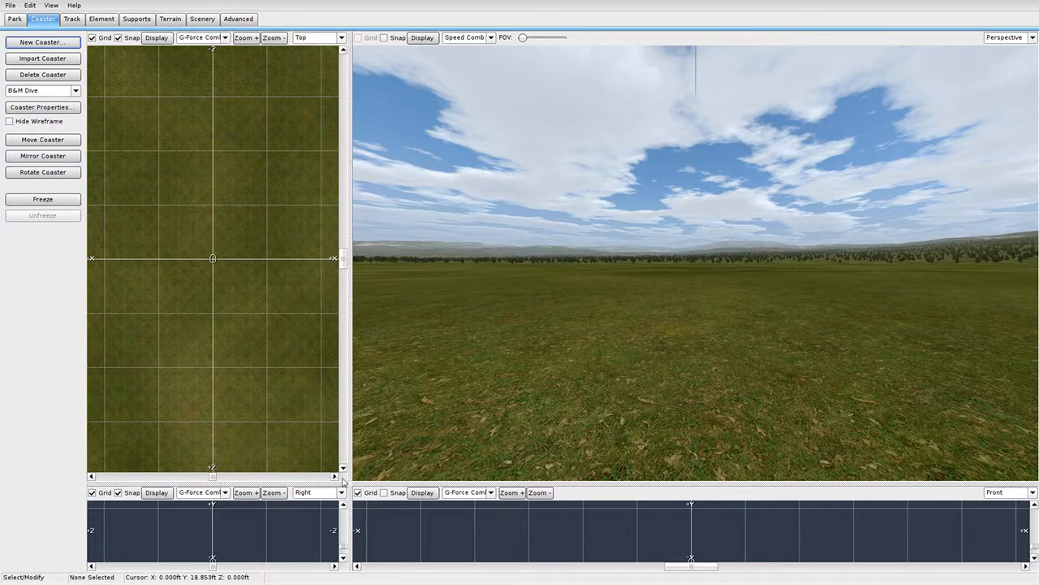
pyautogui.moveTo(350, 485); pyautogui.dragTo(1035, 34)
pyautogui.scroll(4, 669, 283)
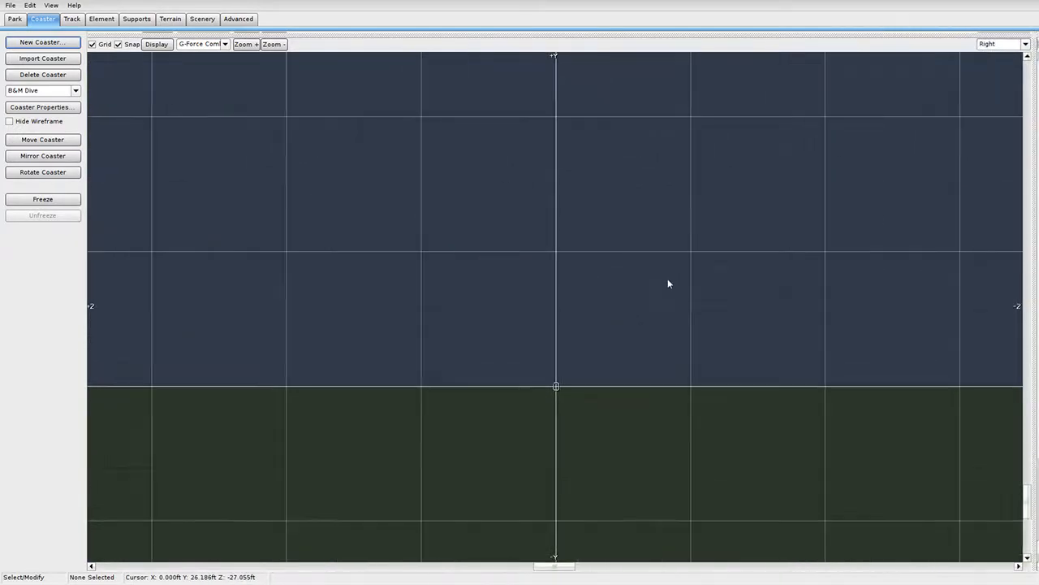
pyautogui.moveTo(641, 352); pyautogui.dragTo(549, 325, button='right')
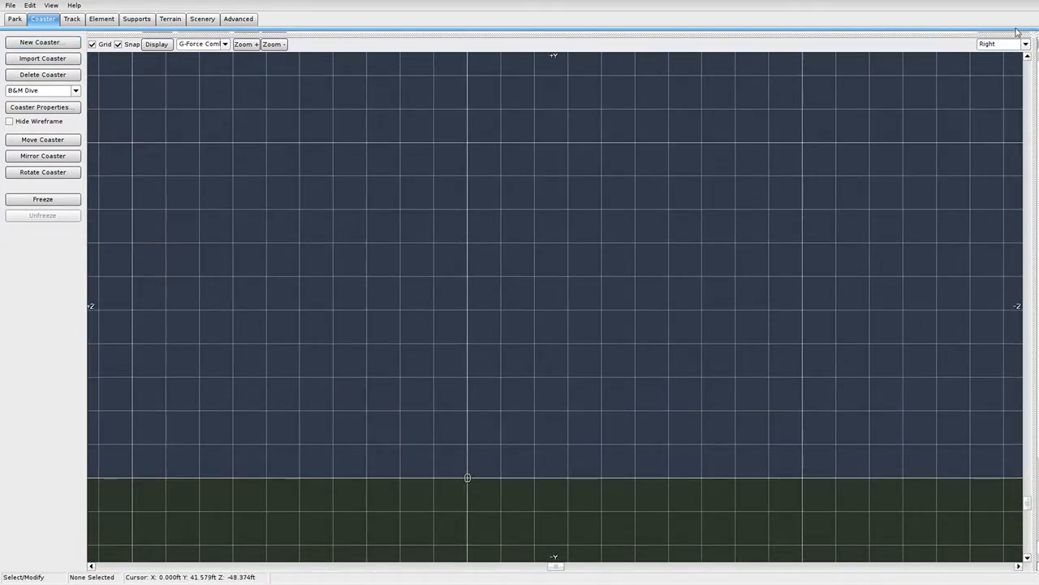
pyautogui.moveTo(1035, 36); pyautogui.dragTo(897, 50)
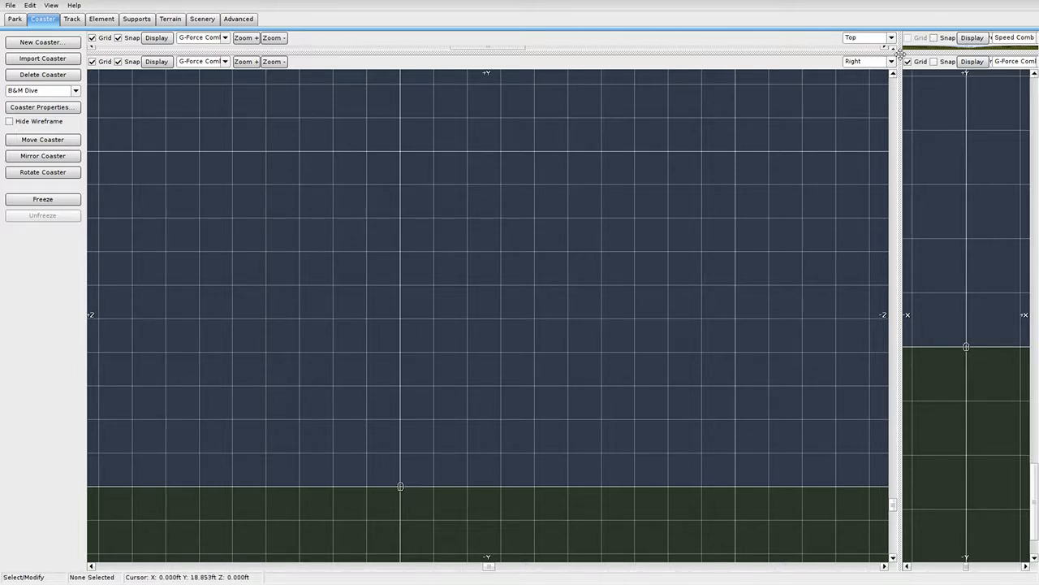
pyautogui.moveTo(899, 52); pyautogui.dragTo(196, 563)
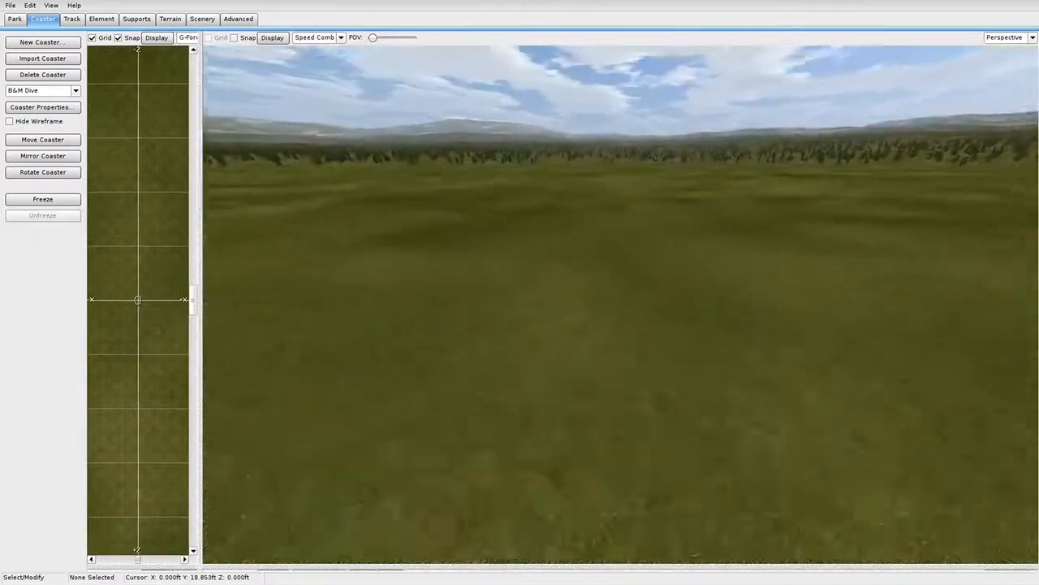
pyautogui.moveTo(543, 186); pyautogui.dragTo(479, 250, button='right')
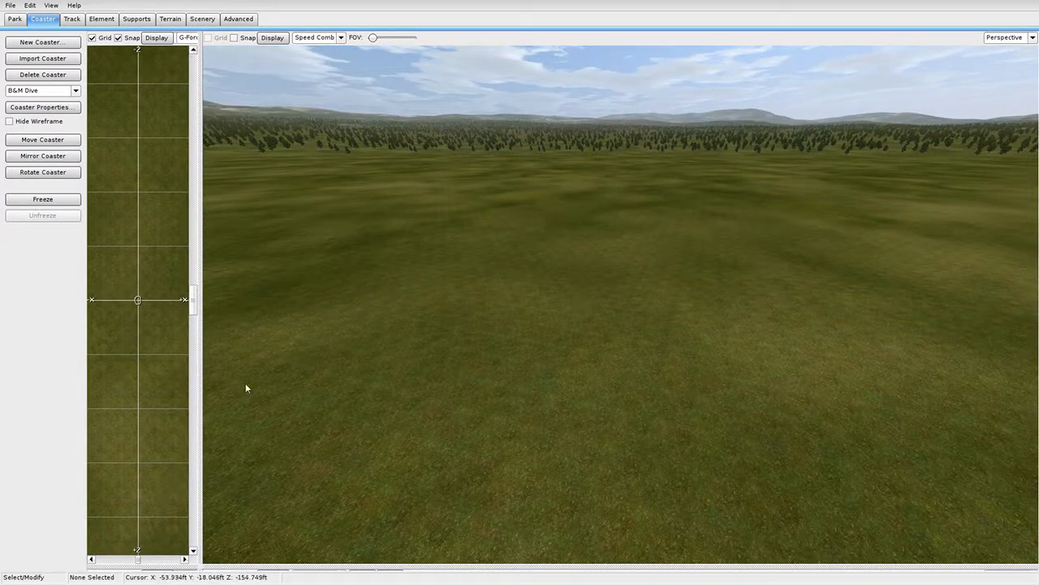
pyautogui.moveTo(197, 561); pyautogui.dragTo(867, 519)
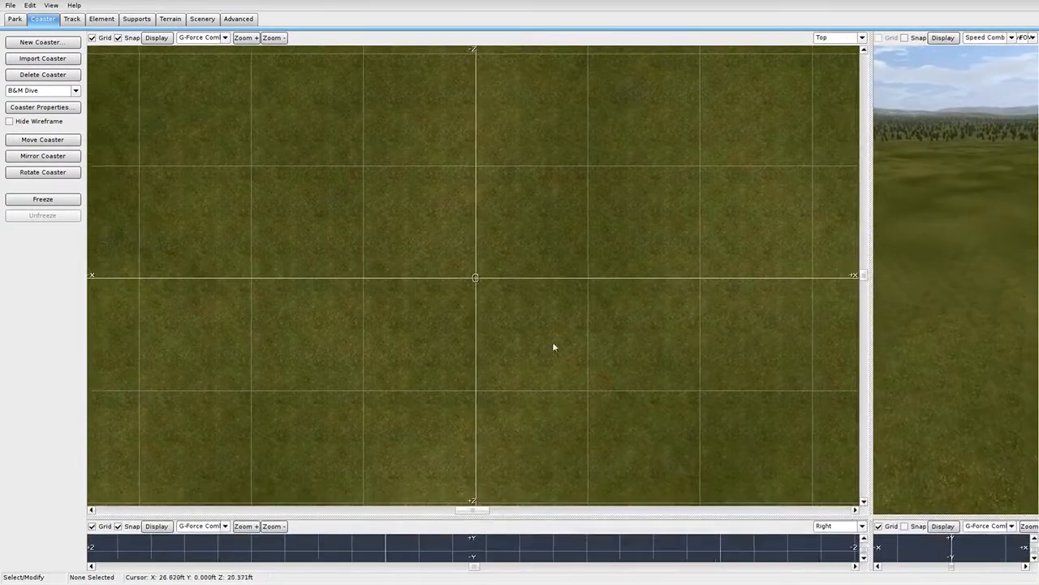
pyautogui.click(72, 19)
# Draw a straight track section downward in the Top view and drag its end vertex much further.
pyautogui.click(37, 204)
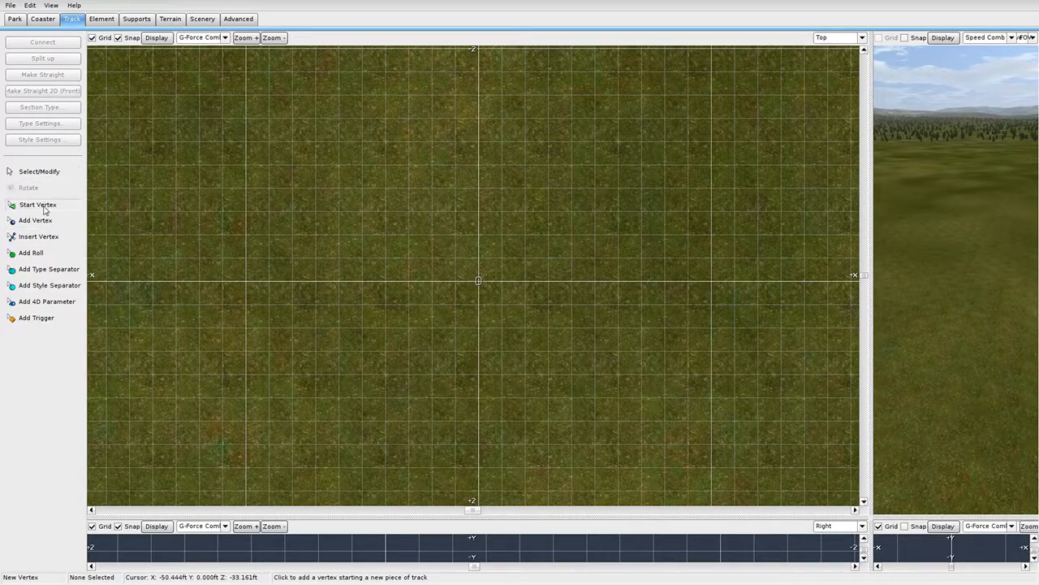
pyautogui.scroll(2, 531, 343)
pyautogui.moveTo(483, 287); pyautogui.dragTo(487, 367)
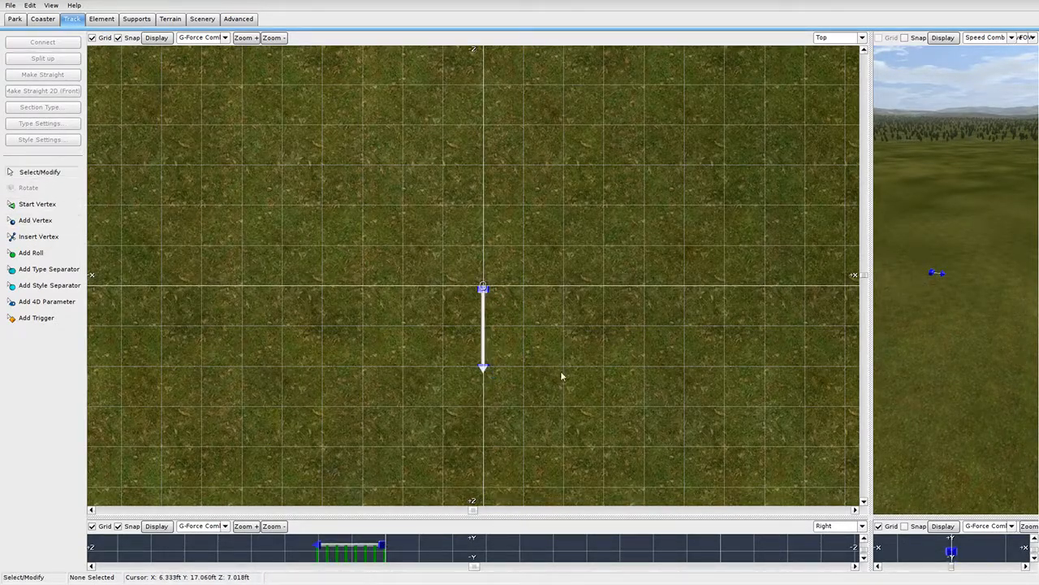
pyautogui.moveTo(488, 281); pyautogui.dragTo(462, 106, button='right')
pyautogui.moveTo(491, 148); pyautogui.dragTo(512, 221, button='right')
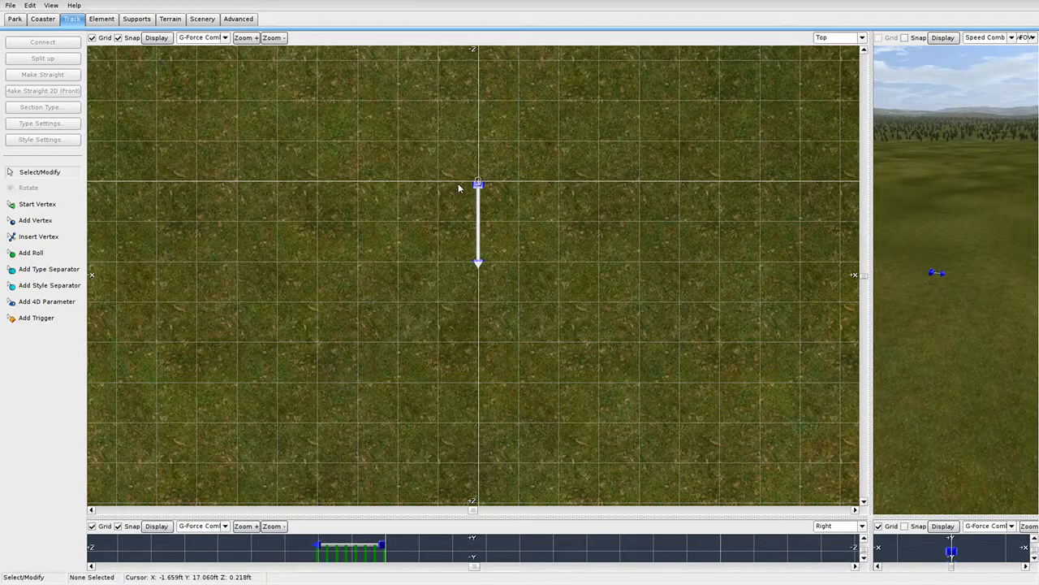
pyautogui.click(155, 38)
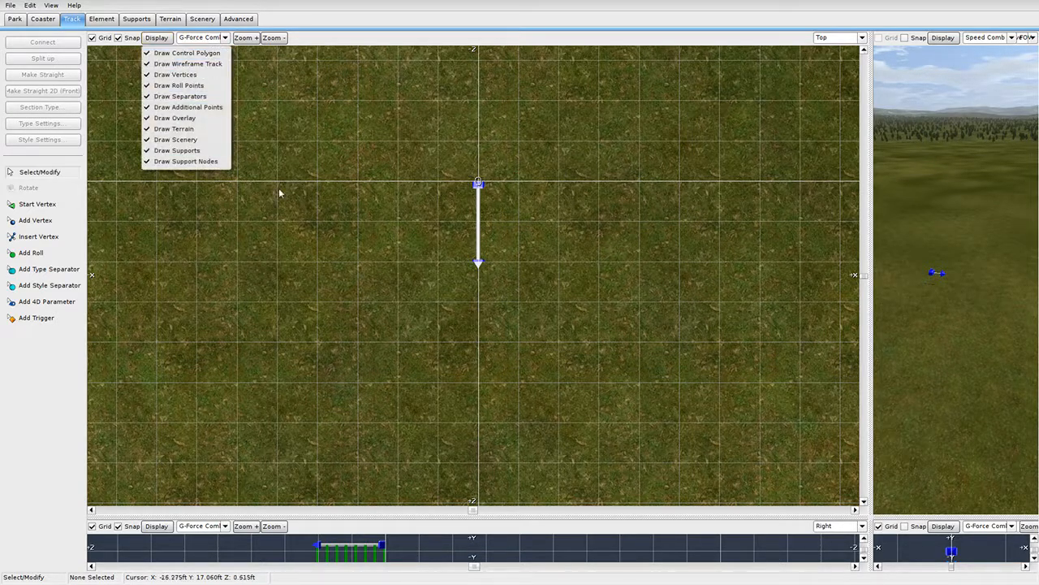
pyautogui.click(489, 269)
pyautogui.moveTo(481, 262); pyautogui.dragTo(479, 472)
# Open Coaster Properties and look through its style, operation, train and colour settings.
pyautogui.click(44, 20)
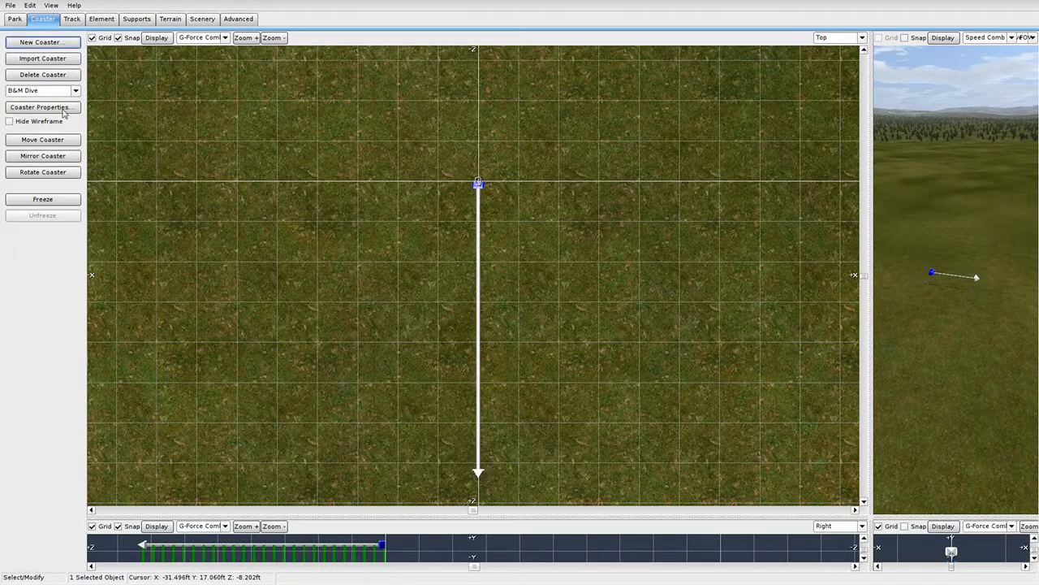
pyautogui.click(41, 107)
pyautogui.click(408, 197)
pyautogui.click(435, 199)
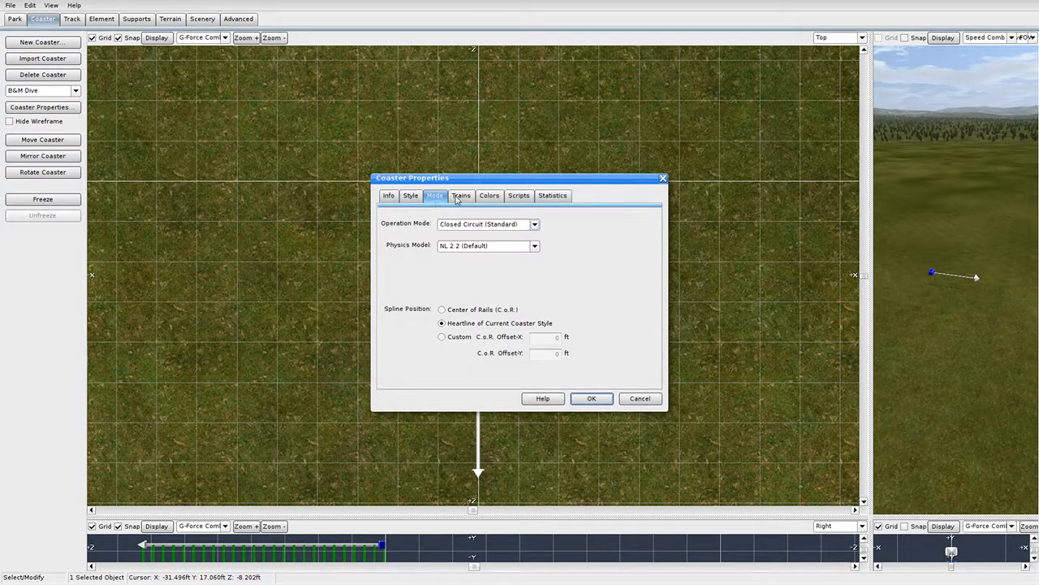
pyautogui.click(461, 197)
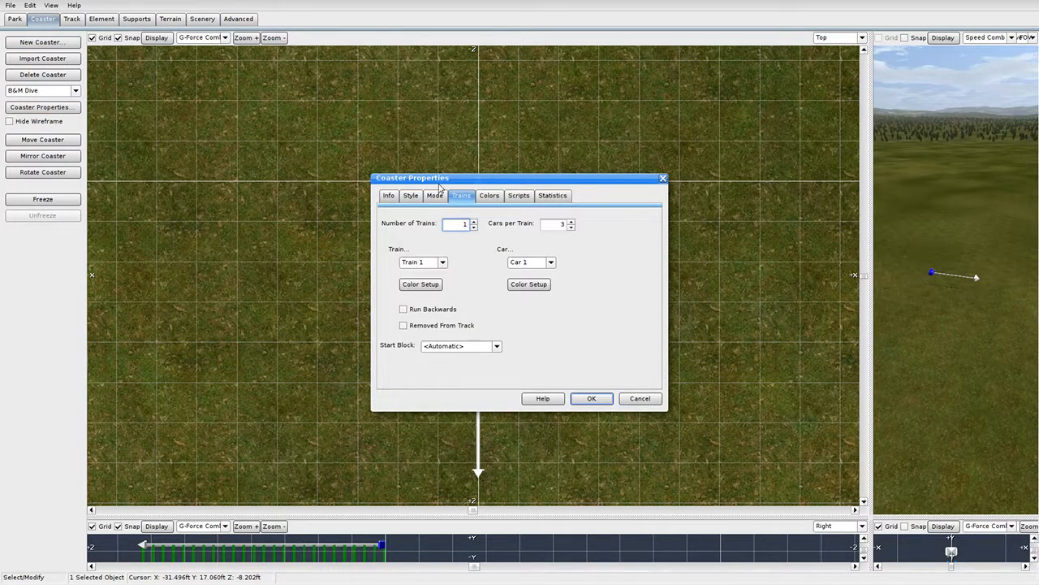
pyautogui.click(487, 197)
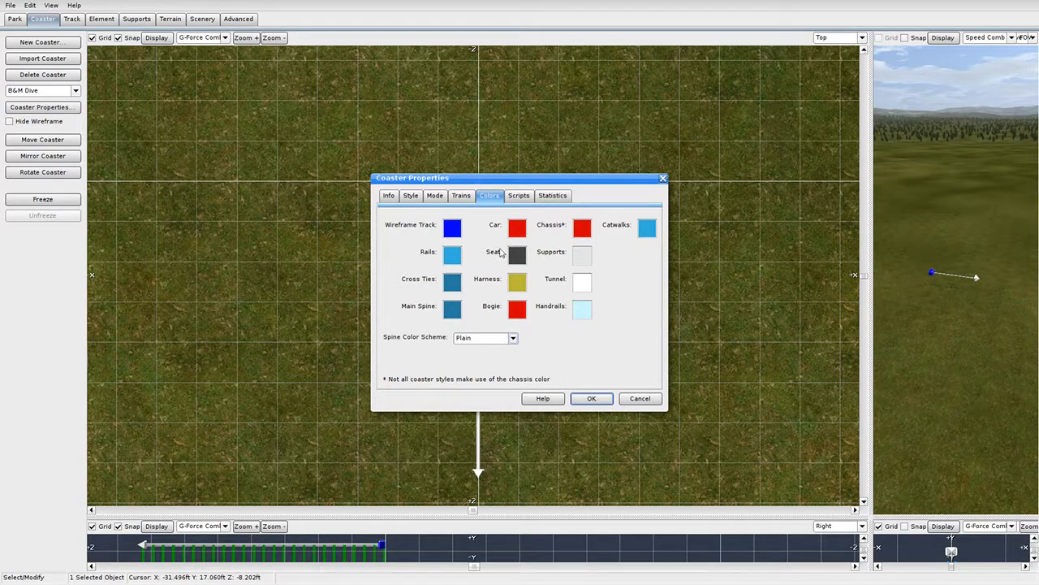
pyautogui.click(439, 198)
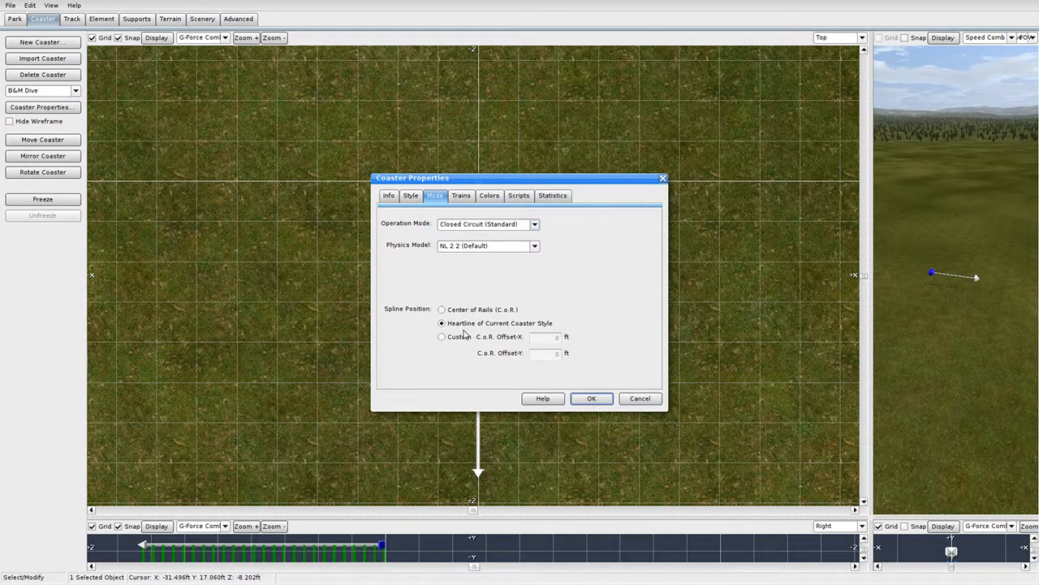
# Choose the Twisted Dive Coaster (without water scoops) style and apply the properties with OK.
pyautogui.click(412, 196)
pyautogui.scroll(-15, 443, 259)
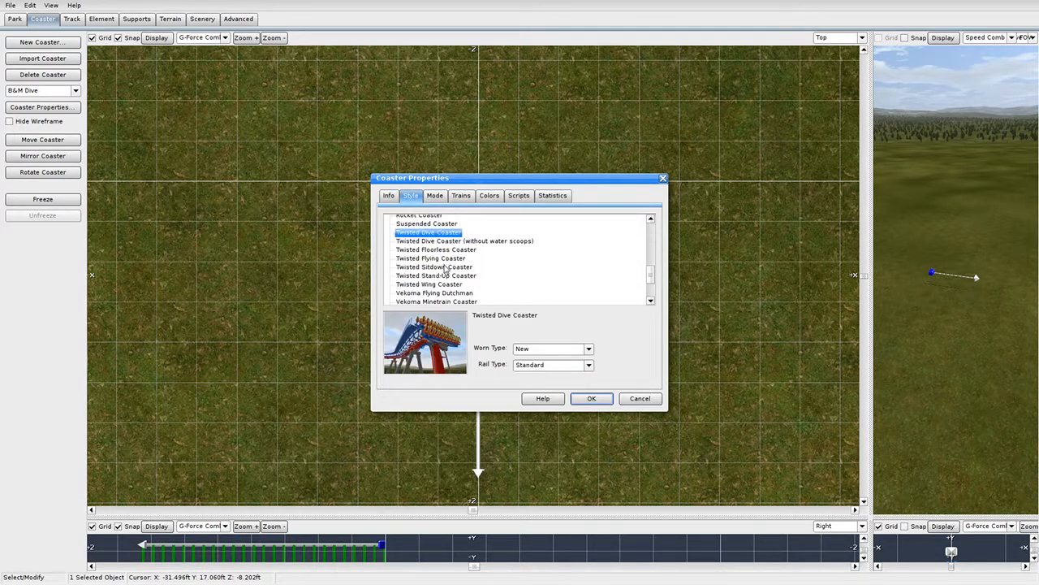
pyautogui.click(471, 241)
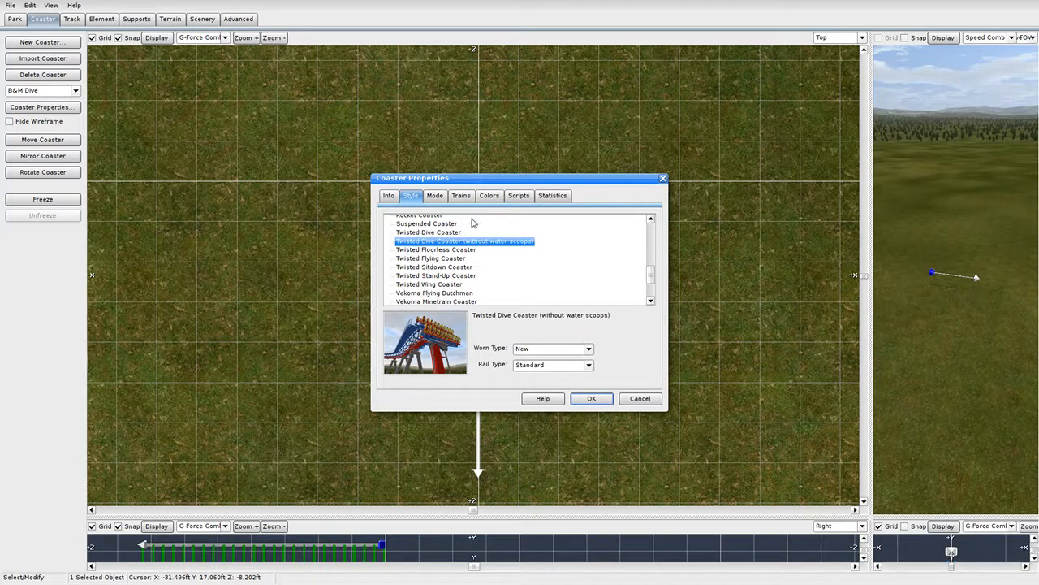
pyautogui.click(437, 198)
pyautogui.click(465, 199)
pyautogui.click(436, 196)
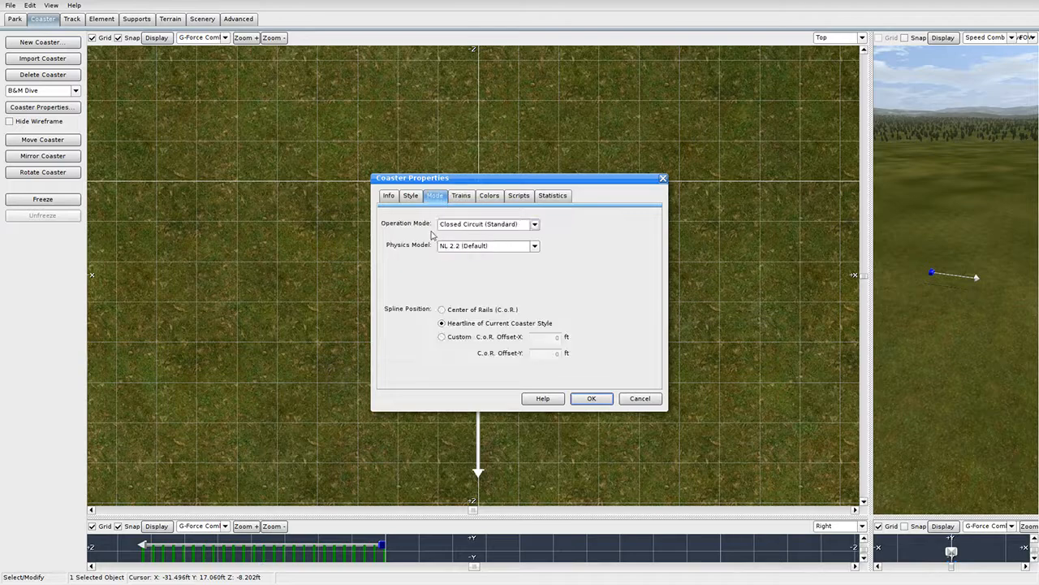
pyautogui.click(391, 198)
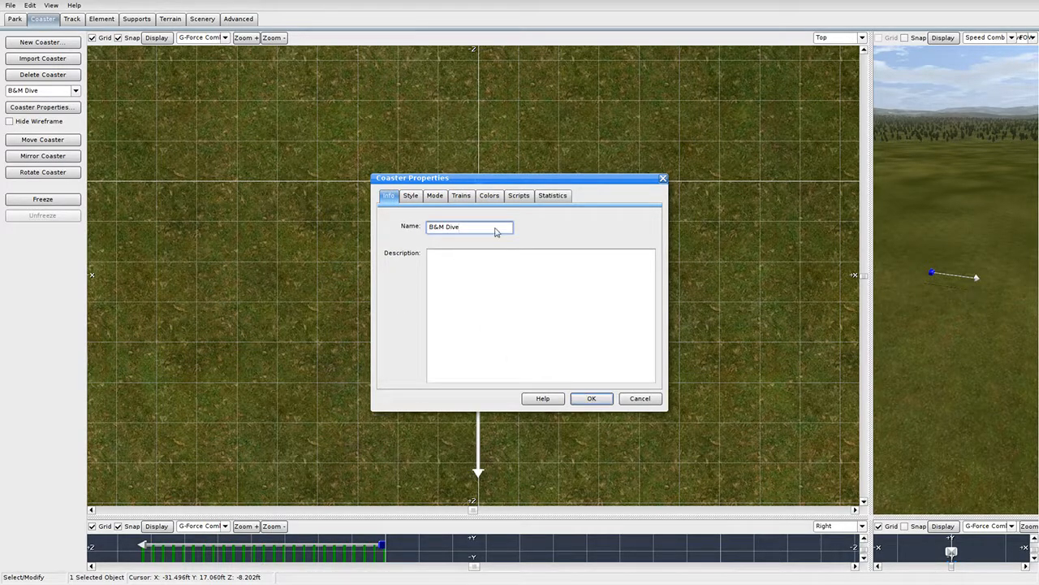
pyautogui.click(594, 398)
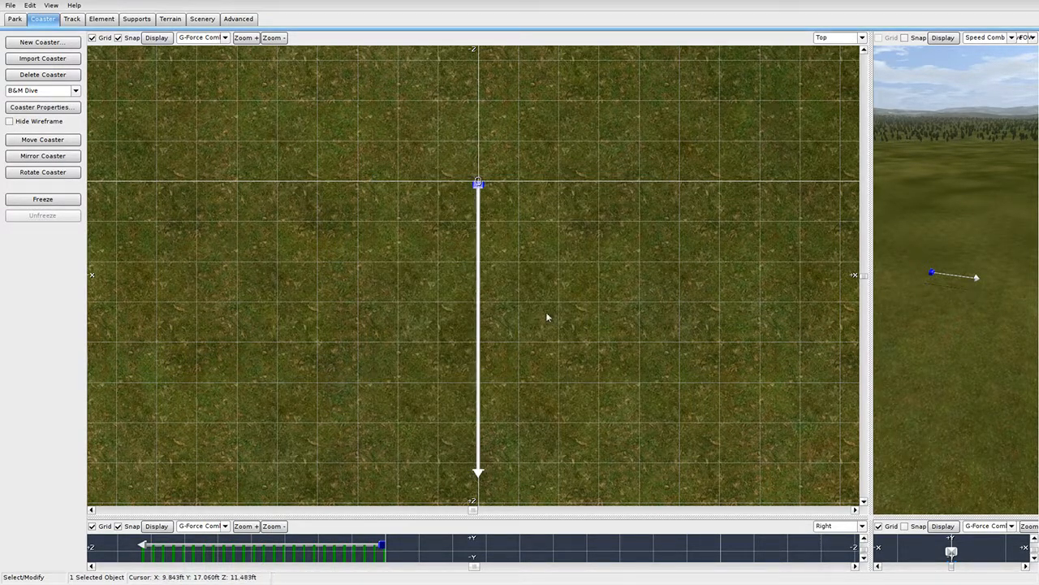
# Enlarge the 3D view, fly in close to the track and select its end vertex.
pyautogui.moveTo(488, 293); pyautogui.dragTo(432, 140, button='right')
pyautogui.click(73, 20)
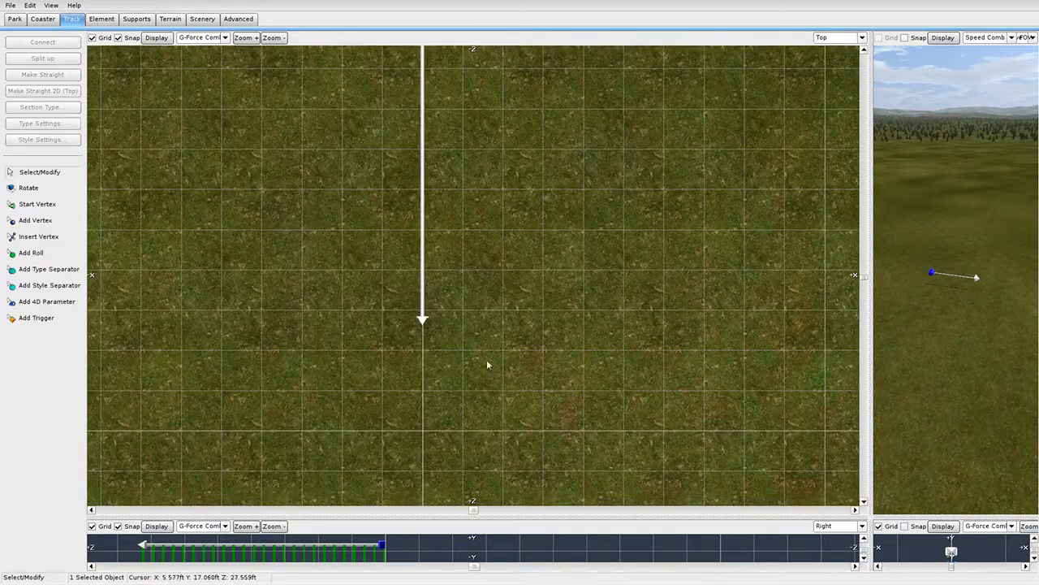
pyautogui.moveTo(871, 137); pyautogui.dragTo(162, 199)
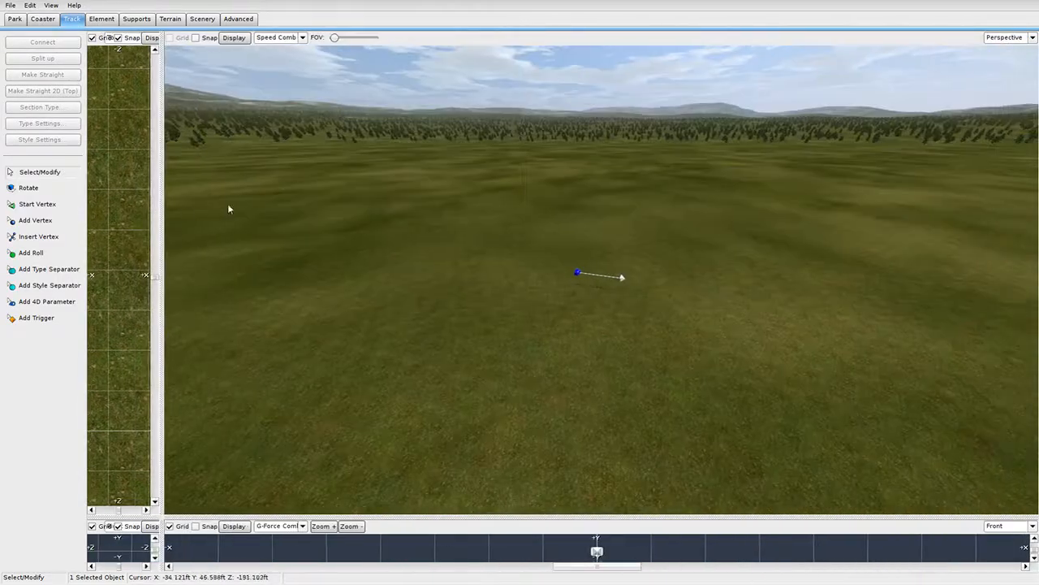
pyautogui.moveTo(624, 279)
pyautogui.mouseDown(button='right')
pyautogui.moveTo(593, 108)
pyautogui.moveTo(594, 341)
pyautogui.moveTo(597, 219)
pyautogui.moveTo(593, 268)
pyautogui.moveTo(617, 278)
pyautogui.mouseUp(button='right')
pyautogui.press('w')
pyautogui.click(785, 278)
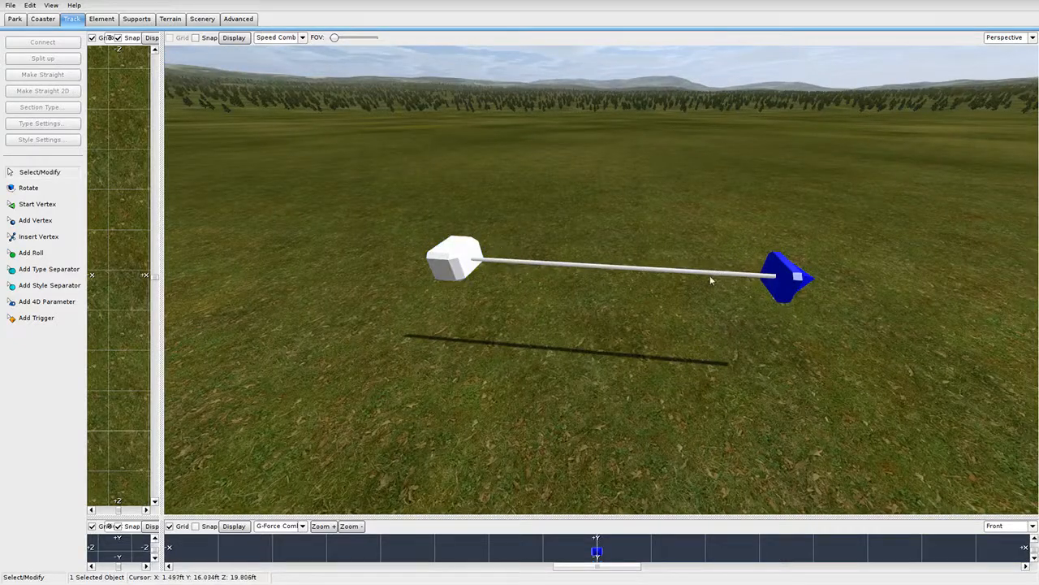
# Enlarge the side view and drag both track ends upward until the piece is level.
pyautogui.click(12, 7)
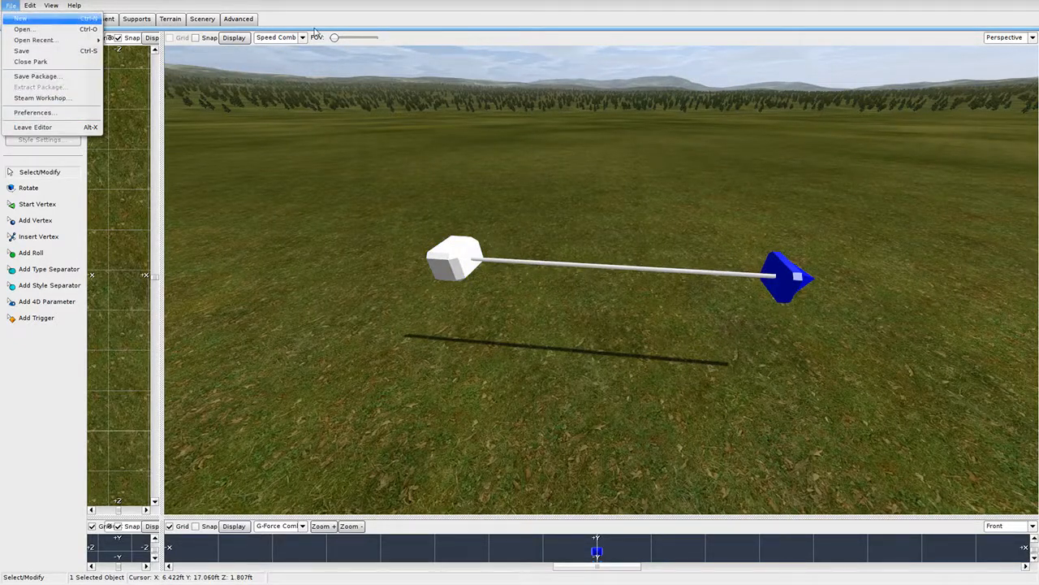
pyautogui.click(179, 80)
pyautogui.click(234, 37)
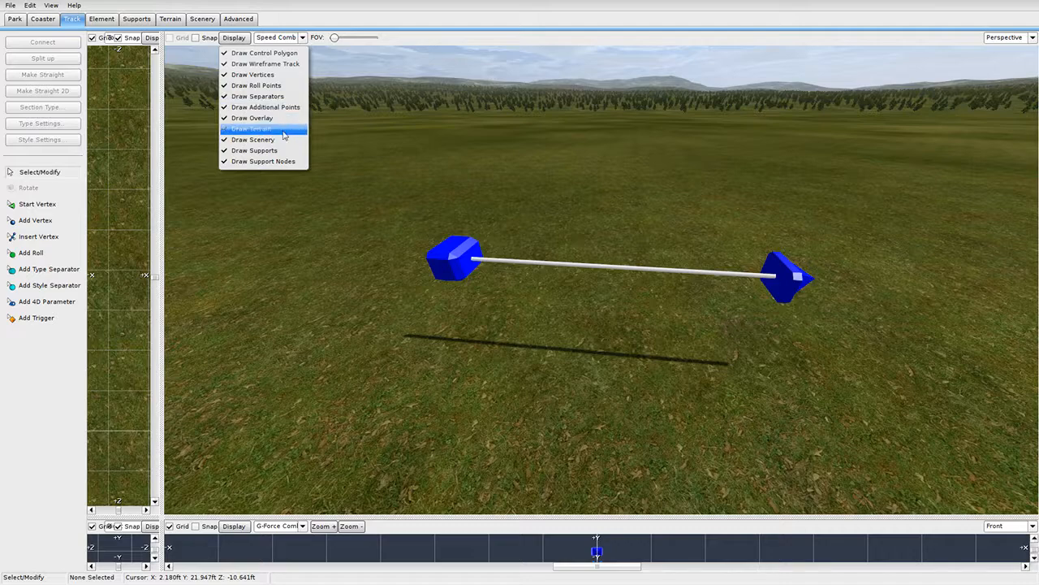
pyautogui.click(616, 190)
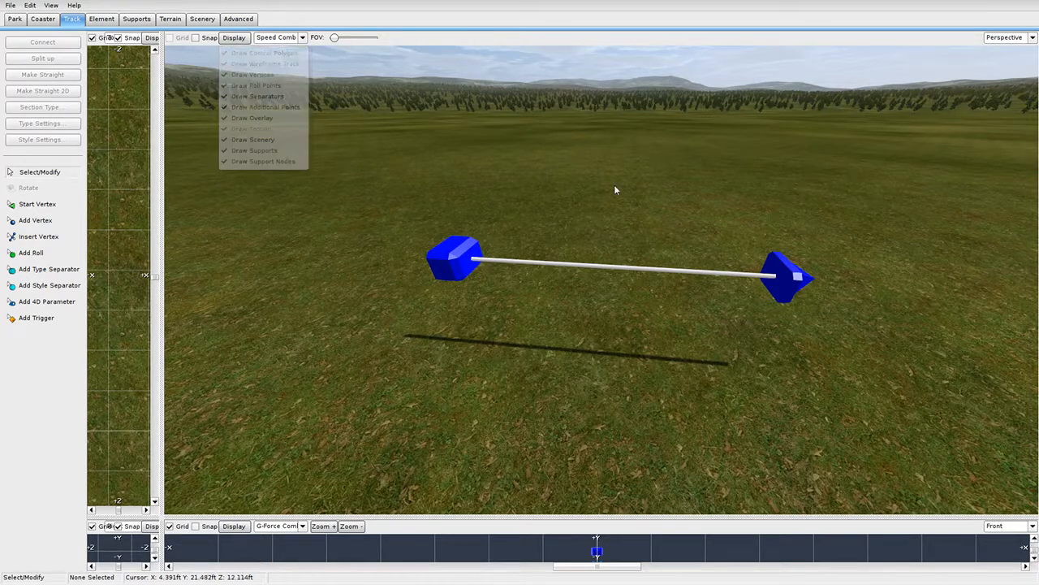
pyautogui.moveTo(161, 517); pyautogui.dragTo(967, 61)
pyautogui.moveTo(361, 288); pyautogui.dragTo(367, 126)
pyautogui.moveTo(598, 284); pyautogui.dragTo(599, 129)
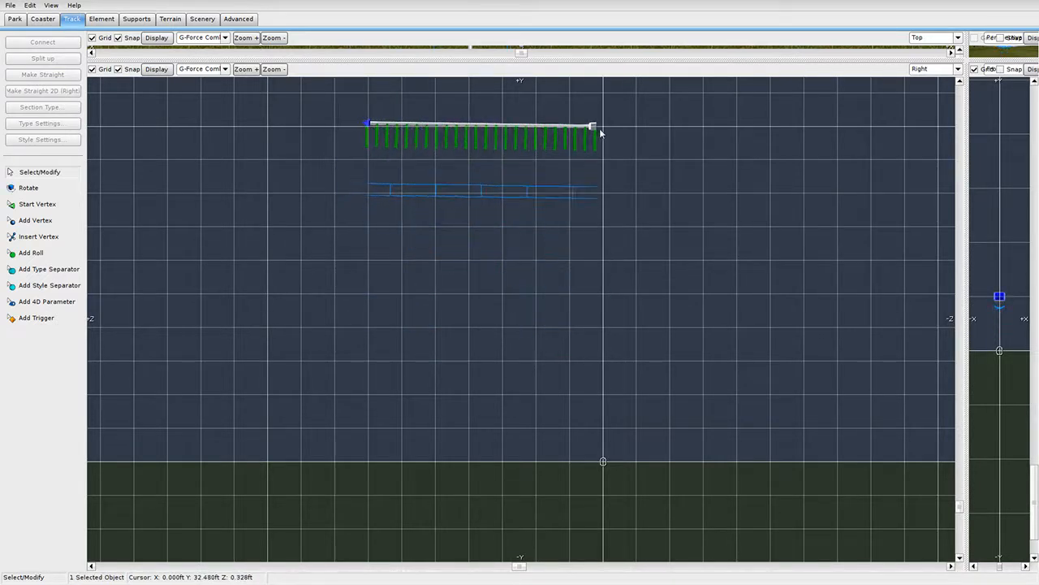
# Set the left track end's Y height to 30 ft in the Vertex Panel.
pyautogui.moveTo(613, 212); pyautogui.dragTo(668, 442, button='right')
pyautogui.doubleClick(419, 353)
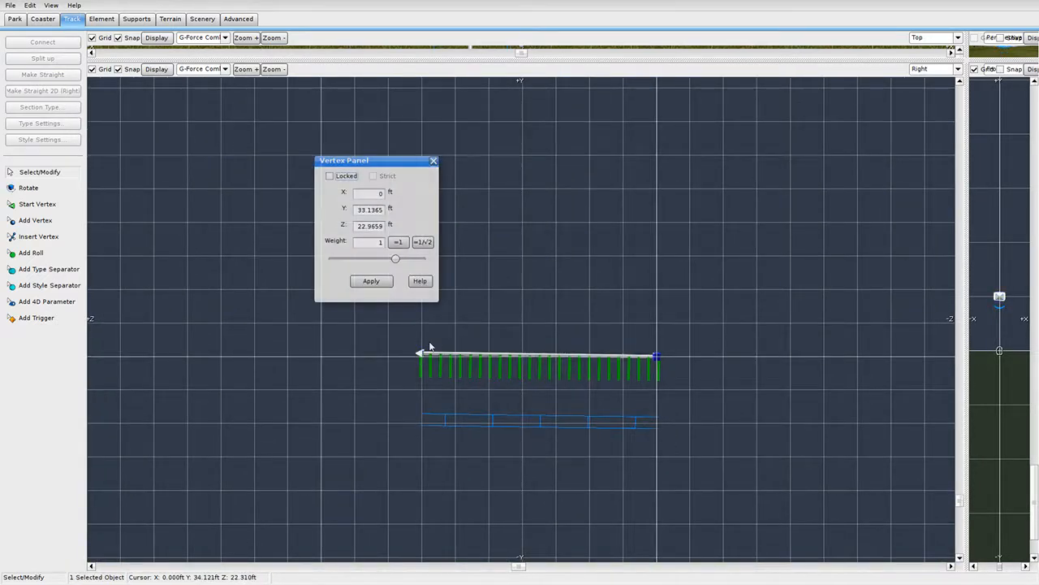
pyautogui.doubleClick(359, 216)
pyautogui.write('30')
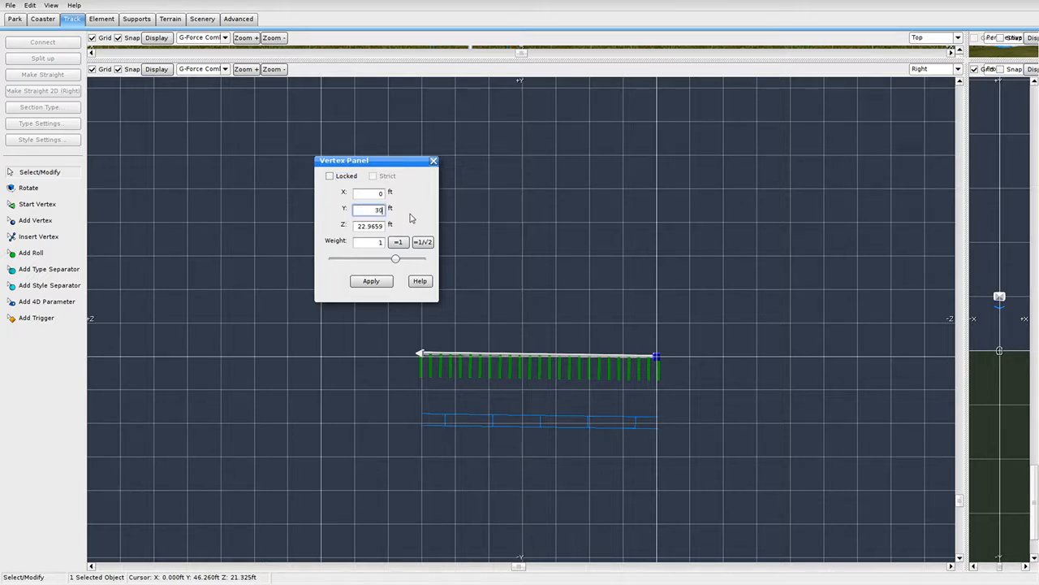
pyautogui.click(390, 280)
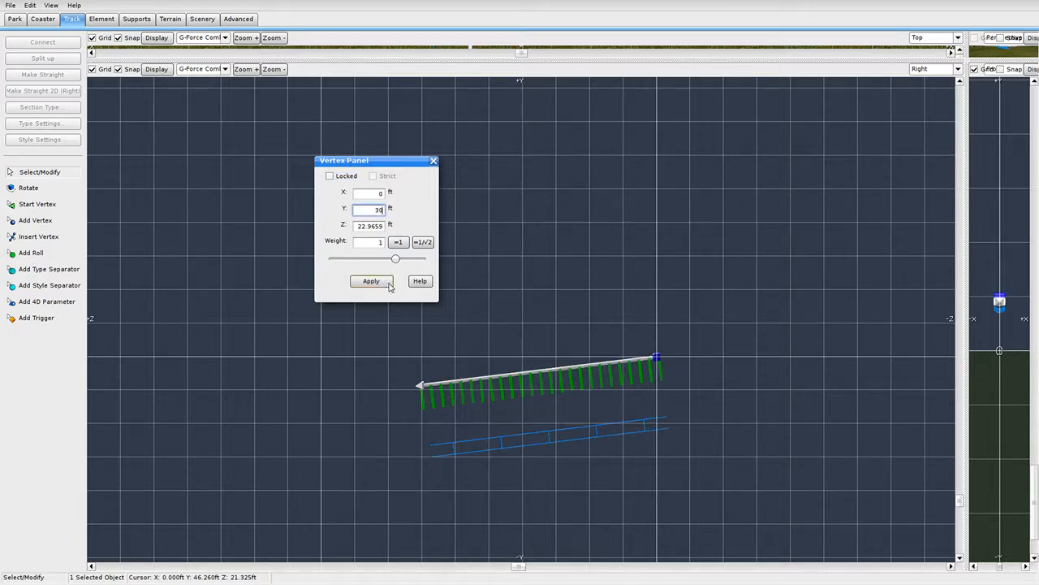
# Set the other end's Y height to 30 ft and close the Vertex Panel.
pyautogui.doubleClick(360, 216)
pyautogui.write('30')
pyautogui.click(388, 281)
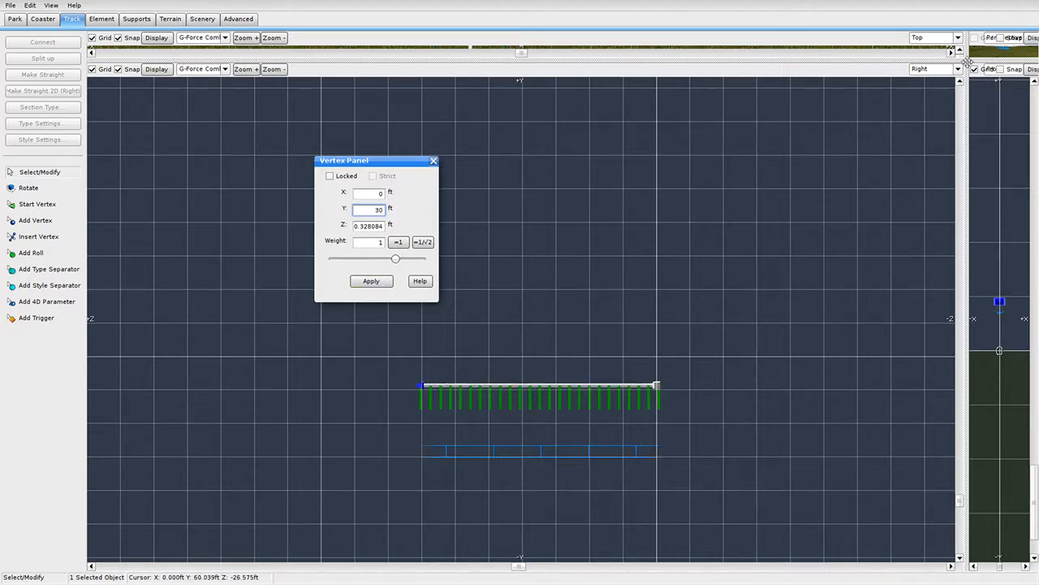
pyautogui.moveTo(968, 62); pyautogui.dragTo(230, 513)
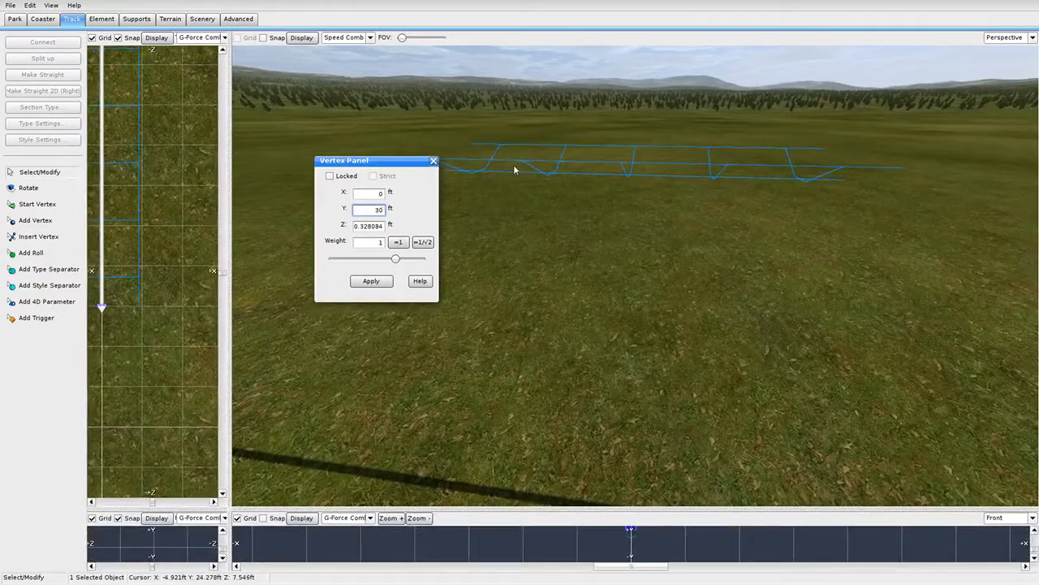
pyautogui.click(434, 161)
pyautogui.moveTo(663, 269); pyautogui.dragTo(283, 190, button='right')
# Decline terrain smoothing and set the whole terrain to a flat 15 ft height.
pyautogui.click(171, 19)
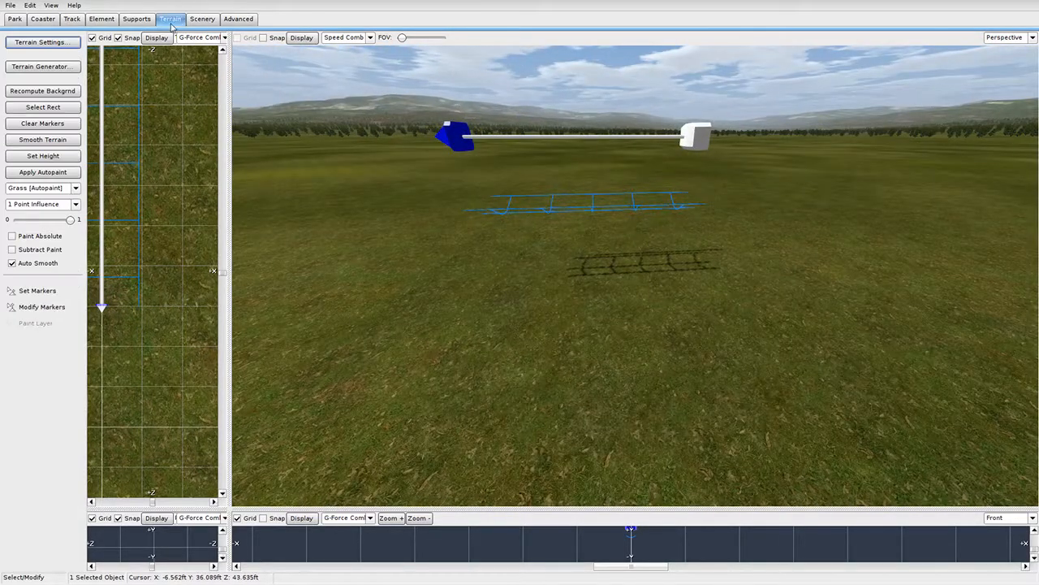
pyautogui.click(65, 139)
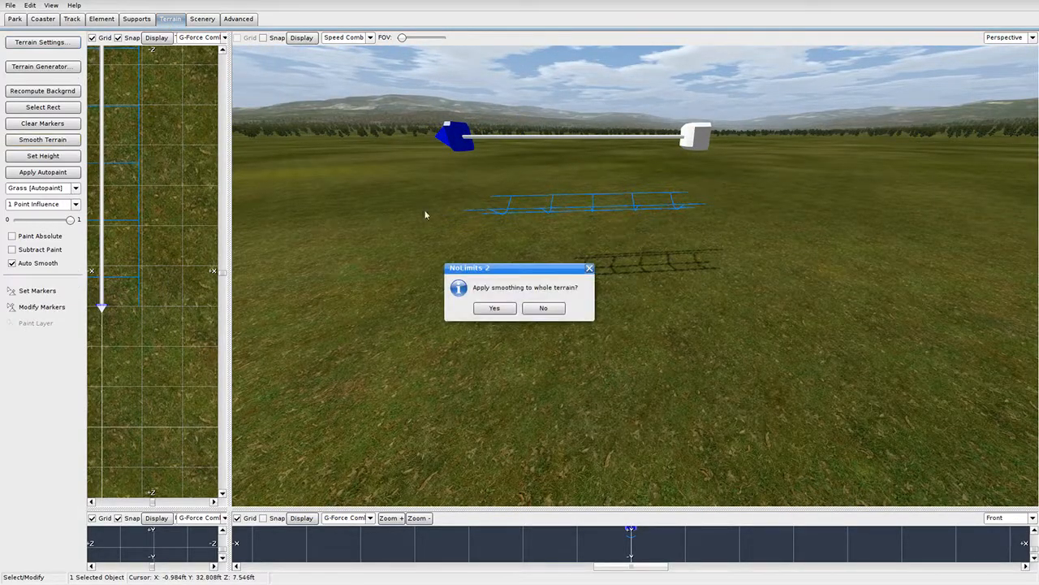
pyautogui.click(541, 308)
pyautogui.click(65, 156)
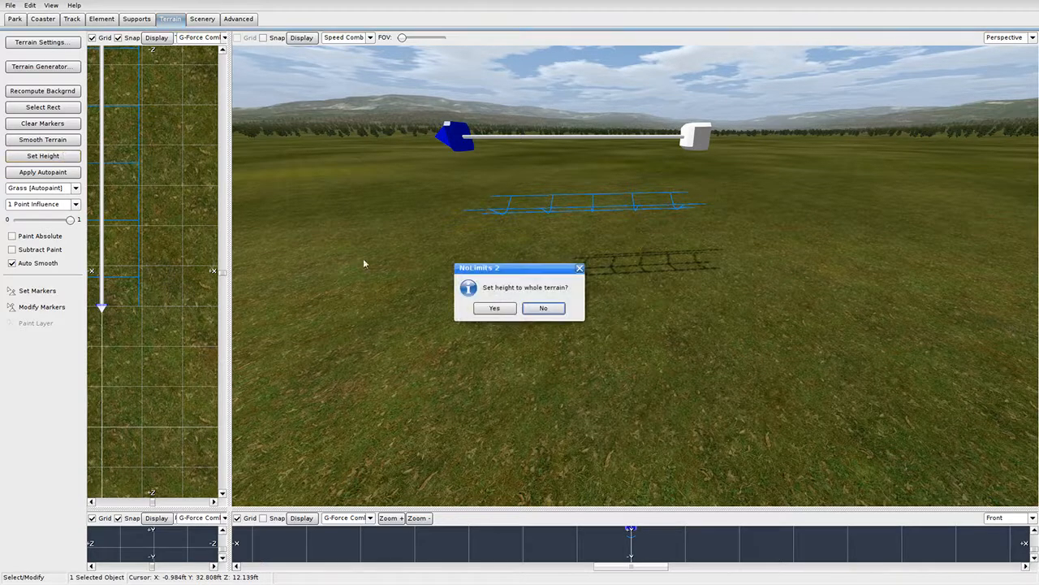
pyautogui.click(495, 311)
pyautogui.doubleClick(510, 280)
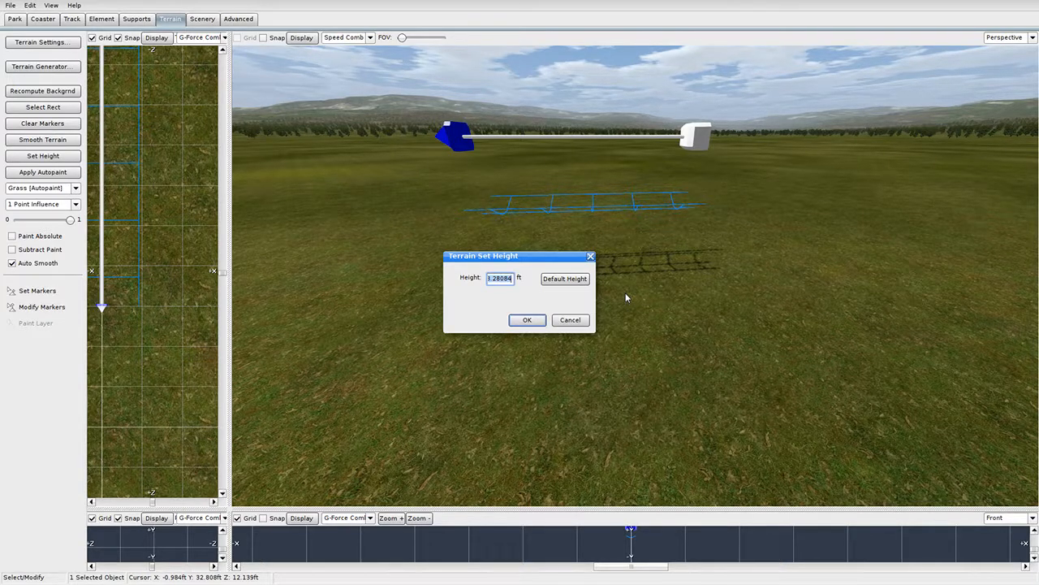
pyautogui.write('15')
pyautogui.click(527, 320)
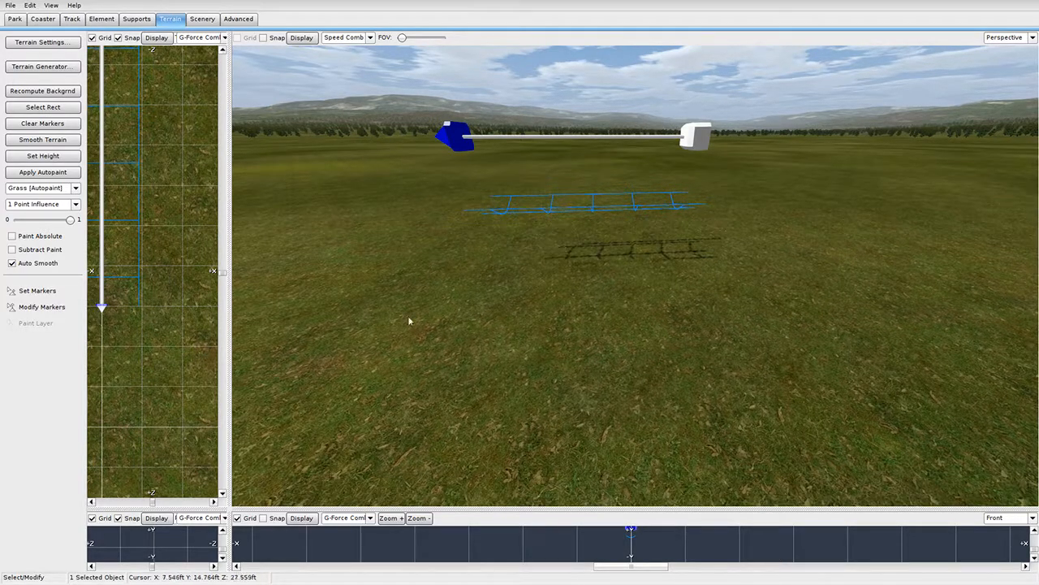
# In the enlarged side view, pull the track's left end far left to lengthen the level track.
pyautogui.moveTo(581, 323); pyautogui.dragTo(530, 143, button='right')
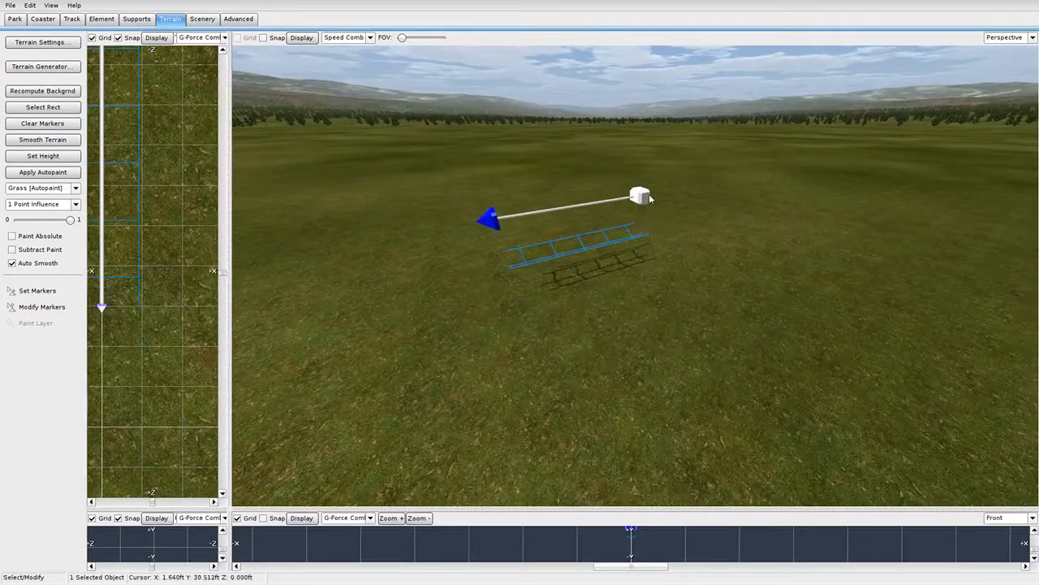
pyautogui.moveTo(650, 200); pyautogui.dragTo(681, 246, button='right')
pyautogui.moveTo(234, 511); pyautogui.dragTo(848, 91)
pyautogui.moveTo(596, 350); pyautogui.dragTo(520, 195, button='right')
pyautogui.moveTo(259, 263); pyautogui.dragTo(575, 271, button='right')
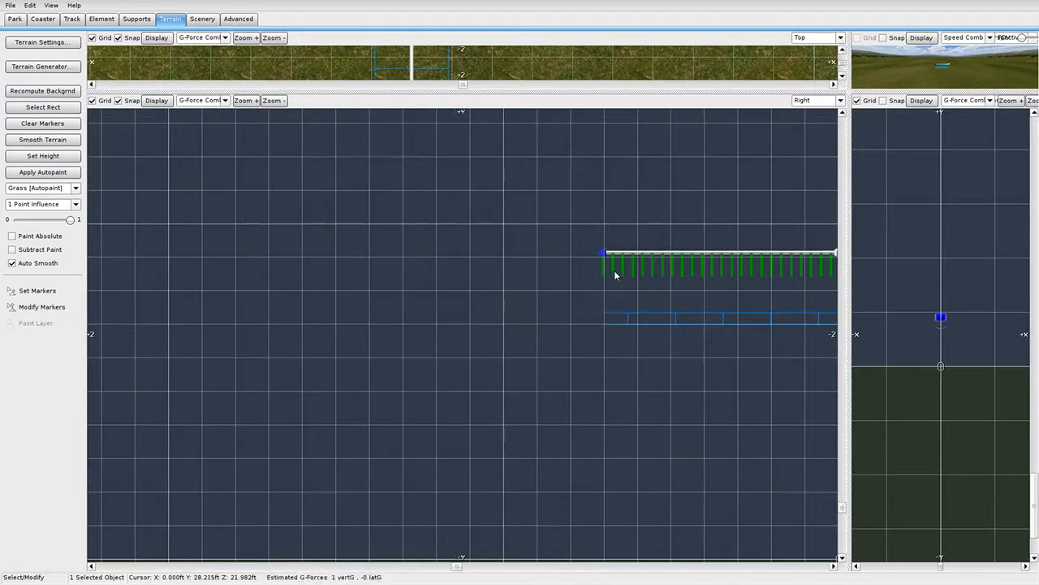
pyautogui.moveTo(604, 256); pyautogui.dragTo(90, 256)
pyautogui.scroll(-1, 194, 258)
pyautogui.moveTo(345, 297); pyautogui.dragTo(429, 300, button='right')
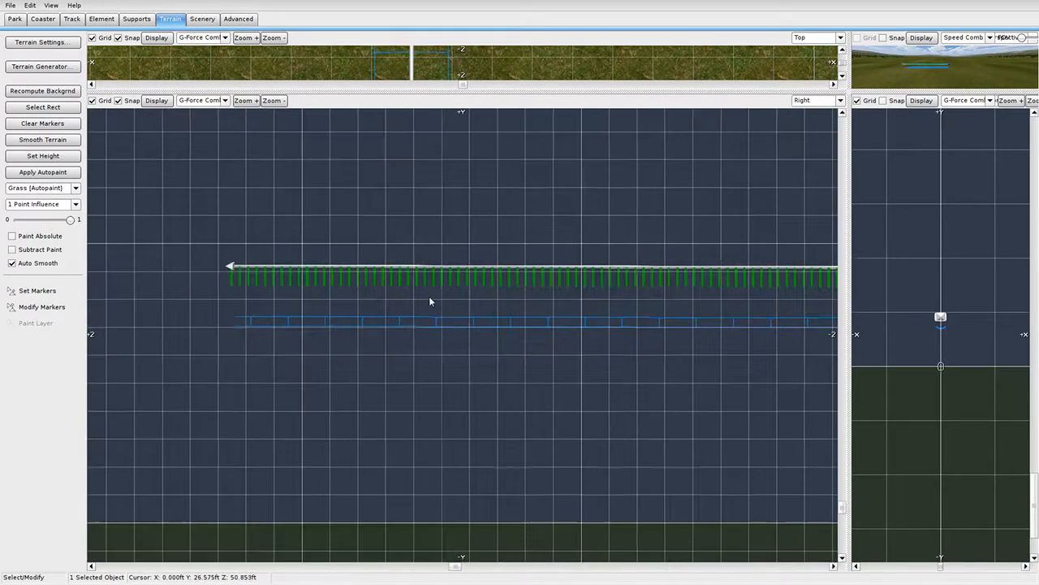
# Place two type separators on the track and select the middle section to make it a Station.
pyautogui.click(70, 20)
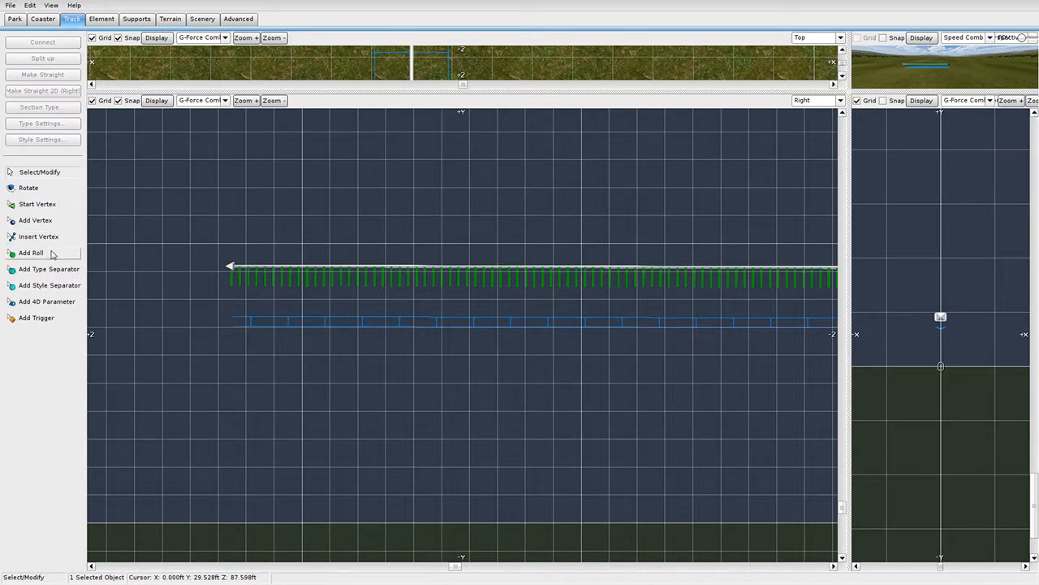
pyautogui.click(61, 274)
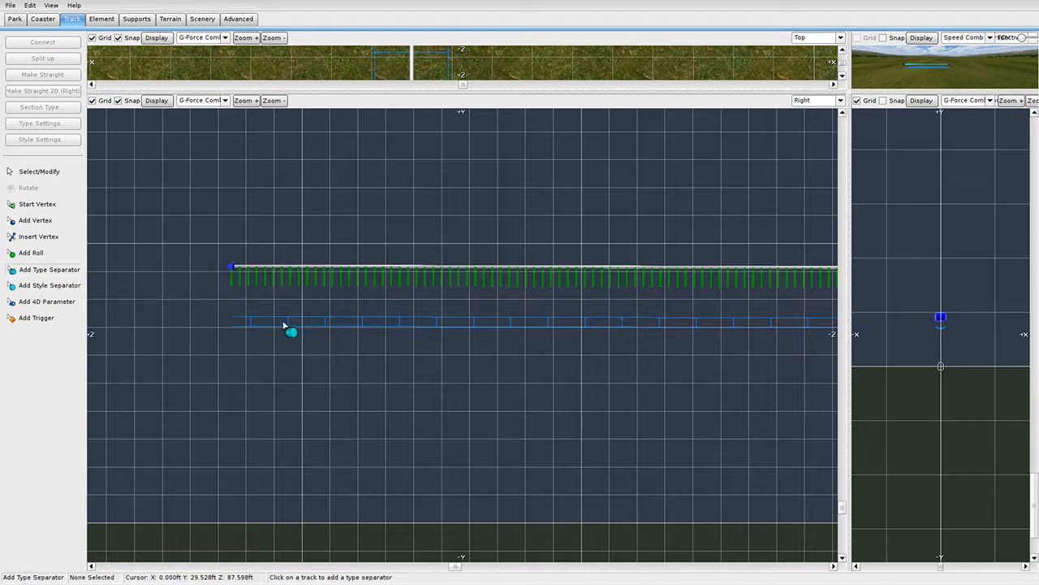
pyautogui.click(289, 272)
pyautogui.click(733, 267)
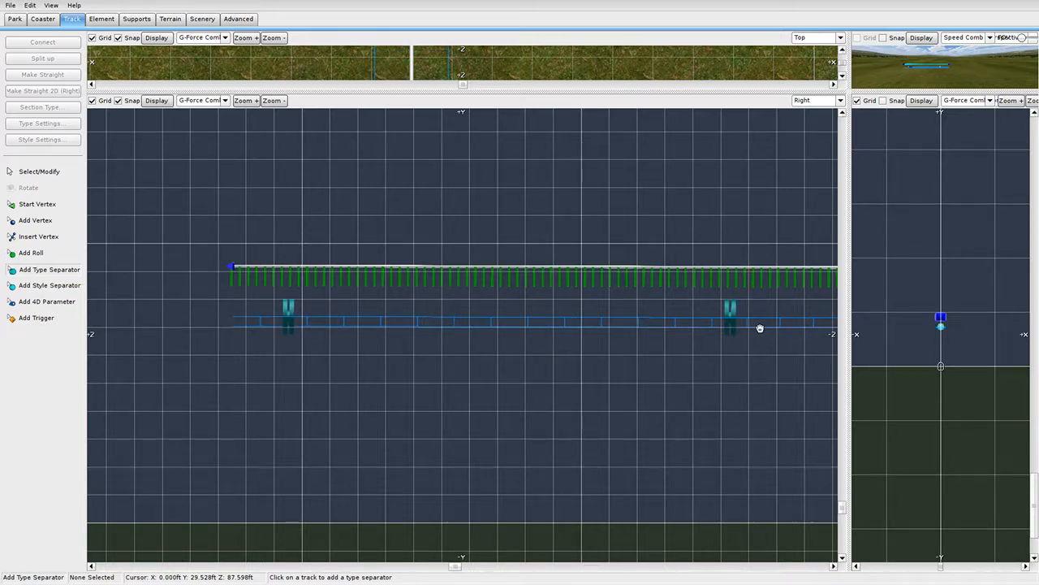
pyautogui.moveTo(759, 327); pyautogui.dragTo(670, 312, button='right')
pyautogui.click(42, 176)
pyautogui.click(371, 310)
pyautogui.click(50, 107)
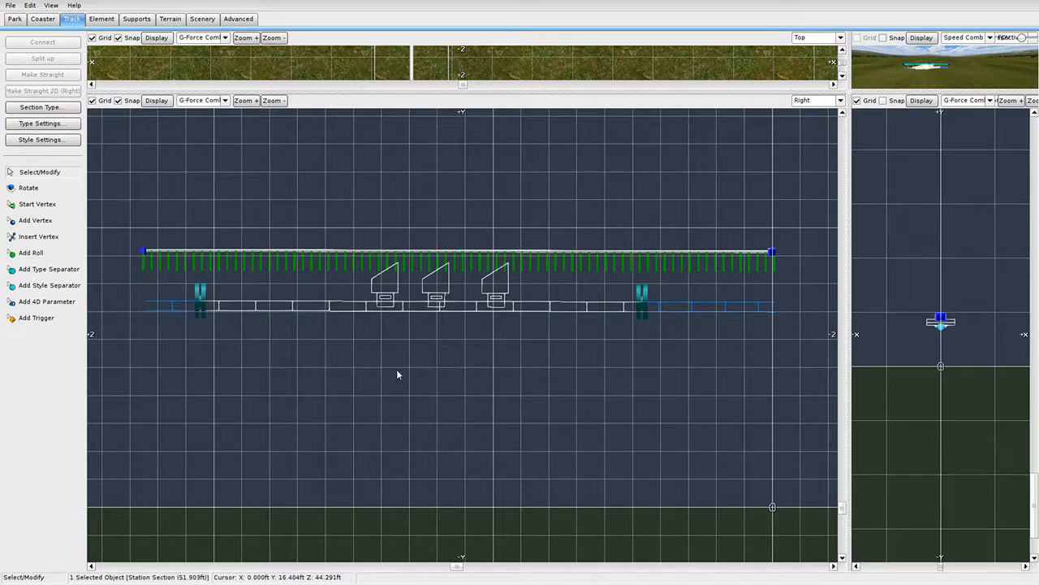
# Slide the right-hand separator leftward to shorten the station, then select the track's end vertex.
pyautogui.click(670, 325)
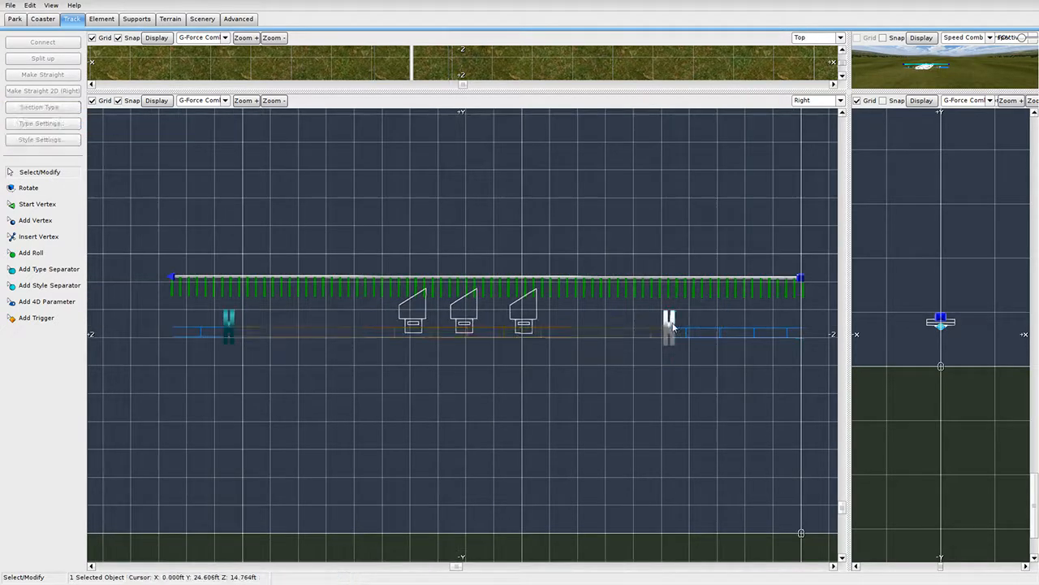
pyautogui.moveTo(672, 325); pyautogui.dragTo(595, 330)
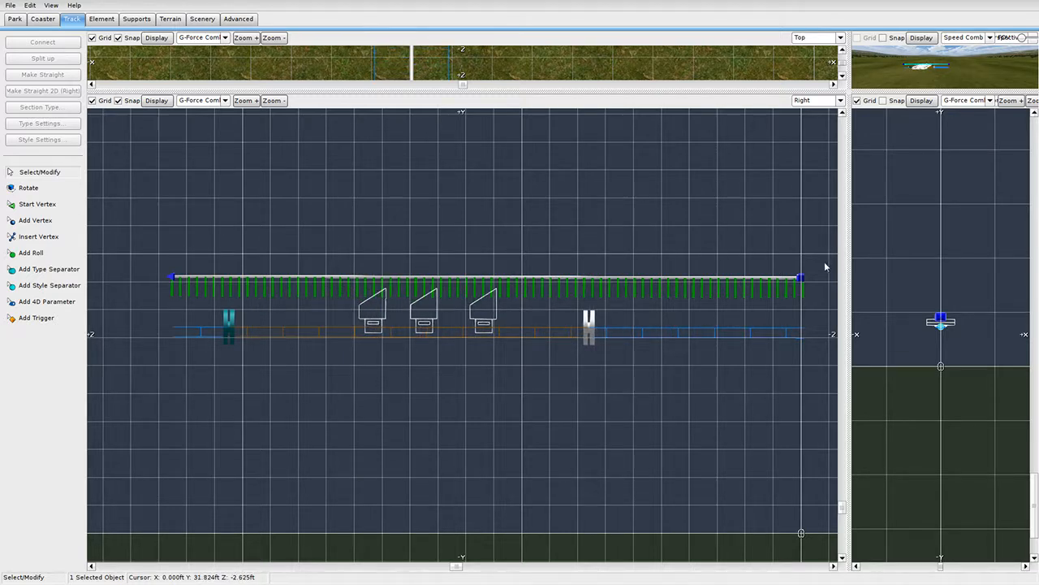
pyautogui.scroll(3, 763, 299)
pyautogui.moveTo(754, 302); pyautogui.dragTo(356, 288, button='right')
pyautogui.click(725, 208)
pyautogui.click(721, 208)
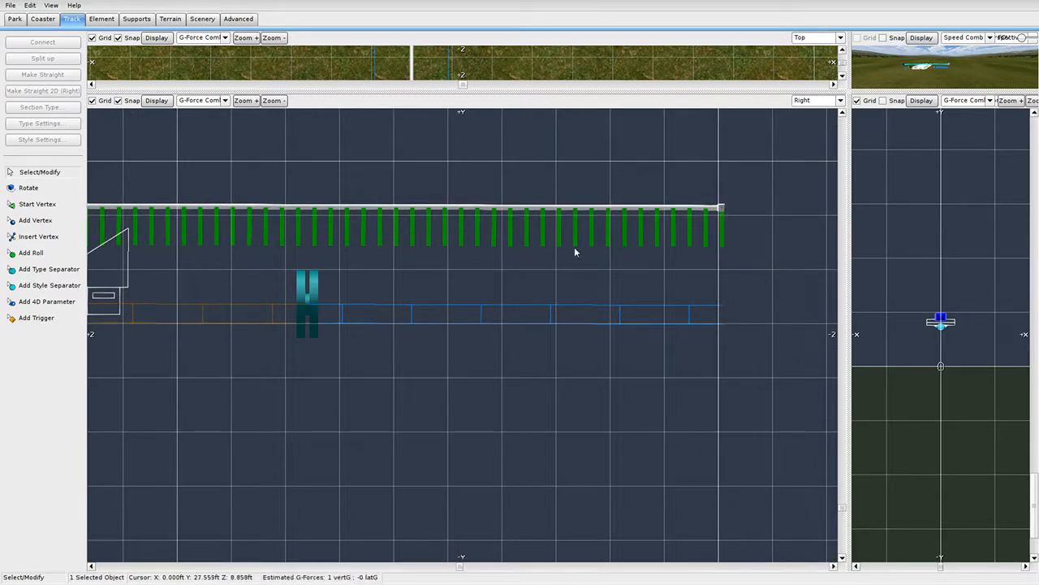
# Pan along the track to select and slightly nudge its left end vertex.
pyautogui.moveTo(94, 278)
pyautogui.mouseDown(button='right')
pyautogui.moveTo(378, 285)
pyautogui.moveTo(748, 332)
pyautogui.mouseUp(button='right')
pyautogui.moveTo(126, 260); pyautogui.dragTo(254, 263, button='right')
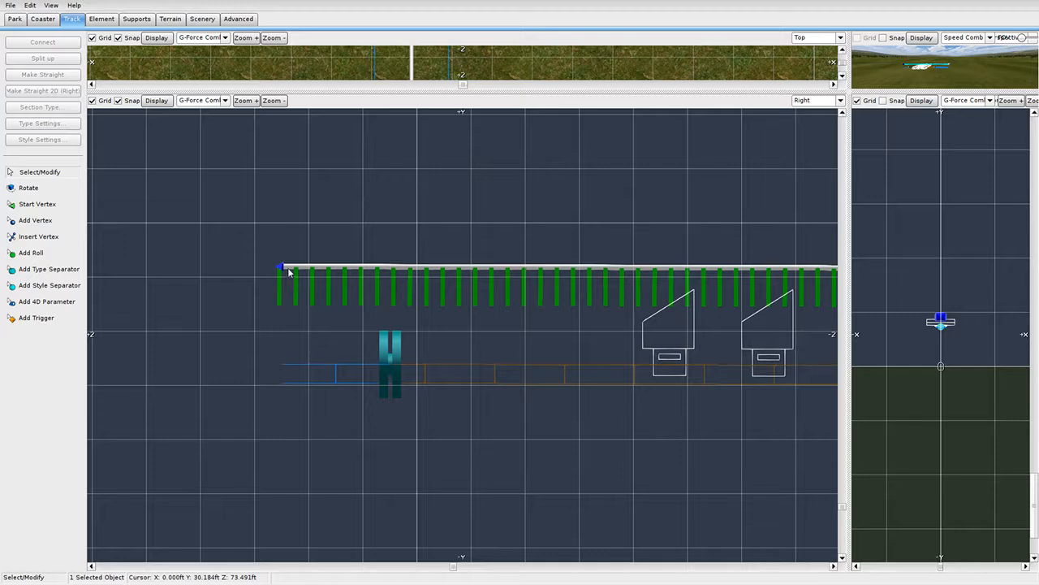
pyautogui.click(283, 266)
pyautogui.moveTo(283, 266); pyautogui.dragTo(282, 272)
pyautogui.moveTo(528, 397); pyautogui.dragTo(74, 334, button='right')
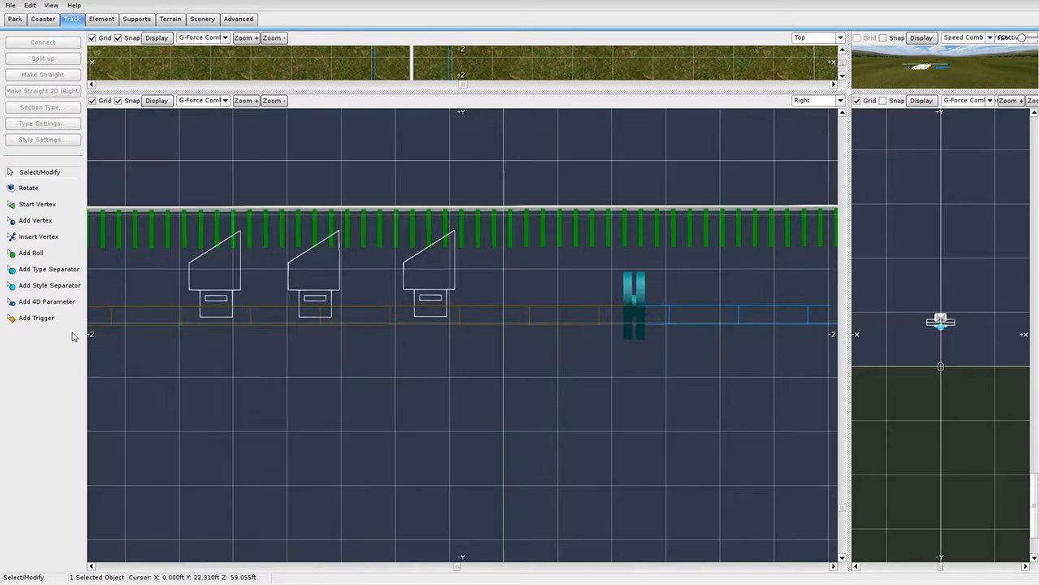
pyautogui.moveTo(635, 362); pyautogui.dragTo(492, 374, button='right')
pyautogui.scroll(-3, 532, 363)
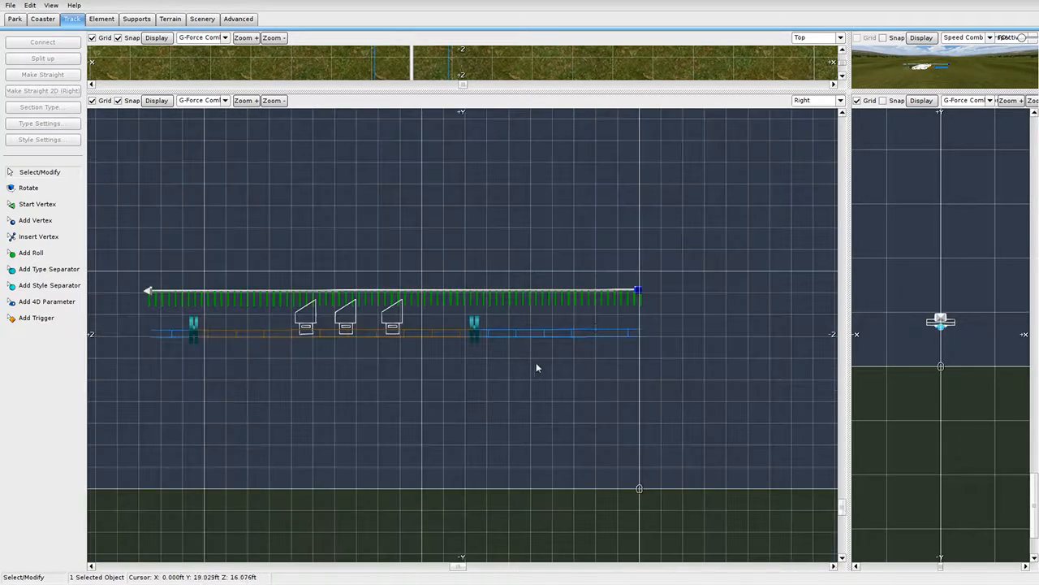
# Set the track's left end vertex height back to 30 ft.
pyautogui.doubleClick(149, 292)
pyautogui.tripleClick(360, 212)
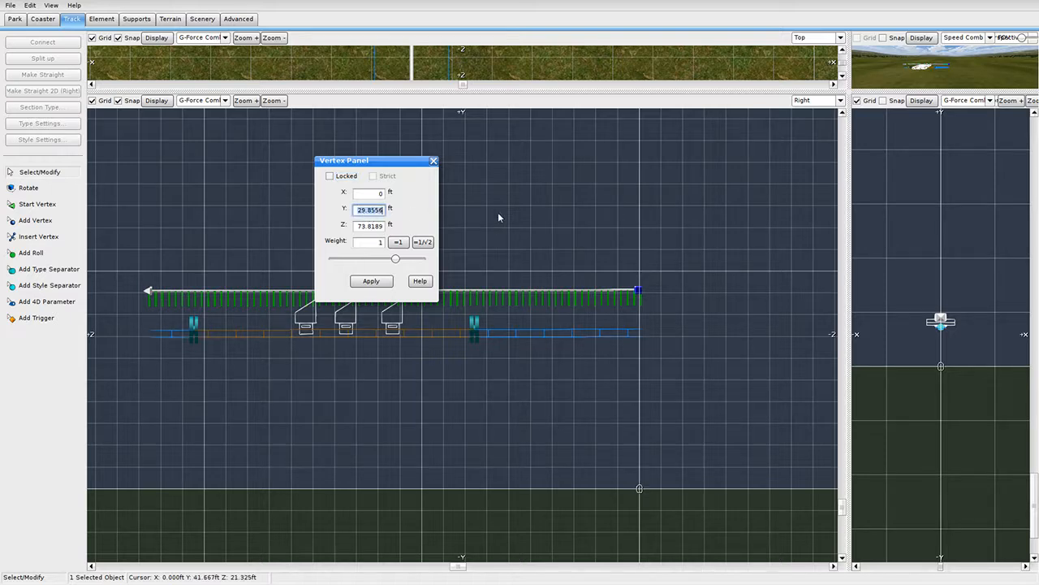
pyautogui.write('30')
pyautogui.click(365, 281)
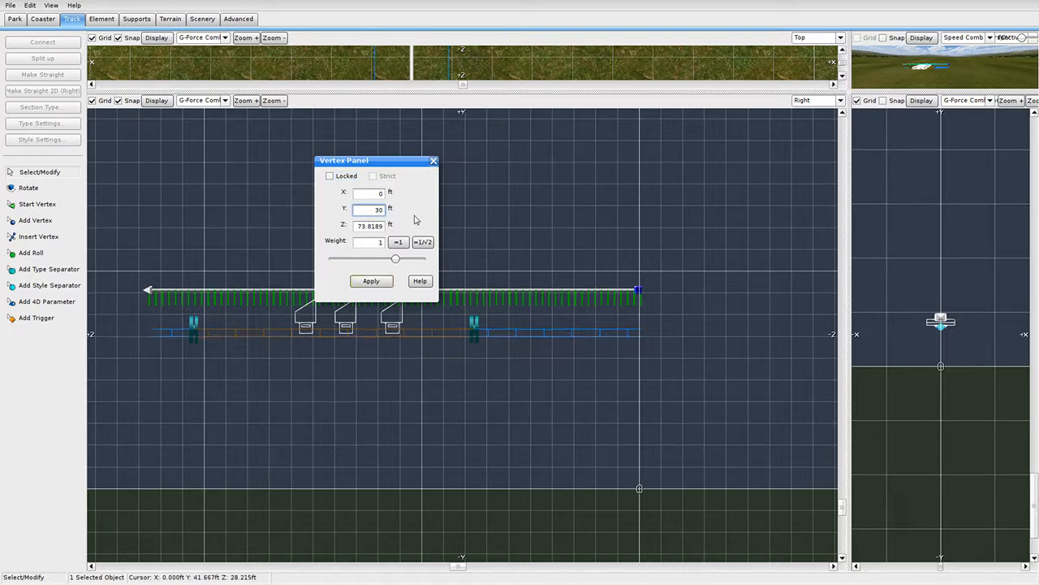
pyautogui.click(433, 160)
# Undo an accidental nudge of the right end vertex and pan to show the whole station.
pyautogui.scroll(2, 705, 322)
pyautogui.moveTo(580, 323); pyautogui.dragTo(577, 324, button='right')
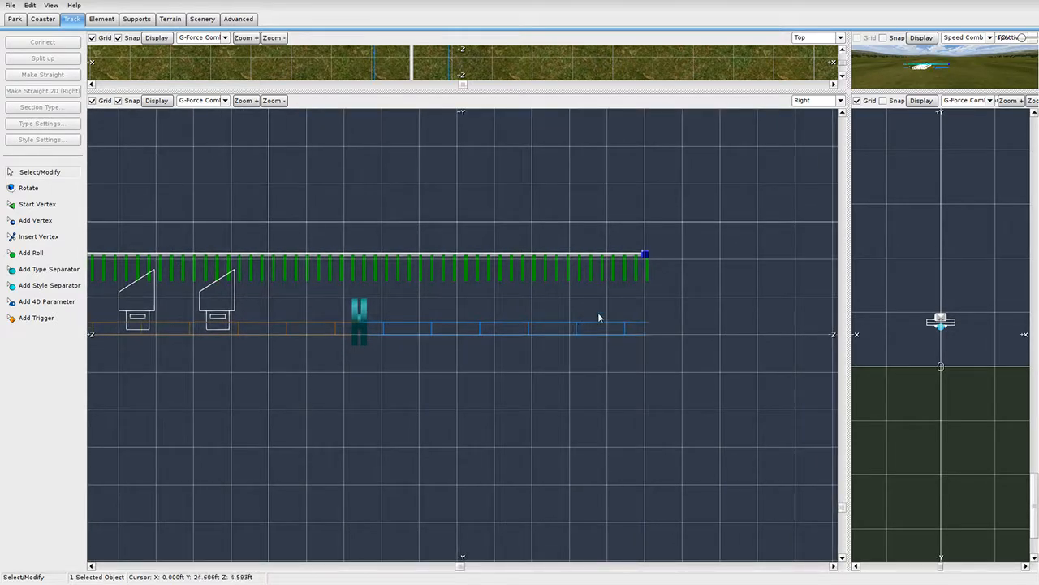
pyautogui.moveTo(643, 255); pyautogui.dragTo(644, 256)
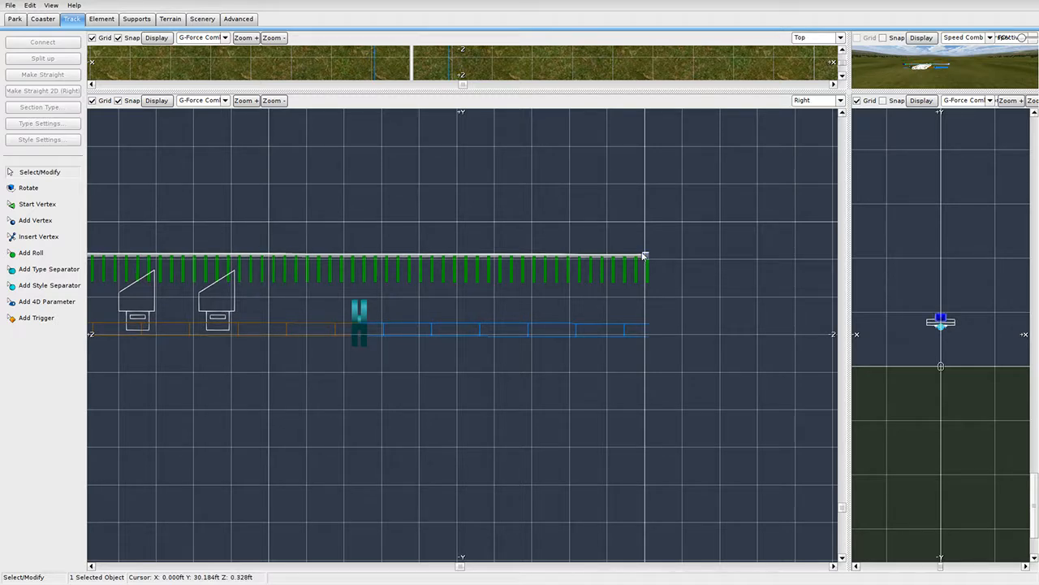
pyautogui.doubleClick(644, 256)
pyautogui.click(435, 161)
pyautogui.hotkey('ctrl', 'z')
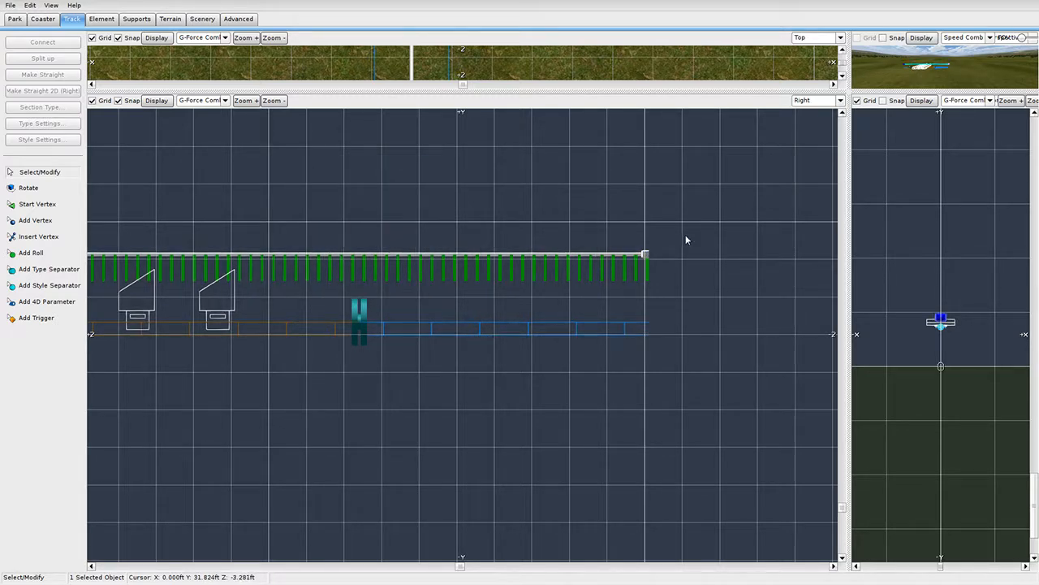
pyautogui.click(685, 234)
pyautogui.scroll(-1, 371, 384)
pyautogui.moveTo(371, 384); pyautogui.dragTo(652, 387, button='right')
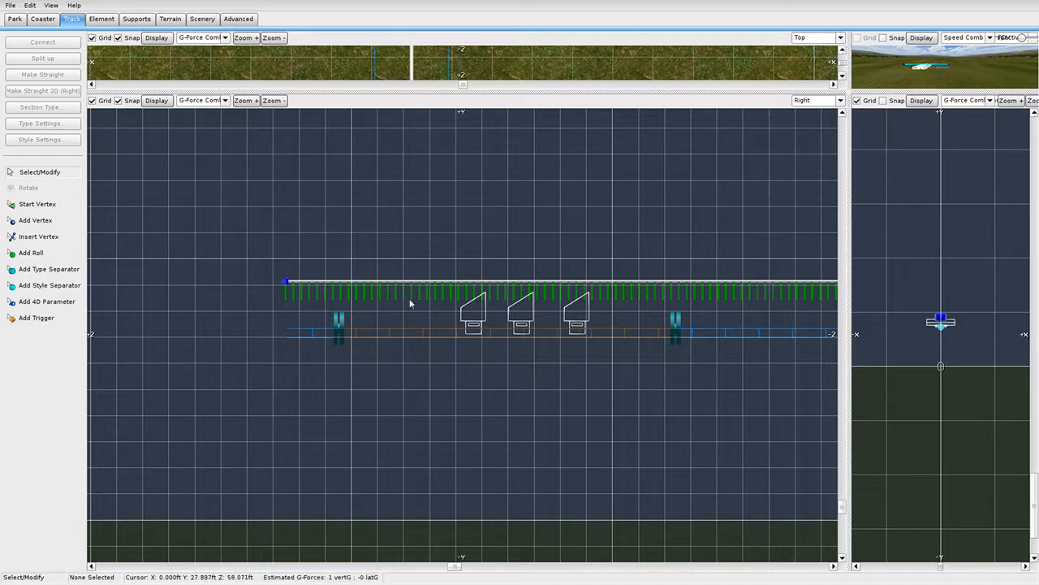
# Slide the cyan station separators along the track and enlarge the Top and Perspective views.
pyautogui.moveTo(339, 334)
pyautogui.mouseDown()
pyautogui.moveTo(524, 339)
pyautogui.moveTo(427, 337)
pyautogui.mouseUp()
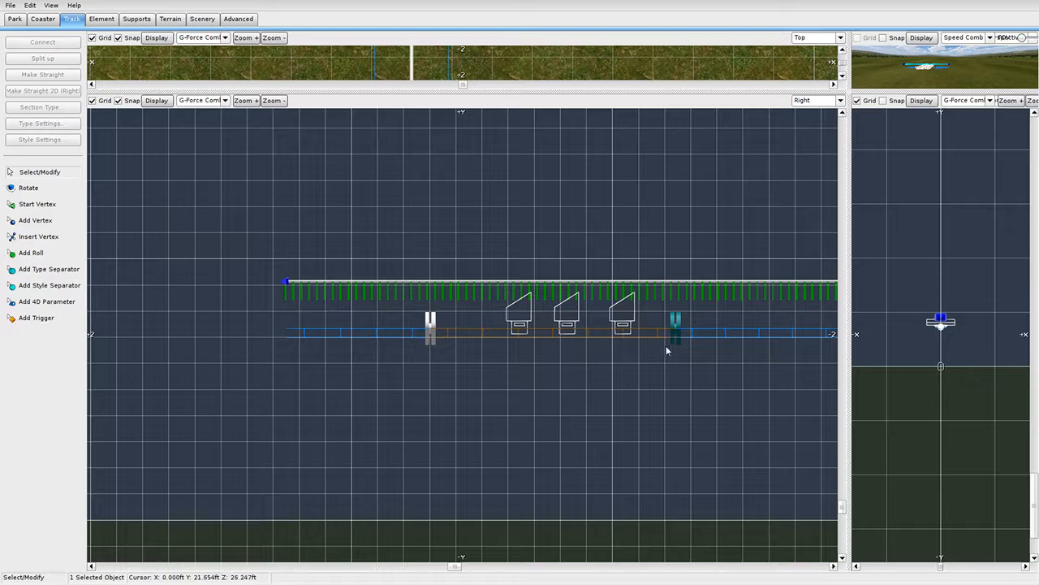
pyautogui.moveTo(667, 339); pyautogui.dragTo(676, 335)
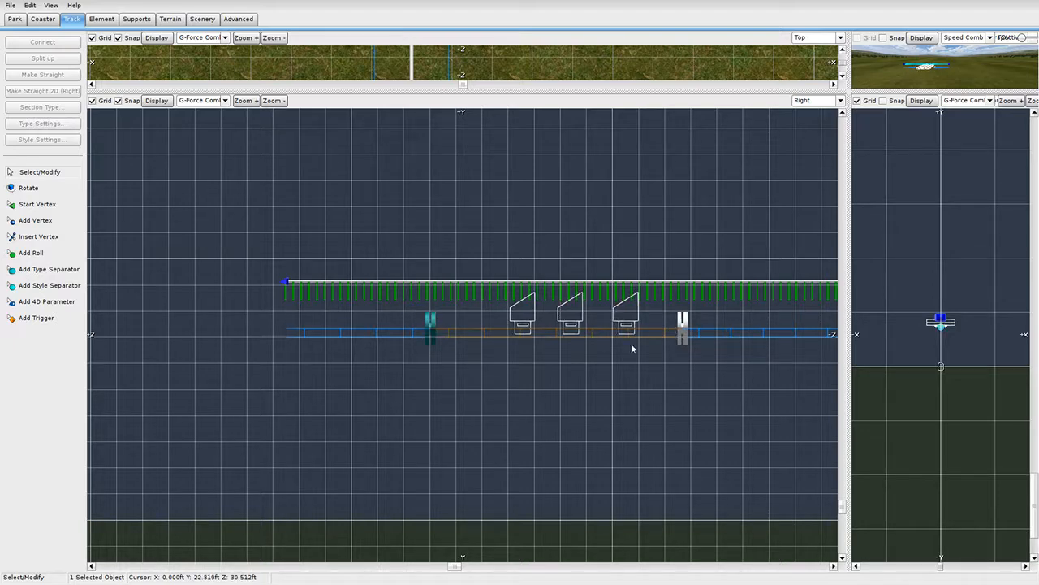
pyautogui.moveTo(849, 91); pyautogui.dragTo(350, 487)
pyautogui.moveTo(489, 327); pyautogui.dragTo(655, 321, button='right')
pyautogui.moveTo(607, 264)
pyautogui.mouseDown()
pyautogui.moveTo(494, 261)
pyautogui.moveTo(749, 260)
pyautogui.mouseUp()
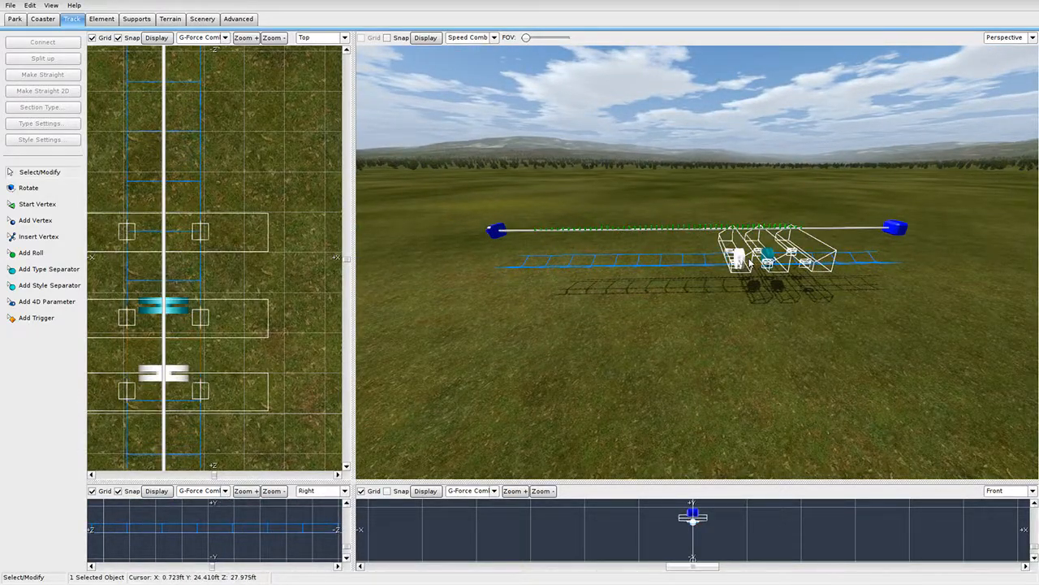
# Move the remaining station separator far out along the track and inspect the station in 3D.
pyautogui.moveTo(749, 262)
pyautogui.mouseDown()
pyautogui.moveTo(801, 262)
pyautogui.moveTo(552, 272)
pyautogui.mouseUp()
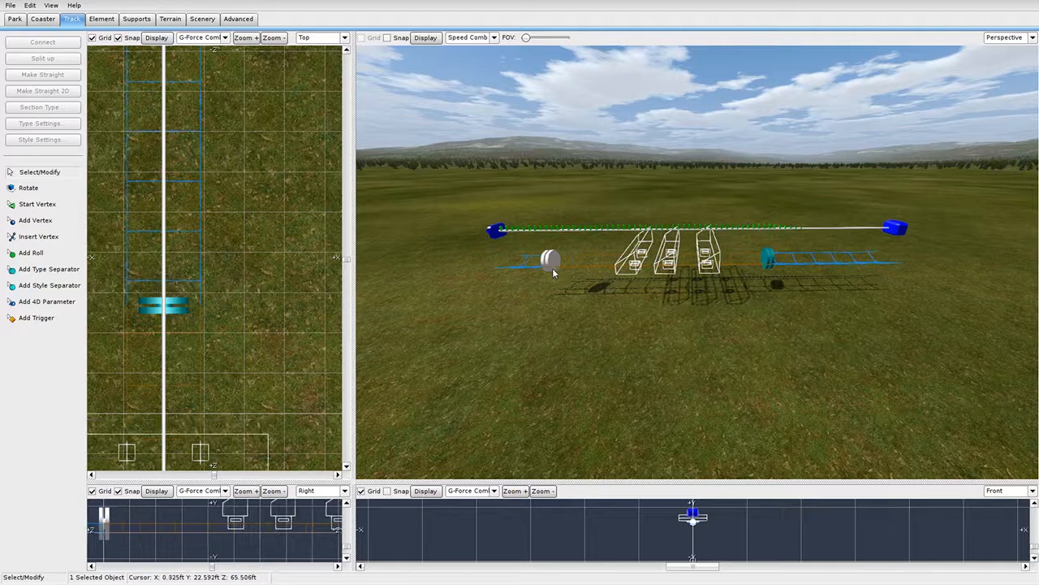
pyautogui.moveTo(872, 212); pyautogui.dragTo(776, 297, button='right')
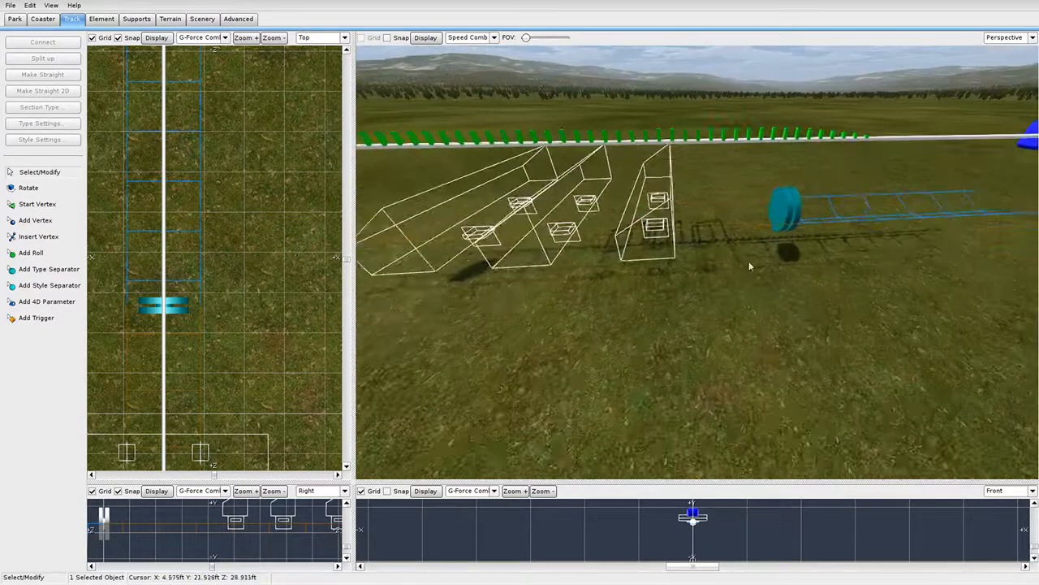
pyautogui.moveTo(749, 260); pyautogui.dragTo(682, 212, button='right')
pyautogui.moveTo(682, 259); pyautogui.dragTo(554, 267, button='right')
pyautogui.moveTo(842, 297)
pyautogui.mouseDown(button='right')
pyautogui.moveTo(820, 329)
pyautogui.moveTo(792, 328)
pyautogui.moveTo(826, 297)
pyautogui.mouseUp(button='right')
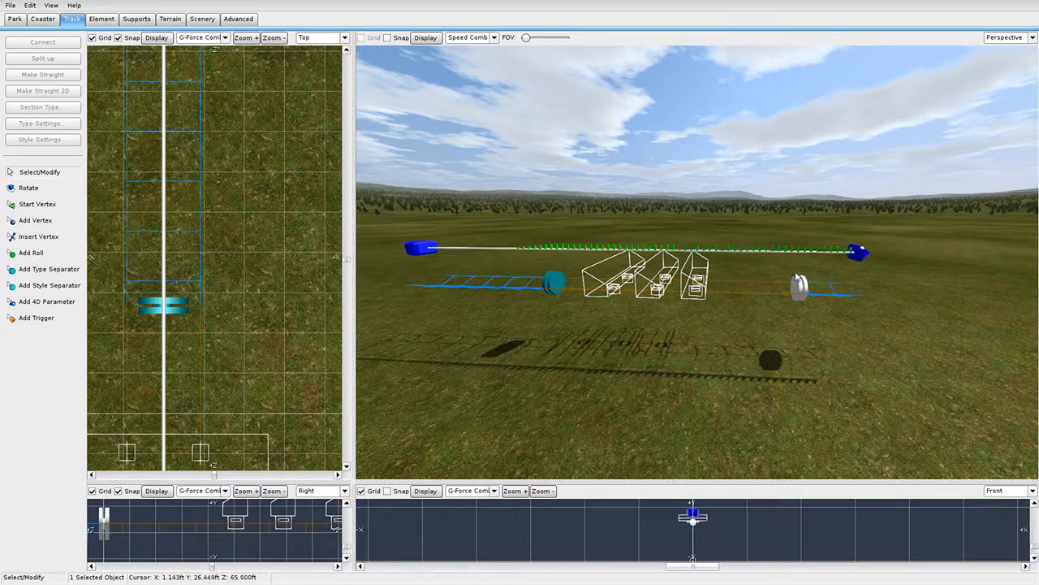
pyautogui.moveTo(784, 342); pyautogui.dragTo(788, 341, button='right')
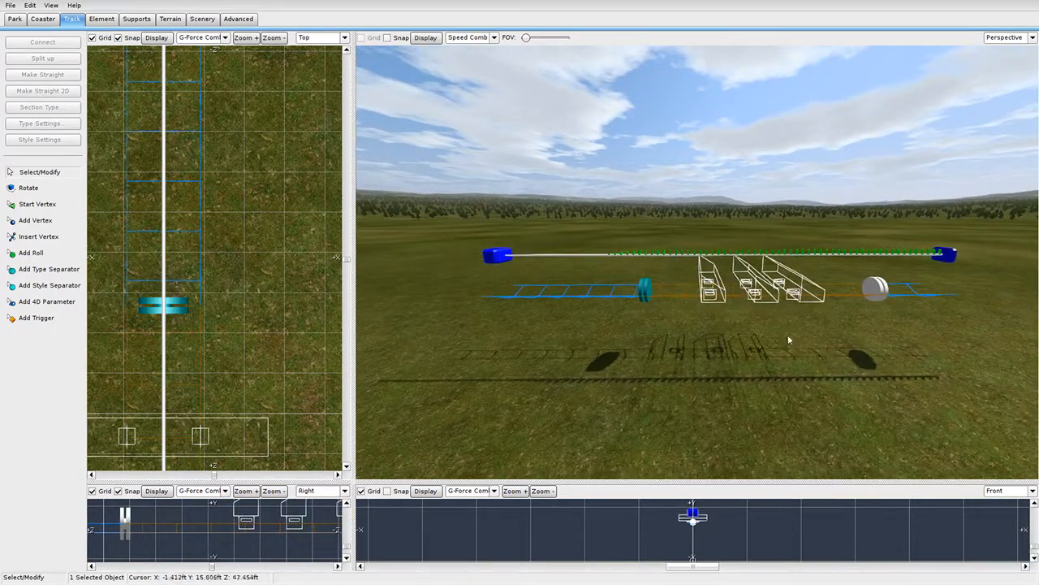
pyautogui.moveTo(776, 294); pyautogui.dragTo(390, 114, button='right')
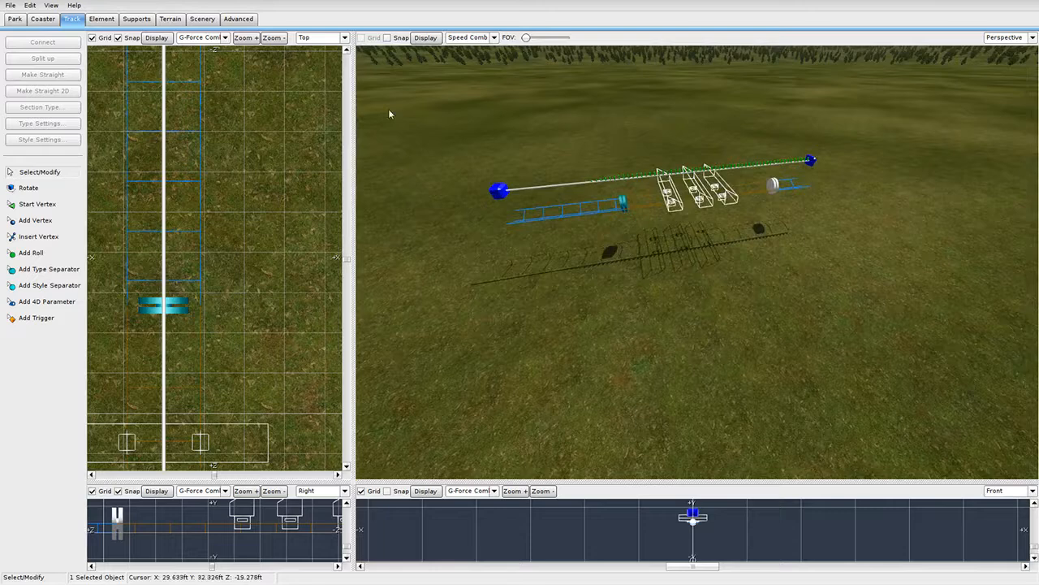
pyautogui.click(43, 19)
# Freeze the coaster to build the station, then fly the camera up to its roof.
pyautogui.click(58, 202)
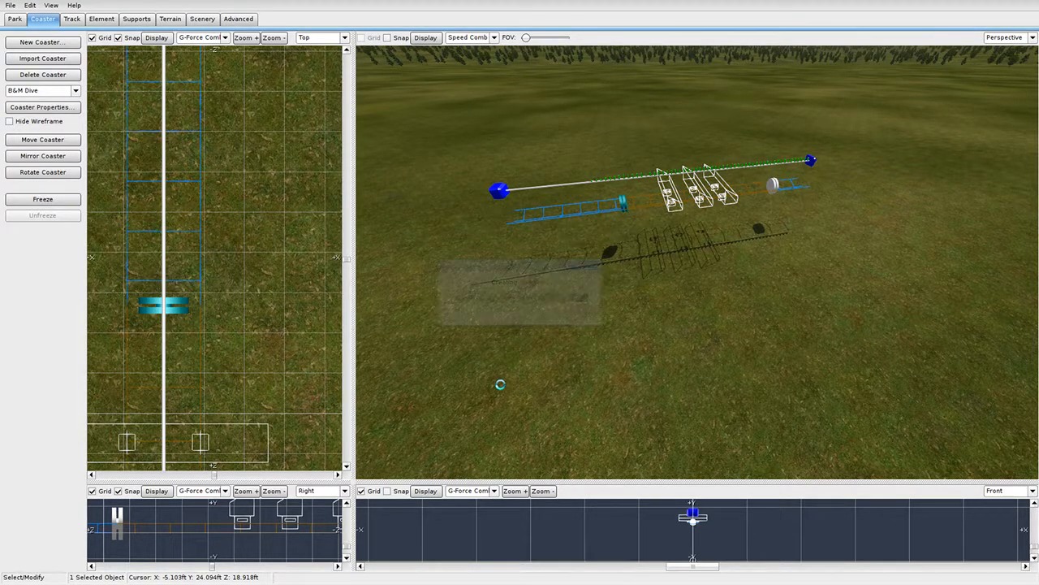
pyautogui.moveTo(500, 388); pyautogui.dragTo(731, 236, button='right')
# Fly the camera around the frozen station's front, platform and brick walls.
pyautogui.press('s')
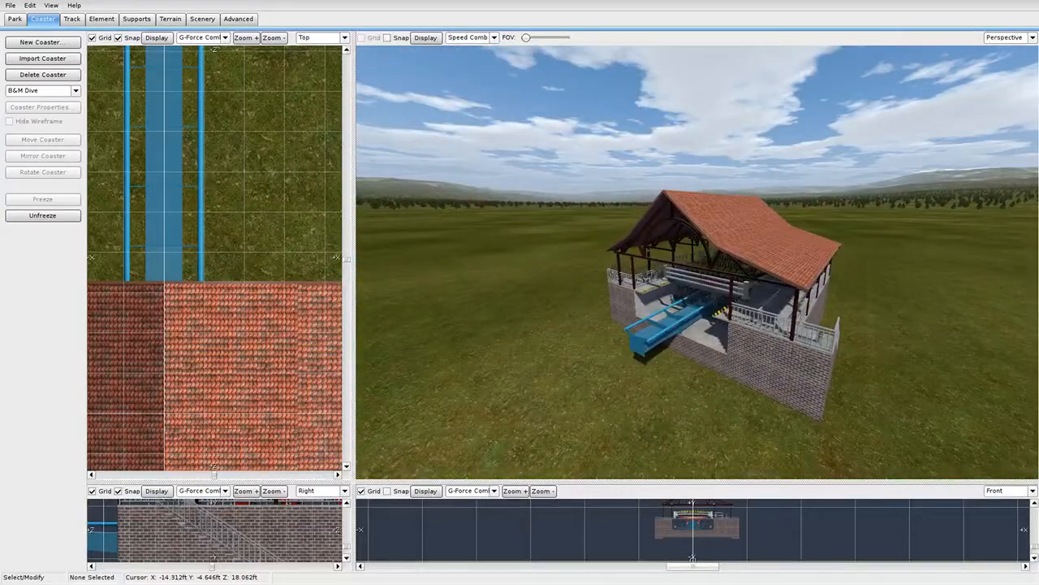
pyautogui.press('w')
pyautogui.press('a')
pyautogui.moveTo(650, 244); pyautogui.dragTo(751, 255, button='right')
pyautogui.press('s')
pyautogui.press('a')
pyautogui.press('s')
pyautogui.press('d')
pyautogui.press('w')
pyautogui.press('s')
pyautogui.press('d')
pyautogui.press('w')
pyautogui.press('s')
pyautogui.press('a')
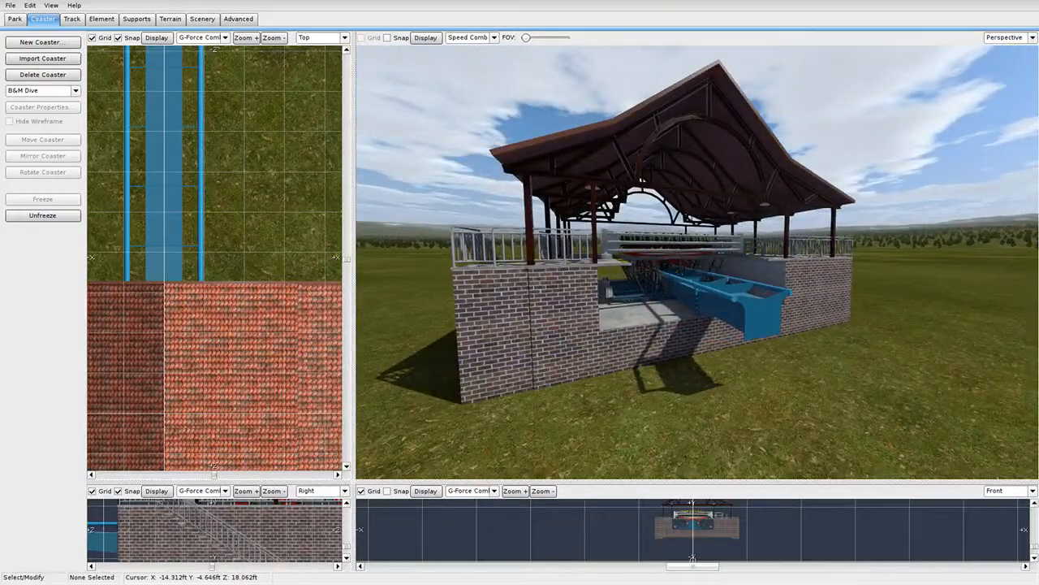
# Circle the station's stairs side and track end, then unfreeze the coaster.
pyautogui.press('a')
pyautogui.moveTo(538, 320)
pyautogui.mouseDown(button='right')
pyautogui.moveTo(584, 319)
pyautogui.moveTo(538, 321)
pyautogui.mouseUp(button='right')
pyautogui.press('d')
pyautogui.press('d')
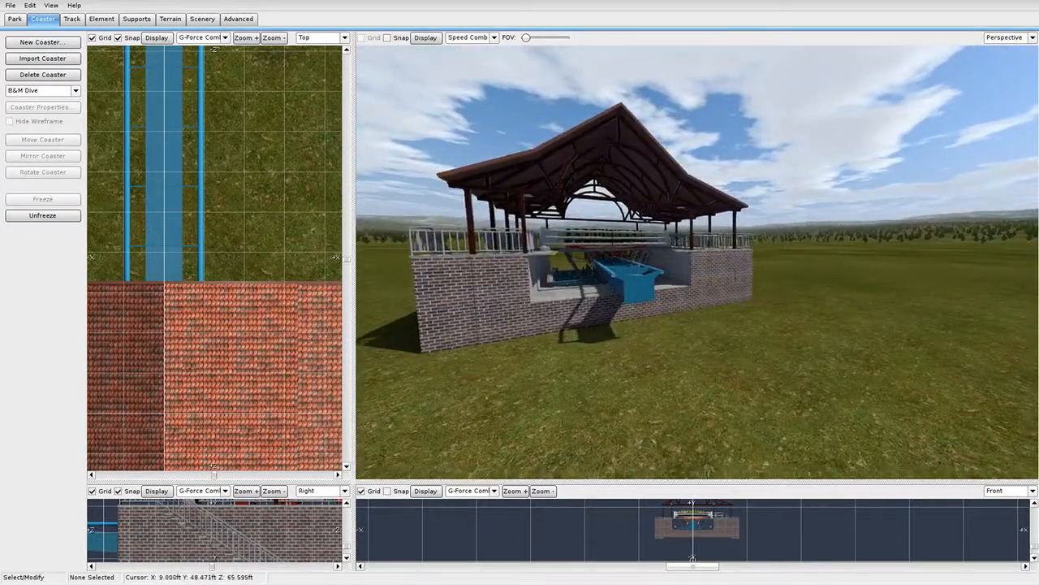
pyautogui.moveTo(638, 289); pyautogui.dragTo(589, 300, button='right')
pyautogui.press('d')
pyautogui.moveTo(673, 158); pyautogui.dragTo(625, 159, button='right')
pyautogui.press('d')
pyautogui.moveTo(588, 224); pyautogui.dragTo(565, 224, button='right')
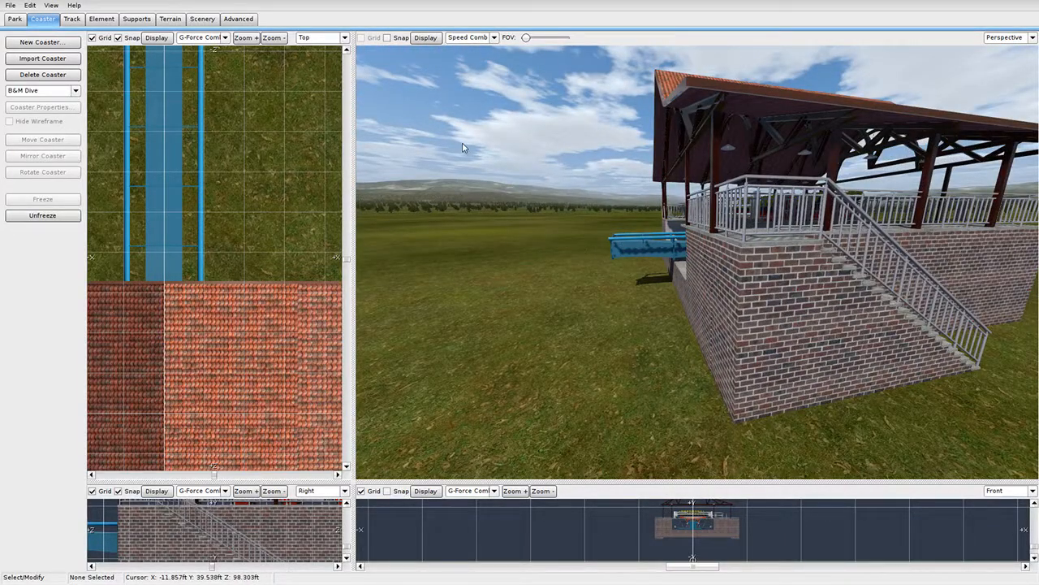
pyautogui.press('s')
pyautogui.moveTo(681, 209); pyautogui.dragTo(747, 221, button='right')
pyautogui.press('w')
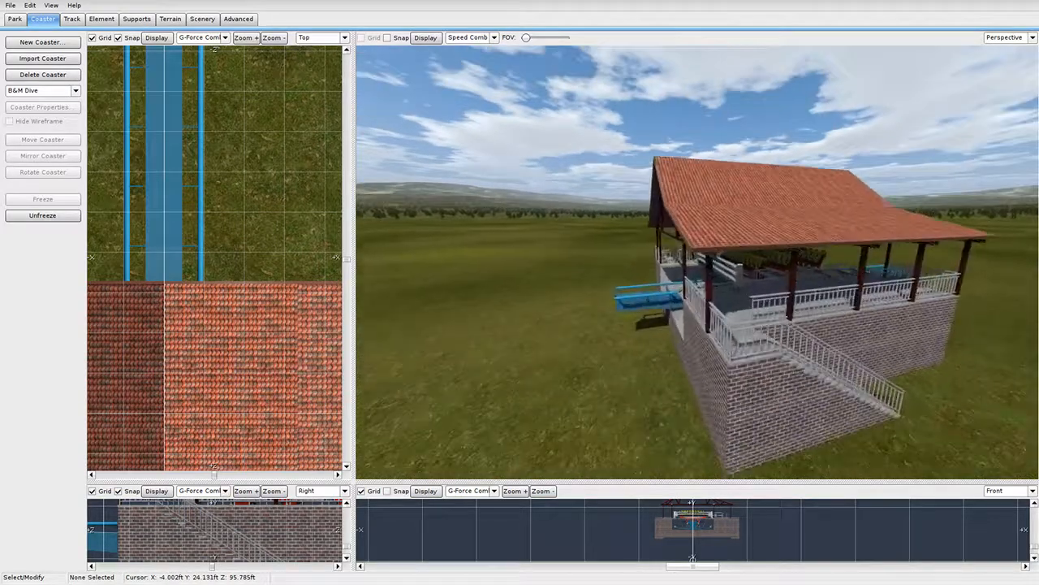
pyautogui.press('a')
pyautogui.moveTo(650, 252); pyautogui.dragTo(718, 274, button='right')
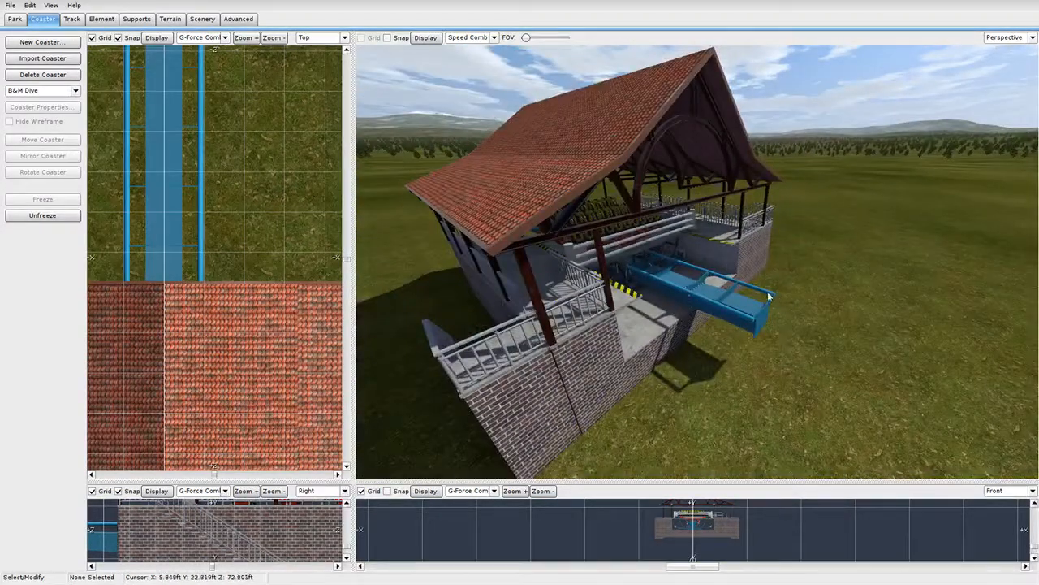
pyautogui.moveTo(785, 255); pyautogui.dragTo(563, 217, button='right')
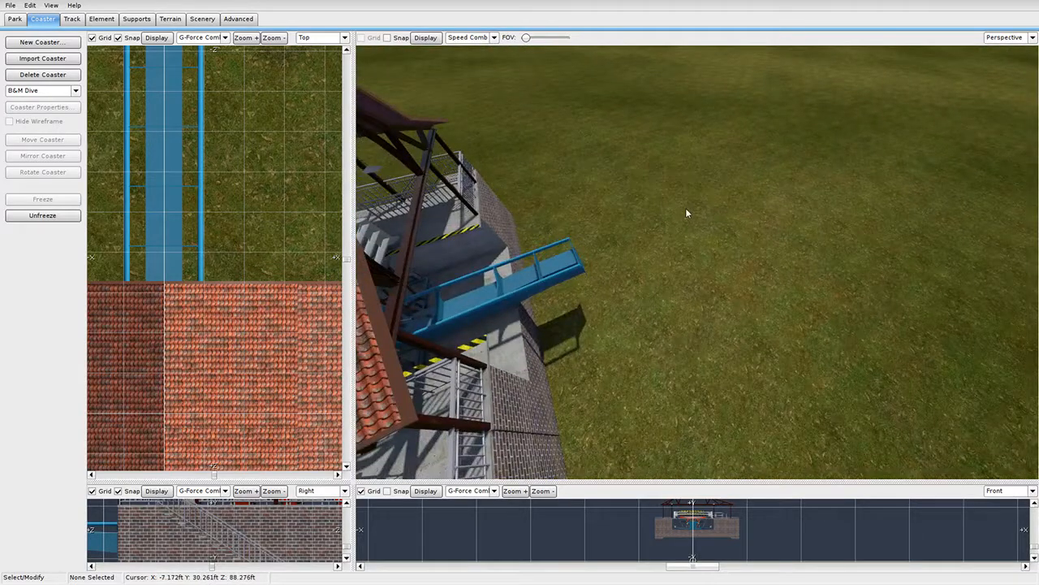
pyautogui.press('s')
pyautogui.moveTo(686, 209); pyautogui.dragTo(551, 220, button='right')
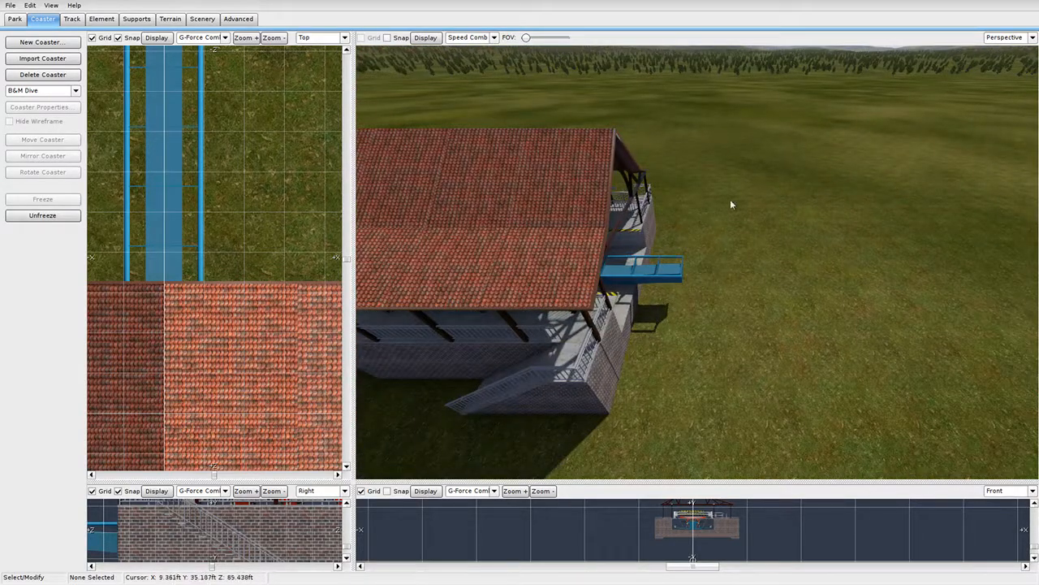
pyautogui.click(73, 217)
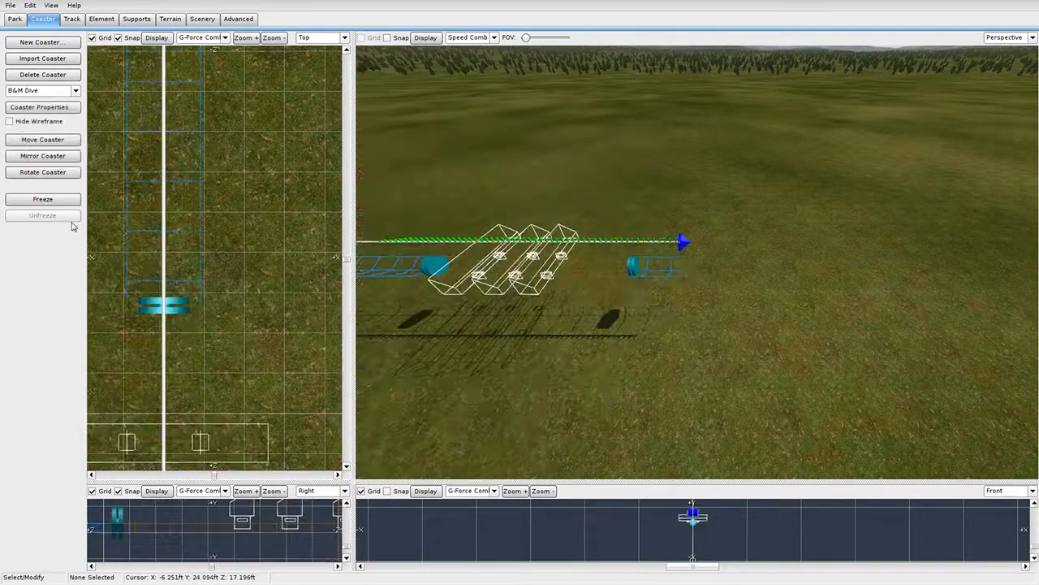
# Set the heights of both track end vertices to 35 ft.
pyautogui.doubleClick(682, 242)
pyautogui.doubleClick(373, 209)
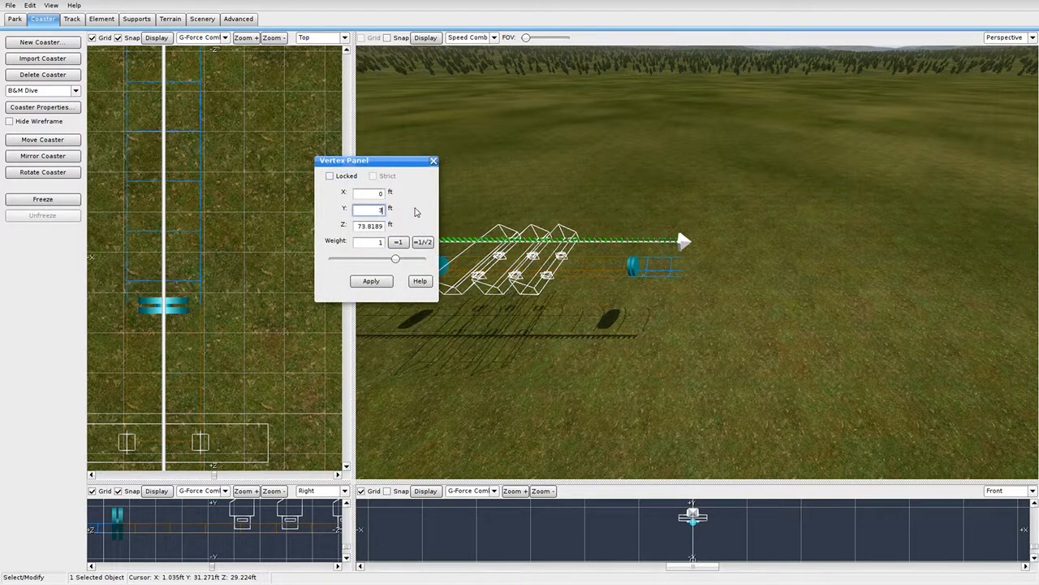
pyautogui.click(369, 284)
pyautogui.moveTo(633, 338); pyautogui.dragTo(634, 336, button='right')
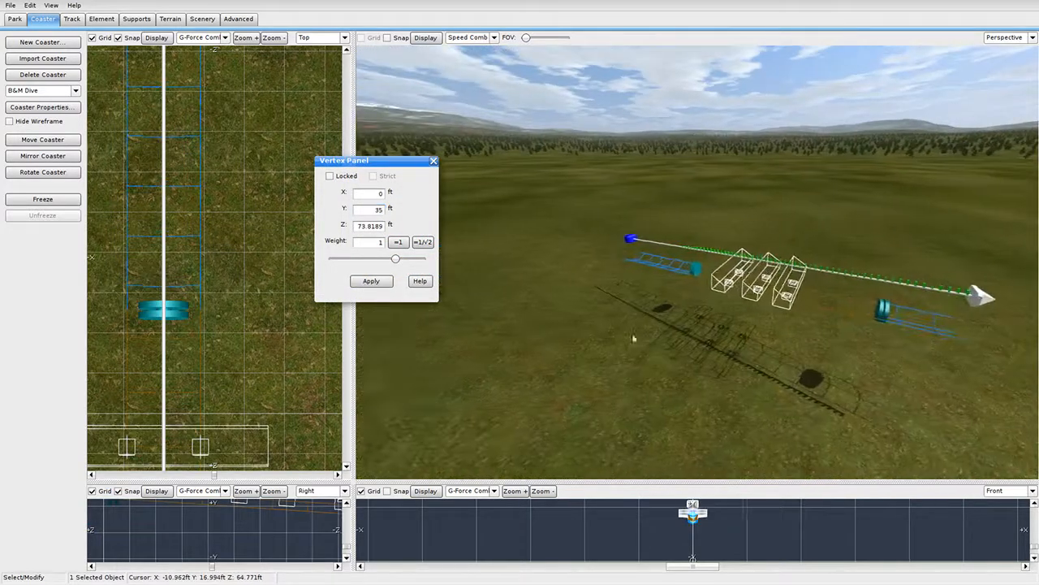
pyautogui.doubleClick(633, 239)
pyautogui.doubleClick(379, 210)
pyautogui.click(372, 285)
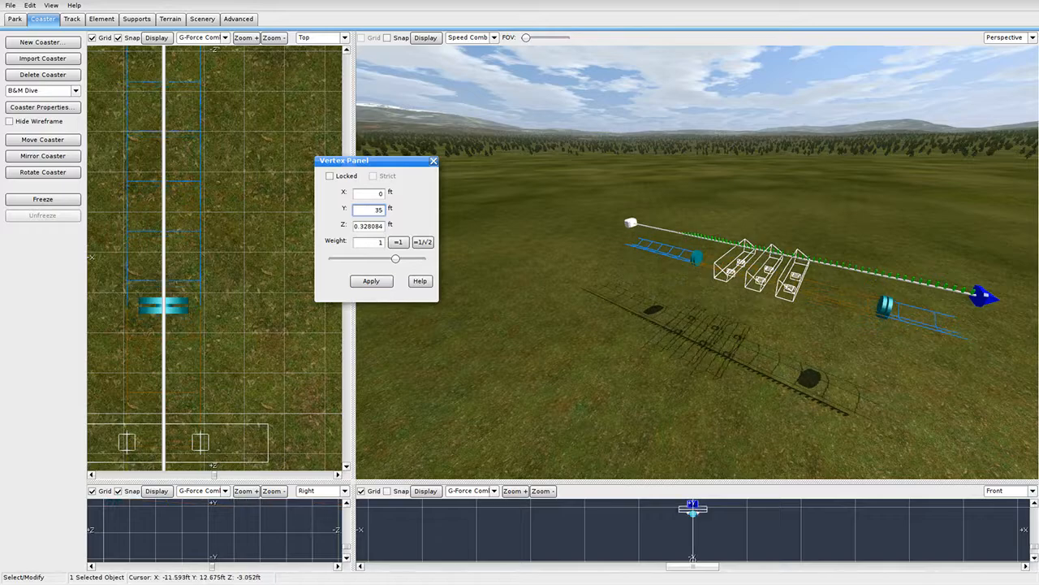
# Check the far end vertex in an enlarged side view, then recenter the whole track.
pyautogui.moveTo(633, 325)
pyautogui.mouseDown(button='right')
pyautogui.moveTo(642, 365)
pyautogui.moveTo(647, 276)
pyautogui.moveTo(639, 309)
pyautogui.mouseUp(button='right')
pyautogui.moveTo(749, 228); pyautogui.dragTo(677, 306, button='right')
pyautogui.click(720, 235)
pyautogui.moveTo(353, 483); pyautogui.dragTo(800, 110)
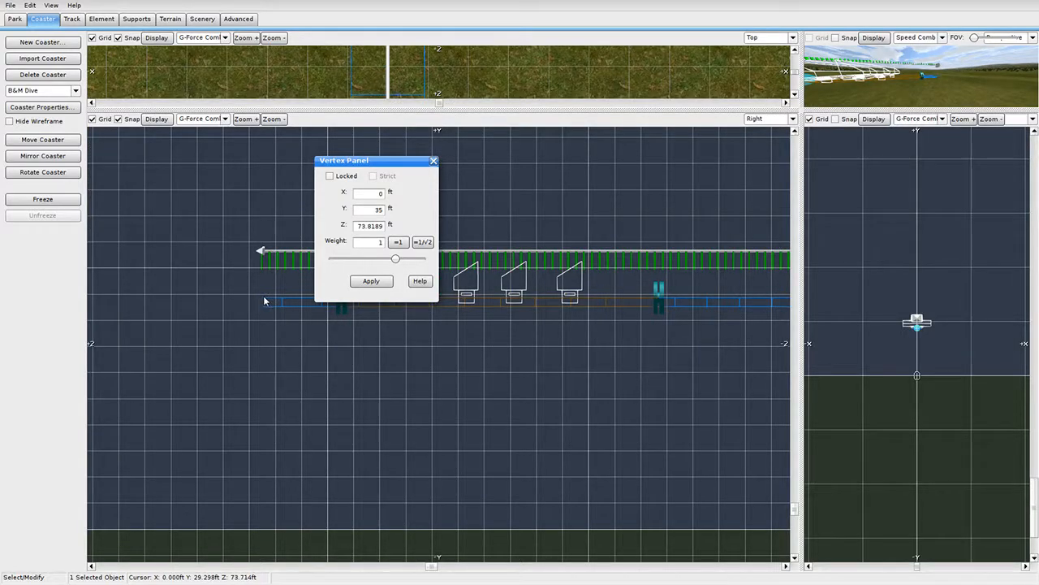
pyautogui.click(434, 161)
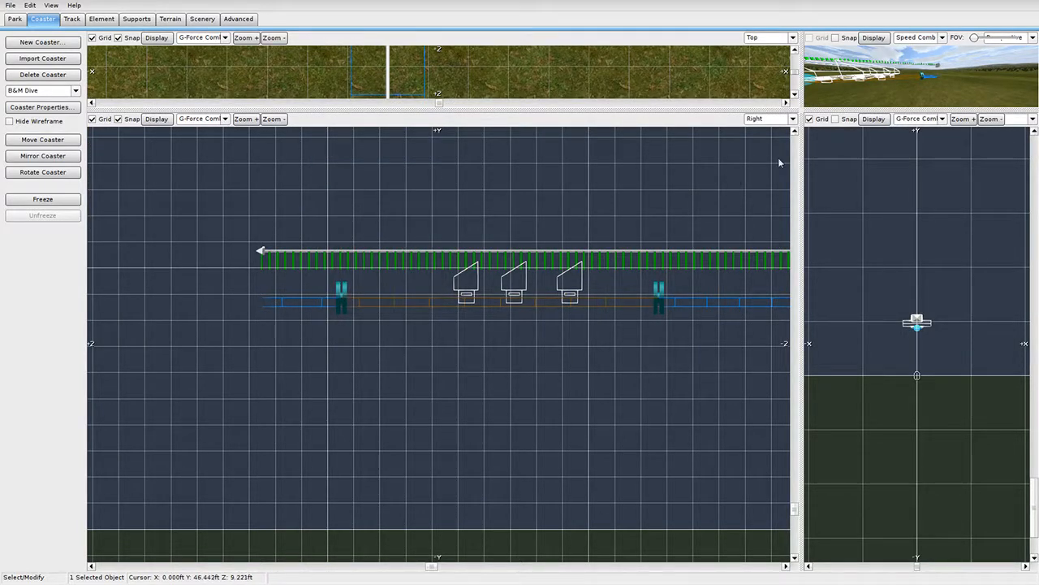
pyautogui.moveTo(799, 112); pyautogui.dragTo(269, 525)
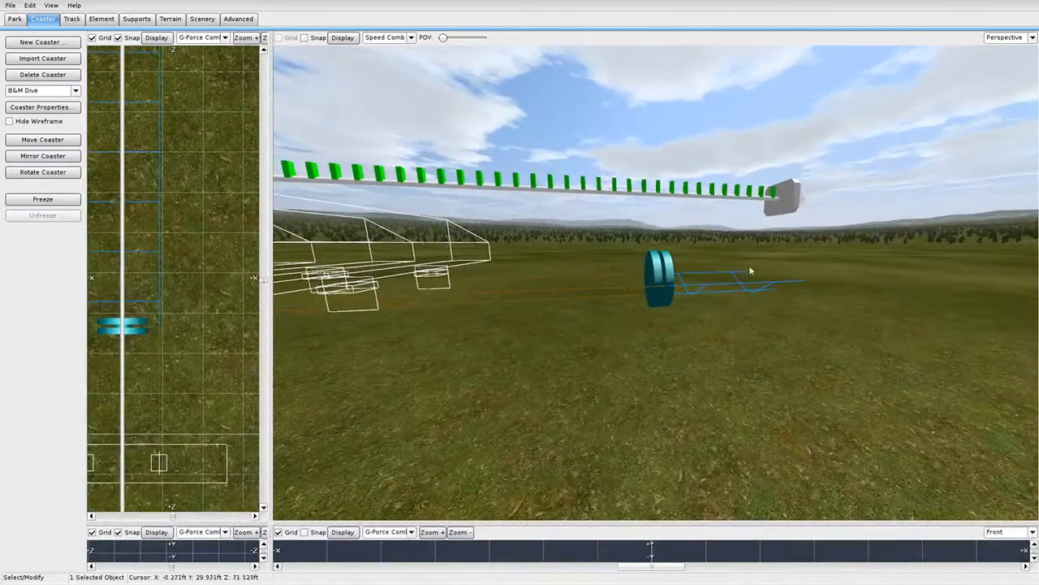
pyautogui.moveTo(749, 271); pyautogui.dragTo(739, 132, button='right')
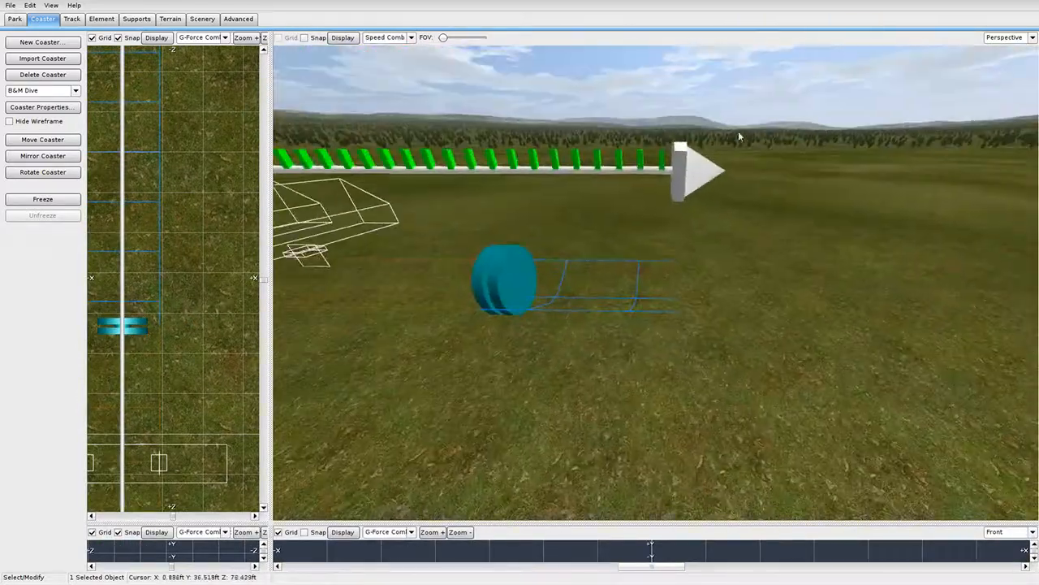
pyautogui.click(778, 202)
pyautogui.scroll(-5, 777, 202)
pyautogui.scroll(-2, 505, 317)
pyautogui.moveTo(505, 317)
pyautogui.mouseDown(button='middle')
pyautogui.moveTo(615, 318)
pyautogui.moveTo(503, 319)
pyautogui.mouseUp(button='middle')
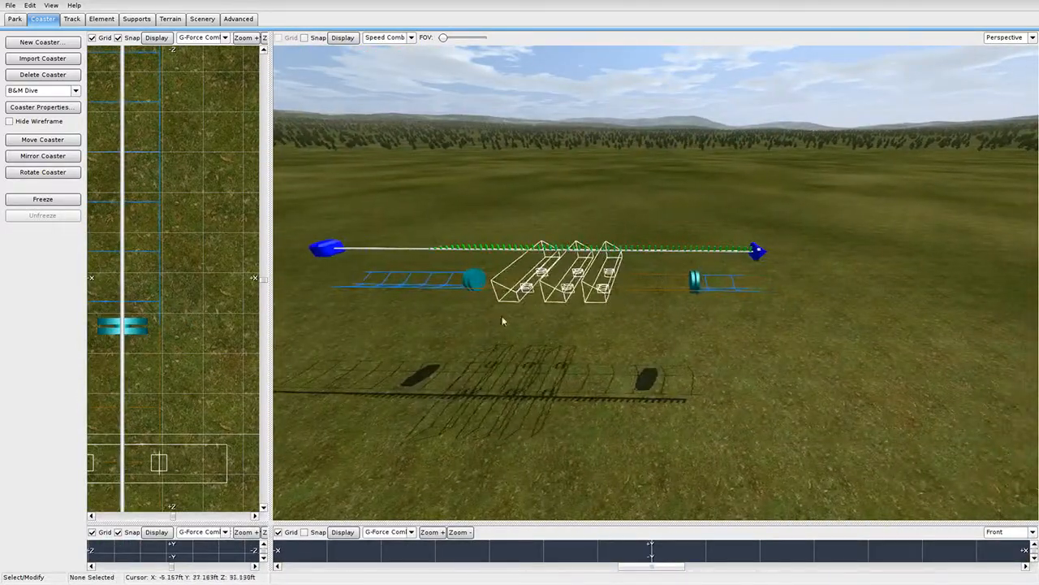
pyautogui.moveTo(616, 274); pyautogui.dragTo(701, 276, button='middle')
pyautogui.moveTo(518, 289); pyautogui.dragTo(610, 289, button='middle')
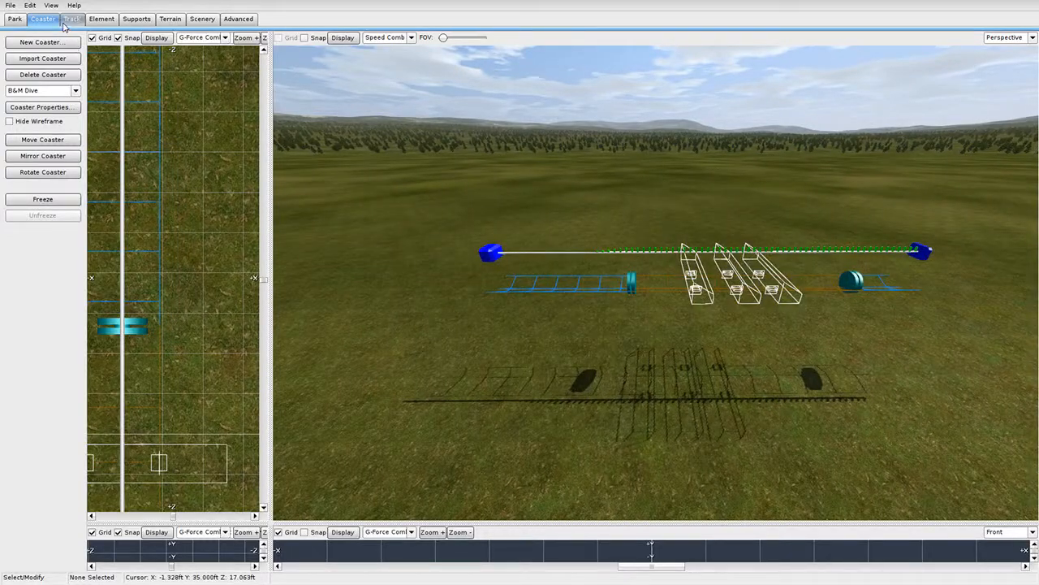
# Add two type separators on the station approach and select the section between them.
pyautogui.click(72, 18)
pyautogui.click(48, 269)
pyautogui.click(601, 284)
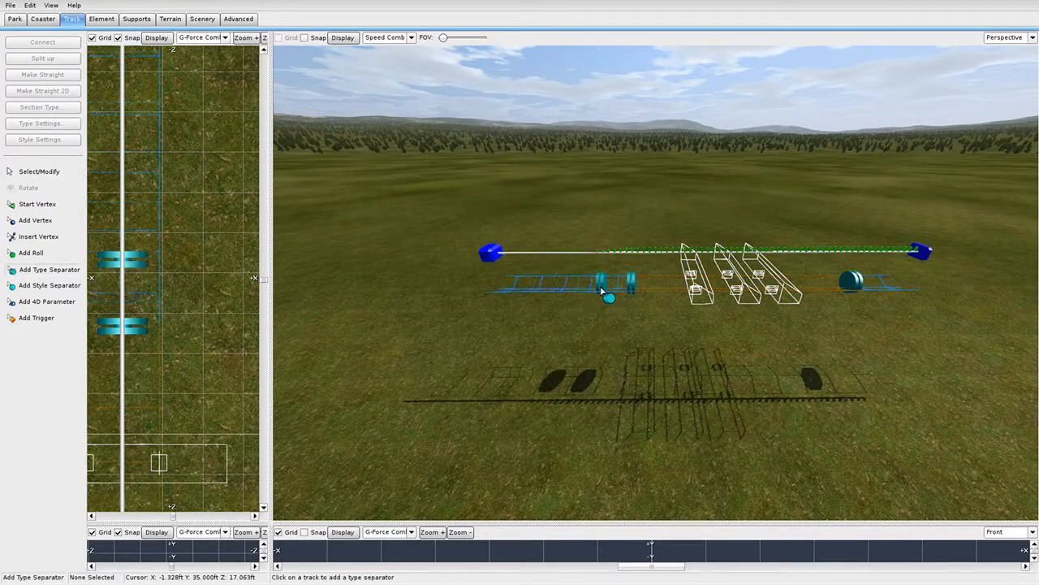
pyautogui.click(530, 288)
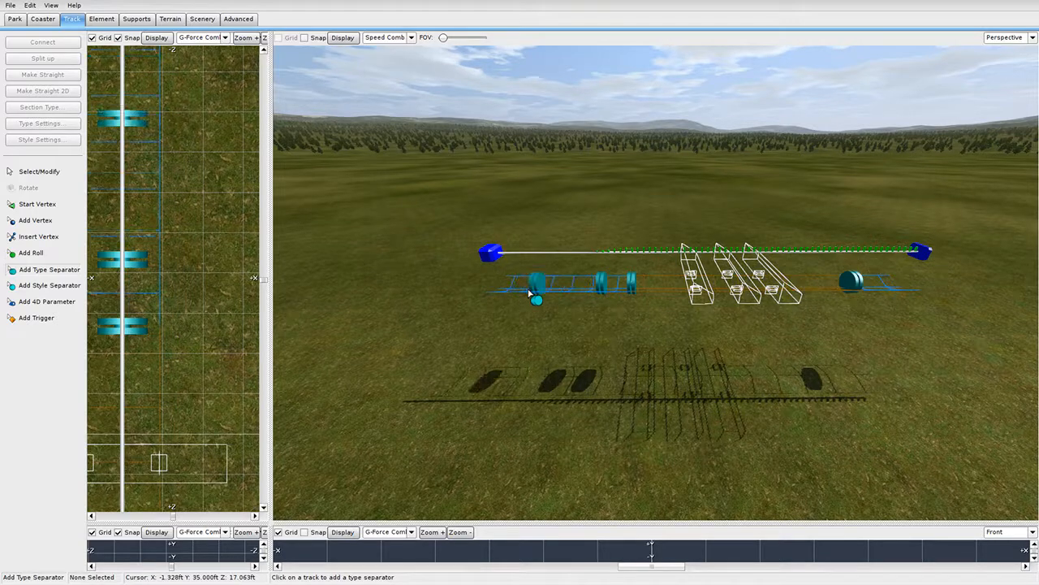
pyautogui.click(39, 171)
pyautogui.click(572, 294)
# Orbit the 3D view low along the station track and enlarge the side view.
pyautogui.moveTo(575, 297); pyautogui.dragTo(702, 302, button='middle')
pyautogui.scroll(2, 620, 323)
pyautogui.moveTo(886, 272); pyautogui.dragTo(728, 313, button='middle')
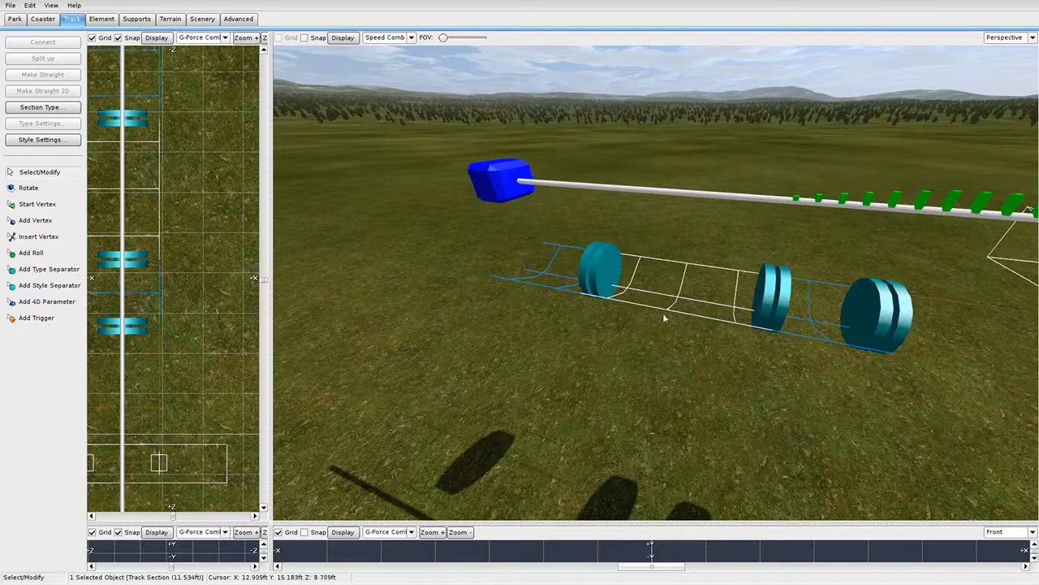
pyautogui.moveTo(665, 318); pyautogui.dragTo(653, 337, button='middle')
pyautogui.scroll(-2, 663, 315)
pyautogui.scroll(-2, 662, 315)
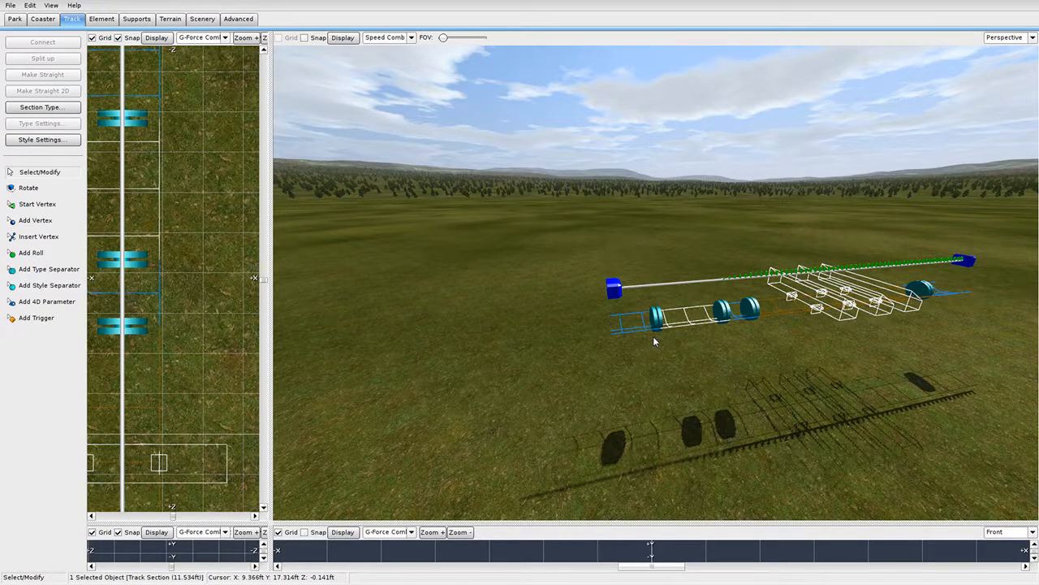
pyautogui.moveTo(652, 336)
pyautogui.mouseDown(button='middle')
pyautogui.moveTo(642, 374)
pyautogui.moveTo(647, 320)
pyautogui.mouseUp(button='middle')
pyautogui.moveTo(270, 520); pyautogui.dragTo(695, 34)
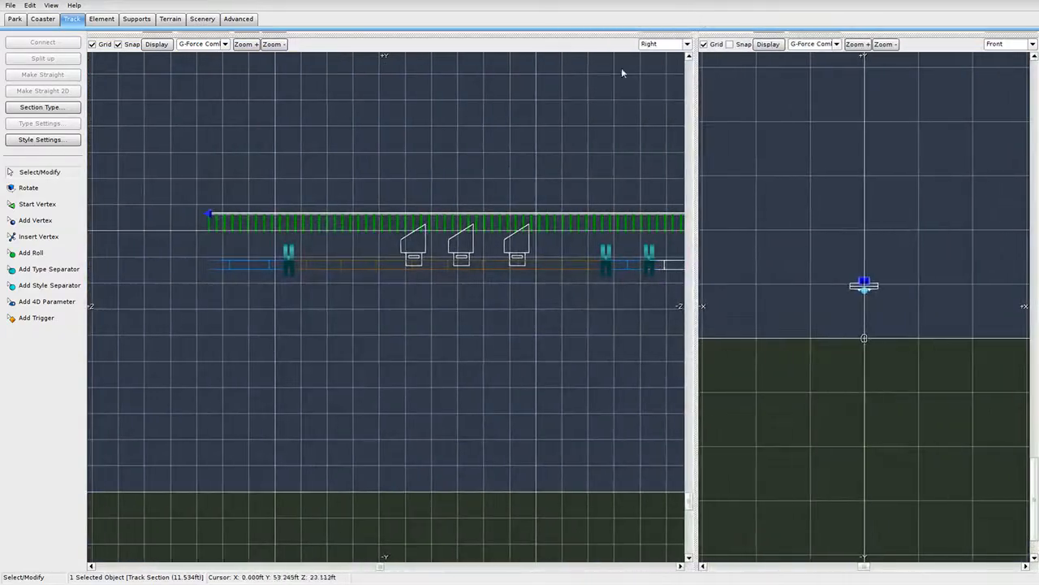
# Extend the track's far end with a new vertex at 35 ft height.
pyautogui.moveTo(679, 208); pyautogui.dragTo(452, 218, button='middle')
pyautogui.moveTo(349, 281); pyautogui.dragTo(206, 281, button='middle')
pyautogui.scroll(2, 206, 281)
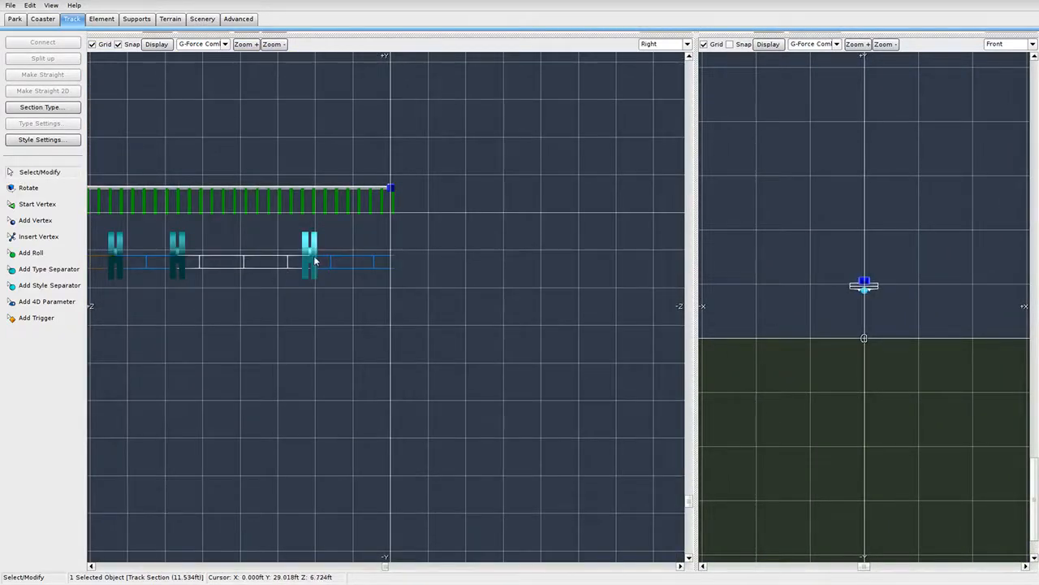
pyautogui.moveTo(316, 260); pyautogui.dragTo(448, 272, button='middle')
pyautogui.moveTo(365, 273); pyautogui.dragTo(251, 282, button='middle')
pyautogui.click(35, 220)
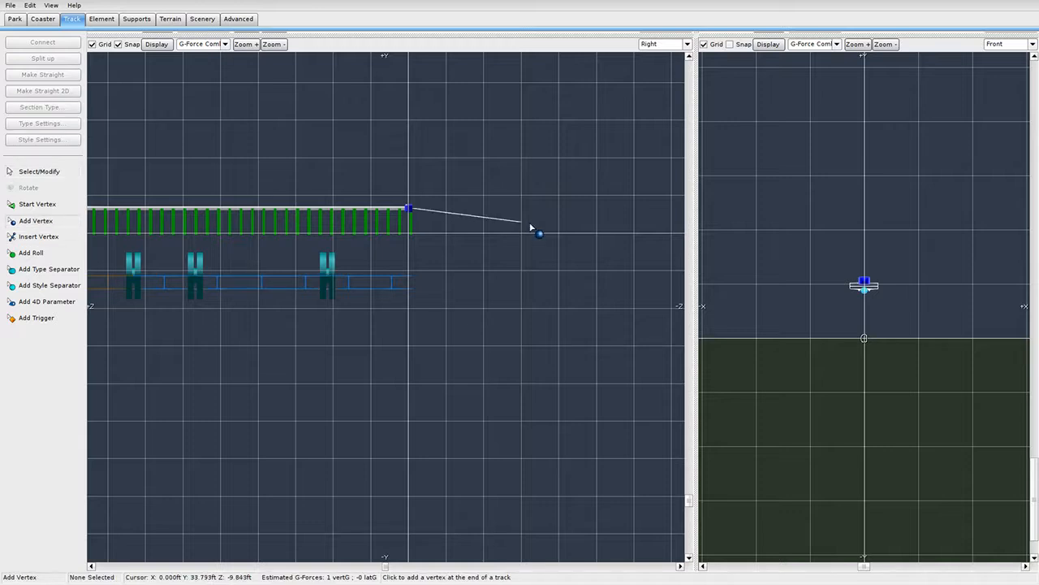
pyautogui.click(540, 208)
pyautogui.press('Escape')
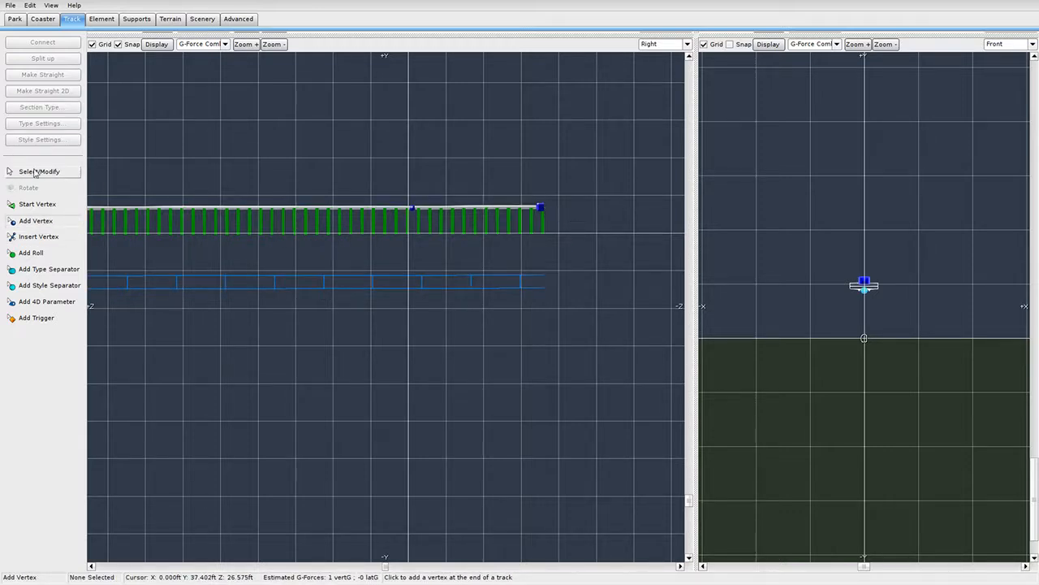
pyautogui.doubleClick(542, 209)
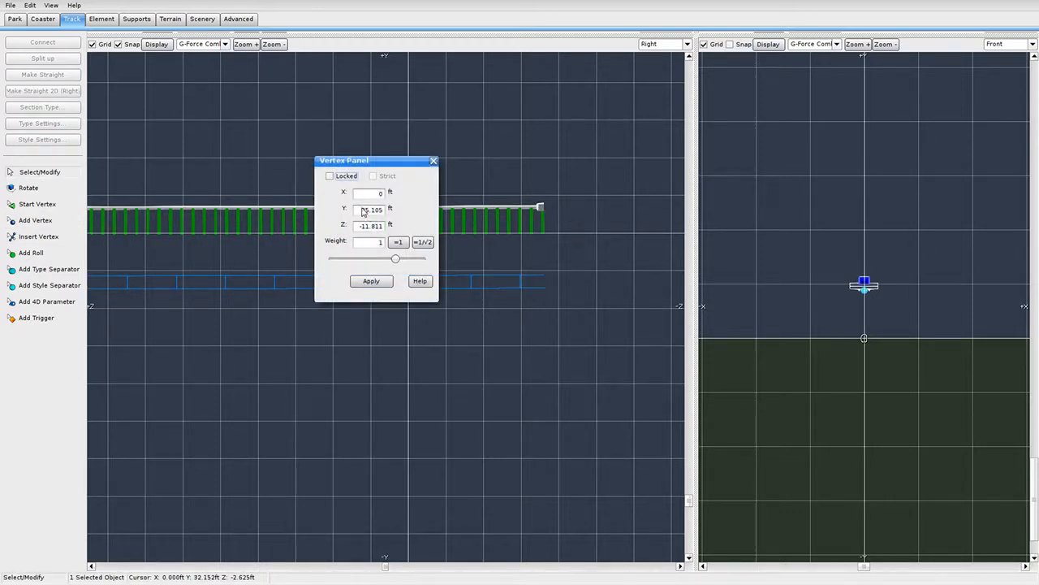
pyautogui.doubleClick(370, 210)
pyautogui.write('35')
pyautogui.click(372, 281)
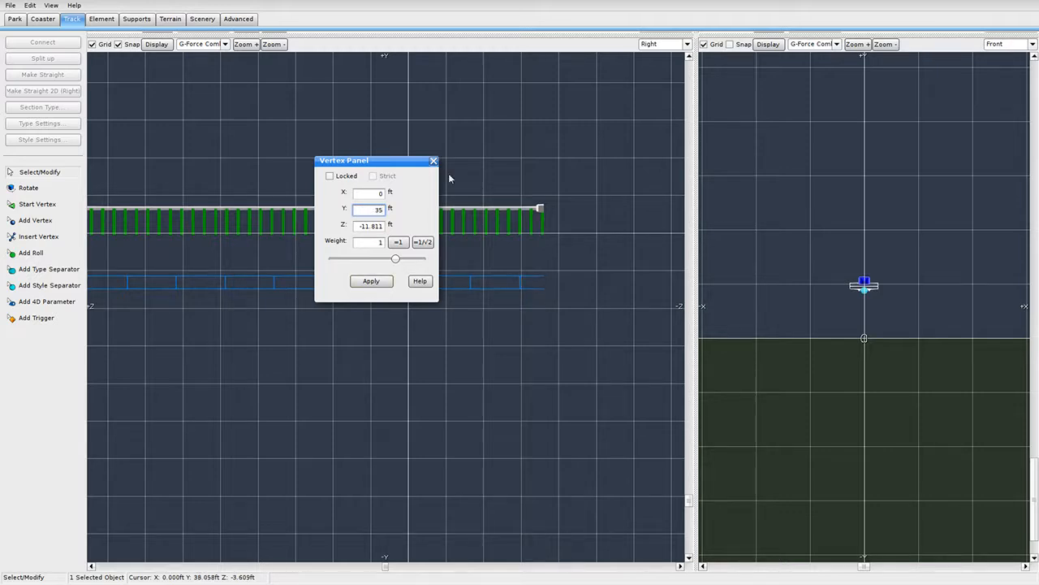
pyautogui.click(435, 161)
# Slide the cyan separators along the track to bound a 36.873 ft section beyond the train.
pyautogui.moveTo(342, 276); pyautogui.dragTo(475, 278, button='right')
pyautogui.scroll(-4, 475, 278)
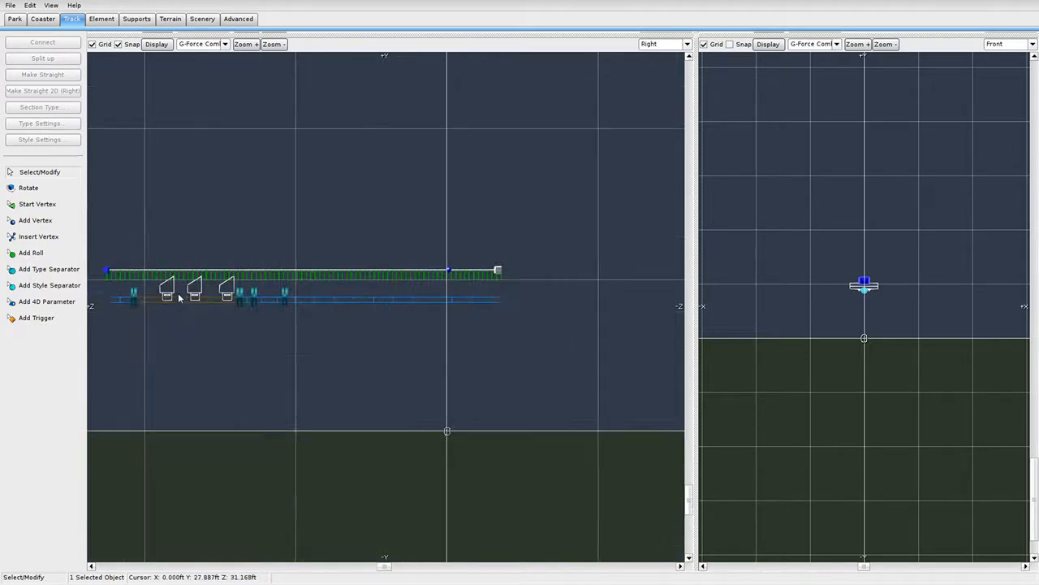
pyautogui.click(283, 296)
pyautogui.click(524, 237)
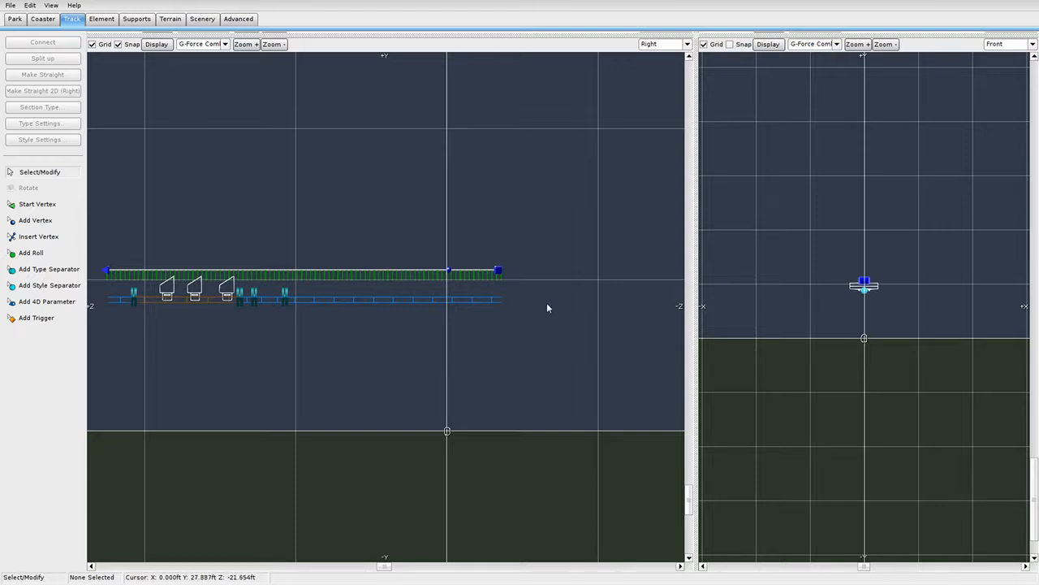
pyautogui.moveTo(295, 300); pyautogui.dragTo(422, 294)
pyautogui.moveTo(246, 298); pyautogui.dragTo(297, 306)
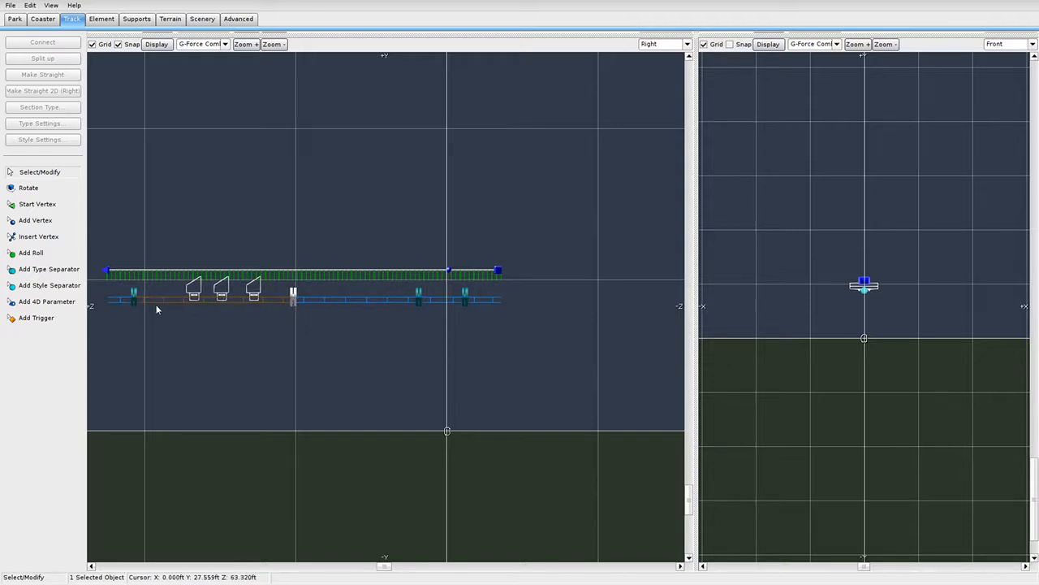
pyautogui.moveTo(138, 305); pyautogui.dragTo(150, 305)
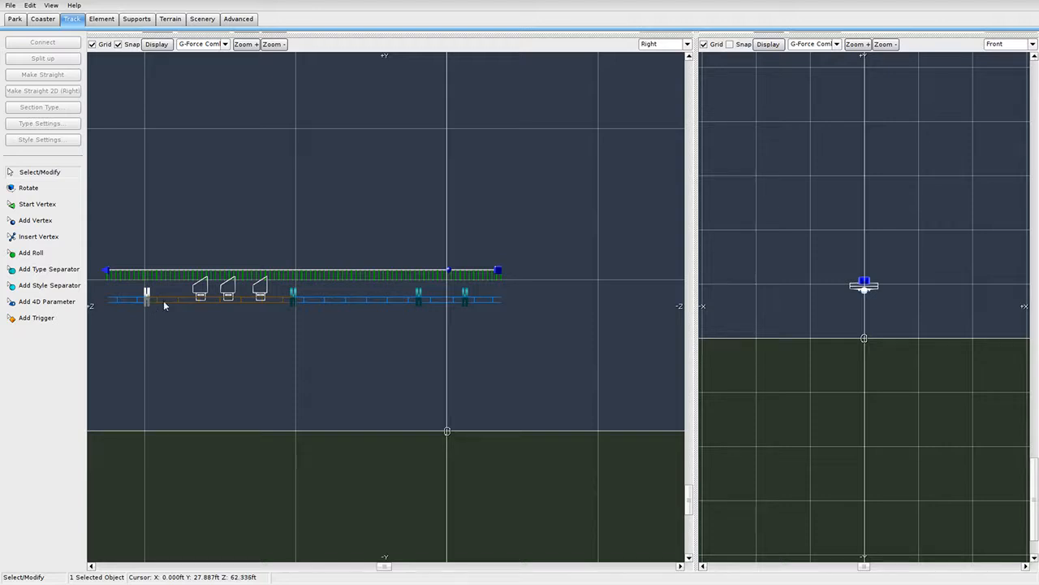
pyautogui.moveTo(420, 304); pyautogui.dragTo(309, 311)
pyautogui.moveTo(468, 296); pyautogui.dragTo(483, 298)
pyautogui.click(453, 297)
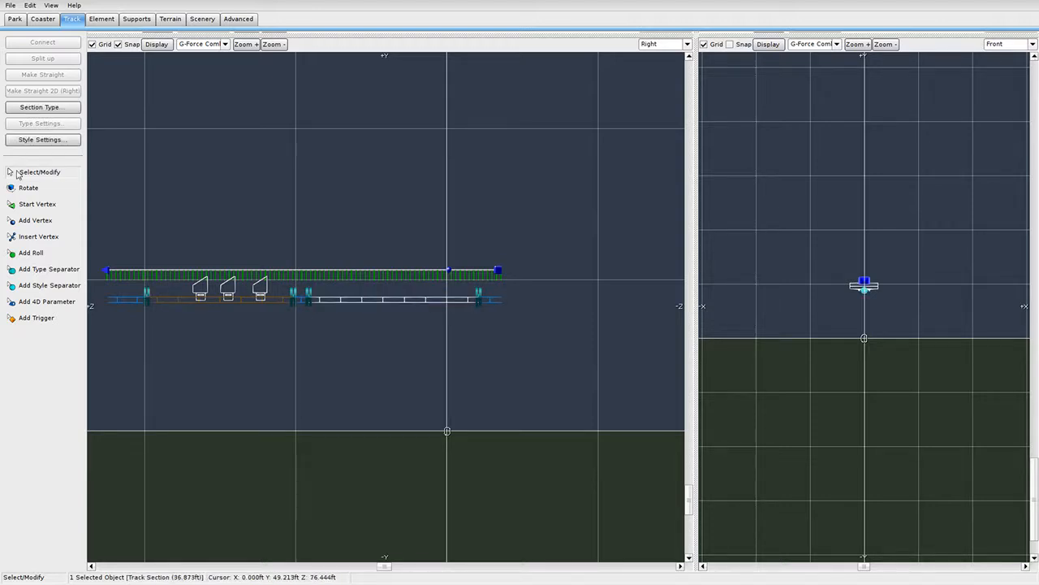
# Make the new section a brake and shift its separator back along the track.
pyautogui.click(51, 108)
pyautogui.click(74, 157)
pyautogui.scroll(2, 511, 282)
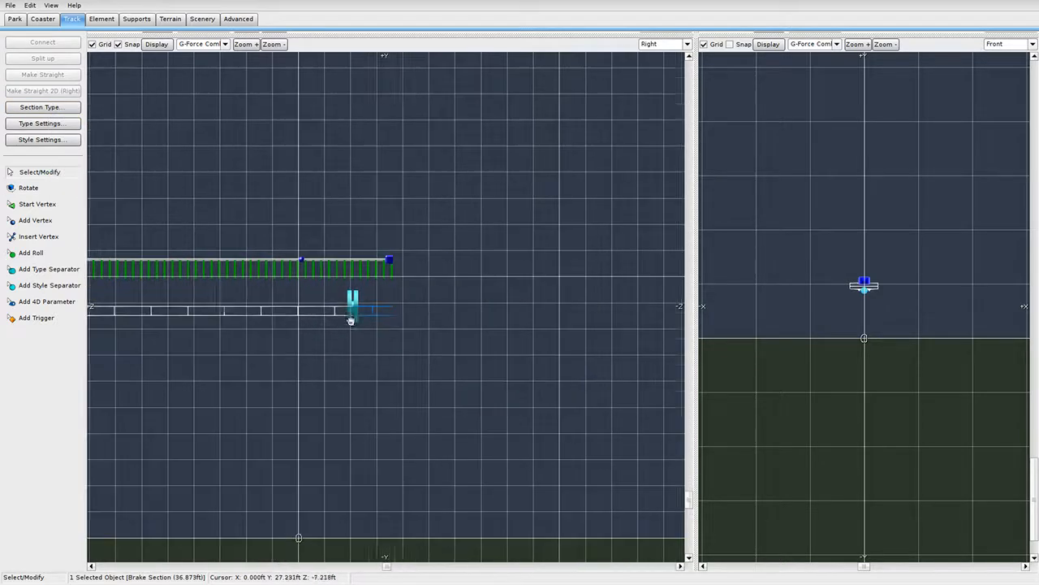
pyautogui.moveTo(351, 321); pyautogui.dragTo(343, 321, button='right')
pyautogui.click(373, 280)
pyautogui.moveTo(347, 307); pyautogui.dragTo(258, 308)
pyautogui.doubleClick(295, 260)
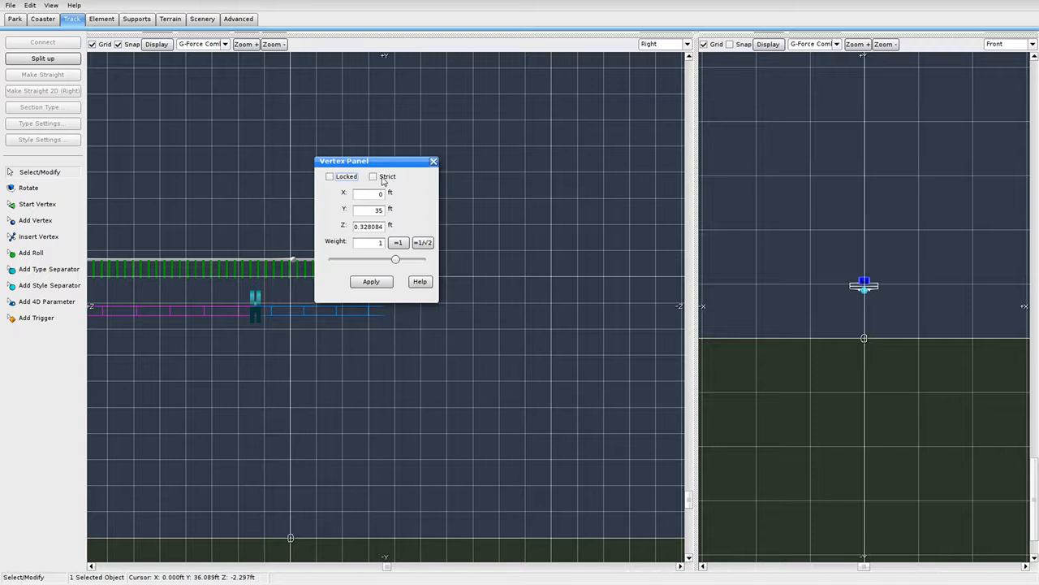
pyautogui.click(432, 160)
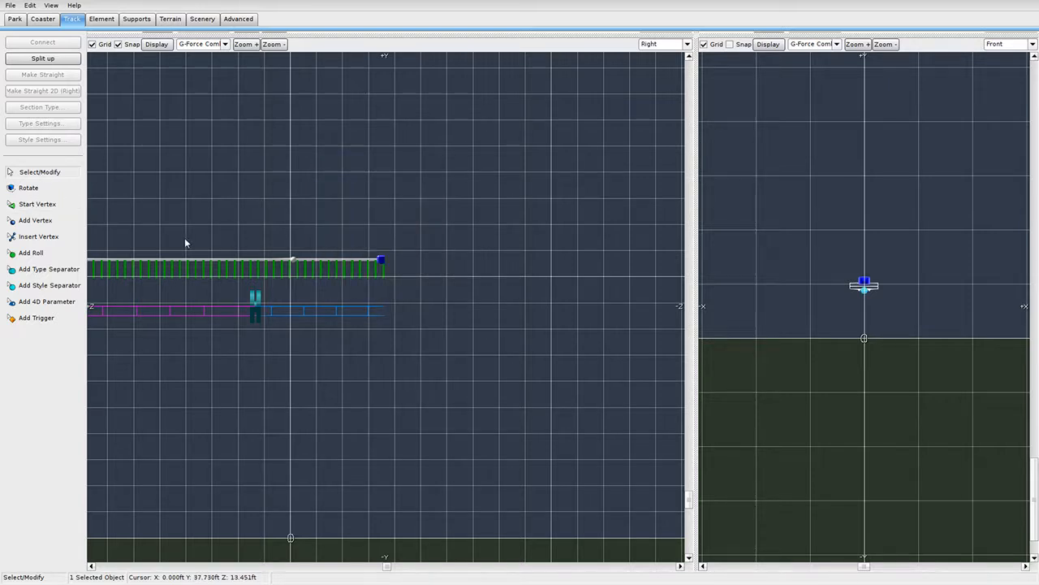
# Extend the track with a new end vertex at Y = 35 ft, set to Strict.
pyautogui.click(54, 222)
pyautogui.scroll(2, 441, 251)
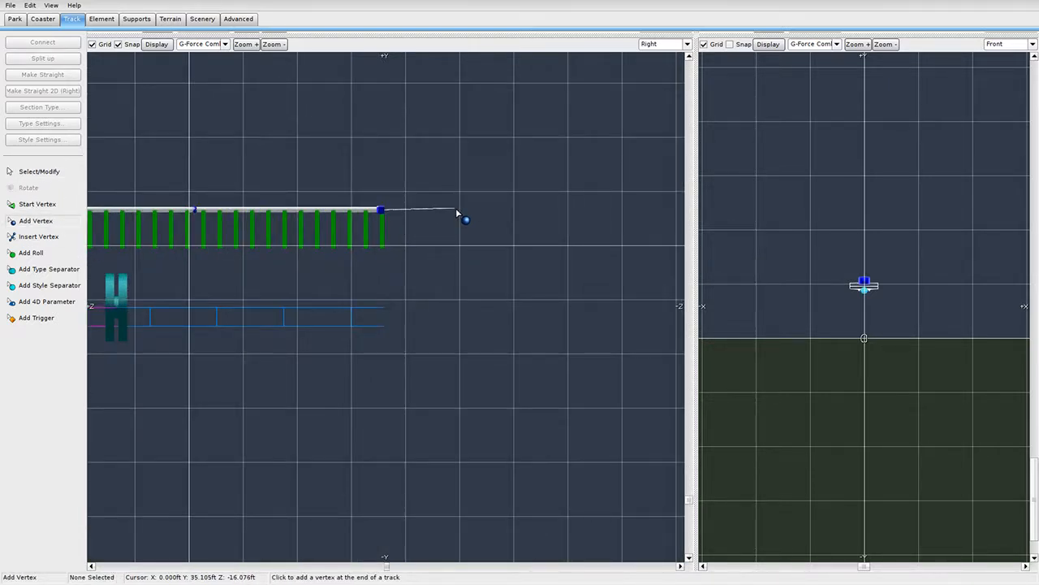
pyautogui.click(454, 215)
pyautogui.click(32, 171)
pyautogui.doubleClick(450, 217)
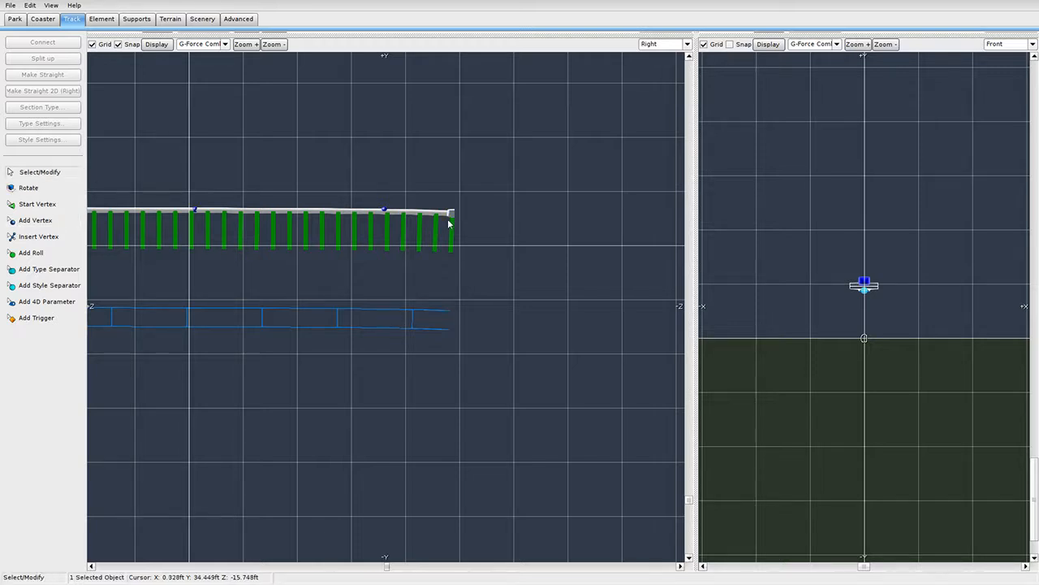
pyautogui.doubleClick(369, 210)
pyautogui.write('35')
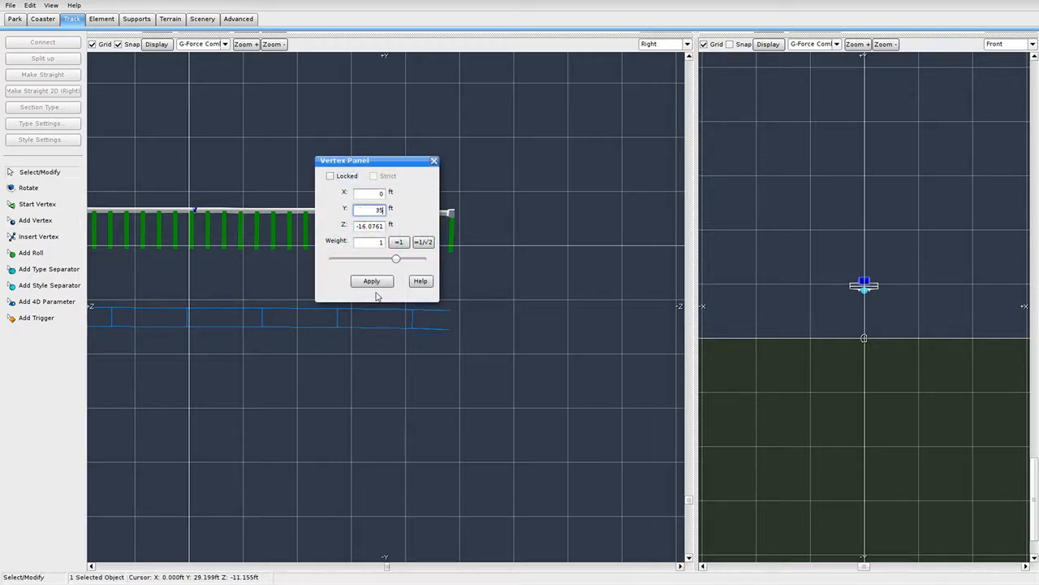
pyautogui.click(372, 281)
pyautogui.click(432, 164)
pyautogui.doubleClick(450, 210)
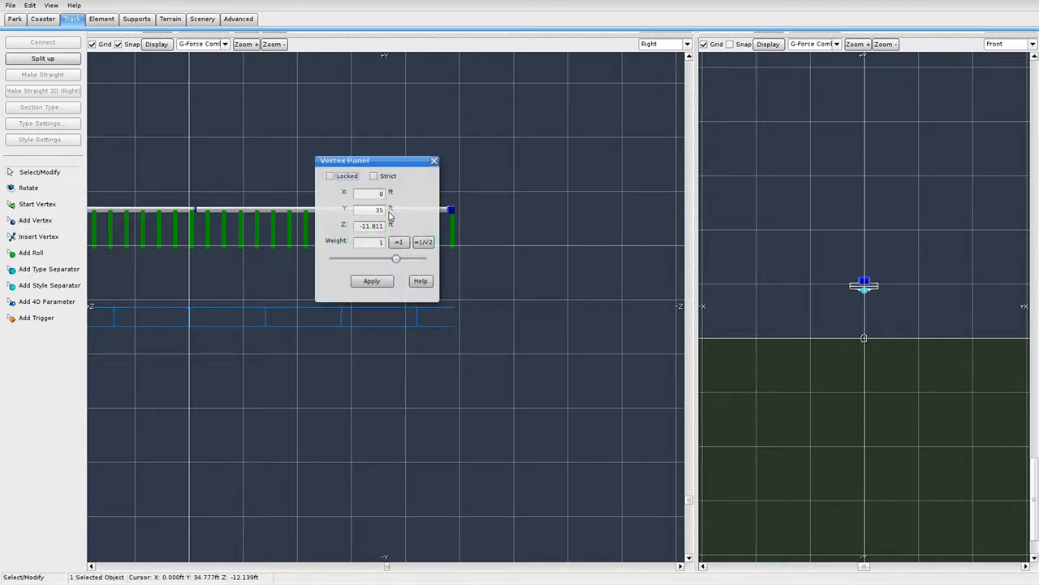
pyautogui.click(373, 175)
pyautogui.click(435, 161)
# Reposition the section separators along the new level stretch.
pyautogui.scroll(-3, 626, 329)
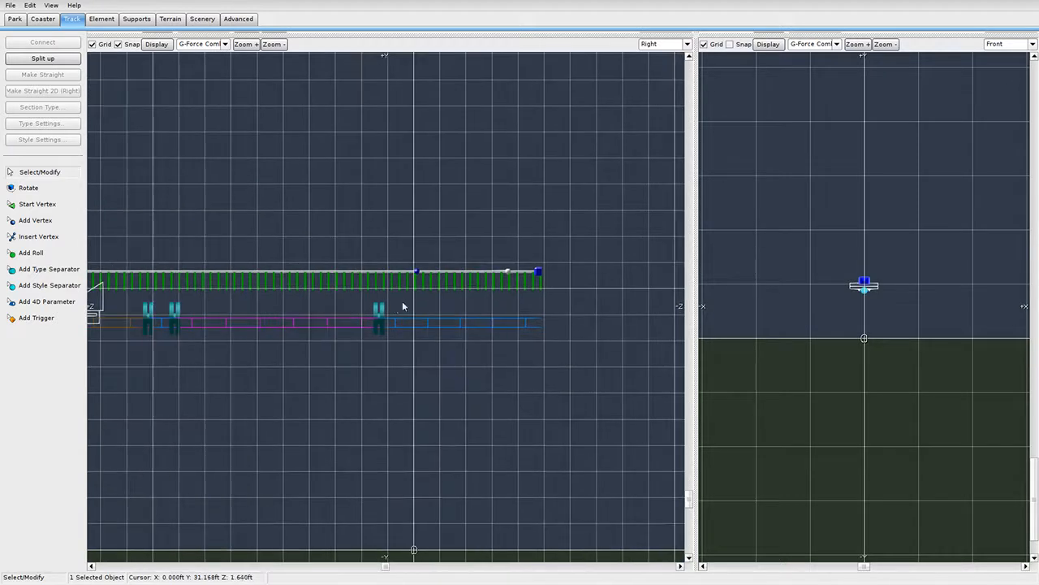
pyautogui.moveTo(381, 316); pyautogui.dragTo(490, 319)
pyautogui.moveTo(174, 317)
pyautogui.mouseDown()
pyautogui.moveTo(221, 317)
pyautogui.moveTo(192, 318)
pyautogui.mouseUp()
pyautogui.moveTo(172, 316); pyautogui.dragTo(362, 310, button='right')
pyautogui.moveTo(342, 358); pyautogui.dragTo(518, 369, button='right')
pyautogui.scroll(-2, 504, 370)
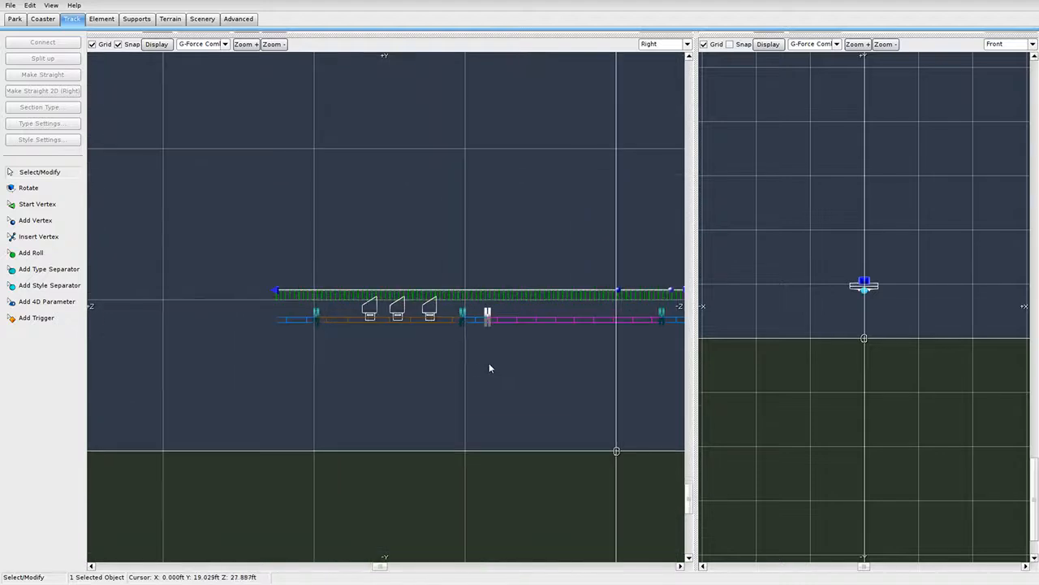
pyautogui.scroll(2, 492, 345)
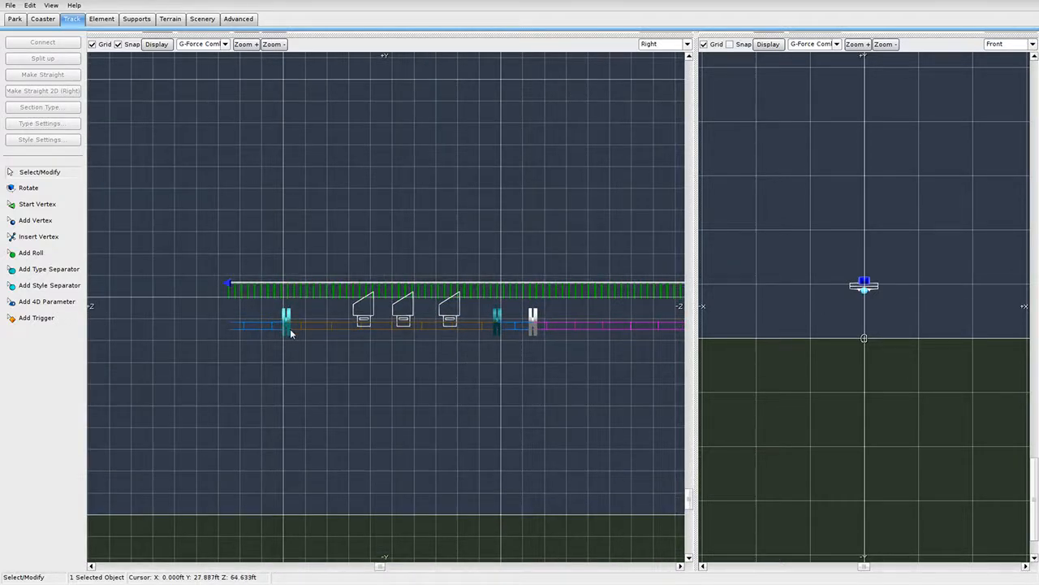
pyautogui.moveTo(290, 332); pyautogui.dragTo(293, 333)
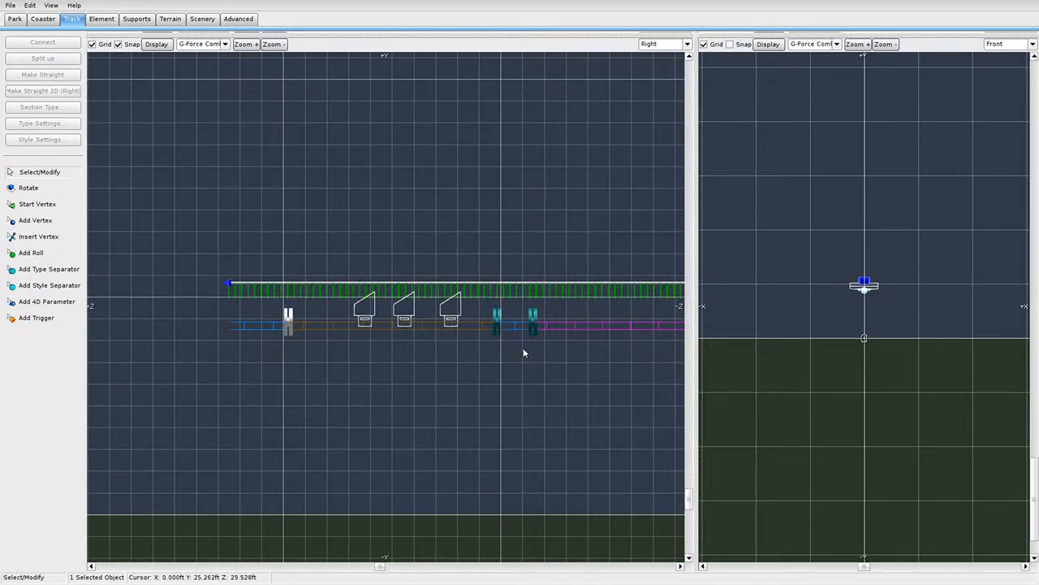
pyautogui.moveTo(523, 349); pyautogui.dragTo(468, 347, button='right')
pyautogui.moveTo(475, 319); pyautogui.dragTo(462, 317)
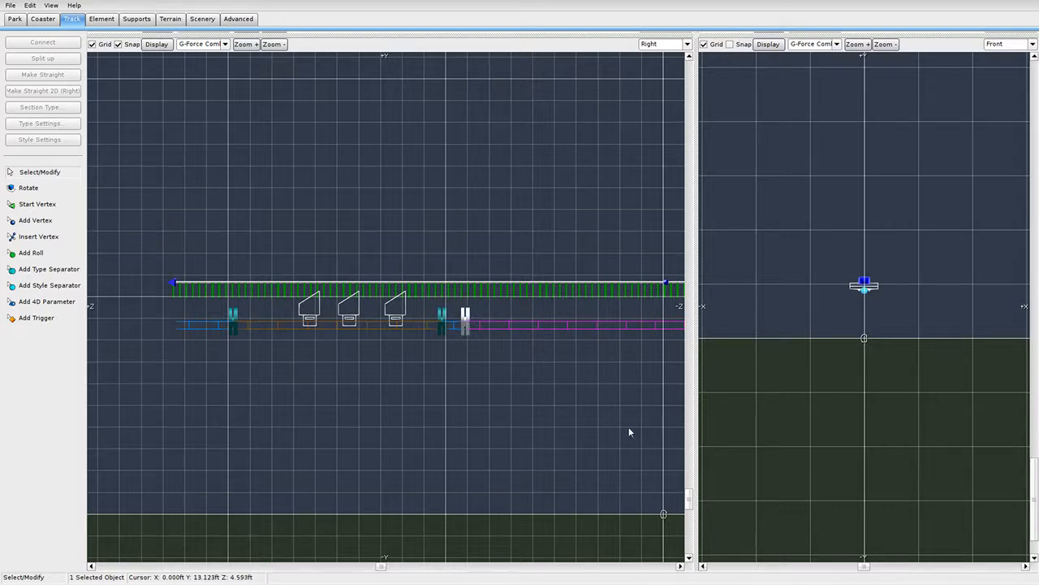
pyautogui.moveTo(628, 431); pyautogui.dragTo(395, 414, button='right')
pyautogui.click(515, 313)
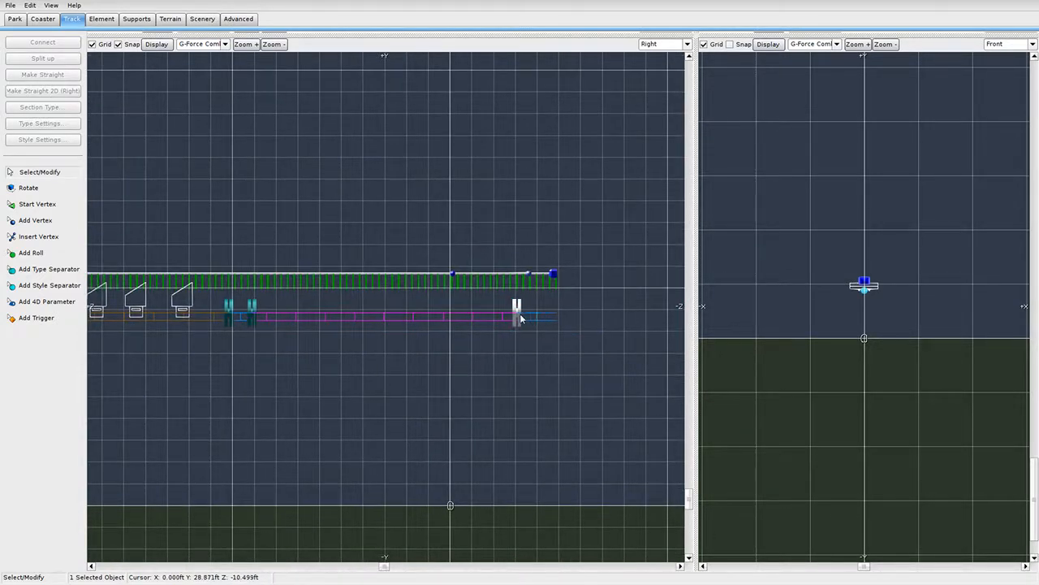
pyautogui.moveTo(588, 354); pyautogui.dragTo(354, 317, button='right')
# Add a further end vertex and raise it so the track starts climbing.
pyautogui.click(49, 221)
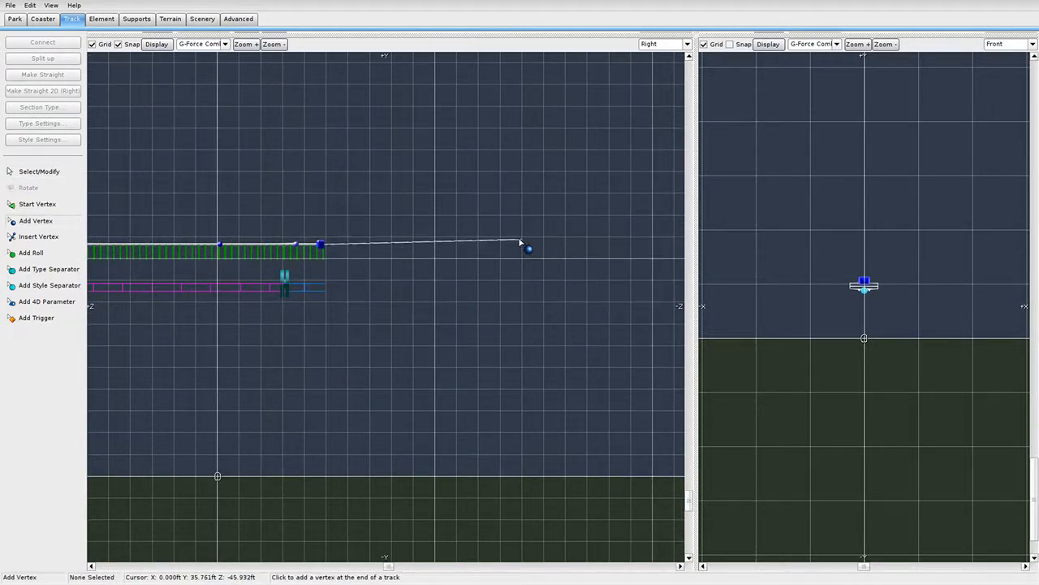
pyautogui.click(648, 236)
pyautogui.click(59, 175)
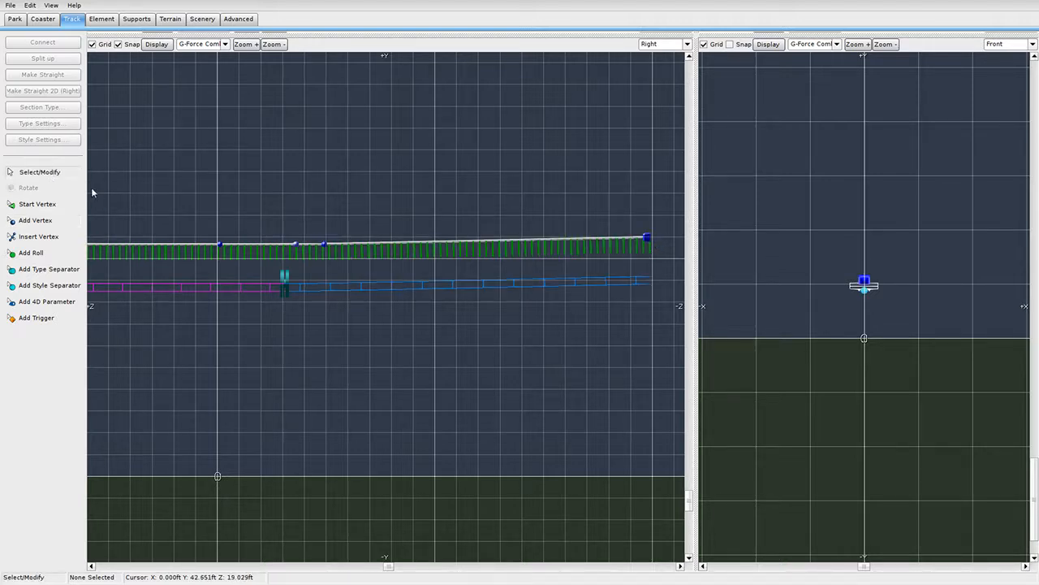
pyautogui.moveTo(603, 294); pyautogui.dragTo(518, 298, button='right')
pyautogui.moveTo(570, 241); pyautogui.dragTo(569, 232)
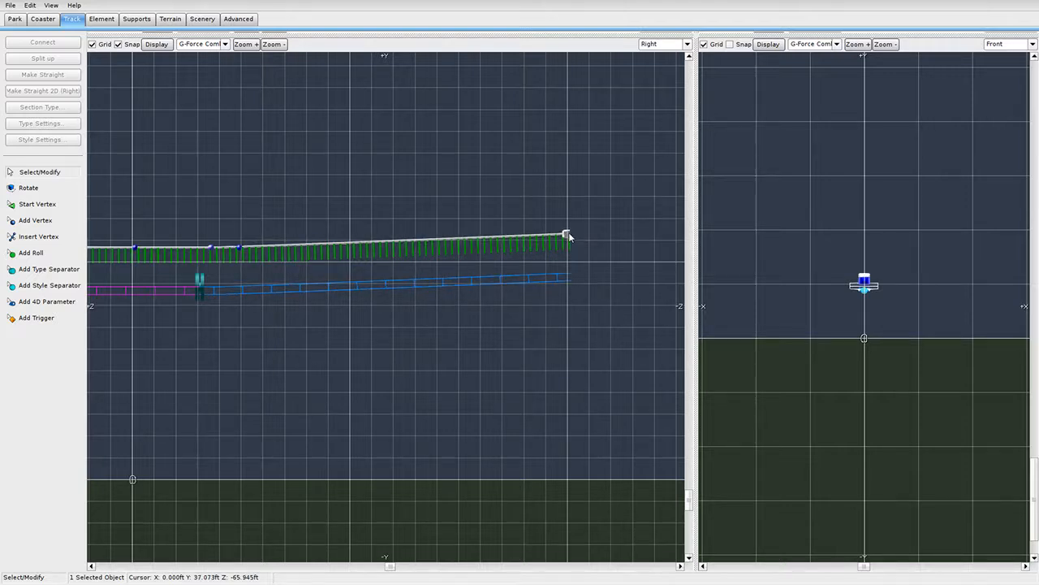
pyautogui.moveTo(229, 325); pyautogui.dragTo(331, 326, button='right')
pyautogui.scroll(-5, 428, 315)
pyautogui.scroll(6, 428, 314)
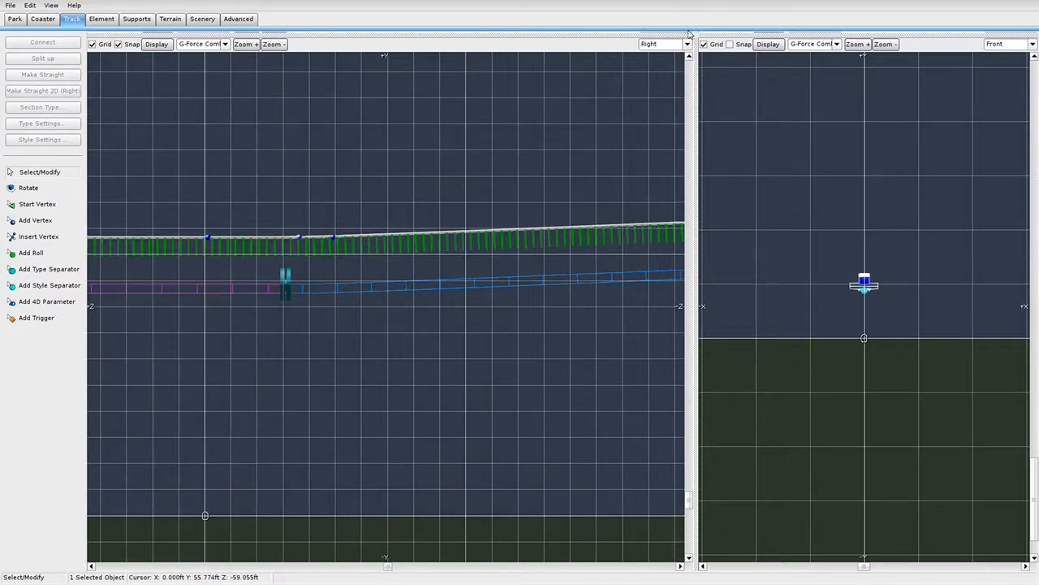
pyautogui.moveTo(699, 36); pyautogui.dragTo(39, 527)
pyautogui.moveTo(406, 353); pyautogui.dragTo(373, 325, button='right')
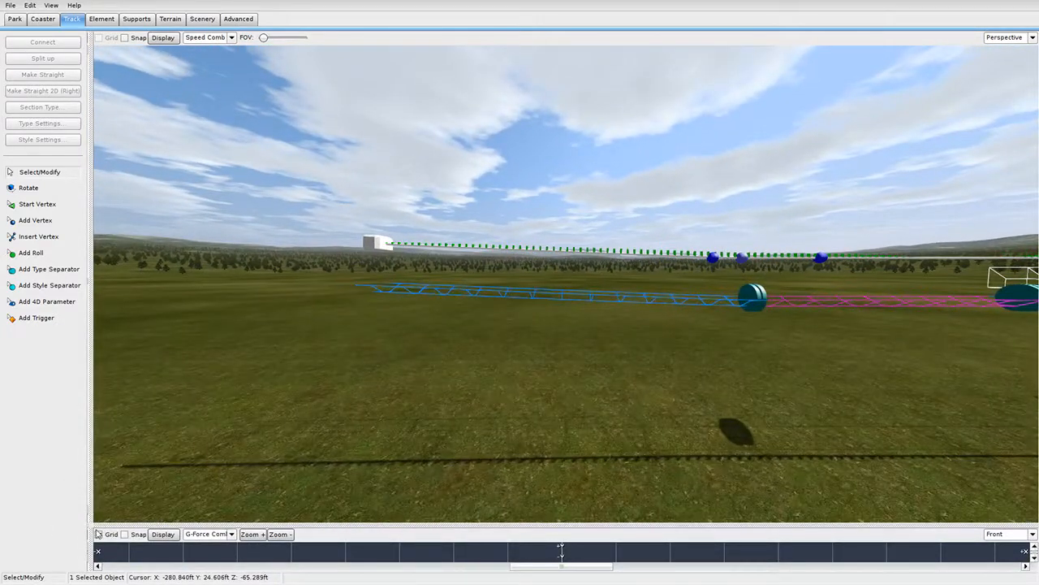
# Lower the lift's top end vertex in the side view until the end stretch runs level.
pyautogui.moveTo(92, 528); pyautogui.dragTo(70, 3)
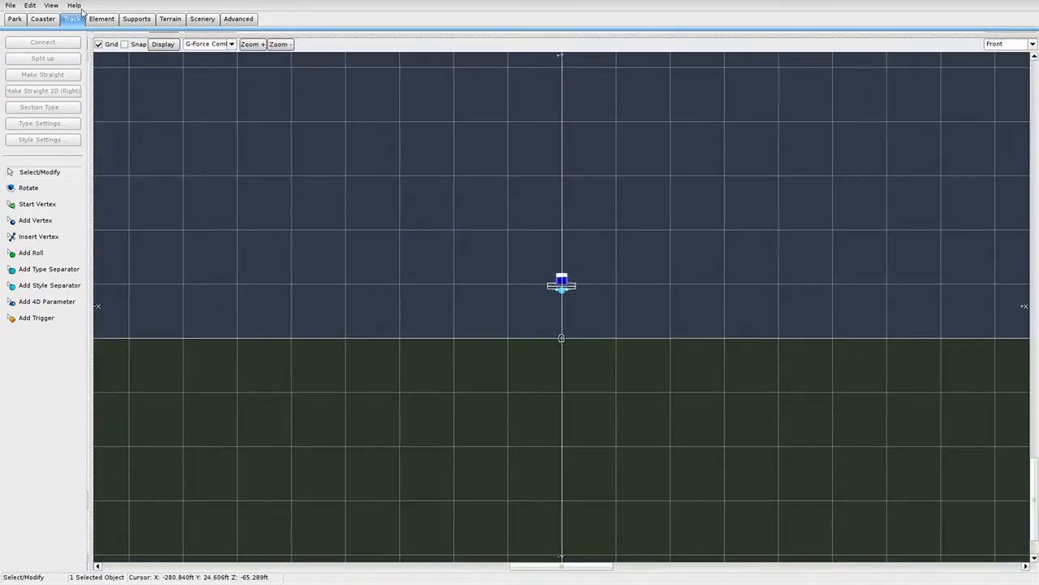
pyautogui.moveTo(89, 37); pyautogui.dragTo(841, 37)
pyautogui.moveTo(630, 324); pyautogui.dragTo(399, 313, button='right')
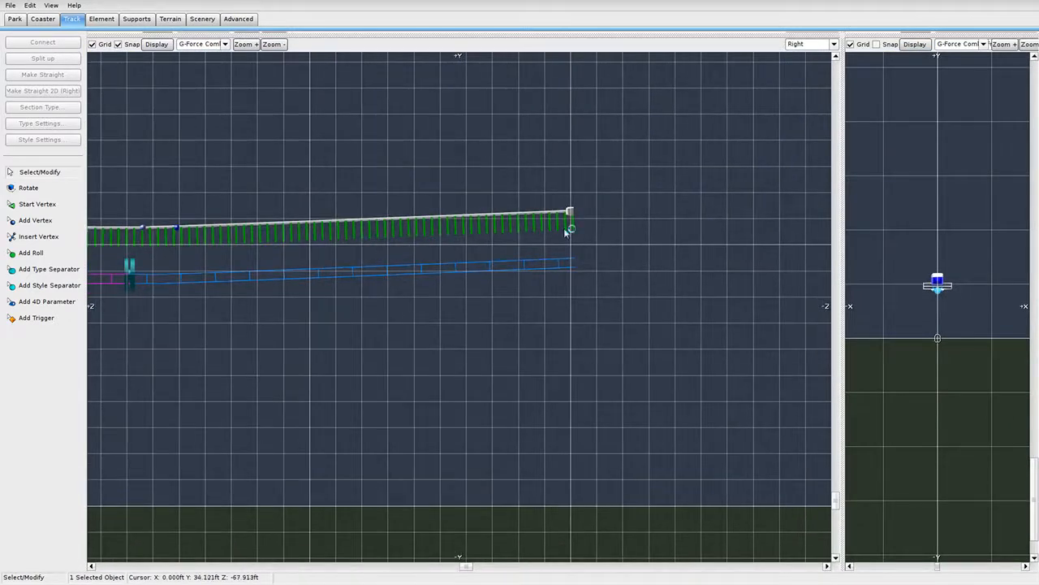
pyautogui.moveTo(573, 208); pyautogui.dragTo(572, 225)
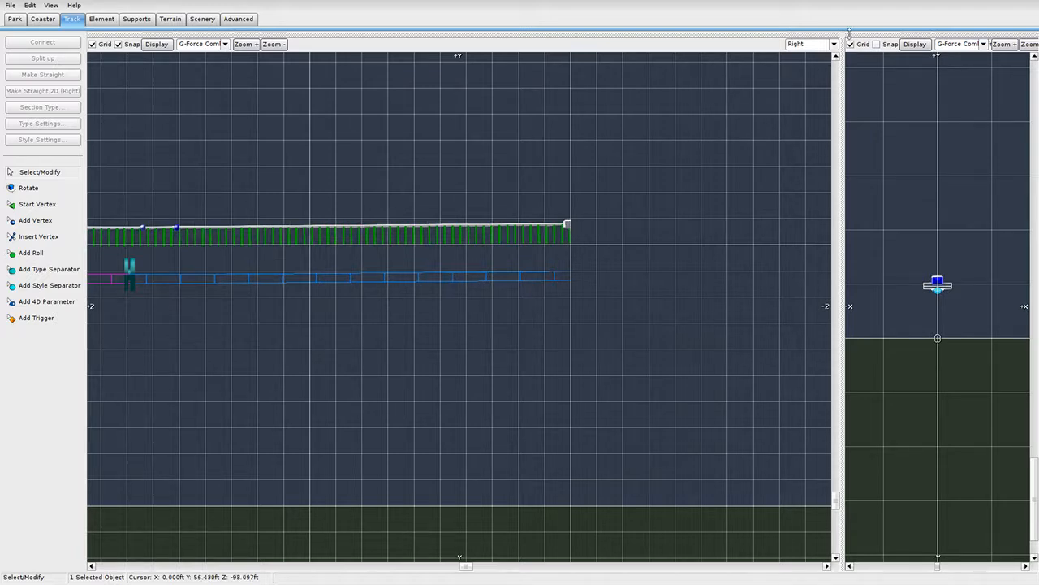
pyautogui.moveTo(841, 36); pyautogui.dragTo(278, 566)
pyautogui.scroll(5, 649, 308)
pyautogui.moveTo(650, 309); pyautogui.dragTo(808, 311, button='right')
# Place a second type separator to split off a new track section.
pyautogui.click(62, 270)
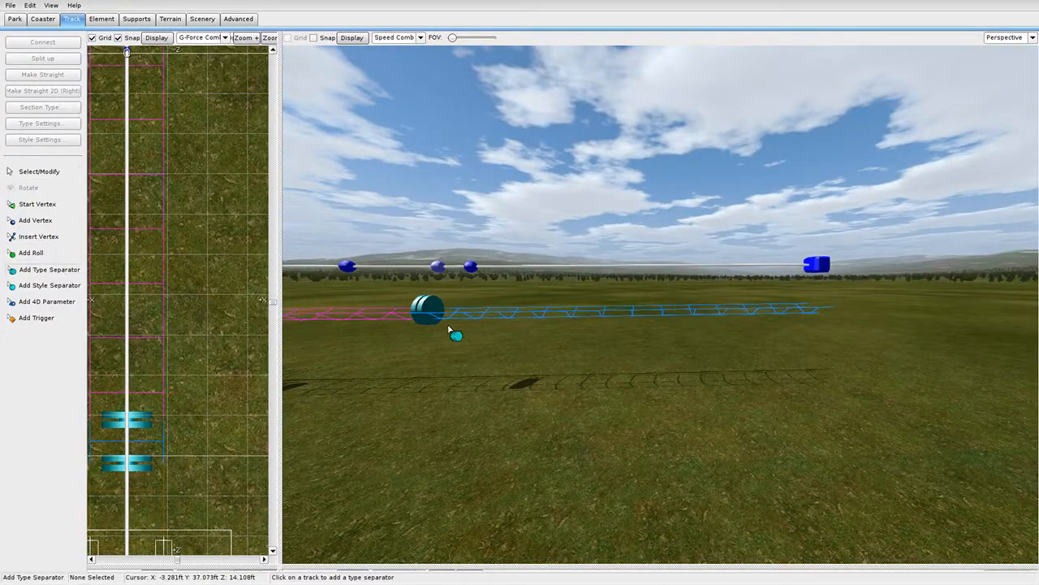
pyautogui.click(464, 319)
pyautogui.moveTo(738, 414); pyautogui.dragTo(660, 410, button='right')
pyautogui.click(55, 171)
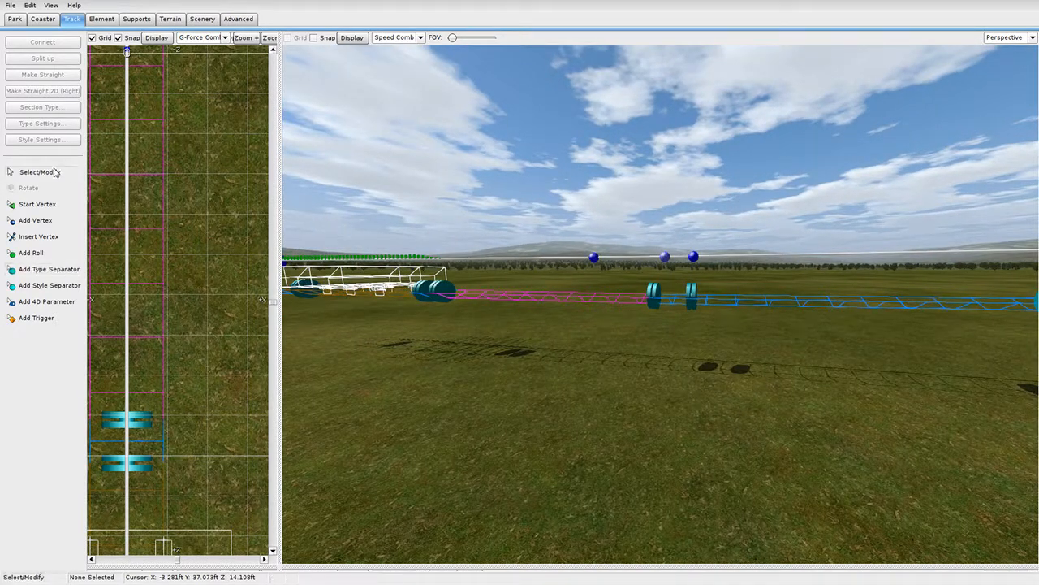
pyautogui.doubleClick(531, 295)
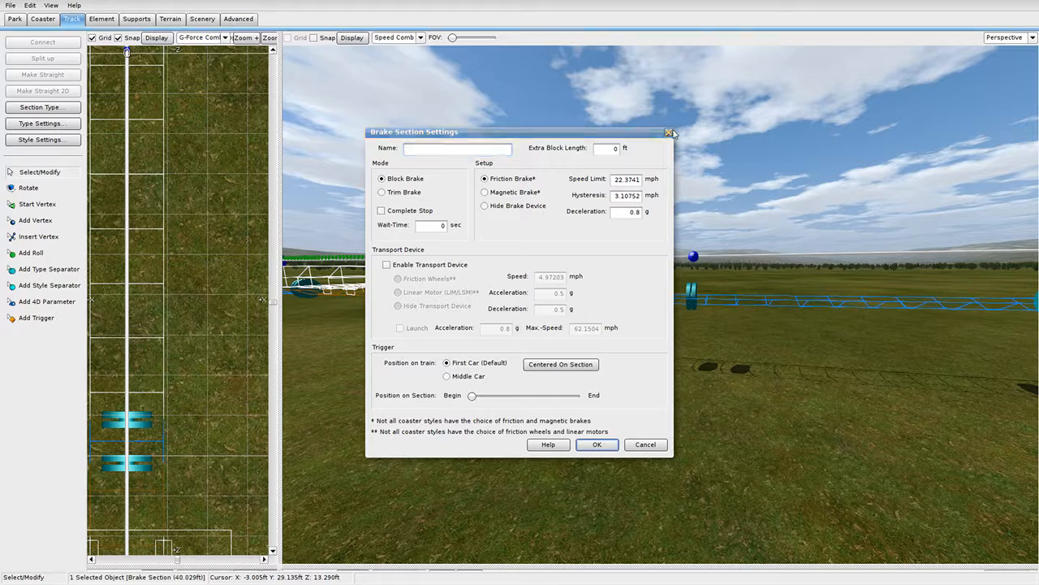
pyautogui.click(669, 132)
pyautogui.doubleClick(721, 298)
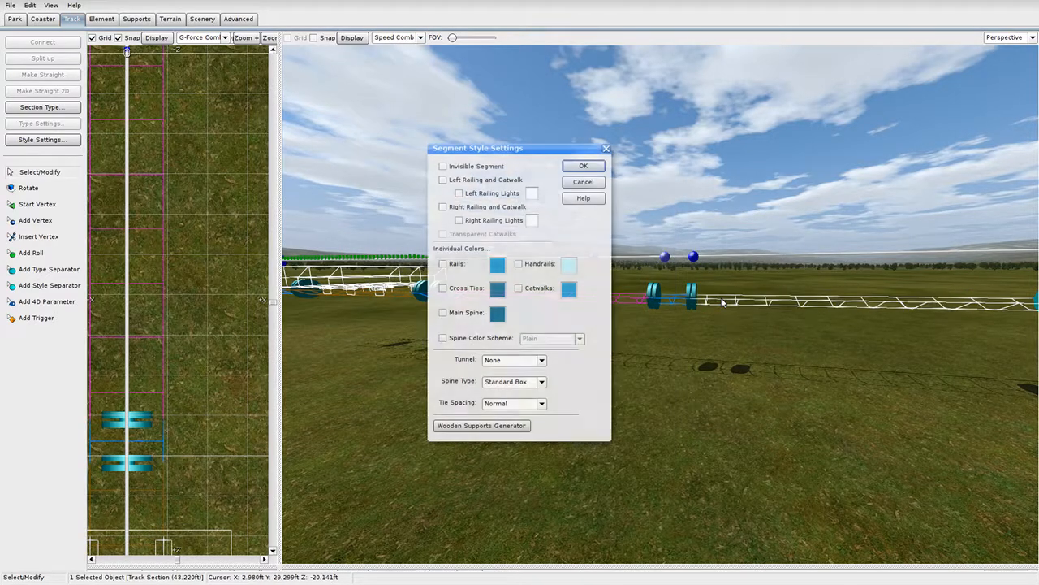
pyautogui.click(605, 149)
# Turn the new section into a magnetic trim brake with a 20 mph speed limit.
pyautogui.click(41, 107)
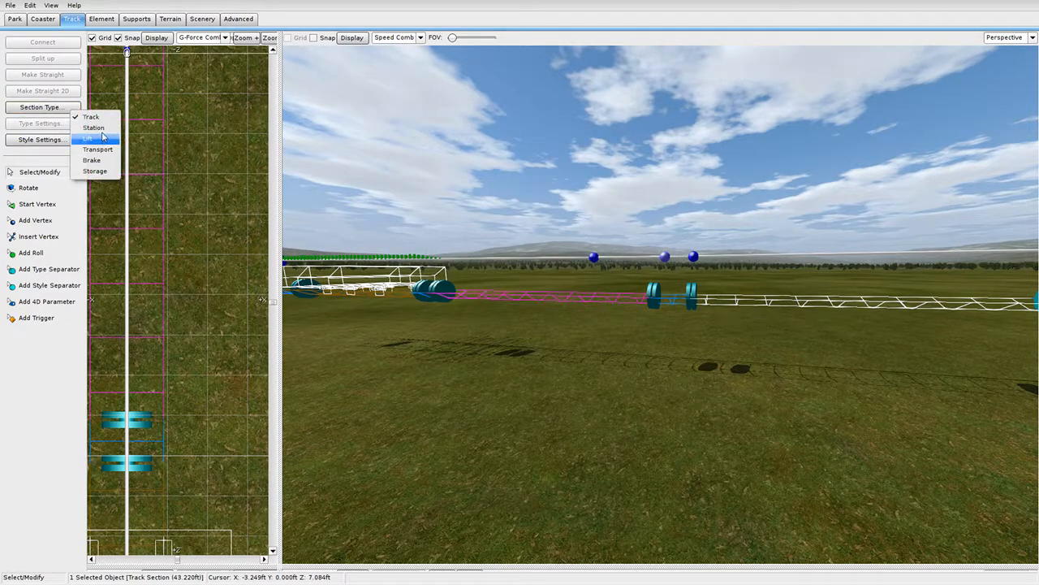
pyautogui.click(108, 160)
pyautogui.moveTo(454, 235); pyautogui.dragTo(558, 325, button='right')
pyautogui.click(550, 246)
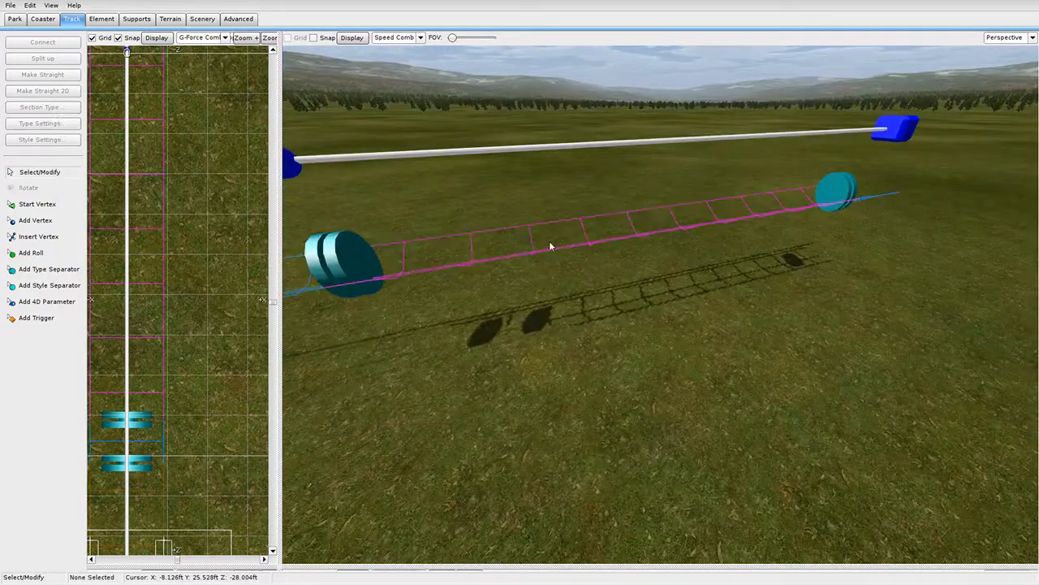
pyautogui.doubleClick(549, 248)
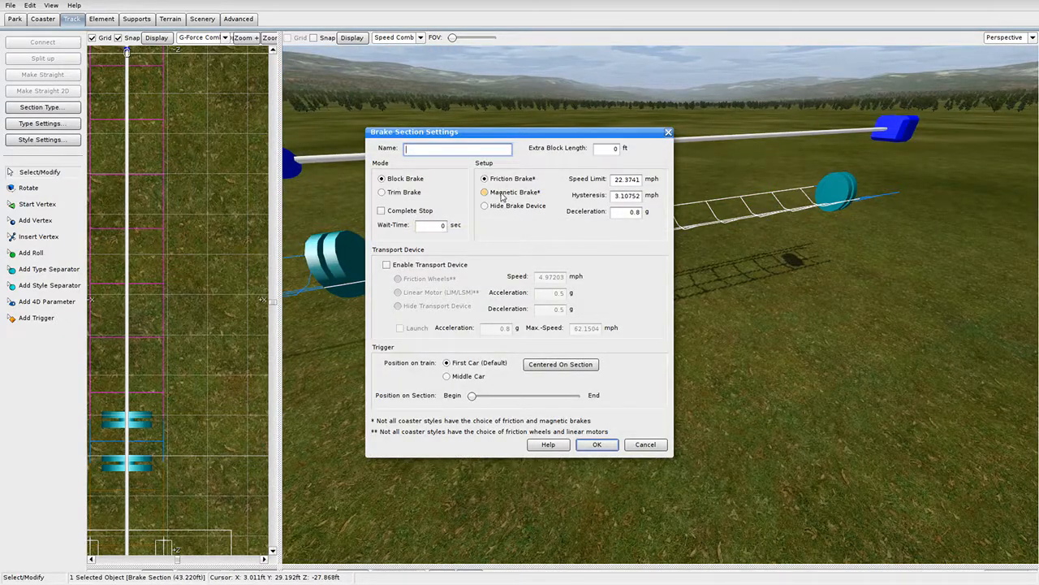
pyautogui.click(402, 192)
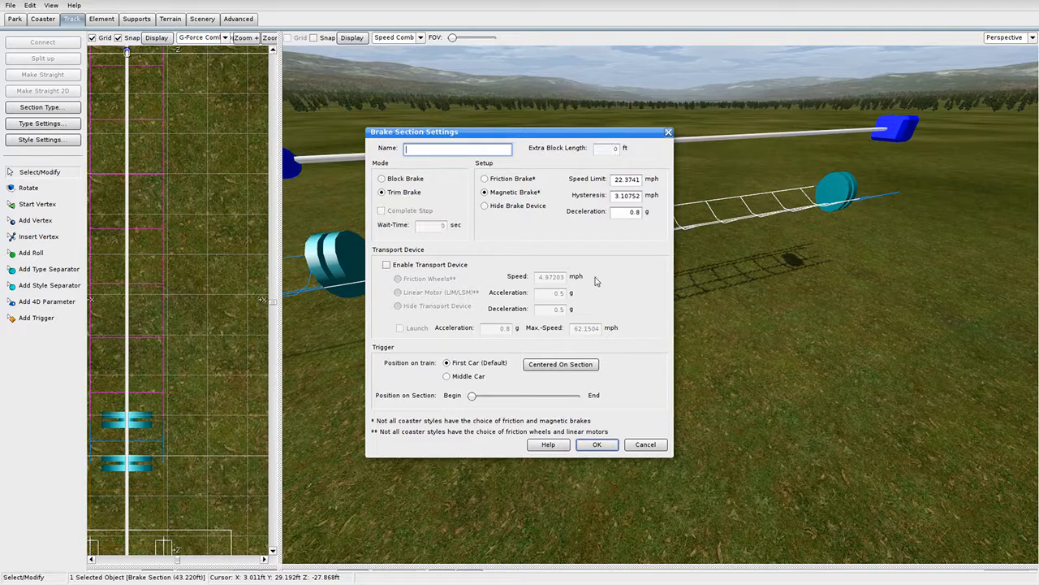
pyautogui.click(622, 180)
pyautogui.write('1')
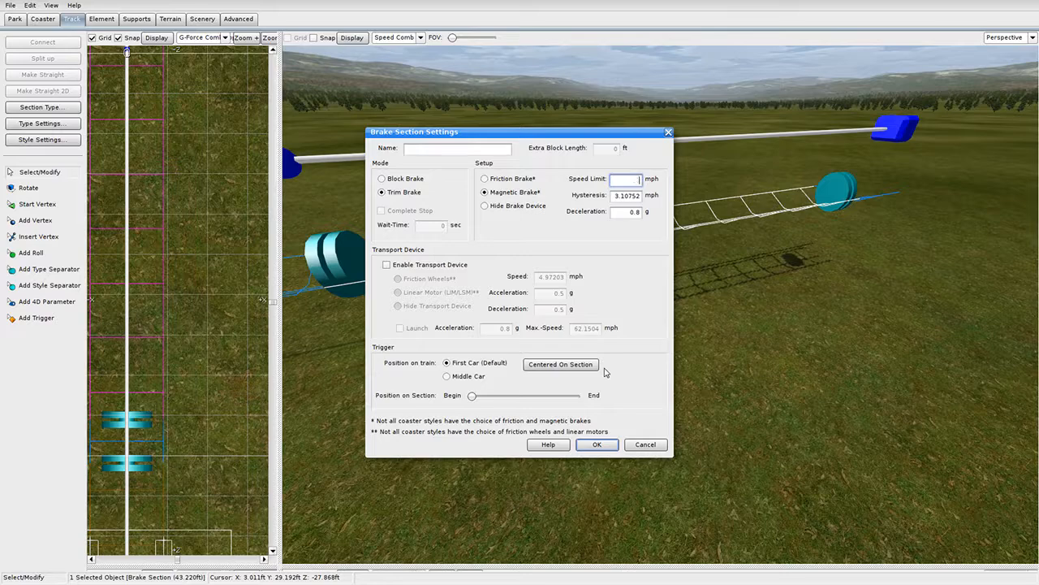
pyautogui.click(605, 445)
# Cap the block brake's speed limit at 10 mph.
pyautogui.moveTo(601, 422); pyautogui.dragTo(544, 313, button='right')
pyautogui.click(544, 305)
pyautogui.doubleClick(543, 306)
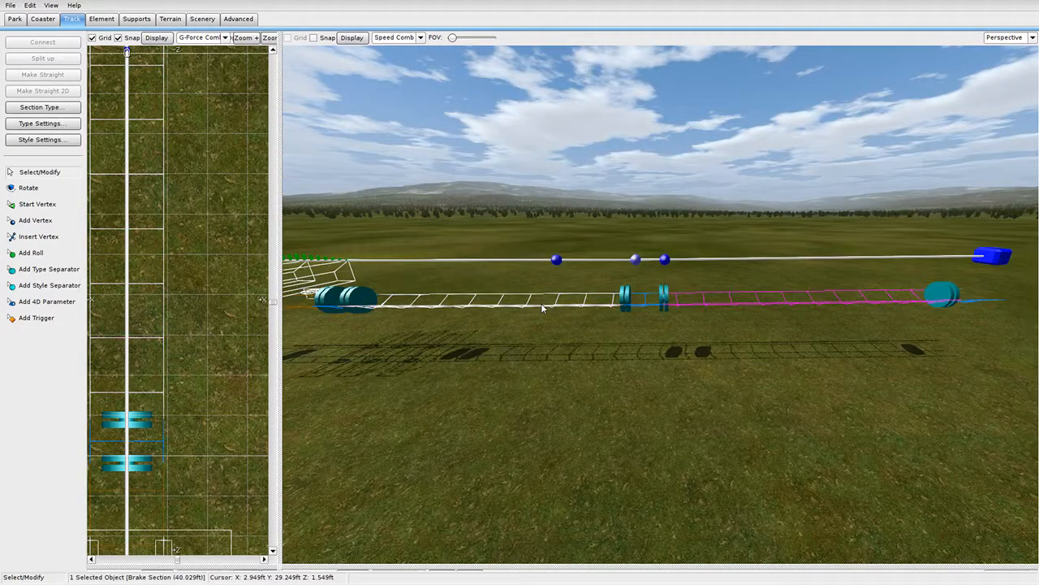
pyautogui.click(625, 180)
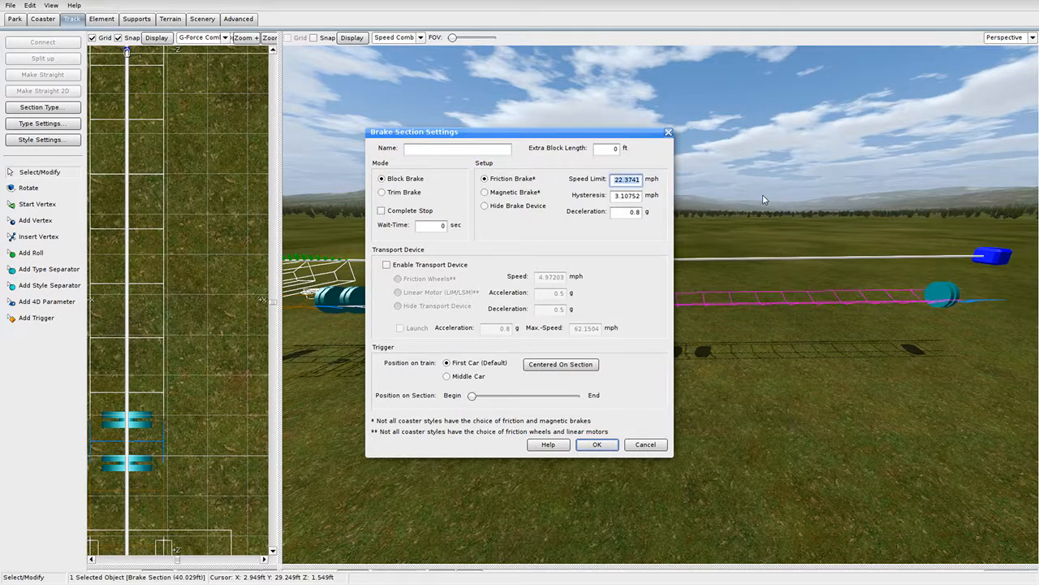
pyautogui.write('10')
pyautogui.click(627, 212)
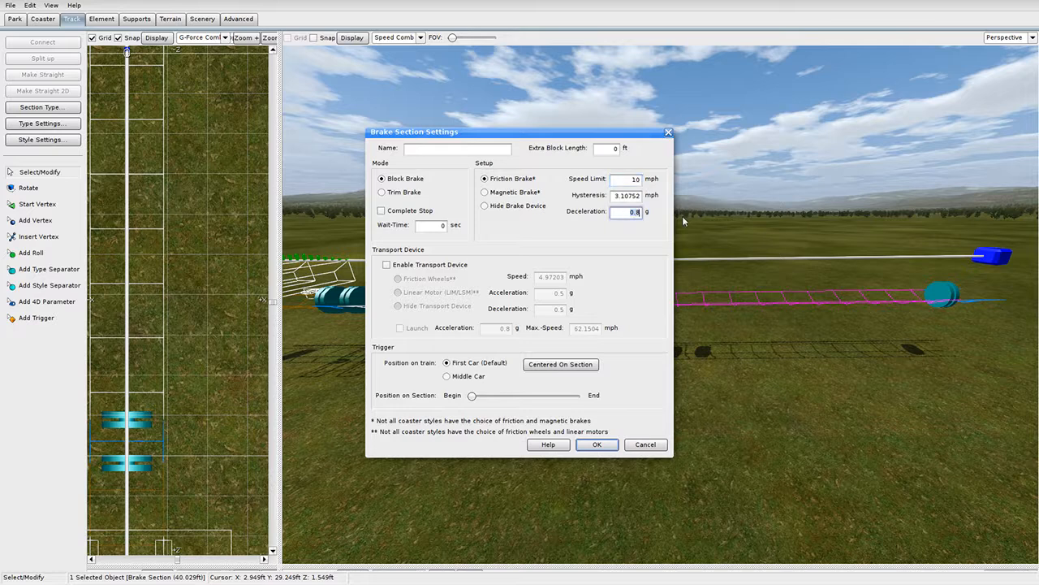
pyautogui.click(597, 445)
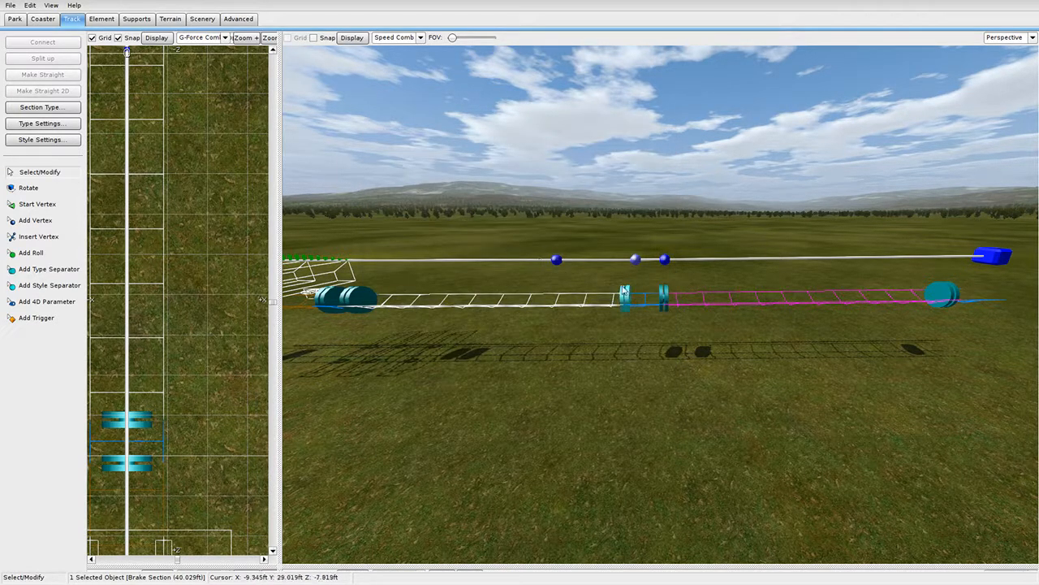
# Set the trim brake's deceleration to 0.9 g and verify its settings.
pyautogui.doubleClick(686, 297)
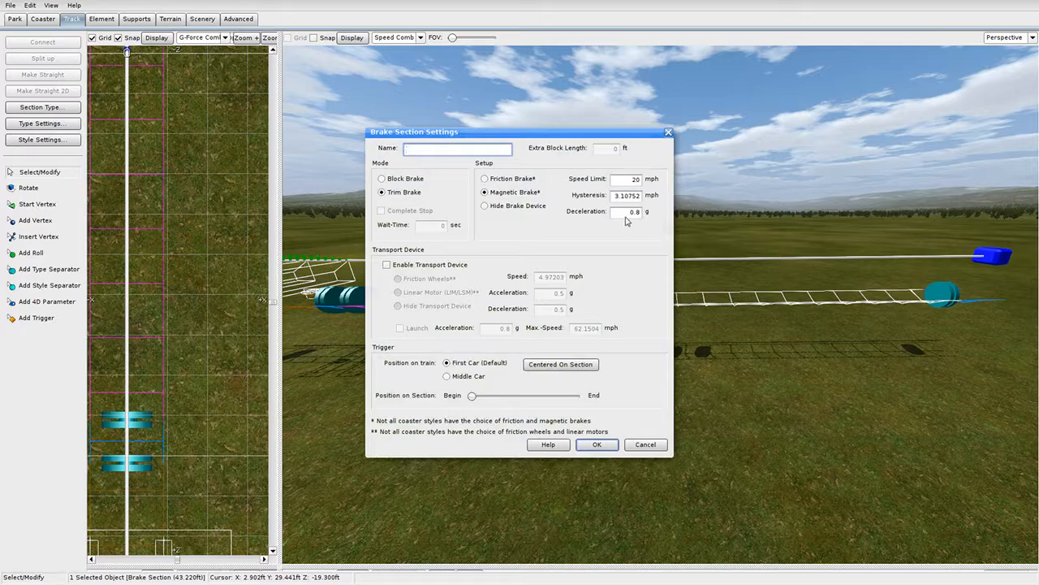
pyautogui.click(627, 212)
pyautogui.write('1')
pyautogui.press('Return')
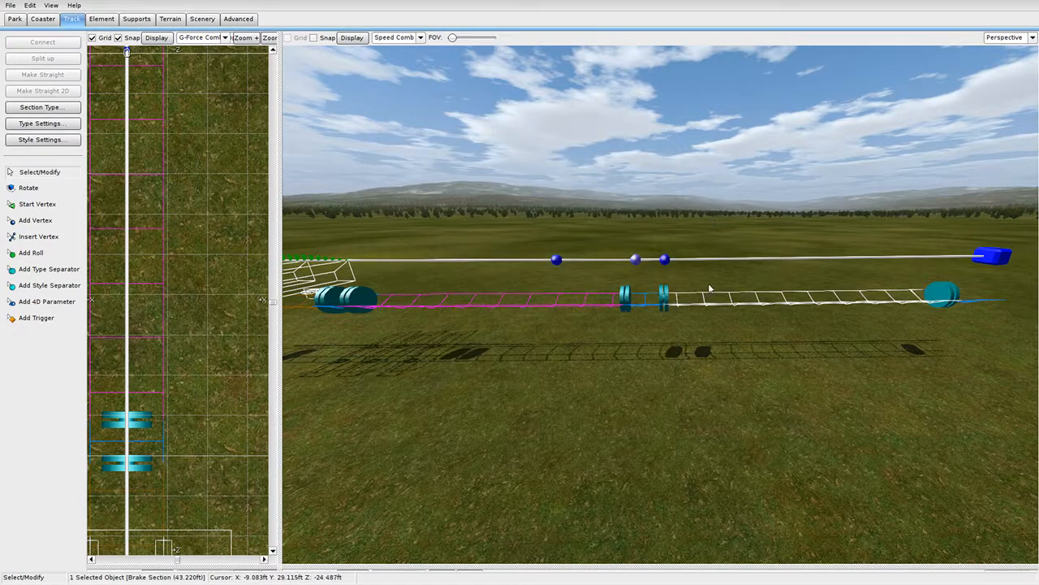
pyautogui.moveTo(708, 283); pyautogui.dragTo(737, 282, button='right')
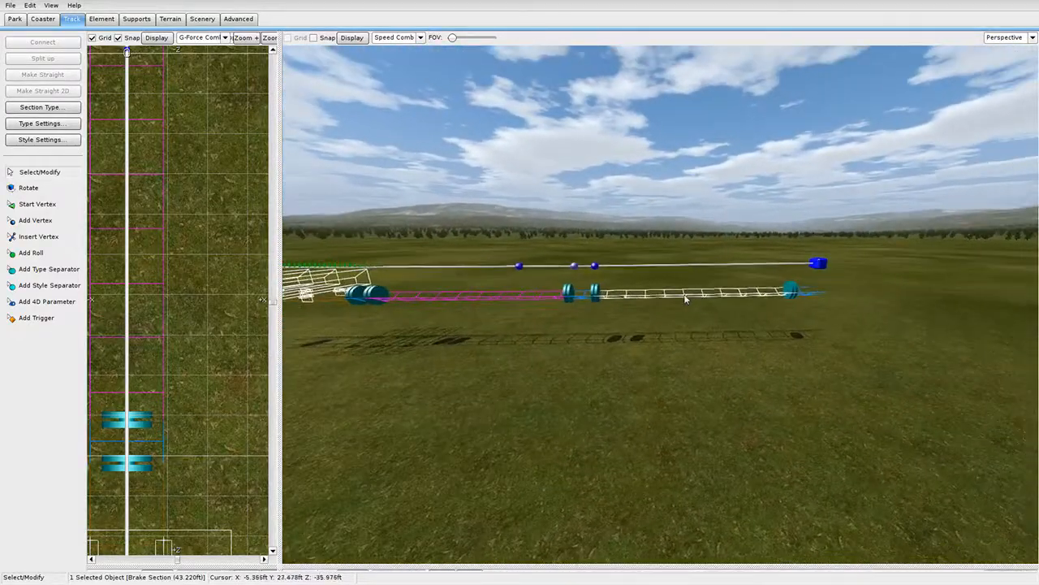
pyautogui.doubleClick(685, 296)
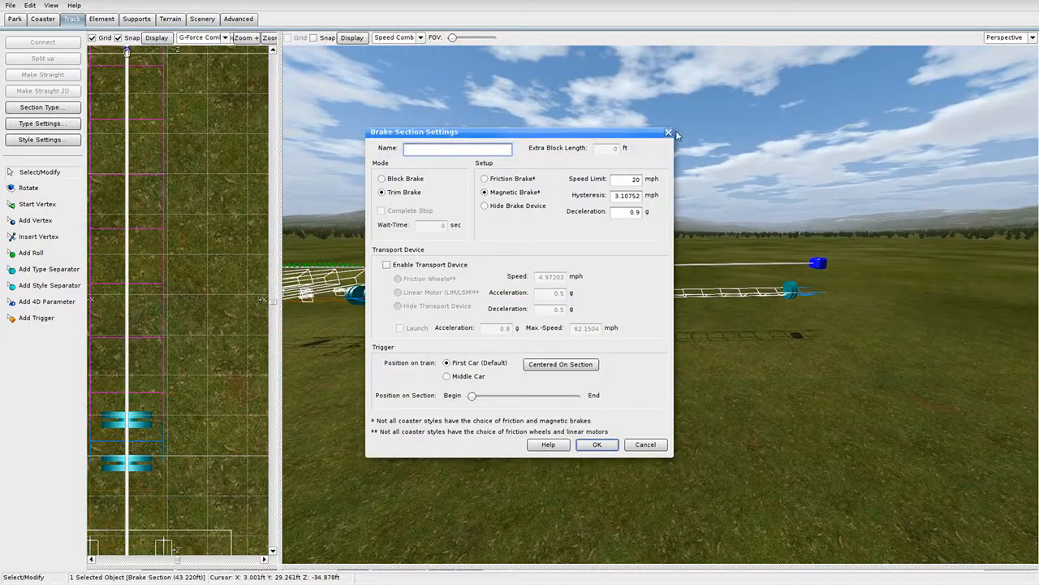
pyautogui.click(670, 133)
pyautogui.moveTo(650, 268); pyautogui.dragTo(604, 309, button='right')
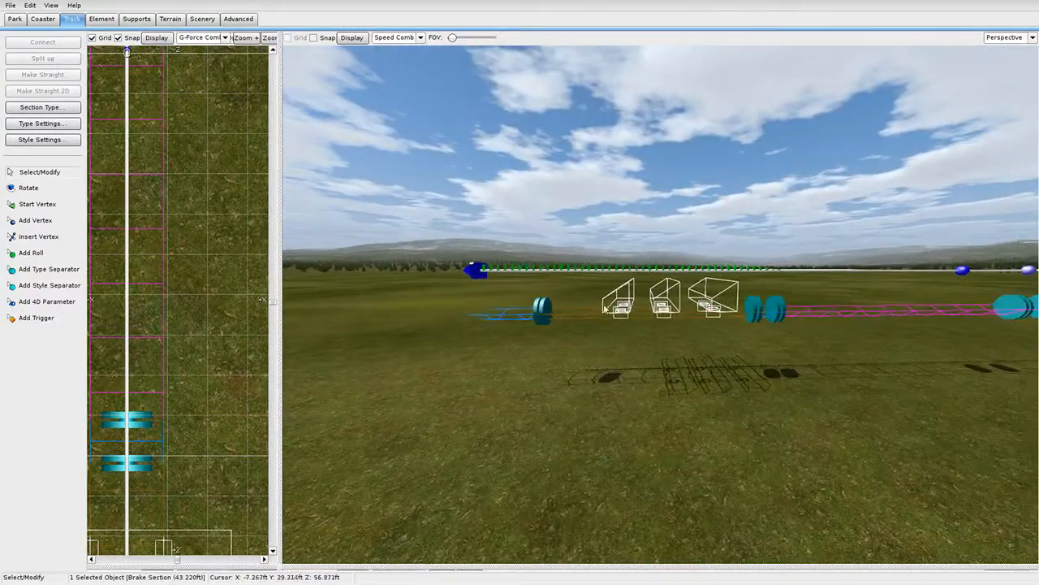
# Enter a new speed in the station's Transport Device settings.
pyautogui.doubleClick(604, 309)
pyautogui.click(487, 215)
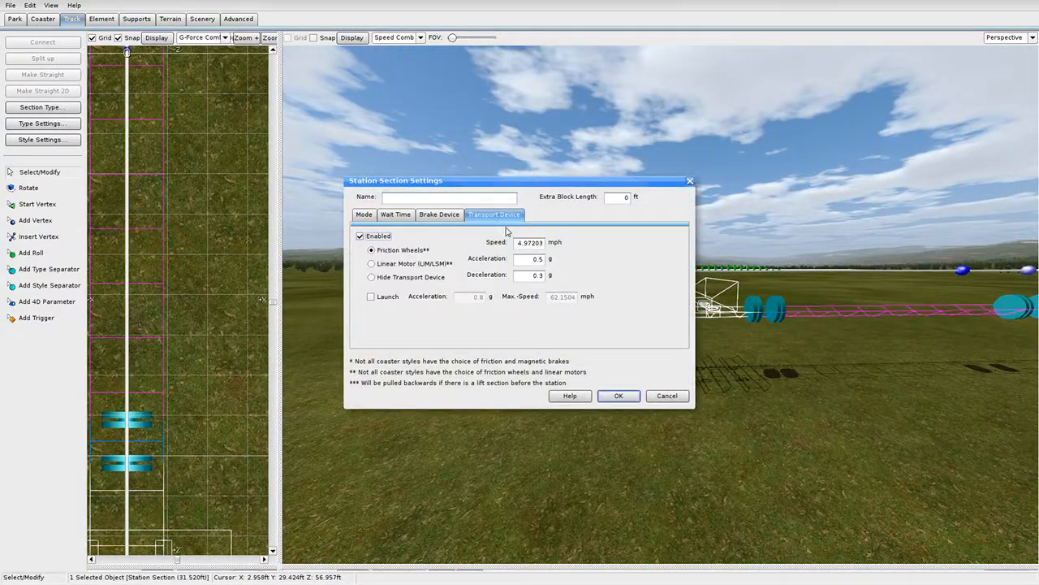
pyautogui.moveTo(517, 246); pyautogui.dragTo(600, 248)
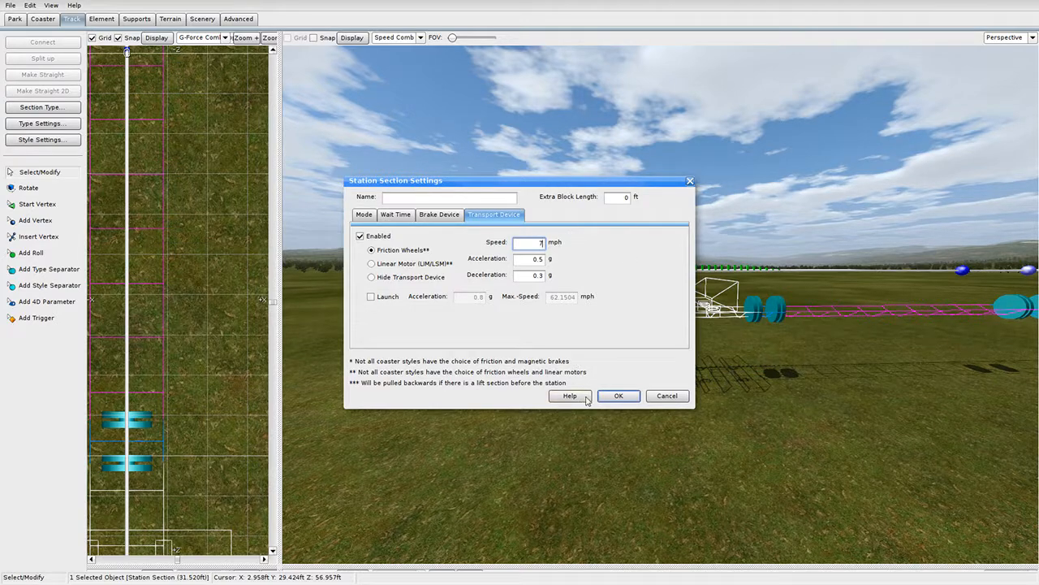
pyautogui.click(617, 396)
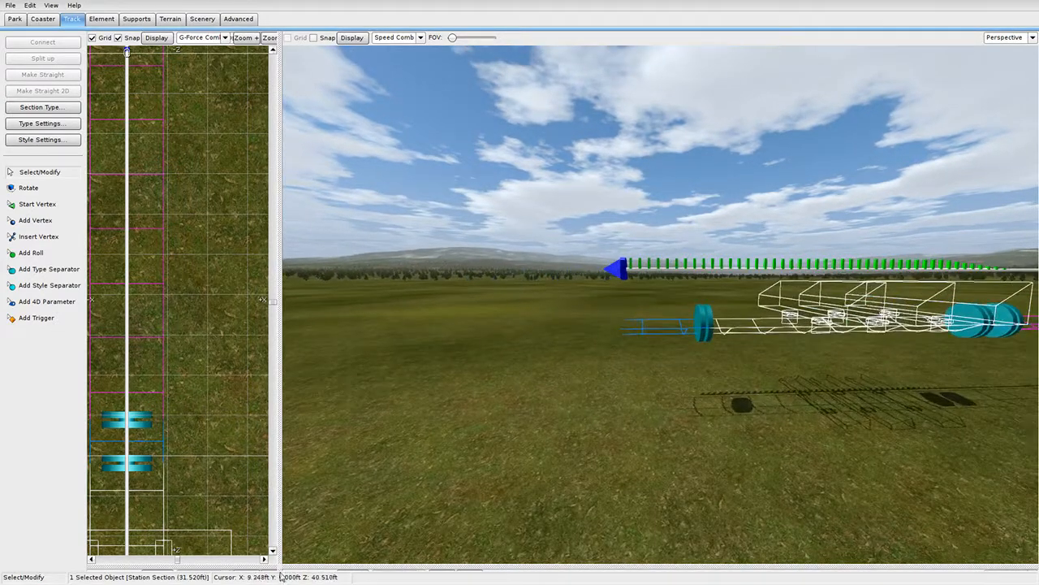
pyautogui.moveTo(281, 563); pyautogui.dragTo(1035, 34)
# Add vertices extending the track beyond the station's far end.
pyautogui.scroll(-4, 497, 279)
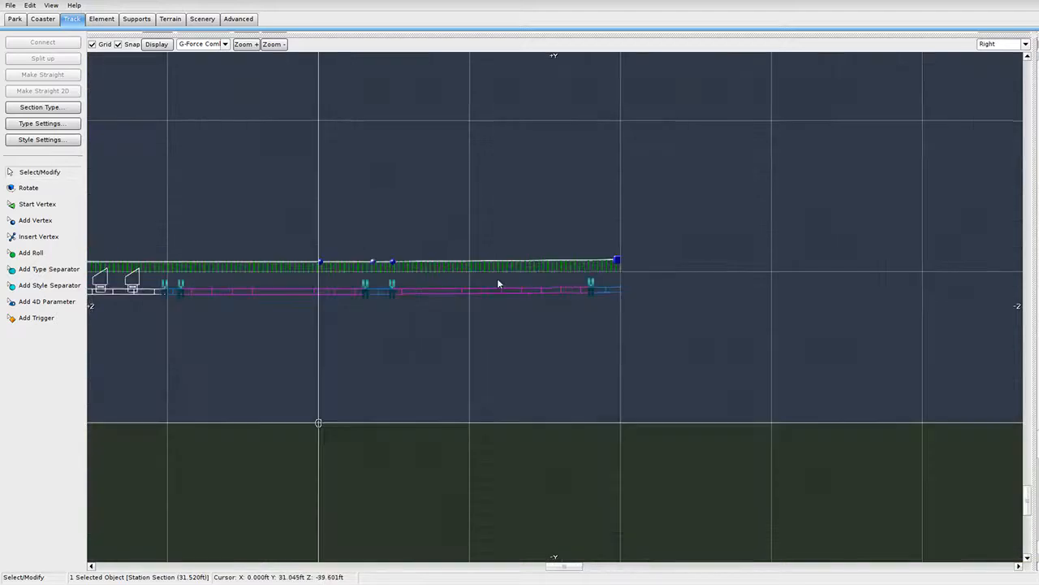
pyautogui.moveTo(245, 313); pyautogui.dragTo(538, 292, button='right')
pyautogui.scroll(5, 587, 375)
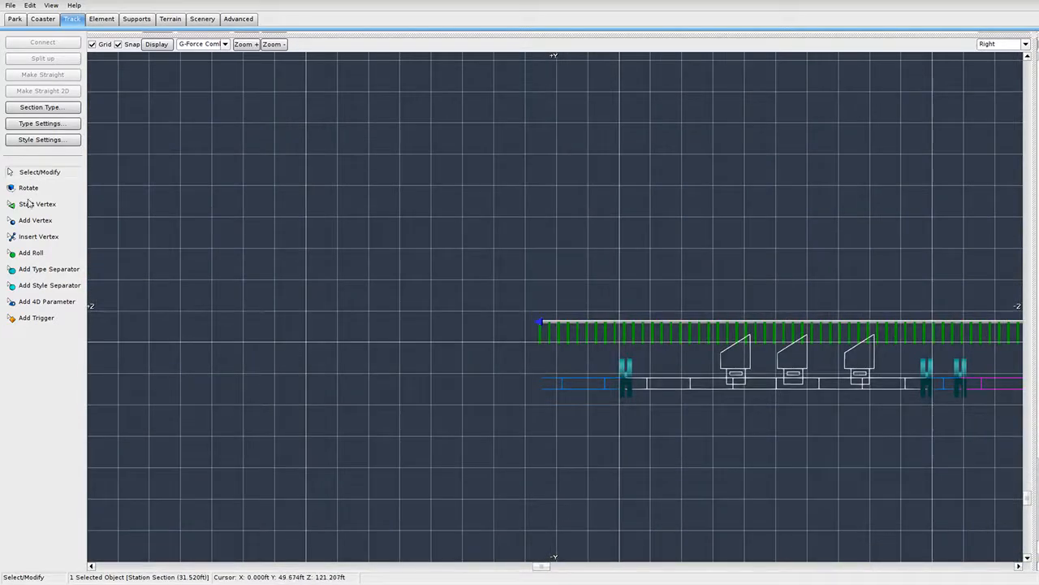
pyautogui.click(39, 238)
pyautogui.click(34, 220)
pyautogui.scroll(3, 568, 389)
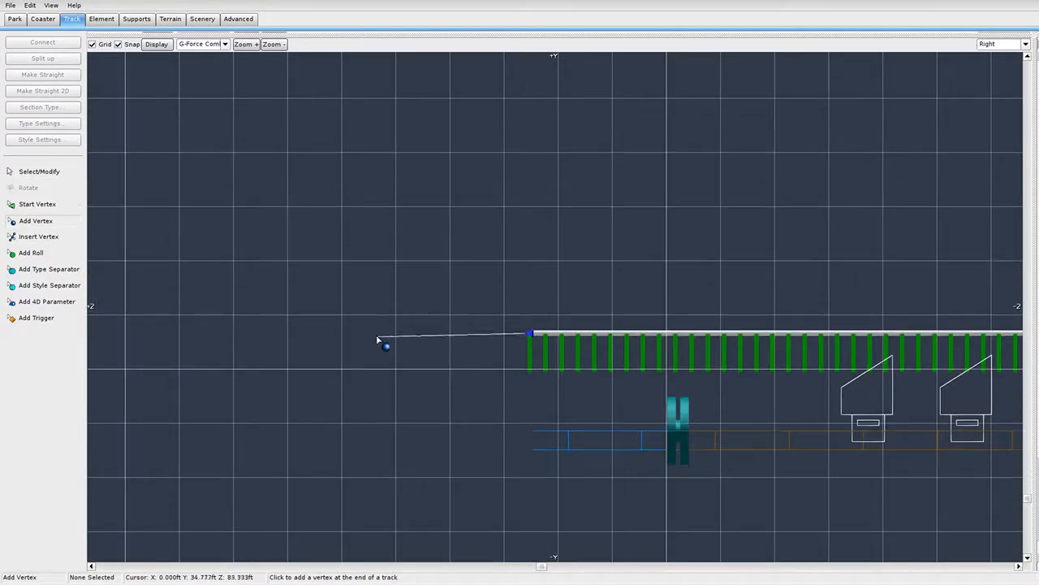
pyautogui.click(393, 337)
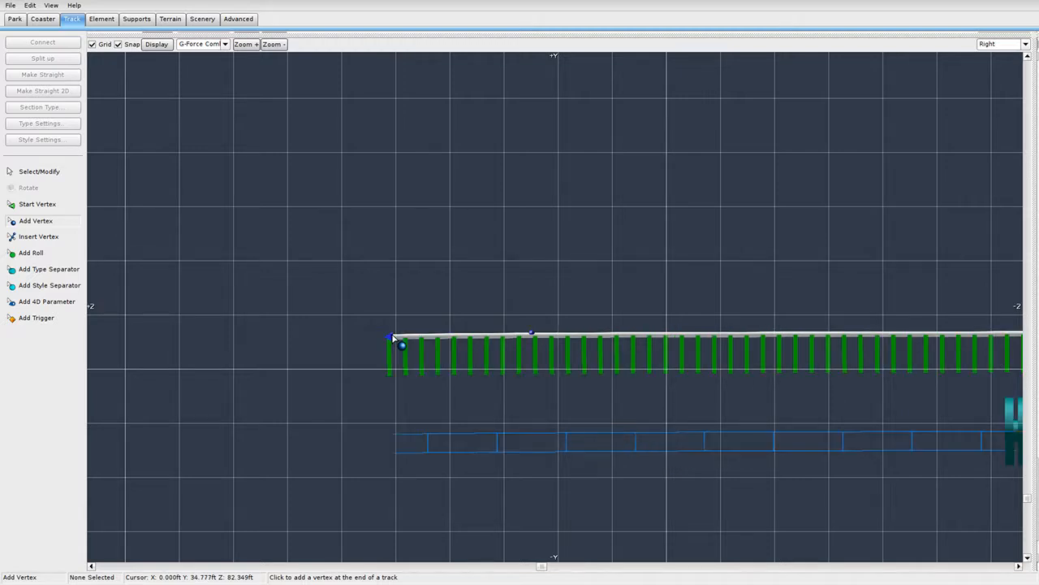
pyautogui.scroll(-3, 414, 333)
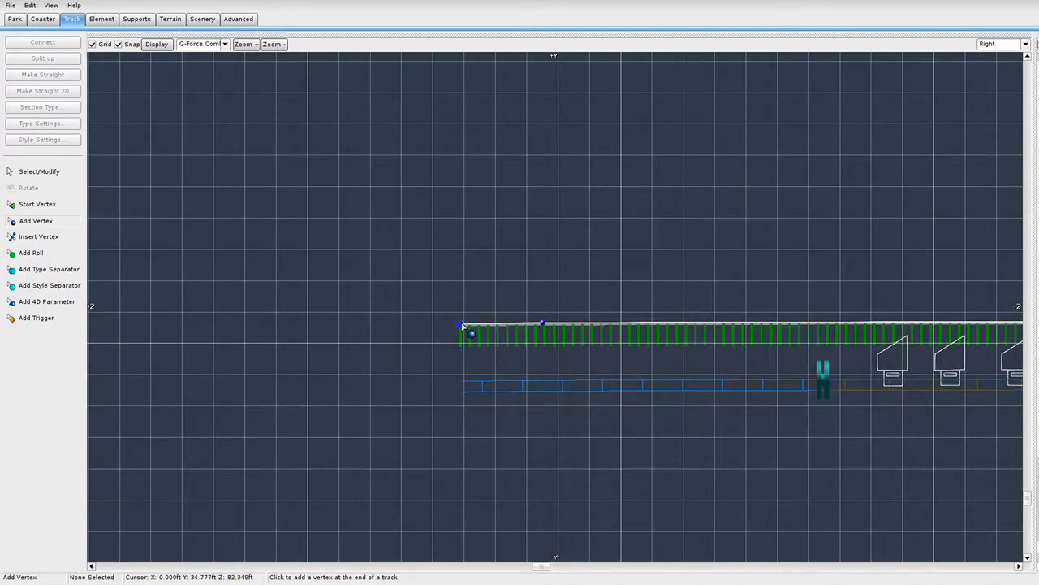
pyautogui.click(400, 324)
# Place further vertices so the track rises into a steep straight climb.
pyautogui.click(344, 283)
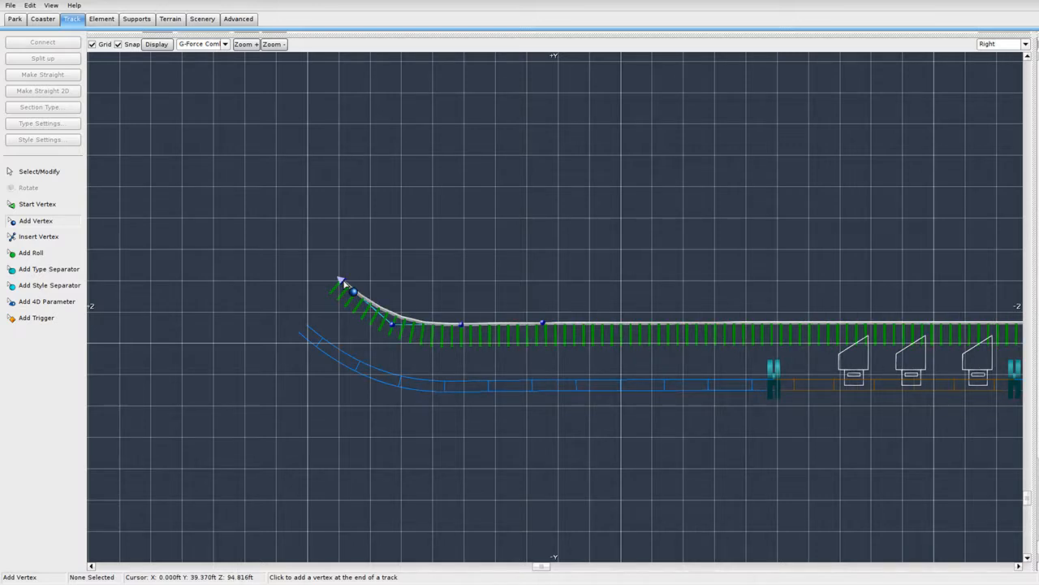
pyautogui.scroll(-1, 252, 247)
pyautogui.scroll(-2, 251, 247)
pyautogui.moveTo(285, 235); pyautogui.dragTo(395, 338, button='right')
pyautogui.click(368, 171)
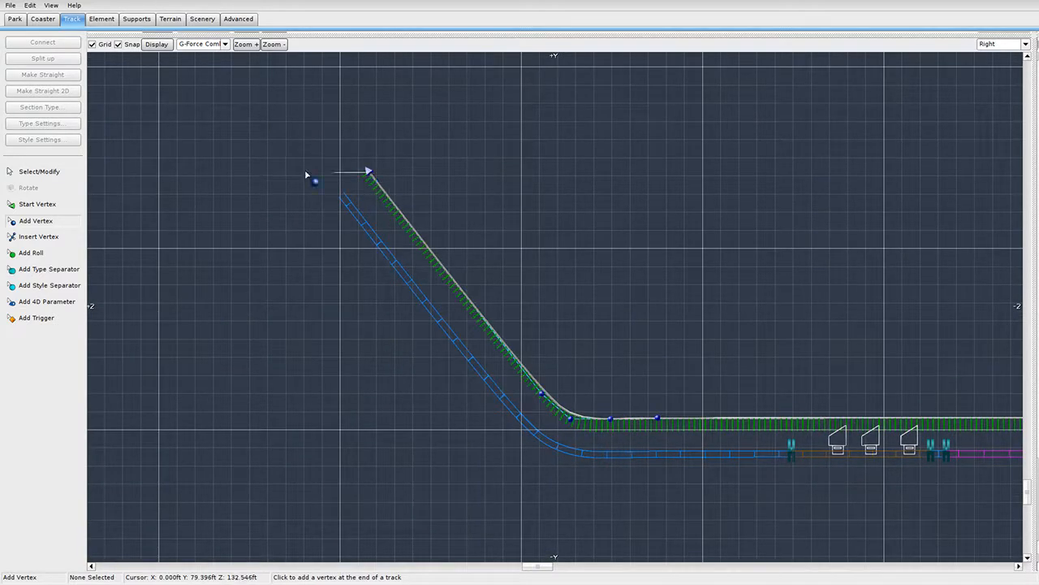
pyautogui.click(27, 173)
pyautogui.doubleClick(544, 395)
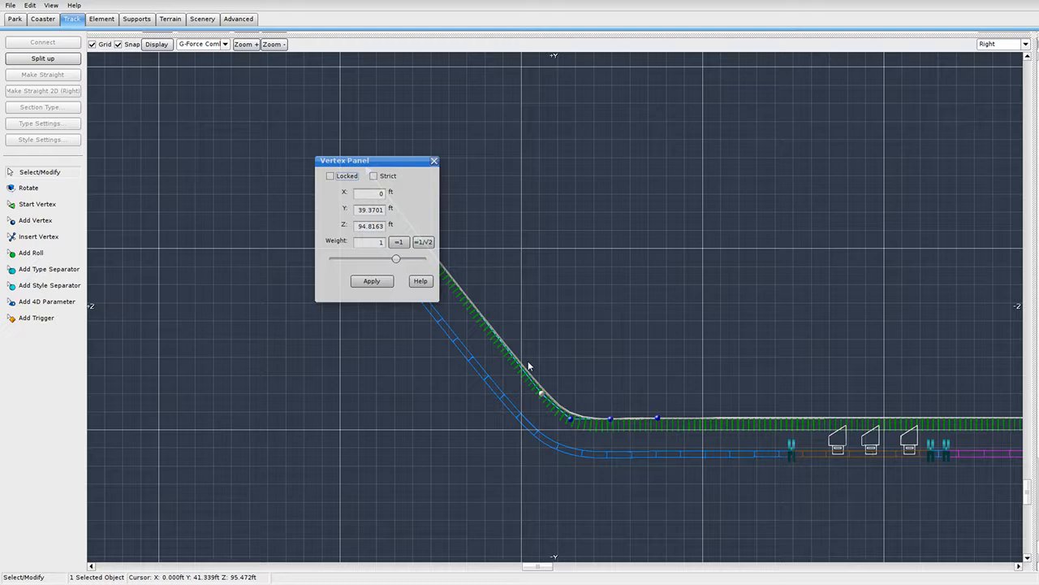
# Make the two vertices at the bend Strict.
pyautogui.click(382, 176)
pyautogui.click(434, 161)
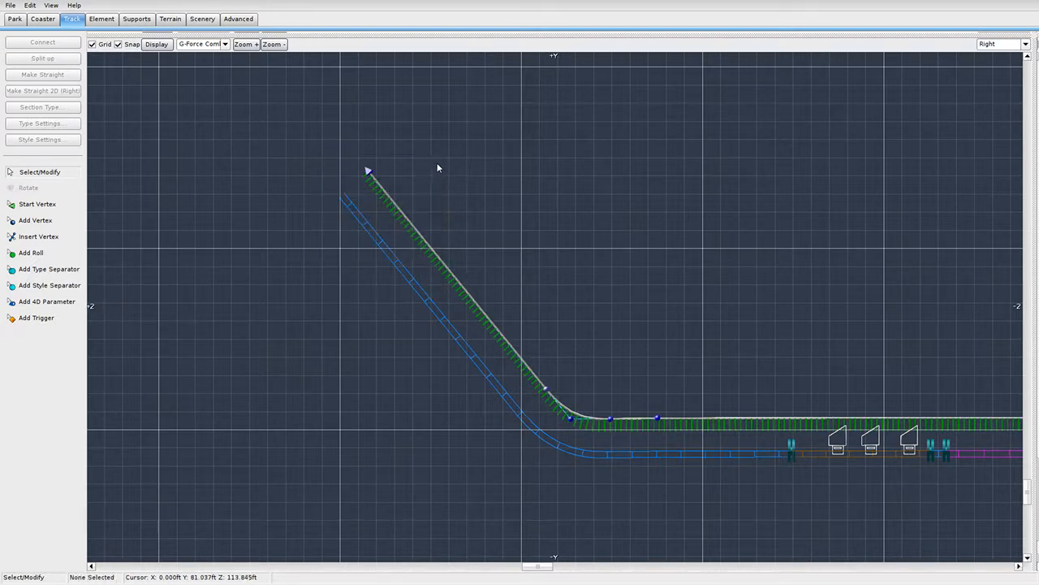
pyautogui.click(609, 420)
pyautogui.doubleClick(609, 420)
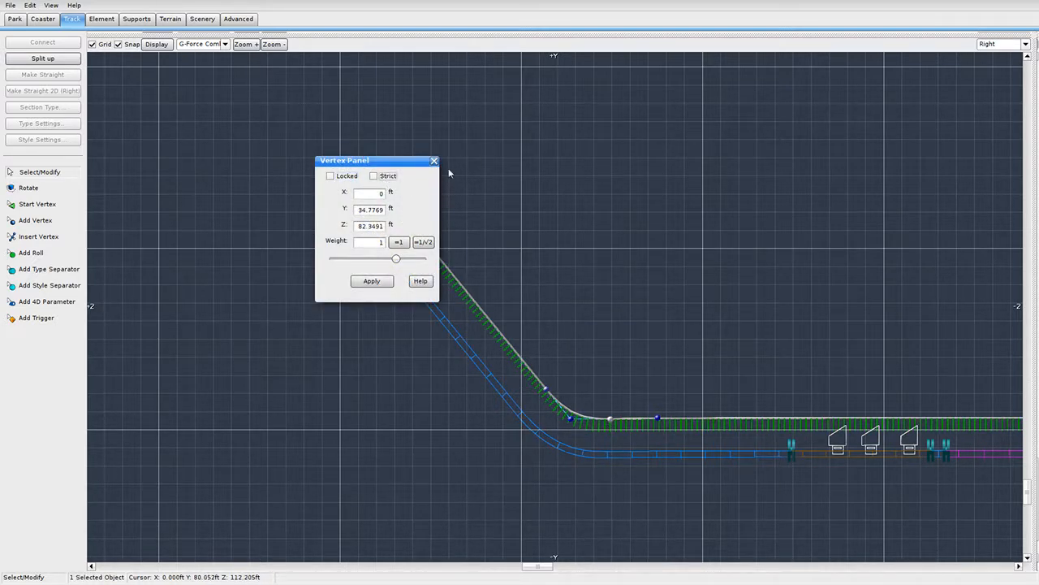
pyautogui.click(374, 176)
pyautogui.click(434, 163)
# Reposition the climb's vertices, pulling its end further up-left to lengthen it.
pyautogui.scroll(3, 501, 358)
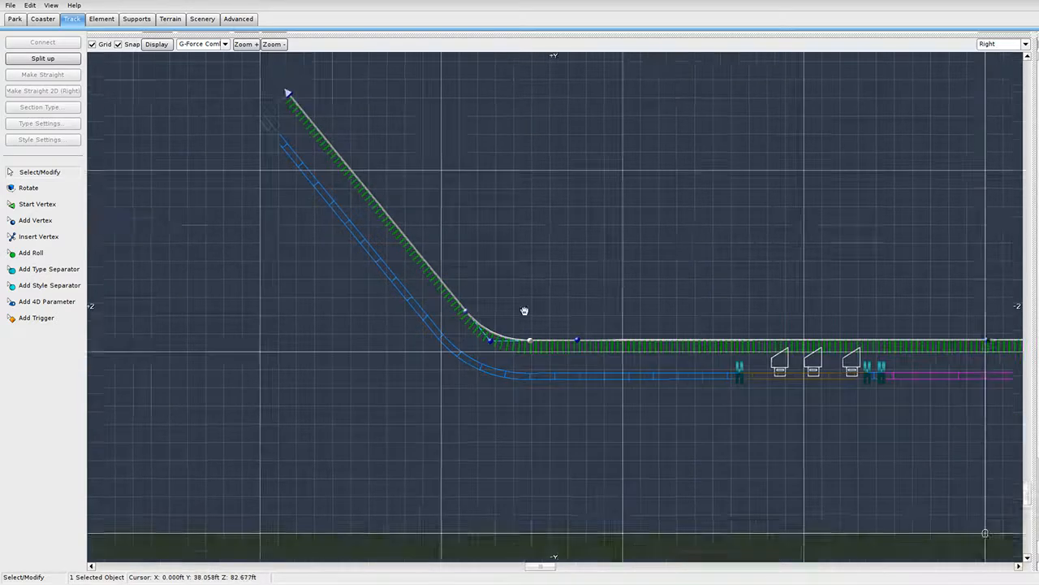
pyautogui.moveTo(502, 323); pyautogui.dragTo(552, 322)
pyautogui.moveTo(395, 272); pyautogui.dragTo(363, 234)
pyautogui.moveTo(468, 272); pyautogui.dragTo(655, 428, button='right')
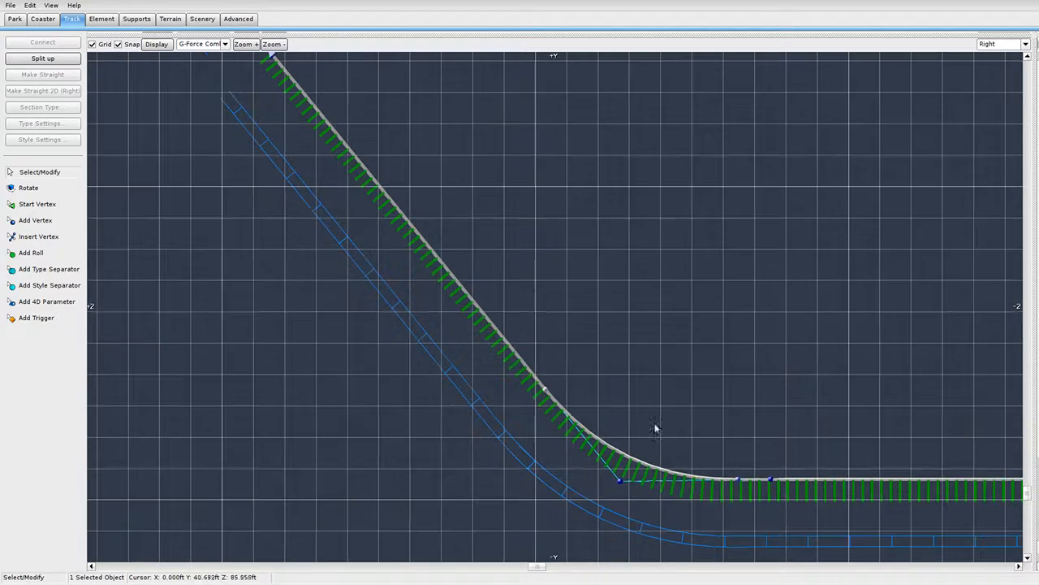
pyautogui.scroll(-4, 655, 427)
pyautogui.moveTo(419, 190); pyautogui.dragTo(410, 147)
pyautogui.moveTo(411, 148); pyautogui.dragTo(493, 299, button='right')
pyautogui.scroll(-2, 512, 321)
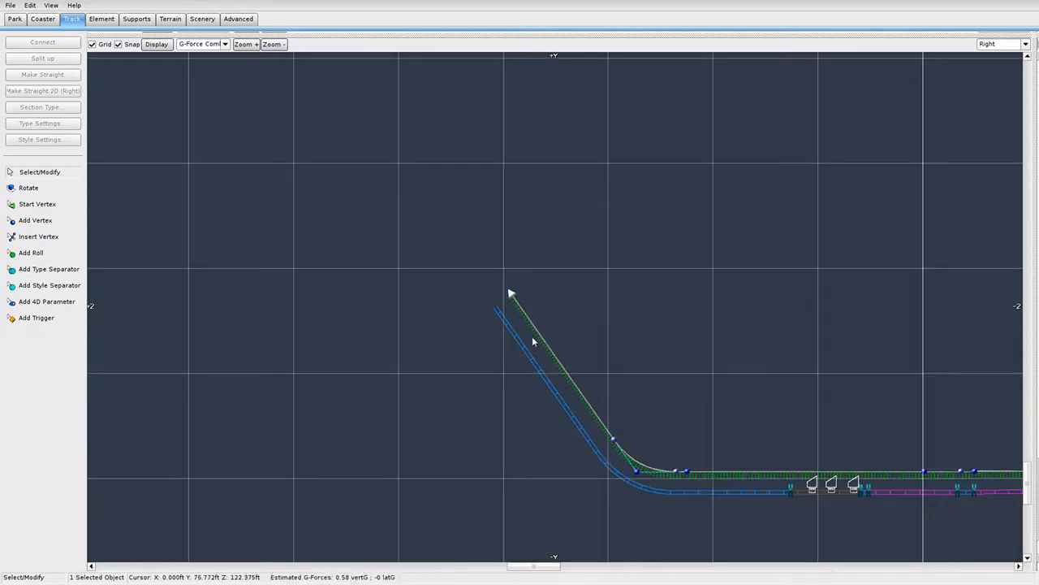
pyautogui.moveTo(509, 293); pyautogui.dragTo(412, 146)
# Set the bend's base vertex height to 35 ft.
pyautogui.scroll(5, 528, 298)
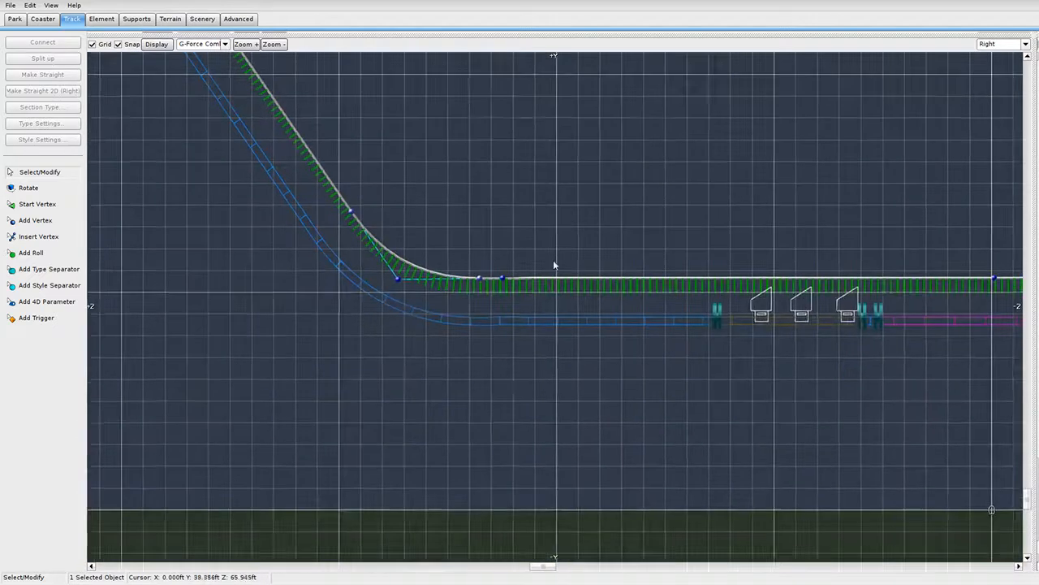
pyautogui.doubleClick(466, 260)
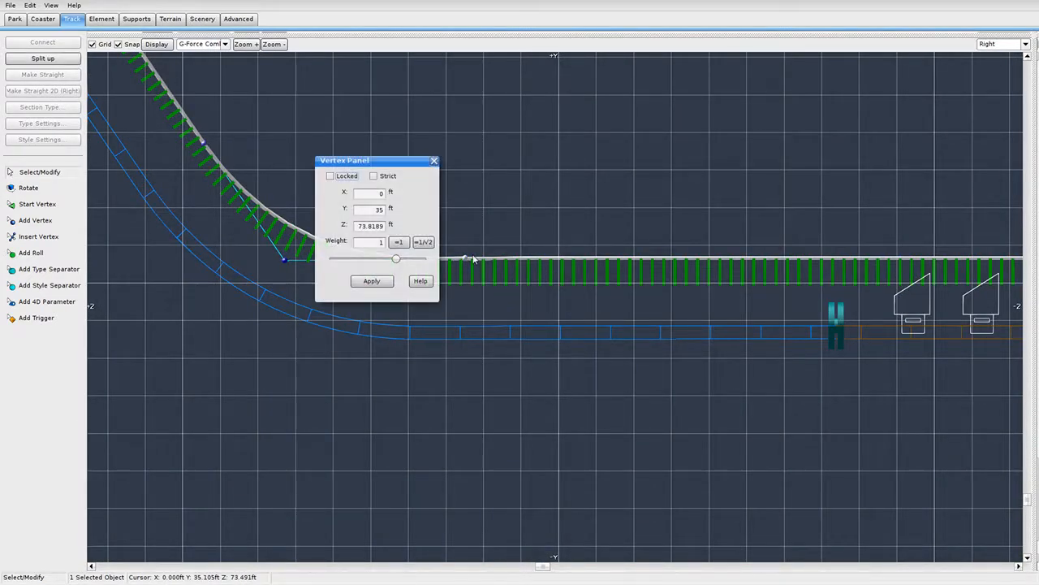
pyautogui.click(434, 162)
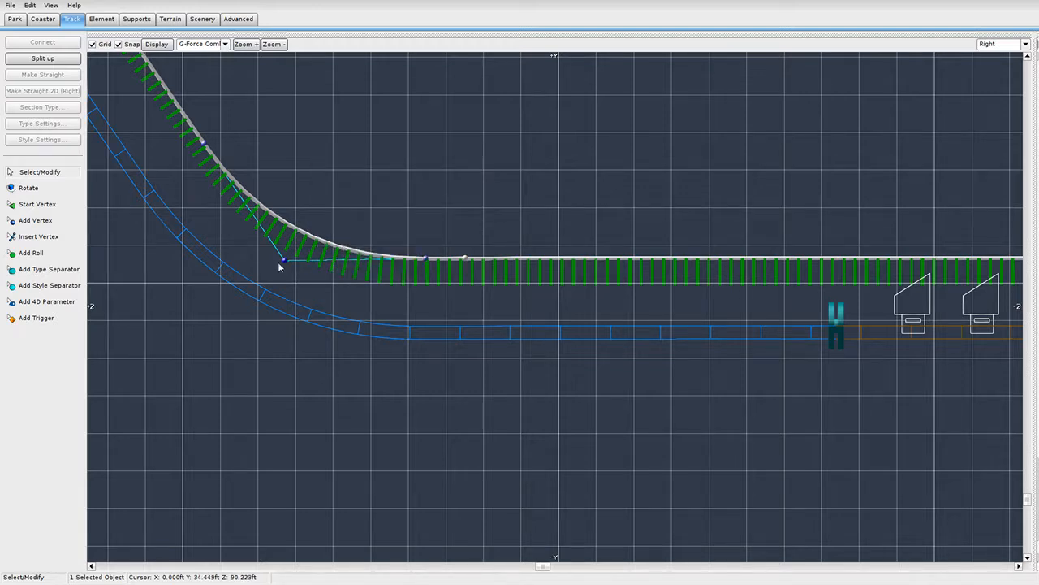
pyautogui.doubleClick(281, 261)
pyautogui.doubleClick(370, 210)
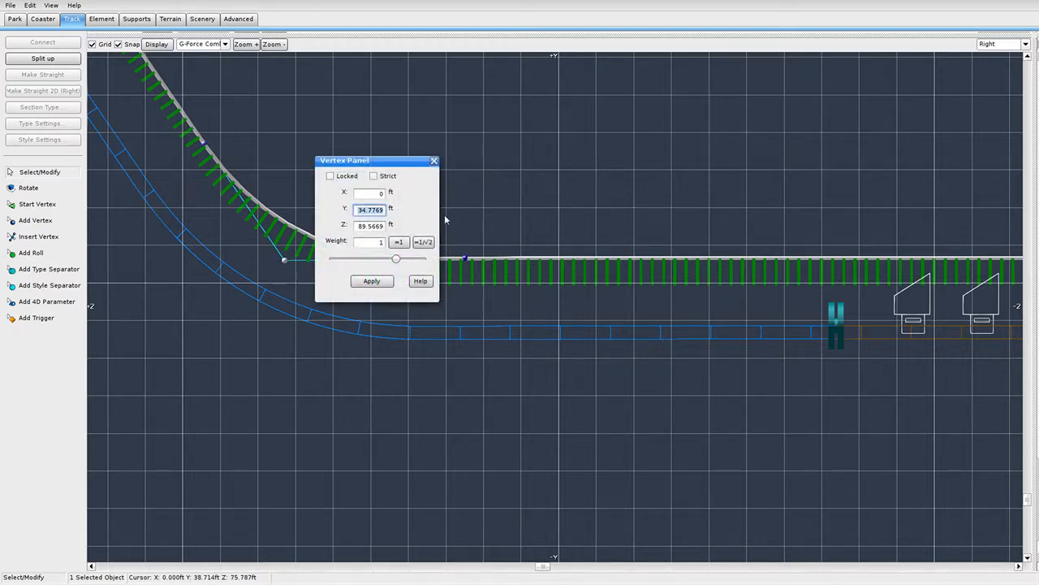
pyautogui.click(378, 286)
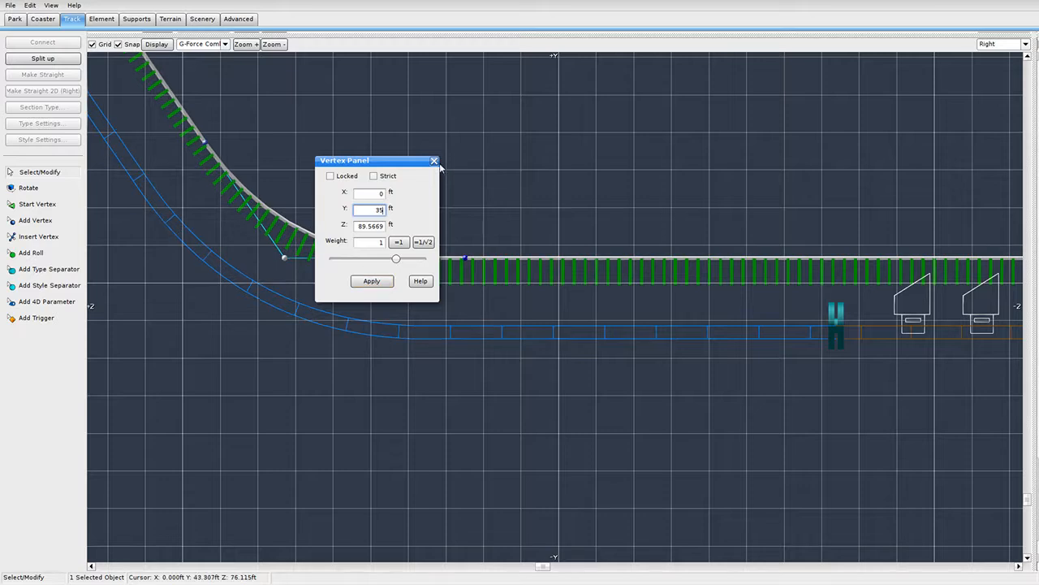
pyautogui.click(434, 161)
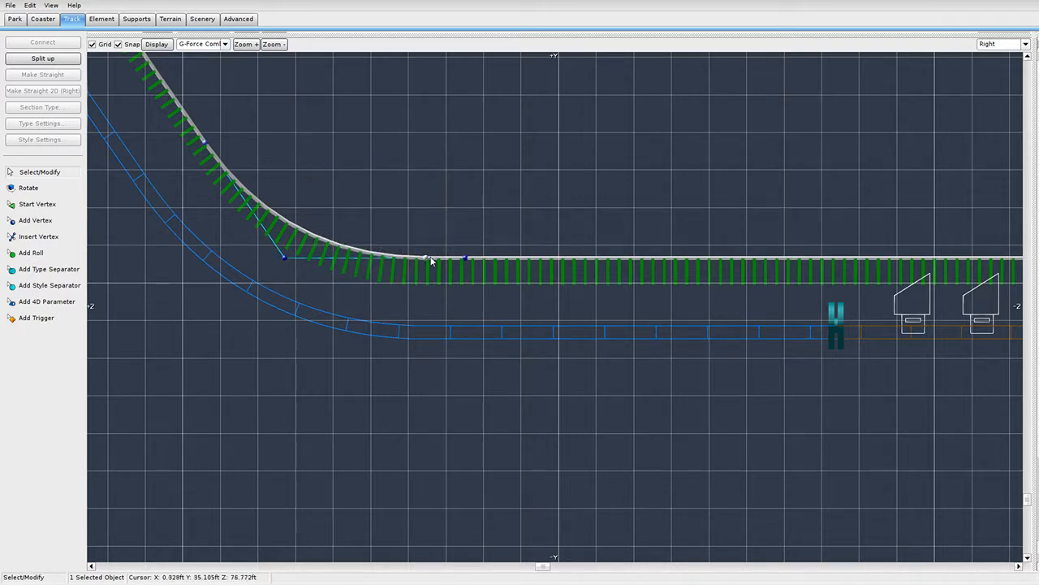
# Adjust the curve handles so the rise flows smoothly out of the flat track.
pyautogui.moveTo(430, 258); pyautogui.dragTo(447, 258)
pyautogui.moveTo(304, 171); pyautogui.dragTo(444, 323, button='right')
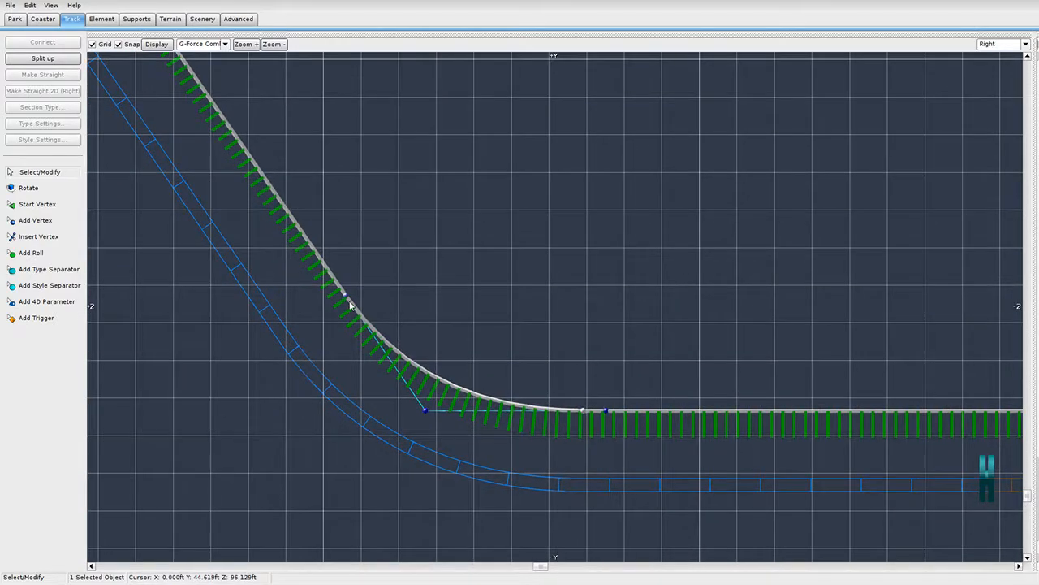
pyautogui.moveTo(349, 298); pyautogui.dragTo(334, 278)
pyautogui.scroll(-2, 649, 394)
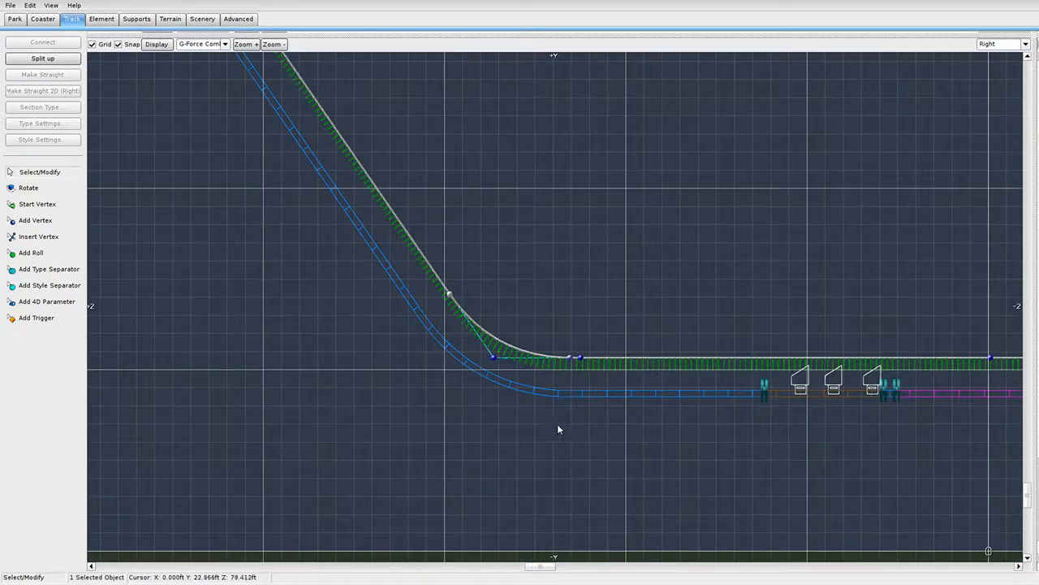
pyautogui.moveTo(672, 439); pyautogui.dragTo(652, 468, button='right')
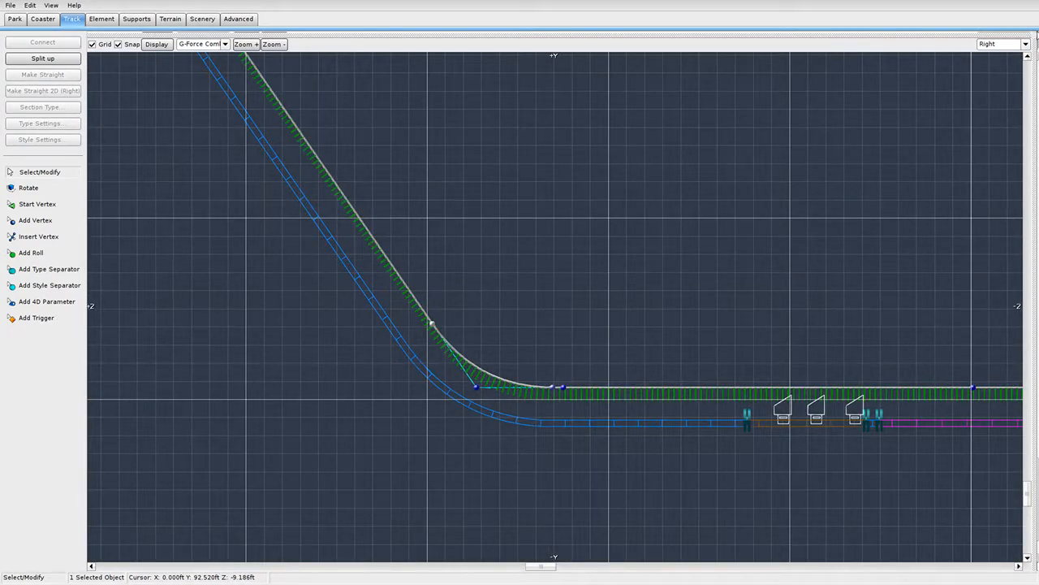
pyautogui.moveTo(1031, 38); pyautogui.dragTo(231, 567)
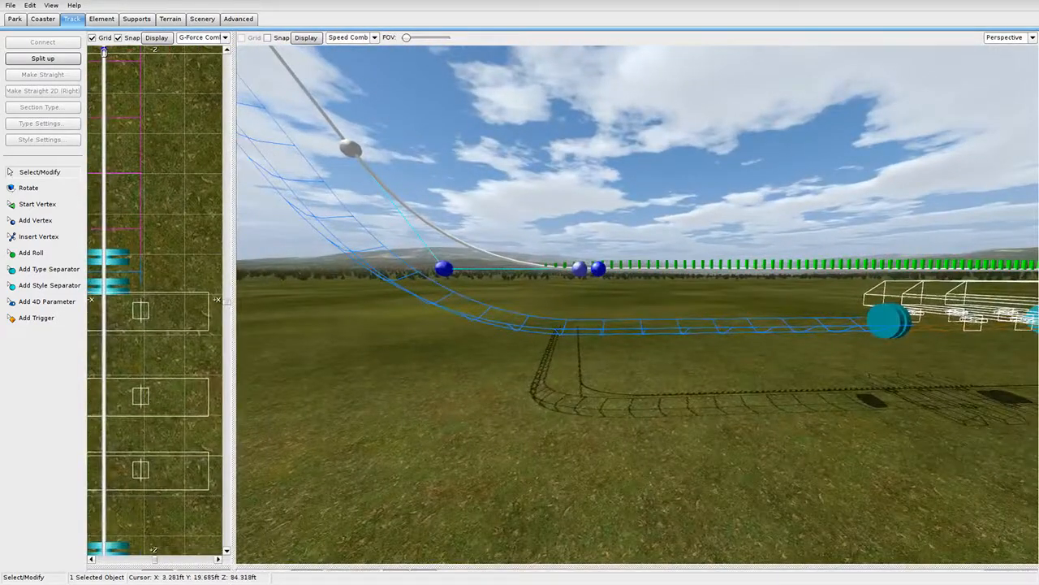
# Orbit the 3D camera to the far side of the new lift hill.
pyautogui.scroll(-5, 690, 317)
pyautogui.moveTo(490, 426)
pyautogui.mouseDown(button='right')
pyautogui.moveTo(491, 477)
pyautogui.moveTo(490, 426)
pyautogui.mouseUp(button='right')
pyautogui.moveTo(599, 301); pyautogui.dragTo(682, 272, button='right')
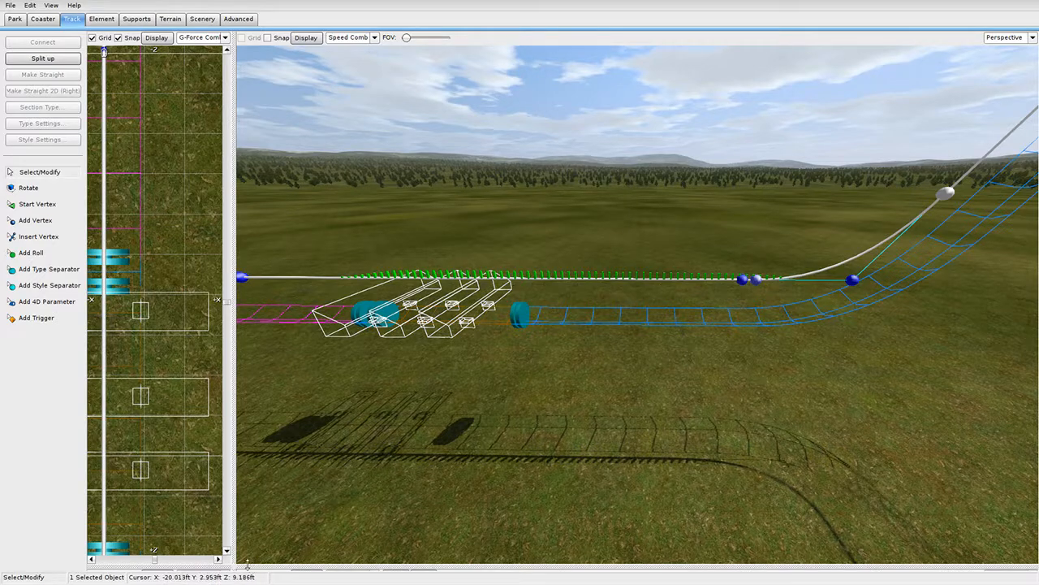
# In the enlarged side view, slide the bend's vertex right along the flat track.
pyautogui.moveTo(236, 567); pyautogui.dragTo(742, 35)
pyautogui.scroll(-4, 568, 211)
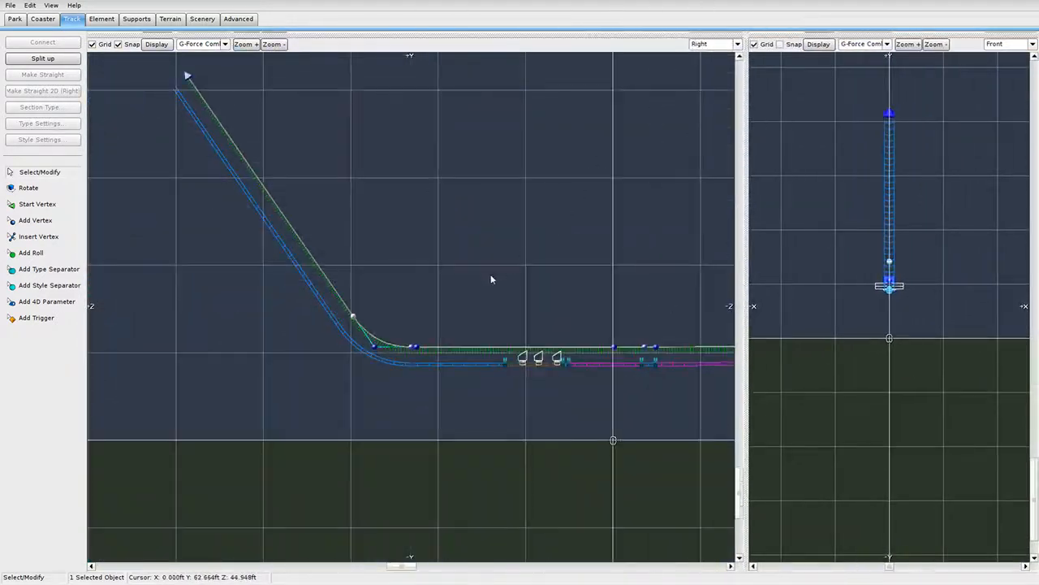
pyautogui.scroll(6, 479, 289)
pyautogui.moveTo(452, 300); pyautogui.dragTo(415, 110, button='right')
pyautogui.scroll(3, 415, 122)
pyautogui.moveTo(414, 236); pyautogui.dragTo(401, 306, button='right')
pyautogui.moveTo(374, 261); pyautogui.dragTo(559, 260)
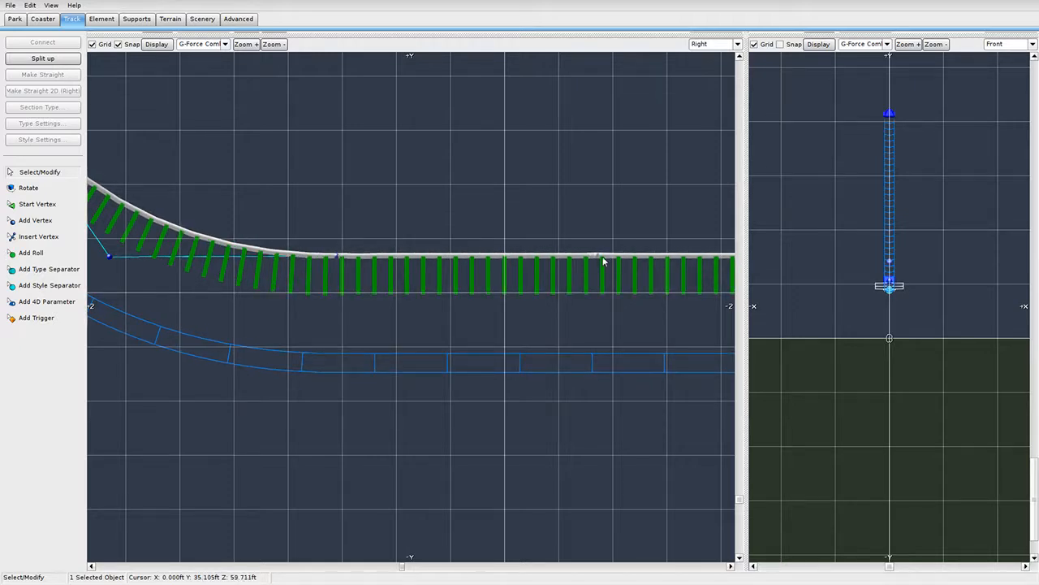
# Check the whole track in the top and 3D views, ending with side and front panes.
pyautogui.moveTo(753, 32); pyautogui.dragTo(624, 493)
pyautogui.scroll(-5, 443, 320)
pyautogui.moveTo(443, 320); pyautogui.dragTo(440, 81, button='right')
pyautogui.scroll(-7, 398, 350)
pyautogui.moveTo(393, 282); pyautogui.dragTo(397, 310, button='right')
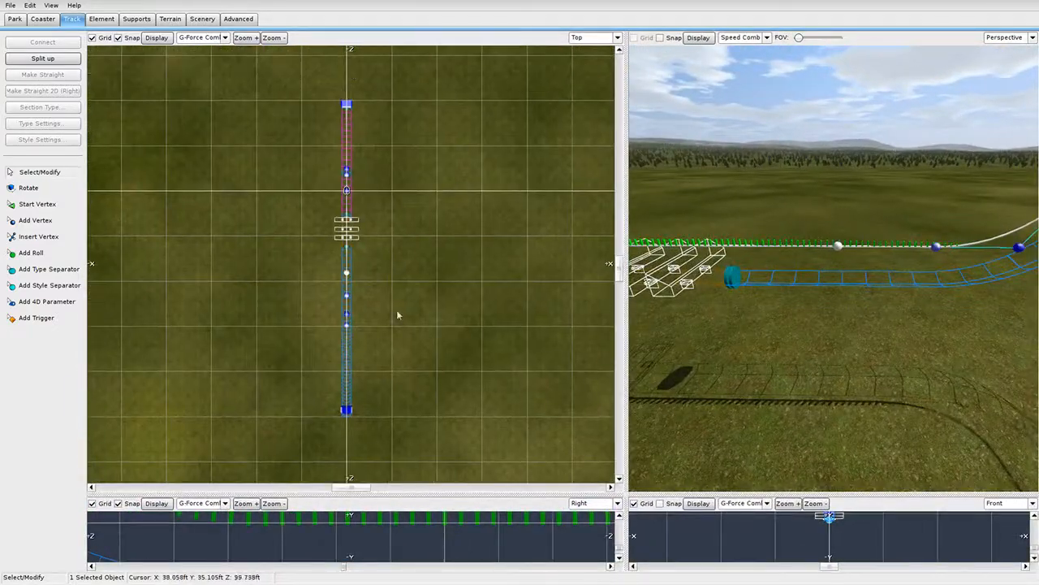
pyautogui.scroll(-2, 396, 310)
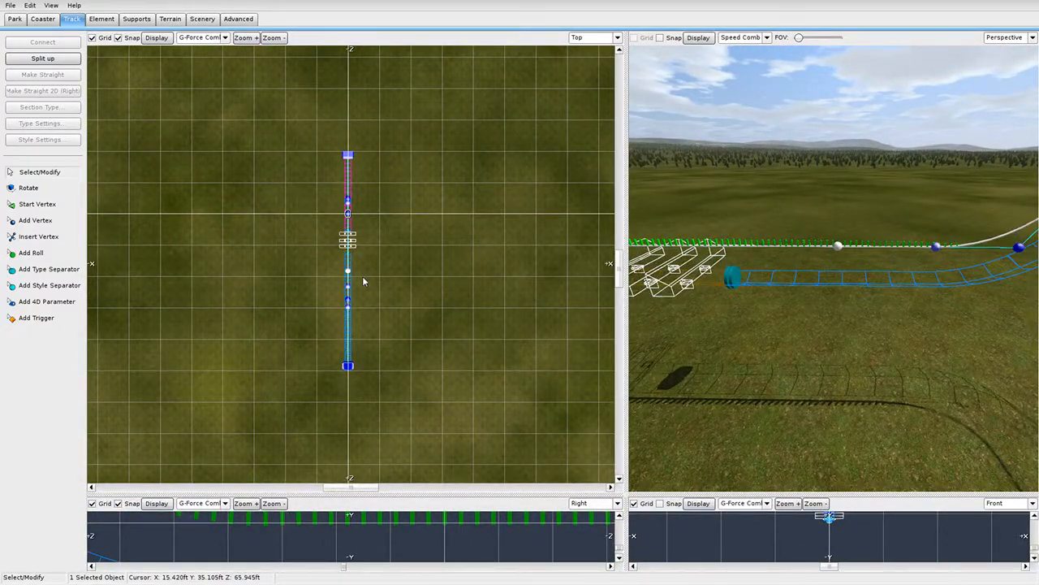
pyautogui.moveTo(626, 495); pyautogui.dragTo(192, 539)
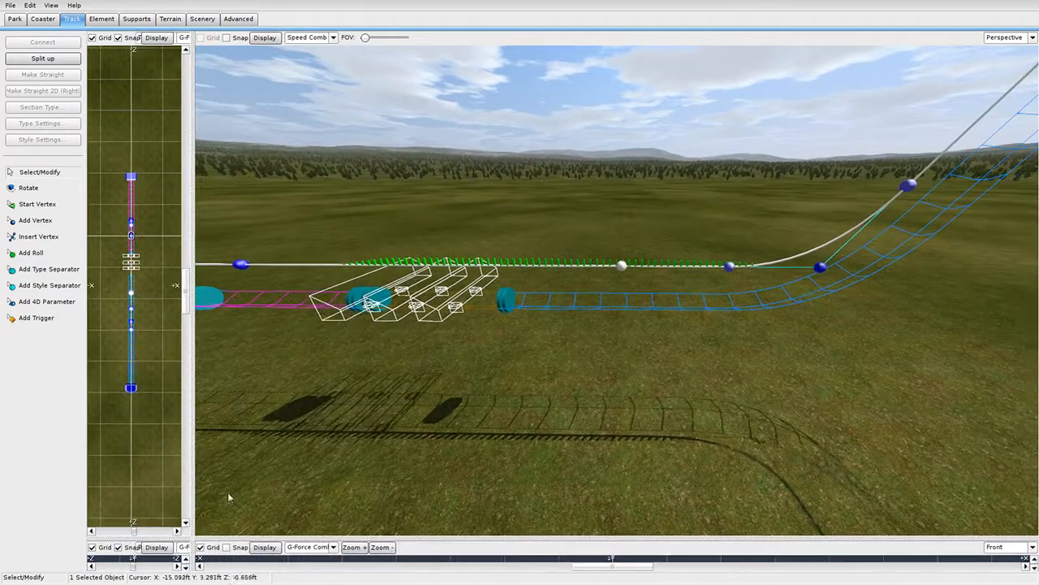
pyautogui.moveTo(545, 357); pyautogui.dragTo(698, 363, button='right')
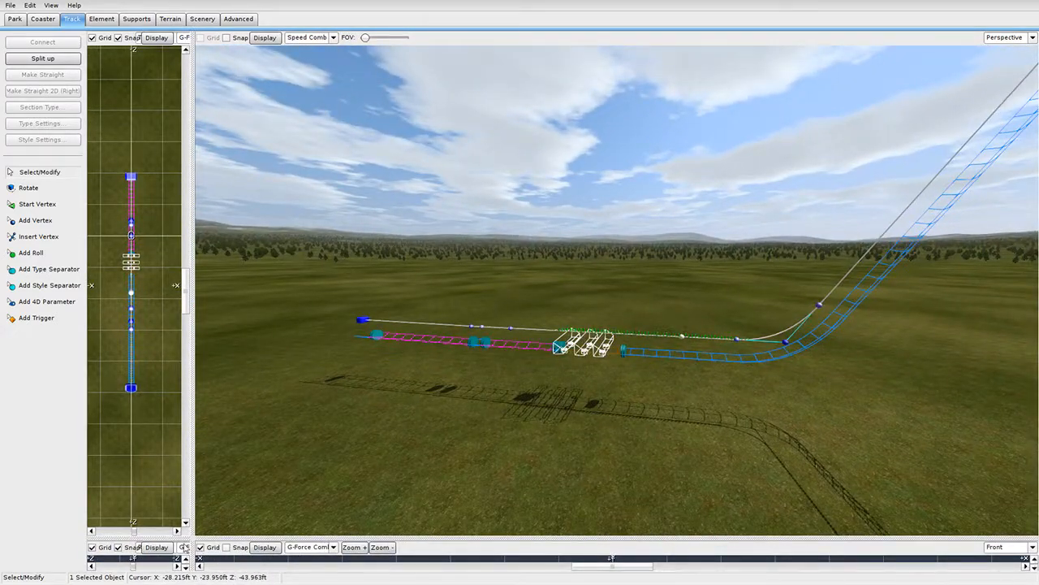
pyautogui.moveTo(191, 537); pyautogui.dragTo(267, 10)
pyautogui.scroll(-3, 666, 134)
pyautogui.moveTo(665, 150); pyautogui.dragTo(593, 203, button='right')
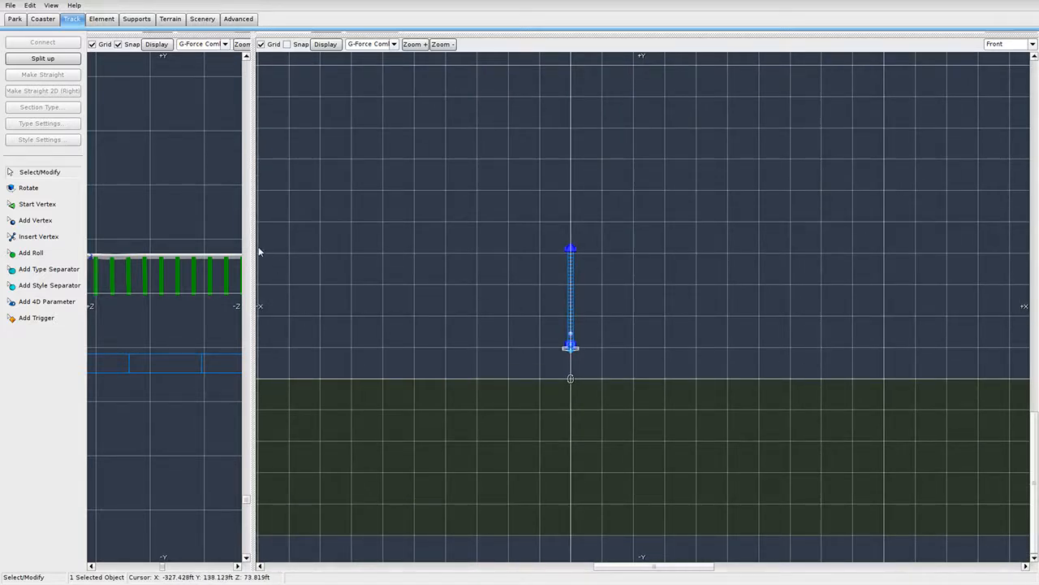
# Slide the curve's end vertex and handle farther right to flatten the bend.
pyautogui.moveTo(259, 246); pyautogui.dragTo(668, 276)
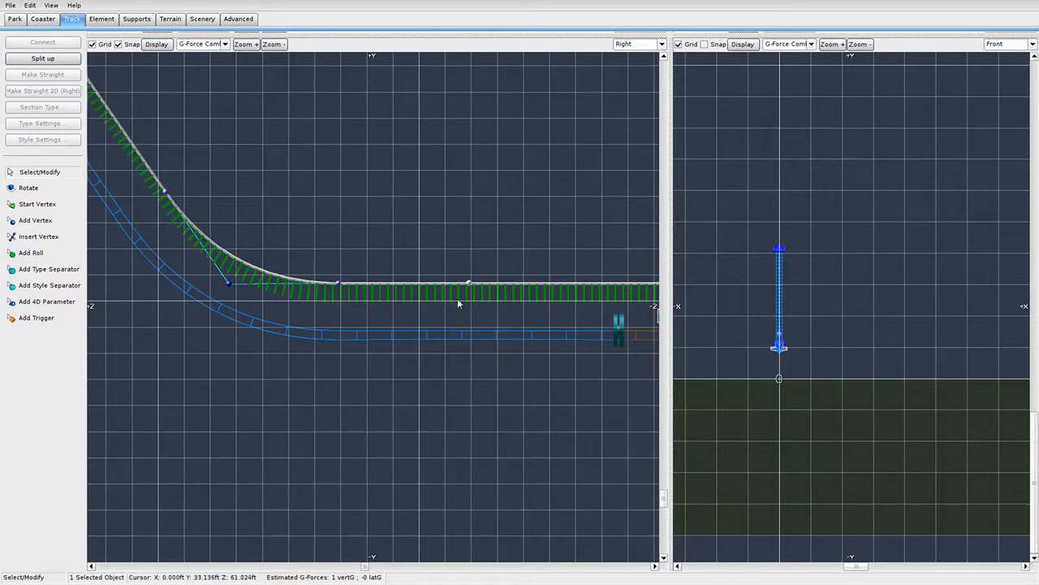
pyautogui.scroll(4, 459, 301)
pyautogui.moveTo(303, 259); pyautogui.dragTo(549, 262)
pyautogui.scroll(-6, 506, 339)
pyautogui.scroll(5, 444, 345)
pyautogui.moveTo(444, 345); pyautogui.dragTo(216, 350, button='right')
pyautogui.moveTo(315, 273); pyautogui.dragTo(440, 273)
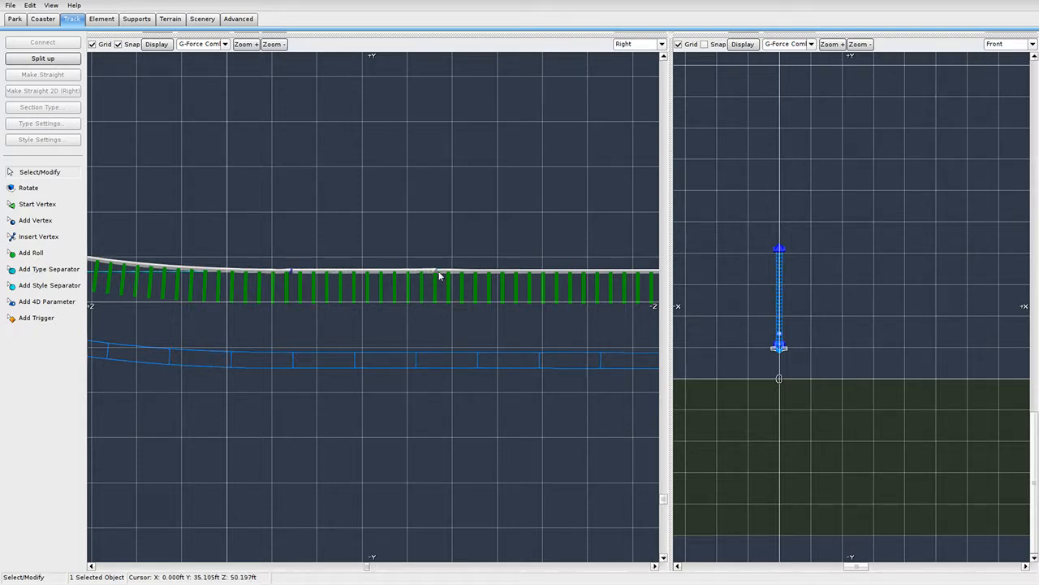
pyautogui.scroll(-3, 482, 301)
pyautogui.scroll(-2, 494, 322)
pyautogui.scroll(1, 538, 353)
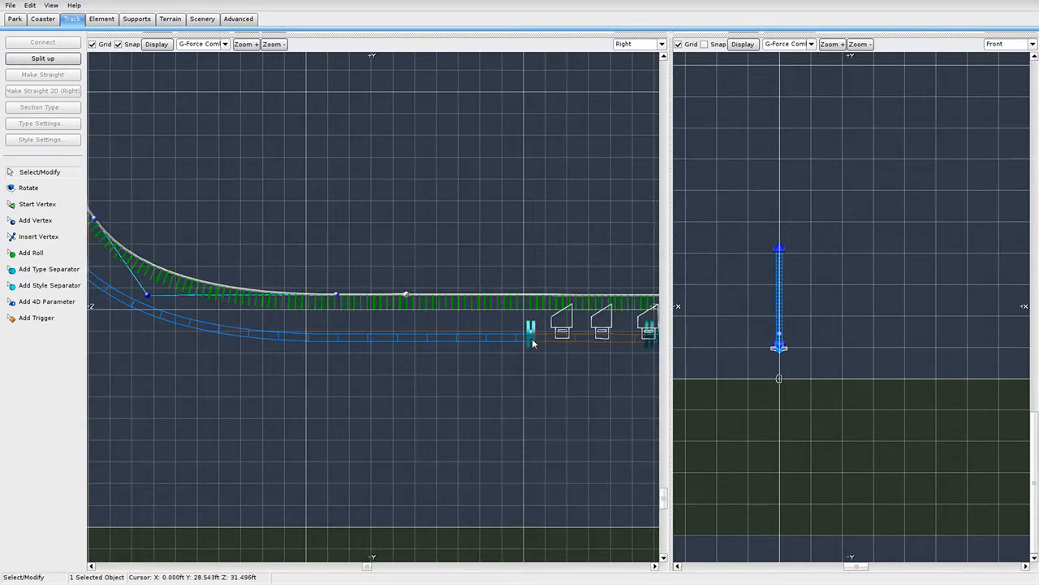
# Lengthen the station section by moving its left boundary left and right boundary right.
pyautogui.moveTo(568, 374); pyautogui.dragTo(428, 372, button='right')
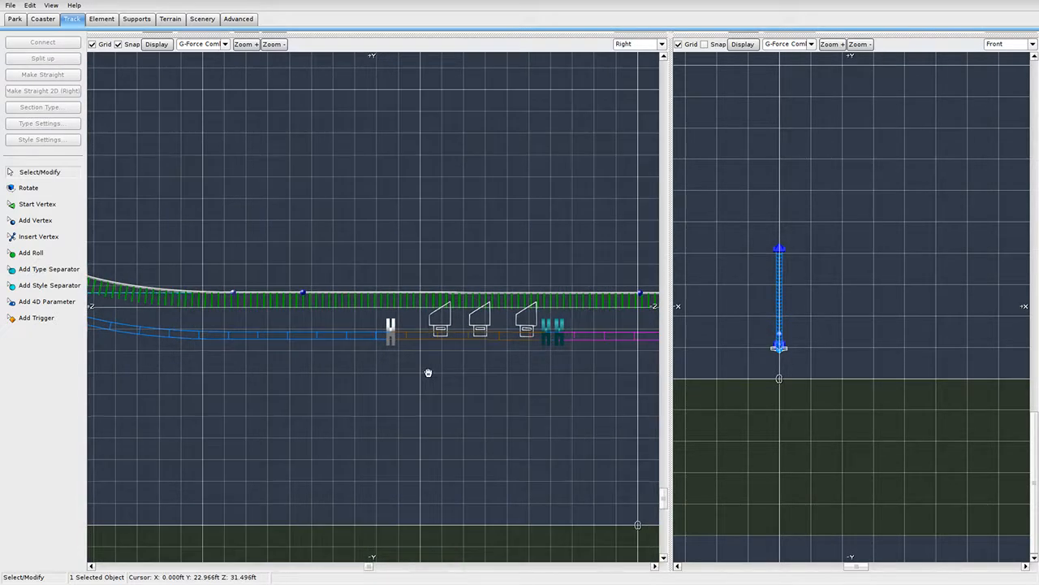
pyautogui.click(541, 340)
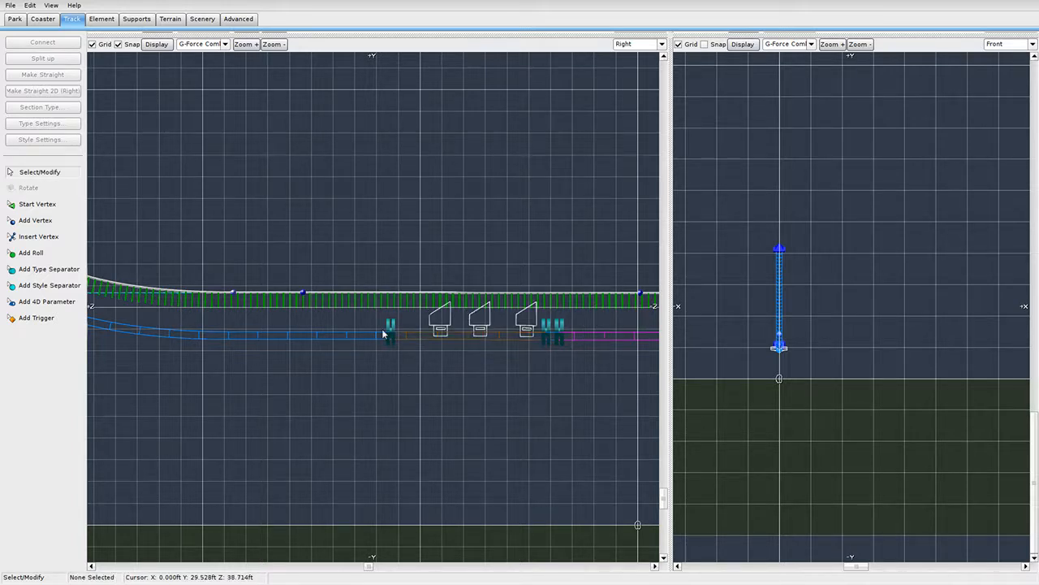
pyautogui.moveTo(387, 332); pyautogui.dragTo(327, 336)
pyautogui.scroll(-3, 557, 388)
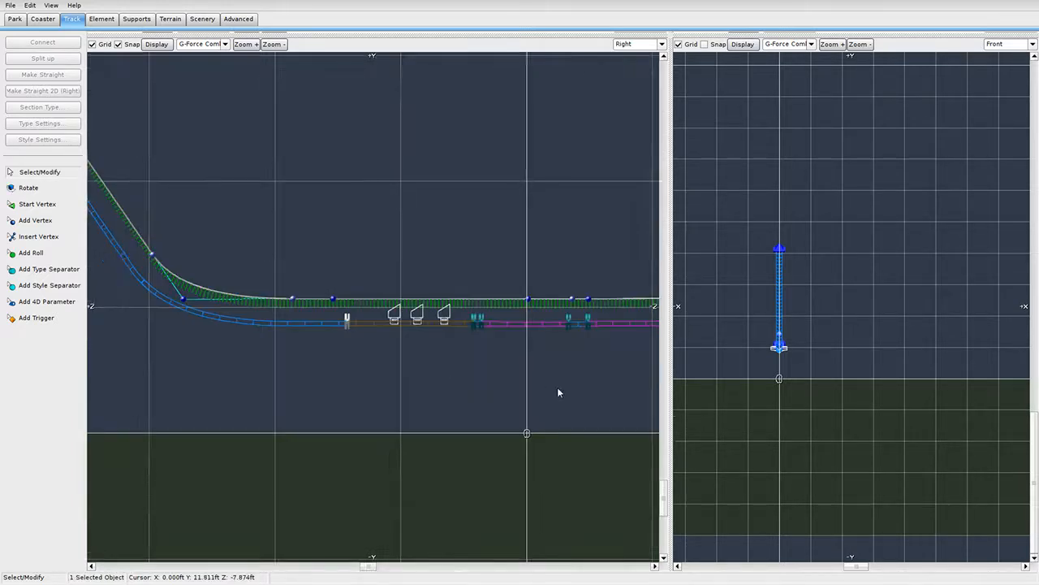
pyautogui.moveTo(557, 393); pyautogui.dragTo(477, 322, button='right')
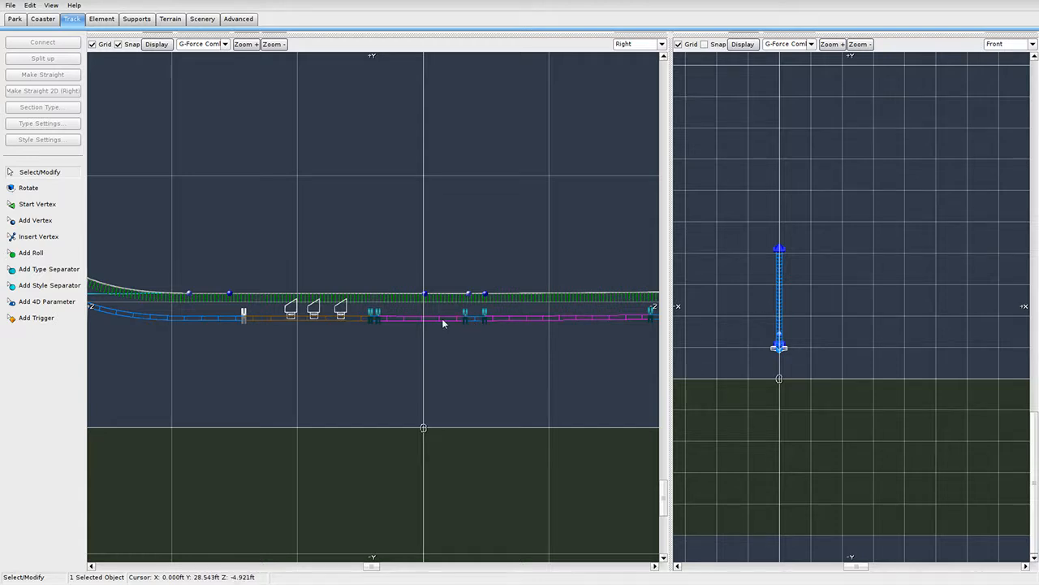
pyautogui.scroll(1, 402, 321)
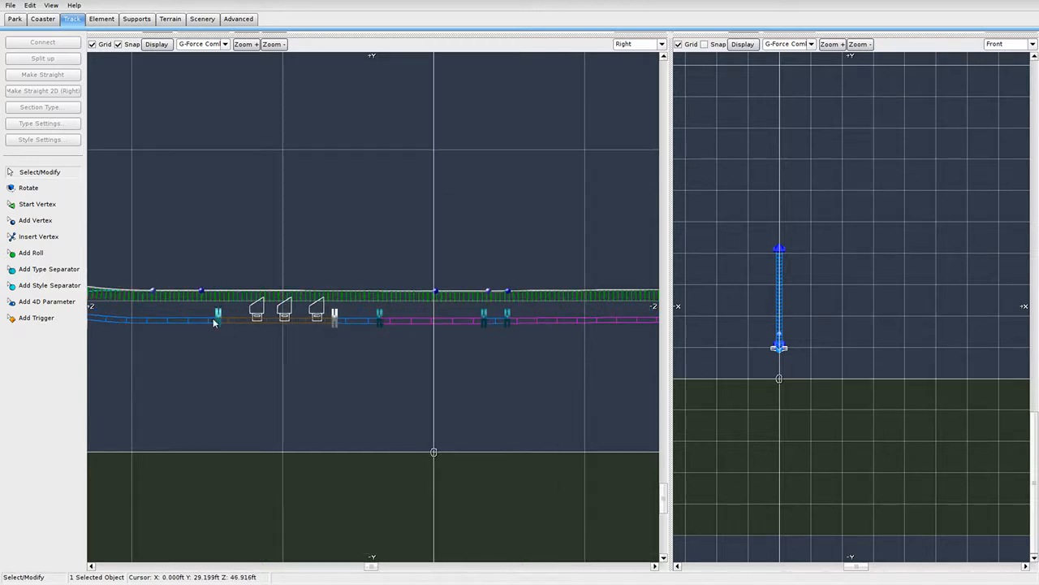
pyautogui.moveTo(217, 322); pyautogui.dragTo(189, 320)
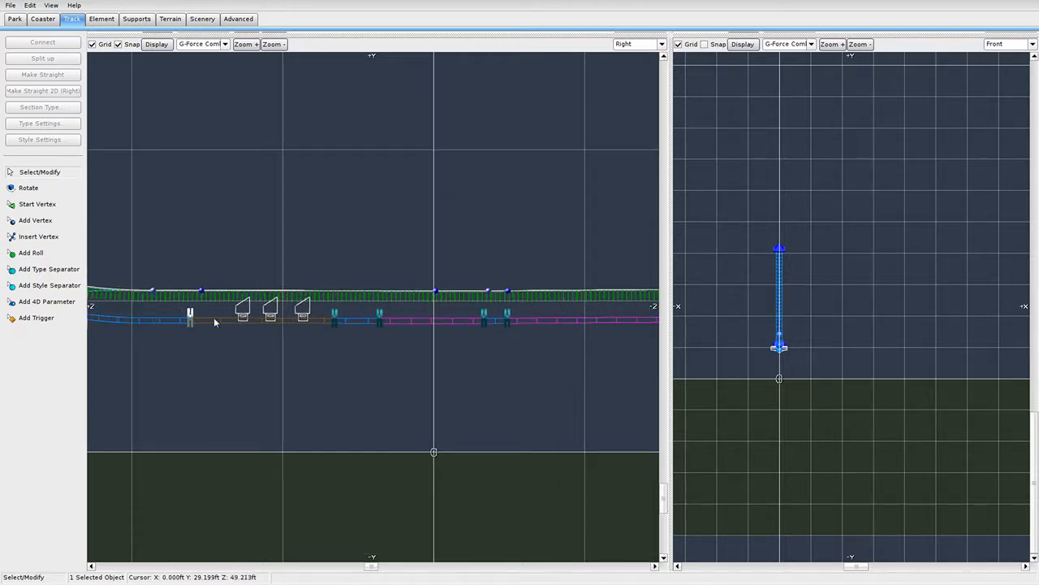
pyautogui.moveTo(329, 328)
pyautogui.mouseDown()
pyautogui.moveTo(316, 321)
pyautogui.moveTo(340, 326)
pyautogui.mouseUp()
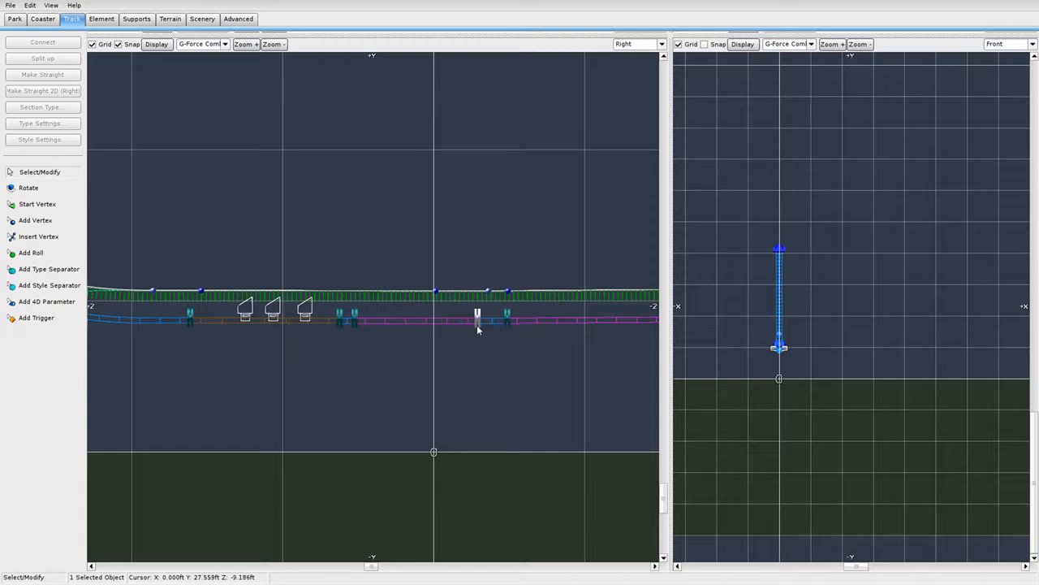
pyautogui.scroll(3, 520, 321)
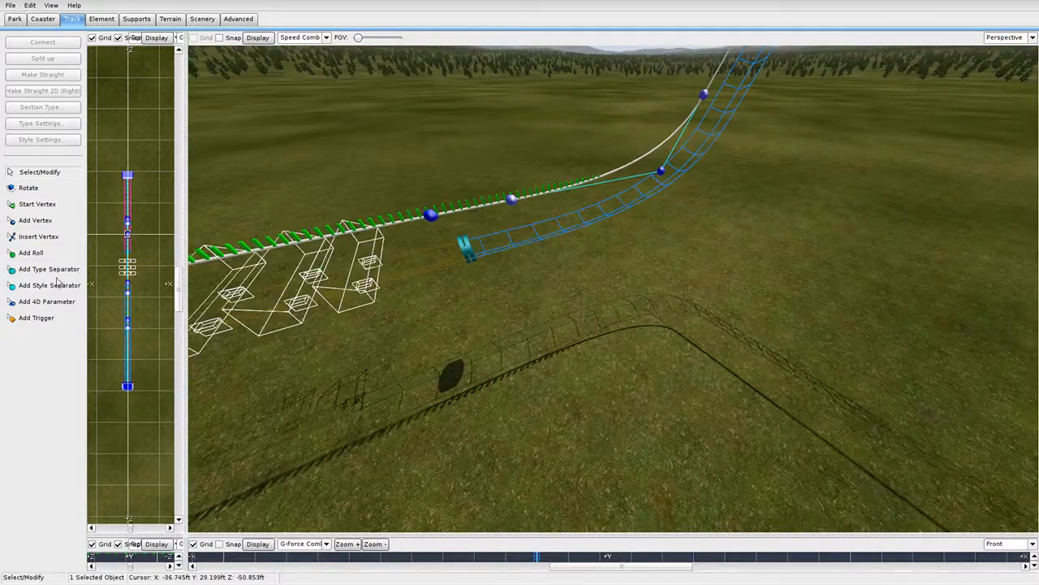
# Select the climbing track section and make it a Lift with 7 mph chain speed.
pyautogui.click(48, 269)
pyautogui.moveTo(542, 237); pyautogui.dragTo(590, 167, button='right')
pyautogui.click(28, 187)
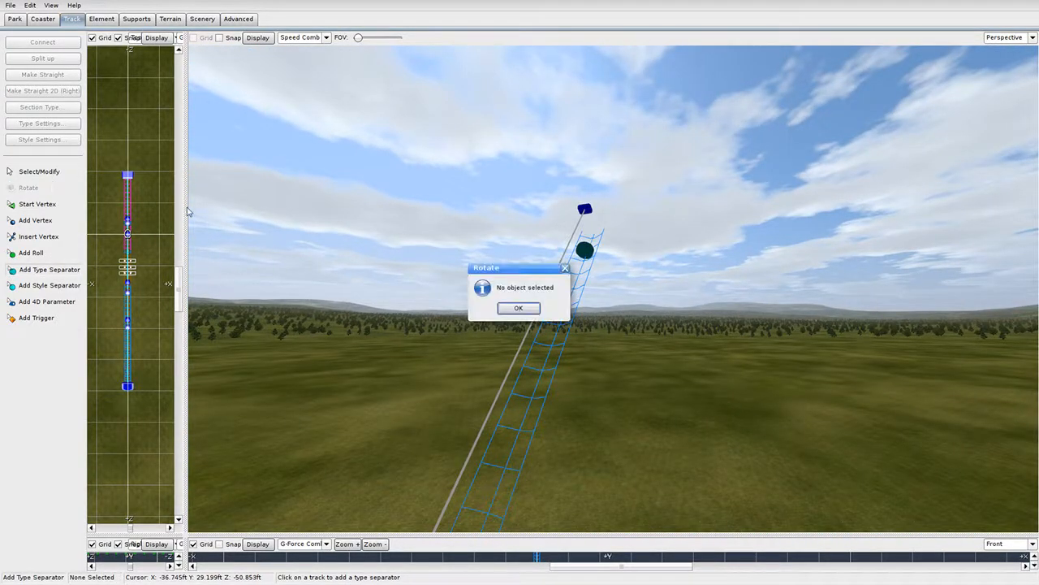
pyautogui.click(518, 309)
pyautogui.click(39, 172)
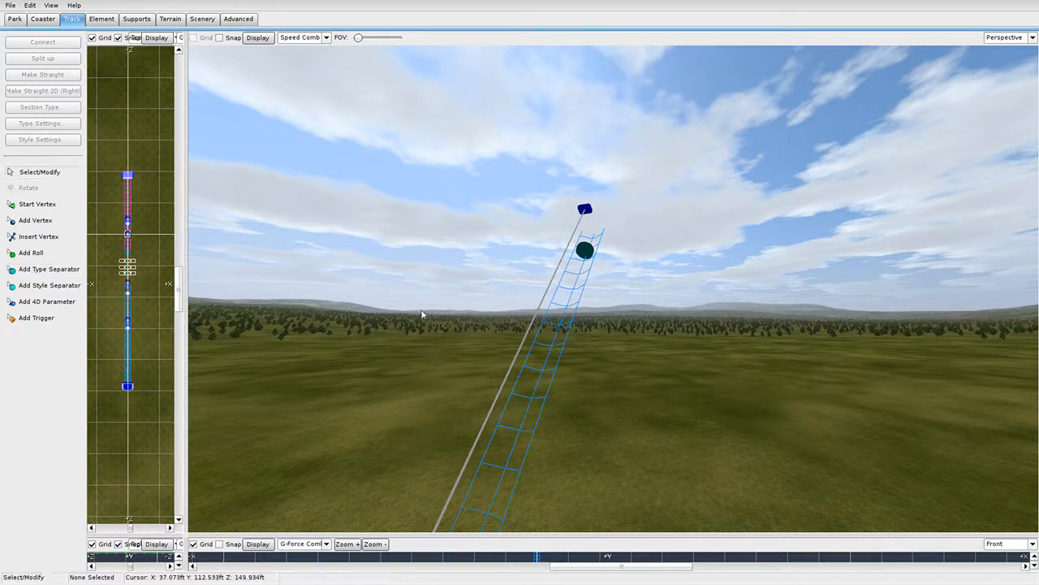
pyautogui.click(540, 341)
pyautogui.click(39, 107)
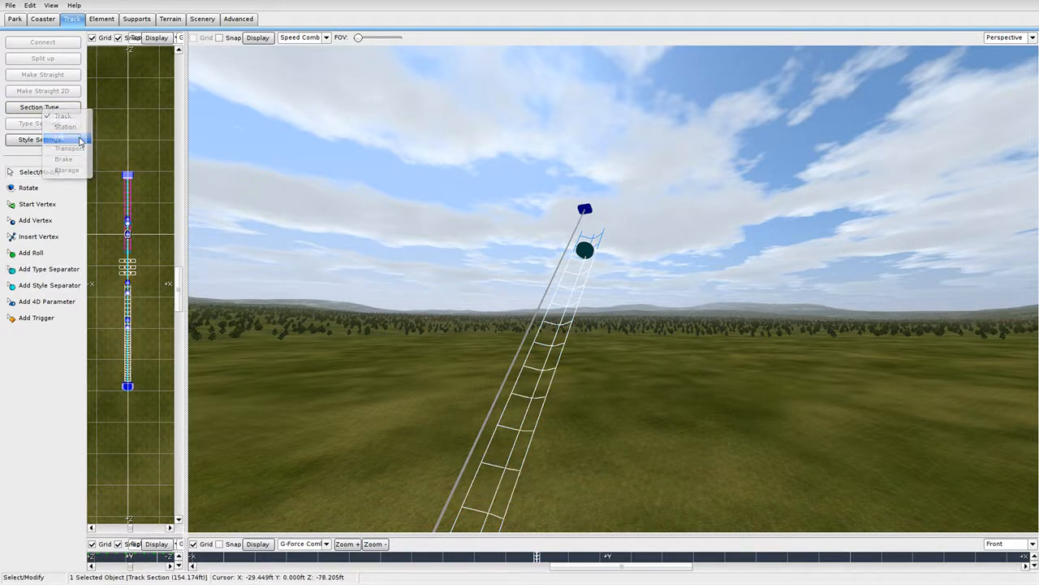
pyautogui.click(77, 137)
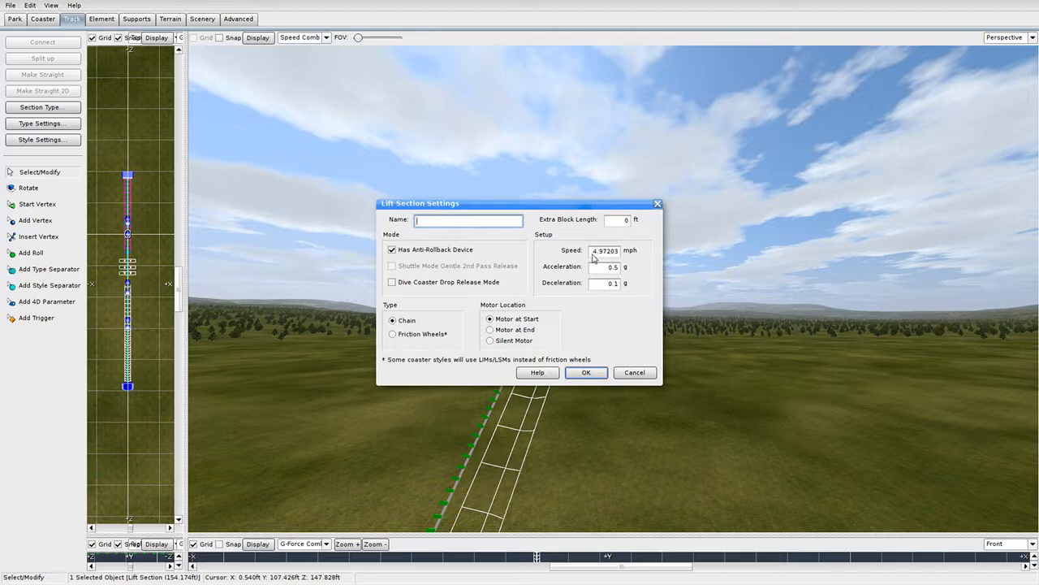
pyautogui.click(601, 251)
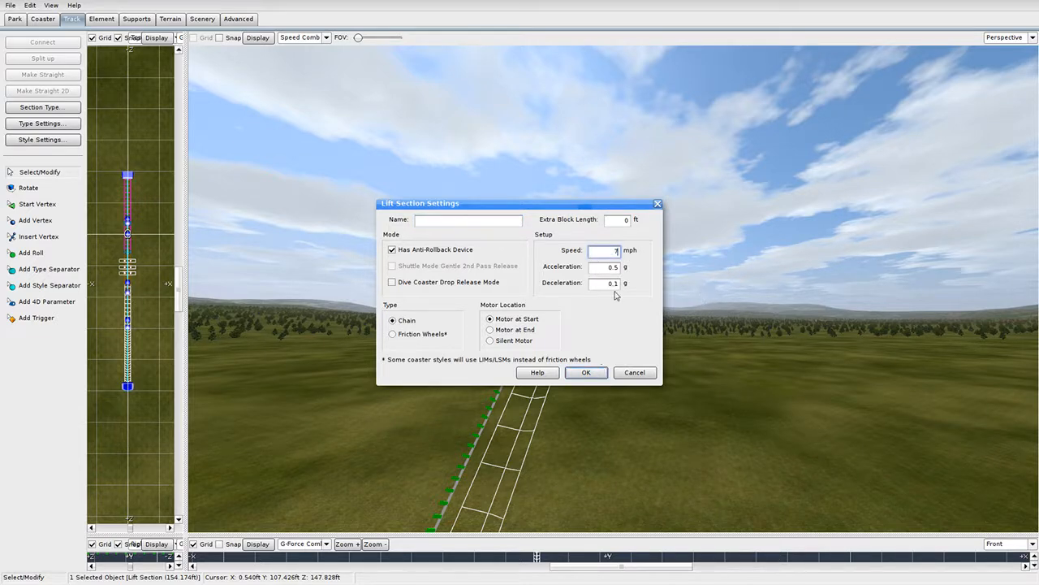
pyautogui.click(591, 376)
pyautogui.moveTo(594, 273); pyautogui.dragTo(561, 200, button='right')
pyautogui.moveTo(579, 290)
pyautogui.mouseDown(button='middle')
pyautogui.moveTo(591, 236)
pyautogui.moveTo(637, 223)
pyautogui.moveTo(674, 195)
pyautogui.moveTo(755, 203)
pyautogui.moveTo(820, 183)
pyautogui.moveTo(902, 179)
pyautogui.moveTo(520, 358)
pyautogui.moveTo(503, 272)
pyautogui.moveTo(583, 294)
pyautogui.mouseUp(button='middle')
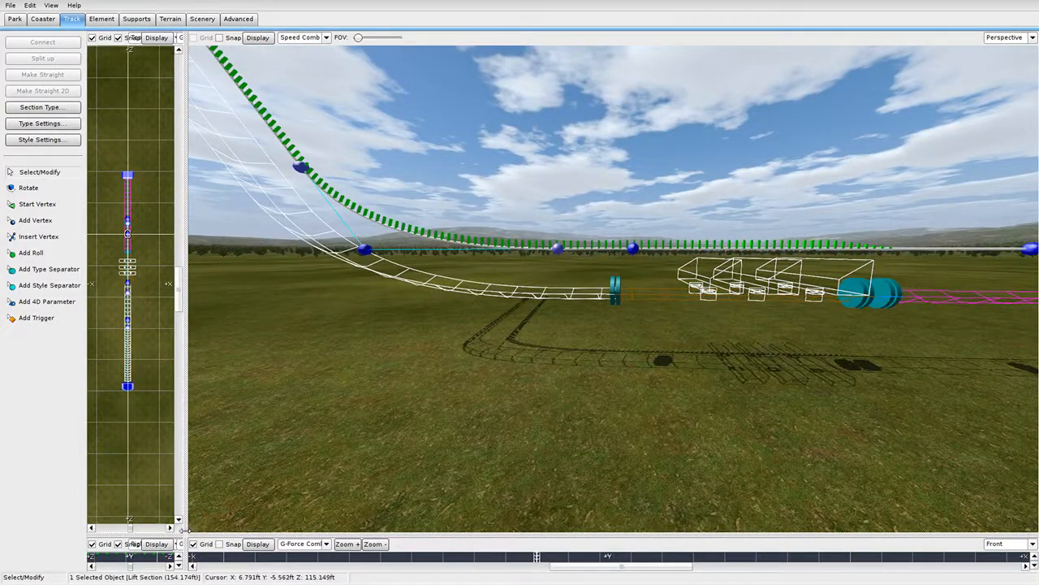
# In the enlarged side view, drag the bend's curve vertices to reshape the lift's base.
pyautogui.moveTo(186, 535); pyautogui.dragTo(804, 35)
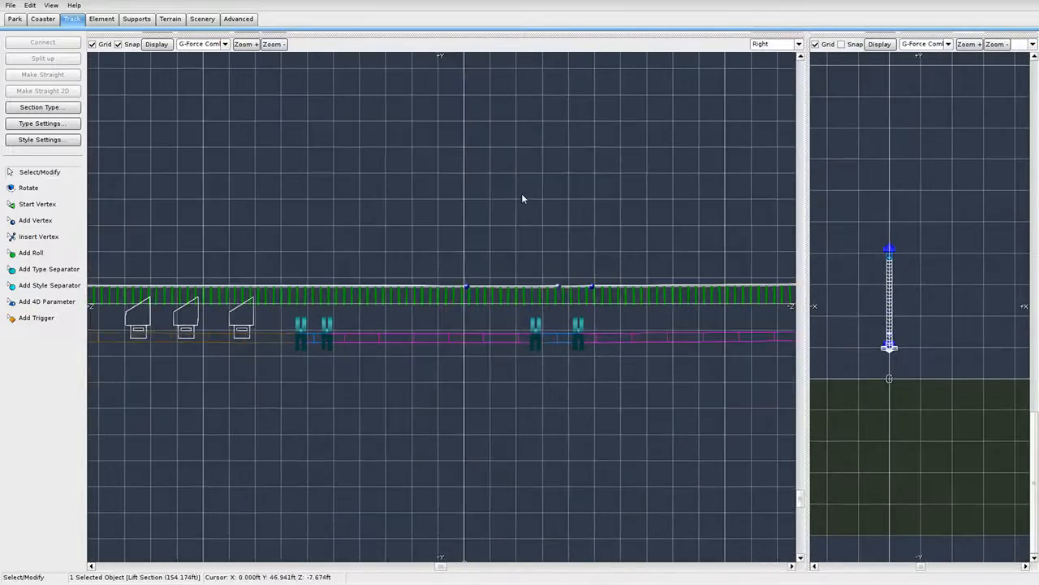
pyautogui.scroll(5, 349, 283)
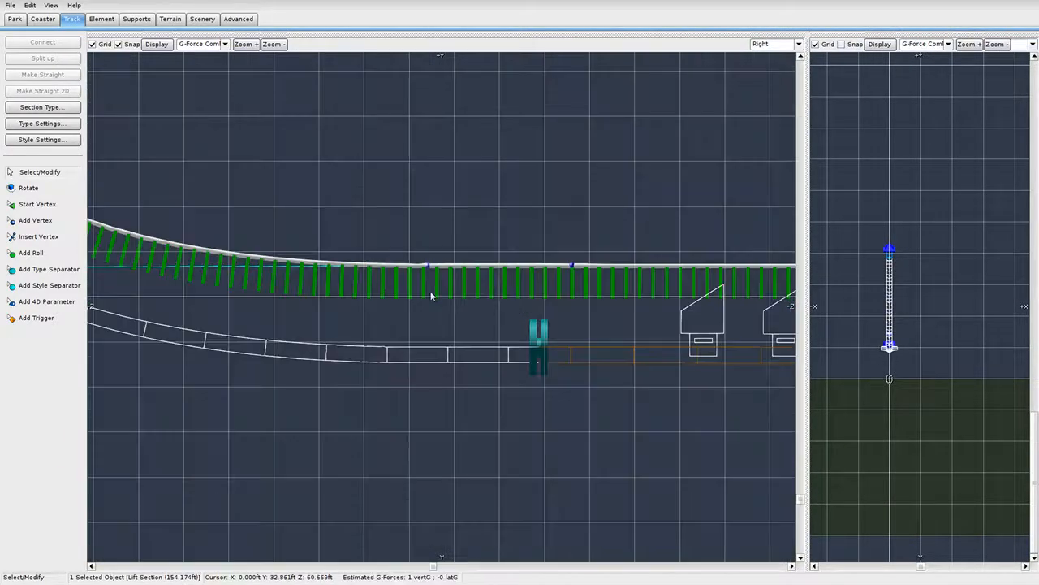
pyautogui.moveTo(427, 265); pyautogui.dragTo(334, 275)
pyautogui.scroll(-1, 352, 302)
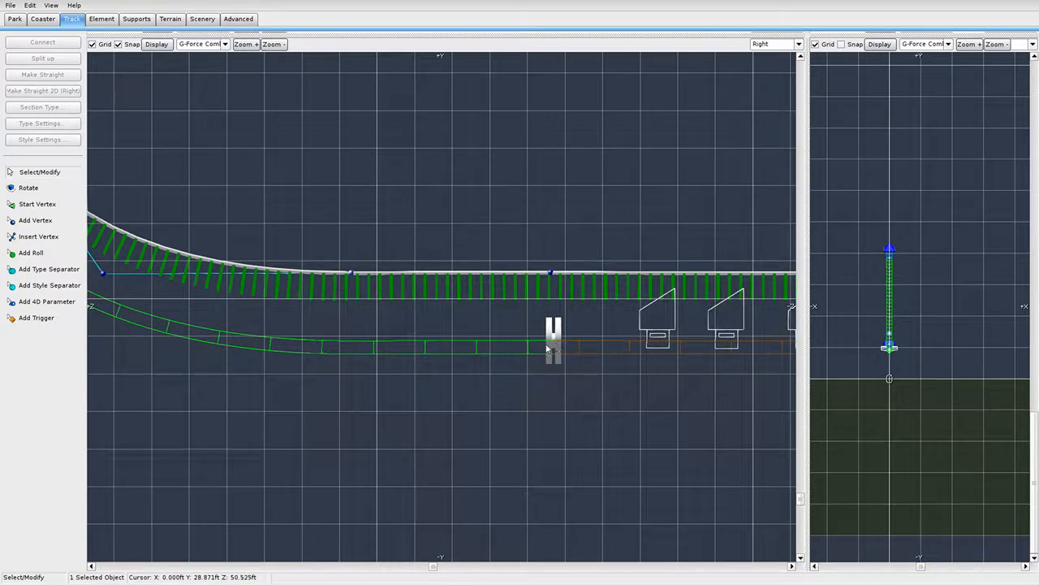
pyautogui.scroll(1, 464, 368)
pyautogui.scroll(-3, 465, 373)
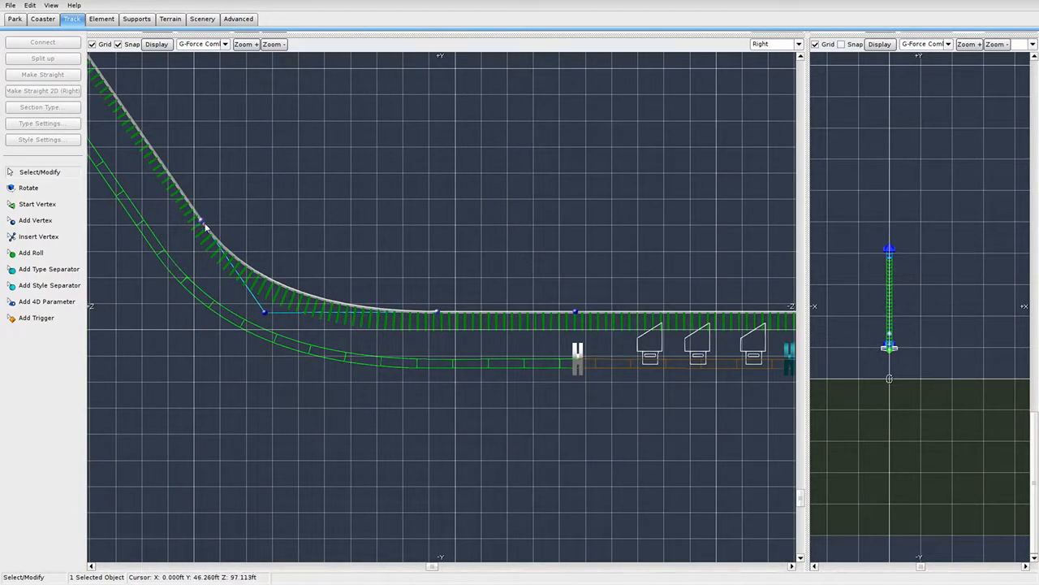
pyautogui.moveTo(439, 315)
pyautogui.mouseDown()
pyautogui.moveTo(423, 315)
pyautogui.moveTo(437, 316)
pyautogui.mouseUp()
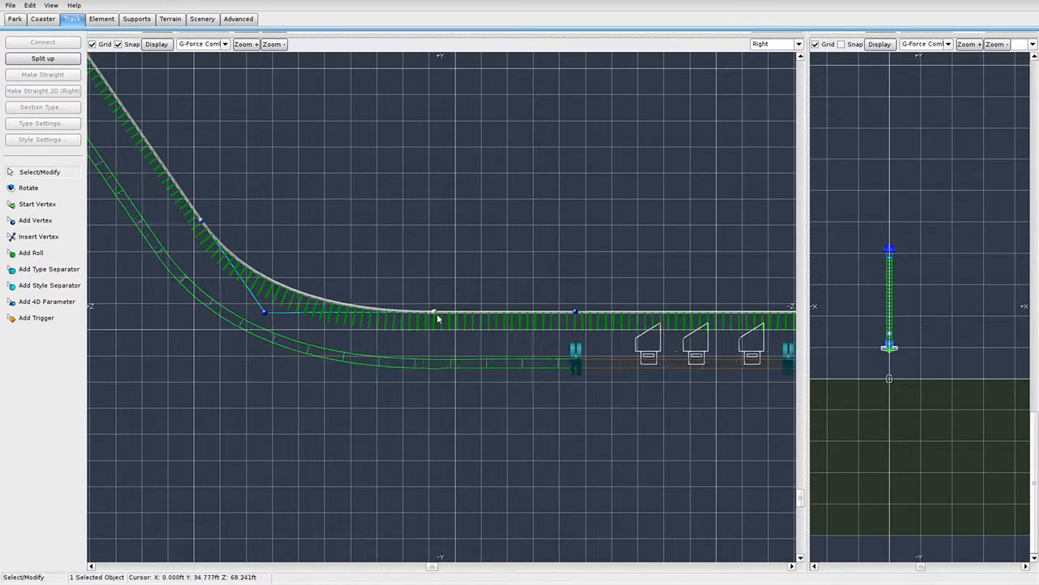
pyautogui.moveTo(199, 220); pyautogui.dragTo(185, 192)
# Slide the lift's start marker toward the station, then view the whole track in 3D.
pyautogui.click(580, 362)
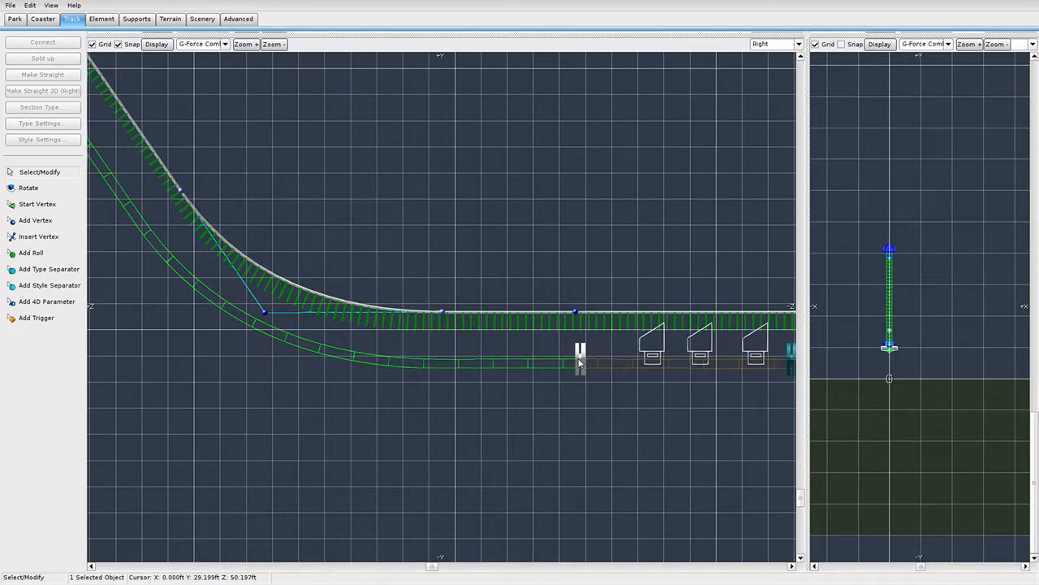
pyautogui.moveTo(580, 362); pyautogui.dragTo(587, 365)
pyautogui.moveTo(807, 35); pyautogui.dragTo(174, 511)
pyautogui.press('s')
pyautogui.moveTo(406, 341); pyautogui.dragTo(406, 365, button='right')
pyautogui.press('w')
pyautogui.press('s')
pyautogui.press('s')
pyautogui.moveTo(692, 313); pyautogui.dragTo(692, 243, button='right')
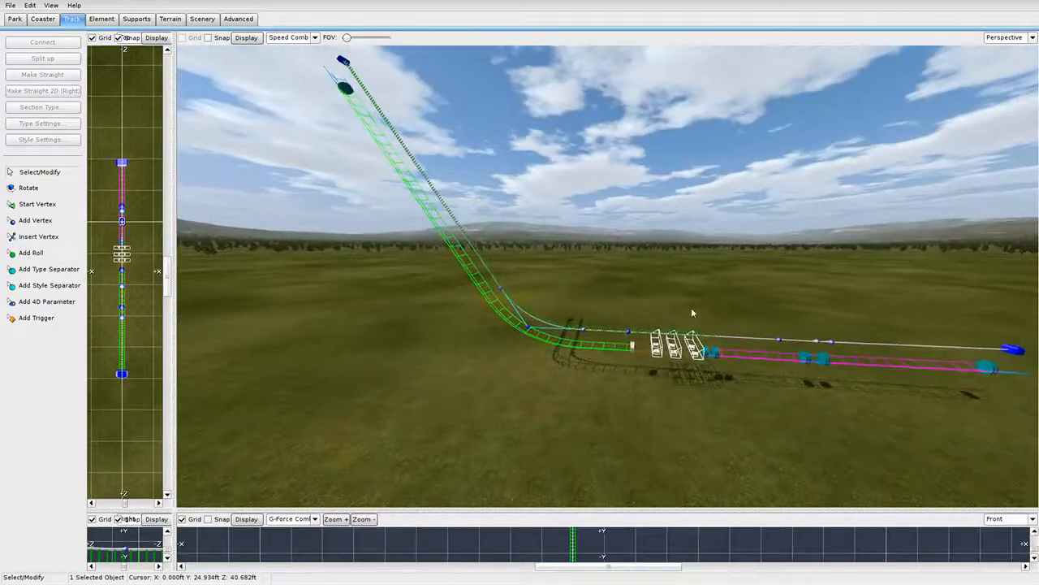
# Colour the track by G-Force comb, then switch back to Speed comb.
pyautogui.click(315, 37)
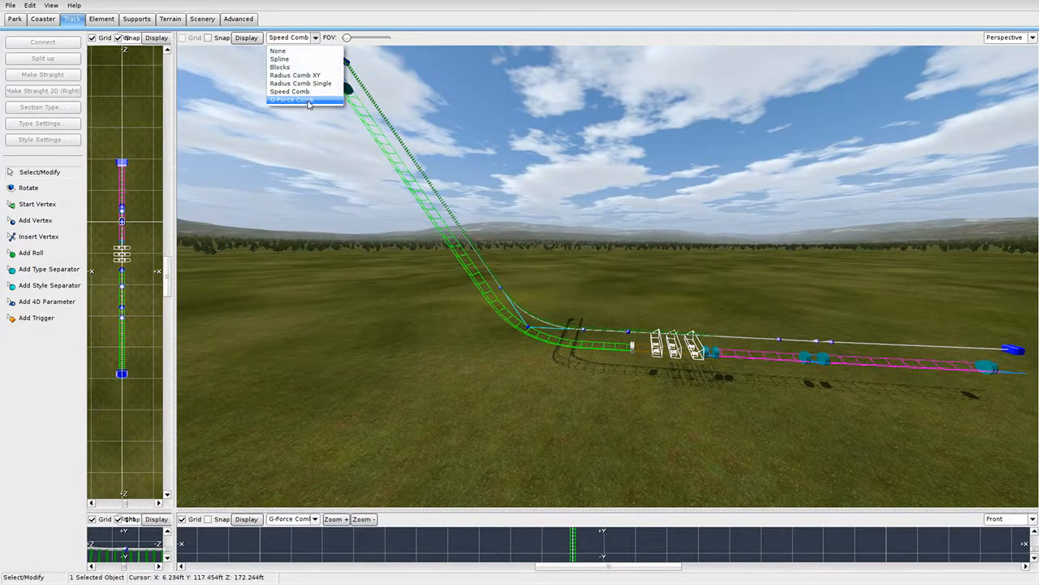
pyautogui.click(300, 91)
pyautogui.press('w')
pyautogui.moveTo(647, 384); pyautogui.dragTo(584, 385, button='right')
pyautogui.press('s')
pyautogui.click(291, 40)
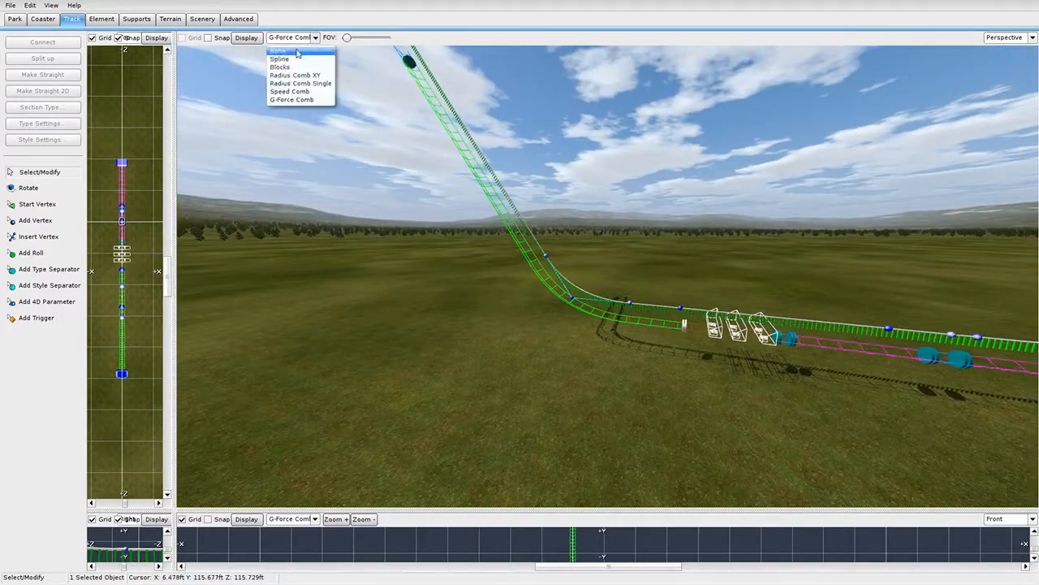
pyautogui.click(301, 92)
# Fly the 3D camera up the lift hill and back, then enlarge the side profile.
pyautogui.moveTo(531, 268); pyautogui.dragTo(745, 240, button='right')
pyautogui.press('w')
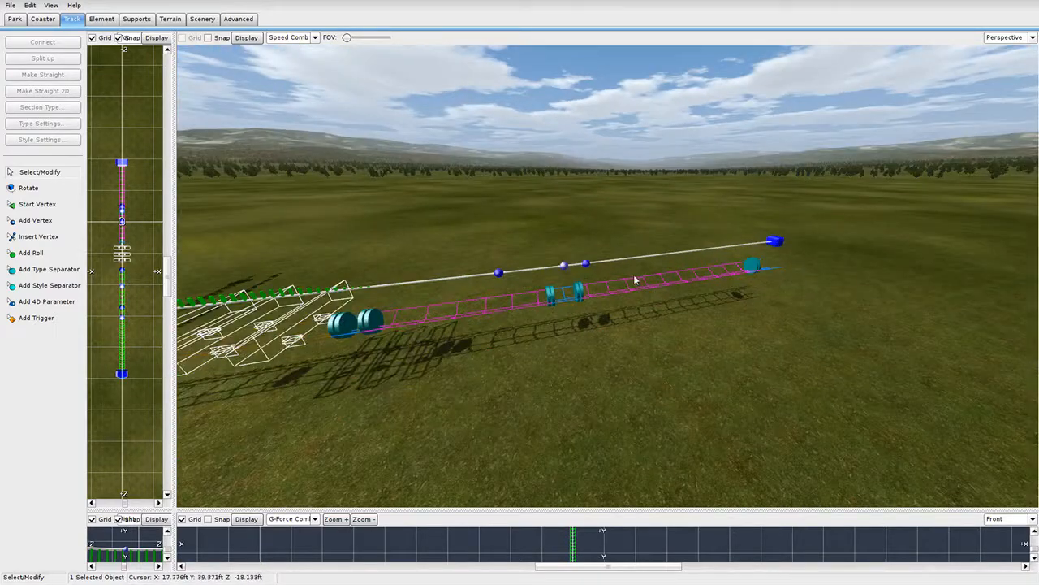
pyautogui.moveTo(616, 290); pyautogui.dragTo(662, 357, button='right')
pyautogui.press('w')
pyautogui.press('s')
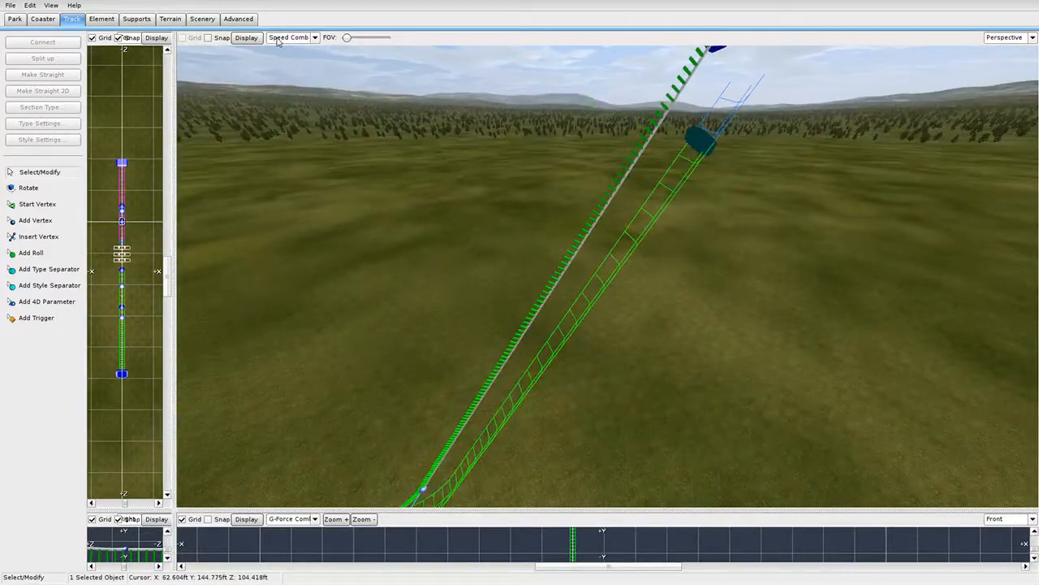
pyautogui.press('s')
pyautogui.moveTo(486, 258); pyautogui.dragTo(465, 244, button='right')
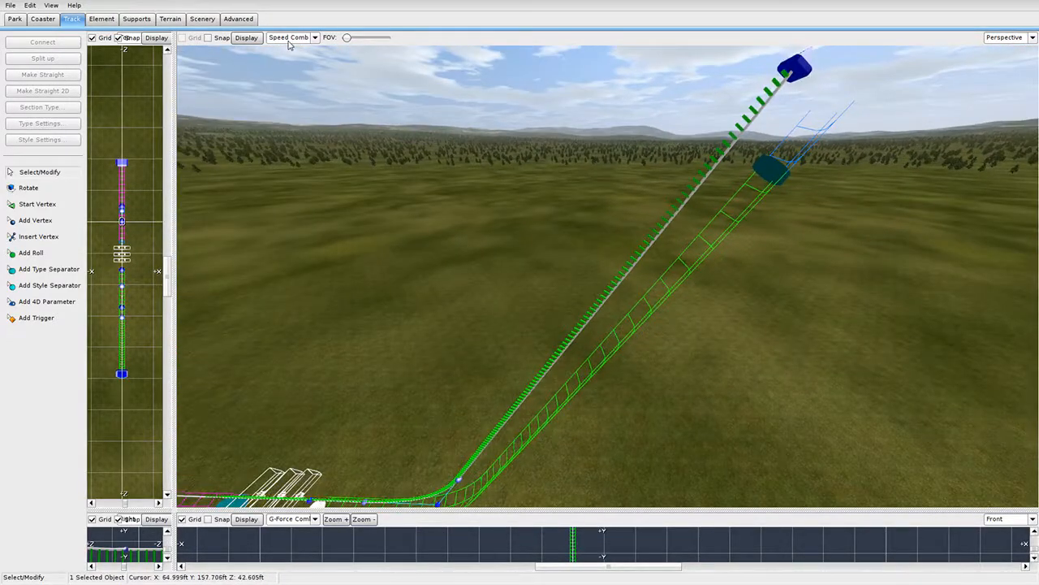
pyautogui.moveTo(269, 85); pyautogui.dragTo(192, 259, button='right')
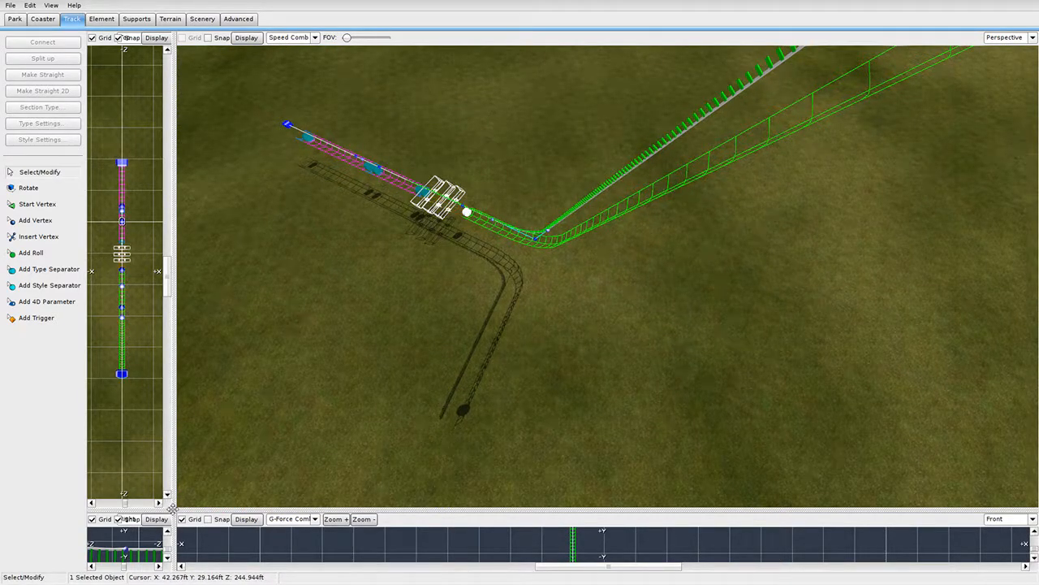
pyautogui.moveTo(172, 508); pyautogui.dragTo(889, 49)
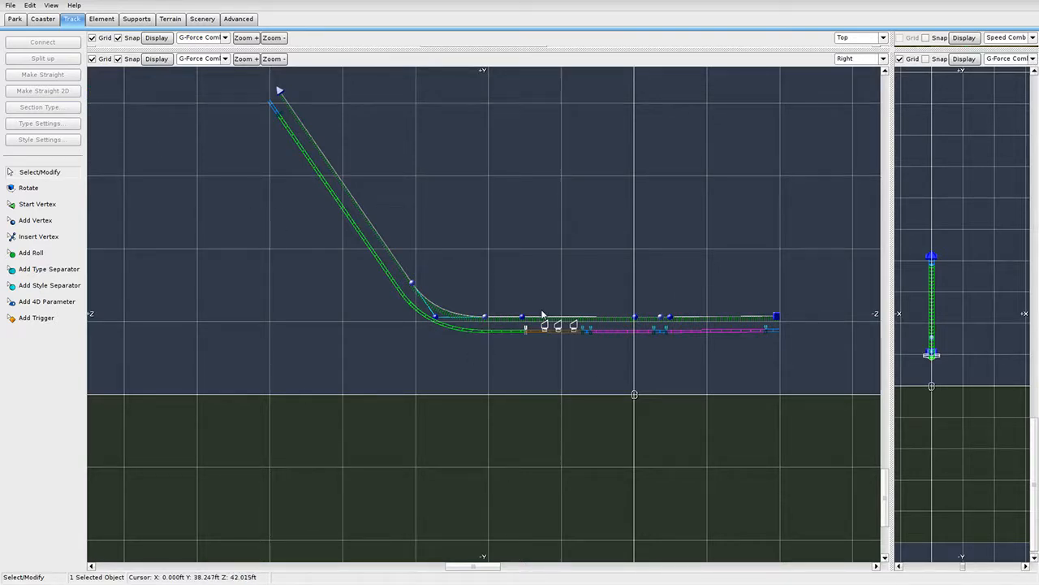
# Enlarge the overhead view and colour its track by speed.
pyautogui.moveTo(892, 49); pyautogui.dragTo(421, 475)
pyautogui.moveTo(569, 481); pyautogui.dragTo(697, 495)
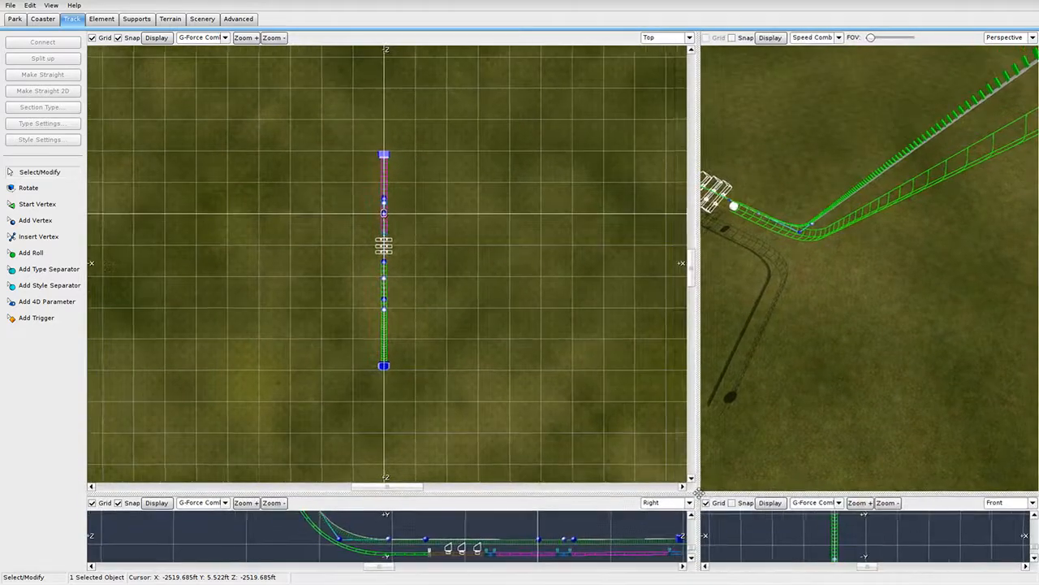
pyautogui.click(203, 37)
pyautogui.click(461, 199)
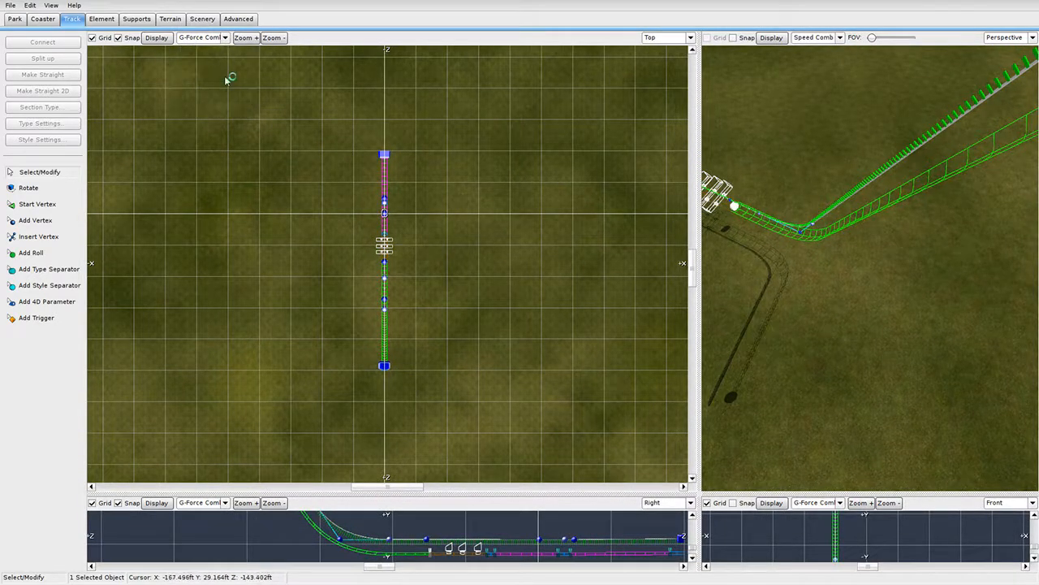
pyautogui.scroll(5, 421, 279)
pyautogui.moveTo(425, 281); pyautogui.dragTo(407, 125, button='right')
pyautogui.click(204, 37)
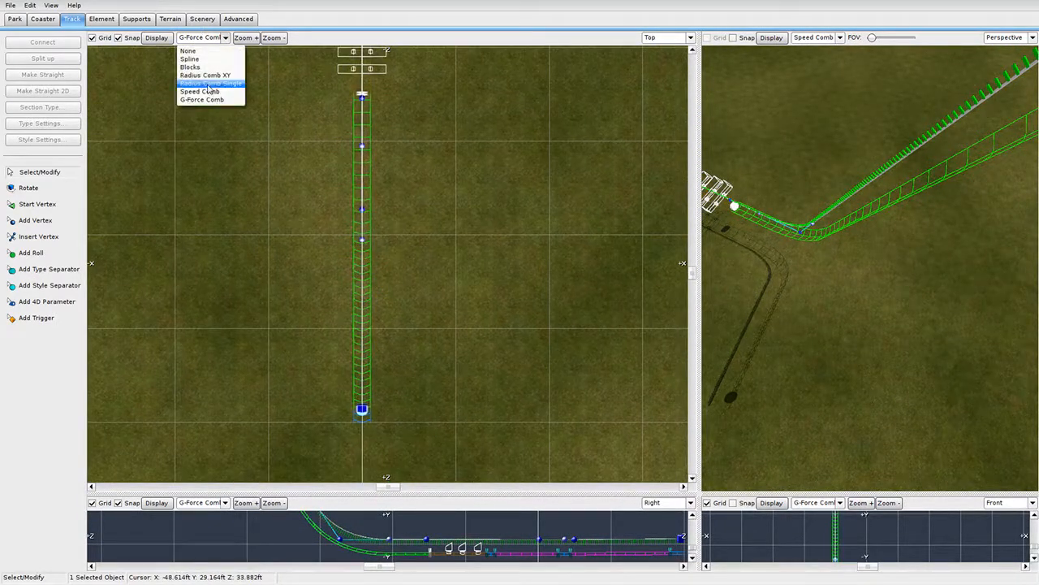
pyautogui.click(208, 94)
pyautogui.scroll(5, 338, 369)
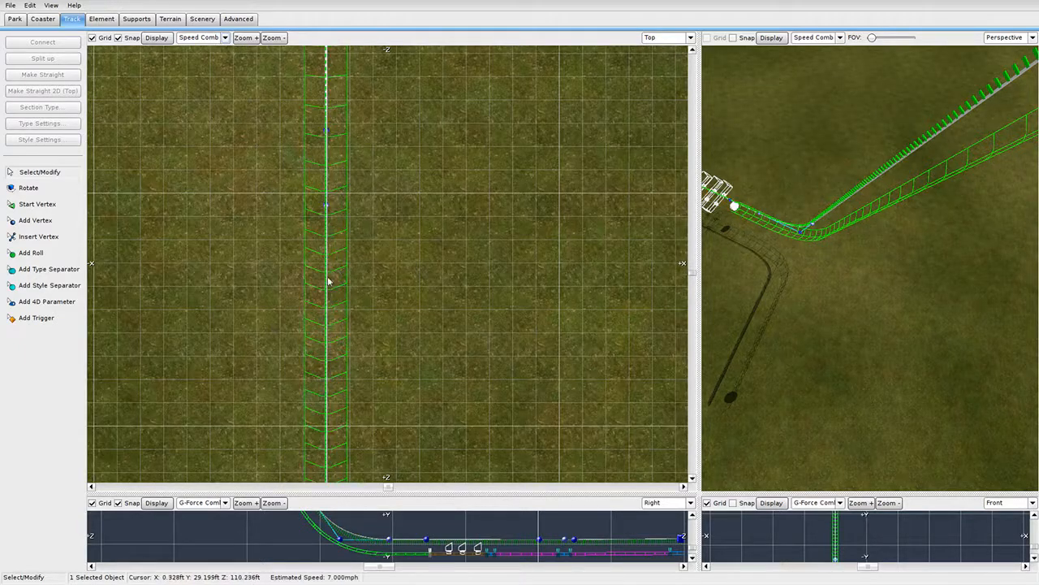
pyautogui.scroll(-6, 327, 280)
# Show the G-Force comb along the track in the plan view.
pyautogui.click(204, 37)
pyautogui.click(207, 99)
pyautogui.scroll(5, 305, 263)
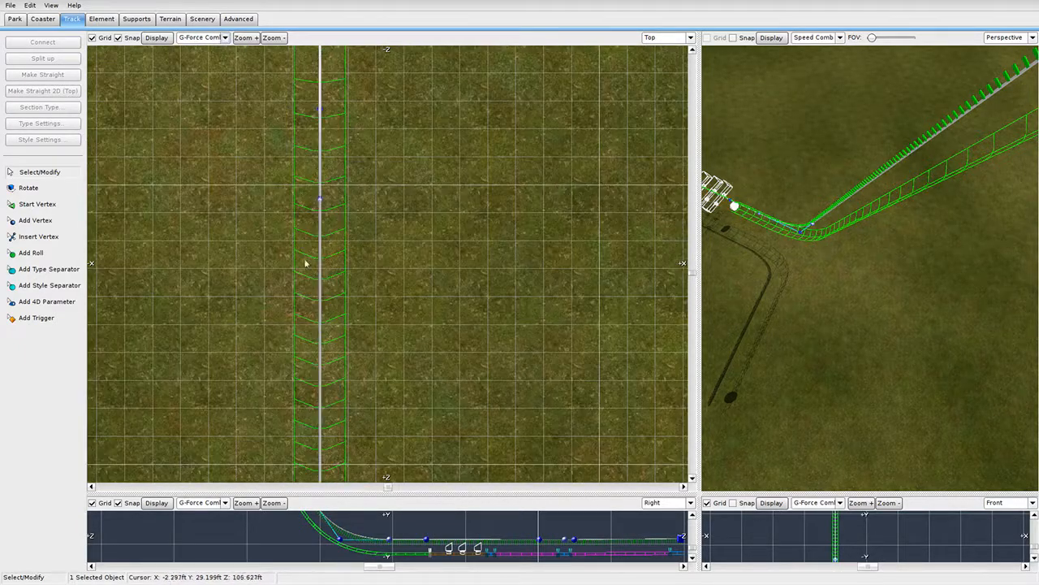
pyautogui.scroll(-5, 361, 339)
pyautogui.moveTo(597, 379); pyautogui.dragTo(569, 230, button='right')
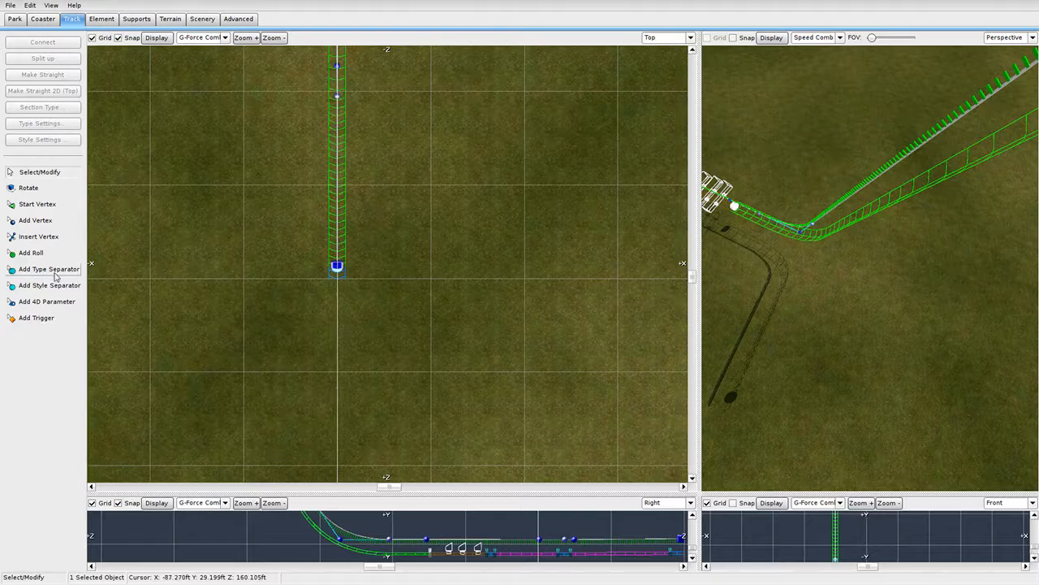
# Try a curved vertex beyond the track end, then undo it and stop adding vertices.
pyautogui.click(55, 220)
pyautogui.click(448, 288)
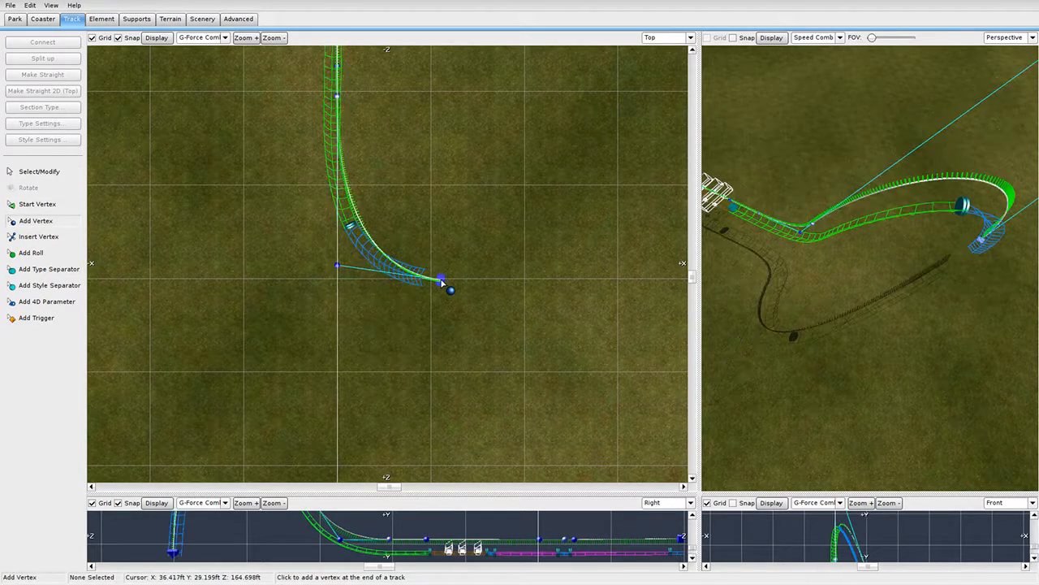
pyautogui.scroll(3, 414, 292)
pyautogui.moveTo(423, 155); pyautogui.dragTo(447, 217, button='right')
pyautogui.moveTo(341, 169); pyautogui.dragTo(359, 217, button='right')
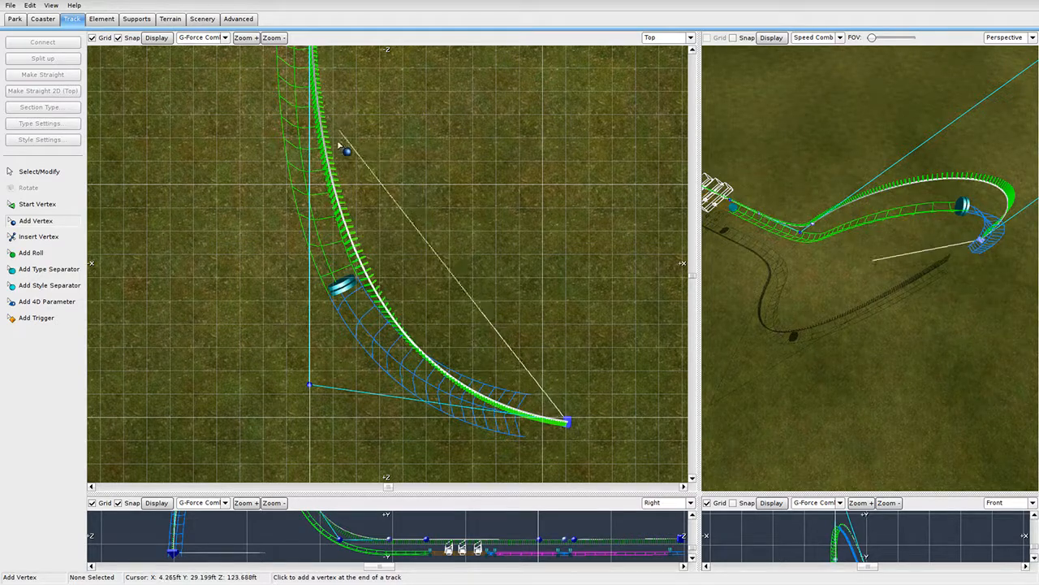
pyautogui.scroll(-2, 406, 108)
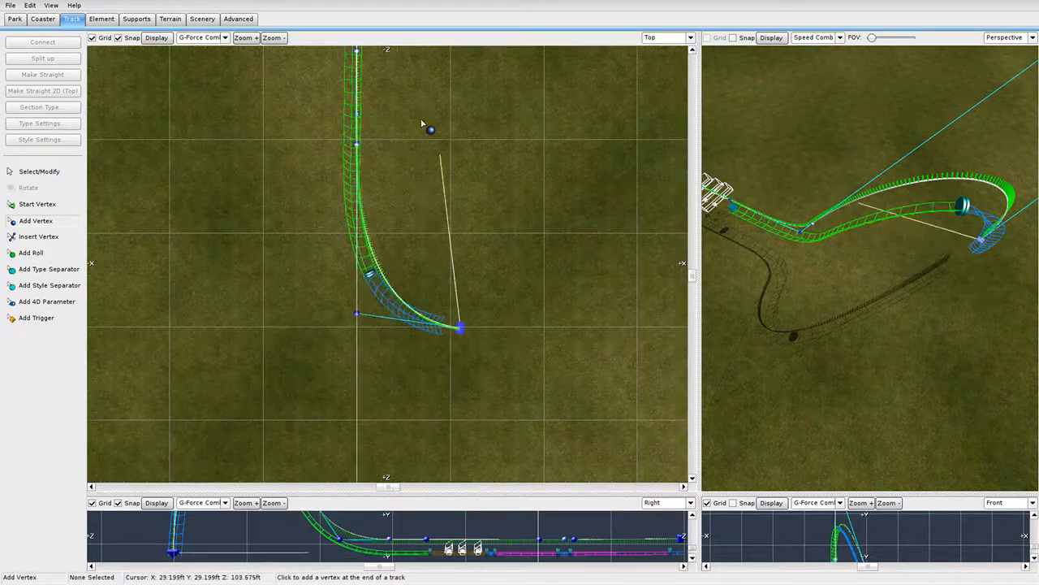
pyautogui.scroll(-3, 422, 146)
pyautogui.scroll(5, 386, 296)
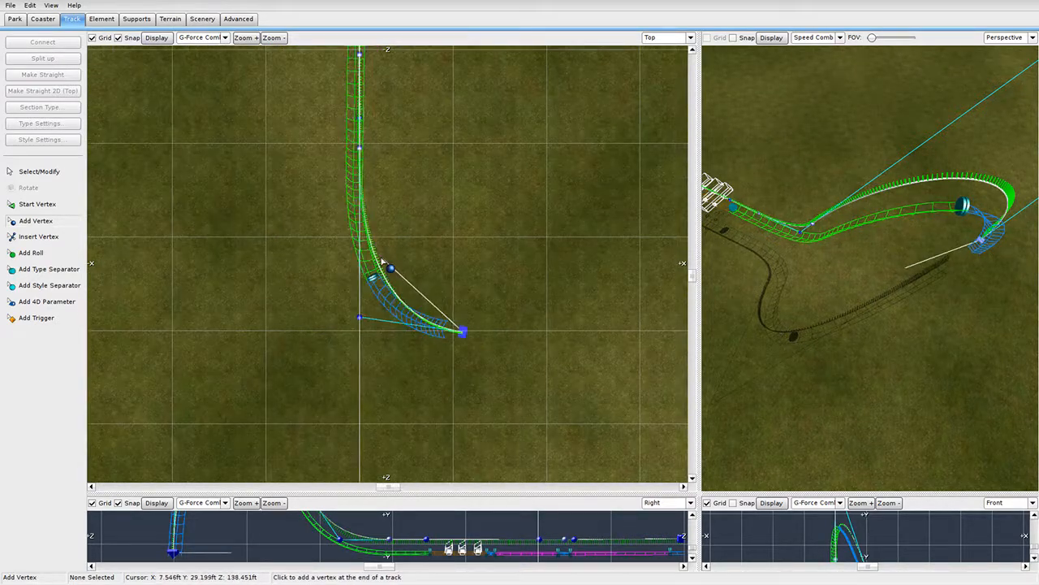
pyautogui.hotkey('ctrl', 'z')
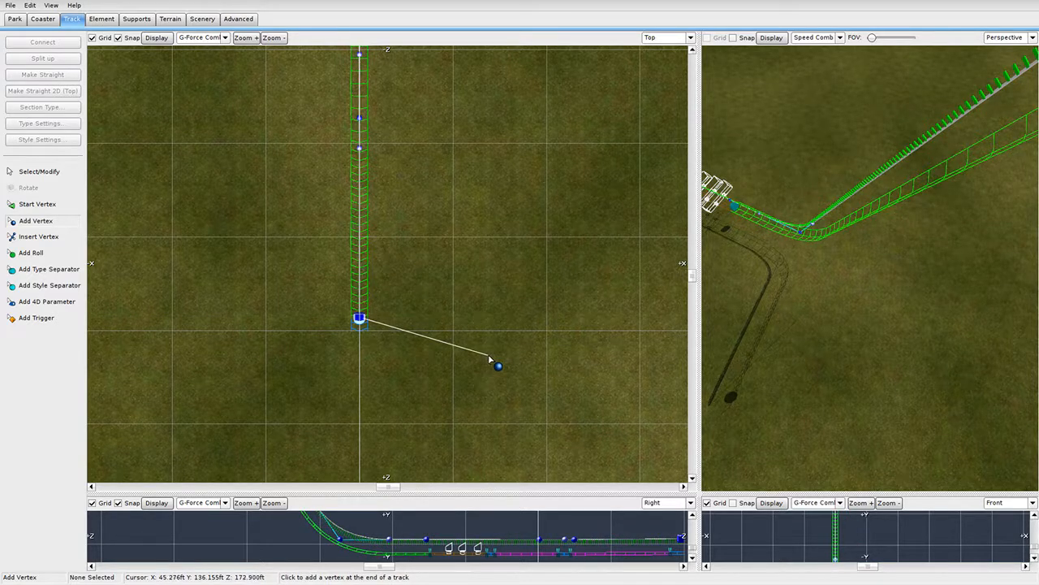
pyautogui.press('Escape')
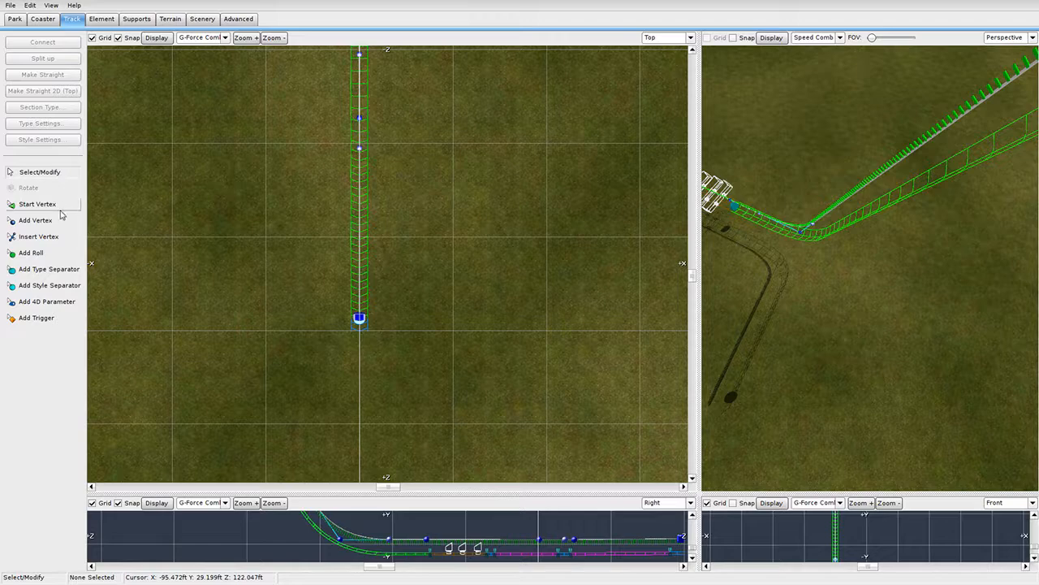
# Widen the 3D view, turn the camera along the track, then enlarge the side view.
pyautogui.moveTo(697, 380); pyautogui.dragTo(277, 396)
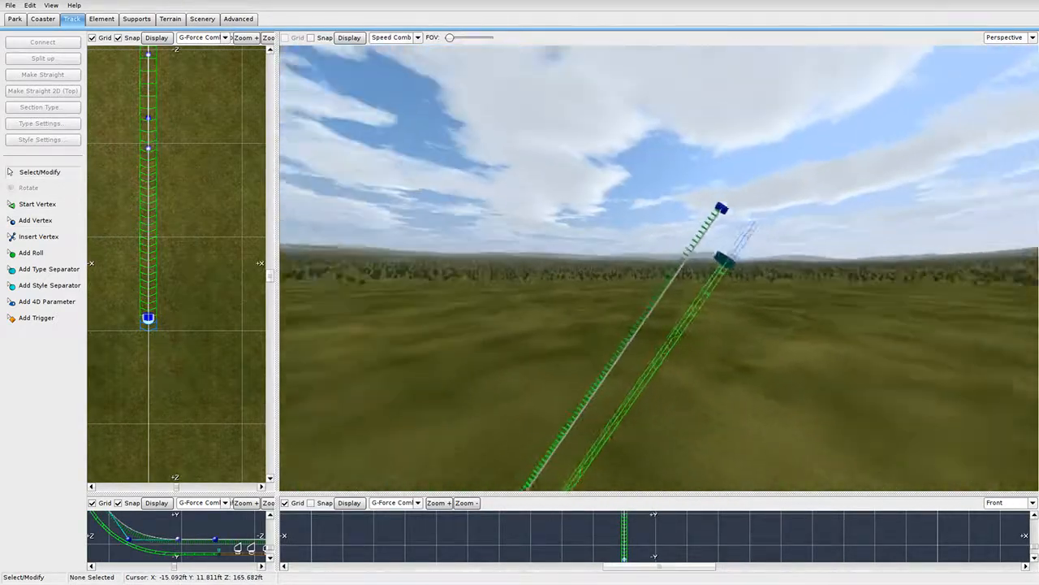
pyautogui.moveTo(658, 268); pyautogui.dragTo(685, 239, button='right')
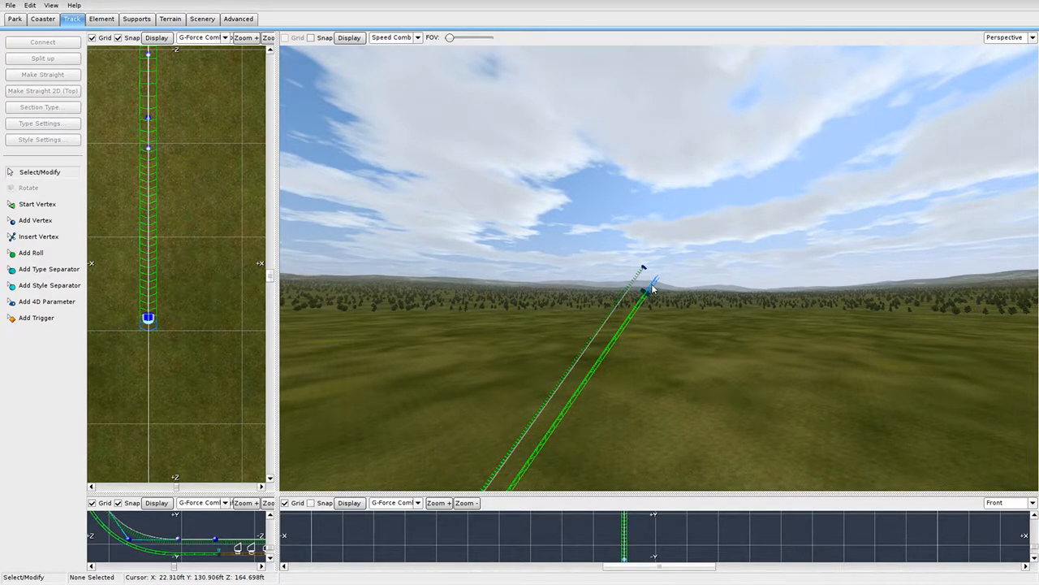
pyautogui.moveTo(651, 285); pyautogui.dragTo(591, 276, button='right')
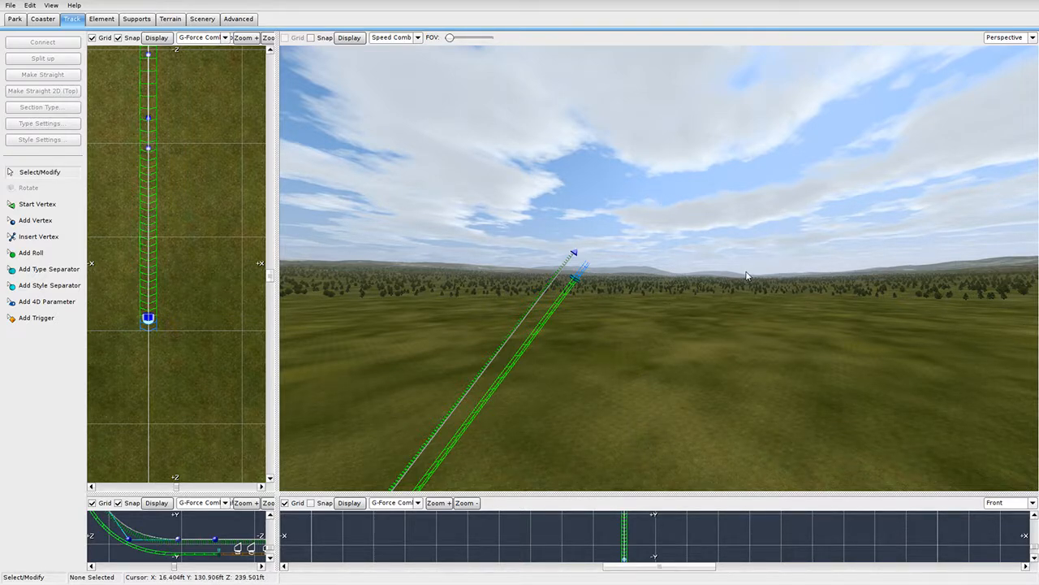
pyautogui.moveTo(279, 492); pyautogui.dragTo(846, 32)
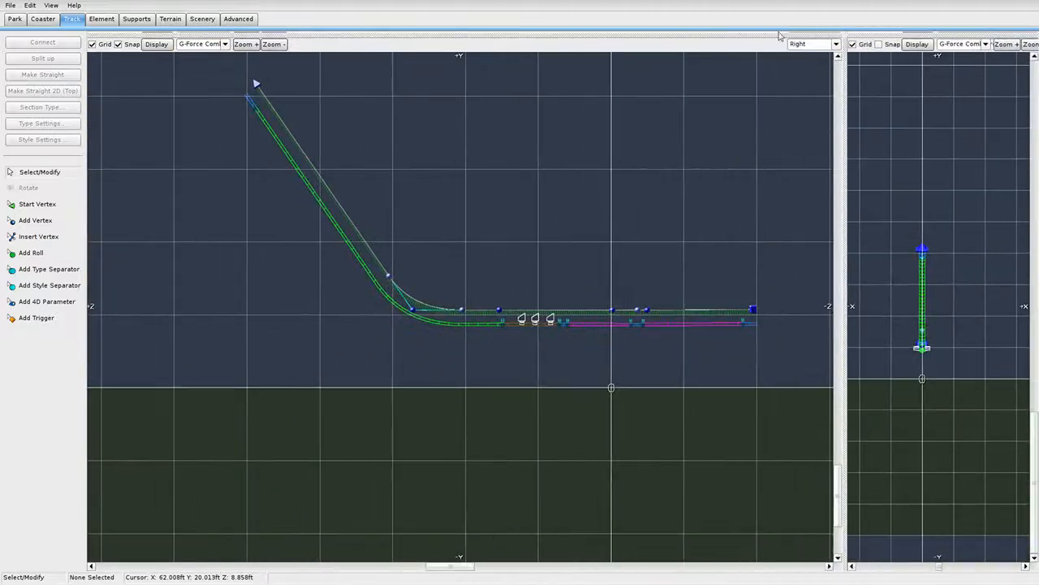
# Frame the lift hill's top in the side view and undo a misplaced first vertex.
pyautogui.moveTo(571, 279); pyautogui.dragTo(710, 436, button='right')
pyautogui.scroll(3, 710, 436)
pyautogui.moveTo(419, 325); pyautogui.dragTo(627, 435, button='right')
pyautogui.click(41, 220)
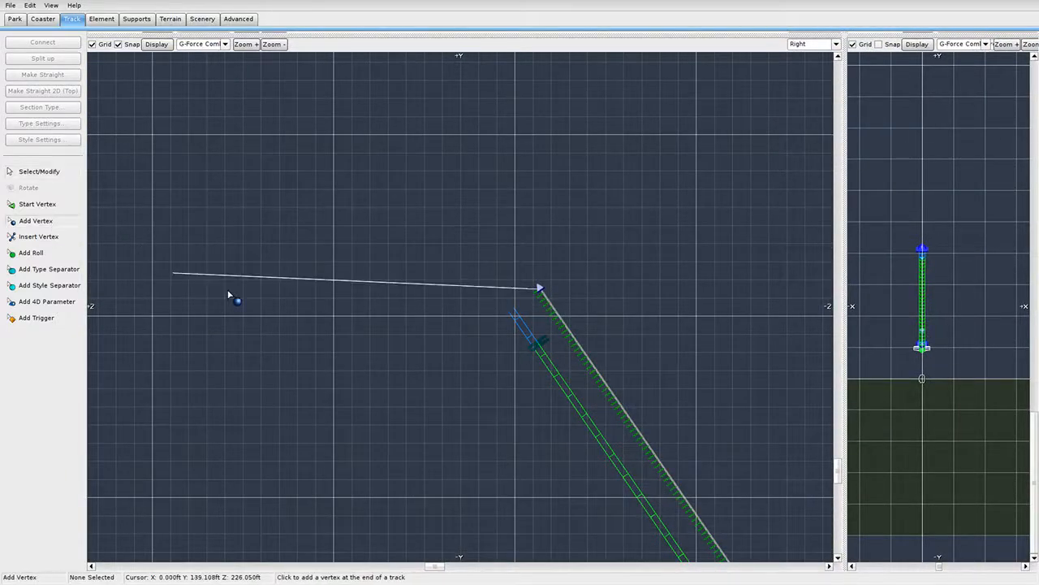
pyautogui.scroll(3, 545, 239)
pyautogui.click(536, 168)
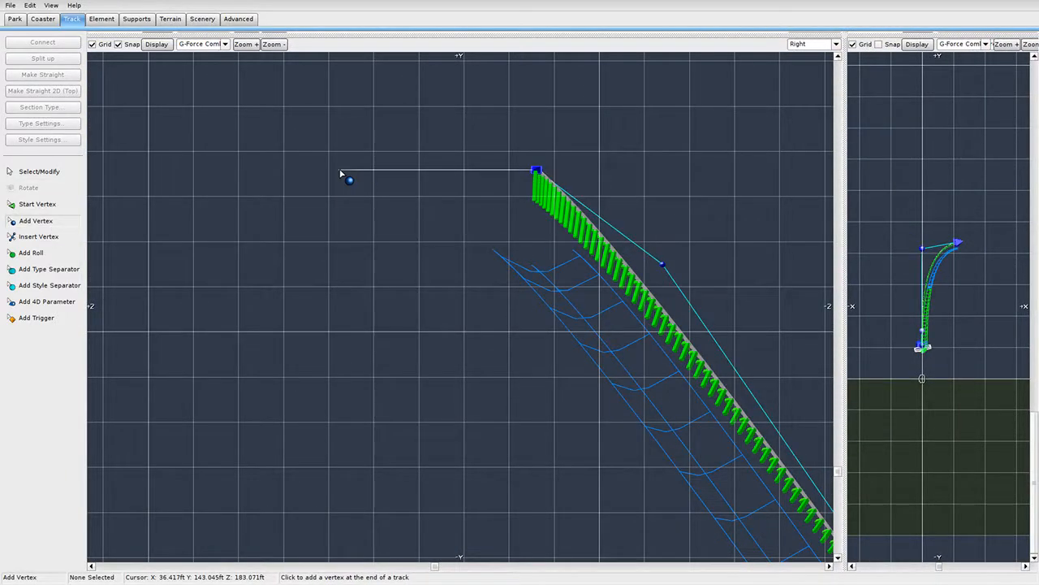
pyautogui.hotkey('ctrl', 'z')
# From the lift's end vertex, add three vertices cresting over into a flat straight.
pyautogui.click(39, 171)
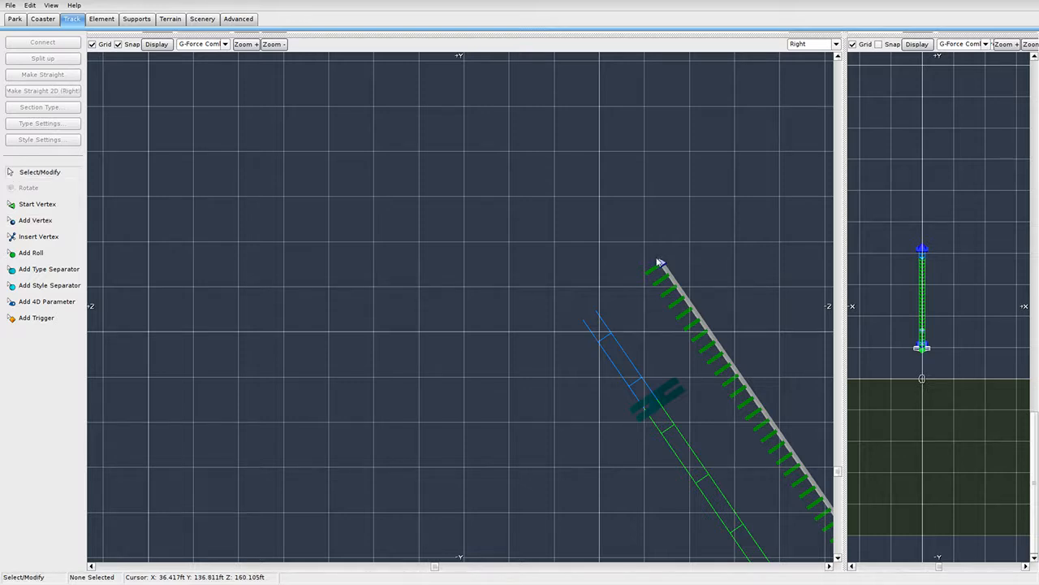
pyautogui.click(660, 264)
pyautogui.click(36, 220)
pyautogui.scroll(-2, 584, 241)
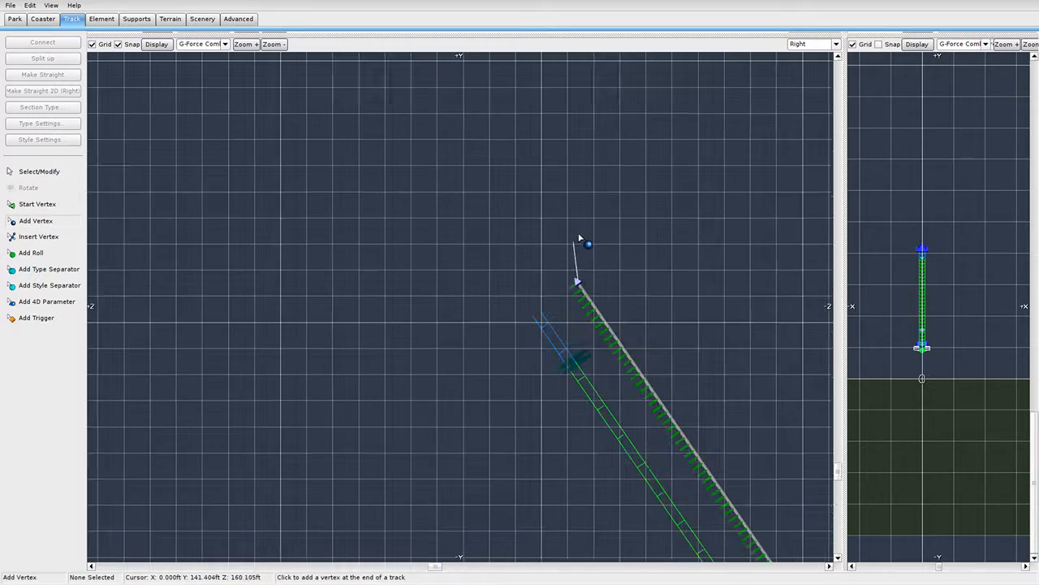
pyautogui.scroll(2, 459, 235)
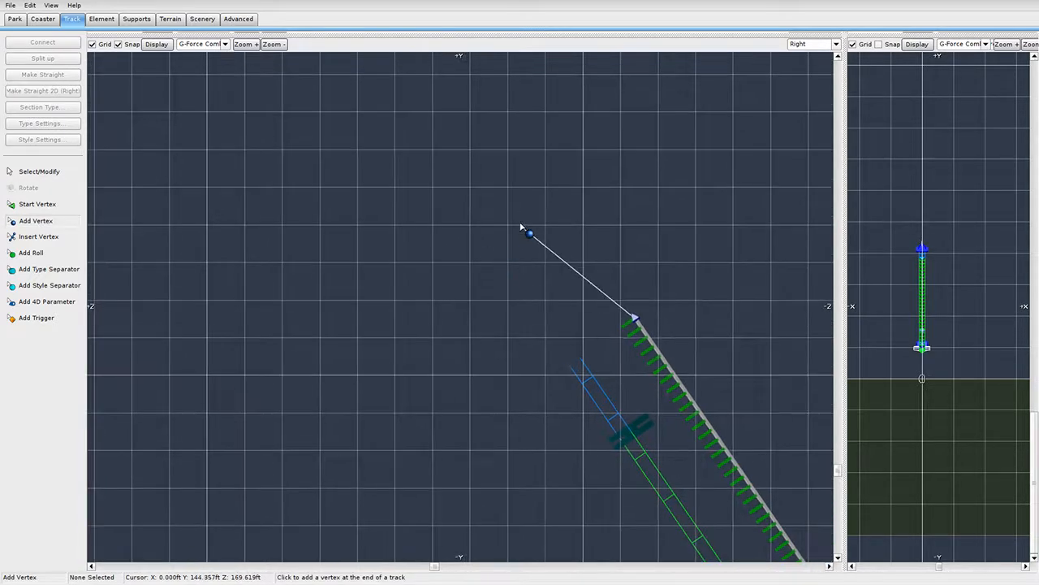
pyautogui.click(469, 229)
pyautogui.click(335, 226)
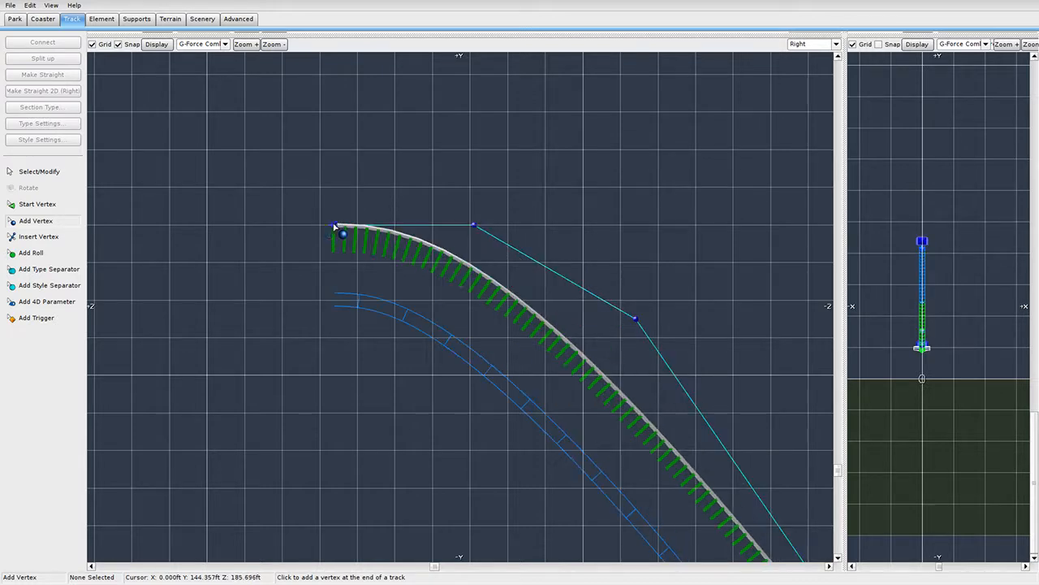
pyautogui.click(187, 225)
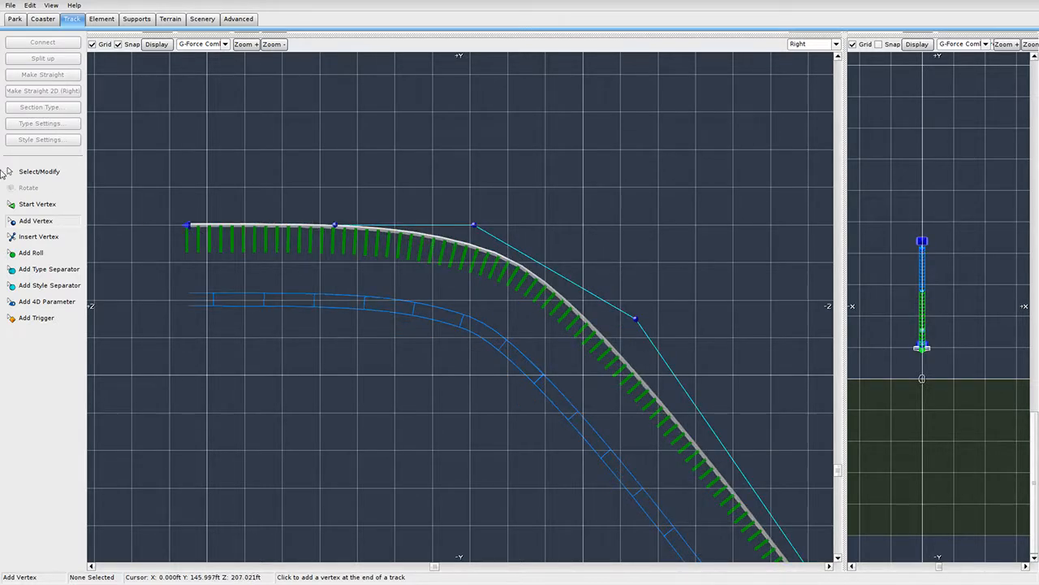
pyautogui.click(24, 172)
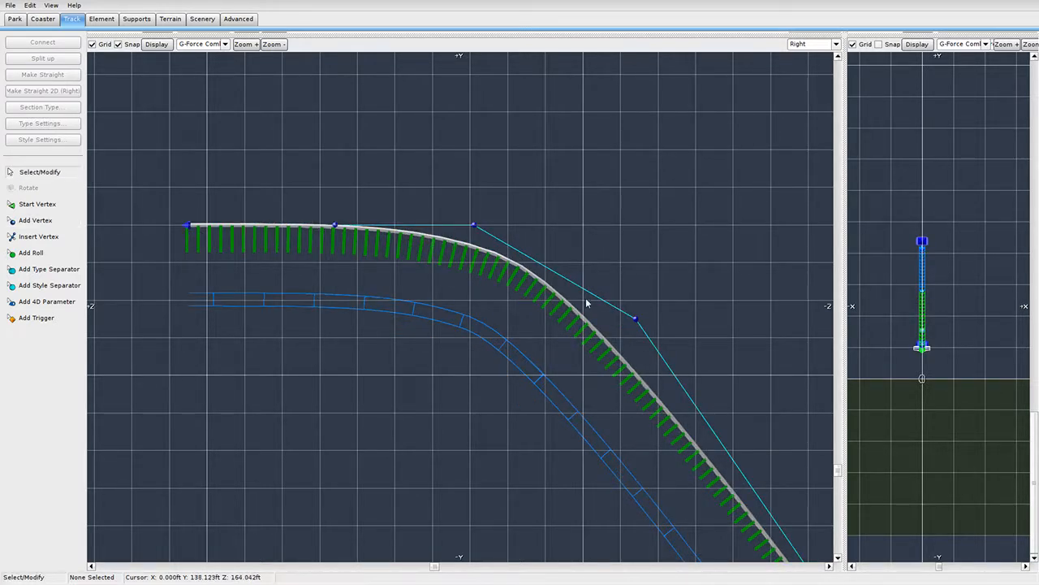
# Tick Strict on the crest vertex so the track passes exactly through it.
pyautogui.doubleClick(636, 319)
pyautogui.click(375, 177)
pyautogui.click(433, 161)
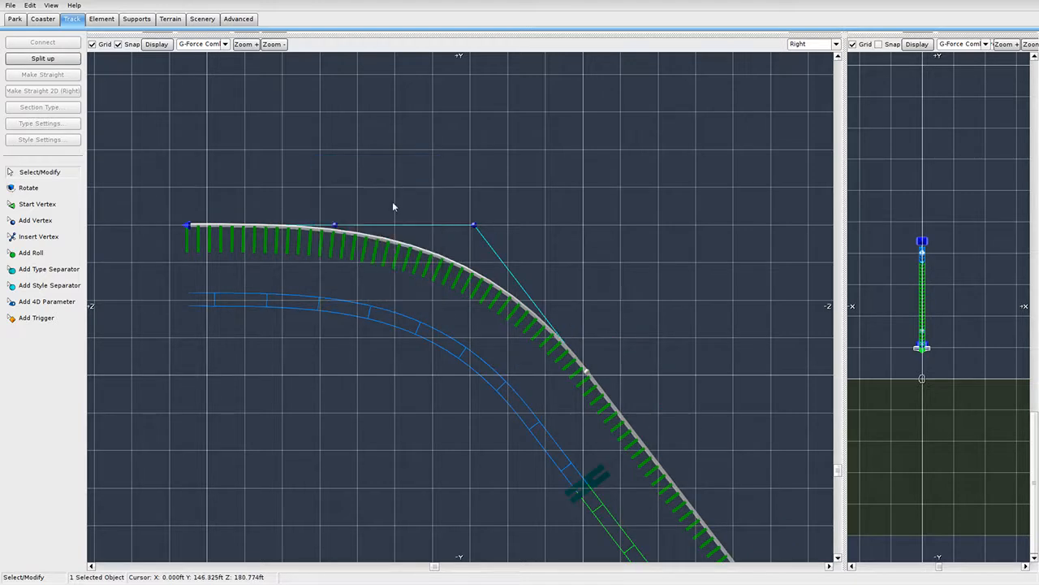
# Make the track pass exactly through the top vertex of the lift hill.
pyautogui.doubleClick(336, 228)
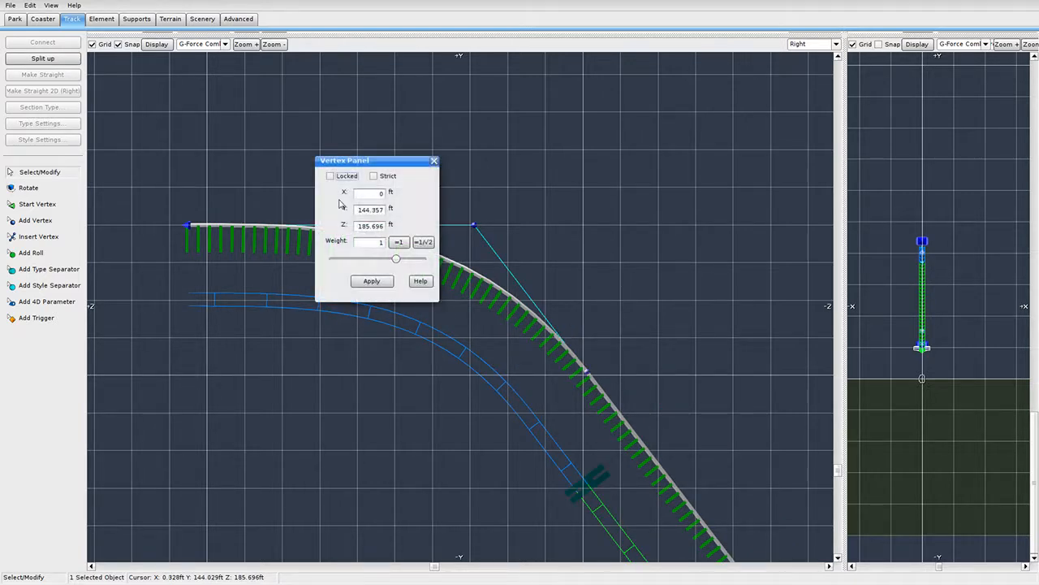
pyautogui.click(373, 176)
pyautogui.click(434, 160)
pyautogui.scroll(-5, 488, 300)
pyautogui.moveTo(536, 406); pyautogui.dragTo(364, 154, button='right')
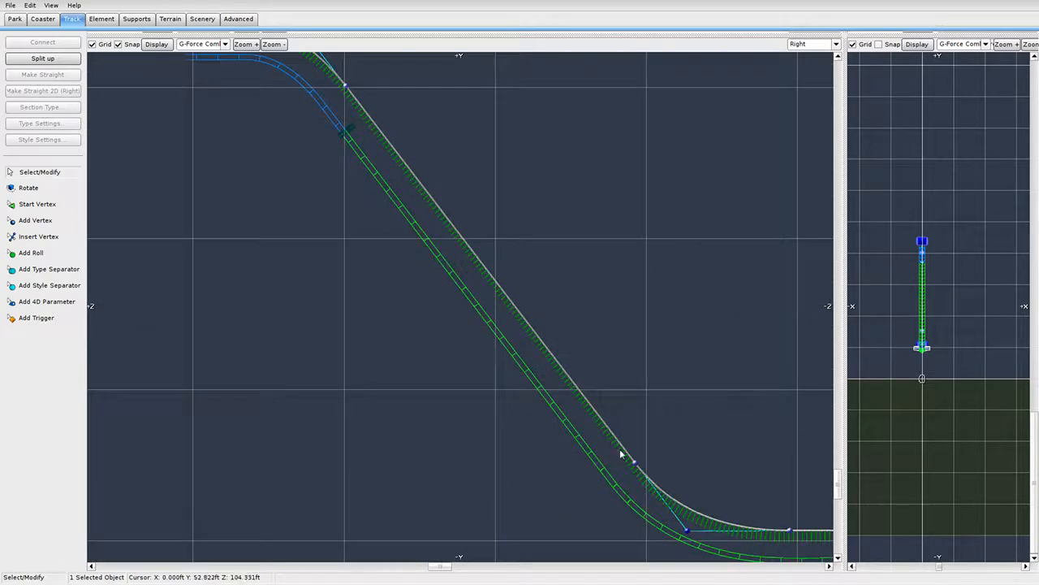
pyautogui.moveTo(622, 455); pyautogui.dragTo(564, 397, button='right')
pyautogui.moveTo(371, 357); pyautogui.dragTo(665, 549, button='right')
pyautogui.scroll(3, 549, 268)
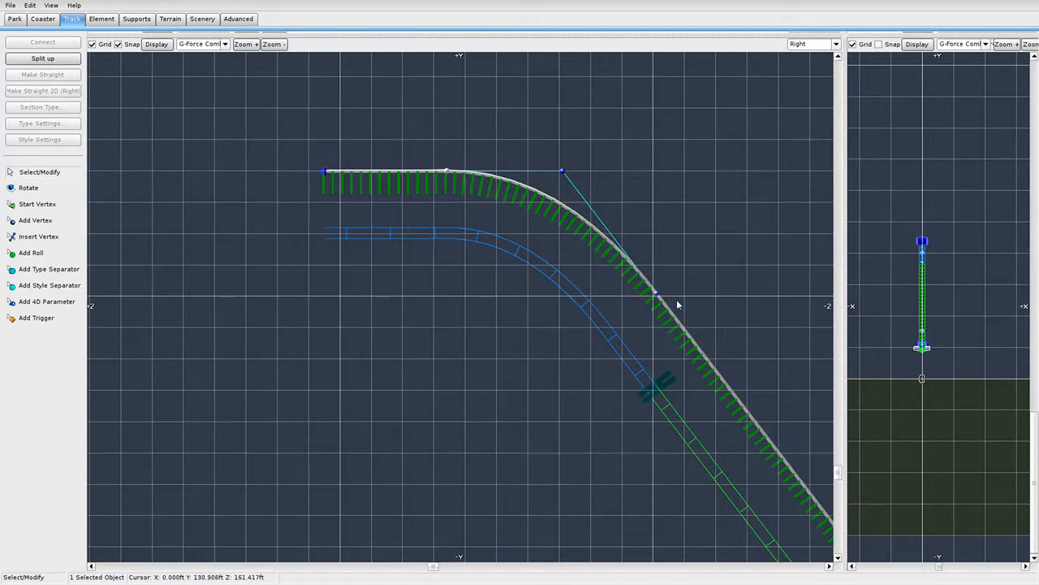
# Smooth the crest points and lengthen the flat straight at the lift top.
pyautogui.moveTo(656, 294)
pyautogui.mouseDown()
pyautogui.moveTo(643, 279)
pyautogui.moveTo(653, 289)
pyautogui.mouseUp()
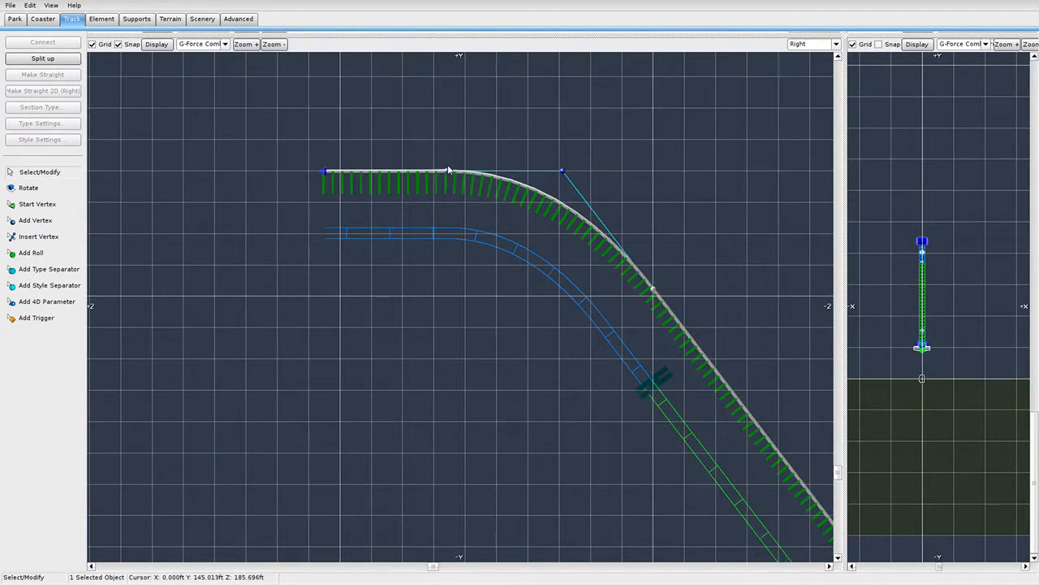
pyautogui.moveTo(449, 171); pyautogui.dragTo(387, 173)
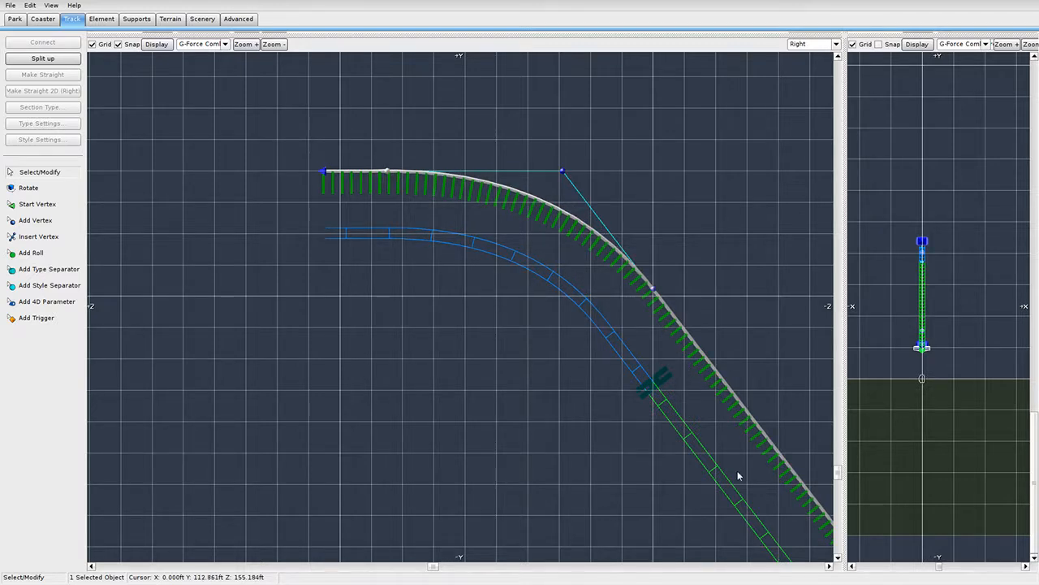
pyautogui.moveTo(335, 180); pyautogui.dragTo(375, 239, button='right')
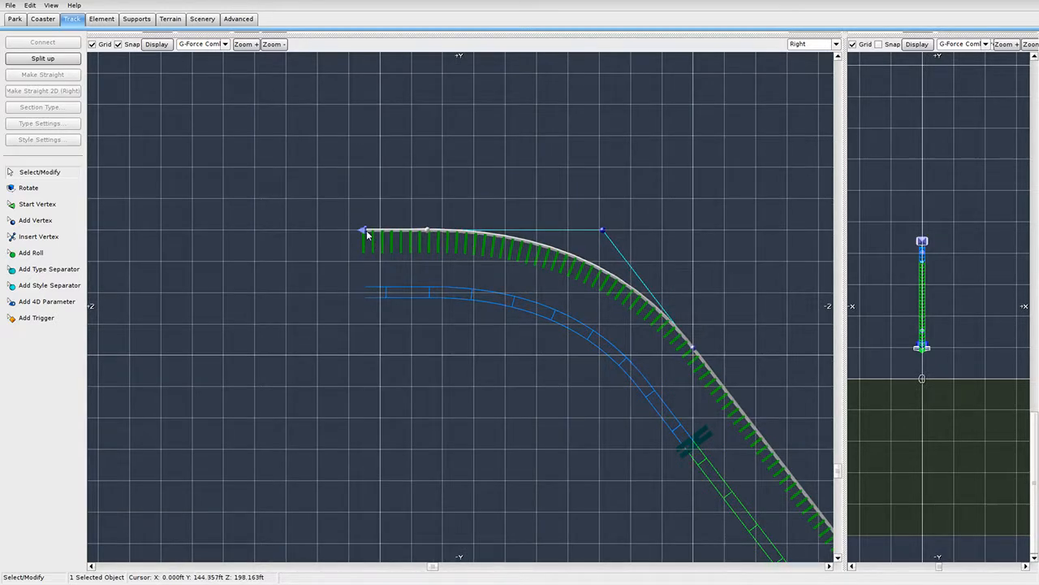
pyautogui.moveTo(367, 232); pyautogui.dragTo(310, 234)
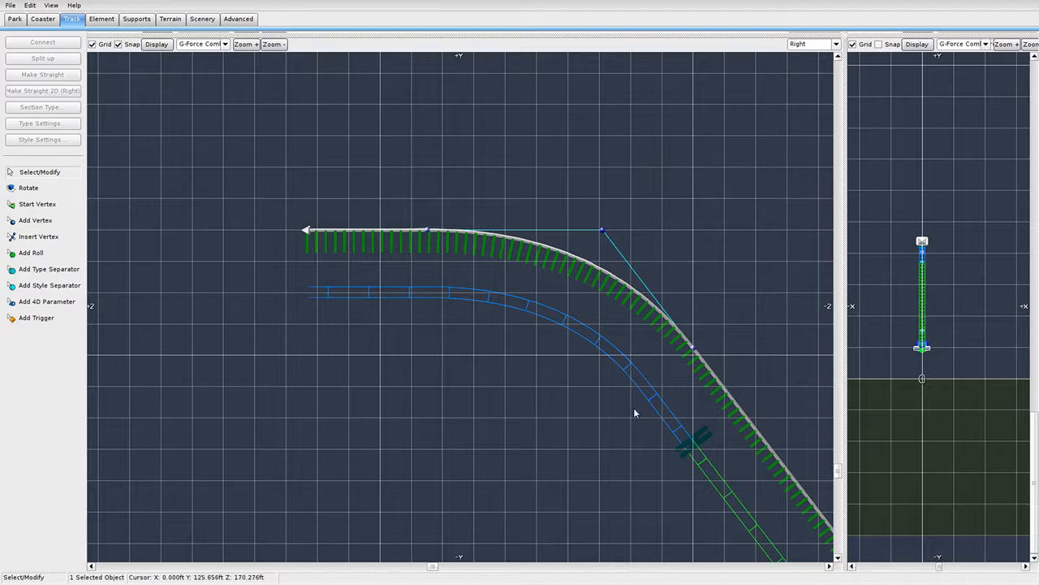
# Move the preview train back toward the crest and enlarge the 3D perspective view.
pyautogui.moveTo(678, 430); pyautogui.dragTo(381, 313)
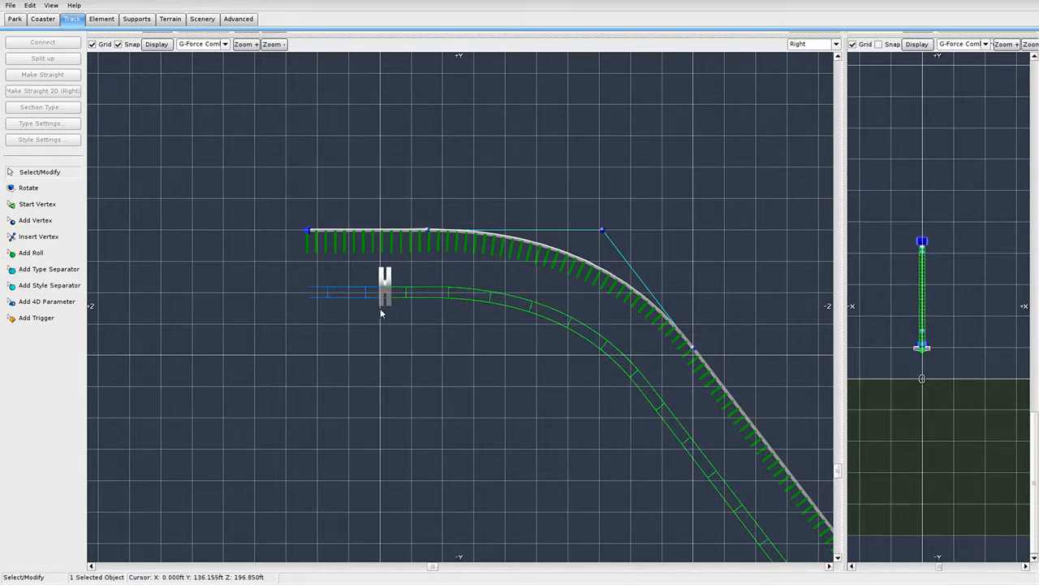
pyautogui.scroll(-2, 593, 326)
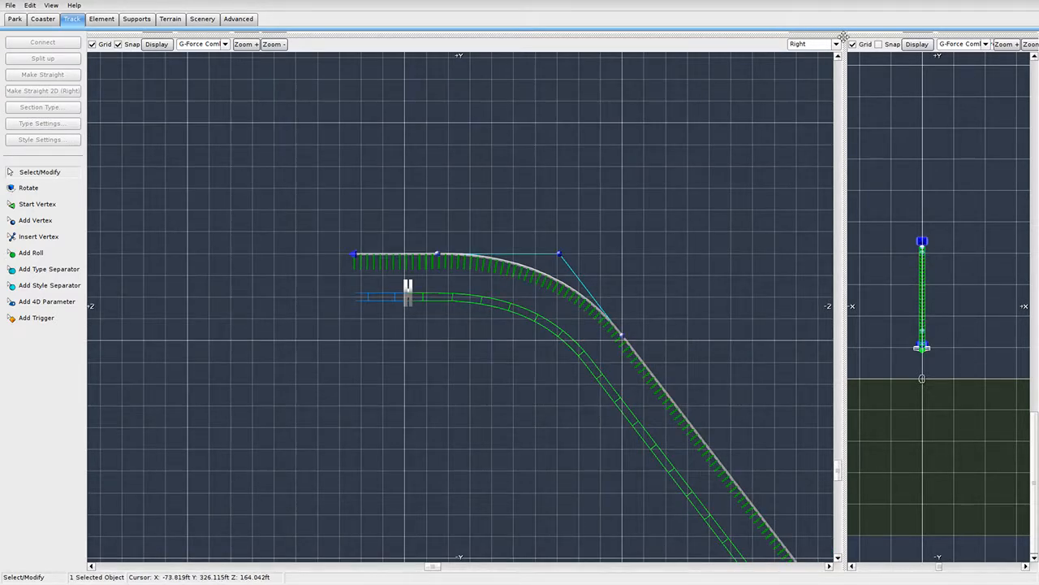
pyautogui.moveTo(844, 36); pyautogui.dragTo(114, 462)
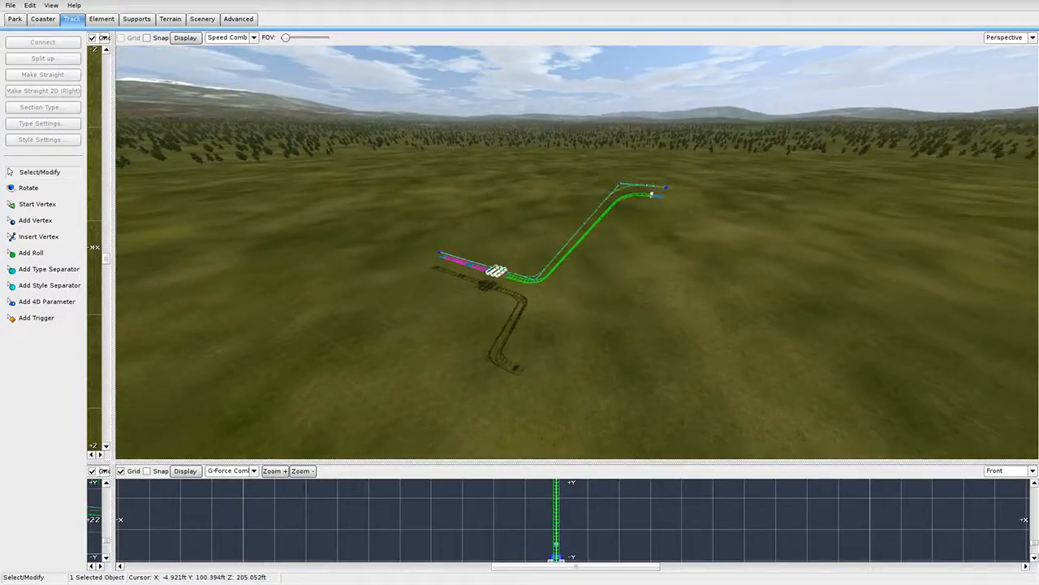
# Pull the lower lift-base curve vertex down and shift it to the right.
pyautogui.press('w')
pyautogui.moveTo(577, 252); pyautogui.dragTo(597, 187, button='right')
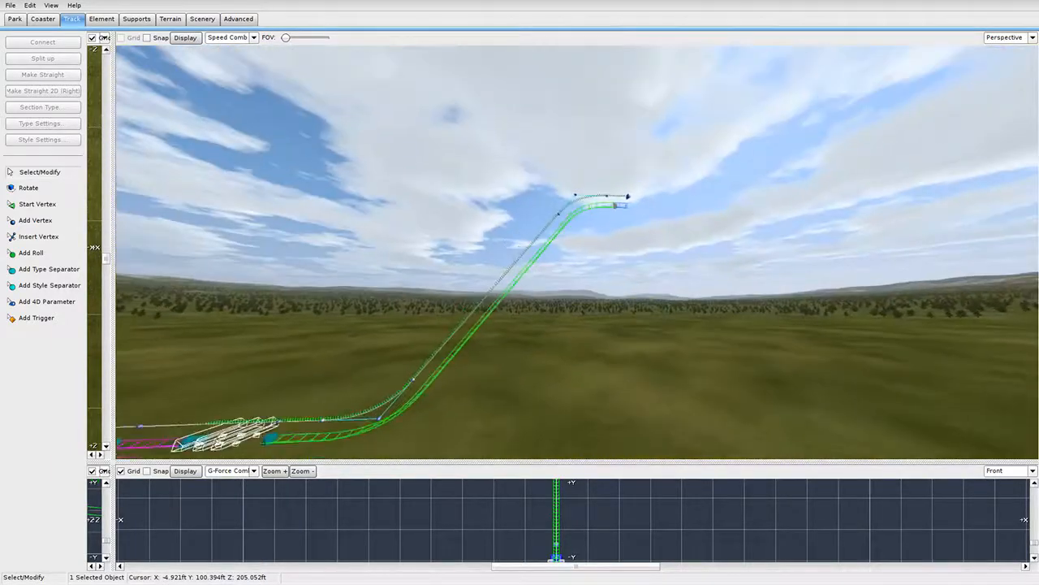
pyautogui.press('s')
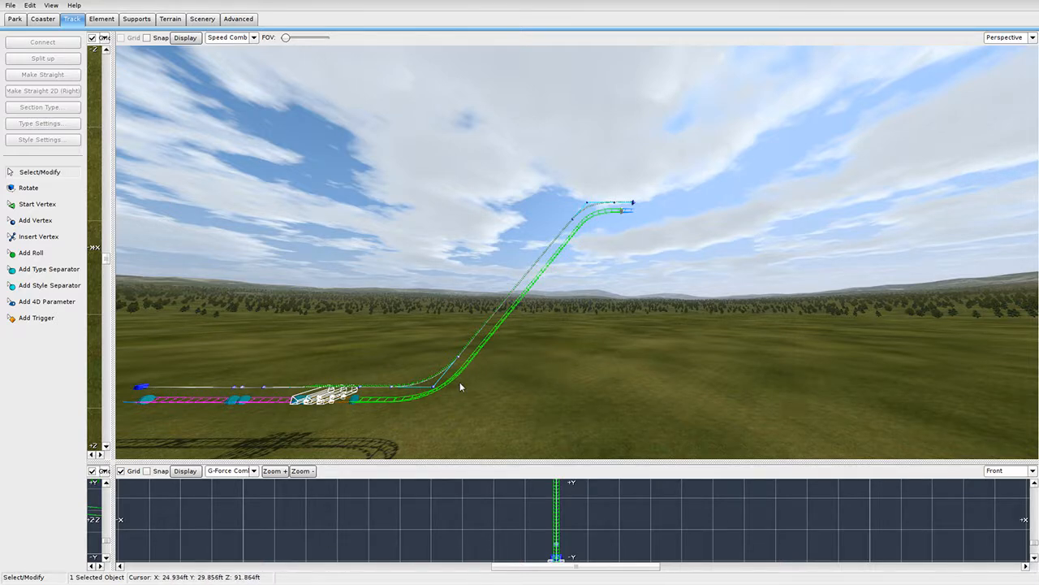
pyautogui.moveTo(460, 386); pyautogui.dragTo(552, 231, button='right')
pyautogui.press('w')
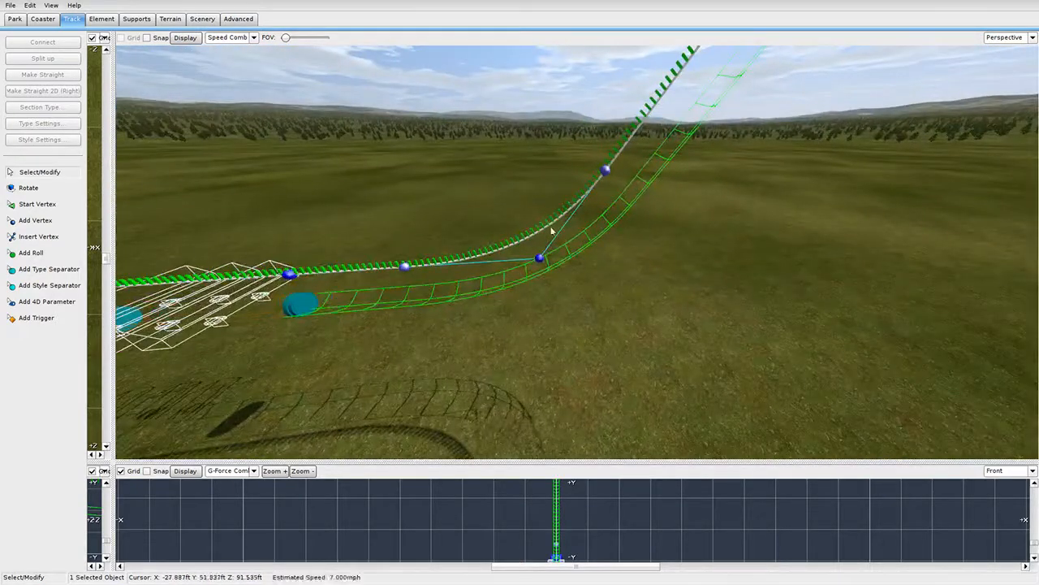
pyautogui.moveTo(605, 174); pyautogui.dragTo(585, 198)
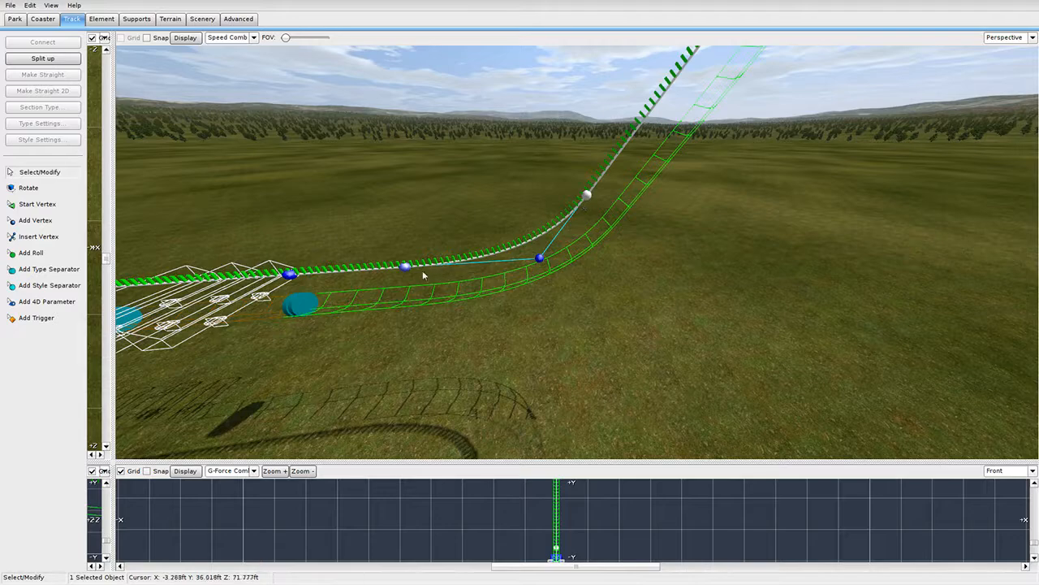
pyautogui.moveTo(410, 268); pyautogui.dragTo(437, 275)
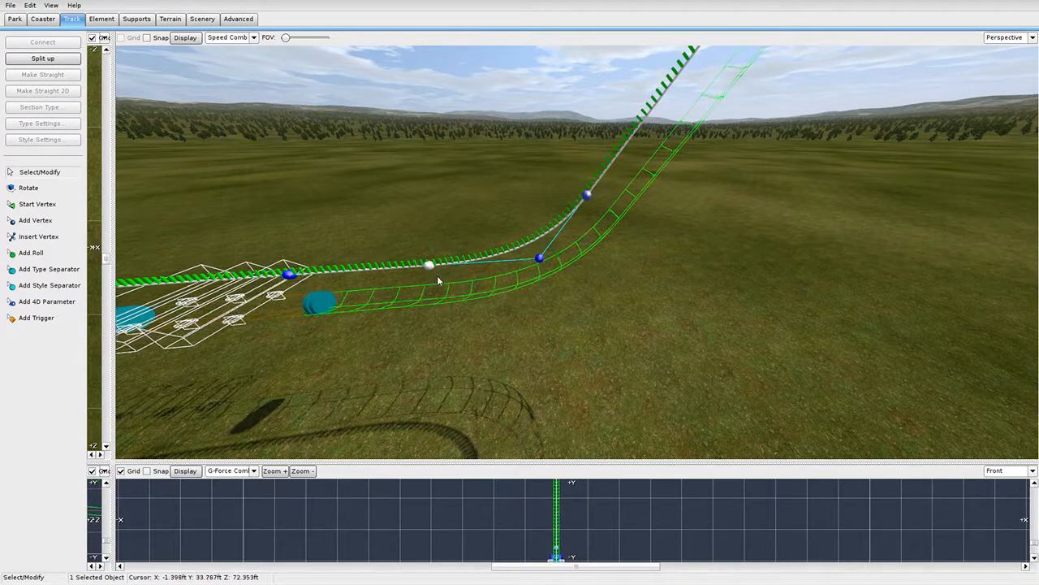
# Raise the upper lift-base vertex and nudge the lower one left to smooth the bend.
pyautogui.press('w')
pyautogui.moveTo(501, 303); pyautogui.dragTo(605, 346, button='right')
pyautogui.press('s')
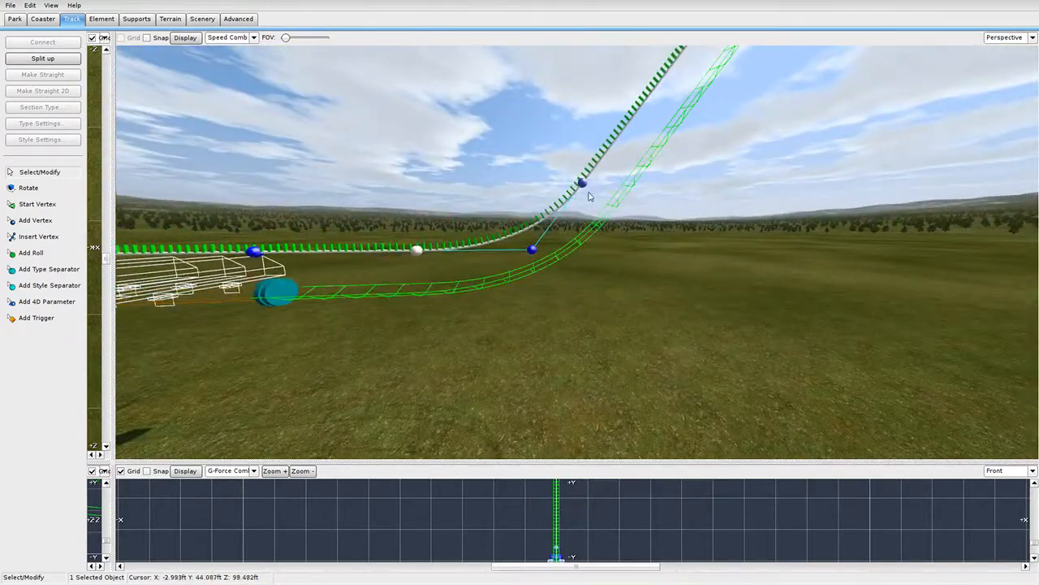
pyautogui.moveTo(584, 185); pyautogui.dragTo(590, 176)
pyautogui.moveTo(421, 248); pyautogui.dragTo(417, 248)
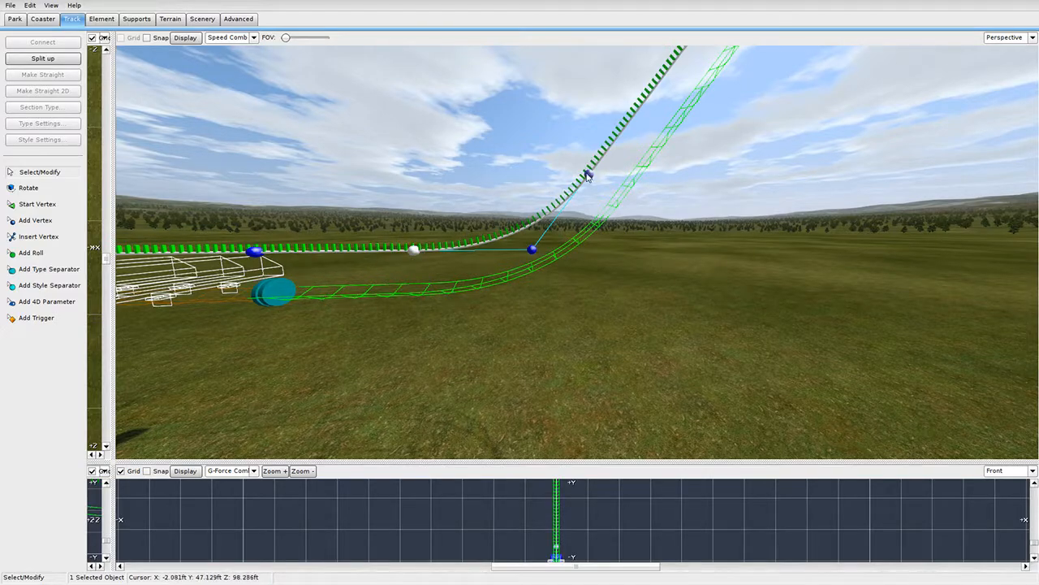
pyautogui.moveTo(587, 176); pyautogui.dragTo(589, 172)
# Move a station vertex right to reposition the train and check its properties.
pyautogui.moveTo(589, 172); pyautogui.dragTo(589, 239, button='right')
pyautogui.press('w')
pyautogui.press('s')
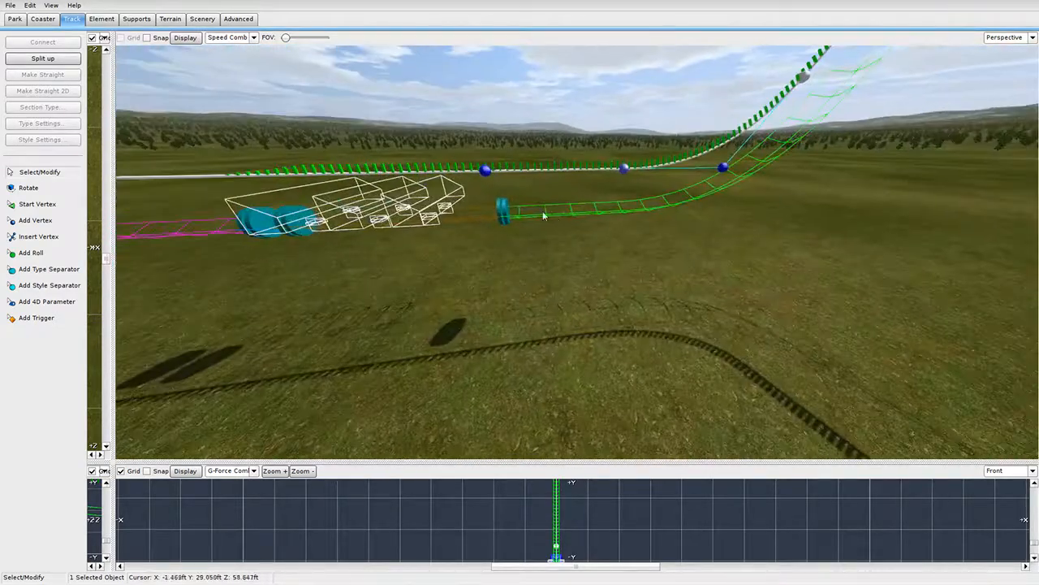
pyautogui.moveTo(504, 211); pyautogui.dragTo(555, 235, button='right')
pyautogui.press('d')
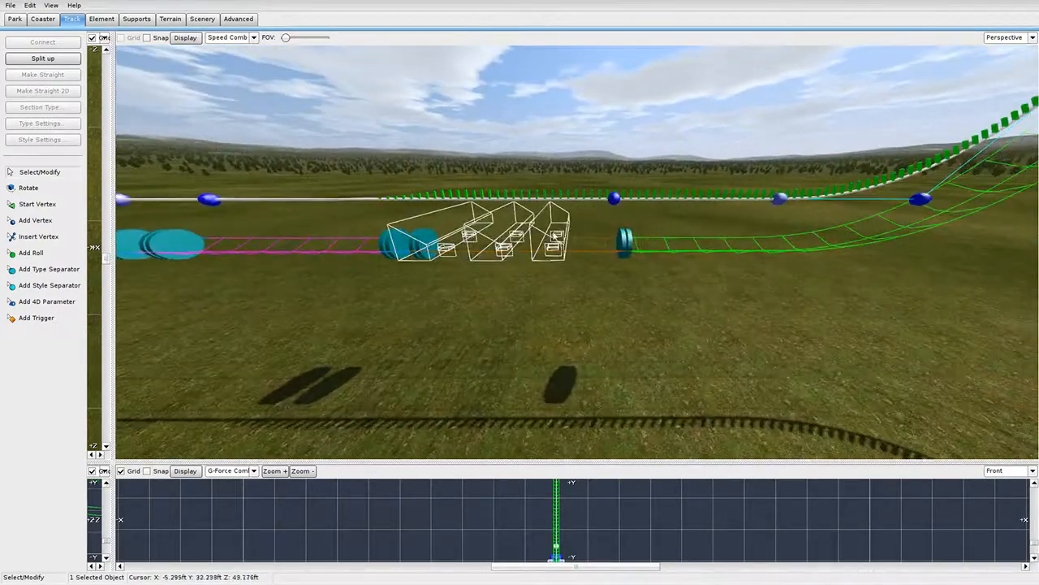
pyautogui.moveTo(623, 238); pyautogui.dragTo(643, 237)
pyautogui.doubleClick(920, 198)
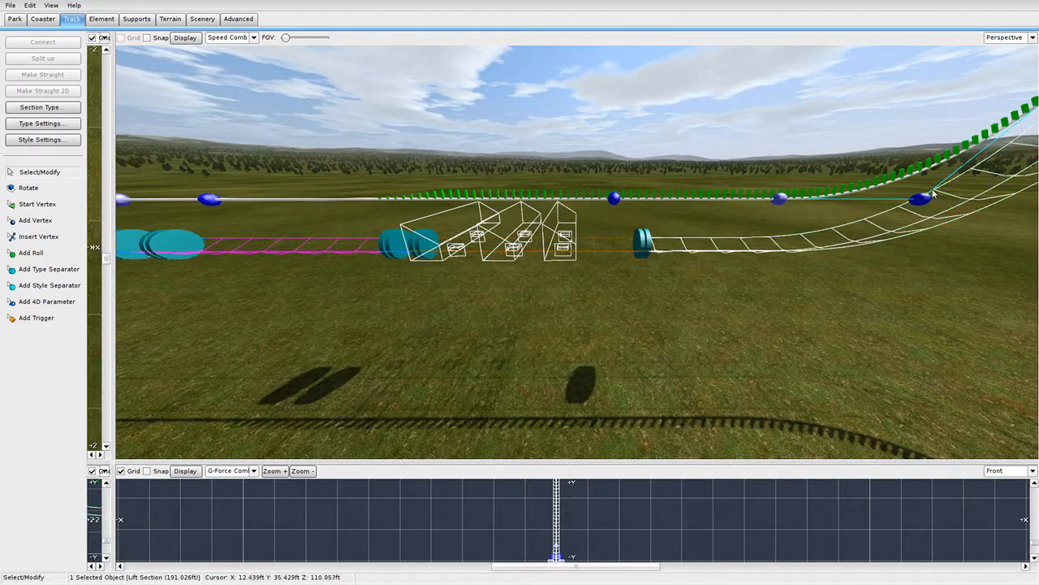
pyautogui.click(439, 160)
# Check another station vertex's properties and bring the station's end into view.
pyautogui.press('a')
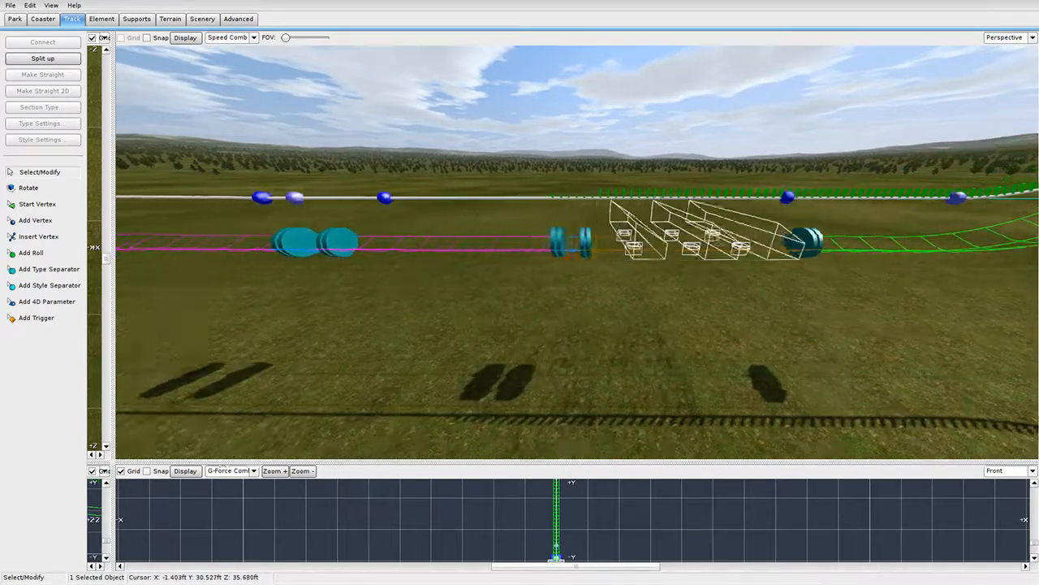
pyautogui.doubleClick(639, 198)
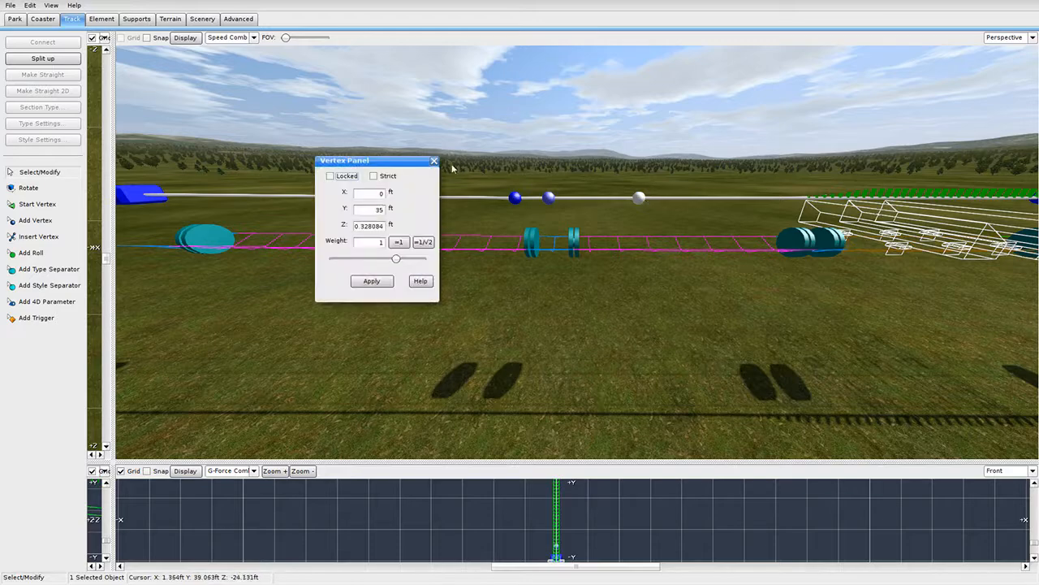
pyautogui.click(440, 160)
pyautogui.press('a')
pyautogui.moveTo(528, 230); pyautogui.dragTo(499, 216, button='right')
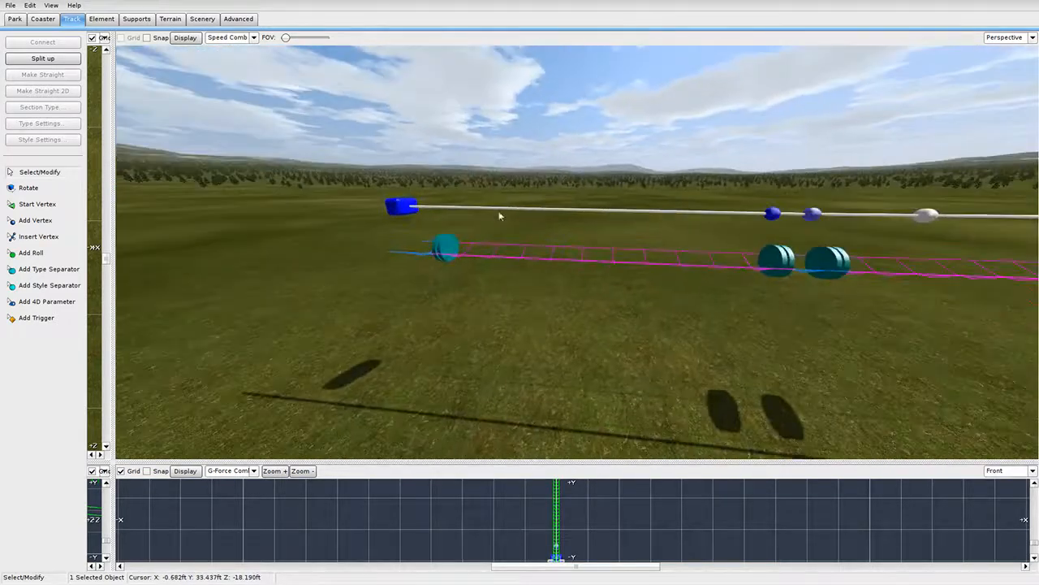
# Set the station end vertex's height (Y) to 35 ft and apply it.
pyautogui.doubleClick(416, 213)
pyautogui.doubleClick(363, 213)
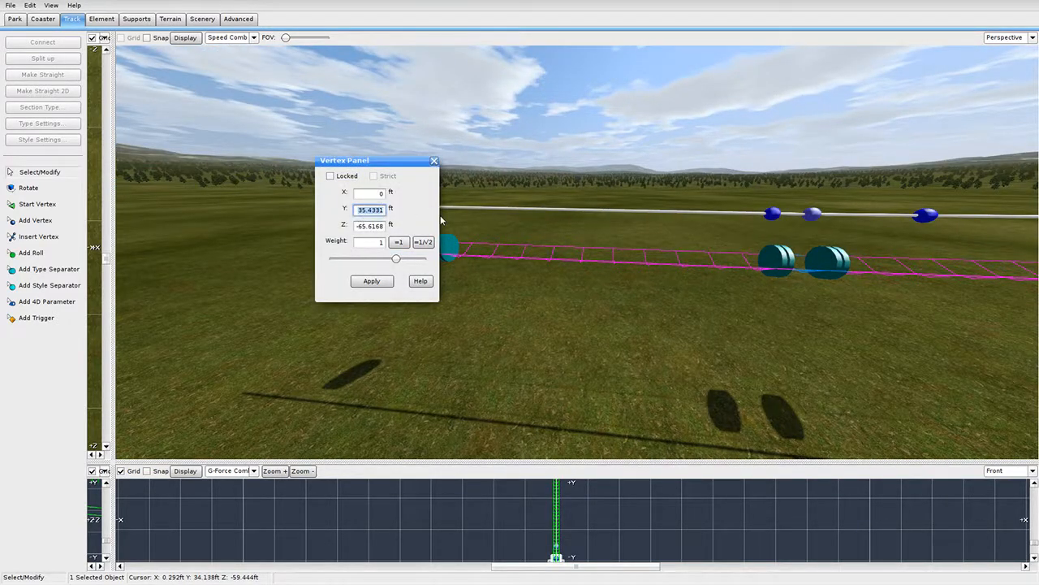
pyautogui.write('35.75')
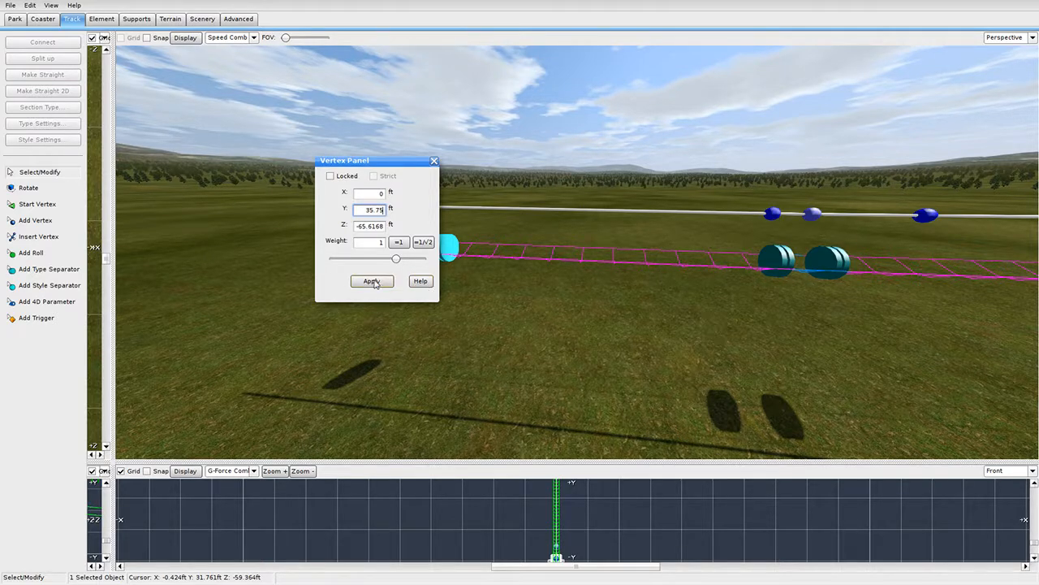
pyautogui.click(375, 283)
pyautogui.click(435, 161)
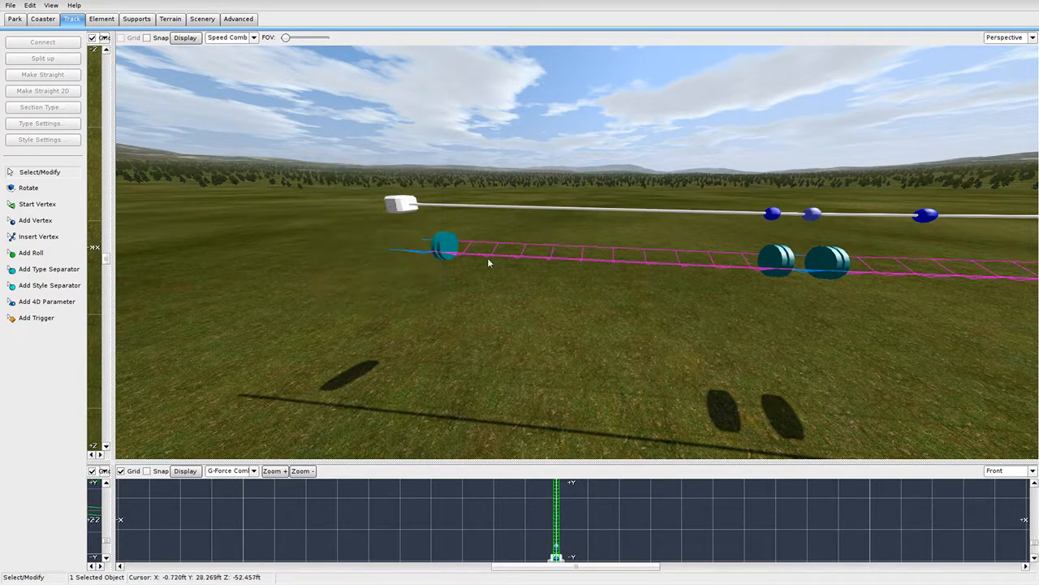
pyautogui.moveTo(497, 266); pyautogui.dragTo(504, 301, button='right')
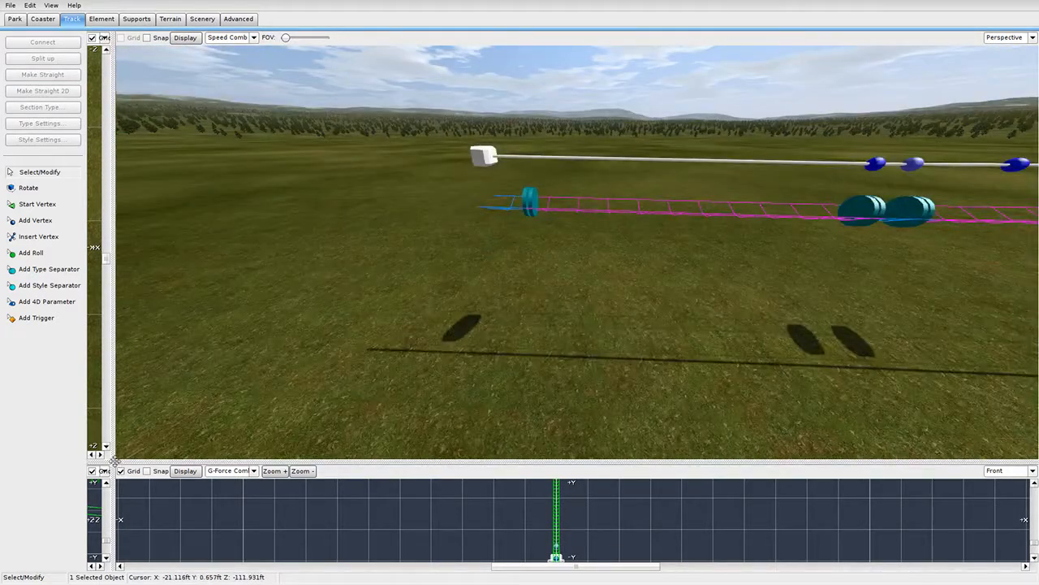
pyautogui.moveTo(115, 461); pyautogui.dragTo(989, 35)
# Drag the track's end vertex outward in the side view to lengthen the station end.
pyautogui.scroll(-3, 807, 167)
pyautogui.moveTo(807, 166); pyautogui.dragTo(260, 86, button='right')
pyautogui.scroll(2, 593, 292)
pyautogui.moveTo(594, 292); pyautogui.dragTo(415, 331, button='right')
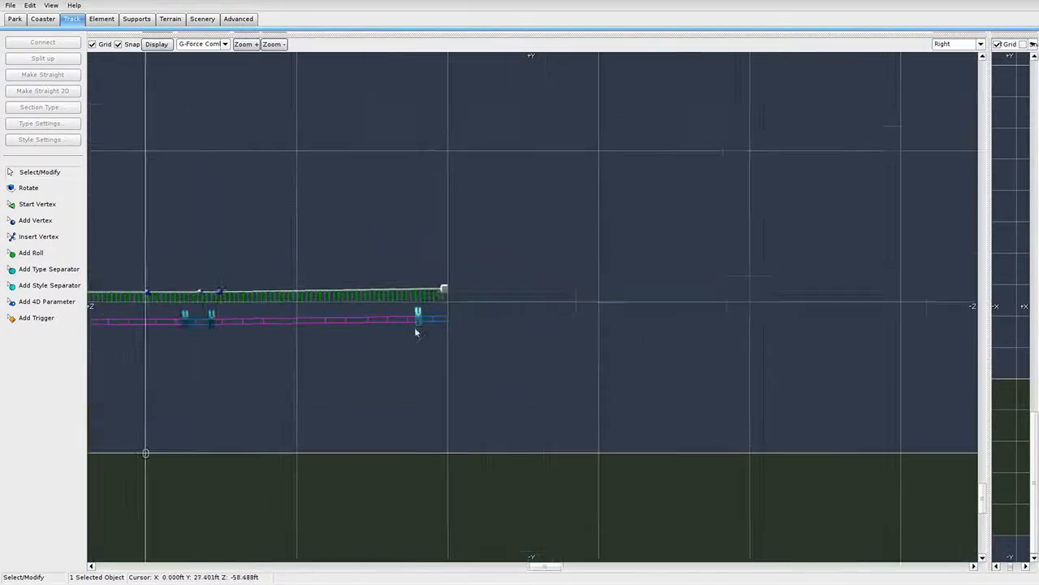
pyautogui.scroll(3, 414, 326)
pyautogui.moveTo(319, 265); pyautogui.dragTo(376, 267)
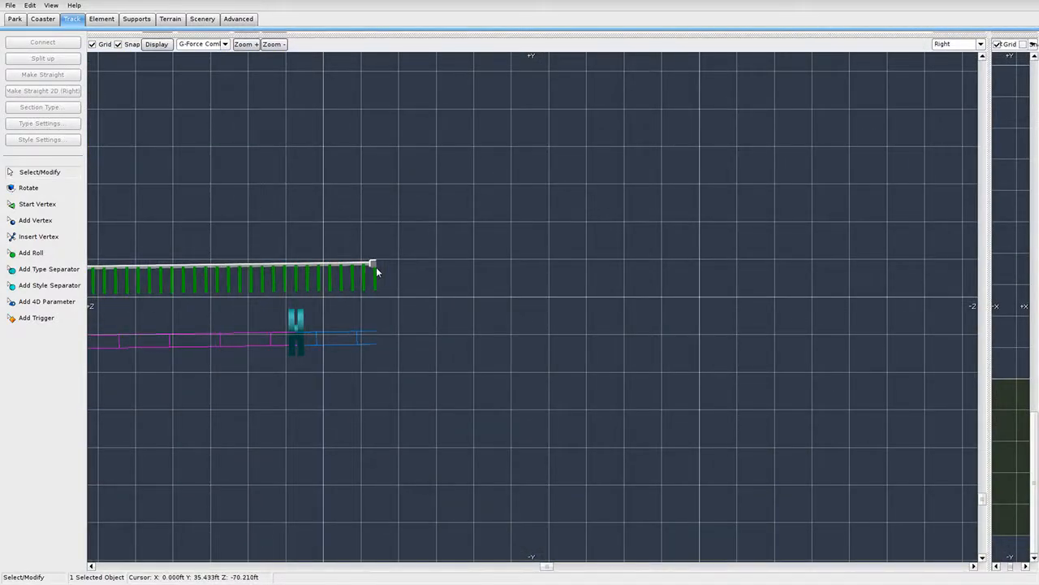
# Maximise the Right side view and zoom in on the levelled lift-hill top.
pyautogui.scroll(-5, 466, 309)
pyautogui.moveTo(423, 396); pyautogui.dragTo(545, 403, button='right')
pyautogui.scroll(-3, 304, 329)
pyautogui.moveTo(334, 377); pyautogui.dragTo(498, 401, button='right')
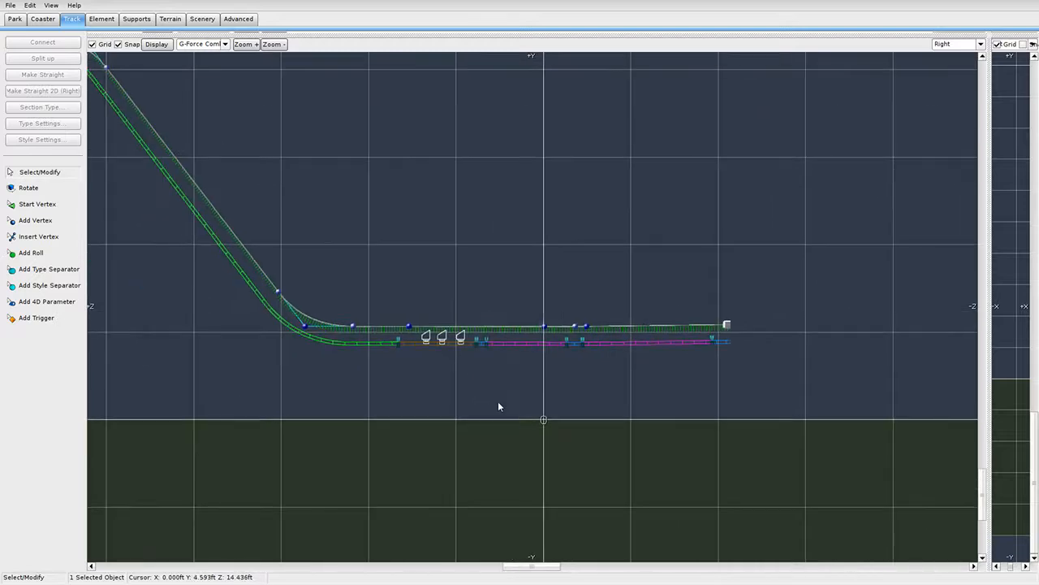
pyautogui.moveTo(245, 126); pyautogui.dragTo(484, 283, button='right')
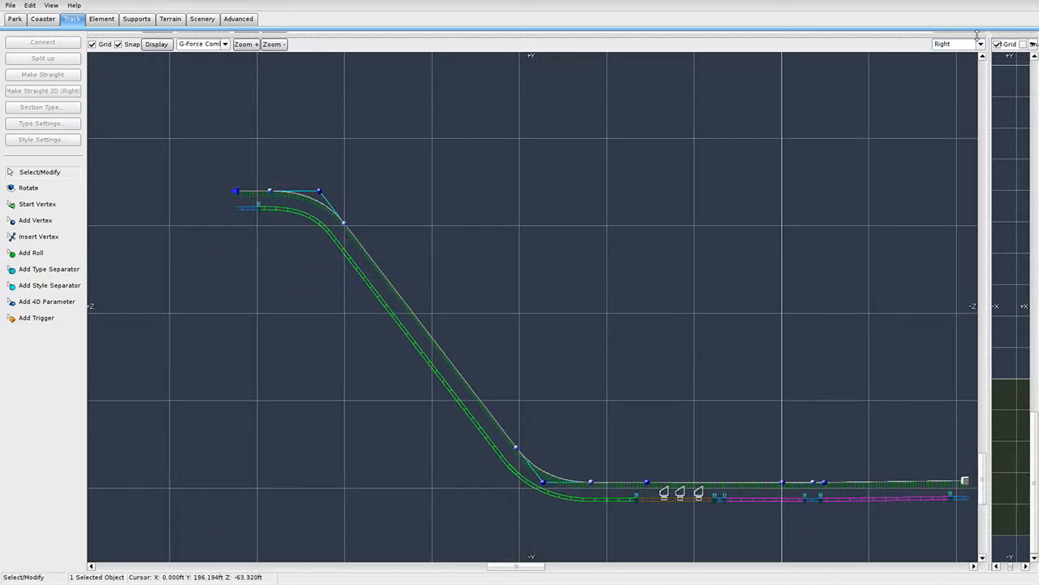
pyautogui.moveTo(991, 36); pyautogui.dragTo(1029, 34)
pyautogui.scroll(3, 553, 152)
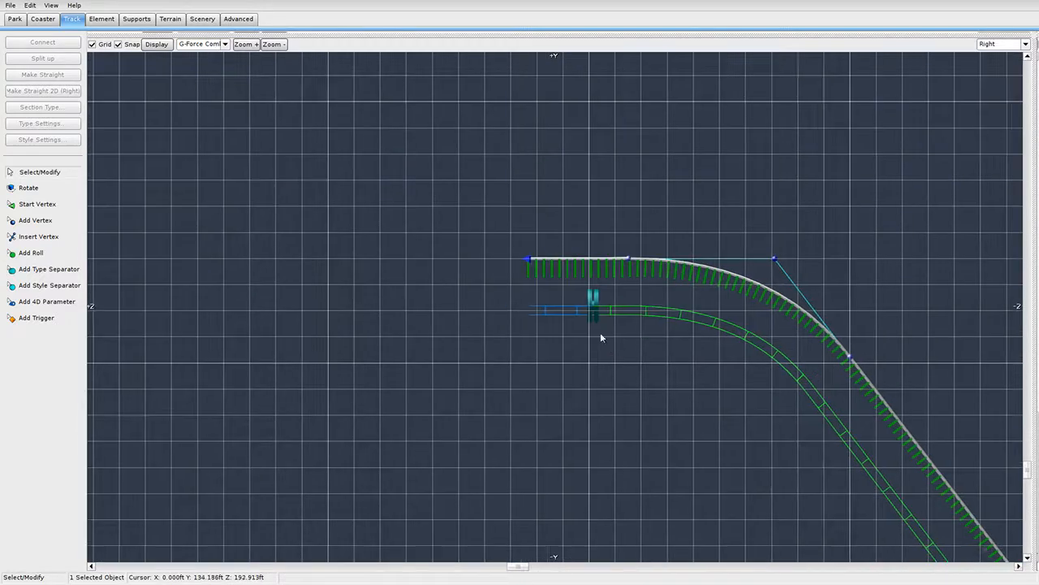
pyautogui.scroll(1, 522, 327)
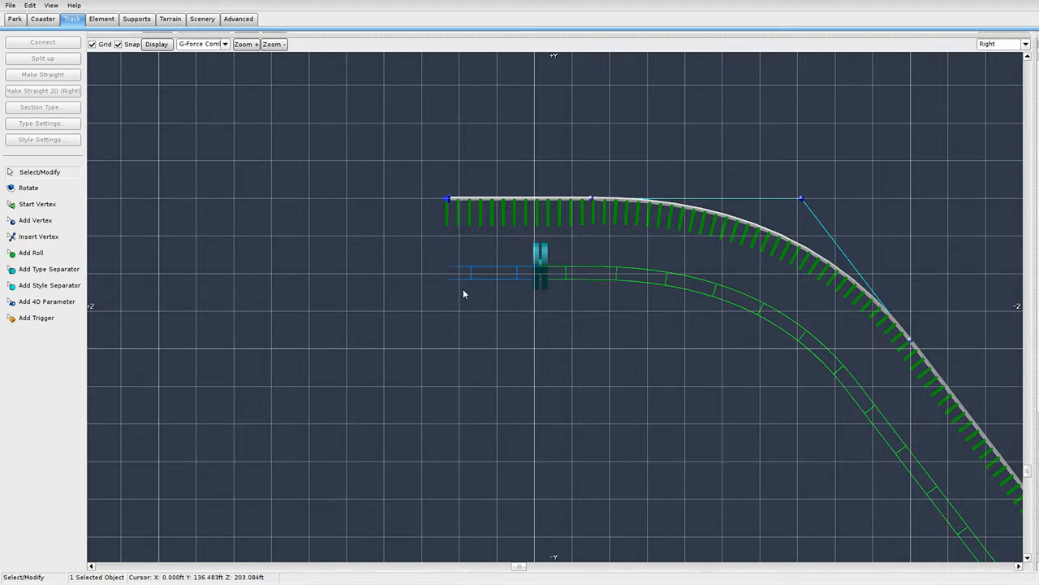
# Add vertices extending the track left from the crest and bending it straight down.
pyautogui.click(57, 225)
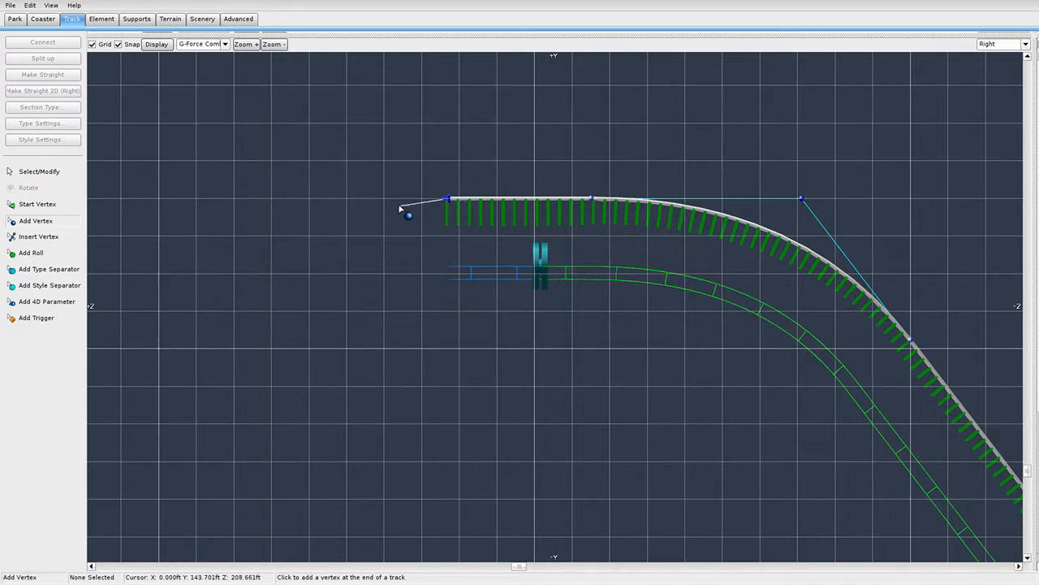
pyautogui.click(346, 198)
pyautogui.moveTo(142, 233); pyautogui.dragTo(277, 248, button='right')
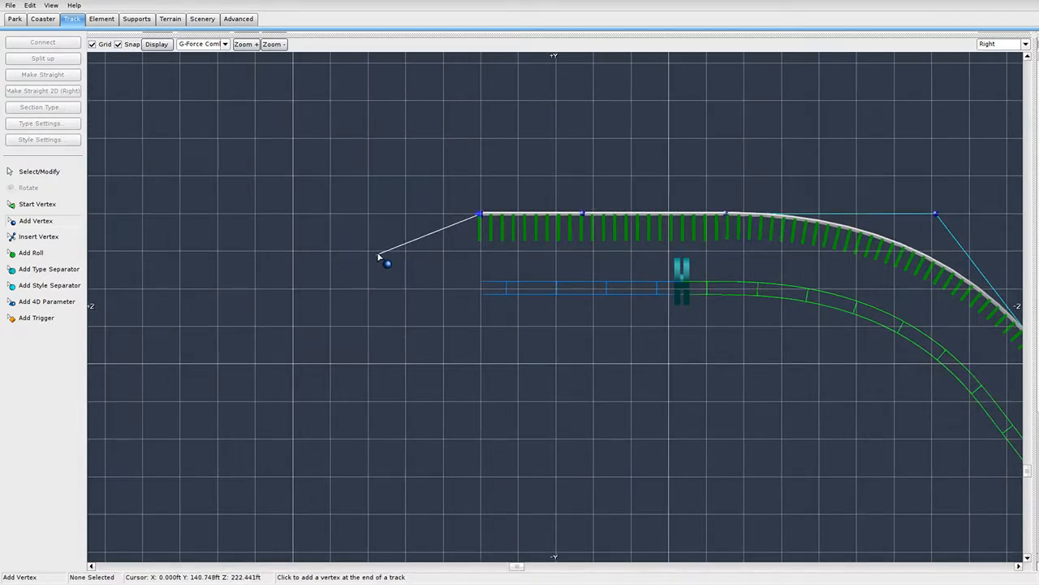
pyautogui.click(367, 250)
pyautogui.click(357, 430)
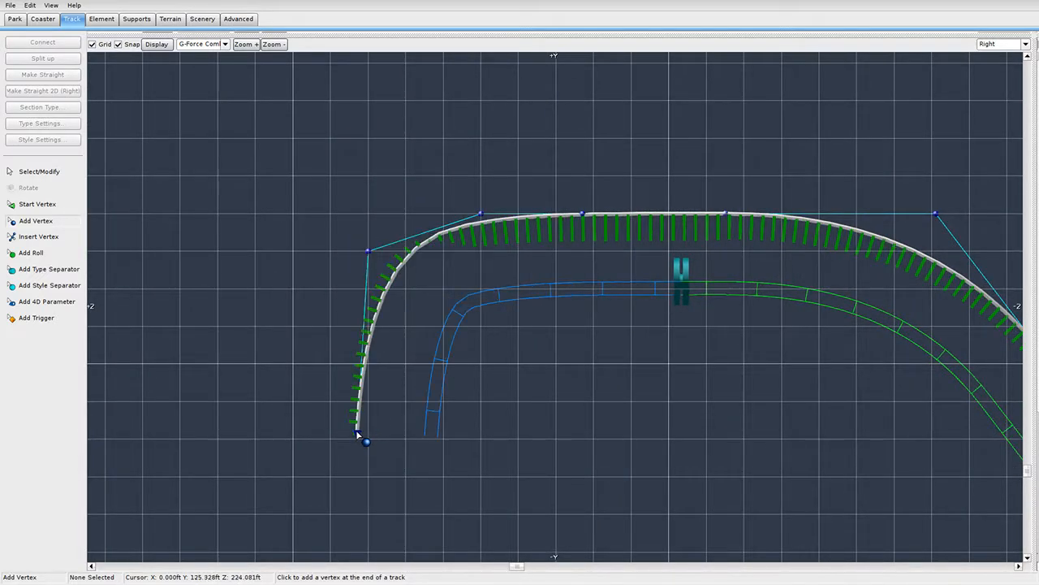
pyautogui.scroll(-5, 354, 468)
pyautogui.moveTo(398, 468); pyautogui.dragTo(407, 359, button='right')
pyautogui.click(501, 447)
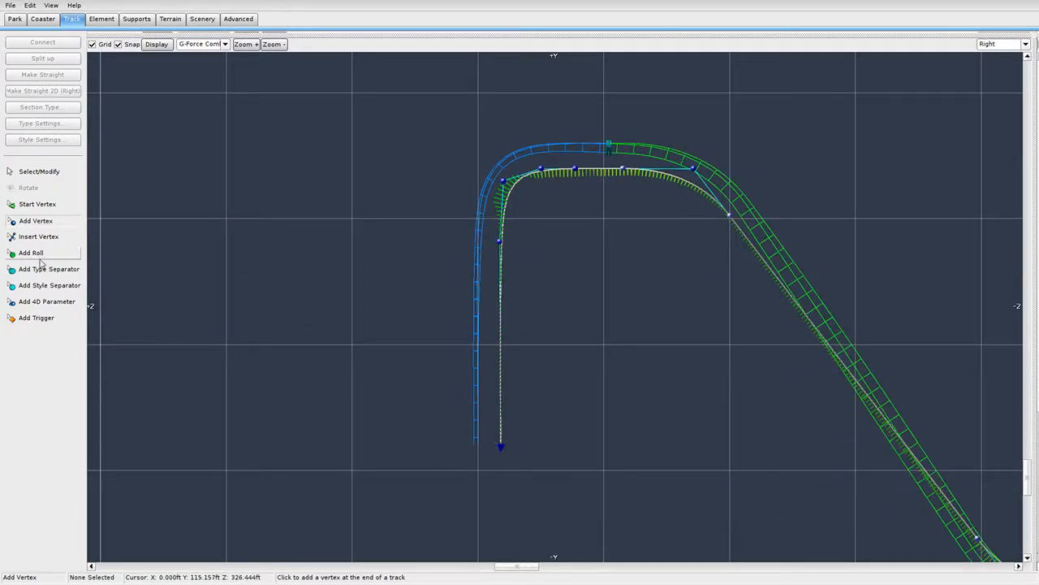
# Add a roll point on the vertical section, check its settings, and nudge the bottom vertex.
pyautogui.click(32, 253)
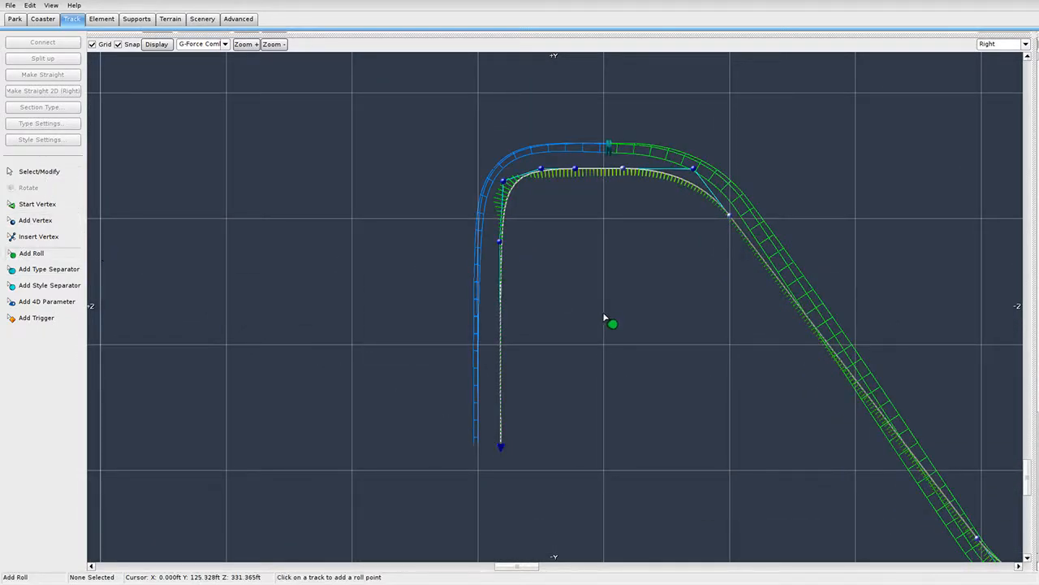
pyautogui.click(475, 365)
pyautogui.click(32, 174)
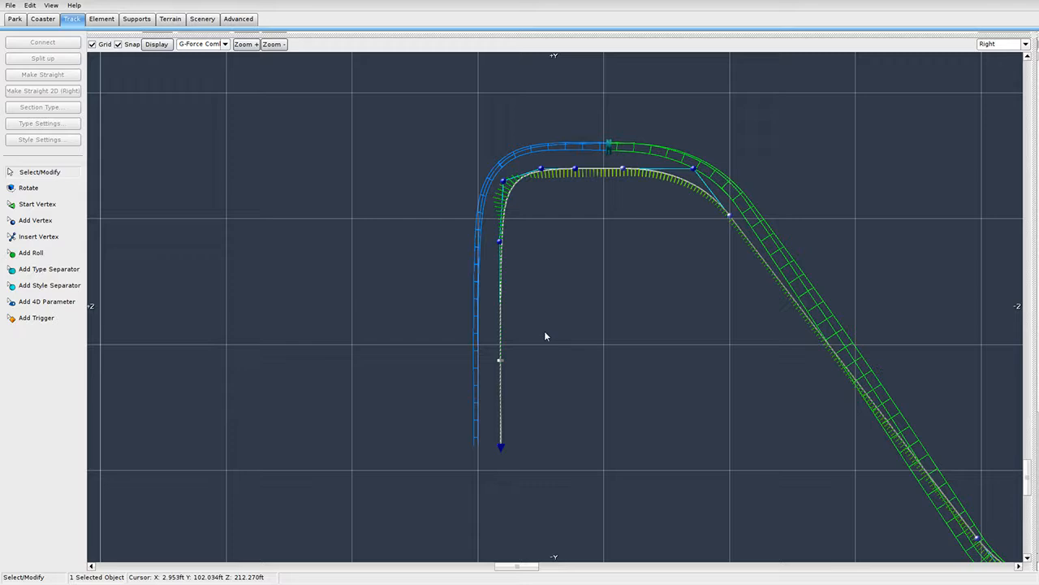
pyautogui.doubleClick(503, 356)
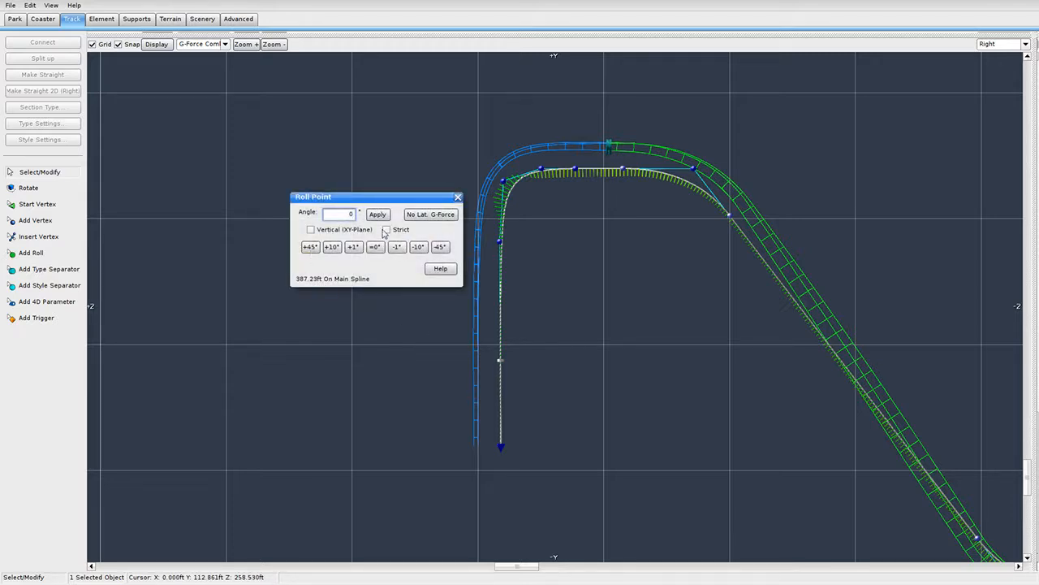
pyautogui.click(334, 230)
pyautogui.click(334, 231)
pyautogui.click(457, 197)
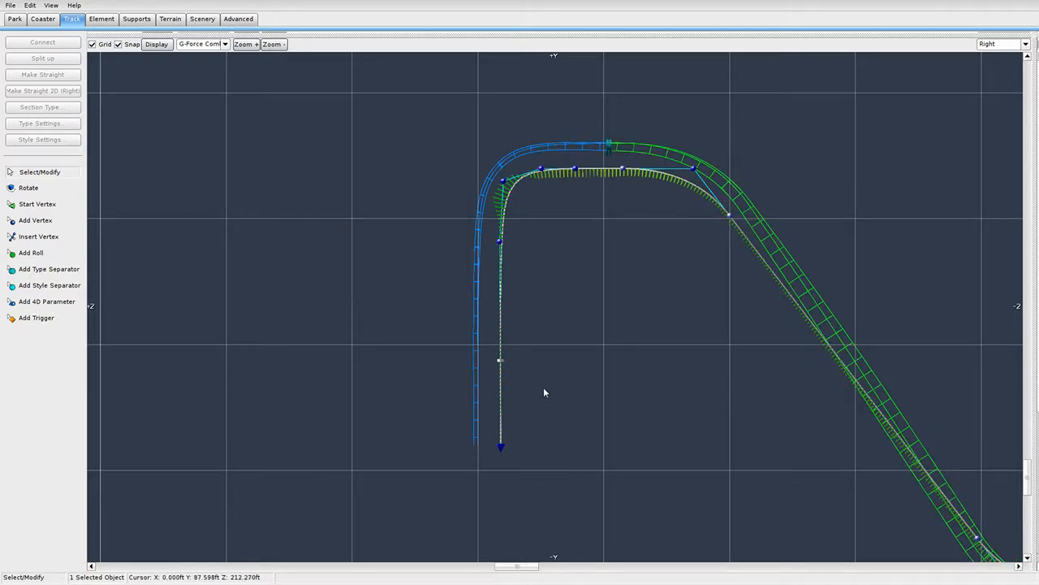
pyautogui.moveTo(507, 453); pyautogui.dragTo(498, 452)
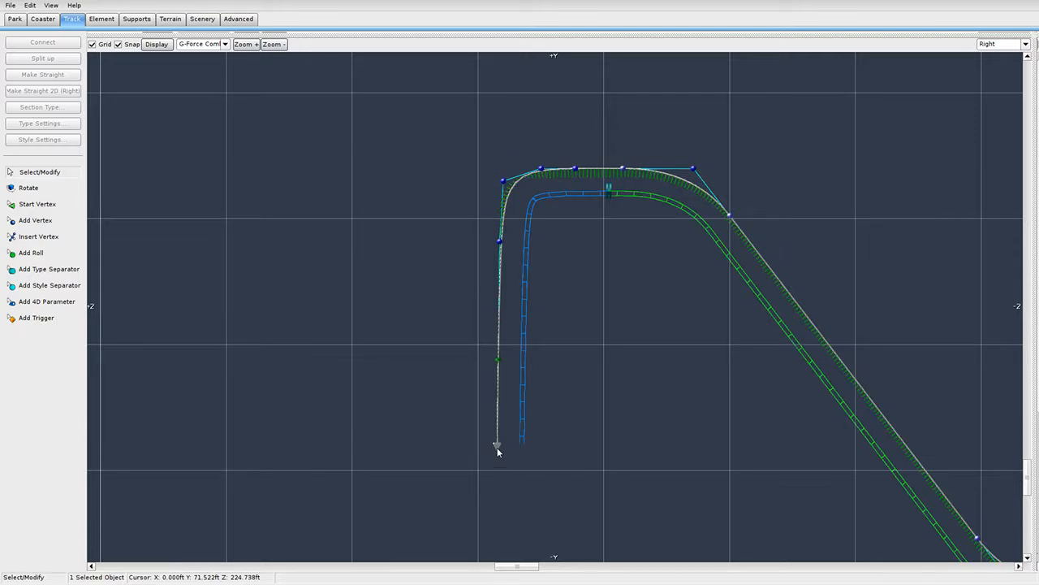
# Pull the bend's upper control vertex down and shift the top-left vertex left.
pyautogui.scroll(3, 563, 256)
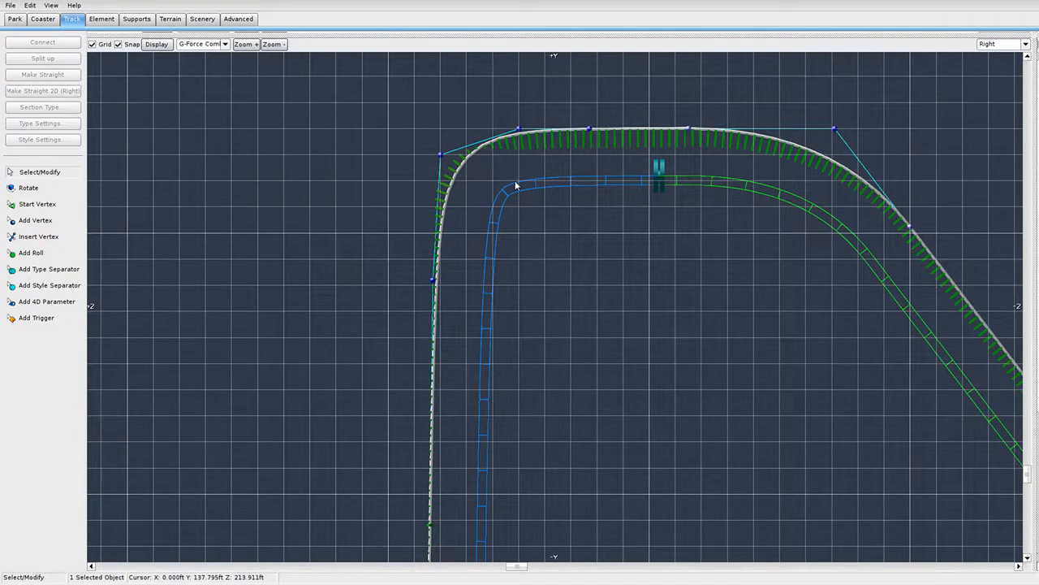
pyautogui.moveTo(439, 154); pyautogui.dragTo(431, 431)
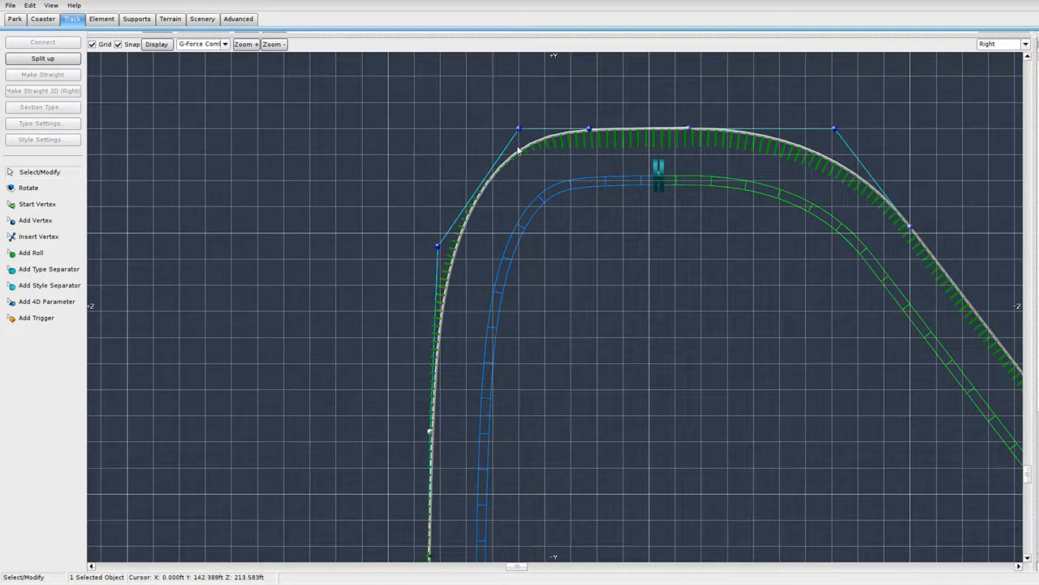
pyautogui.scroll(-2, 487, 162)
pyautogui.moveTo(393, 189); pyautogui.dragTo(551, 501)
pyautogui.scroll(2, 515, 129)
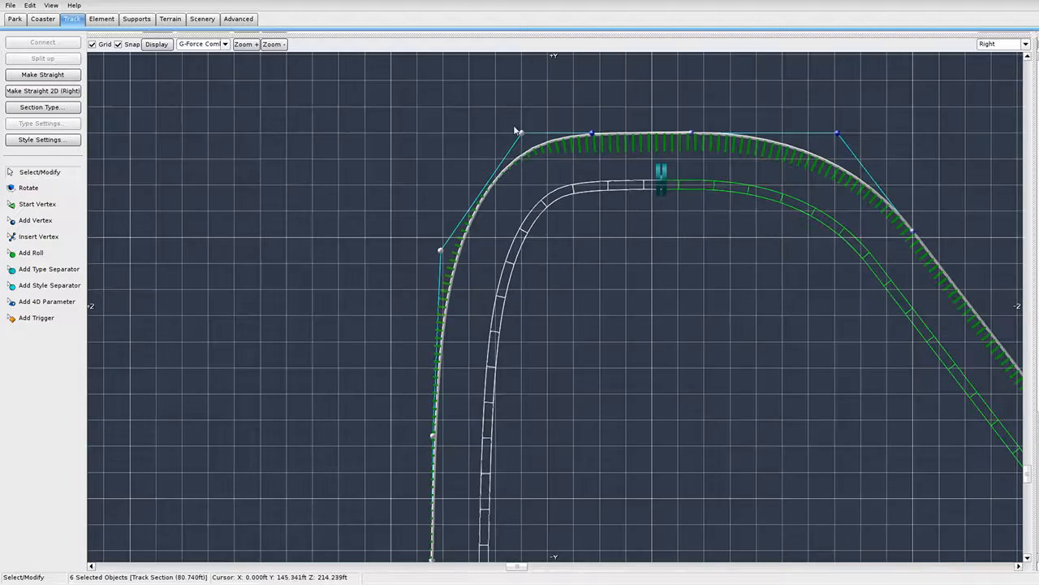
pyautogui.scroll(2, 515, 130)
pyautogui.moveTo(518, 148); pyautogui.dragTo(612, 387, button='right')
pyautogui.moveTo(602, 296); pyautogui.dragTo(478, 299)
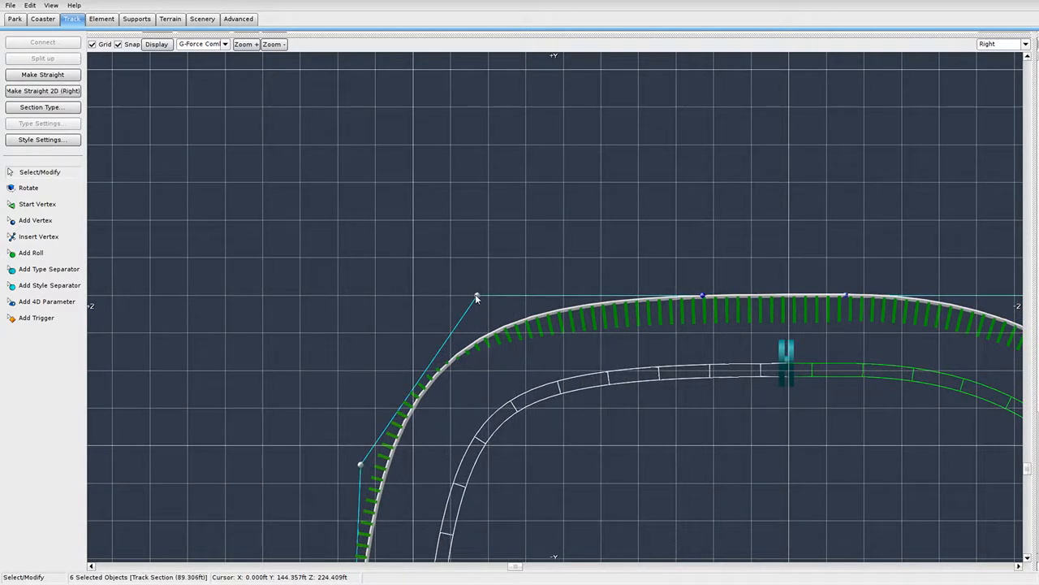
pyautogui.click(539, 419)
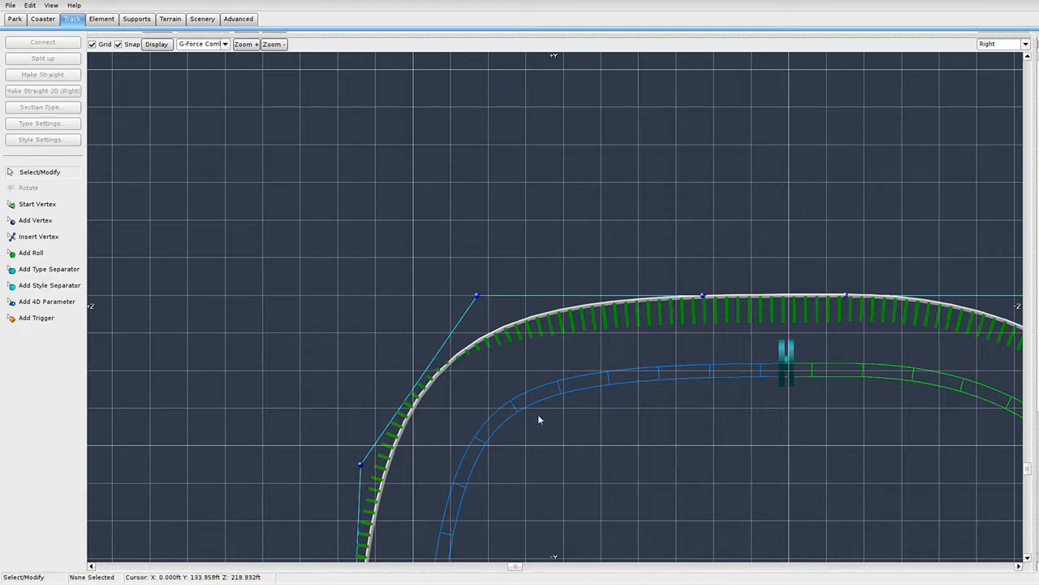
# Make the top vertex Strict and reposition the bend's control vertices.
pyautogui.doubleClick(477, 296)
pyautogui.click(375, 176)
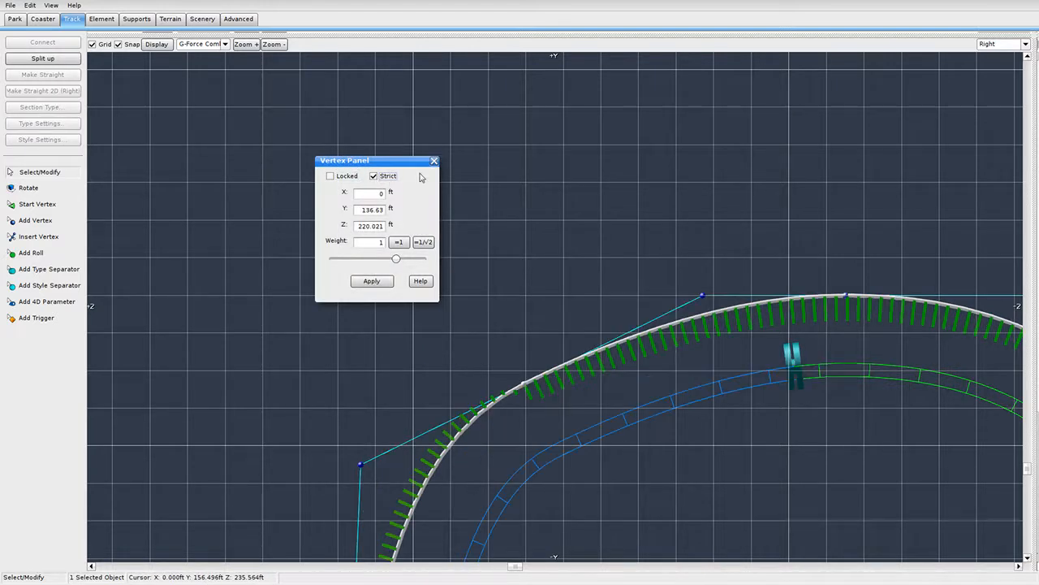
pyautogui.click(435, 161)
pyautogui.scroll(-3, 421, 317)
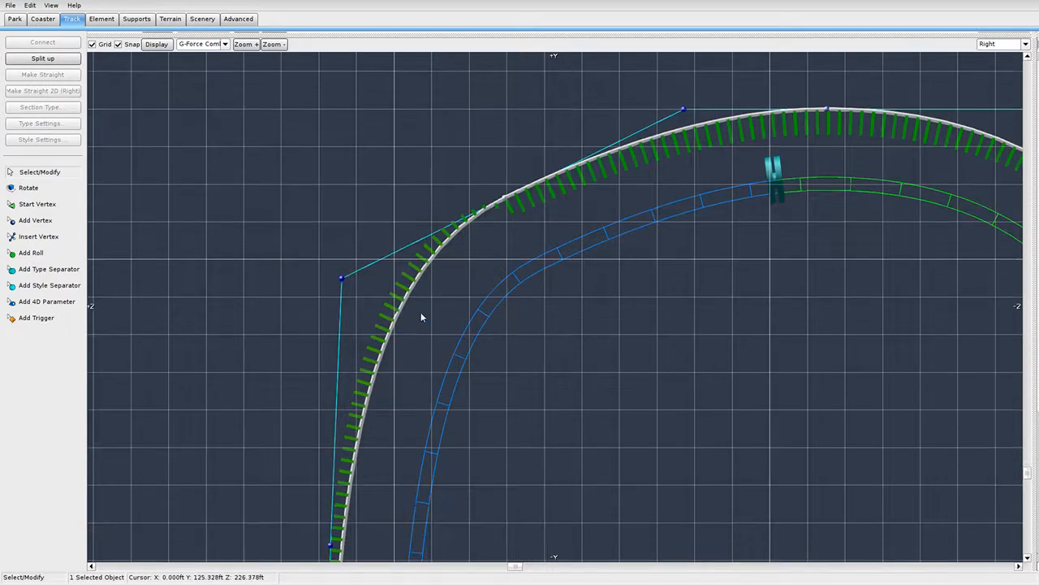
pyautogui.moveTo(342, 281); pyautogui.dragTo(327, 109)
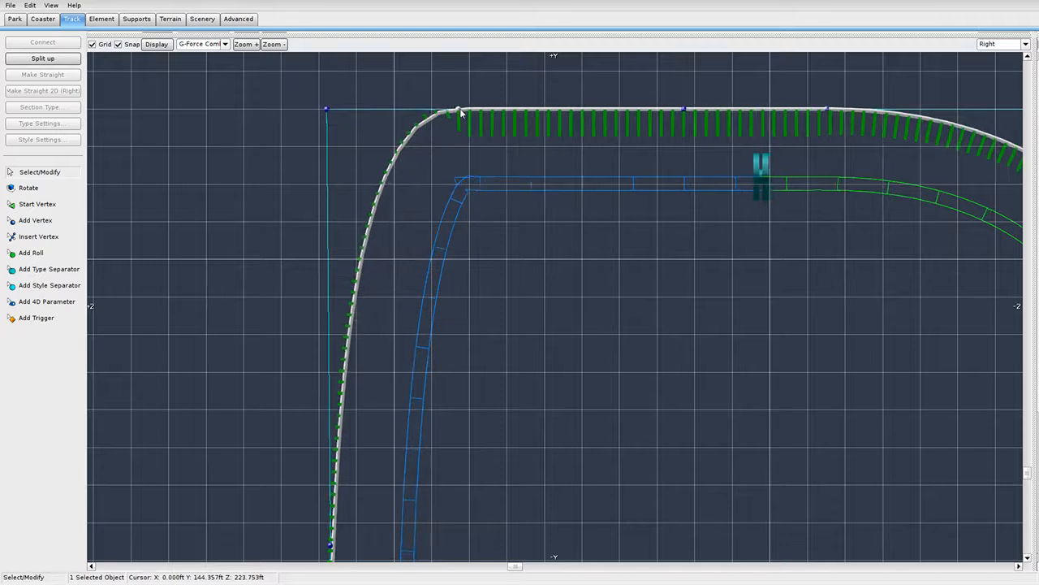
pyautogui.scroll(-3, 427, 245)
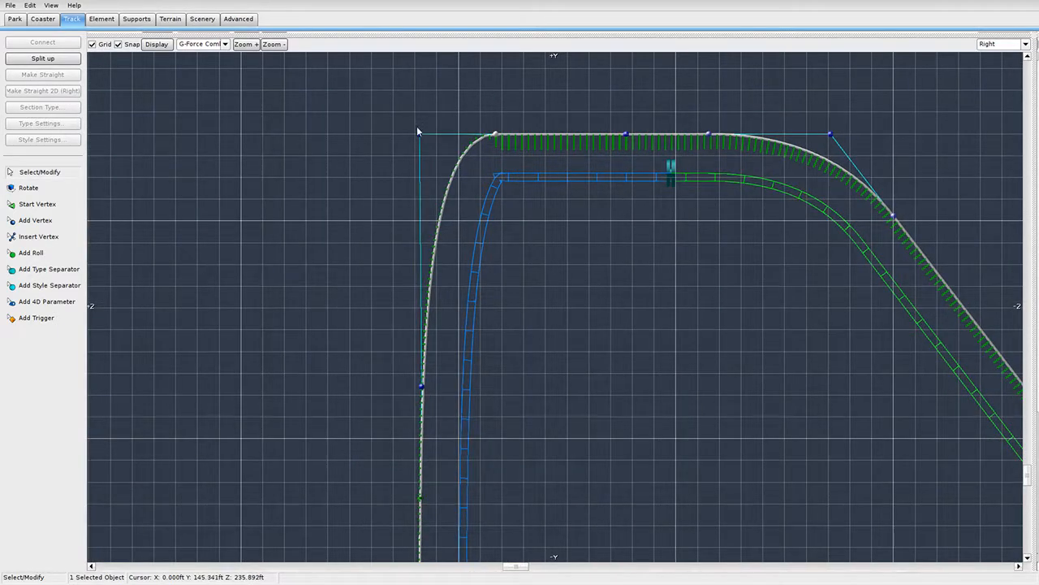
pyautogui.moveTo(496, 133); pyautogui.dragTo(537, 171)
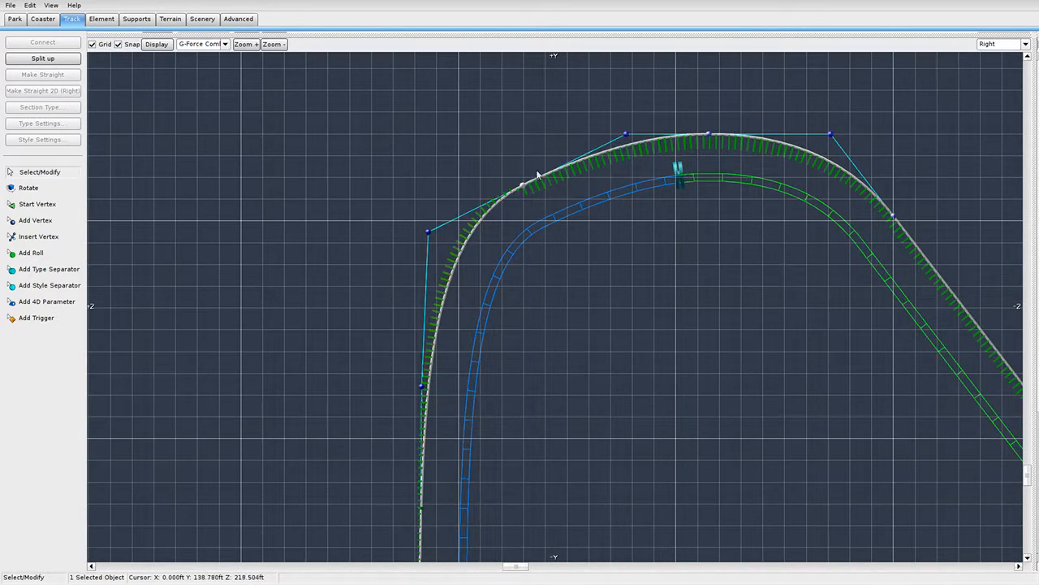
pyautogui.scroll(3, 585, 351)
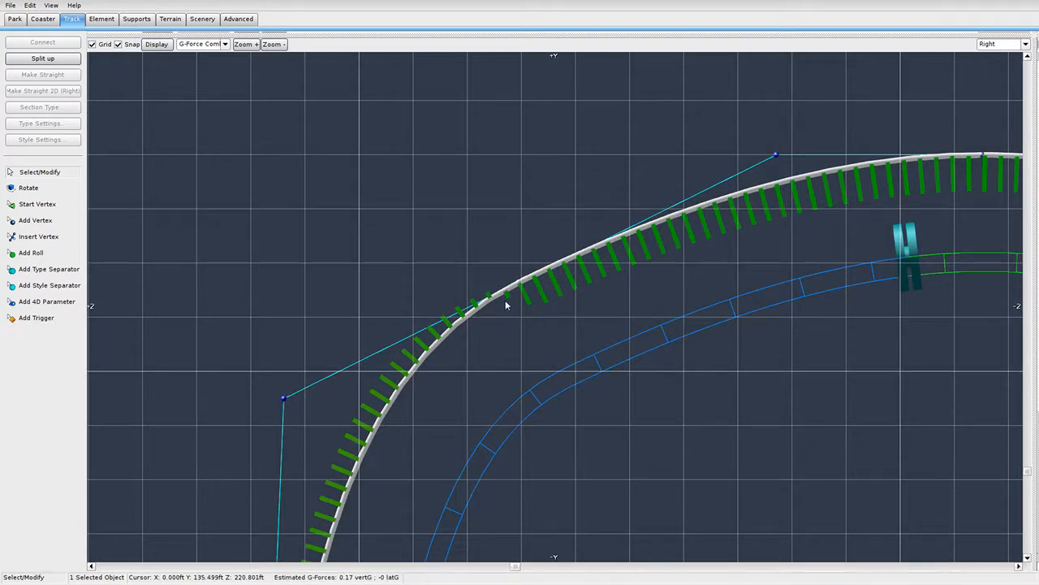
pyautogui.moveTo(283, 398); pyautogui.dragTo(281, 156)
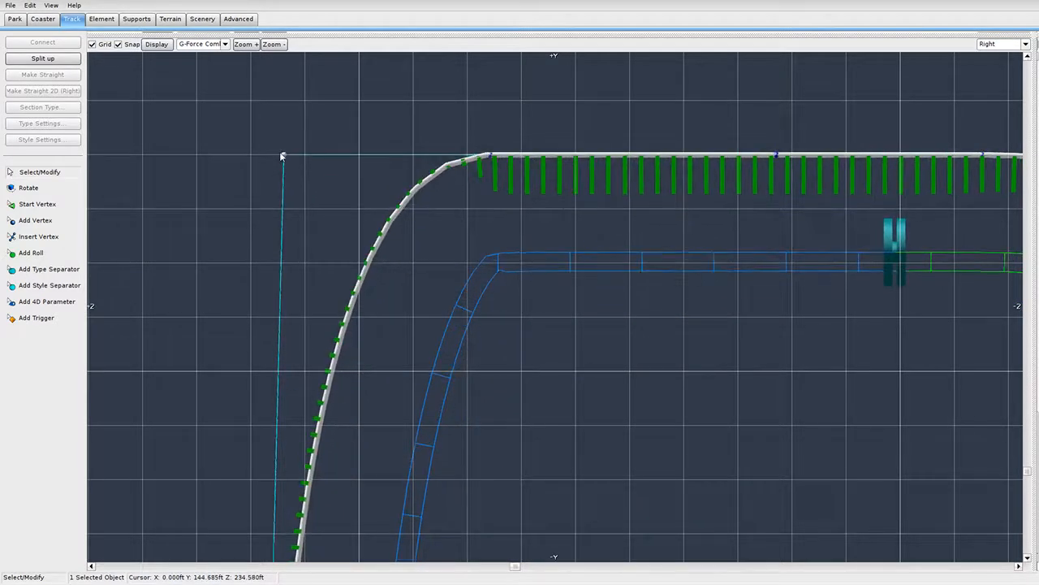
# Widen the bend with its control vertices and settle the bottom end vertex so the track untwists.
pyautogui.doubleClick(493, 157)
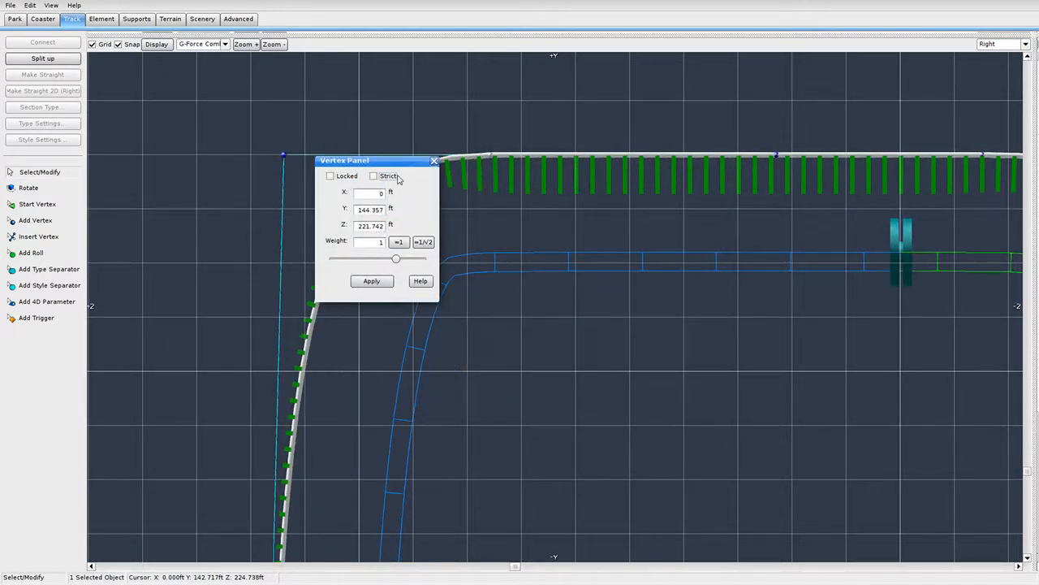
pyautogui.click(434, 161)
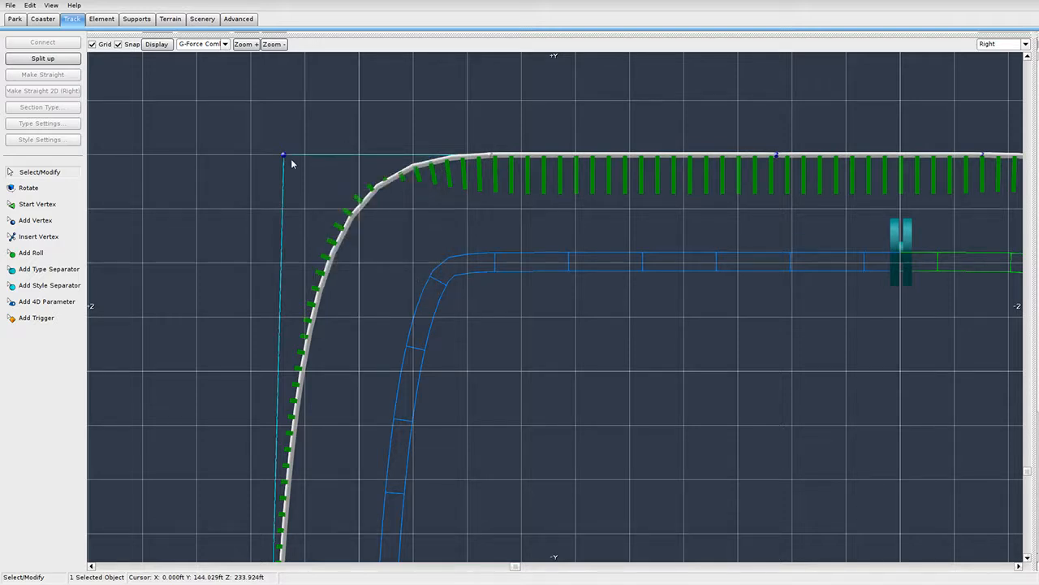
pyautogui.moveTo(285, 156); pyautogui.dragTo(331, 395)
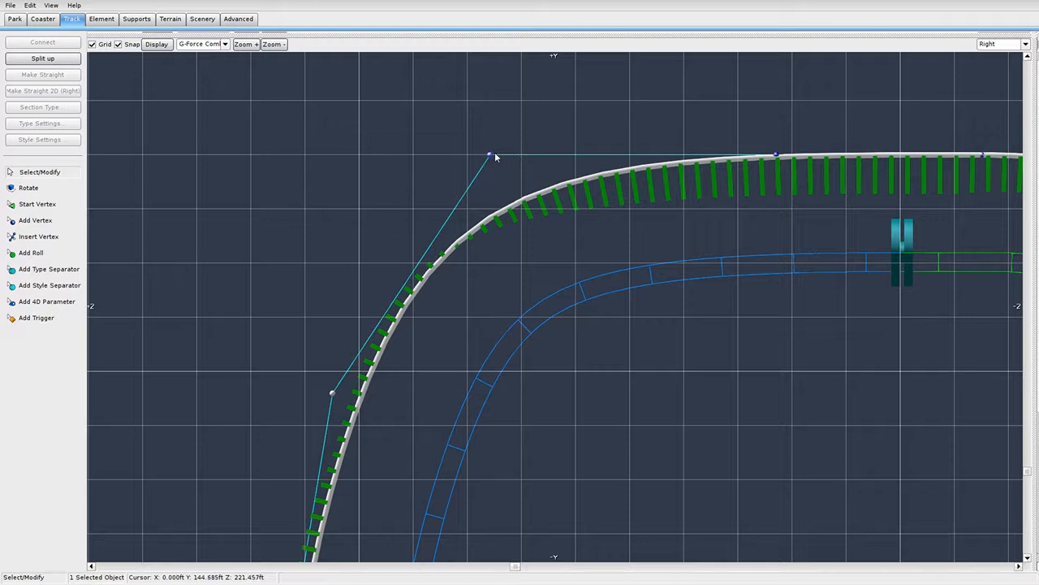
pyautogui.moveTo(496, 156); pyautogui.dragTo(487, 137)
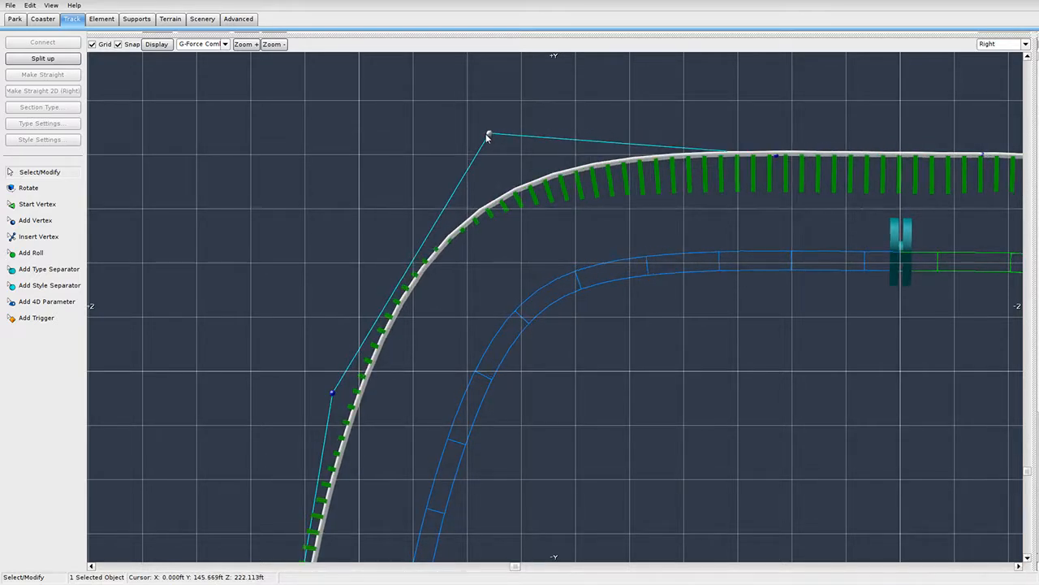
pyautogui.scroll(-7, 457, 347)
pyautogui.moveTo(479, 453); pyautogui.dragTo(467, 251, button='right')
pyautogui.click(467, 396)
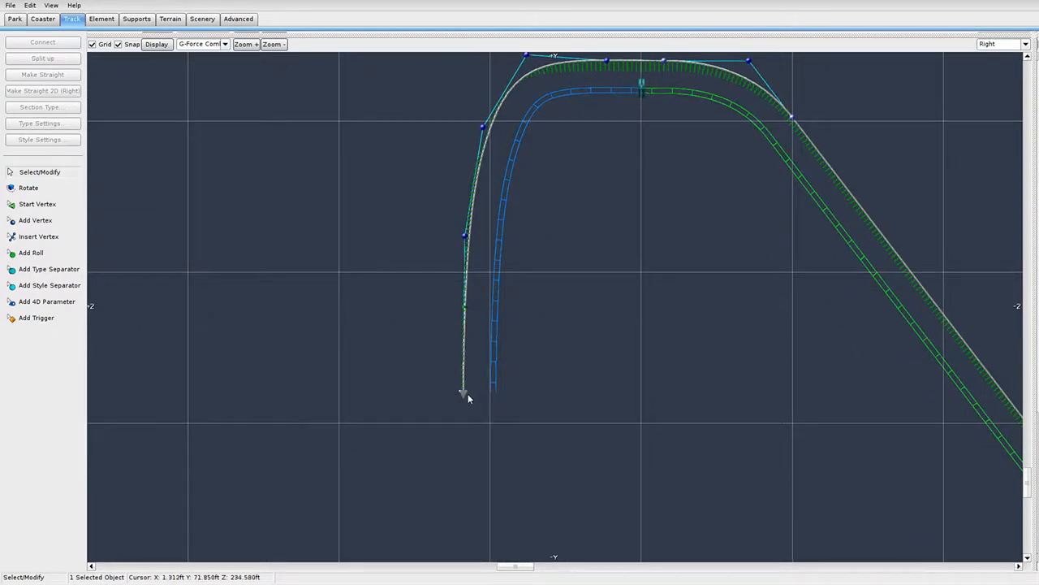
pyautogui.moveTo(467, 394); pyautogui.dragTo(470, 396)
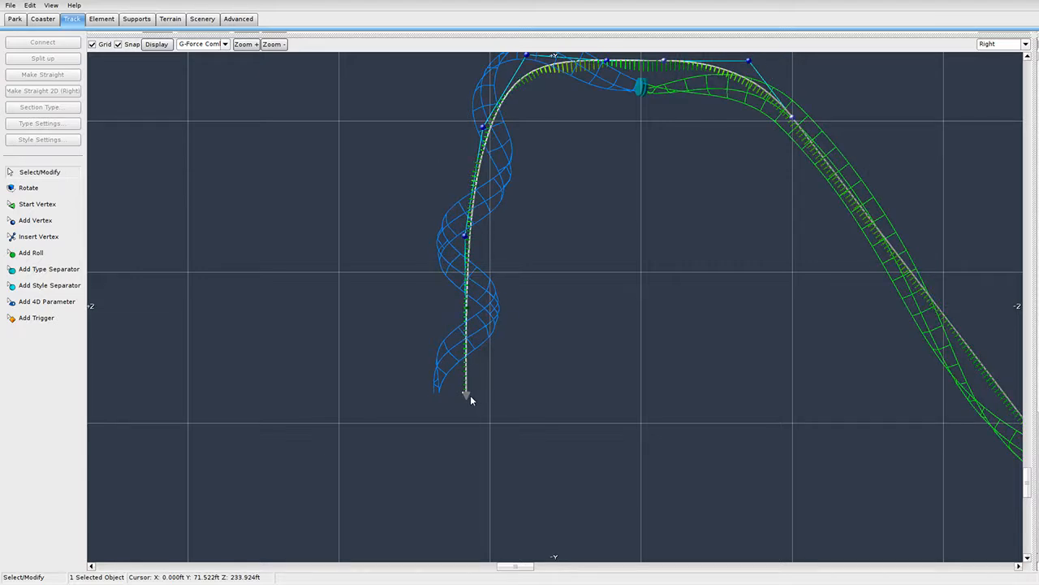
pyautogui.moveTo(600, 209); pyautogui.dragTo(554, 230, button='right')
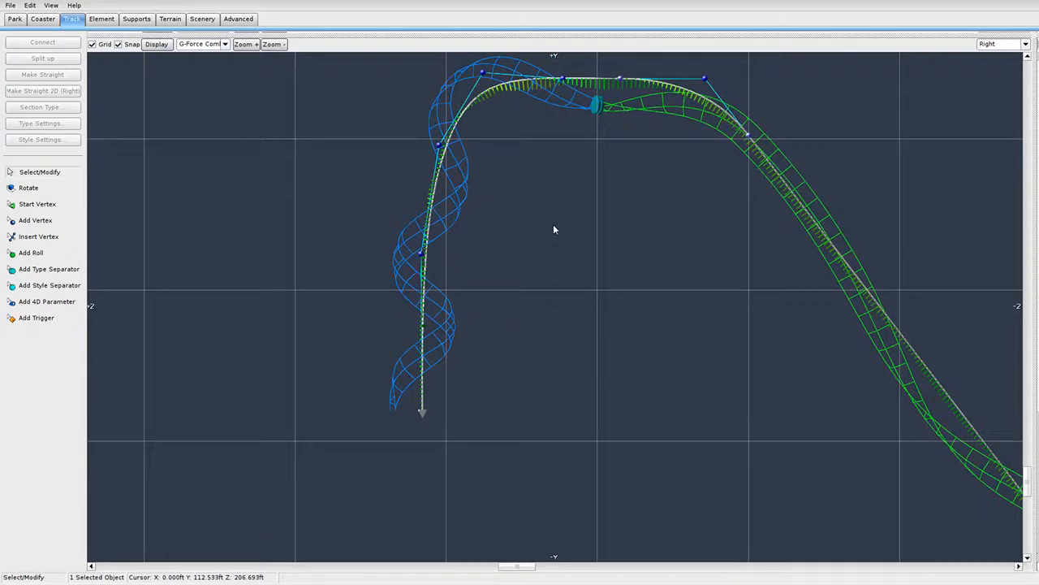
pyautogui.click(441, 350)
# Add vertices below the drop that curve the track left into a pullout.
pyautogui.moveTo(408, 365); pyautogui.dragTo(397, 208, button='right')
pyautogui.scroll(-4, 397, 208)
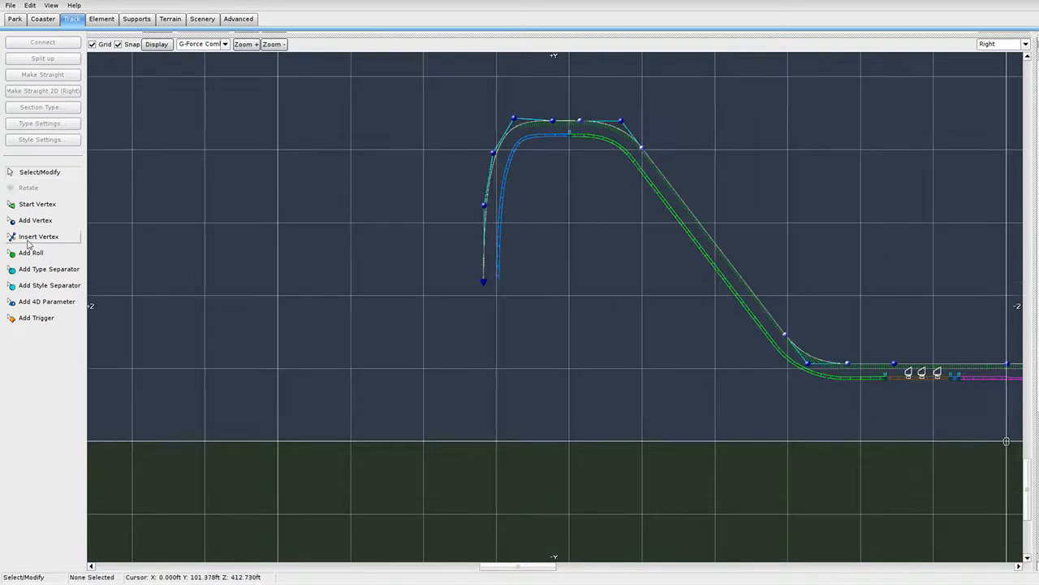
pyautogui.click(39, 223)
pyautogui.moveTo(450, 401); pyautogui.dragTo(497, 336, button='right')
pyautogui.scroll(2, 498, 336)
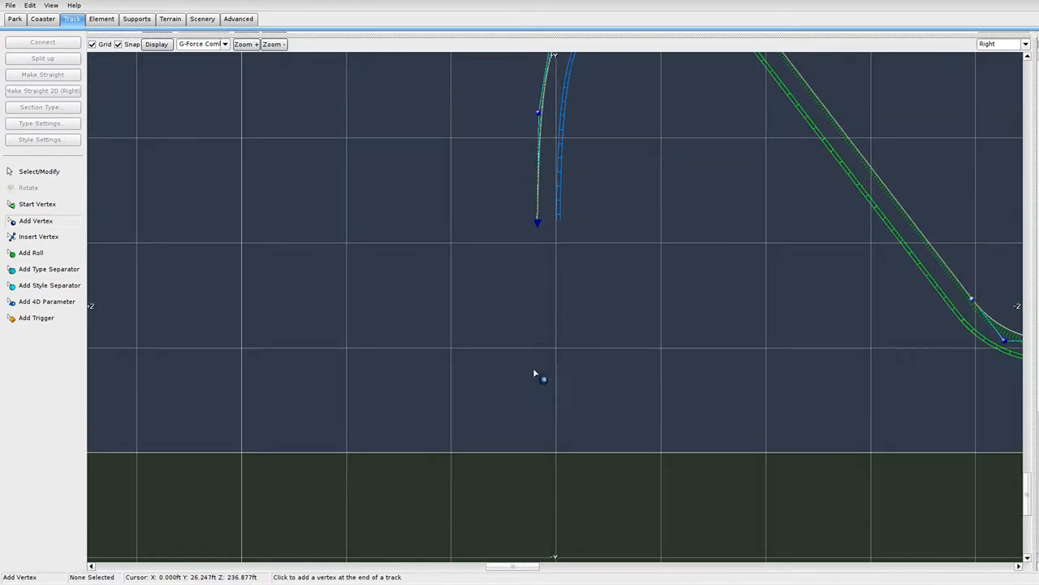
pyautogui.click(511, 333)
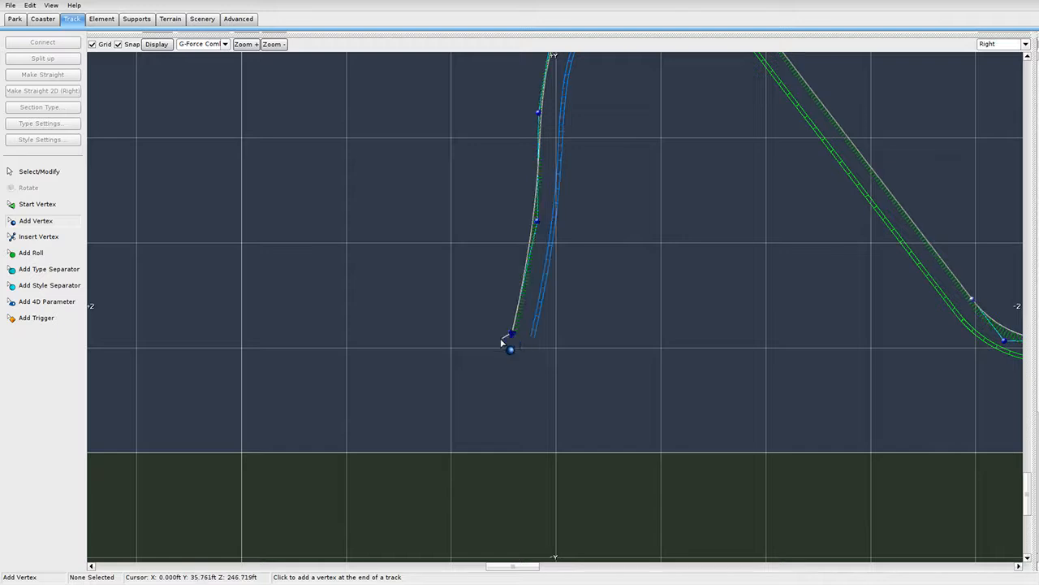
pyautogui.click(463, 351)
pyautogui.click(366, 355)
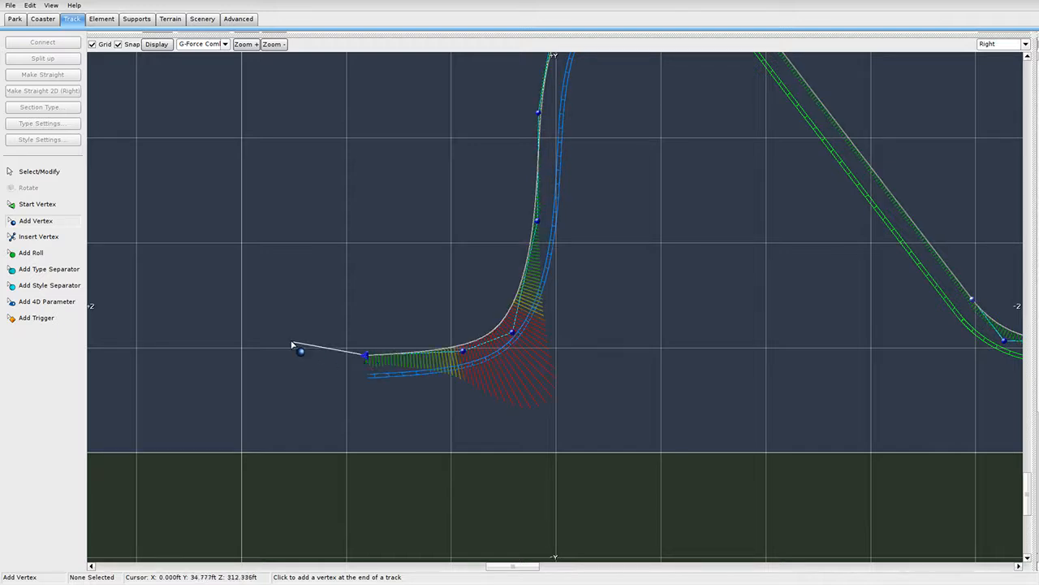
pyautogui.click(288, 340)
# Pull a pullout vertex down-left and shift the curve's vertices to smooth it.
pyautogui.click(49, 174)
pyautogui.scroll(3, 605, 366)
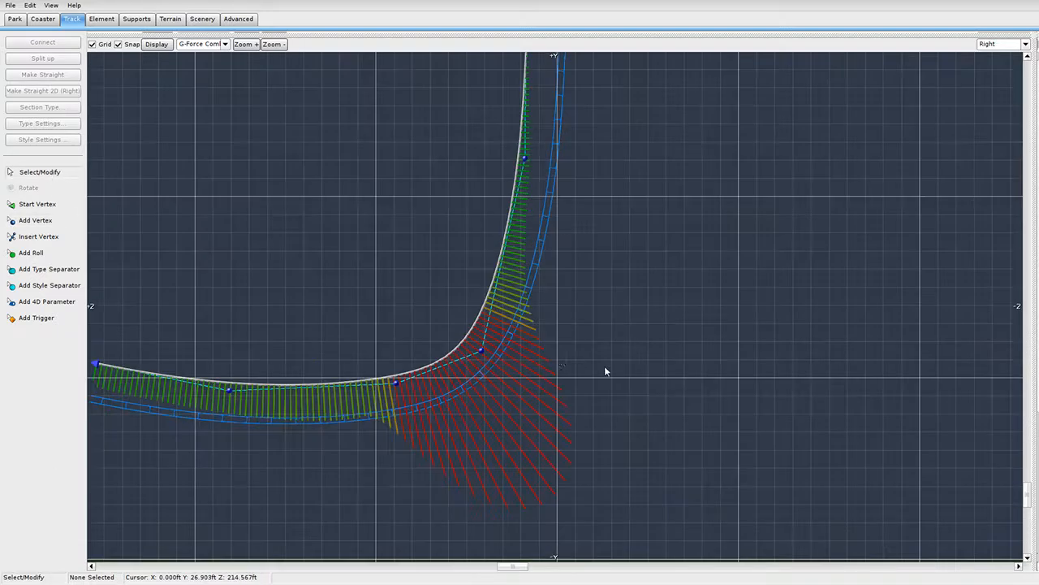
pyautogui.scroll(-4, 604, 366)
pyautogui.scroll(3, 489, 436)
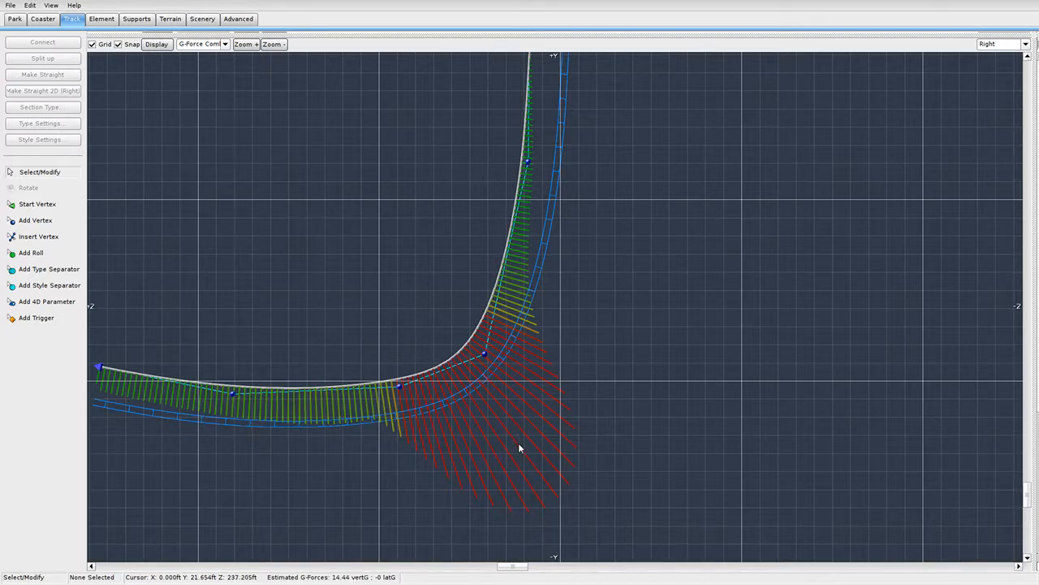
pyautogui.moveTo(628, 469); pyautogui.dragTo(734, 499, button='right')
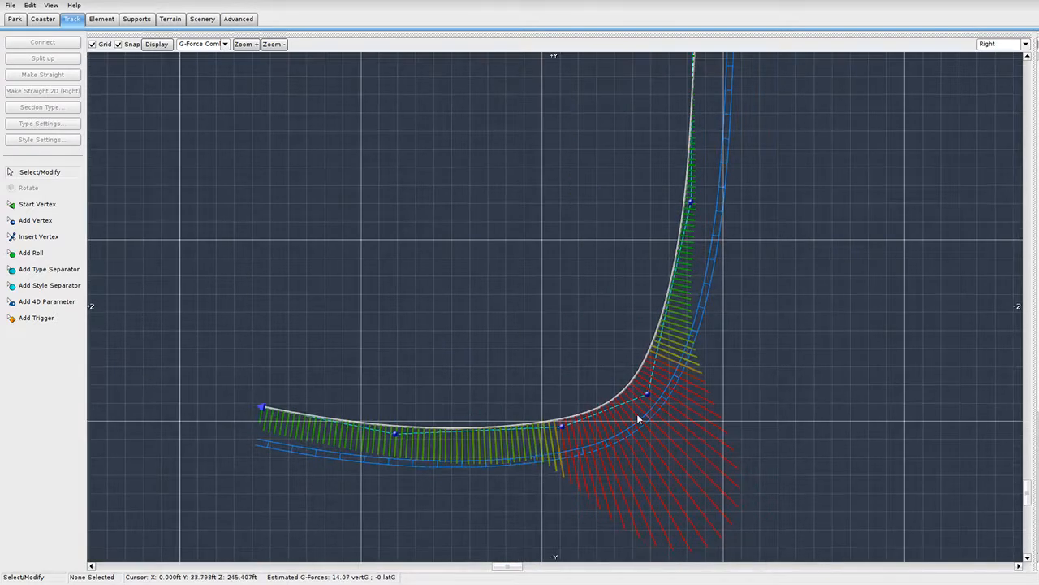
pyautogui.moveTo(650, 401); pyautogui.dragTo(244, 415)
pyautogui.scroll(-3, 207, 332)
pyautogui.moveTo(257, 300); pyautogui.dragTo(606, 484)
pyautogui.scroll(3, 613, 343)
pyautogui.moveTo(613, 343); pyautogui.dragTo(585, 362)
# Move four curve vertices left and the three left-end vertices down-left to finish the pullout.
pyautogui.moveTo(269, 353); pyautogui.dragTo(549, 534)
pyautogui.moveTo(483, 418); pyautogui.dragTo(459, 422)
pyautogui.click(270, 387)
pyautogui.moveTo(271, 388); pyautogui.dragTo(511, 500)
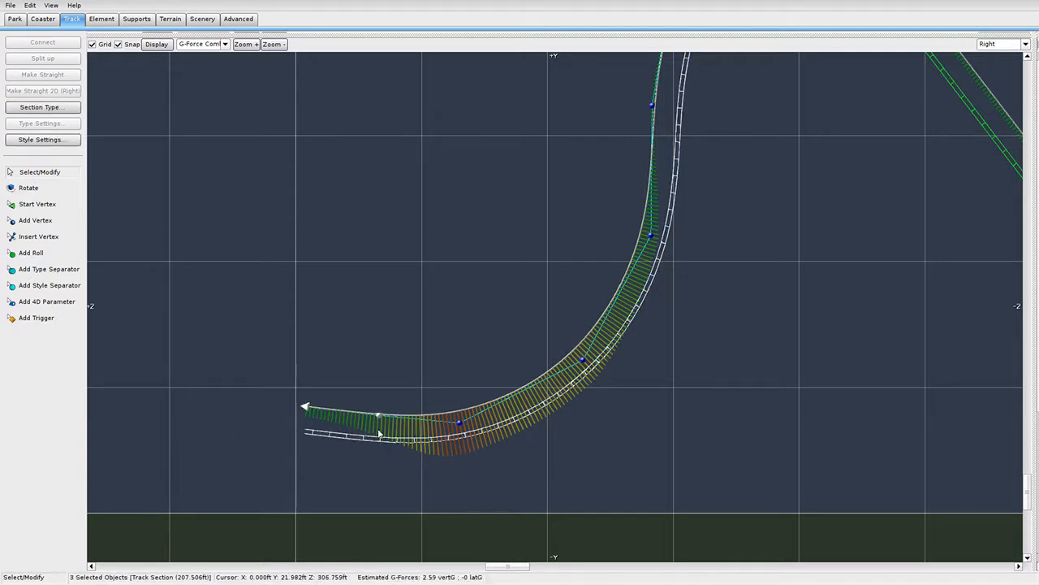
pyautogui.moveTo(378, 414); pyautogui.dragTo(364, 423)
pyautogui.click(438, 461)
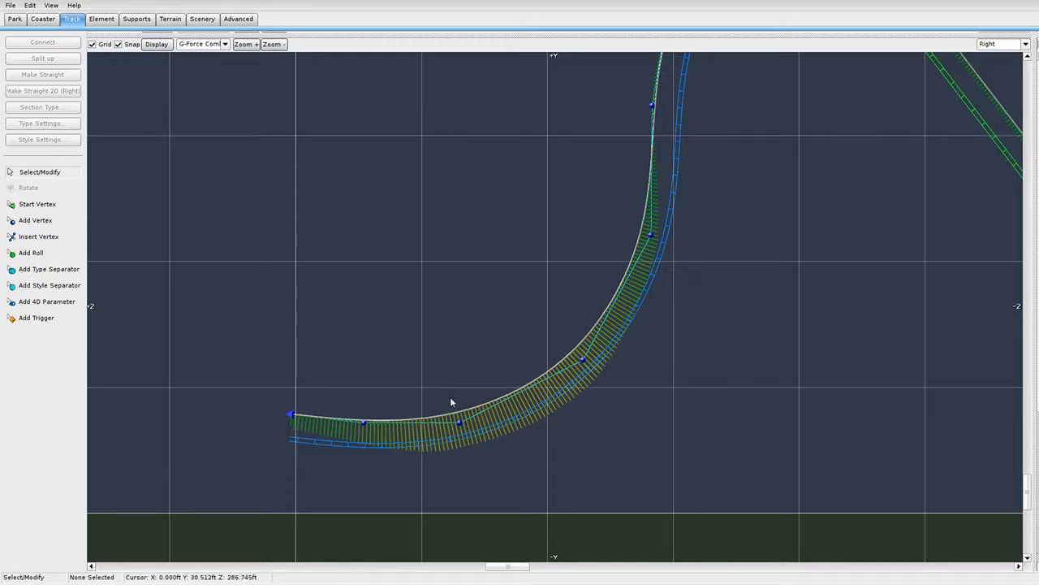
pyautogui.scroll(-2, 561, 378)
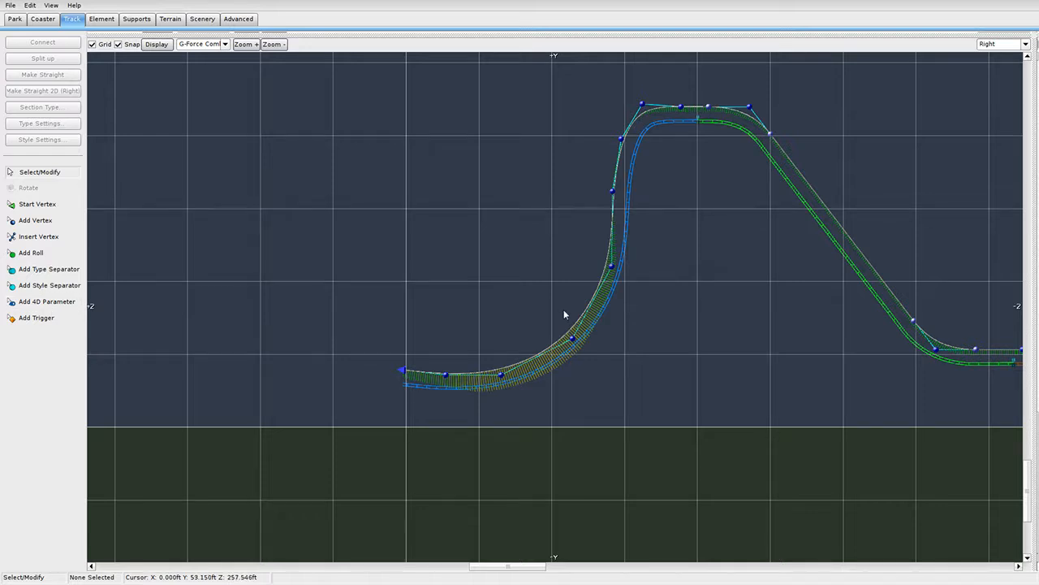
pyautogui.scroll(2, 565, 315)
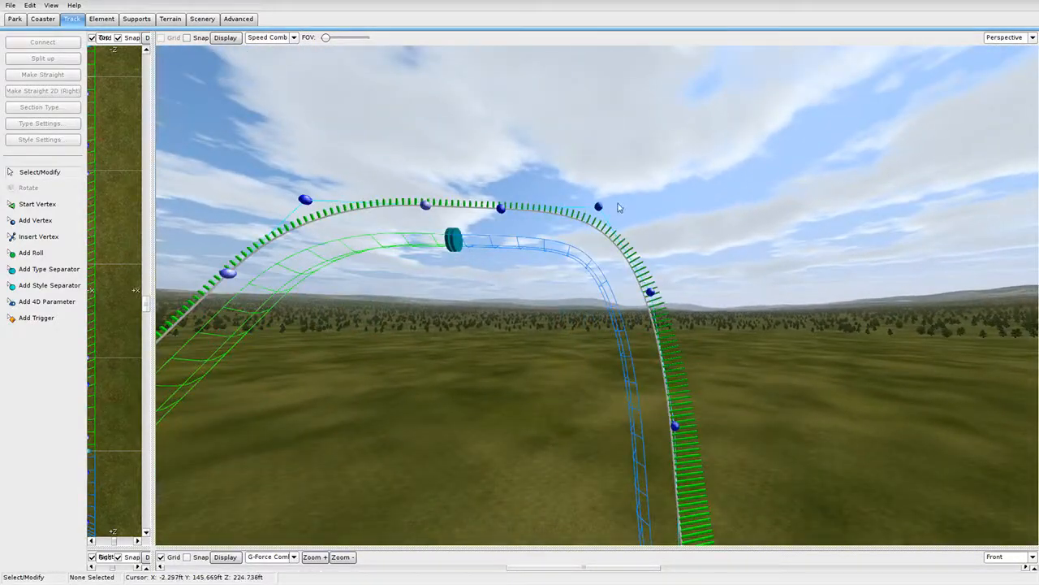
# Place two type separators on the track just past the top of the crest.
pyautogui.click(45, 269)
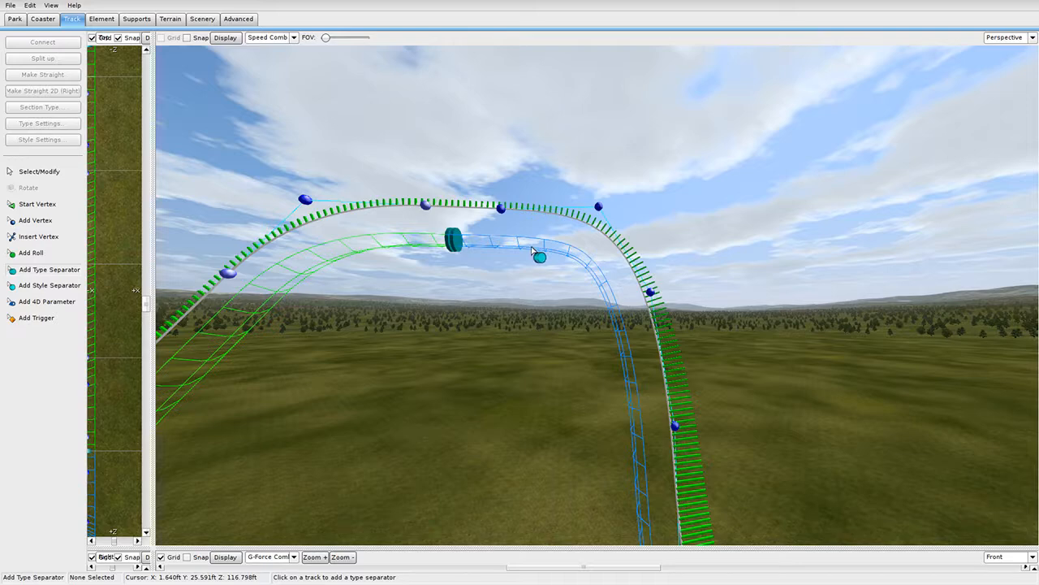
pyautogui.click(514, 238)
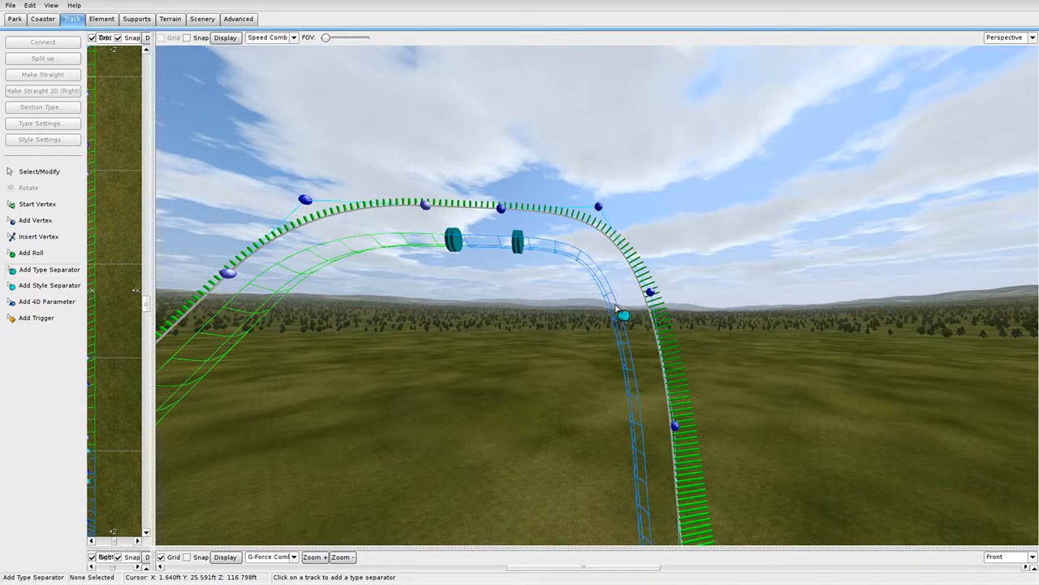
pyautogui.click(620, 323)
pyautogui.moveTo(619, 324)
pyautogui.mouseDown(button='right')
pyautogui.moveTo(619, 308)
pyautogui.moveTo(620, 390)
pyautogui.moveTo(620, 325)
pyautogui.mouseUp(button='right')
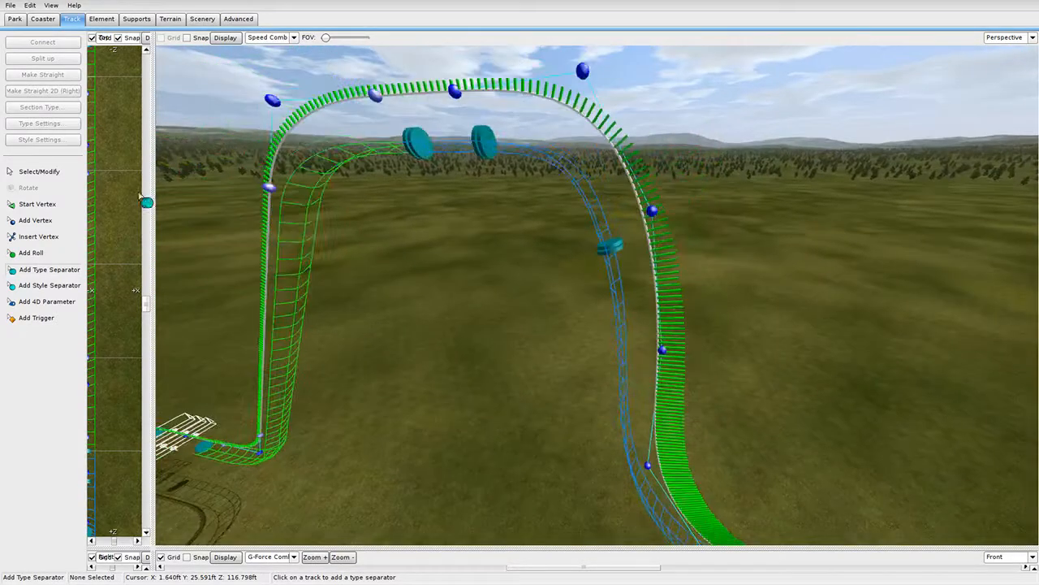
pyautogui.click(44, 169)
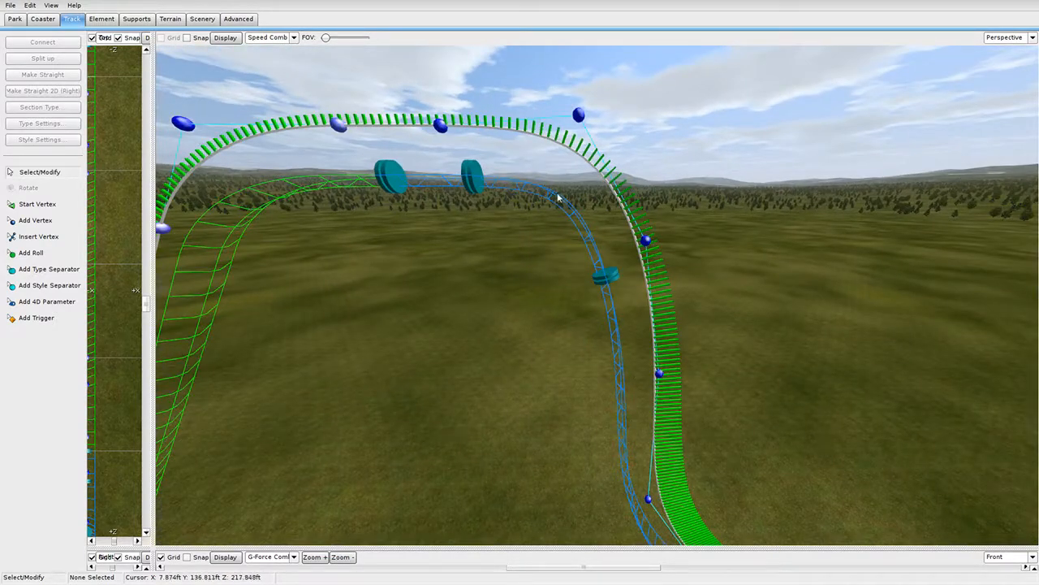
# Make the crest piece a Lift section with Dive Coaster Drop Release Mode and Silent Motor.
pyautogui.click(559, 199)
pyautogui.click(50, 108)
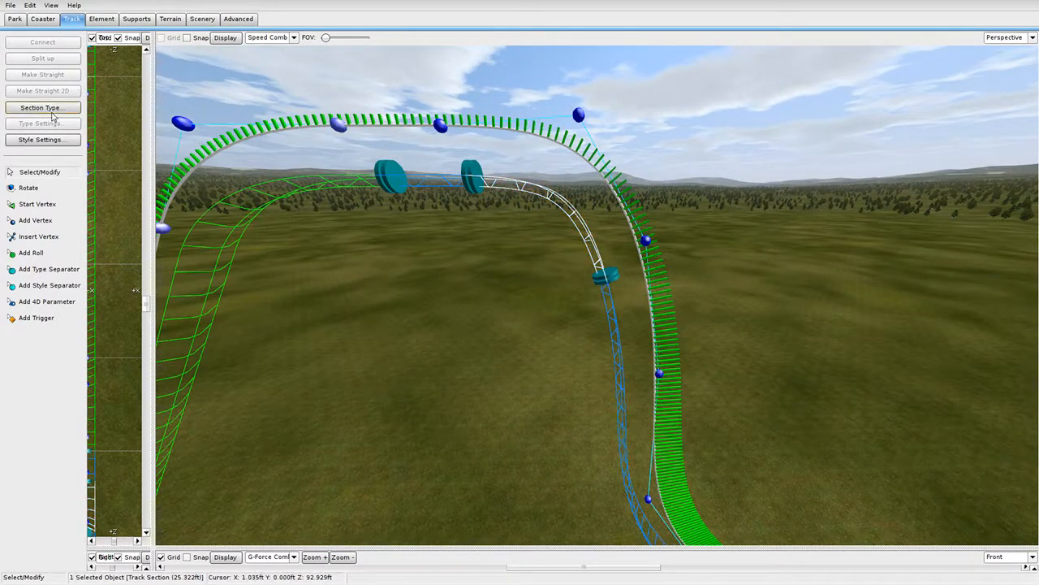
pyautogui.click(81, 147)
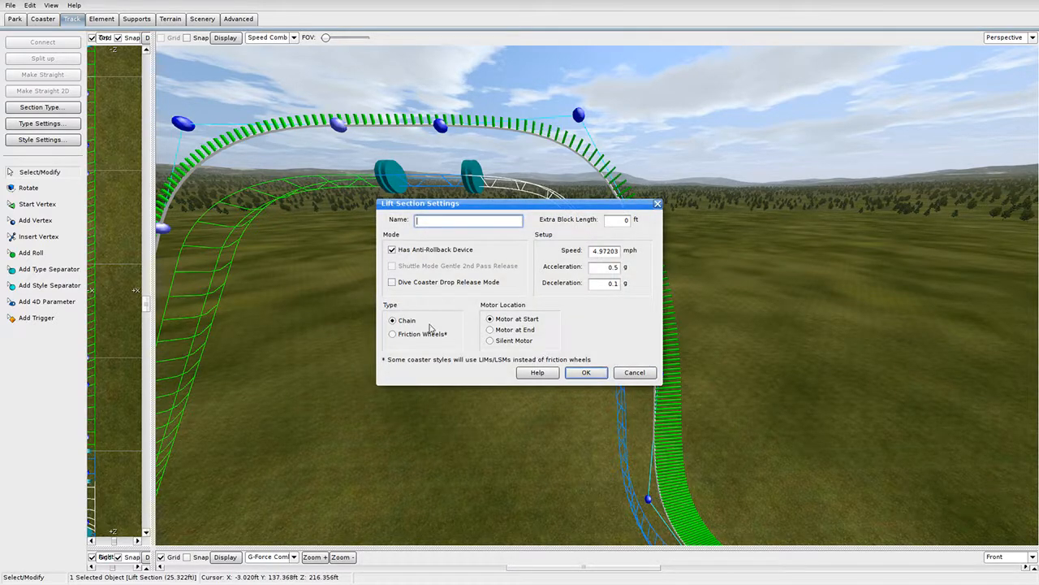
pyautogui.click(585, 371)
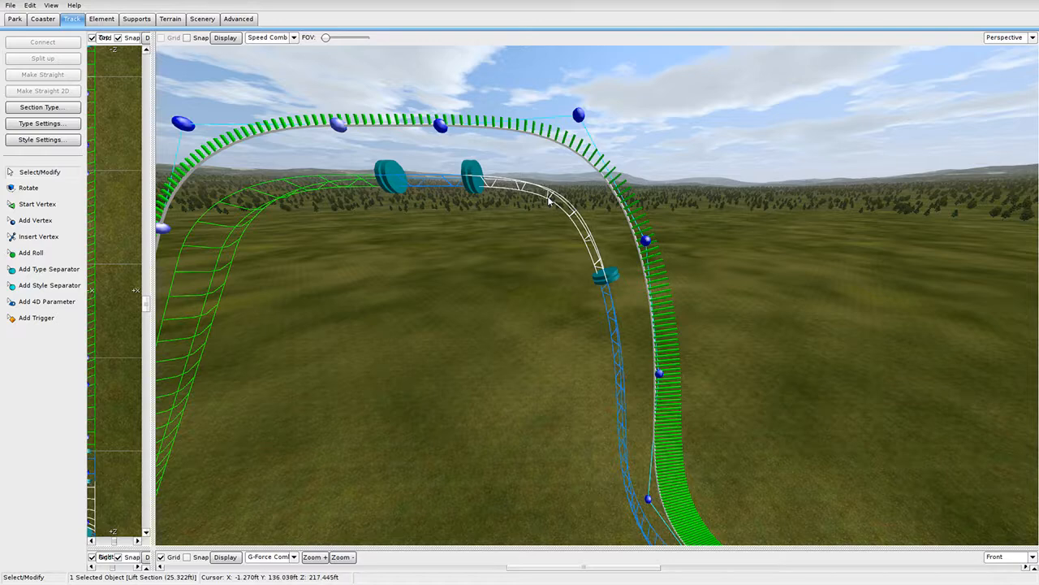
pyautogui.doubleClick(549, 202)
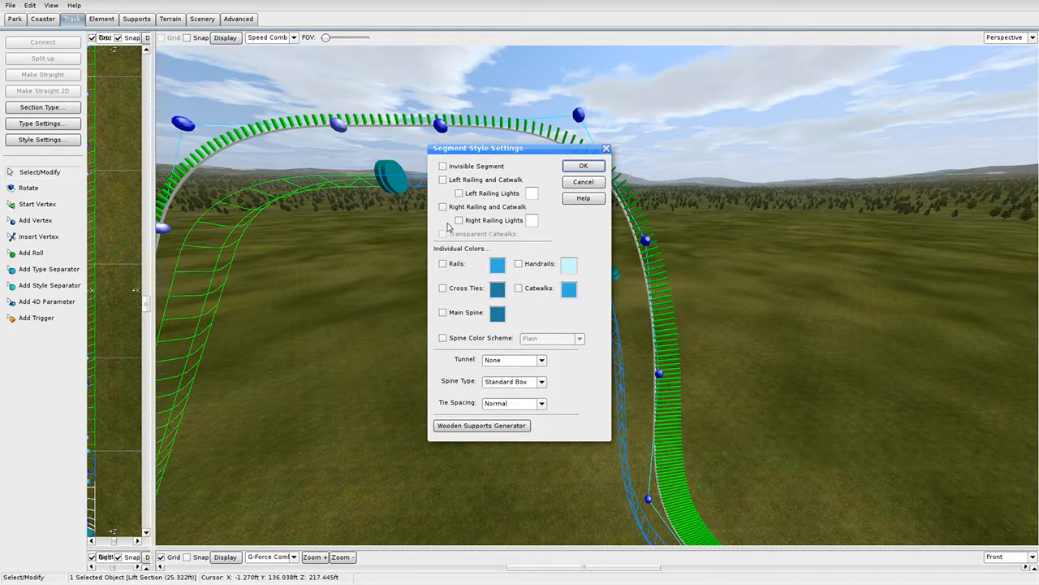
pyautogui.click(585, 167)
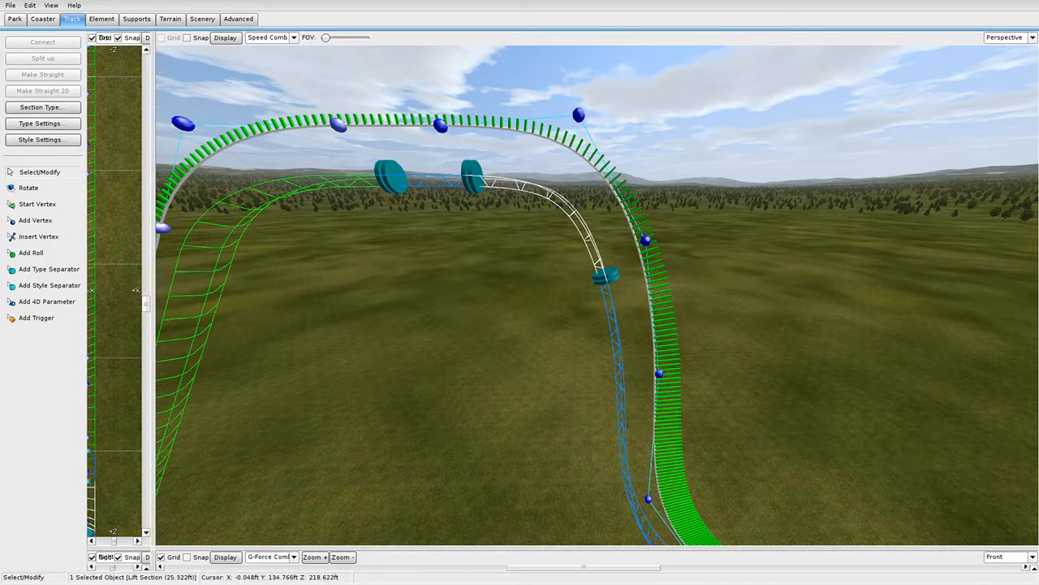
pyautogui.doubleClick(559, 210)
pyautogui.click(443, 283)
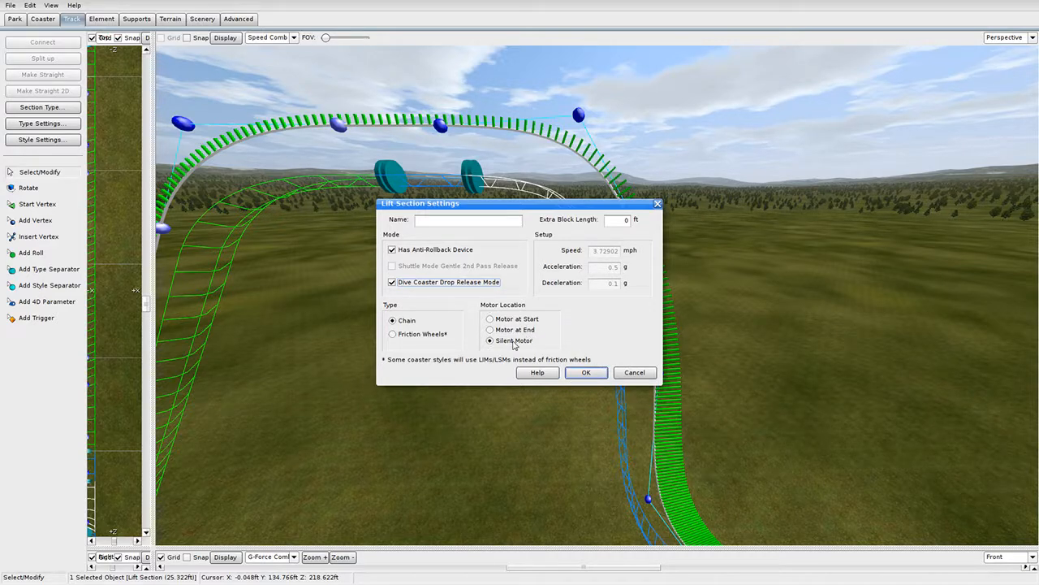
pyautogui.click(586, 373)
pyautogui.click(533, 304)
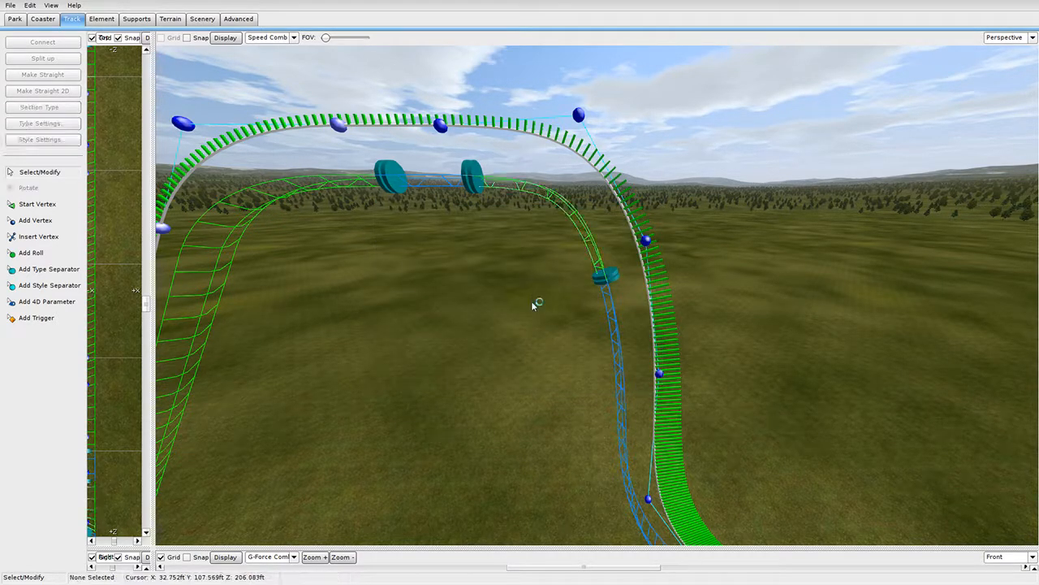
# In the enlarged side view, select the left track and top vertex and shift them left.
pyautogui.moveTo(510, 254); pyautogui.dragTo(398, 414, button='right')
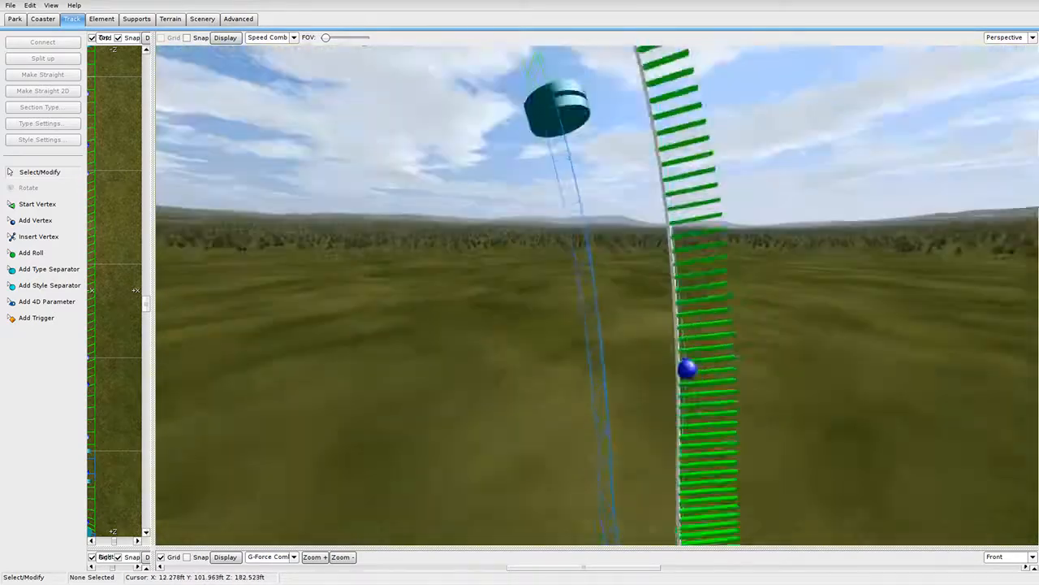
pyautogui.moveTo(463, 360); pyautogui.dragTo(464, 446, button='right')
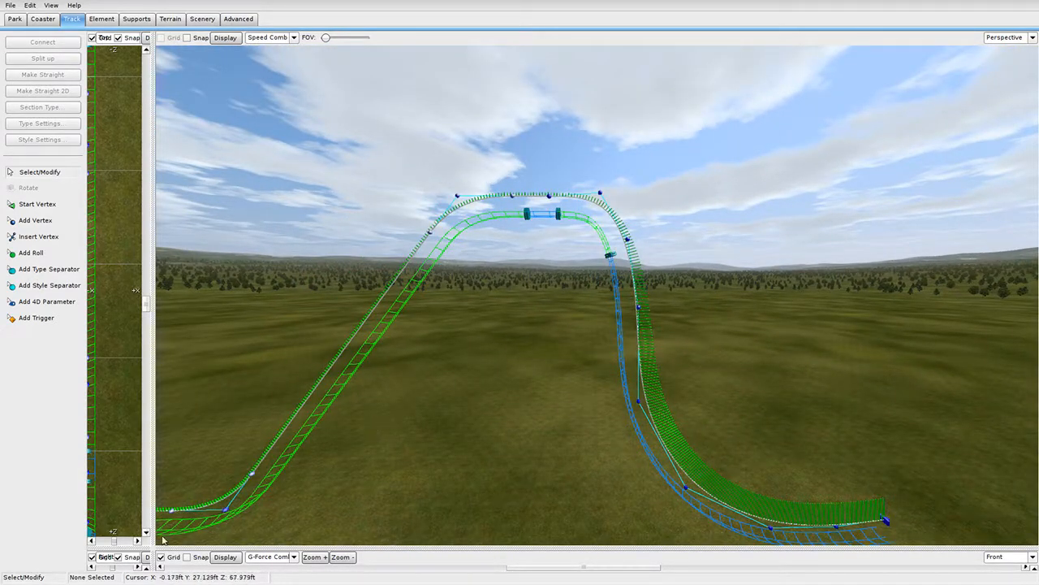
pyautogui.moveTo(154, 548); pyautogui.dragTo(905, 34)
pyautogui.scroll(-5, 622, 223)
pyautogui.moveTo(622, 223); pyautogui.dragTo(580, 277, button='right')
pyautogui.moveTo(231, 484); pyautogui.dragTo(573, 108)
pyautogui.scroll(5, 582, 150)
pyautogui.moveTo(583, 151); pyautogui.dragTo(389, 385, button='right')
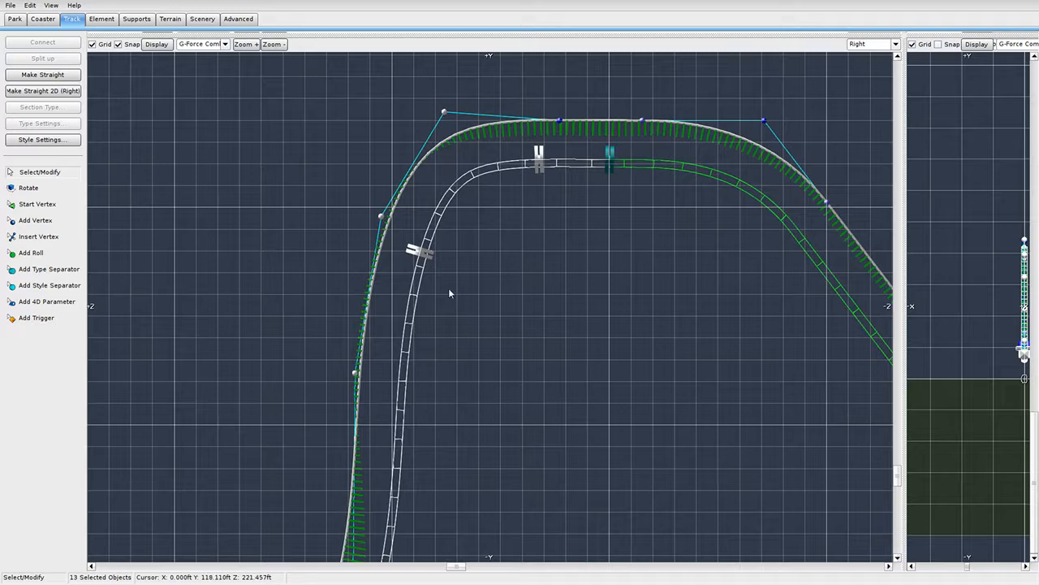
pyautogui.keyDown('shift'); pyautogui.click(562, 122); pyautogui.keyUp('shift')
pyautogui.scroll(5, 571, 178)
pyautogui.moveTo(582, 183); pyautogui.dragTo(412, 577, button='right')
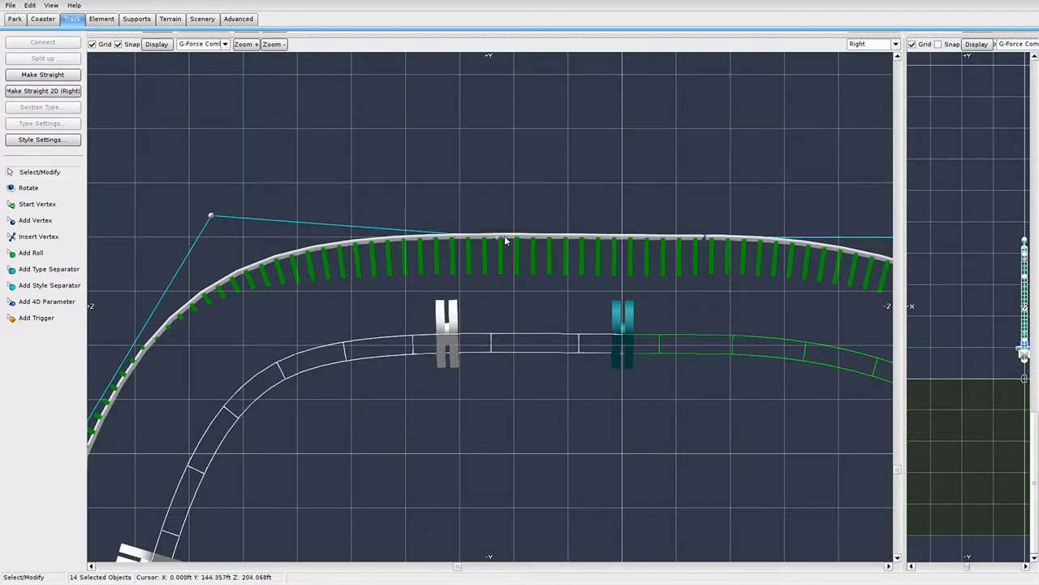
pyautogui.moveTo(494, 242); pyautogui.dragTo(336, 247)
# Shift the climbing side of the new hill slightly right.
pyautogui.scroll(-4, 431, 389)
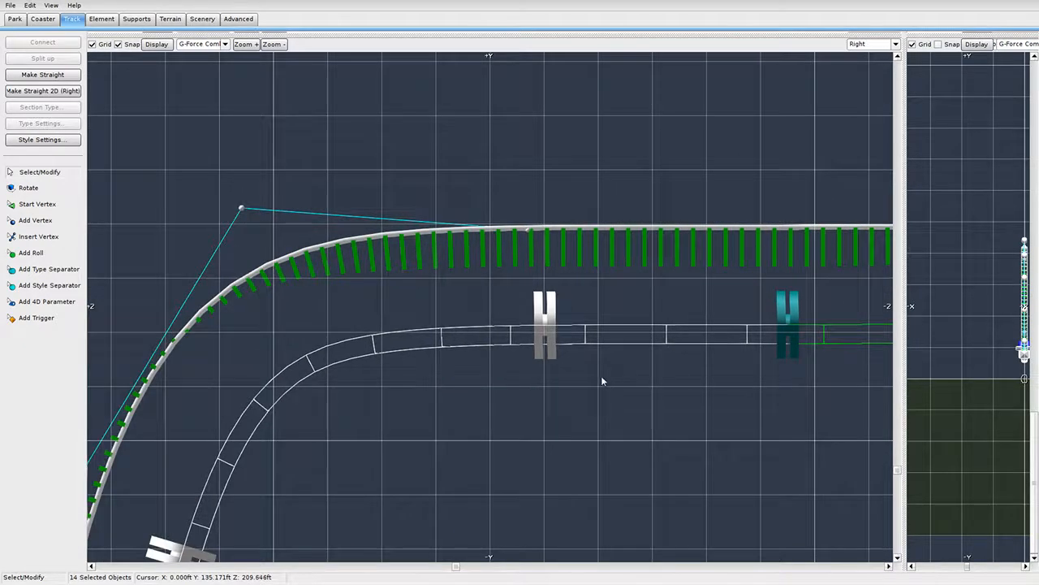
pyautogui.click(513, 325)
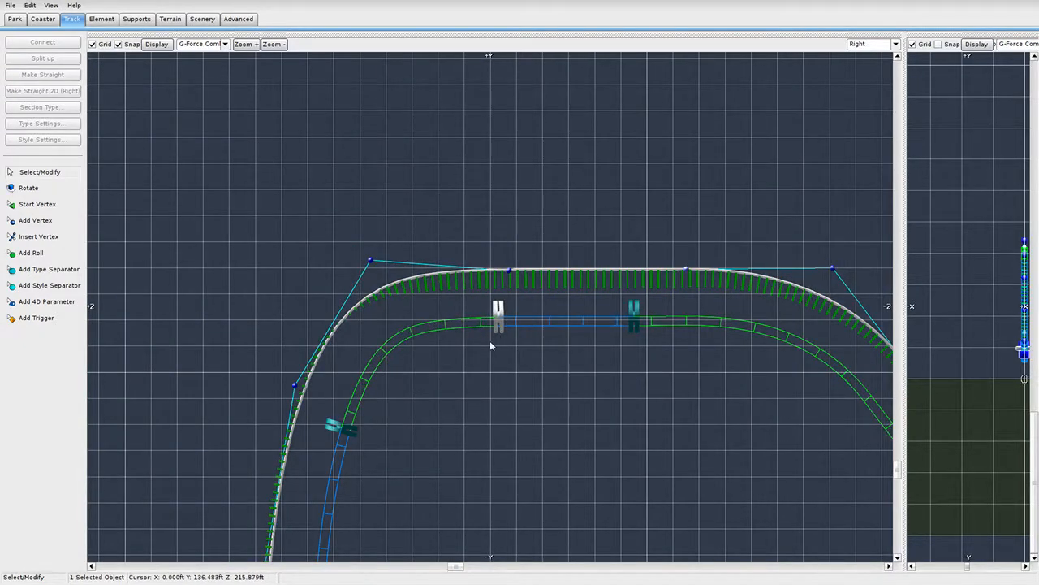
pyautogui.scroll(-2, 452, 350)
pyautogui.scroll(-3, 470, 420)
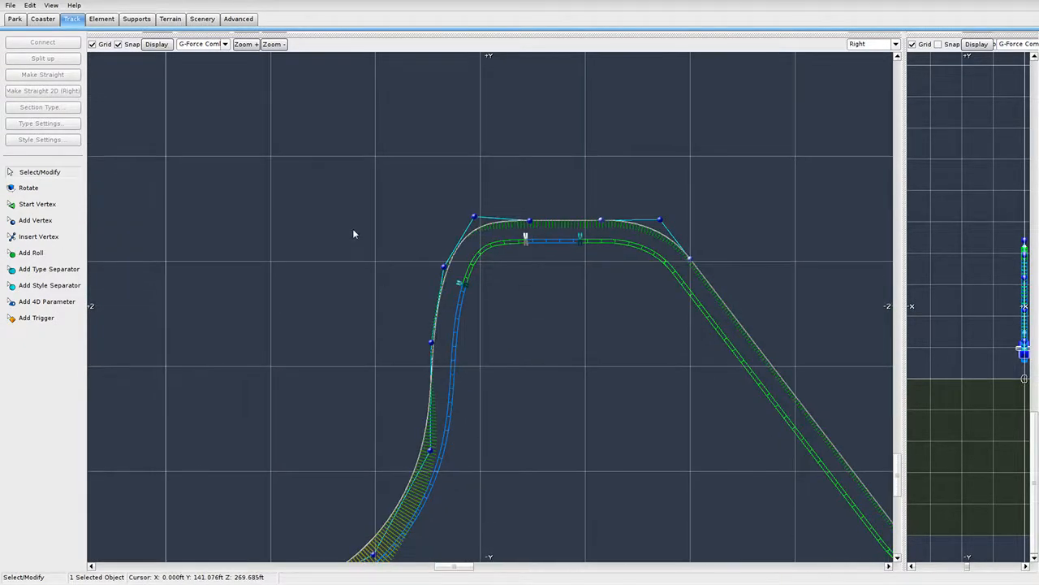
pyautogui.scroll(-2, 373, 340)
pyautogui.moveTo(244, 515); pyautogui.dragTo(532, 288)
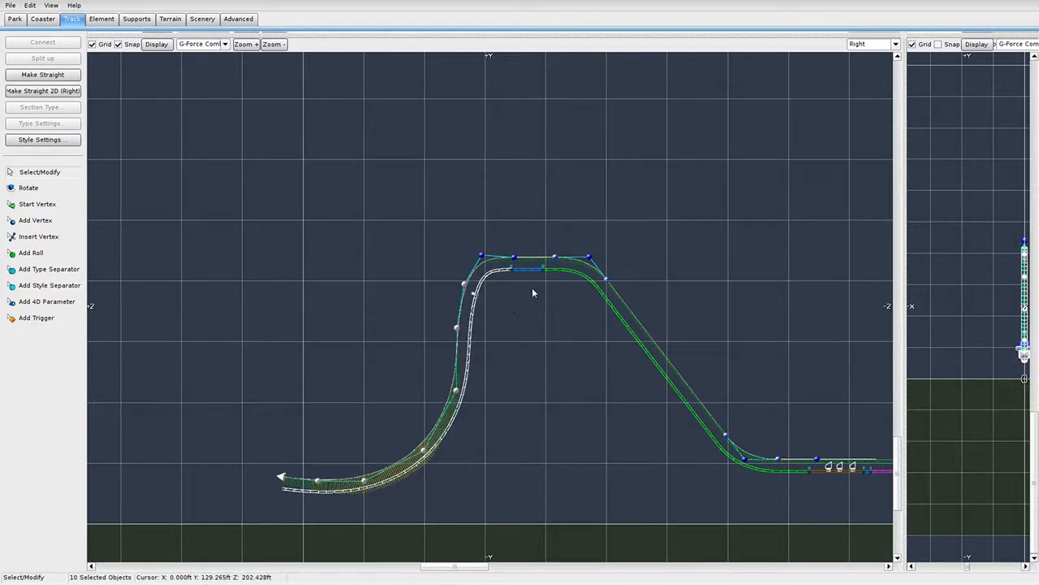
pyautogui.scroll(3, 520, 309)
pyautogui.moveTo(410, 367); pyautogui.dragTo(420, 365)
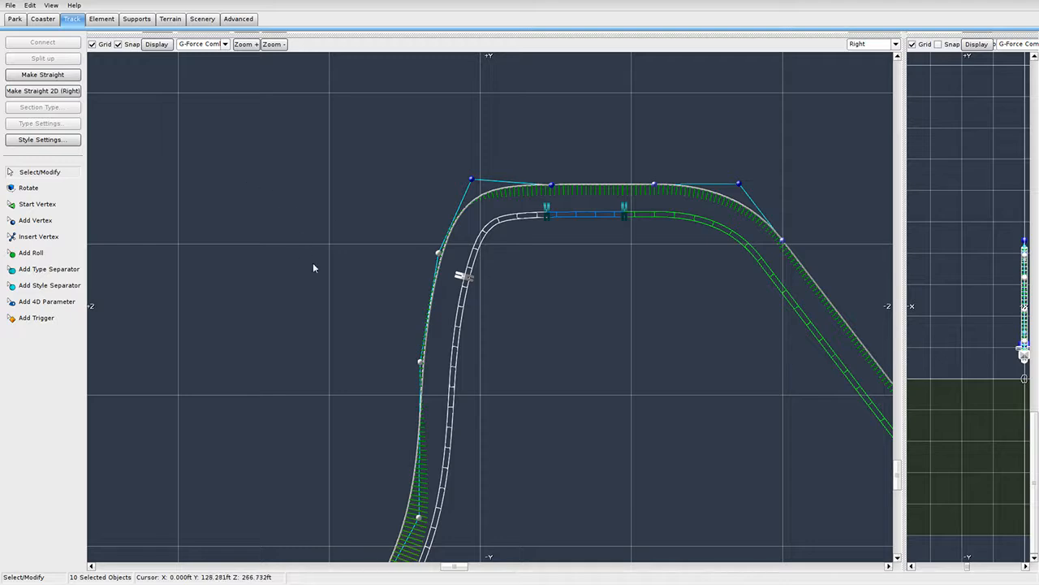
pyautogui.click(393, 281)
# Select the hilltop vertices and drag them upward to raise the crest.
pyautogui.scroll(1, 470, 193)
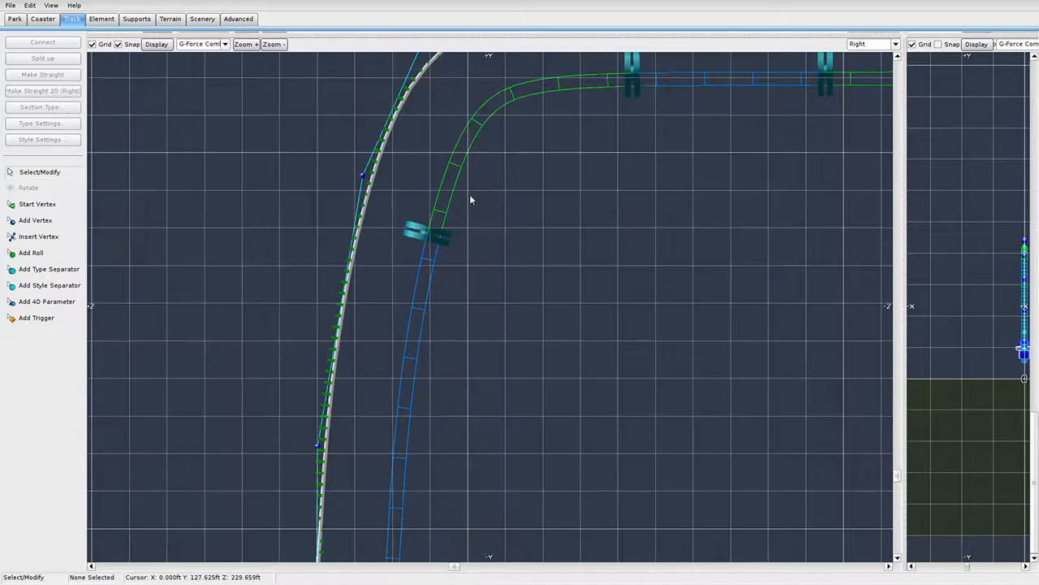
pyautogui.moveTo(447, 186); pyautogui.dragTo(459, 228, button='right')
pyautogui.scroll(-1, 412, 355)
pyautogui.moveTo(480, 403); pyautogui.dragTo(488, 313, button='right')
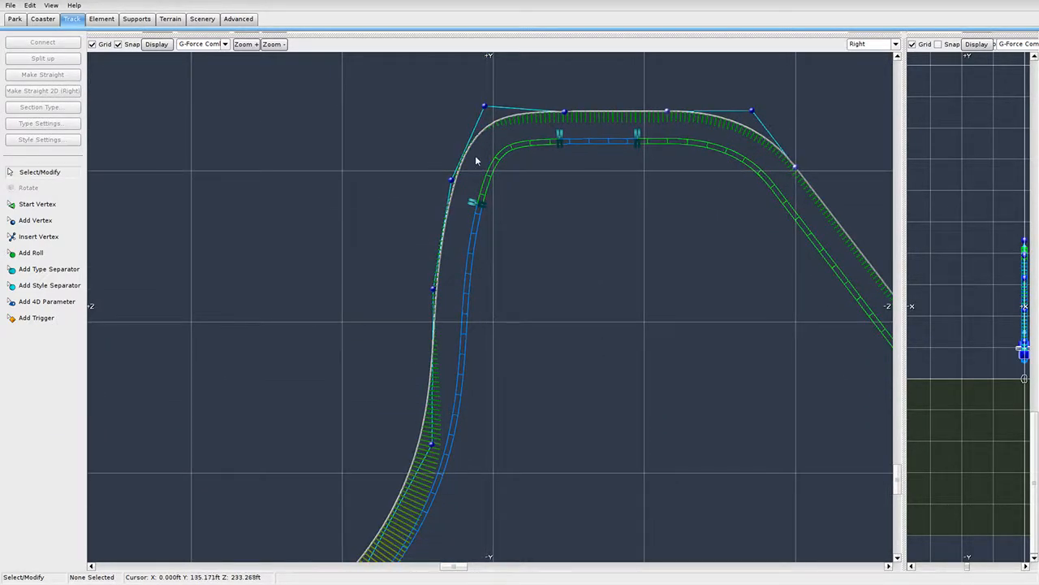
pyautogui.scroll(-1, 448, 365)
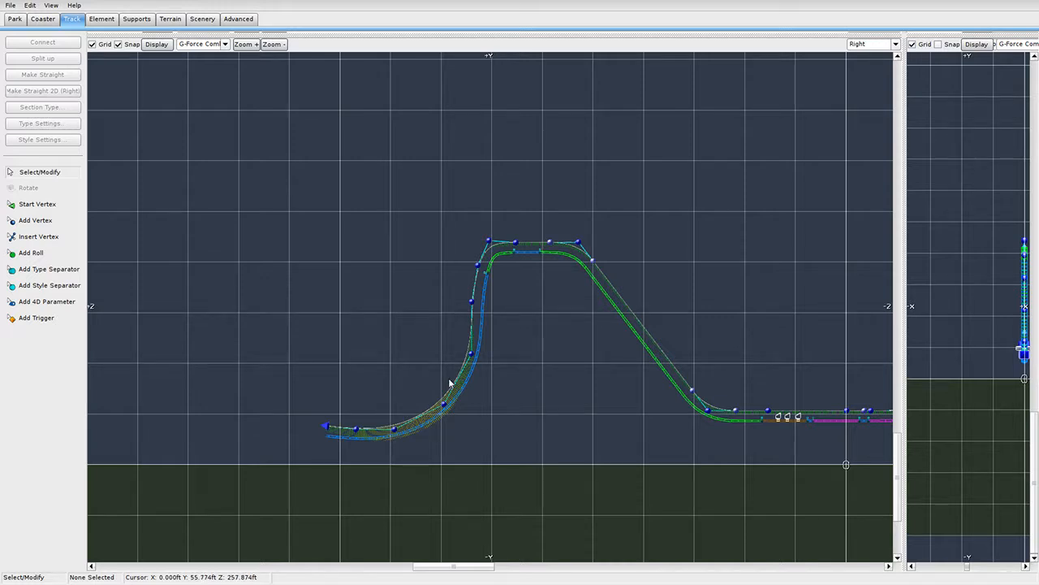
pyautogui.moveTo(450, 318); pyautogui.dragTo(601, 220)
pyautogui.scroll(1, 596, 231)
pyautogui.moveTo(517, 374); pyautogui.dragTo(524, 382, button='right')
pyautogui.scroll(1, 505, 322)
pyautogui.moveTo(488, 269); pyautogui.dragTo(487, 357, button='right')
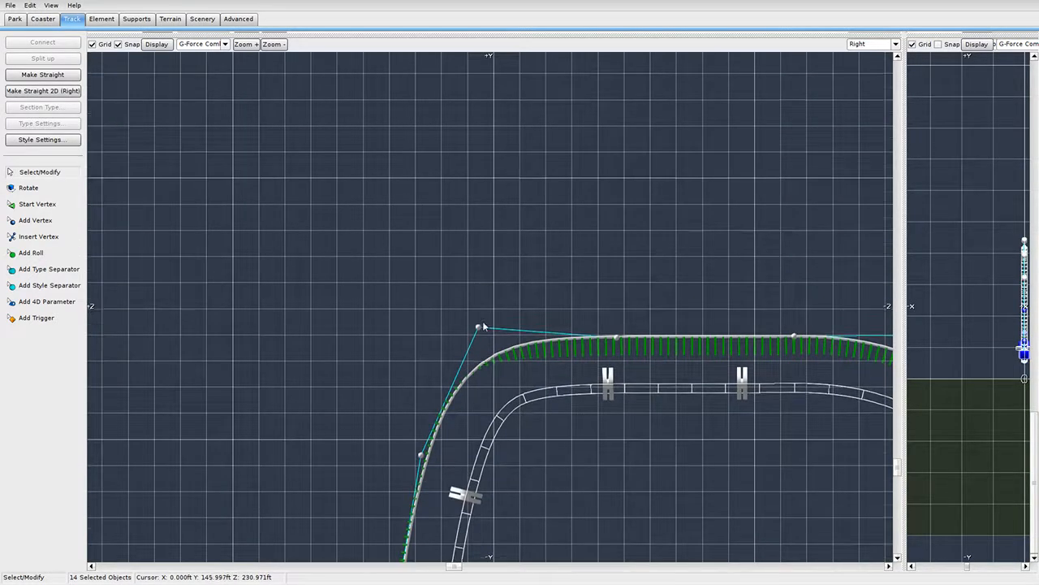
pyautogui.moveTo(480, 328); pyautogui.dragTo(483, 176)
pyautogui.scroll(-1, 490, 247)
pyautogui.moveTo(529, 387); pyautogui.dragTo(521, 198, button='right')
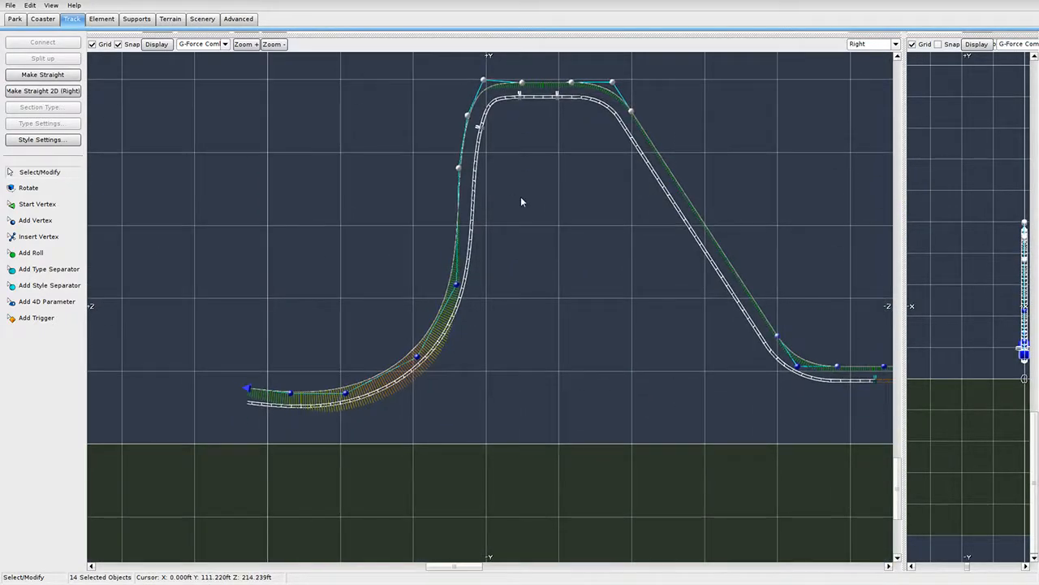
# Select the lower pullout curve plus one vertex above and raise it slightly, nudging it left.
pyautogui.click(203, 388)
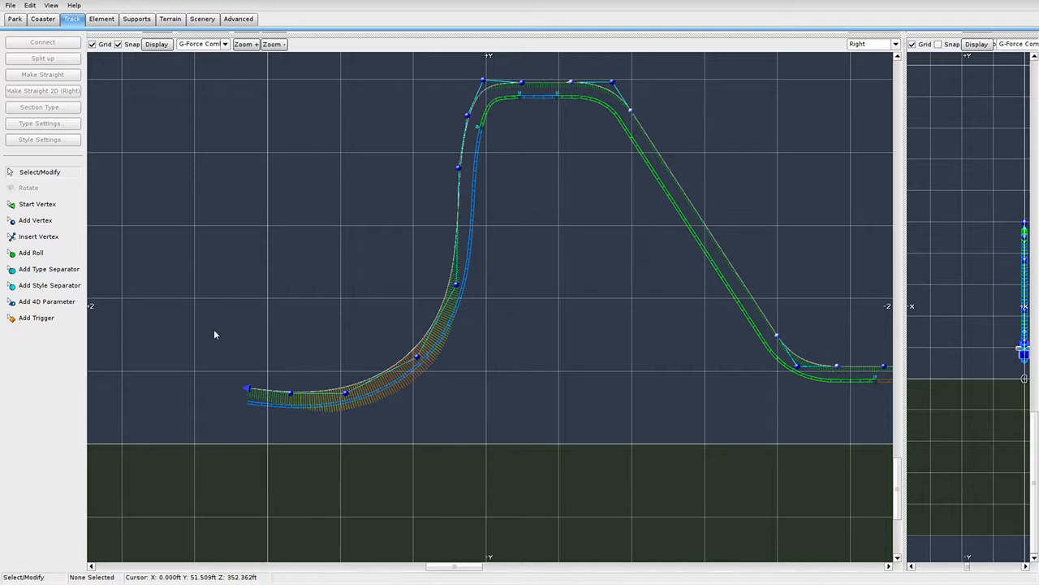
pyautogui.moveTo(179, 326); pyautogui.dragTo(455, 507)
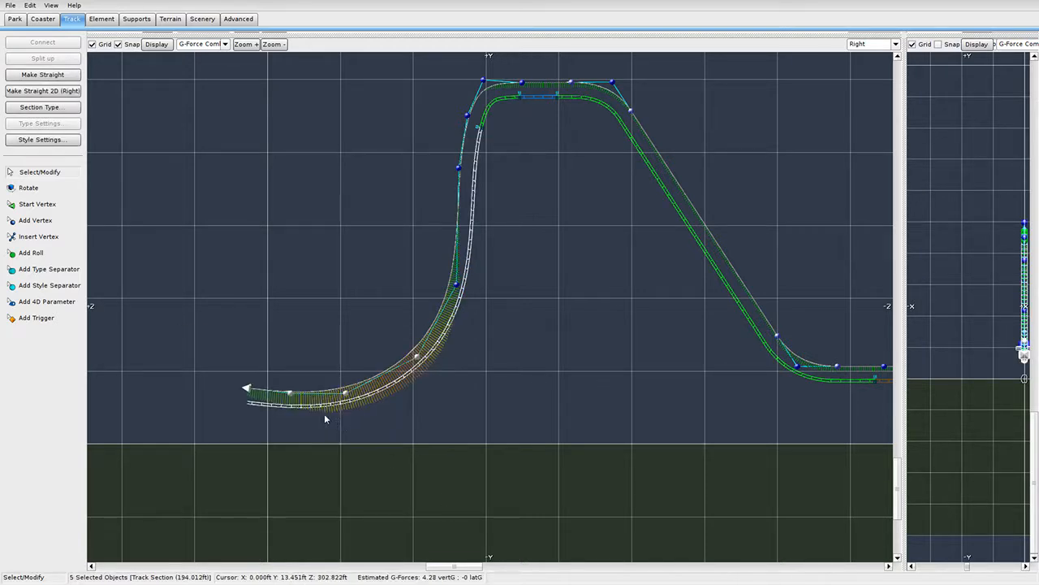
pyautogui.click(398, 422)
pyautogui.moveTo(208, 308); pyautogui.dragTo(474, 481)
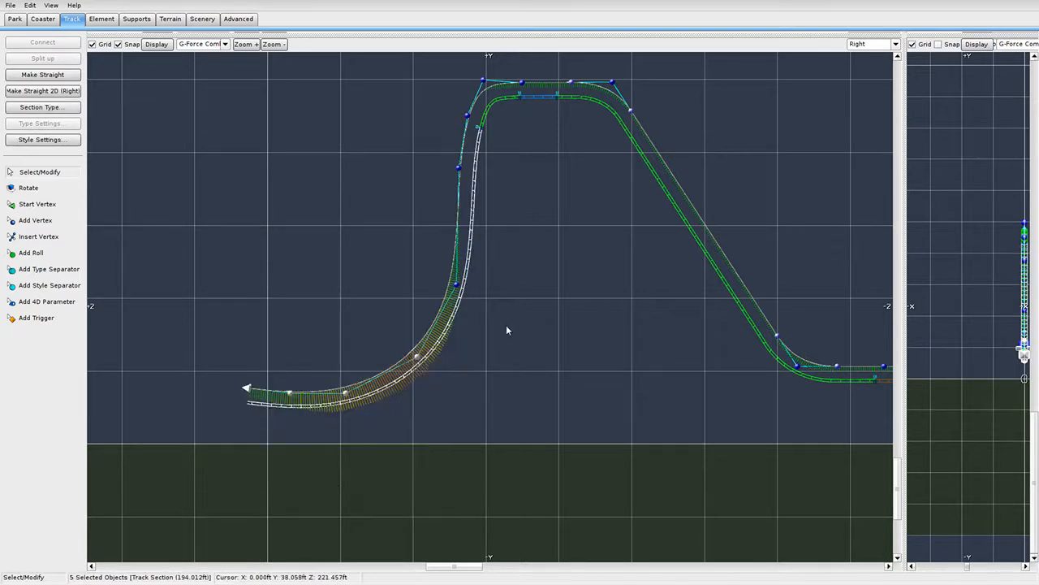
pyautogui.keyDown('shift'); pyautogui.click(456, 284); pyautogui.keyUp('shift')
pyautogui.moveTo(460, 292); pyautogui.dragTo(461, 277)
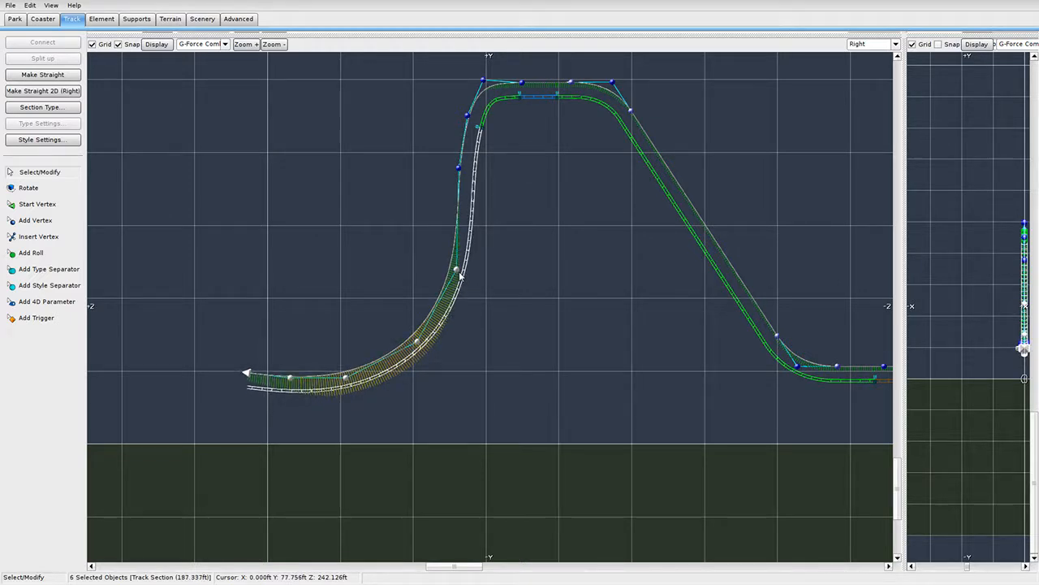
pyautogui.moveTo(418, 341); pyautogui.dragTo(413, 342)
pyautogui.keyDown('shift'); pyautogui.click(413, 341); pyautogui.keyUp('shift')
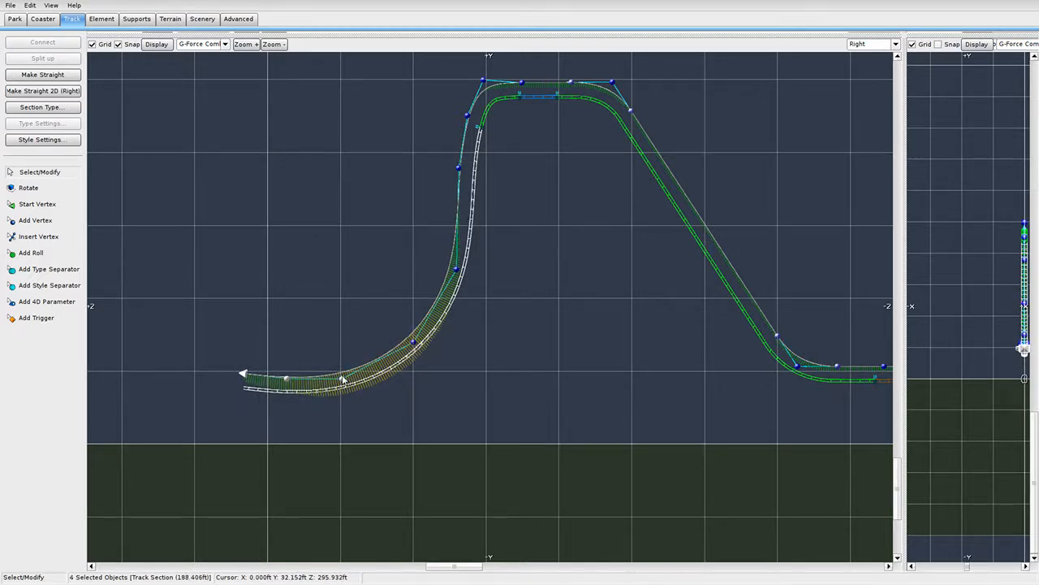
pyautogui.click(435, 407)
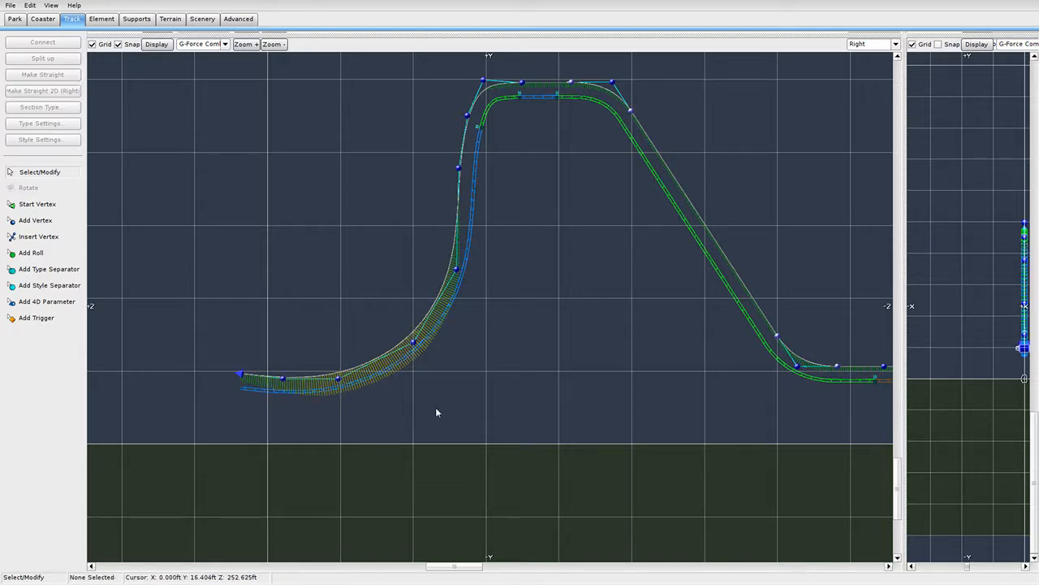
# Check the lower curve's track section, then review the finished hill in the side view.
pyautogui.scroll(3, 605, 357)
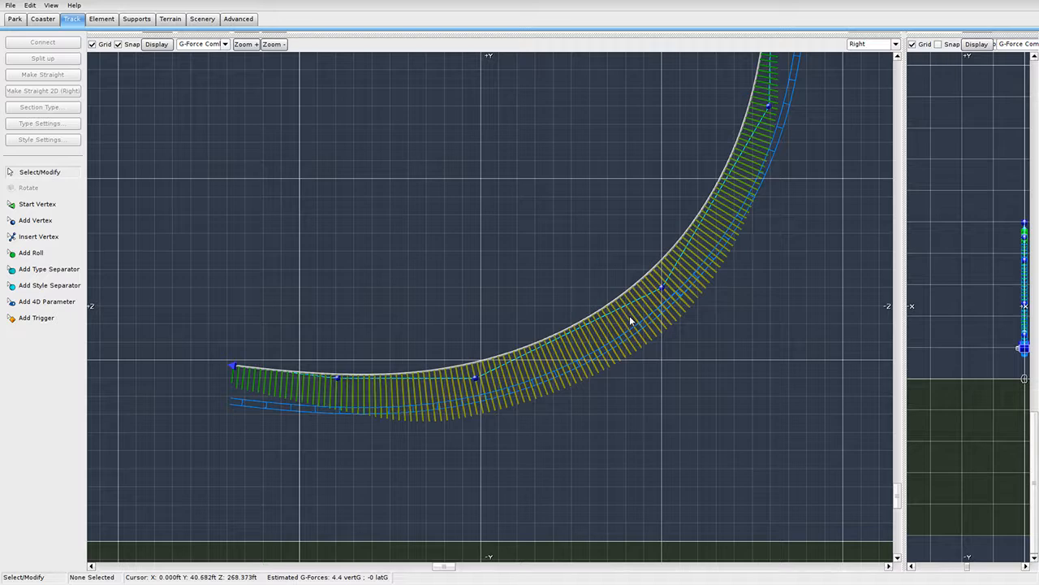
pyautogui.moveTo(116, 319); pyautogui.dragTo(491, 473)
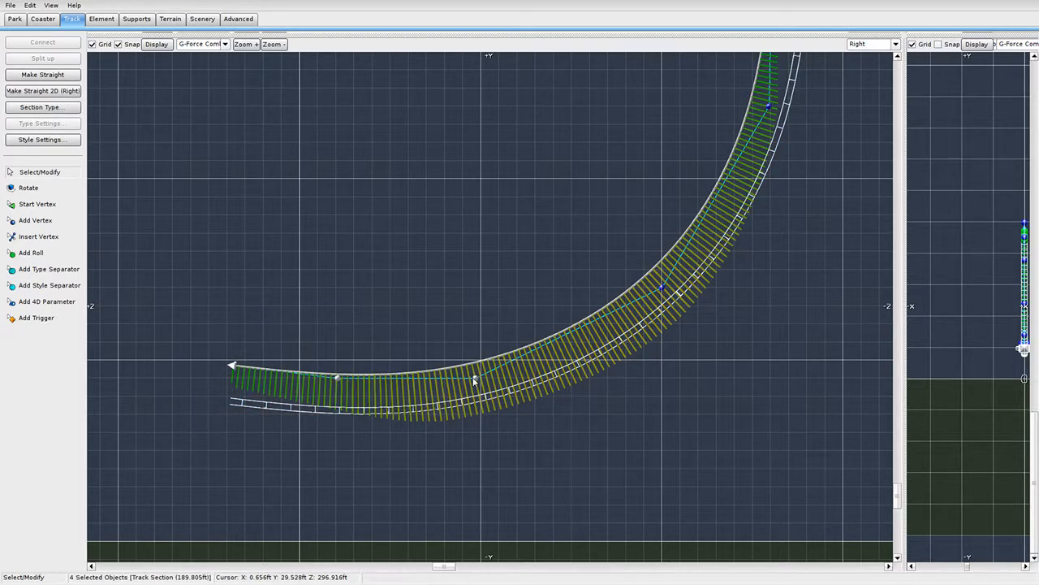
pyautogui.click(487, 304)
pyautogui.scroll(-5, 537, 315)
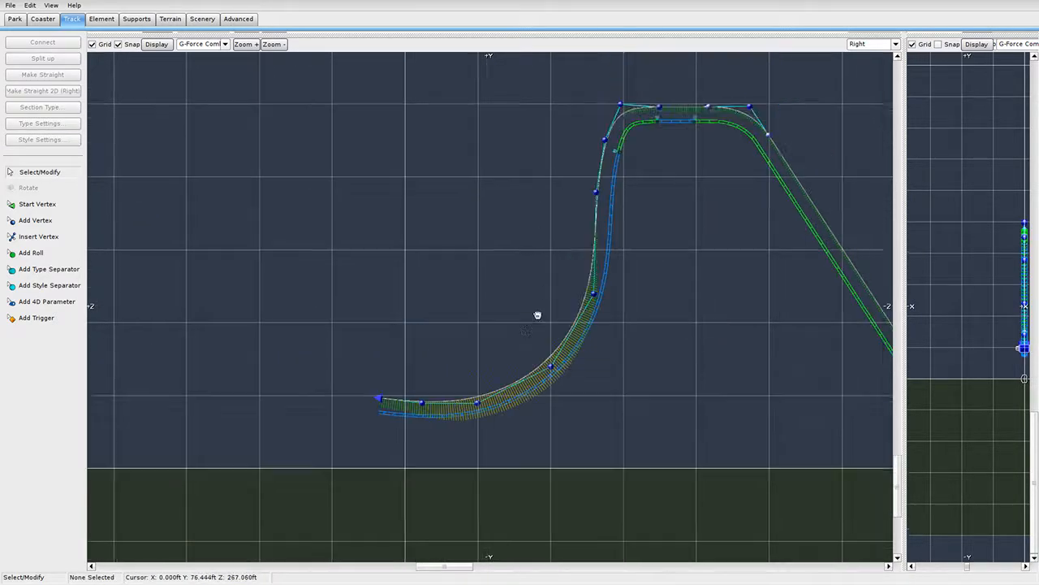
pyautogui.moveTo(537, 315); pyautogui.dragTo(525, 387, button='right')
pyautogui.scroll(2, 568, 349)
pyautogui.moveTo(670, 266); pyautogui.dragTo(469, 391, button='right')
pyautogui.scroll(6, 505, 247)
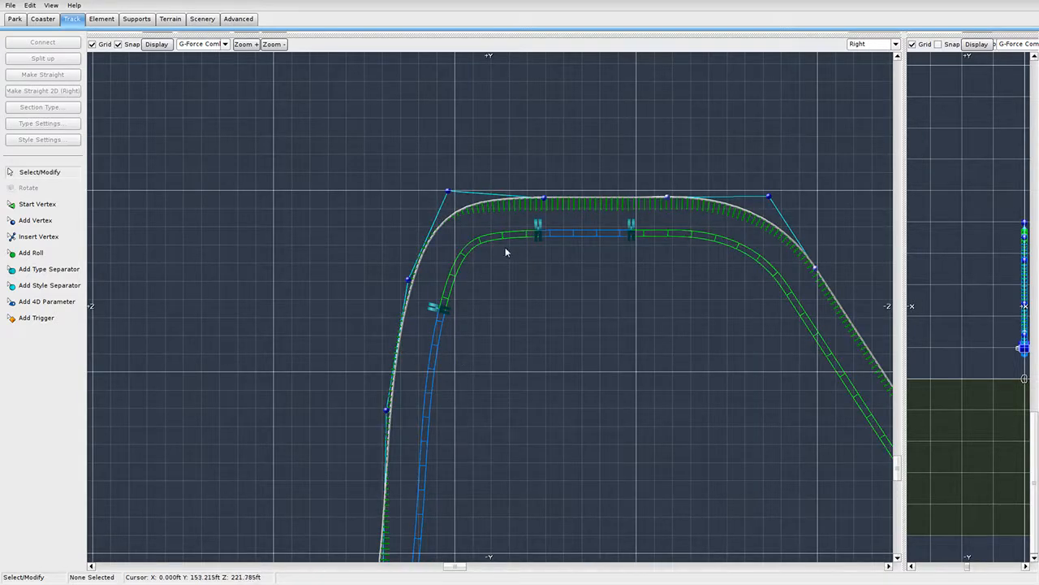
# Drag the hill's top-left corner vertex up-left and the vertex below it down-left.
pyautogui.moveTo(418, 107); pyautogui.dragTo(428, 117)
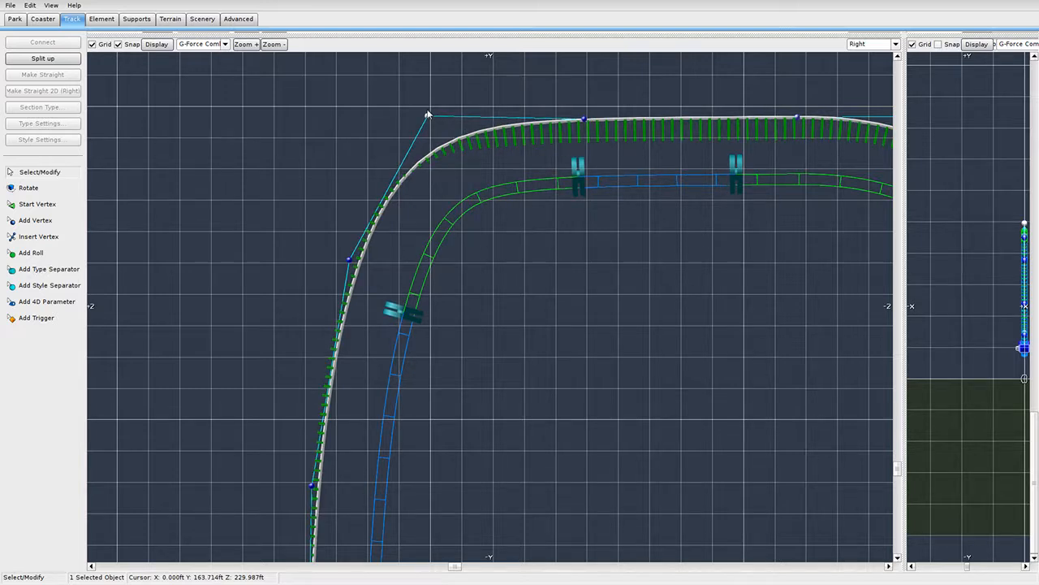
pyautogui.moveTo(428, 115); pyautogui.dragTo(401, 106)
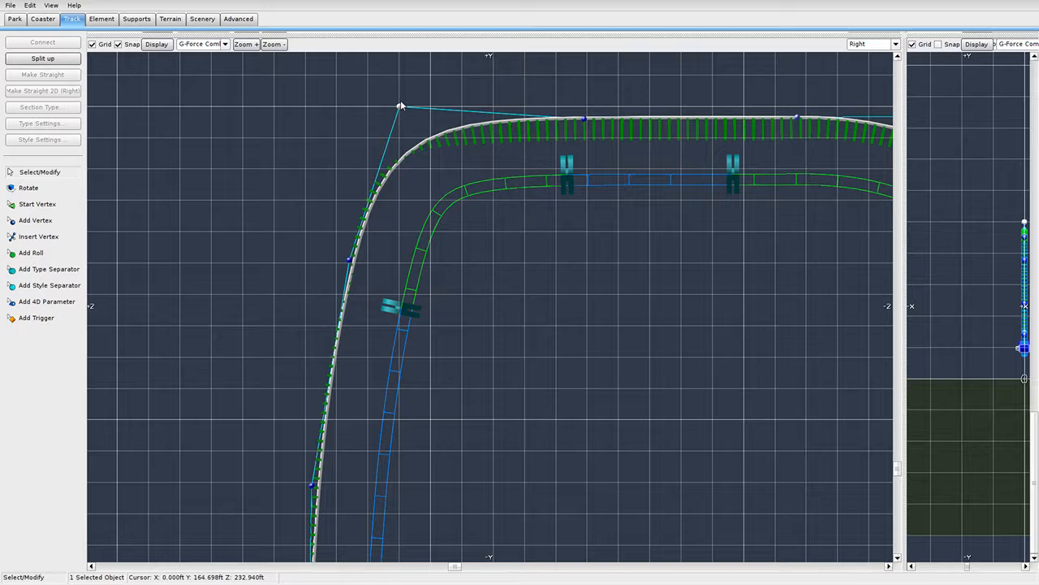
pyautogui.moveTo(349, 260); pyautogui.dragTo(312, 289)
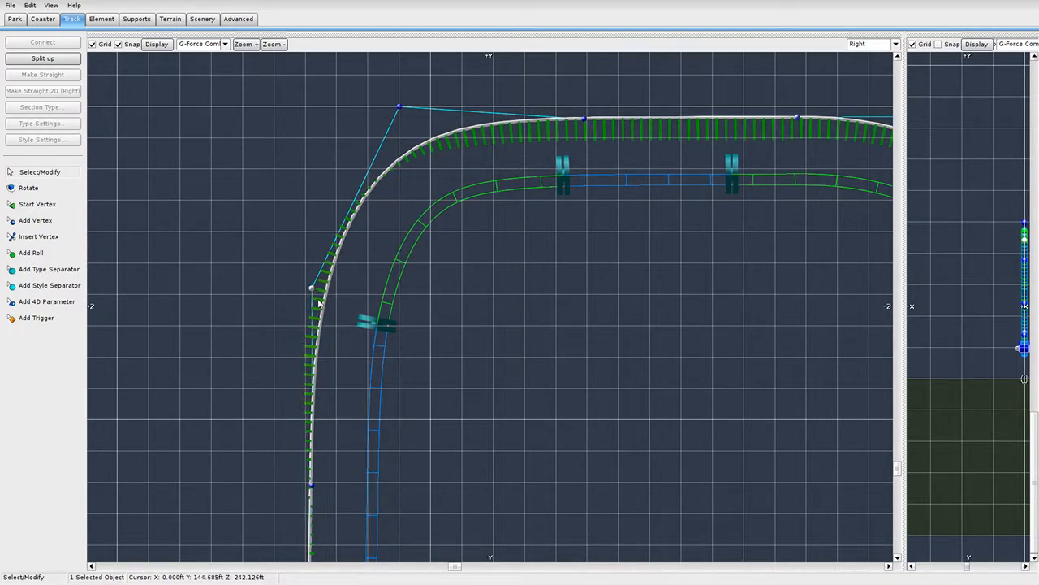
pyautogui.moveTo(529, 478); pyautogui.dragTo(564, 242, button='right')
pyautogui.moveTo(500, 244); pyautogui.dragTo(529, 553, button='right')
# Check the type separators and blue track section, then clear the selection and enlarge the perspective view.
pyautogui.click(445, 398)
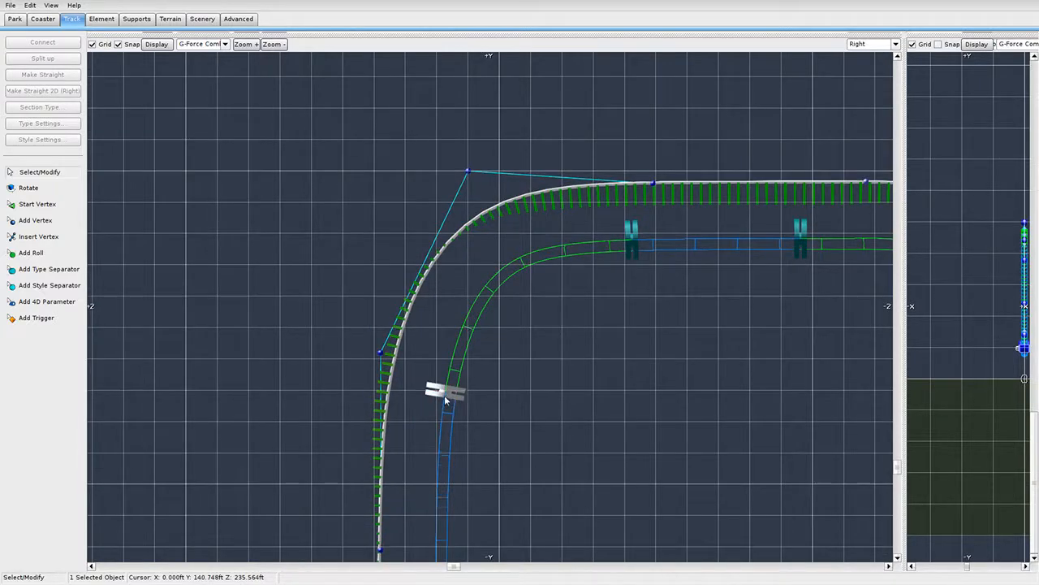
pyautogui.click(616, 243)
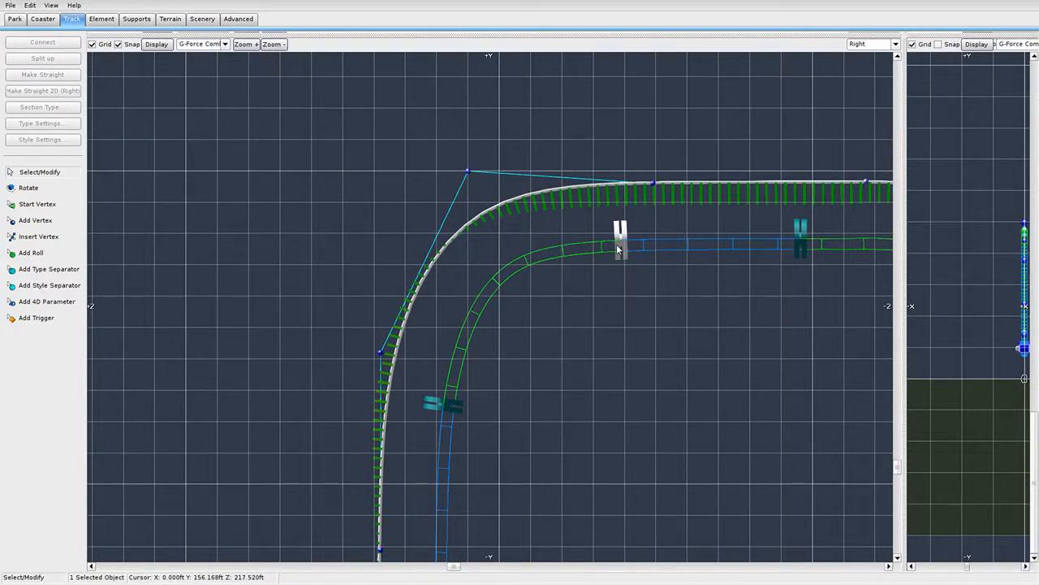
pyautogui.click(731, 243)
pyautogui.click(612, 367)
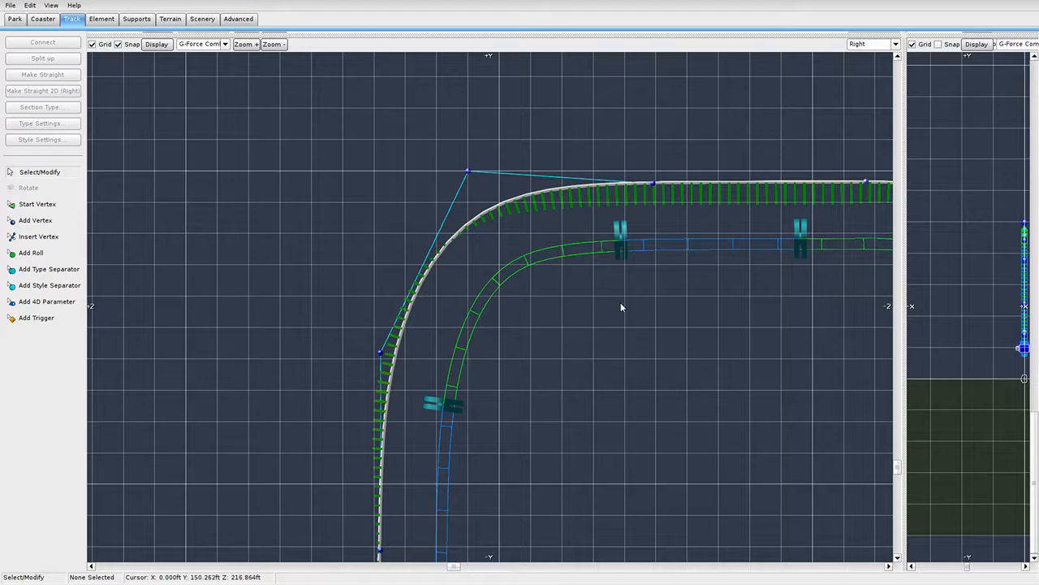
pyautogui.scroll(-5, 621, 307)
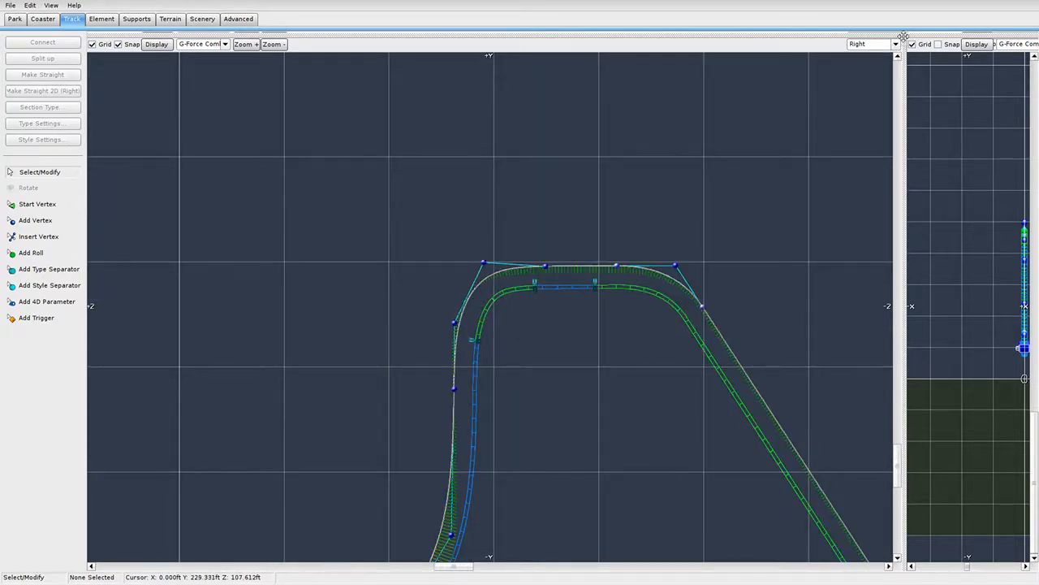
pyautogui.moveTo(903, 37); pyautogui.dragTo(286, 485)
# Give the lift section left and right railings with catwalks, plus lights on the left railing.
pyautogui.moveTo(755, 219); pyautogui.dragTo(634, 195, button='right')
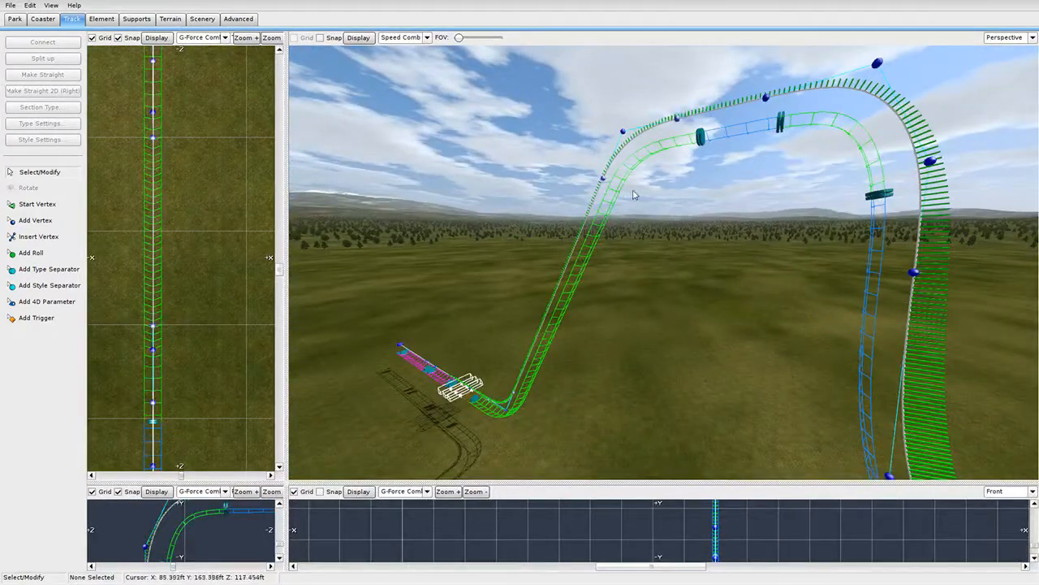
pyautogui.doubleClick(615, 195)
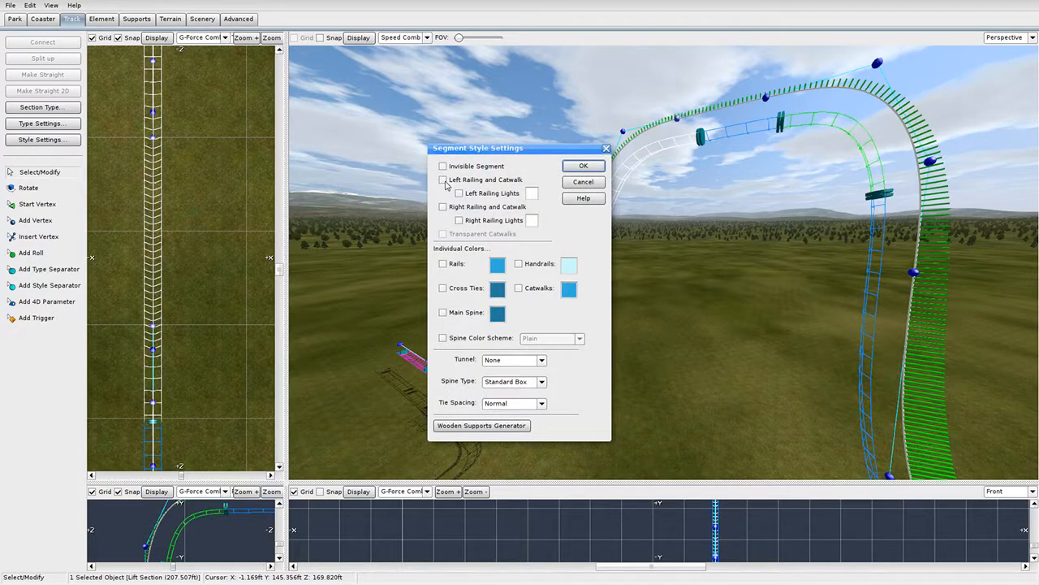
pyautogui.click(443, 180)
pyautogui.click(459, 193)
pyautogui.click(443, 206)
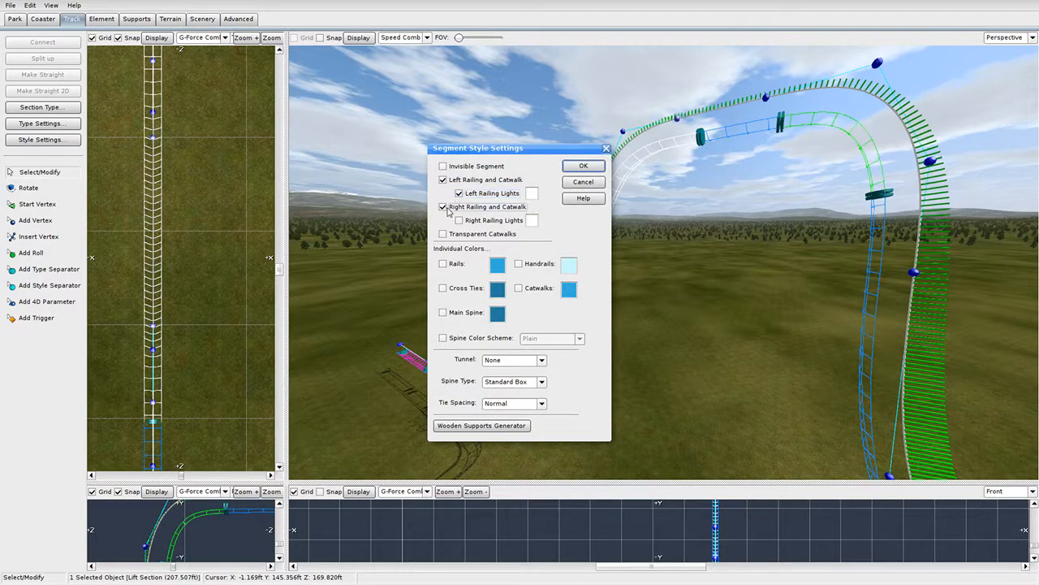
pyautogui.click(583, 166)
pyautogui.doubleClick(748, 136)
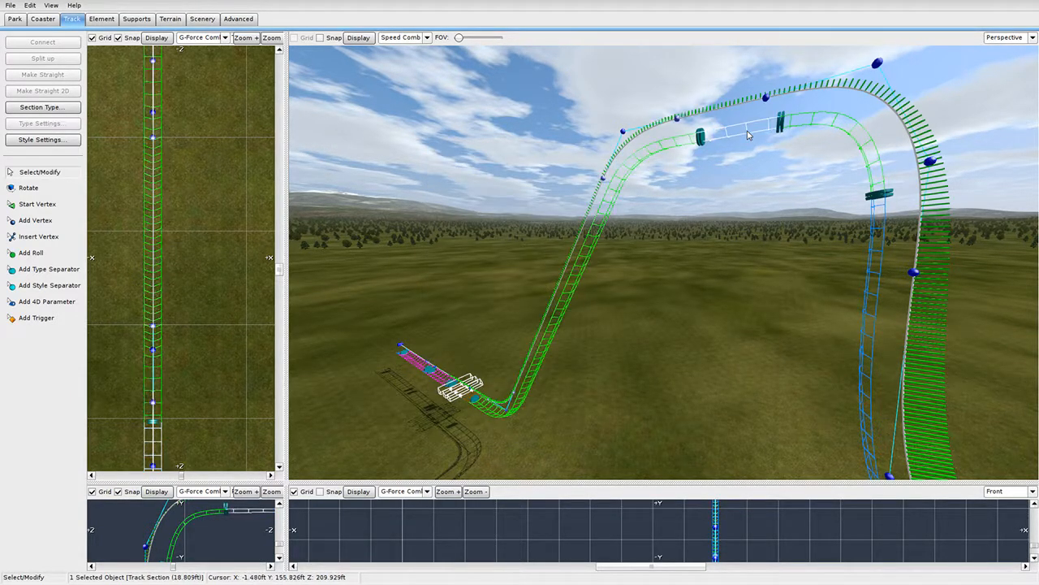
pyautogui.click(605, 149)
pyautogui.moveTo(617, 166); pyautogui.dragTo(659, 166, button='right')
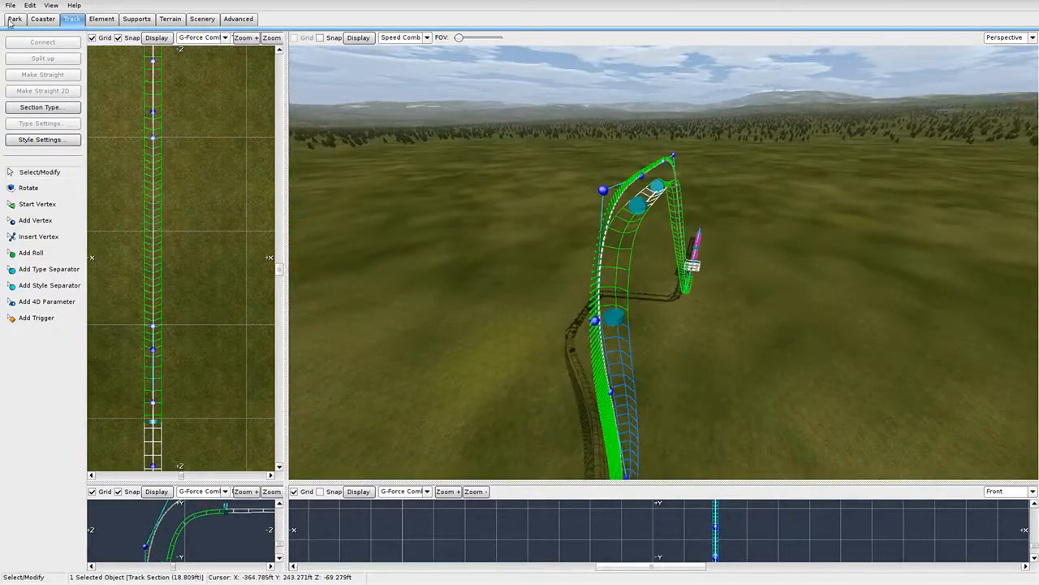
# Freeze the coaster into solid track and orbit around the curved crest.
pyautogui.click(51, 19)
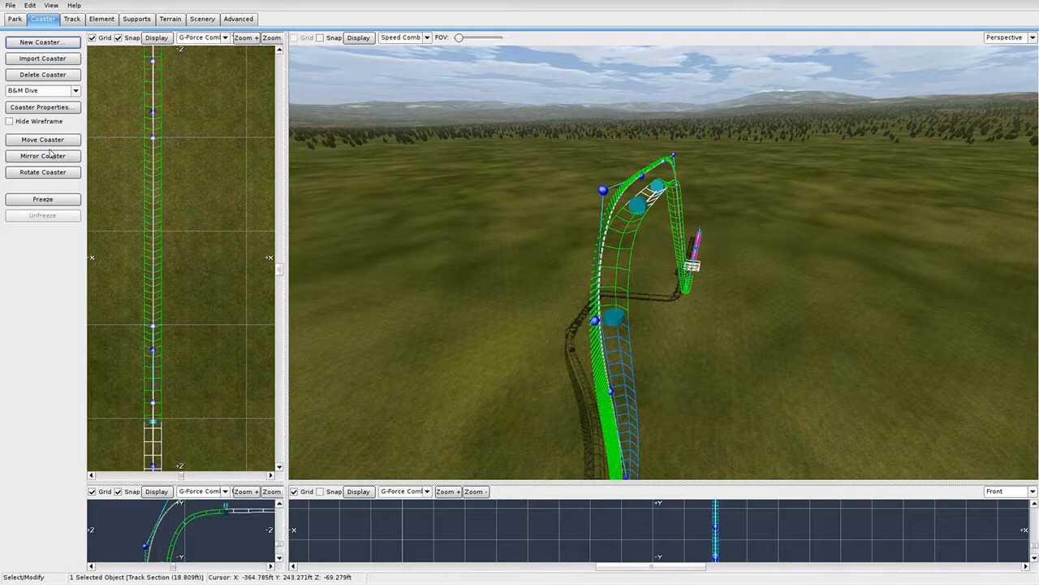
pyautogui.click(42, 199)
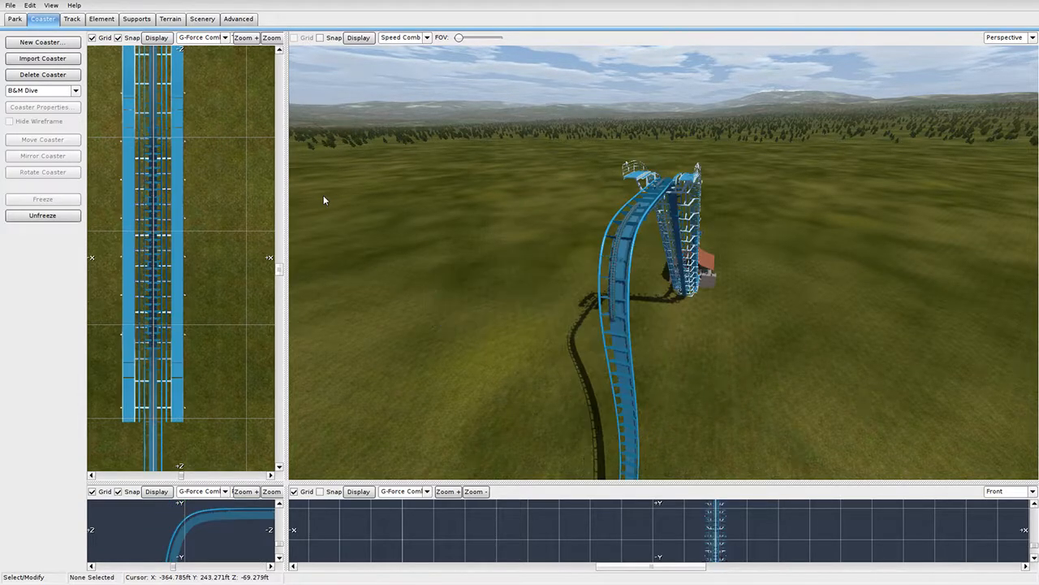
pyautogui.moveTo(585, 268); pyautogui.dragTo(419, 231, button='right')
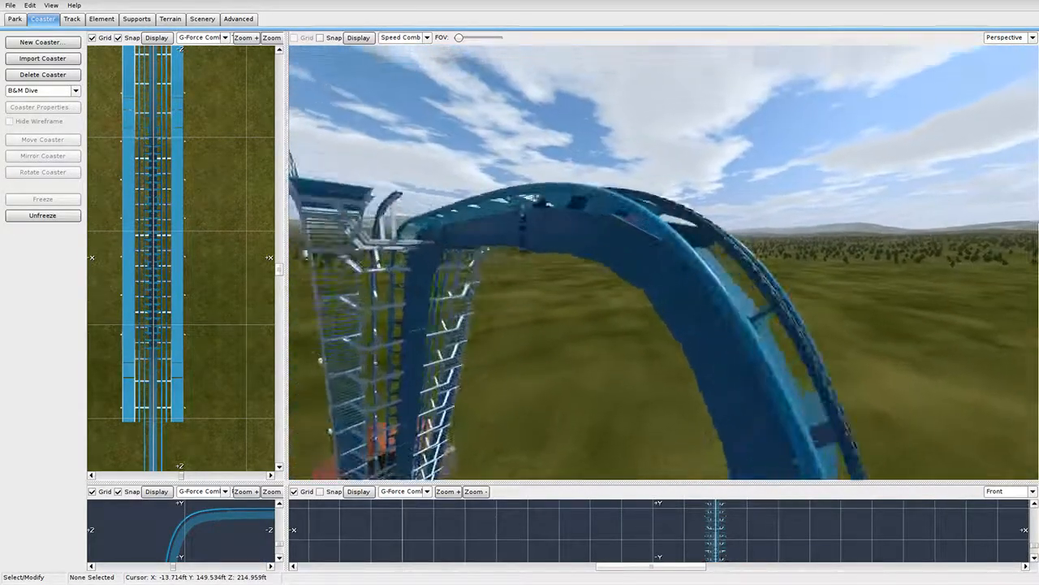
pyautogui.moveTo(617, 261); pyautogui.dragTo(734, 262, button='right')
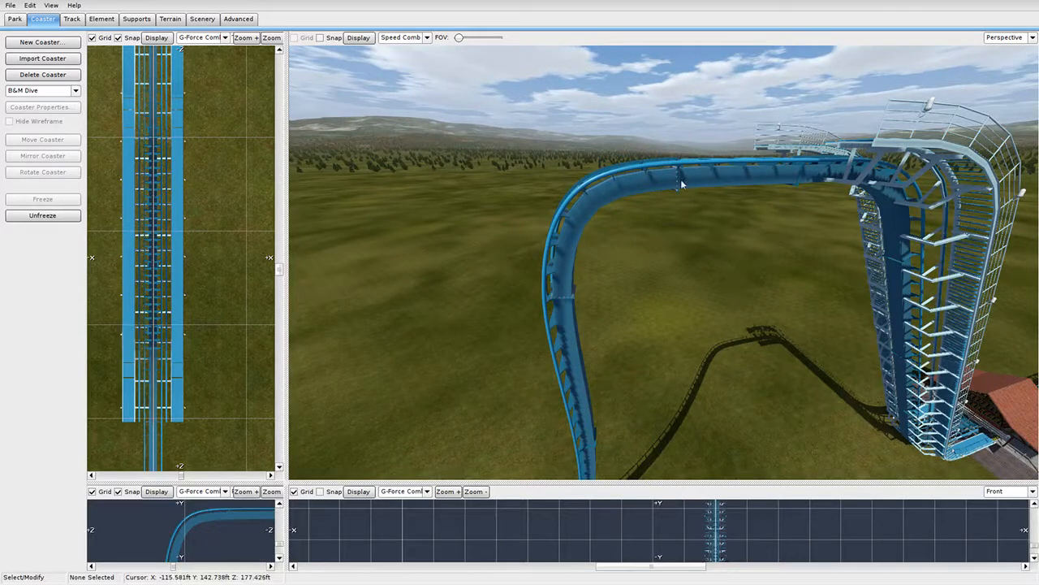
pyautogui.moveTo(596, 267); pyautogui.dragTo(508, 213, button='right')
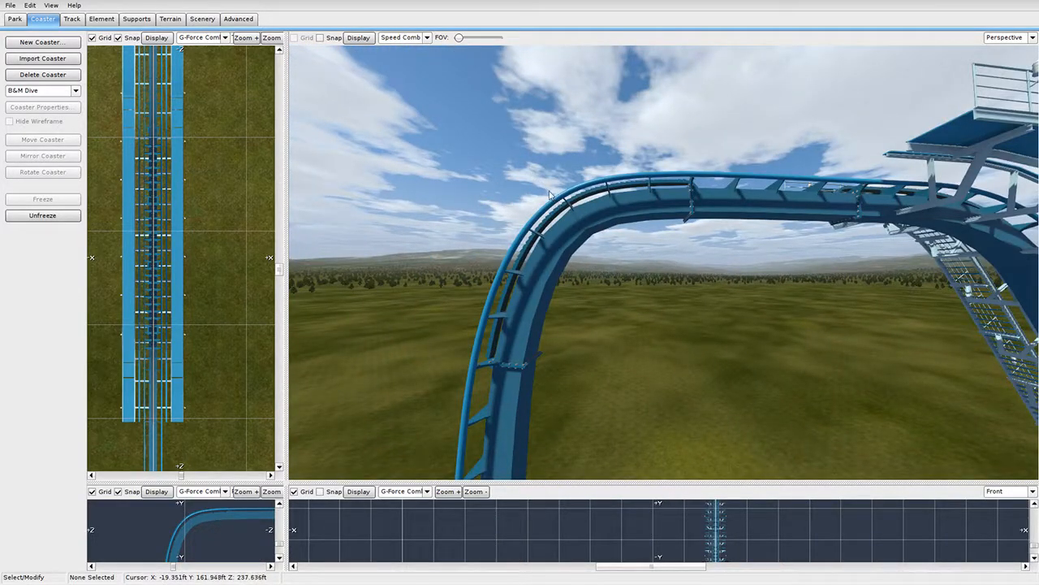
pyautogui.moveTo(552, 210); pyautogui.dragTo(997, 7, button='right')
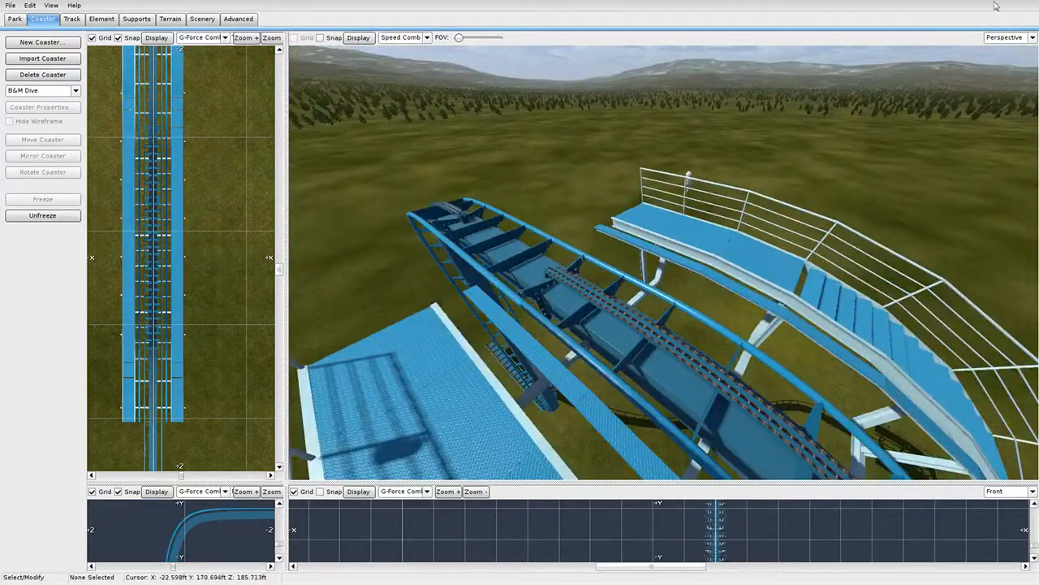
# Ride the drop from the on-track Track camera, then return to the Perspective camera.
pyautogui.click(1006, 38)
pyautogui.click(1001, 97)
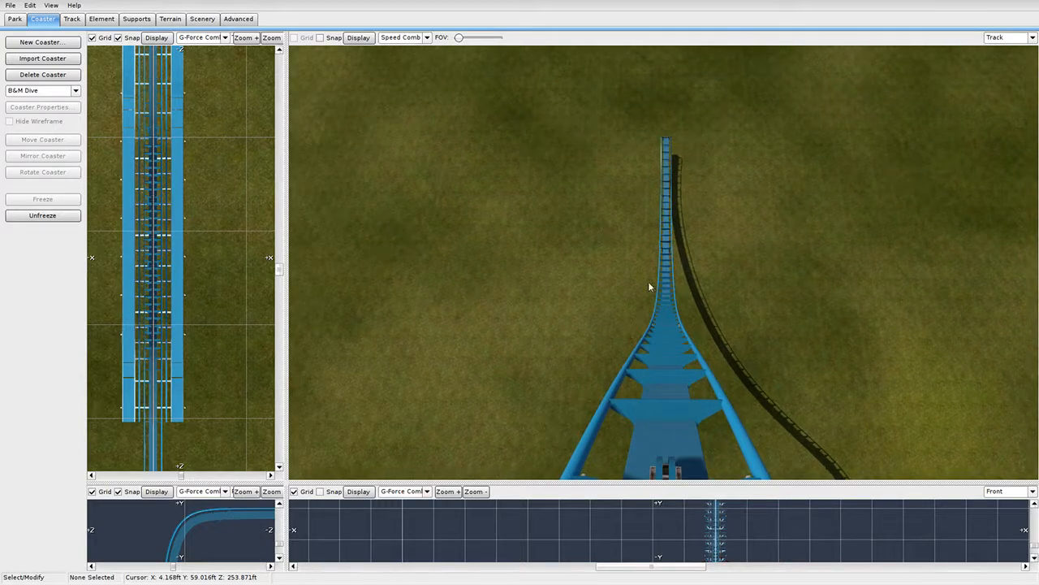
pyautogui.click(1007, 37)
pyautogui.click(1000, 100)
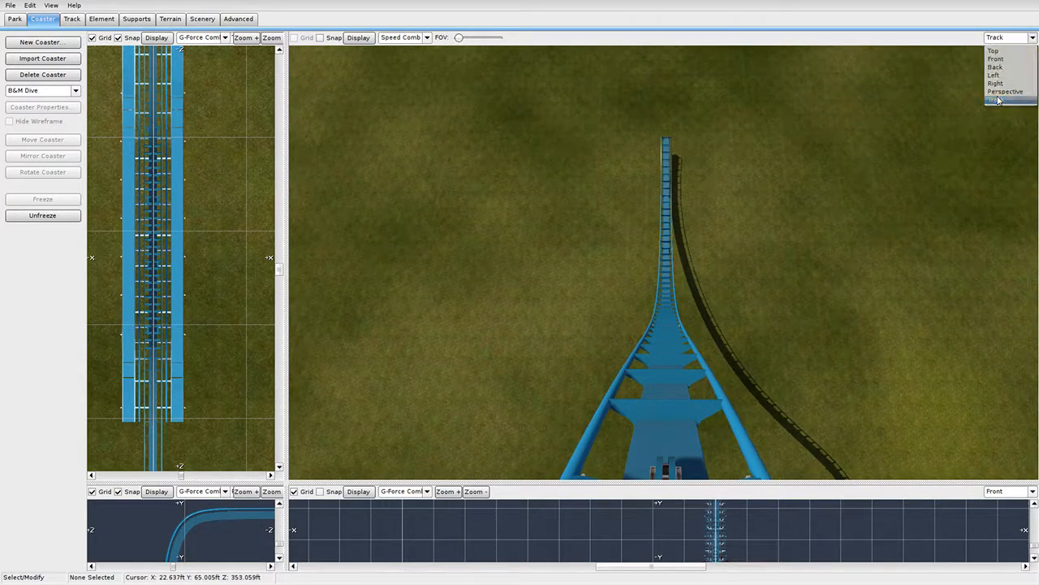
pyautogui.click(1000, 38)
pyautogui.click(1004, 91)
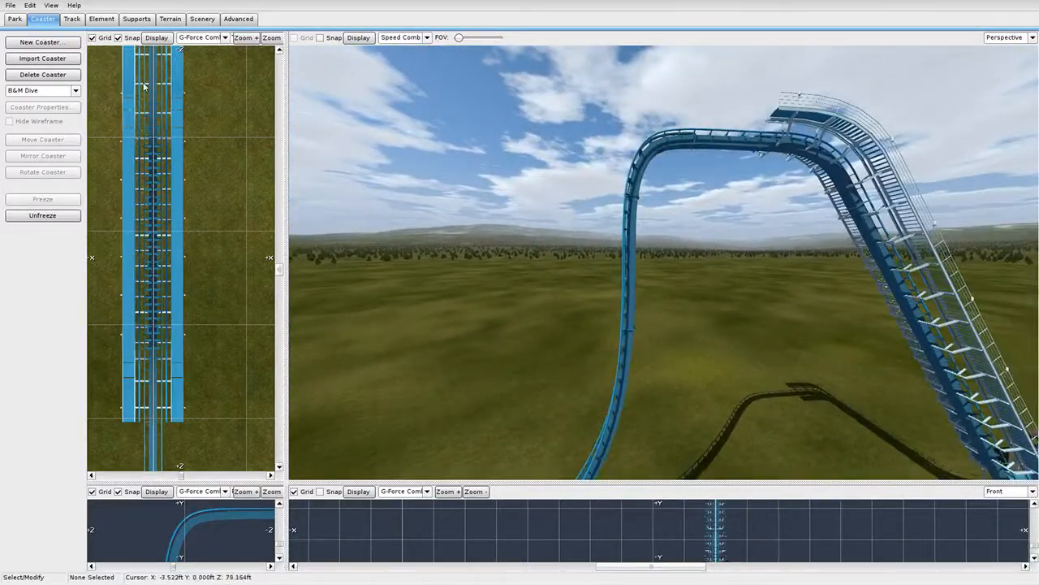
# Unfreeze the coaster and show only the side and front views, framing the top curve.
pyautogui.click(72, 217)
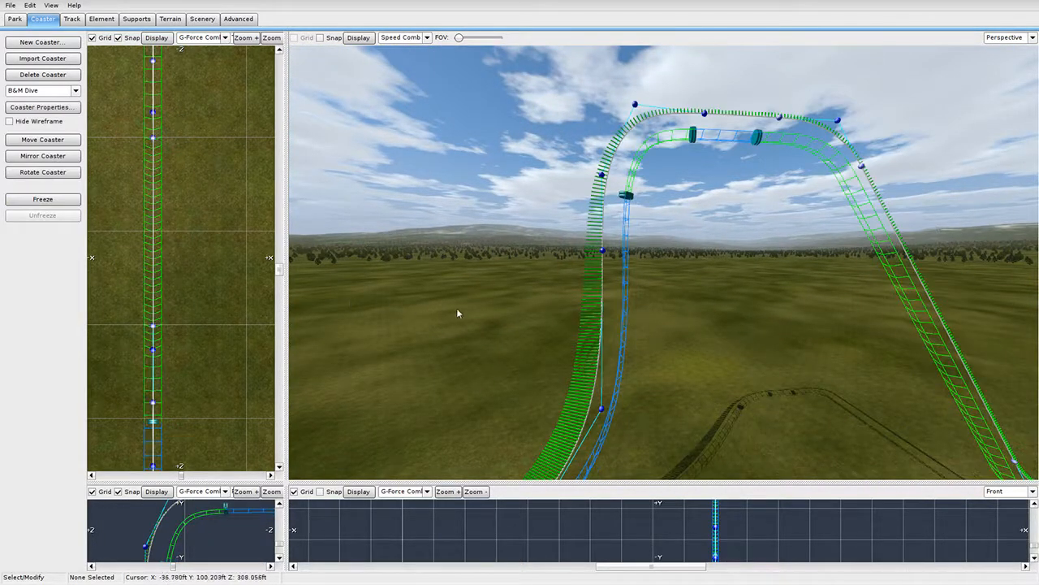
pyautogui.moveTo(458, 313)
pyautogui.mouseDown(button='right')
pyautogui.moveTo(447, 284)
pyautogui.moveTo(459, 313)
pyautogui.mouseUp(button='right')
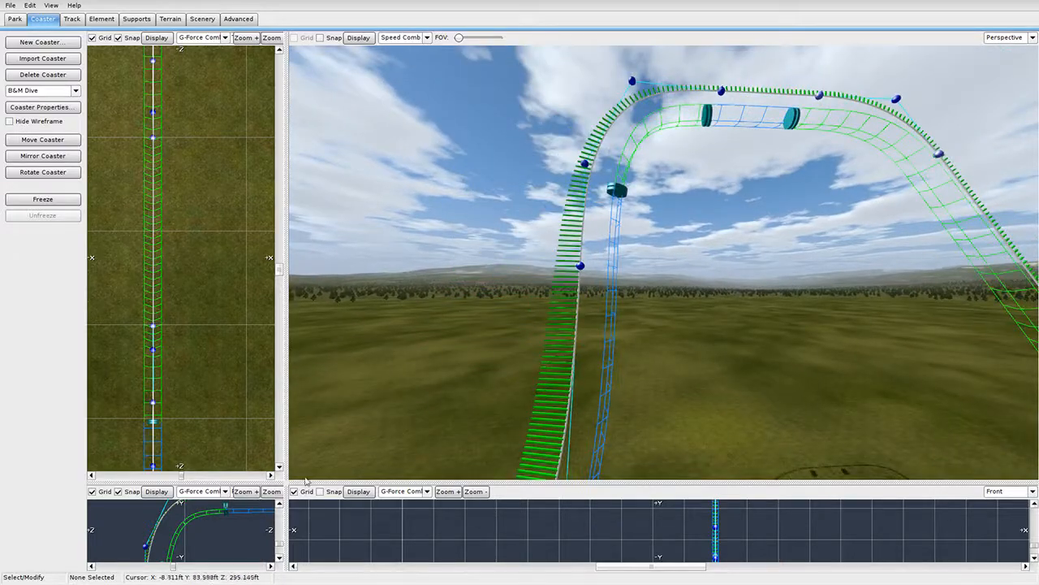
pyautogui.moveTo(286, 480); pyautogui.dragTo(521, 34)
pyautogui.moveTo(329, 284); pyautogui.dragTo(360, 249, button='right')
pyautogui.scroll(6, 359, 248)
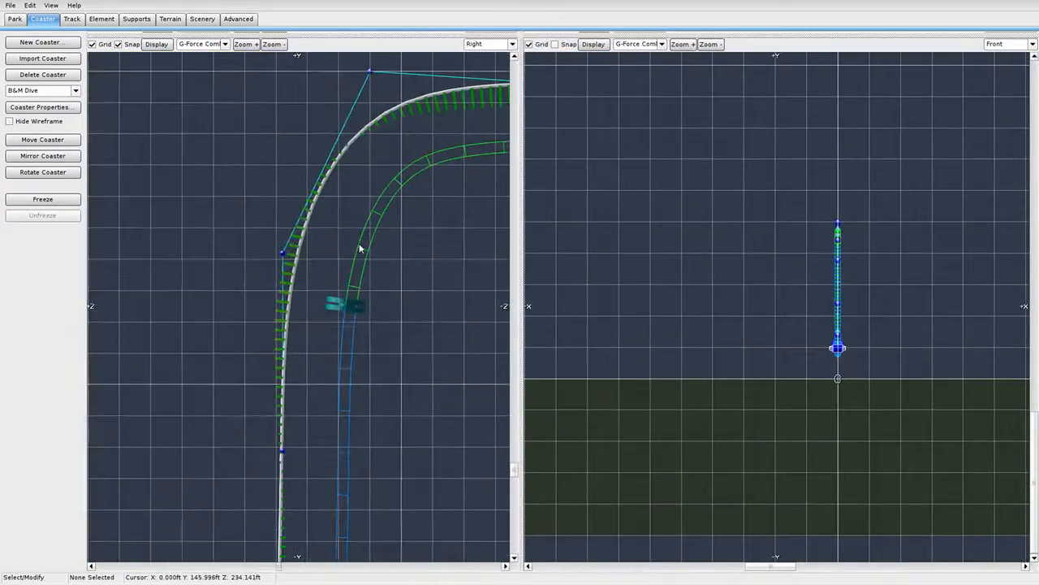
pyautogui.scroll(-4, 330, 267)
# Select the lift section and pull its control points left to reshape the lift curve.
pyautogui.moveTo(356, 148); pyautogui.dragTo(262, 280)
pyautogui.scroll(3, 344, 209)
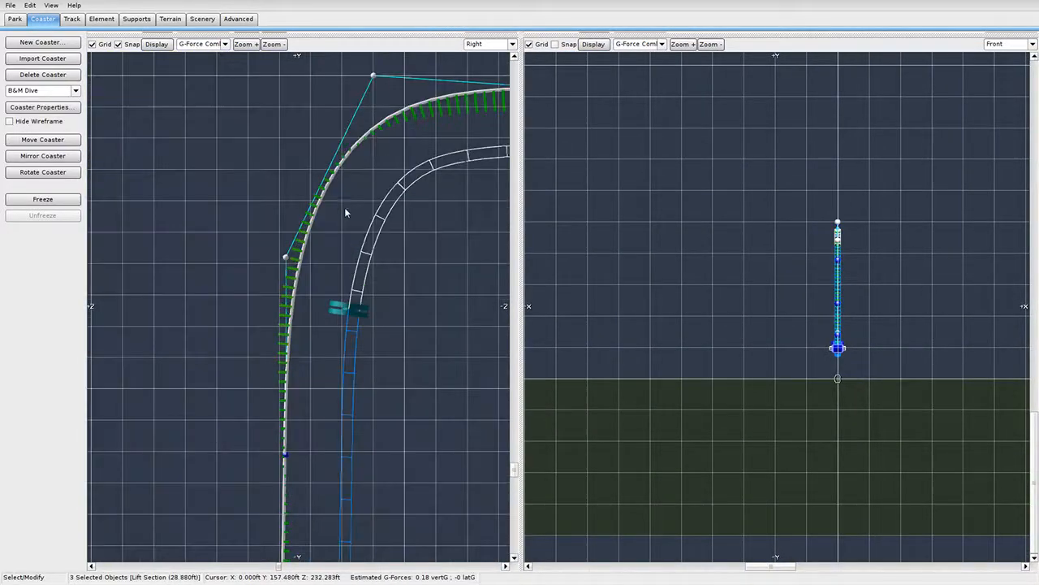
pyautogui.moveTo(378, 63); pyautogui.dragTo(345, 195, button='right')
pyautogui.moveTo(340, 208); pyautogui.dragTo(327, 211)
pyautogui.moveTo(356, 377); pyautogui.dragTo(355, 132, button='right')
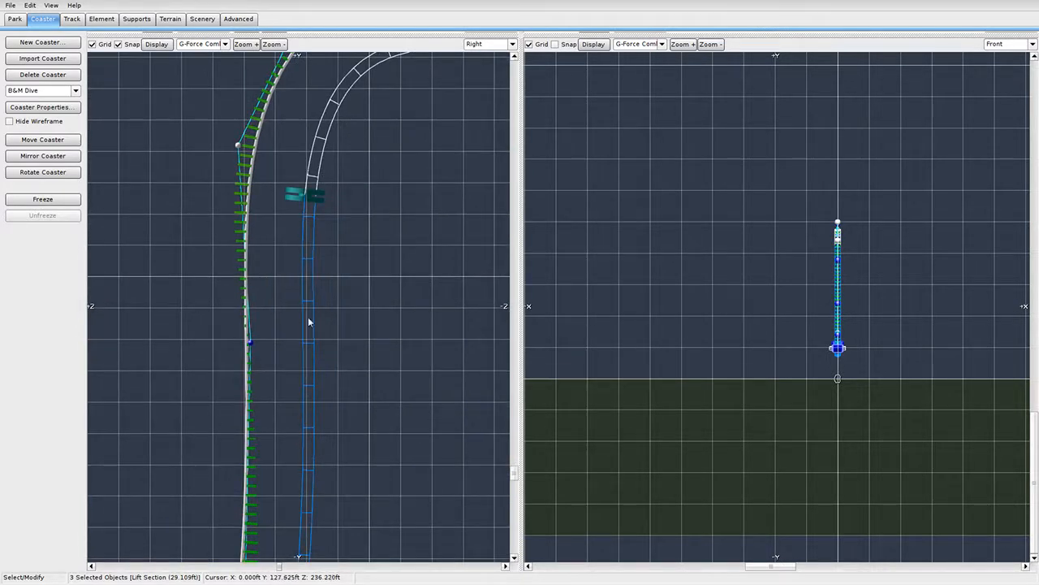
pyautogui.moveTo(301, 171); pyautogui.dragTo(309, 319, button='right')
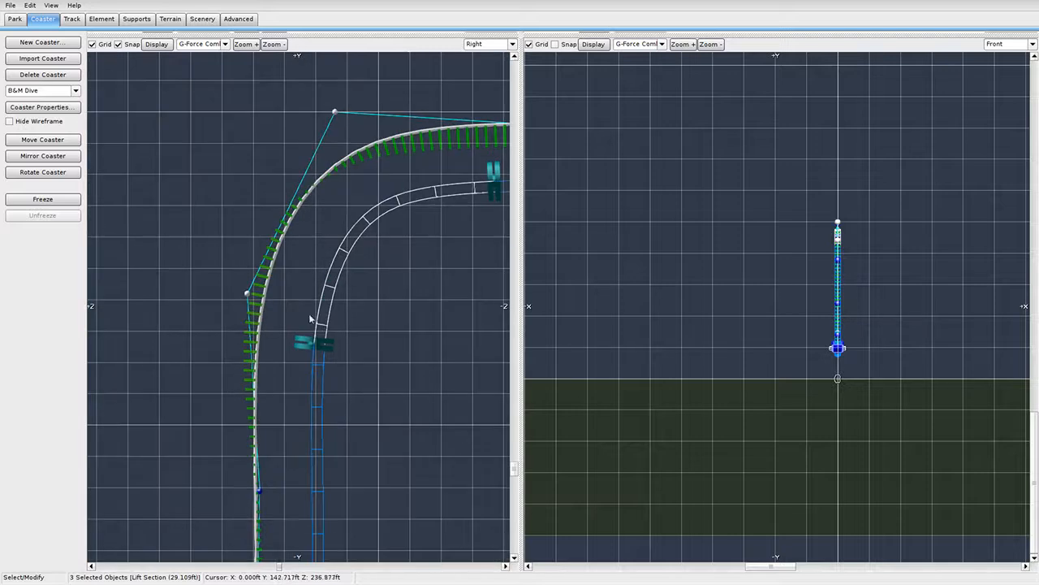
pyautogui.click(248, 293)
pyautogui.moveTo(335, 113)
pyautogui.mouseDown()
pyautogui.moveTo(325, 111)
pyautogui.moveTo(341, 126)
pyautogui.mouseUp()
pyautogui.click(407, 224)
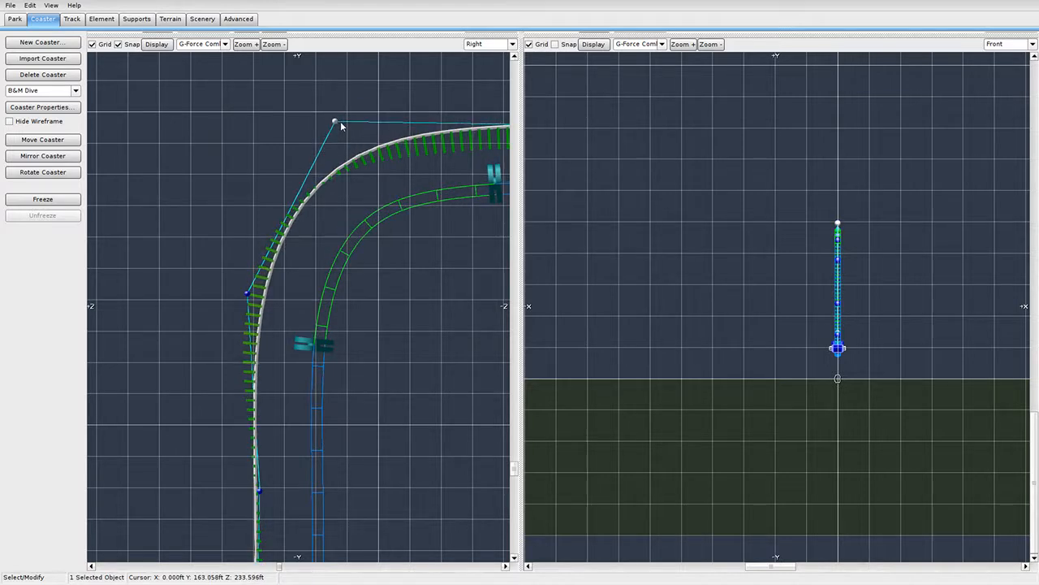
# Undo the last move, then lower the curve's bottom control point and raise the upper one.
pyautogui.scroll(-2, 365, 171)
pyautogui.moveTo(439, 301); pyautogui.dragTo(335, 338, button='right')
pyautogui.hotkey('ctrl', 'z')
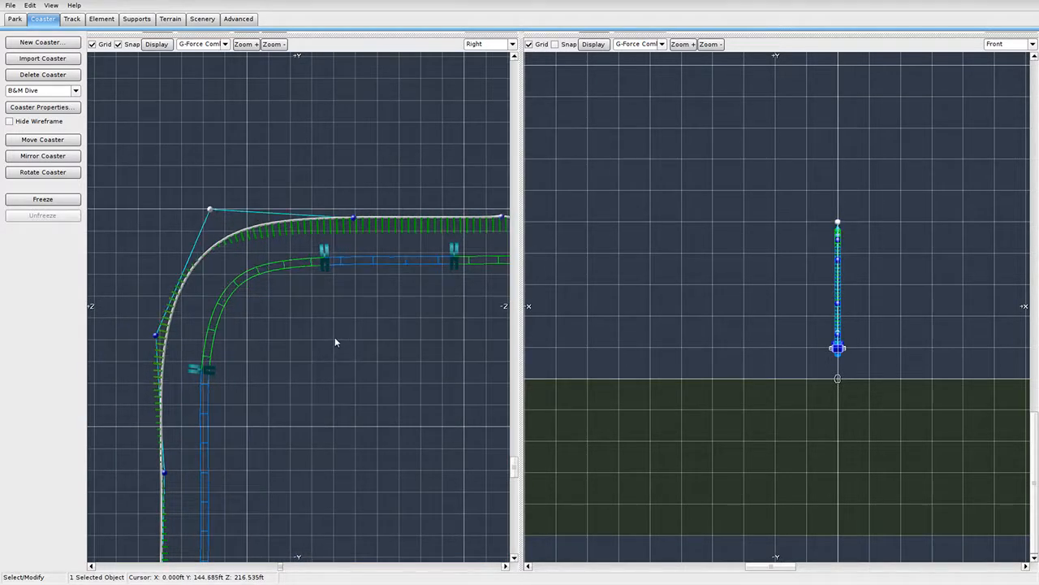
pyautogui.moveTo(242, 269); pyautogui.dragTo(304, 260, button='right')
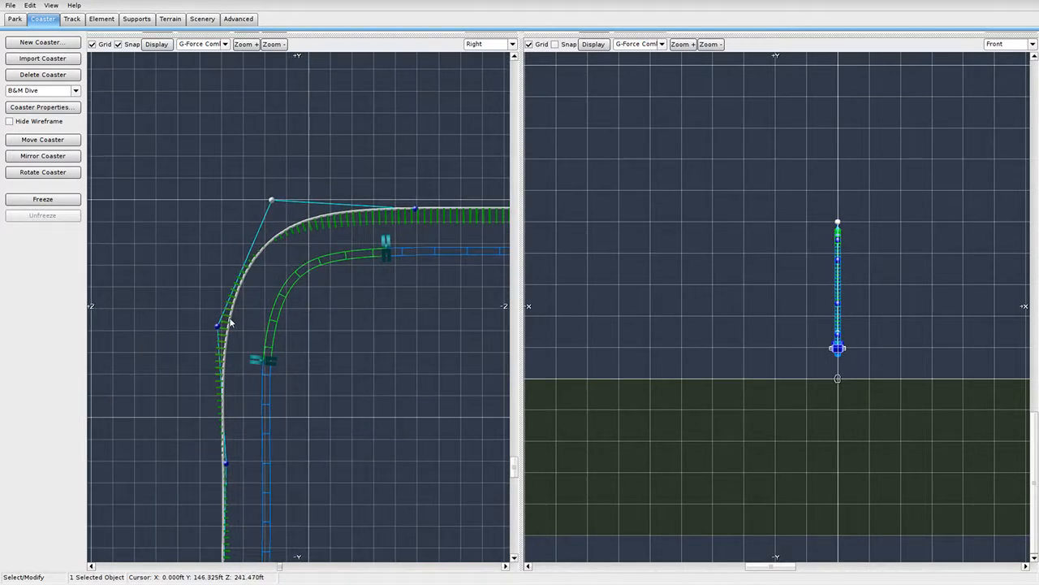
pyautogui.moveTo(218, 327); pyautogui.dragTo(218, 338)
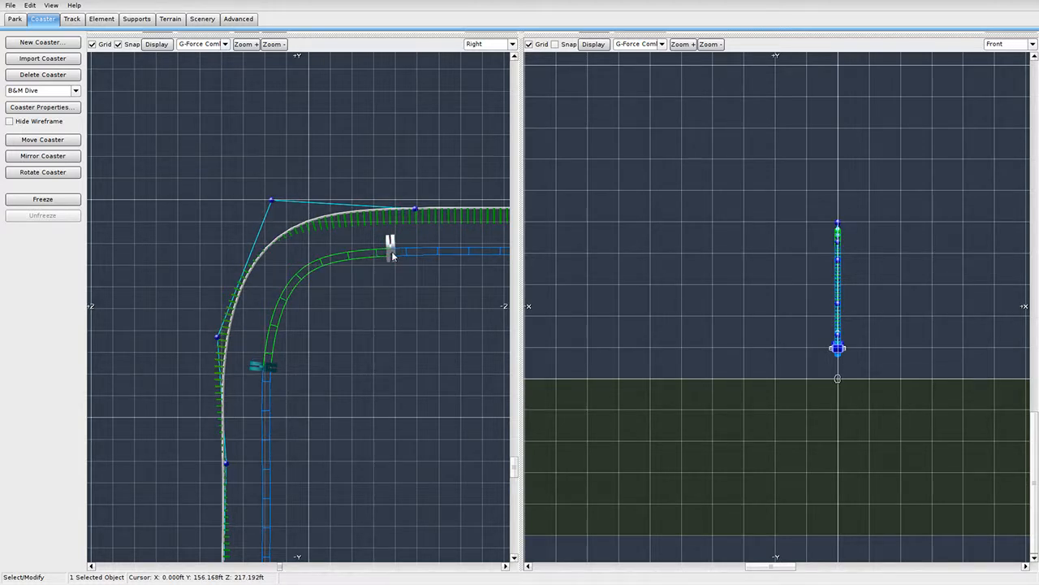
pyautogui.moveTo(276, 200); pyautogui.dragTo(275, 196)
# Nudge the curve's control points down-left, up-left and slightly lower.
pyautogui.scroll(-2, 344, 278)
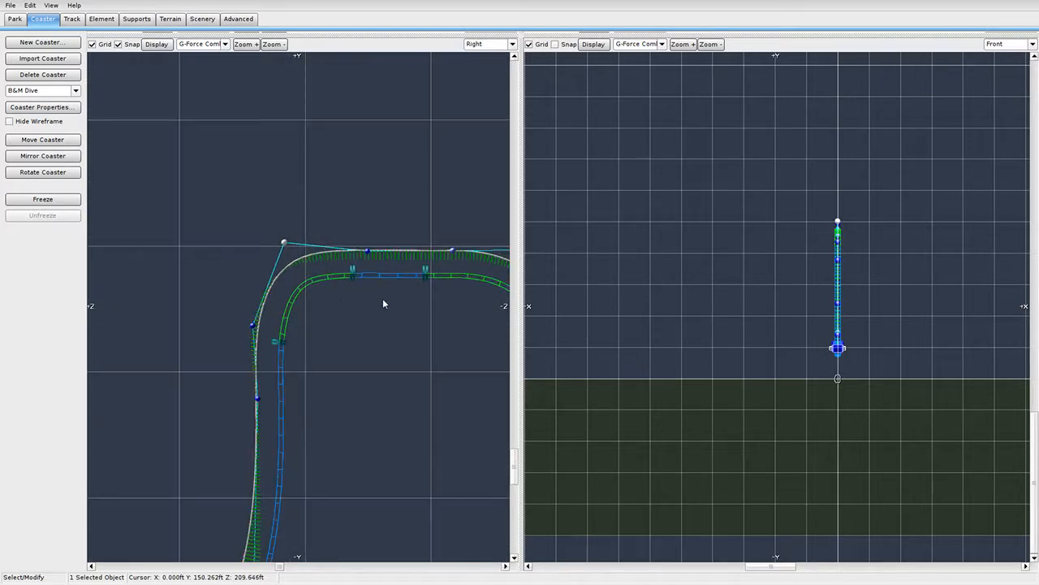
pyautogui.scroll(2, 381, 300)
pyautogui.moveTo(382, 300); pyautogui.dragTo(330, 325, button='middle')
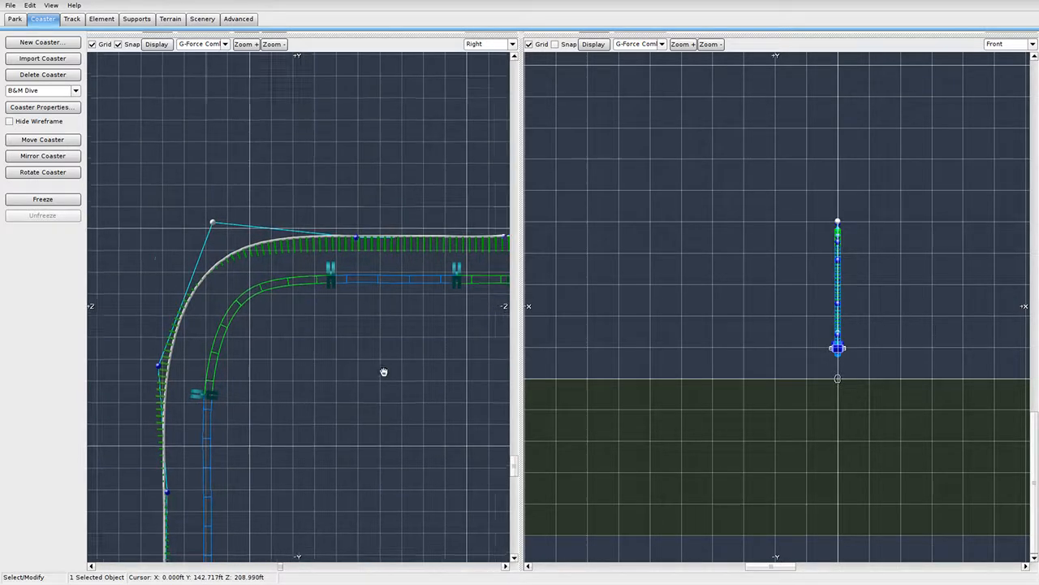
pyautogui.scroll(5, 357, 346)
pyautogui.scroll(-2, 341, 284)
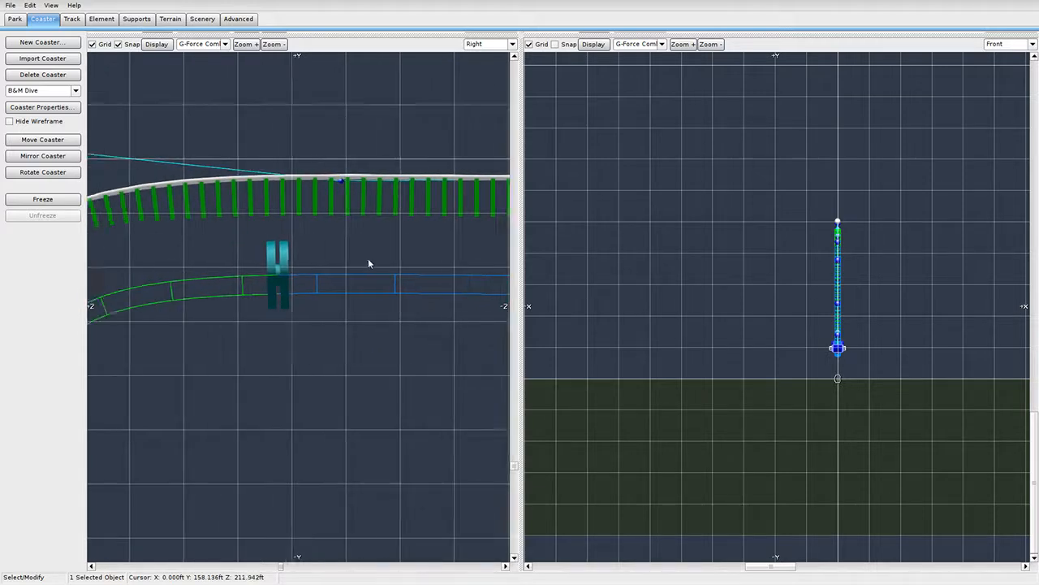
pyautogui.moveTo(334, 224); pyautogui.dragTo(415, 260, button='middle')
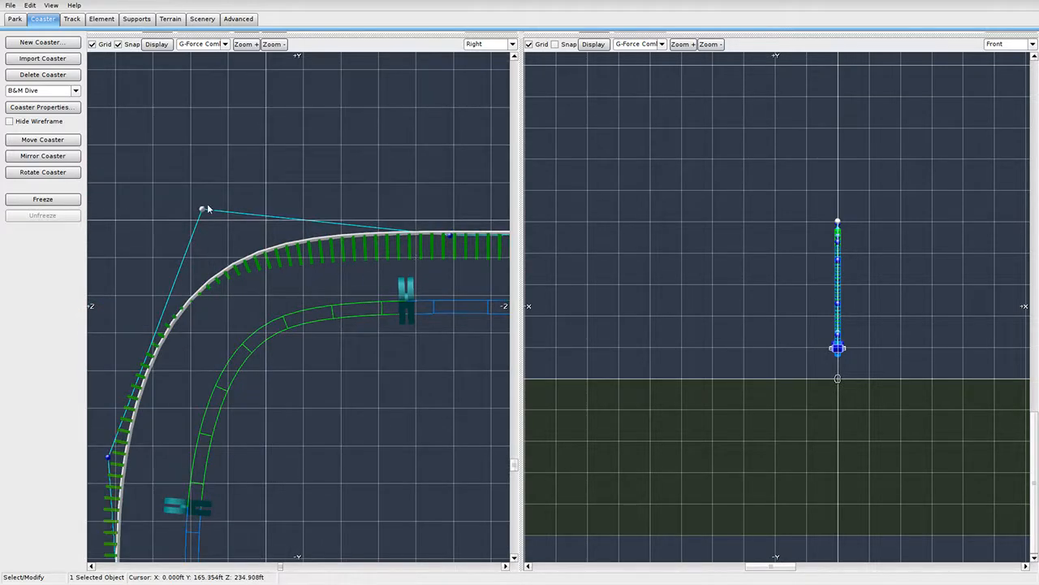
pyautogui.moveTo(202, 211); pyautogui.dragTo(196, 211)
pyautogui.moveTo(370, 331); pyautogui.dragTo(278, 324, button='middle')
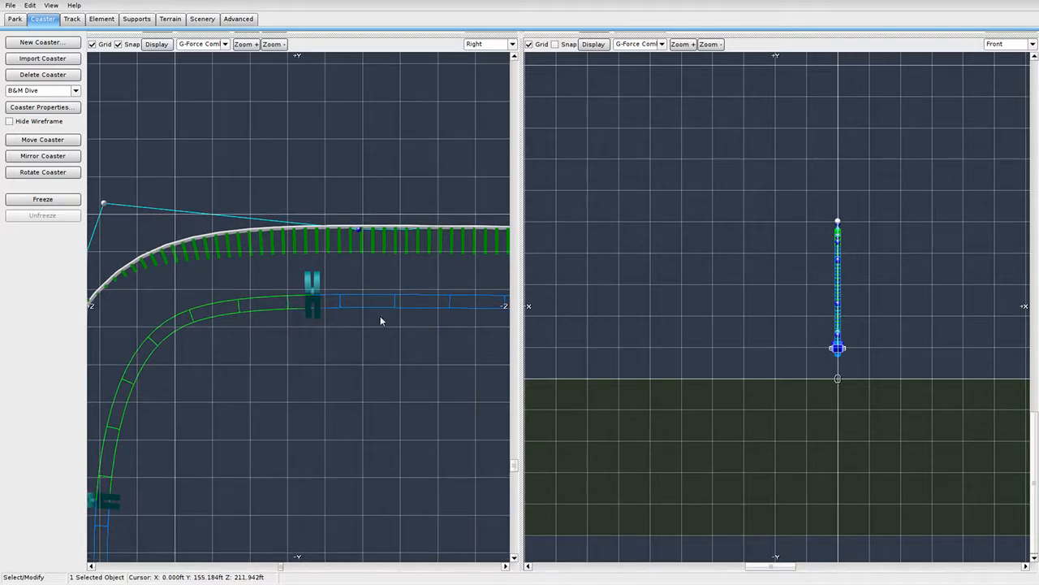
pyautogui.moveTo(98, 201); pyautogui.dragTo(102, 209)
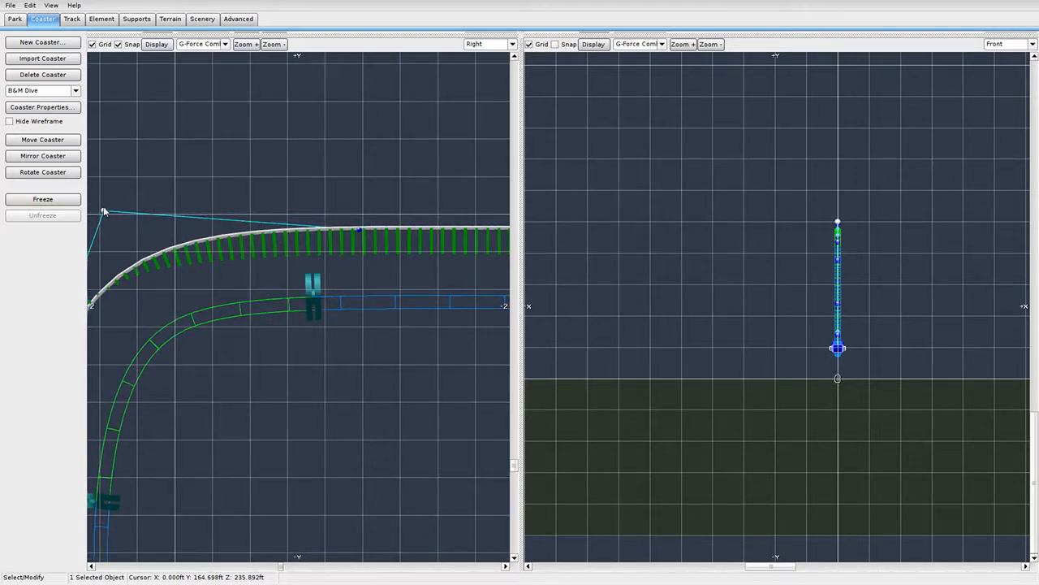
# Raise one control point and pull the top corner point down-left to widen the bend.
pyautogui.scroll(-5, 388, 285)
pyautogui.scroll(7, 390, 287)
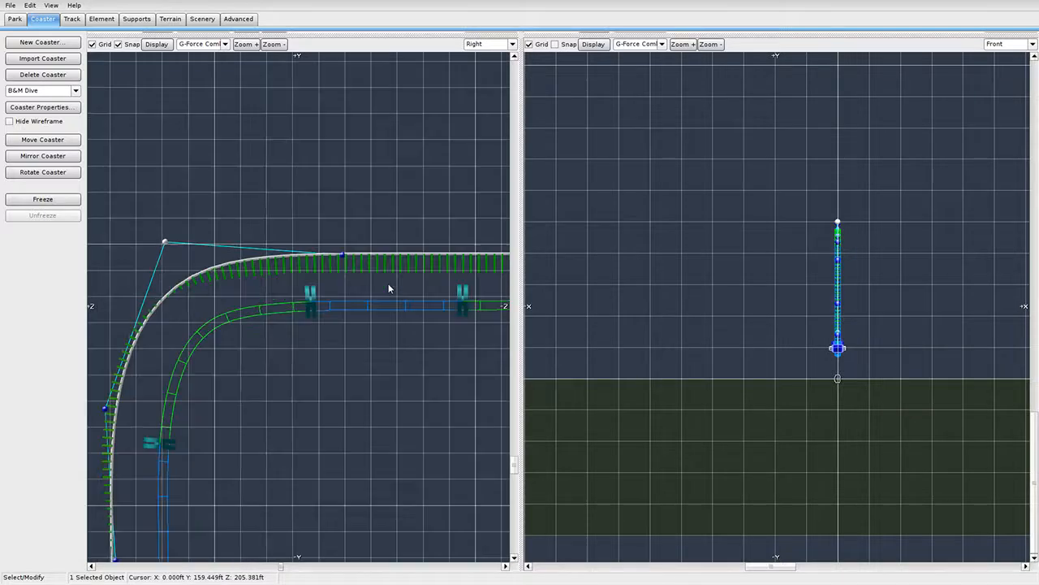
pyautogui.moveTo(357, 291); pyautogui.dragTo(266, 281, button='middle')
pyautogui.scroll(-6, 271, 258)
pyautogui.moveTo(201, 318); pyautogui.dragTo(297, 278, button='middle')
pyautogui.scroll(4, 285, 268)
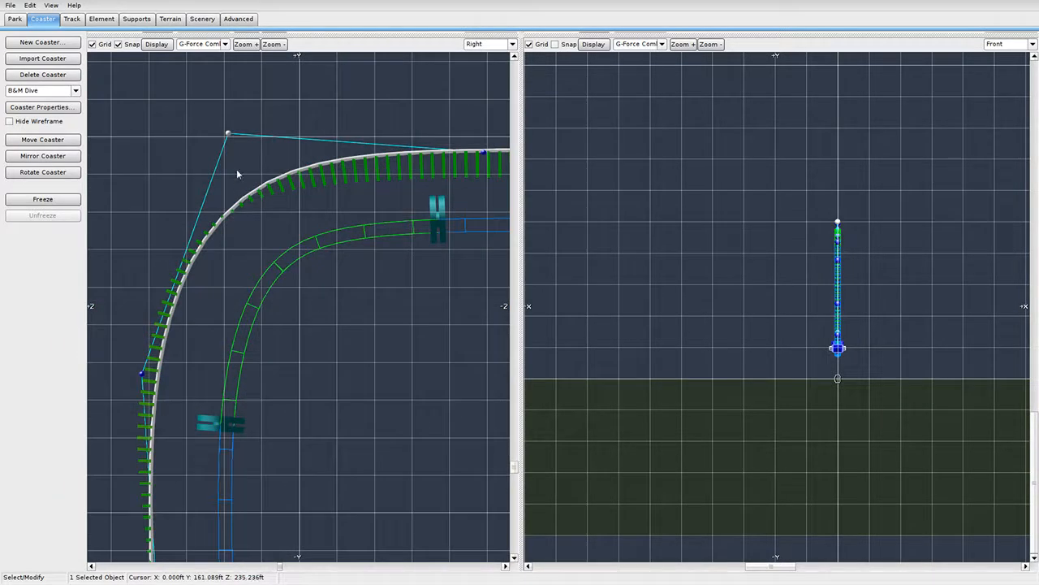
pyautogui.moveTo(229, 138); pyautogui.dragTo(228, 128)
pyautogui.moveTo(283, 168); pyautogui.dragTo(319, 243, button='middle')
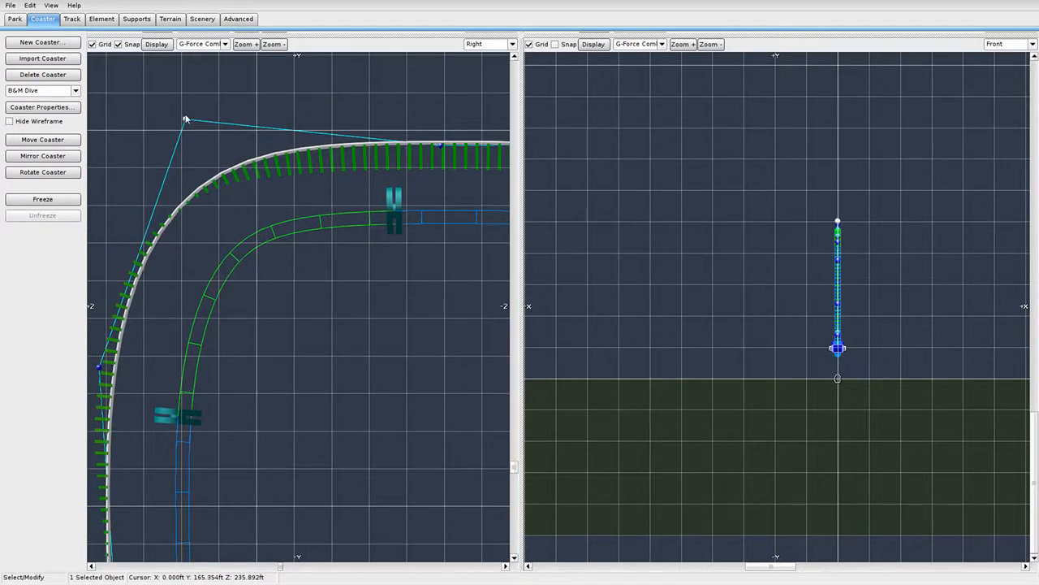
pyautogui.moveTo(187, 121); pyautogui.dragTo(185, 125)
pyautogui.moveTo(444, 277); pyautogui.dragTo(410, 294, button='middle')
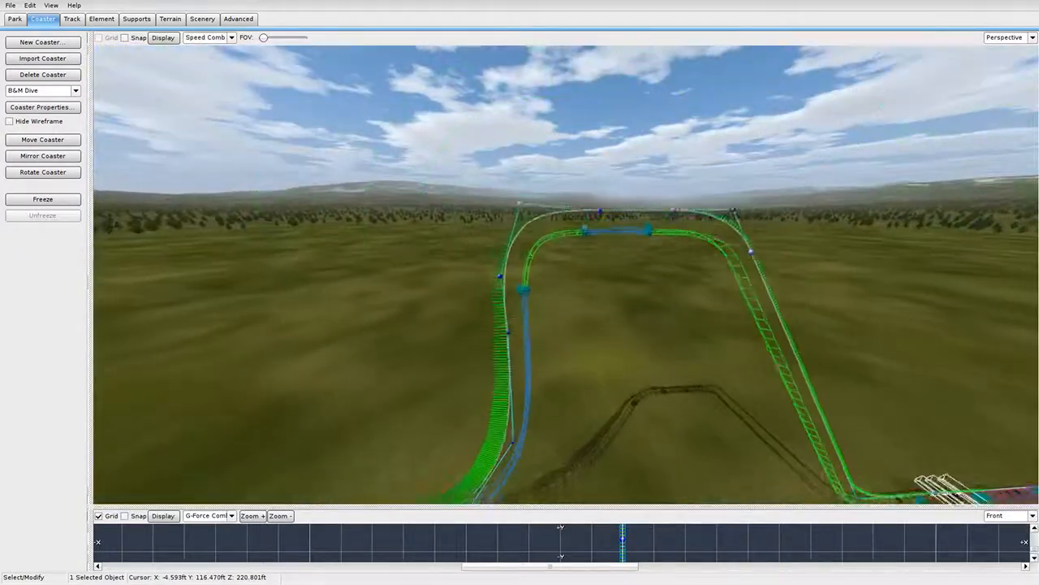
pyautogui.moveTo(592, 320); pyautogui.dragTo(592, 276, button='right')
pyautogui.press('w')
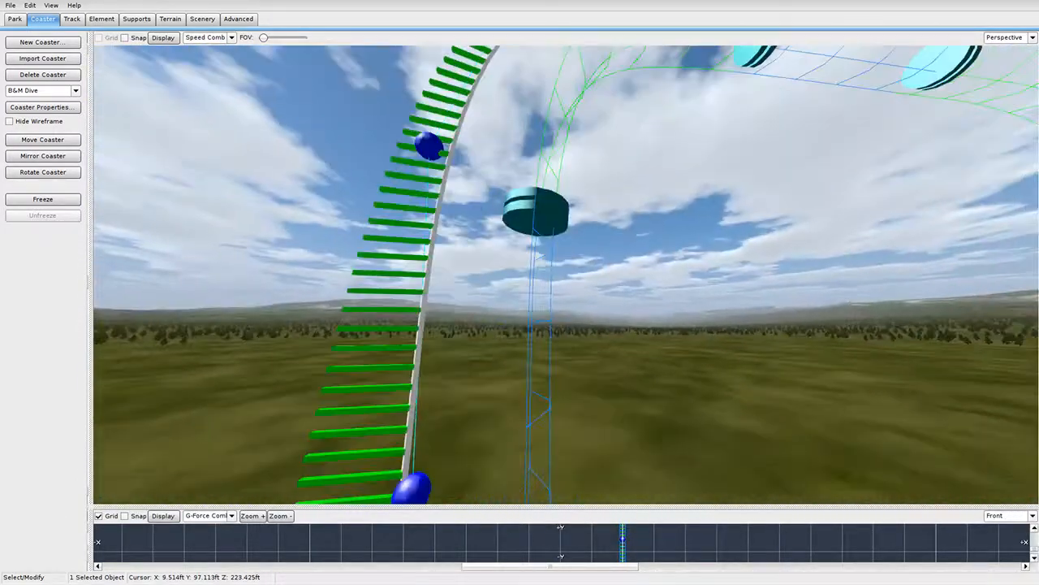
pyautogui.click(564, 233)
pyautogui.moveTo(566, 237); pyautogui.dragTo(560, 358, button='right')
pyautogui.press('s')
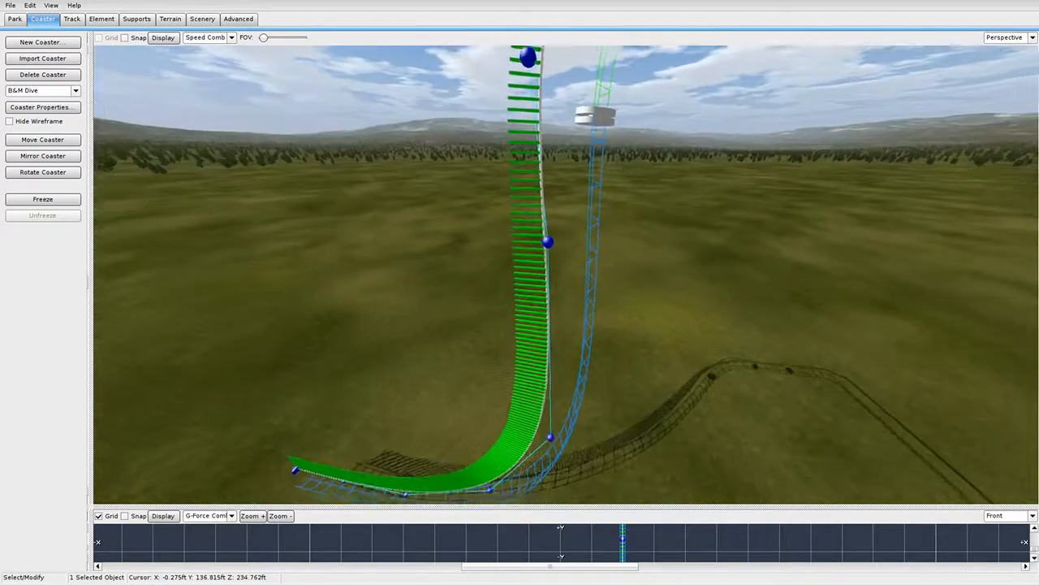
pyautogui.click(43, 199)
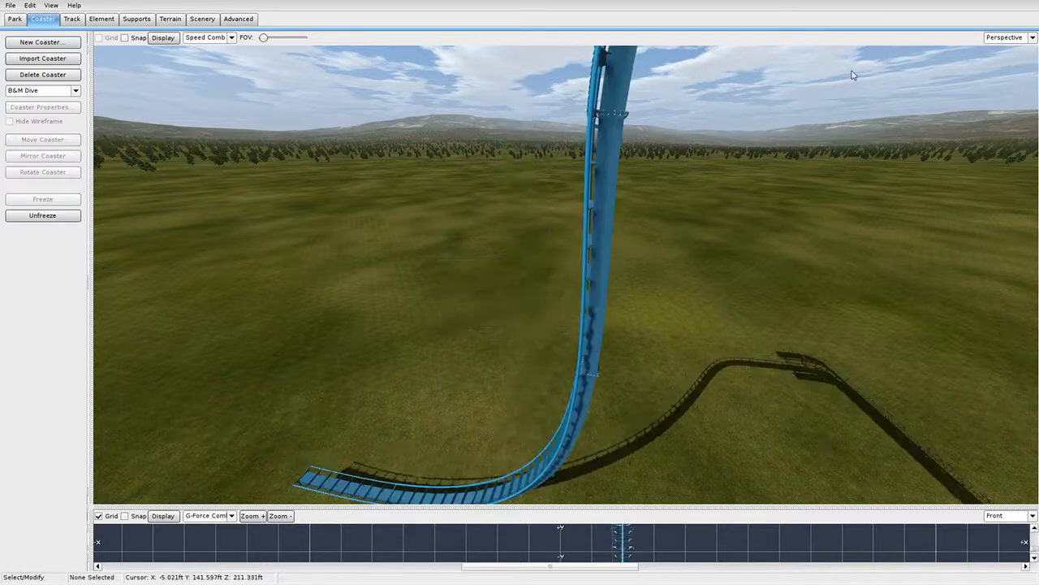
pyautogui.click(1000, 37)
pyautogui.click(1003, 83)
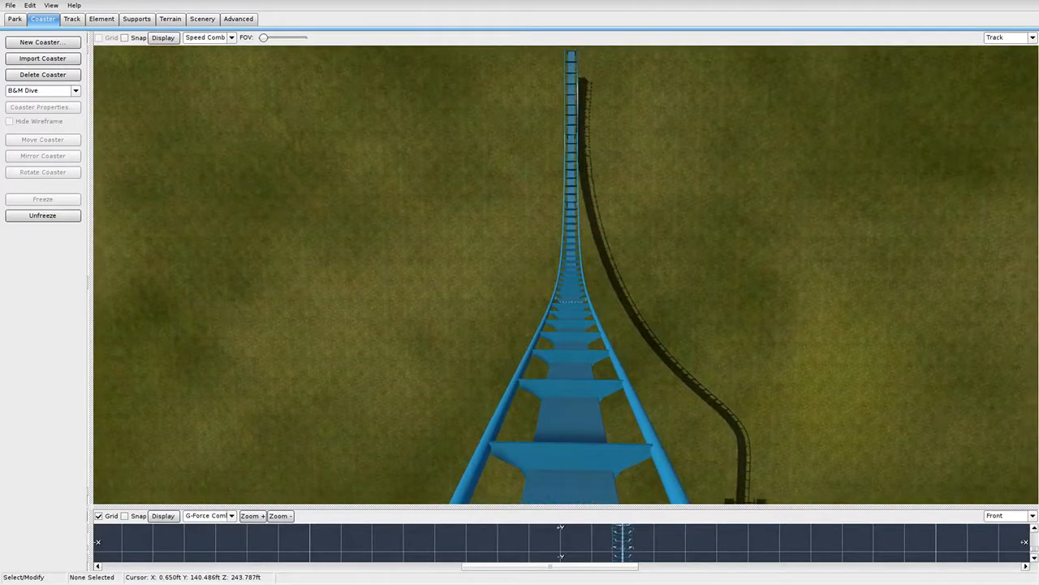
pyautogui.click(1032, 37)
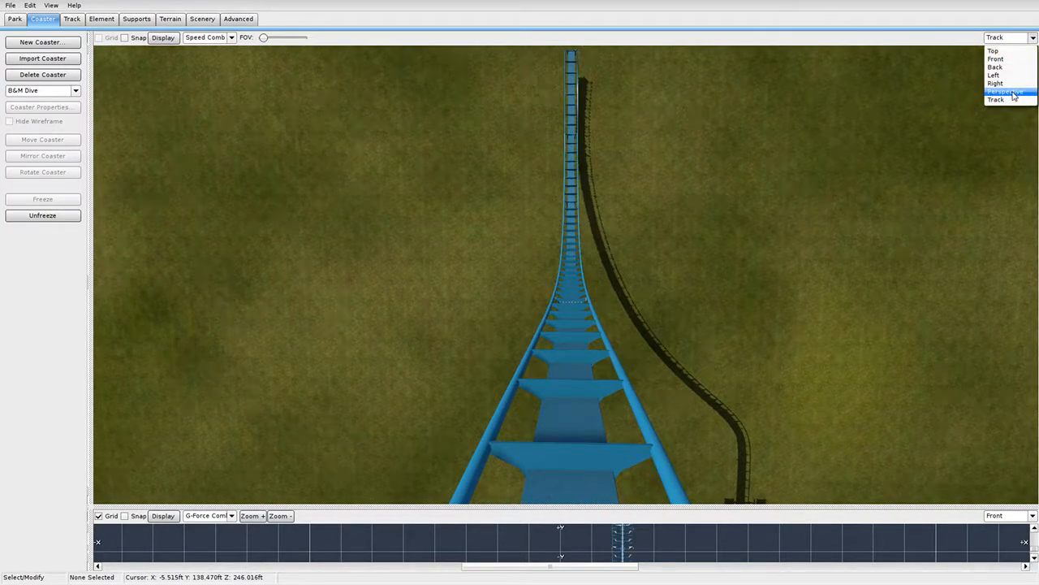
pyautogui.click(1006, 94)
pyautogui.moveTo(617, 268); pyautogui.dragTo(389, 357, button='right')
pyautogui.click(72, 220)
pyautogui.moveTo(568, 325); pyautogui.dragTo(713, 291, button='right')
# Select the drop's connectors, enlarge the side view and lower a control point on the drop curve.
pyautogui.click(680, 335)
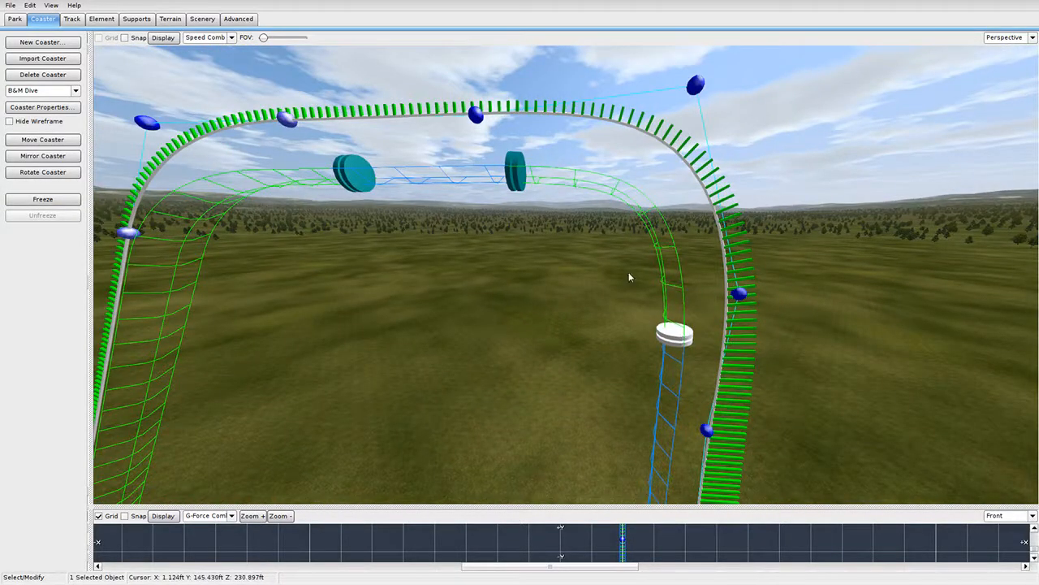
pyautogui.click(510, 169)
pyautogui.moveTo(509, 169); pyautogui.dragTo(519, 195, button='right')
pyautogui.moveTo(446, 186); pyautogui.dragTo(455, 243, button='right')
pyautogui.moveTo(553, 158); pyautogui.dragTo(549, 148, button='right')
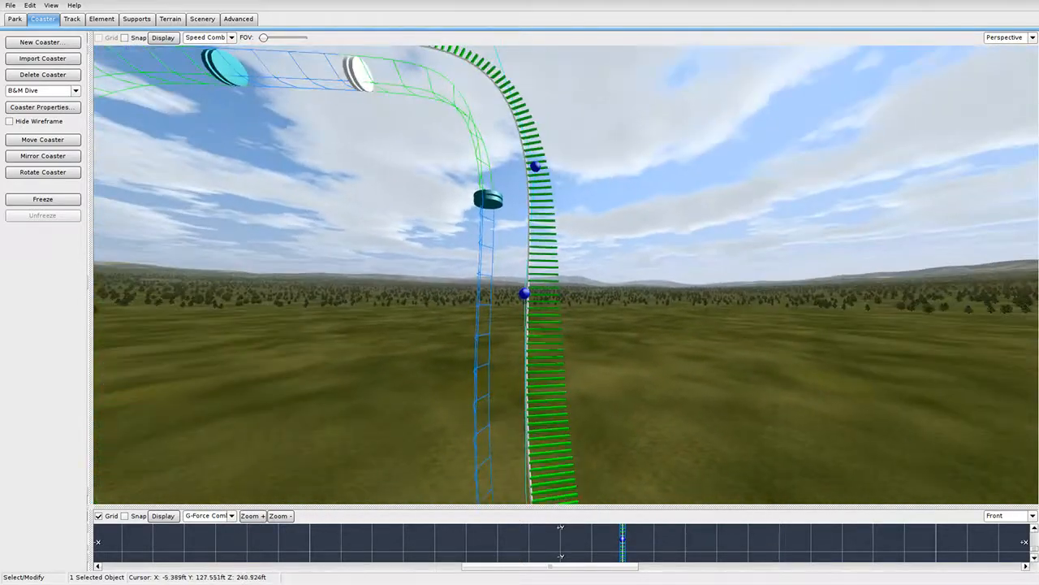
pyautogui.moveTo(90, 504); pyautogui.dragTo(804, 10)
pyautogui.moveTo(301, 373); pyautogui.dragTo(352, 163, button='right')
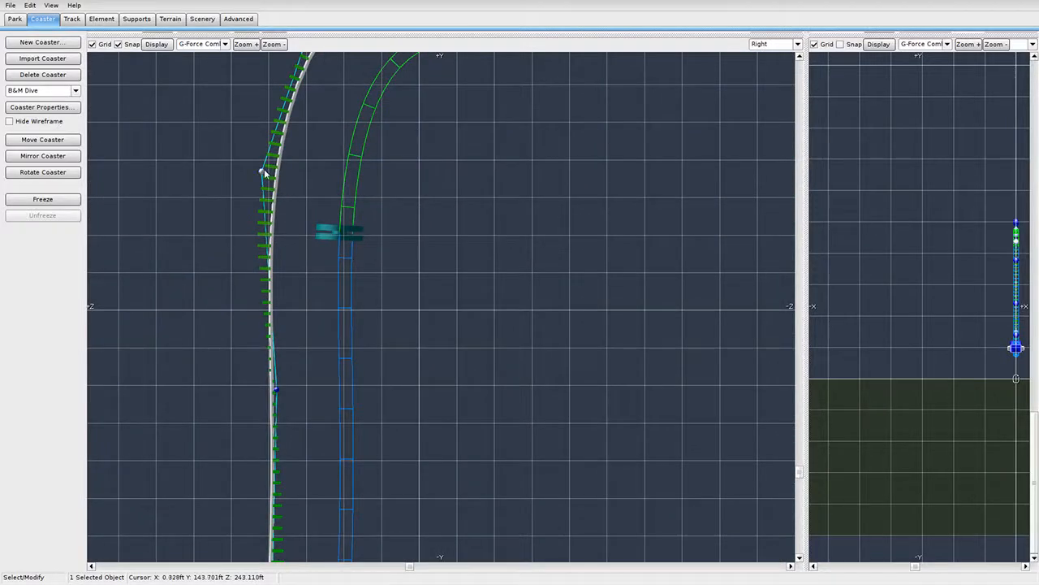
pyautogui.moveTo(264, 173); pyautogui.dragTo(265, 183)
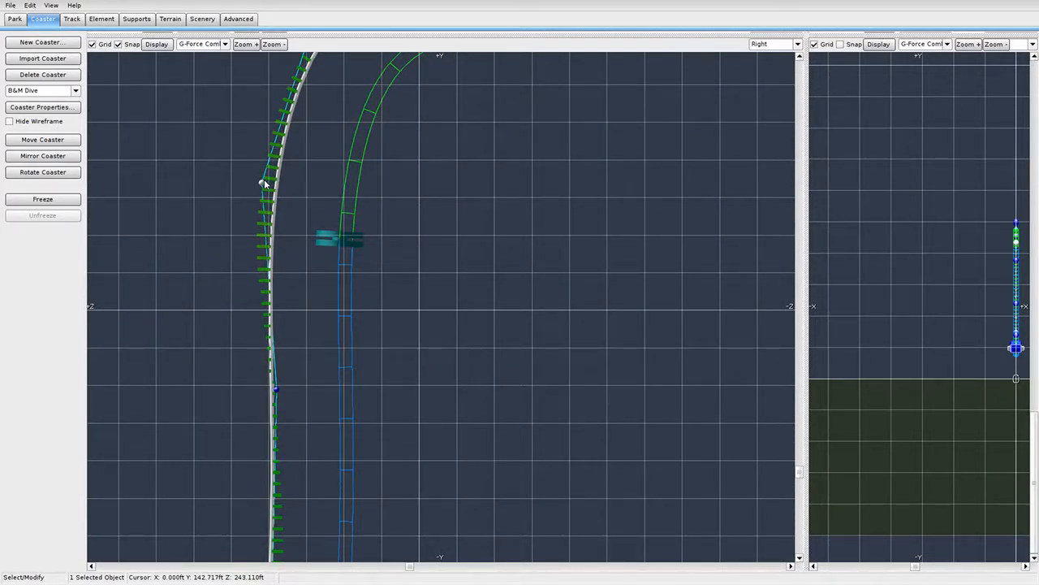
# Move the top-curve control point to smooth the bend into the drop.
pyautogui.moveTo(403, 394); pyautogui.dragTo(447, 194, button='right')
pyautogui.moveTo(433, 150); pyautogui.dragTo(435, 384, button='right')
pyautogui.moveTo(445, 216); pyautogui.dragTo(434, 362, button='right')
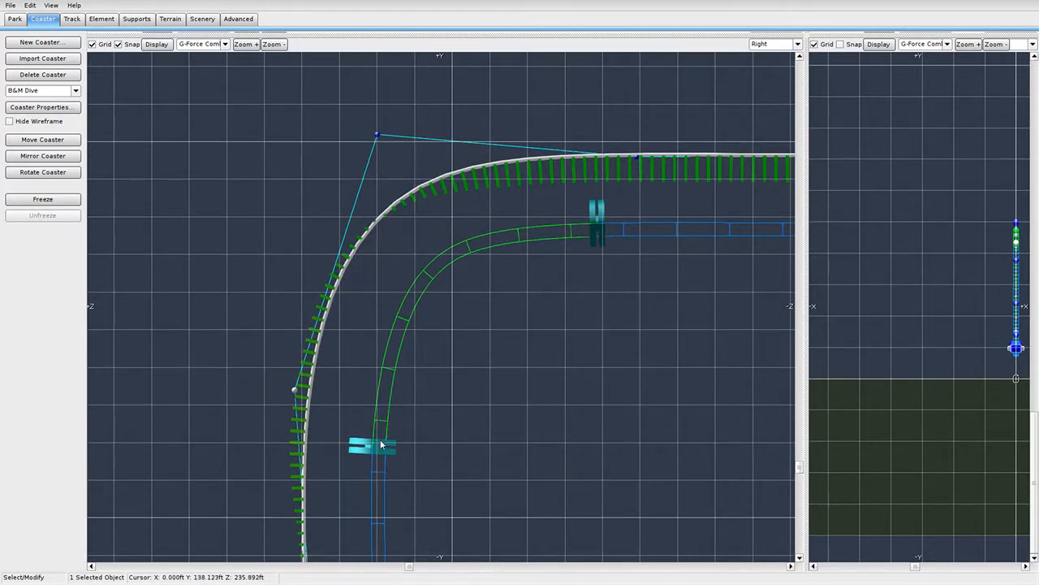
pyautogui.scroll(-5, 405, 422)
pyautogui.moveTo(433, 386); pyautogui.dragTo(435, 190, button='right')
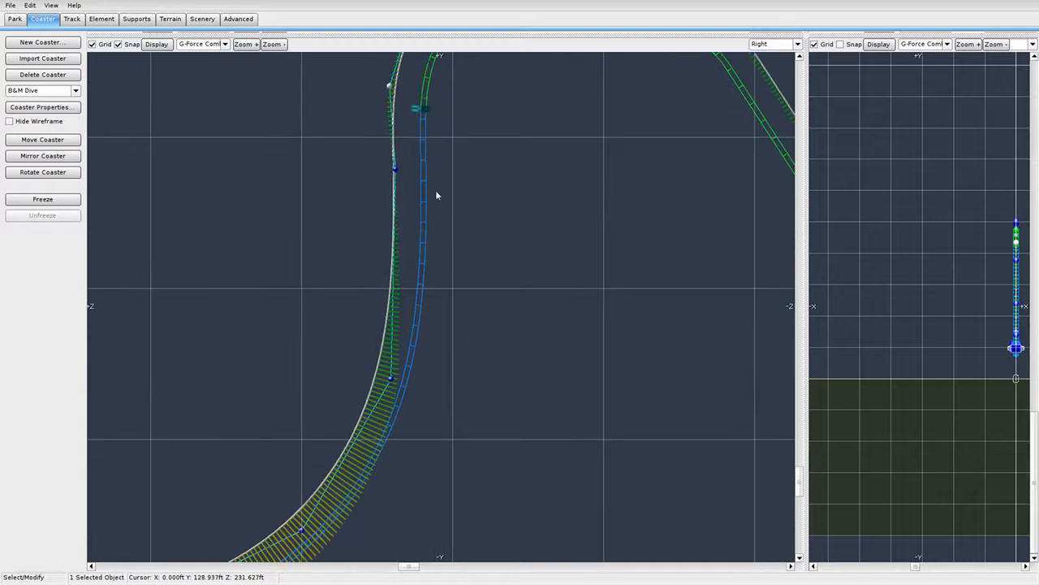
pyautogui.moveTo(435, 341); pyautogui.dragTo(513, 226, button='right')
pyautogui.scroll(-6, 513, 229)
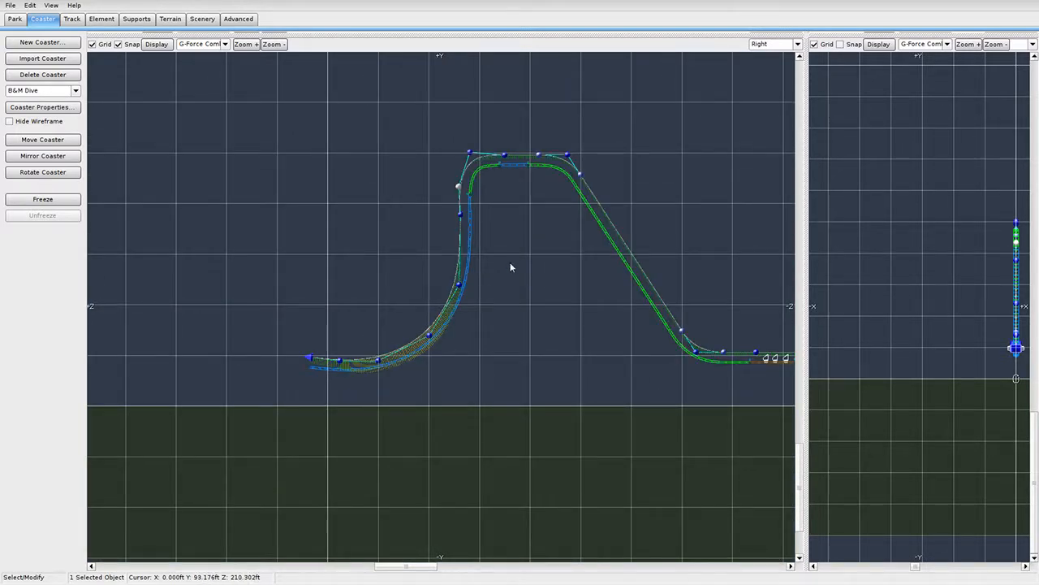
pyautogui.scroll(6, 511, 264)
pyautogui.moveTo(511, 167); pyautogui.dragTo(383, 574, button='right')
pyautogui.scroll(3, 483, 326)
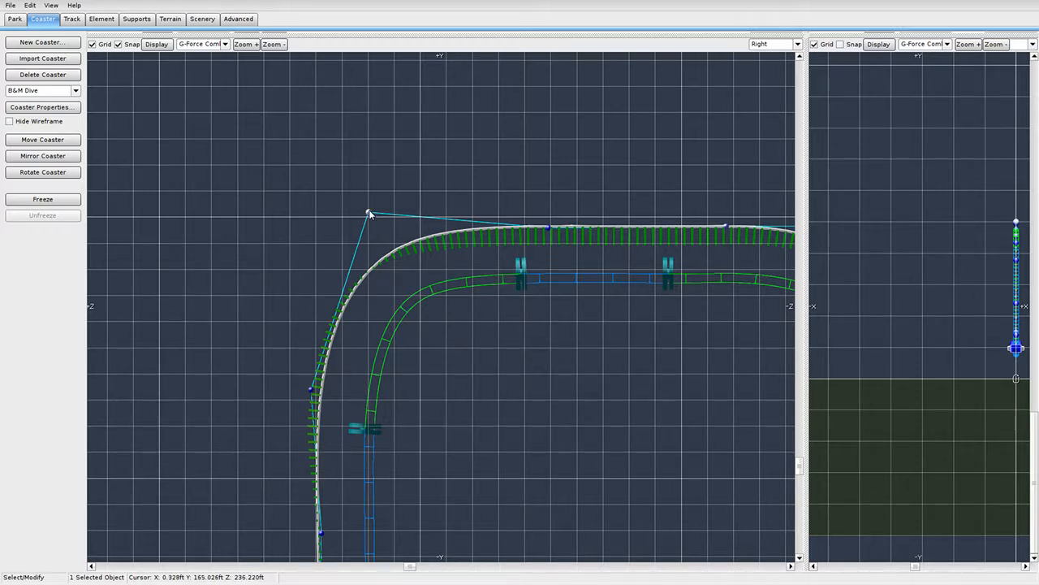
pyautogui.moveTo(369, 212); pyautogui.dragTo(373, 216)
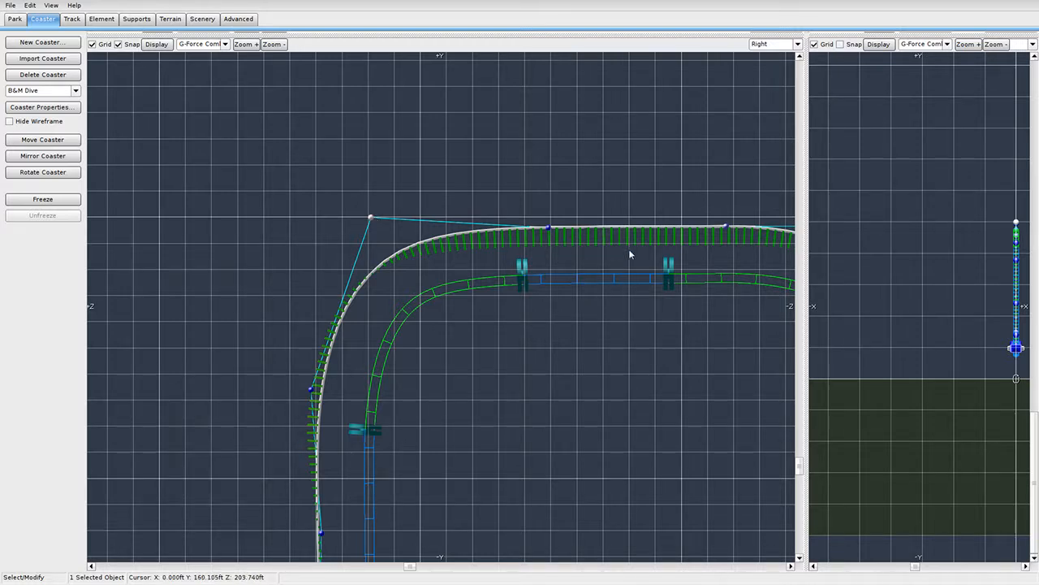
# Save the coaster with File > Save.
pyautogui.scroll(3, 604, 330)
pyautogui.moveTo(604, 331); pyautogui.dragTo(543, 329, button='right')
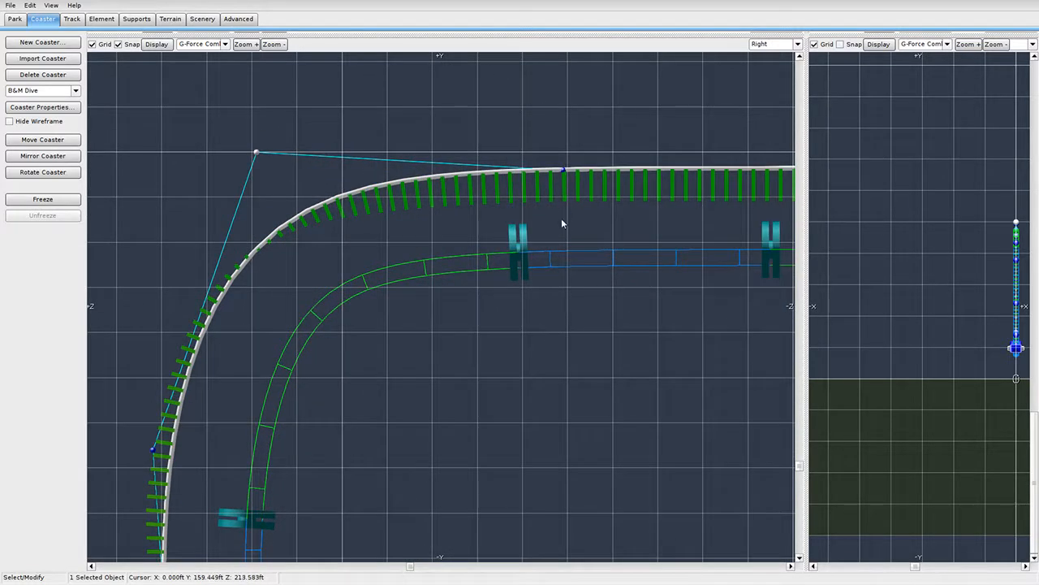
pyautogui.scroll(-5, 507, 316)
pyautogui.click(9, 4)
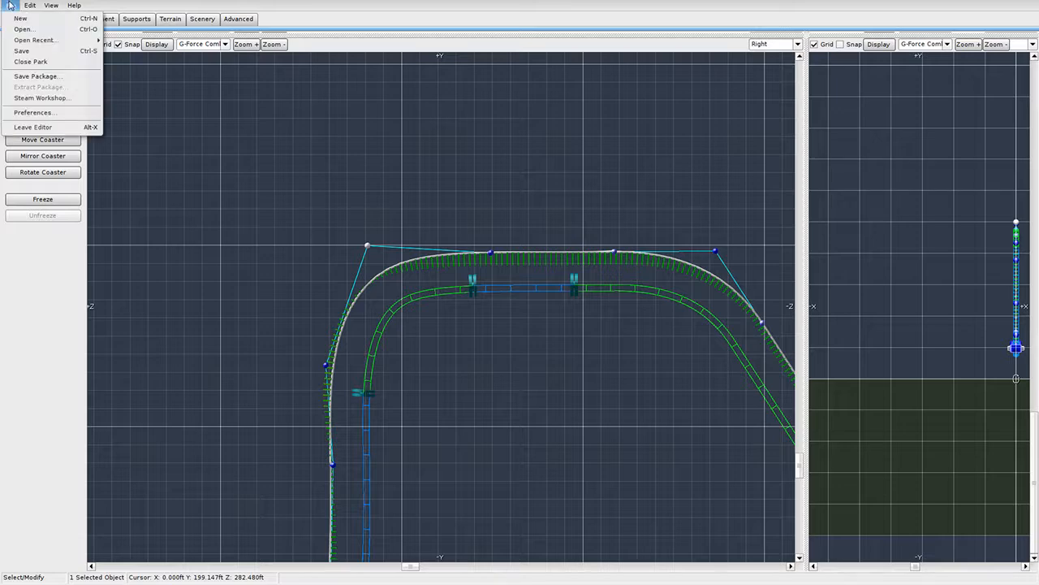
pyautogui.click(27, 51)
# Enlarge the perspective view and fly to the track's end to inspect the curve.
pyautogui.moveTo(508, 386); pyautogui.dragTo(504, 263, button='right')
pyautogui.scroll(-5, 520, 240)
pyautogui.moveTo(461, 352); pyautogui.dragTo(460, 288, button='right')
pyautogui.scroll(-6, 566, 208)
pyautogui.moveTo(565, 208); pyautogui.dragTo(566, 238, button='right')
pyautogui.scroll(7, 712, 105)
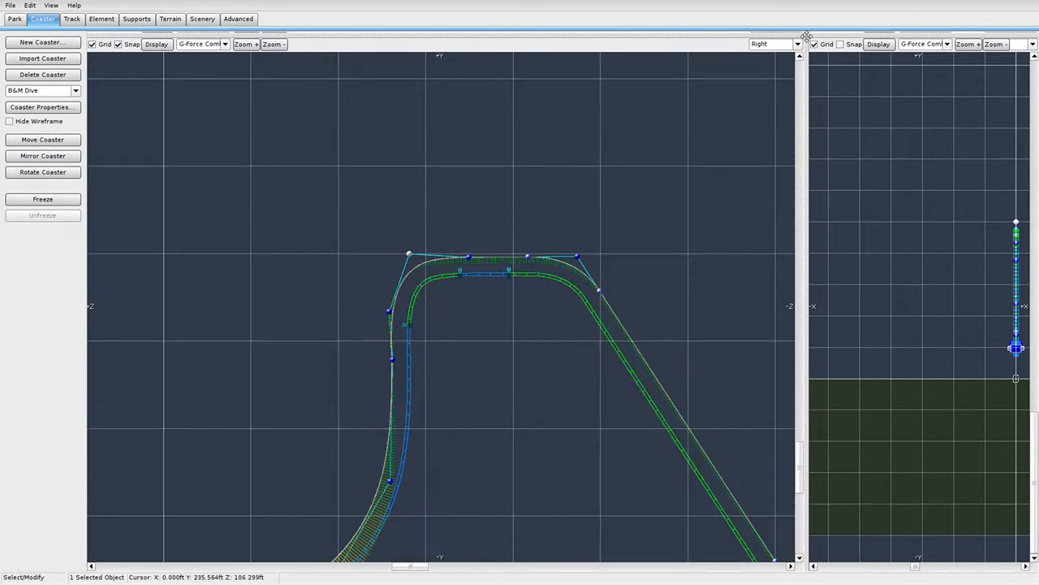
pyautogui.moveTo(806, 35); pyautogui.dragTo(311, 526)
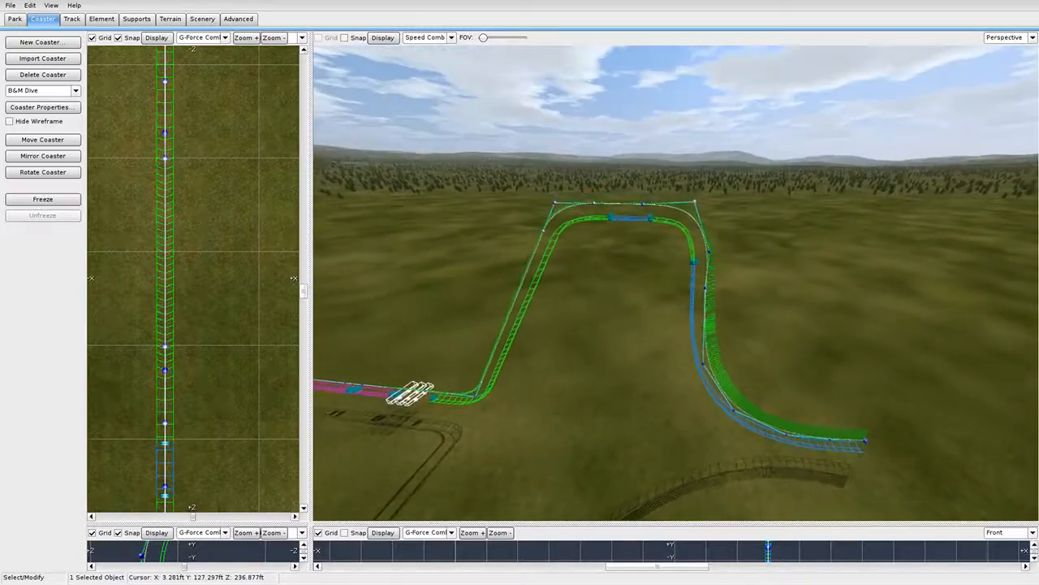
pyautogui.press('w')
pyautogui.moveTo(676, 282); pyautogui.dragTo(731, 304, button='right')
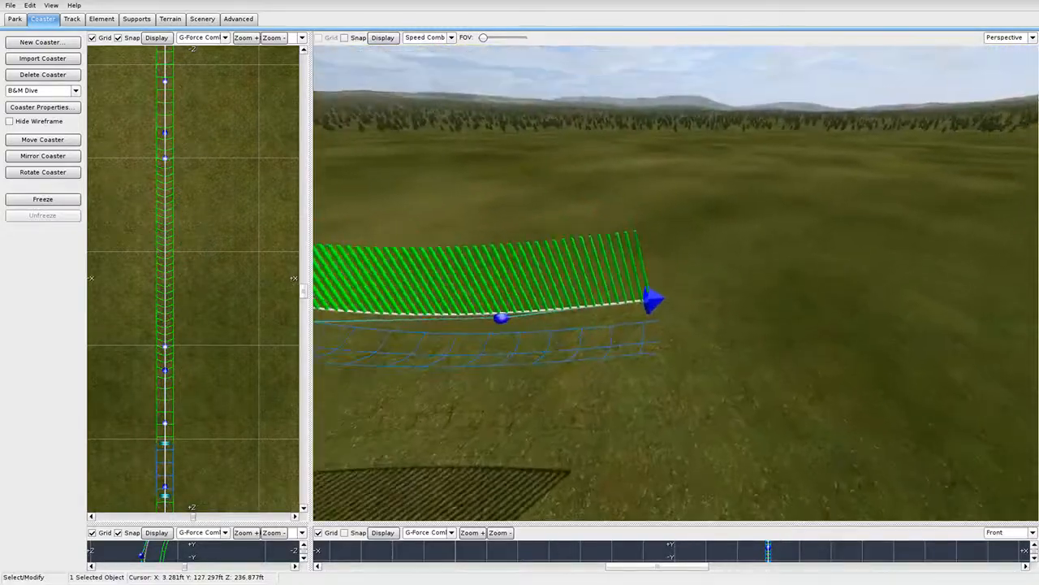
pyautogui.moveTo(601, 349); pyautogui.dragTo(601, 286, button='right')
pyautogui.press('s')
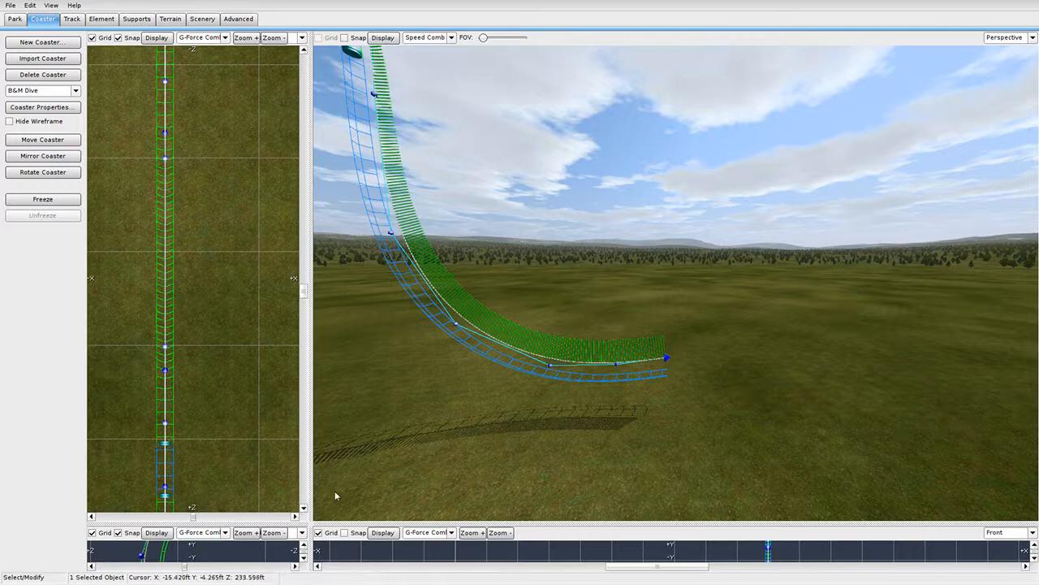
# Fill the window with the side elevation, framing the pullout at the track's end.
pyautogui.moveTo(309, 526); pyautogui.dragTo(792, 34)
pyautogui.moveTo(419, 334); pyautogui.dragTo(482, 240, button='right')
pyautogui.scroll(4, 482, 240)
pyautogui.moveTo(372, 362); pyautogui.dragTo(444, 371, button='right')
pyautogui.scroll(2, 419, 249)
# Start adding vertices at the track end, undoing a misplaced first vertex.
pyautogui.click(71, 19)
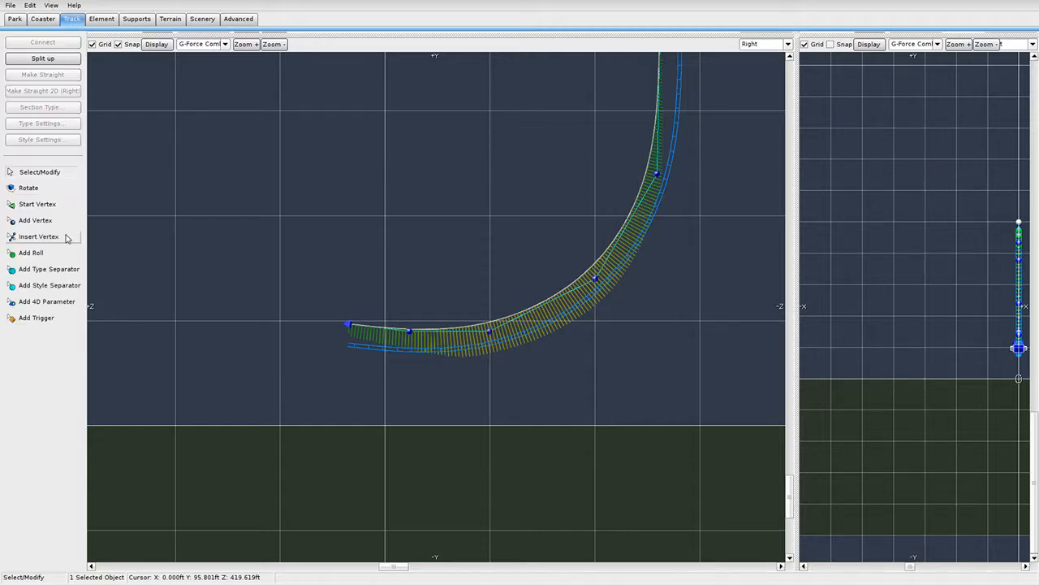
pyautogui.click(35, 220)
pyautogui.scroll(3, 299, 301)
pyautogui.scroll(-4, 325, 309)
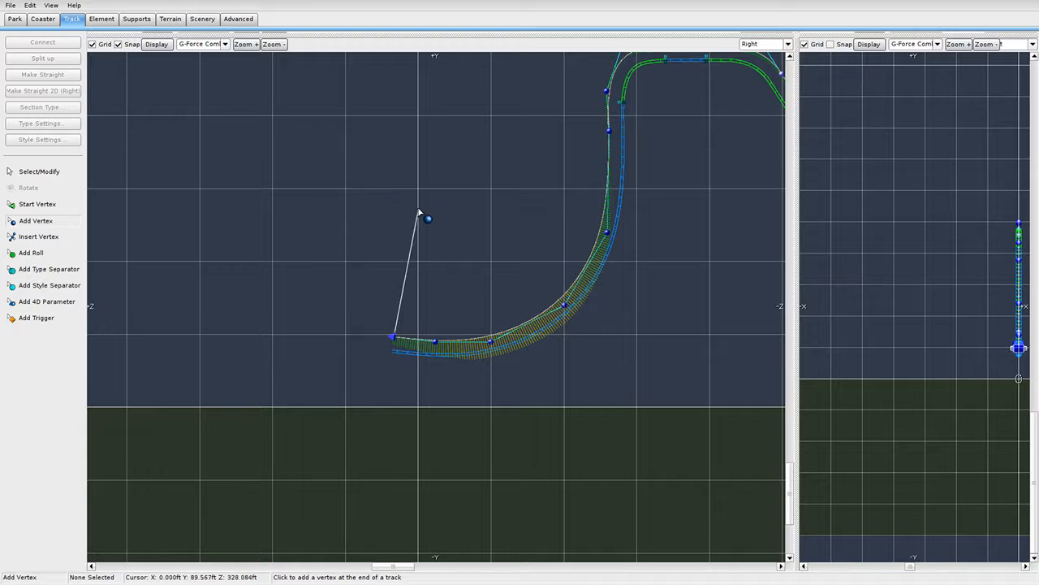
pyautogui.scroll(2, 316, 234)
pyautogui.click(232, 193)
pyautogui.scroll(-3, 338, 204)
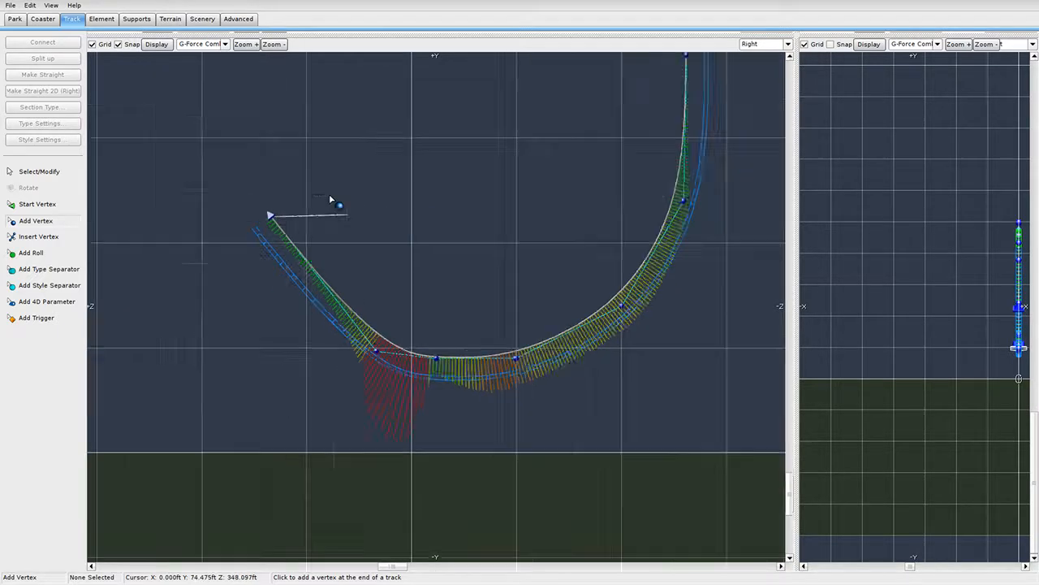
pyautogui.hotkey('ctrl', 'z')
pyautogui.scroll(3, 390, 297)
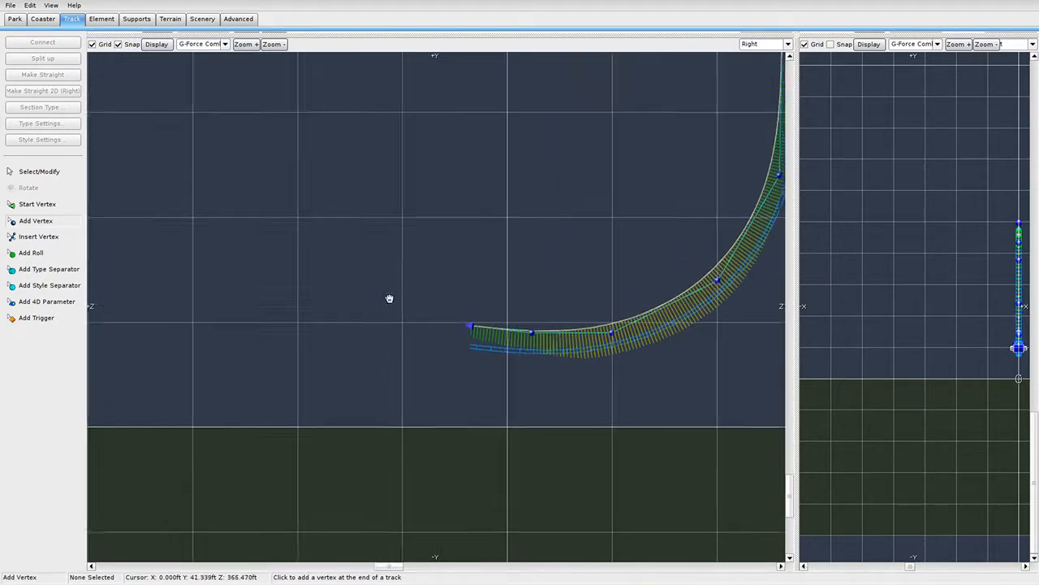
# Place vertices left and upward from the pullout, bending the track into a looping turn.
pyautogui.click(381, 310)
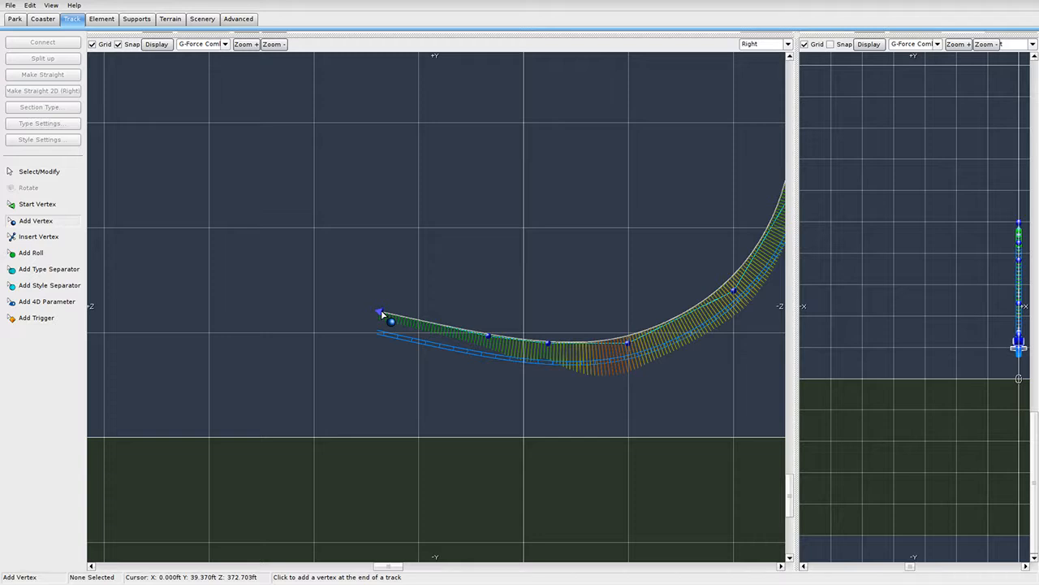
pyautogui.click(330, 224)
pyautogui.moveTo(341, 210); pyautogui.dragTo(358, 320, button='right')
pyautogui.click(351, 226)
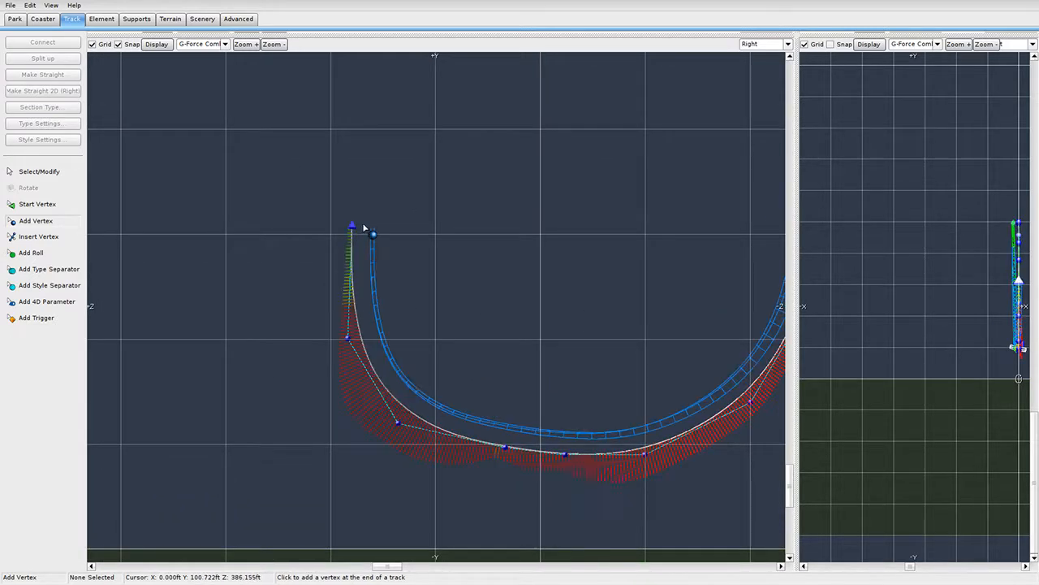
pyautogui.click(469, 198)
pyautogui.click(542, 261)
# Extend the track rightward out of the turn with three exit vertices and stop adding.
pyautogui.moveTo(610, 343); pyautogui.dragTo(435, 279, button='right')
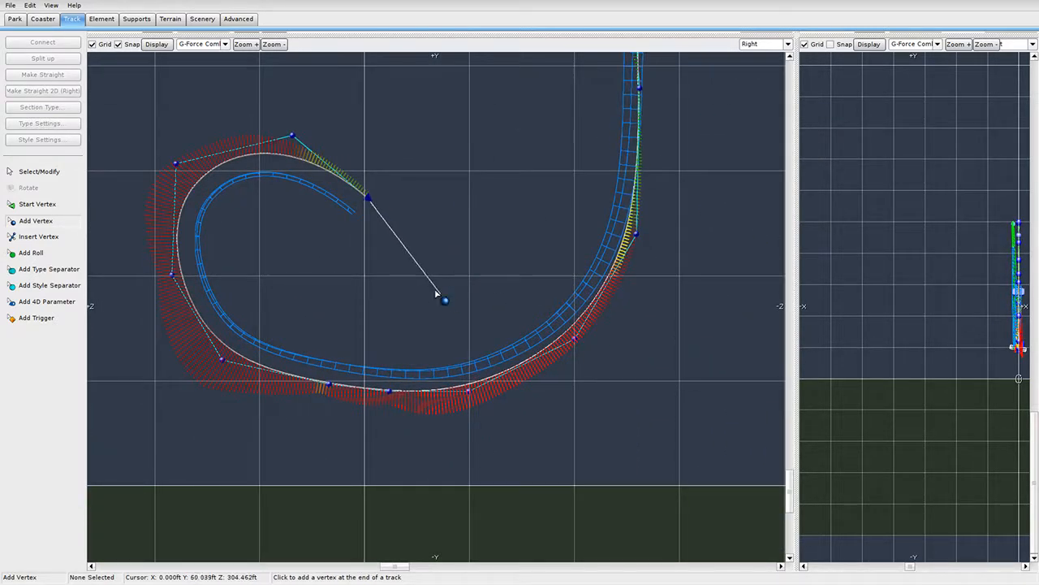
pyautogui.click(600, 328)
pyautogui.click(682, 329)
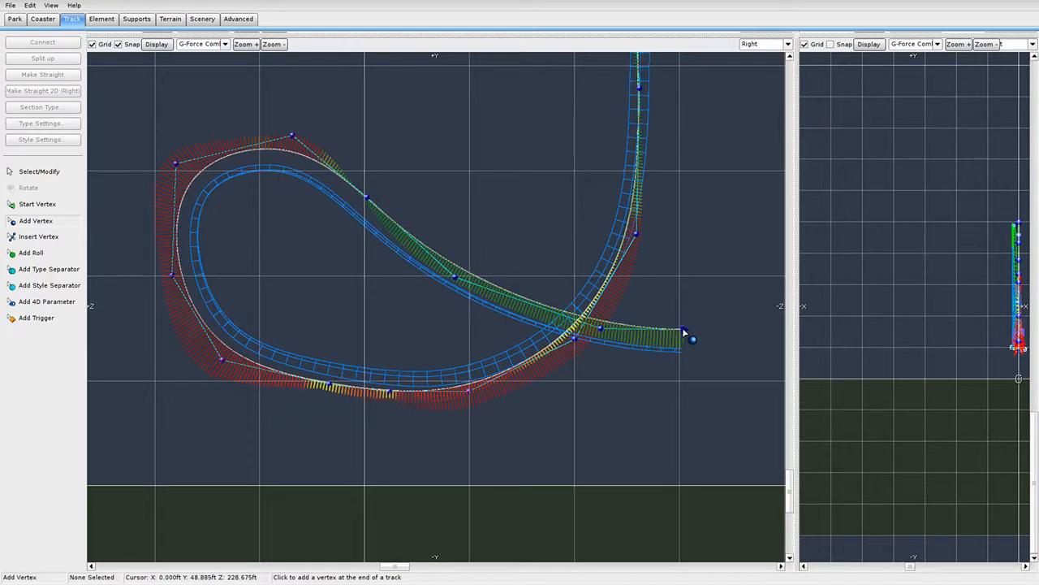
pyautogui.click(733, 312)
pyautogui.click(58, 172)
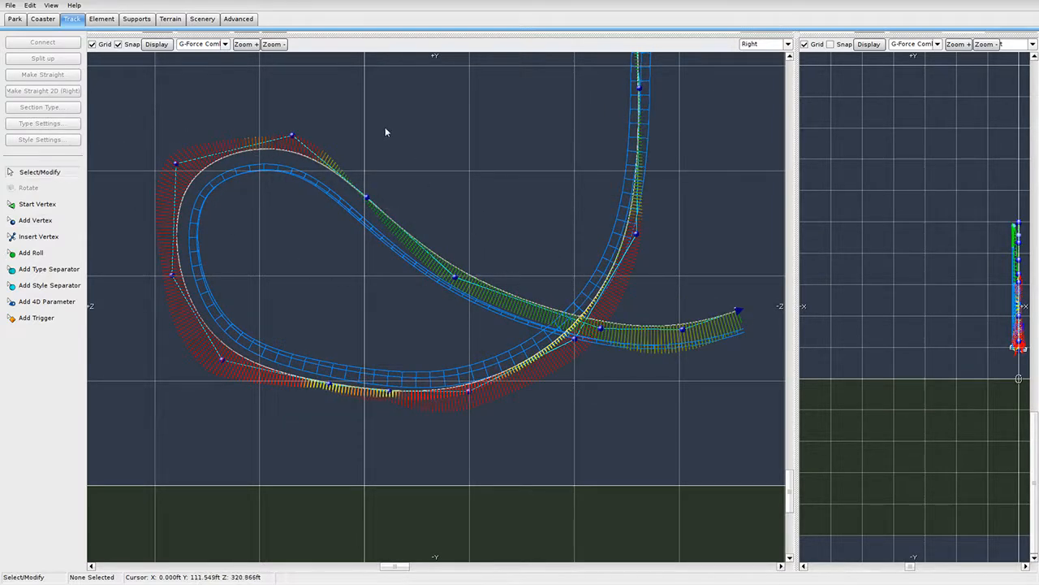
pyautogui.moveTo(800, 36); pyautogui.dragTo(335, 526)
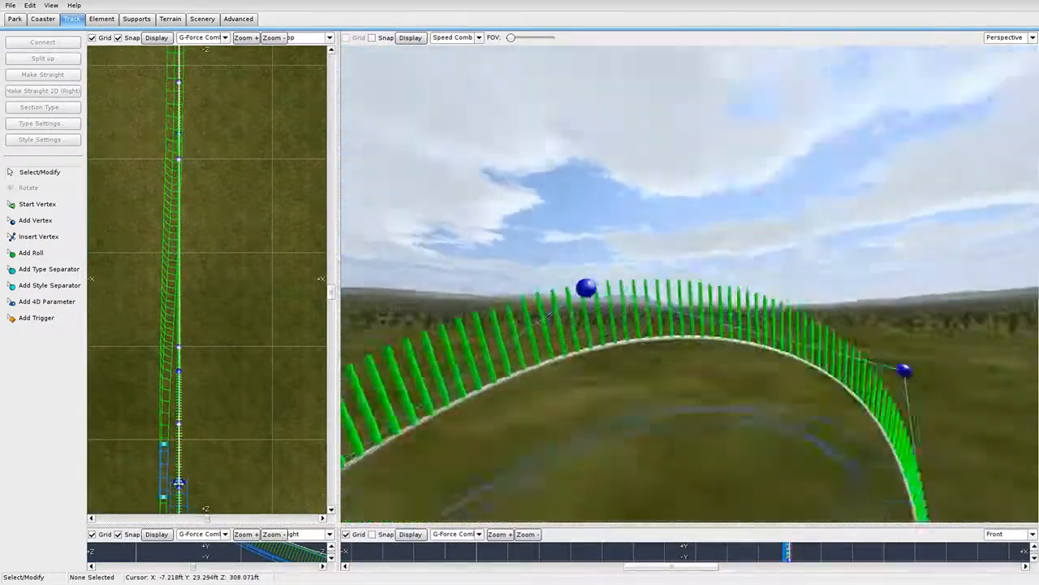
pyautogui.moveTo(747, 304); pyautogui.dragTo(766, 138, button='right')
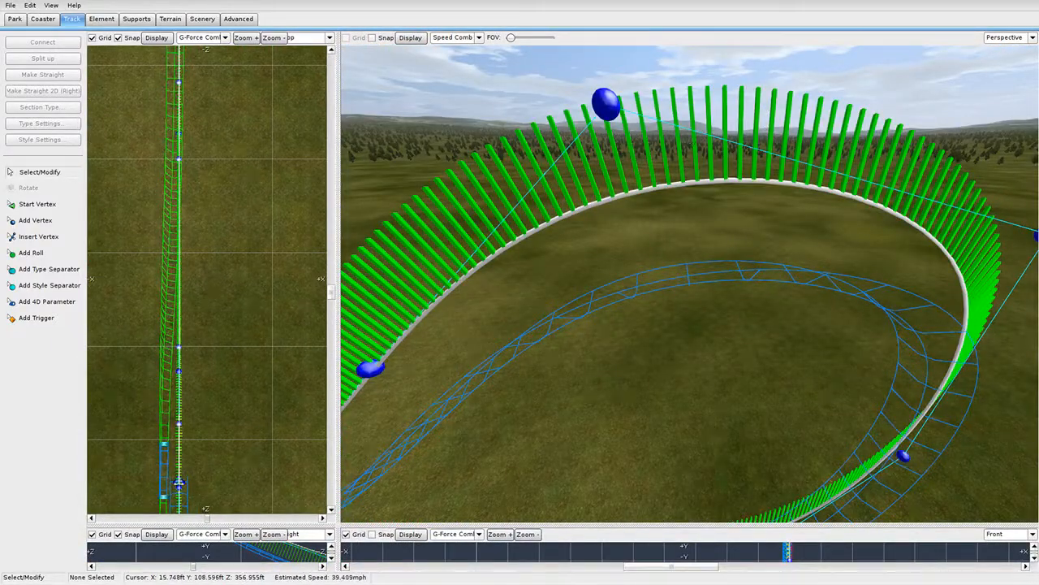
pyautogui.moveTo(692, 218)
pyautogui.mouseDown(button='right')
pyautogui.moveTo(690, 276)
pyautogui.moveTo(692, 217)
pyautogui.mouseUp(button='right')
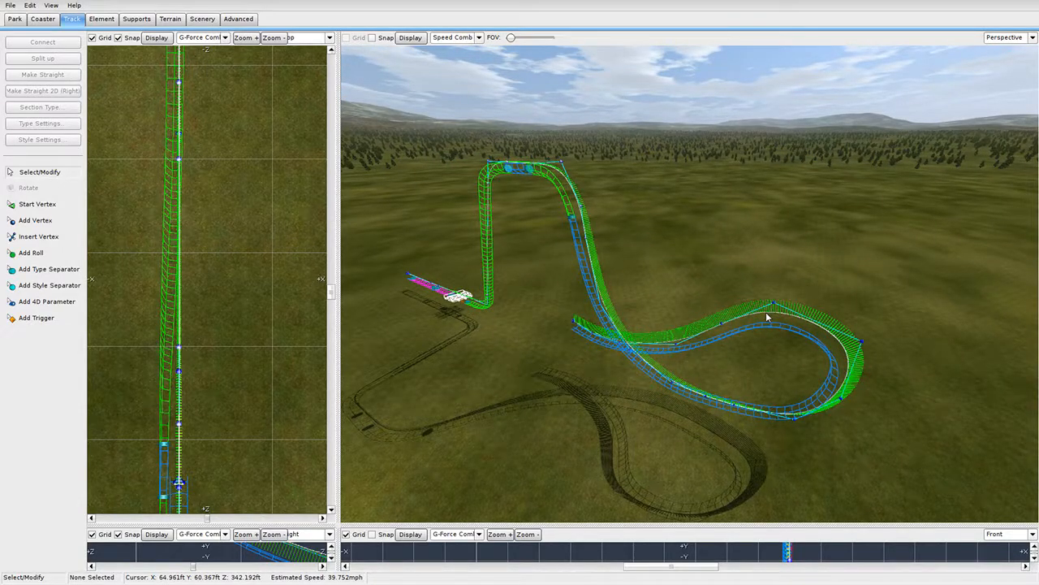
pyautogui.moveTo(766, 311); pyautogui.dragTo(580, 264, button='right')
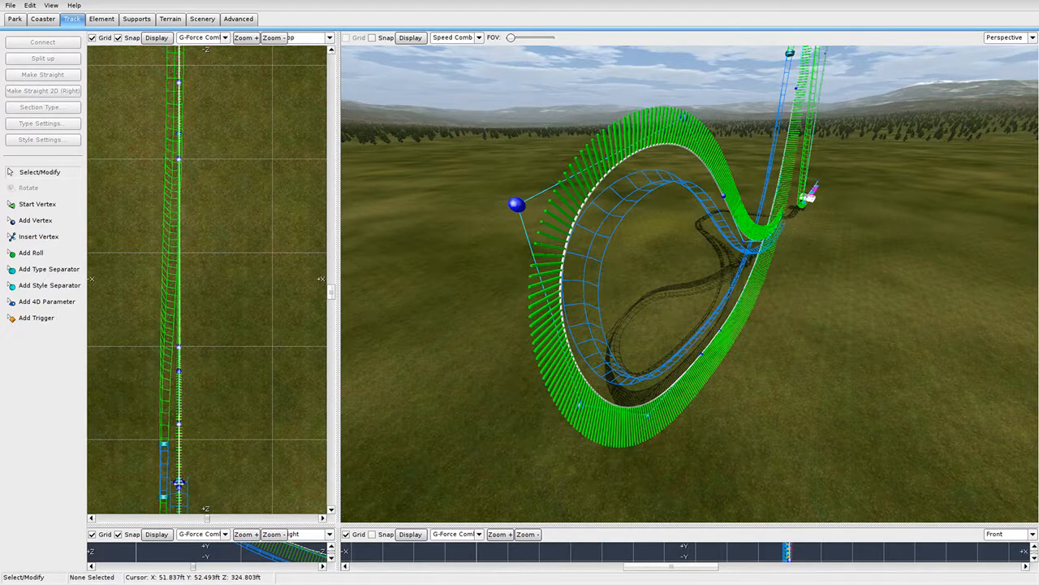
pyautogui.moveTo(580, 264); pyautogui.dragTo(739, 329, button='right')
# Place a roll point on the curving exit track and drag it further along.
pyautogui.click(31, 252)
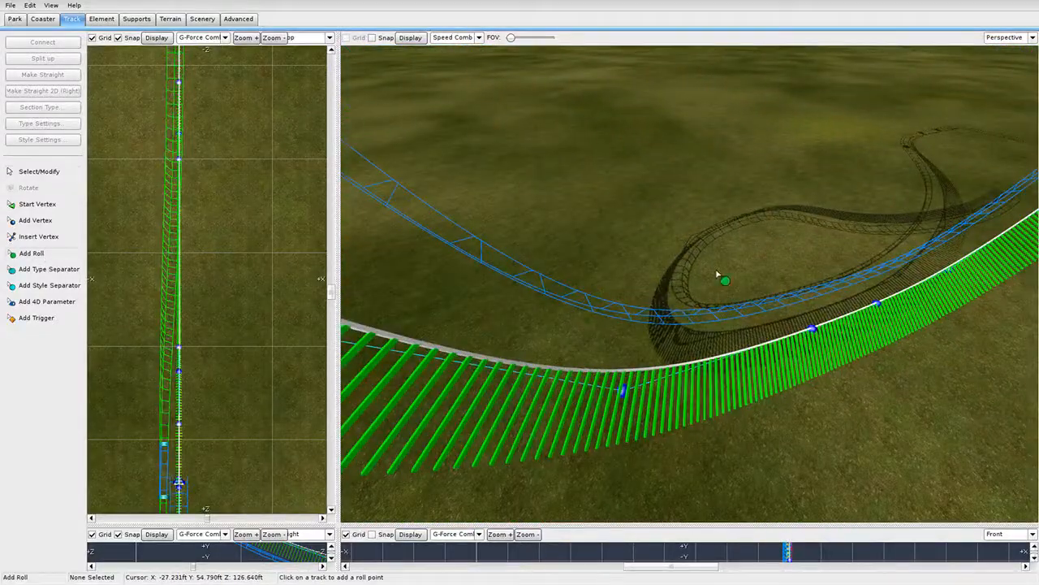
pyautogui.click(718, 319)
pyautogui.click(40, 172)
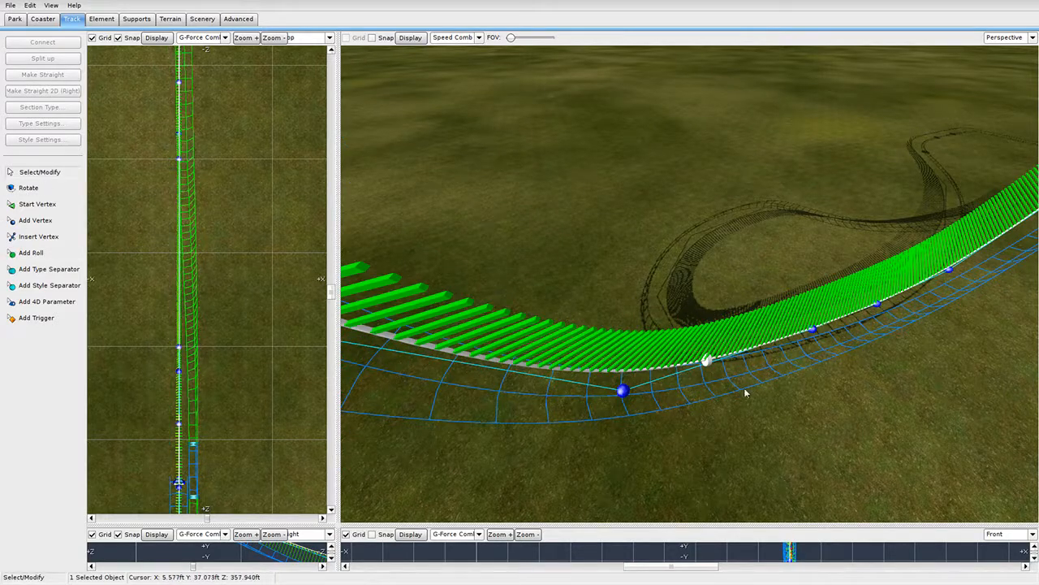
pyautogui.doubleClick(706, 362)
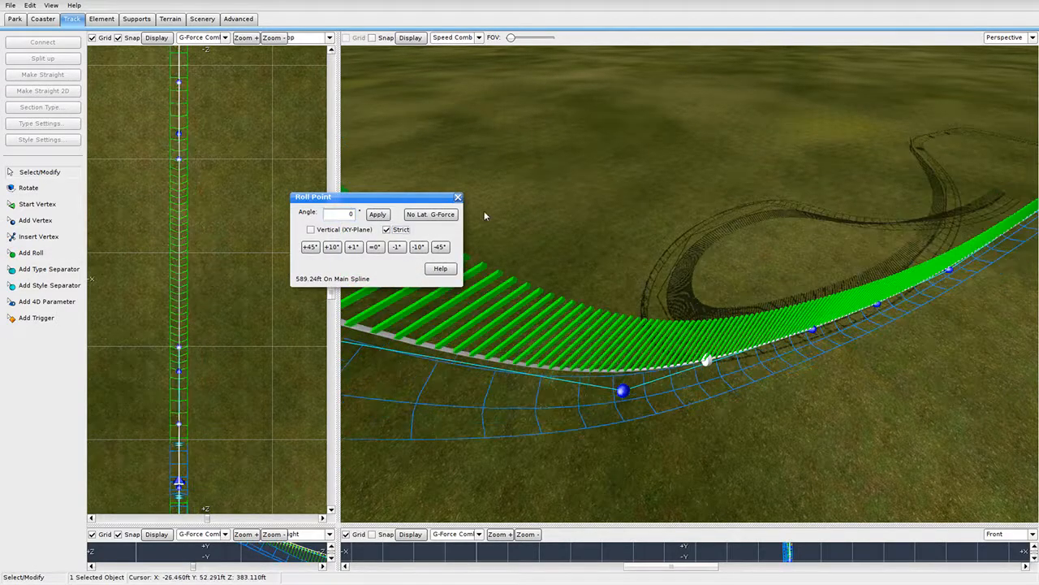
pyautogui.click(458, 196)
pyautogui.moveTo(708, 361); pyautogui.dragTo(588, 416)
# Swing the view over the loop and pick the turn's track section with Add Roll.
pyautogui.moveTo(593, 377); pyautogui.dragTo(659, 324, button='right')
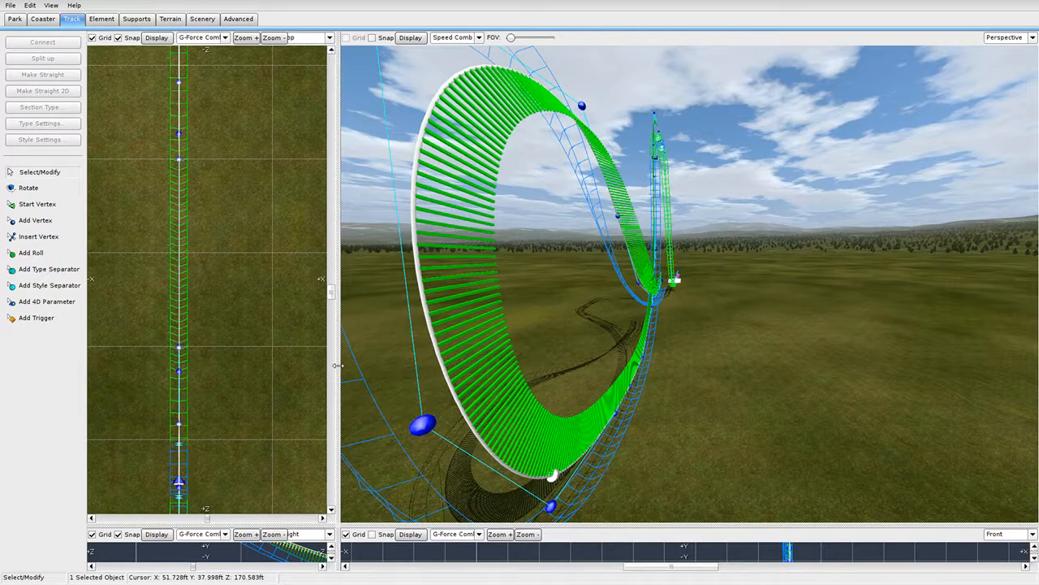
pyautogui.moveTo(338, 365); pyautogui.dragTo(355, 365)
pyautogui.moveTo(568, 324); pyautogui.dragTo(519, 333, button='right')
pyautogui.click(33, 253)
pyautogui.click(621, 130)
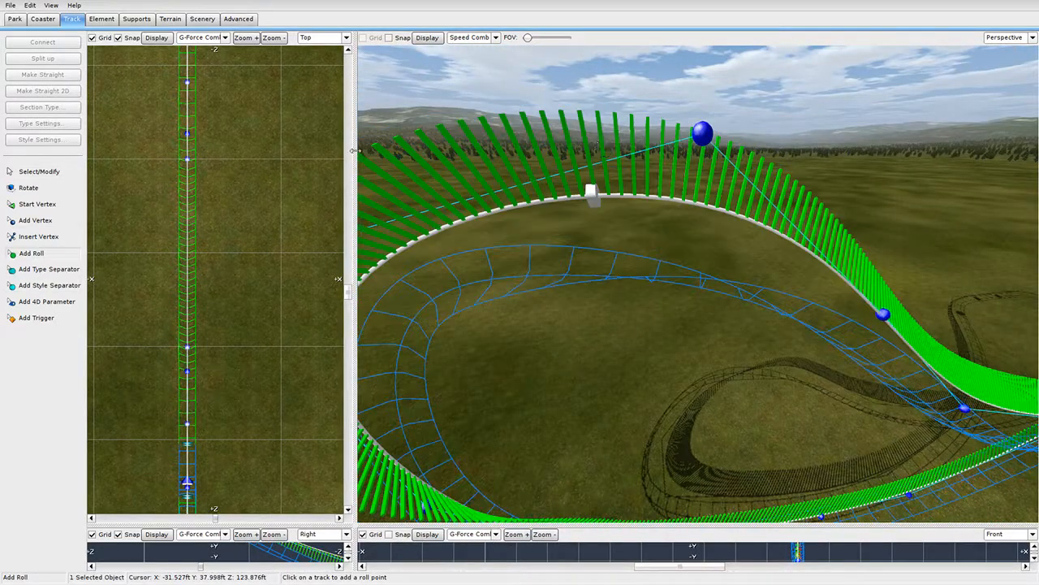
pyautogui.click(58, 173)
# Fly the 3D view along the track to look at it from behind the train.
pyautogui.moveTo(495, 281); pyautogui.dragTo(567, 308, button='right')
pyautogui.moveTo(572, 207); pyautogui.dragTo(839, 44, button='right')
pyautogui.scroll(-3, 699, 284)
pyautogui.moveTo(698, 285); pyautogui.dragTo(573, 301, button='right')
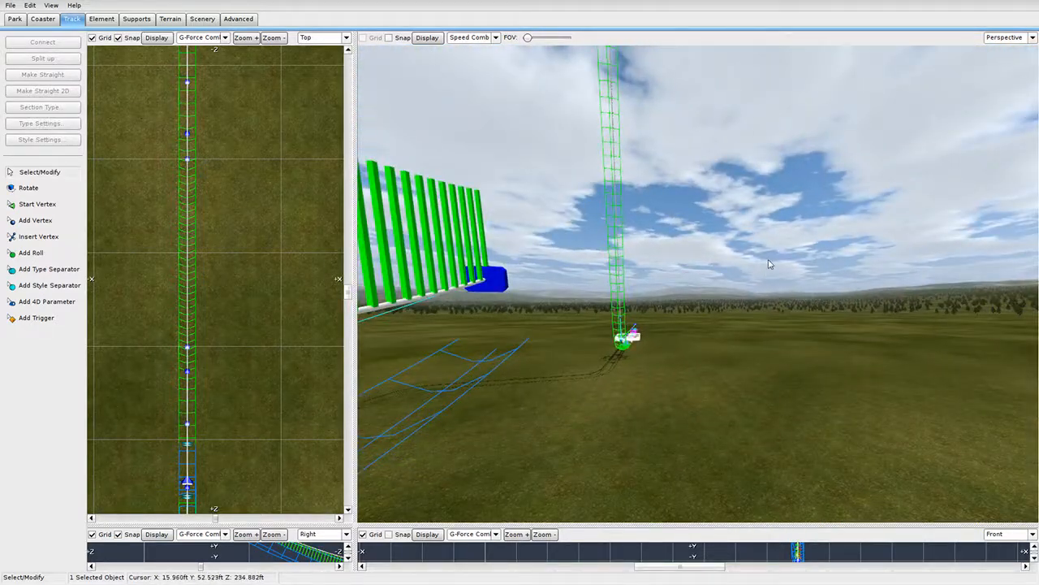
pyautogui.moveTo(769, 264); pyautogui.dragTo(728, 200, button='right')
pyautogui.moveTo(626, 203); pyautogui.dragTo(573, 325, button='right')
# Set the crest roll point to 135° using three +45° steps.
pyautogui.scroll(-2, 286, 325)
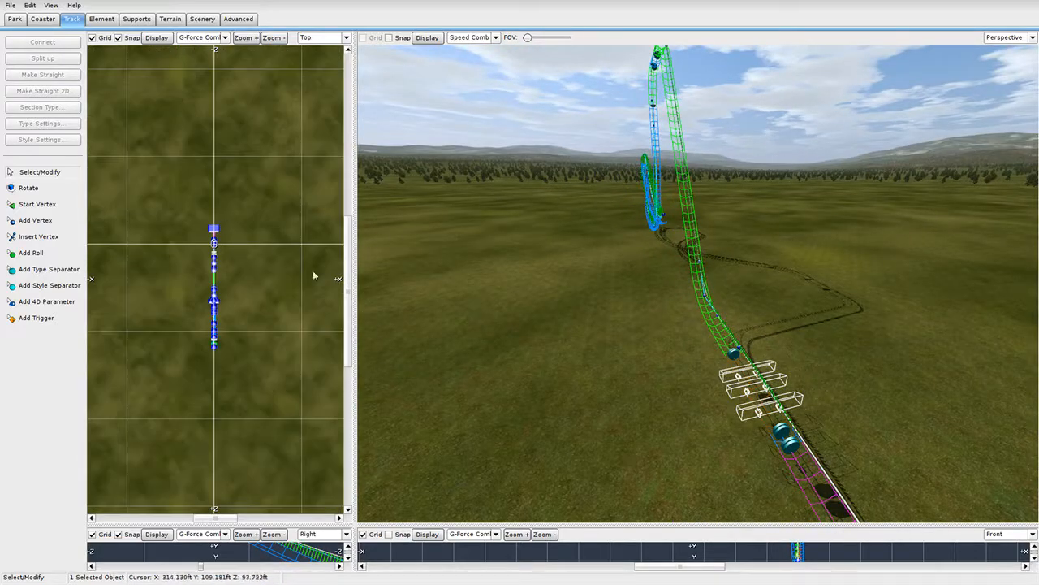
pyautogui.moveTo(560, 213); pyautogui.dragTo(735, 229, button='right')
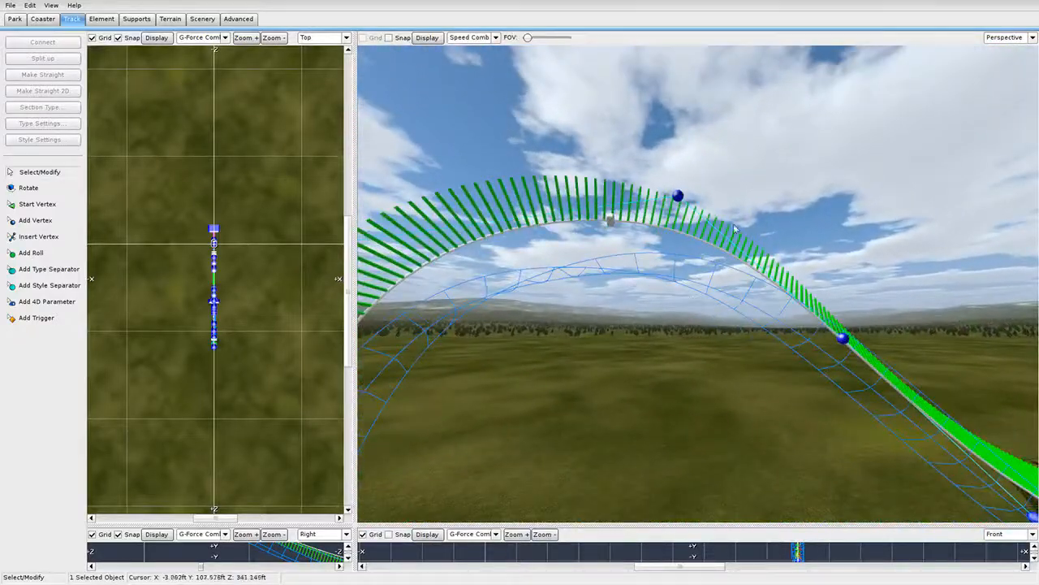
pyautogui.doubleClick(606, 226)
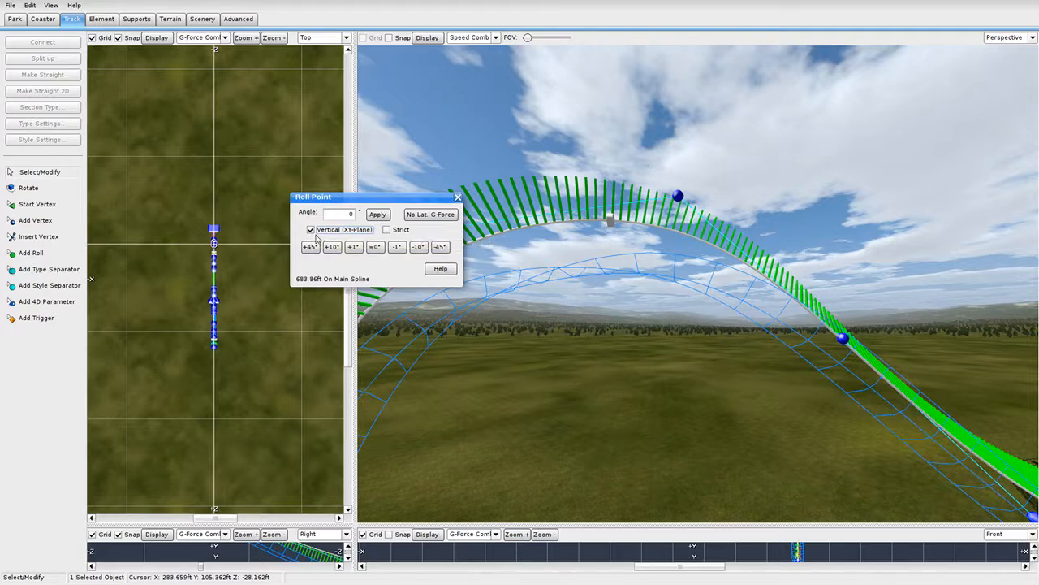
pyautogui.click(309, 247)
pyautogui.click(309, 246)
pyautogui.click(309, 246)
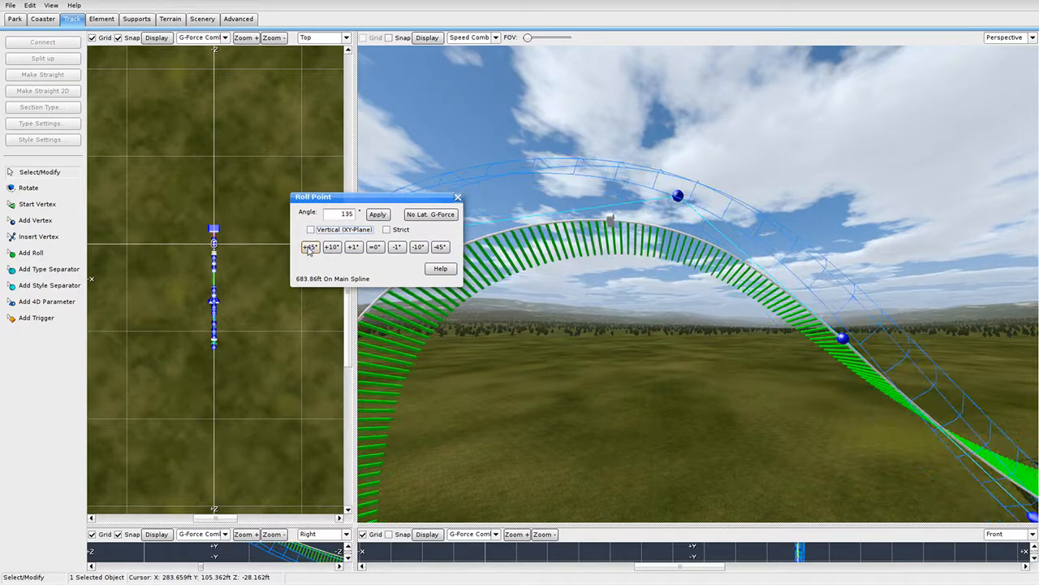
pyautogui.click(309, 246)
pyautogui.click(457, 196)
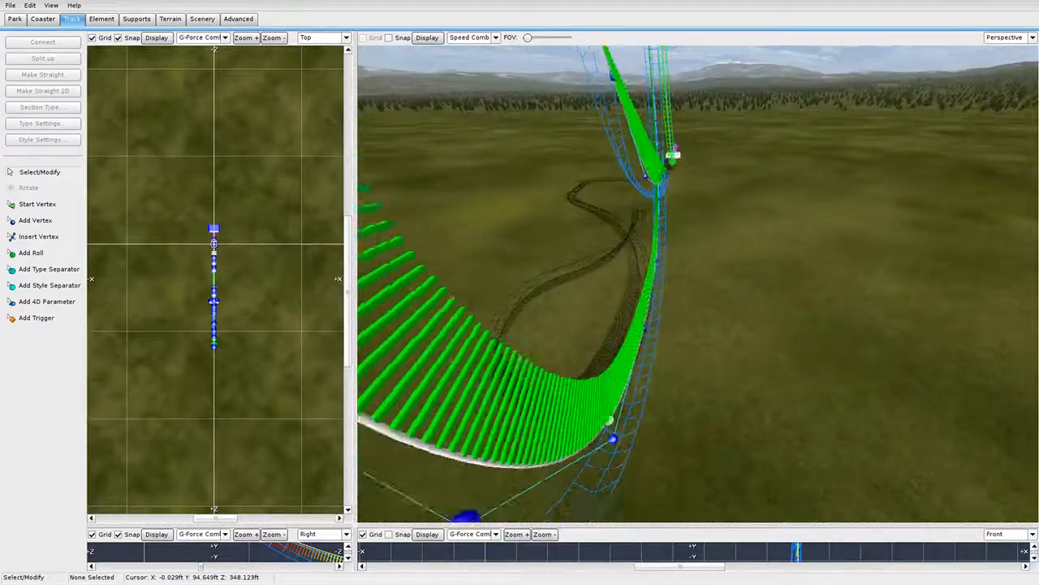
# Add a roll point on the low track and slide it back along the track.
pyautogui.moveTo(689, 286); pyautogui.dragTo(710, 392, button='right')
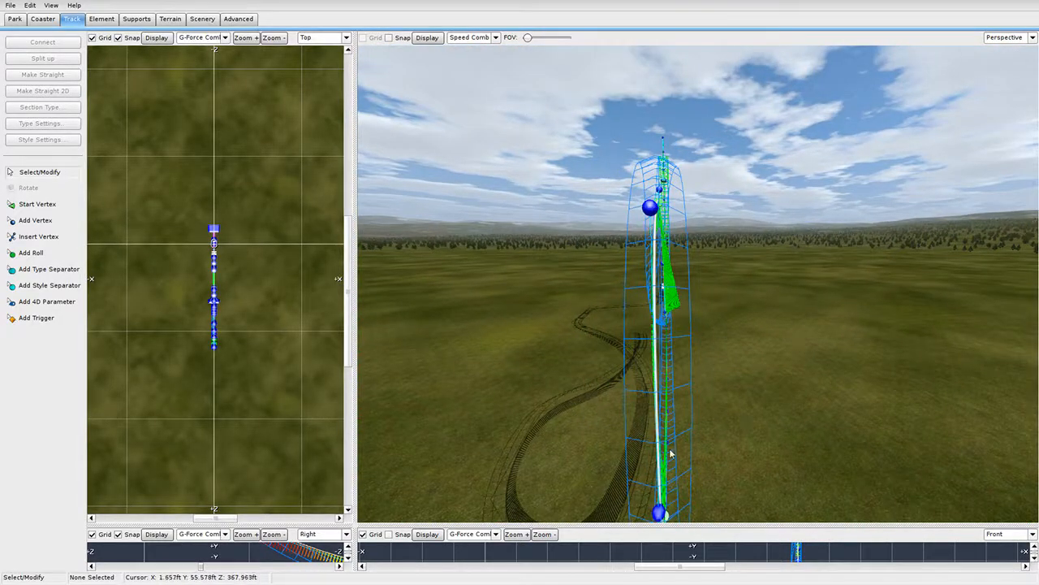
pyautogui.moveTo(661, 225)
pyautogui.mouseDown(button='right')
pyautogui.moveTo(671, 306)
pyautogui.moveTo(687, 114)
pyautogui.moveTo(661, 226)
pyautogui.mouseUp(button='right')
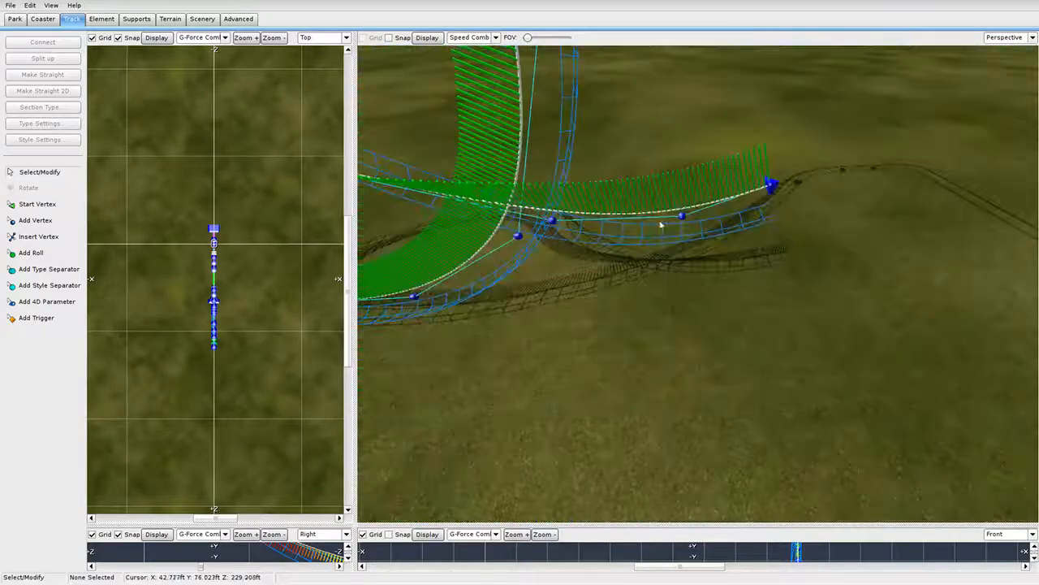
pyautogui.click(39, 252)
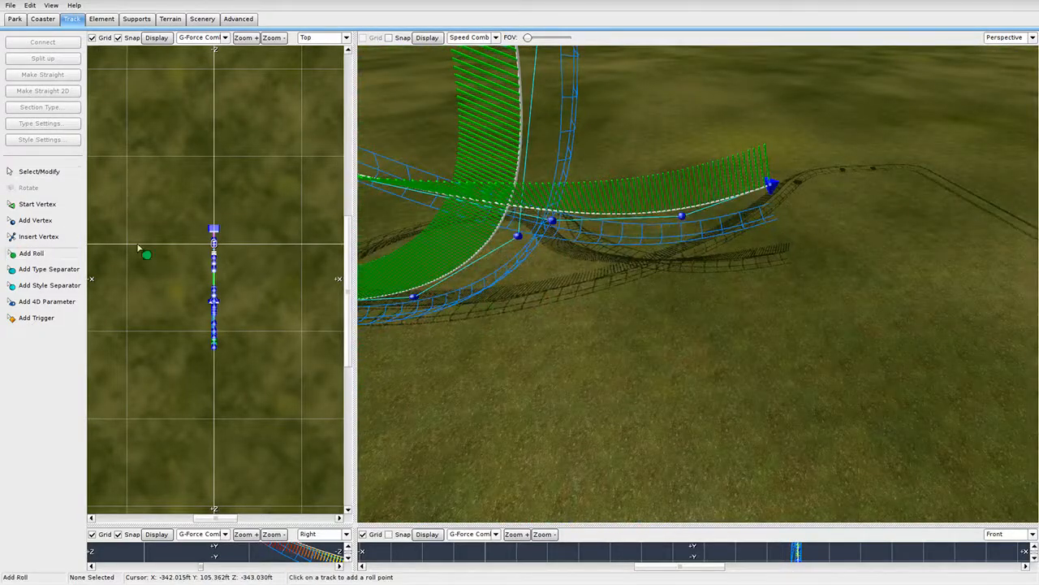
pyautogui.click(567, 237)
pyautogui.click(55, 175)
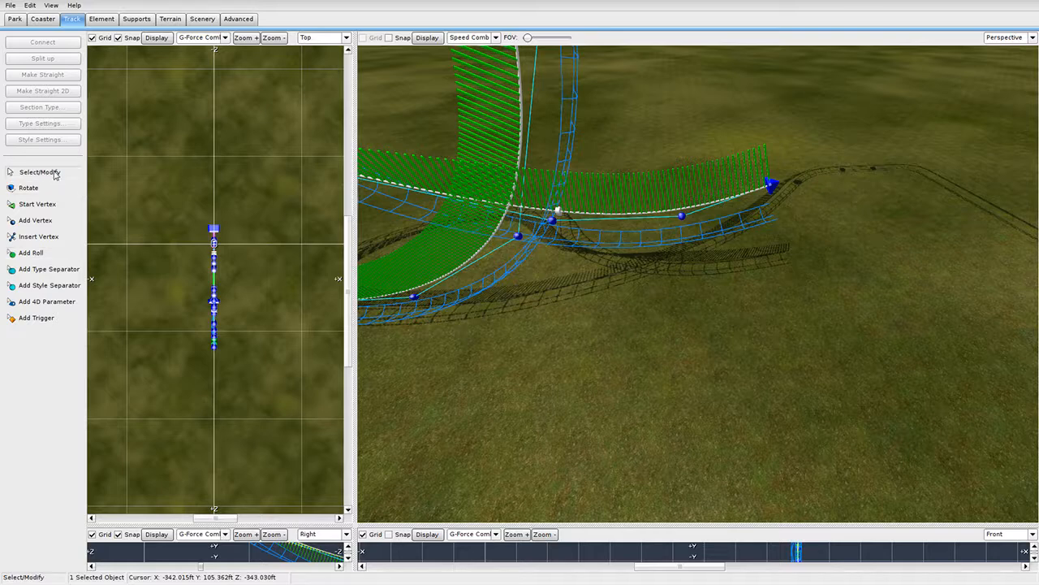
pyautogui.doubleClick(566, 213)
pyautogui.click(458, 197)
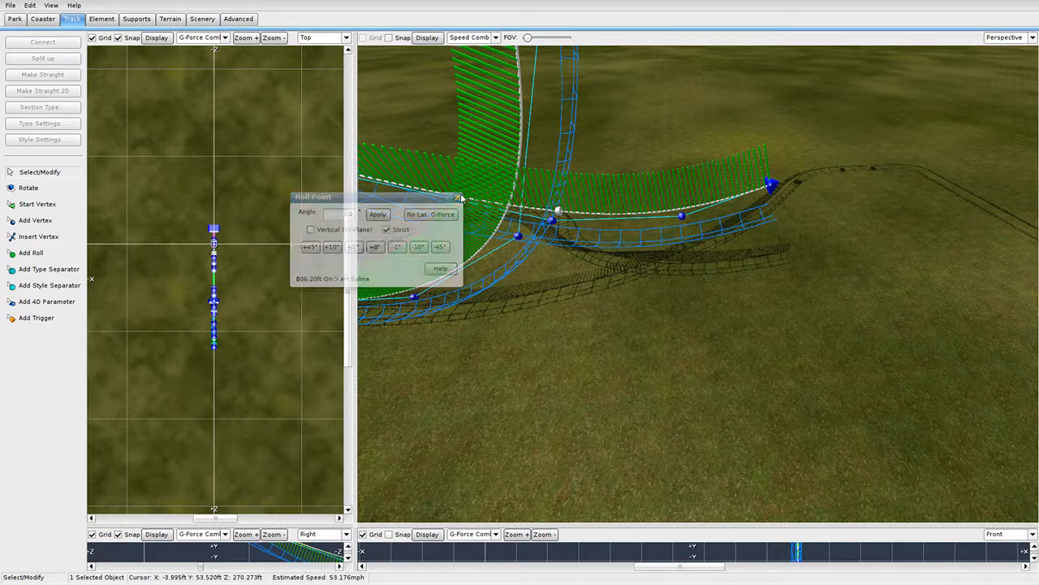
pyautogui.moveTo(559, 212); pyautogui.dragTo(440, 194)
pyautogui.moveTo(456, 217); pyautogui.dragTo(386, 174, button='middle')
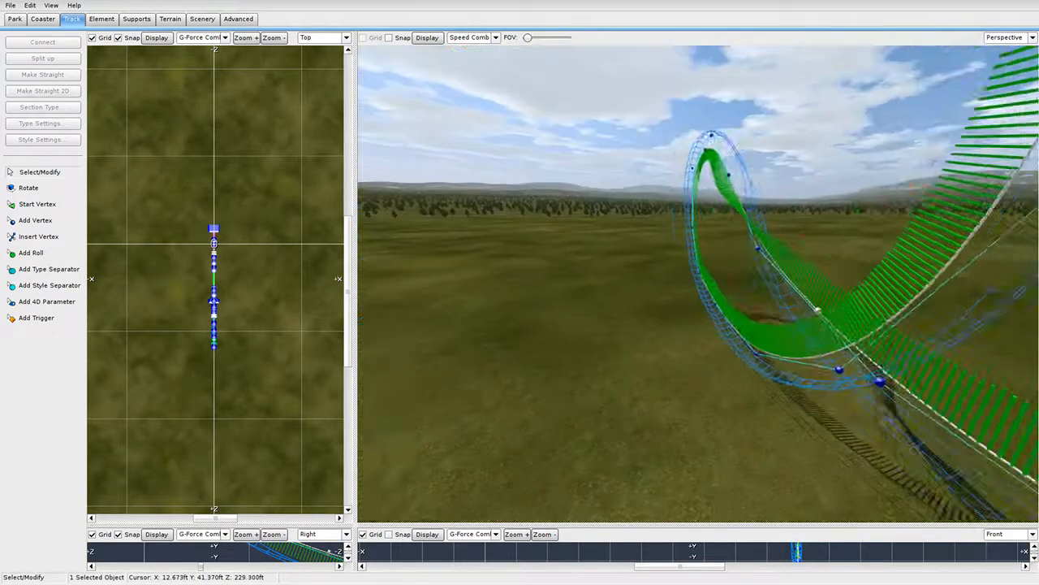
pyautogui.moveTo(692, 284); pyautogui.dragTo(307, 369, button='right')
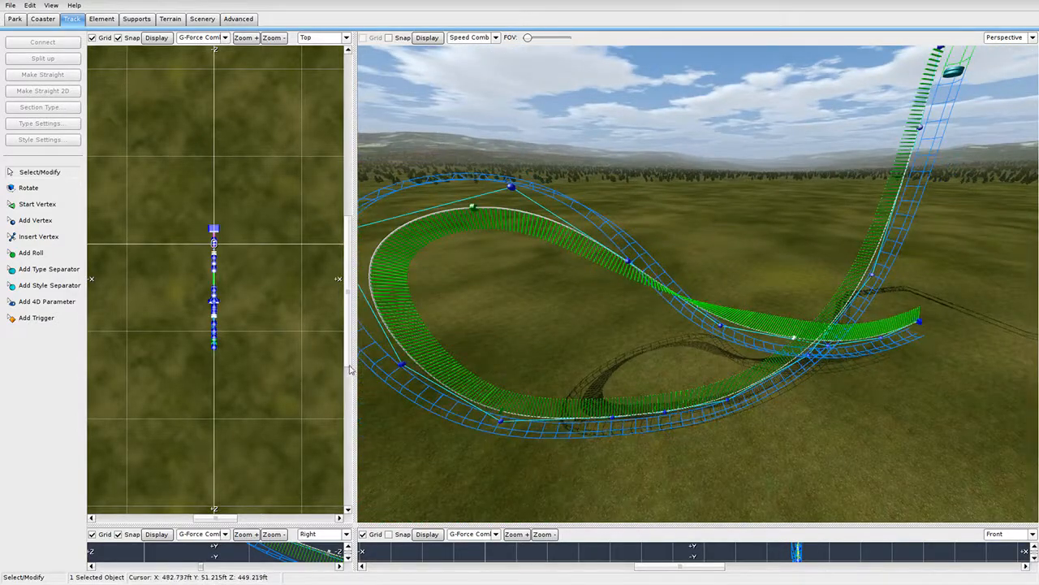
# Frame the track in the top and 3D views and add another vertex to the selection.
pyautogui.moveTo(353, 366); pyautogui.dragTo(799, 375)
pyautogui.scroll(9, 432, 358)
pyautogui.moveTo(480, 347); pyautogui.dragTo(436, 169, button='right')
pyautogui.scroll(6, 436, 169)
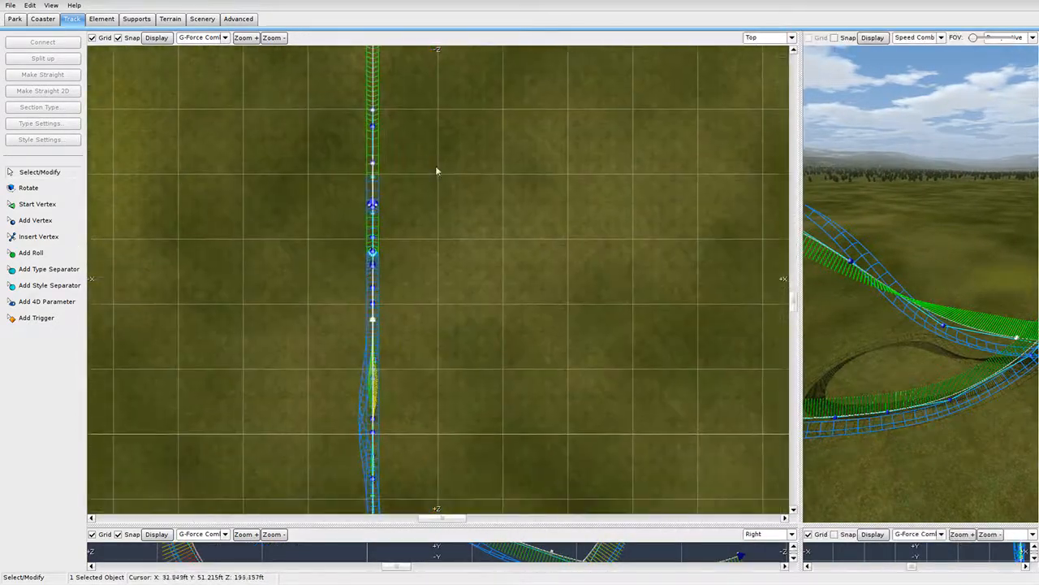
pyautogui.scroll(-2, 372, 264)
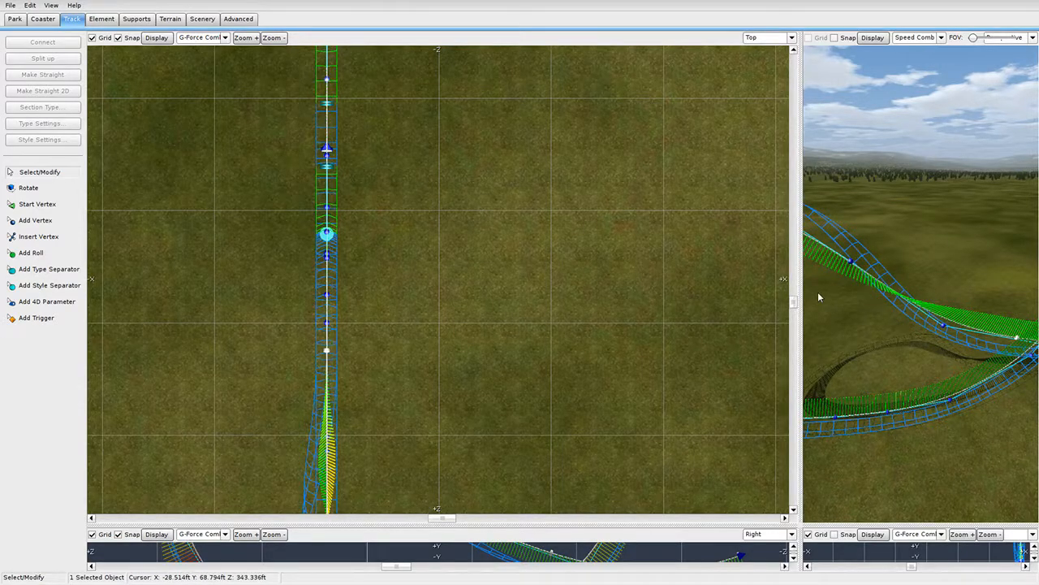
pyautogui.moveTo(798, 301); pyautogui.dragTo(368, 300)
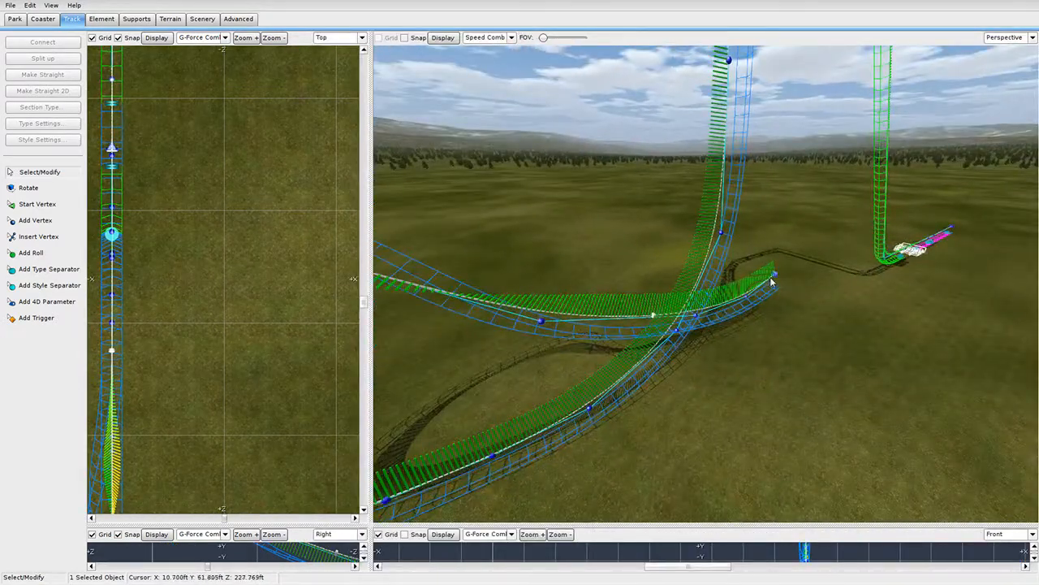
pyautogui.keyDown('shift'); pyautogui.click(542, 321); pyautogui.keyUp('shift')
pyautogui.moveTo(542, 321); pyautogui.dragTo(574, 328, button='right')
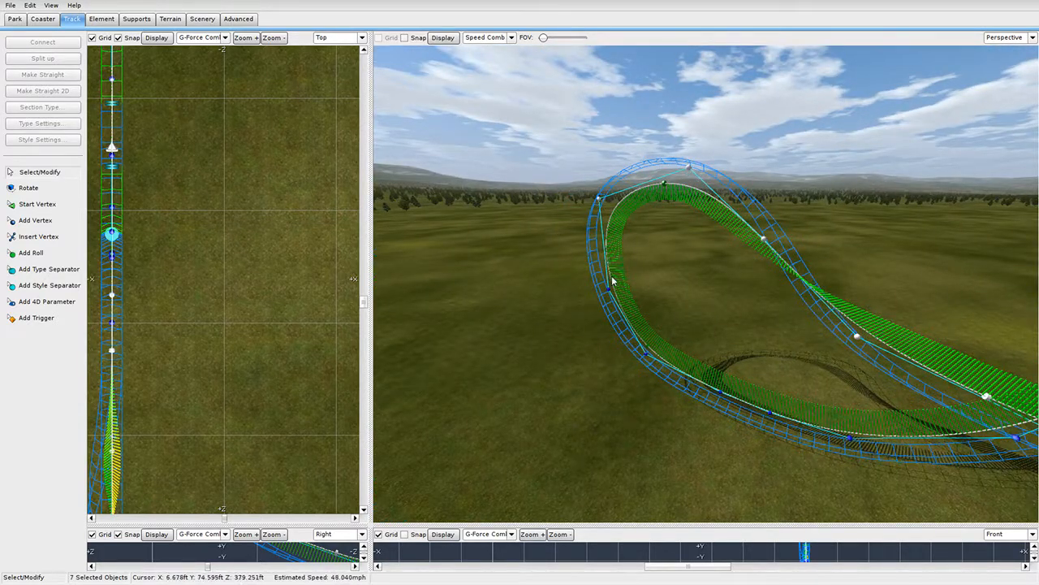
pyautogui.moveTo(636, 225); pyautogui.dragTo(636, 225, button='right')
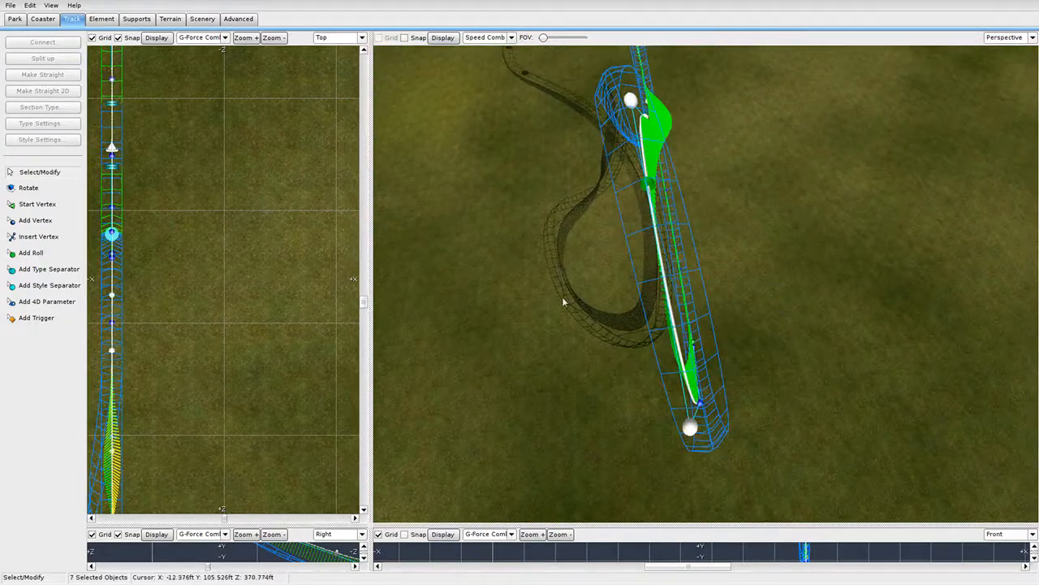
pyautogui.moveTo(563, 301); pyautogui.dragTo(625, 285, button='right')
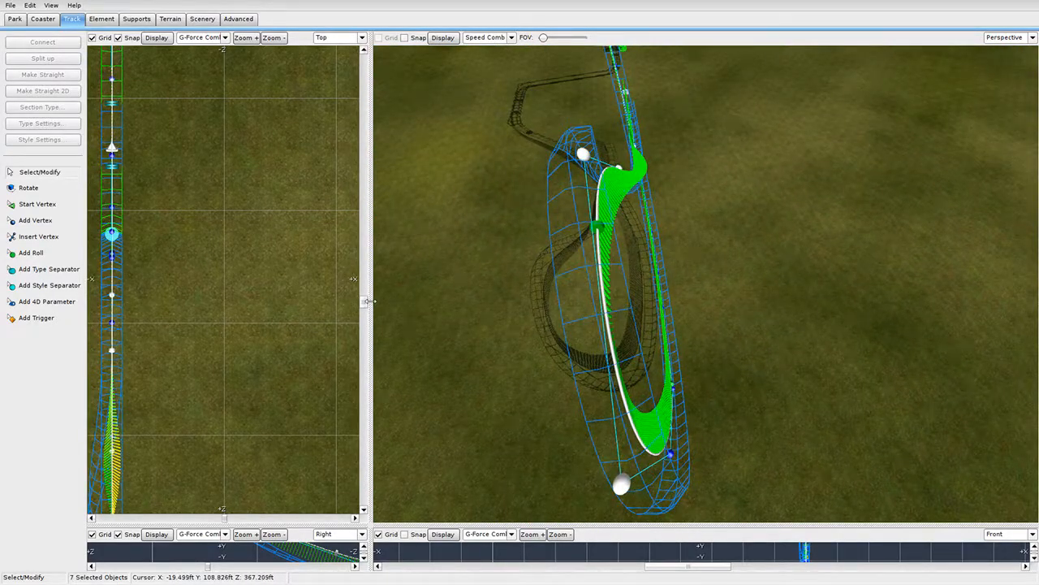
# Reshape the end of the selected track section in the top view.
pyautogui.moveTo(370, 301); pyautogui.dragTo(662, 301)
pyautogui.moveTo(311, 367); pyautogui.dragTo(383, 95, button='right')
pyautogui.moveTo(361, 416); pyautogui.dragTo(376, 165, button='right')
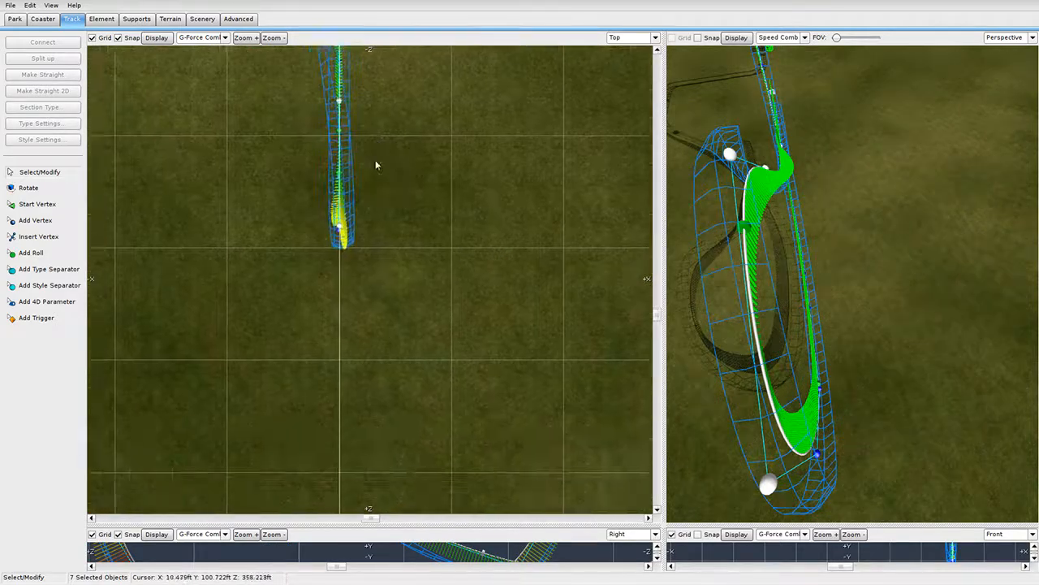
pyautogui.scroll(3, 328, 208)
pyautogui.moveTo(327, 209); pyautogui.dragTo(328, 311, button='right')
pyautogui.moveTo(312, 298); pyautogui.dragTo(322, 292)
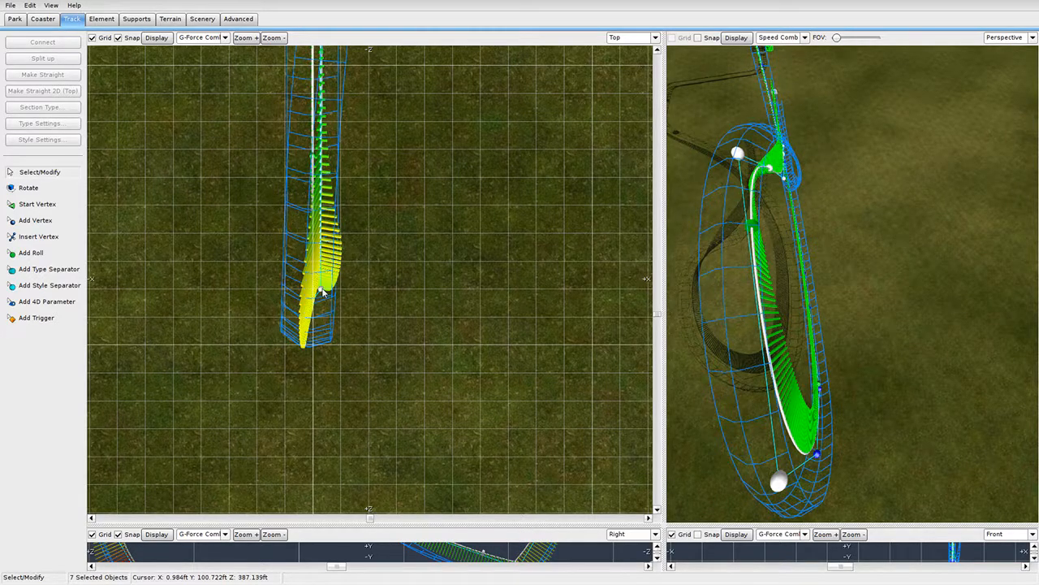
# Show the G-Force Comb in the Perspective view.
pyautogui.click(785, 40)
pyautogui.click(799, 102)
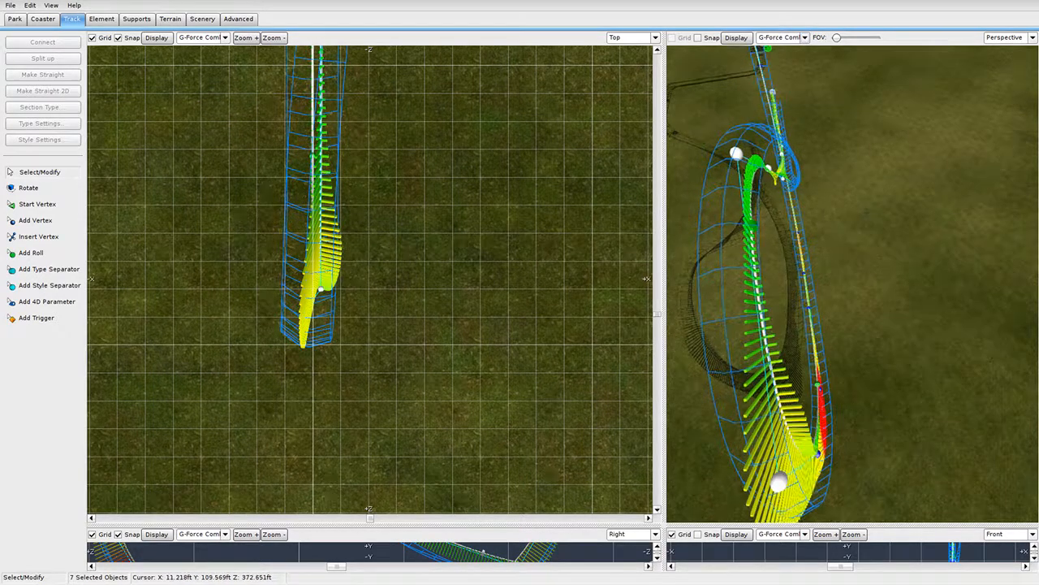
pyautogui.moveTo(808, 235); pyautogui.dragTo(852, 288, button='right')
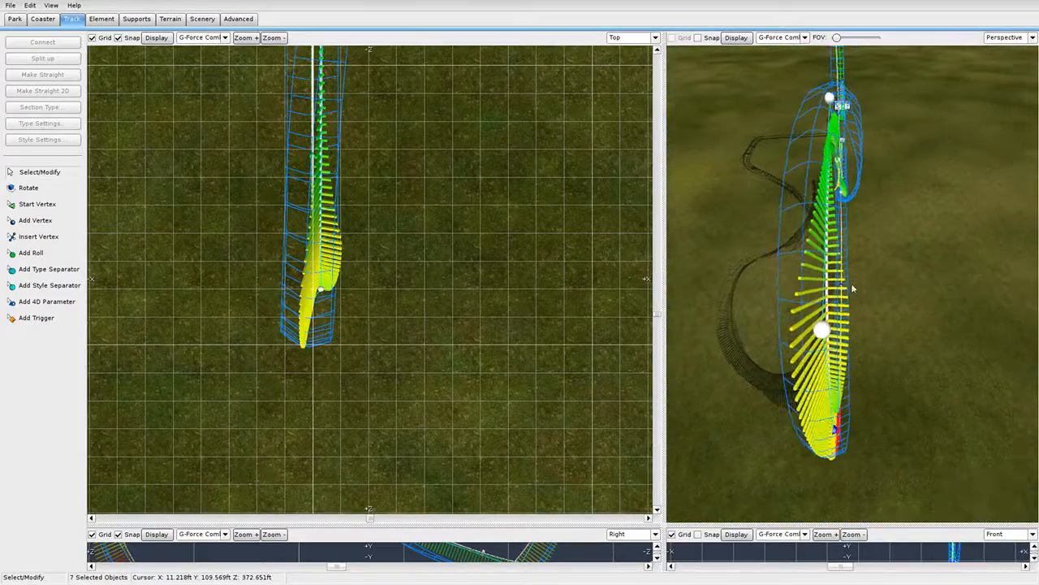
# Deselect one vertex and shift the six remaining vertices right in the Top view.
pyautogui.keyDown('shift'); pyautogui.click(324, 291); pyautogui.keyUp('shift')
pyautogui.moveTo(419, 241); pyautogui.dragTo(427, 396, button='right')
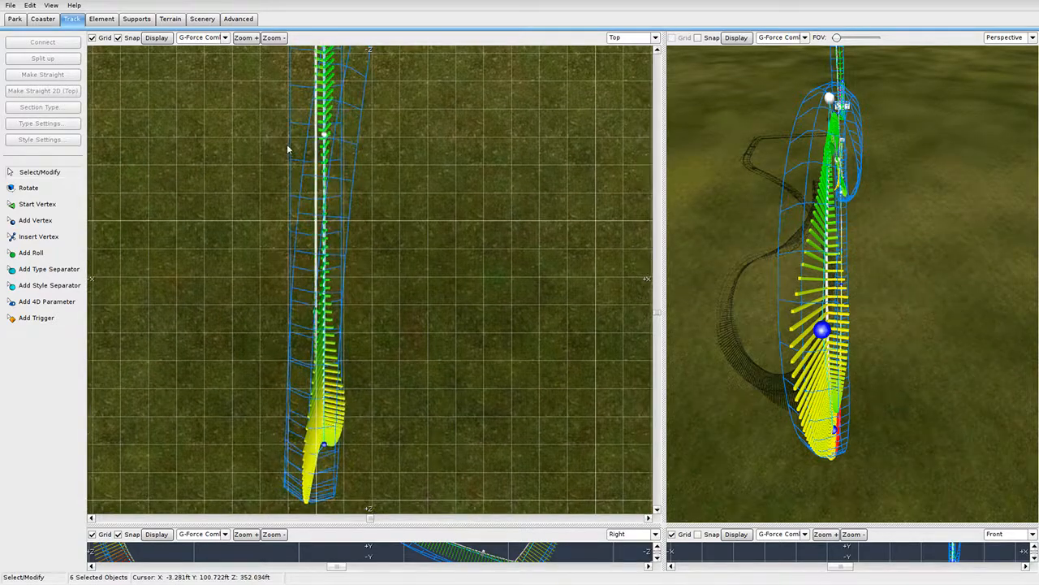
pyautogui.moveTo(333, 136); pyautogui.dragTo(343, 241, button='right')
pyautogui.moveTo(335, 241); pyautogui.dragTo(350, 241)
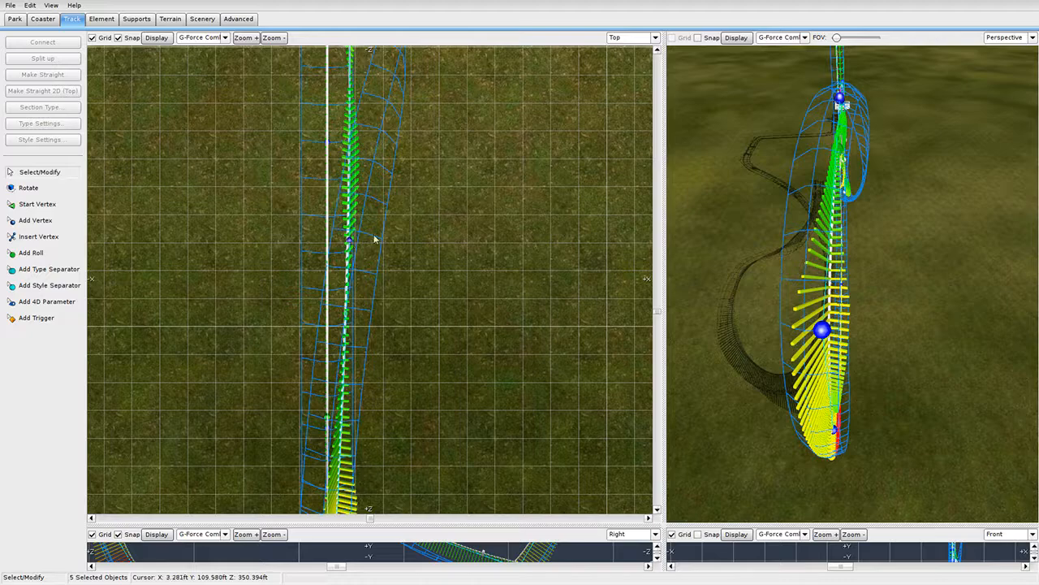
pyautogui.moveTo(413, 229); pyautogui.dragTo(385, 339, button='right')
pyautogui.moveTo(387, 114); pyautogui.dragTo(357, 273, button='right')
pyautogui.moveTo(340, 188); pyautogui.dragTo(349, 243, button='right')
pyautogui.moveTo(830, 366); pyautogui.dragTo(827, 301, button='right')
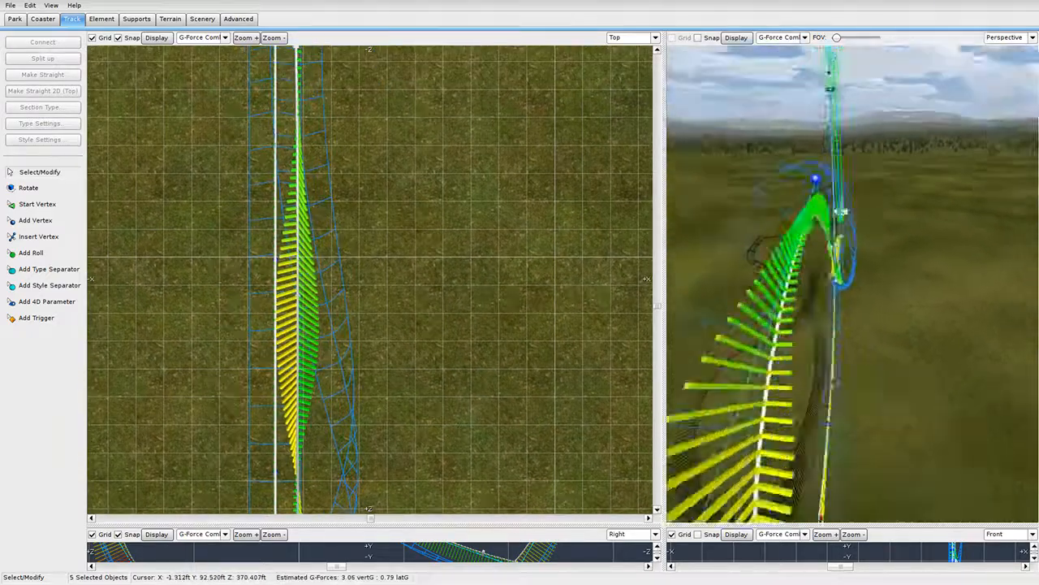
pyautogui.moveTo(842, 212); pyautogui.dragTo(787, 262, button='right')
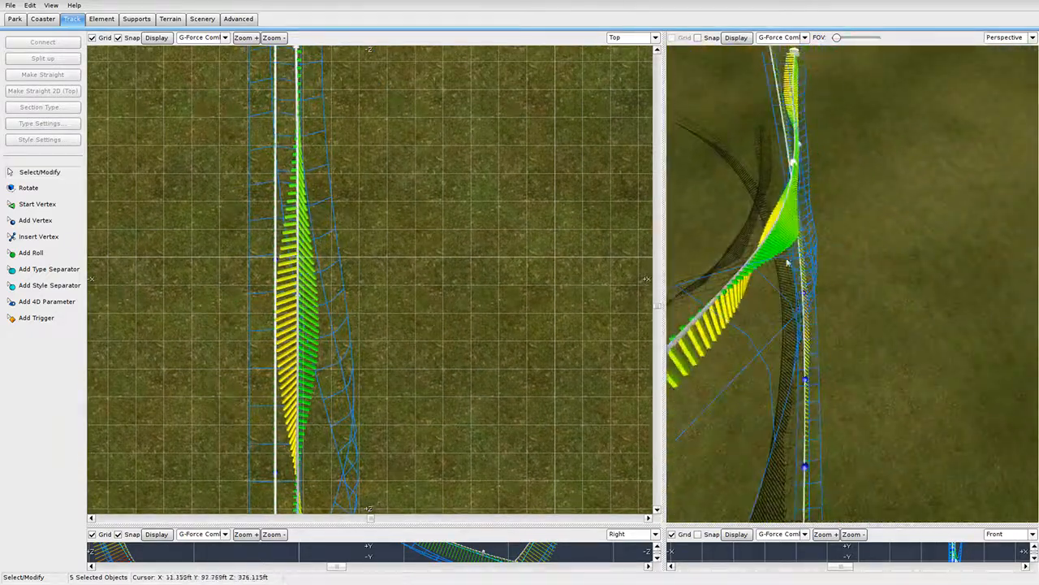
pyautogui.scroll(-2, 358, 191)
pyautogui.scroll(-4, 345, 342)
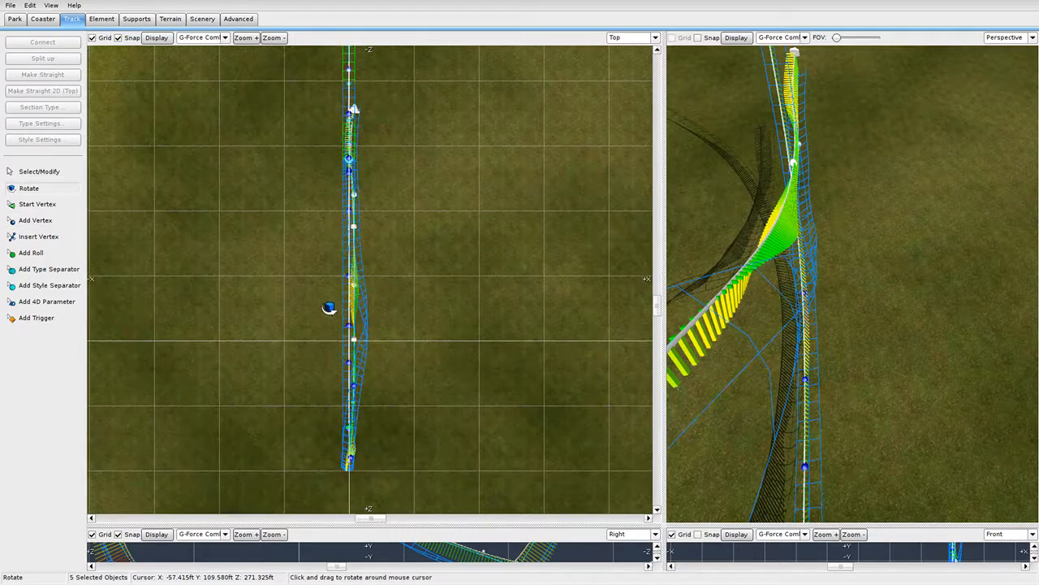
# Rotate the six selected vertices slightly in plan.
pyautogui.moveTo(333, 307); pyautogui.dragTo(382, 390)
pyautogui.moveTo(381, 389); pyautogui.dragTo(383, 324, button='right')
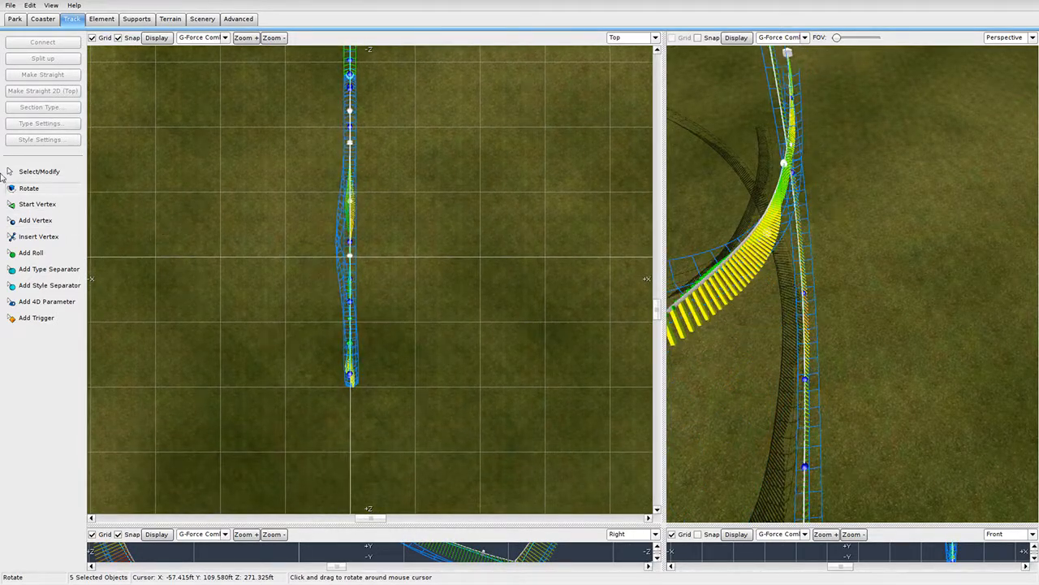
pyautogui.click(60, 175)
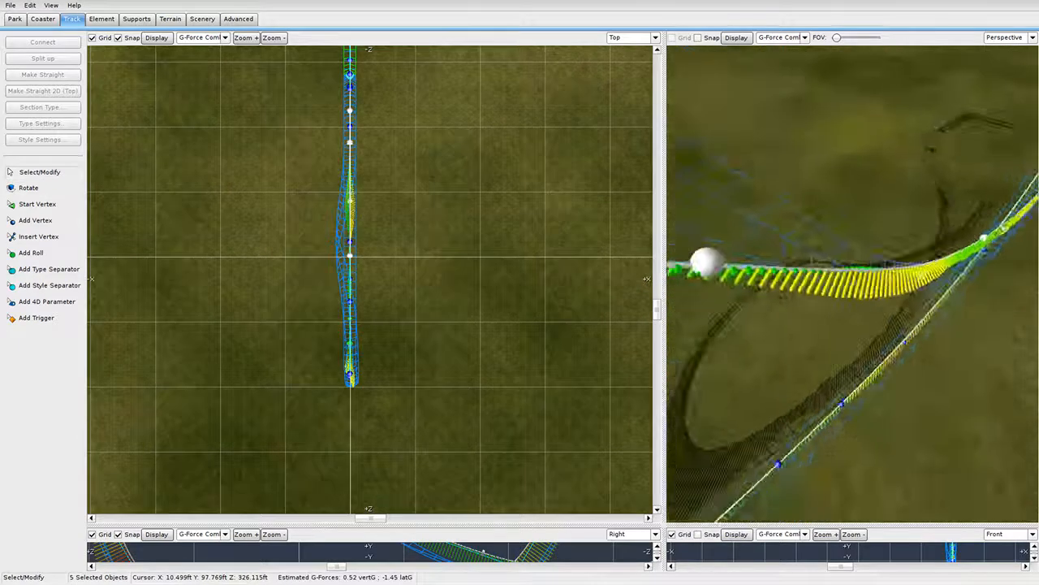
# Select a vertex on the turn and enlarge the Right view to frame the loop.
pyautogui.moveTo(893, 341); pyautogui.dragTo(728, 267, button='right')
pyautogui.keyDown('shift'); pyautogui.click(911, 199); pyautogui.keyUp('shift')
pyautogui.keyDown('shift'); pyautogui.click(920, 199); pyautogui.keyUp('shift')
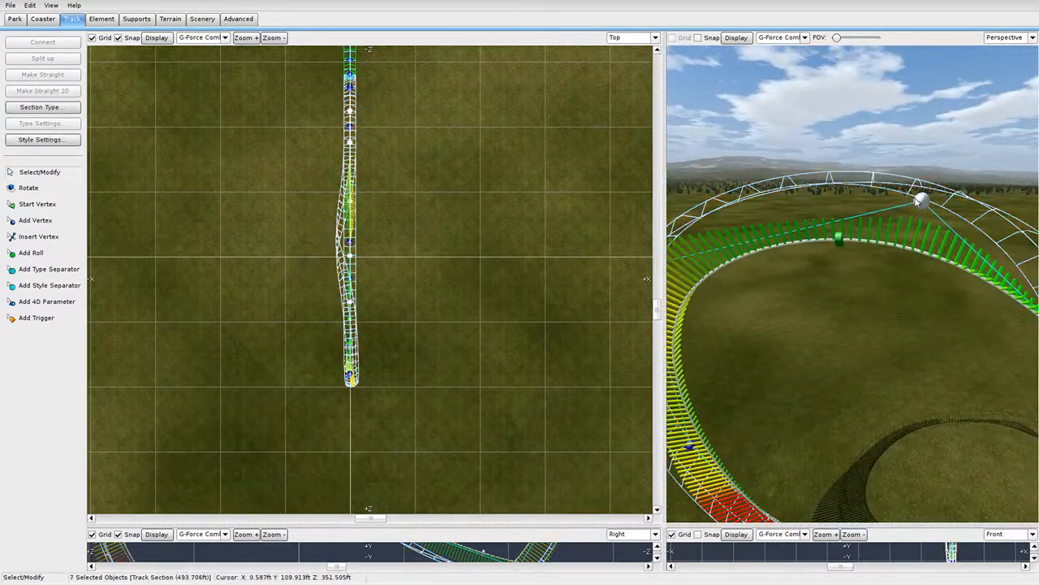
pyautogui.moveTo(913, 202); pyautogui.dragTo(766, 280, button='right')
pyautogui.keyDown('shift'); pyautogui.click(759, 293); pyautogui.keyUp('shift')
pyautogui.keyDown('shift'); pyautogui.click(765, 278); pyautogui.keyUp('shift')
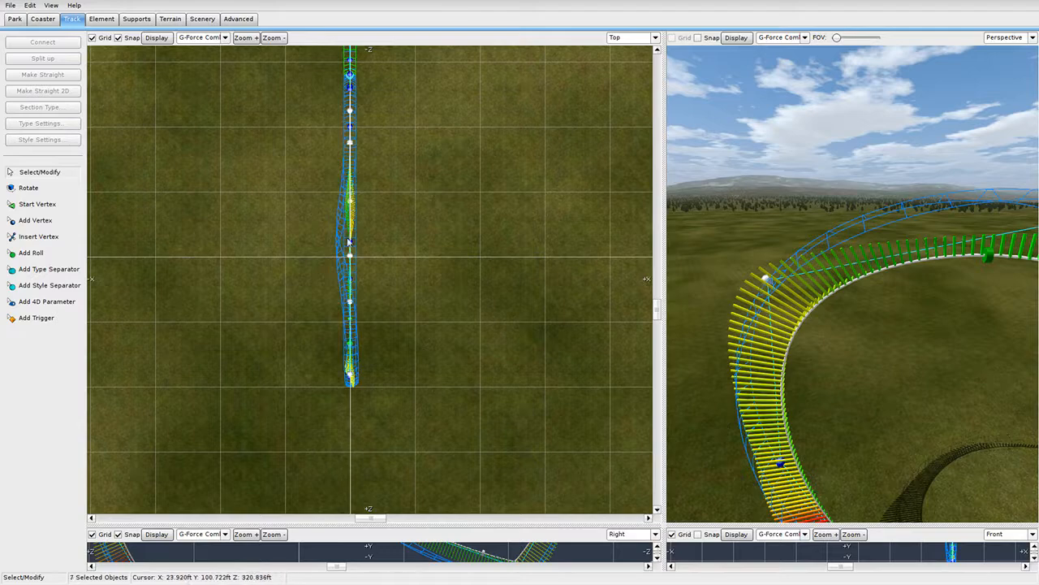
pyautogui.moveTo(912, 338); pyautogui.dragTo(799, 309, button='right')
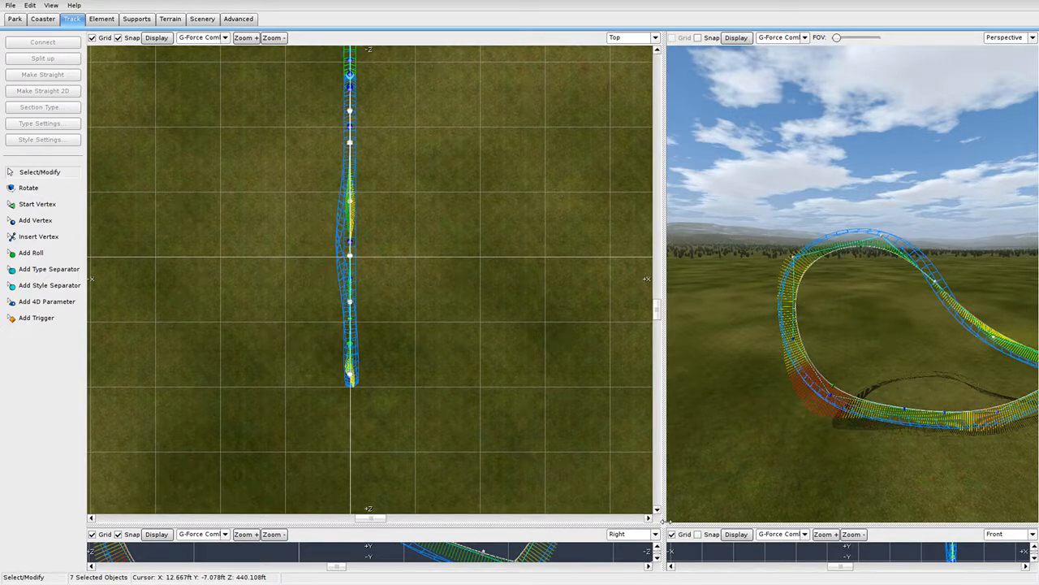
pyautogui.moveTo(665, 526); pyautogui.dragTo(918, 4)
pyautogui.moveTo(297, 305); pyautogui.dragTo(422, 354, button='right')
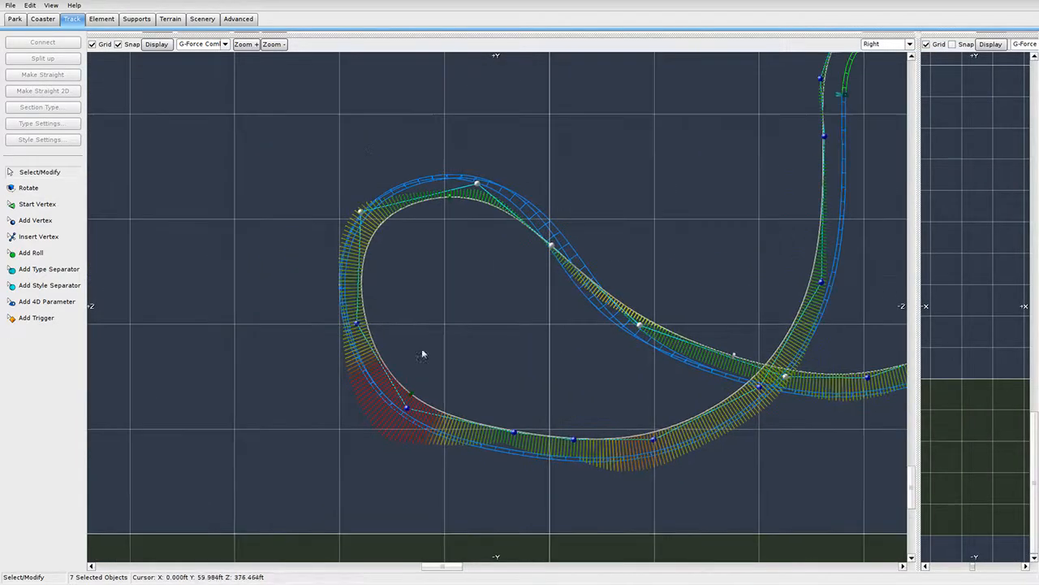
# Briefly show the Speed Comb, then return to the G-Force Comb.
pyautogui.click(203, 44)
pyautogui.click(208, 104)
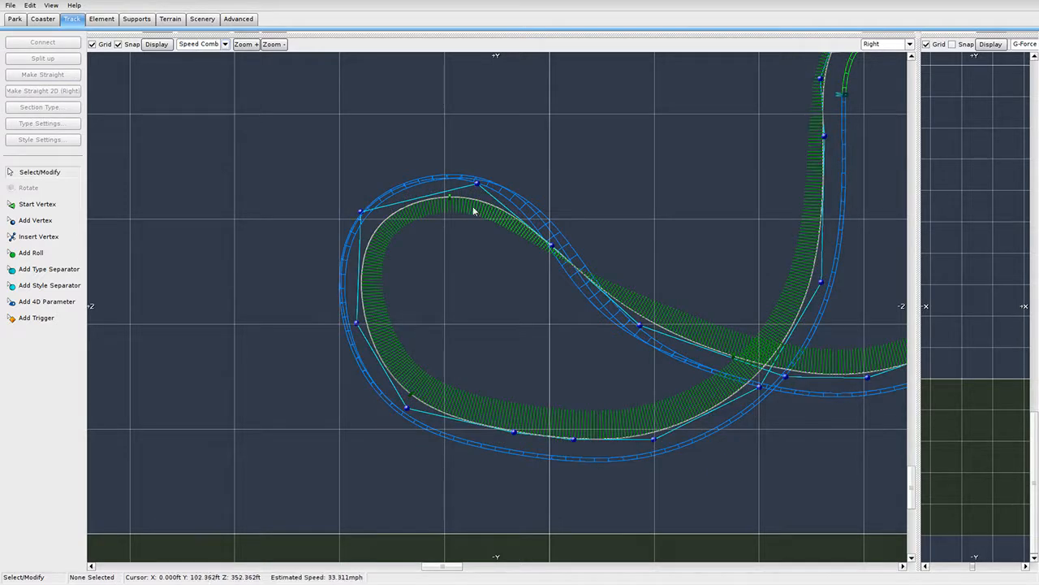
pyautogui.scroll(-2, 443, 213)
pyautogui.scroll(4, 501, 257)
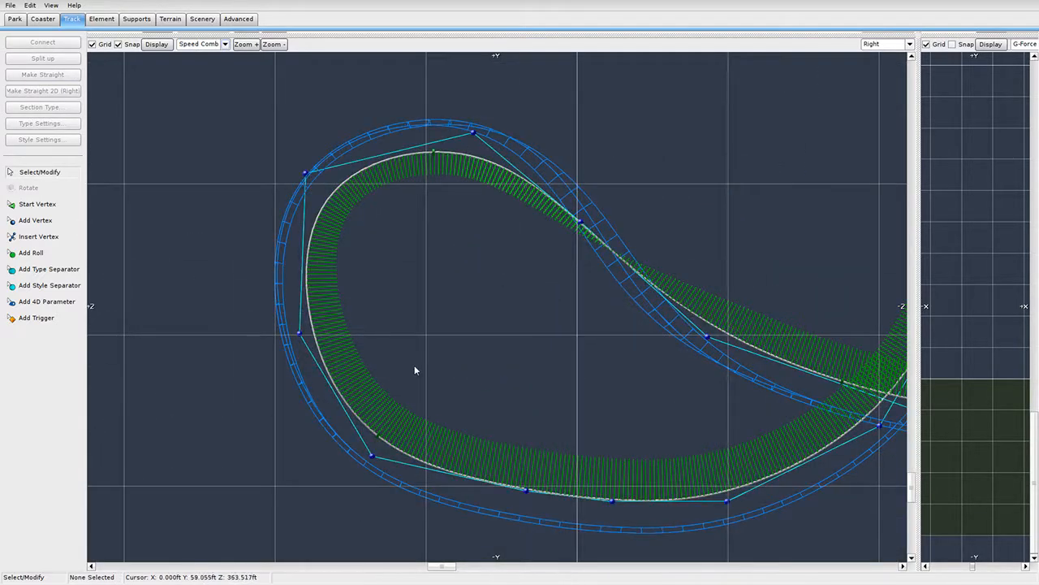
pyautogui.click(203, 44)
pyautogui.click(208, 105)
pyautogui.scroll(-3, 471, 309)
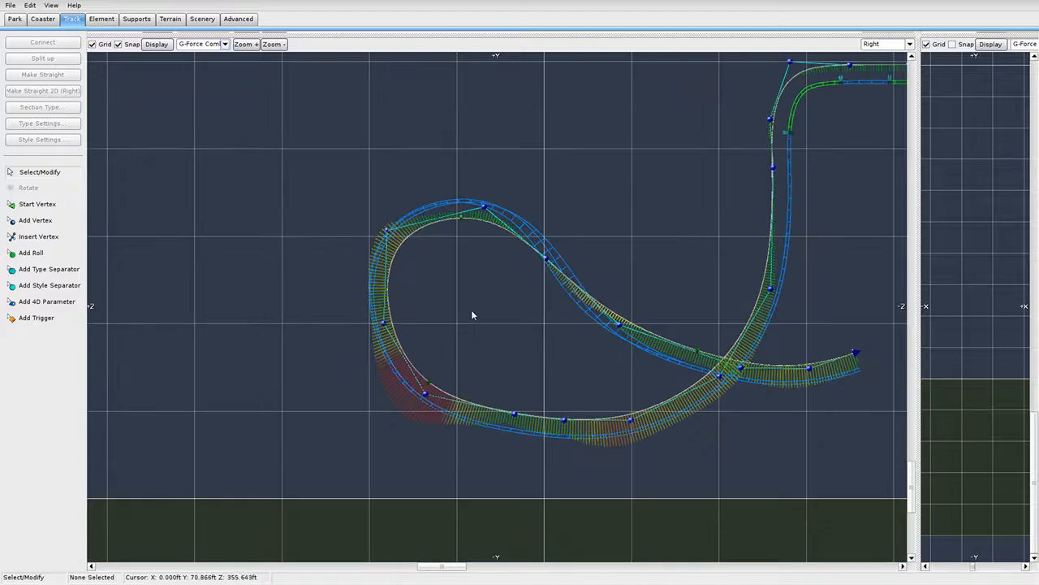
# Select the loop, right-end and crossing vertices and depump them.
pyautogui.moveTo(241, 148); pyautogui.dragTo(501, 415)
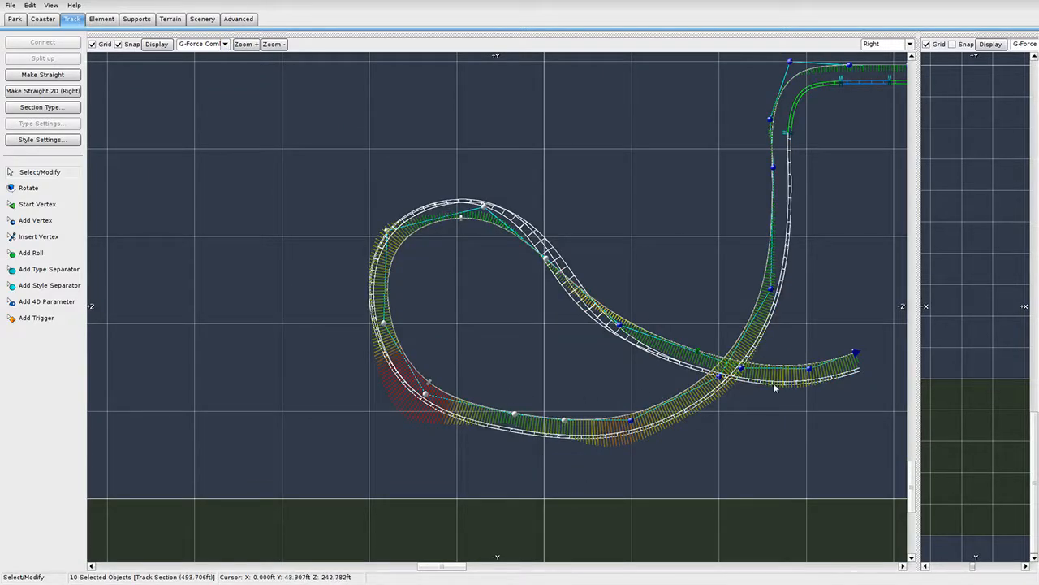
pyautogui.keyDown('shift'); pyautogui.click(857, 354); pyautogui.keyUp('shift')
pyautogui.keyDown('shift'); pyautogui.click(809, 369); pyautogui.keyUp('shift')
pyautogui.keyDown('shift'); pyautogui.click(741, 369); pyautogui.keyUp('shift')
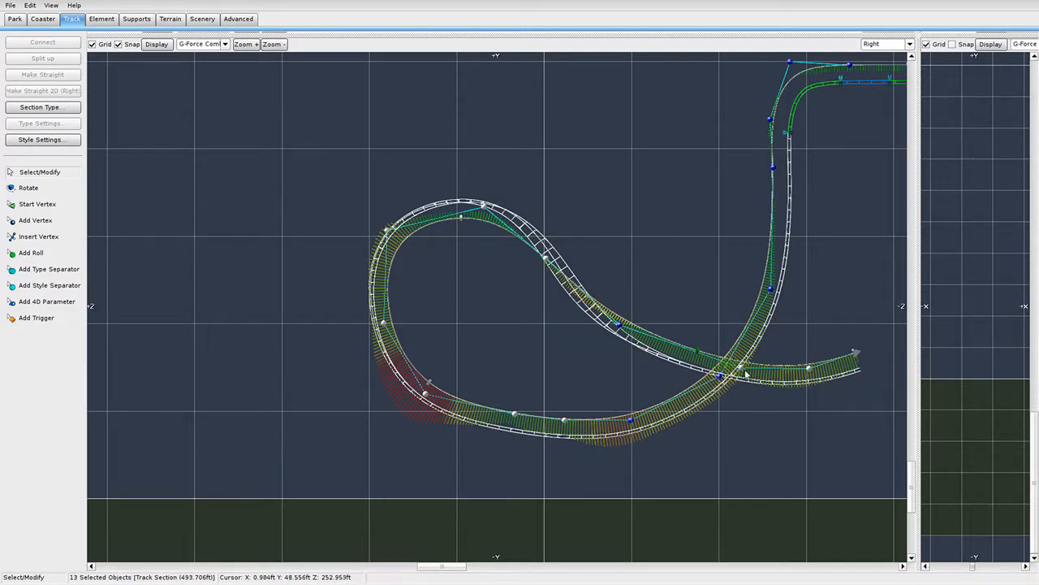
pyautogui.keyDown('shift'); pyautogui.click(619, 325); pyautogui.keyUp('shift')
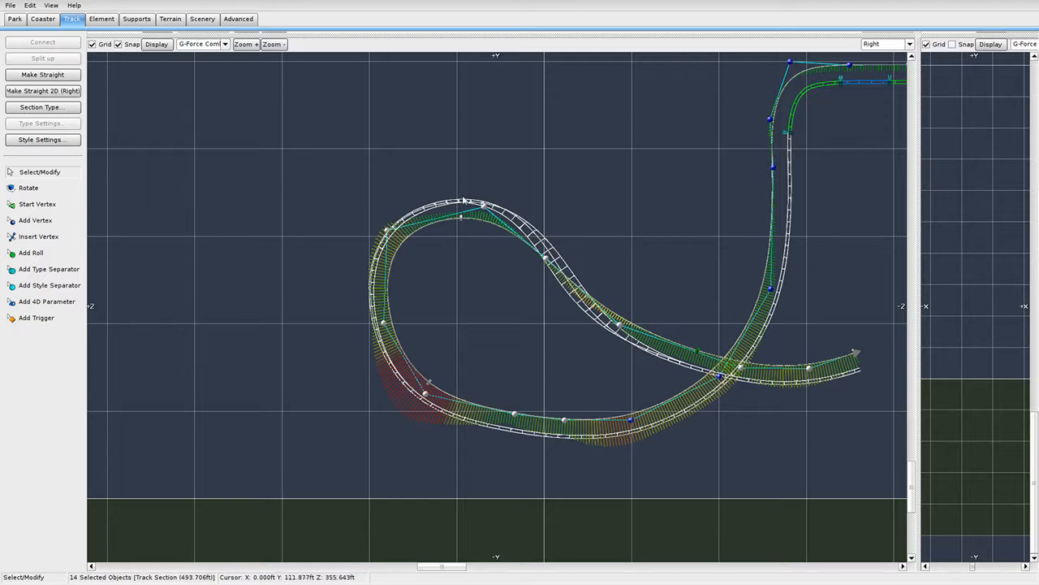
pyautogui.click(110, 21)
pyautogui.click(67, 142)
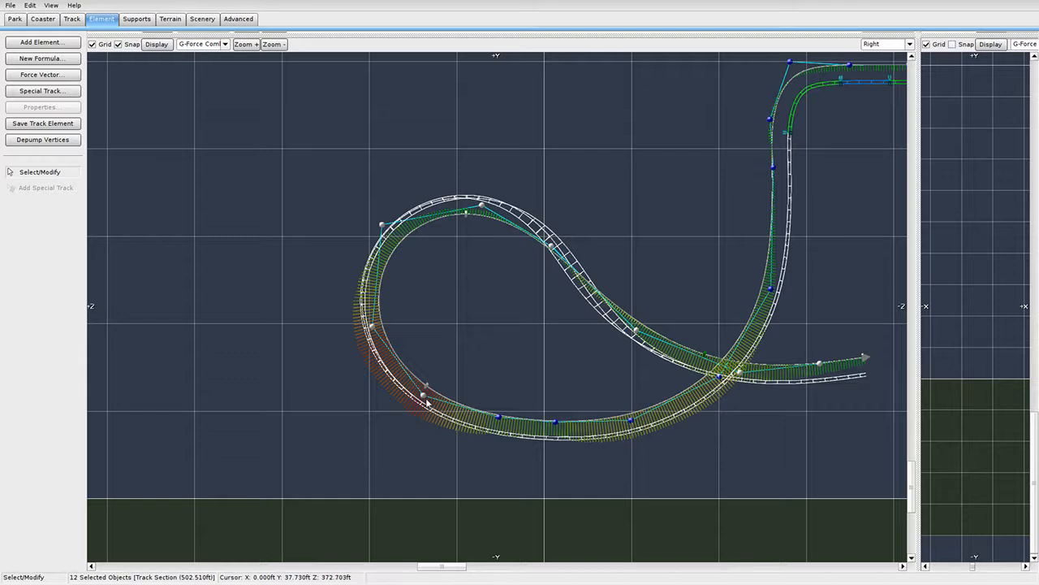
# Pull the loop's upper-left vertices outward and smooth the curve.
pyautogui.moveTo(372, 327); pyautogui.dragTo(357, 329)
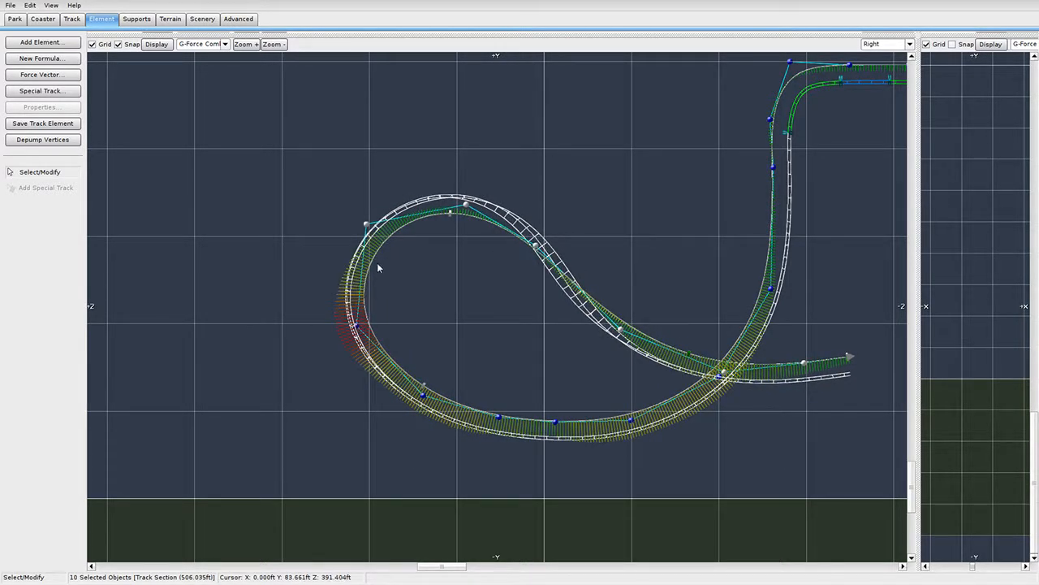
pyautogui.moveTo(366, 227); pyautogui.dragTo(348, 218)
pyautogui.keyDown('ctrl'); pyautogui.click(347, 216); pyautogui.keyUp('ctrl')
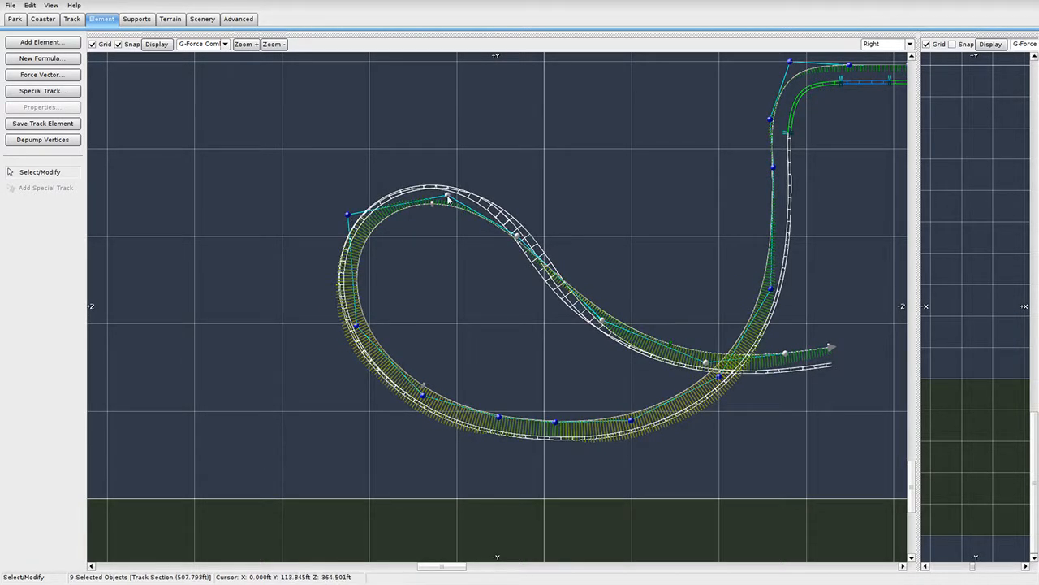
pyautogui.moveTo(448, 198); pyautogui.dragTo(448, 198)
pyautogui.click(449, 255)
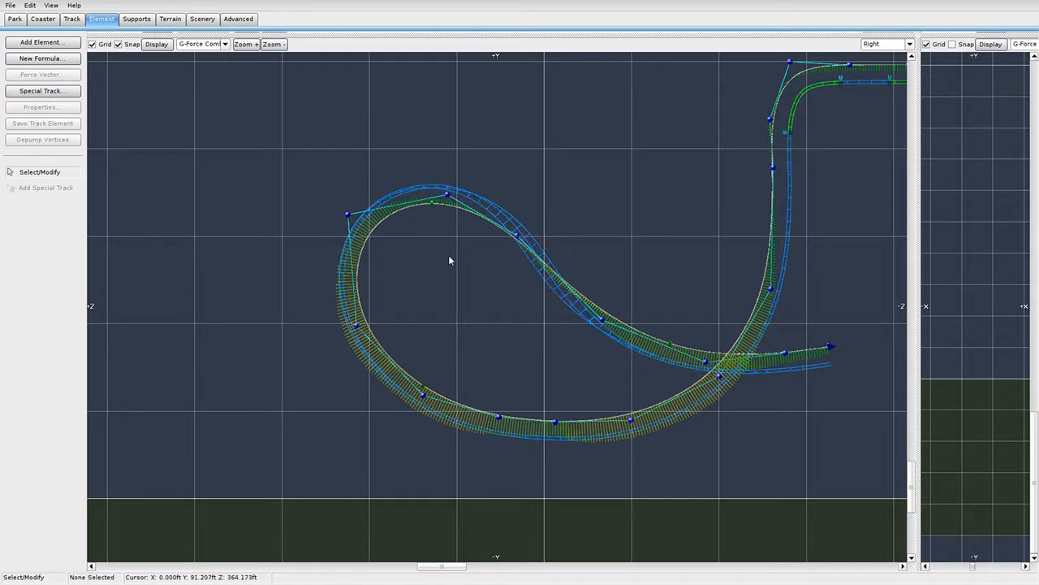
# Raise the loop's top vertex under the Speed Comb, then return to G-Force Comb.
pyautogui.click(198, 45)
pyautogui.click(209, 106)
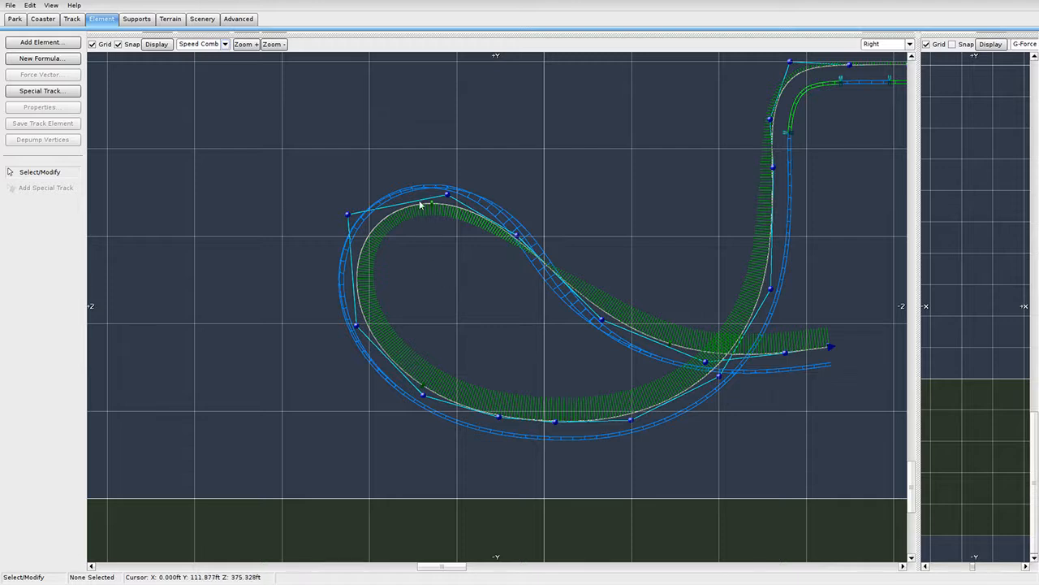
pyautogui.moveTo(430, 171); pyautogui.dragTo(521, 195)
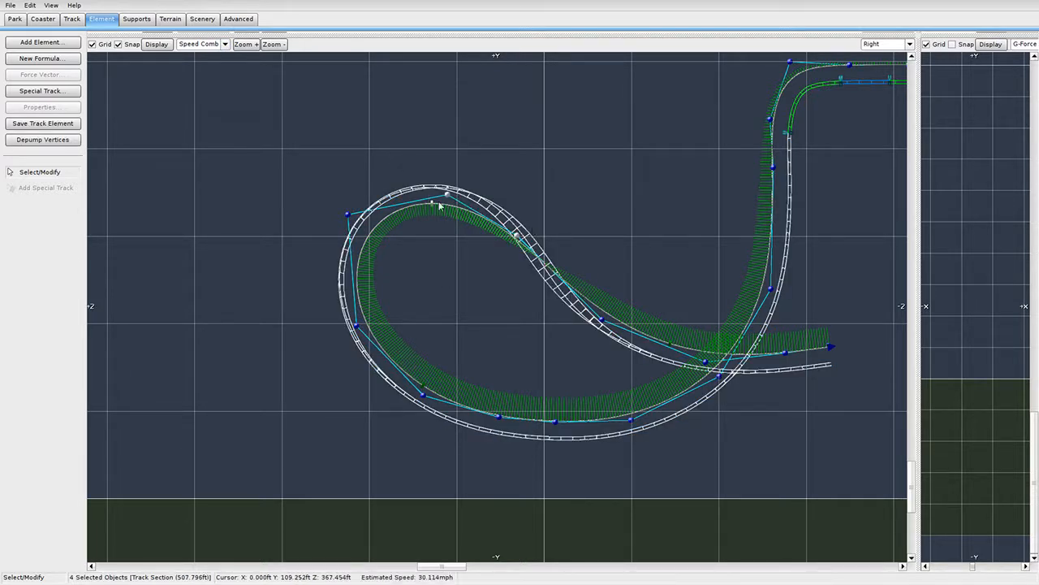
pyautogui.moveTo(446, 200); pyautogui.dragTo(446, 188)
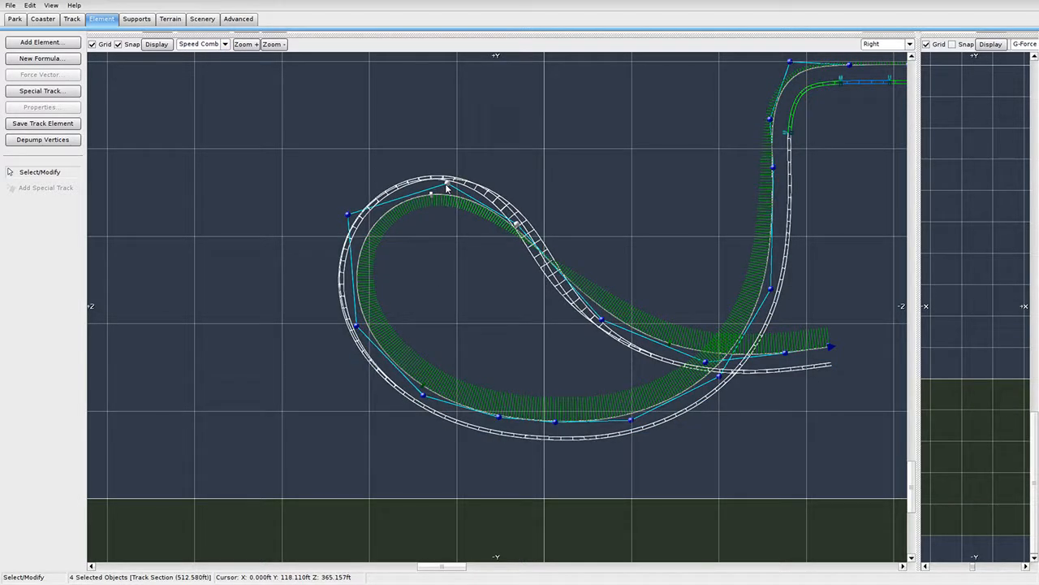
pyautogui.click(705, 318)
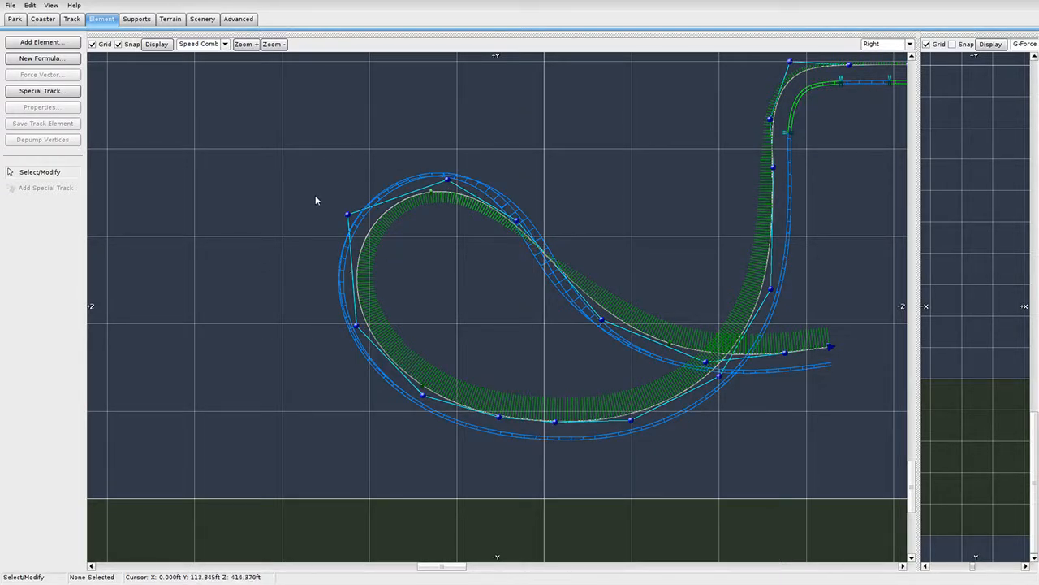
pyautogui.click(203, 44)
pyautogui.click(198, 106)
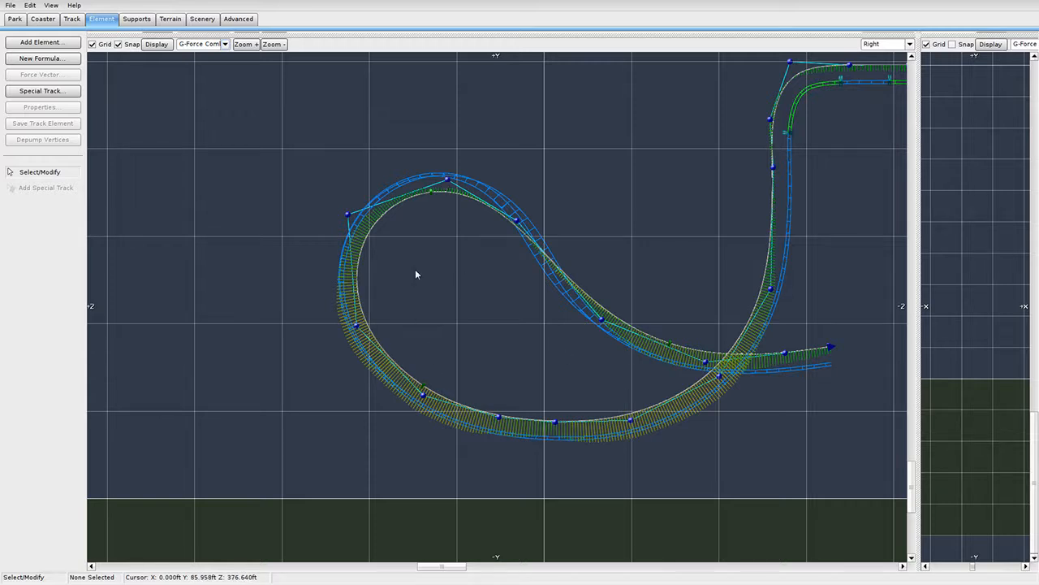
# Nudge a lower-left loop vertex slightly in the side view.
pyautogui.scroll(3, 414, 269)
pyautogui.scroll(-1, 348, 303)
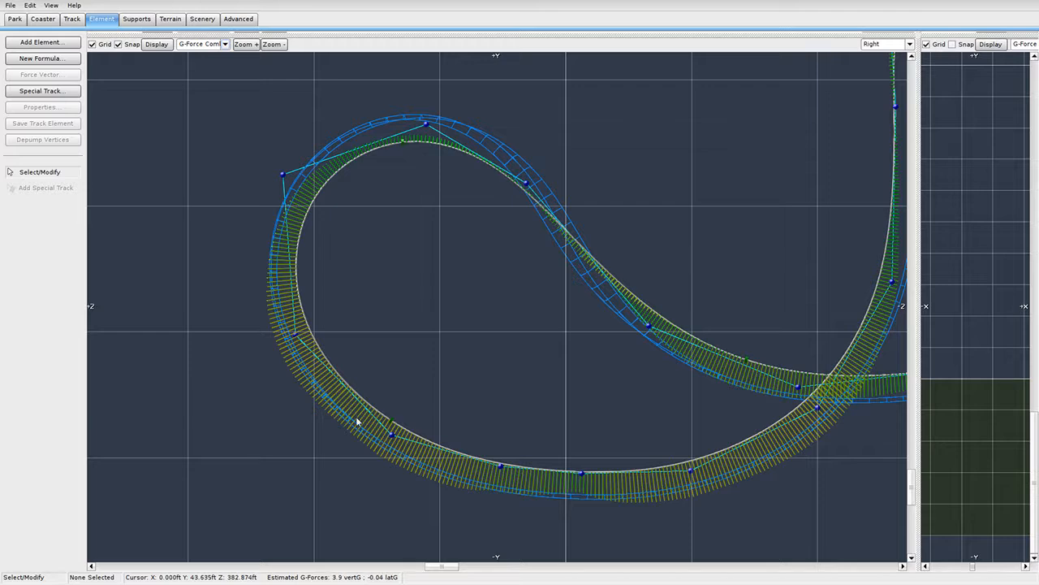
pyautogui.moveTo(298, 337)
pyautogui.mouseDown()
pyautogui.moveTo(303, 347)
pyautogui.moveTo(300, 337)
pyautogui.mouseUp()
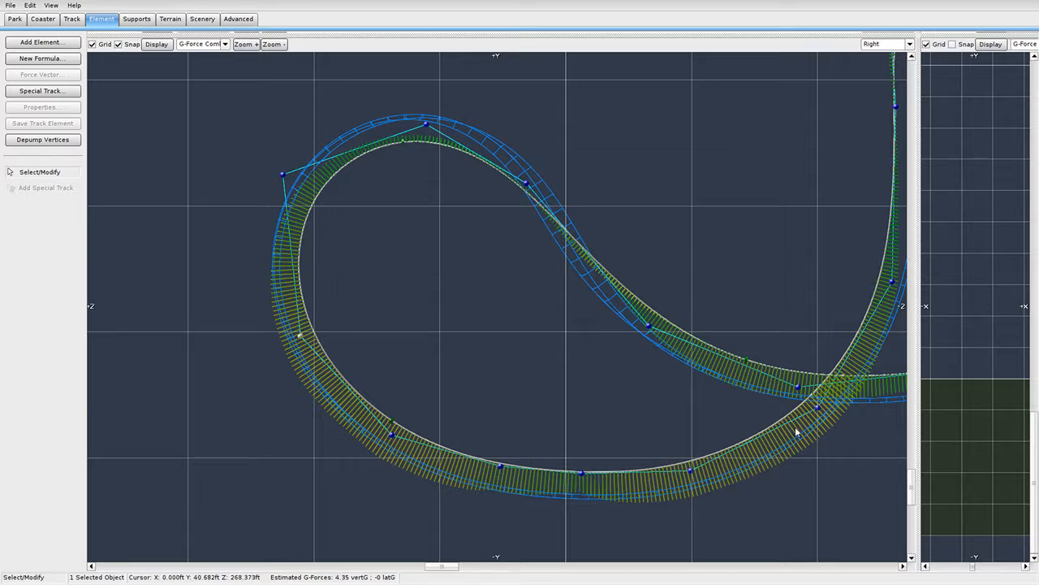
# Select the whole loop plus extra vertices toward the exit and track end.
pyautogui.scroll(-5, 556, 481)
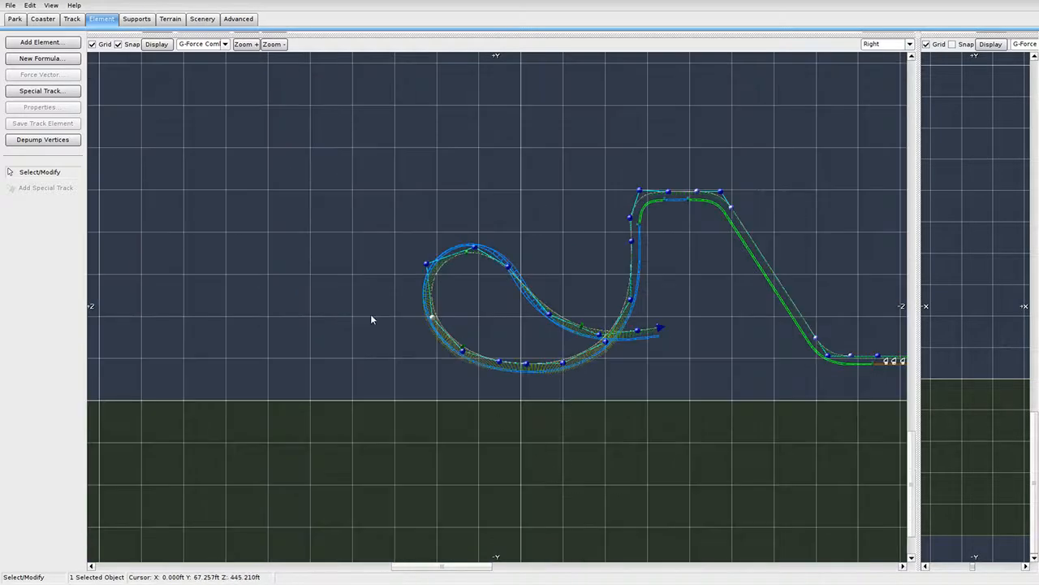
pyautogui.moveTo(334, 164); pyautogui.dragTo(536, 419)
pyautogui.scroll(4, 535, 419)
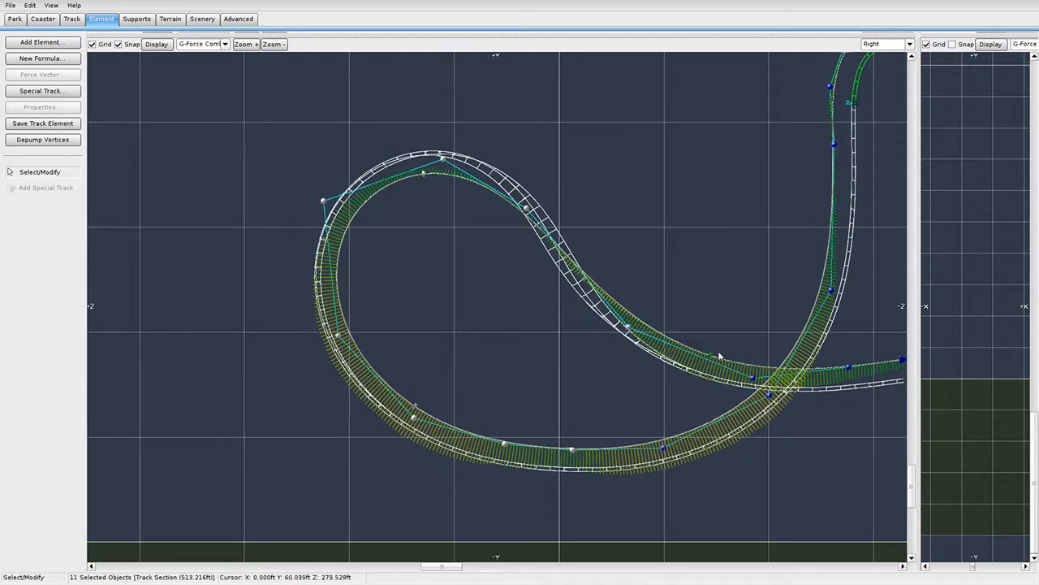
pyautogui.keyDown('shift'); pyautogui.click(753, 378); pyautogui.keyUp('shift')
pyautogui.keyDown('shift'); pyautogui.click(845, 368); pyautogui.keyUp('shift')
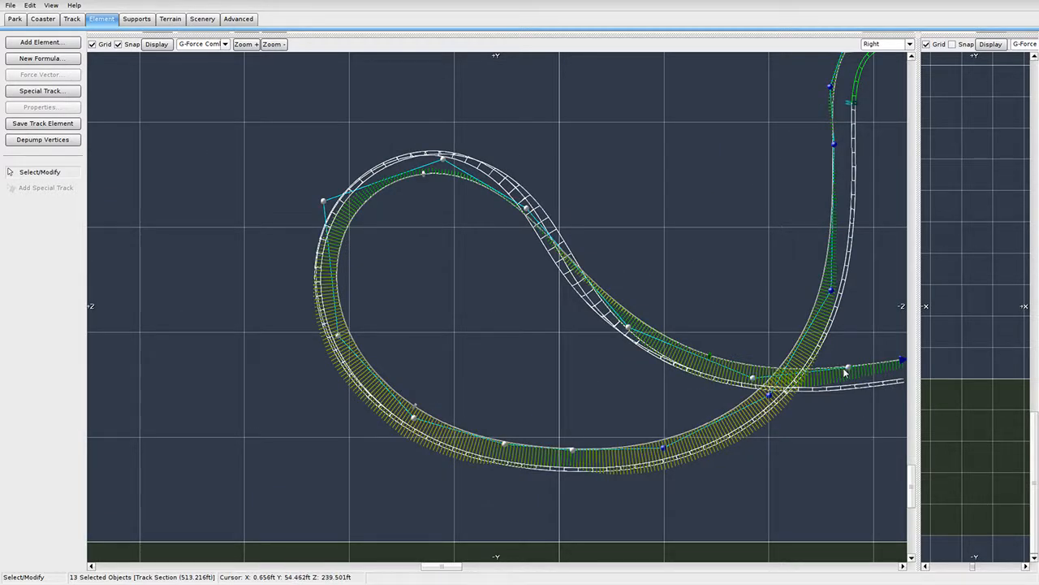
pyautogui.press('Right')
pyautogui.keyDown('shift'); pyautogui.click(862, 359); pyautogui.keyUp('shift')
pyautogui.scroll(4, 317, 431)
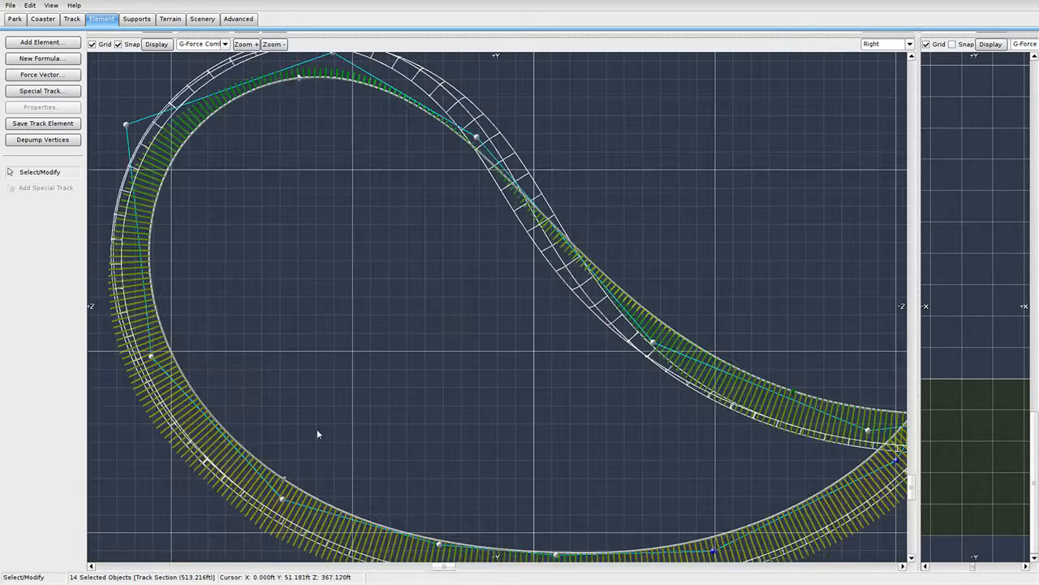
# Move the selected loop vertices right and up to reshape the lower curve.
pyautogui.moveTo(418, 299)
pyautogui.mouseDown()
pyautogui.moveTo(452, 304)
pyautogui.moveTo(438, 298)
pyautogui.mouseUp()
pyautogui.keyDown('shift'); pyautogui.click(439, 298); pyautogui.keyUp('shift')
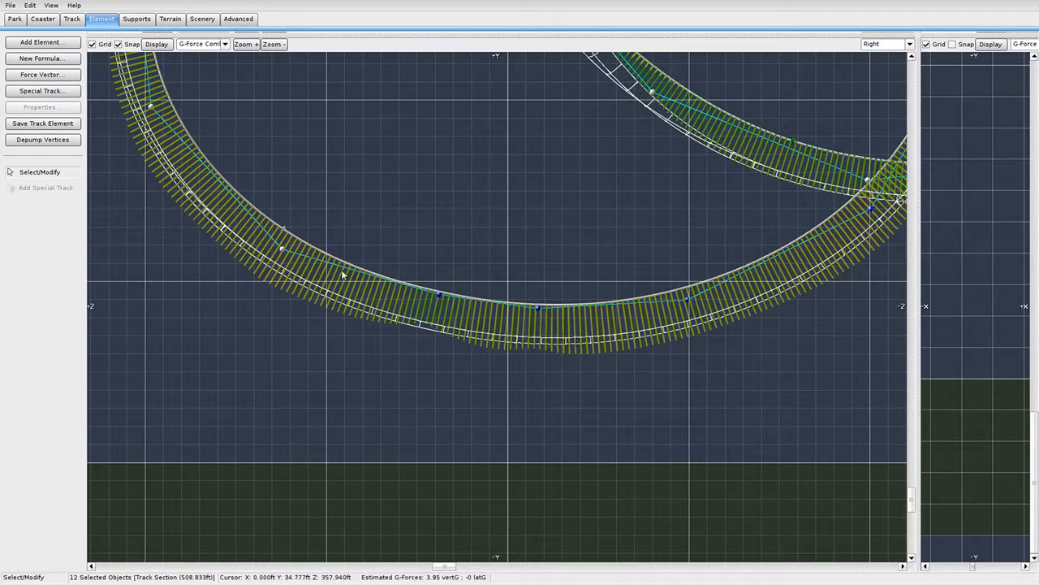
pyautogui.moveTo(290, 258); pyautogui.dragTo(302, 250)
pyautogui.scroll(-6, 365, 239)
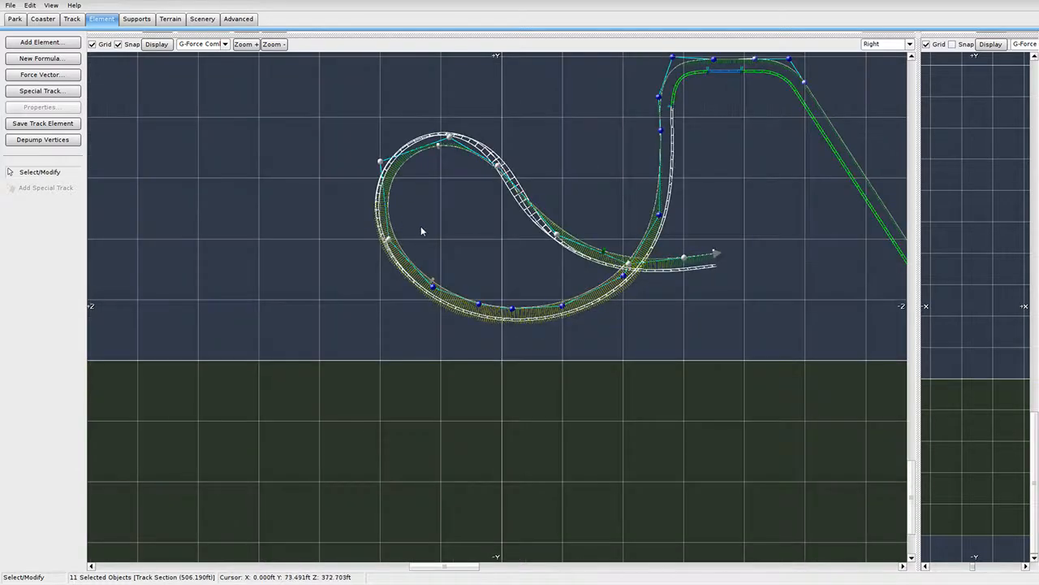
pyautogui.scroll(5, 431, 243)
pyautogui.moveTo(442, 267); pyautogui.dragTo(513, 375, button='right')
pyautogui.click(435, 283)
# Show the Speed Comb along the track and enlarge the 3D Perspective view.
pyautogui.scroll(-5, 536, 308)
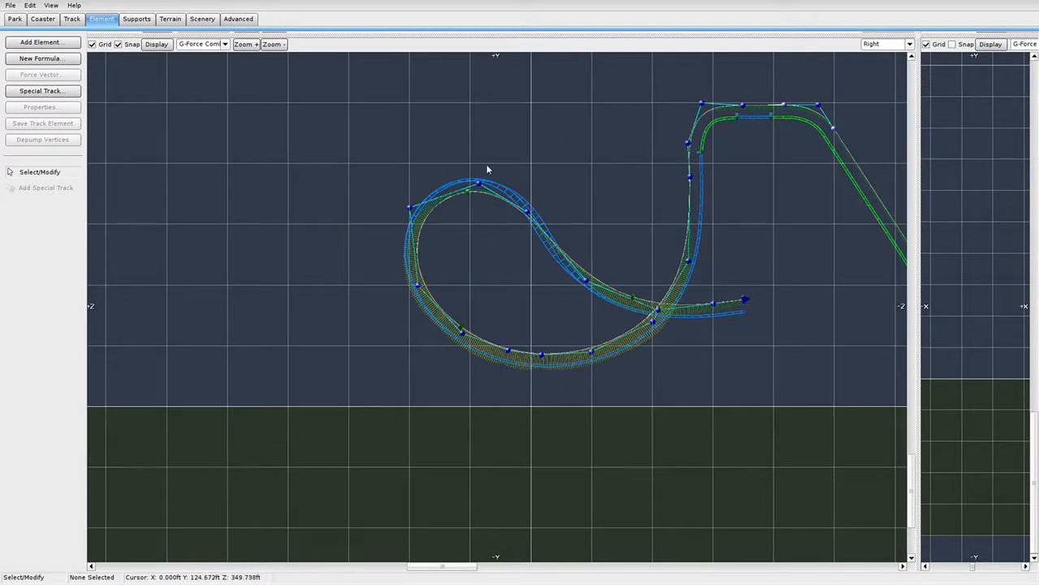
pyautogui.click(216, 44)
pyautogui.click(209, 98)
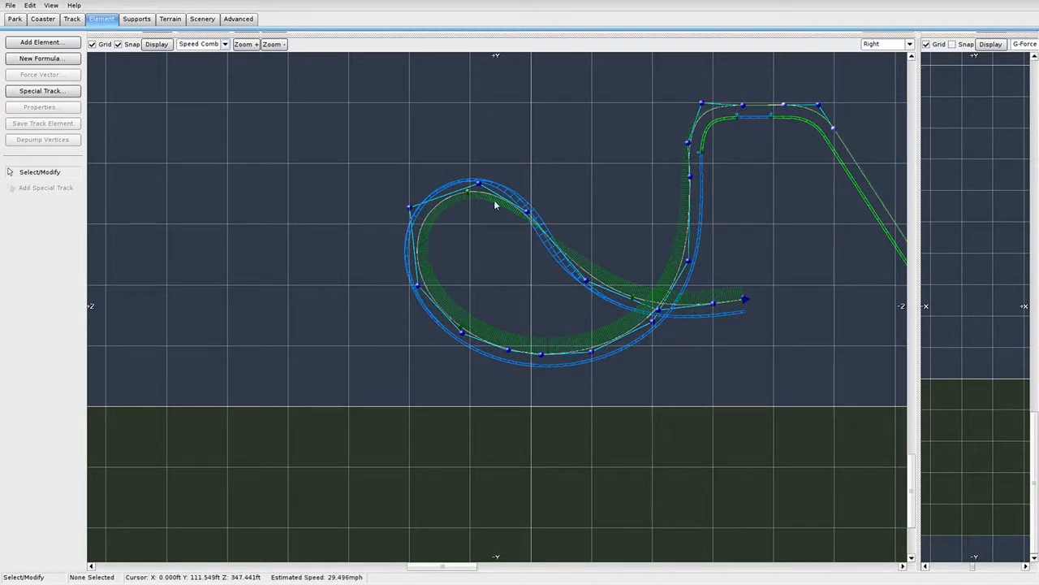
pyautogui.moveTo(915, 38); pyautogui.dragTo(211, 465)
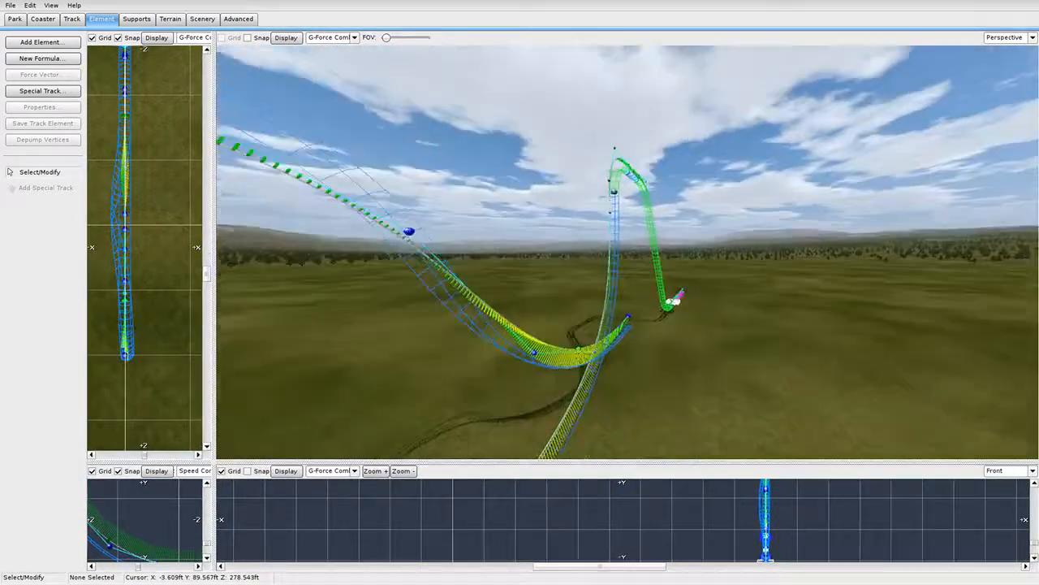
pyautogui.moveTo(626, 252); pyautogui.dragTo(754, 274, button='right')
# Select the loop's track pieces, vertices near its top, and its track section as one group.
pyautogui.click(703, 269)
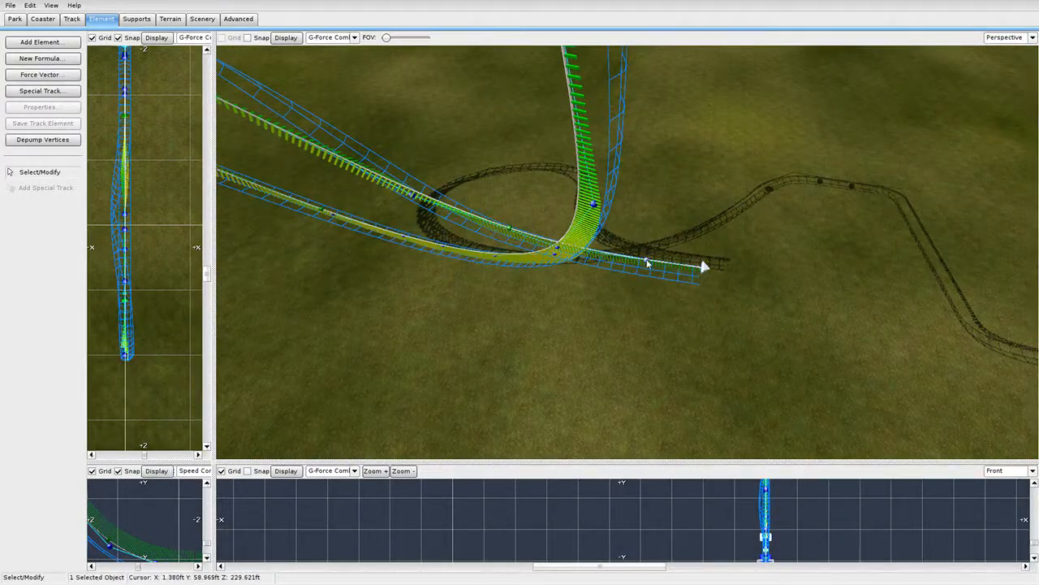
pyautogui.keyDown('ctrl'); pyautogui.click(513, 226); pyautogui.keyUp('ctrl')
pyautogui.moveTo(519, 236); pyautogui.dragTo(535, 248, button='right')
pyautogui.keyDown('ctrl'); pyautogui.click(622, 250); pyautogui.keyUp('ctrl')
pyautogui.keyDown('ctrl'); pyautogui.click(553, 246); pyautogui.keyUp('ctrl')
pyautogui.keyDown('ctrl'); pyautogui.click(453, 159); pyautogui.keyUp('ctrl')
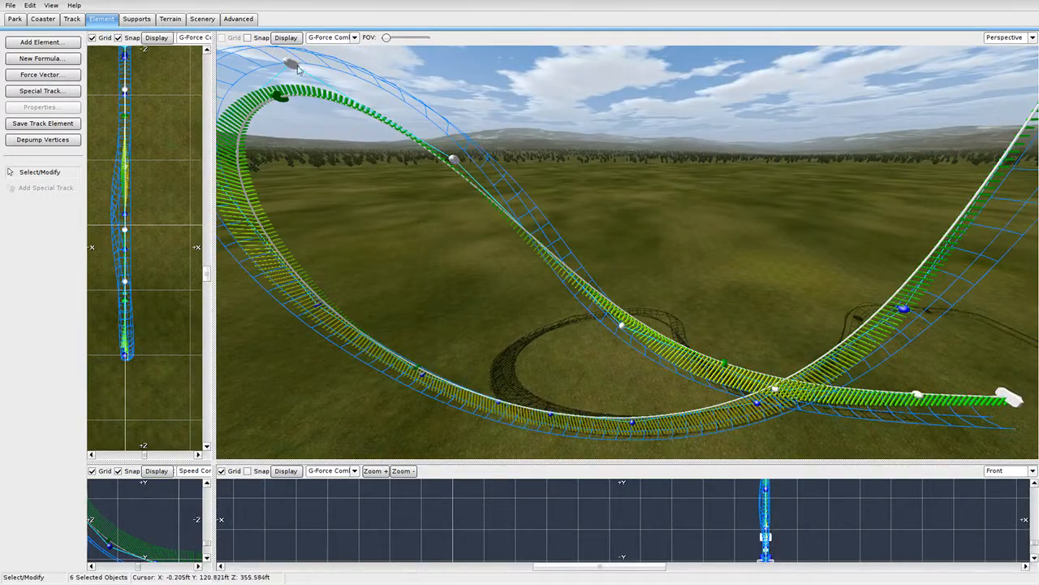
pyautogui.moveTo(453, 159); pyautogui.dragTo(490, 229, button='right')
pyautogui.keyDown('ctrl'); pyautogui.click(373, 155); pyautogui.keyUp('ctrl')
pyautogui.keyDown('ctrl'); pyautogui.click(443, 172); pyautogui.keyUp('ctrl')
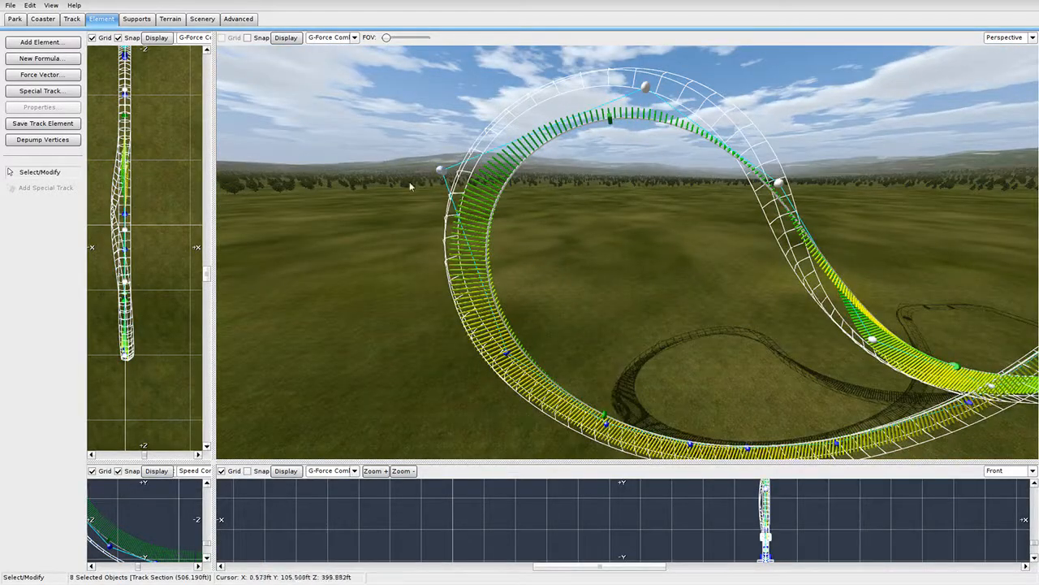
pyautogui.moveTo(410, 186); pyautogui.dragTo(470, 232, button='right')
# Fly the 3D camera around the loop to inspect it edge-on and from above.
pyautogui.press('s')
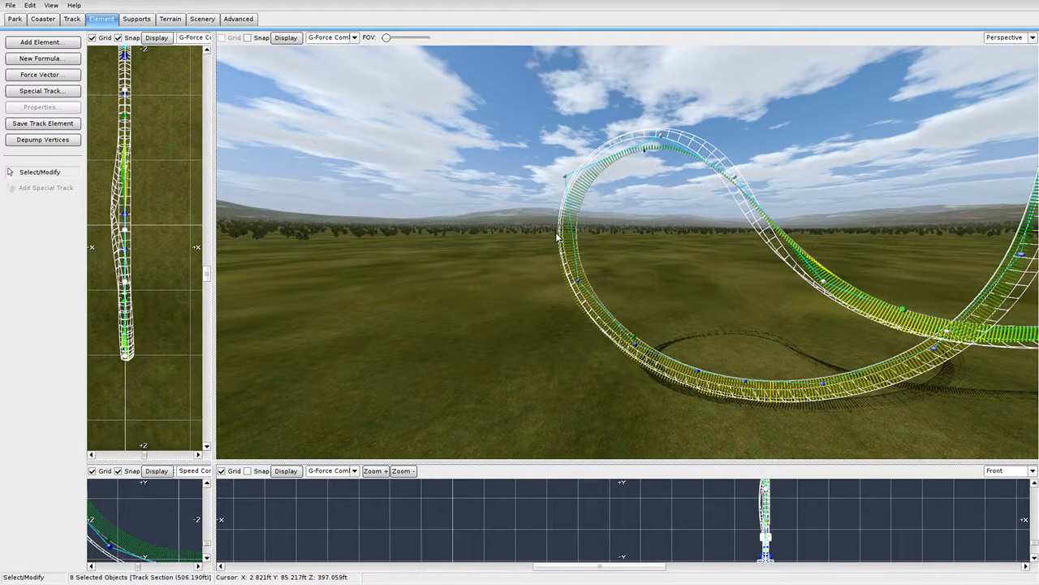
pyautogui.press('w')
pyautogui.moveTo(616, 263); pyautogui.dragTo(836, 264, button='right')
pyautogui.press('s')
pyautogui.press('a')
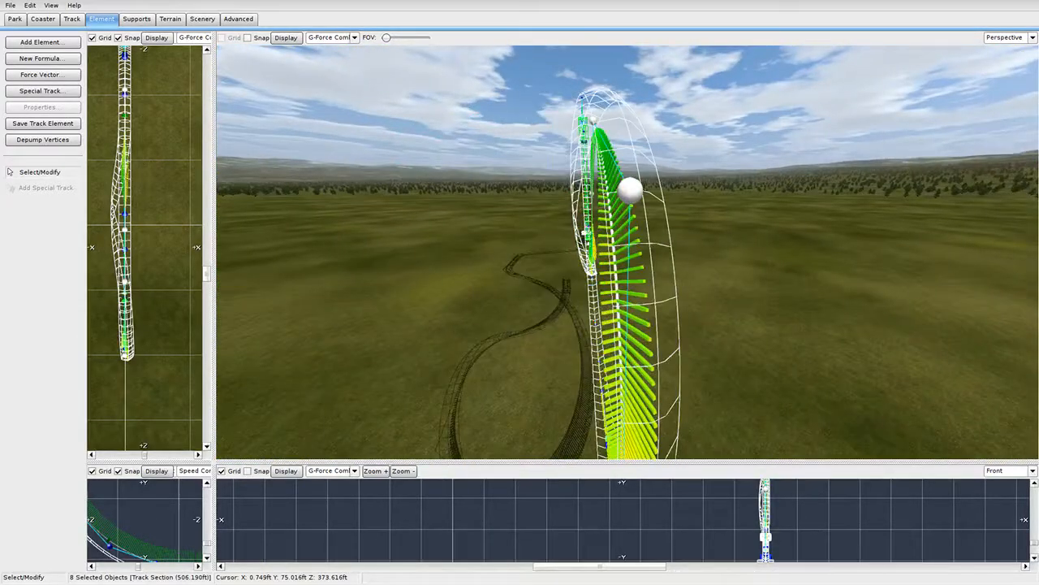
pyautogui.press('w')
pyautogui.press('s')
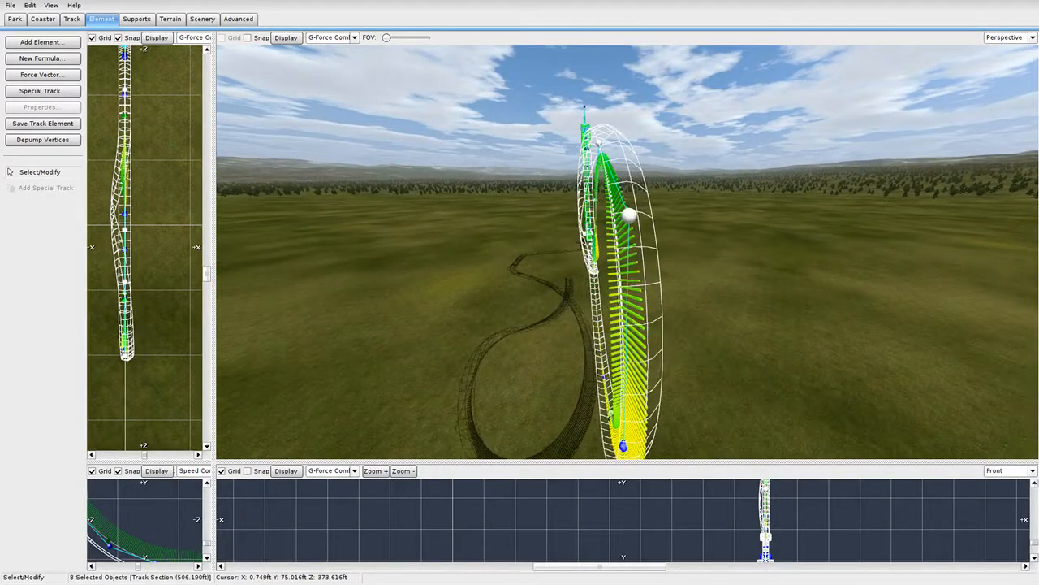
pyautogui.press('w')
pyautogui.press('w')
pyautogui.press('d')
pyautogui.moveTo(625, 252); pyautogui.dragTo(646, 325, button='right')
pyautogui.press('s')
pyautogui.press('a')
pyautogui.press('d')
pyautogui.press('w')
pyautogui.press('s')
pyautogui.press('s')
pyautogui.moveTo(265, 154); pyautogui.dragTo(266, 199, button='right')
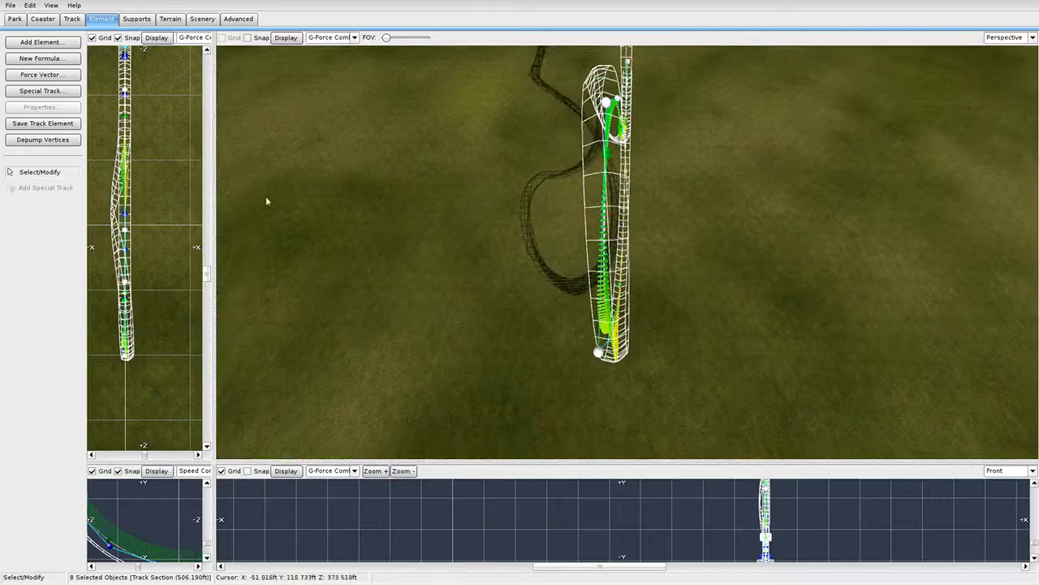
# Rotate the selected loop section with the Track Rotate tool so it leans sideways.
pyautogui.click(69, 19)
pyautogui.click(41, 188)
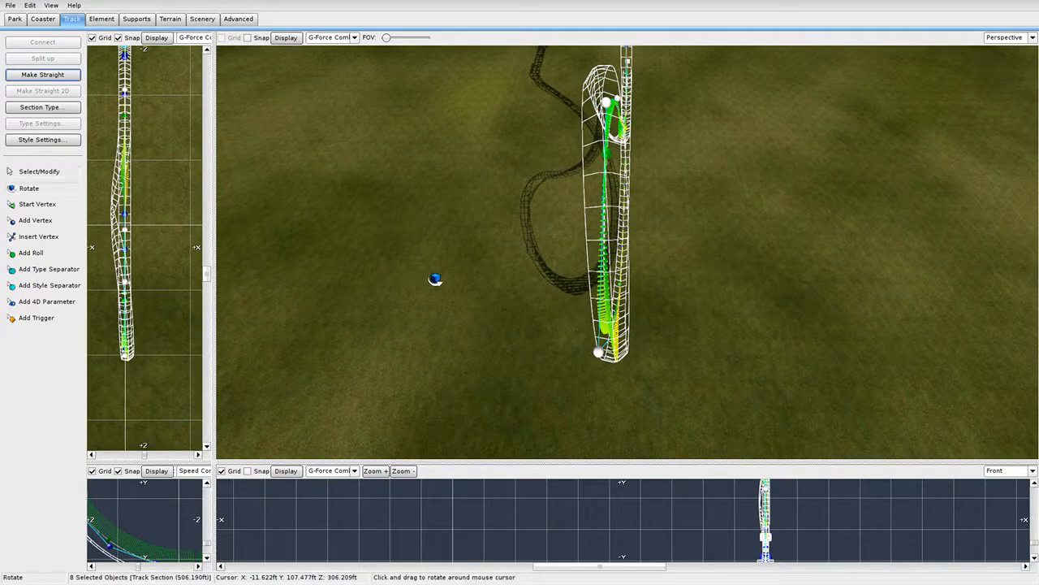
pyautogui.moveTo(500, 337); pyautogui.dragTo(536, 345)
pyautogui.moveTo(536, 346); pyautogui.dragTo(570, 325, button='right')
pyautogui.press('w')
pyautogui.press('s')
pyautogui.press('w')
pyautogui.press('s')
pyautogui.press('s')
pyautogui.press('a')
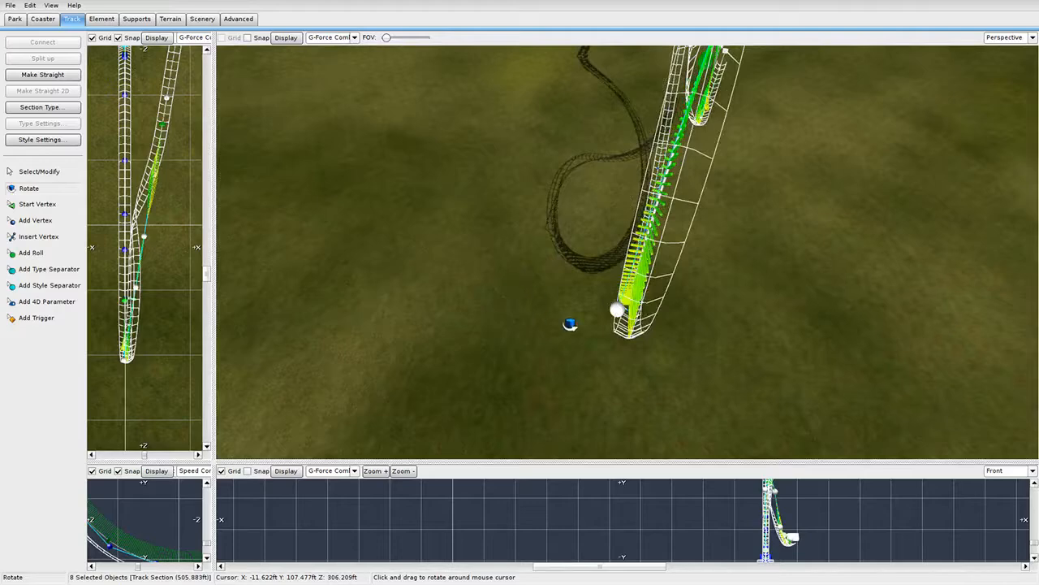
pyautogui.moveTo(570, 325); pyautogui.dragTo(554, 326)
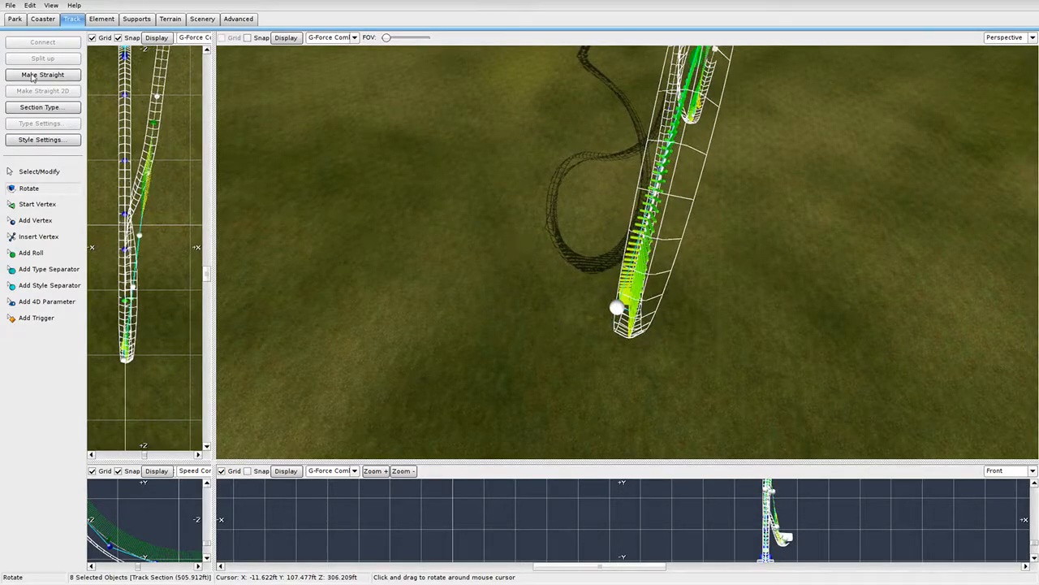
# Re-apply Rotate and turn the loop section slightly further right.
pyautogui.click(57, 177)
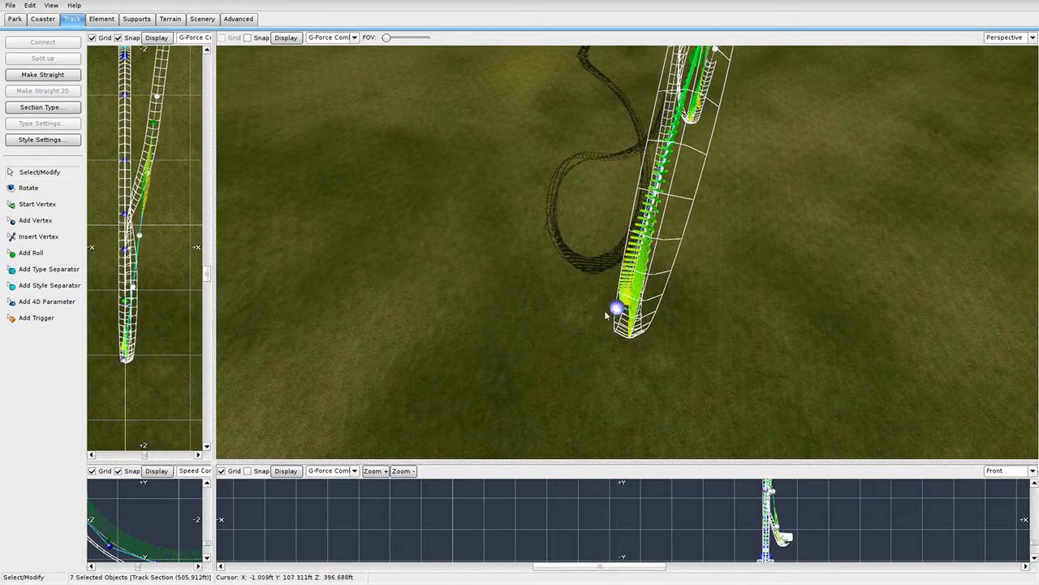
pyautogui.click(49, 190)
pyautogui.moveTo(568, 308)
pyautogui.mouseDown(button='right')
pyautogui.moveTo(568, 260)
pyautogui.moveTo(568, 309)
pyautogui.mouseUp(button='right')
pyautogui.press('w')
pyautogui.moveTo(626, 285); pyautogui.dragTo(626, 311, button='right')
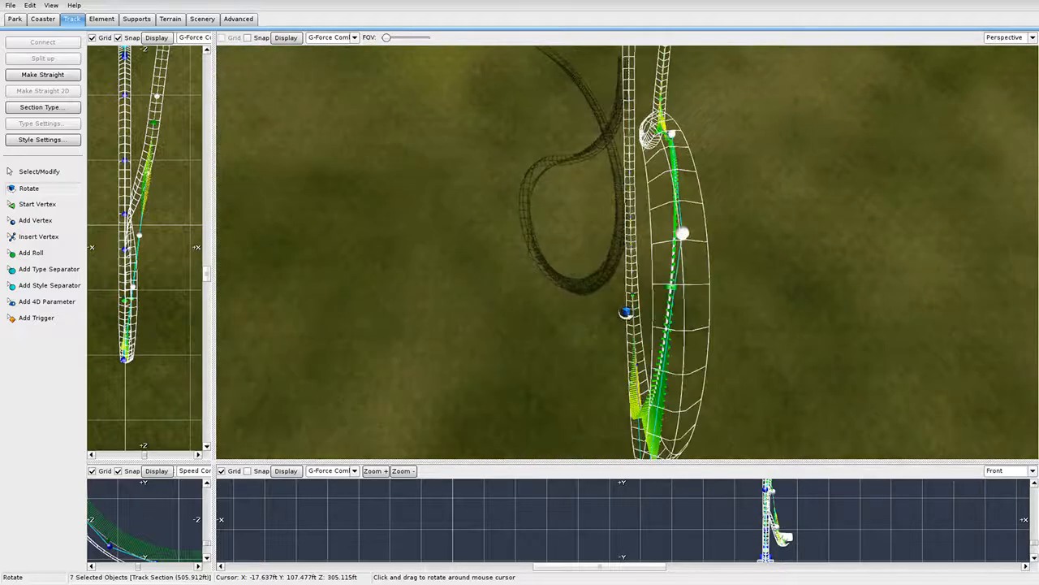
pyautogui.moveTo(631, 295); pyautogui.dragTo(660, 298)
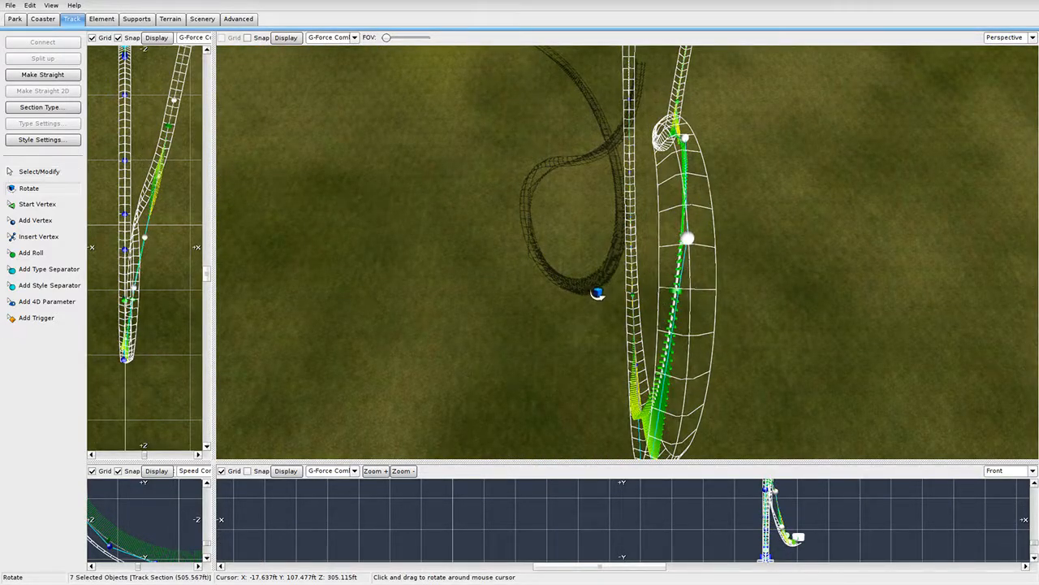
pyautogui.click(49, 172)
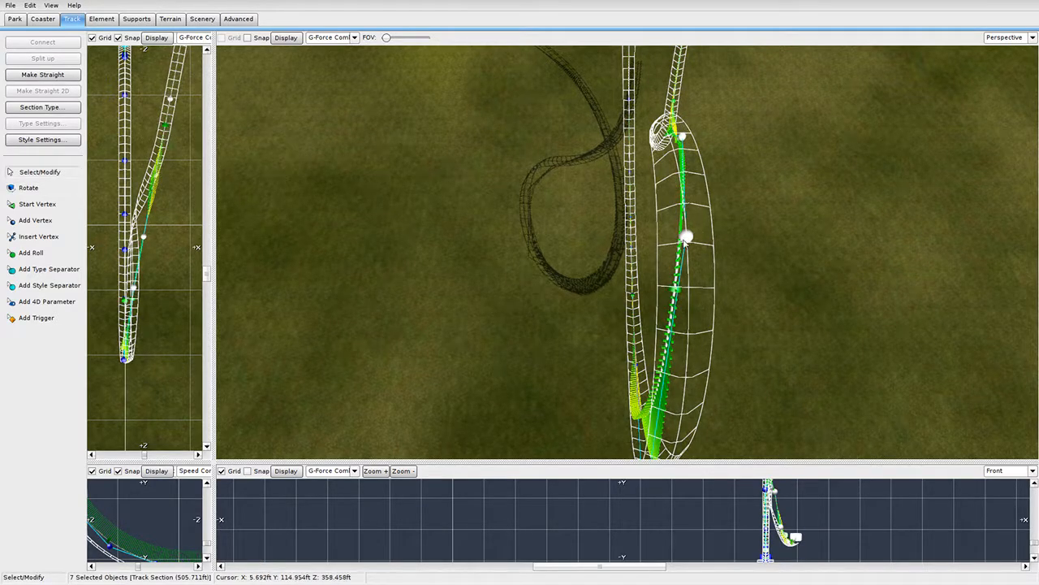
# Drop one vertex from the group and rotate the remaining sections slightly.
pyautogui.moveTo(686, 241); pyautogui.dragTo(413, 219, button='right')
pyautogui.click(70, 194)
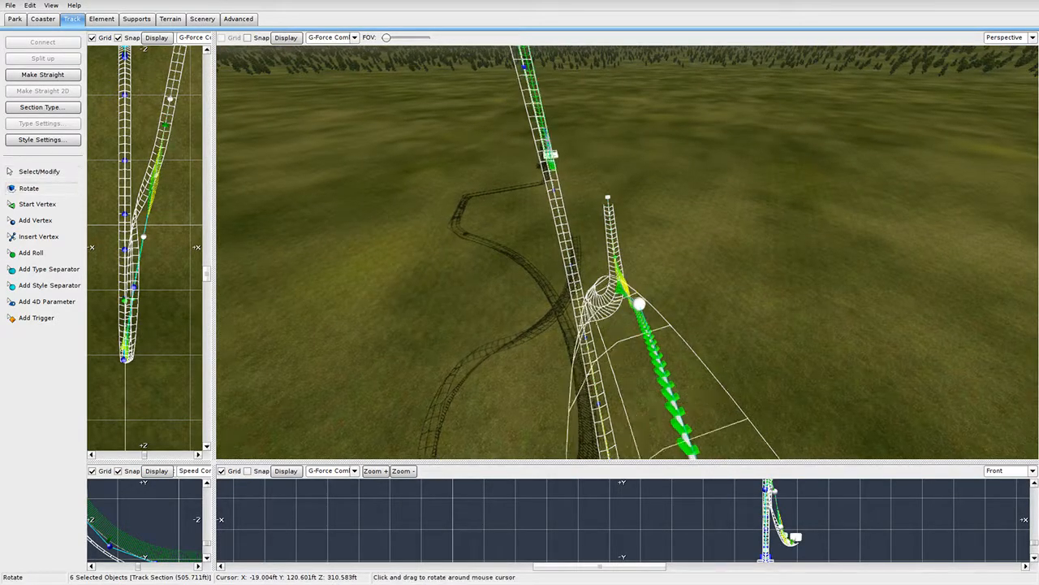
pyautogui.moveTo(466, 203); pyautogui.dragTo(475, 288, button='right')
pyautogui.moveTo(549, 330); pyautogui.dragTo(568, 329)
pyautogui.moveTo(567, 330); pyautogui.dragTo(576, 272, button='right')
pyautogui.scroll(-6, 577, 272)
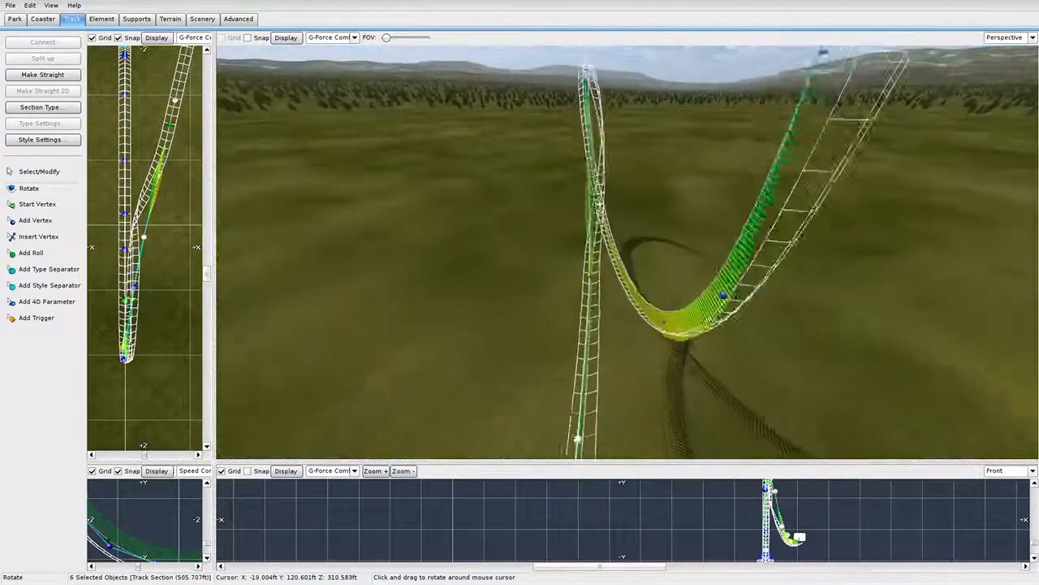
pyautogui.click(35, 170)
# Enlarge the side elevation view and pan it to show the loop.
pyautogui.moveTo(674, 297); pyautogui.dragTo(601, 252, button='right')
pyautogui.scroll(8, 671, 302)
pyautogui.moveTo(361, 383); pyautogui.dragTo(273, 451, button='right')
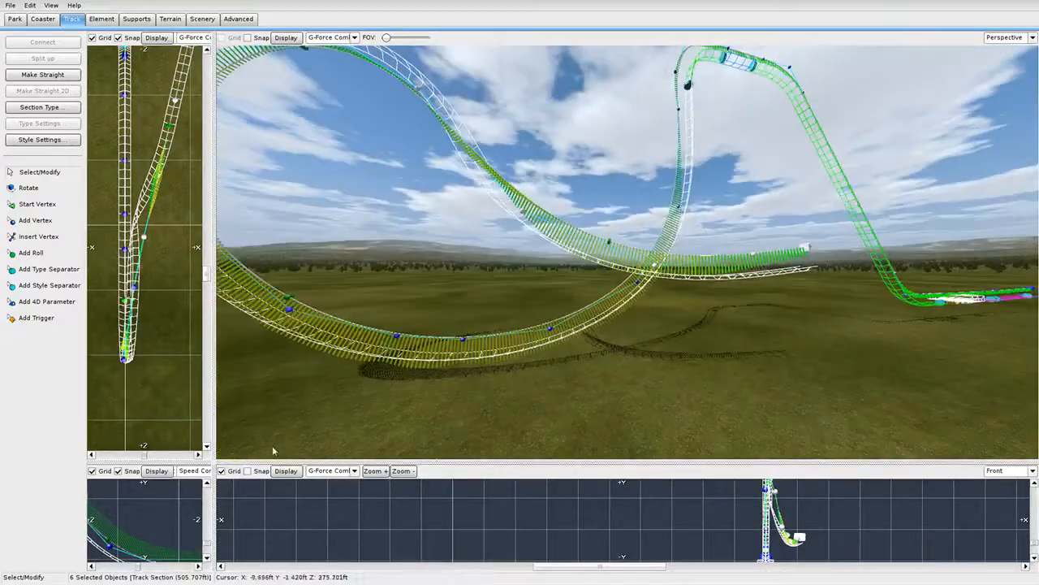
pyautogui.moveTo(215, 464); pyautogui.dragTo(677, 33)
pyautogui.scroll(4, 641, 325)
pyautogui.moveTo(650, 333); pyautogui.dragTo(459, 298, button='right')
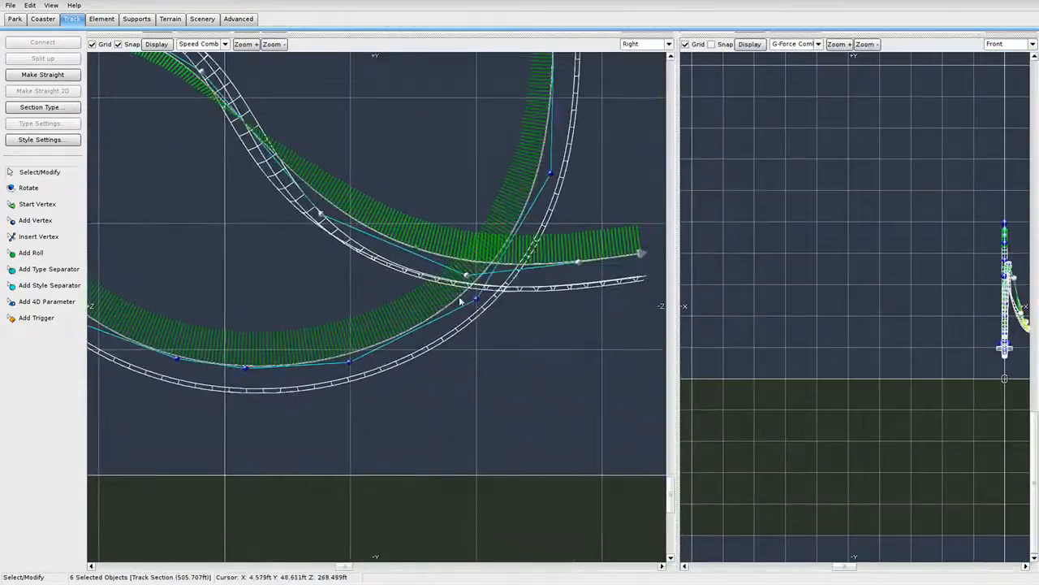
# Select two vertices near the exit and lower the exit section's end.
pyautogui.scroll(-2, 418, 283)
pyautogui.click(475, 364)
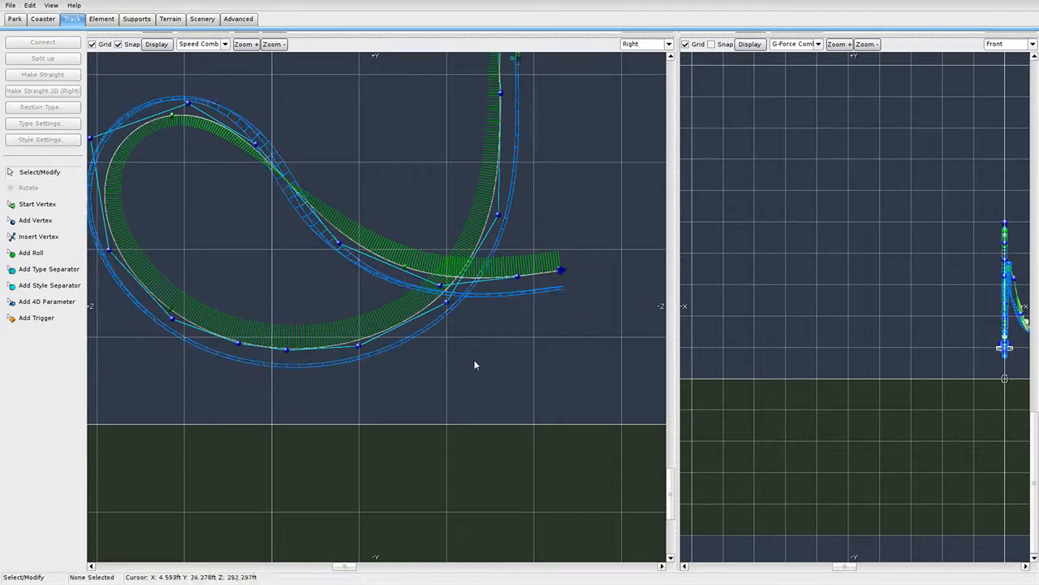
pyautogui.keyDown('shift'); pyautogui.click(519, 276); pyautogui.keyUp('shift')
pyautogui.keyDown('shift'); pyautogui.click(438, 286); pyautogui.keyUp('shift')
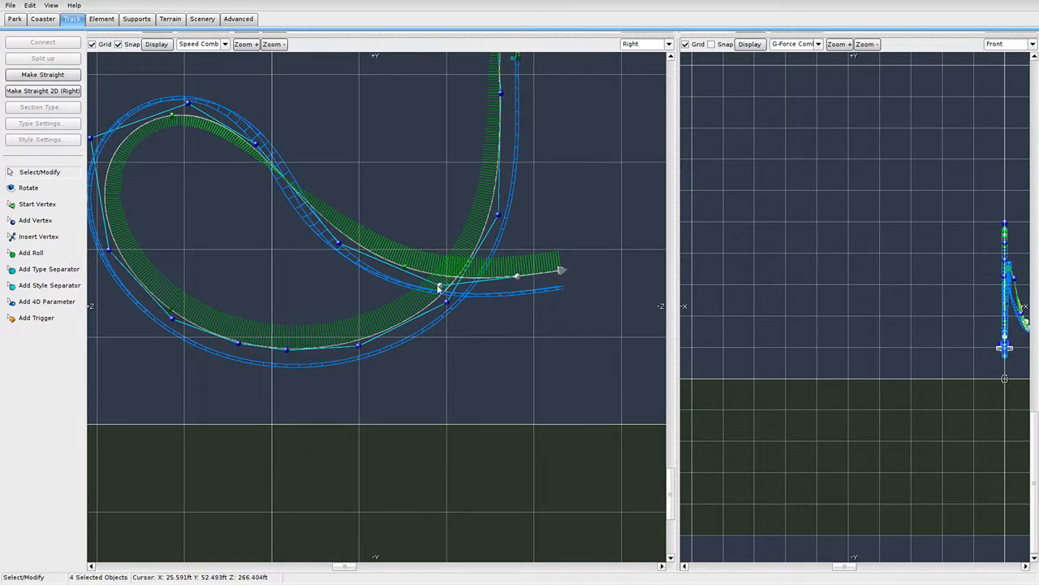
pyautogui.moveTo(437, 288); pyautogui.dragTo(415, 318)
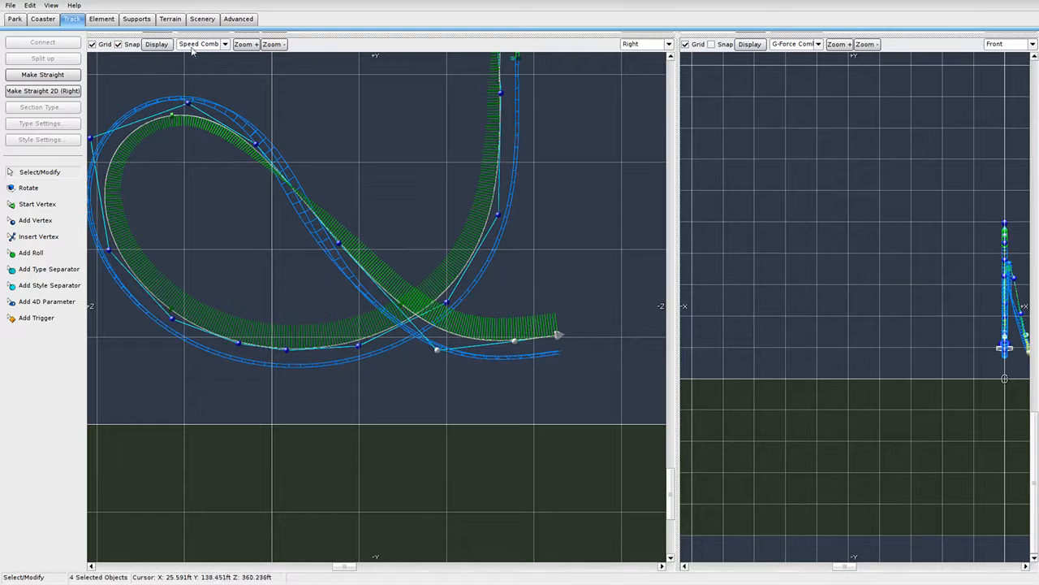
# Show the G-Force Comb, then drag the end vertices down to straighten the exit.
pyautogui.click(199, 44)
pyautogui.click(203, 103)
pyautogui.click(510, 379)
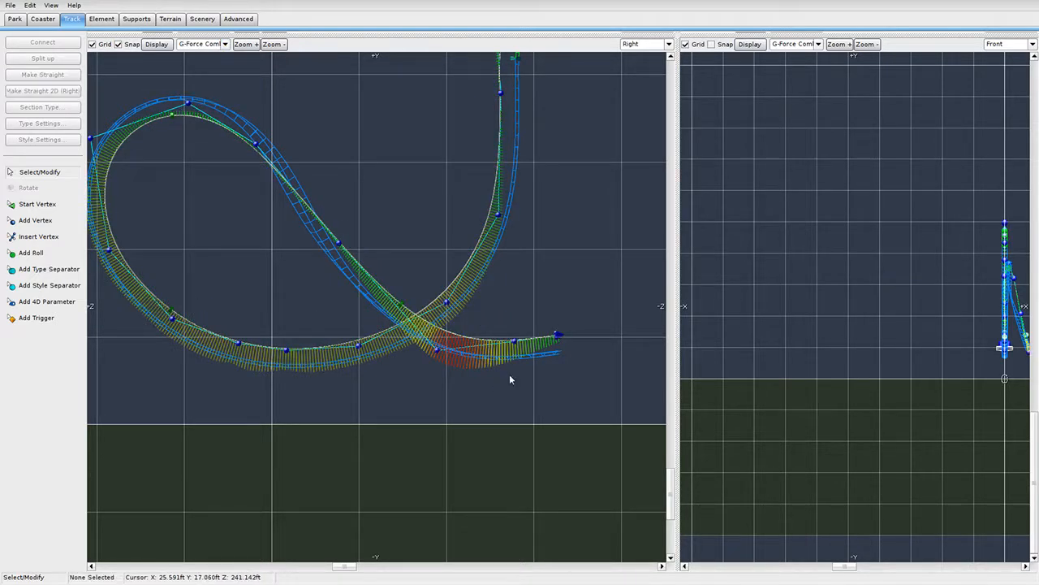
pyautogui.click(514, 341)
pyautogui.moveTo(514, 341); pyautogui.dragTo(527, 365)
pyautogui.moveTo(568, 333); pyautogui.dragTo(593, 361)
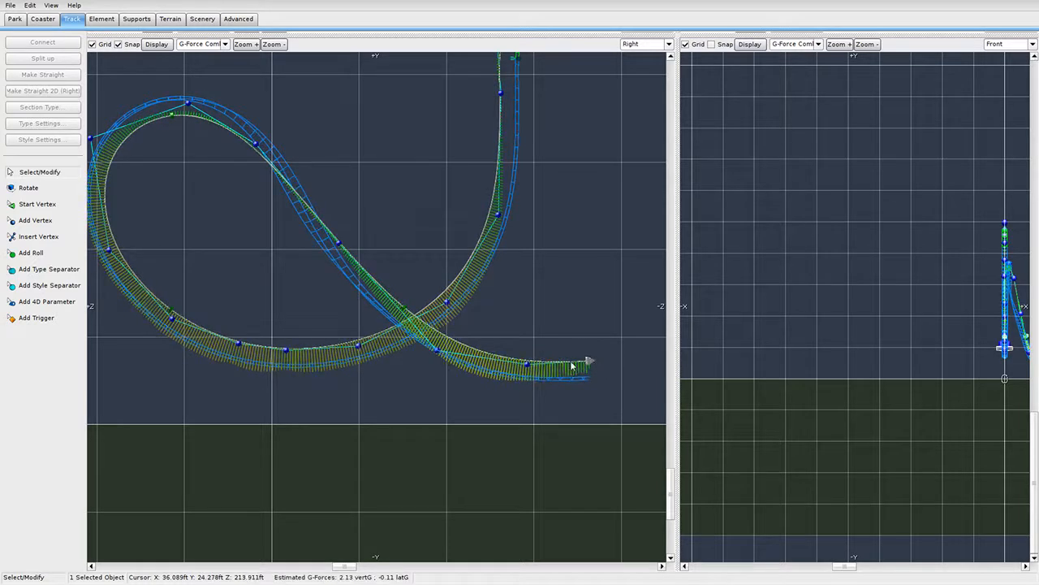
pyautogui.moveTo(529, 367); pyautogui.dragTo(521, 365)
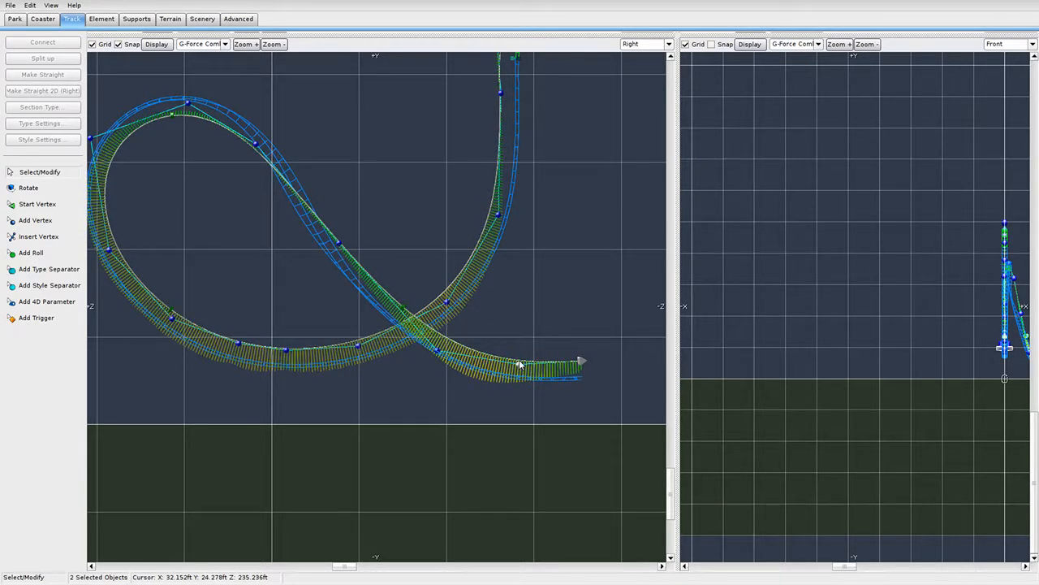
# Fine-tune the end section's position, nudging its vertices left and right.
pyautogui.keyDown('shift'); pyautogui.click(435, 350); pyautogui.keyUp('shift')
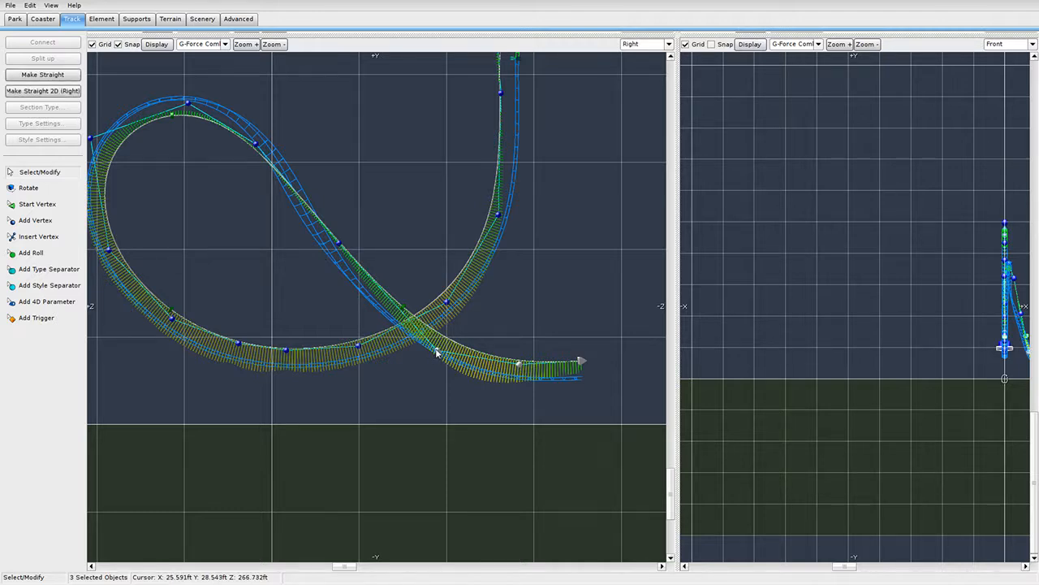
pyautogui.moveTo(436, 350); pyautogui.dragTo(425, 348)
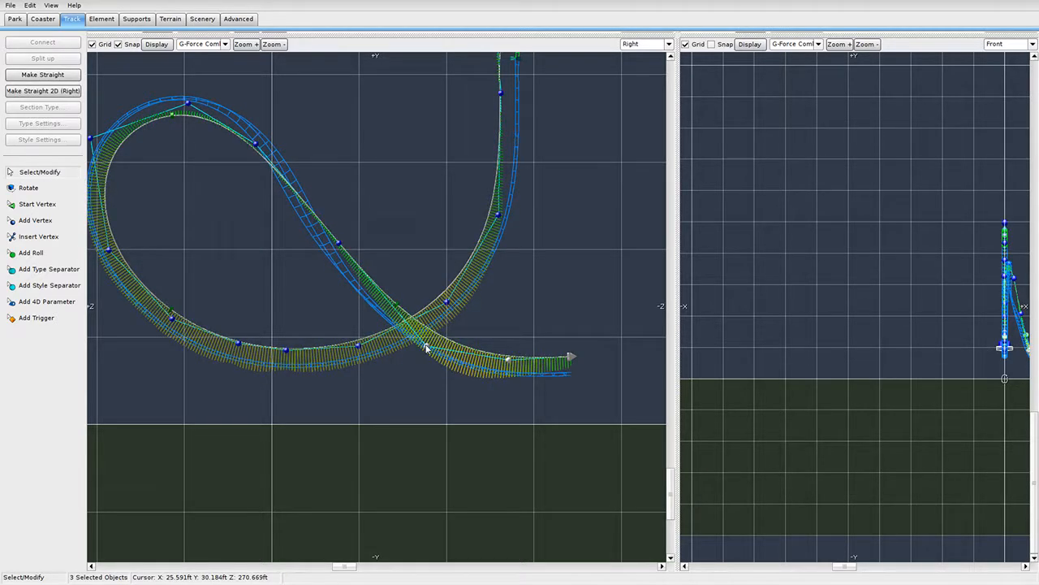
pyautogui.keyDown('shift'); pyautogui.click(426, 347); pyautogui.keyUp('shift')
pyautogui.moveTo(509, 360); pyautogui.dragTo(511, 360)
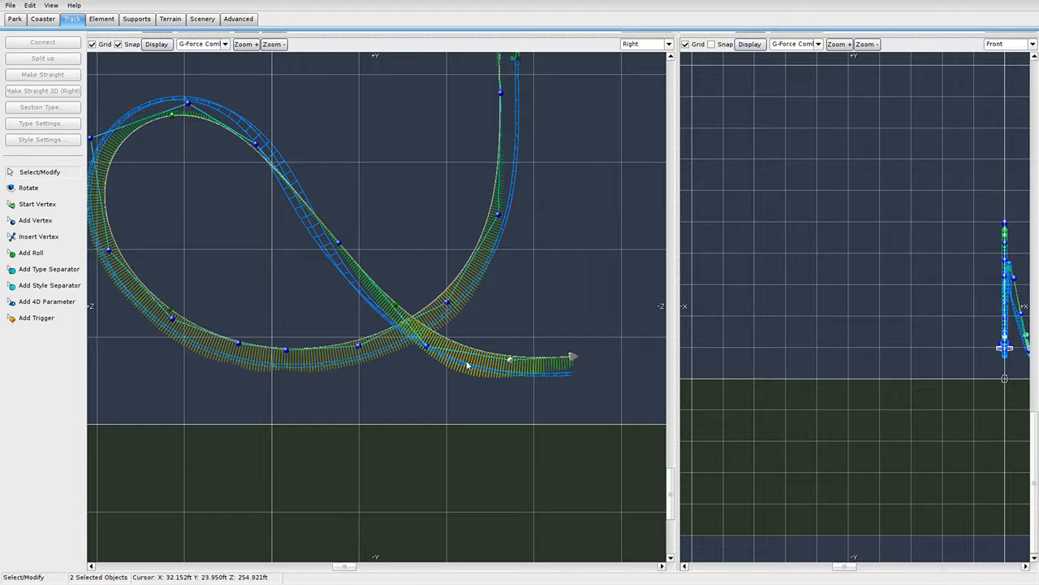
pyautogui.click(573, 358)
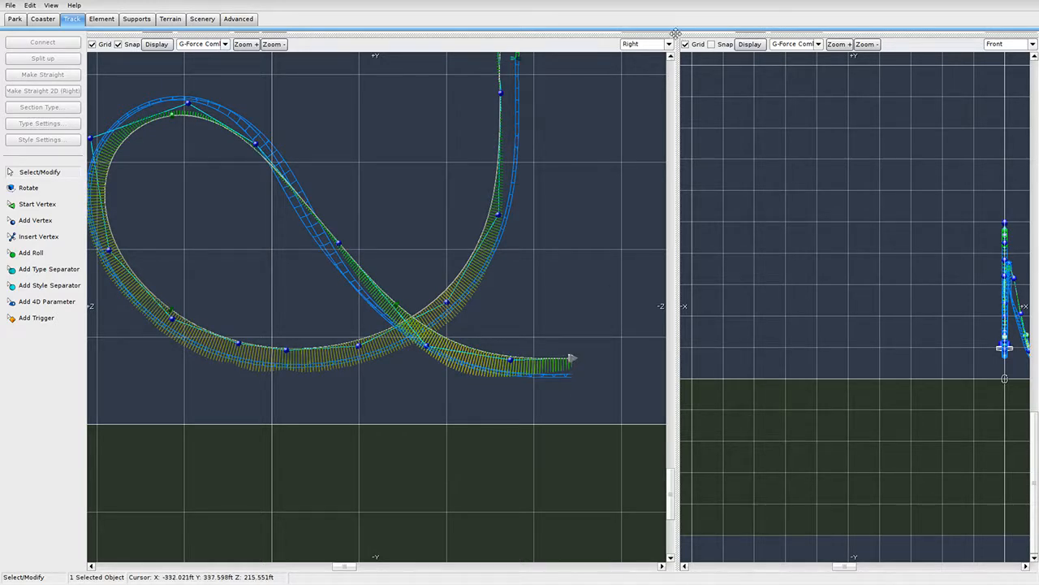
# Restore the Top and Perspective views and zoom the Top view onto the exit run.
pyautogui.moveTo(678, 37); pyautogui.dragTo(348, 528)
pyautogui.moveTo(695, 284); pyautogui.dragTo(576, 386, button='right')
pyautogui.moveTo(275, 55); pyautogui.dragTo(185, 173, button='right')
# Box-select the four exit-run sections in the Top view and rotate them slightly.
pyautogui.scroll(3, 250, 211)
pyautogui.scroll(1, 185, 173)
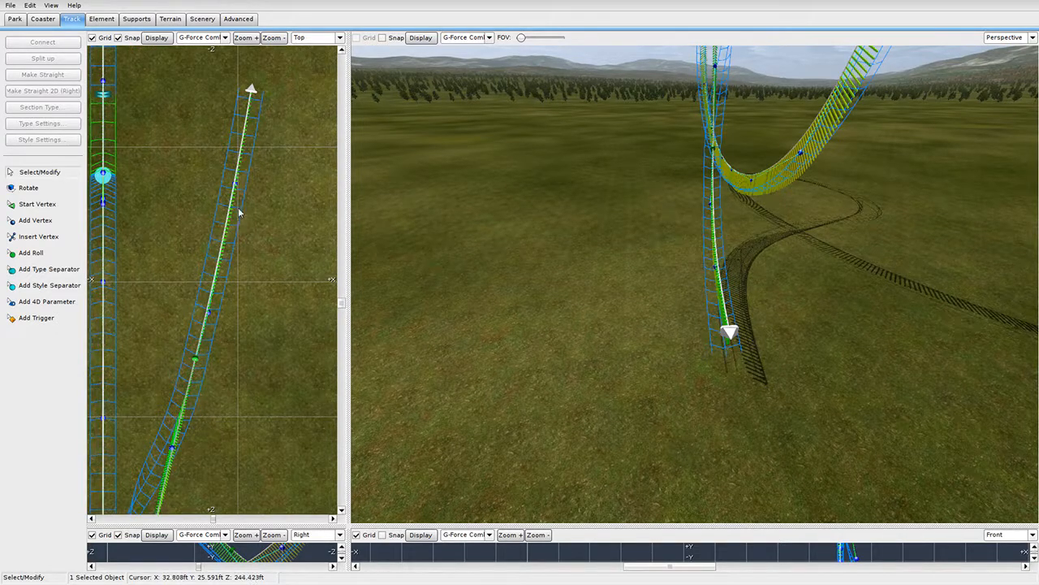
pyautogui.moveTo(239, 213); pyautogui.dragTo(243, 237, button='right')
pyautogui.moveTo(295, 89); pyautogui.dragTo(93, 225)
pyautogui.click(73, 189)
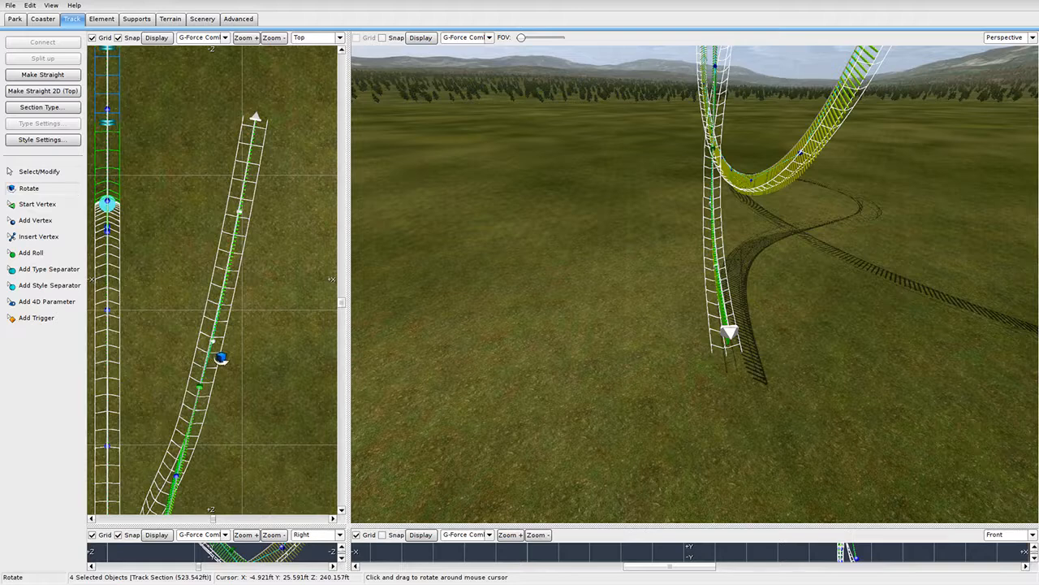
pyautogui.moveTo(190, 344); pyautogui.dragTo(216, 347)
# Apply Make Straight 2D (Top) to the exit sections and clear the selection.
pyautogui.click(34, 173)
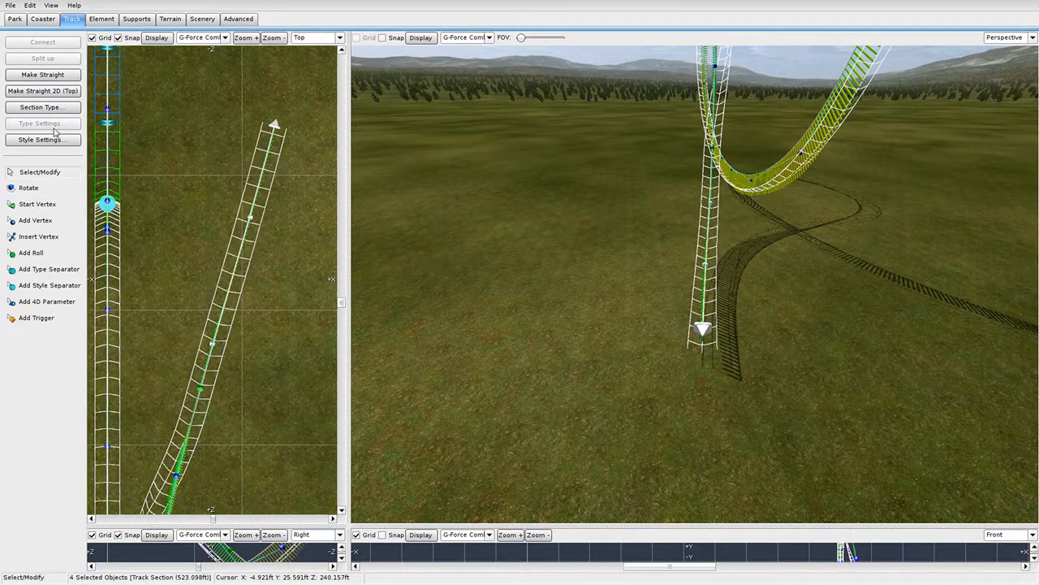
pyautogui.click(71, 94)
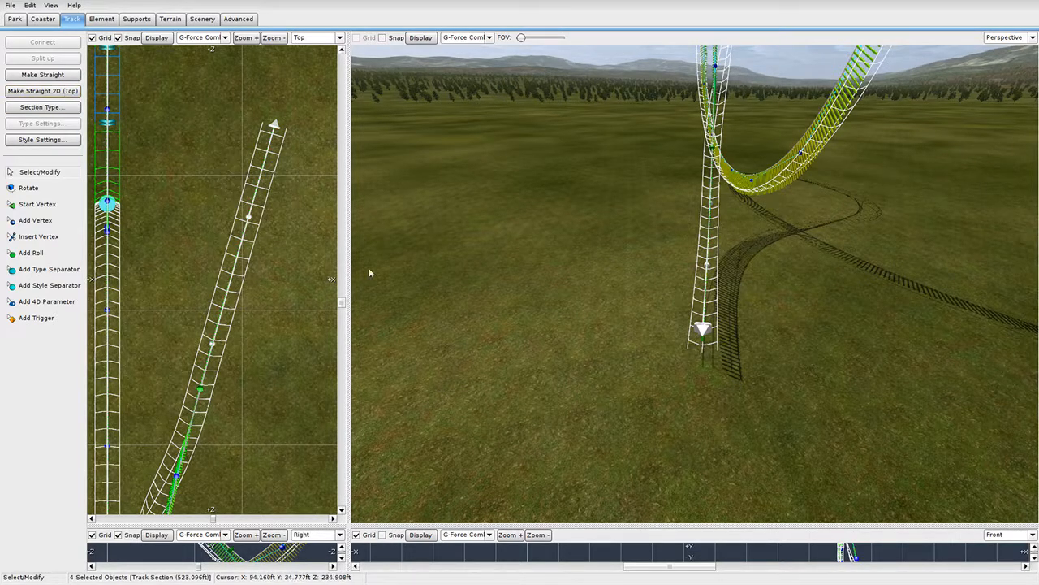
pyautogui.scroll(-3, 248, 278)
pyautogui.click(267, 195)
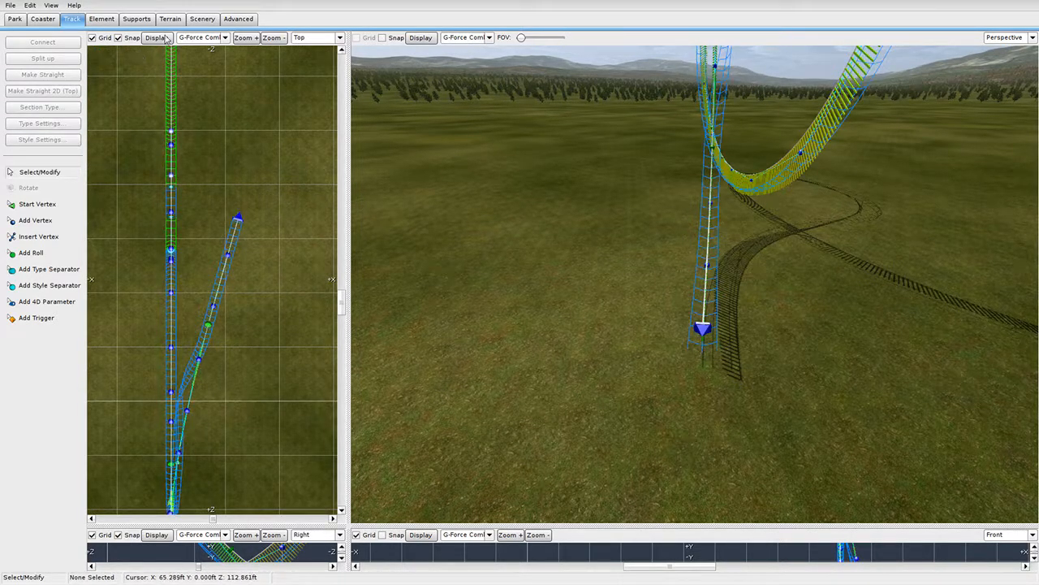
pyautogui.scroll(4, 197, 281)
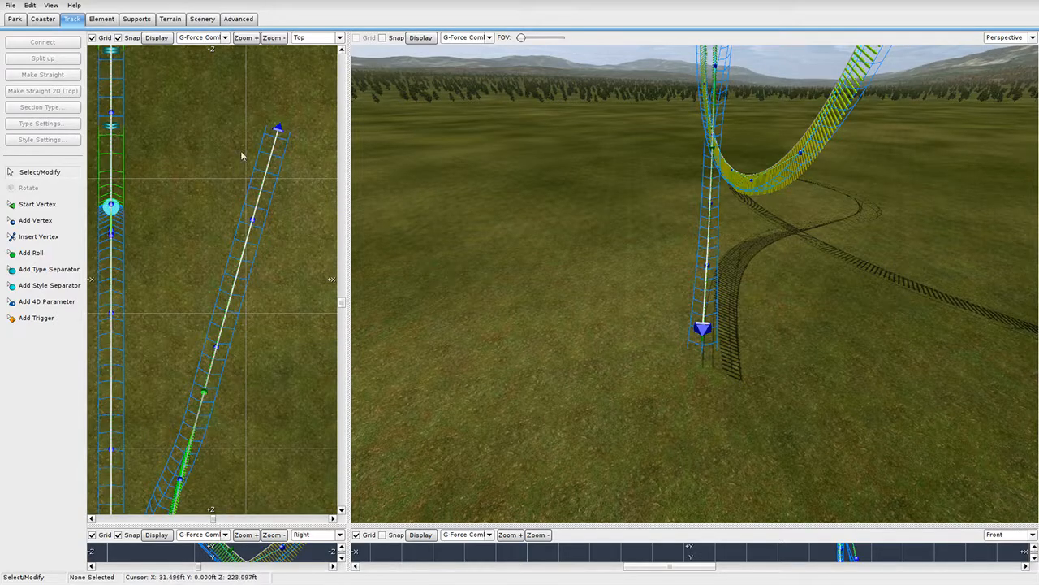
# Bring the 3D camera to the vertical section and select its green roll node.
pyautogui.moveTo(568, 325); pyautogui.dragTo(565, 179, button='right')
pyautogui.press('w')
pyautogui.moveTo(695, 326); pyautogui.dragTo(688, 299, button='right')
pyautogui.press('a')
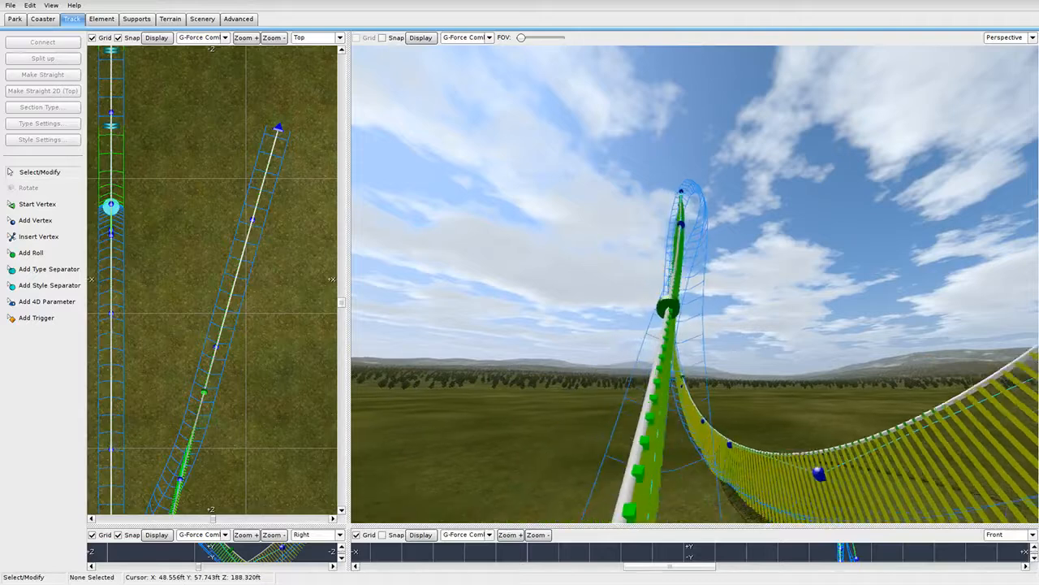
pyautogui.press('d')
pyautogui.click(679, 329)
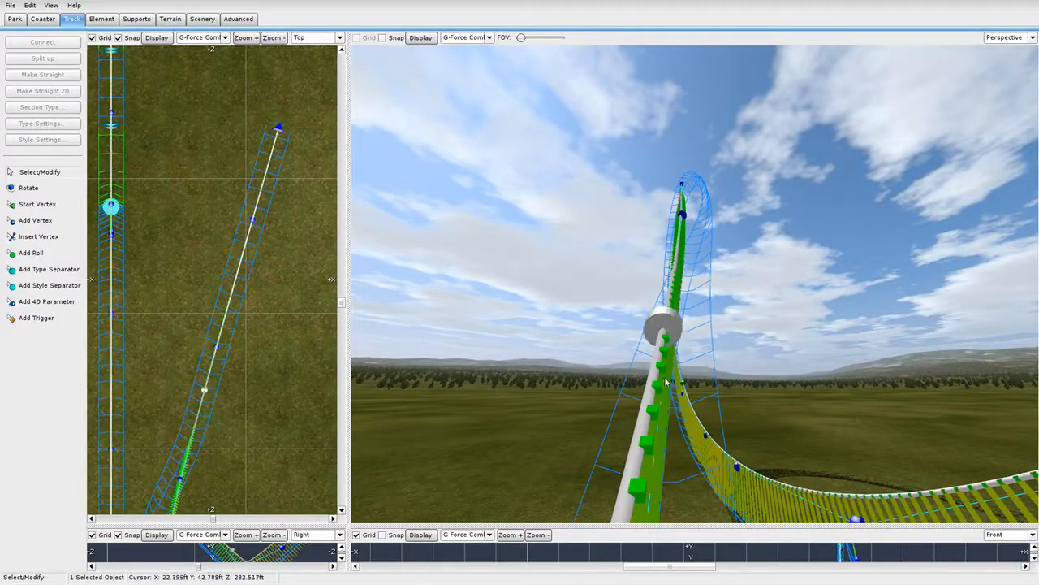
# Slide the roll node further up the vertical track.
pyautogui.press('w')
pyautogui.moveTo(761, 358); pyautogui.dragTo(796, 455, button='right')
pyautogui.moveTo(748, 292); pyautogui.dragTo(758, 105)
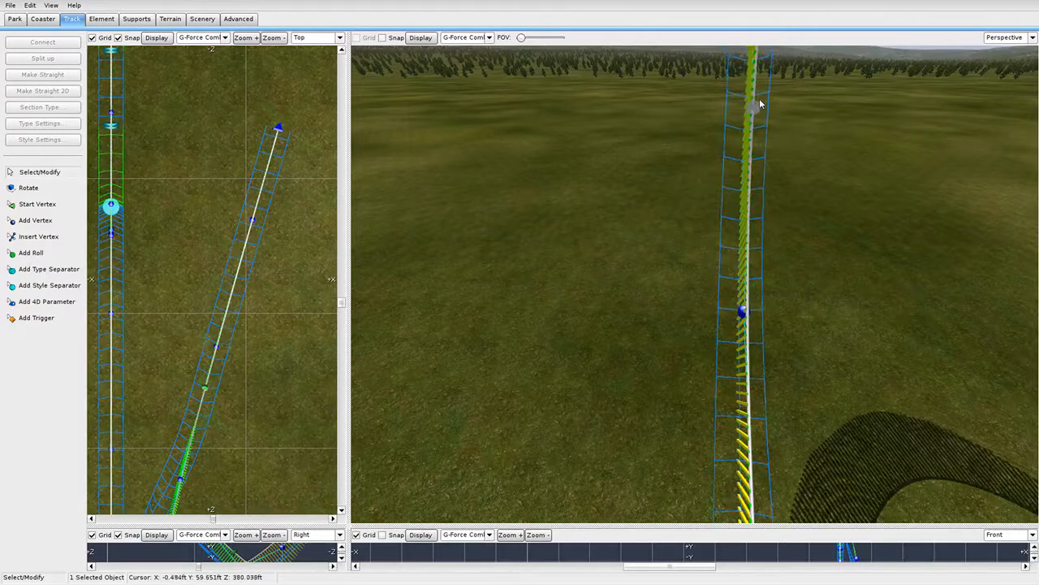
pyautogui.moveTo(741, 377); pyautogui.dragTo(729, 322, button='right')
pyautogui.moveTo(719, 398); pyautogui.dragTo(695, 274)
pyautogui.moveTo(694, 274); pyautogui.dragTo(686, 220, button='right')
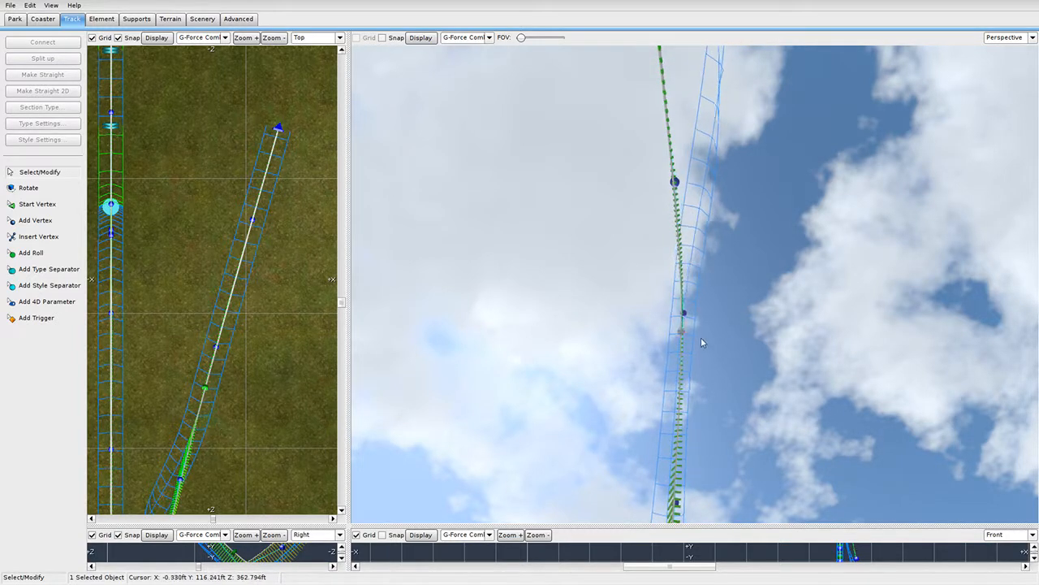
pyautogui.click(1031, 38)
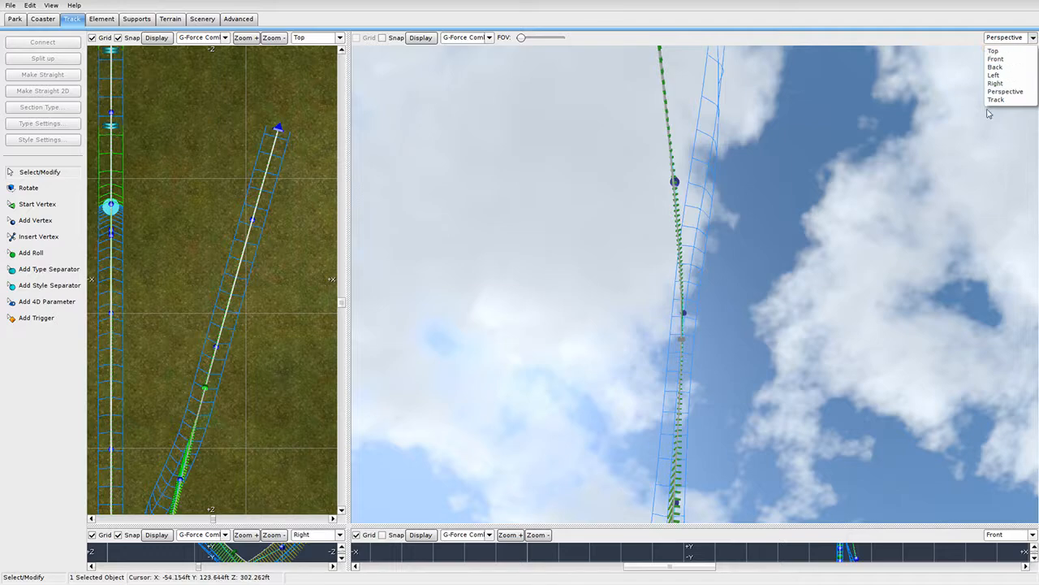
# Ride the Track camera, orbit the loop in Perspective, then return to the Track view.
pyautogui.click(1011, 103)
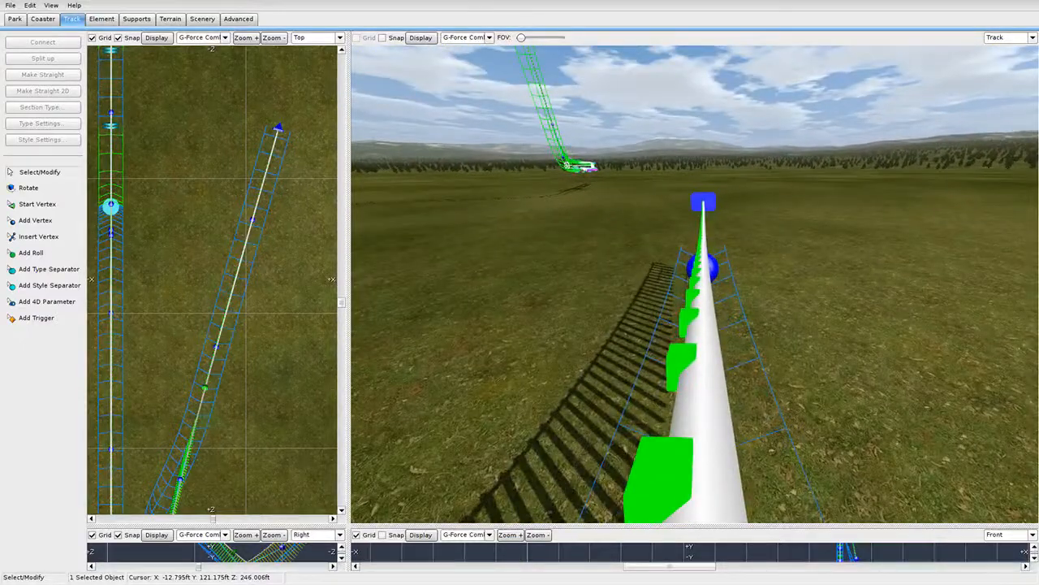
pyautogui.click(1005, 91)
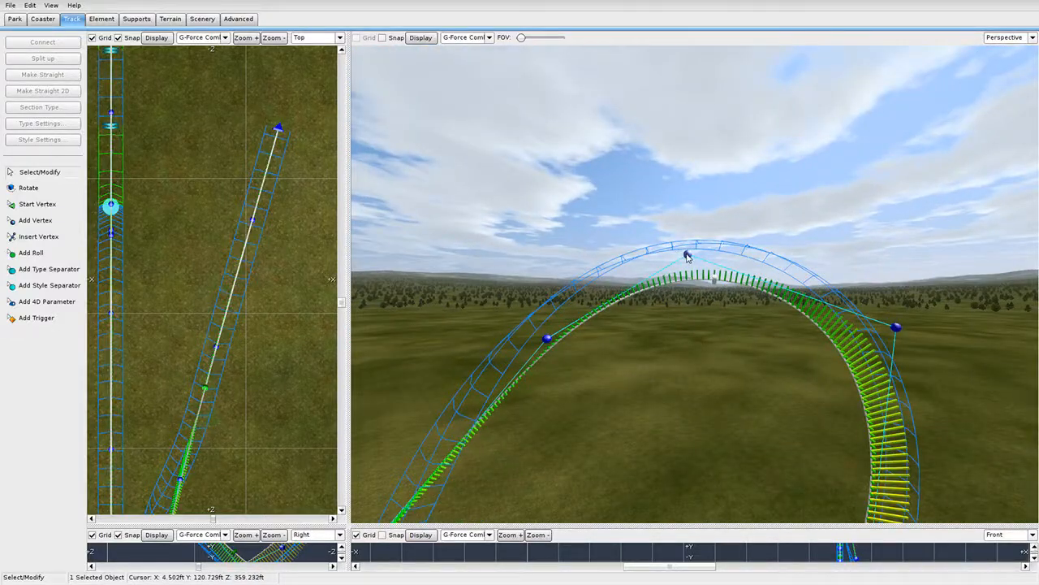
pyautogui.moveTo(692, 254)
pyautogui.mouseDown(button='right')
pyautogui.moveTo(692, 357)
pyautogui.moveTo(682, 365)
pyautogui.moveTo(692, 254)
pyautogui.mouseUp(button='right')
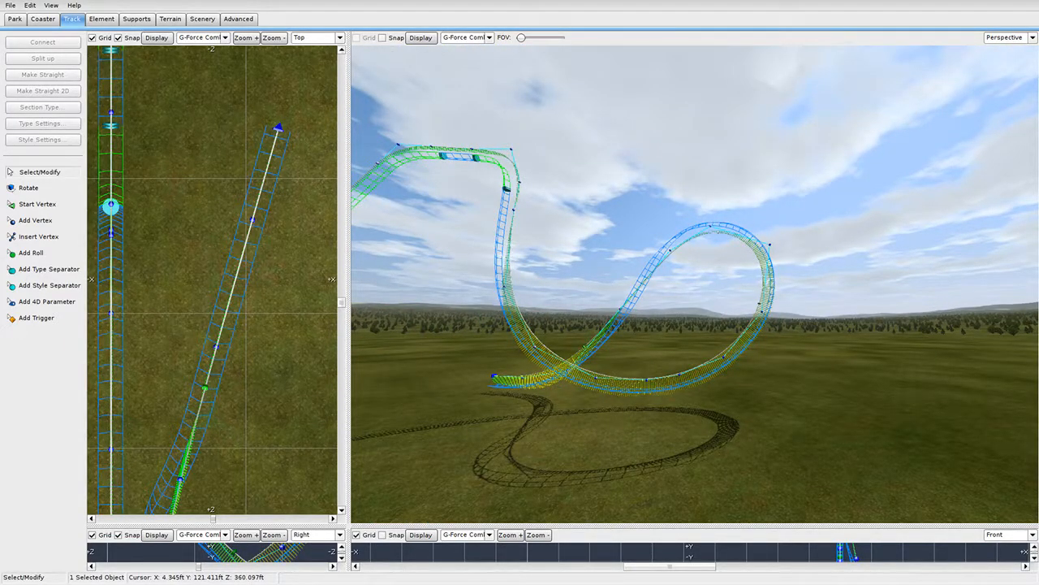
pyautogui.moveTo(691, 284); pyautogui.dragTo(707, 191, button='right')
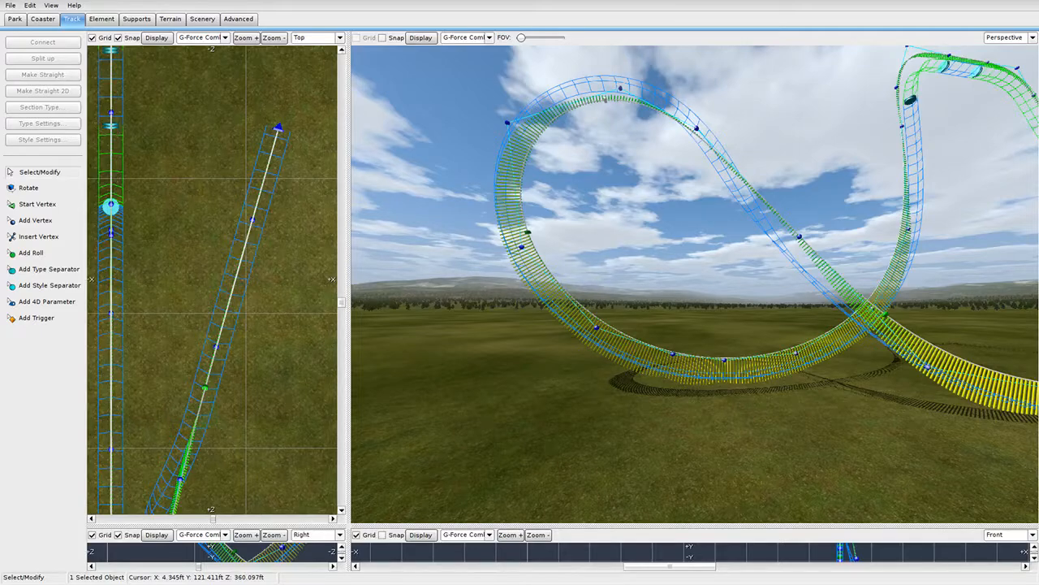
pyautogui.moveTo(691, 254); pyautogui.dragTo(676, 282, button='right')
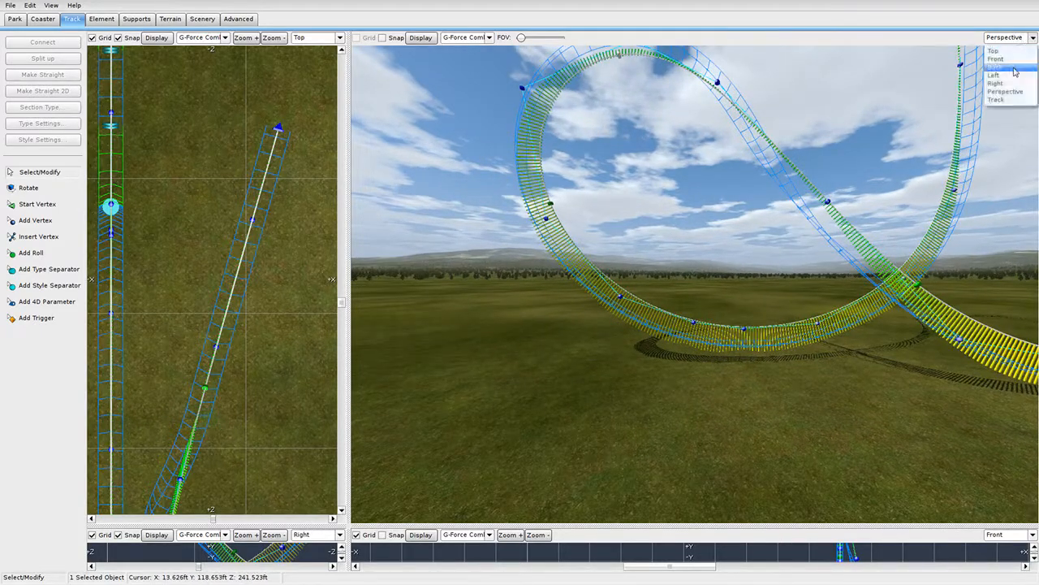
pyautogui.click(1007, 99)
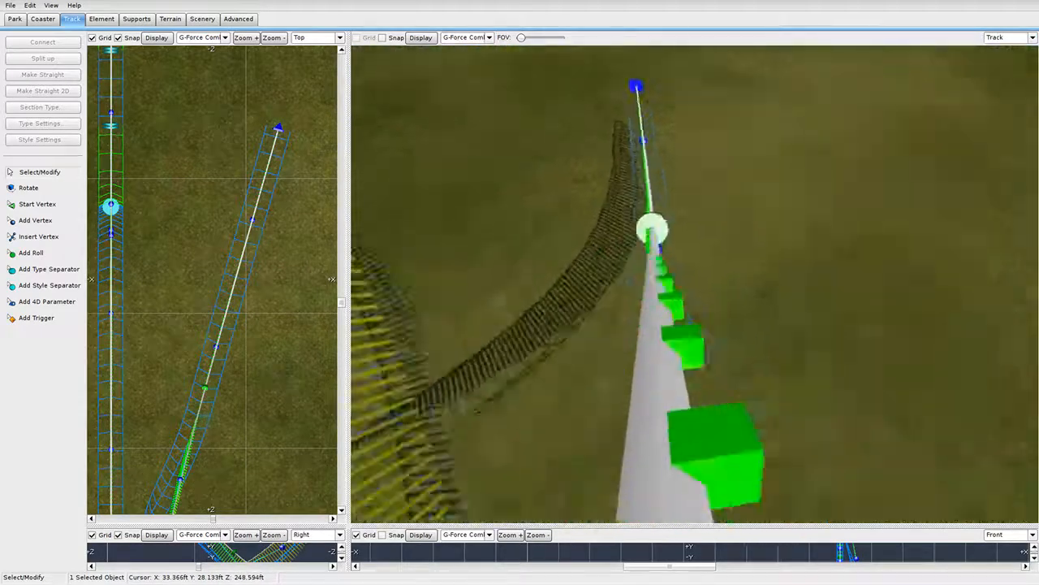
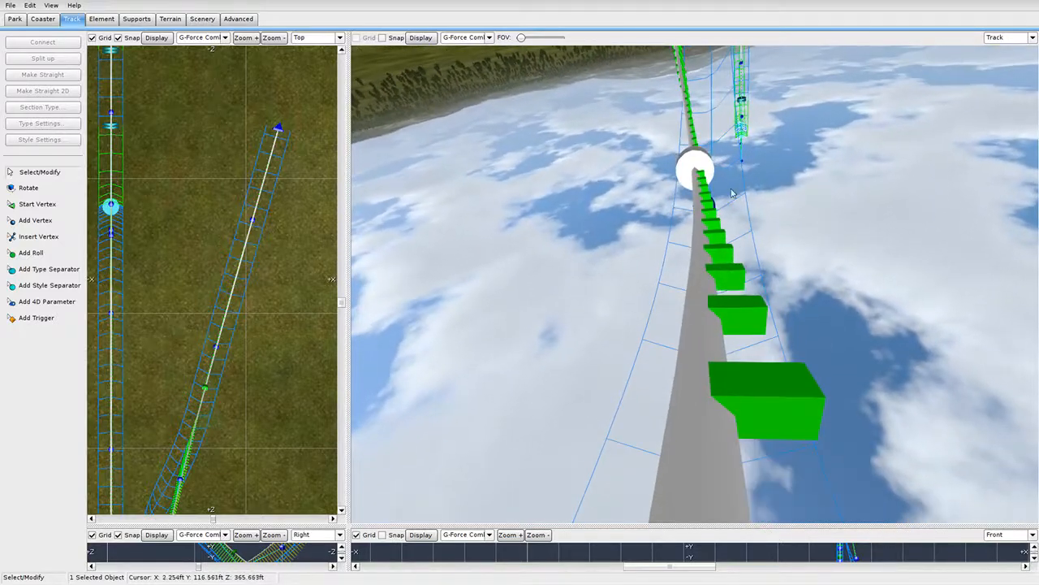
# Open the inverted roll point and raise its roll angle by eight 1° steps.
pyautogui.doubleClick(692, 173)
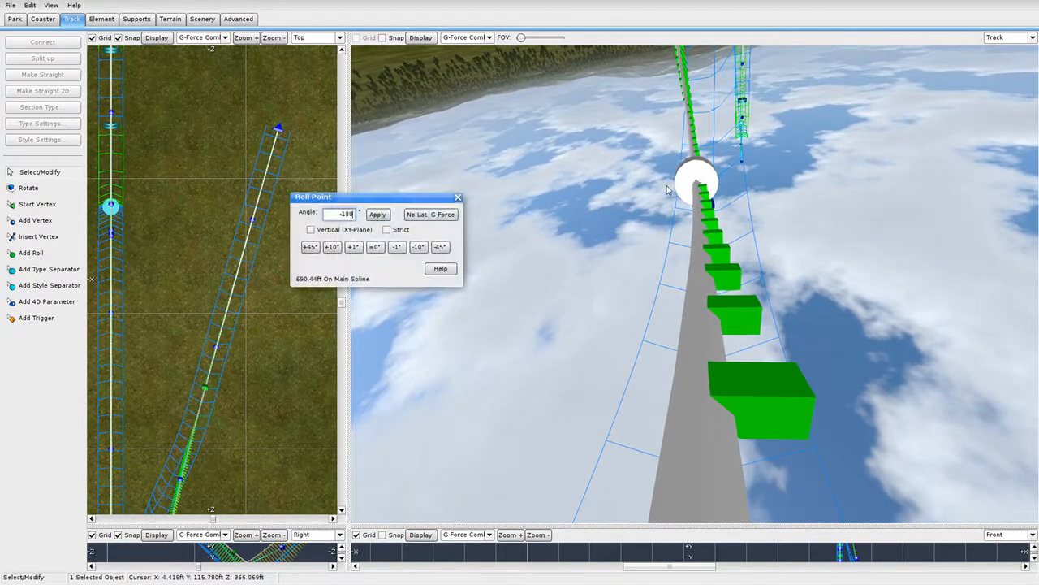
pyautogui.click(352, 247)
pyautogui.click(352, 247)
pyautogui.click(353, 247)
pyautogui.click(352, 247)
pyautogui.click(353, 247)
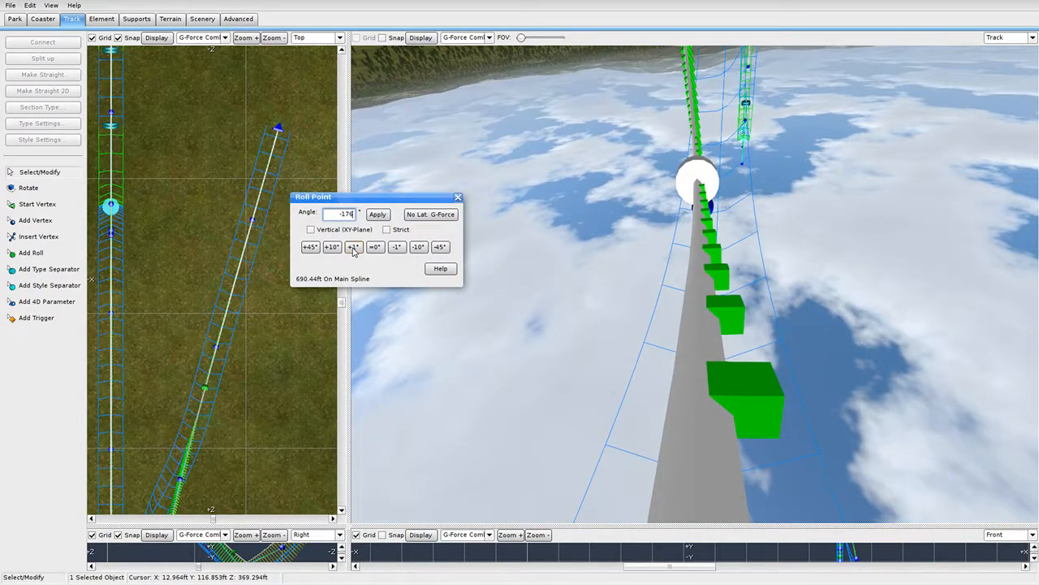
pyautogui.click(353, 247)
pyautogui.click(352, 247)
pyautogui.click(353, 247)
pyautogui.click(352, 246)
pyautogui.click(353, 247)
pyautogui.click(353, 246)
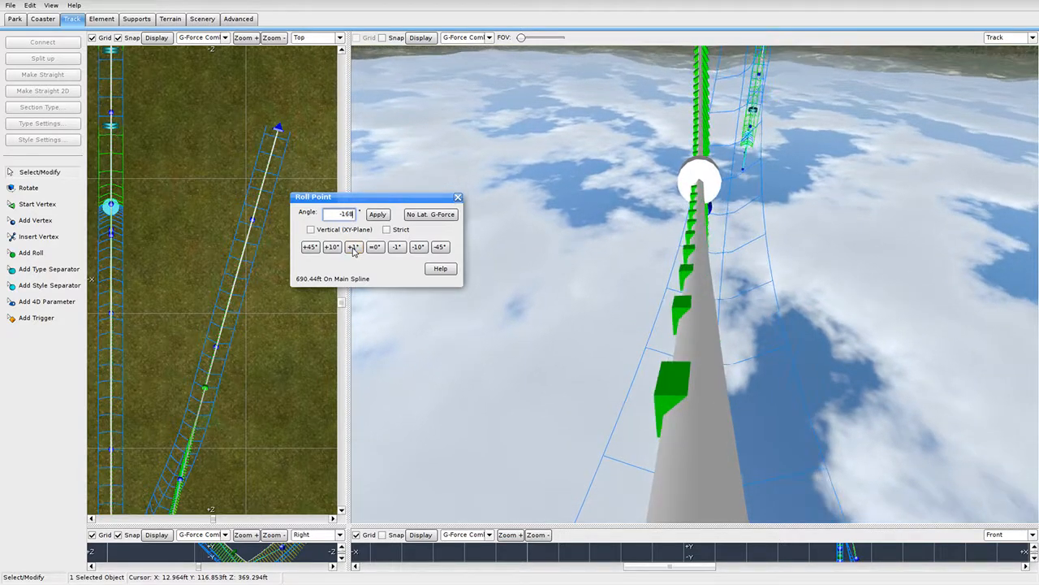
pyautogui.click(353, 247)
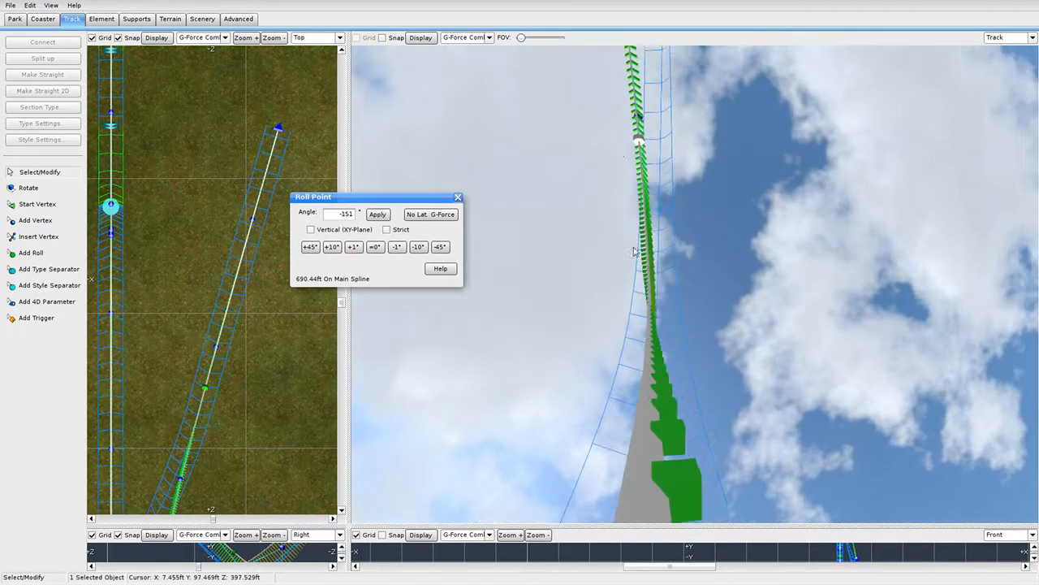
# Slide the roll point along the track and bring its angle back to -180°.
pyautogui.moveTo(640, 144); pyautogui.dragTo(653, 465)
pyautogui.moveTo(653, 465); pyautogui.dragTo(652, 442, button='right')
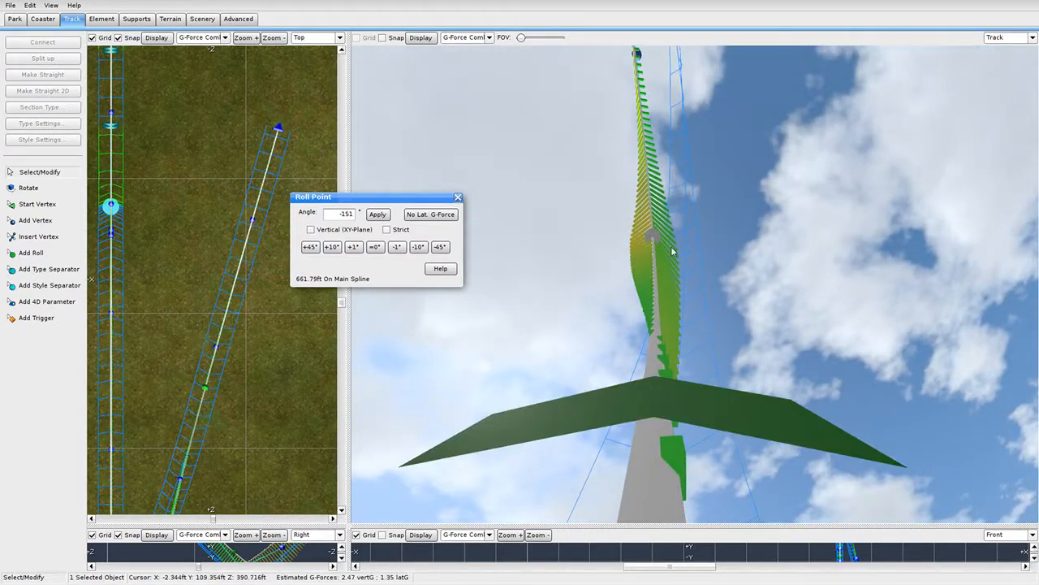
pyautogui.moveTo(654, 238); pyautogui.dragTo(655, 242)
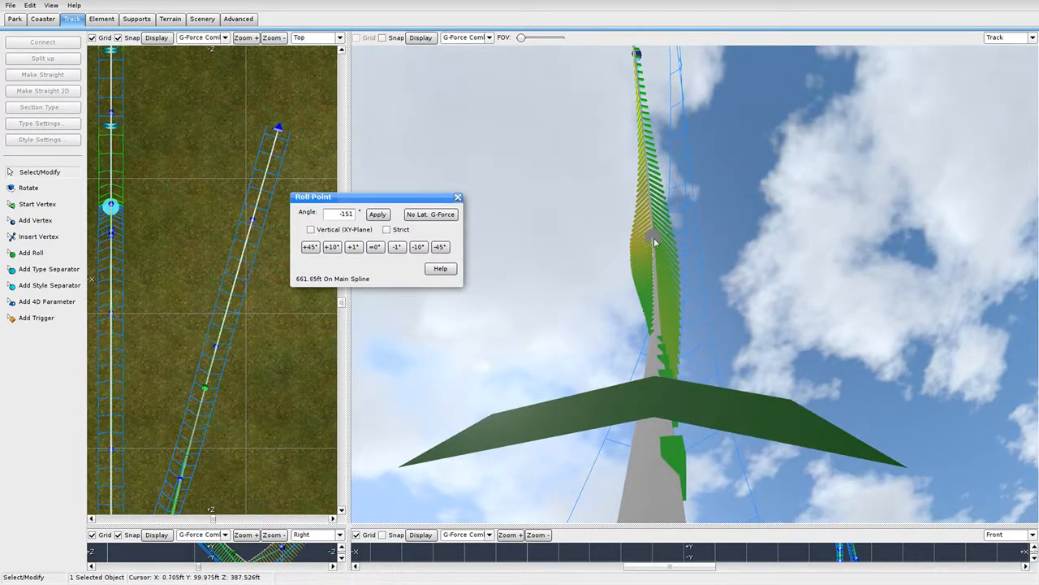
pyautogui.click(416, 246)
pyautogui.click(416, 247)
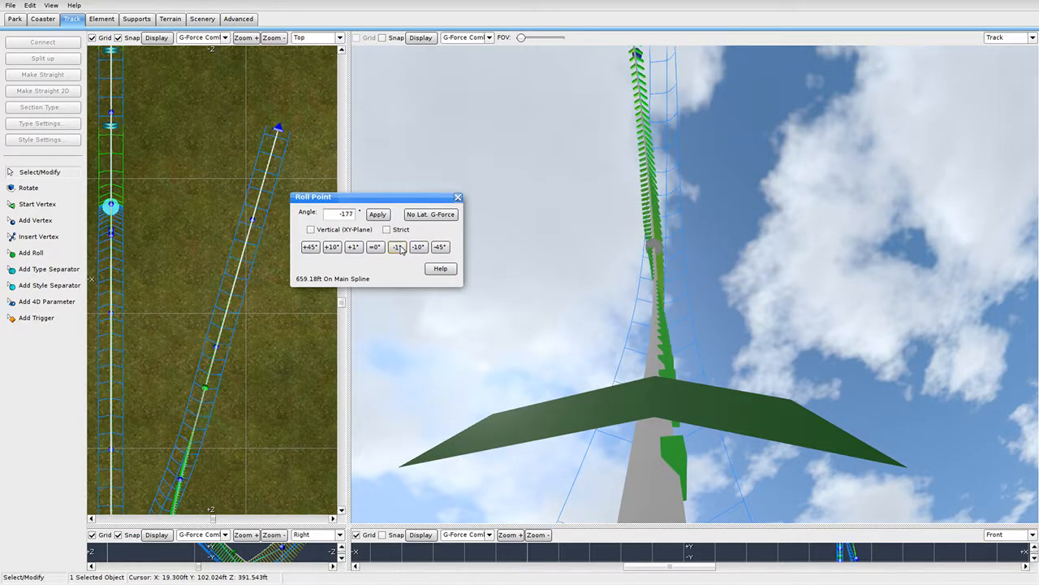
pyautogui.click(398, 247)
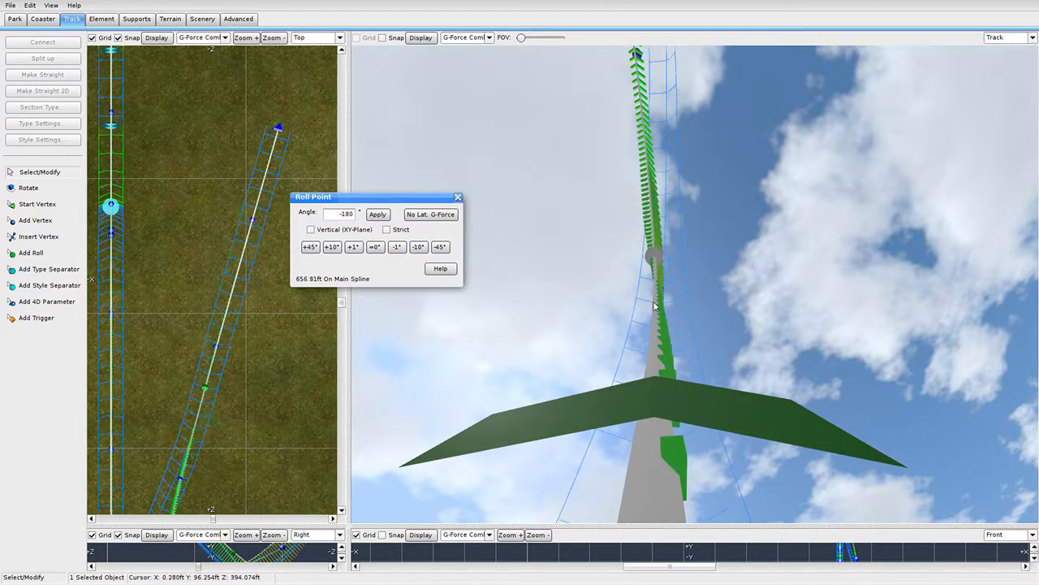
# Move the roll point to about 672 ft along the main track and close its settings.
pyautogui.moveTo(653, 511); pyautogui.dragTo(673, 305)
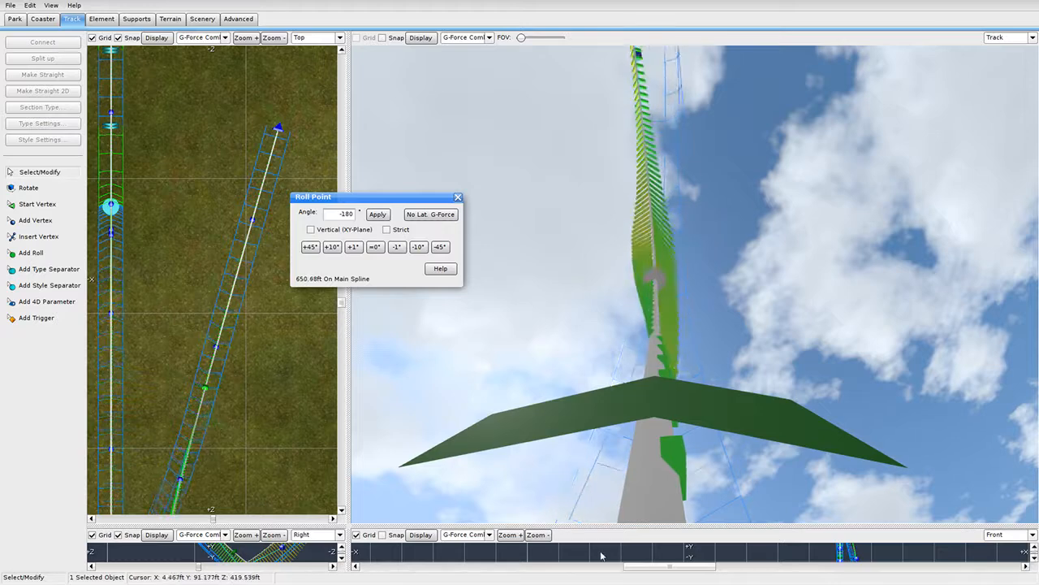
pyautogui.moveTo(703, 179); pyautogui.dragTo(702, 225, button='right')
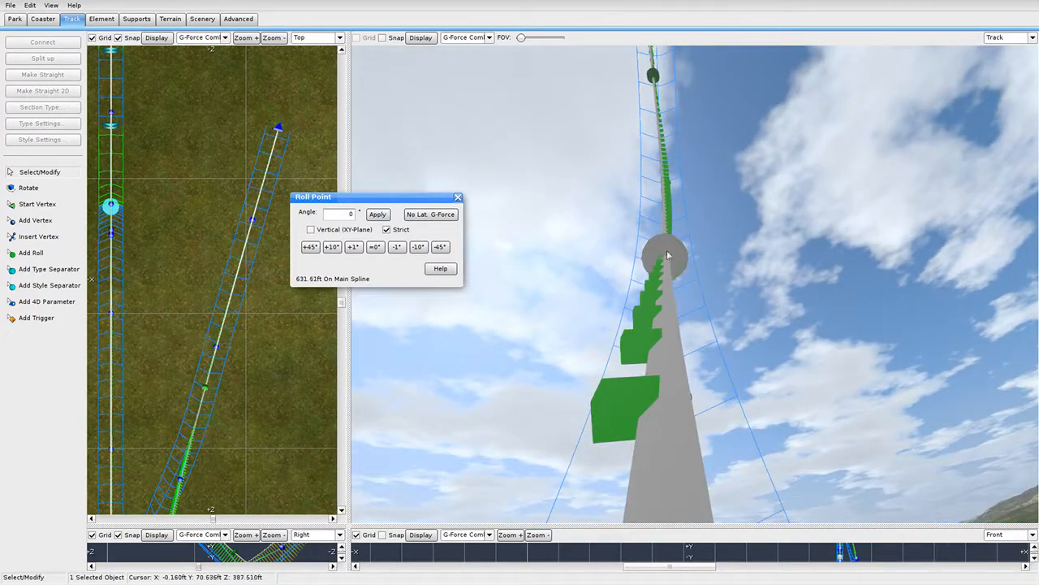
pyautogui.click(387, 230)
pyautogui.click(393, 231)
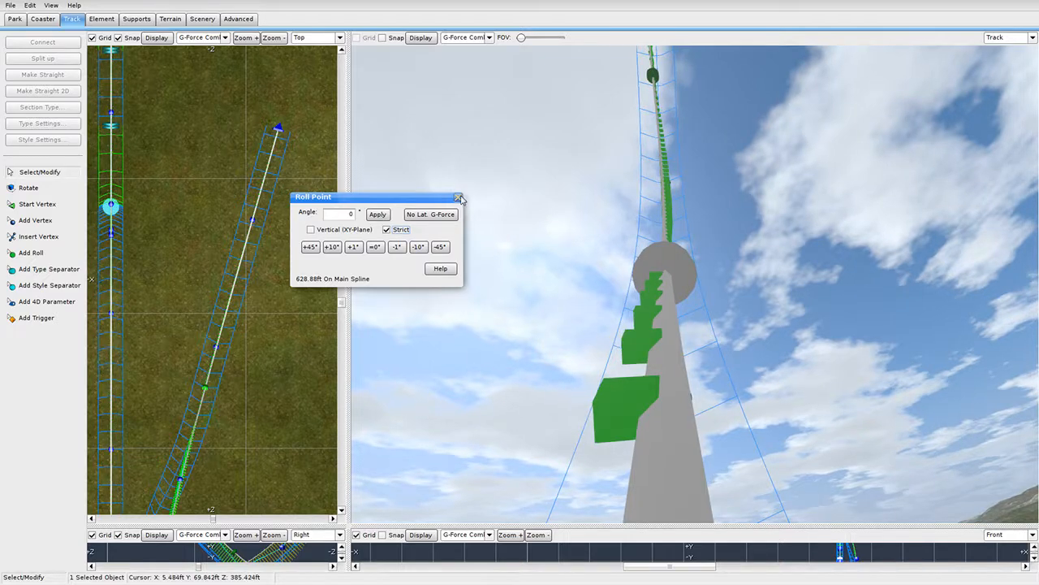
pyautogui.click(458, 198)
# Reopen the roll point and enable Strict rolling at -180°.
pyautogui.moveTo(686, 466); pyautogui.dragTo(674, 189, button='right')
pyautogui.doubleClick(674, 189)
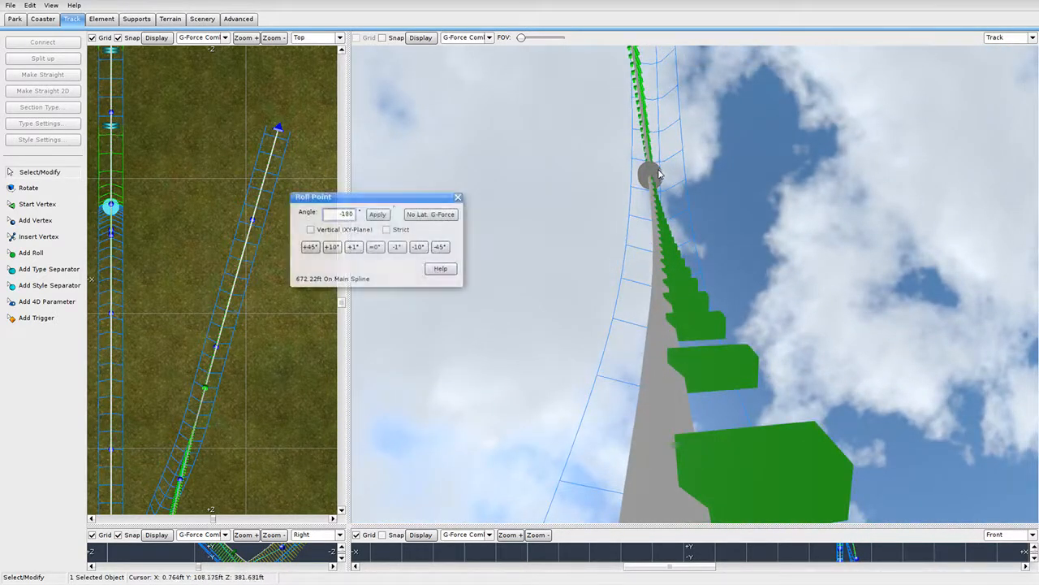
pyautogui.click(388, 231)
pyautogui.moveTo(621, 267); pyautogui.dragTo(624, 373, button='right')
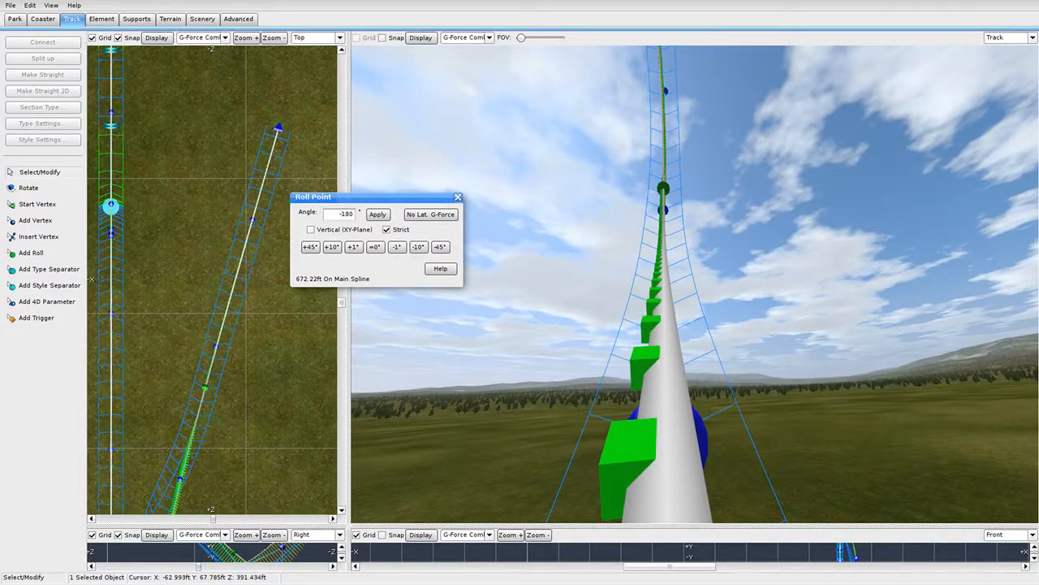
pyautogui.click(1007, 38)
# In Perspective view, slide the roll point along the top of the loop.
pyautogui.click(949, 105)
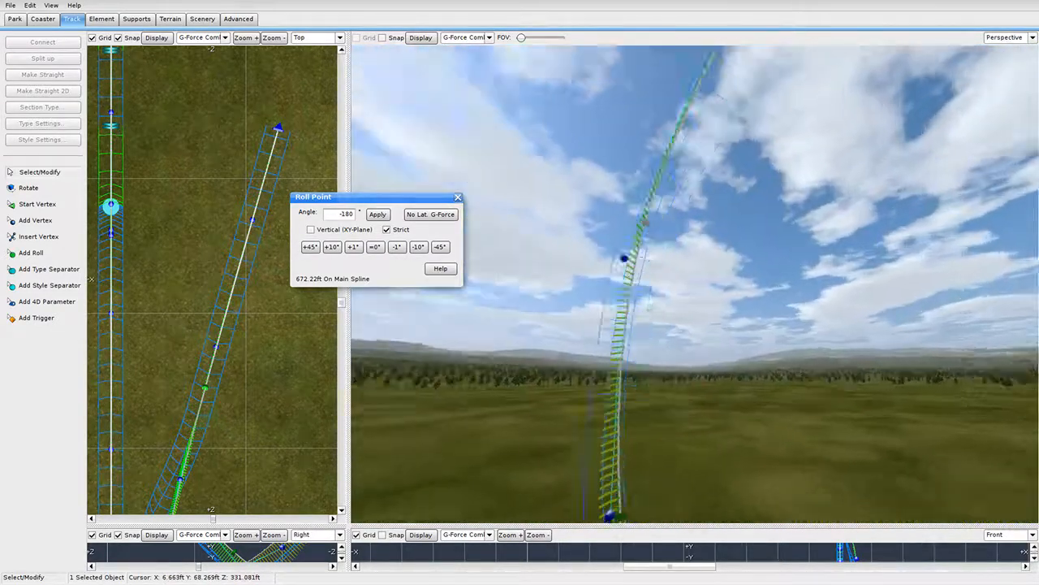
pyautogui.moveTo(650, 175); pyautogui.dragTo(725, 213, button='right')
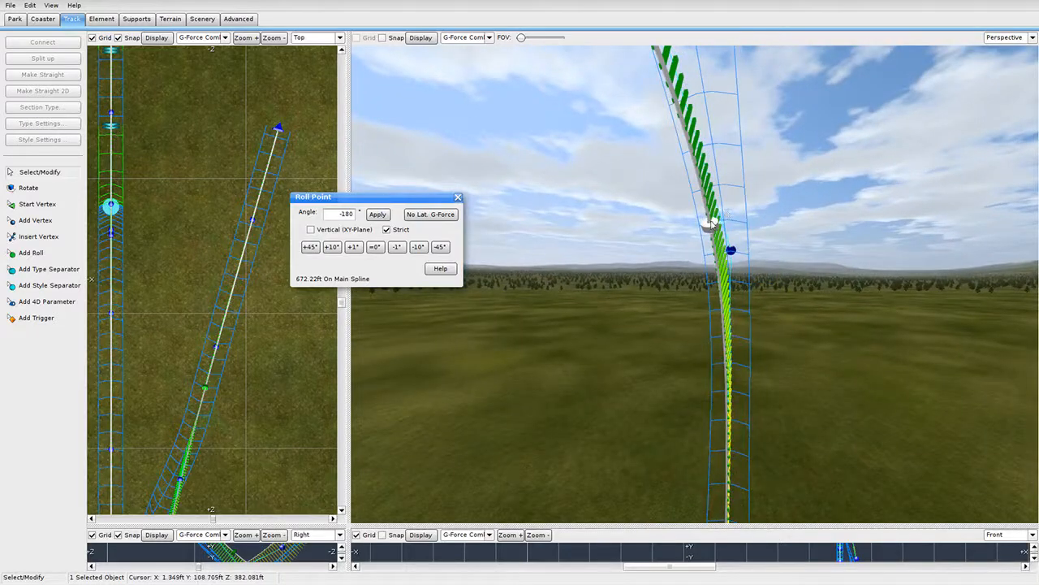
pyautogui.moveTo(682, 85); pyautogui.dragTo(709, 209, button='right')
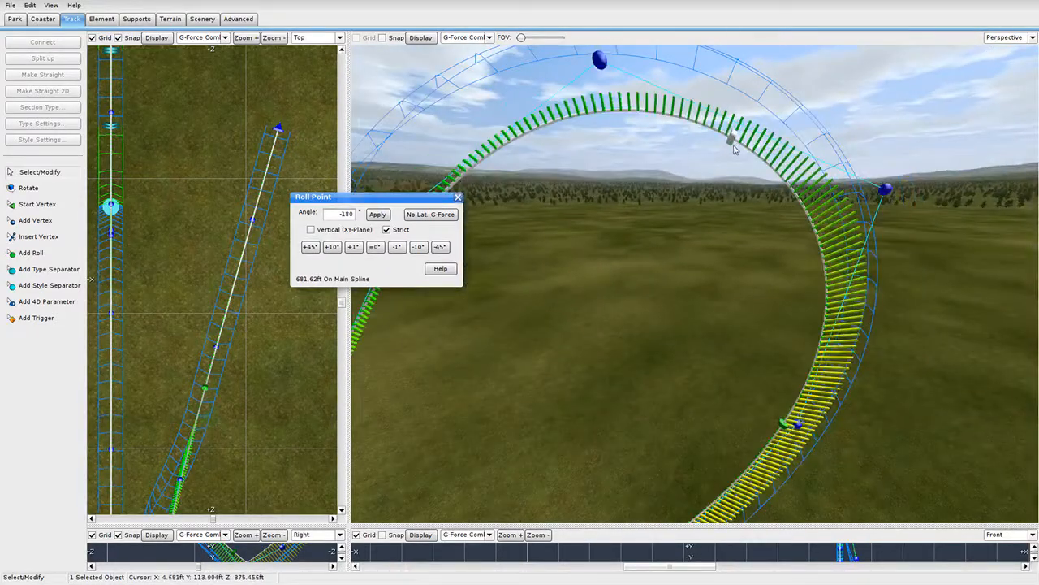
pyautogui.moveTo(733, 148)
pyautogui.mouseDown()
pyautogui.moveTo(661, 106)
pyautogui.moveTo(600, 114)
pyautogui.mouseUp()
pyautogui.moveTo(614, 112); pyautogui.dragTo(648, 135, button='right')
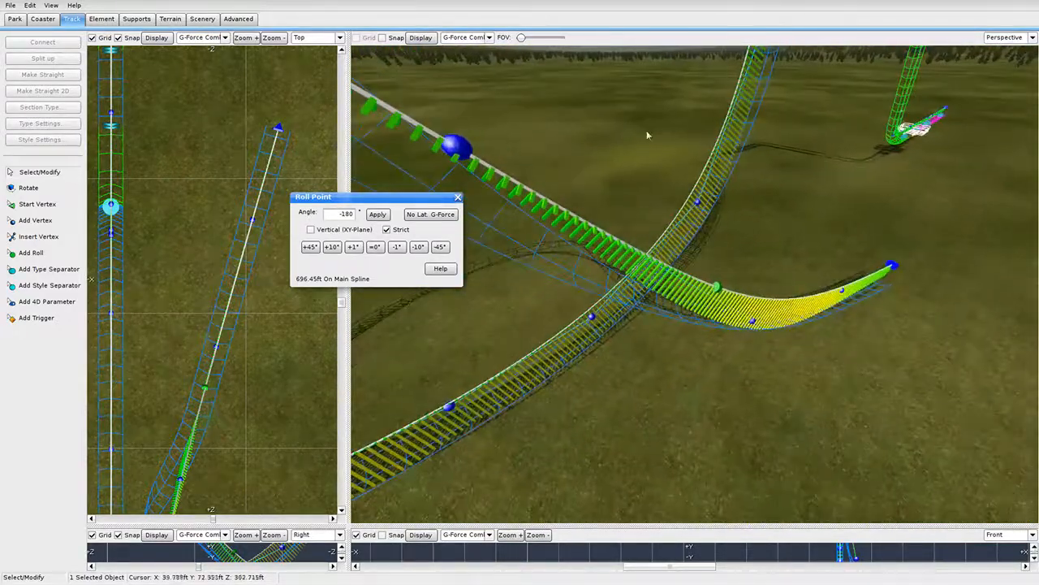
# Move the low-curve roll point back to about 814 ft, then return to the Track camera.
pyautogui.moveTo(720, 287); pyautogui.dragTo(788, 326)
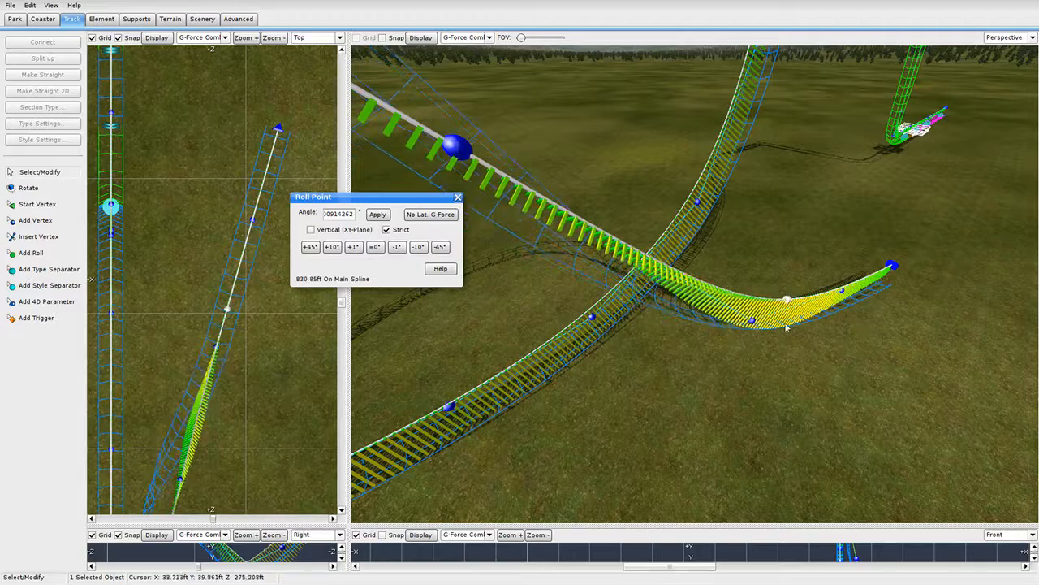
pyautogui.moveTo(787, 327); pyautogui.dragTo(741, 471, button='right')
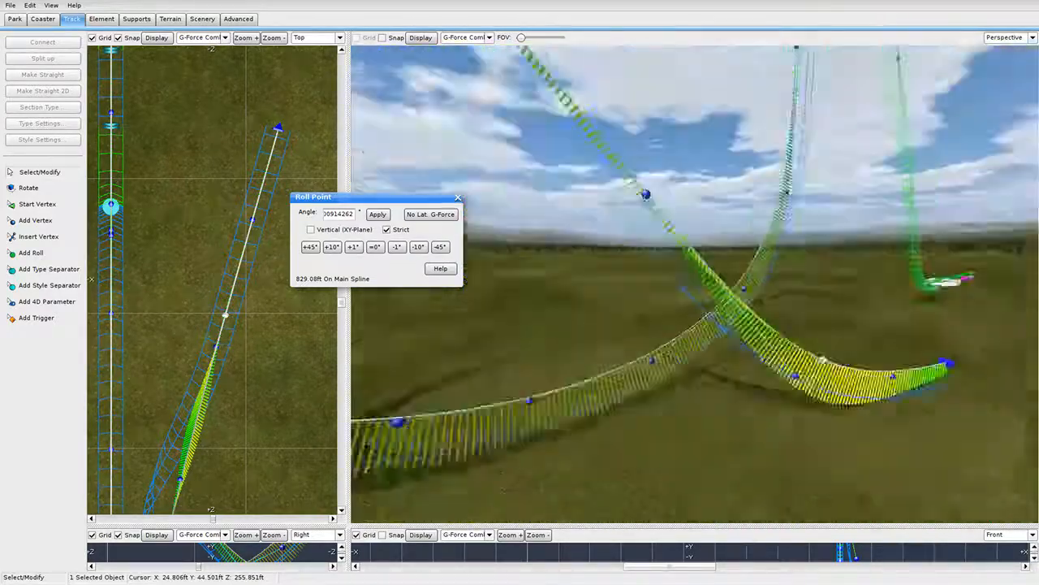
pyautogui.moveTo(695, 284); pyautogui.dragTo(700, 308, button='right')
pyautogui.click(997, 39)
pyautogui.click(997, 99)
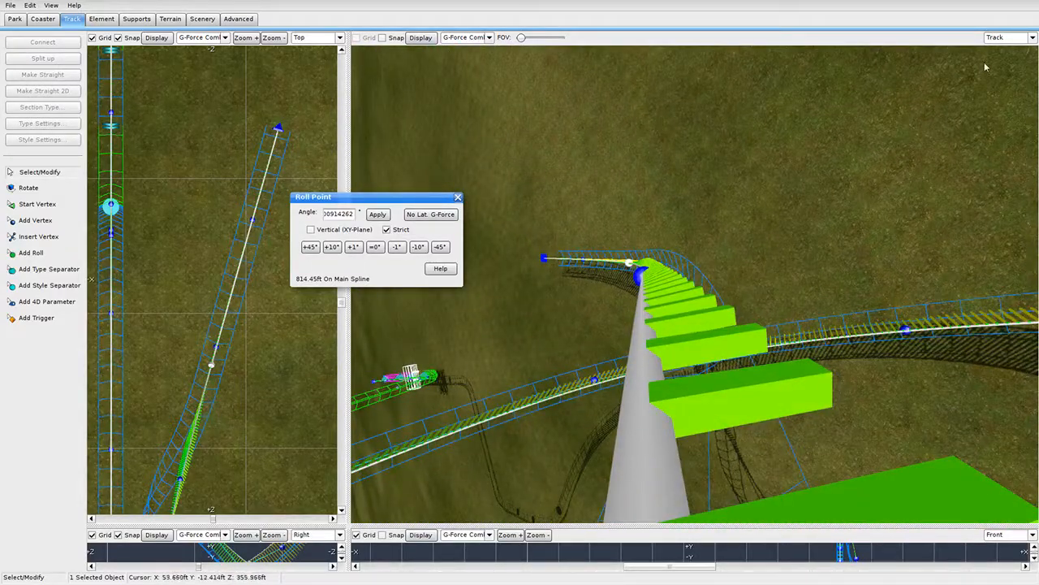
pyautogui.click(1032, 37)
pyautogui.click(1006, 100)
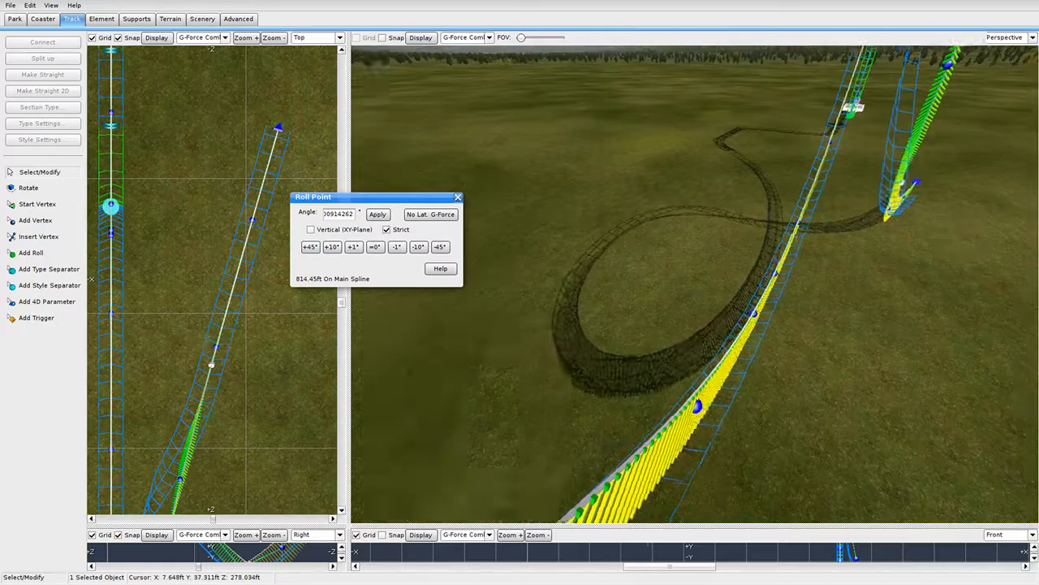
pyautogui.moveTo(695, 284); pyautogui.dragTo(731, 297, button='right')
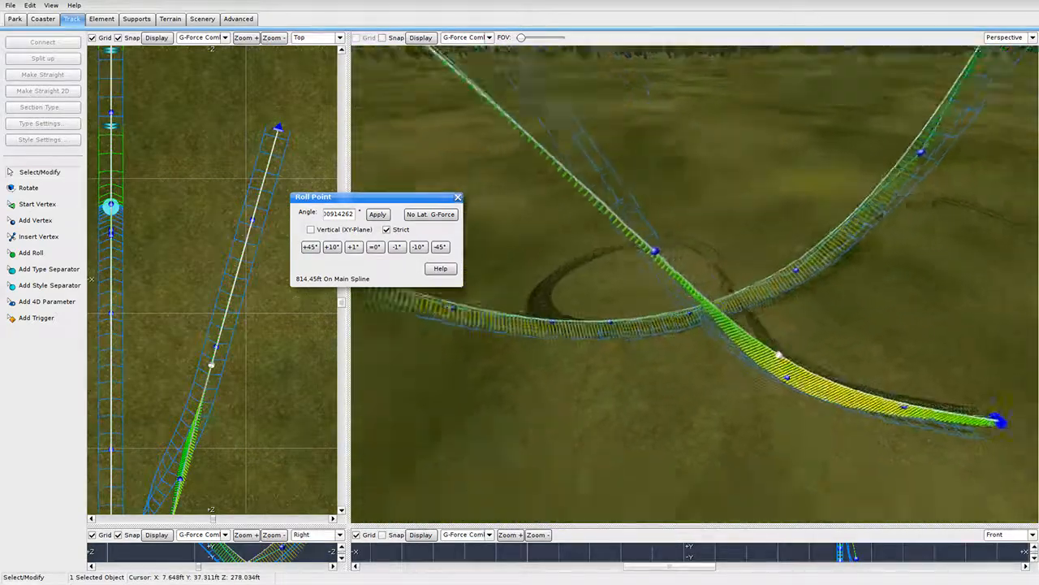
pyautogui.moveTo(777, 355); pyautogui.dragTo(775, 356, button='right')
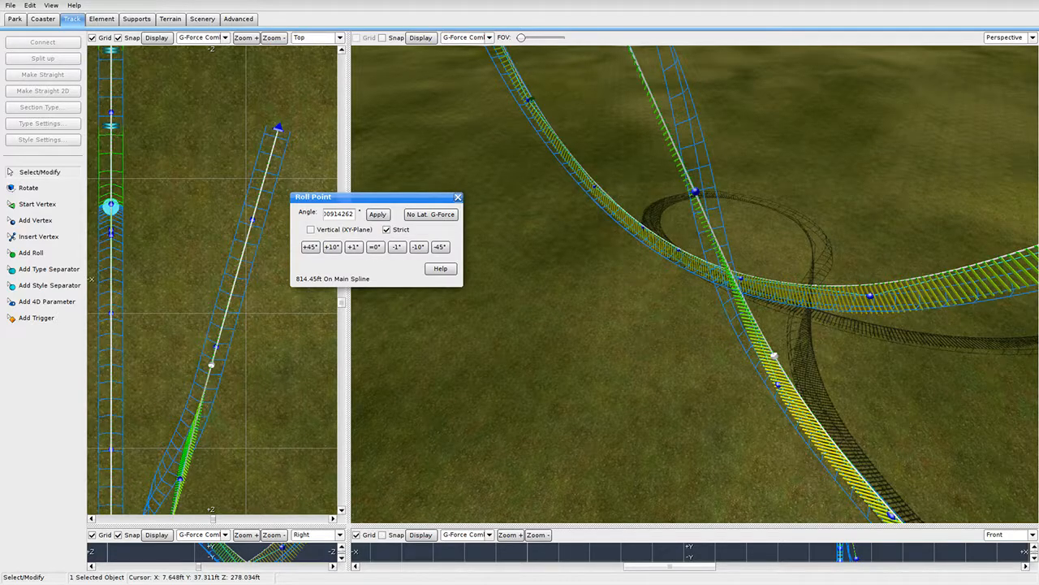
pyautogui.moveTo(774, 355); pyautogui.dragTo(742, 374, button='right')
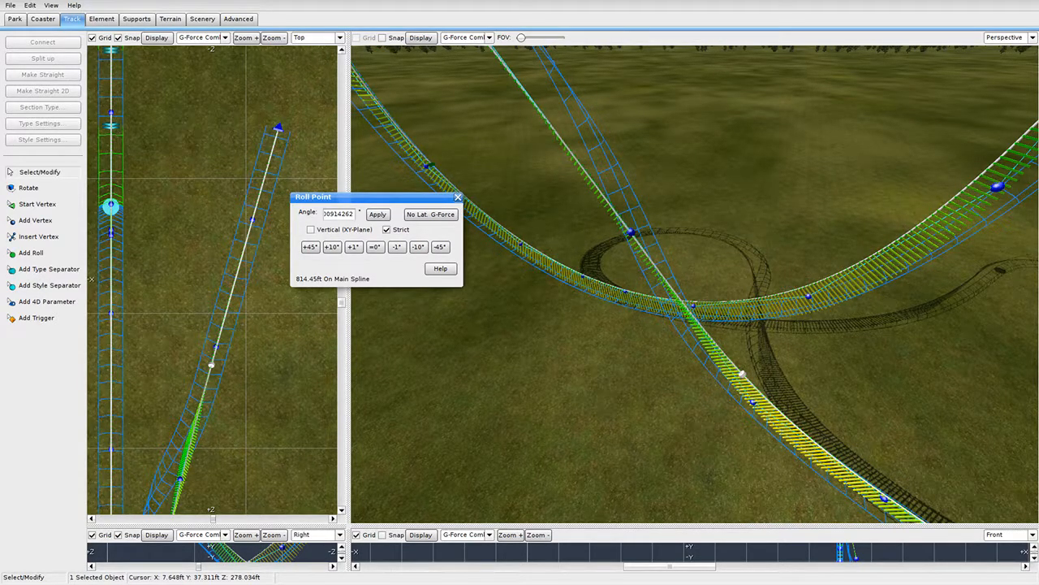
pyautogui.press('w')
pyautogui.moveTo(742, 375); pyautogui.dragTo(756, 277, button='right')
pyautogui.press('s')
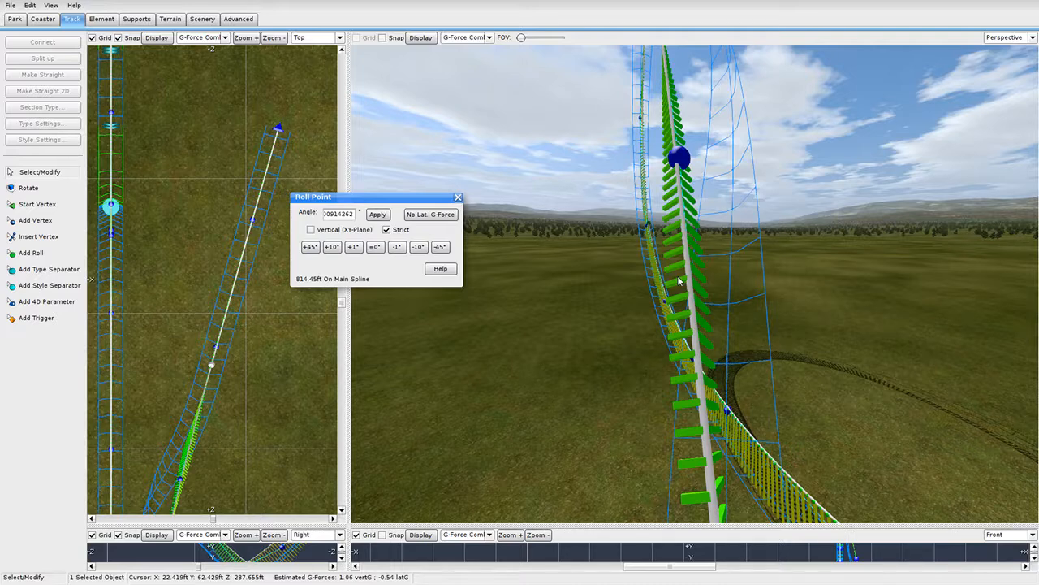
pyautogui.moveTo(679, 281); pyautogui.dragTo(680, 222, button='right')
pyautogui.press('w')
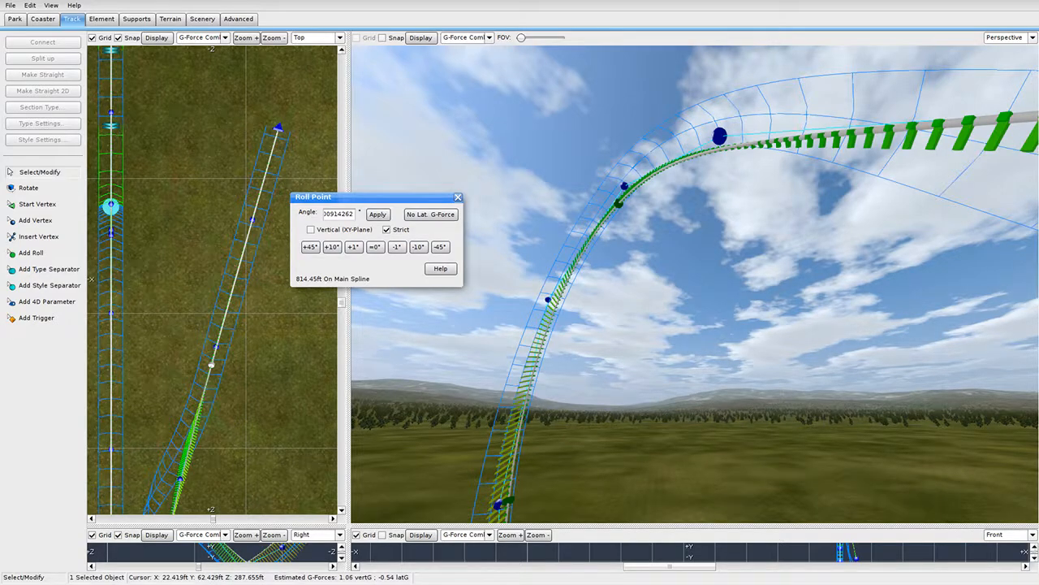
pyautogui.press('w')
pyautogui.moveTo(681, 223); pyautogui.dragTo(727, 280, button='right')
pyautogui.press('w')
pyautogui.press('w')
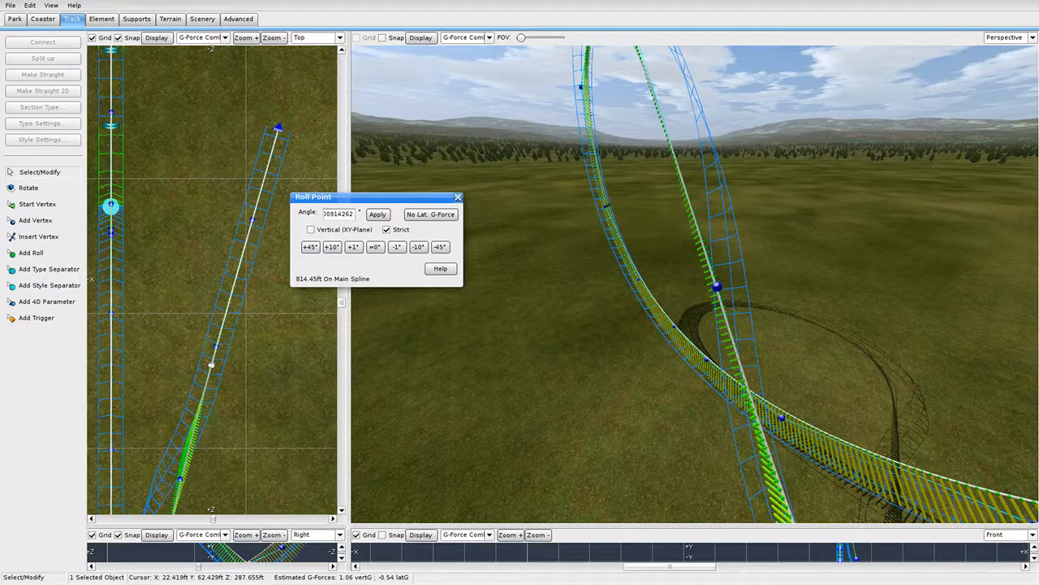
pyautogui.press('w')
pyautogui.moveTo(728, 279); pyautogui.dragTo(845, 285, button='right')
pyautogui.press('w')
pyautogui.moveTo(694, 284); pyautogui.dragTo(720, 255, button='right')
pyautogui.press('s')
pyautogui.press('w')
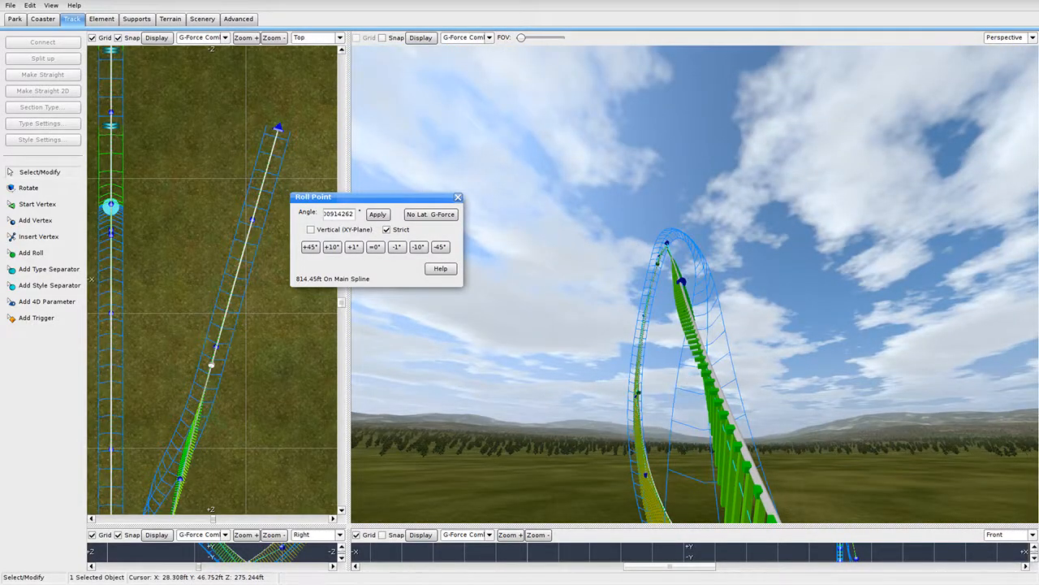
pyautogui.press('w')
pyautogui.press('d')
pyautogui.moveTo(686, 375); pyautogui.dragTo(674, 414, button='right')
pyautogui.press('s')
# Select the roll point at the loop's top and fly the camera in for a side-on view.
pyautogui.click(649, 207)
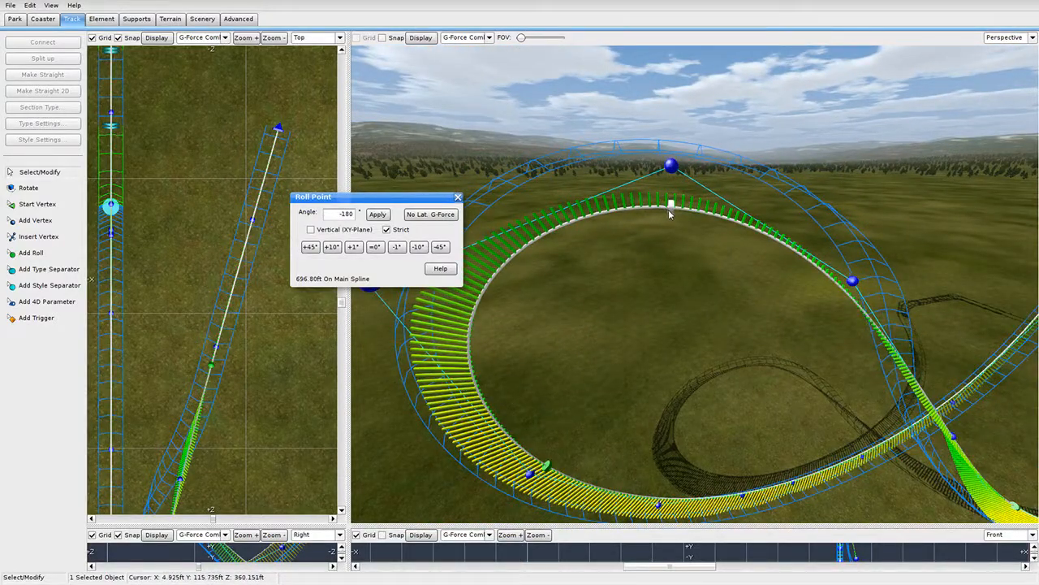
pyautogui.press('w')
pyautogui.moveTo(670, 214)
pyautogui.mouseDown(button='right')
pyautogui.moveTo(727, 272)
pyautogui.moveTo(715, 223)
pyautogui.moveTo(658, 215)
pyautogui.moveTo(714, 232)
pyautogui.mouseUp(button='right')
pyautogui.press('d')
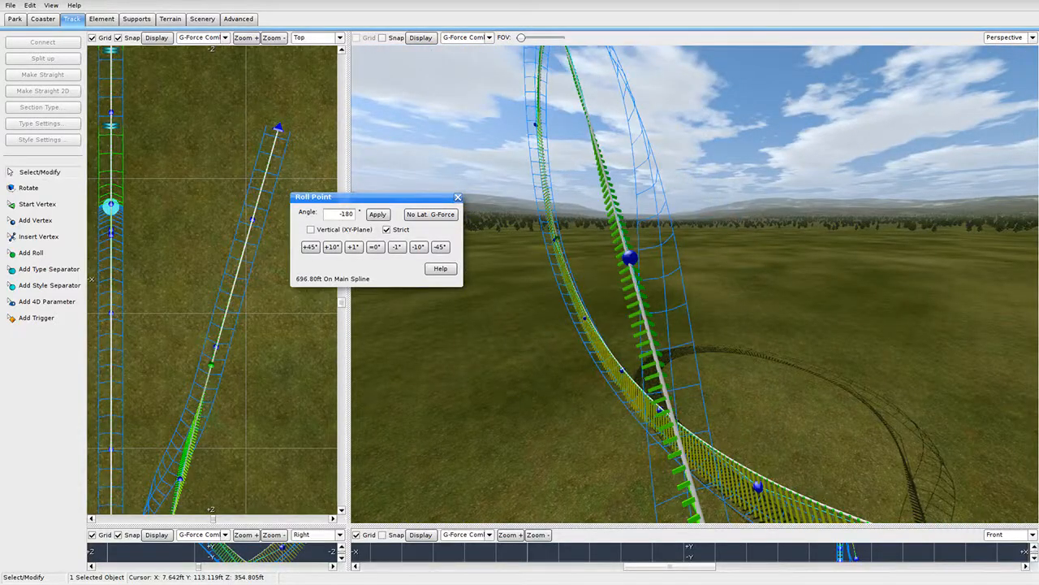
pyautogui.press('w')
pyautogui.press('s')
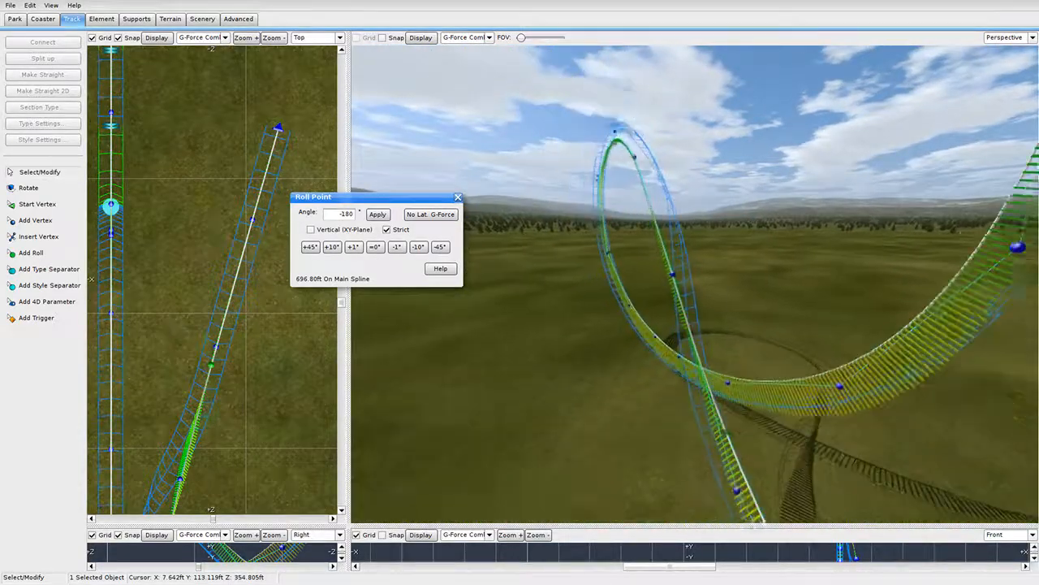
pyautogui.press('w')
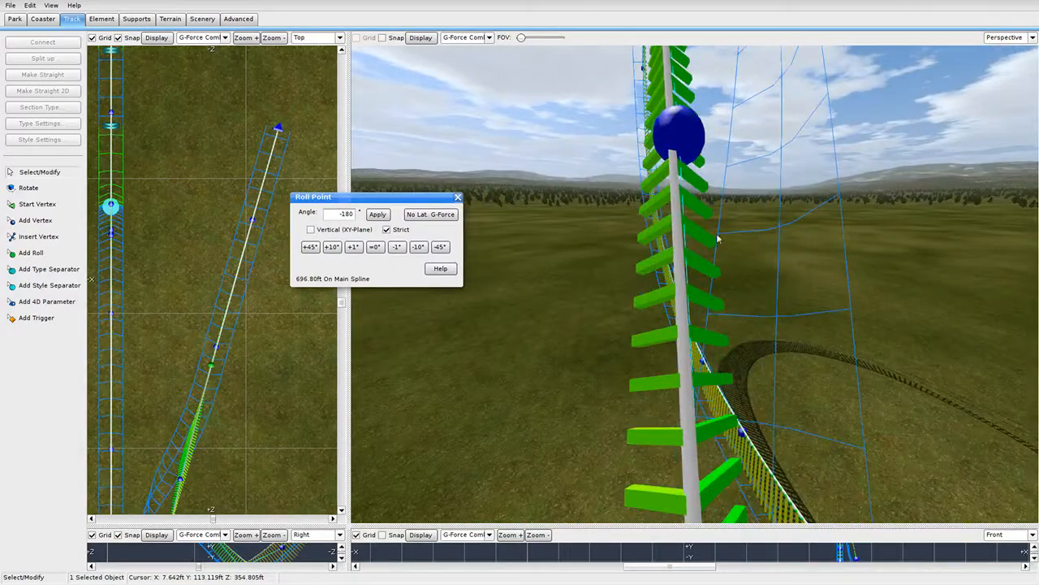
pyautogui.moveTo(685, 273)
pyautogui.mouseDown(button='right')
pyautogui.moveTo(684, 239)
pyautogui.moveTo(735, 269)
pyautogui.mouseUp(button='right')
pyautogui.press('a')
pyautogui.press('w')
pyautogui.press('d')
pyautogui.press('s')
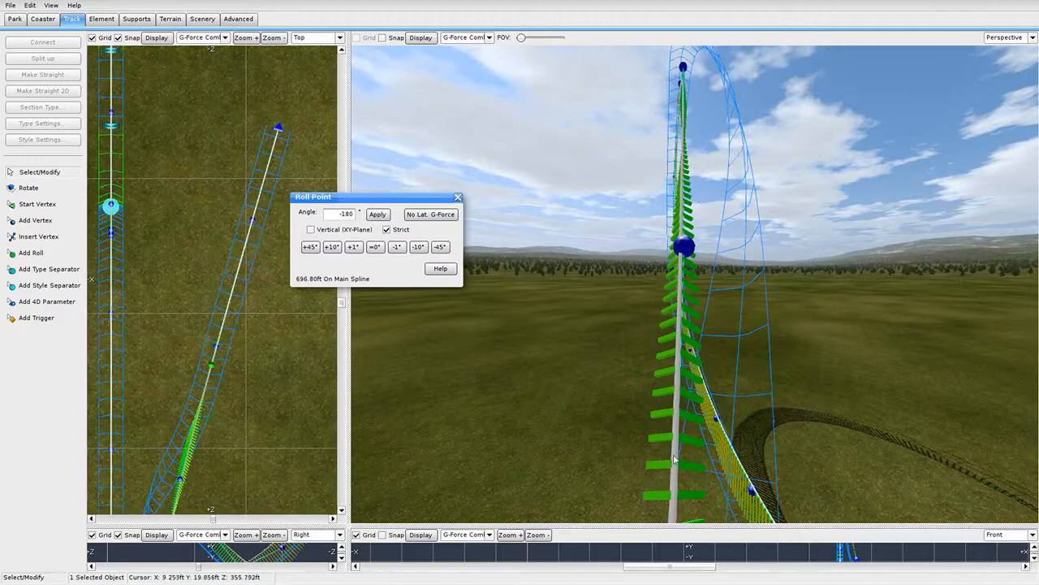
pyautogui.moveTo(676, 458); pyautogui.dragTo(681, 408, button='right')
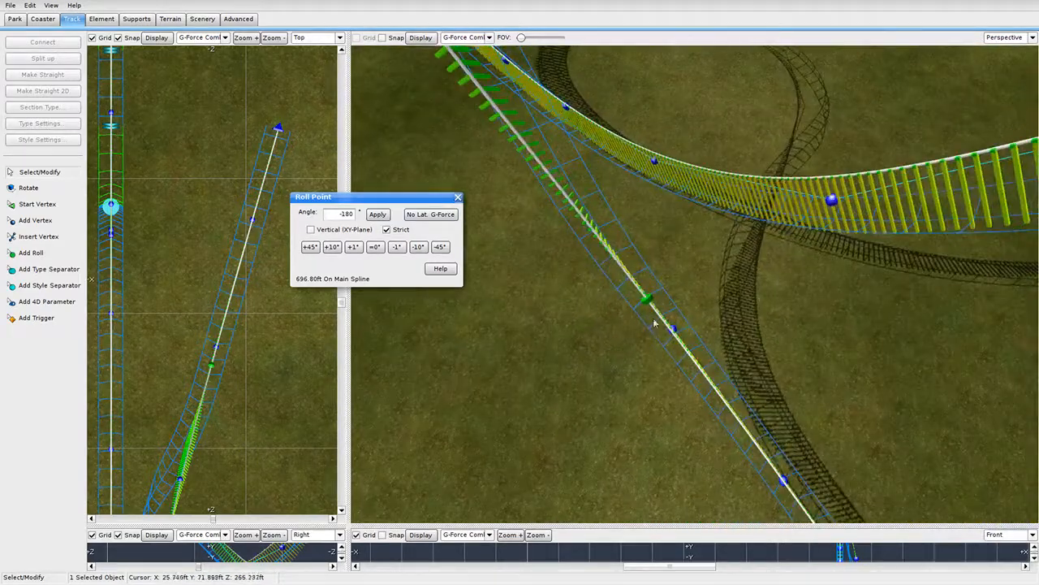
# Drag the roll point down the dive section, settling it at 824.52 ft.
pyautogui.moveTo(647, 298); pyautogui.dragTo(878, 509)
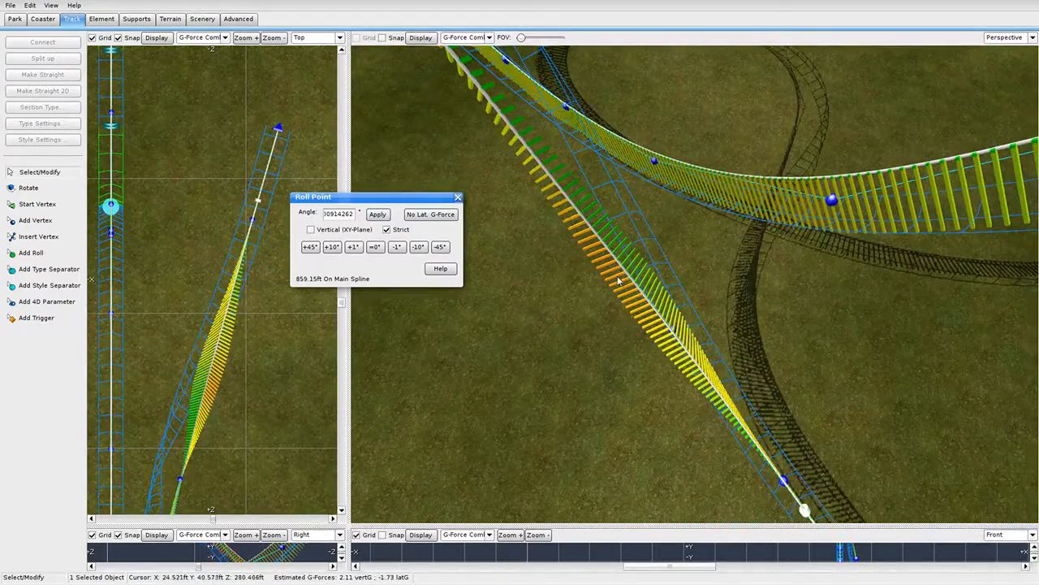
pyautogui.press('a')
pyautogui.moveTo(617, 281); pyautogui.dragTo(765, 334, button='right')
pyautogui.press('w')
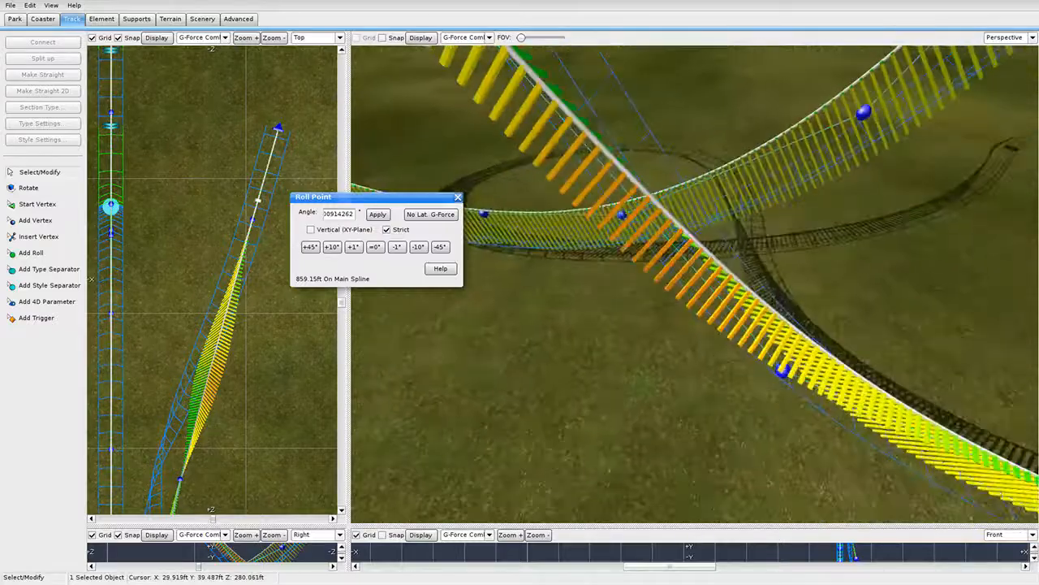
pyautogui.press('s')
pyautogui.moveTo(1014, 429); pyautogui.dragTo(850, 359)
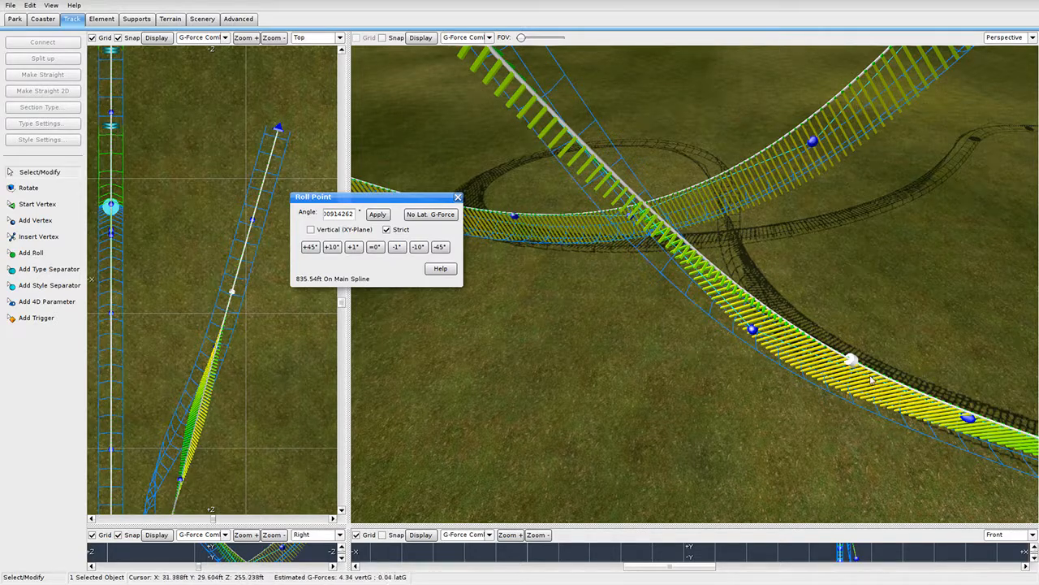
pyautogui.moveTo(543, 132); pyautogui.dragTo(759, 307, button='right')
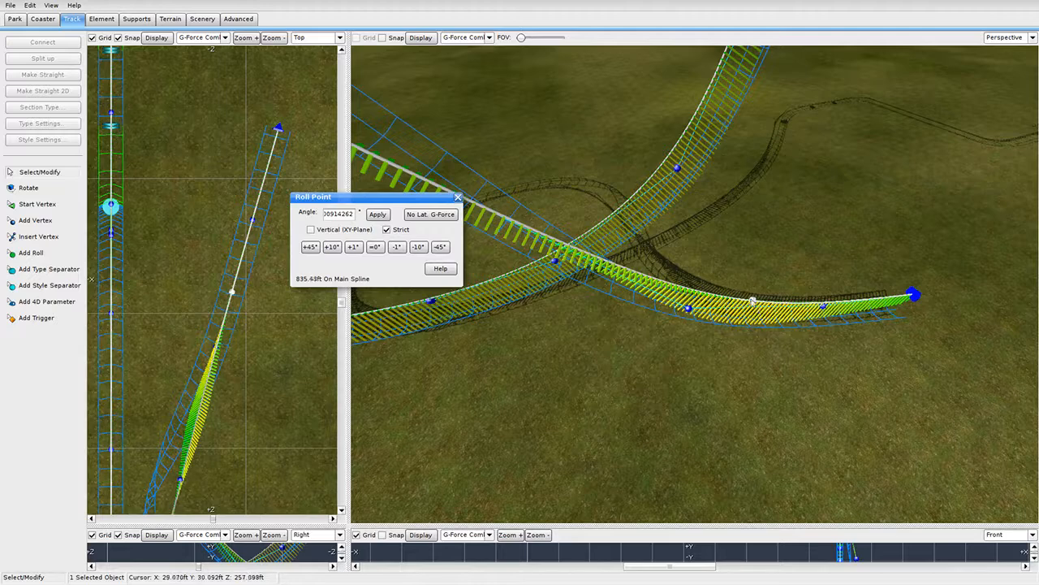
pyautogui.moveTo(753, 300); pyautogui.dragTo(712, 296)
pyautogui.moveTo(702, 299); pyautogui.dragTo(686, 303, button='right')
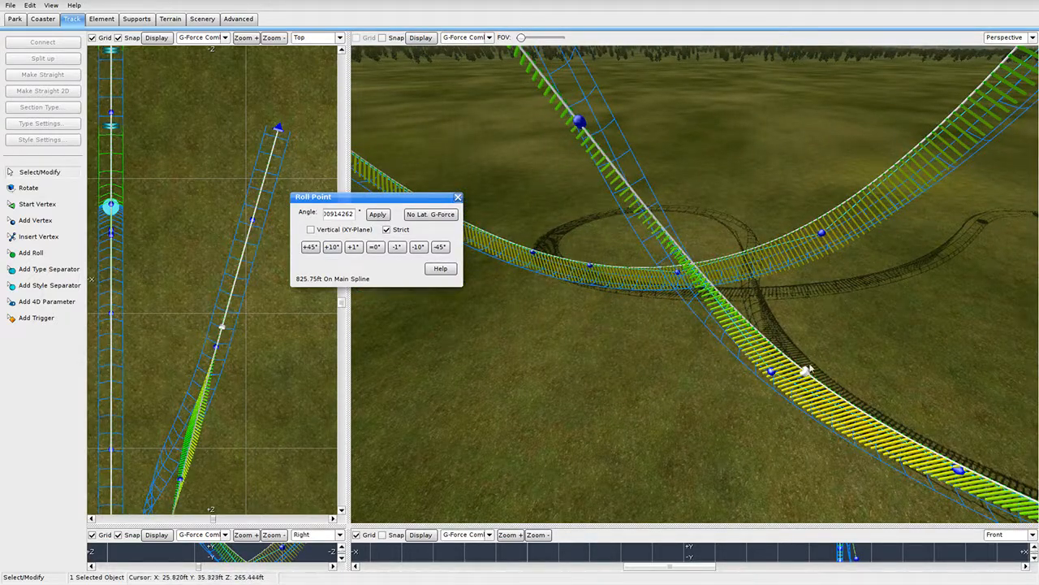
pyautogui.moveTo(807, 370); pyautogui.dragTo(800, 368)
pyautogui.moveTo(788, 369); pyautogui.dragTo(702, 362, button='right')
# Review the whole track from further back, then close the roll point editor.
pyautogui.press('a')
pyautogui.press('s')
pyautogui.press('w')
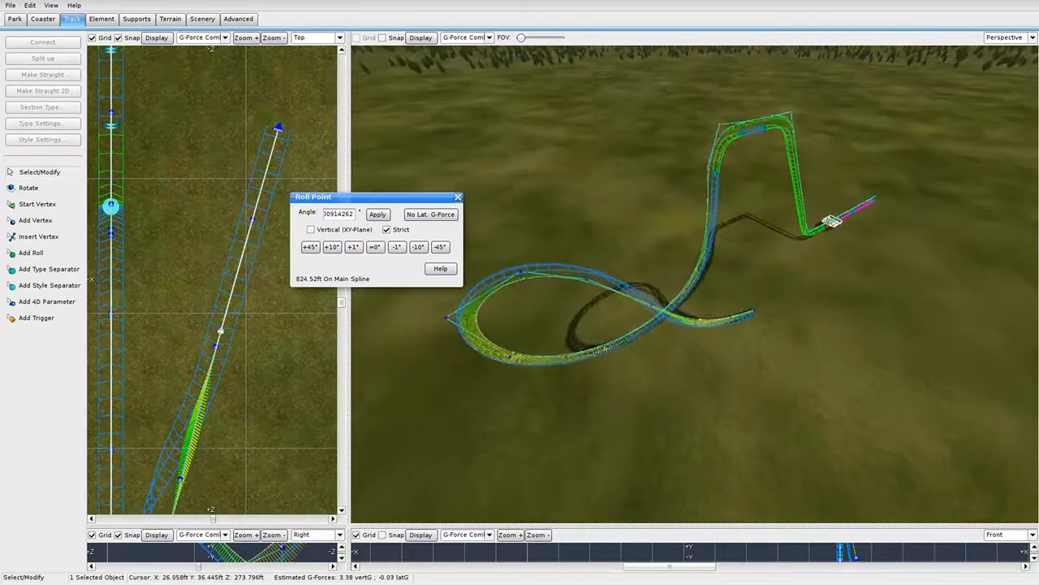
pyautogui.press('w')
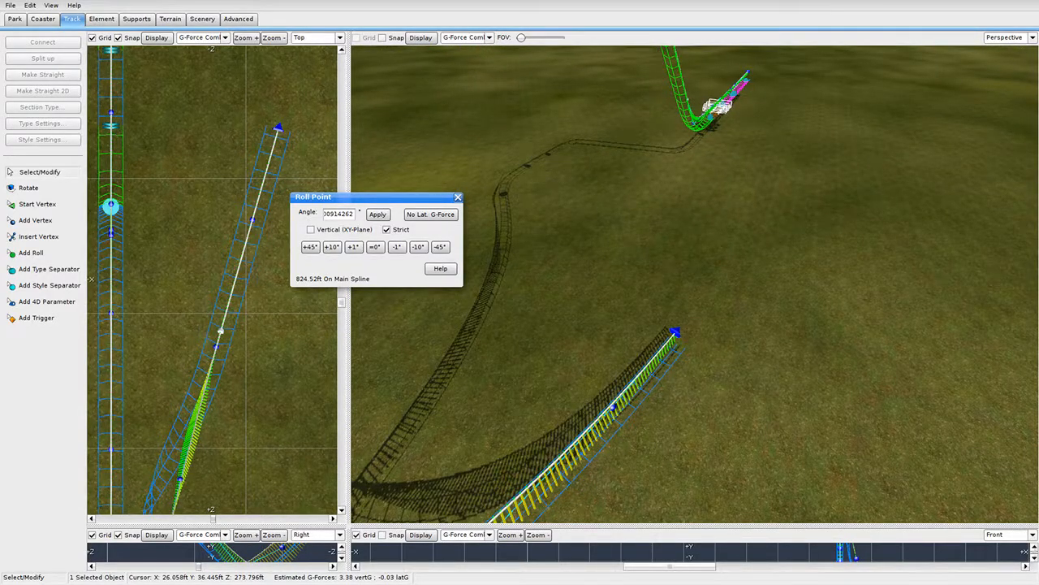
pyautogui.moveTo(650, 276); pyautogui.dragTo(686, 212, button='right')
pyautogui.click(458, 196)
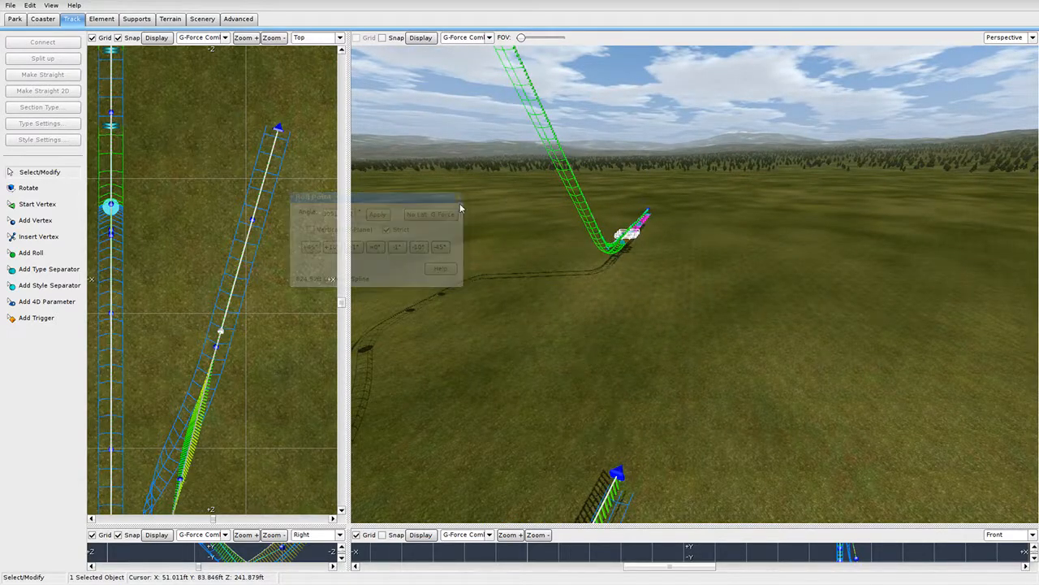
# Resize the viewports, ending with a large side elevation panned to the unfinished track end.
pyautogui.moveTo(345, 526); pyautogui.dragTo(746, 19)
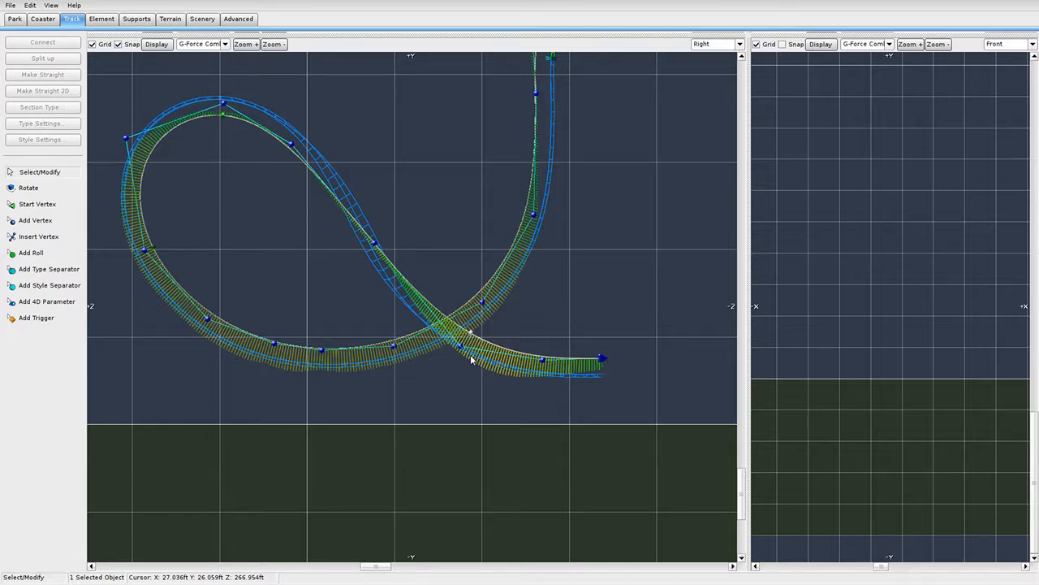
pyautogui.moveTo(498, 307); pyautogui.dragTo(424, 348, button='right')
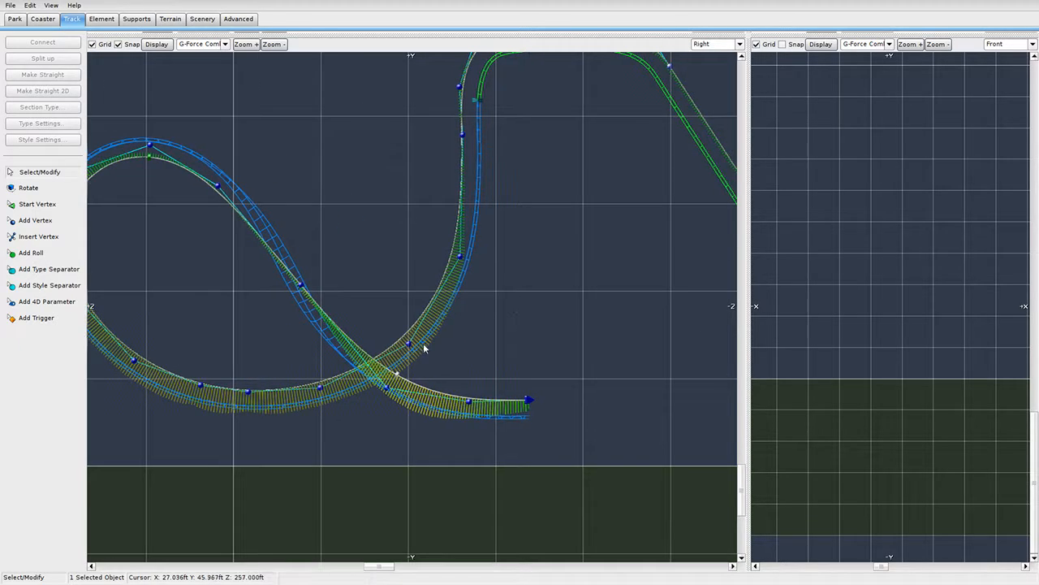
pyautogui.moveTo(539, 367); pyautogui.dragTo(454, 322, button='right')
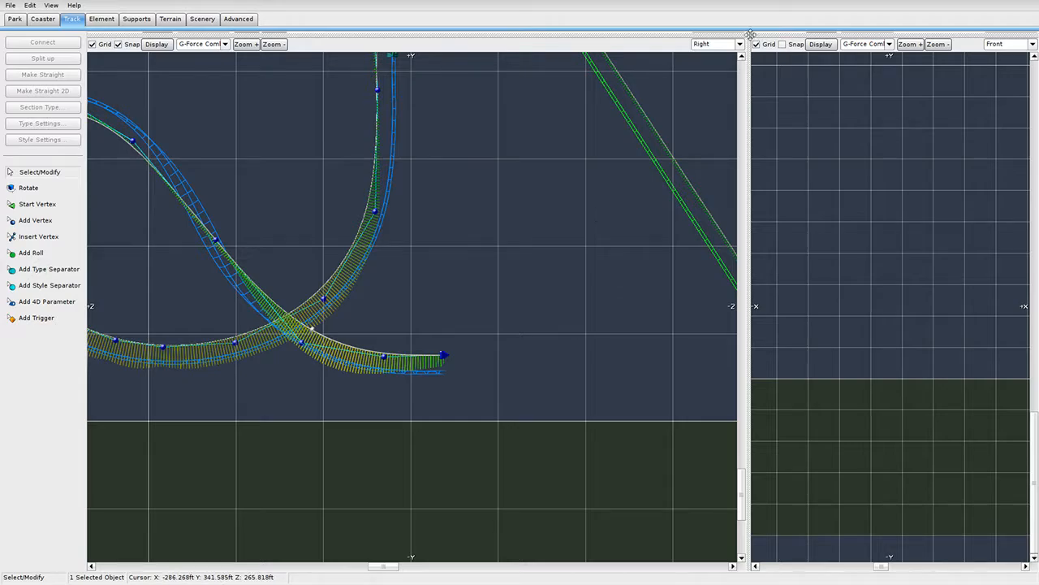
pyautogui.moveTo(750, 35); pyautogui.dragTo(228, 474)
pyautogui.moveTo(632, 327); pyautogui.dragTo(587, 272, button='right')
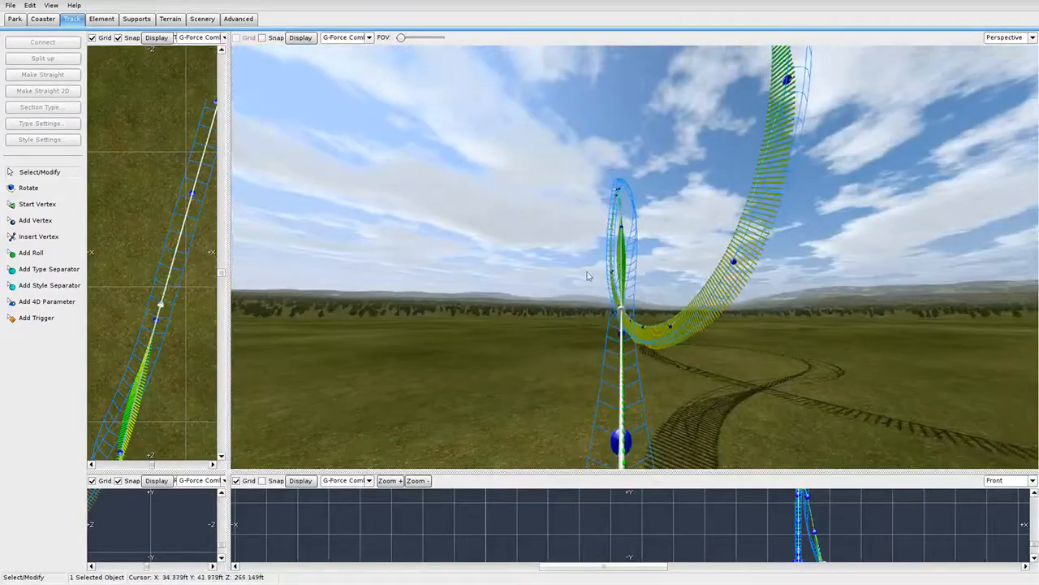
pyautogui.moveTo(623, 353)
pyautogui.mouseDown(button='right')
pyautogui.moveTo(690, 398)
pyautogui.moveTo(622, 355)
pyautogui.mouseUp(button='right')
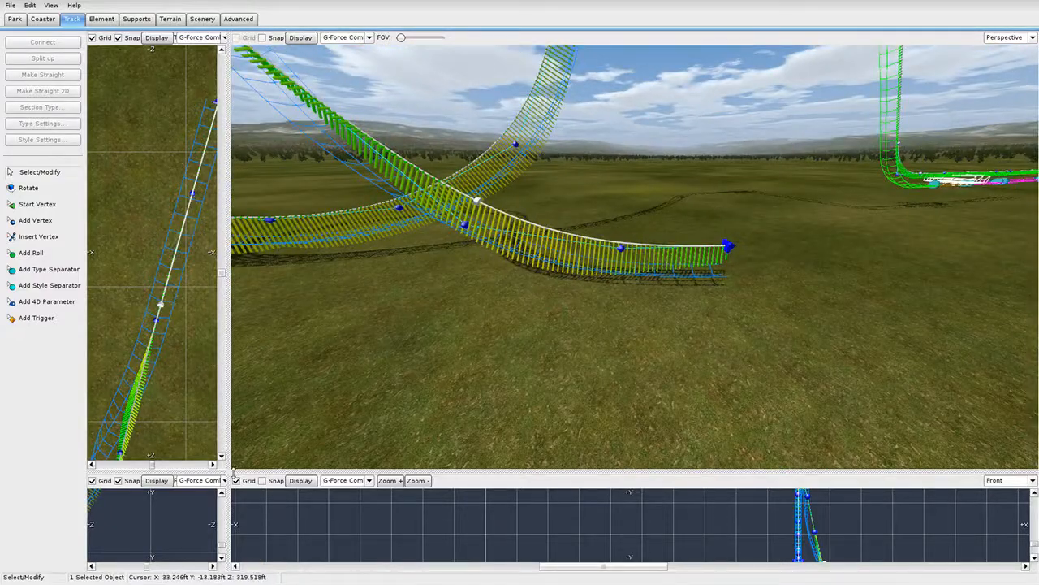
pyautogui.moveTo(229, 472); pyautogui.dragTo(752, 35)
pyautogui.moveTo(445, 354); pyautogui.dragTo(390, 327, button='right')
# Start adding vertices at the track end, then undo the first two placements.
pyautogui.click(42, 221)
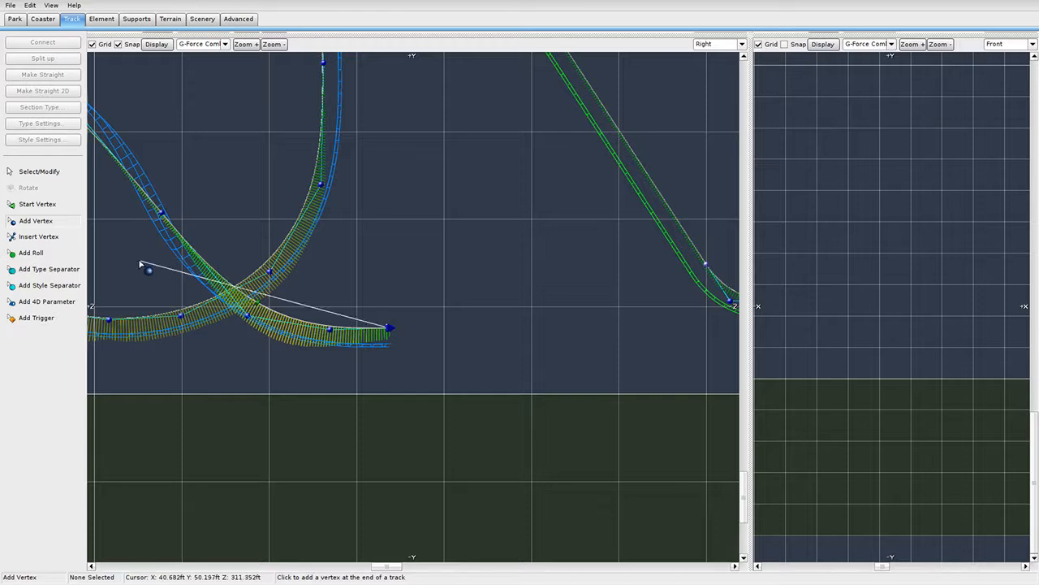
pyautogui.click(506, 273)
pyautogui.moveTo(506, 274); pyautogui.dragTo(340, 318, button='right')
pyautogui.click(493, 241)
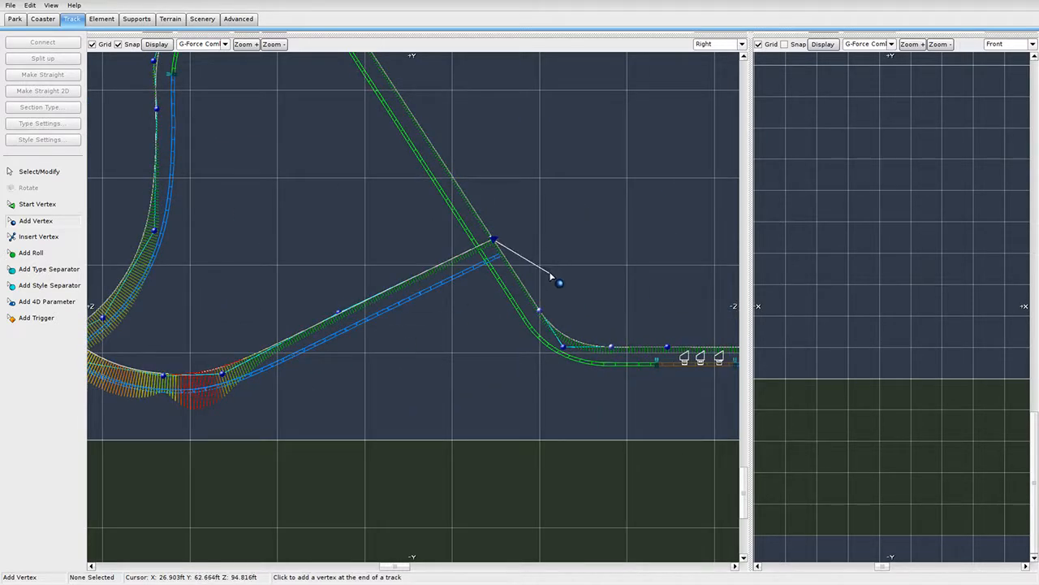
pyautogui.hotkey('ctrl', 'z')
pyautogui.hotkey('ctrl', 'z')
# Place six vertices forming a hill that drops back down beside the station approach.
pyautogui.click(313, 348)
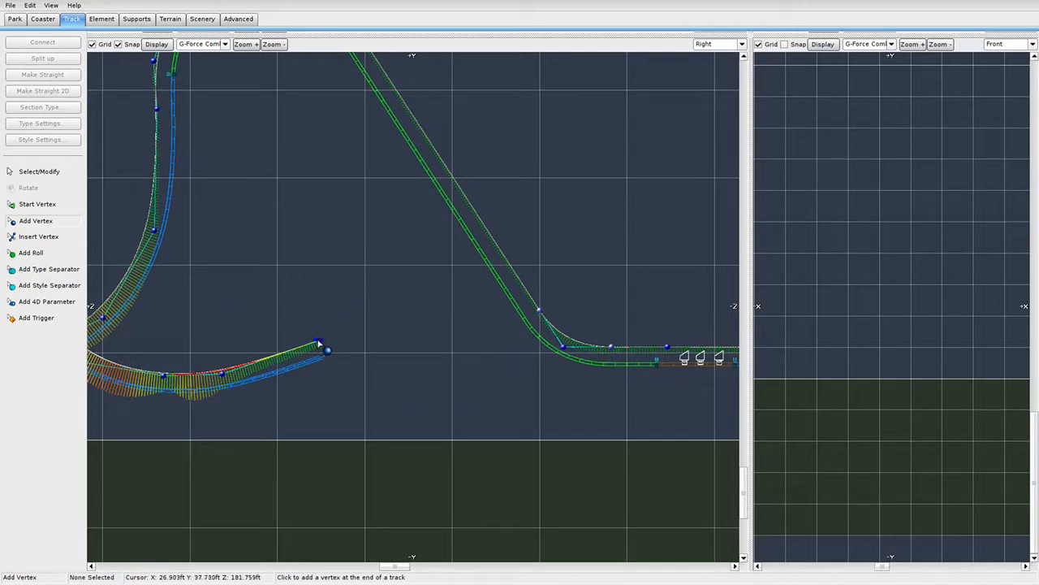
pyautogui.click(385, 276)
pyautogui.click(480, 290)
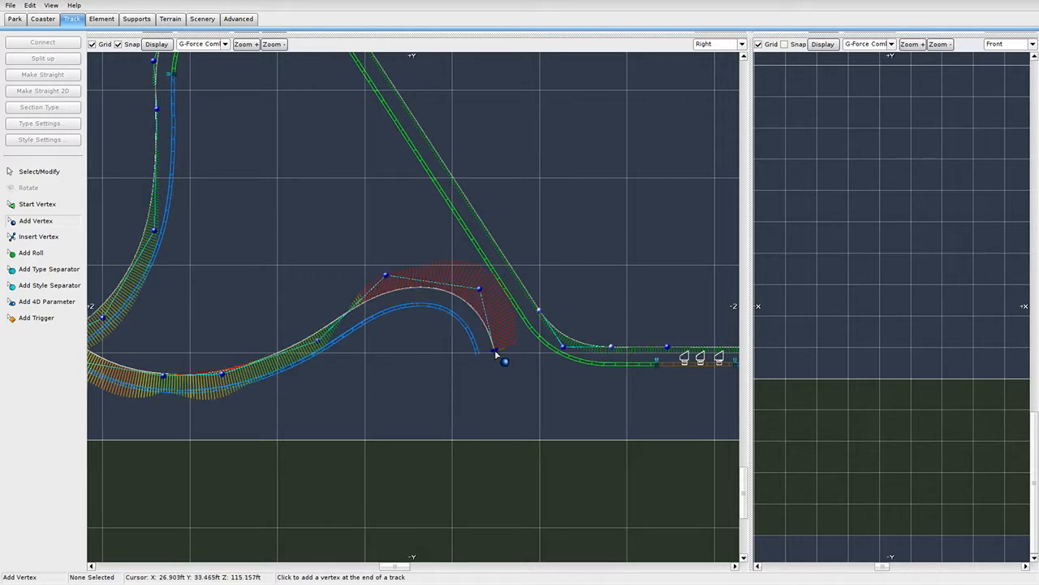
pyautogui.click(494, 350)
pyautogui.click(538, 393)
pyautogui.click(623, 385)
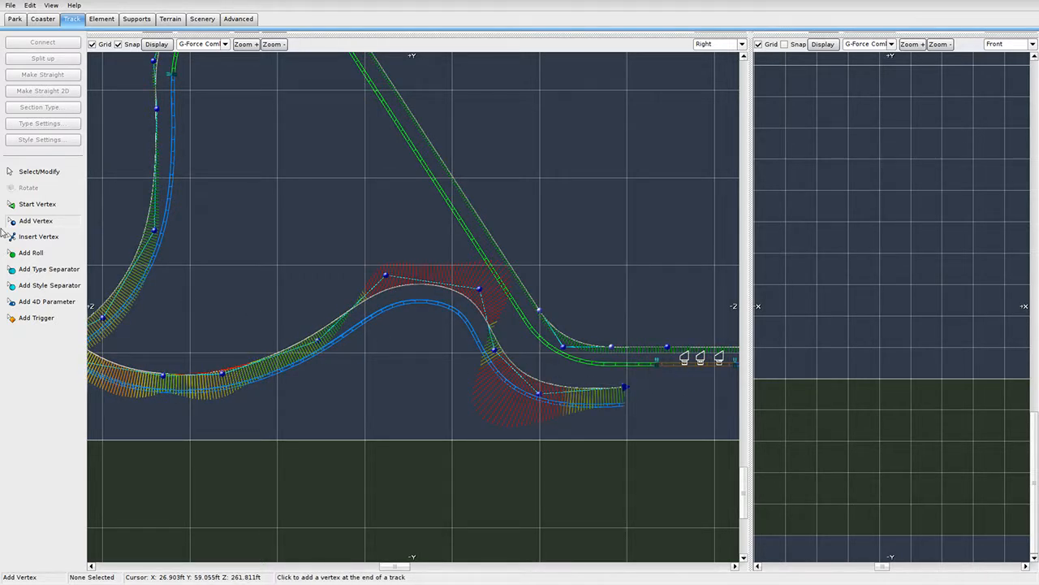
# Box-select the new end-section vertices, dropping two of them from the selection.
pyautogui.click(39, 172)
pyautogui.moveTo(651, 443); pyautogui.dragTo(553, 344)
pyautogui.keyDown('shift'); pyautogui.click(610, 347); pyautogui.keyUp('shift')
pyautogui.keyDown('shift'); pyautogui.click(564, 347); pyautogui.keyUp('shift')
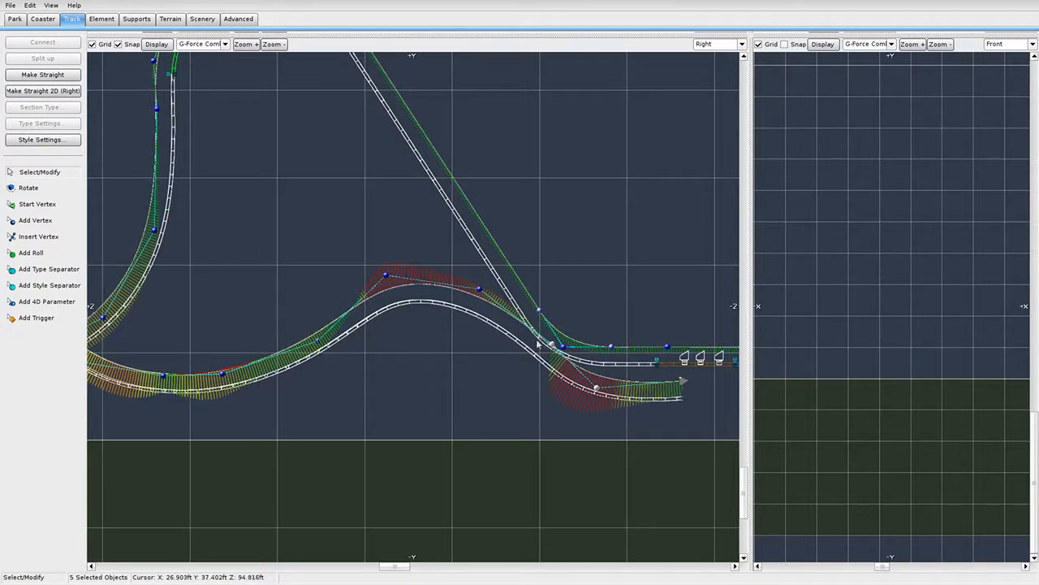
# Shift the selection right and raise both crest vertices to flatten the hilltop.
pyautogui.click(463, 359)
pyautogui.moveTo(480, 289); pyautogui.dragTo(503, 282)
pyautogui.click(385, 276)
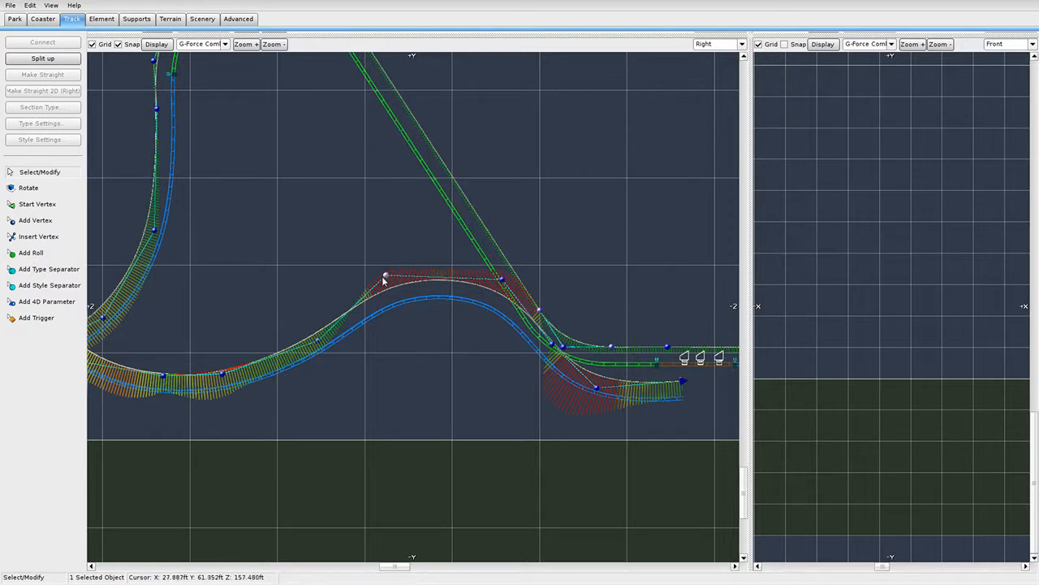
pyautogui.moveTo(385, 276); pyautogui.dragTo(367, 263)
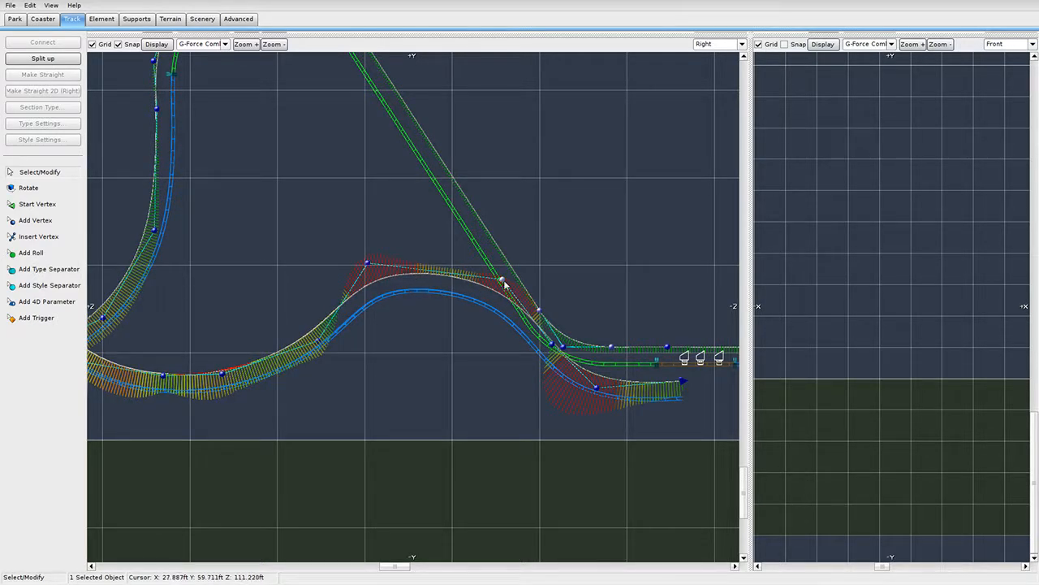
pyautogui.moveTo(501, 279); pyautogui.dragTo(477, 259)
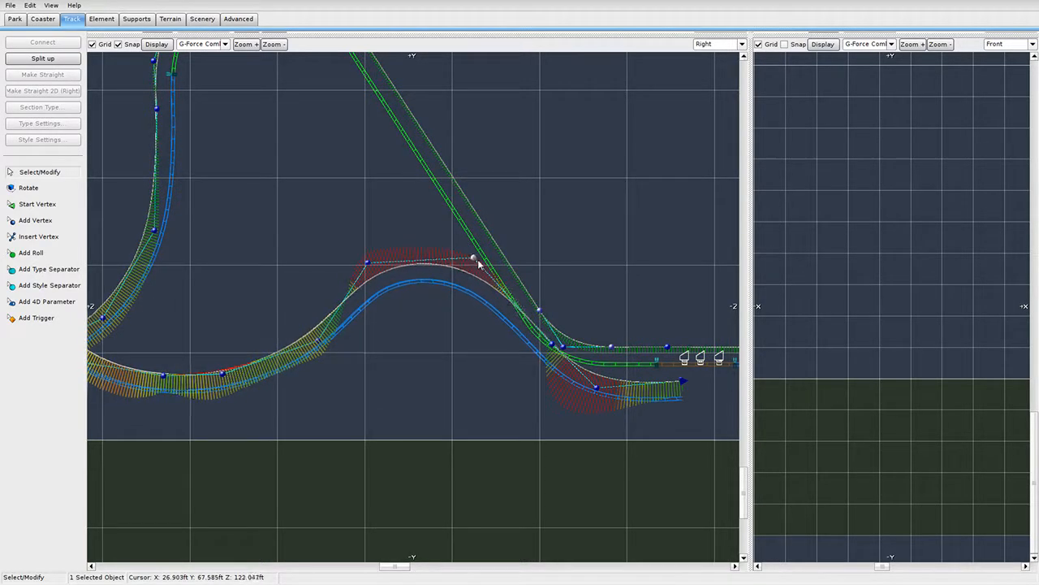
pyautogui.scroll(2, 422, 281)
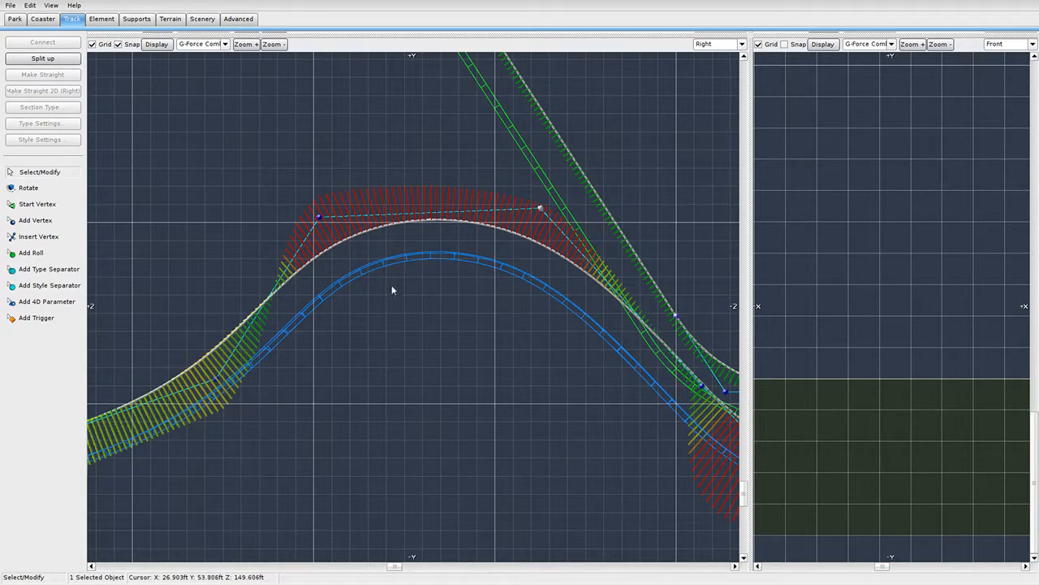
pyautogui.scroll(2, 371, 270)
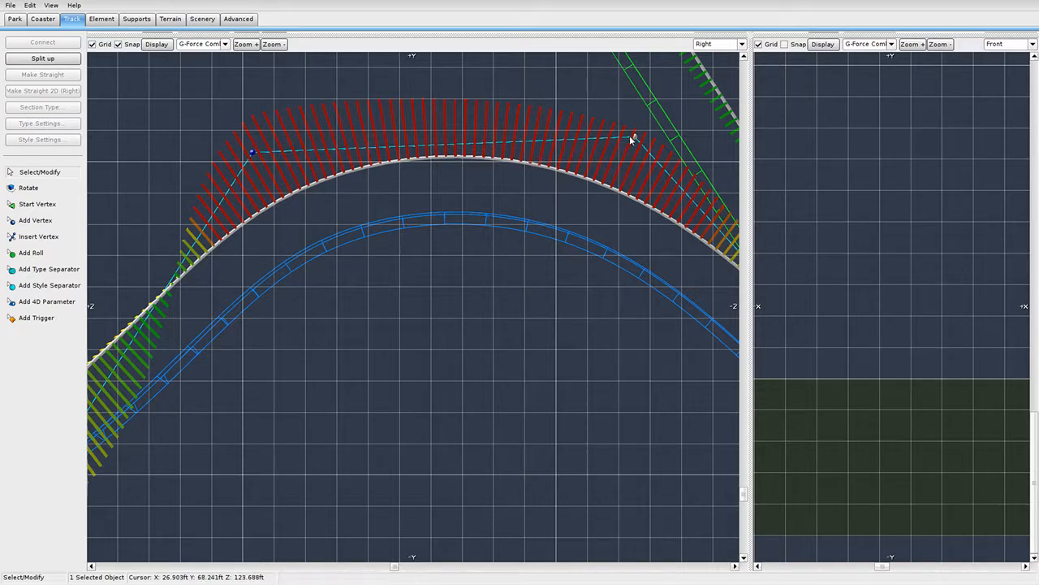
# Refine both crest vertex positions, then zoom out to check the hill and station.
pyautogui.moveTo(632, 138); pyautogui.dragTo(704, 157)
pyautogui.scroll(-1, 427, 317)
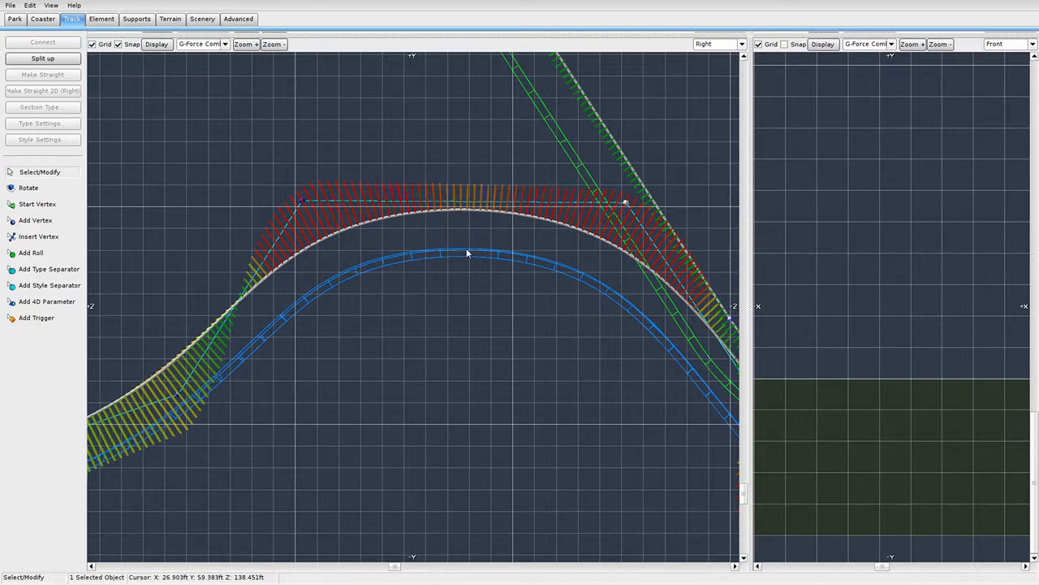
pyautogui.click(303, 203)
pyautogui.moveTo(303, 204); pyautogui.dragTo(331, 203)
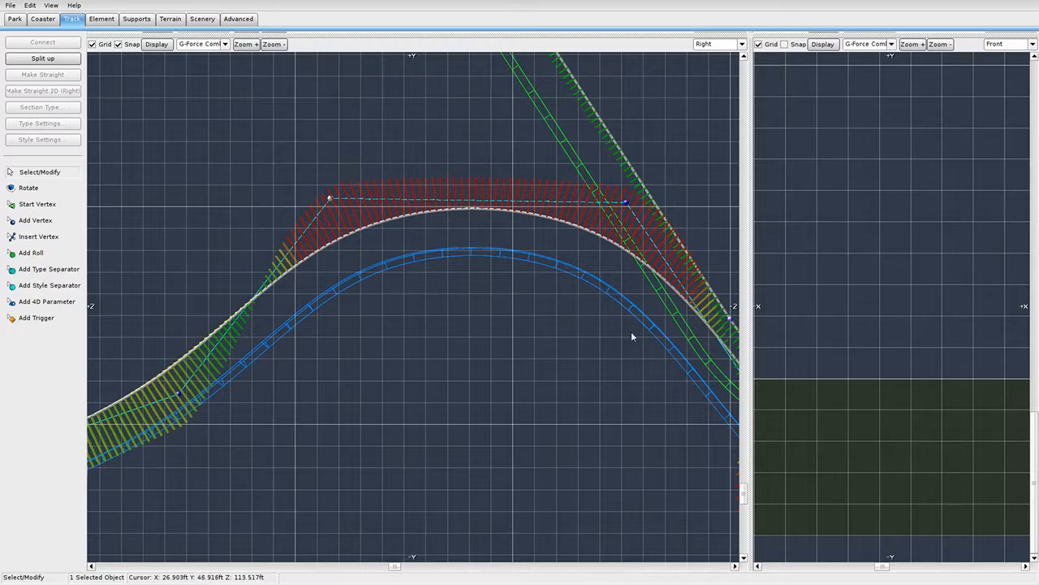
pyautogui.scroll(-5, 632, 332)
pyautogui.moveTo(542, 382); pyautogui.dragTo(472, 345, button='right')
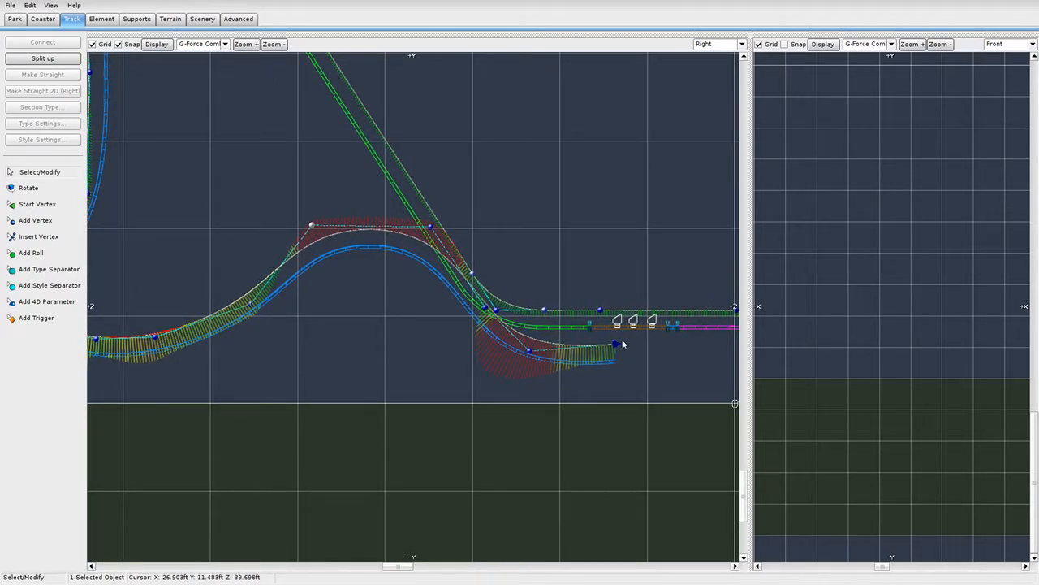
# Enlarge the Perspective view and select the lift approach sections, undoing a trial rotation.
pyautogui.moveTo(750, 33); pyautogui.dragTo(213, 482)
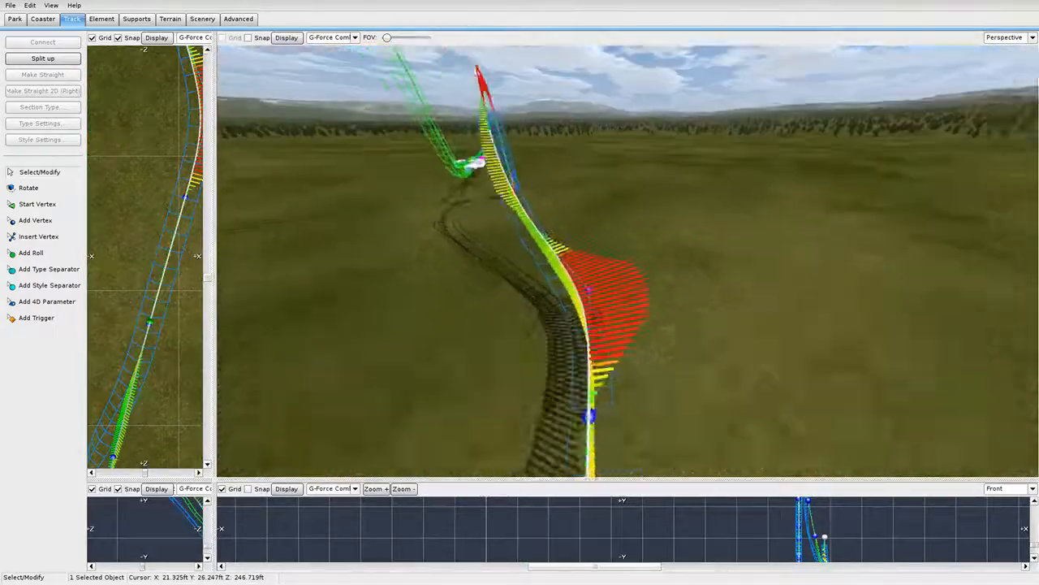
pyautogui.moveTo(577, 199); pyautogui.dragTo(577, 234, button='right')
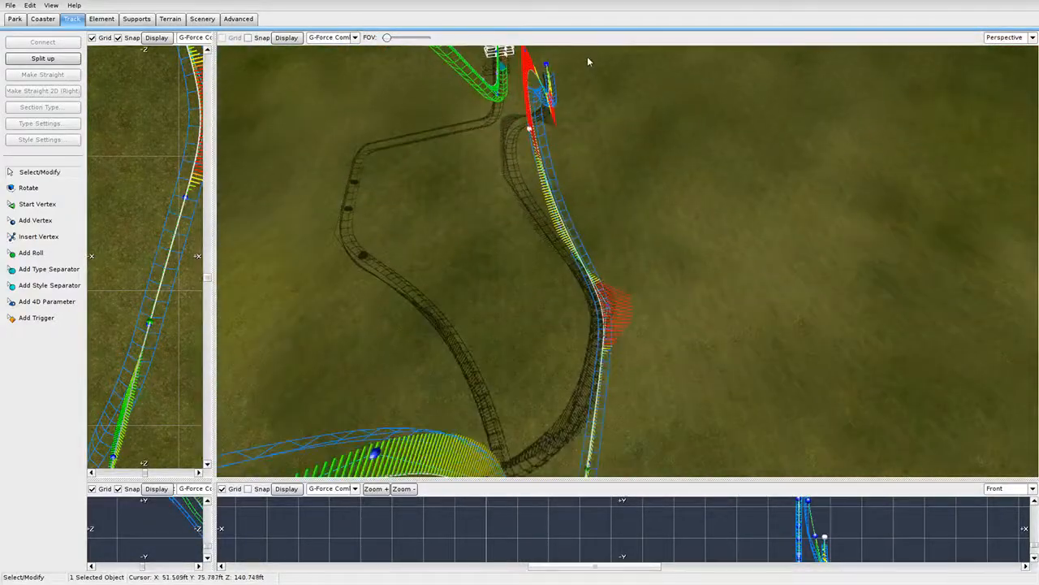
pyautogui.moveTo(587, 56); pyautogui.dragTo(529, 270)
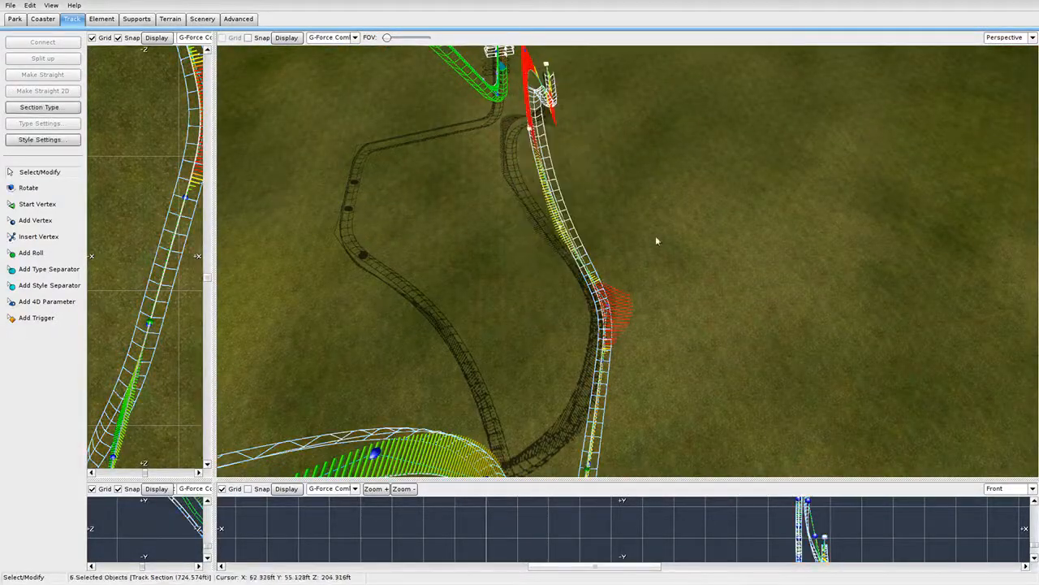
pyautogui.click(24, 190)
pyautogui.moveTo(502, 341); pyautogui.dragTo(553, 327)
pyautogui.hotkey('ctrl', 'z')
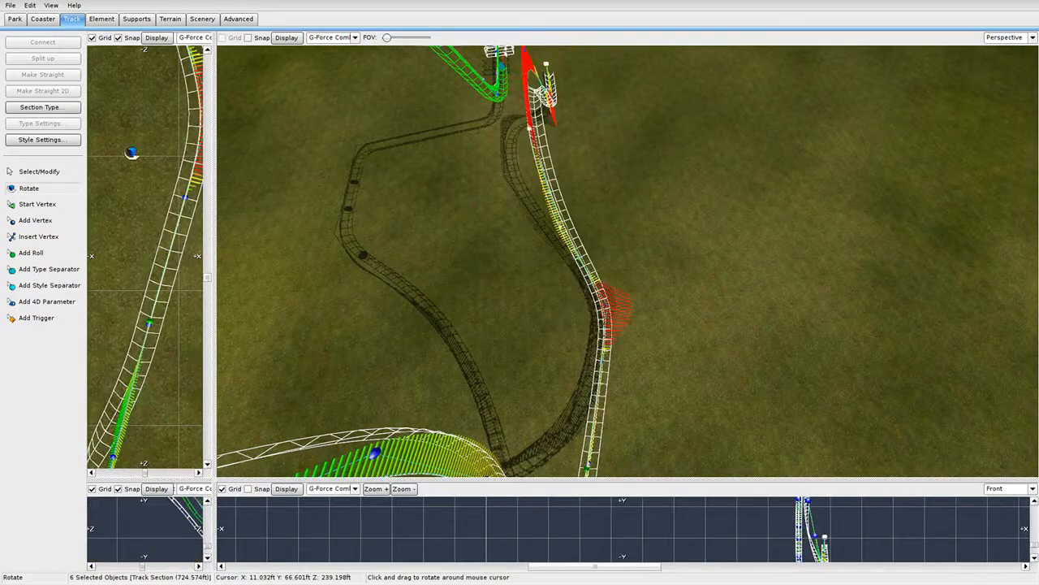
pyautogui.click(41, 174)
# Add one more section and rotate the selection into a straighter diagonal line.
pyautogui.keyDown('shift'); pyautogui.click(529, 59); pyautogui.keyUp('shift')
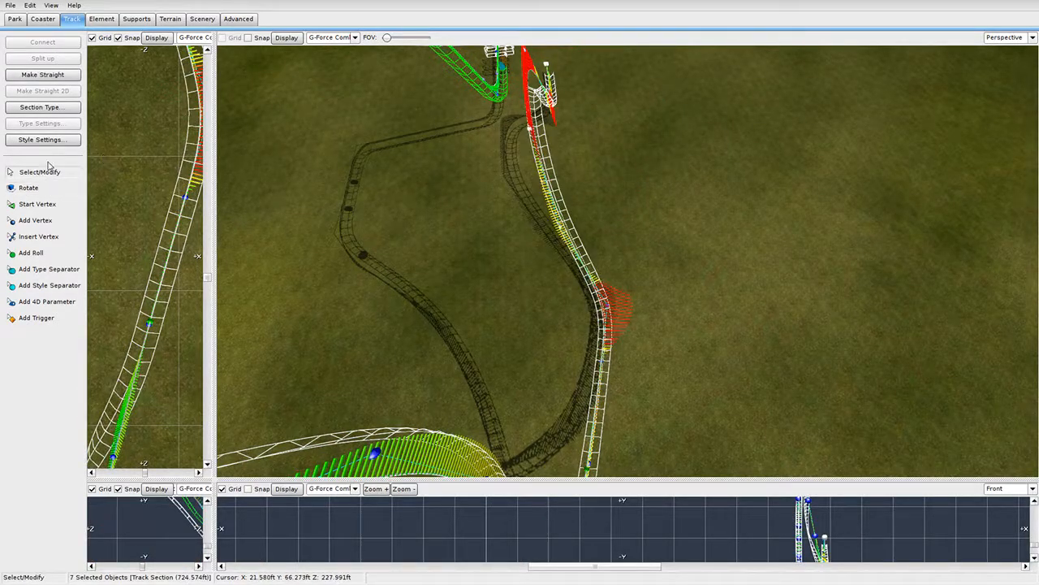
pyautogui.click(29, 188)
pyautogui.moveTo(456, 301); pyautogui.dragTo(488, 284)
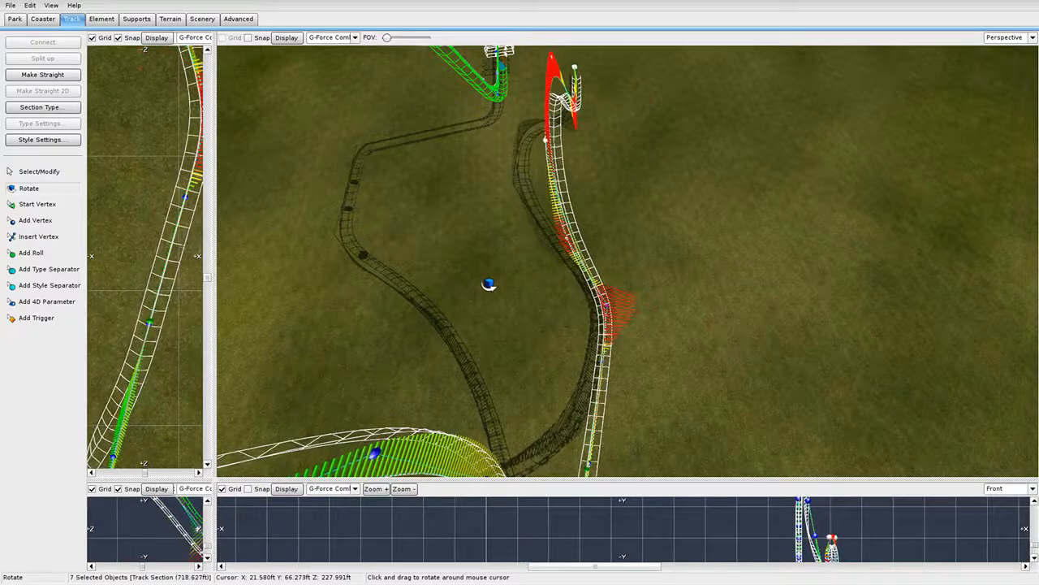
pyautogui.moveTo(610, 355); pyautogui.dragTo(669, 354)
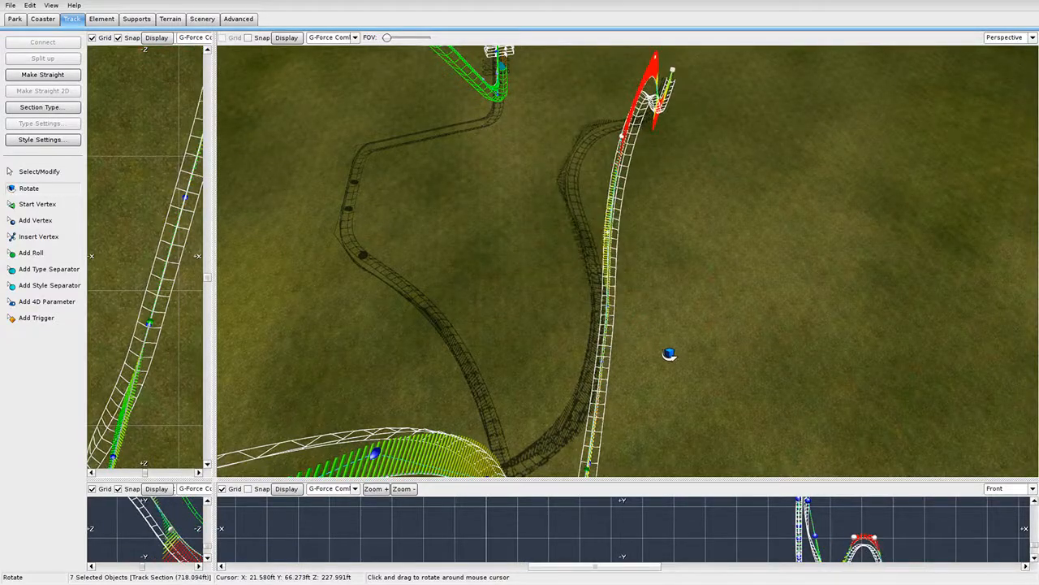
pyautogui.click(32, 172)
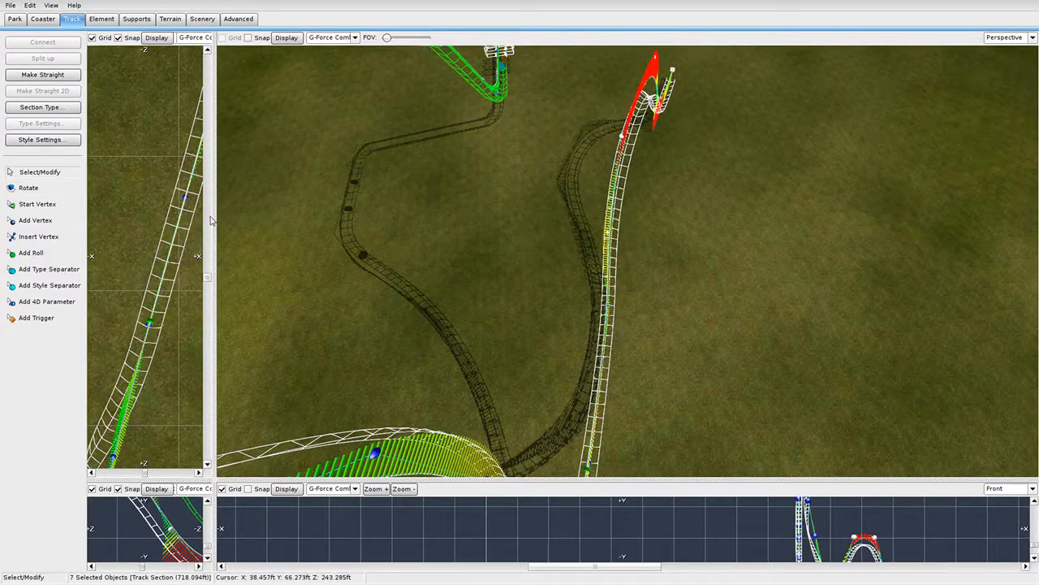
pyautogui.moveTo(215, 216); pyautogui.dragTo(534, 216)
pyautogui.scroll(-3, 324, 267)
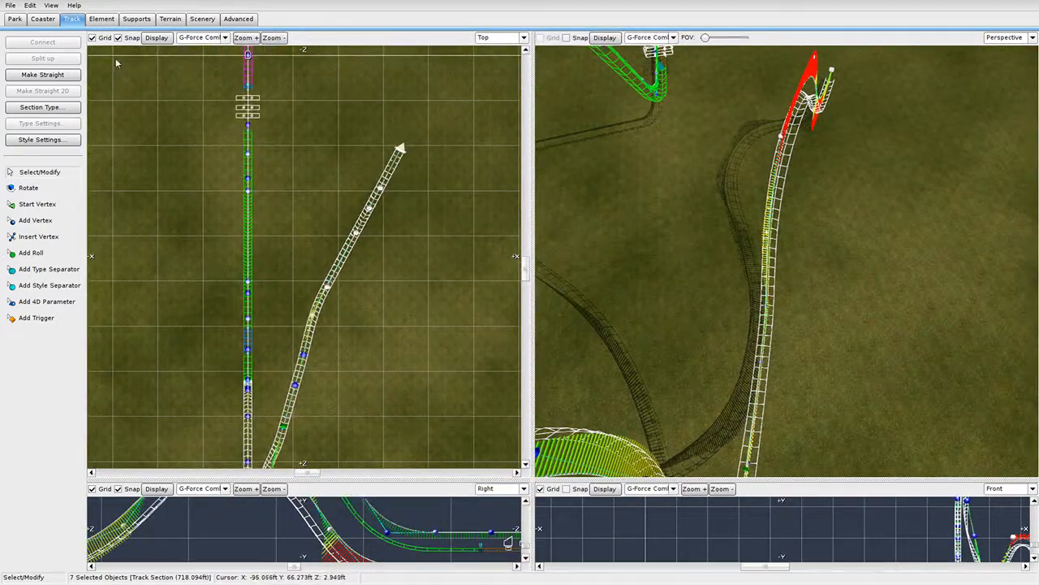
# Straighten the diagonal lift approach with Make Straight 2D (Top) and rotate it counter-clockwise.
pyautogui.moveTo(431, 102); pyautogui.dragTo(292, 357)
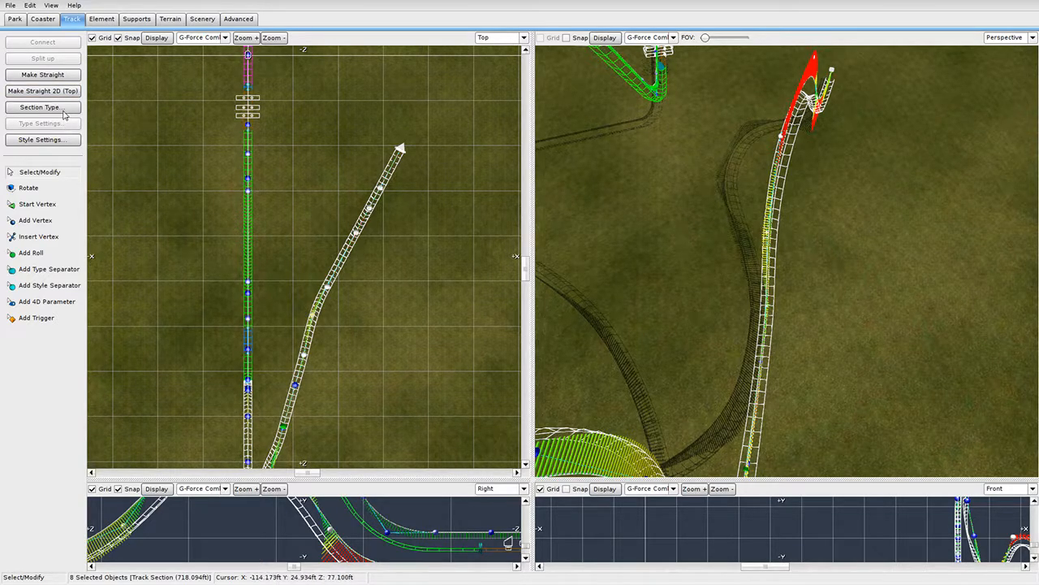
pyautogui.click(62, 92)
pyautogui.click(30, 188)
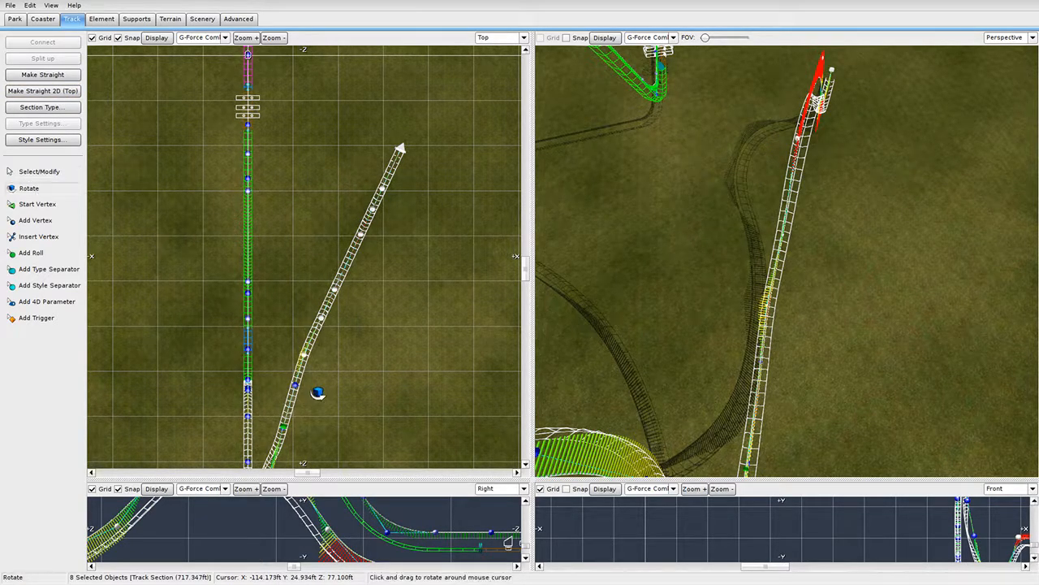
pyautogui.moveTo(317, 393)
pyautogui.mouseDown()
pyautogui.moveTo(288, 387)
pyautogui.moveTo(298, 387)
pyautogui.mouseUp()
pyautogui.moveTo(852, 409)
pyautogui.mouseDown(button='right')
pyautogui.moveTo(860, 451)
pyautogui.moveTo(850, 455)
pyautogui.moveTo(847, 414)
pyautogui.moveTo(850, 440)
pyautogui.moveTo(859, 413)
pyautogui.mouseUp(button='right')
pyautogui.press('w')
pyautogui.press('w')
pyautogui.press('s')
pyautogui.press('w')
pyautogui.press('s')
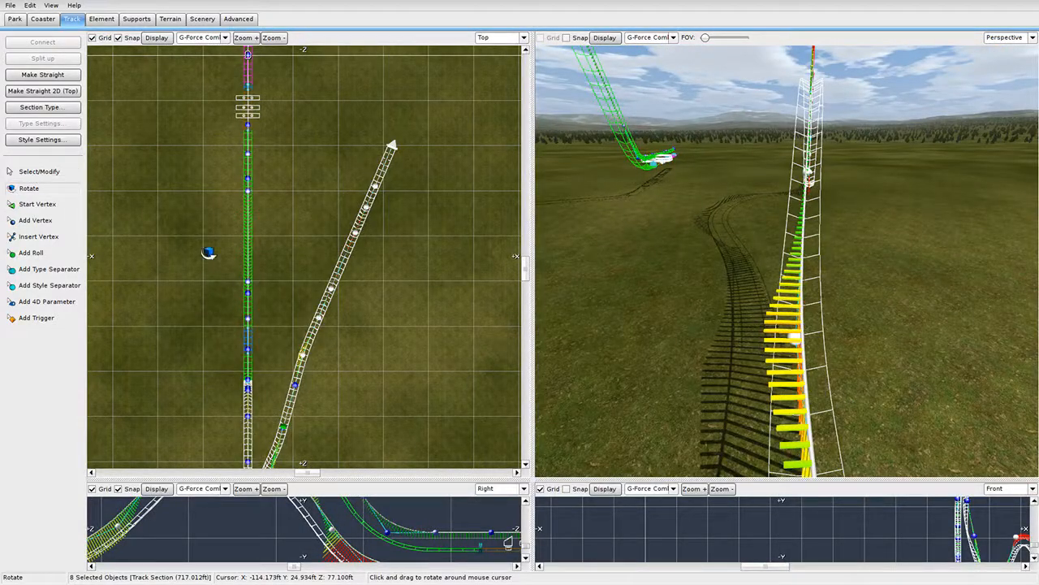
# Fine-tune the lift track's rotation and orbit around the layout to check it.
pyautogui.click(41, 172)
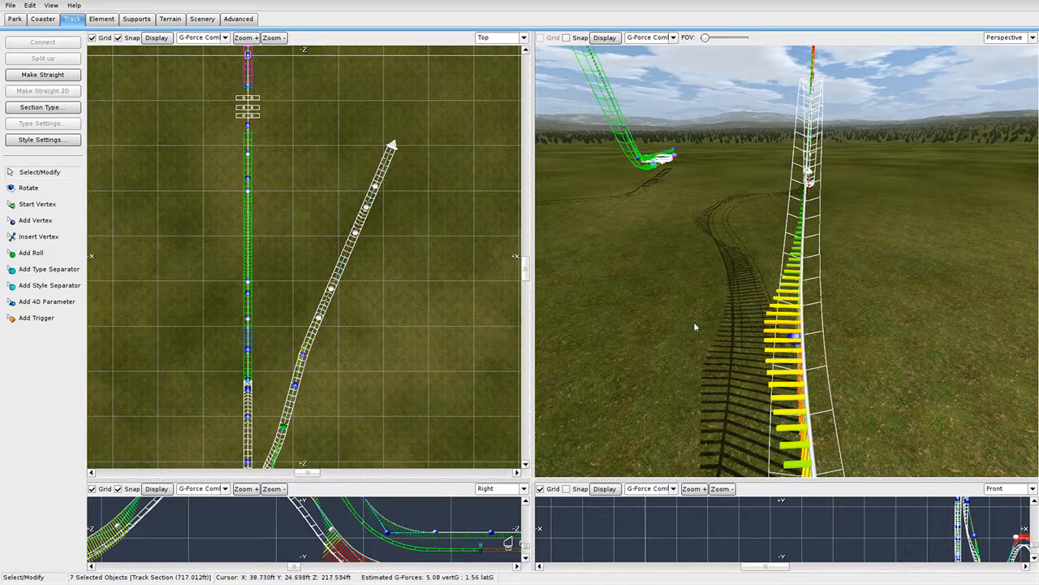
pyautogui.click(46, 189)
pyautogui.moveTo(726, 288); pyautogui.dragTo(701, 287)
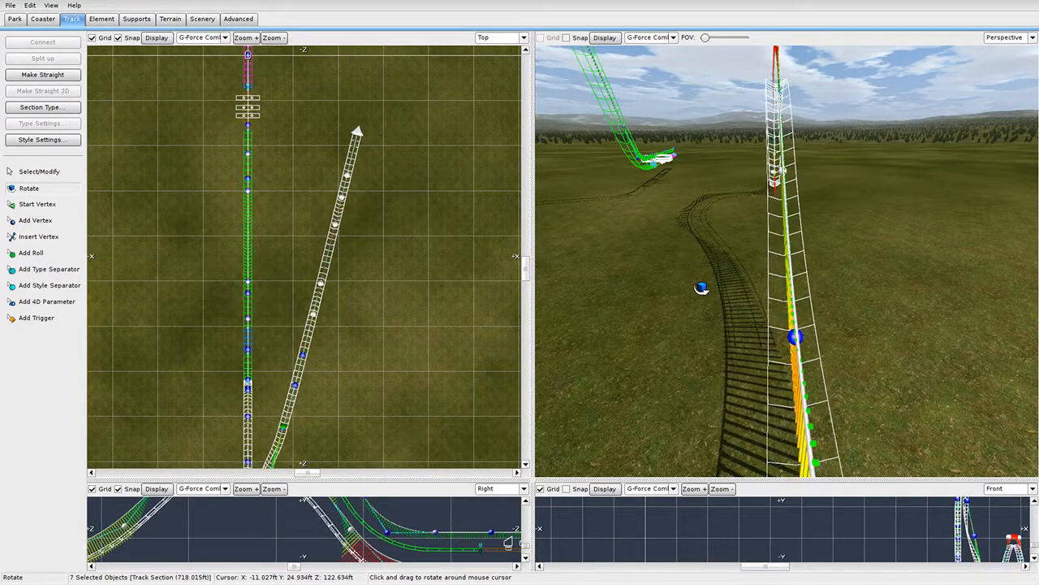
pyautogui.moveTo(823, 288); pyautogui.dragTo(691, 281, button='right')
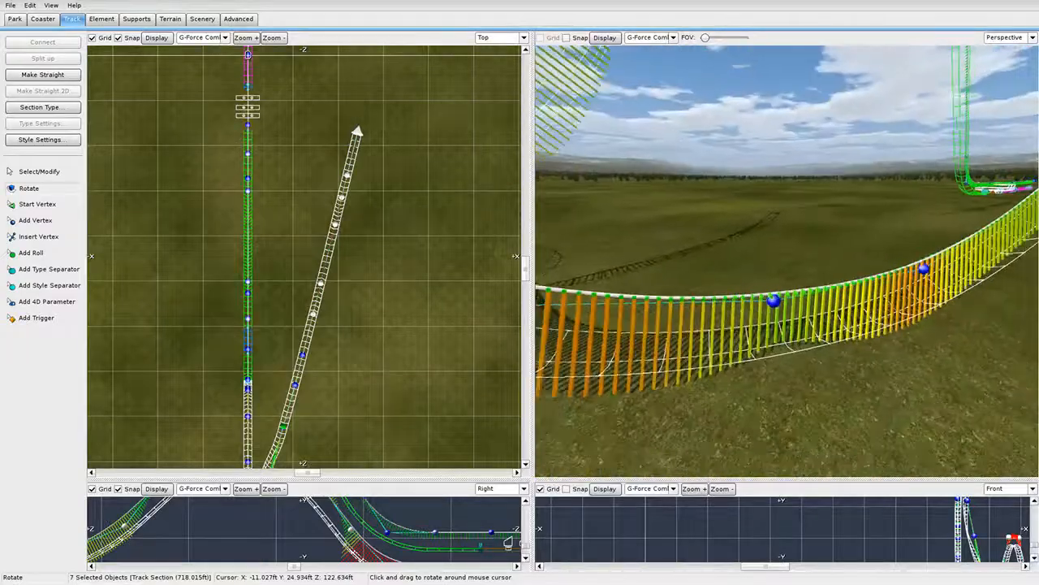
pyautogui.scroll(-4, 779, 281)
pyautogui.moveTo(755, 268); pyautogui.dragTo(719, 341, button='right')
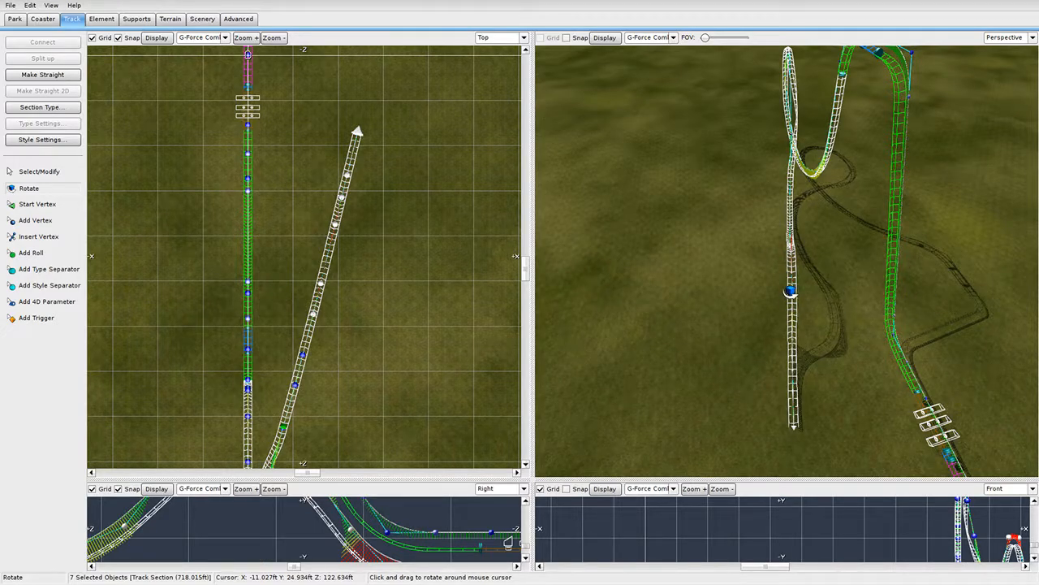
pyautogui.moveTo(788, 175); pyautogui.dragTo(614, 171, button='right')
# Fly the camera back to the airtime hill and enlarge the side view to fill the window.
pyautogui.press('Escape')
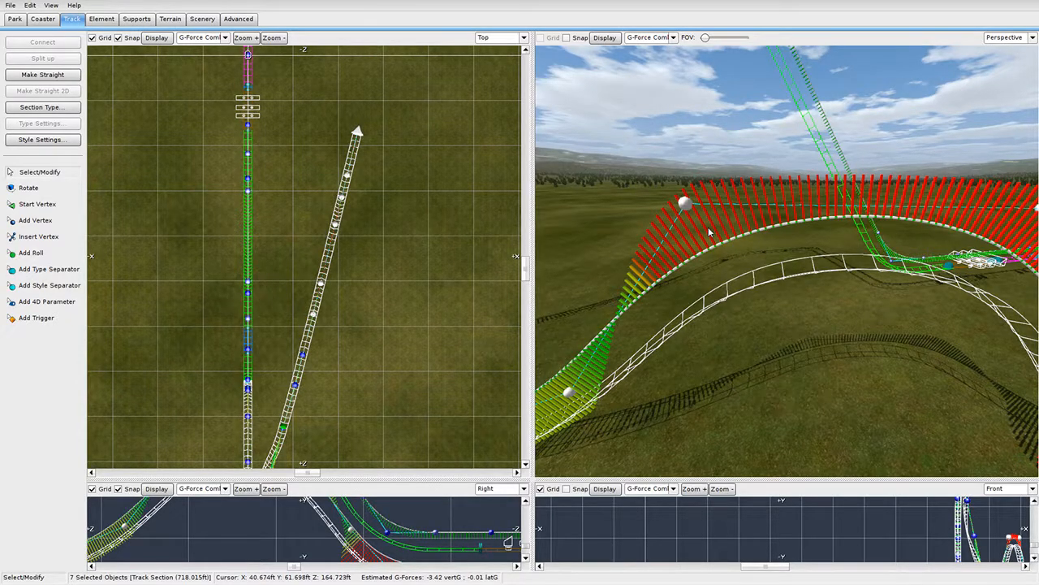
pyautogui.press('s')
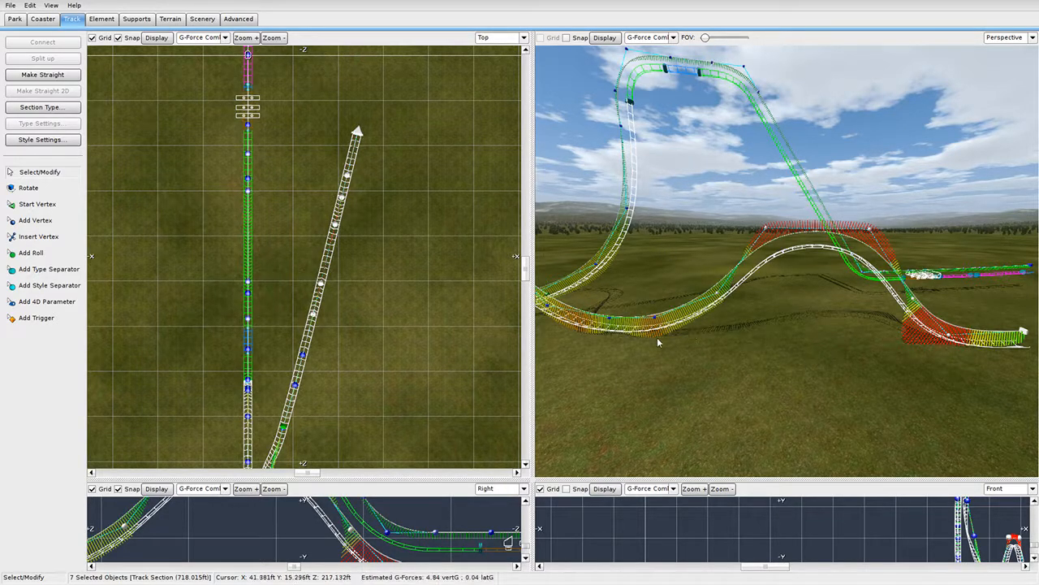
pyautogui.press('w')
pyautogui.moveTo(757, 325); pyautogui.dragTo(761, 302, button='right')
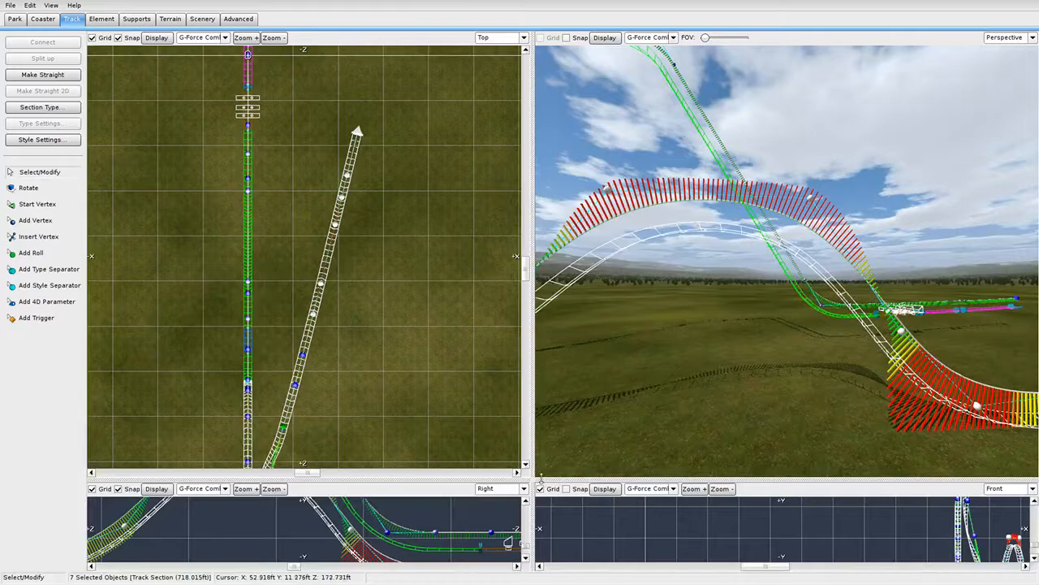
pyautogui.moveTo(529, 478); pyautogui.dragTo(981, 81)
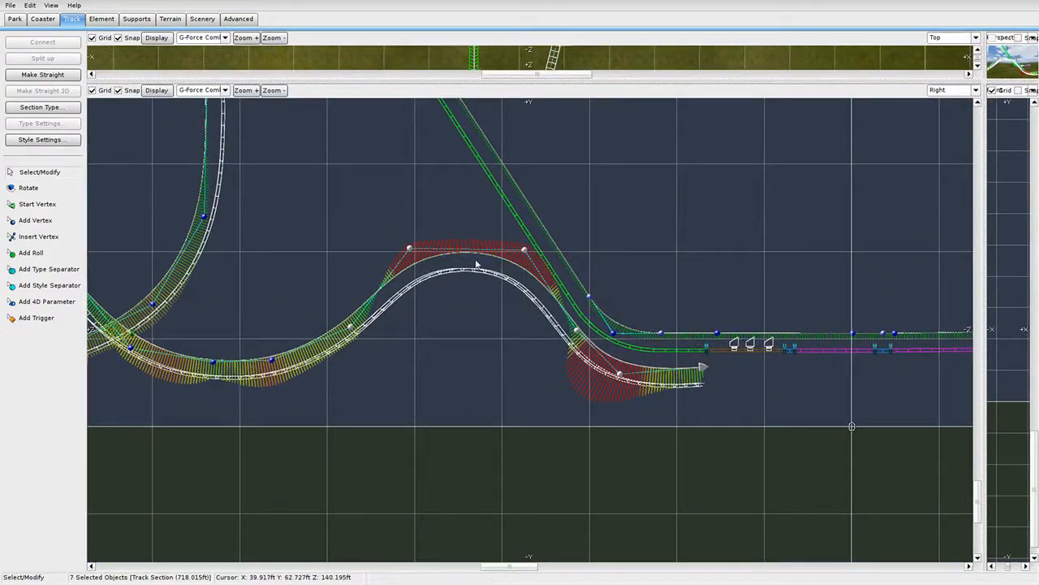
# Adjust the hill-top and valley vertices in the Right view to reshape the dip.
pyautogui.moveTo(419, 252)
pyautogui.mouseDown()
pyautogui.moveTo(414, 202)
pyautogui.moveTo(422, 254)
pyautogui.mouseUp()
pyautogui.moveTo(349, 405); pyautogui.dragTo(439, 400, button='right')
pyautogui.click(430, 398)
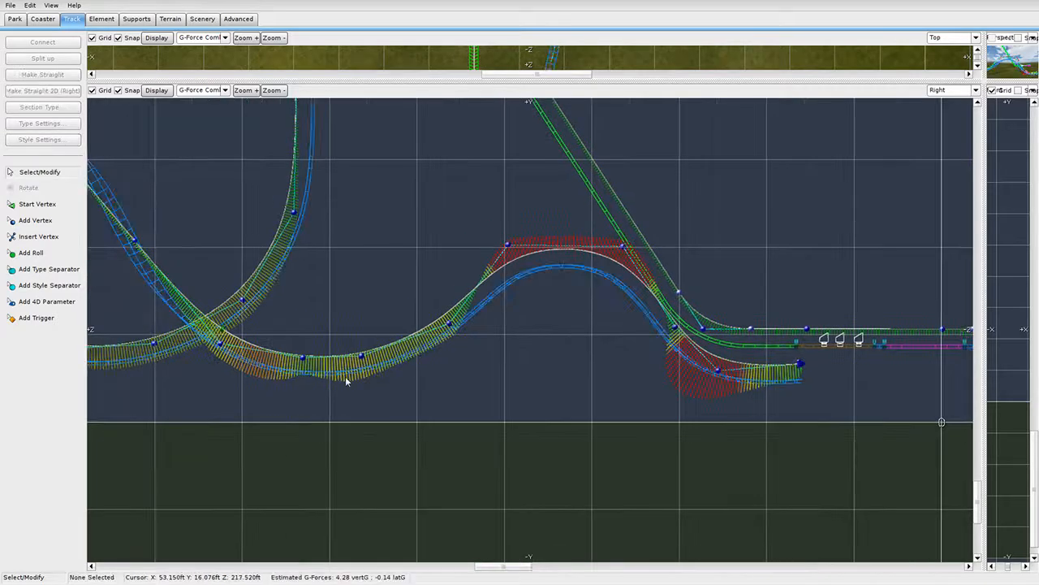
pyautogui.moveTo(346, 377); pyautogui.dragTo(493, 360, button='right')
pyautogui.scroll(3, 479, 366)
pyautogui.moveTo(396, 351); pyautogui.dragTo(406, 368)
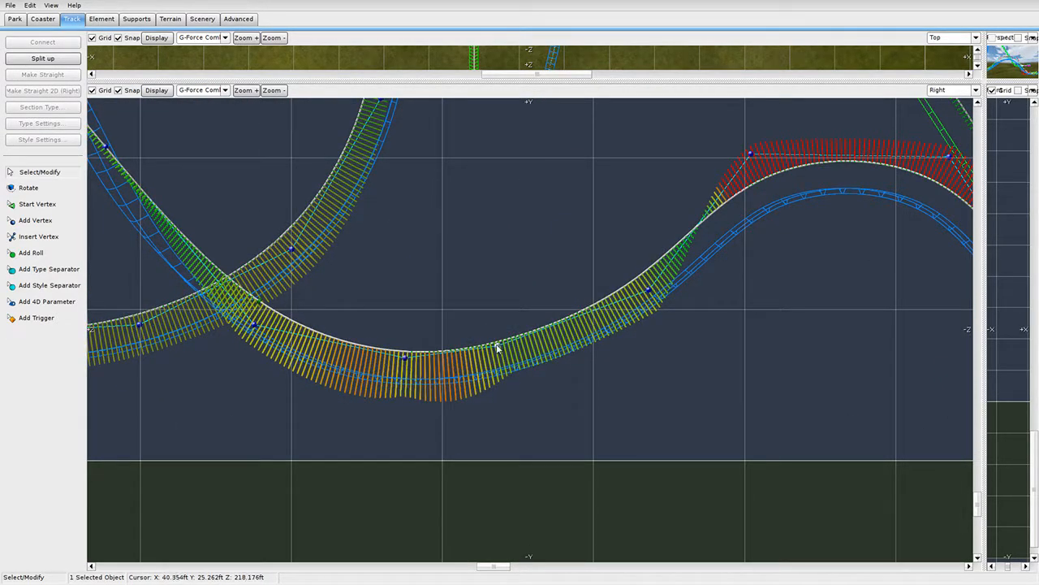
pyautogui.moveTo(498, 348); pyautogui.dragTo(519, 343)
pyautogui.scroll(-1, 409, 353)
pyautogui.moveTo(424, 354); pyautogui.dragTo(437, 355)
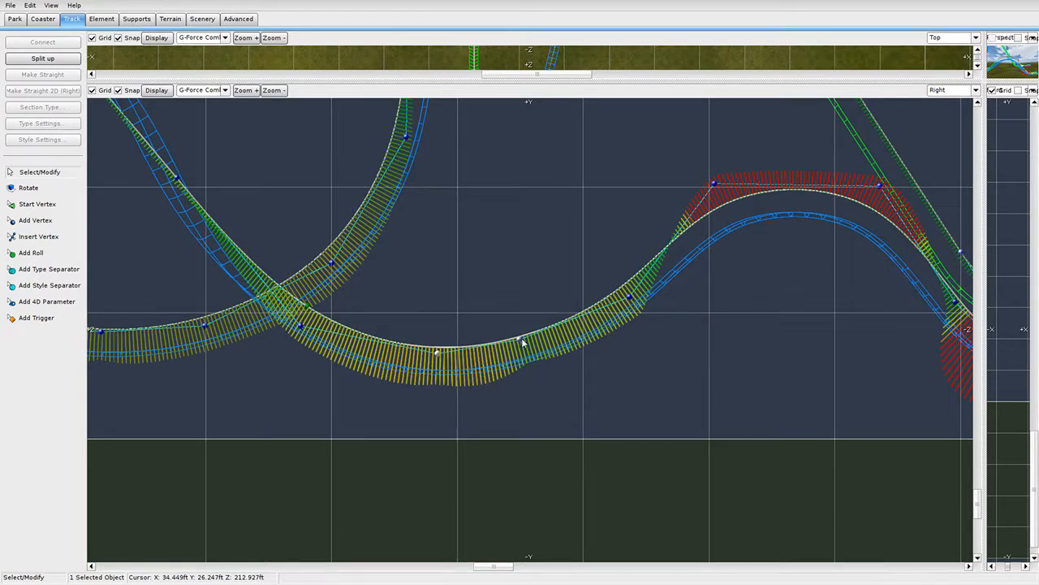
pyautogui.moveTo(522, 340); pyautogui.dragTo(521, 333)
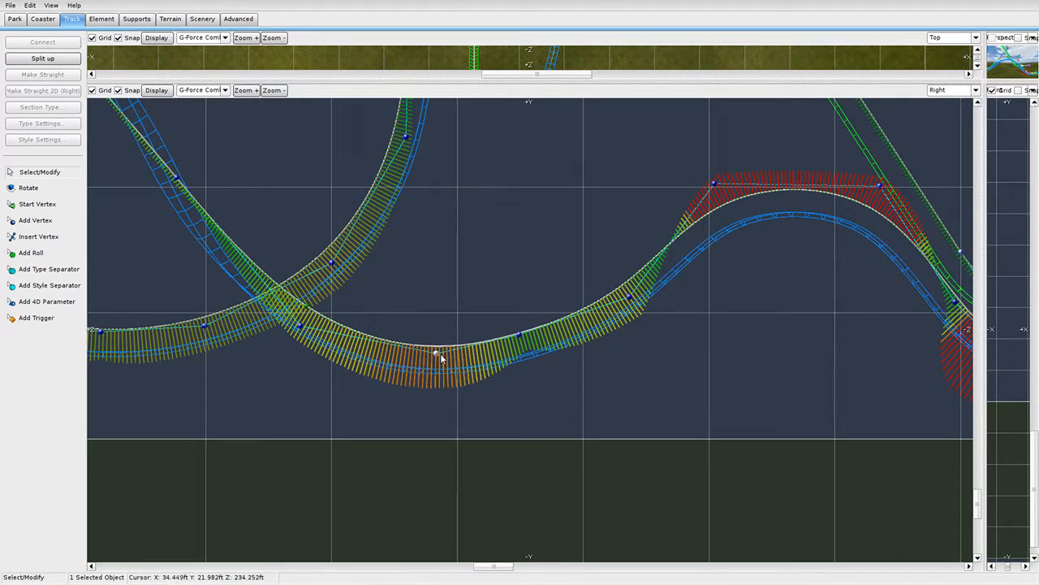
# Raise the dip and nudge the valley-bottom points to ease its forces.
pyautogui.moveTo(441, 358); pyautogui.dragTo(447, 355)
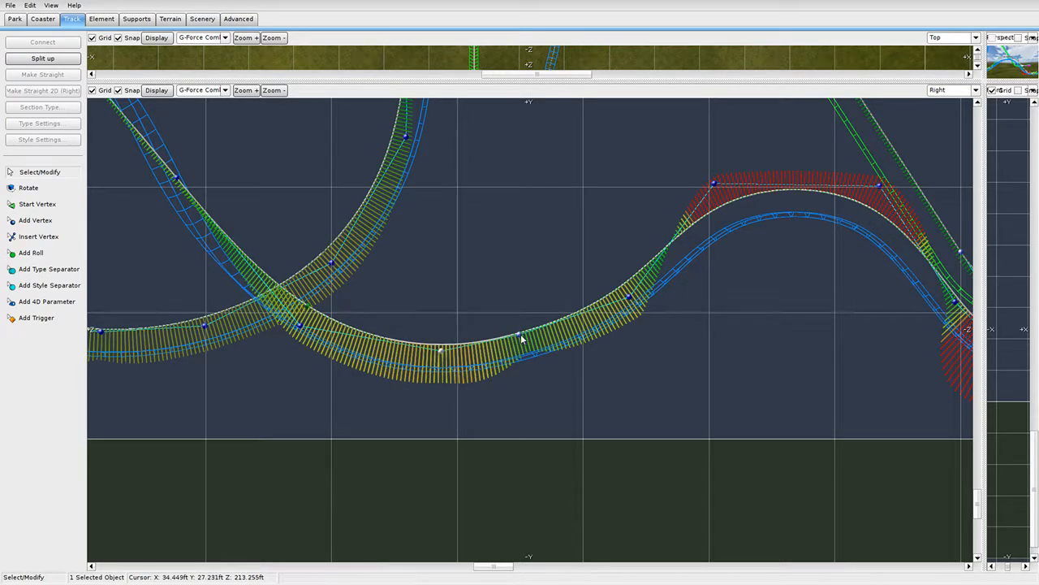
pyautogui.moveTo(520, 336); pyautogui.dragTo(525, 336)
pyautogui.moveTo(632, 300); pyautogui.dragTo(691, 281)
pyautogui.moveTo(527, 338); pyautogui.dragTo(535, 333)
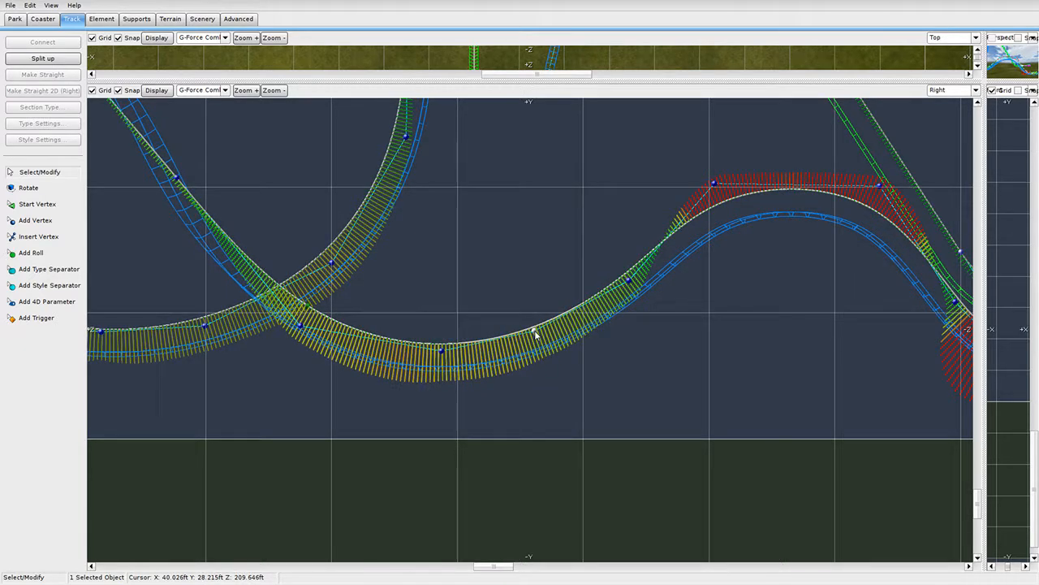
pyautogui.click(443, 351)
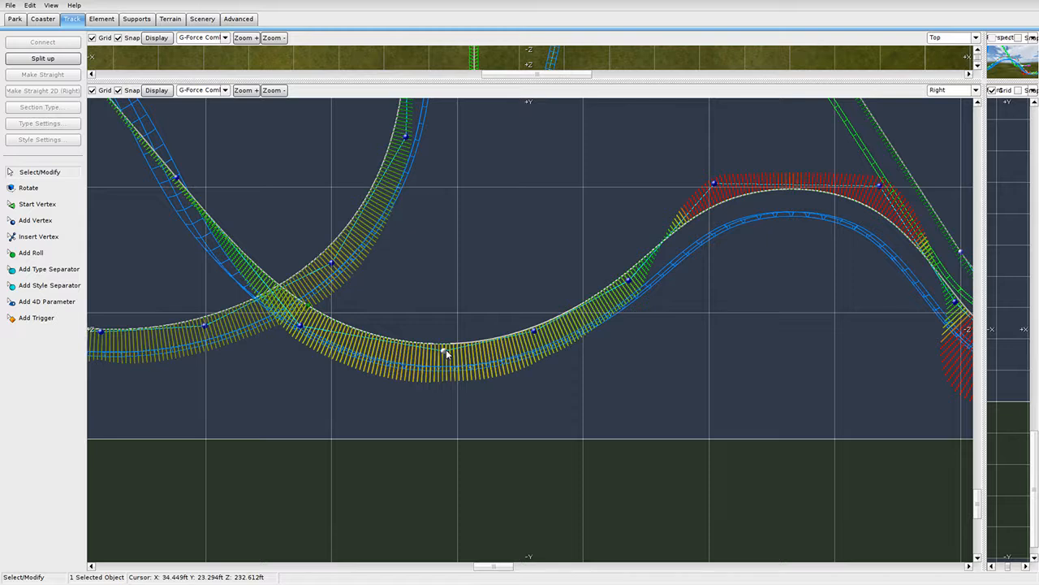
pyautogui.moveTo(445, 351); pyautogui.dragTo(450, 354)
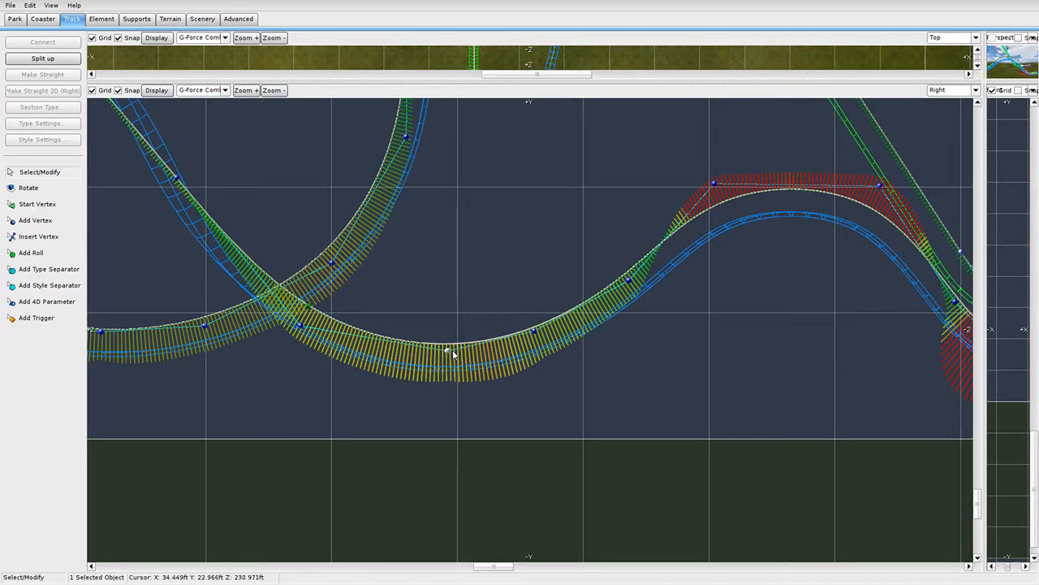
pyautogui.moveTo(538, 336); pyautogui.dragTo(546, 334)
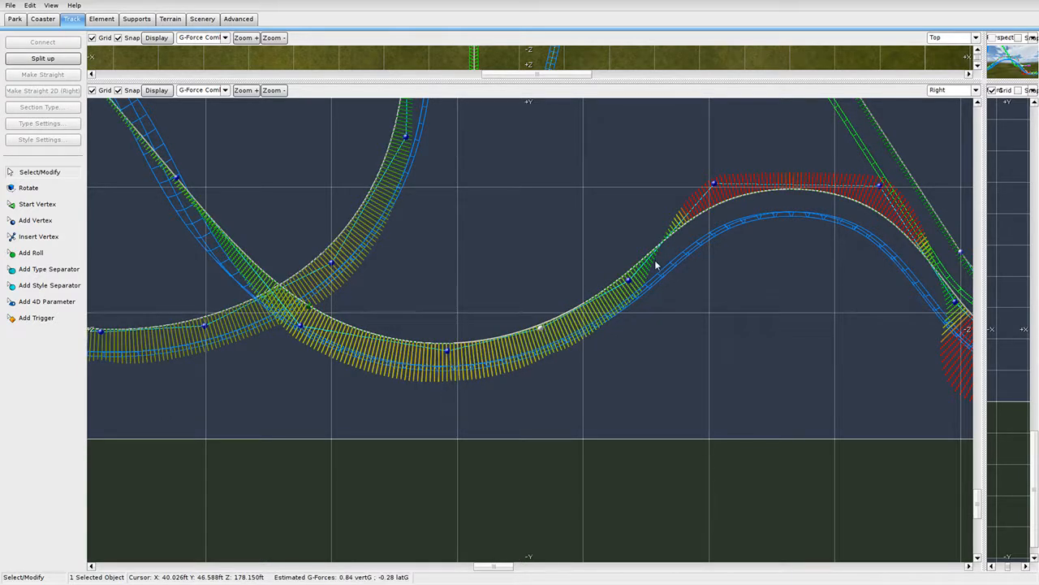
# Pull the crest vertices up and right so the hill peaks higher and sharper.
pyautogui.moveTo(628, 281); pyautogui.dragTo(633, 277)
pyautogui.moveTo(365, 376); pyautogui.dragTo(355, 430, button='right')
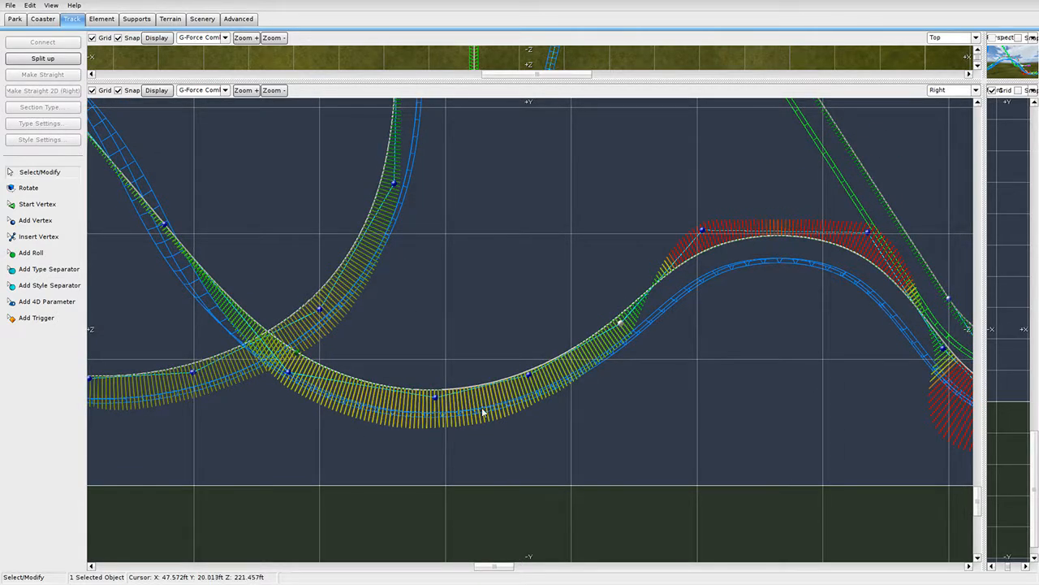
pyautogui.moveTo(482, 412); pyautogui.dragTo(357, 449, button='right')
pyautogui.moveTo(578, 268); pyautogui.dragTo(657, 175)
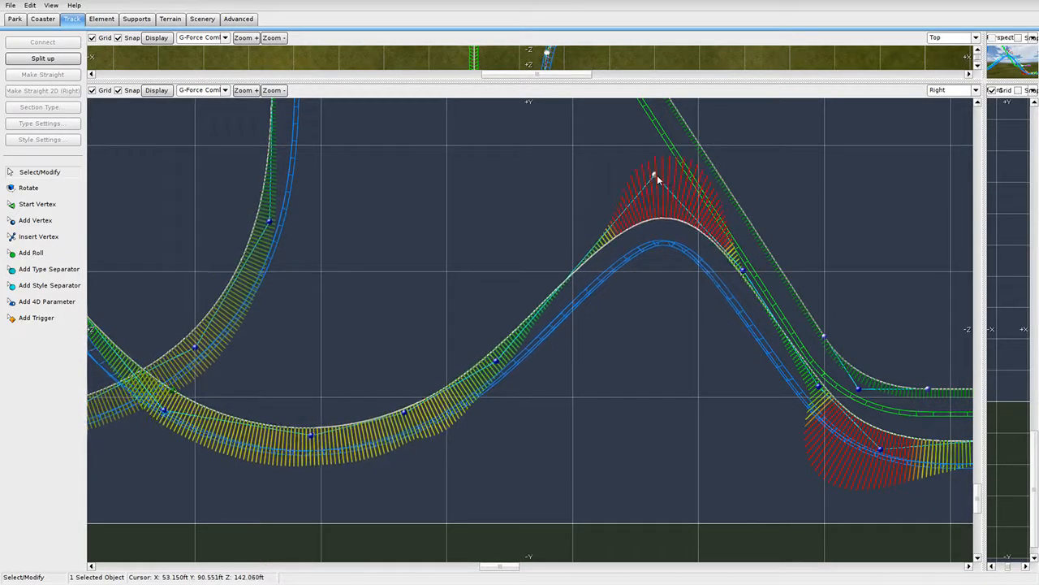
pyautogui.moveTo(658, 288); pyautogui.dragTo(634, 294, button='right')
pyautogui.moveTo(630, 183); pyautogui.dragTo(623, 200)
pyautogui.moveTo(678, 332); pyautogui.dragTo(467, 371, button='right')
pyautogui.moveTo(508, 320); pyautogui.dragTo(603, 237)
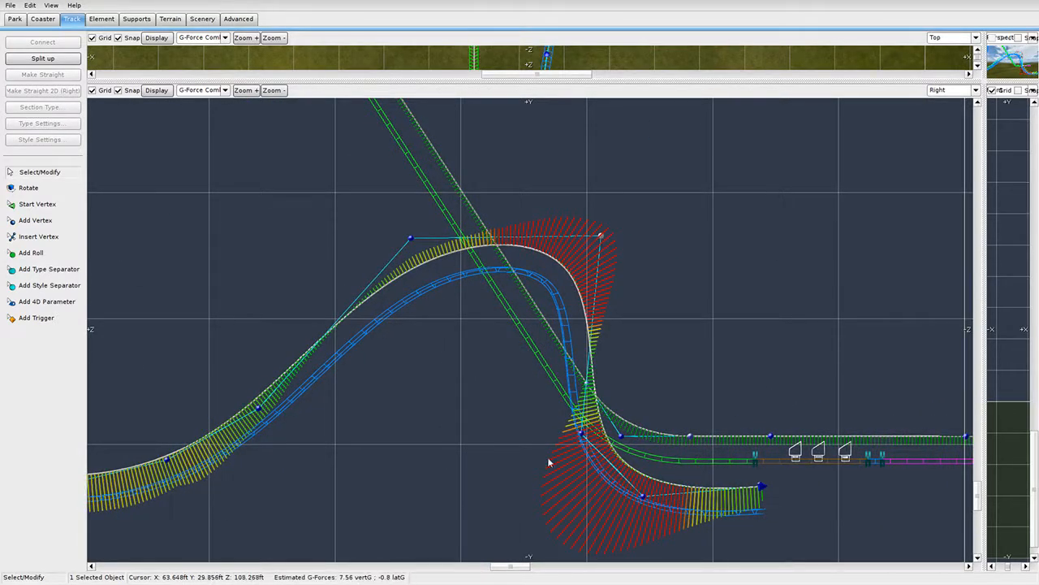
# Enlarge the Perspective view and orbit the camera close around the end section.
pyautogui.moveTo(749, 517); pyautogui.dragTo(685, 422, button='right')
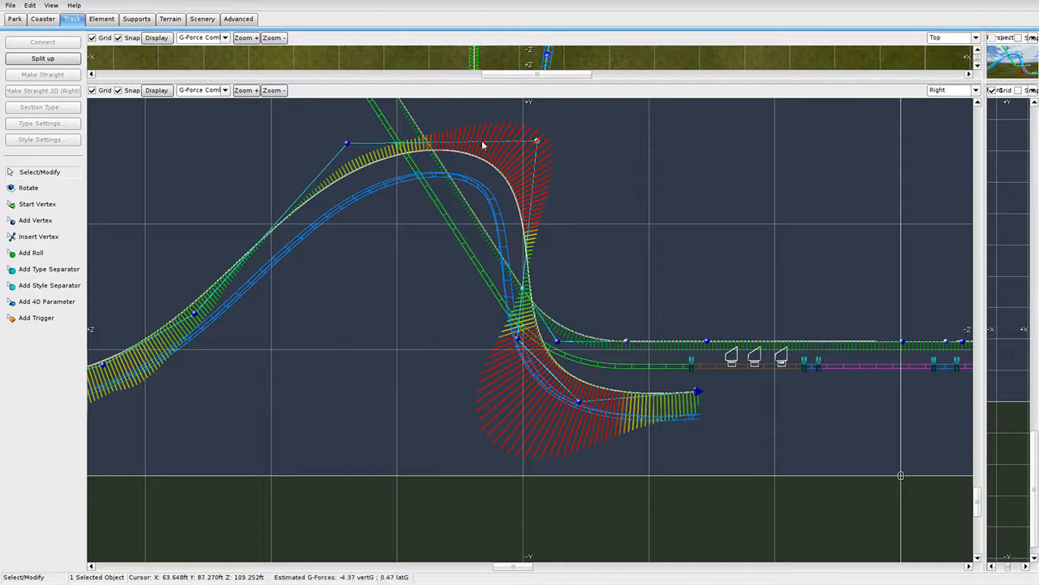
pyautogui.moveTo(985, 82); pyautogui.dragTo(269, 562)
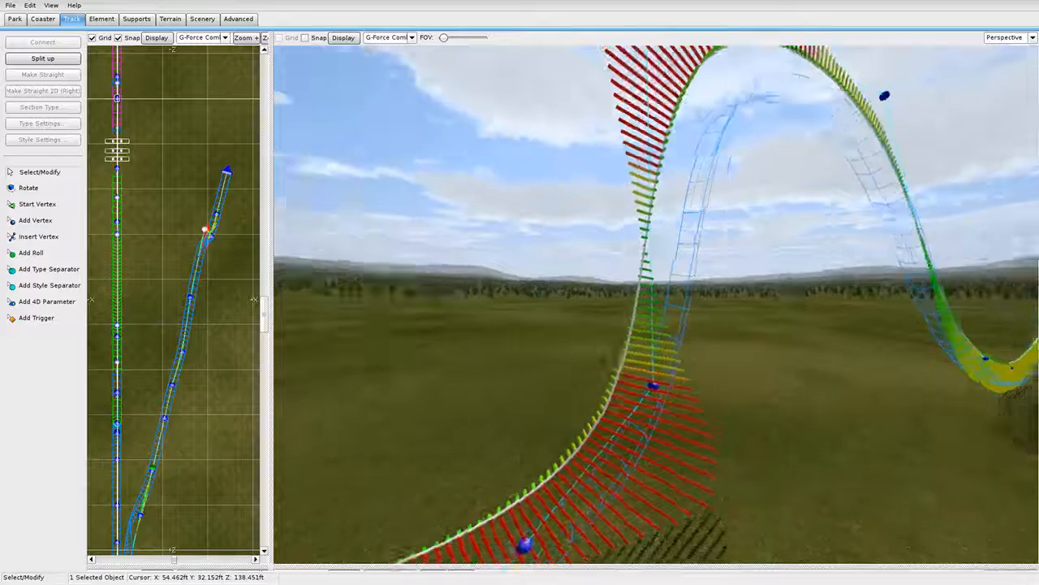
pyautogui.moveTo(594, 411)
pyautogui.mouseDown(button='right')
pyautogui.moveTo(595, 487)
pyautogui.moveTo(595, 411)
pyautogui.mouseUp(button='right')
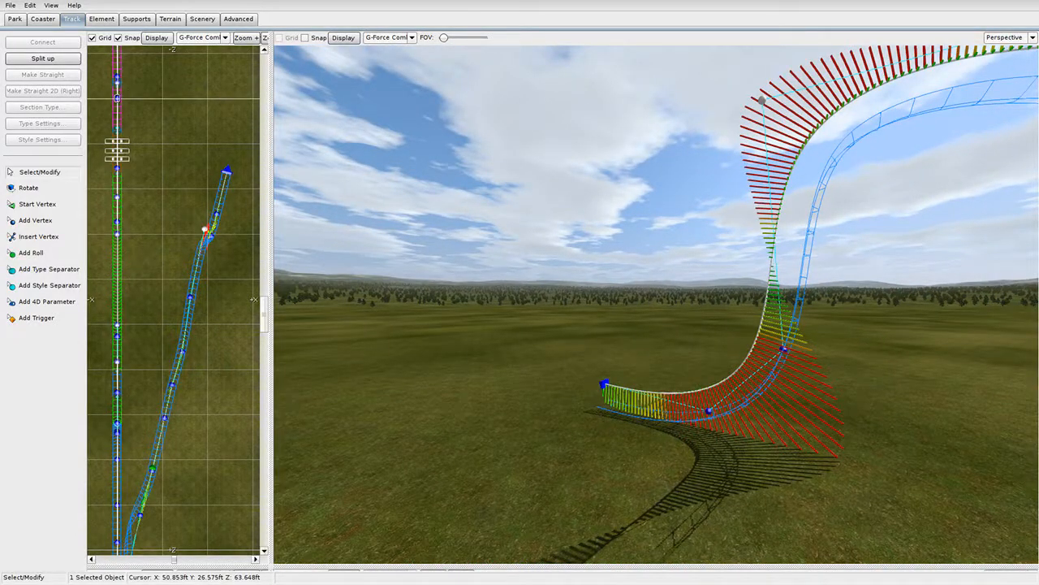
pyautogui.moveTo(594, 411); pyautogui.dragTo(719, 438, button='right')
pyautogui.moveTo(595, 411); pyautogui.dragTo(662, 398, button='right')
# Select the end track sections in the enlarged Right view and move them right and up.
pyautogui.moveTo(273, 569); pyautogui.dragTo(806, 40)
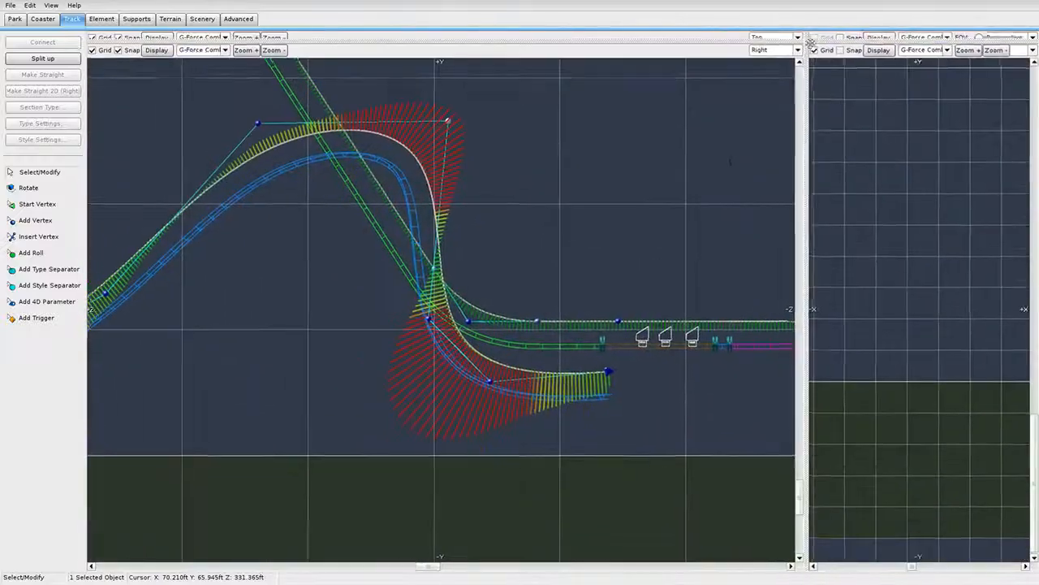
pyautogui.moveTo(620, 423); pyautogui.dragTo(421, 347)
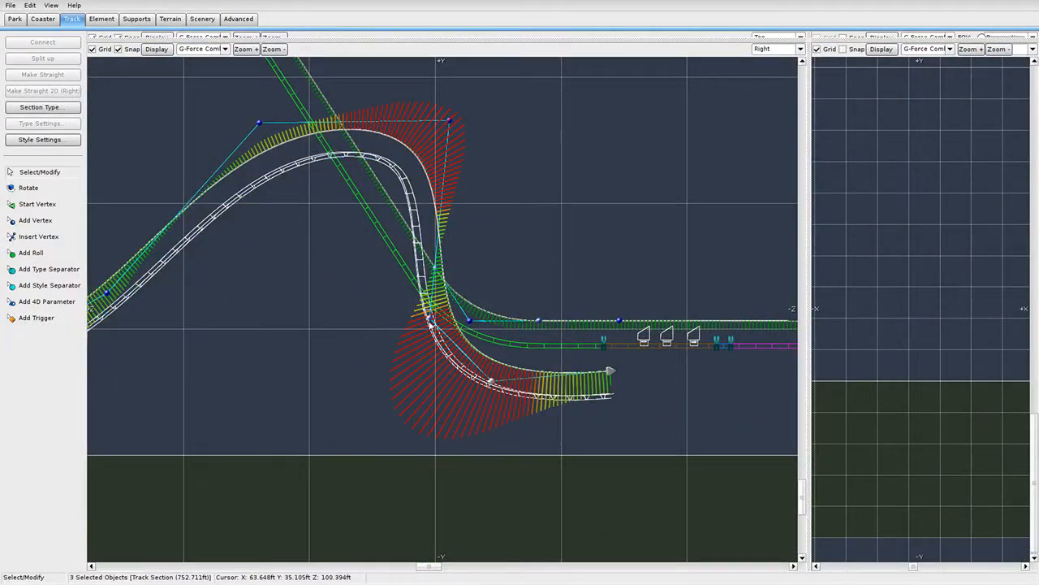
pyautogui.keyDown('ctrl'); pyautogui.click(500, 391); pyautogui.keyUp('ctrl')
pyautogui.moveTo(499, 388); pyautogui.dragTo(650, 342)
pyautogui.moveTo(642, 342); pyautogui.dragTo(649, 343)
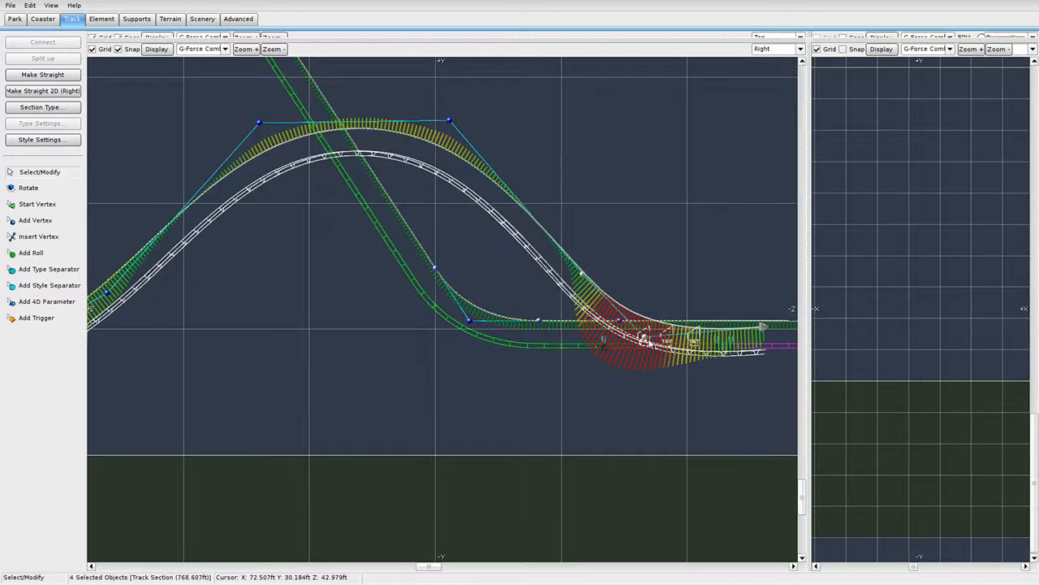
# Adjust the new hill's left and right control points to broaden its crest.
pyautogui.moveTo(393, 226); pyautogui.dragTo(457, 321, button='right')
pyautogui.scroll(4, 459, 322)
pyautogui.moveTo(475, 278); pyautogui.dragTo(492, 334, button='right')
pyautogui.click(569, 243)
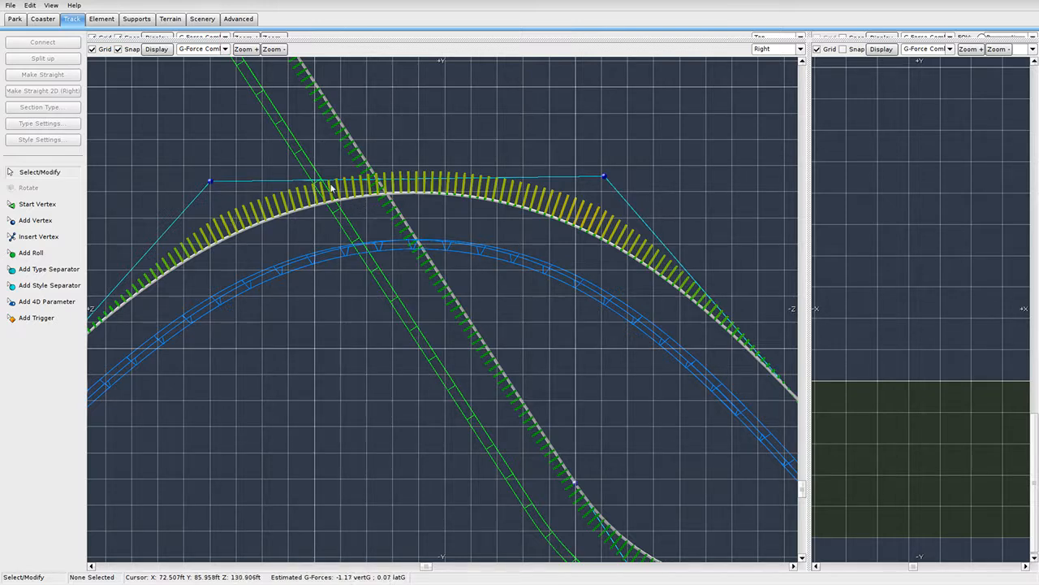
pyautogui.moveTo(602, 179)
pyautogui.mouseDown()
pyautogui.moveTo(597, 172)
pyautogui.moveTo(591, 185)
pyautogui.mouseUp()
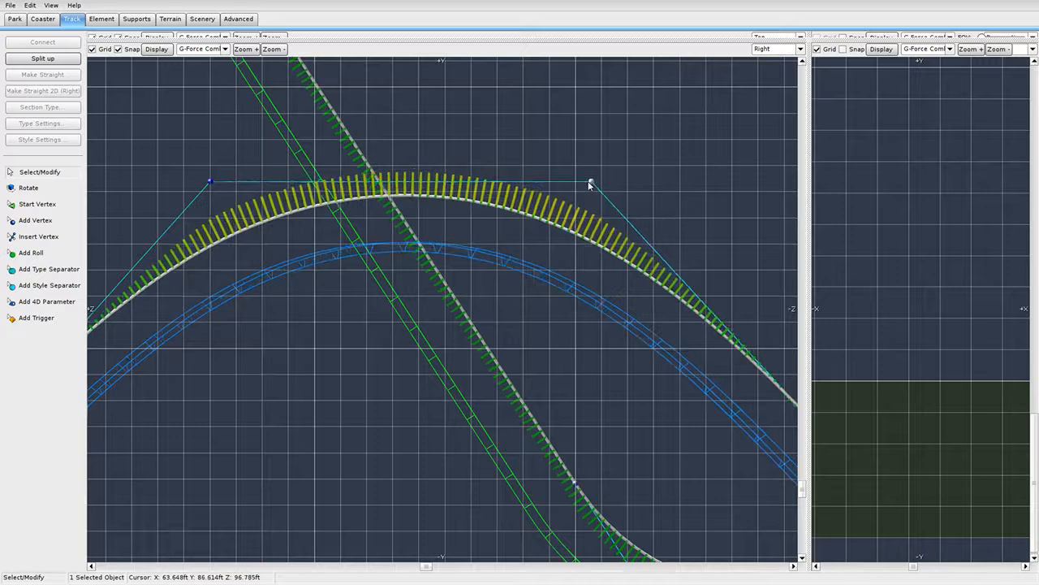
pyautogui.moveTo(211, 184); pyautogui.dragTo(216, 193)
# Bend the track end downward and ease its final curve by moving the end vertices.
pyautogui.scroll(-4, 555, 399)
pyautogui.moveTo(543, 398); pyautogui.dragTo(374, 328, button='right')
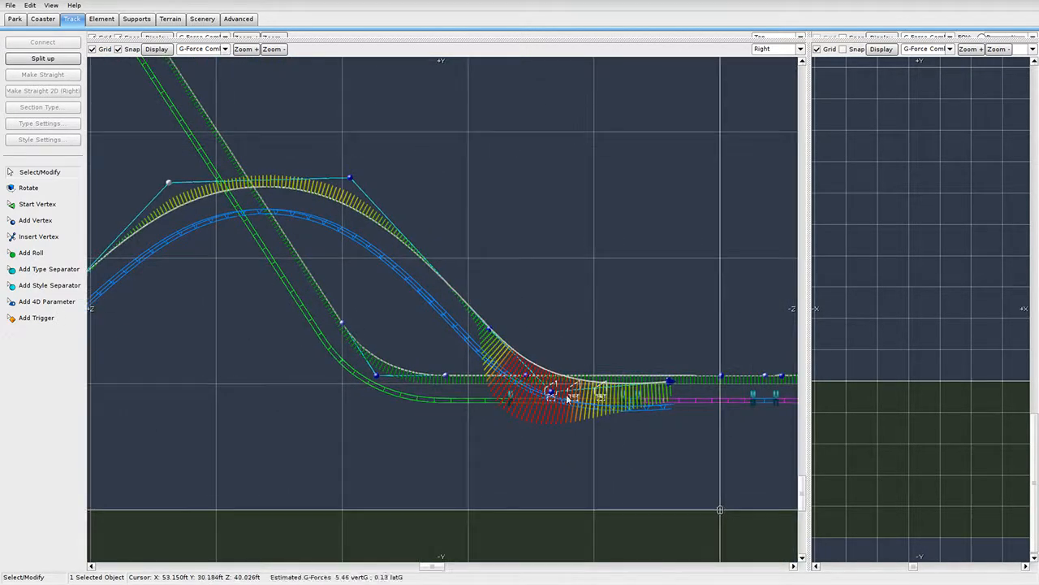
pyautogui.moveTo(669, 382); pyautogui.dragTo(670, 423)
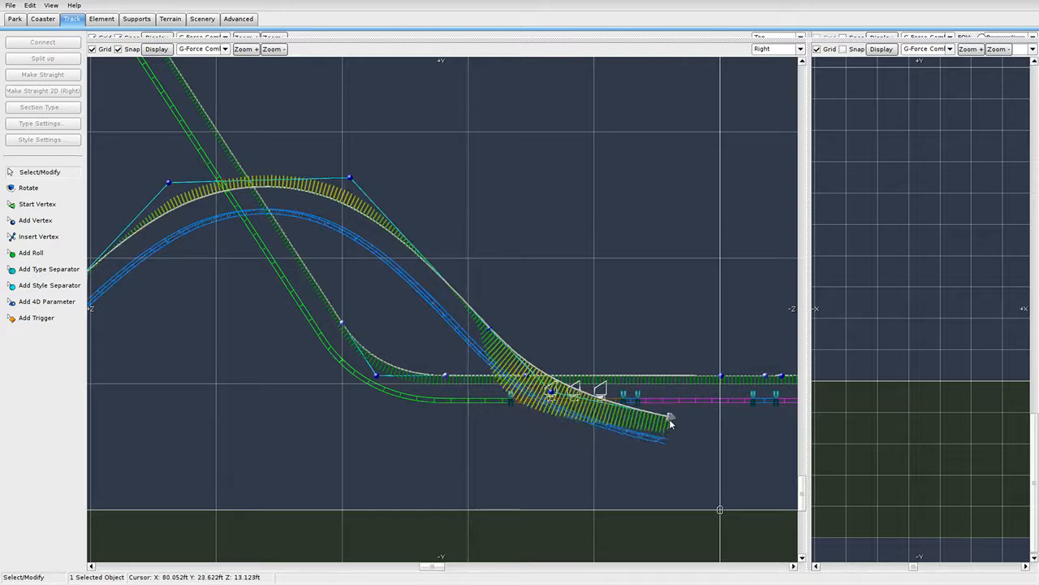
pyautogui.moveTo(550, 392); pyautogui.dragTo(566, 418)
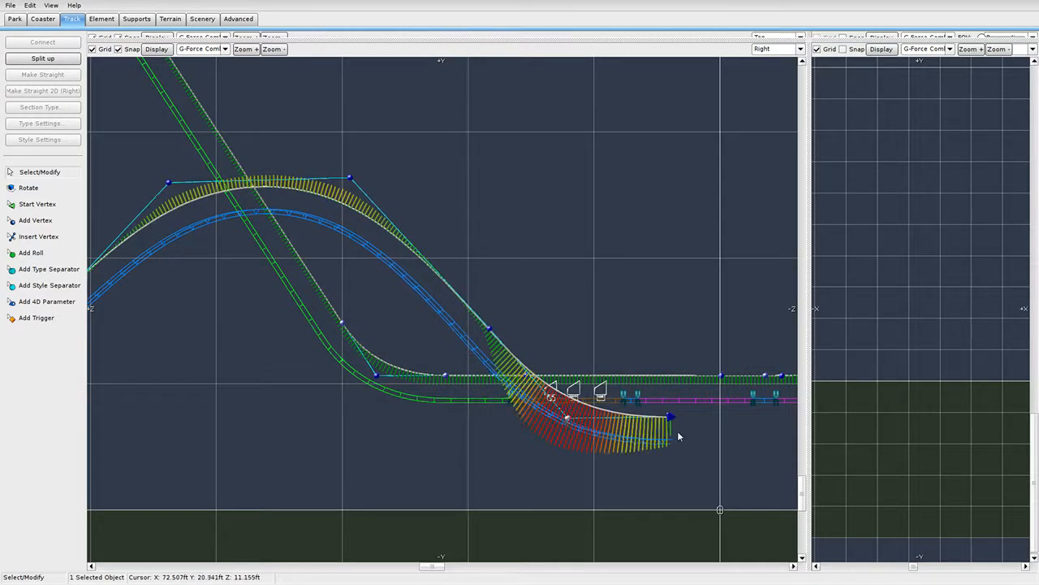
pyautogui.moveTo(671, 420); pyautogui.dragTo(685, 438)
pyautogui.scroll(-4, 551, 426)
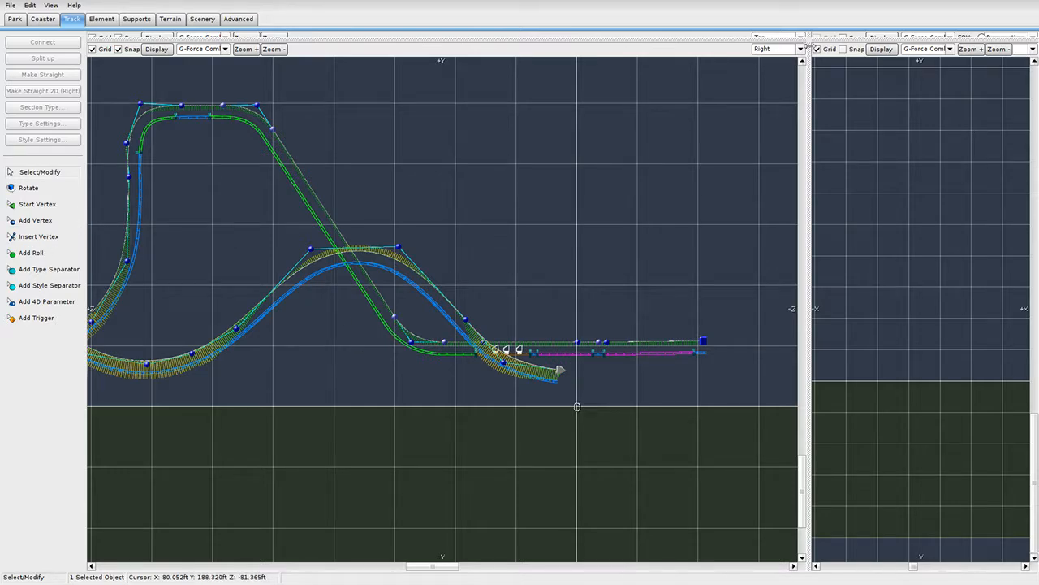
# Enlarge the Perspective view and orbit the camera around the loop and track valley.
pyautogui.moveTo(806, 41); pyautogui.dragTo(200, 567)
pyautogui.moveTo(648, 411); pyautogui.dragTo(378, 292, button='right')
pyautogui.scroll(3, 621, 304)
pyautogui.moveTo(621, 305); pyautogui.dragTo(381, 358, button='right')
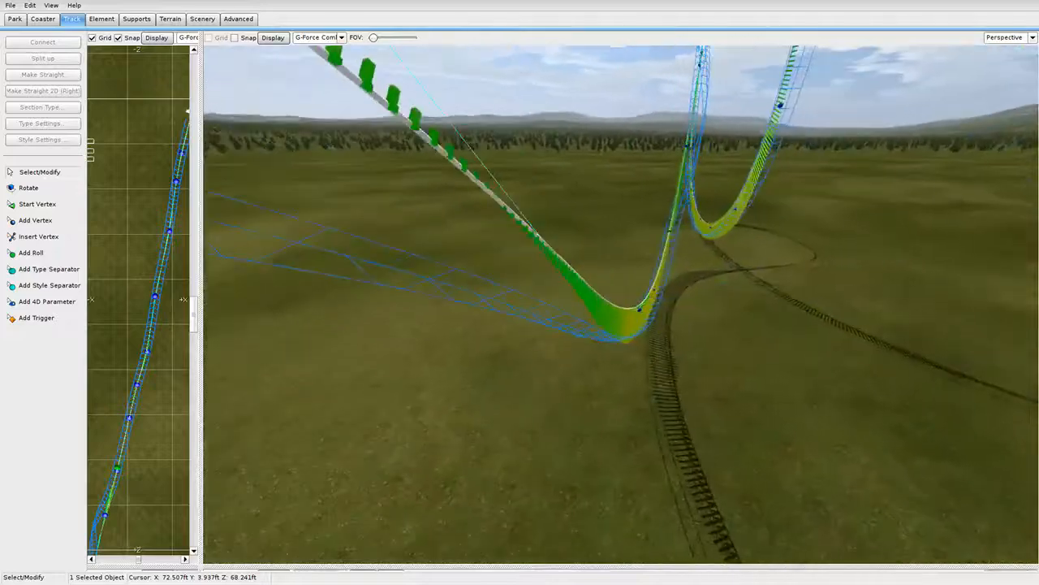
pyautogui.scroll(2, 621, 305)
pyautogui.scroll(-3, 621, 304)
pyautogui.moveTo(519, 304); pyautogui.dragTo(832, 333, button='right')
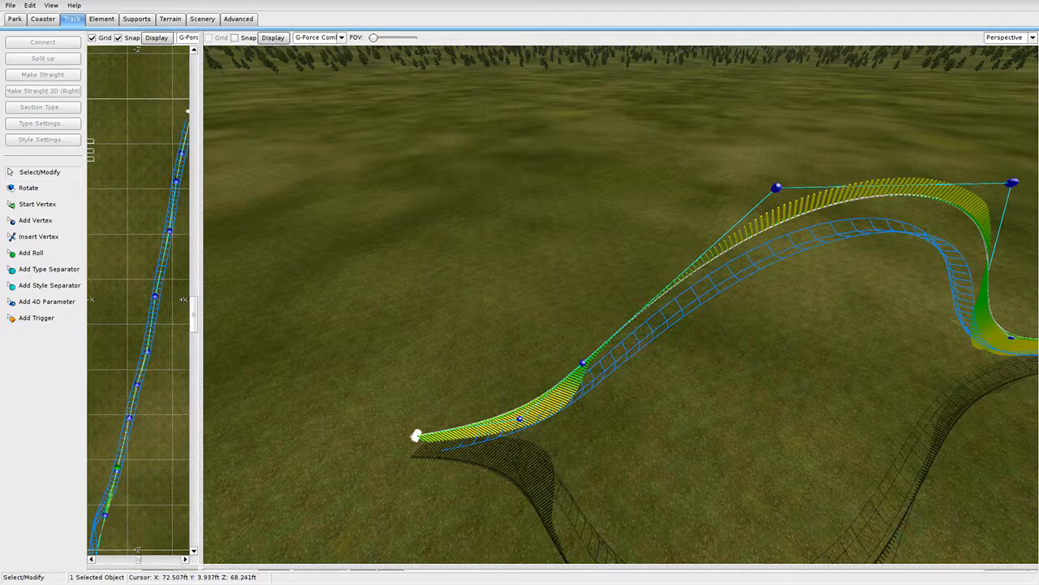
# View the new hill from the side, above the valley, and low along the track.
pyautogui.moveTo(622, 304); pyautogui.dragTo(803, 252, button='right')
pyautogui.moveTo(647, 410); pyautogui.dragTo(763, 410, button='right')
pyautogui.scroll(-2, 647, 410)
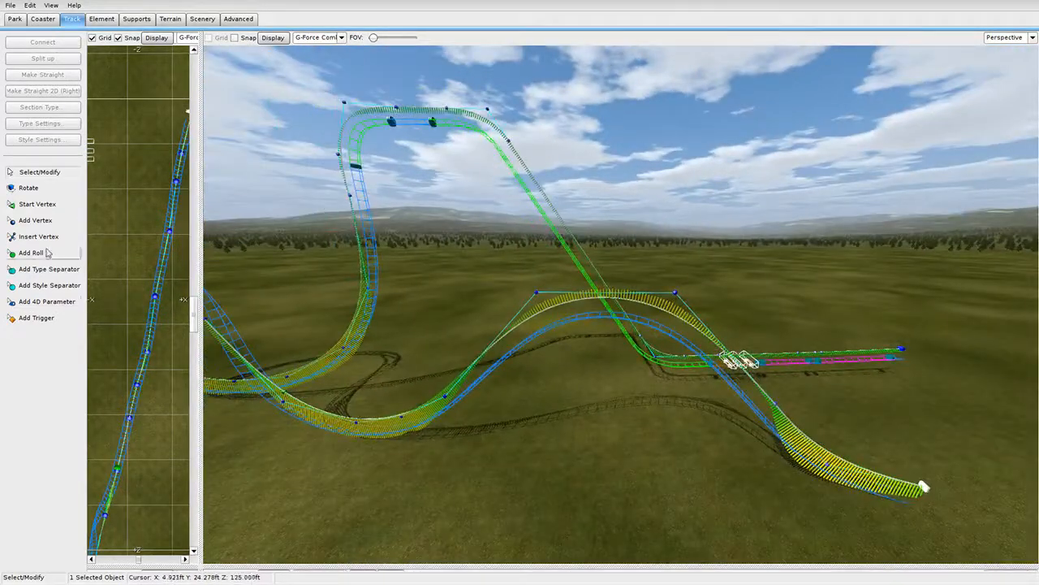
pyautogui.moveTo(621, 305); pyautogui.dragTo(512, 292, button='right')
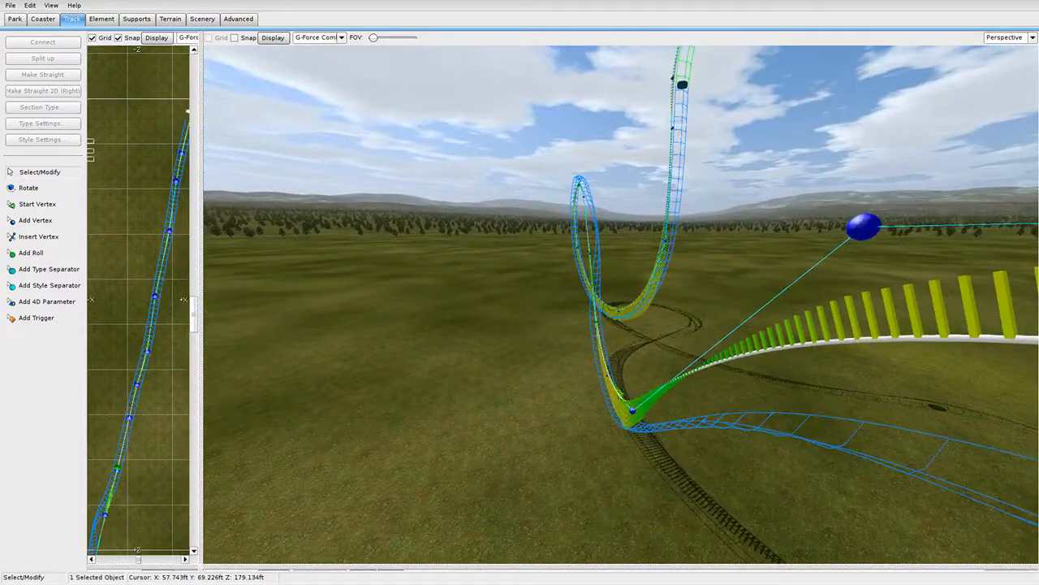
pyautogui.moveTo(621, 305); pyautogui.dragTo(536, 312, button='right')
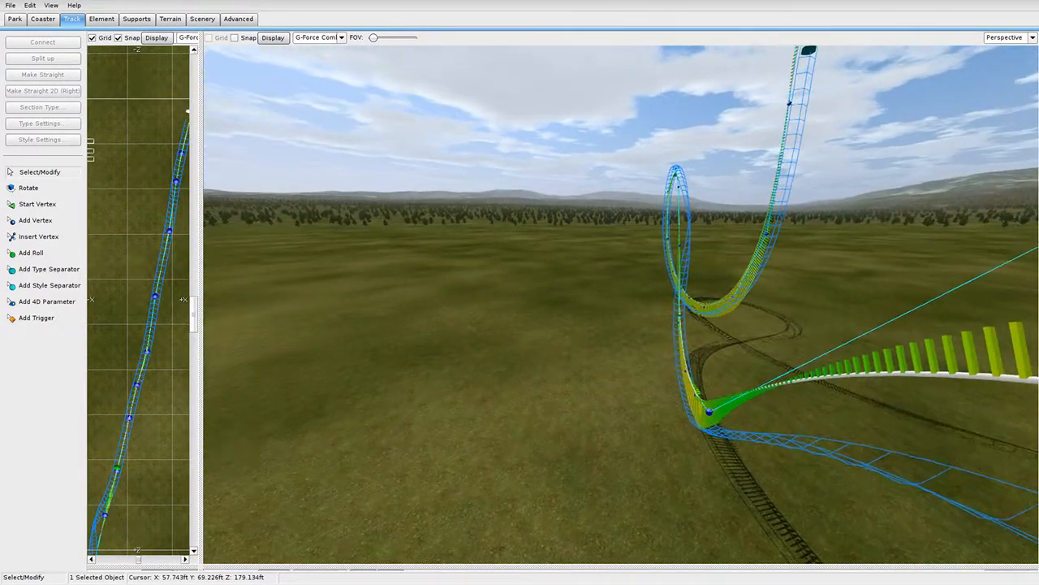
pyautogui.moveTo(621, 304); pyautogui.dragTo(731, 264, button='right')
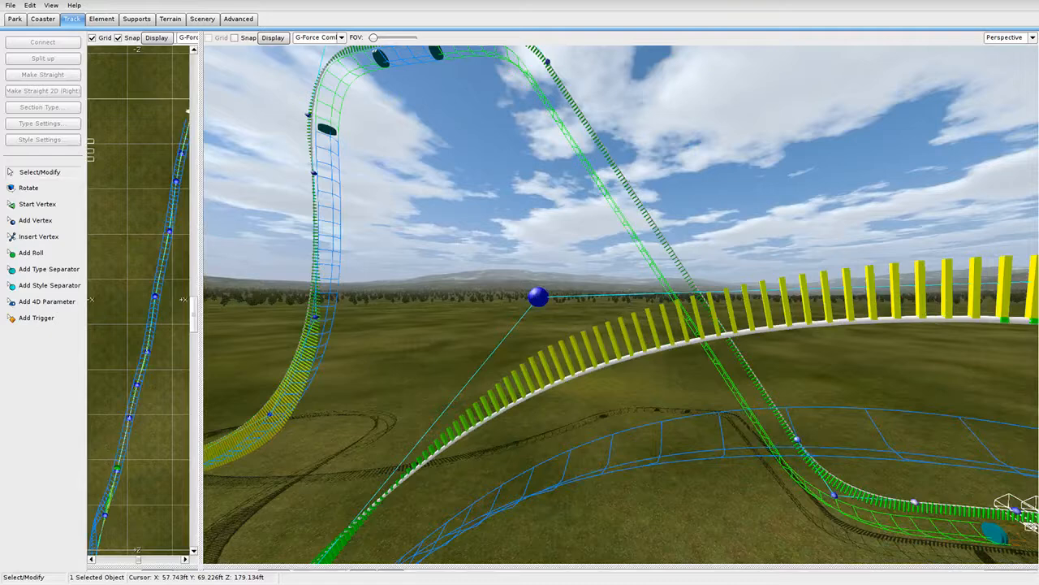
pyautogui.moveTo(621, 305); pyautogui.dragTo(536, 402, button='right')
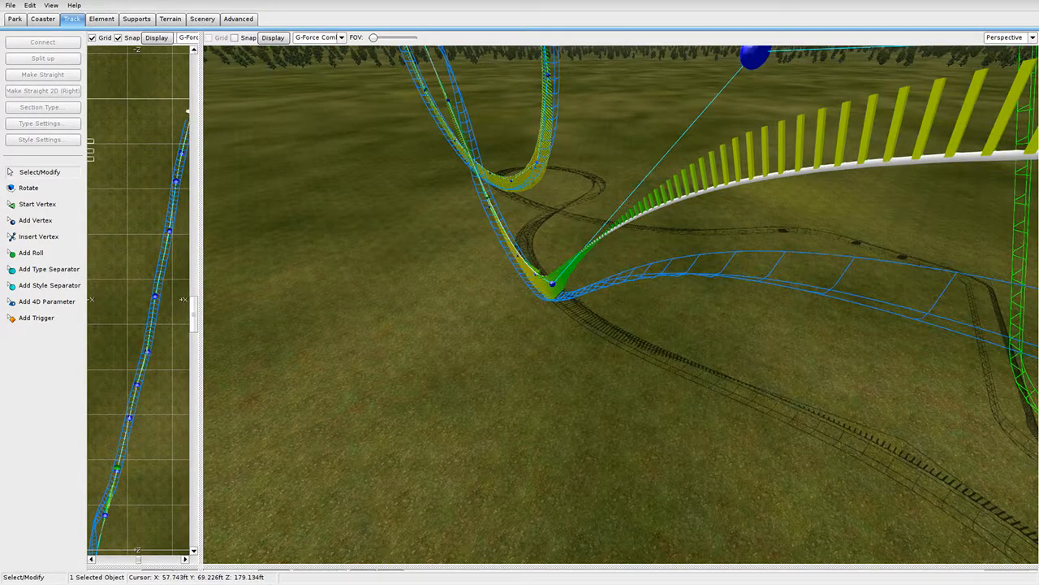
pyautogui.moveTo(622, 304); pyautogui.dragTo(432, 348, button='right')
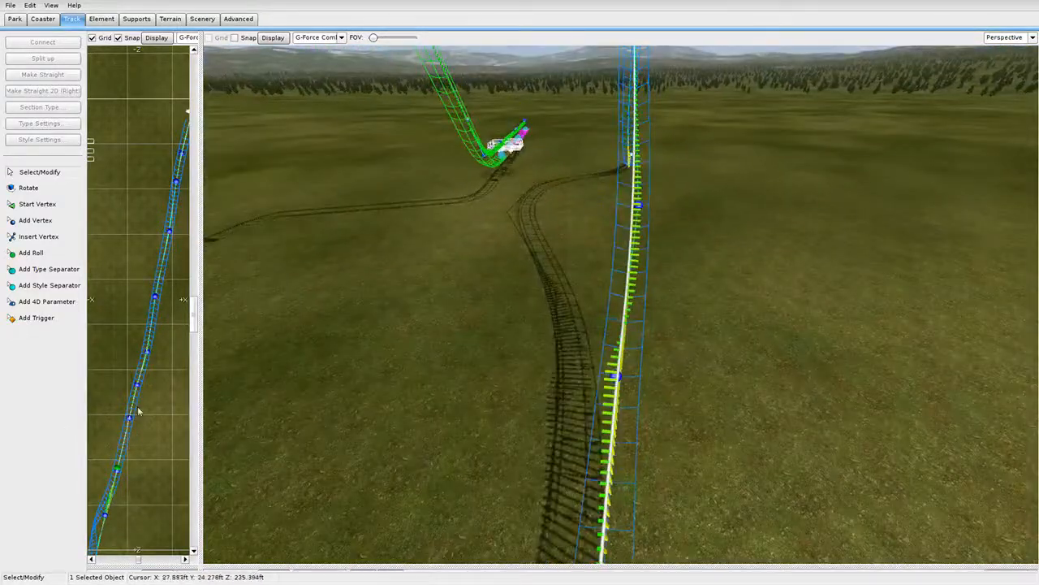
pyautogui.moveTo(193, 404); pyautogui.dragTo(508, 382)
# Shift the end track segment left in the Top view to straighten it.
pyautogui.scroll(4, 301, 251)
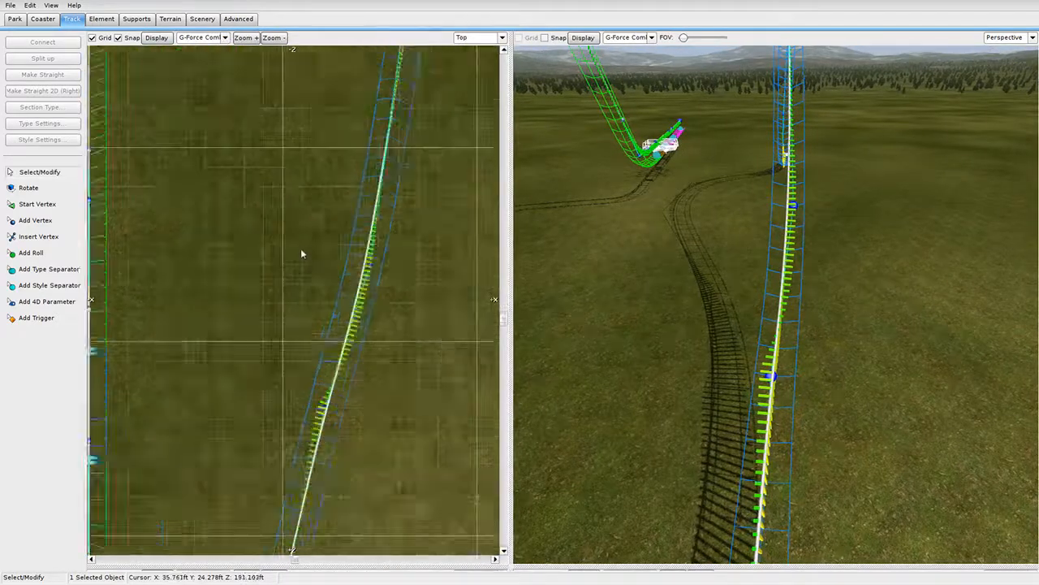
pyautogui.moveTo(404, 258); pyautogui.dragTo(388, 253)
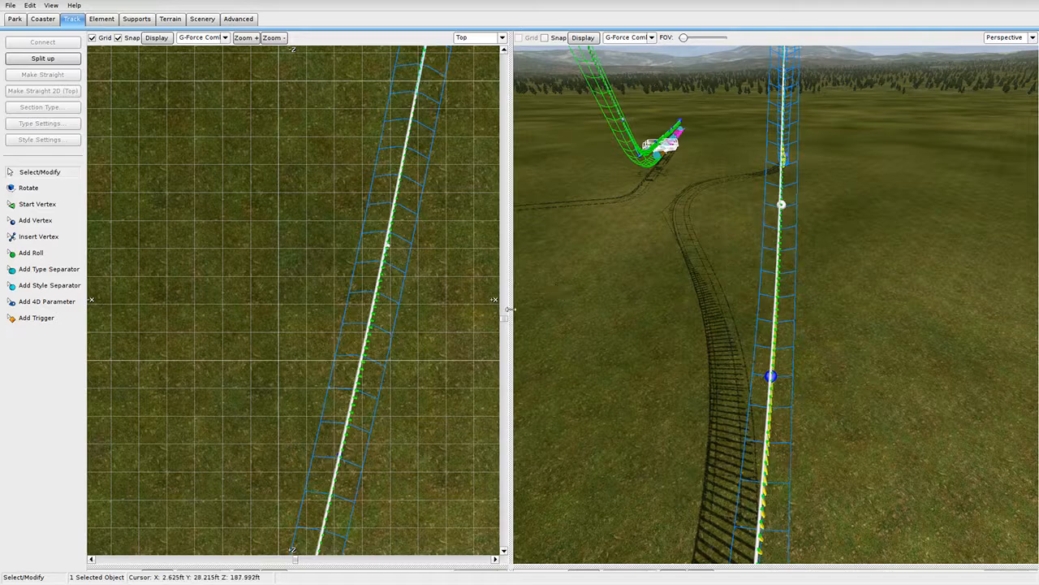
pyautogui.scroll(-6, 399, 308)
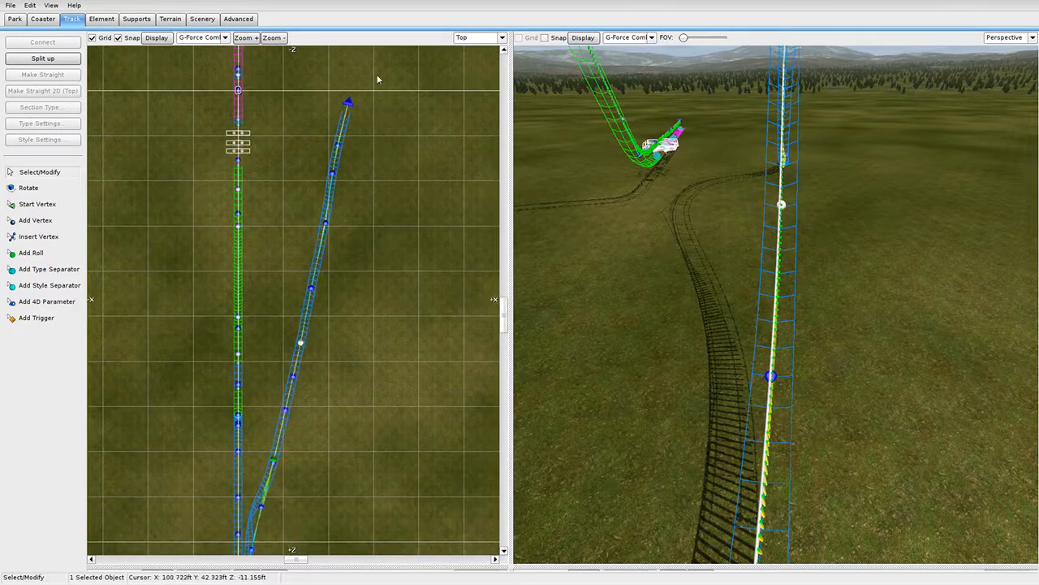
pyautogui.scroll(-3, 330, 121)
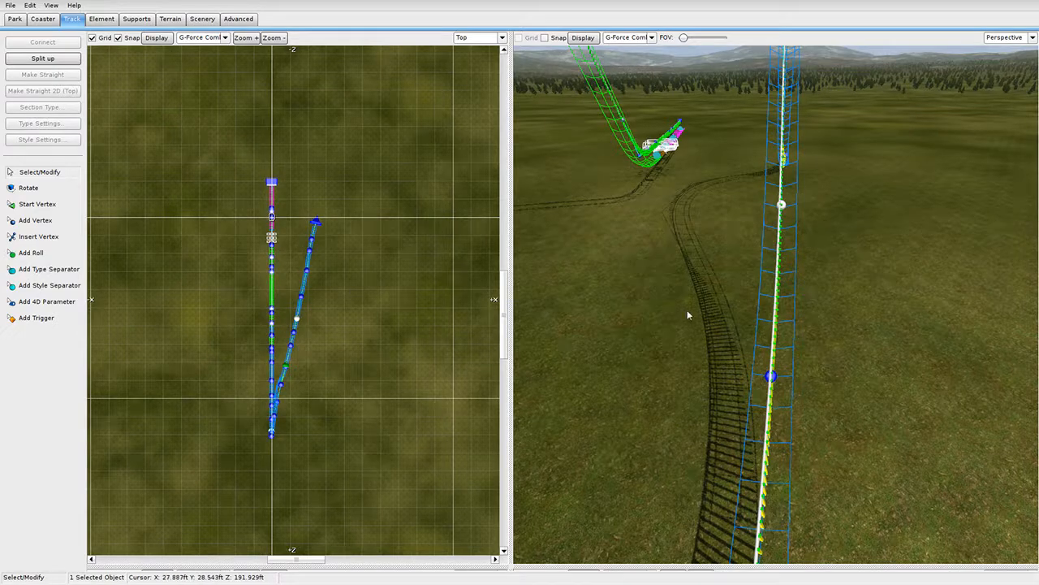
# Fly the 3D camera around the track and G-force comb with the W, A, S, D keys.
pyautogui.moveTo(688, 315); pyautogui.dragTo(551, 375, button='right')
pyautogui.press('w')
pyautogui.press('w')
pyautogui.press('w')
pyautogui.press('s')
pyautogui.press('d')
pyautogui.press('a')
pyautogui.press('w')
pyautogui.press('w')
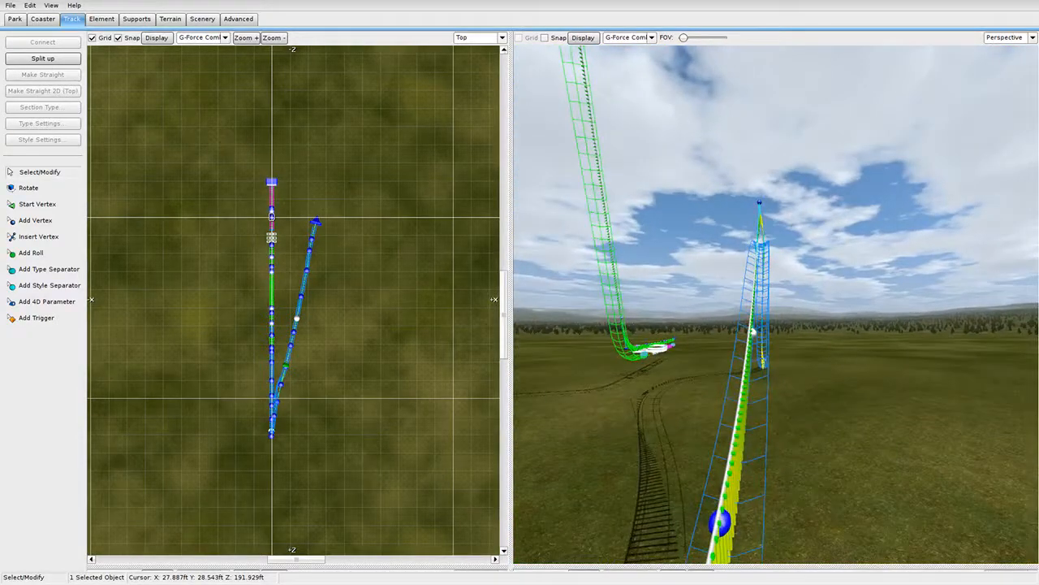
pyautogui.press('w')
pyautogui.press('a')
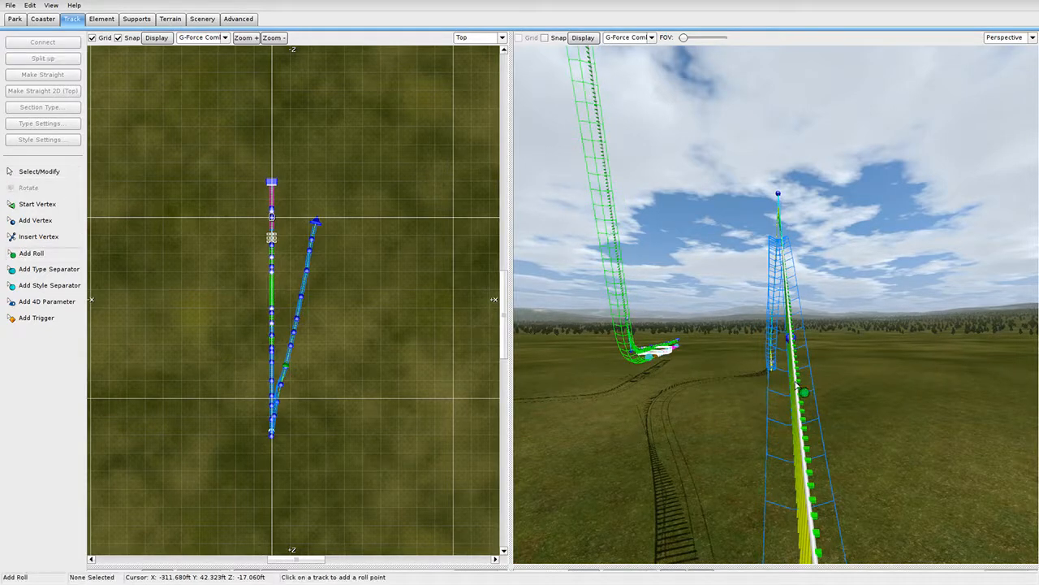
# Add two roll points along the new dive section with Add Roll.
pyautogui.click(809, 386)
pyautogui.moveTo(809, 386)
pyautogui.mouseDown(button='right')
pyautogui.moveTo(814, 300)
pyautogui.moveTo(792, 379)
pyautogui.mouseUp(button='right')
pyautogui.click(807, 201)
pyautogui.press('w')
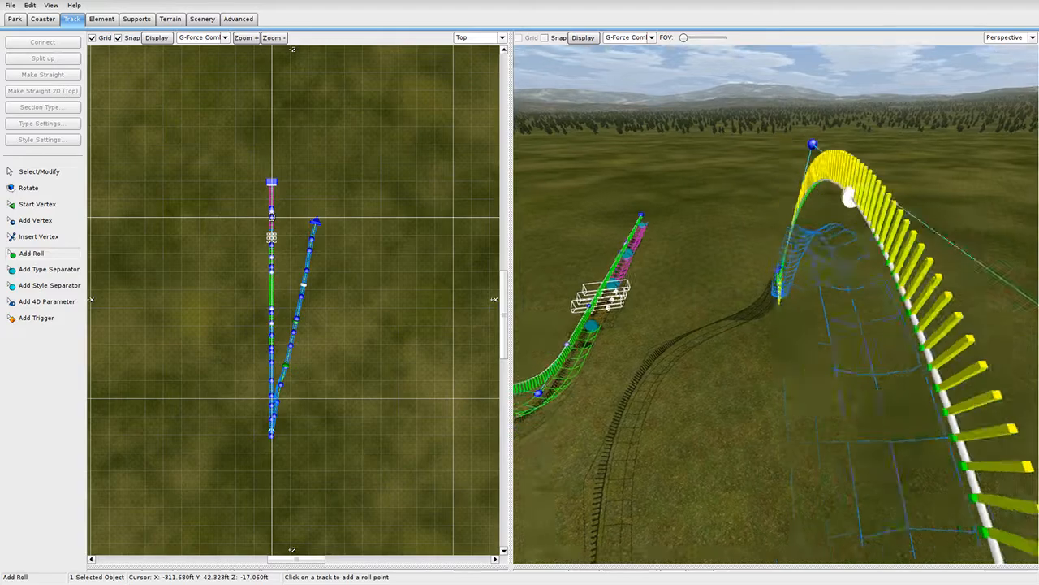
pyautogui.moveTo(771, 264); pyautogui.dragTo(804, 276, button='right')
pyautogui.press('w')
pyautogui.press('w')
pyautogui.moveTo(705, 293)
pyautogui.mouseDown(button='right')
pyautogui.moveTo(719, 349)
pyautogui.moveTo(706, 293)
pyautogui.mouseUp(button='right')
pyautogui.moveTo(779, 304); pyautogui.dragTo(804, 254, button='right')
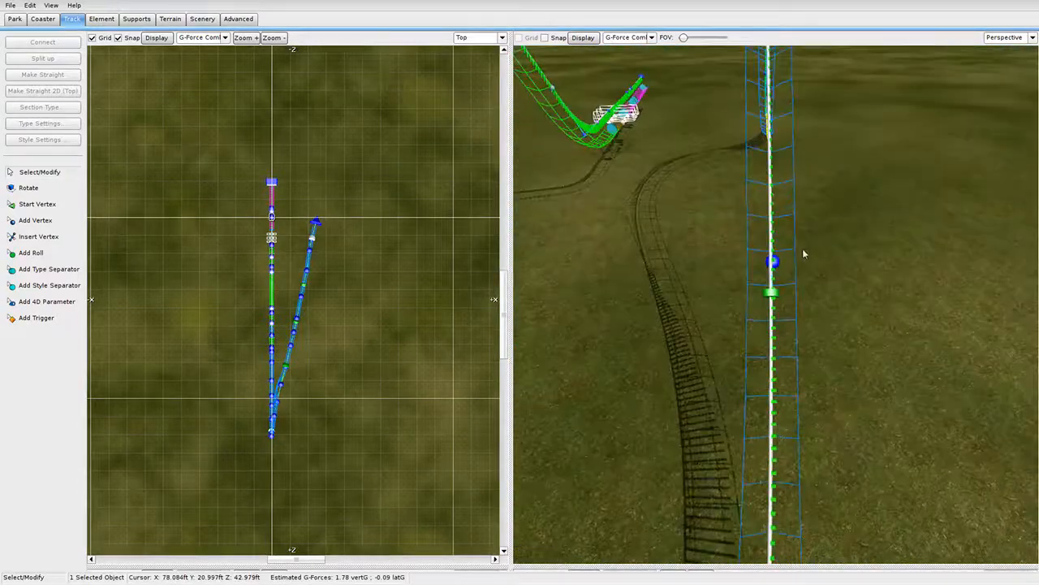
# Review the Roll Point settings of the mid-track and end roll points.
pyautogui.doubleClick(771, 294)
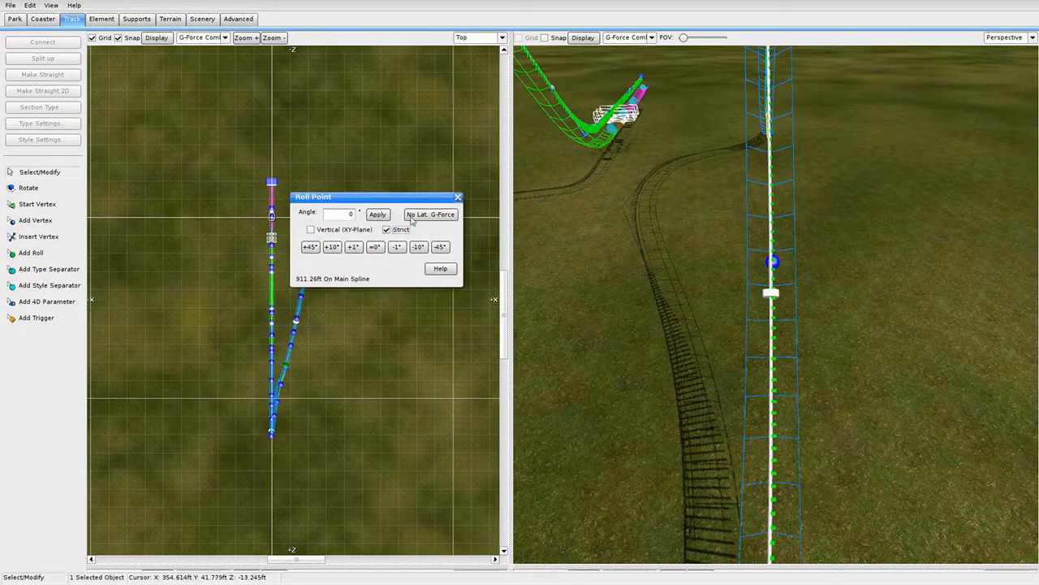
pyautogui.click(458, 199)
pyautogui.moveTo(762, 304)
pyautogui.mouseDown(button='right')
pyautogui.moveTo(760, 258)
pyautogui.moveTo(743, 296)
pyautogui.moveTo(762, 305)
pyautogui.mouseUp(button='right')
pyautogui.press('w')
pyautogui.doubleClick(744, 315)
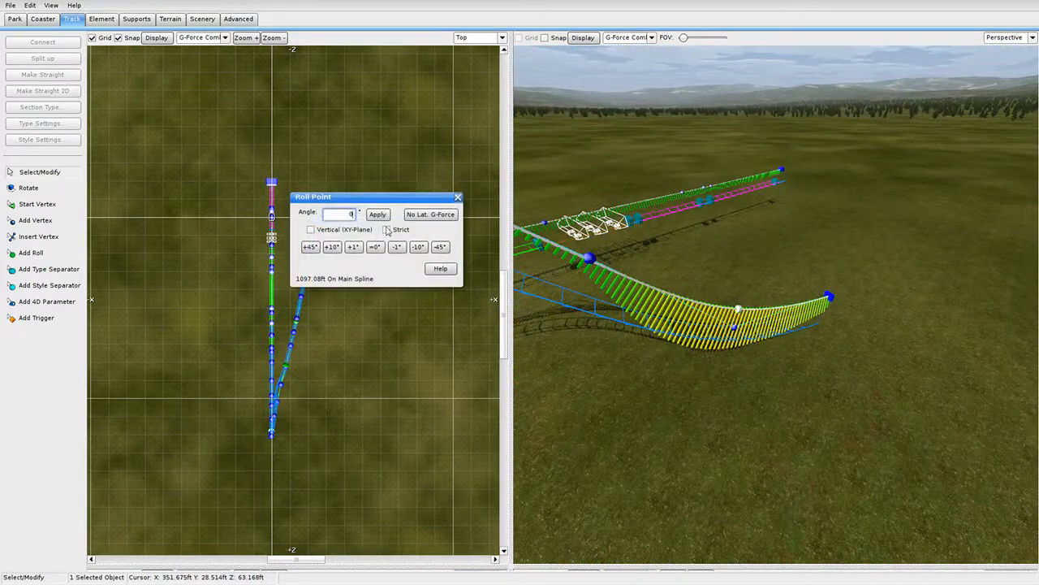
pyautogui.click(458, 197)
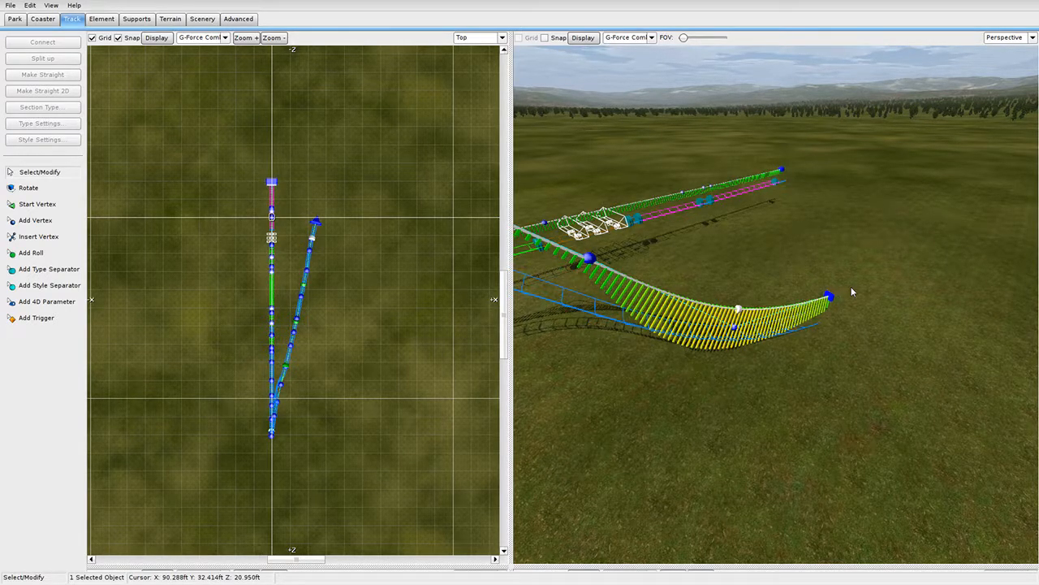
# Set the hill's roll point at 996.64 ft to a 180° angle.
pyautogui.moveTo(816, 317); pyautogui.dragTo(813, 316, button='right')
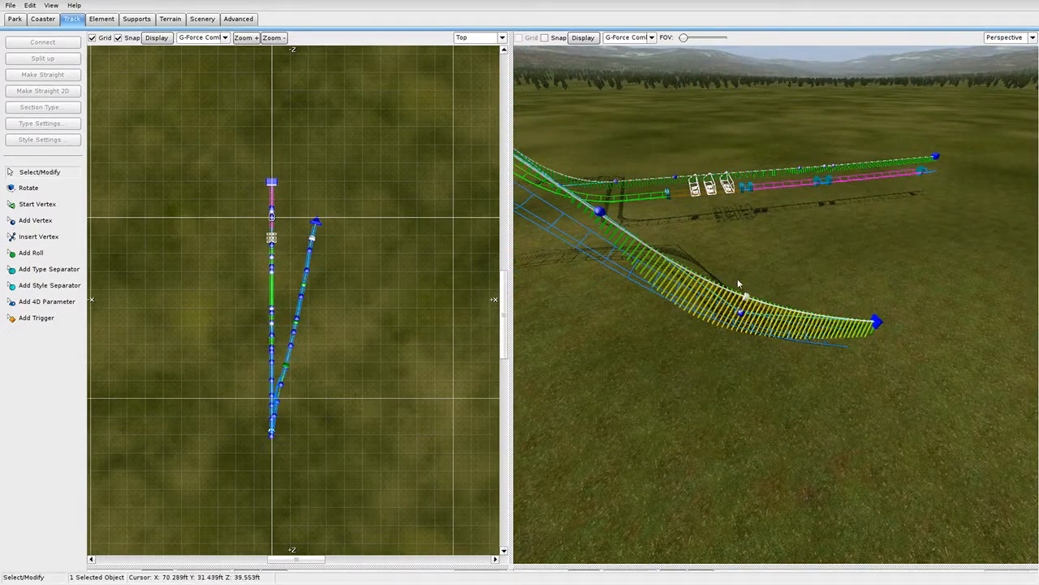
pyautogui.moveTo(755, 301); pyautogui.dragTo(740, 277, button='right')
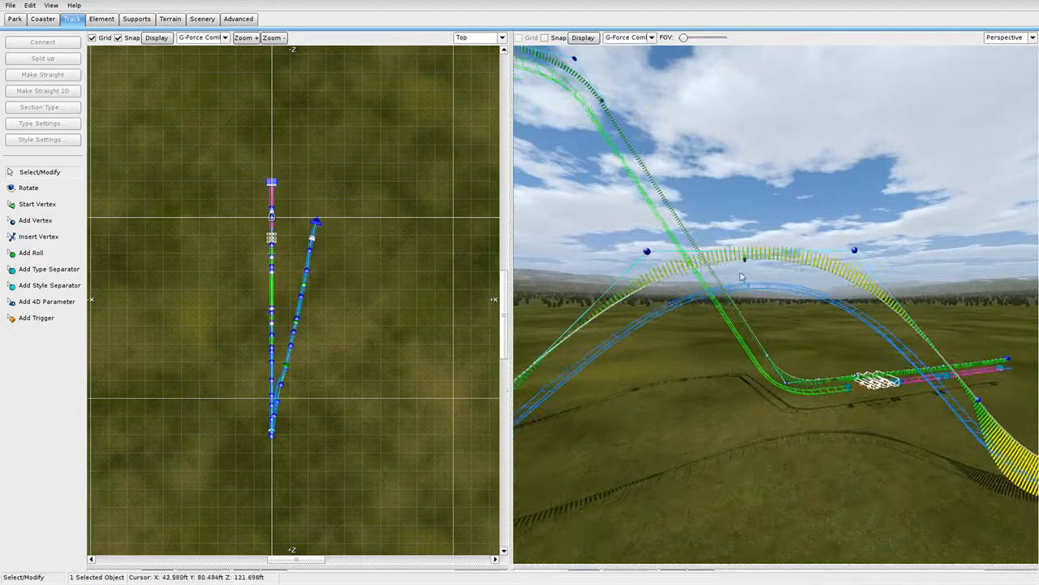
pyautogui.doubleClick(766, 260)
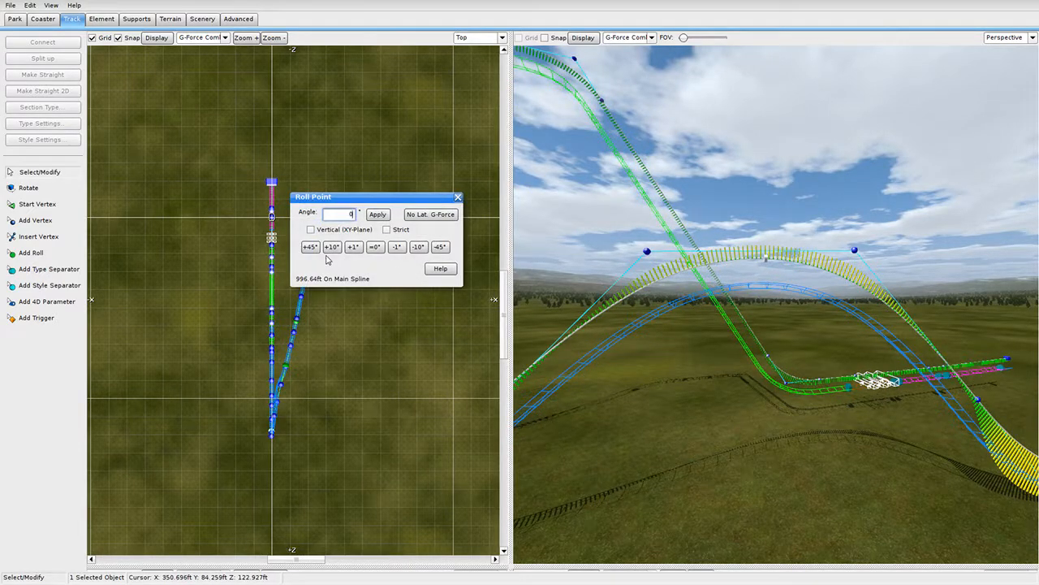
pyautogui.click(458, 198)
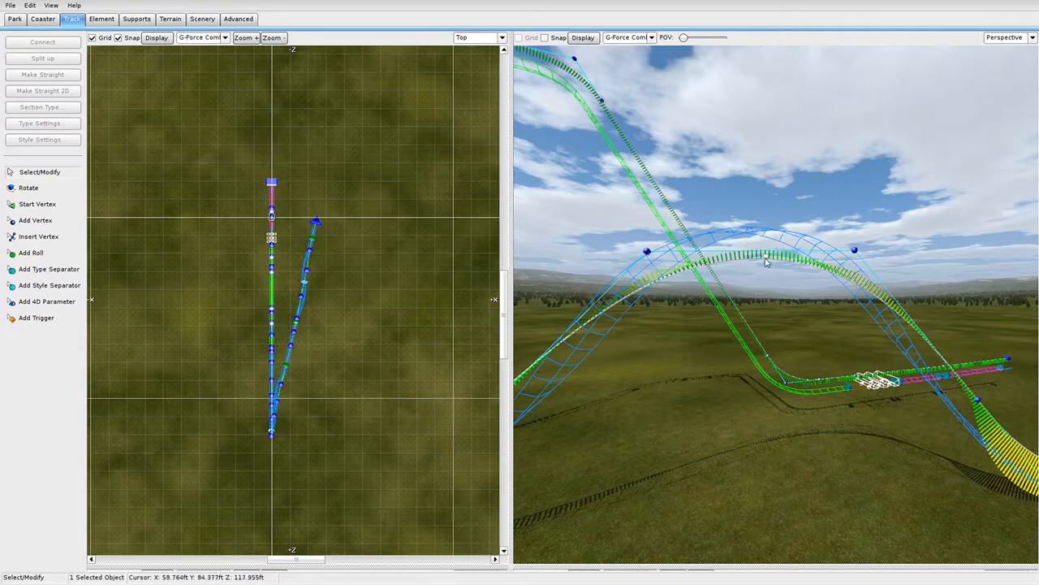
# Fly the free camera along the reworked track over the hill and valley curve.
pyautogui.moveTo(787, 298); pyautogui.dragTo(776, 337, button='right')
pyautogui.press('d')
pyautogui.press('w')
pyautogui.press('w')
pyautogui.press('w')
pyautogui.press('w')
pyautogui.press('w')
pyautogui.moveTo(800, 386); pyautogui.dragTo(810, 354, button='right')
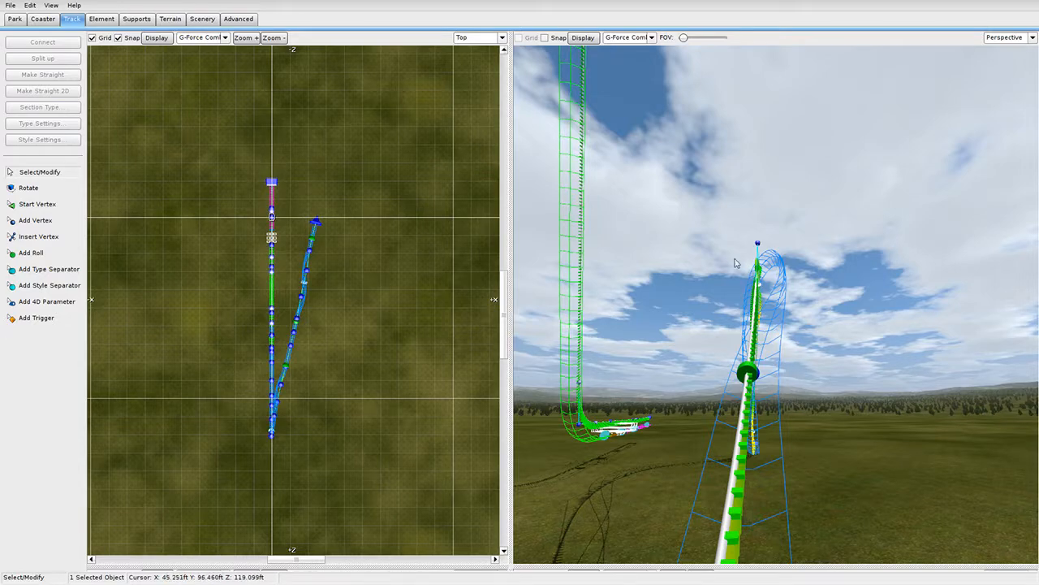
pyautogui.press('w')
pyautogui.moveTo(734, 319); pyautogui.dragTo(827, 365, button='right')
pyautogui.press('w')
pyautogui.press('w')
pyautogui.press('w')
pyautogui.press('w')
pyautogui.press('w')
pyautogui.press('w')
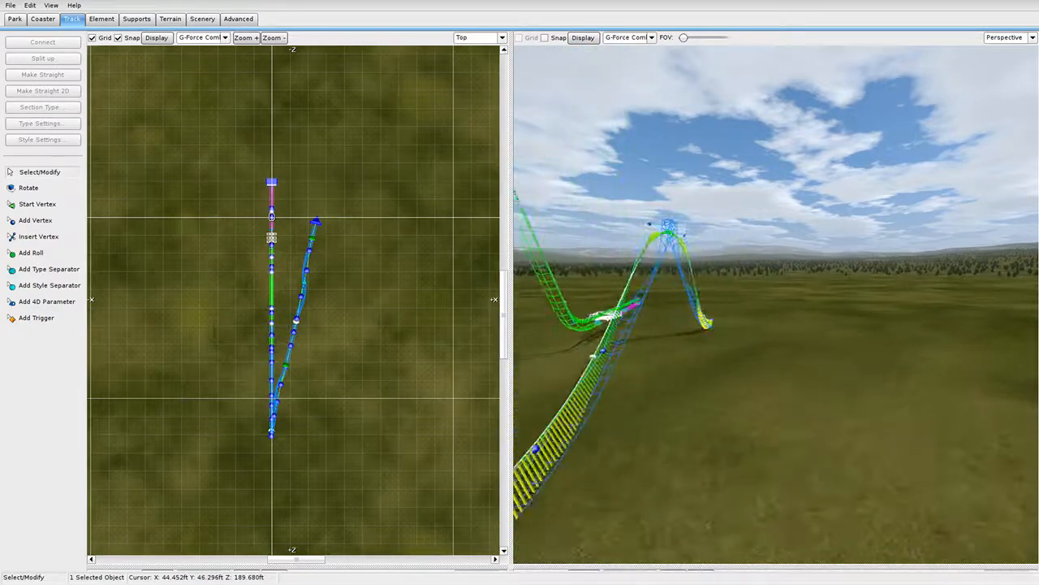
pyautogui.press('w')
pyautogui.moveTo(826, 280); pyautogui.dragTo(732, 233, button='right')
pyautogui.press('w')
pyautogui.press('s')
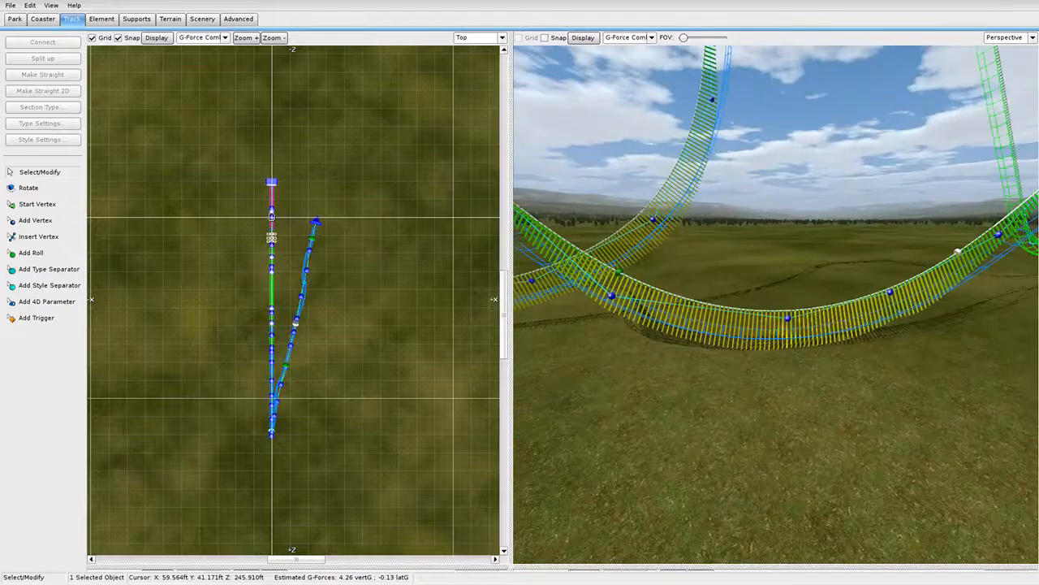
# Check the section from the ride camera, return to free view, then show the Right/Front views.
pyautogui.click(996, 100)
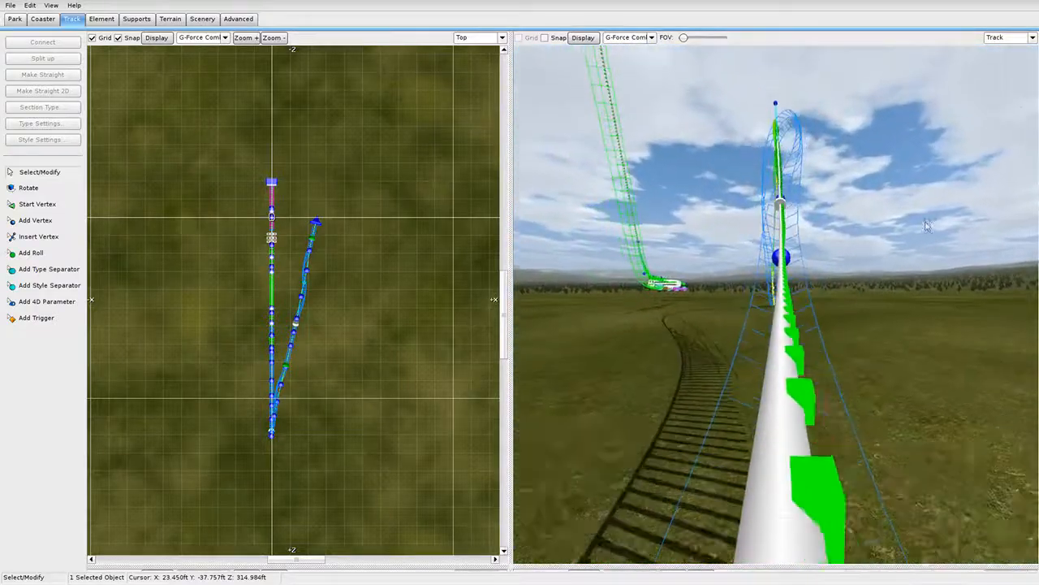
pyautogui.click(997, 92)
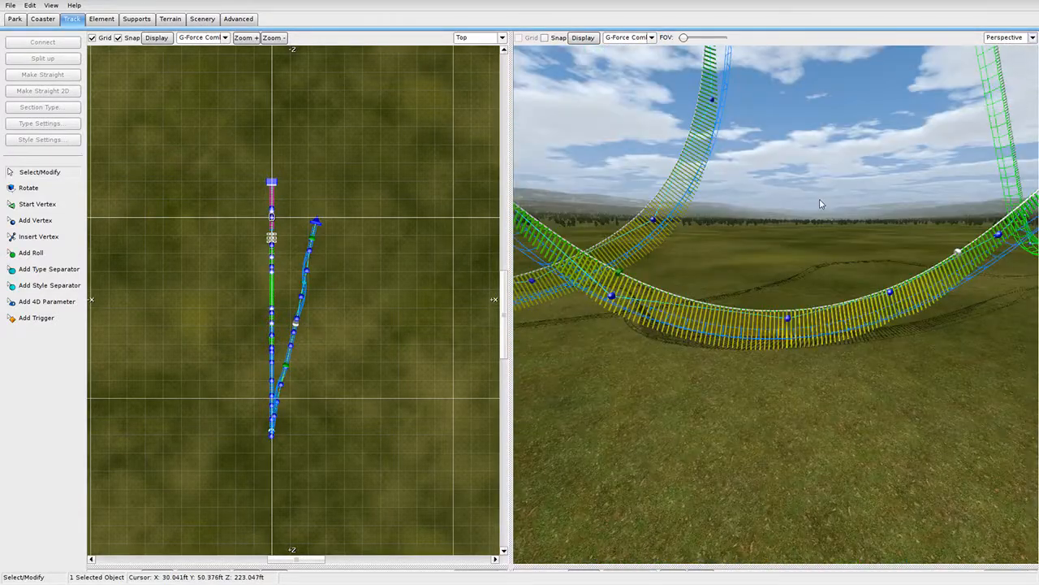
pyautogui.moveTo(775, 304); pyautogui.dragTo(893, 231, button='right')
pyautogui.moveTo(822, 259); pyautogui.dragTo(821, 204, button='right')
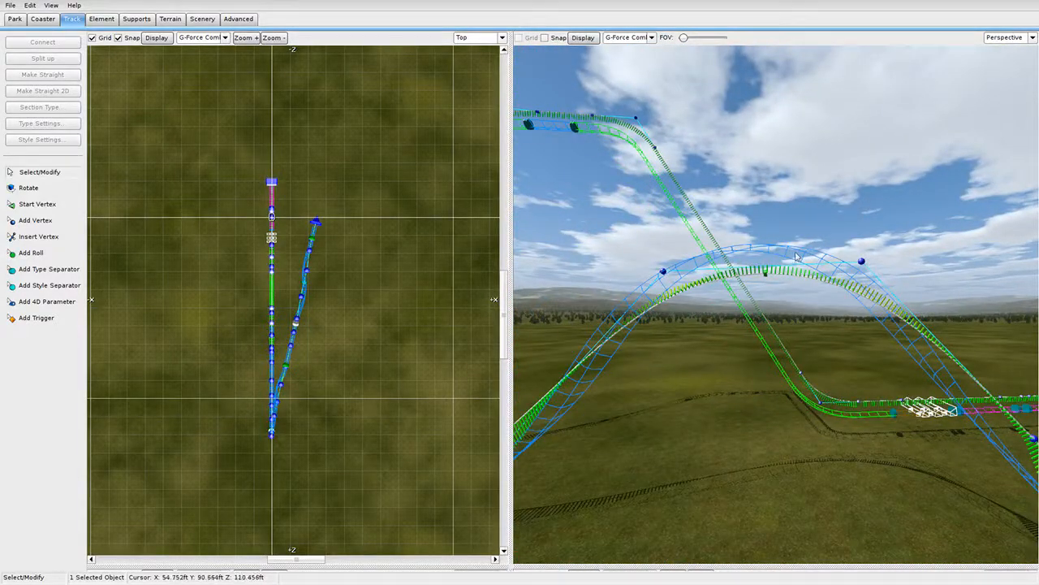
pyautogui.moveTo(797, 256); pyautogui.dragTo(545, 335, button='right')
pyautogui.moveTo(509, 559); pyautogui.dragTo(852, 34)
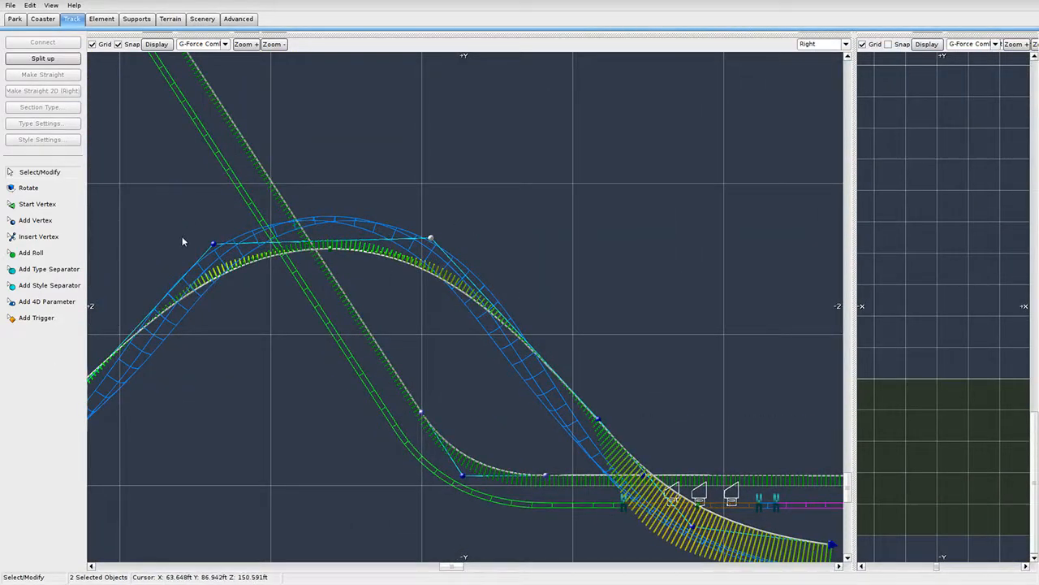
# Lower and smooth the crest vertices of the hill beside the station.
pyautogui.moveTo(431, 240); pyautogui.dragTo(432, 256)
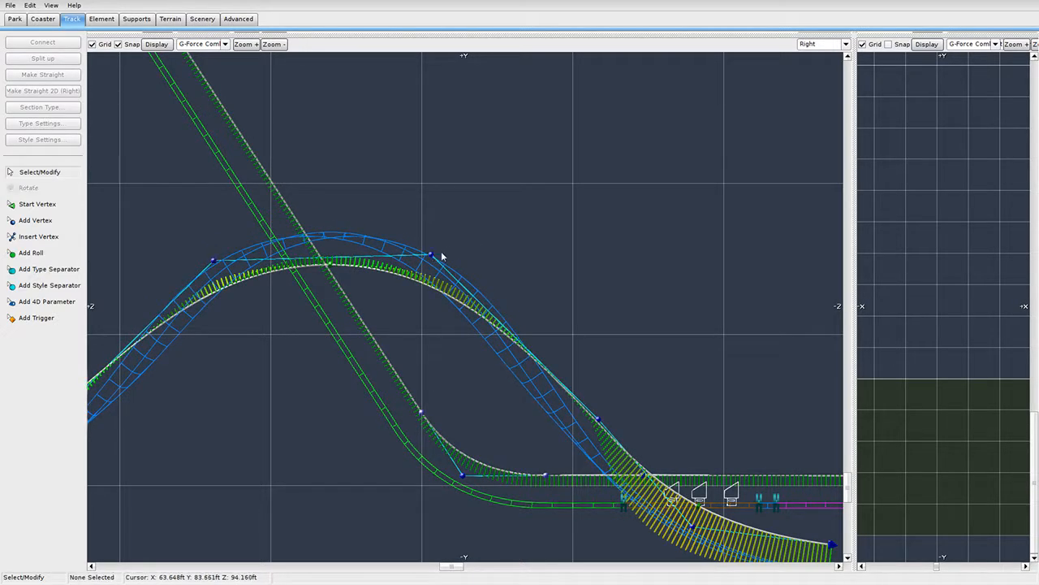
pyautogui.click(434, 255)
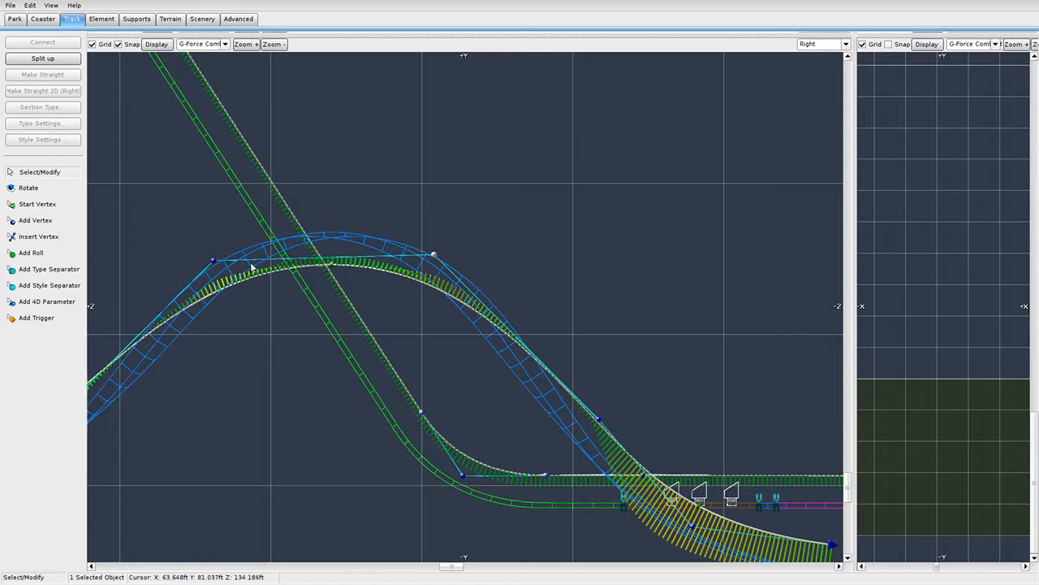
pyautogui.moveTo(216, 264); pyautogui.dragTo(209, 263)
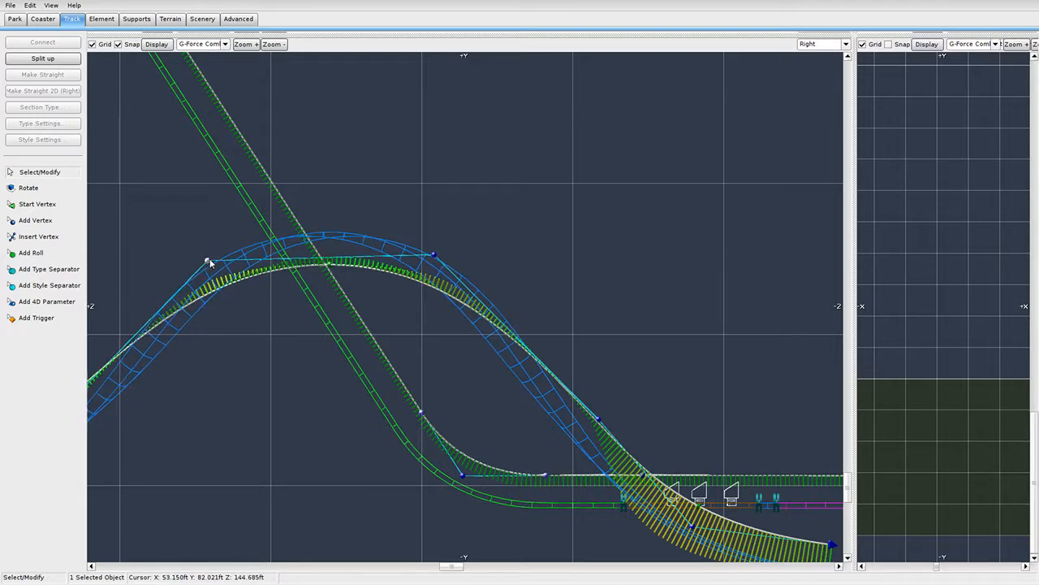
pyautogui.moveTo(436, 257); pyautogui.dragTo(440, 256)
# Pan the side view to the track's straight end, then enlarge the 3D perspective view.
pyautogui.scroll(-1, 430, 312)
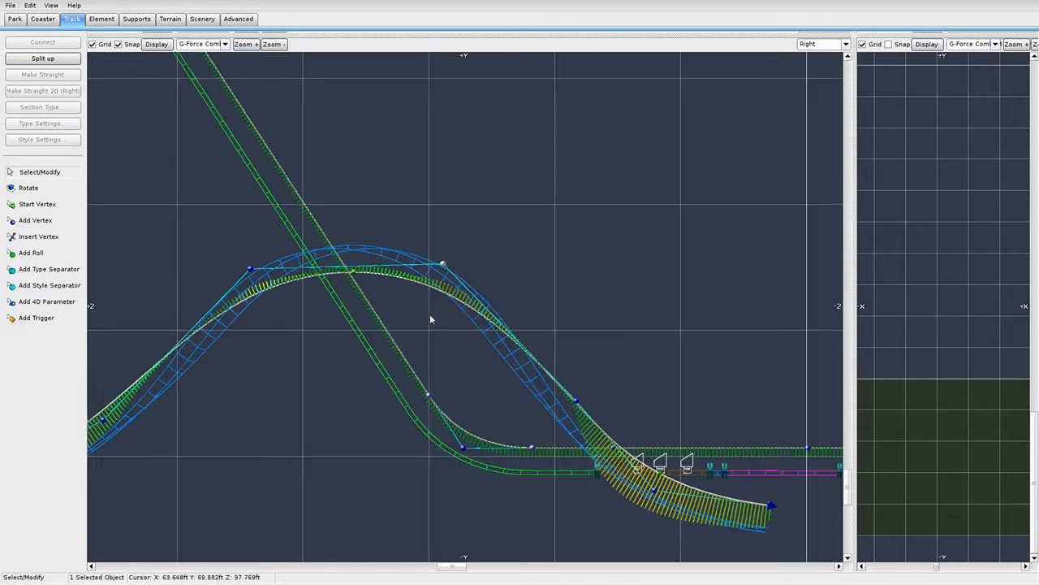
pyautogui.moveTo(452, 392); pyautogui.dragTo(695, 213, button='right')
pyautogui.scroll(-3, 448, 324)
pyautogui.scroll(2, 449, 328)
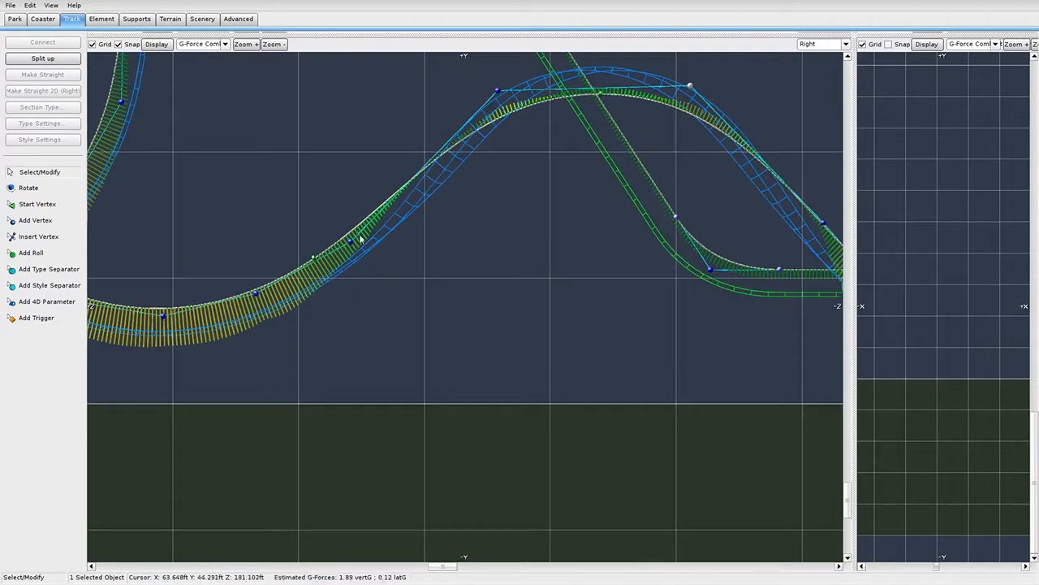
pyautogui.scroll(-3, 458, 332)
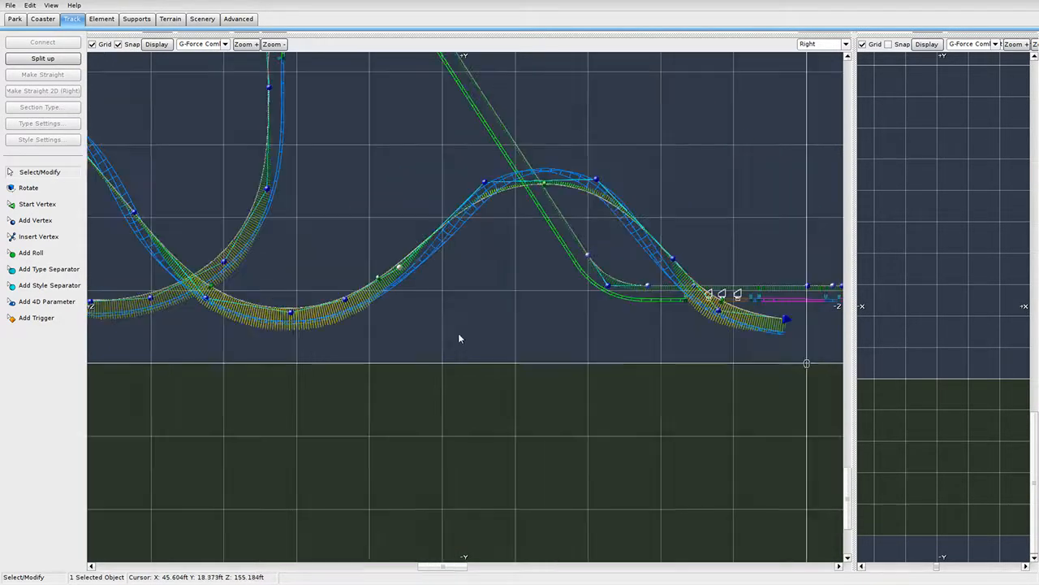
pyautogui.click(484, 317)
pyautogui.moveTo(677, 189); pyautogui.dragTo(567, 186, button='right')
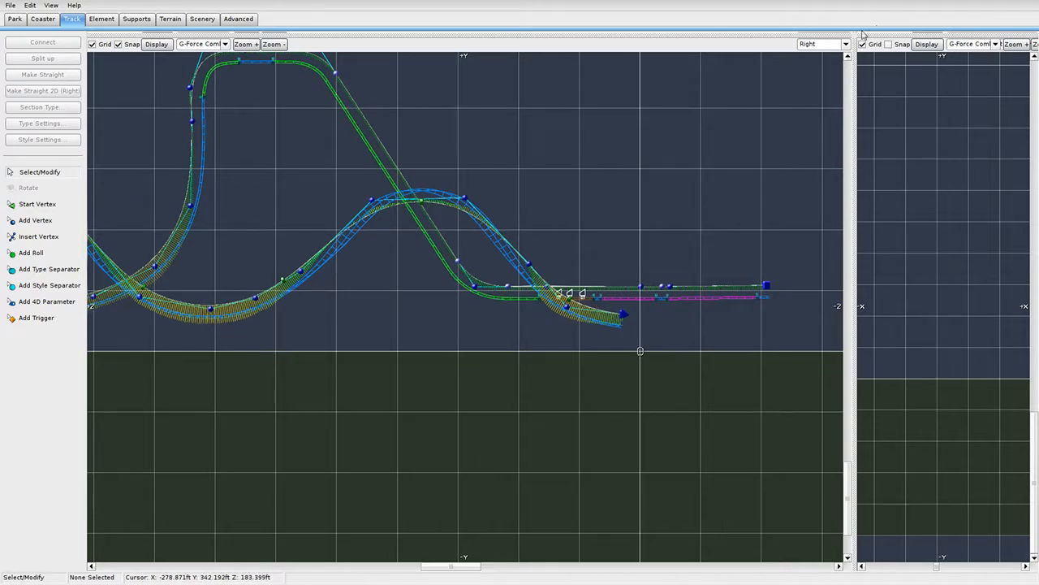
pyautogui.moveTo(852, 36); pyautogui.dragTo(306, 482)
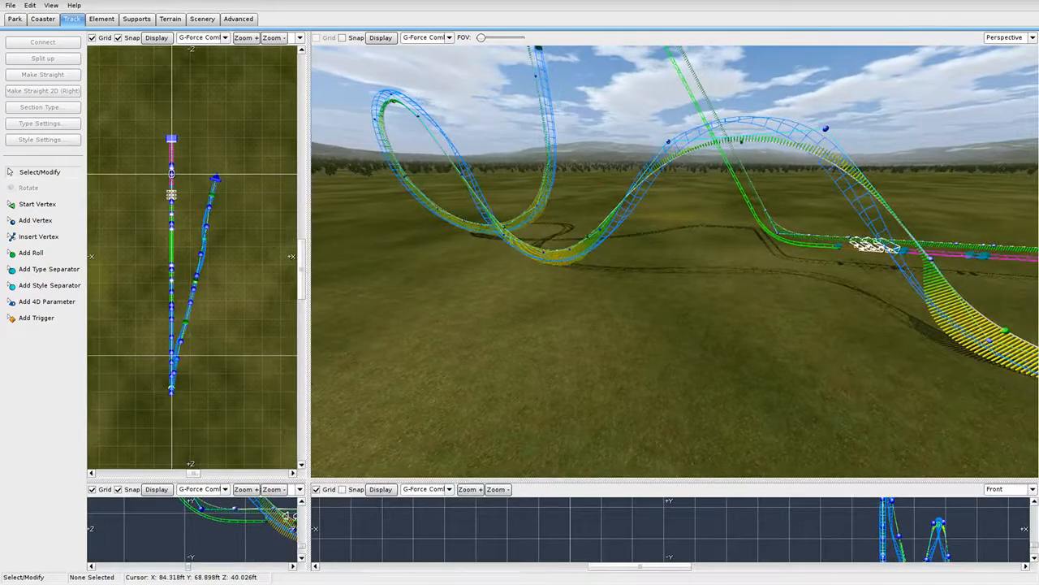
# Orbit around the reshaped hill in 3D, then restore the full-size side elevation view.
pyautogui.scroll(-3, 675, 261)
pyautogui.moveTo(715, 261); pyautogui.dragTo(484, 264, button='right')
pyautogui.moveTo(780, 243)
pyautogui.mouseDown(button='right')
pyautogui.moveTo(772, 247)
pyautogui.moveTo(812, 357)
pyautogui.moveTo(796, 244)
pyautogui.mouseUp(button='right')
pyautogui.scroll(3, 800, 308)
pyautogui.scroll(-3, 795, 244)
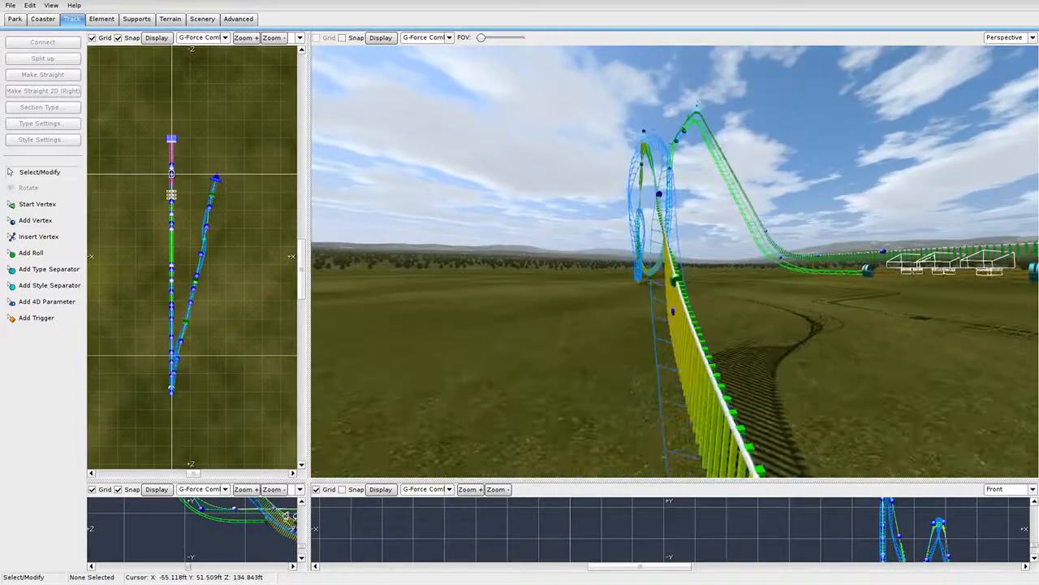
pyautogui.moveTo(731, 259); pyautogui.dragTo(795, 264, button='middle')
pyautogui.moveTo(795, 264); pyautogui.dragTo(536, 262, button='right')
pyautogui.press('d')
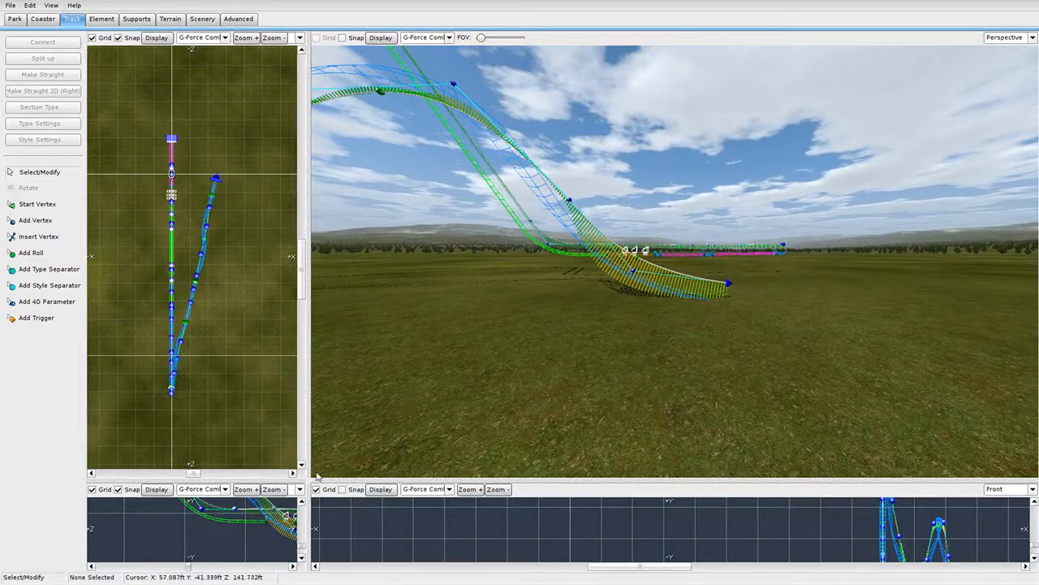
pyautogui.moveTo(308, 480); pyautogui.dragTo(755, 35)
pyautogui.scroll(4, 634, 292)
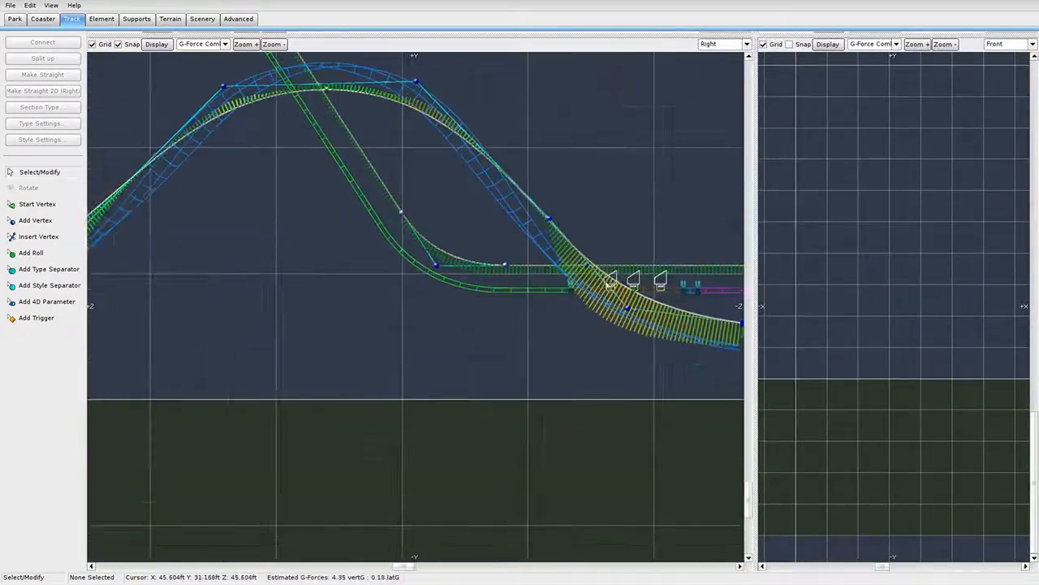
# Reshape the final curve by raising and then lowering the track's end vertex.
pyautogui.moveTo(634, 292); pyautogui.dragTo(431, 317, button='right')
pyautogui.click(543, 351)
pyautogui.moveTo(543, 355); pyautogui.dragTo(574, 341)
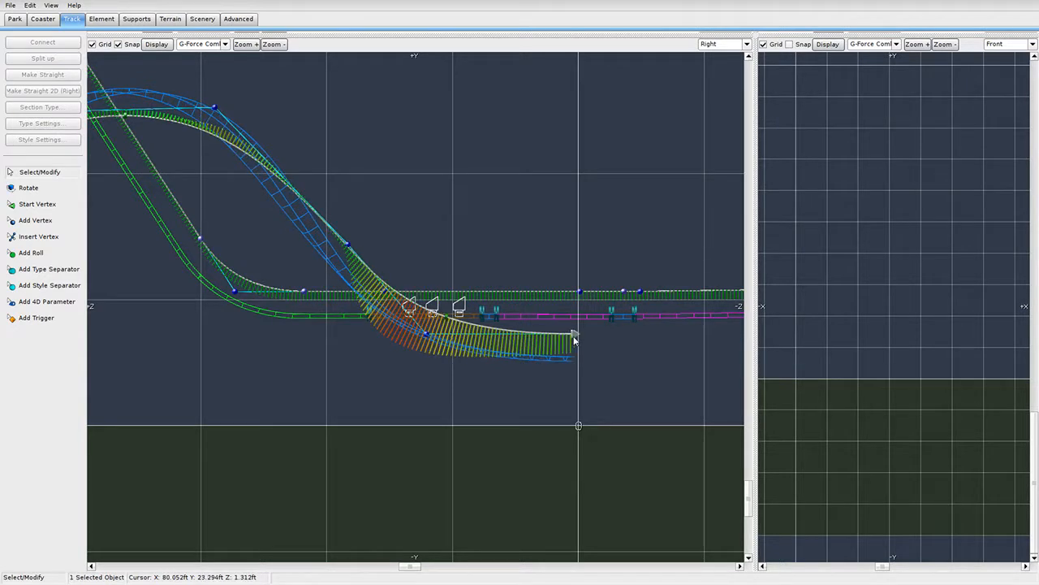
pyautogui.click(424, 334)
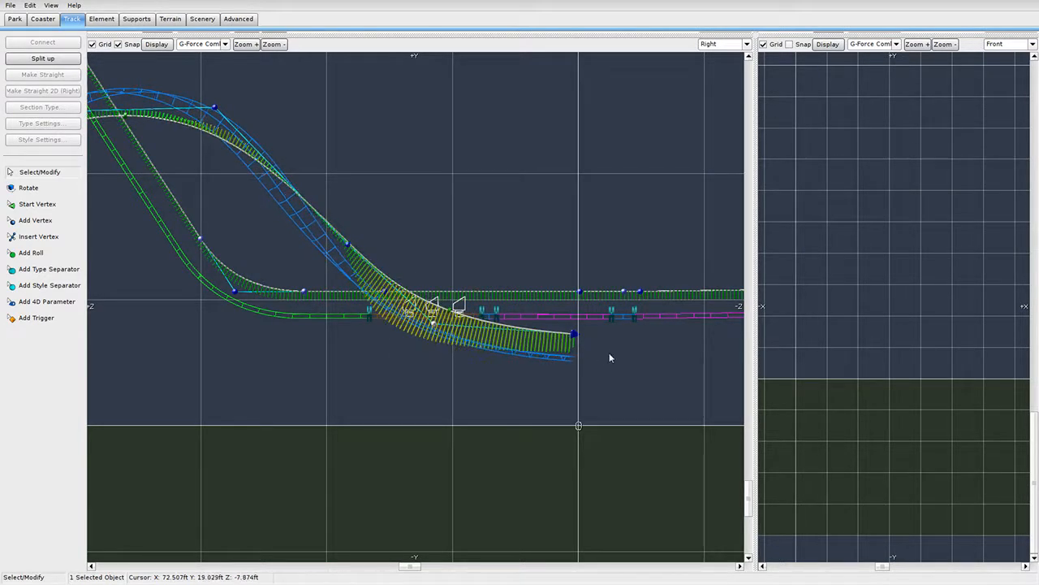
pyautogui.moveTo(573, 340); pyautogui.dragTo(574, 313)
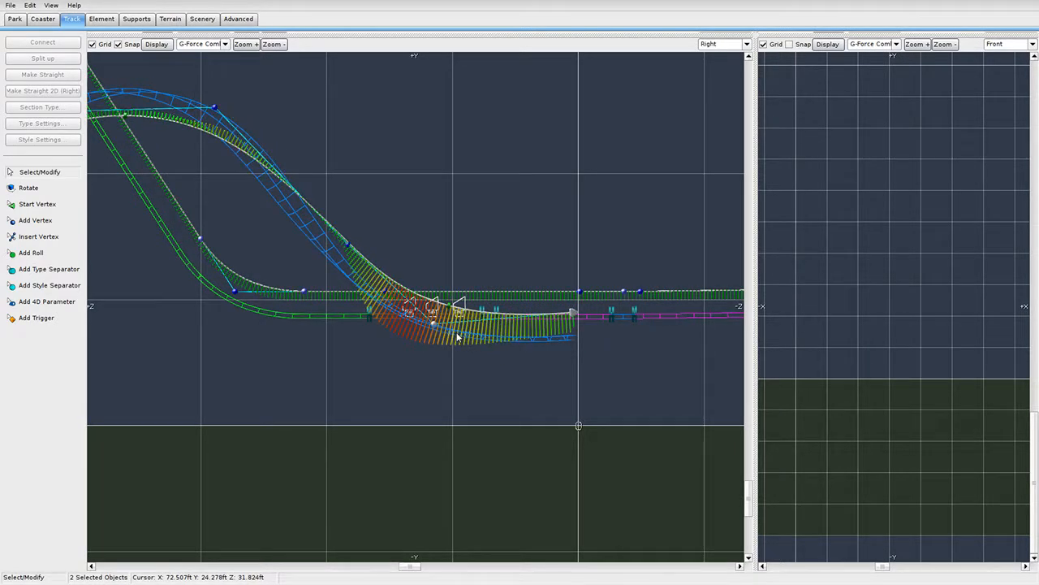
pyautogui.click(454, 364)
pyautogui.moveTo(576, 316); pyautogui.dragTo(560, 336)
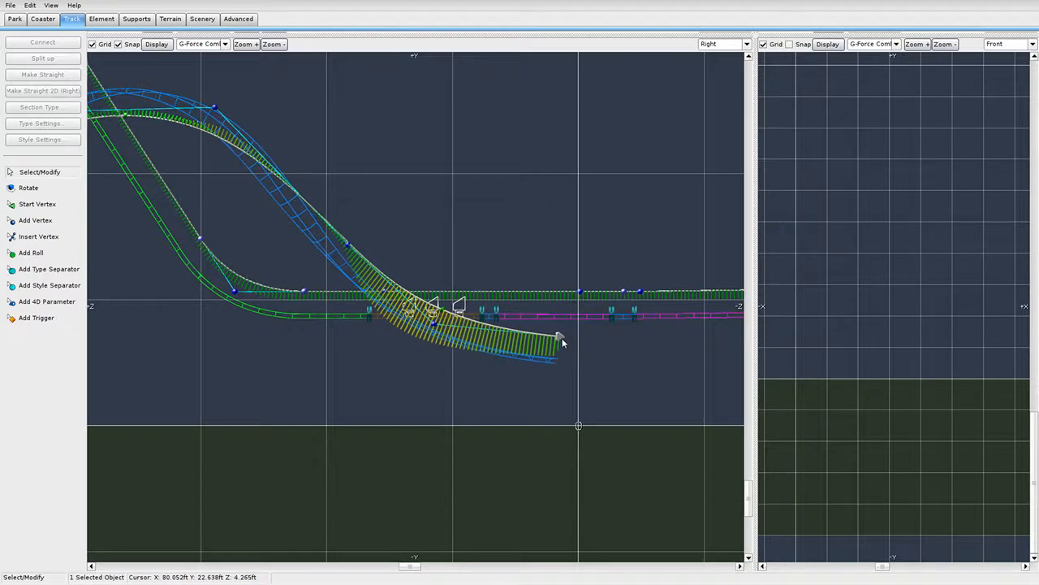
# Add a new end vertex and drag the vertices into a deeper dip rising to the station line.
pyautogui.click(53, 218)
pyautogui.moveTo(404, 354); pyautogui.dragTo(224, 372, button='right')
pyautogui.click(452, 349)
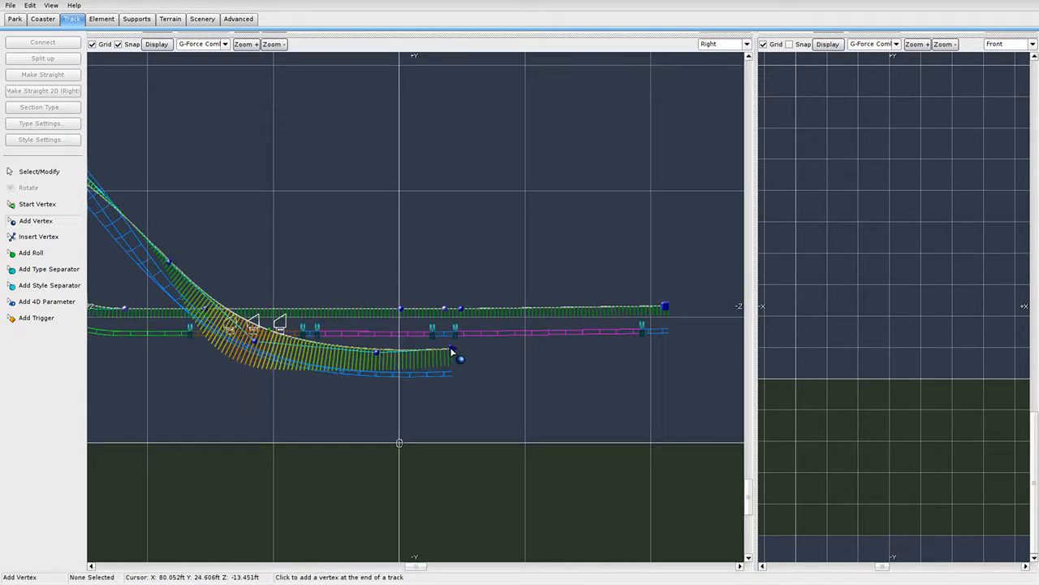
pyautogui.click(41, 173)
pyautogui.moveTo(456, 352); pyautogui.dragTo(465, 332)
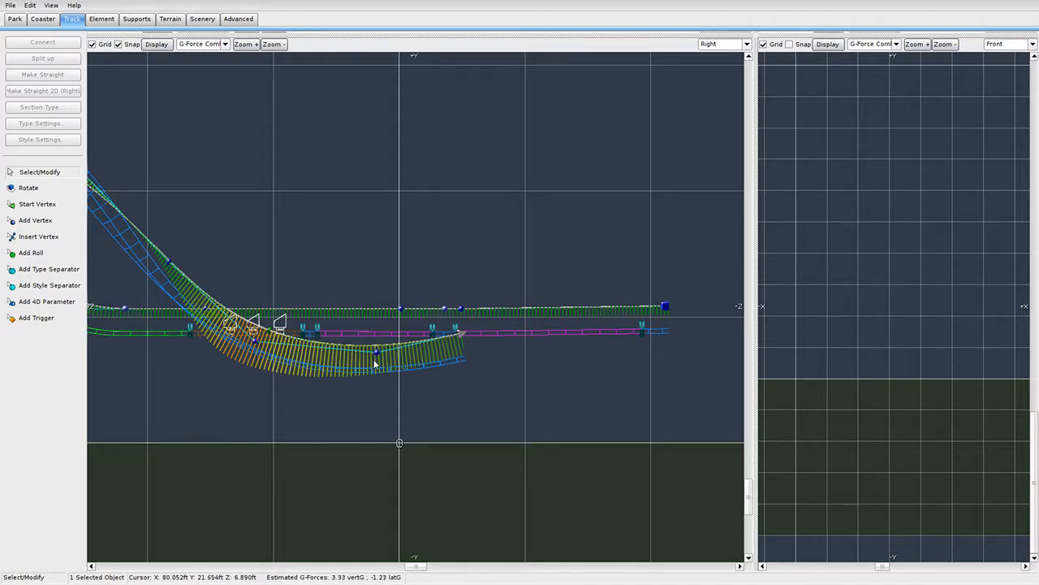
pyautogui.moveTo(376, 352)
pyautogui.mouseDown()
pyautogui.moveTo(370, 372)
pyautogui.moveTo(375, 363)
pyautogui.mouseUp()
pyautogui.moveTo(260, 342); pyautogui.dragTo(261, 346)
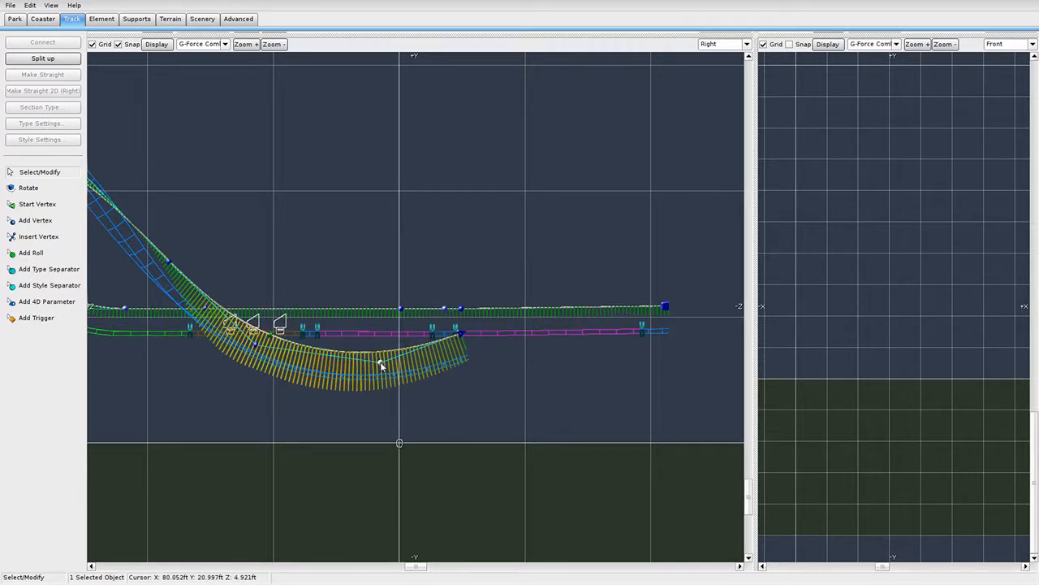
pyautogui.moveTo(380, 361); pyautogui.dragTo(384, 360)
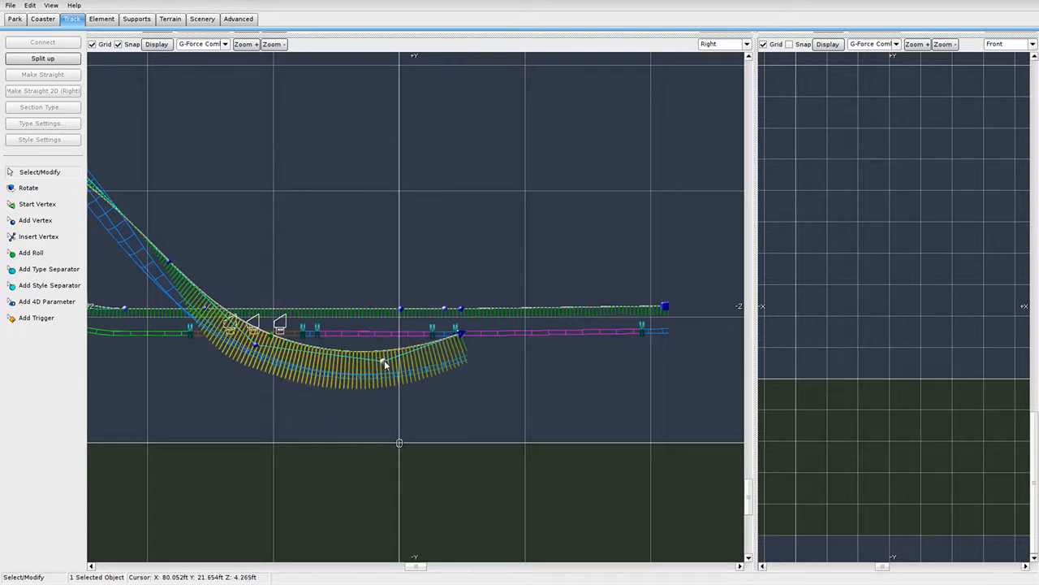
pyautogui.moveTo(257, 347); pyautogui.dragTo(257, 347)
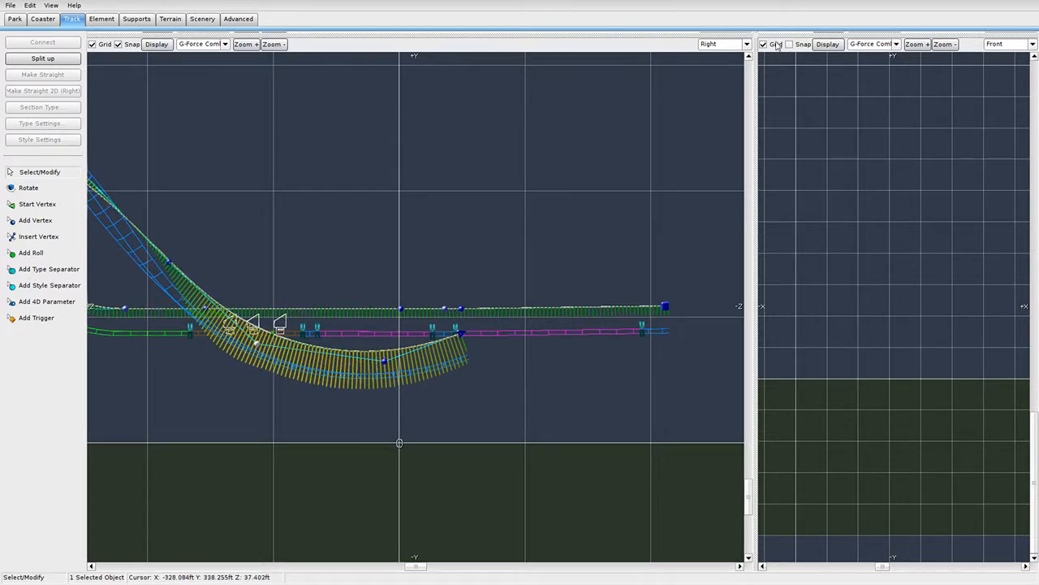
pyautogui.moveTo(755, 38); pyautogui.dragTo(214, 554)
pyautogui.moveTo(349, 203); pyautogui.dragTo(378, 68, button='right')
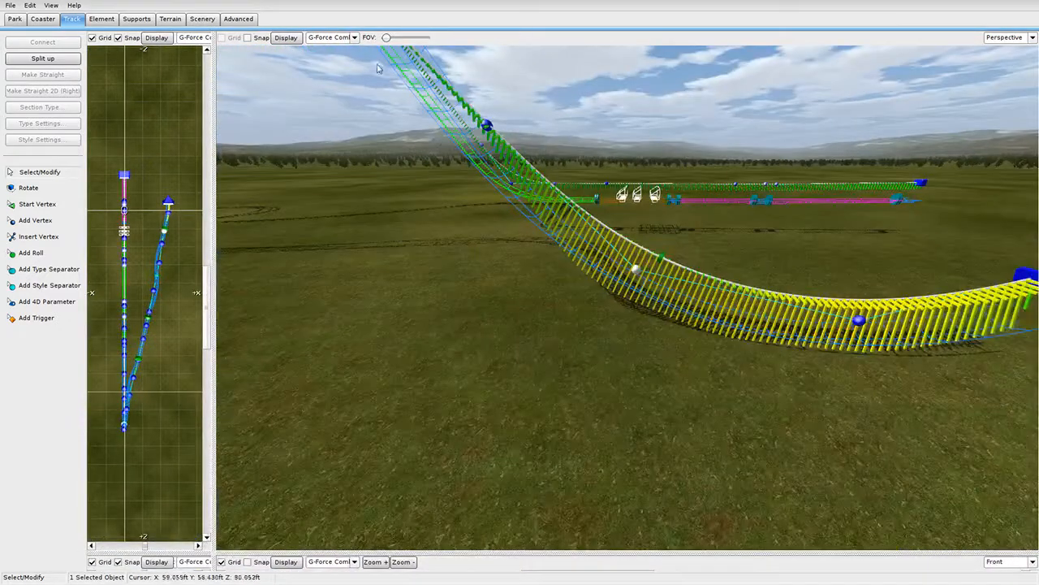
# Show the Speed Comb in the Perspective view and fly over the hill's crest.
pyautogui.click(331, 38)
pyautogui.click(335, 86)
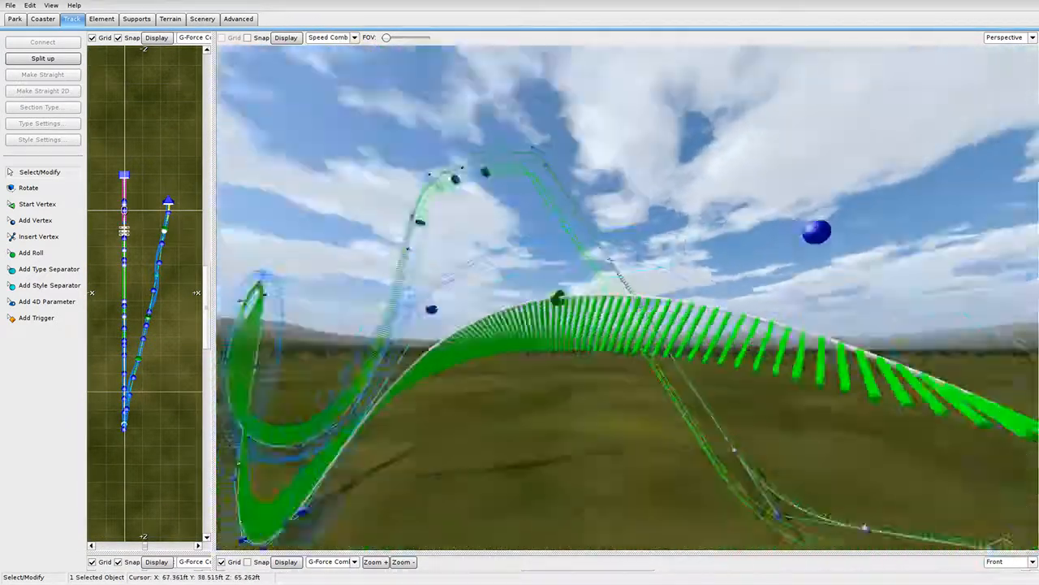
pyautogui.moveTo(454, 105); pyautogui.dragTo(474, 191, button='right')
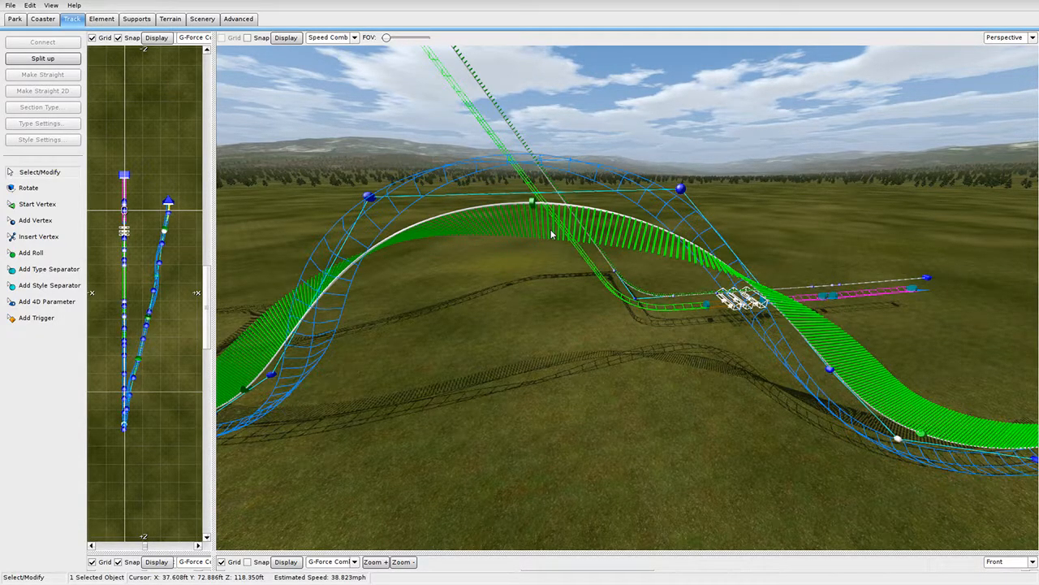
pyautogui.moveTo(551, 230)
pyautogui.mouseDown(button='right')
pyautogui.moveTo(503, 276)
pyautogui.moveTo(443, 288)
pyautogui.moveTo(455, 191)
pyautogui.moveTo(465, 193)
pyautogui.moveTo(456, 232)
pyautogui.moveTo(406, 333)
pyautogui.moveTo(454, 268)
pyautogui.moveTo(549, 228)
pyautogui.mouseUp(button='right')
# Set the display to None and fly back to see the full hill.
pyautogui.click(328, 38)
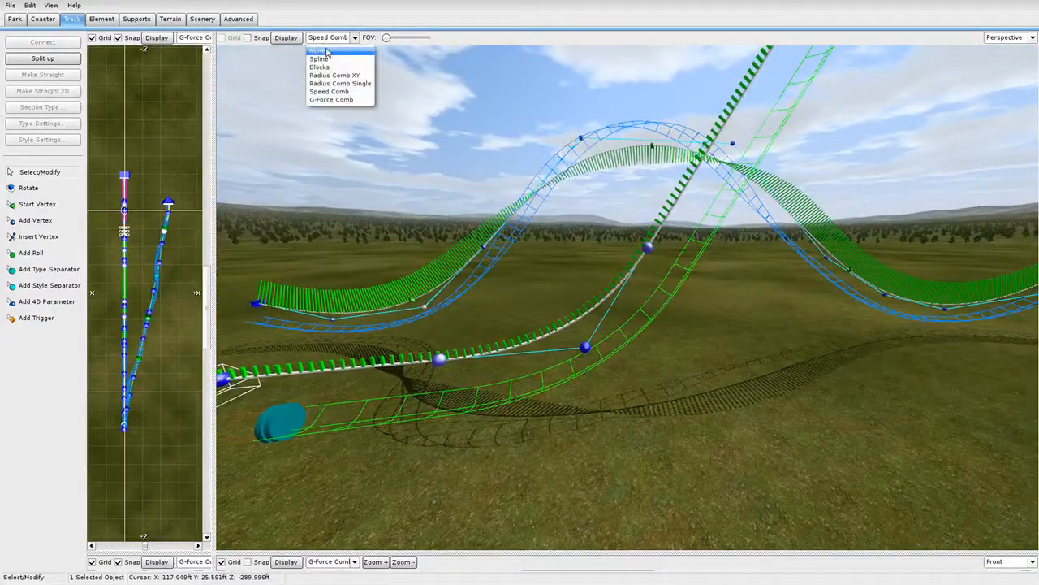
pyautogui.click(318, 50)
pyautogui.moveTo(476, 339); pyautogui.dragTo(571, 286, button='right')
pyautogui.press('w')
pyautogui.press('s')
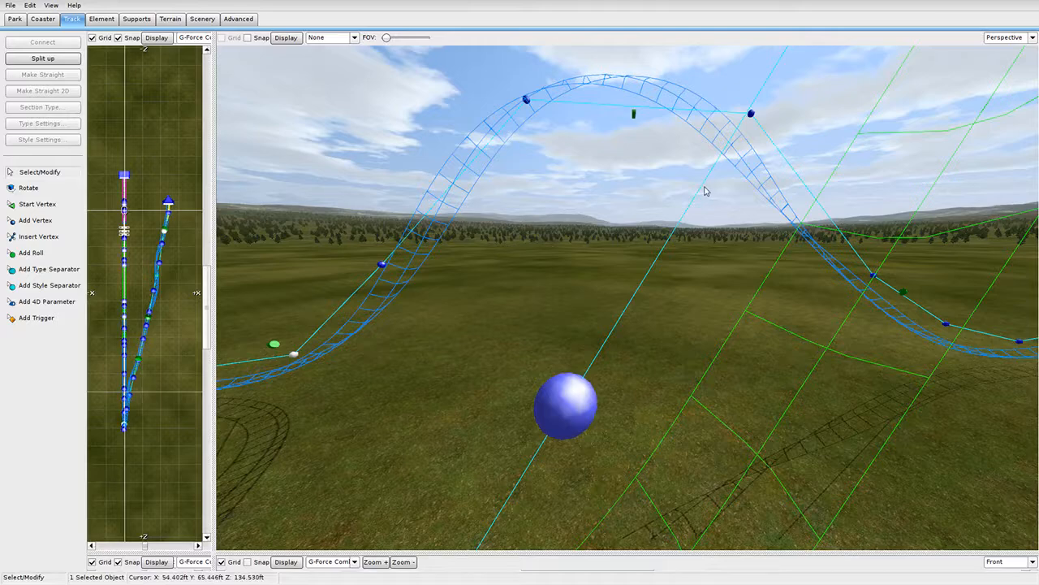
pyautogui.press('s')
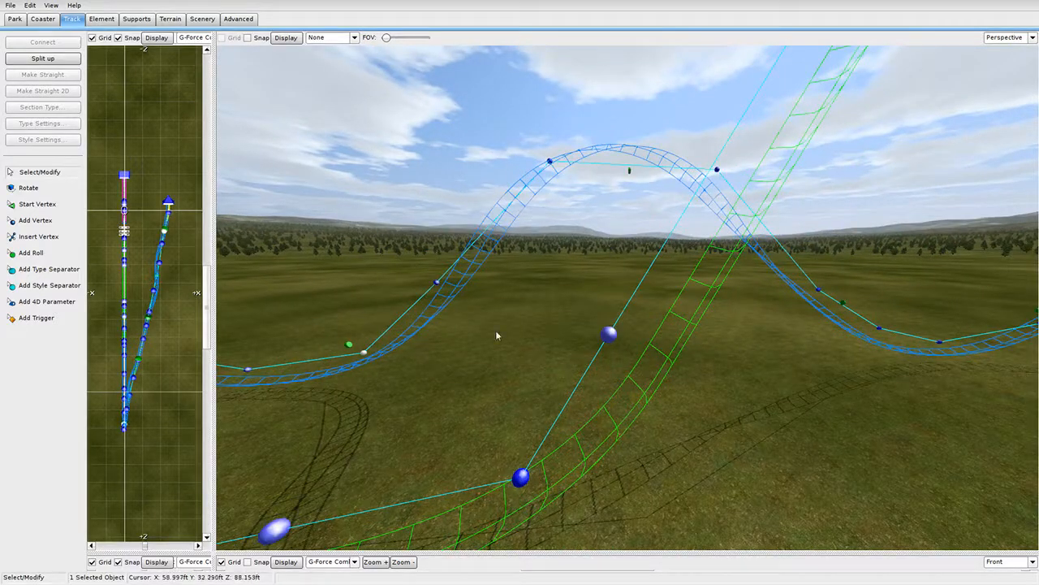
# Resize the side elevation and 3D perspective panes to frame the hill.
pyautogui.moveTo(217, 550); pyautogui.dragTo(1000, 32)
pyautogui.scroll(-2, 454, 272)
pyautogui.moveTo(444, 277); pyautogui.dragTo(608, 263, button='right')
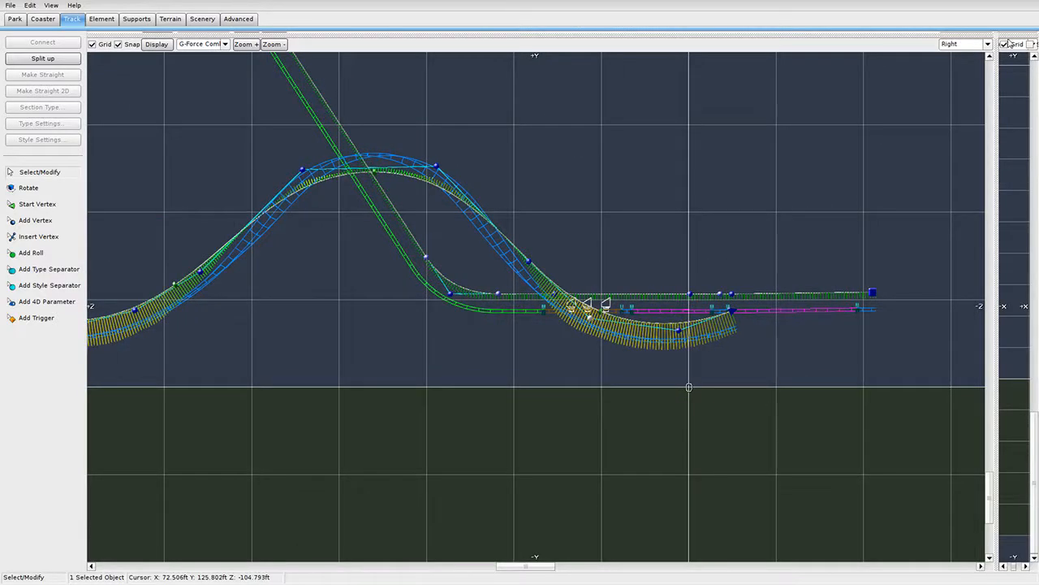
pyautogui.moveTo(998, 35); pyautogui.dragTo(233, 536)
pyautogui.moveTo(551, 379); pyautogui.dragTo(606, 370, button='right')
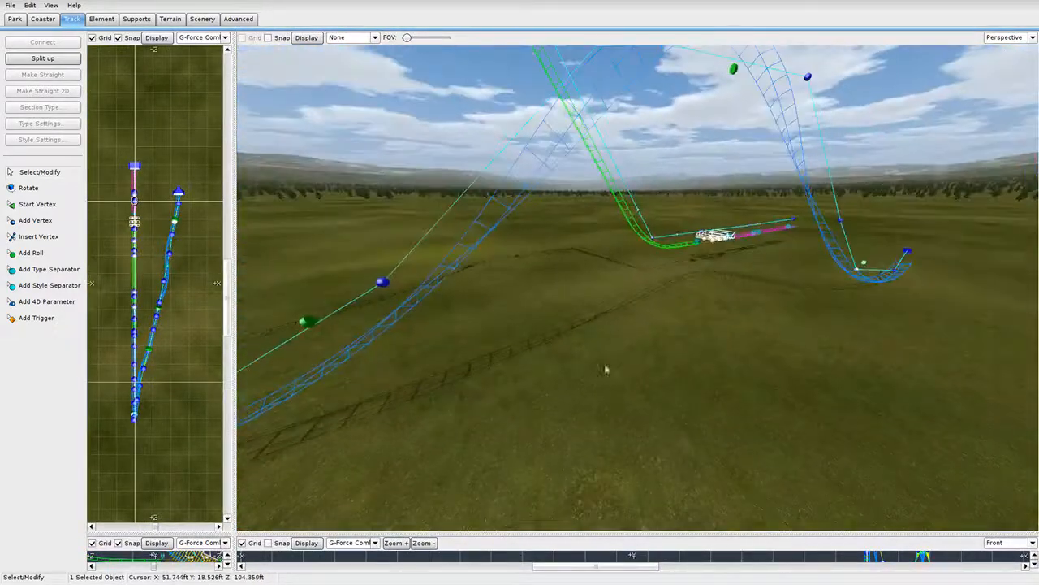
# Slide the airtime hill's roll point left along the track.
pyautogui.click(371, 38)
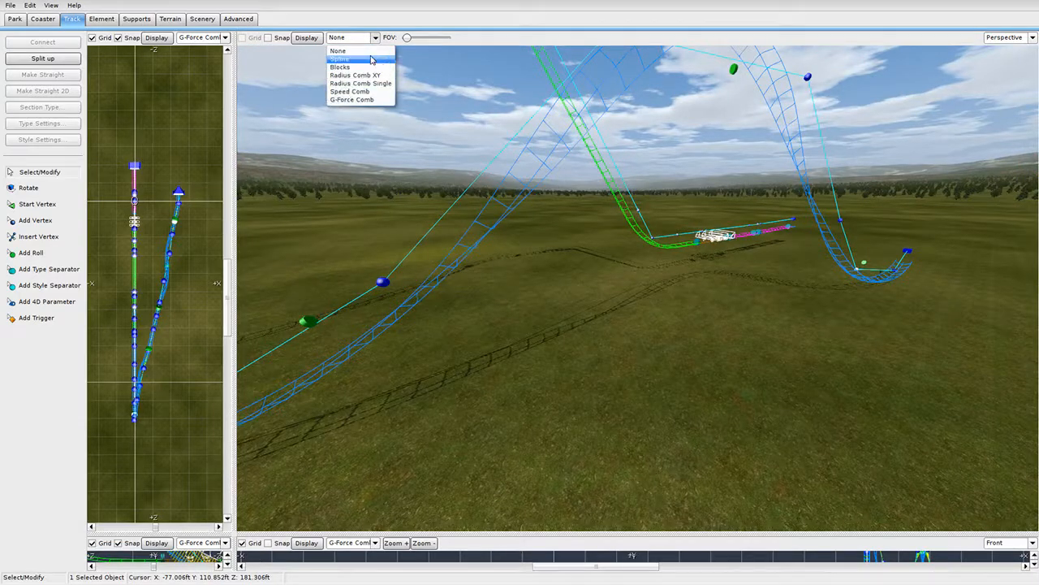
pyautogui.click(625, 359)
pyautogui.moveTo(625, 359); pyautogui.dragTo(652, 360, button='right')
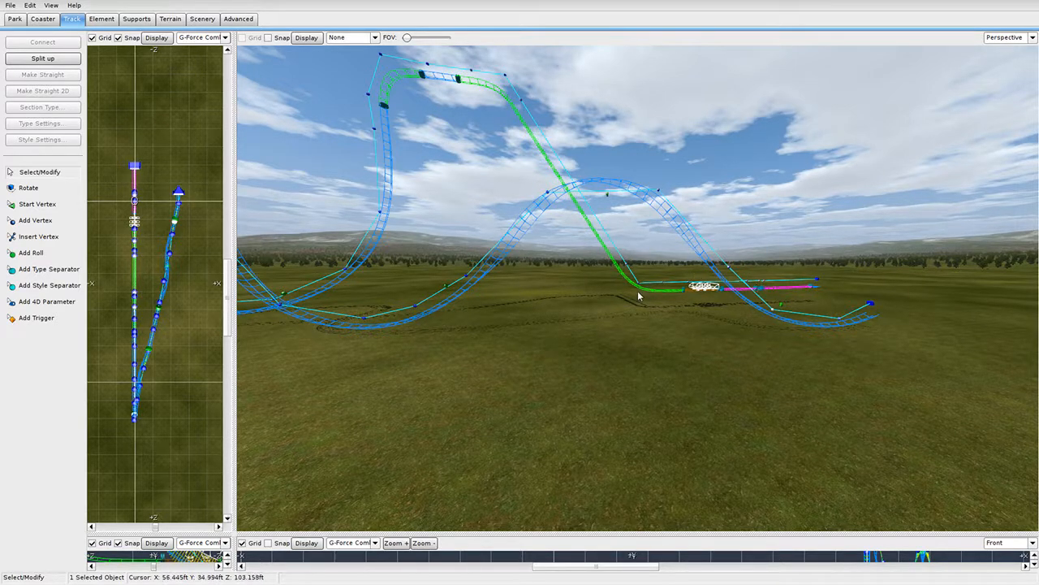
pyautogui.moveTo(782, 304); pyautogui.dragTo(771, 302)
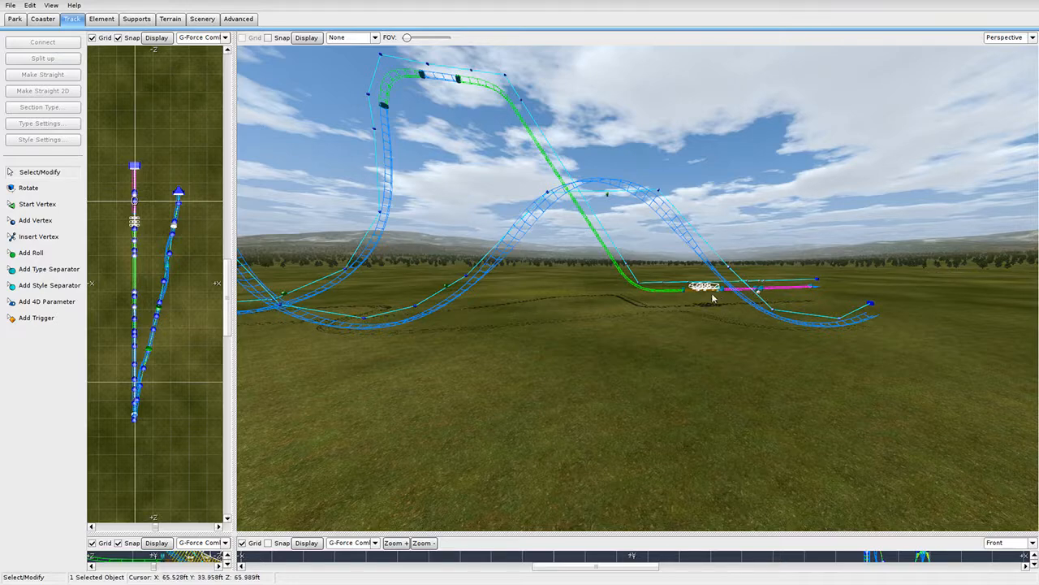
# Show the G-Force Comb and drag the white vertex down-right to reshape the hill.
pyautogui.click(359, 37)
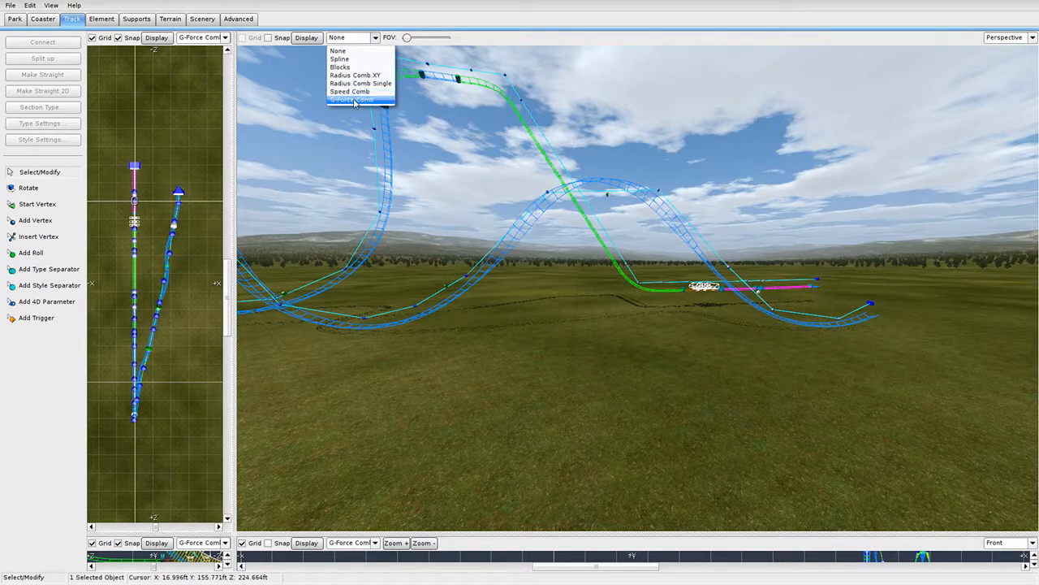
pyautogui.click(361, 99)
pyautogui.moveTo(638, 289); pyautogui.dragTo(481, 195, button='right')
pyautogui.moveTo(508, 225); pyautogui.dragTo(571, 310)
pyautogui.moveTo(572, 310); pyautogui.dragTo(572, 307, button='right')
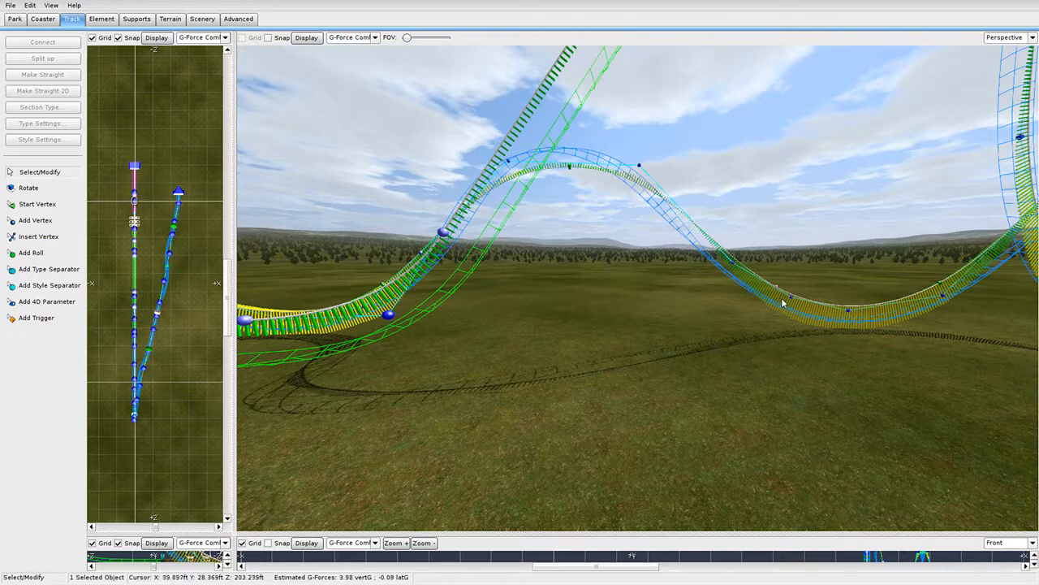
# Move the valley roll point before the loop to about 894.80 ft, checking it from several angles.
pyautogui.moveTo(782, 296); pyautogui.dragTo(753, 294, button='right')
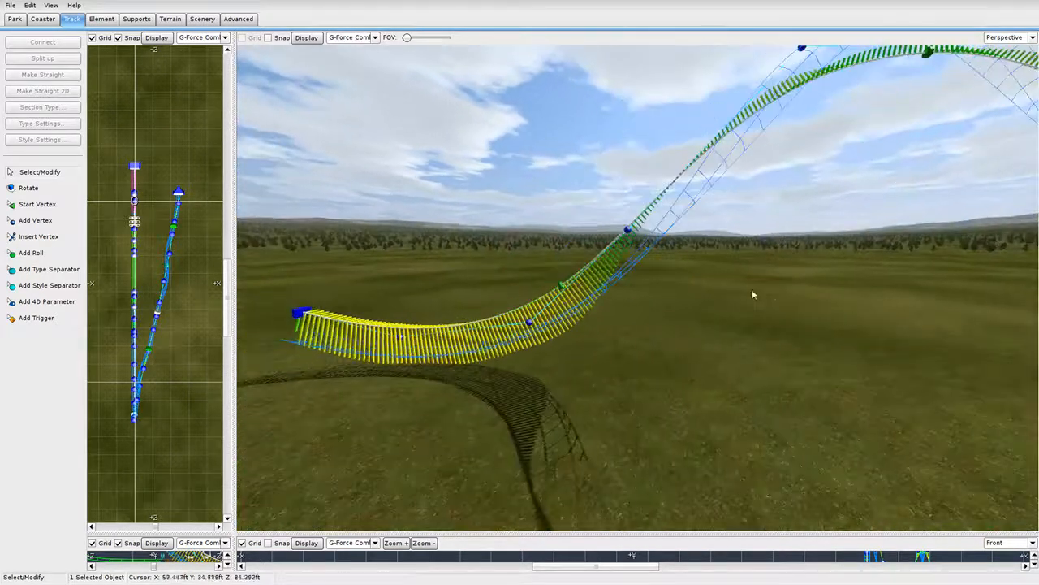
pyautogui.moveTo(564, 287); pyautogui.dragTo(539, 303)
pyautogui.moveTo(539, 303); pyautogui.dragTo(696, 287, button='right')
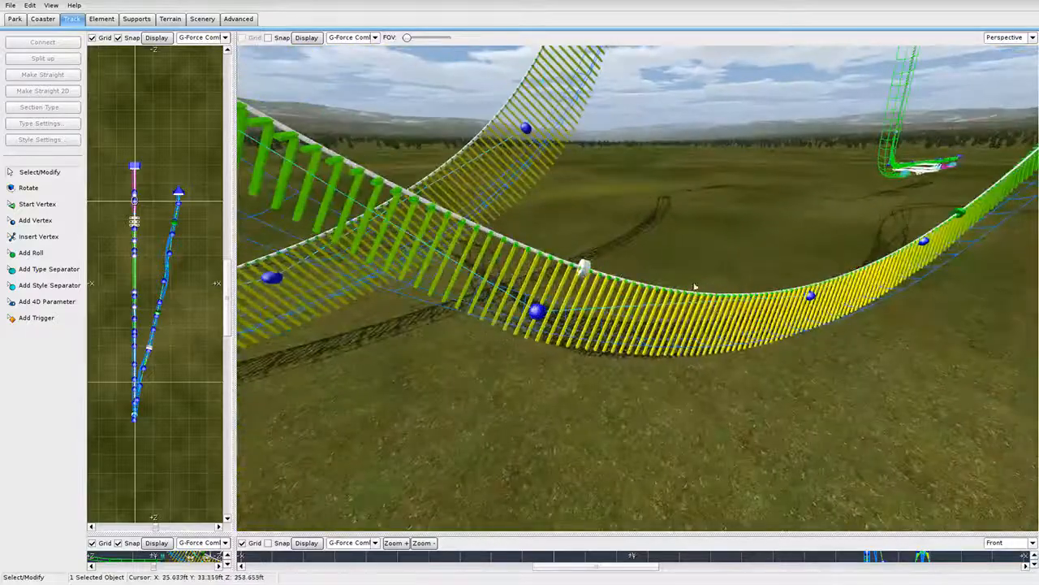
pyautogui.moveTo(603, 292); pyautogui.dragTo(612, 295)
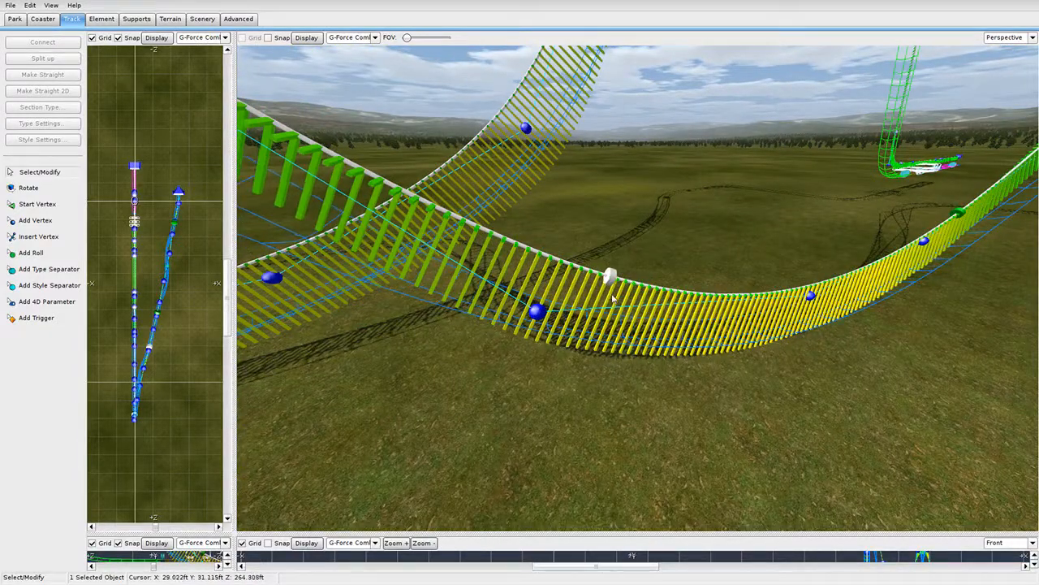
pyautogui.moveTo(613, 296); pyautogui.dragTo(612, 295, button='right')
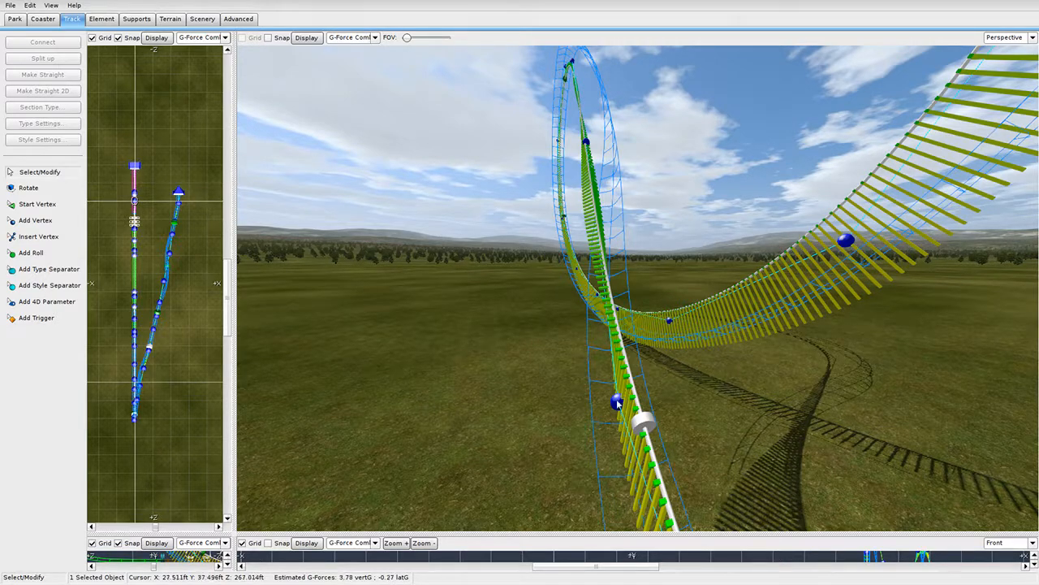
pyautogui.moveTo(652, 443); pyautogui.dragTo(652, 443, button='right')
pyautogui.moveTo(652, 371); pyautogui.dragTo(652, 371, button='right')
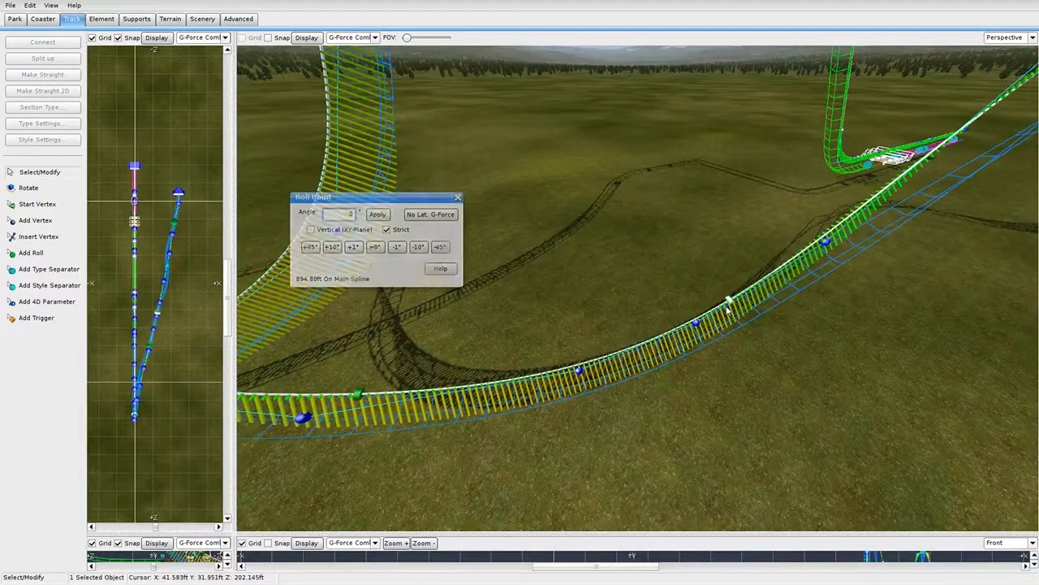
# Toggle Strict banking on the final-curve roll points, leaving Strict turned on.
pyautogui.click(397, 232)
pyautogui.moveTo(579, 308); pyautogui.dragTo(579, 308, button='right')
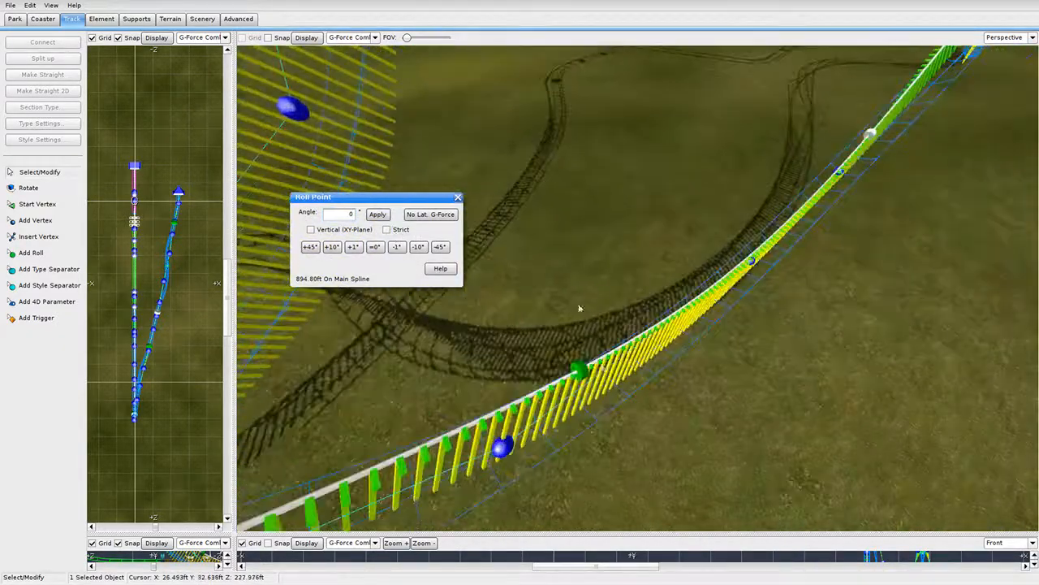
pyautogui.click(580, 370)
pyautogui.moveTo(580, 369); pyautogui.dragTo(580, 369, button='right')
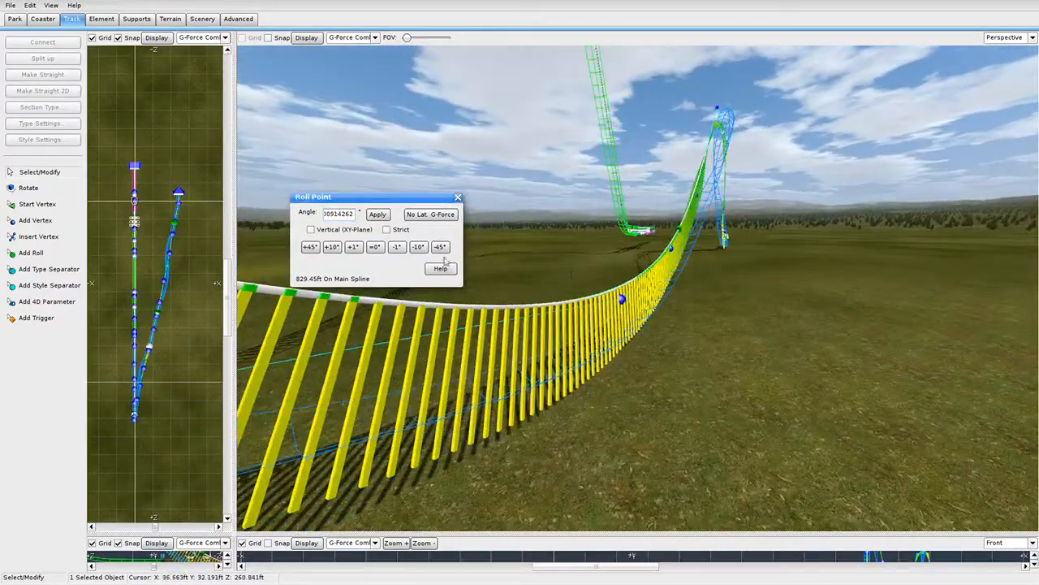
pyautogui.click(398, 230)
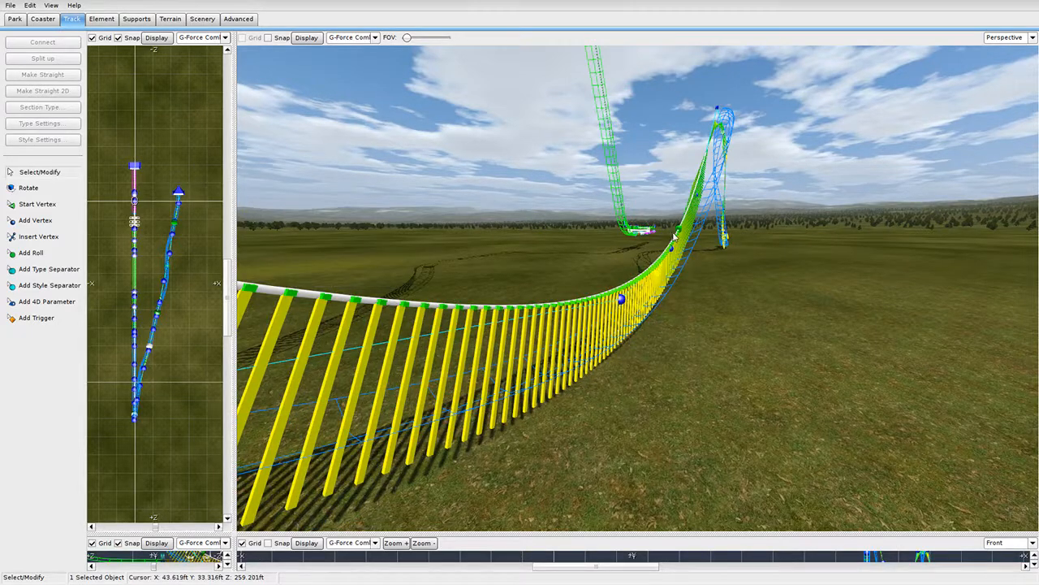
pyautogui.click(386, 230)
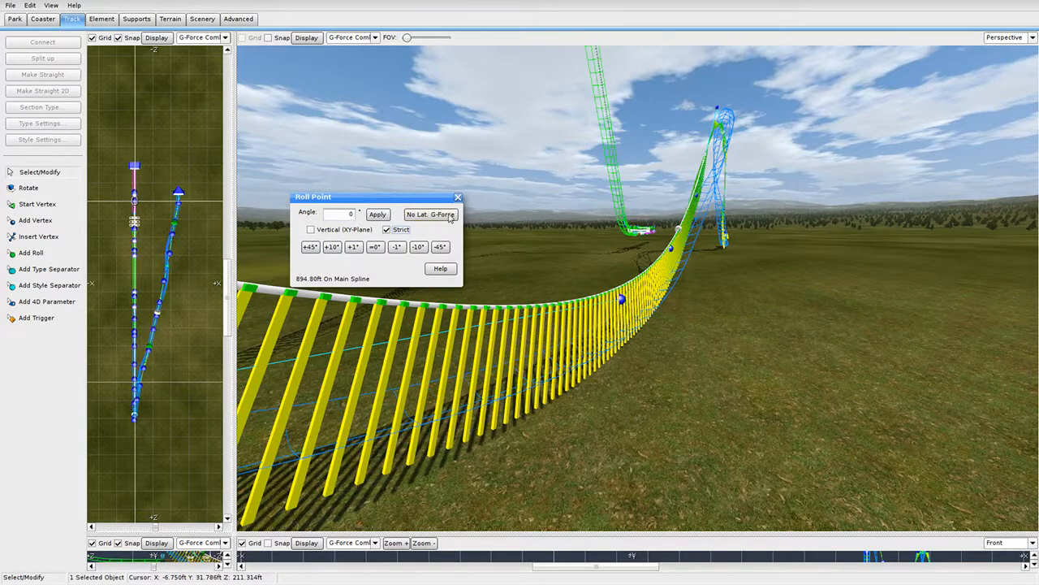
# Fly around the extension to inspect the final curve's banking.
pyautogui.moveTo(607, 236); pyautogui.dragTo(628, 193, button='right')
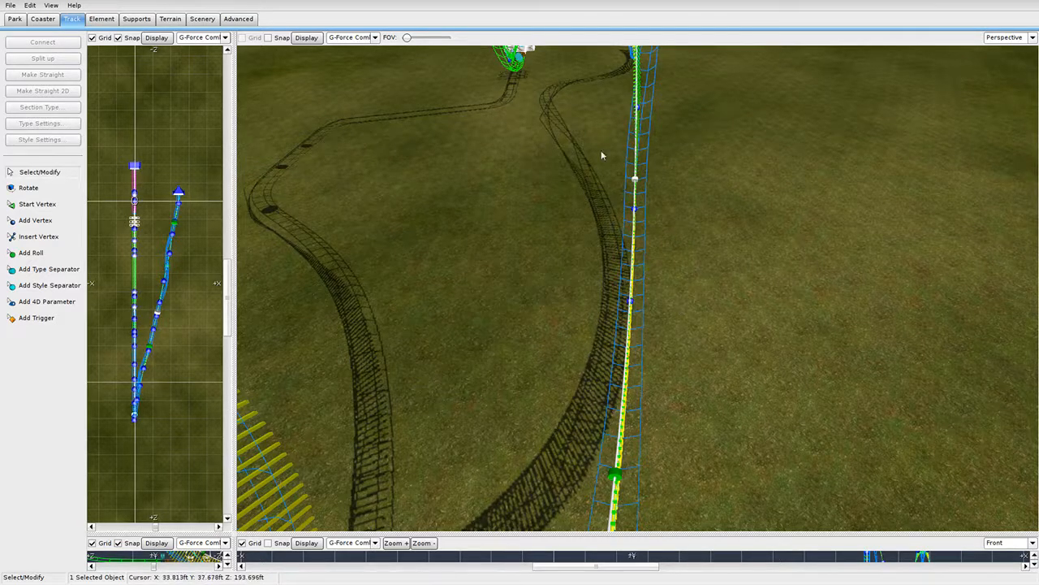
pyautogui.moveTo(601, 155); pyautogui.dragTo(662, 195, button='right')
pyautogui.click(7, 7)
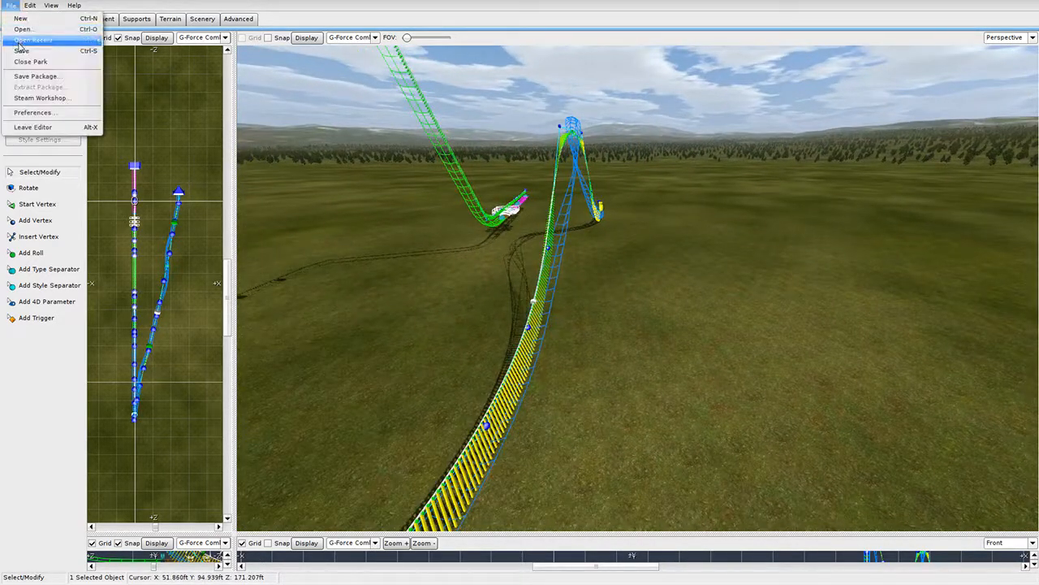
# Freeze the B&M Dive coaster and orbit around the finished blue track.
pyautogui.click(18, 47)
pyautogui.click(44, 20)
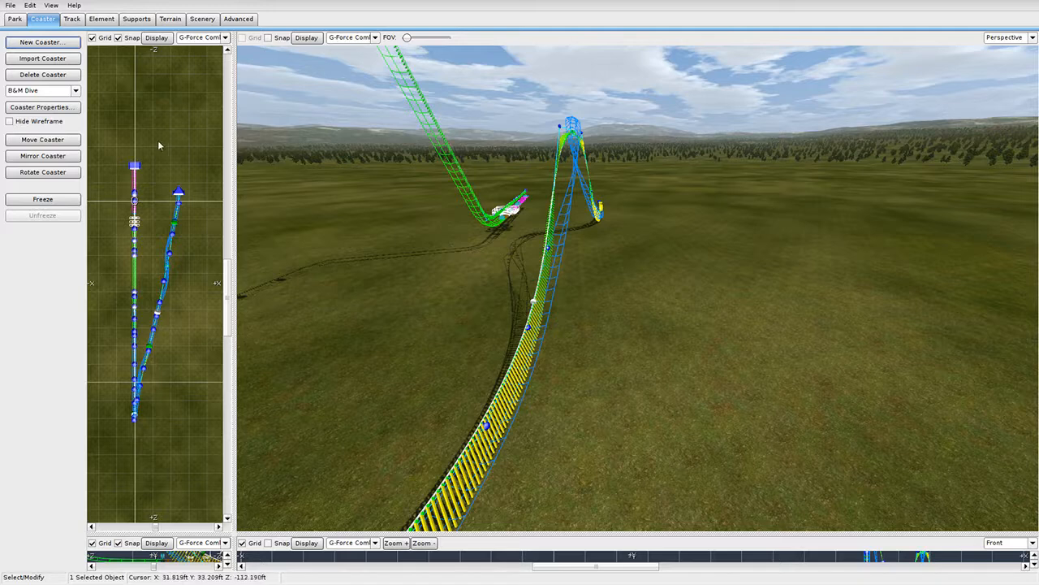
pyautogui.click(55, 201)
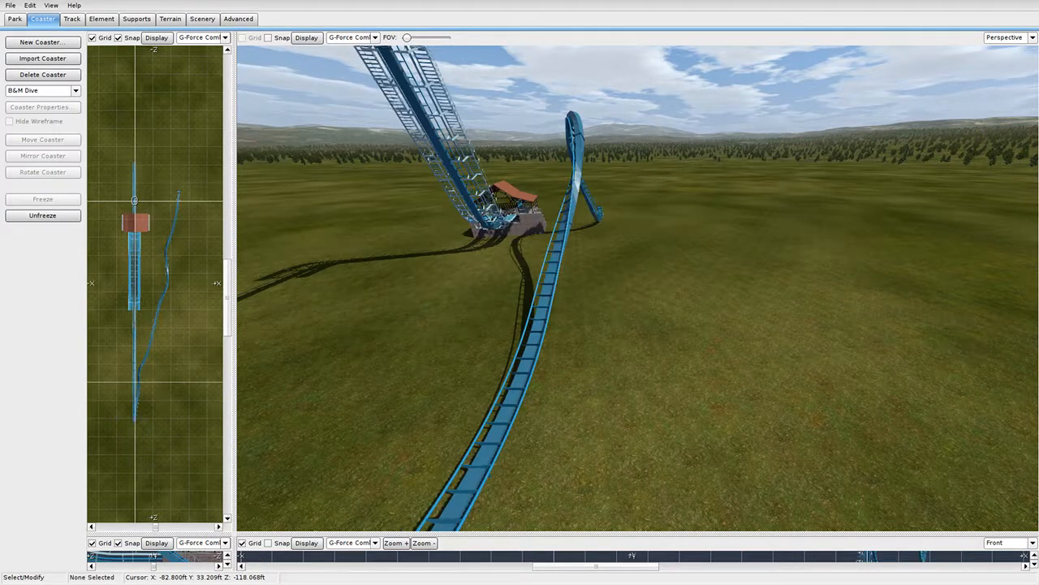
pyautogui.moveTo(569, 293); pyautogui.dragTo(642, 168, button='middle')
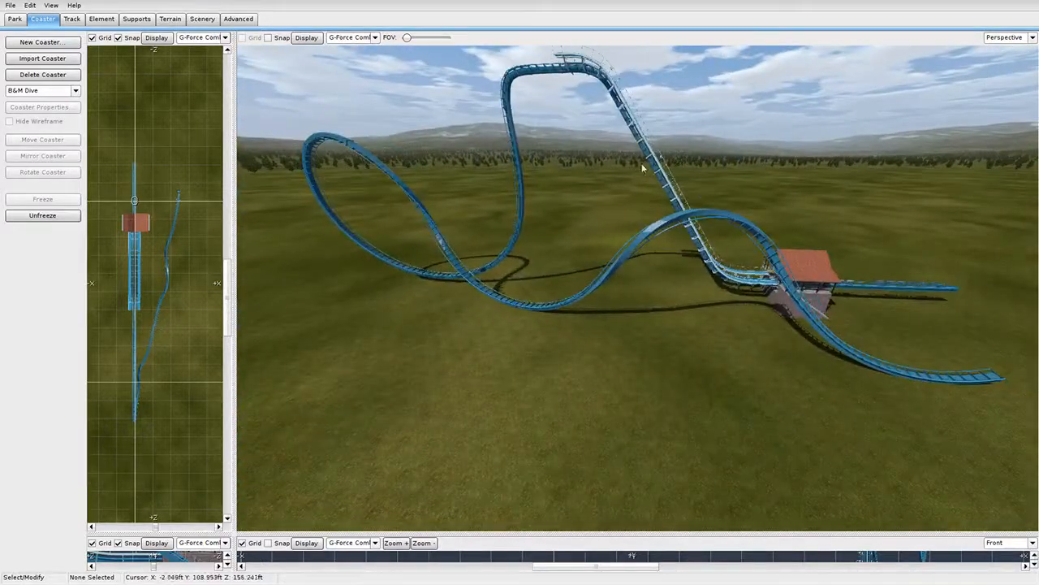
pyautogui.moveTo(883, 356); pyautogui.dragTo(771, 327, button='middle')
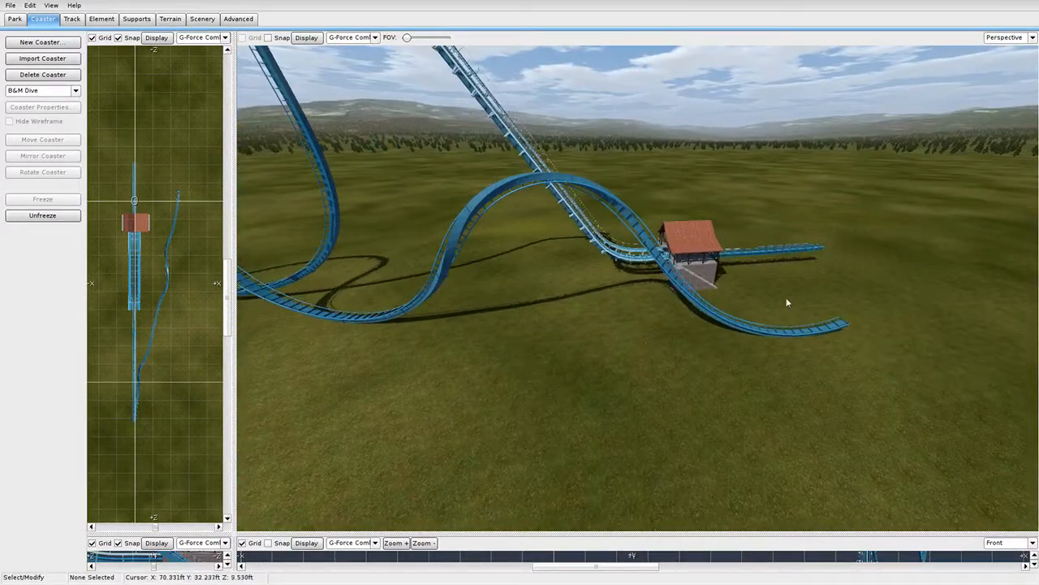
pyautogui.moveTo(750, 392); pyautogui.dragTo(487, 341, button='right')
pyautogui.moveTo(637, 288); pyautogui.dragTo(523, 280, button='right')
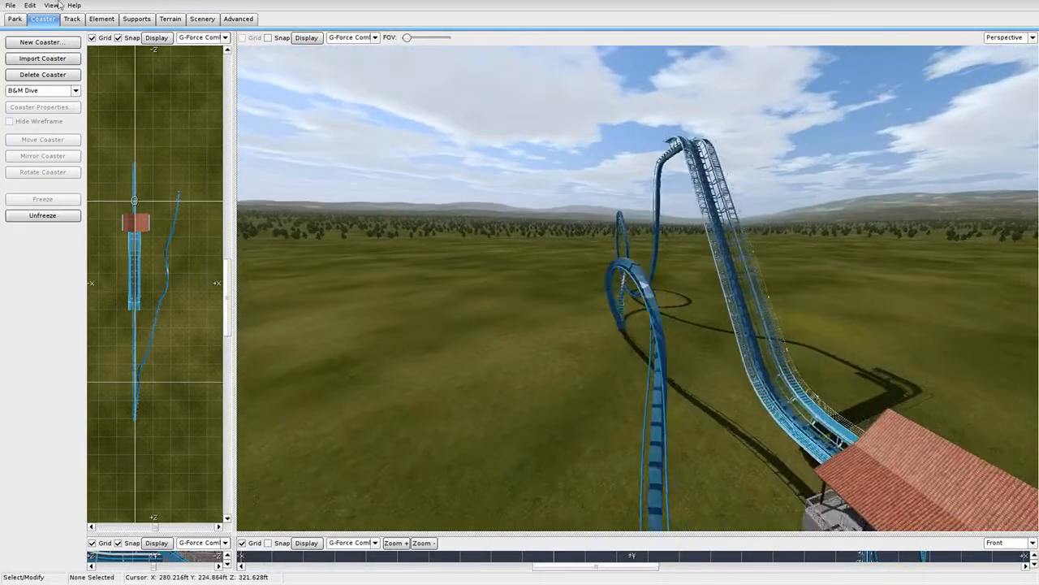
# Save the park, then fly the camera past the blue loop and back.
pyautogui.click(7, 5)
pyautogui.click(30, 53)
pyautogui.press('w')
pyautogui.moveTo(638, 288)
pyautogui.mouseDown(button='right')
pyautogui.moveTo(638, 325)
pyautogui.moveTo(637, 289)
pyautogui.mouseUp(button='right')
pyautogui.press('s')
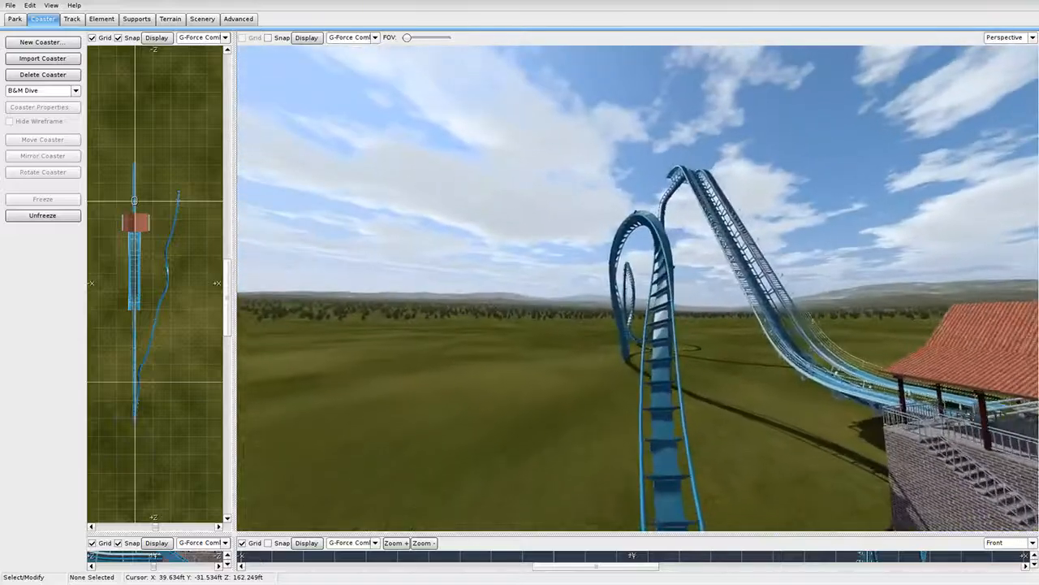
pyautogui.click(6, 5)
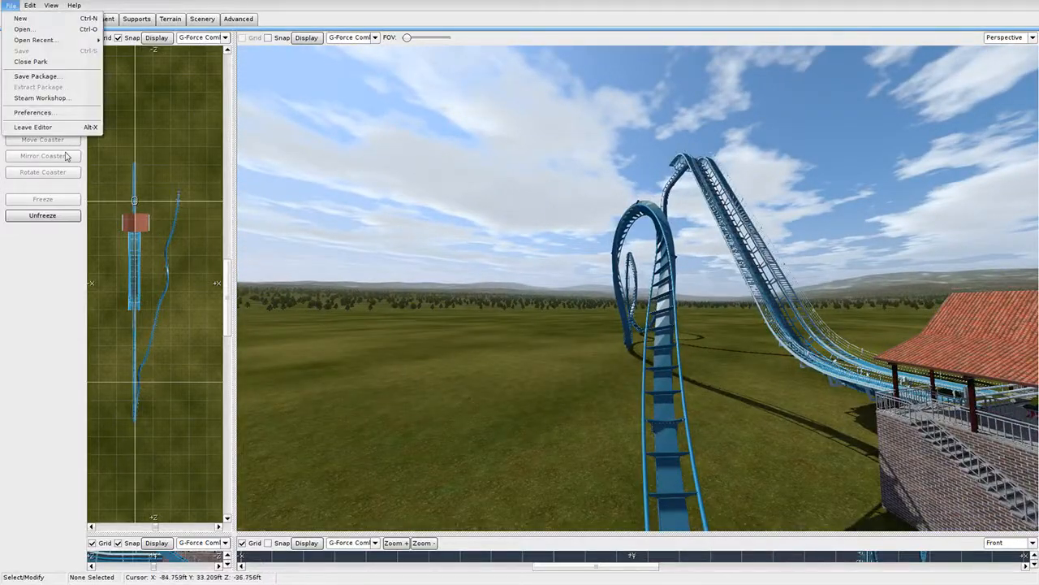
# Leave the editor, start the ride, dismiss Messages and open the control panel with F8.
pyautogui.click(59, 127)
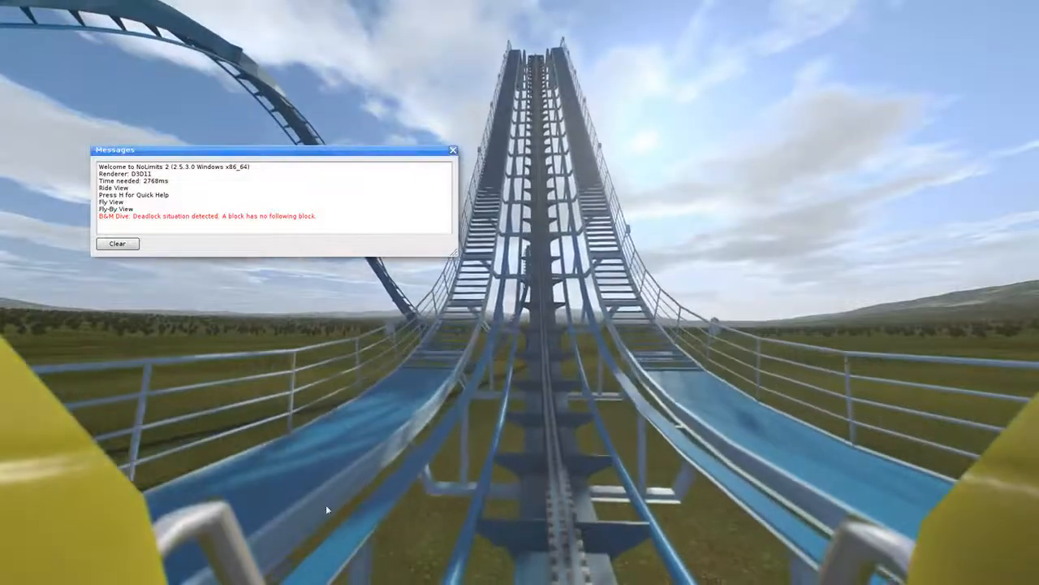
pyautogui.click(452, 152)
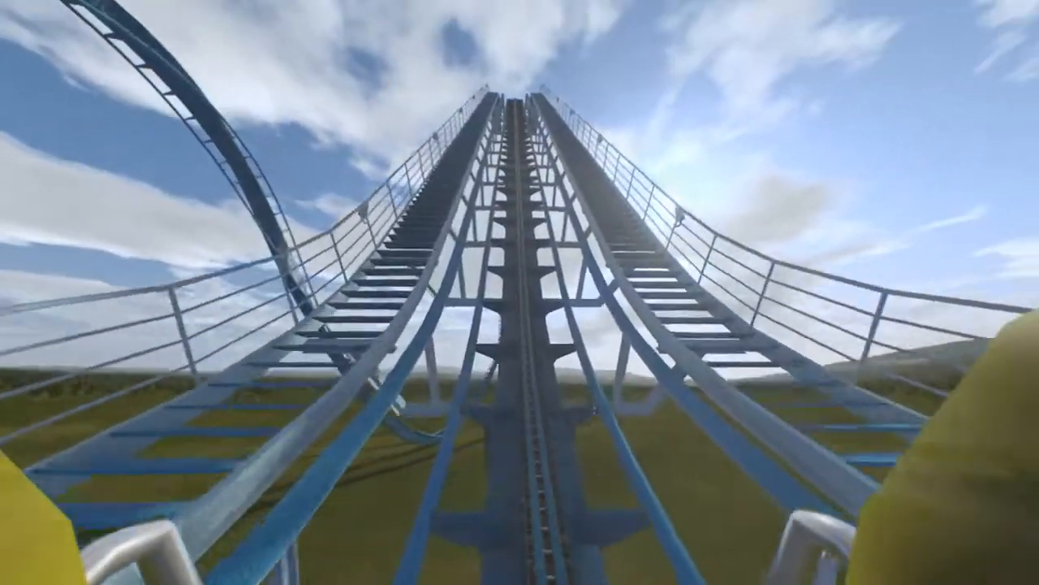
pyautogui.press('F8')
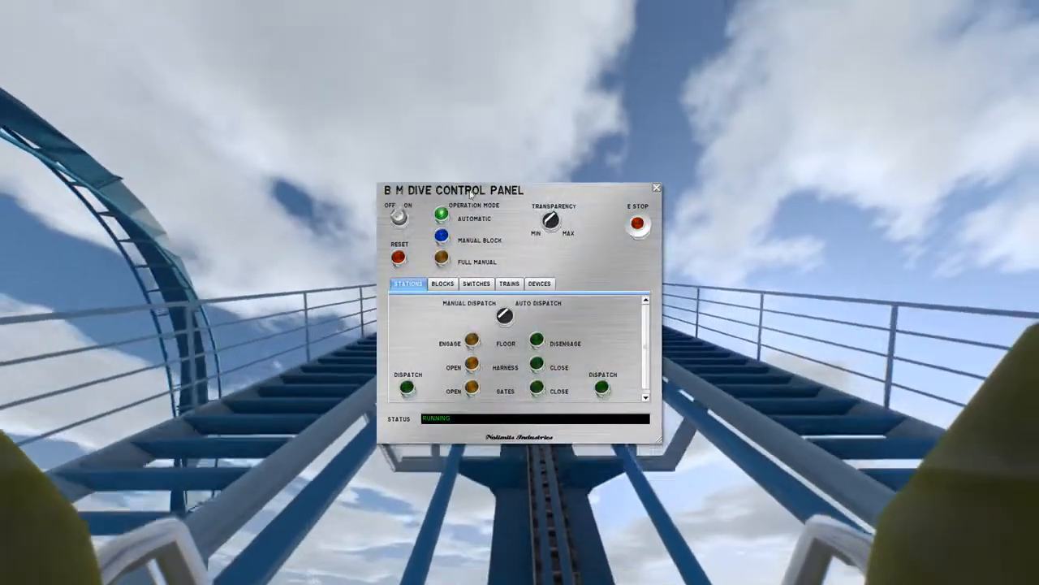
# Turn both Unnamed Brakes ON under DEVICES, close the panel and exit the ride.
pyautogui.moveTo(470, 192); pyautogui.dragTo(153, 30)
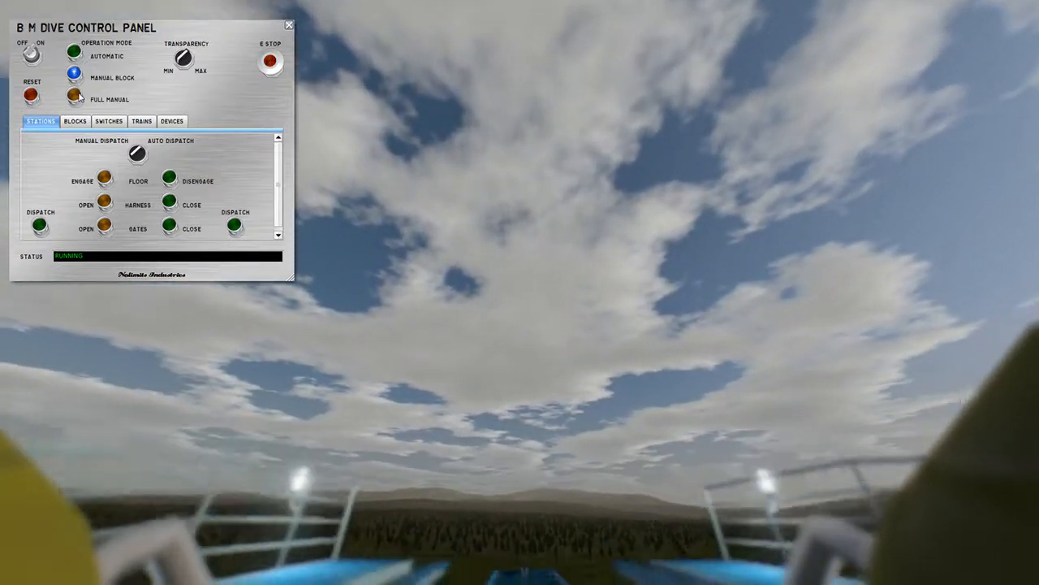
pyautogui.click(175, 122)
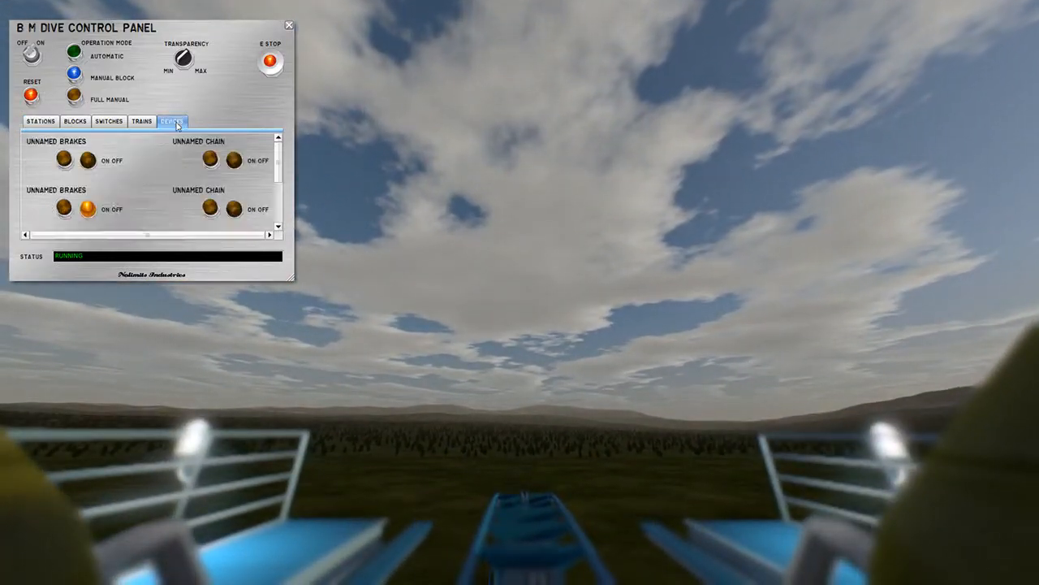
pyautogui.scroll(-2, 87, 184)
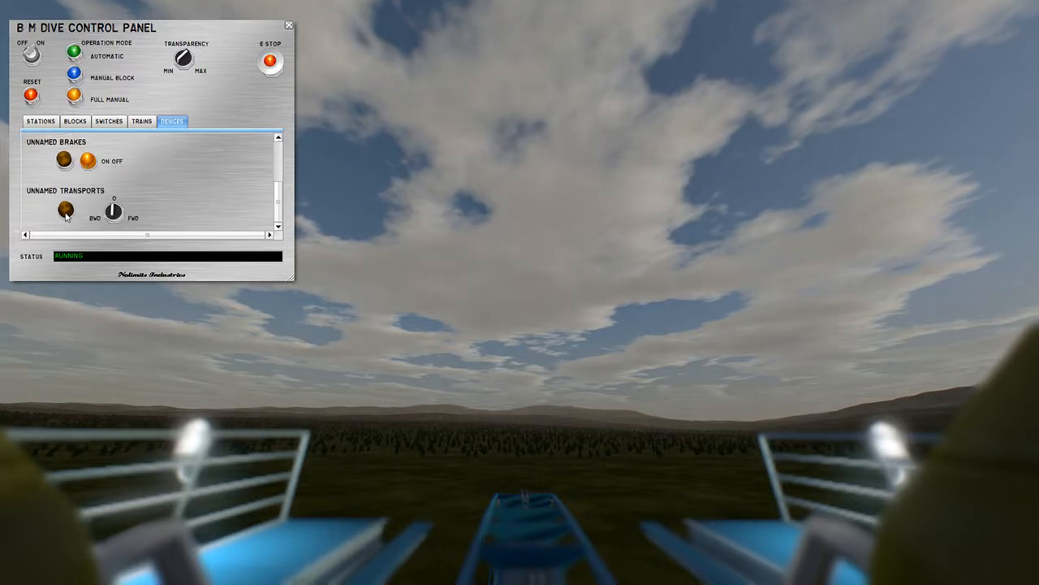
pyautogui.scroll(1, 108, 203)
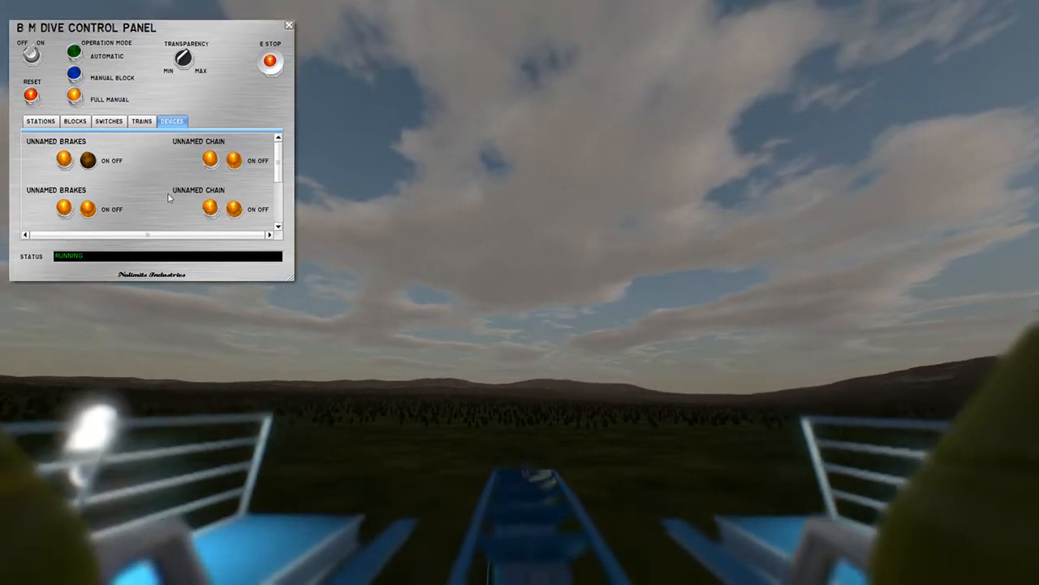
pyautogui.scroll(-1, 134, 202)
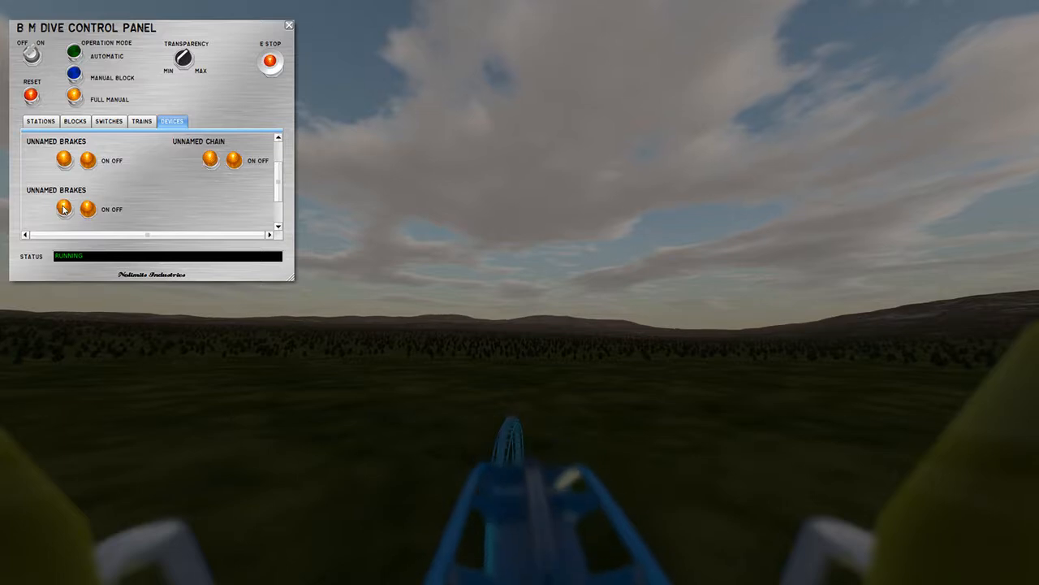
pyautogui.click(64, 209)
pyautogui.click(64, 160)
pyautogui.scroll(1, 203, 213)
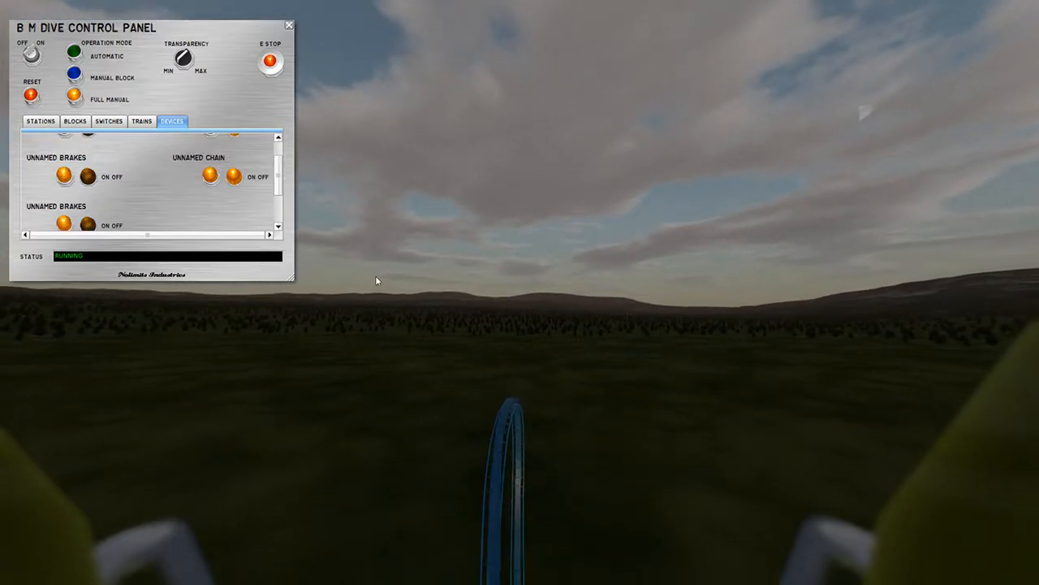
pyautogui.click(289, 25)
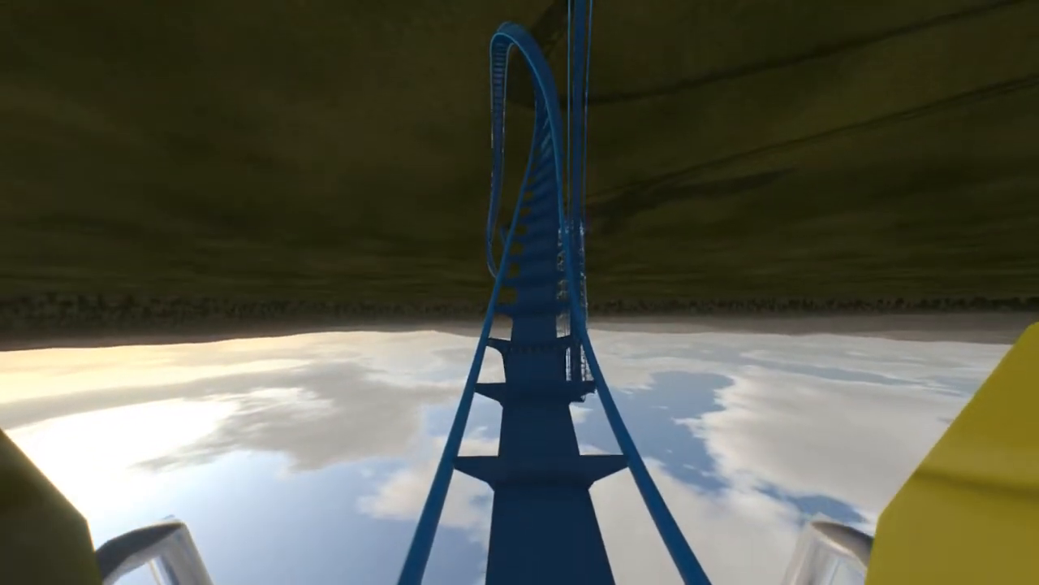
pyautogui.press('Escape')
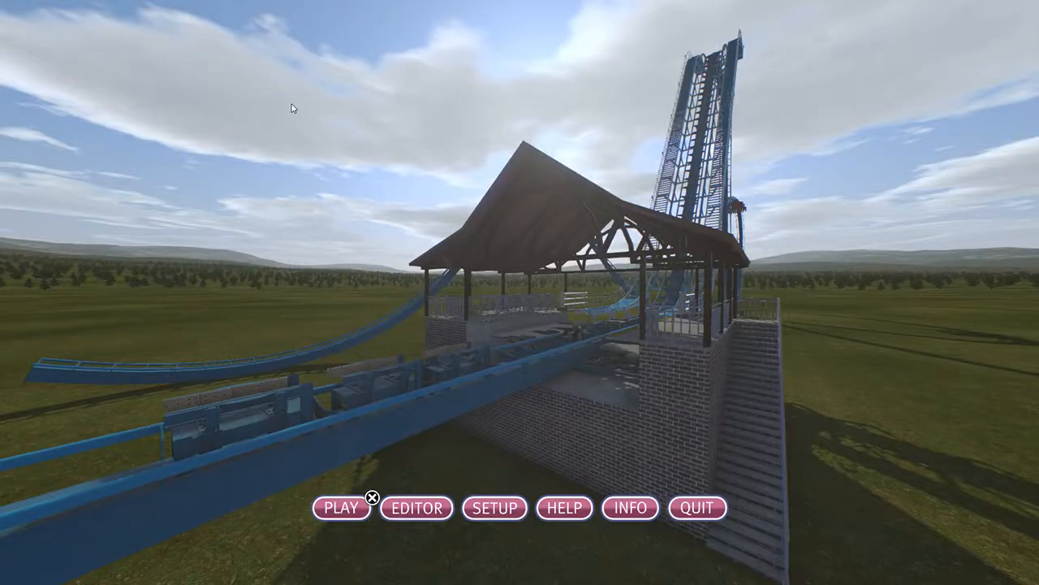
# Return to the editor, enlarge the perspective view and unfreeze the coaster.
pyautogui.click(414, 510)
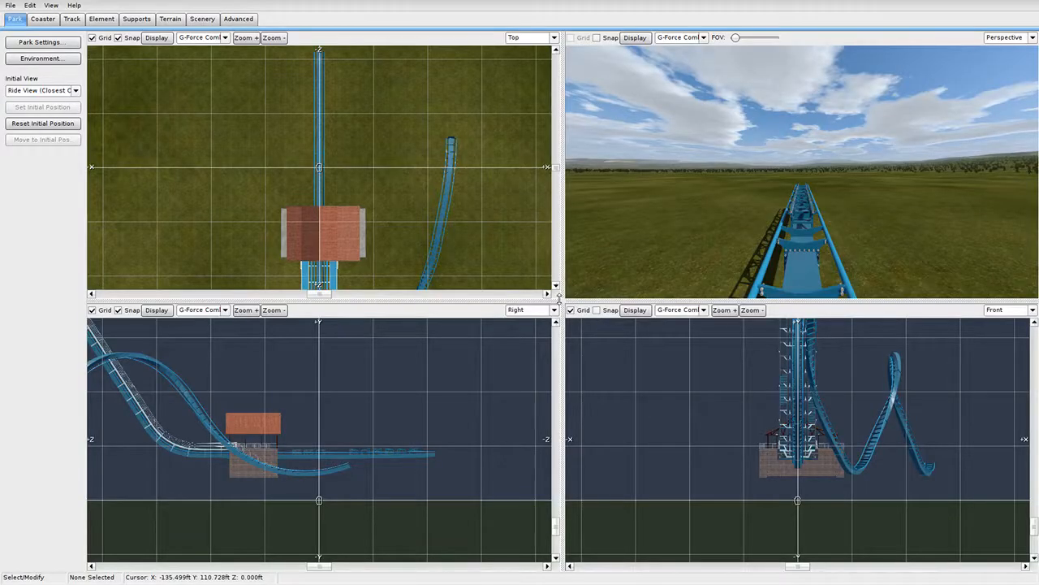
pyautogui.moveTo(559, 300); pyautogui.dragTo(89, 525)
pyautogui.moveTo(520, 292); pyautogui.dragTo(325, 301, button='right')
pyautogui.moveTo(479, 392); pyautogui.dragTo(337, 439, button='right')
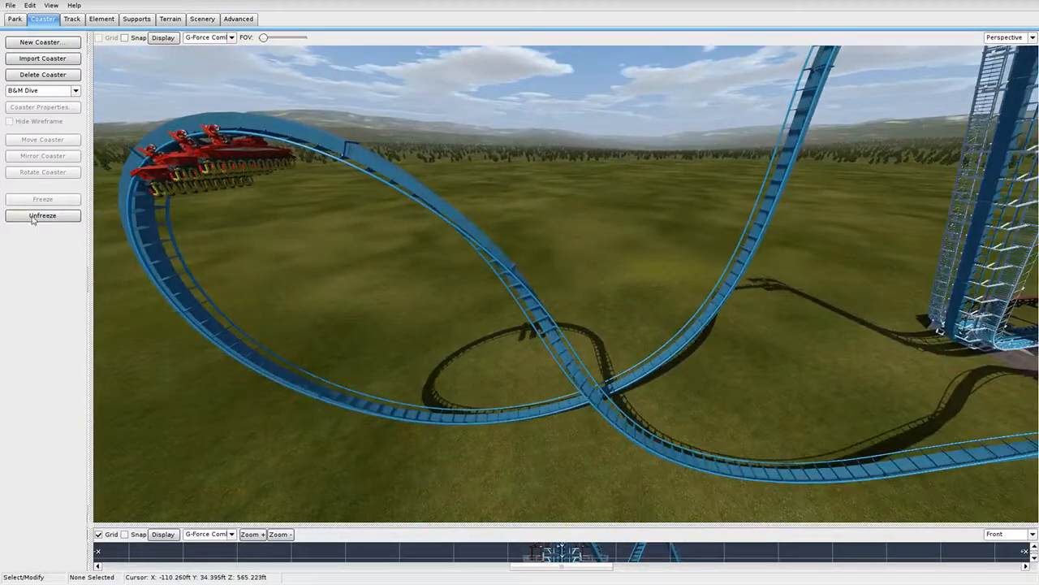
pyautogui.click(34, 217)
pyautogui.moveTo(299, 338); pyautogui.dragTo(211, 288, button='right')
pyautogui.moveTo(371, 183); pyautogui.dragTo(405, 145, button='right')
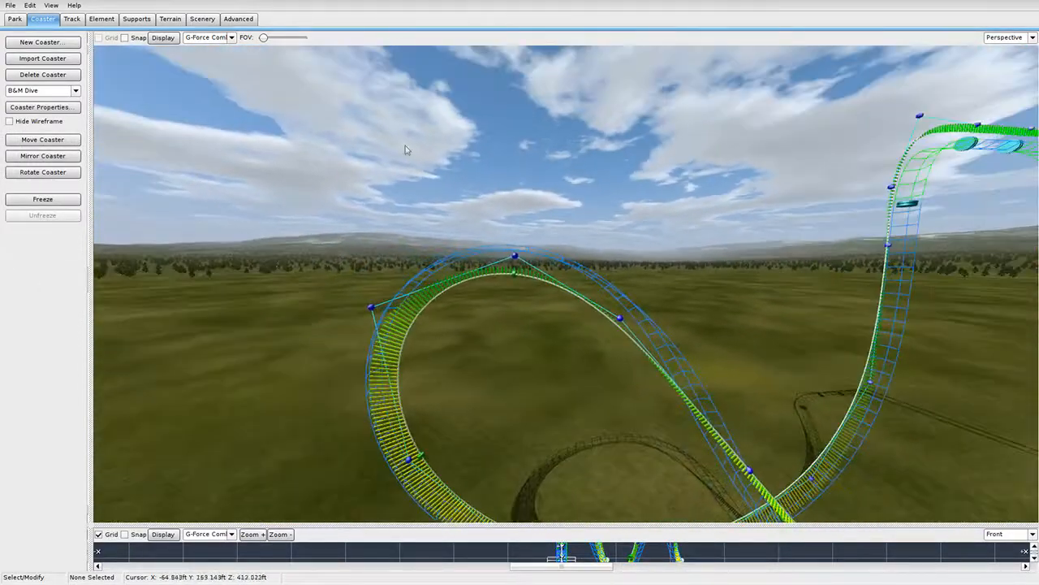
# Show the Speed Comb and keep Dive Coaster Drop Release Mode enabled on the lift section.
pyautogui.click(215, 95)
pyautogui.moveTo(478, 280); pyautogui.dragTo(471, 327, button='right')
pyautogui.moveTo(542, 192)
pyautogui.mouseDown(button='right')
pyautogui.moveTo(575, 191)
pyautogui.moveTo(662, 151)
pyautogui.moveTo(694, 122)
pyautogui.moveTo(556, 190)
pyautogui.mouseUp(button='right')
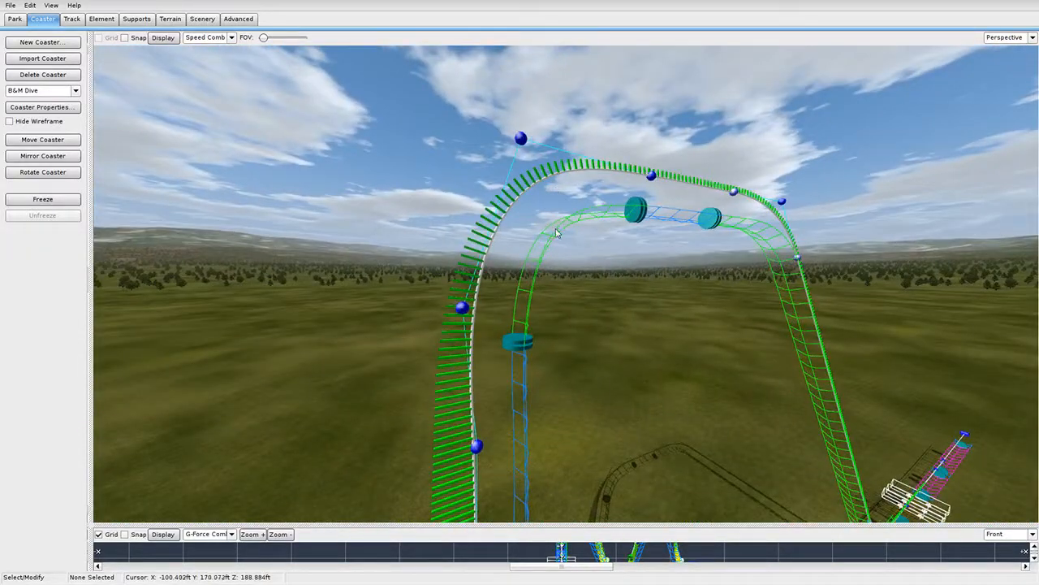
pyautogui.doubleClick(557, 234)
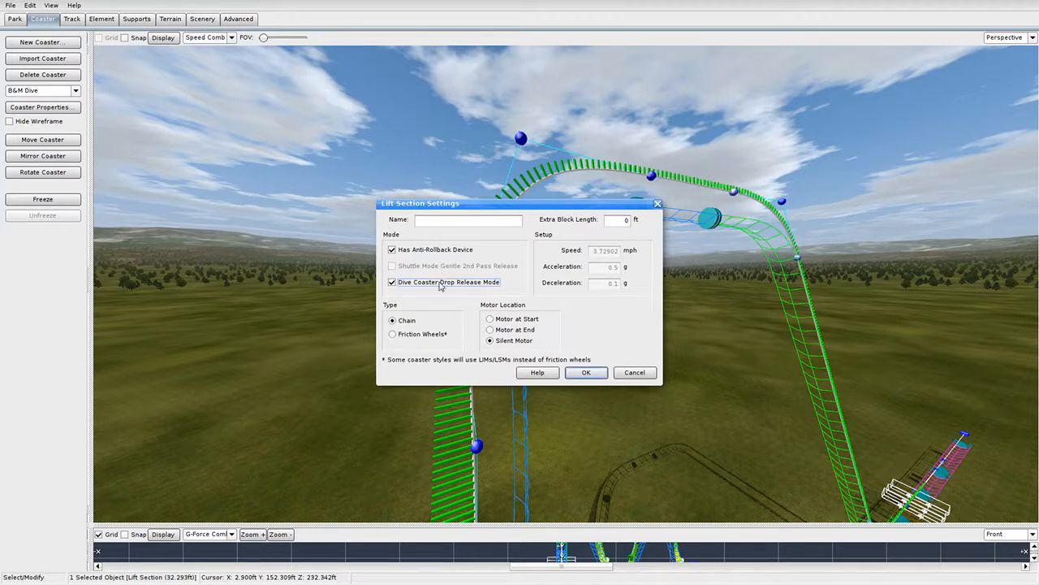
pyautogui.click(585, 373)
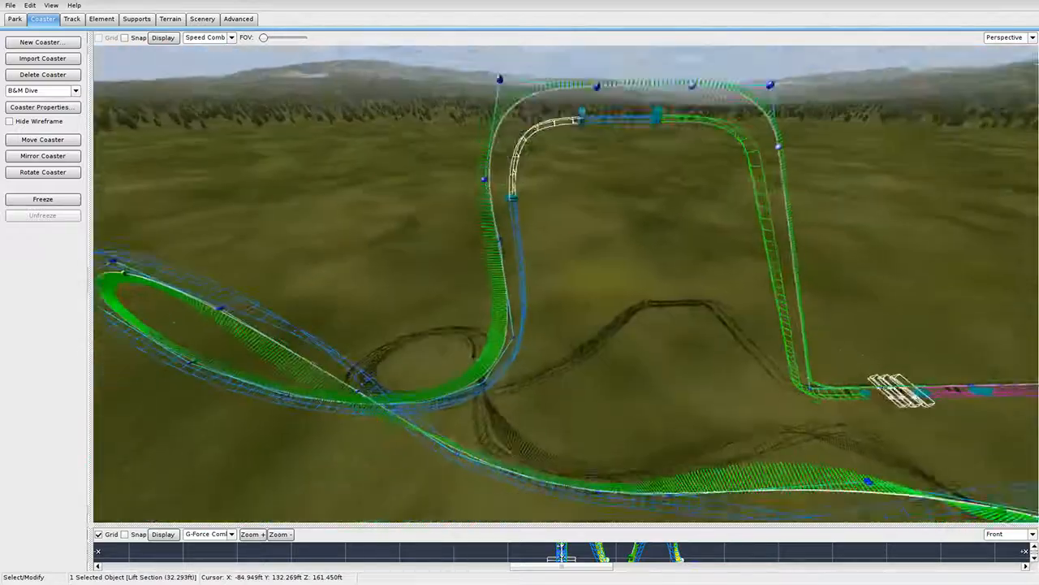
pyautogui.moveTo(524, 155); pyautogui.dragTo(526, 200, button='right')
pyautogui.scroll(-4, 526, 199)
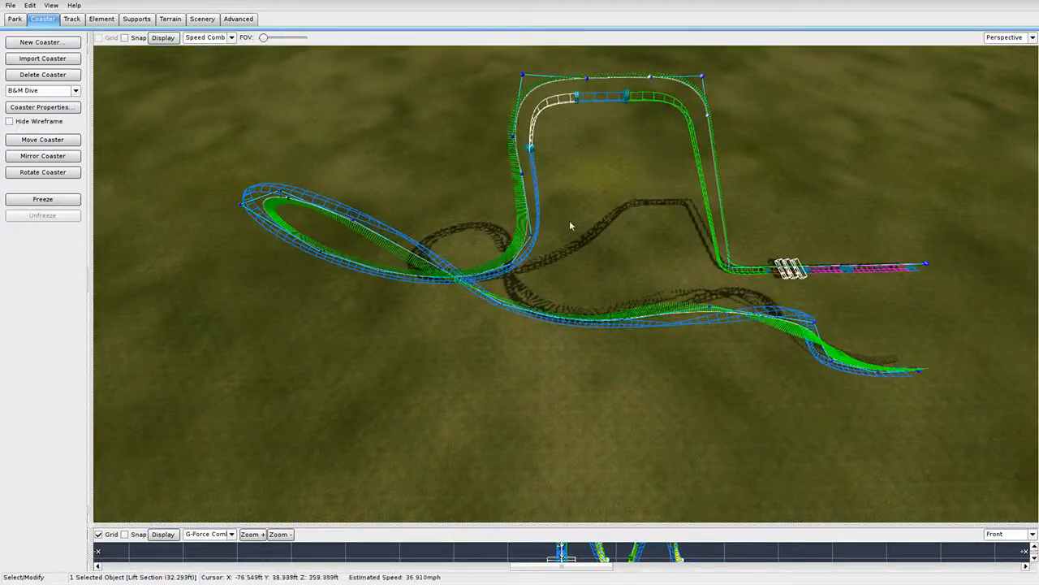
# Fly to the track's end joint and pull the end node to the right.
pyautogui.moveTo(570, 226); pyautogui.dragTo(568, 185, button='right')
pyautogui.press('w')
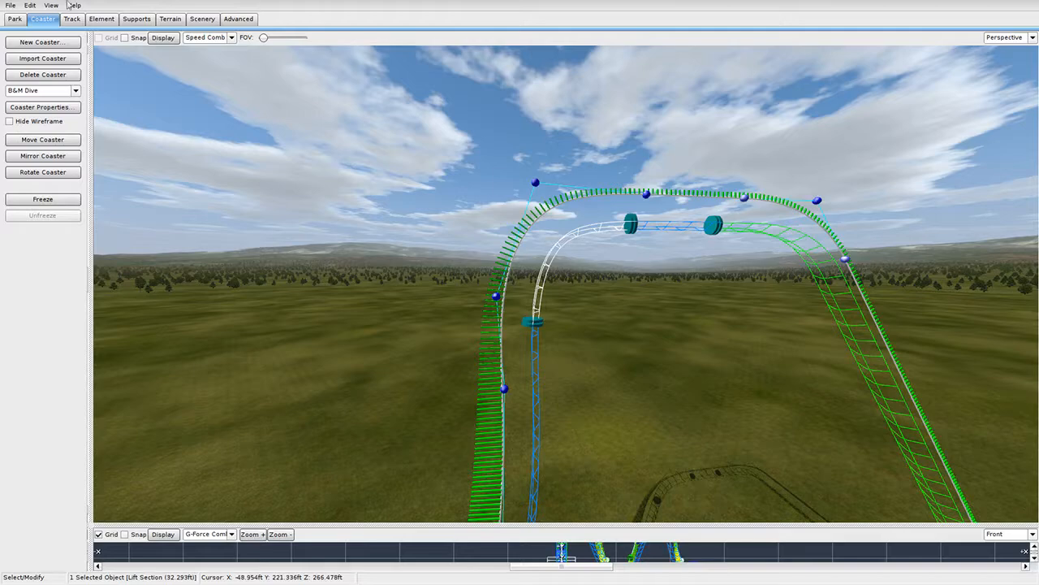
pyautogui.click(8, 6)
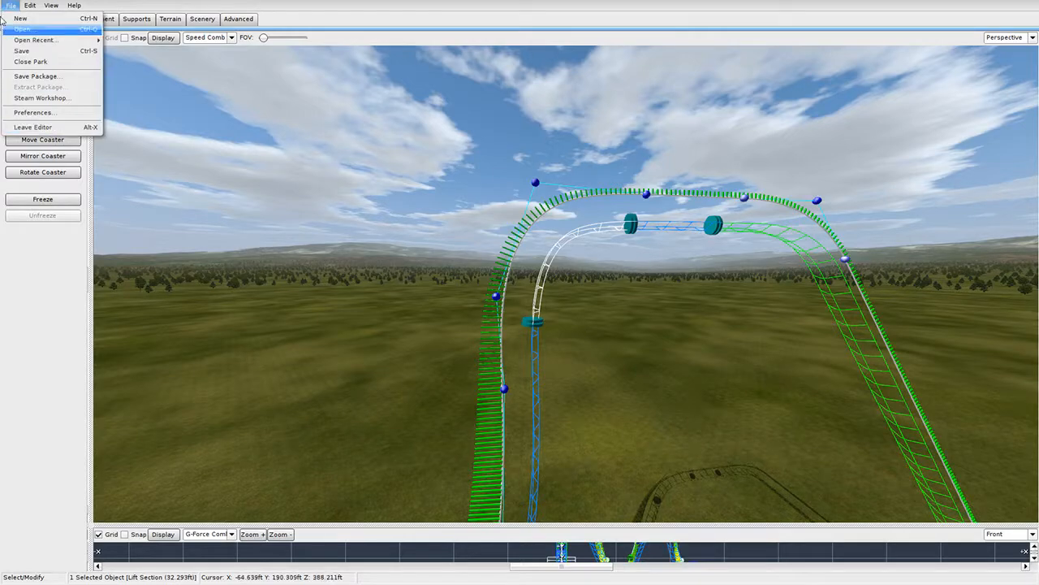
pyautogui.moveTo(520, 243); pyautogui.dragTo(572, 268, button='right')
pyautogui.press('w')
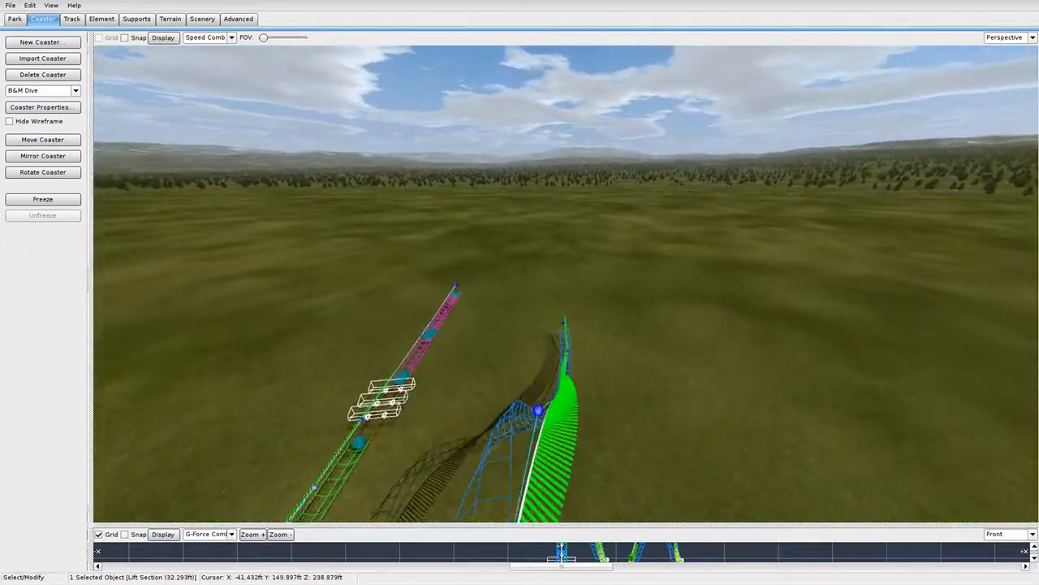
pyautogui.press('w')
pyautogui.moveTo(505, 158); pyautogui.dragTo(510, 195, button='right')
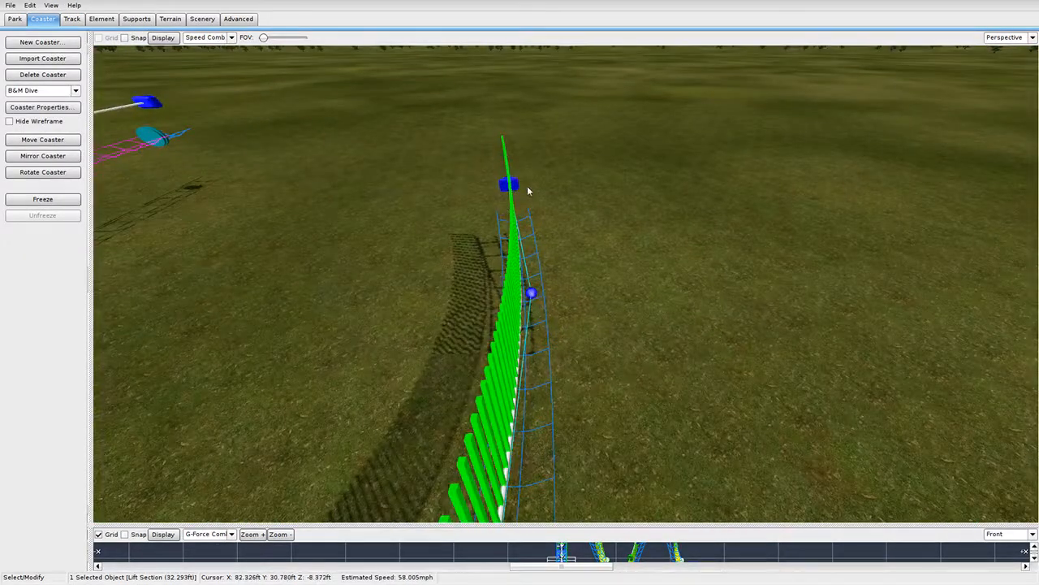
pyautogui.moveTo(521, 186); pyautogui.dragTo(546, 187)
# Set the selected end section's Section Type to Brake.
pyautogui.click(71, 19)
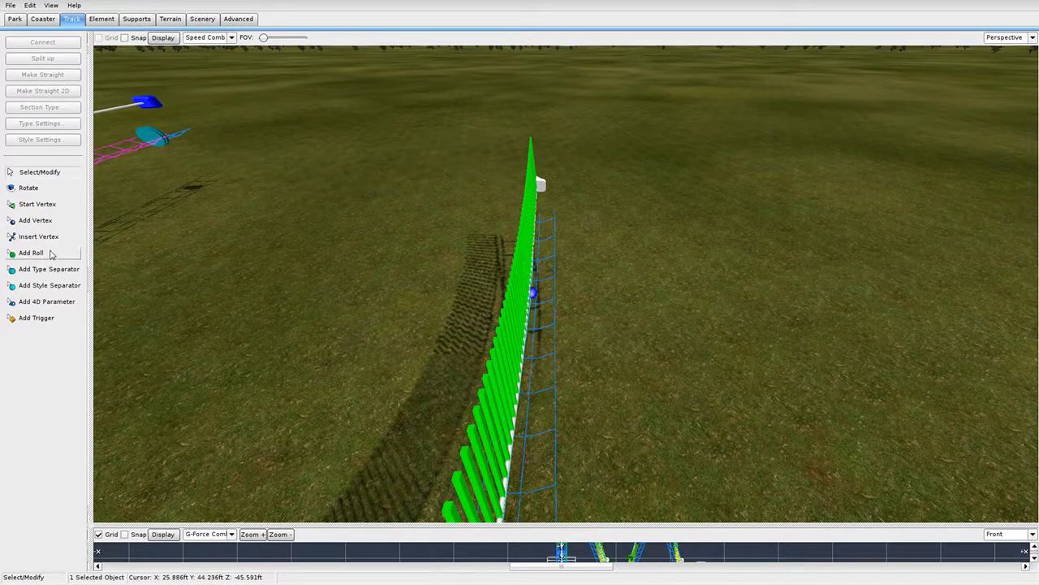
pyautogui.moveTo(458, 305); pyautogui.dragTo(514, 327, button='right')
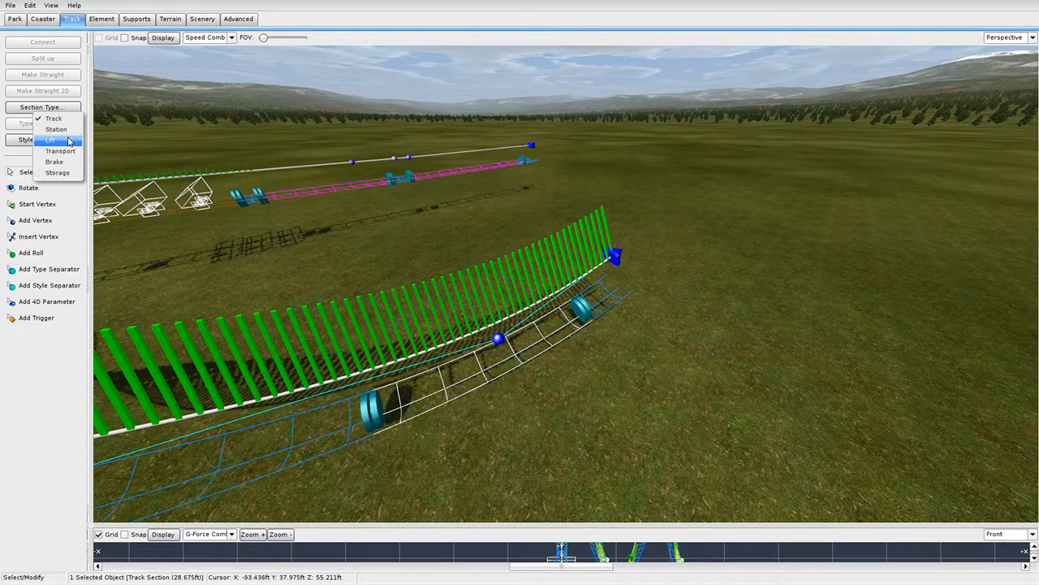
pyautogui.click(70, 161)
pyautogui.click(530, 371)
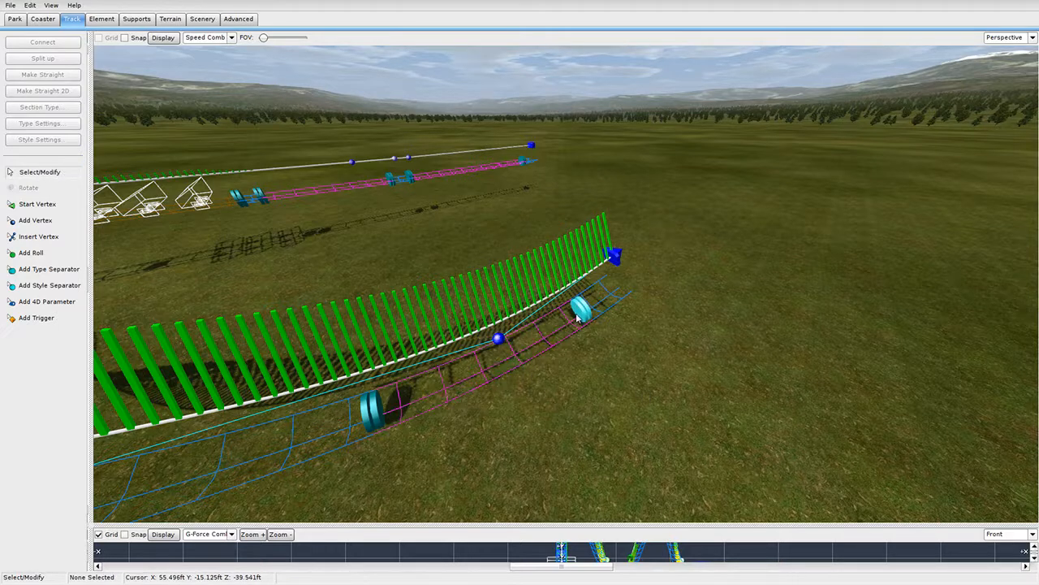
pyautogui.click(10, 4)
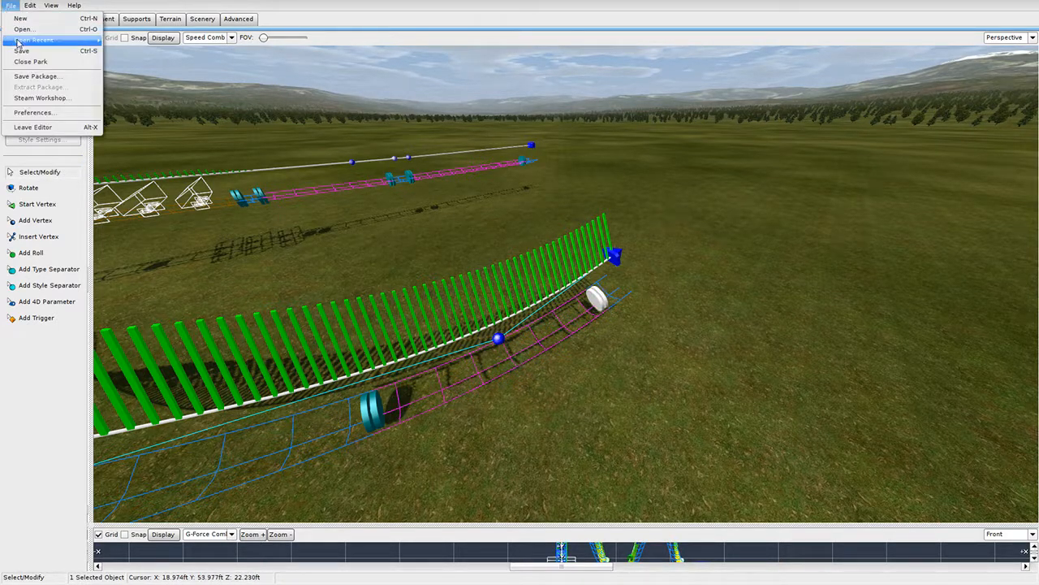
pyautogui.click(43, 18)
# Freeze the B&M Dive coaster and leave the editor, answering the save prompt.
pyautogui.click(43, 198)
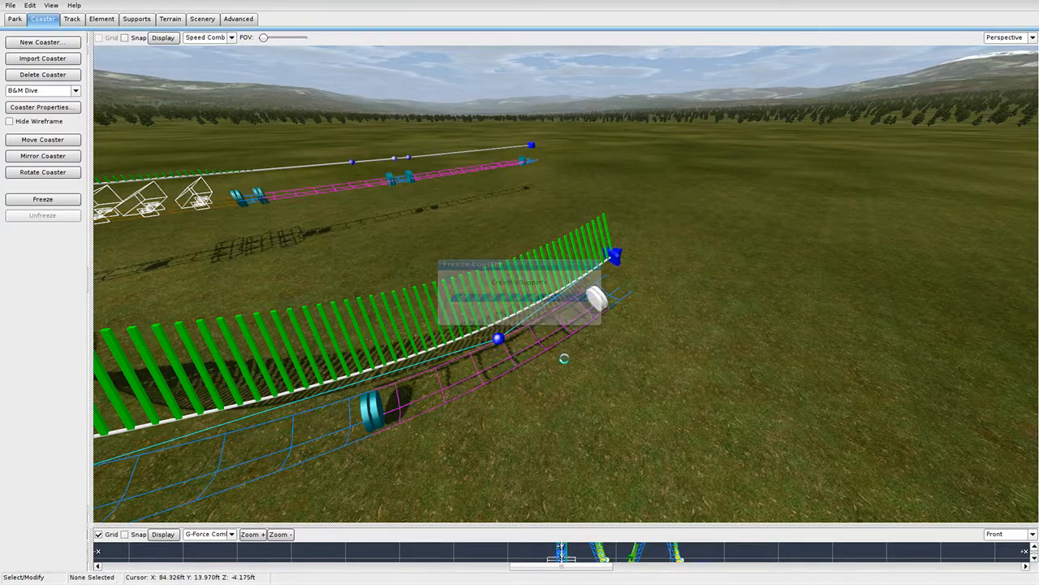
pyautogui.moveTo(507, 388); pyautogui.dragTo(398, 438, button='right')
pyautogui.click(9, 6)
pyautogui.click(37, 127)
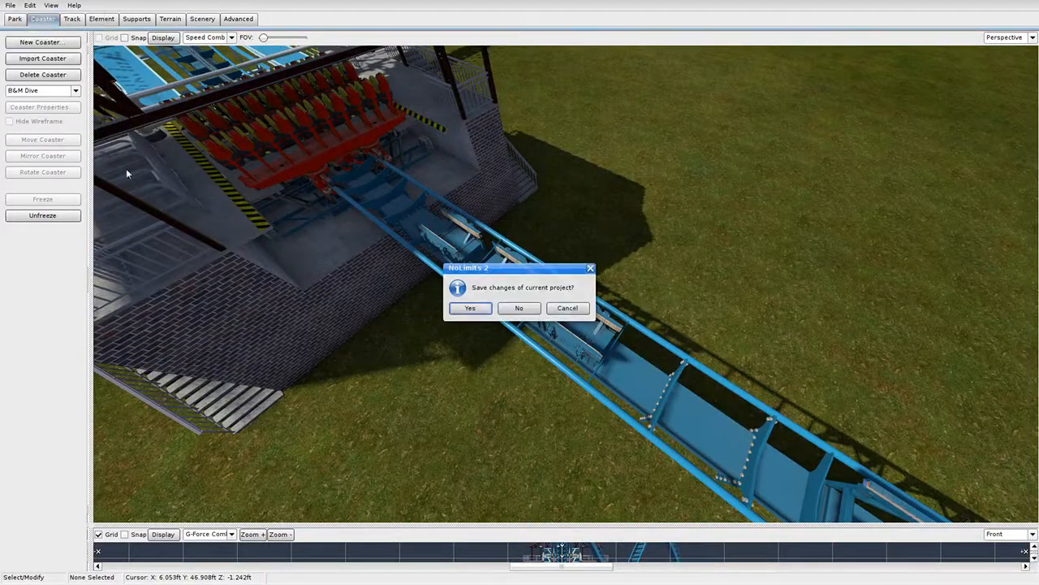
pyautogui.click(471, 308)
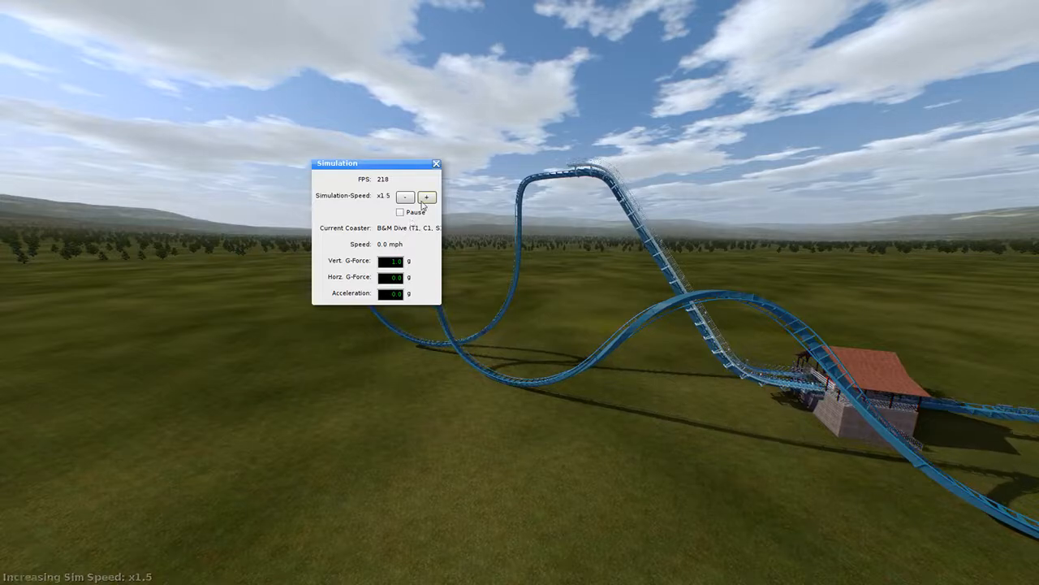
# Test-run the ride at x4 speed, then x1.5 and x1, and switch to the fly-by camera.
pyautogui.click(421, 200)
pyautogui.click(421, 201)
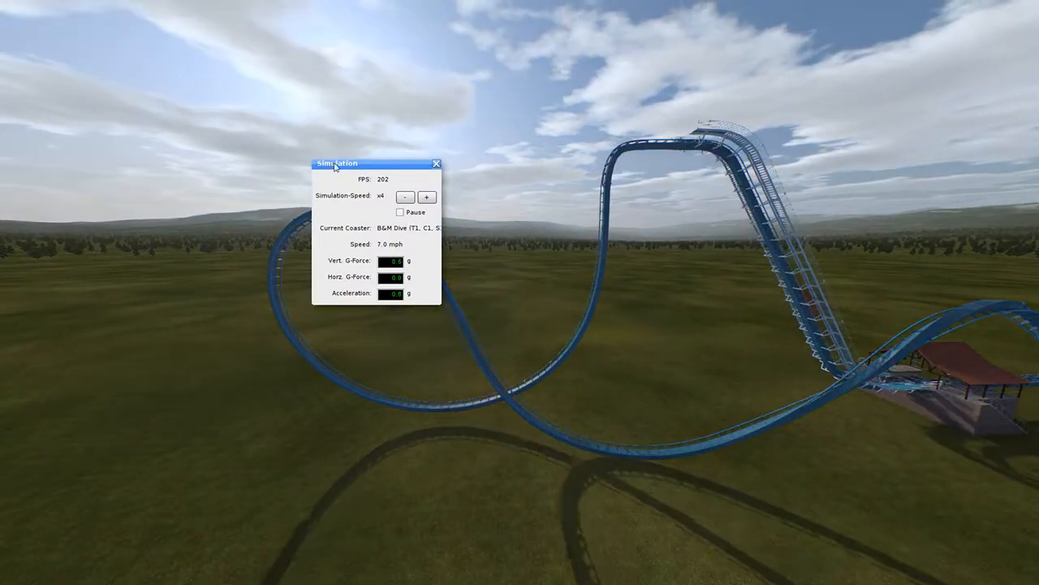
pyautogui.moveTo(333, 167); pyautogui.dragTo(149, 108)
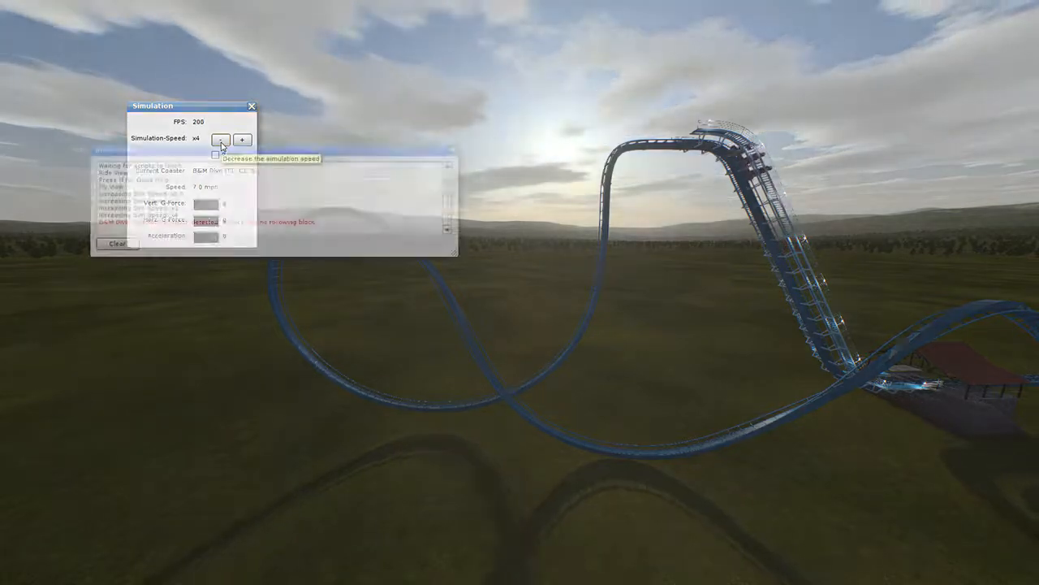
pyautogui.click(220, 139)
pyautogui.click(220, 140)
pyautogui.click(220, 140)
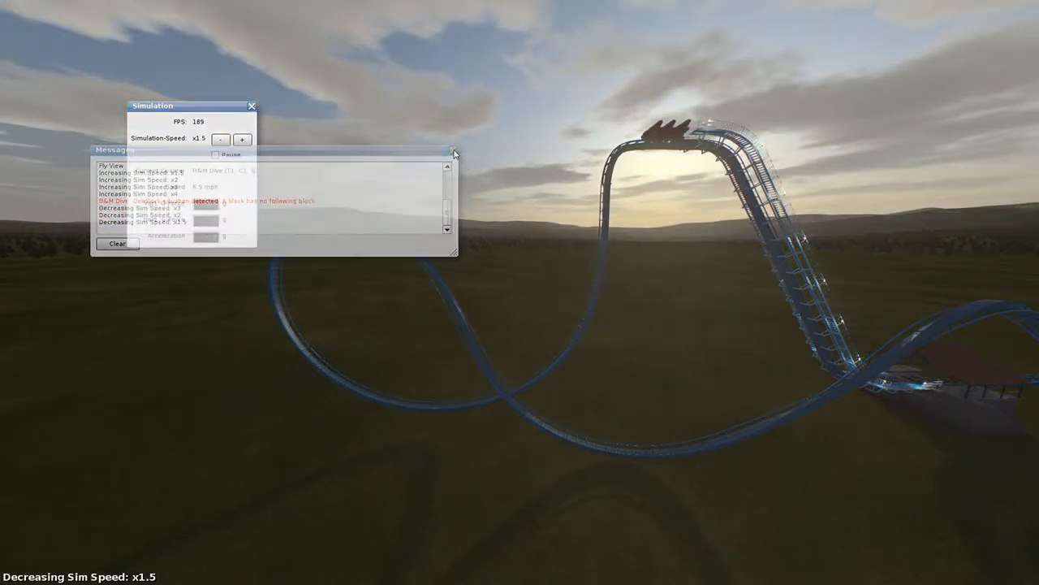
pyautogui.click(226, 141)
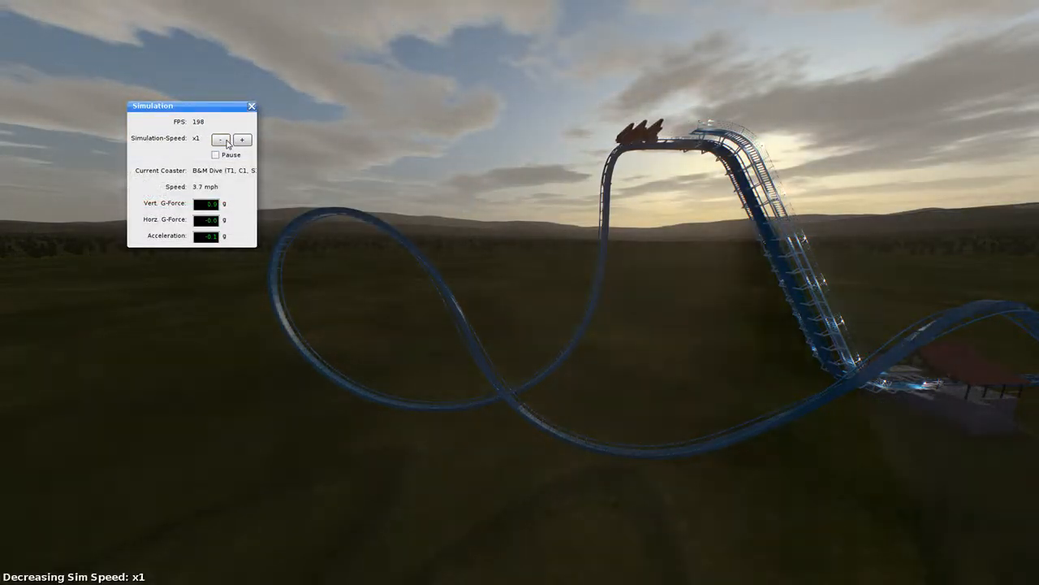
pyautogui.click(253, 107)
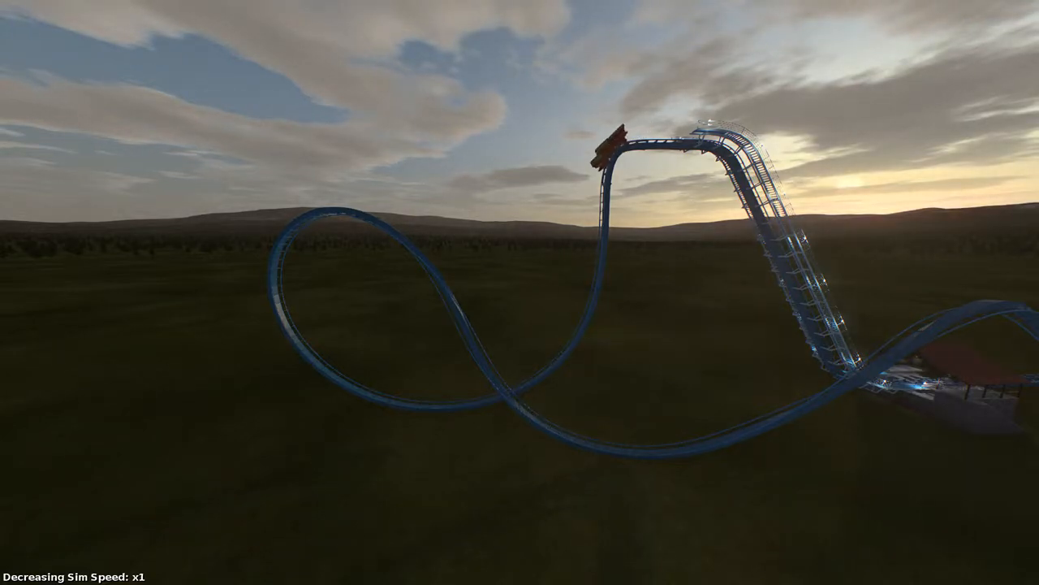
pyautogui.press('F3')
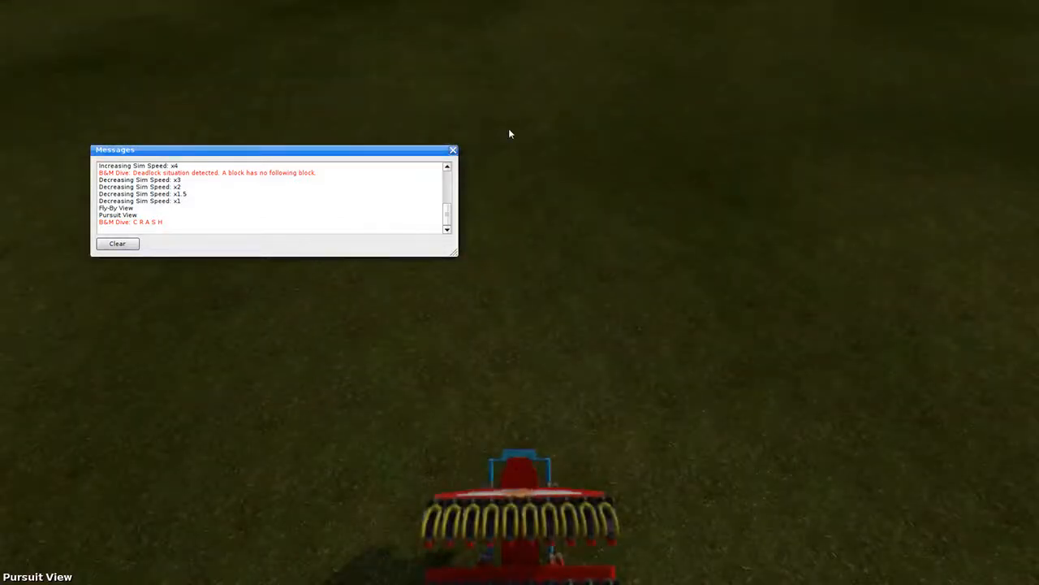
# Close the message log and fly the free camera past the loop and dive tower.
pyautogui.click(453, 152)
pyautogui.press('F4')
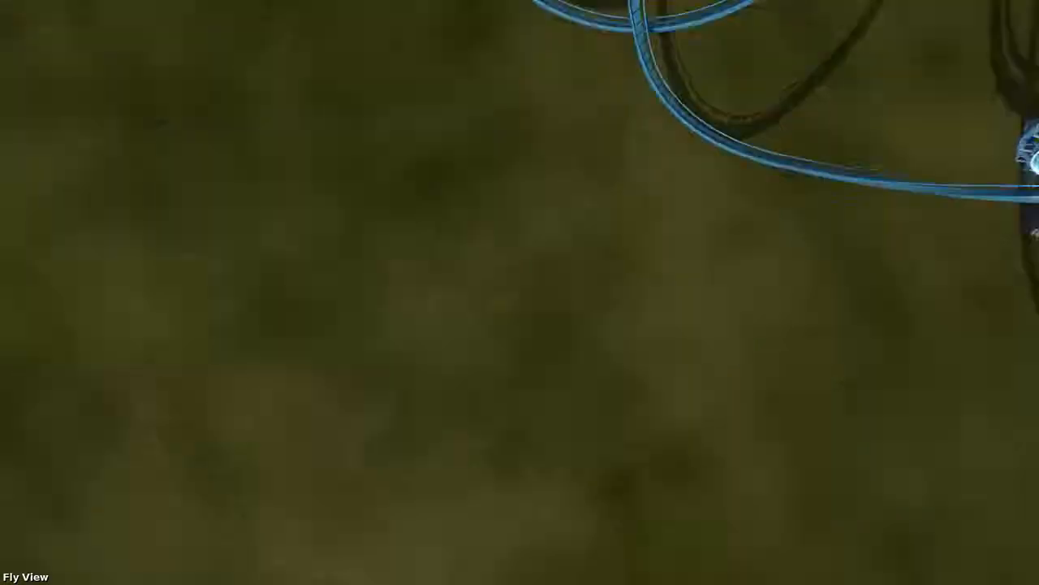
pyautogui.moveTo(453, 159)
pyautogui.mouseDown()
pyautogui.moveTo(445, 162)
pyautogui.moveTo(457, 146)
pyautogui.moveTo(453, 159)
pyautogui.mouseUp()
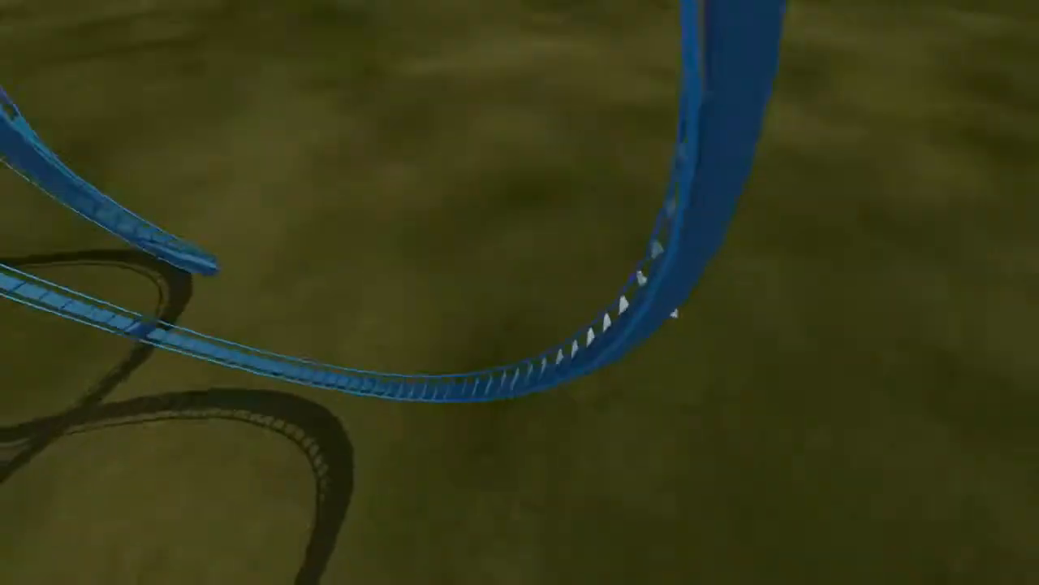
pyautogui.moveTo(674, 314); pyautogui.dragTo(580, 155)
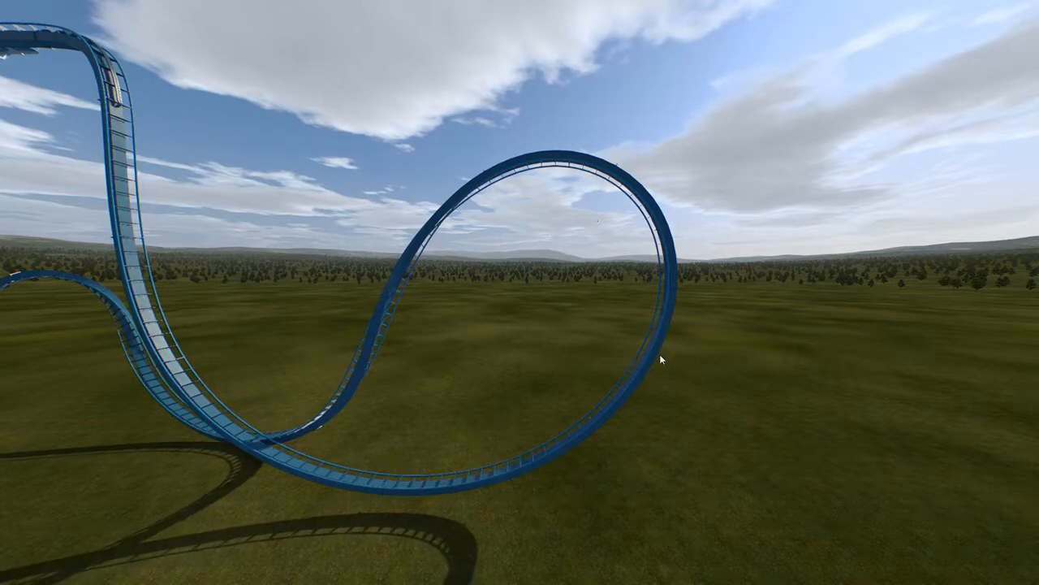
pyautogui.moveTo(659, 354); pyautogui.dragTo(308, 343)
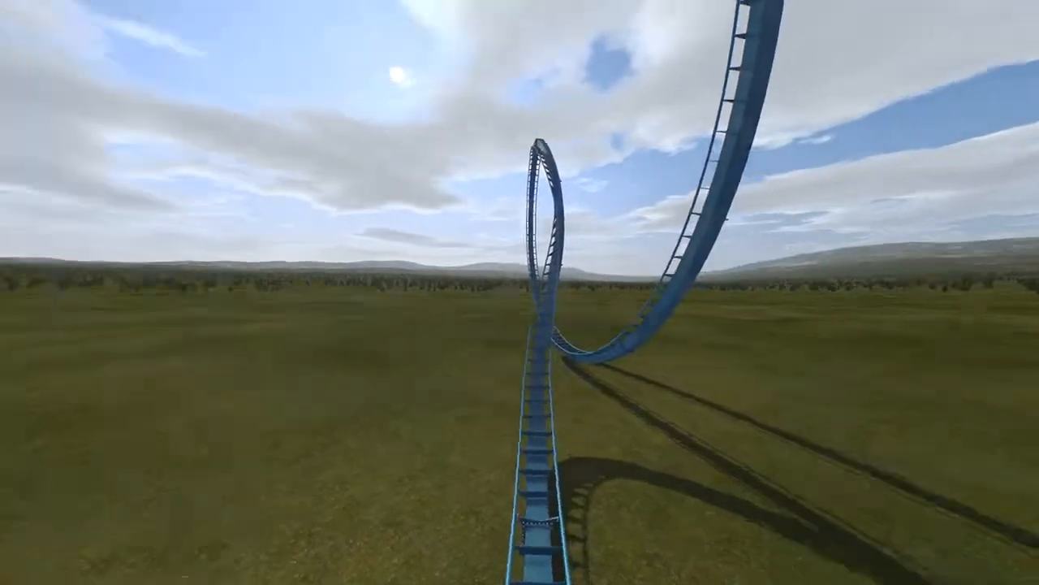
pyautogui.moveTo(599, 281); pyautogui.dragTo(574, 221)
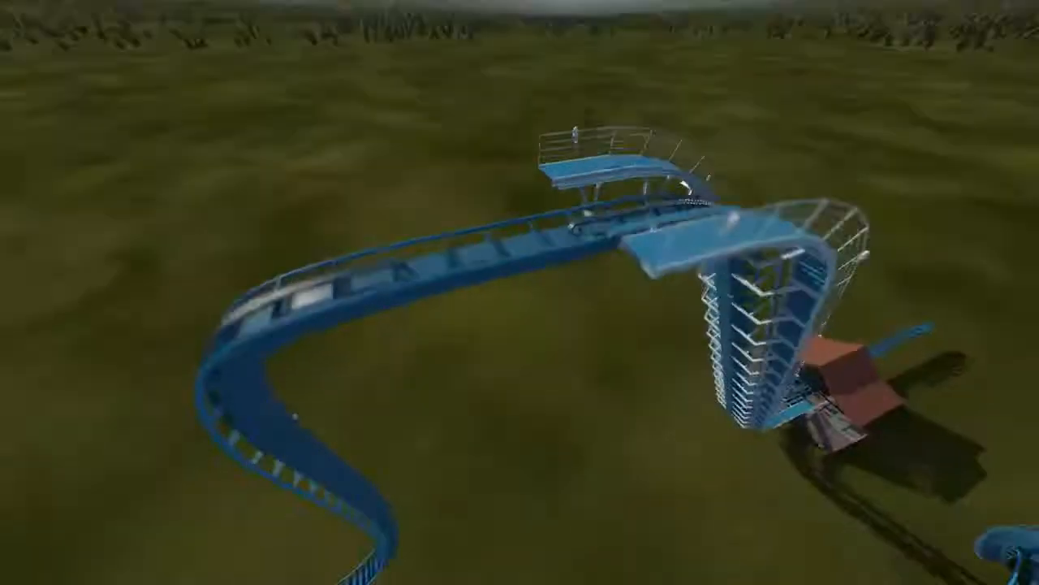
# Reopen the coaster in the editor and make the selected section a transport section.
pyautogui.click(417, 505)
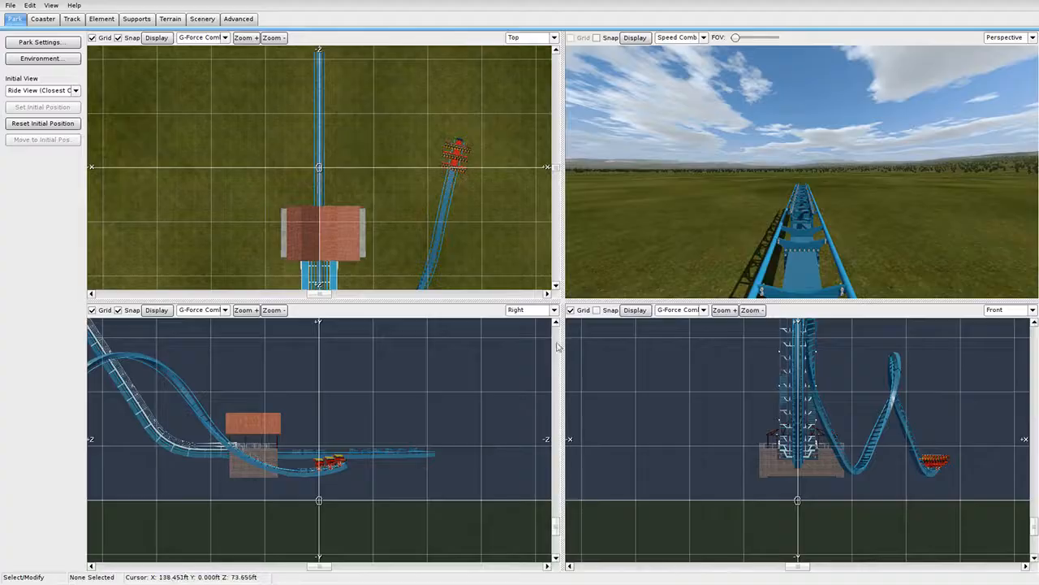
pyautogui.moveTo(564, 301); pyautogui.dragTo(122, 526)
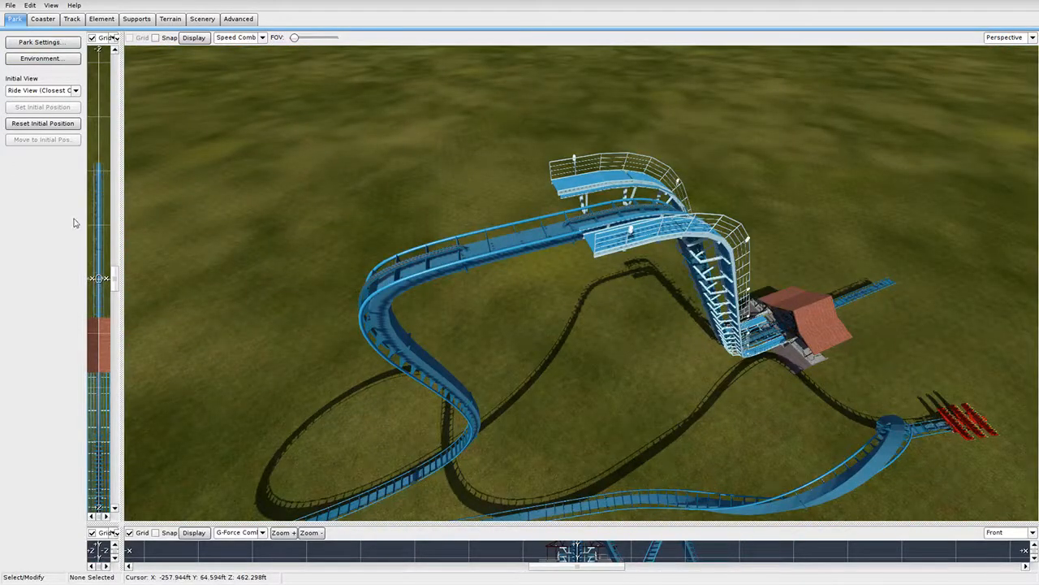
pyautogui.click(40, 19)
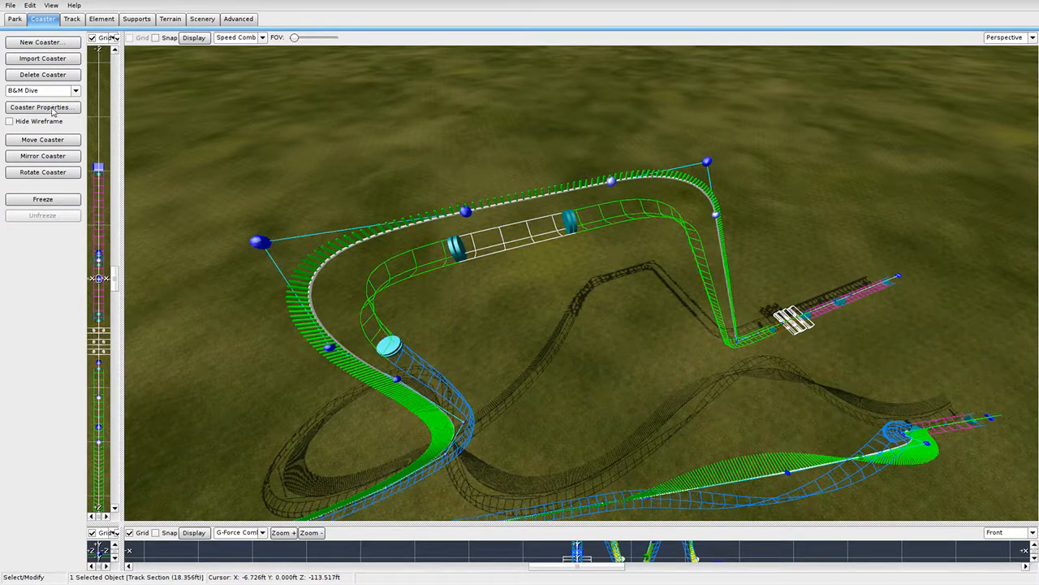
pyautogui.click(73, 19)
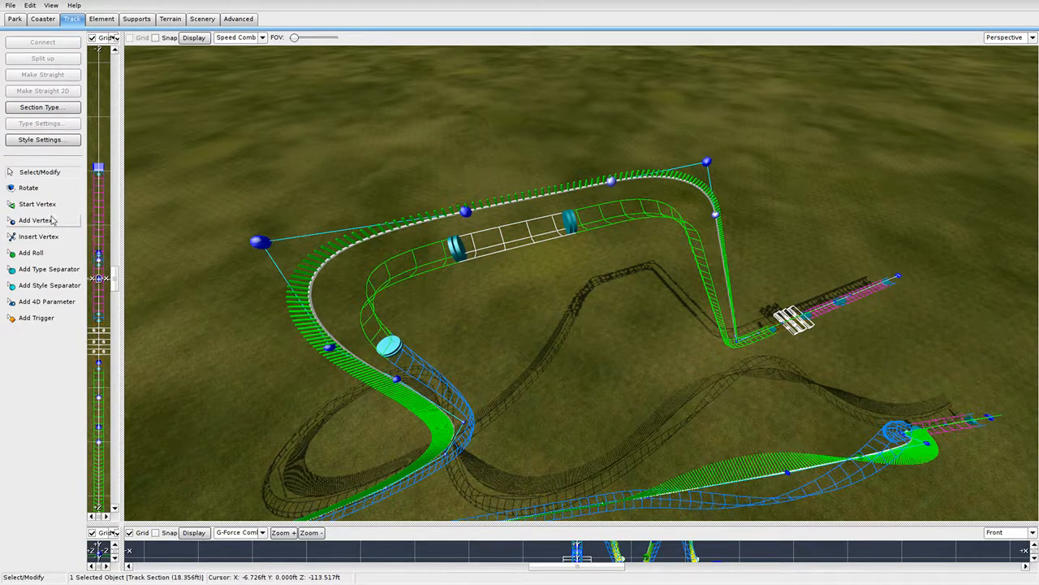
pyautogui.click(44, 107)
pyautogui.click(96, 150)
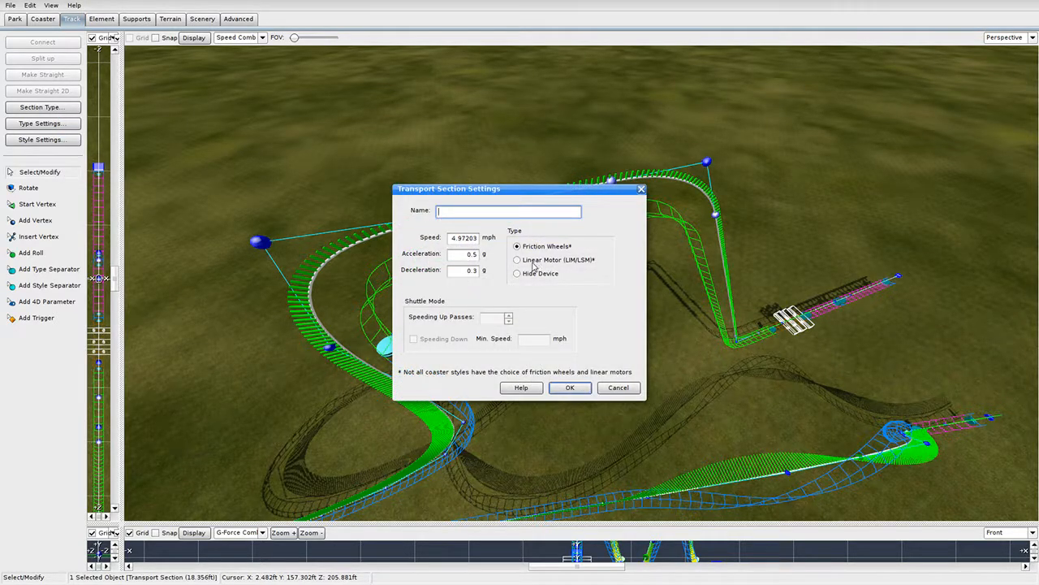
pyautogui.doubleClick(473, 238)
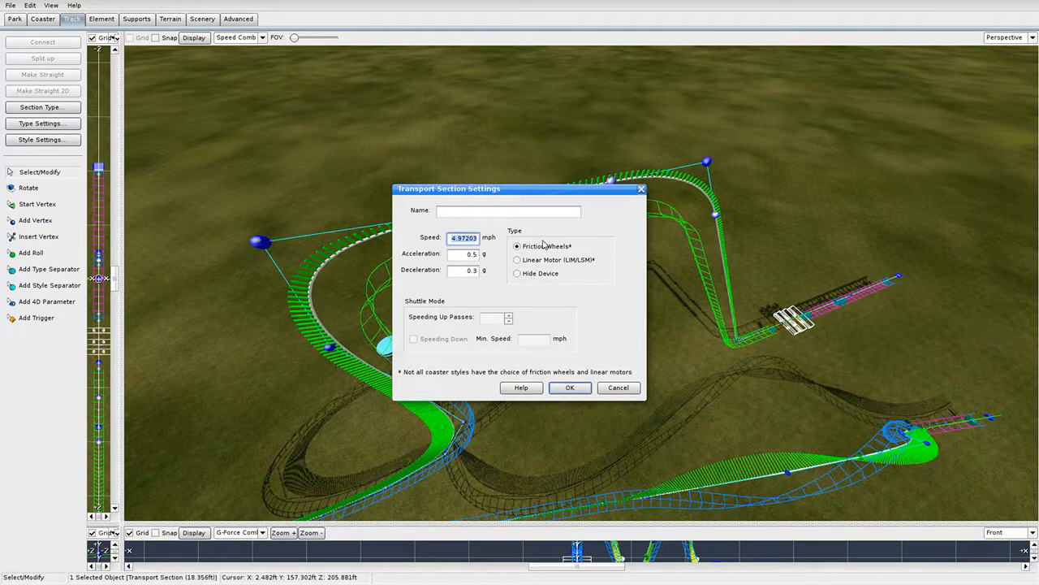
pyautogui.click(568, 389)
# Review the lift's settings and Standard Box spine style, and the transport settings, without changes.
pyautogui.doubleClick(412, 280)
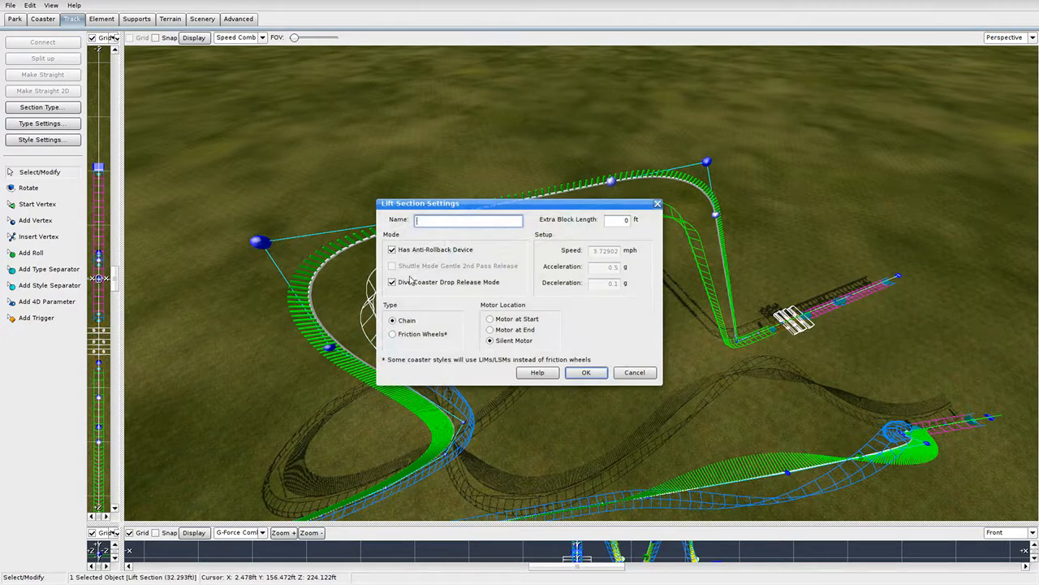
pyautogui.click(578, 377)
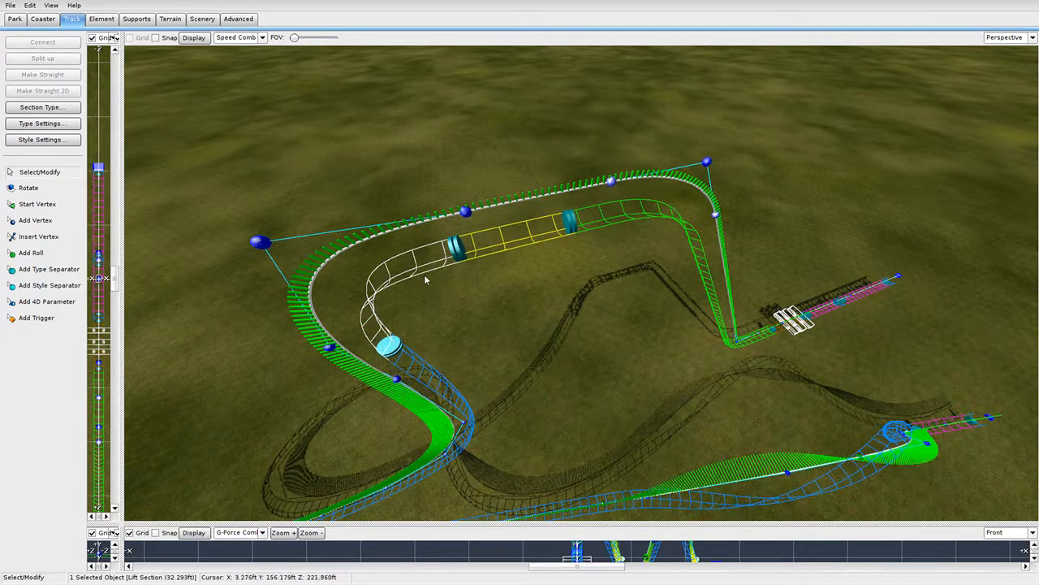
pyautogui.keyDown('shift'); pyautogui.doubleClick(424, 276); pyautogui.keyUp('shift')
pyautogui.click(524, 382)
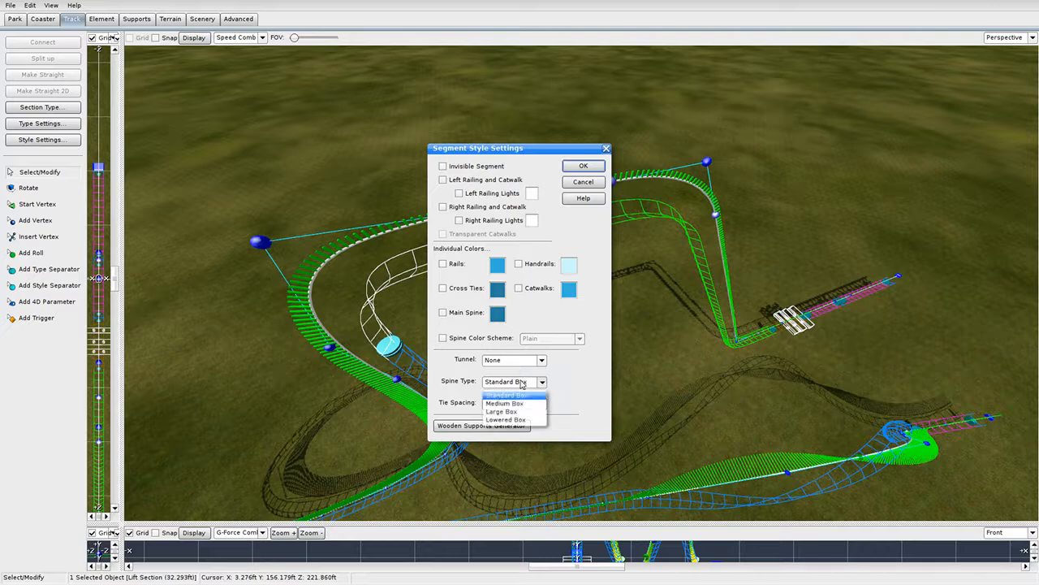
pyautogui.click(573, 393)
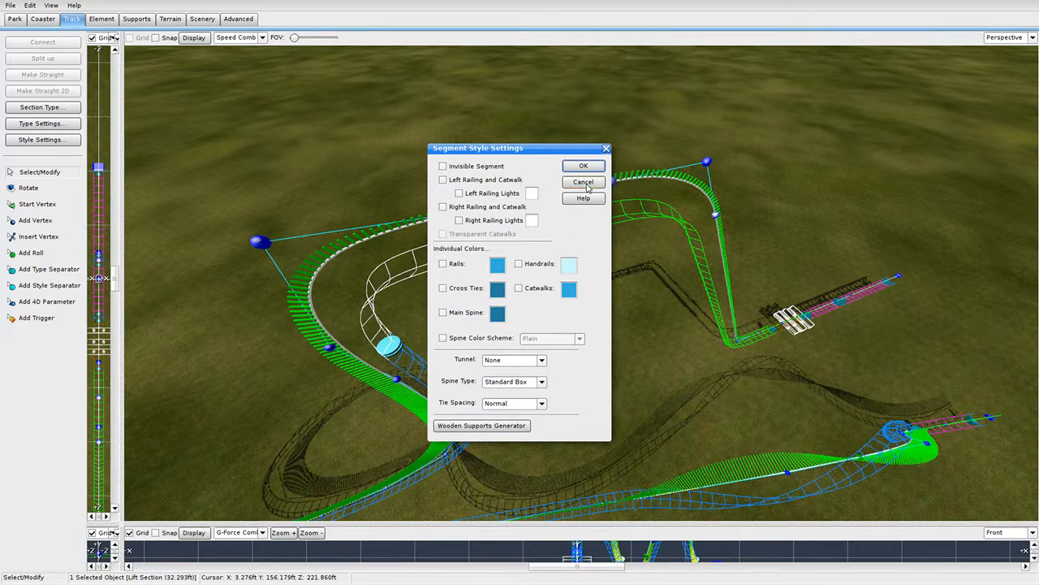
pyautogui.click(588, 187)
pyautogui.doubleClick(497, 253)
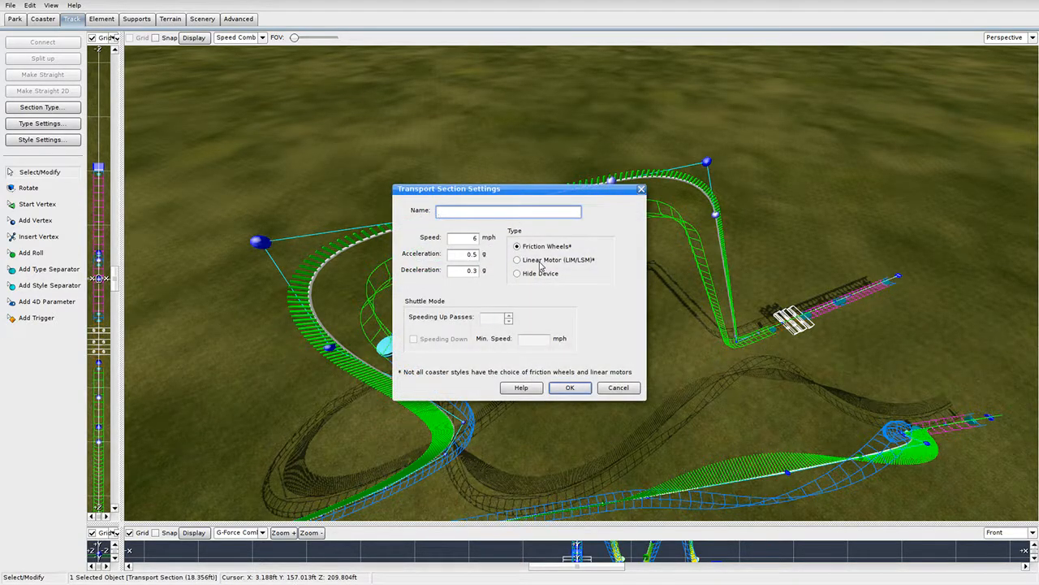
pyautogui.click(622, 385)
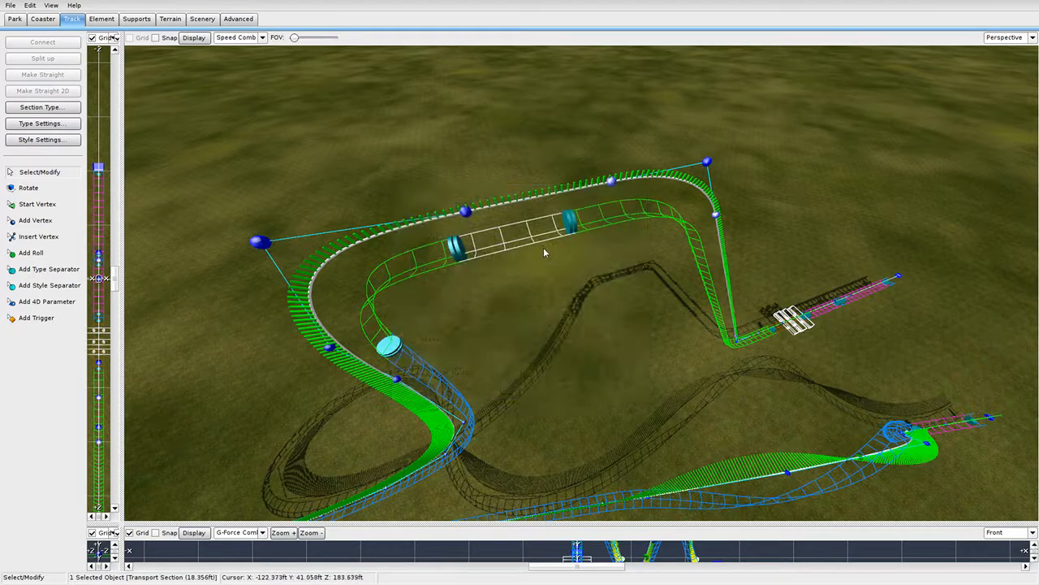
# Add left and right railings and catwalks to the transport section's style.
pyautogui.keyDown('shift'); pyautogui.doubleClick(535, 243); pyautogui.keyUp('shift')
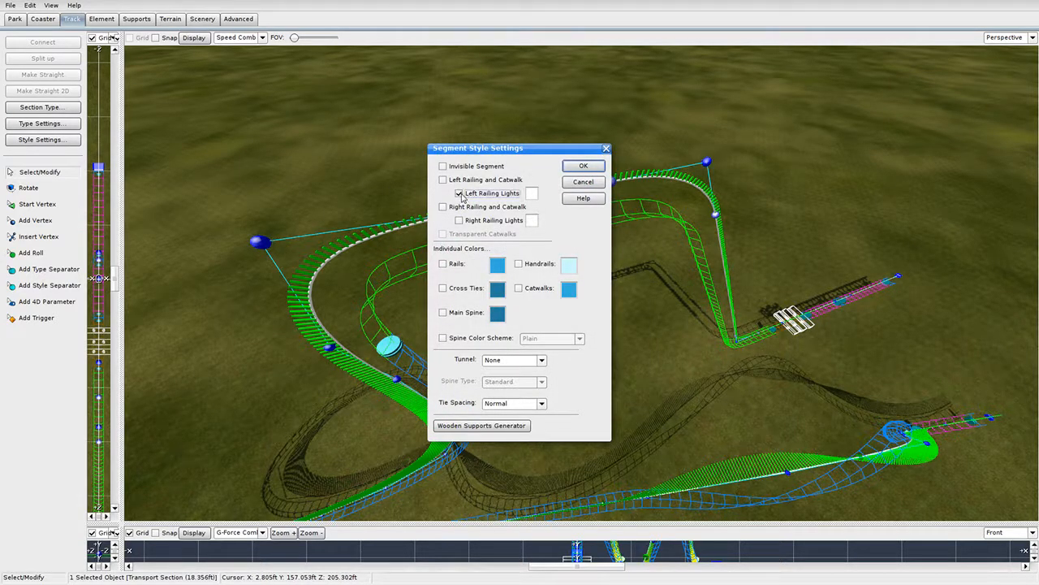
pyautogui.click(443, 179)
pyautogui.click(444, 207)
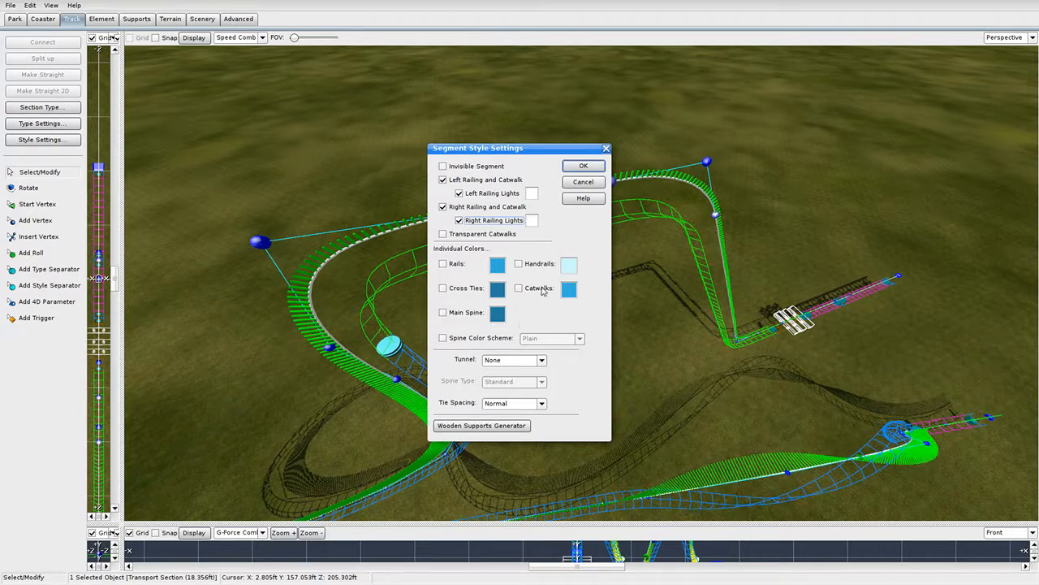
pyautogui.click(597, 169)
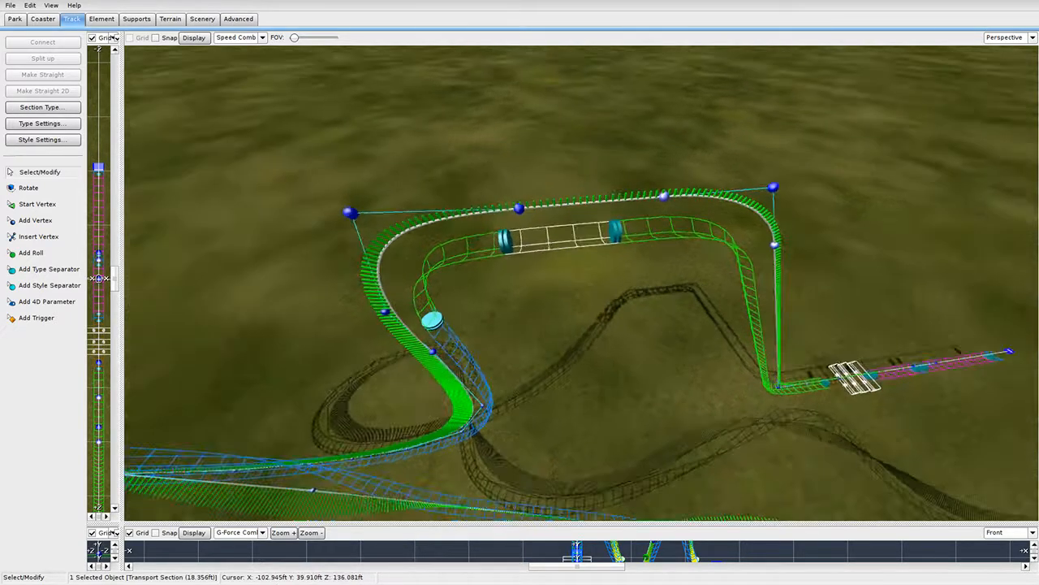
# Keep the lift section in Dive Coaster Drop Release Mode after toggling it off and on.
pyautogui.click(565, 262)
pyautogui.doubleClick(566, 262)
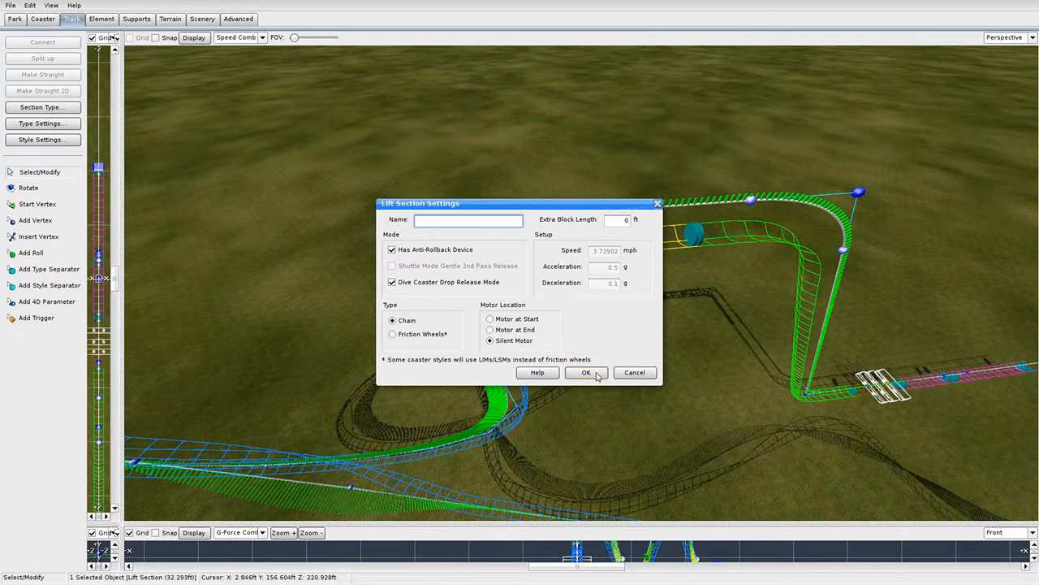
pyautogui.click(436, 284)
pyautogui.click(592, 254)
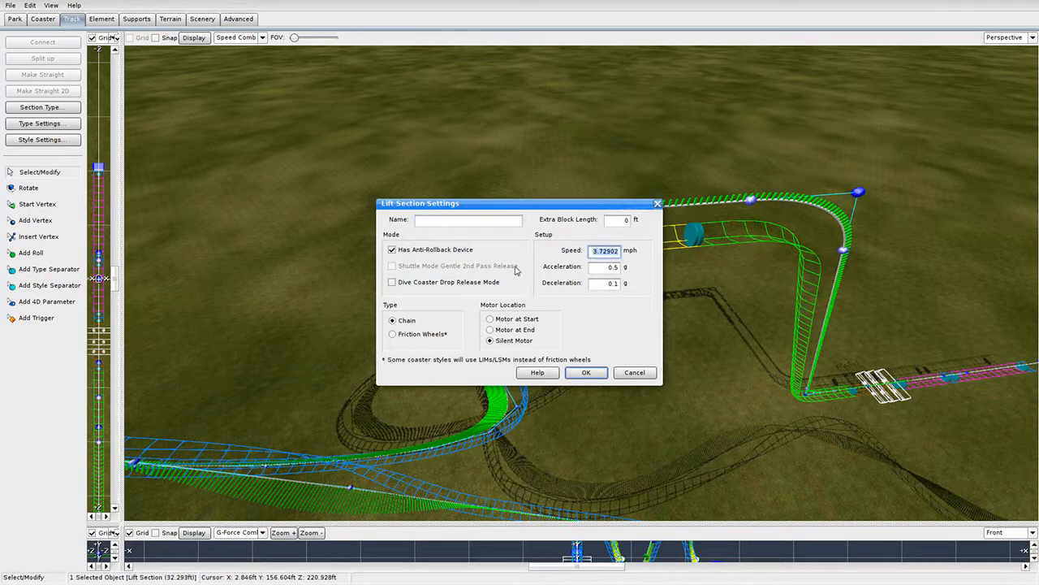
pyautogui.click(409, 278)
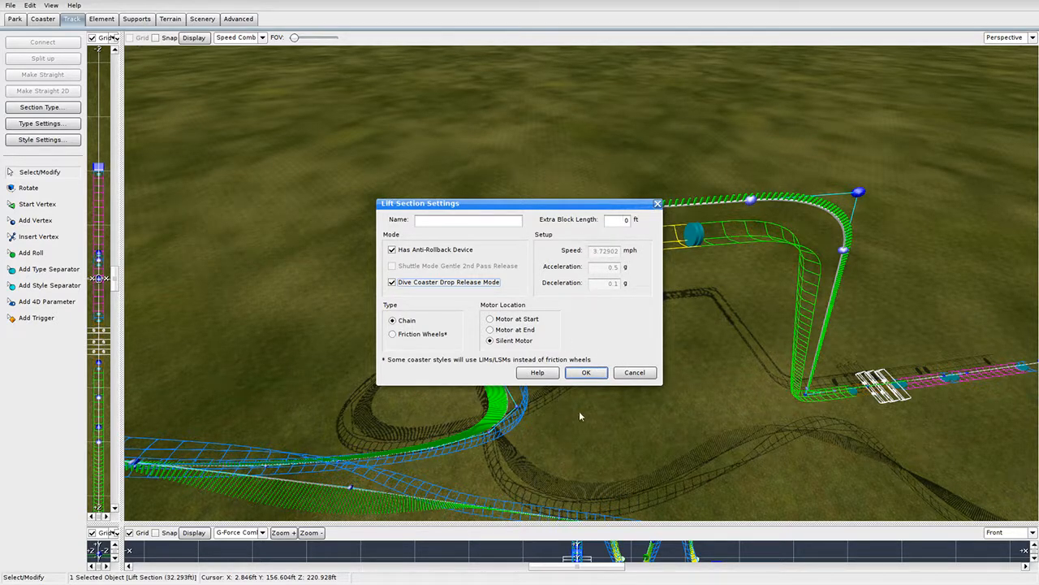
pyautogui.click(408, 282)
pyautogui.click(586, 372)
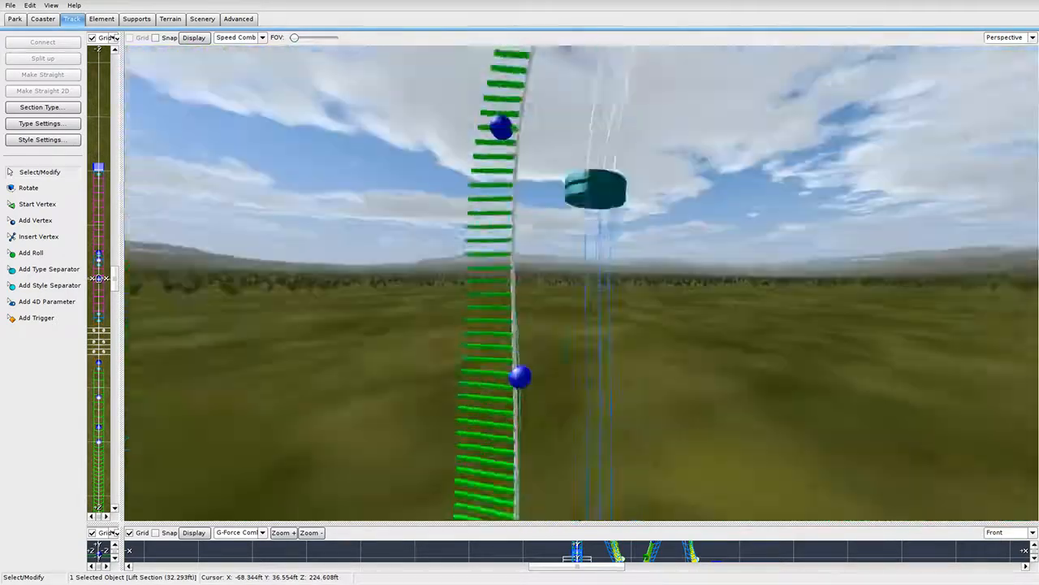
# In the enlarged Top view, drag a lower-end vertex to bend that track section rightward.
pyautogui.moveTo(581, 283)
pyautogui.mouseDown(button='right')
pyautogui.moveTo(581, 243)
pyautogui.moveTo(560, 244)
pyautogui.moveTo(560, 373)
pyautogui.moveTo(580, 374)
pyautogui.moveTo(552, 264)
pyautogui.moveTo(598, 271)
pyautogui.mouseUp(button='right')
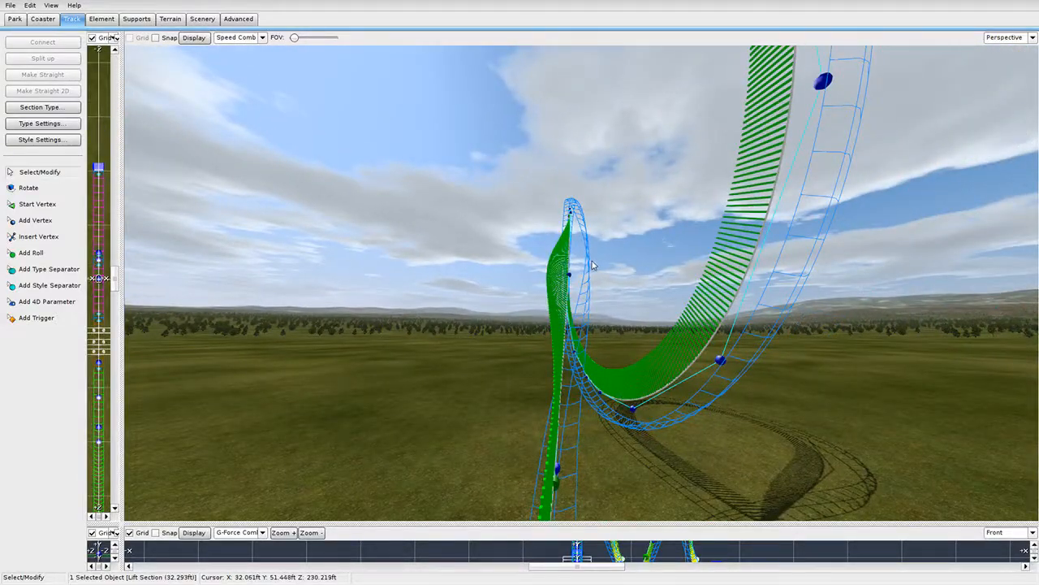
pyautogui.moveTo(121, 289); pyautogui.dragTo(755, 294)
pyautogui.scroll(-3, 571, 406)
pyautogui.moveTo(517, 427); pyautogui.dragTo(503, 131, button='right')
pyautogui.scroll(5, 444, 220)
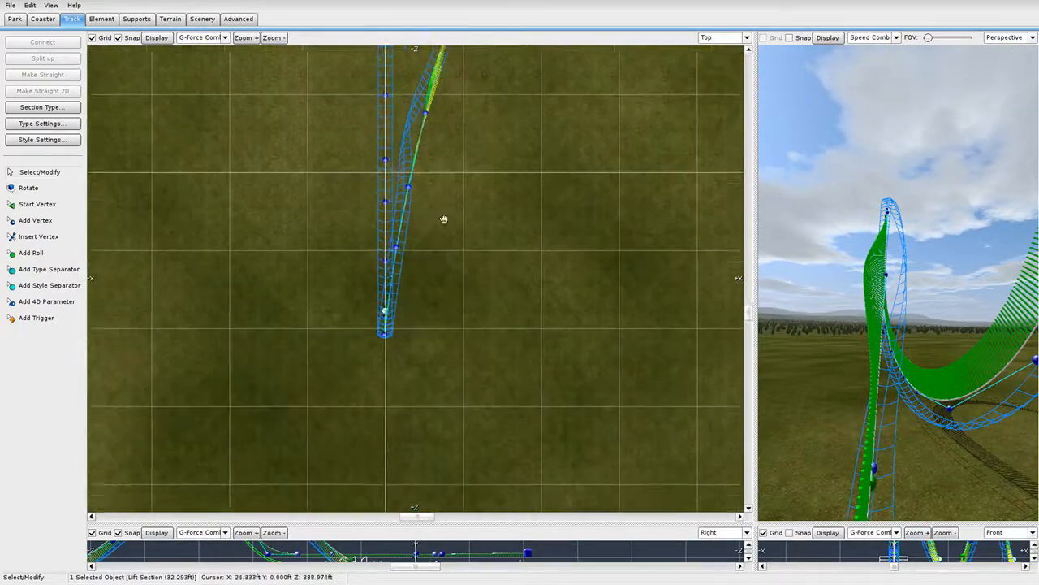
pyautogui.click(430, 255)
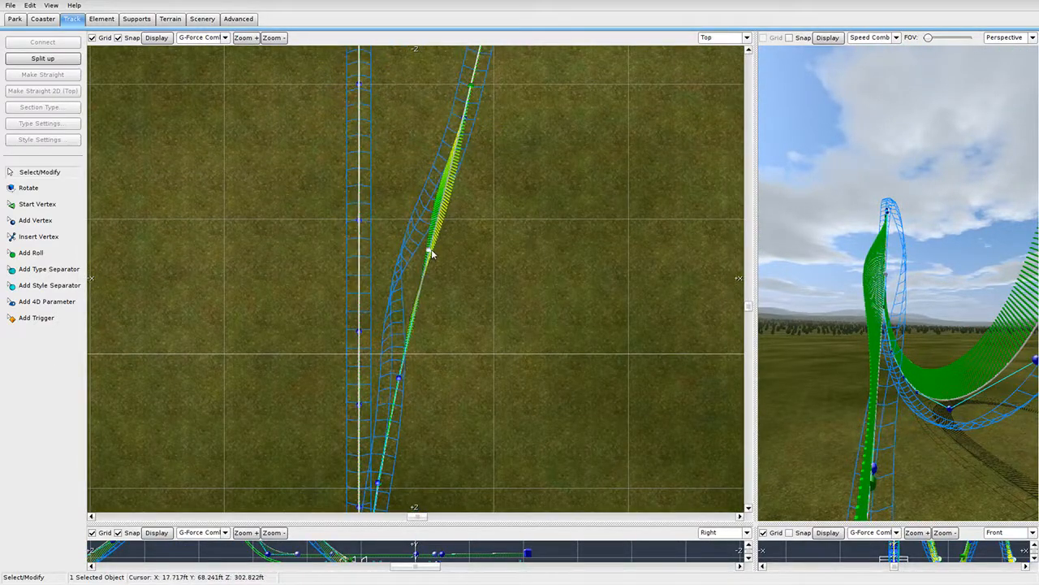
pyautogui.moveTo(432, 254); pyautogui.dragTo(425, 258)
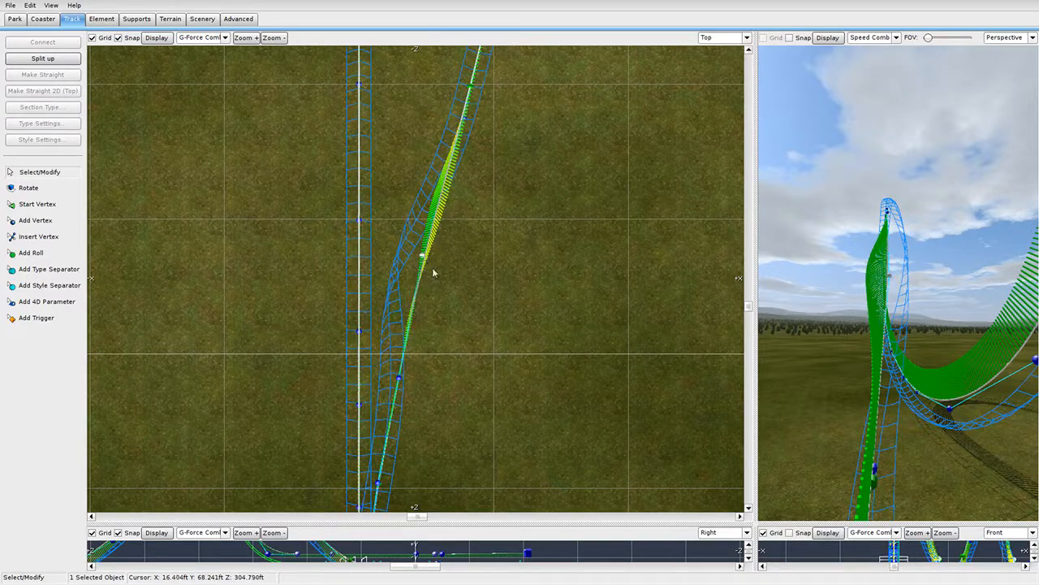
pyautogui.scroll(-2, 433, 273)
pyautogui.click(407, 335)
pyautogui.click(470, 322)
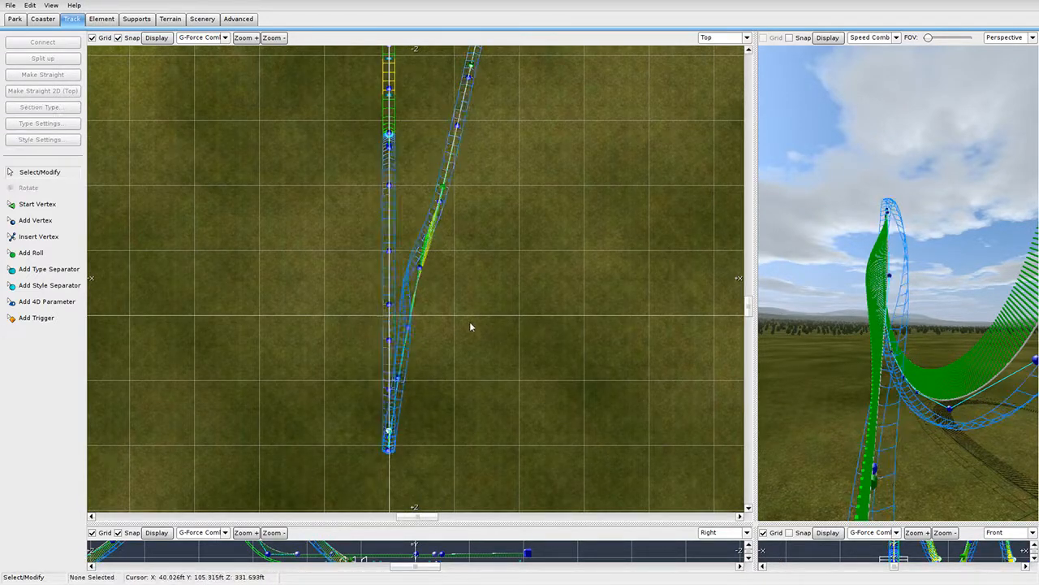
pyautogui.scroll(2, 466, 335)
pyautogui.scroll(-4, 465, 338)
pyautogui.click(424, 285)
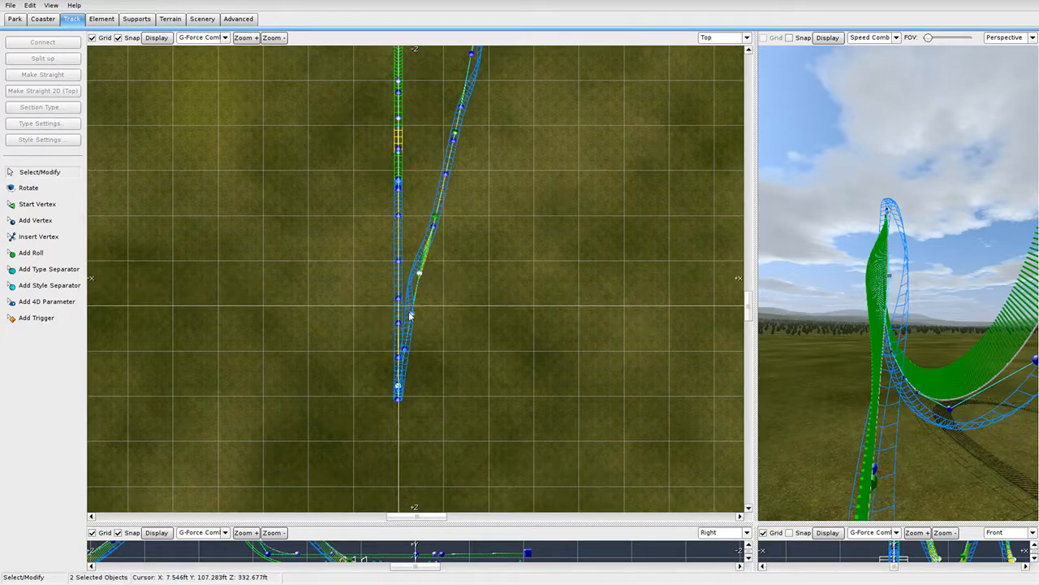
pyautogui.keyDown('ctrl'); pyautogui.click(407, 384); pyautogui.keyUp('ctrl')
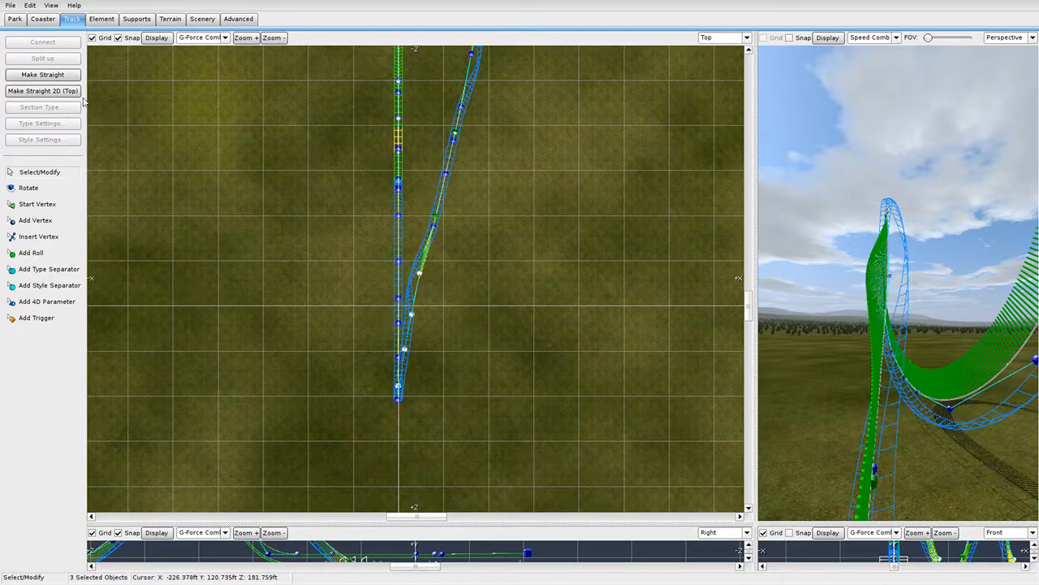
# Straighten the box-selected lower track with Make Straight 2D (Top) and show the G-Force Comb.
pyautogui.scroll(3, 434, 163)
pyautogui.scroll(-2, 455, 186)
pyautogui.moveTo(464, 186); pyautogui.dragTo(498, 306, button='right')
pyautogui.scroll(-6, 502, 268)
pyautogui.moveTo(498, 119); pyautogui.dragTo(415, 335)
pyautogui.scroll(3, 442, 352)
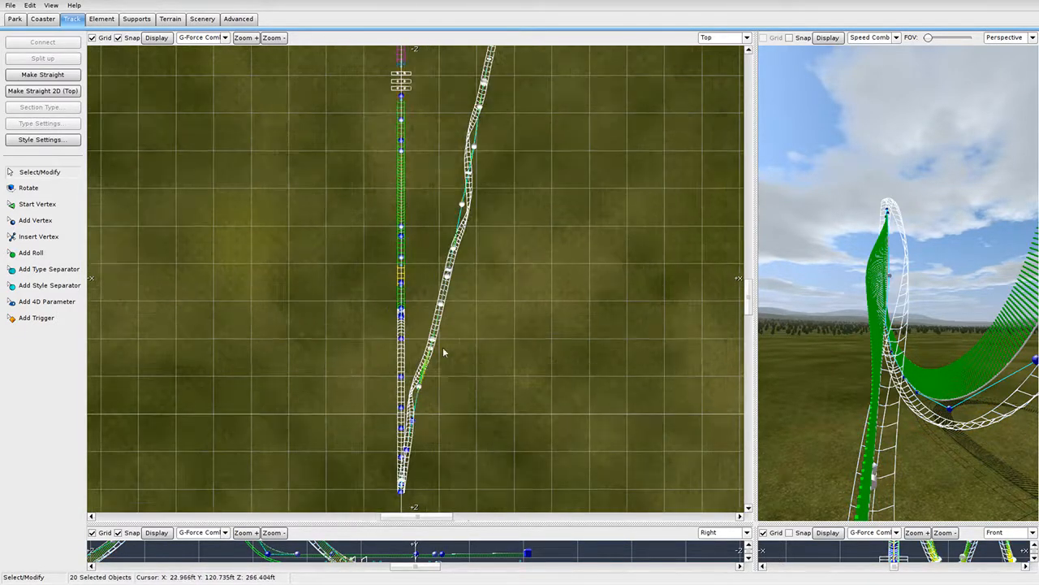
pyautogui.keyDown('shift'); pyautogui.click(397, 372); pyautogui.keyUp('shift')
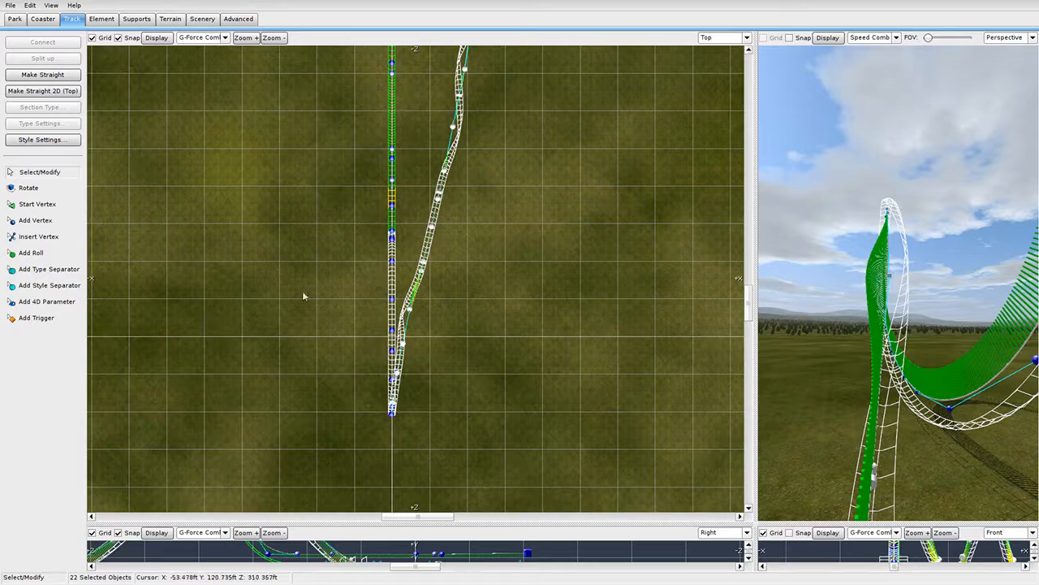
pyautogui.click(53, 92)
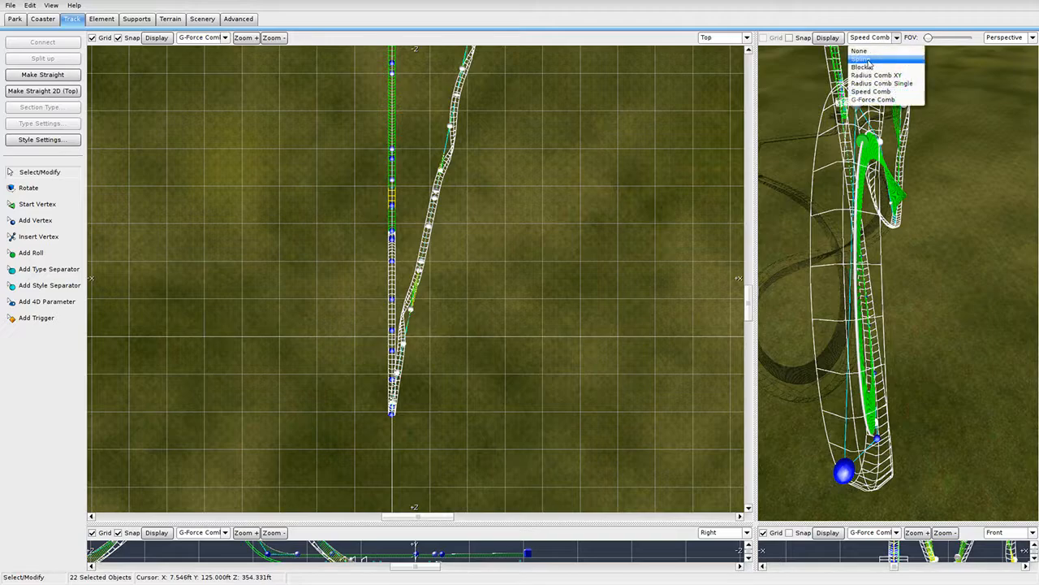
pyautogui.click(872, 100)
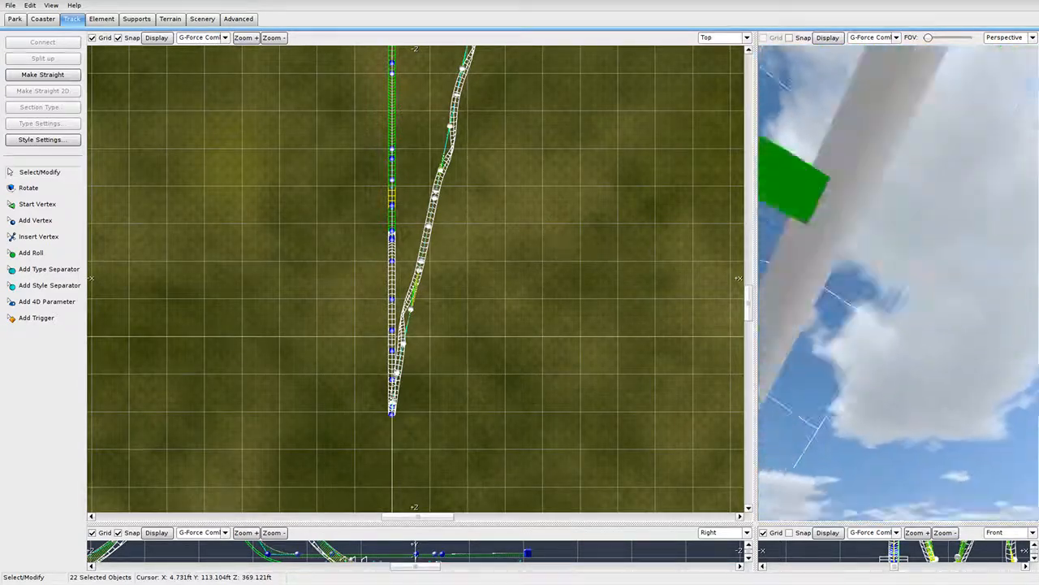
pyautogui.click(851, 266)
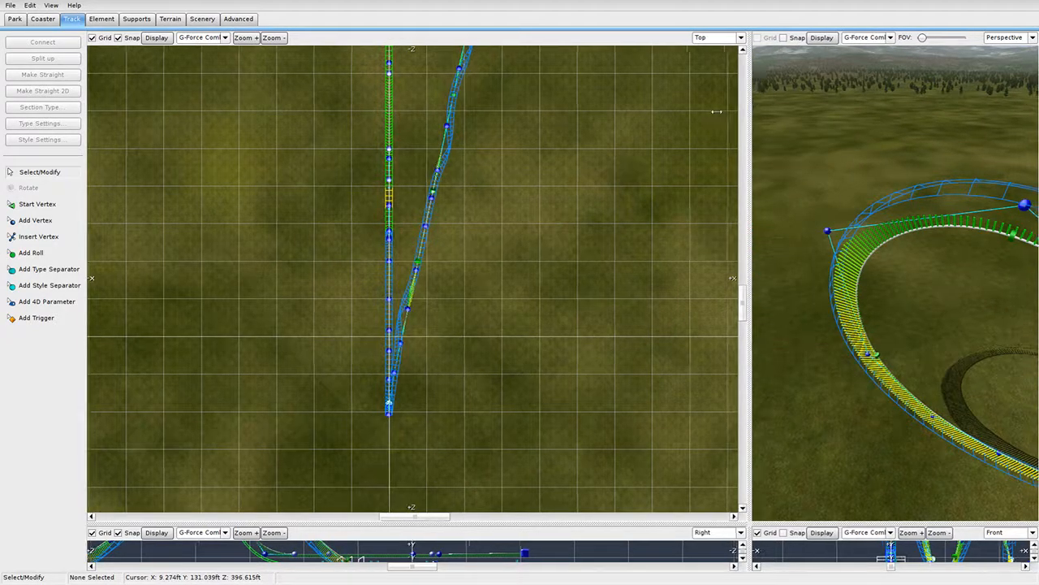
# In the full-screen side view, shift the loop's selected vertices down-right, shortening it to about 765.72 ft.
pyautogui.moveTo(755, 108); pyautogui.dragTo(221, 390)
pyautogui.moveTo(225, 522); pyautogui.dragTo(1033, 37)
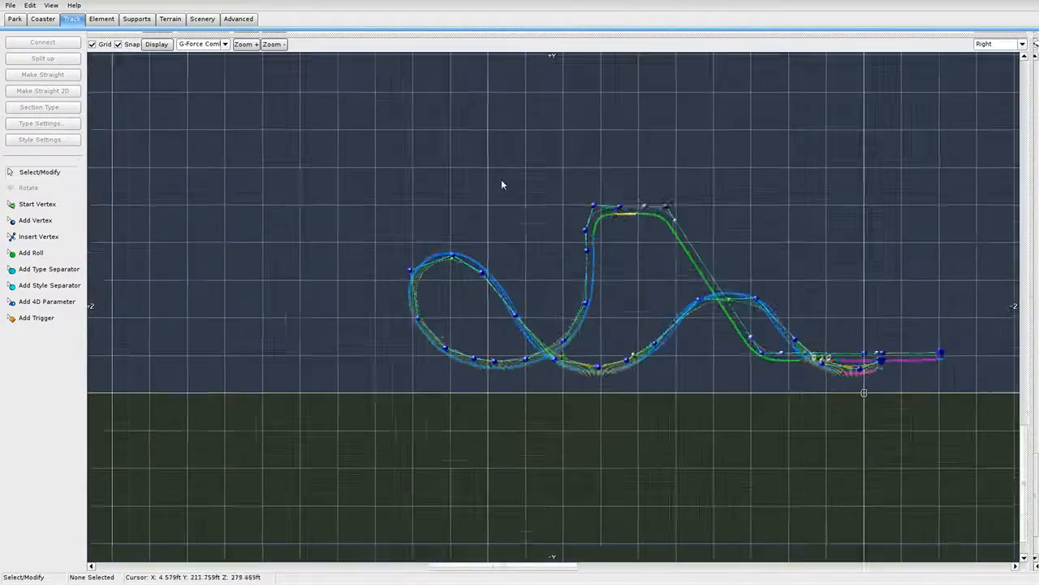
pyautogui.scroll(5, 232, 182)
pyautogui.moveTo(206, 150); pyautogui.dragTo(467, 257)
pyautogui.scroll(5, 408, 251)
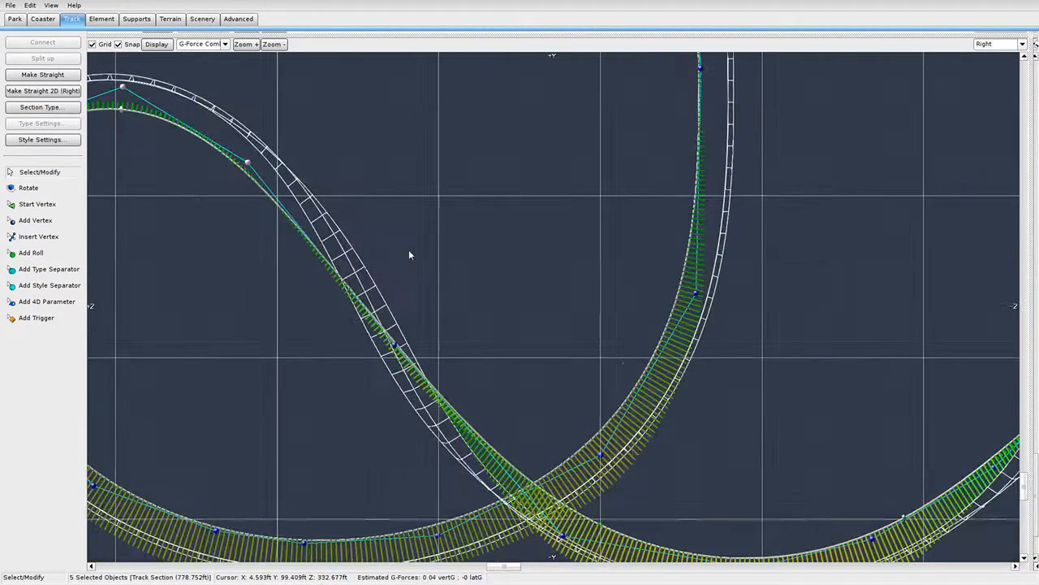
pyautogui.moveTo(291, 152); pyautogui.dragTo(299, 168)
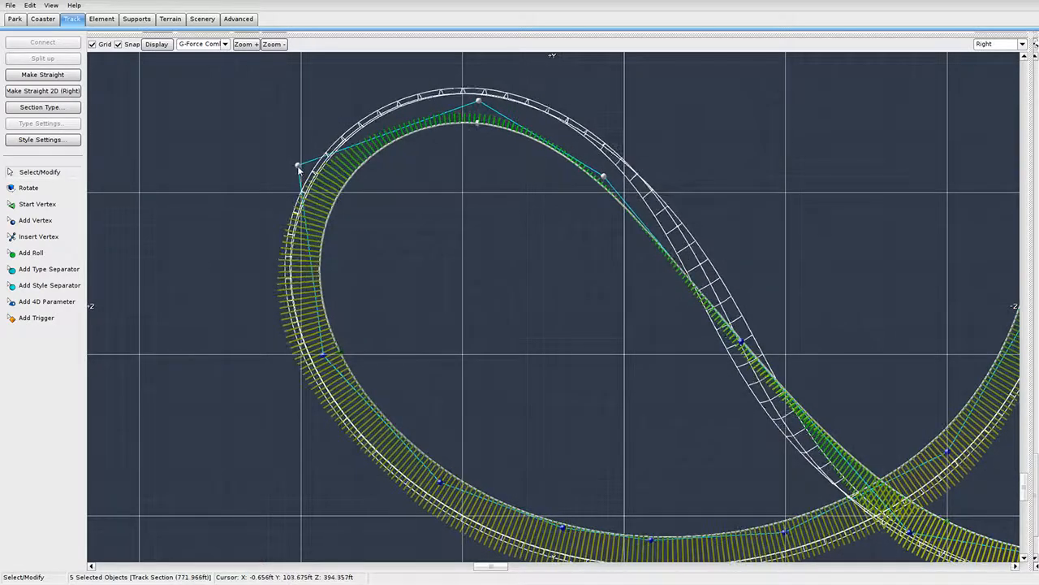
pyautogui.keyDown('shift'); pyautogui.click(324, 356); pyautogui.keyUp('shift')
pyautogui.moveTo(324, 355); pyautogui.dragTo(338, 372)
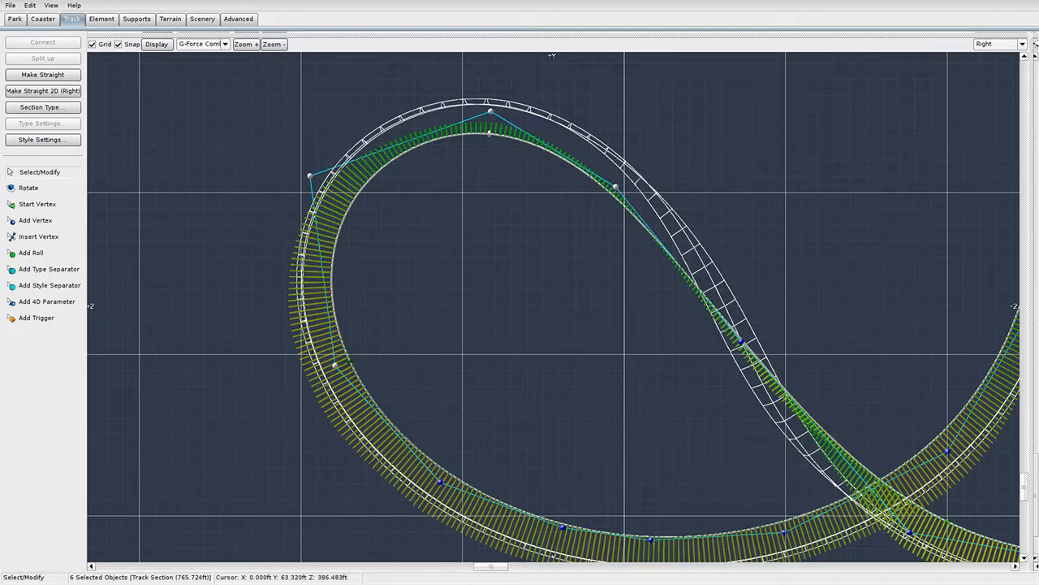
# Save the park and deselect the track sections.
pyautogui.click(10, 5)
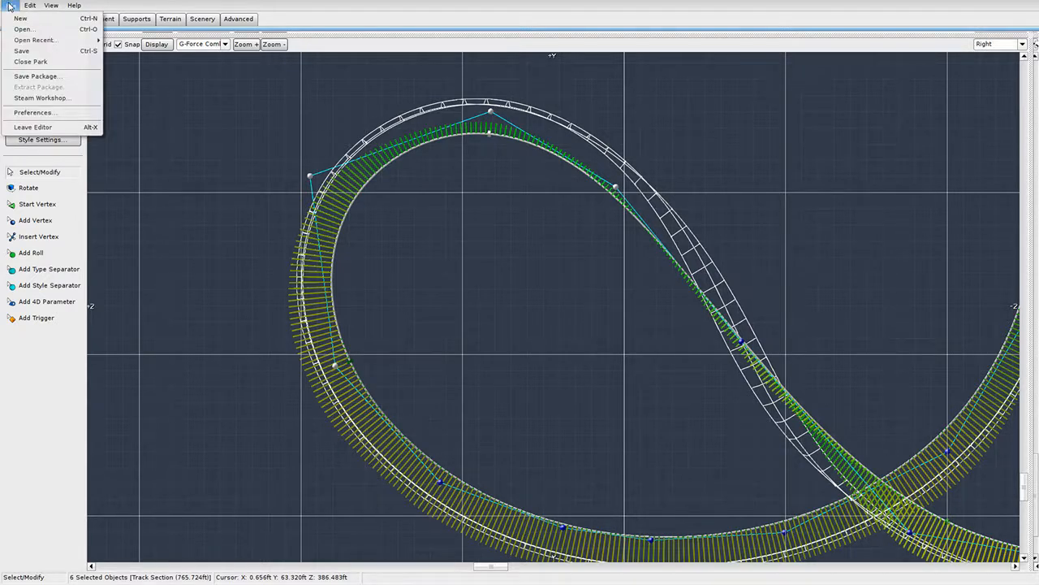
pyautogui.click(30, 57)
pyautogui.click(498, 341)
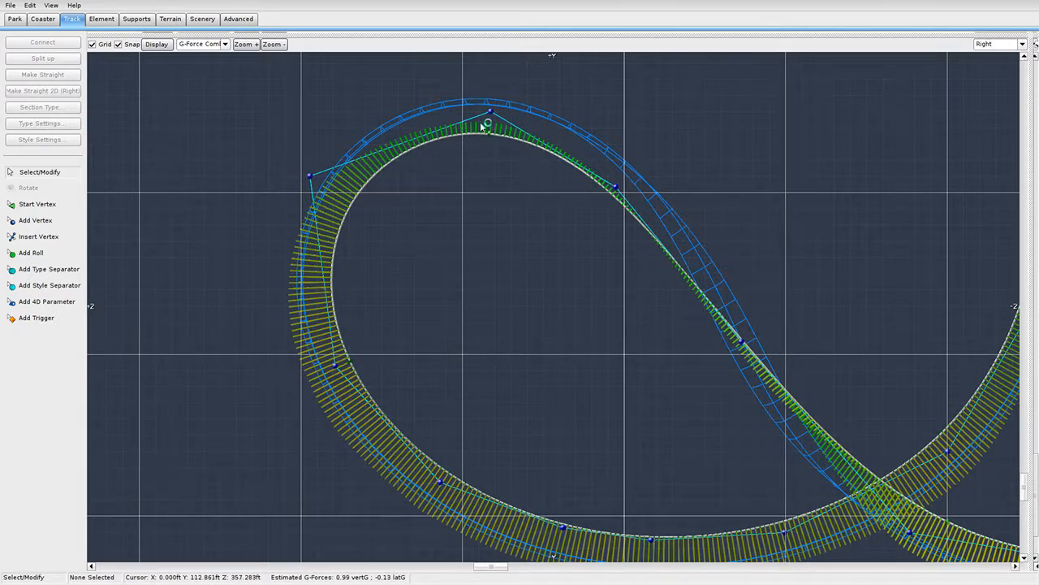
# Nudge the turn's upper-left and lower-left vertices slightly in the Right view.
pyautogui.moveTo(310, 177); pyautogui.dragTo(315, 178)
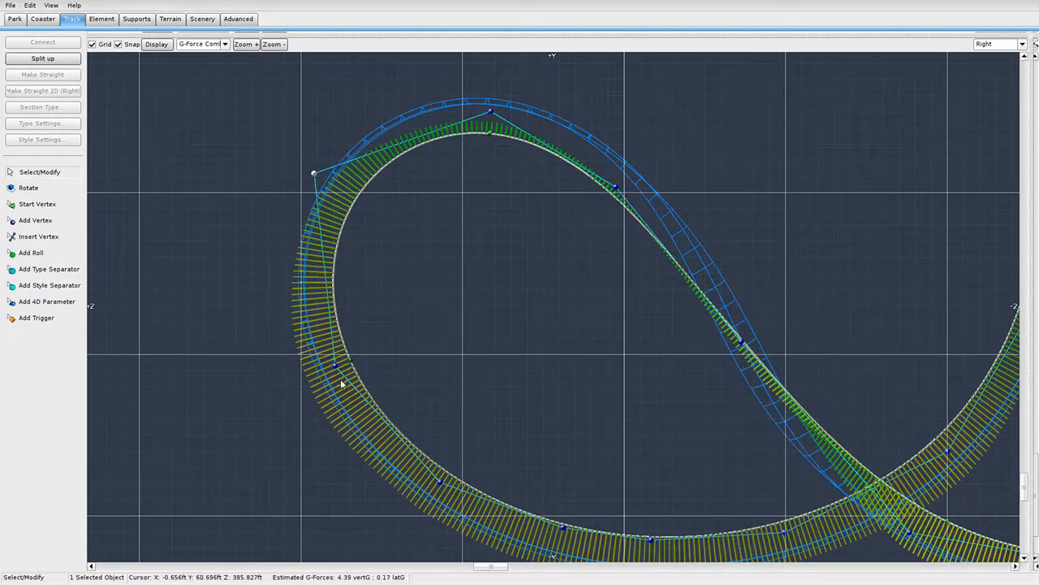
pyautogui.moveTo(335, 367); pyautogui.dragTo(335, 371)
pyautogui.click(436, 485)
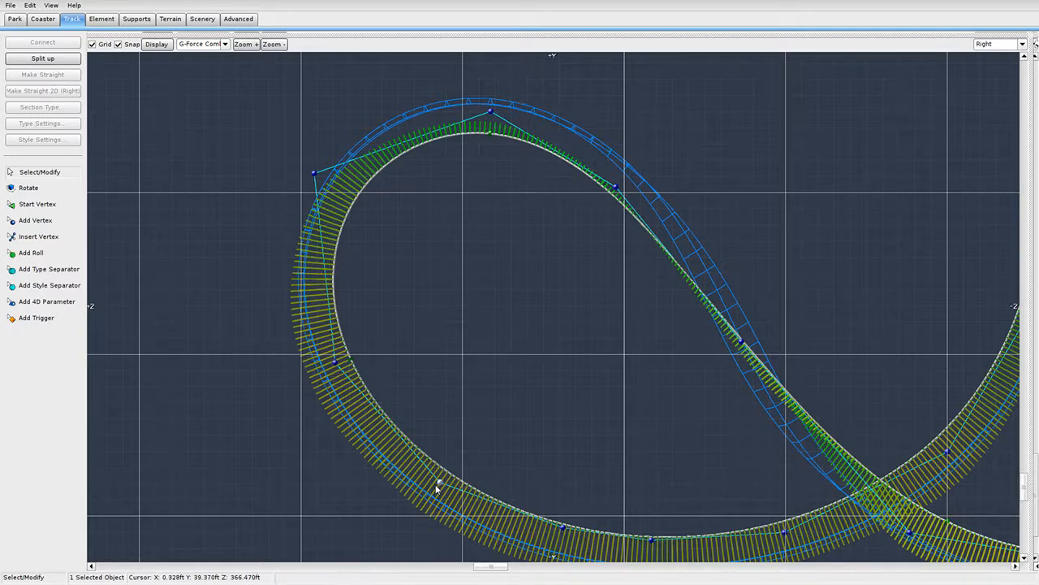
pyautogui.scroll(-2, 465, 369)
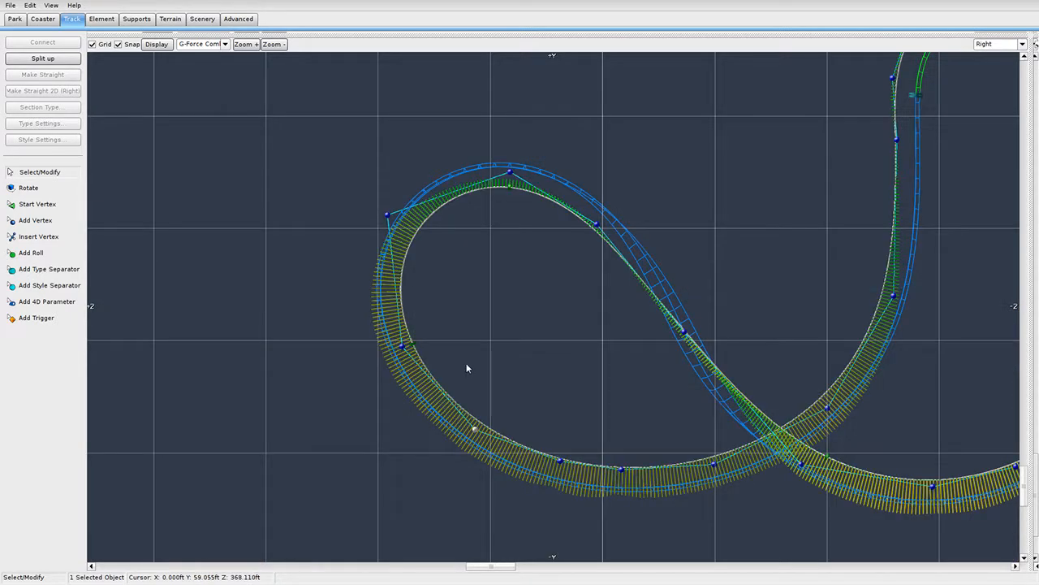
# Save the park again and restore the four-viewport layout with the 3D view.
pyautogui.click(4, 8)
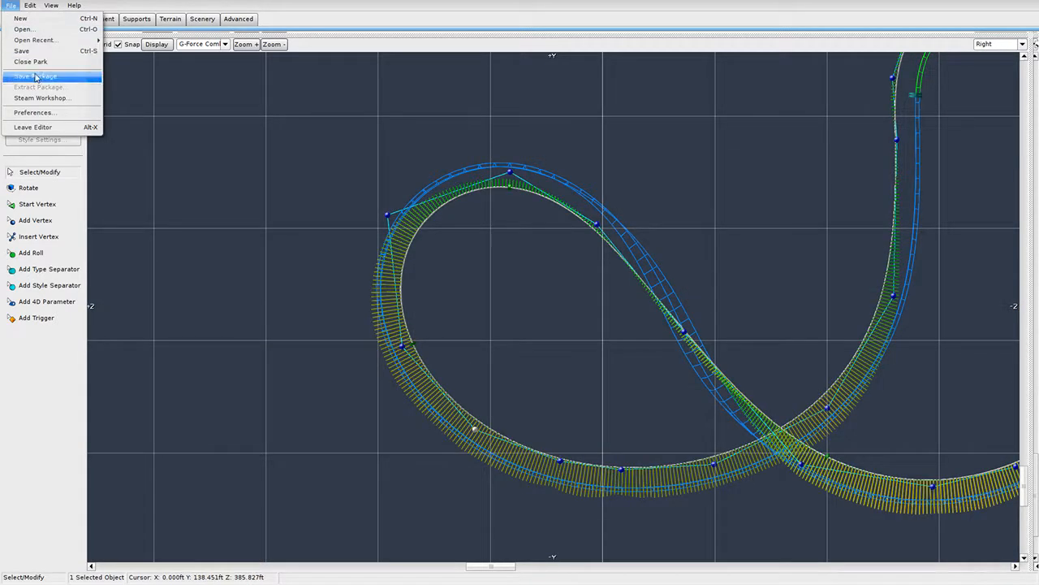
pyautogui.click(59, 51)
pyautogui.scroll(-6, 299, 313)
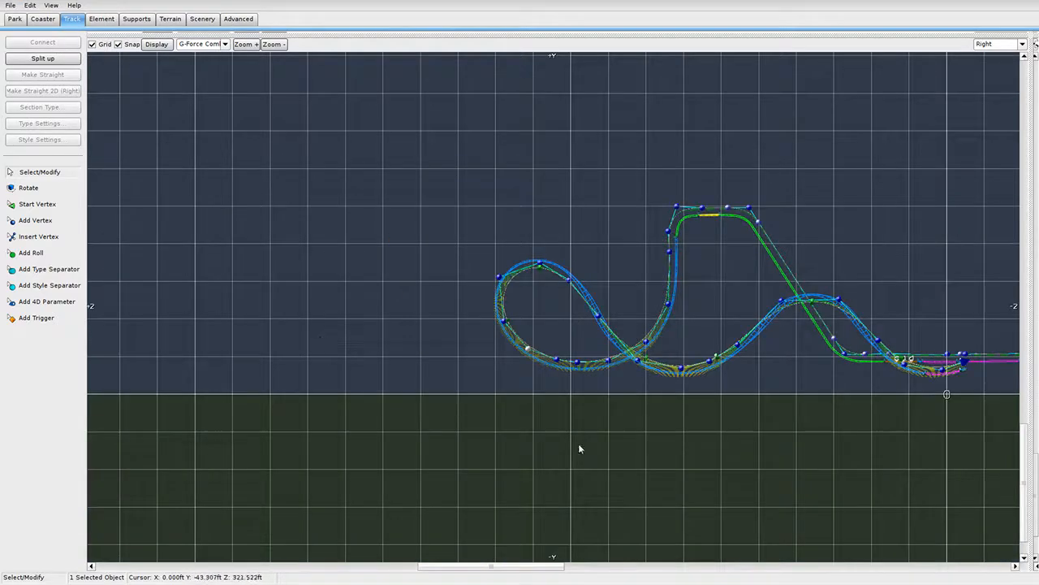
pyautogui.moveTo(579, 445); pyautogui.dragTo(201, 398, button='right')
pyautogui.scroll(1, 200, 381)
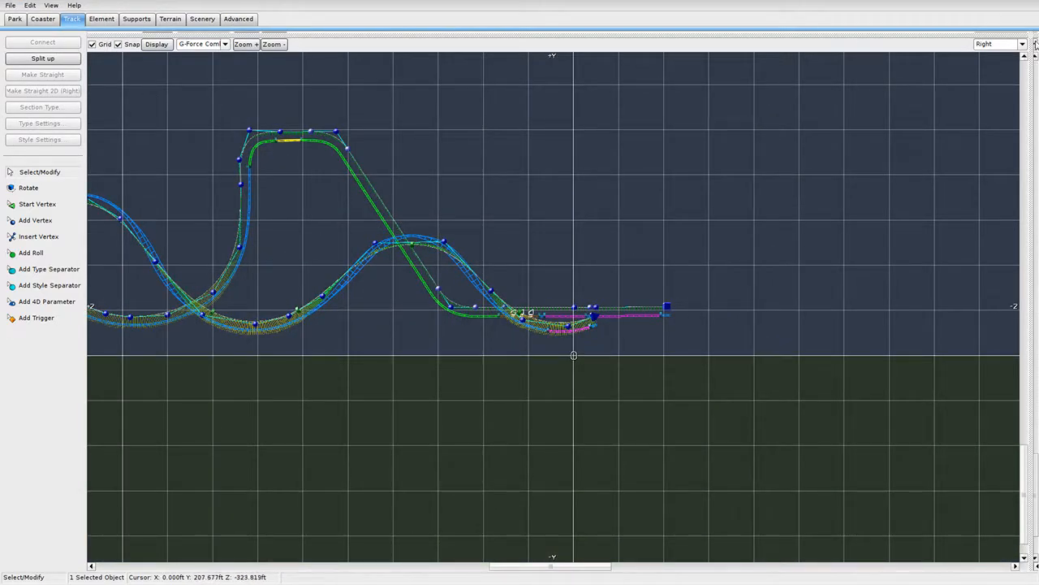
pyautogui.click(1030, 36)
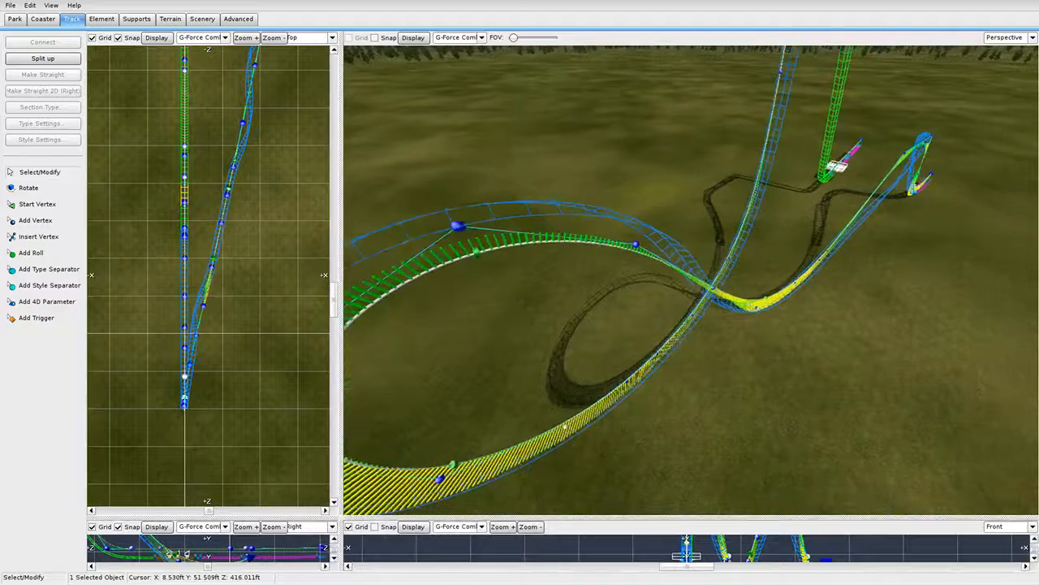
# Change the short brake section on the curve back into plain Track.
pyautogui.moveTo(690, 280); pyautogui.dragTo(580, 280, button='right')
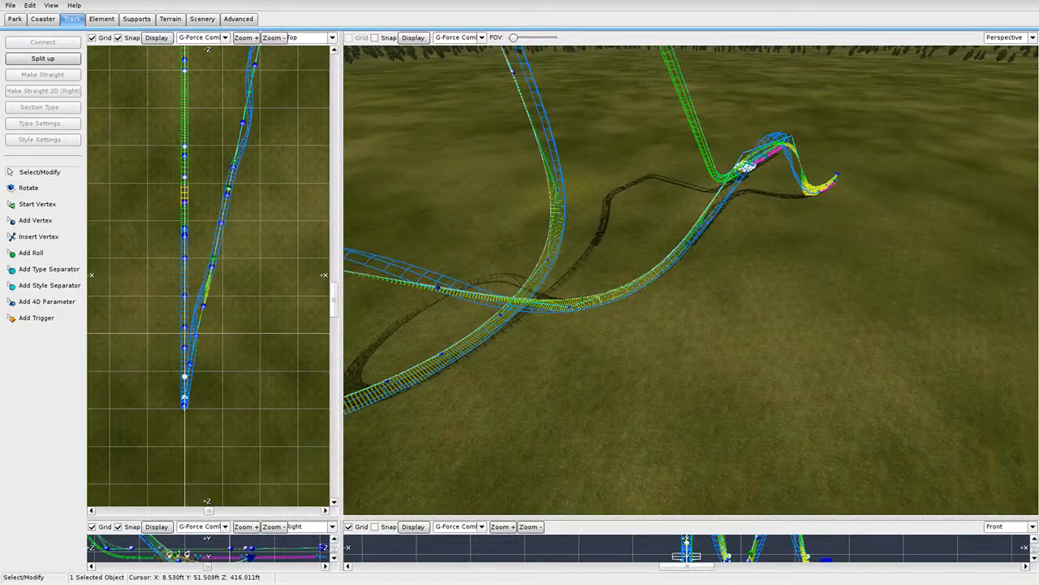
pyautogui.press('w')
pyautogui.moveTo(690, 280); pyautogui.dragTo(735, 207, button='right')
pyautogui.press('w')
pyautogui.moveTo(576, 325); pyautogui.dragTo(576, 370, button='right')
pyautogui.click(719, 299)
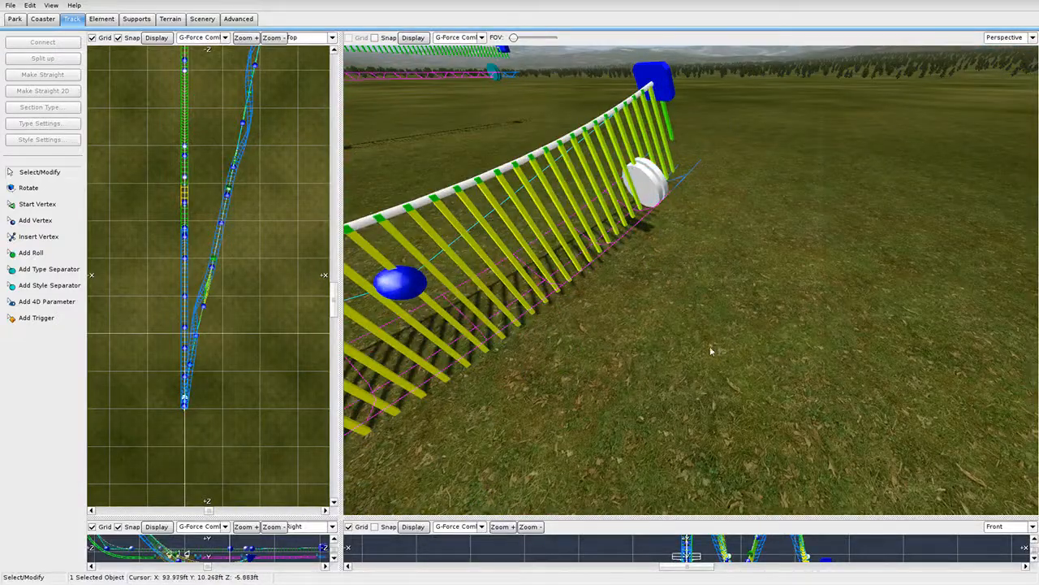
pyautogui.moveTo(711, 350); pyautogui.dragTo(703, 349, button='right')
pyautogui.click(691, 294)
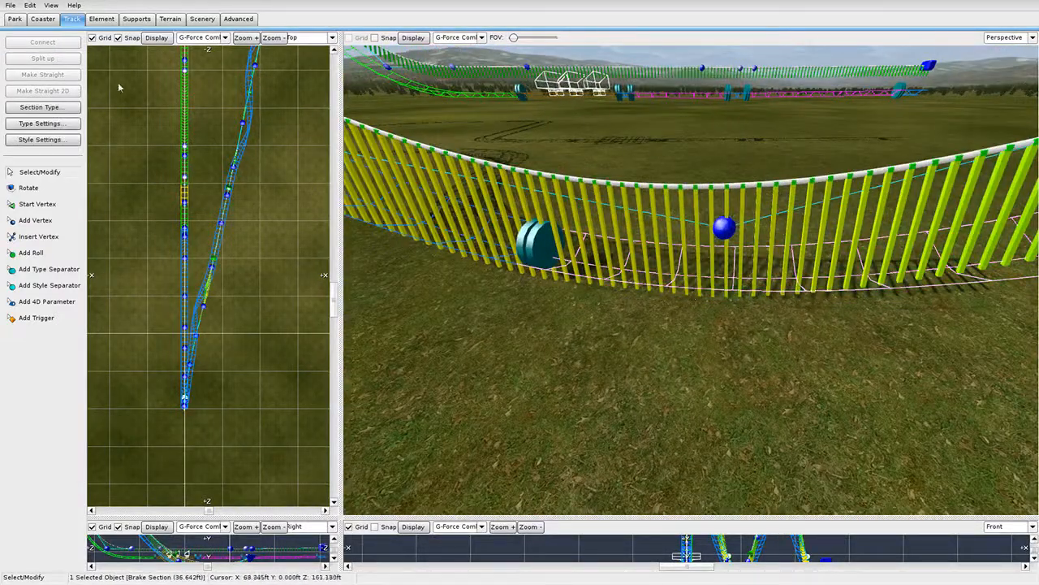
pyautogui.click(39, 106)
pyautogui.click(57, 116)
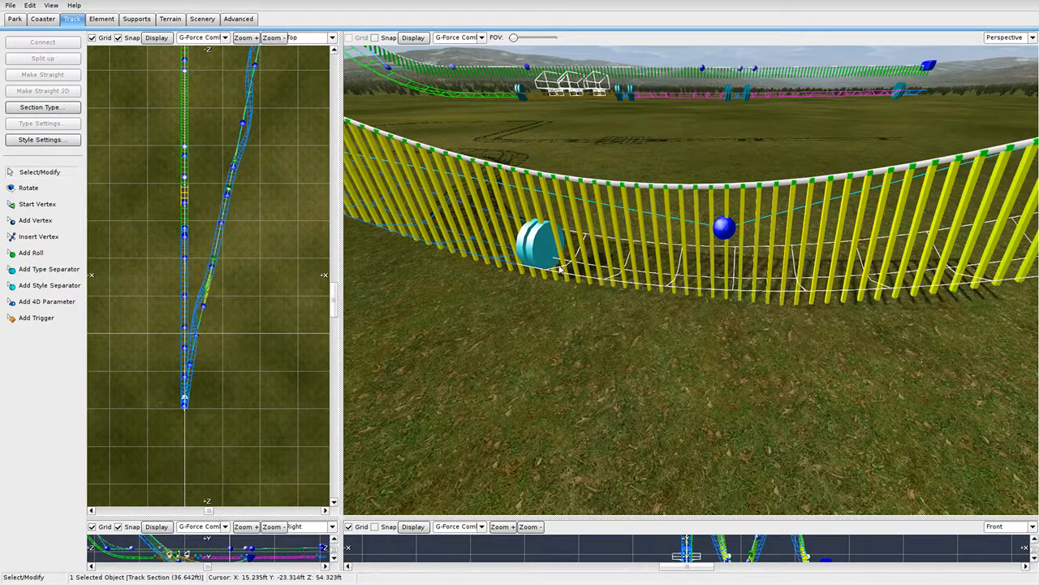
# Clear the selection, save the park, and pull the 3D view back over the coaster.
pyautogui.click(312, 179)
pyautogui.click(11, 7)
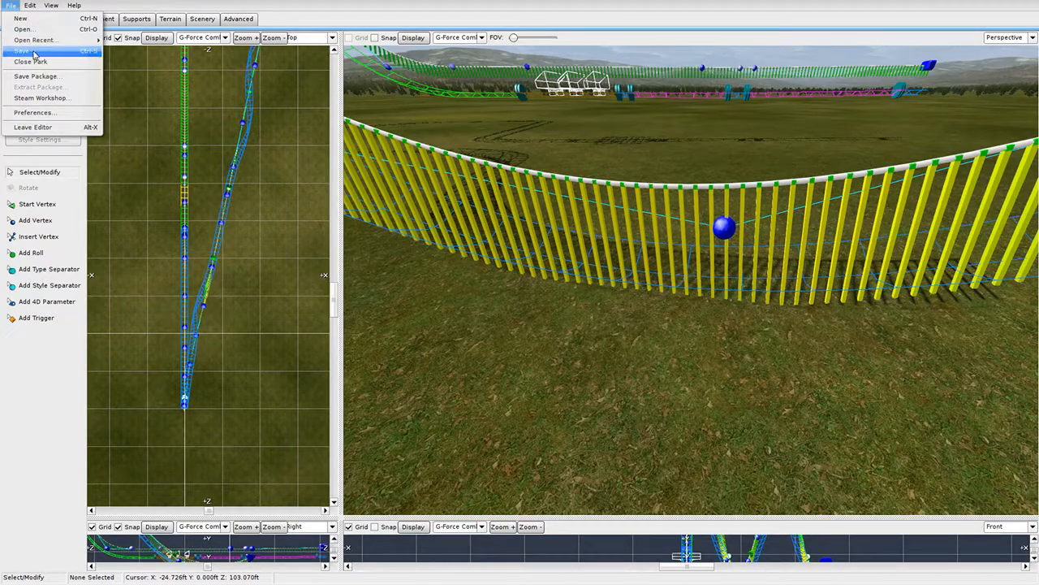
pyautogui.click(32, 52)
pyautogui.moveTo(582, 295)
pyautogui.mouseDown(button='right')
pyautogui.moveTo(562, 286)
pyautogui.moveTo(560, 302)
pyautogui.moveTo(564, 288)
pyautogui.moveTo(577, 307)
pyautogui.moveTo(568, 310)
pyautogui.moveTo(588, 311)
pyautogui.mouseUp(button='right')
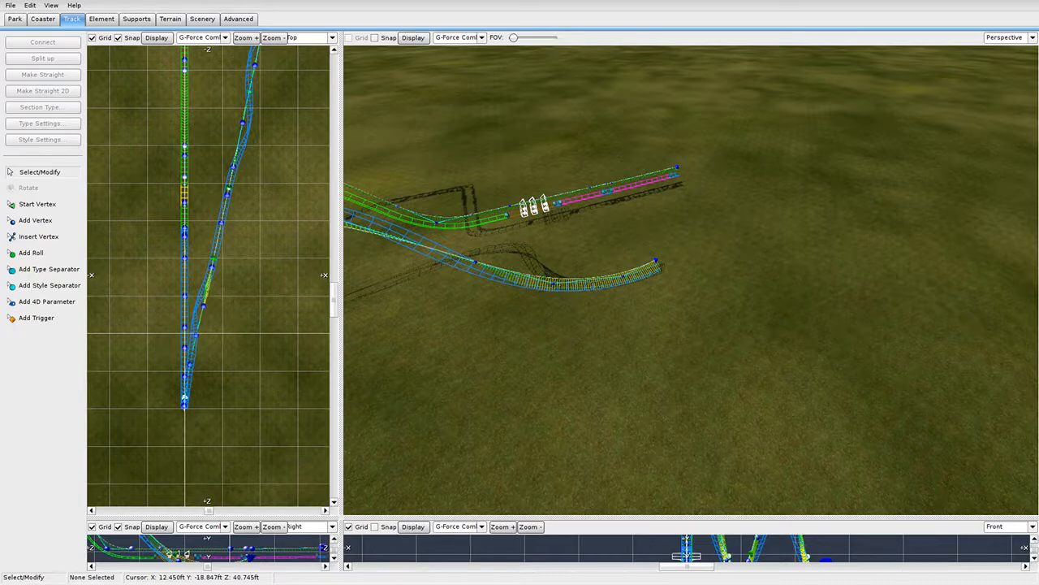
# Fly the 3D camera along the track, past the station, to the unfinished track end.
pyautogui.moveTo(690, 280); pyautogui.dragTo(596, 294, button='right')
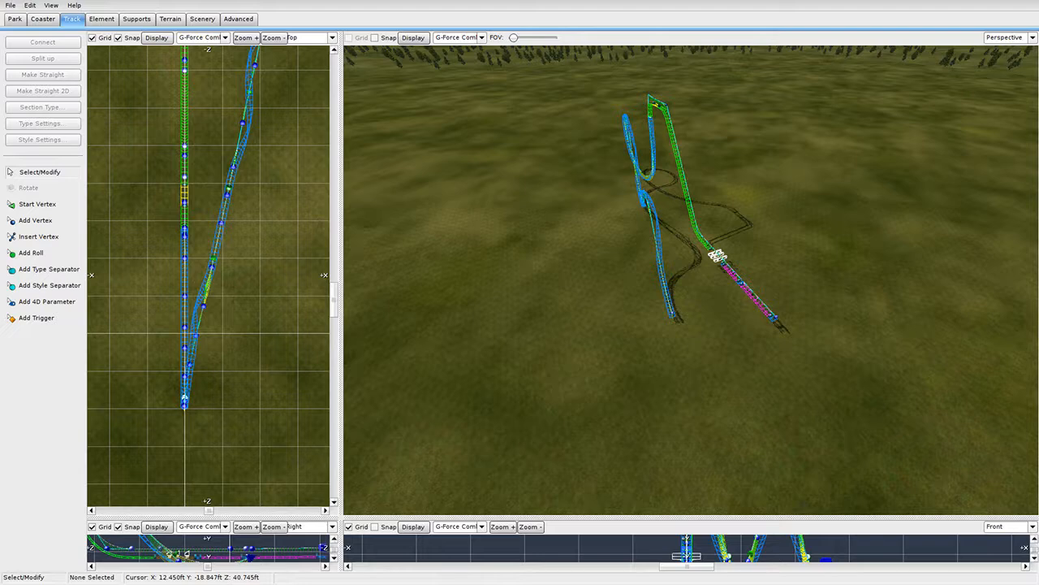
pyautogui.moveTo(587, 168); pyautogui.dragTo(599, 230, button='right')
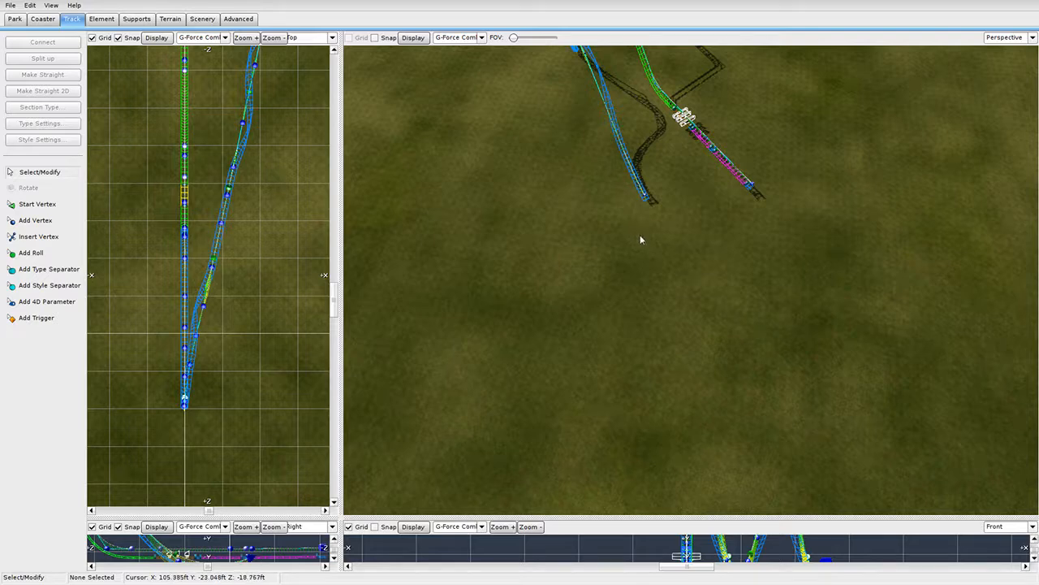
pyautogui.moveTo(761, 210); pyautogui.dragTo(703, 154, button='right')
pyautogui.press('d')
pyautogui.press('w')
pyautogui.press('d')
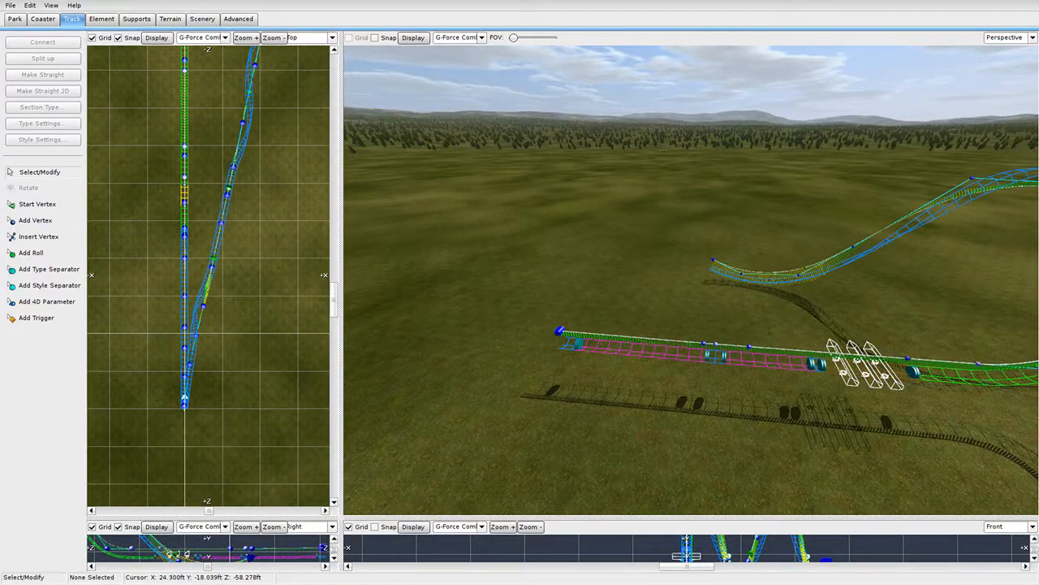
pyautogui.press('d')
pyautogui.moveTo(703, 154); pyautogui.dragTo(786, 141, button='right')
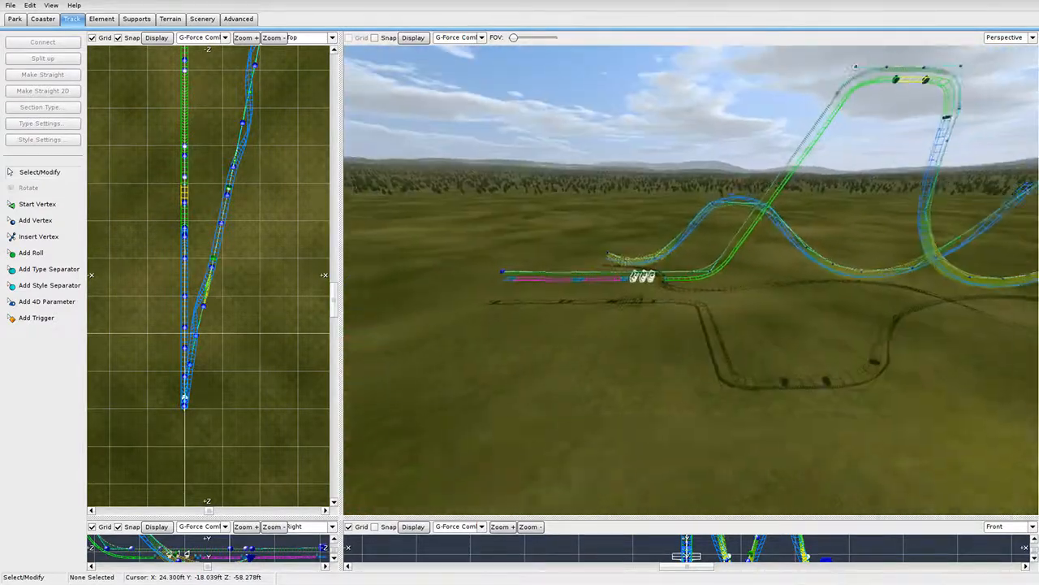
pyautogui.press('w')
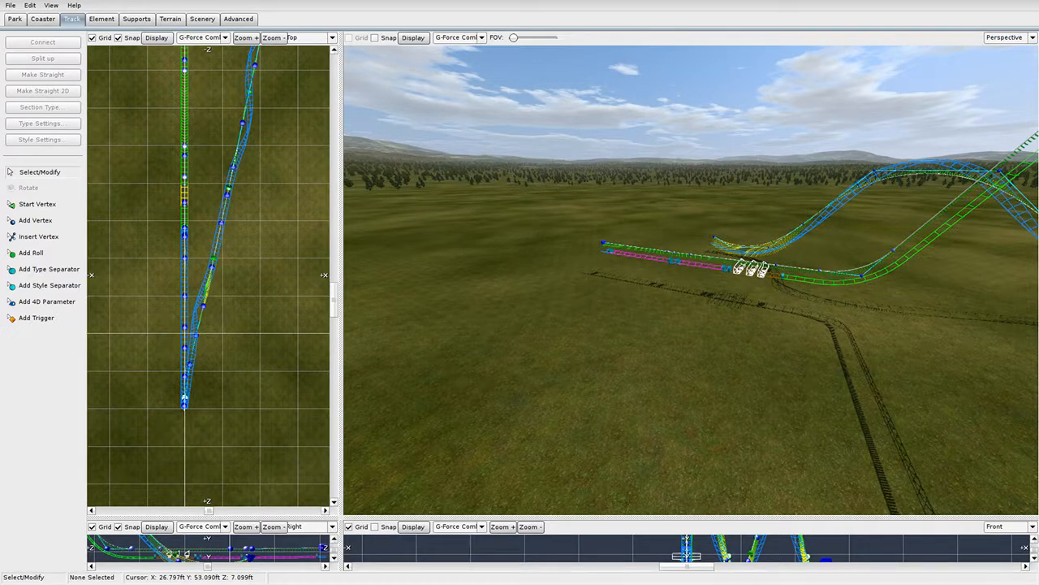
pyautogui.moveTo(648, 348); pyautogui.dragTo(689, 346, button='right')
pyautogui.press('w')
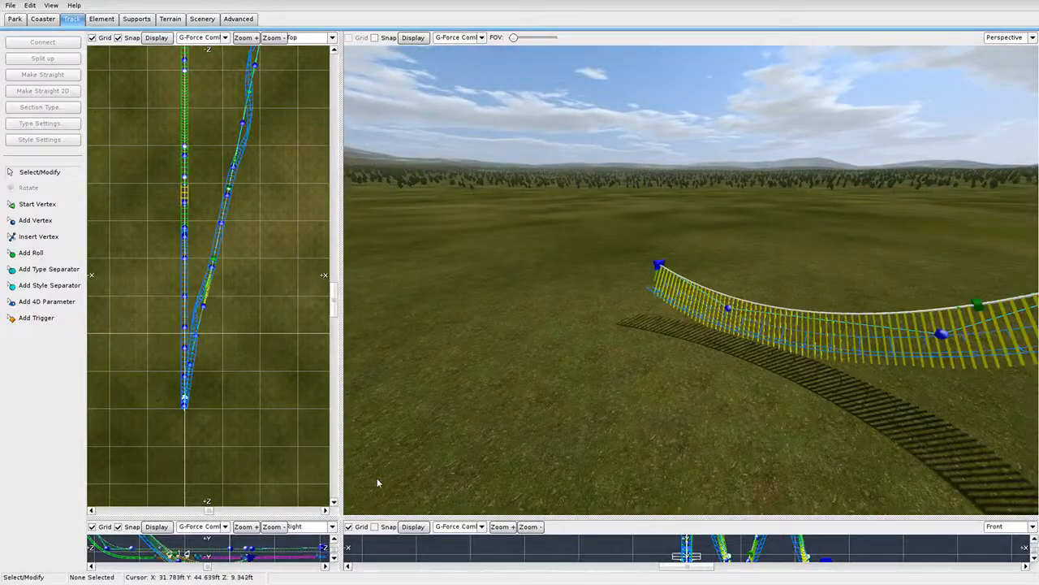
# Enlarge and widen the Top view and zoom in on the track end.
pyautogui.moveTo(341, 516); pyautogui.dragTo(285, 517)
pyautogui.scroll(-3, 644, 263)
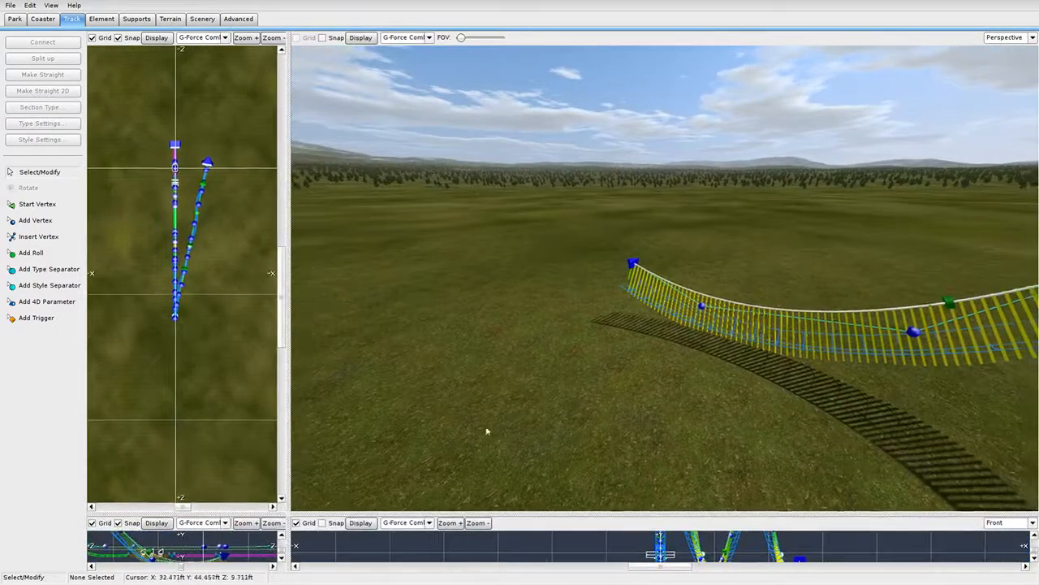
pyautogui.moveTo(487, 431); pyautogui.dragTo(371, 419, button='right')
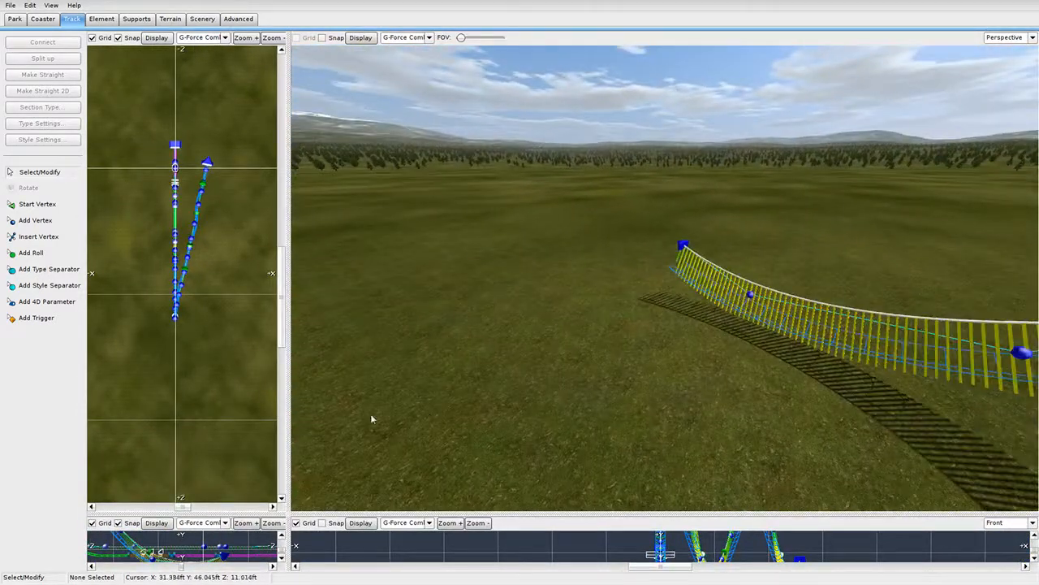
pyautogui.moveTo(284, 444); pyautogui.dragTo(571, 439)
pyautogui.scroll(6, 398, 333)
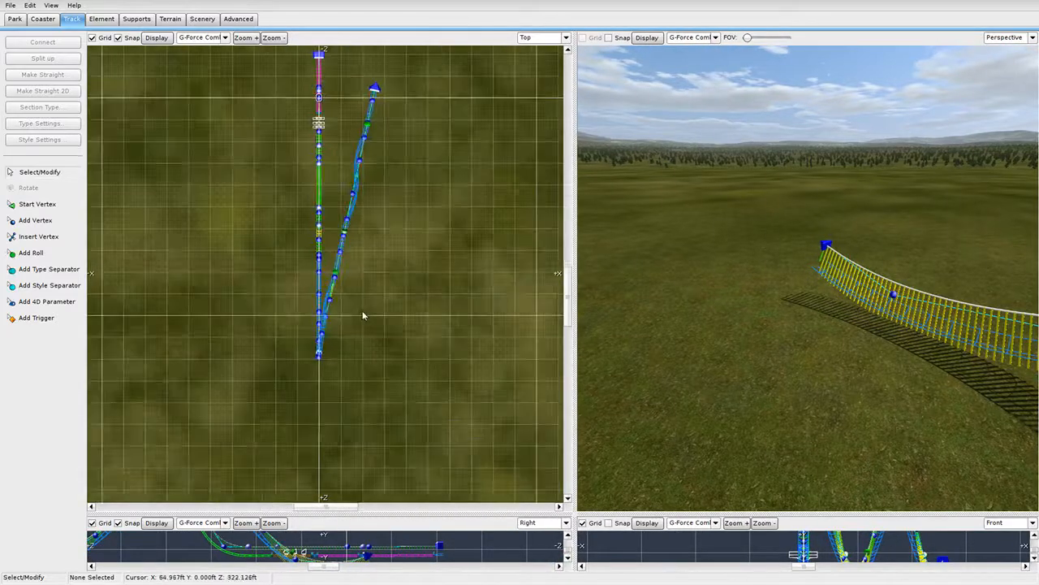
# Activate Add Vertex and enlarge the Top view around the track end.
pyautogui.click(47, 220)
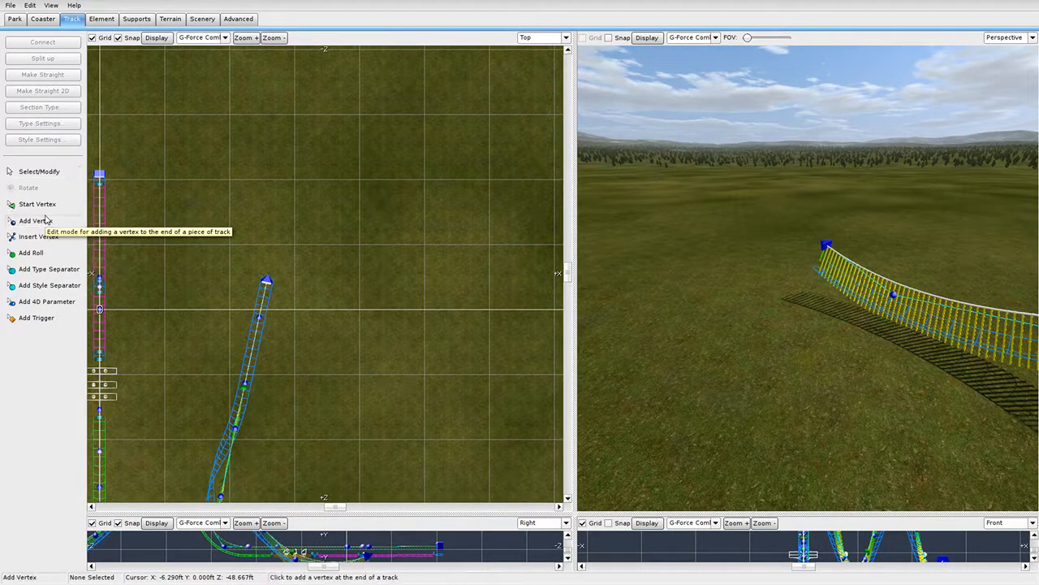
pyautogui.scroll(-3, 329, 270)
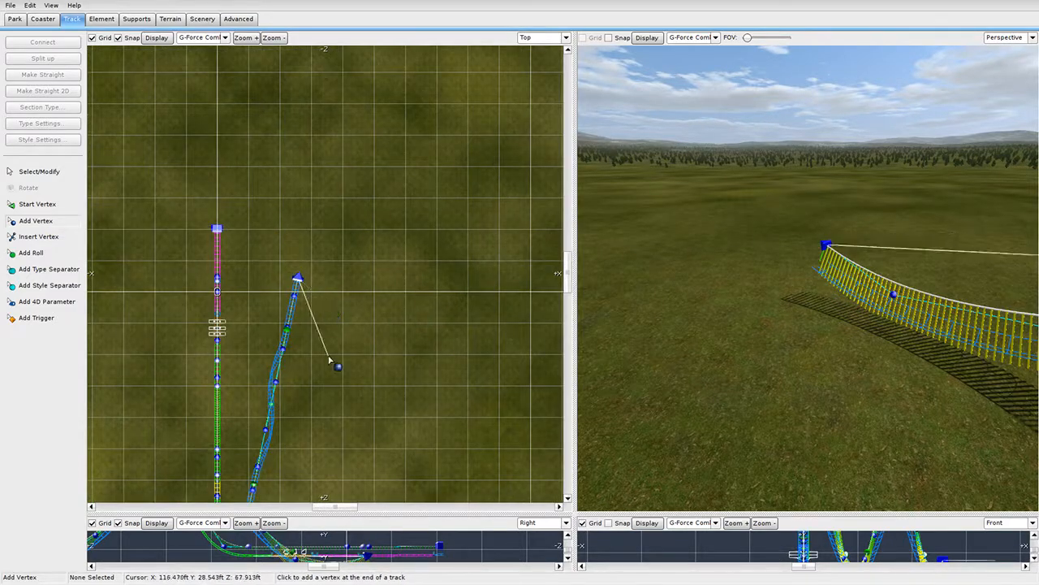
pyautogui.moveTo(575, 515); pyautogui.dragTo(508, 390)
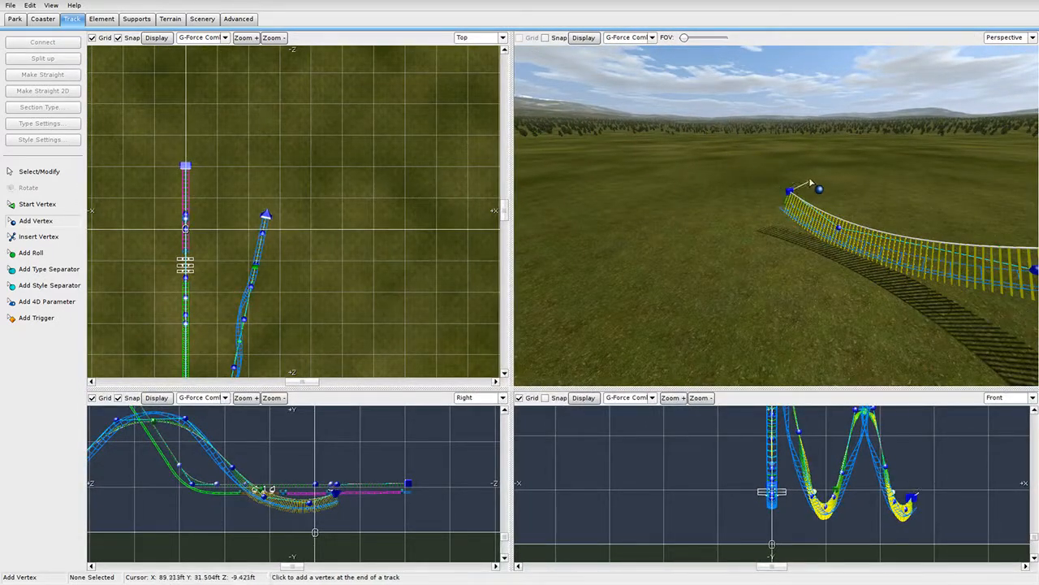
pyautogui.moveTo(510, 283); pyautogui.dragTo(620, 284)
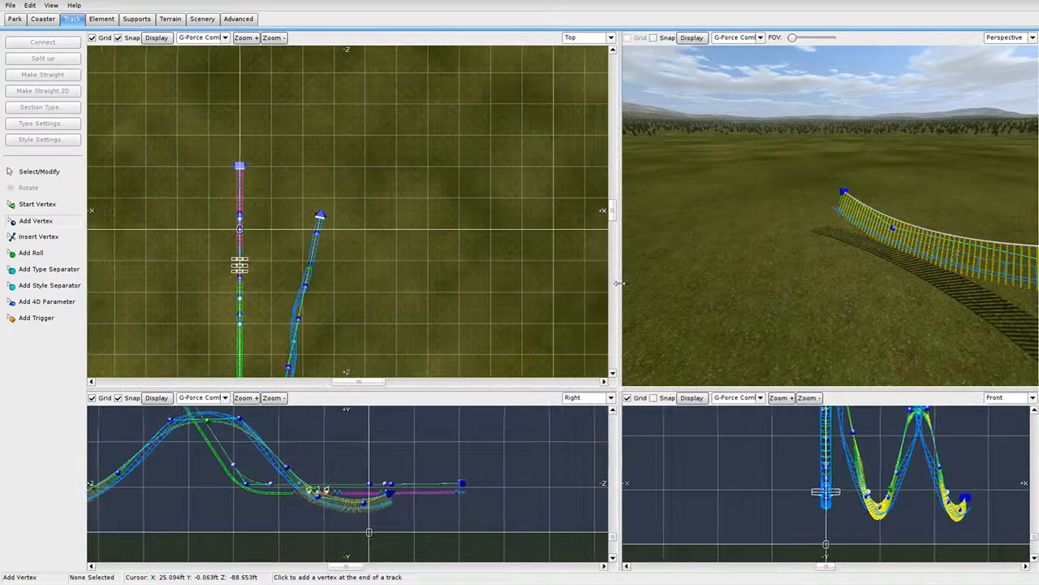
pyautogui.scroll(3, 336, 202)
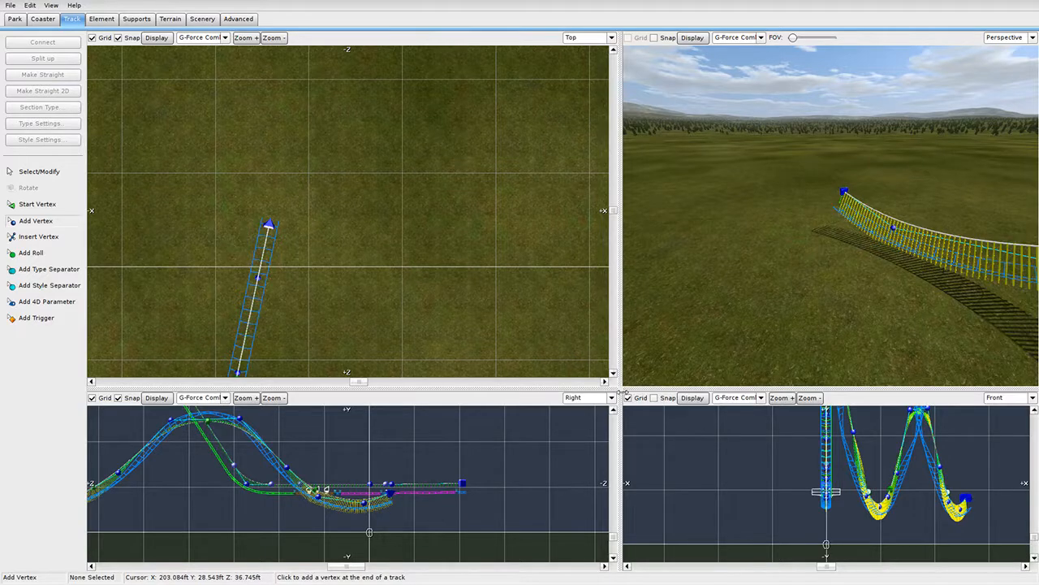
pyautogui.moveTo(621, 391); pyautogui.dragTo(726, 543)
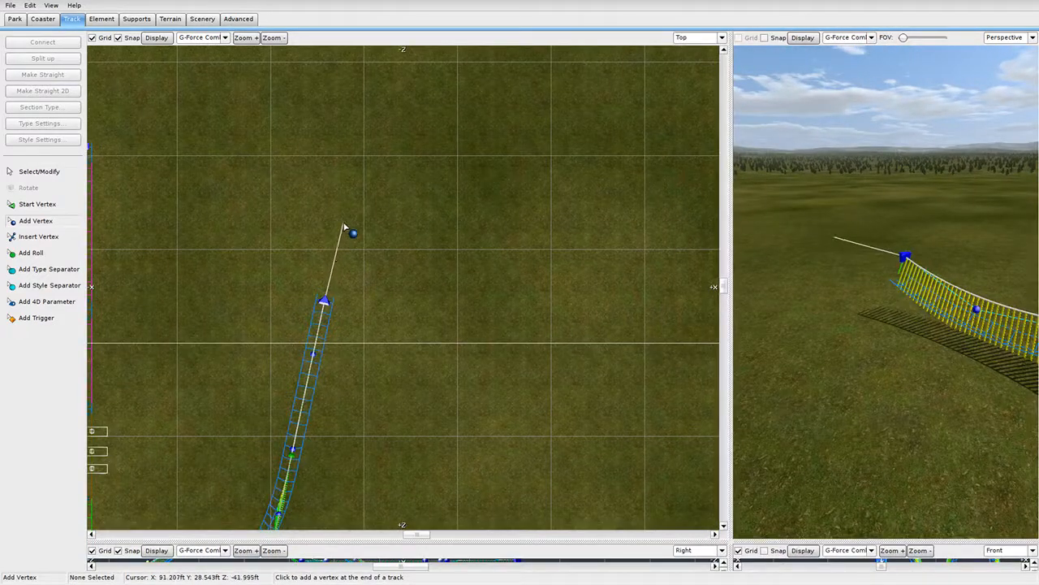
pyautogui.scroll(3, 354, 263)
pyautogui.moveTo(307, 324); pyautogui.dragTo(419, 295, button='right')
# Place seven vertices tracing a large oval turn from the track end.
pyautogui.click(366, 213)
pyautogui.scroll(-2, 439, 269)
pyautogui.click(480, 189)
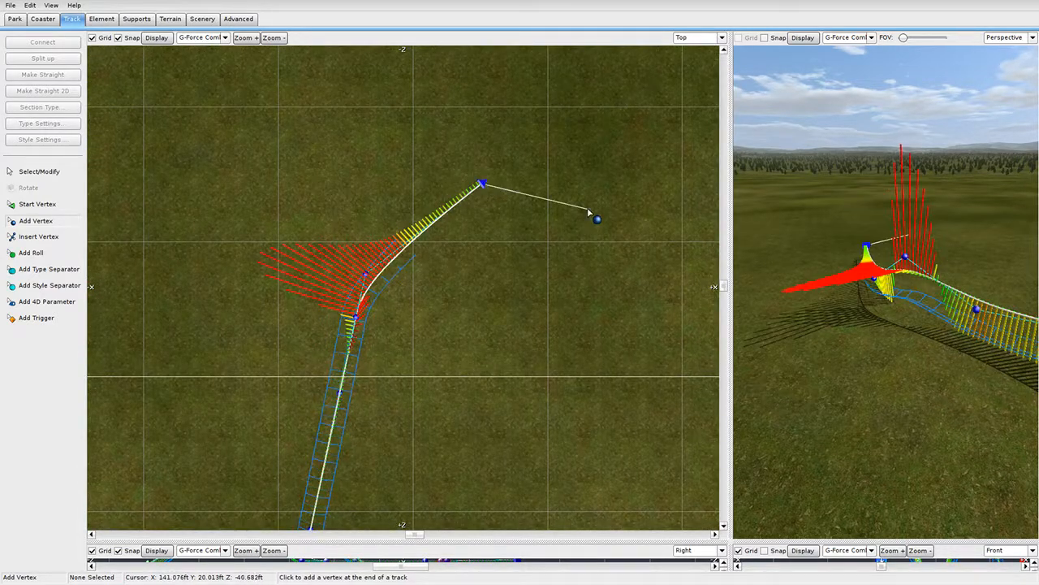
pyautogui.click(597, 215)
pyautogui.click(650, 341)
pyautogui.click(552, 388)
pyautogui.click(402, 388)
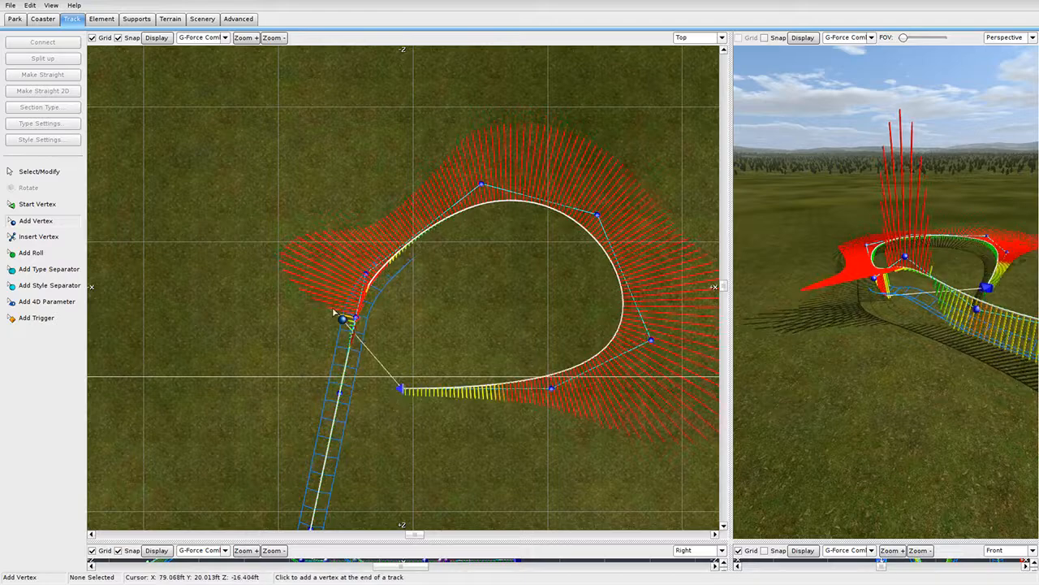
pyautogui.click(334, 307)
pyautogui.scroll(-3, 327, 140)
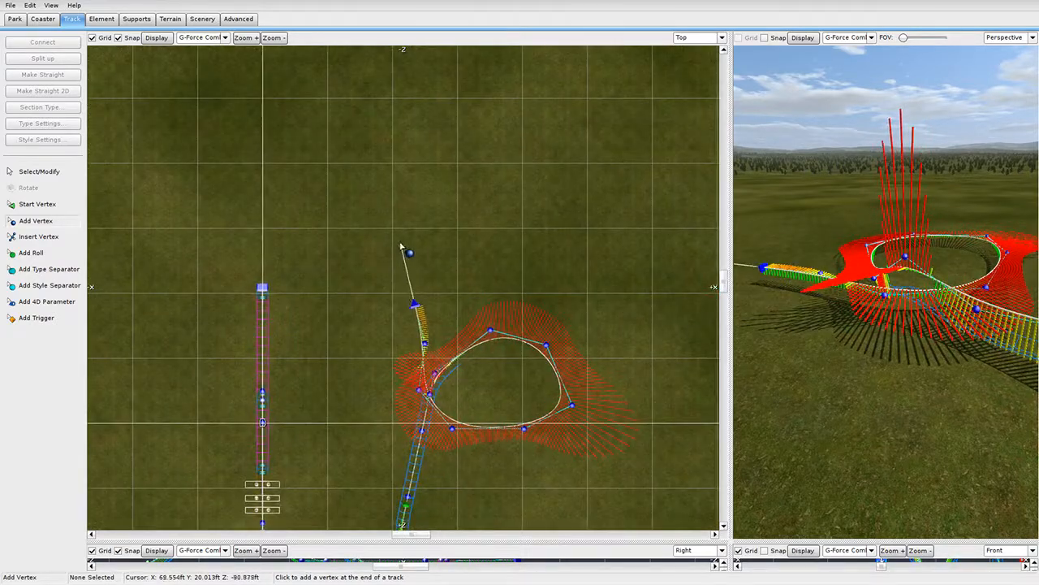
# Add exit vertices beyond the turn, undo the last four, and leave Add Vertex mode.
pyautogui.click(427, 266)
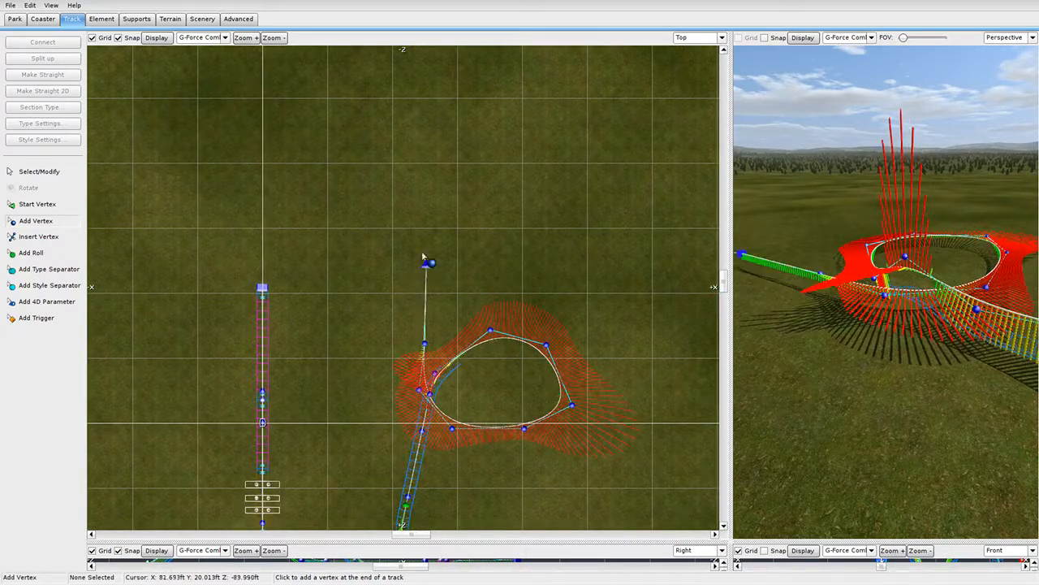
pyautogui.click(400, 219)
pyautogui.click(301, 189)
pyautogui.click(265, 210)
pyautogui.click(261, 247)
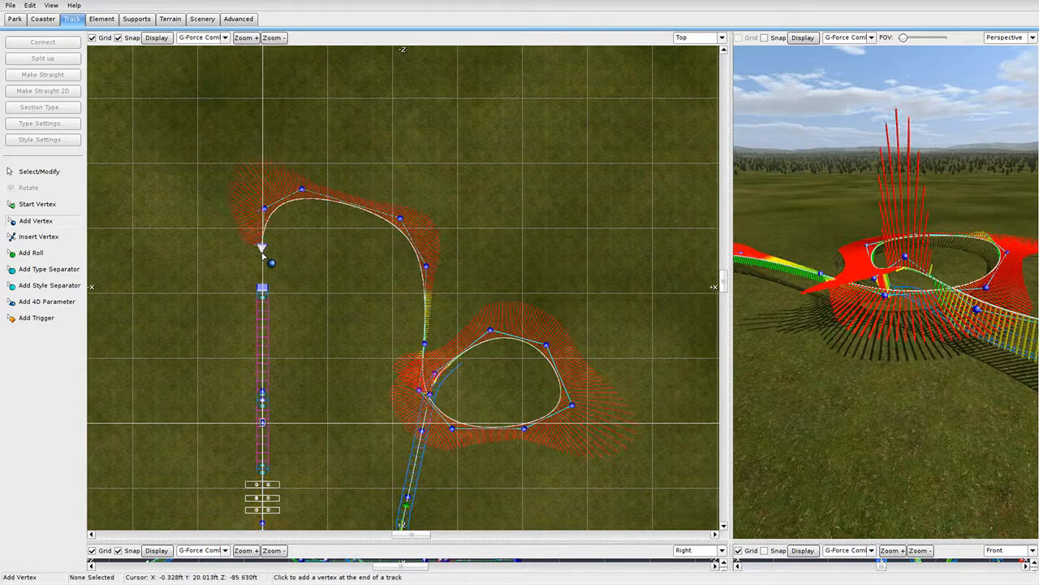
pyautogui.hotkey('ctrl', 'z')
pyautogui.hotkey('ctrl', 'z')
pyautogui.hotkey('ctrl', 'z')
pyautogui.hotkey('ctrl', 'z')
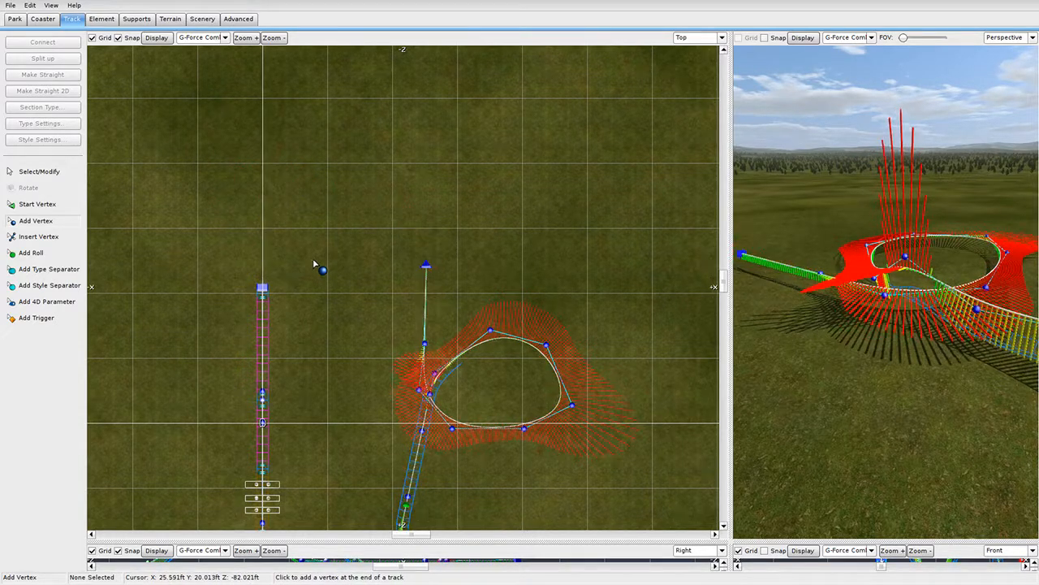
pyautogui.click(74, 175)
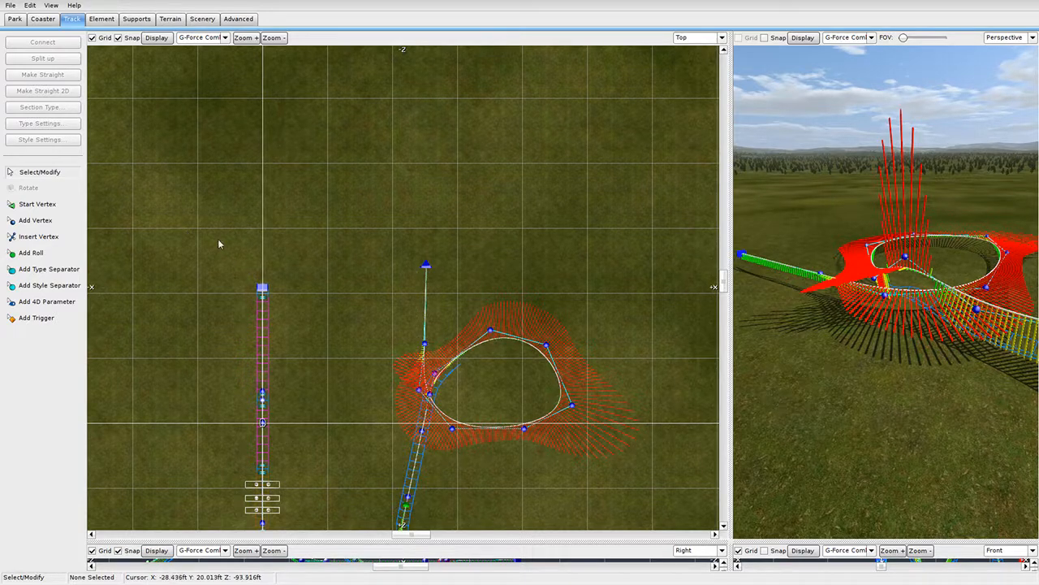
# Inspect the new oval turn from an enlarged 3D view.
pyautogui.moveTo(362, 237); pyautogui.dragTo(364, 159, button='right')
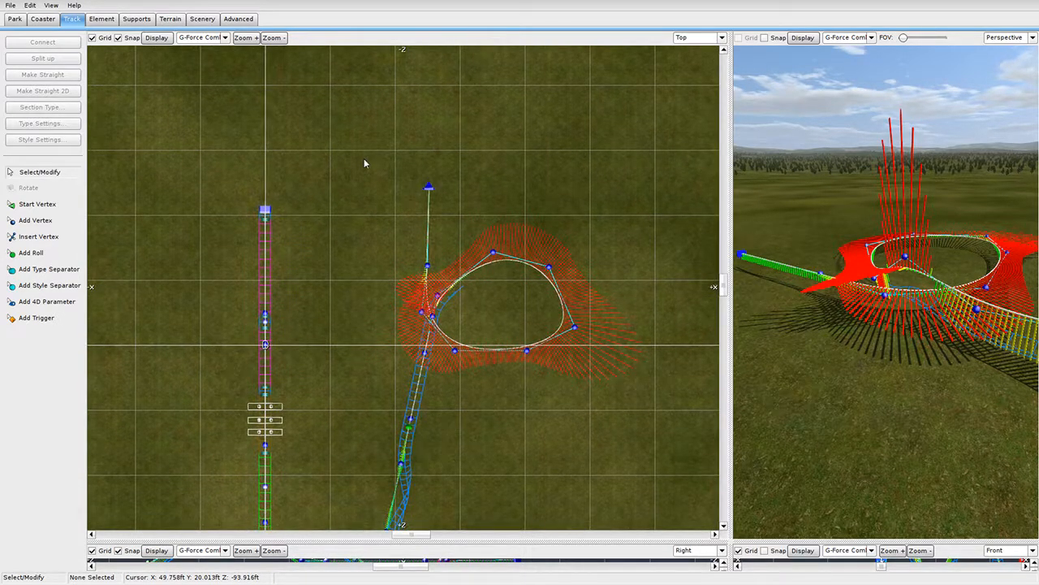
pyautogui.scroll(-2, 364, 158)
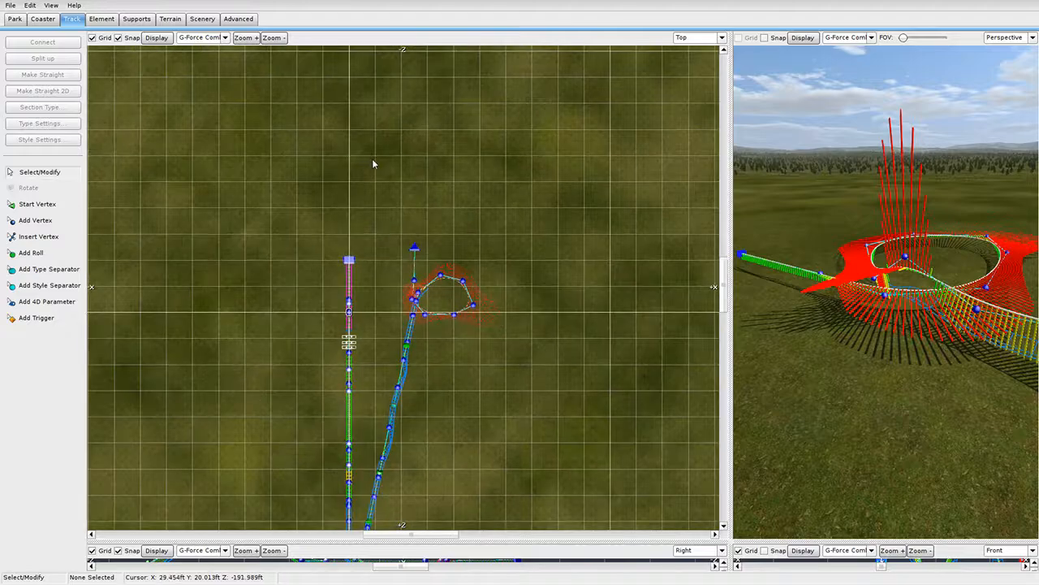
pyautogui.scroll(3, 464, 242)
pyautogui.moveTo(728, 290); pyautogui.dragTo(335, 307)
pyautogui.press('a')
pyautogui.moveTo(520, 243); pyautogui.dragTo(729, 224, button='right')
pyautogui.press('w')
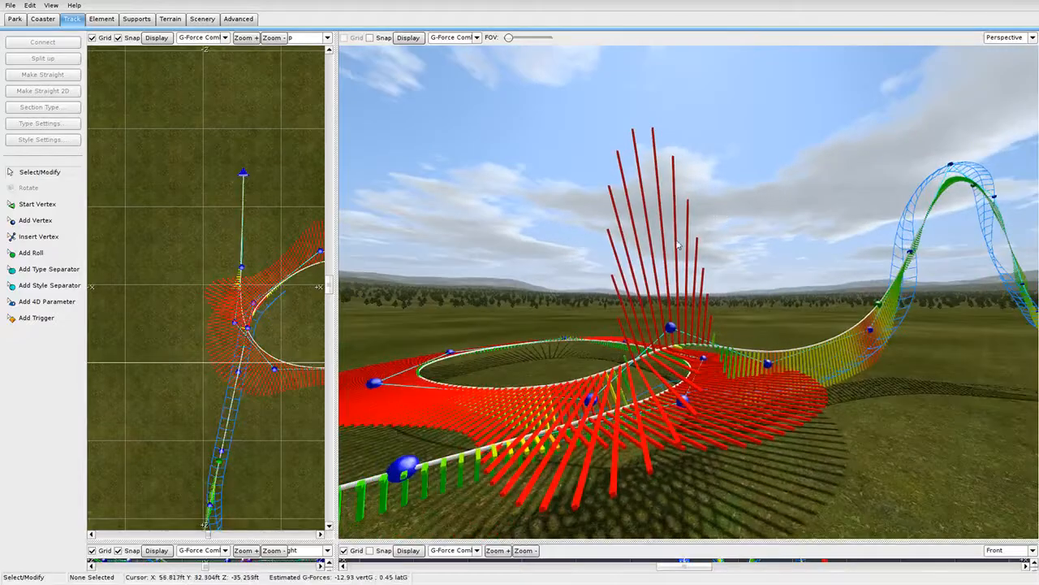
pyautogui.press('s')
pyautogui.moveTo(666, 256); pyautogui.dragTo(384, 263, button='right')
pyautogui.press('w')
pyautogui.moveTo(678, 296); pyautogui.dragTo(597, 169, button='right')
# Box-select the new section in the side view and drag its end, lengthening it to about 1051 ft.
pyautogui.moveTo(339, 539); pyautogui.dragTo(784, 43)
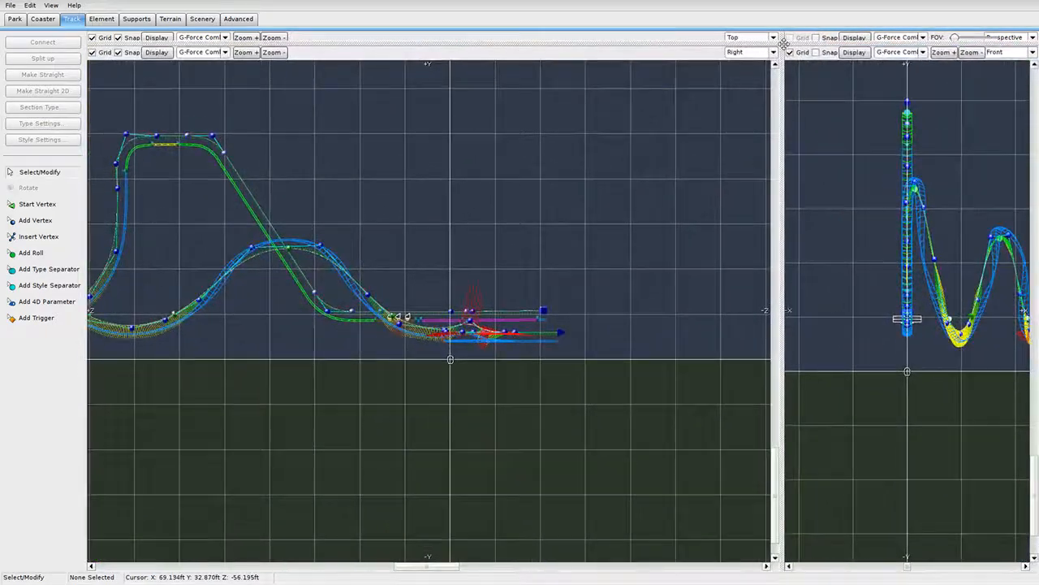
pyautogui.scroll(5, 603, 355)
pyautogui.moveTo(535, 388); pyautogui.dragTo(410, 379, button='right')
pyautogui.moveTo(682, 445); pyautogui.dragTo(326, 345)
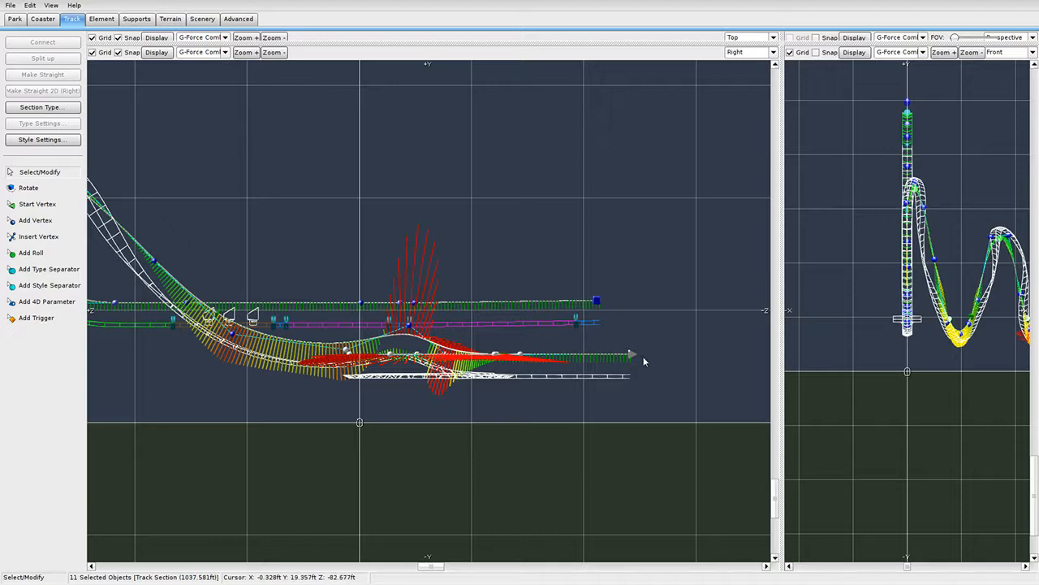
pyautogui.moveTo(636, 352); pyautogui.dragTo(352, 351)
pyautogui.moveTo(631, 356); pyautogui.dragTo(398, 393)
pyautogui.click(345, 351)
pyautogui.moveTo(636, 359); pyautogui.dragTo(674, 319)
# Check the reshaped turn in full-screen 3D, then split into side and front views.
pyautogui.moveTo(782, 45); pyautogui.dragTo(86, 580)
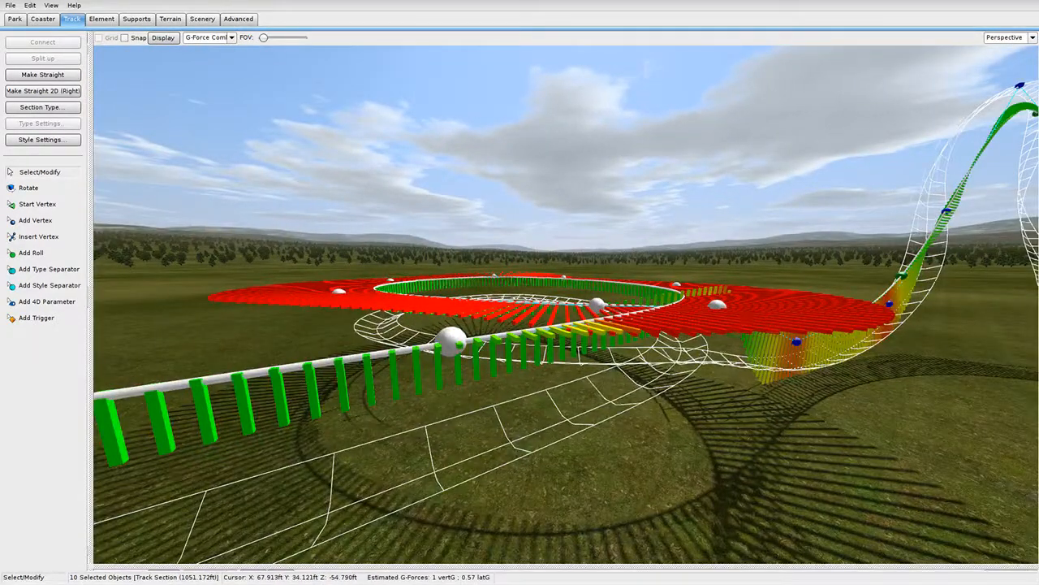
pyautogui.moveTo(566, 305); pyautogui.dragTo(552, 350, button='right')
pyautogui.keyDown('shift'); pyautogui.click(625, 238); pyautogui.keyUp('shift')
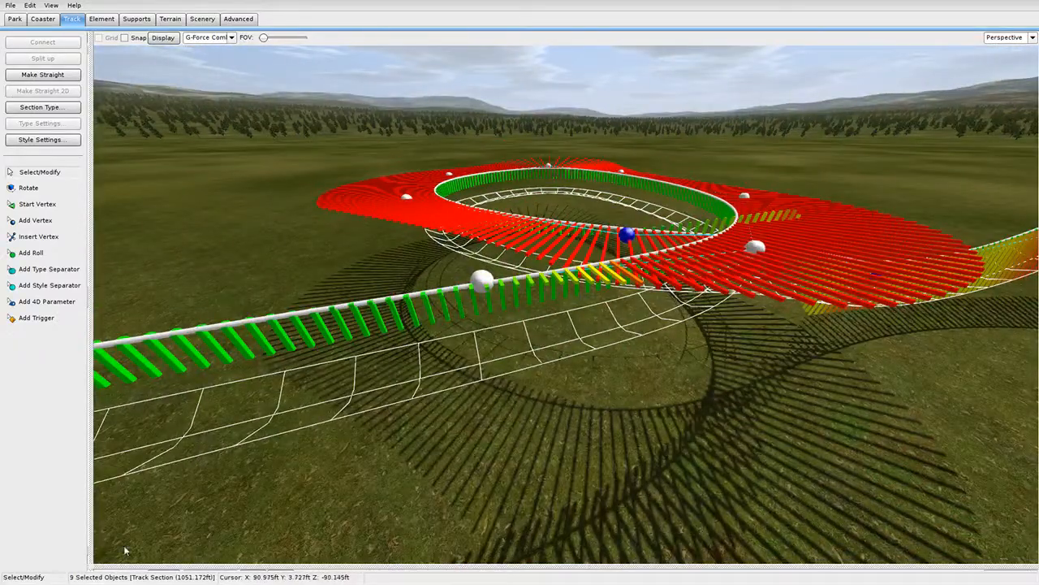
pyautogui.moveTo(88, 564); pyautogui.dragTo(739, 563)
pyautogui.scroll(-4, 531, 334)
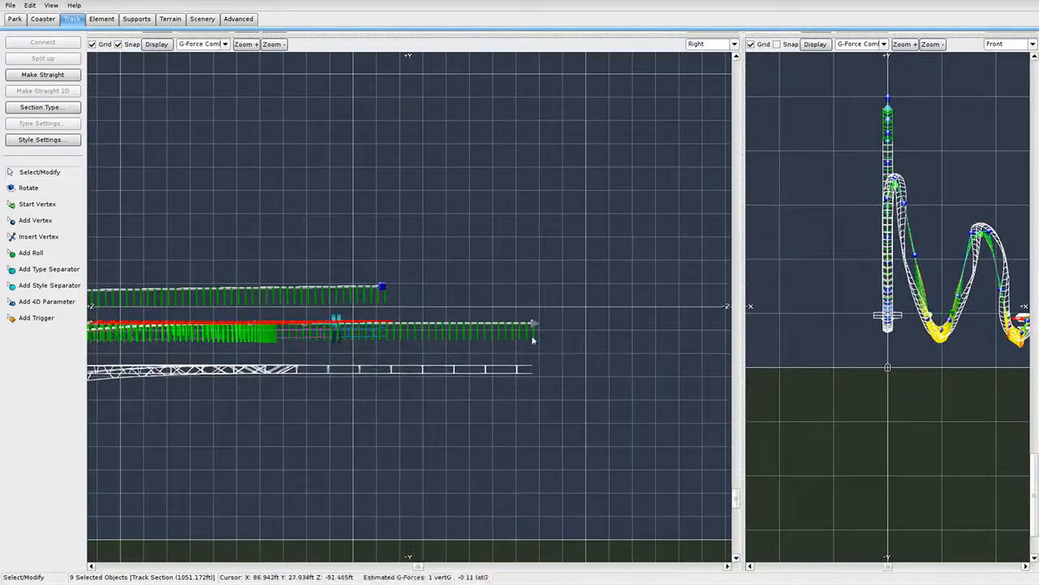
# Raise the selected exit vertices and shift the track end outward in the side view.
pyautogui.moveTo(504, 292)
pyautogui.mouseDown()
pyautogui.moveTo(507, 267)
pyautogui.moveTo(509, 291)
pyautogui.mouseUp()
pyautogui.moveTo(481, 343); pyautogui.dragTo(579, 373, button='right')
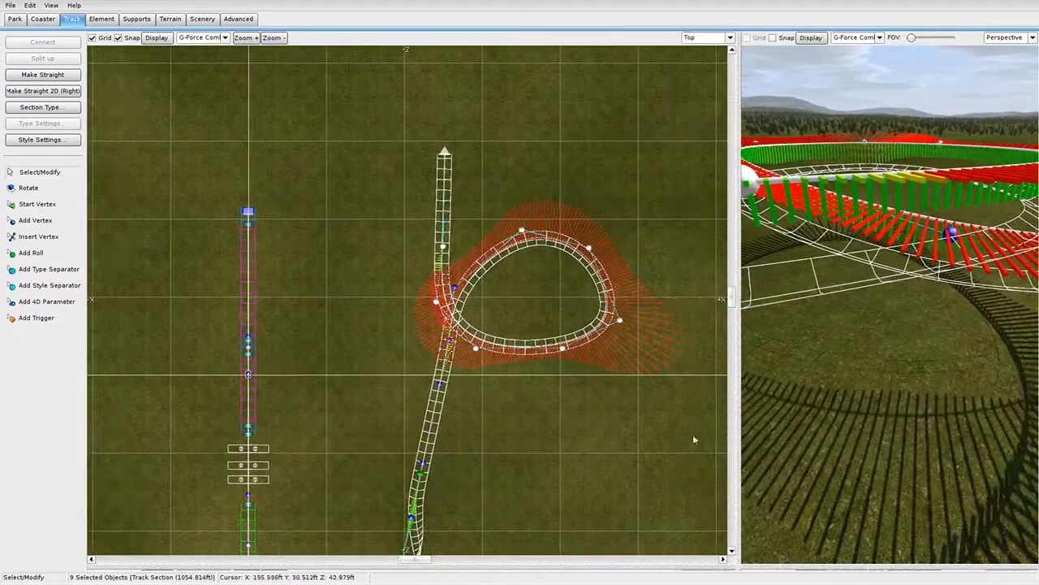
pyautogui.moveTo(505, 328); pyautogui.dragTo(498, 328, button='right')
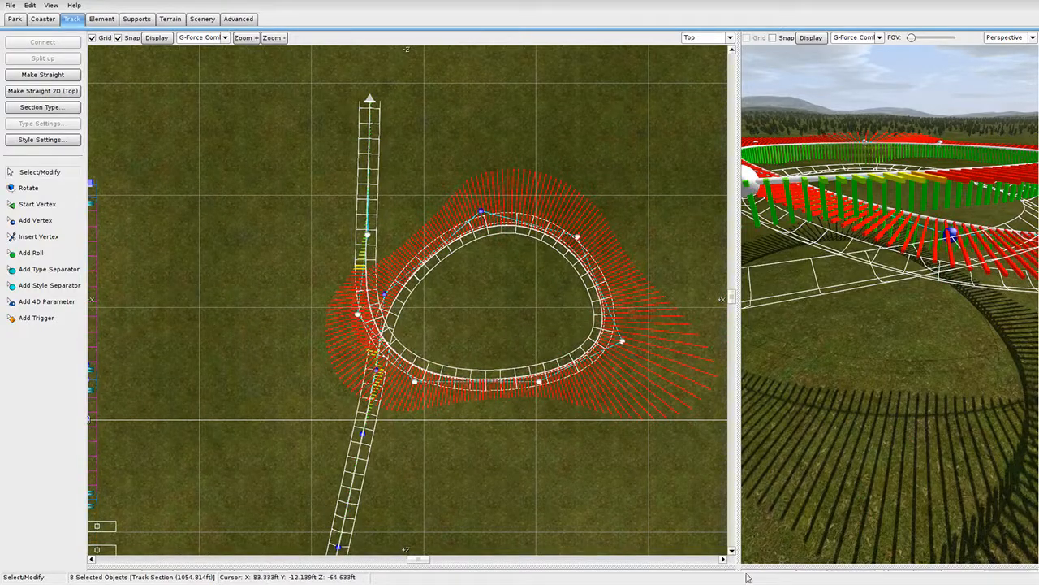
pyautogui.moveTo(740, 563); pyautogui.dragTo(804, 102)
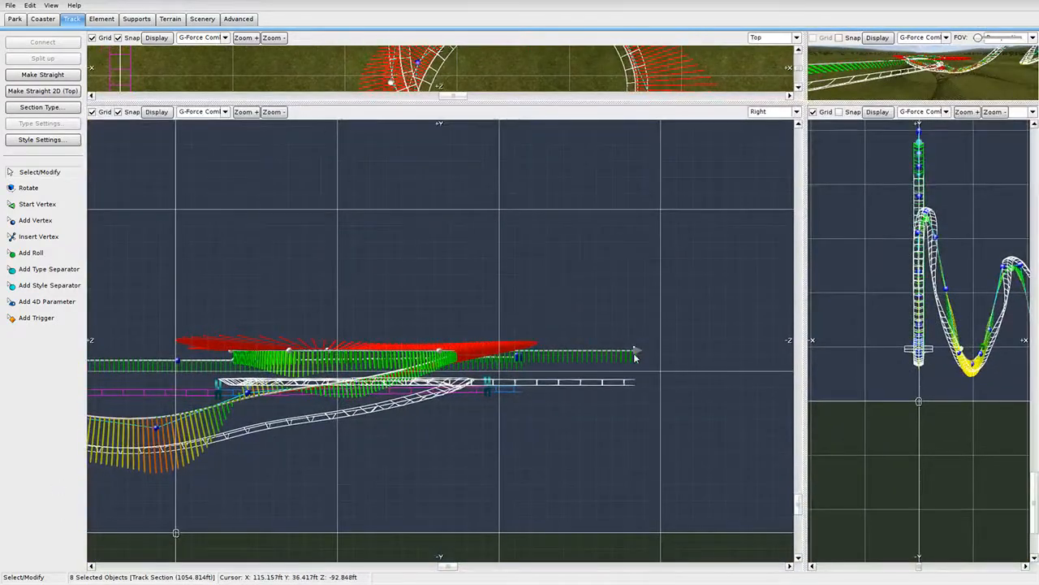
pyautogui.moveTo(636, 357); pyautogui.dragTo(640, 311)
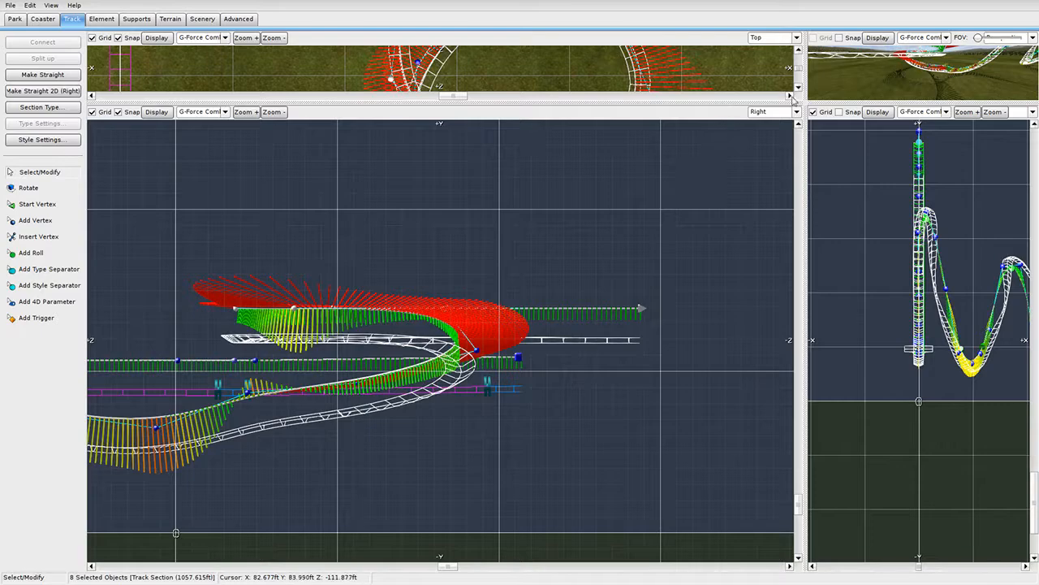
pyautogui.moveTo(802, 100); pyautogui.dragTo(804, 204)
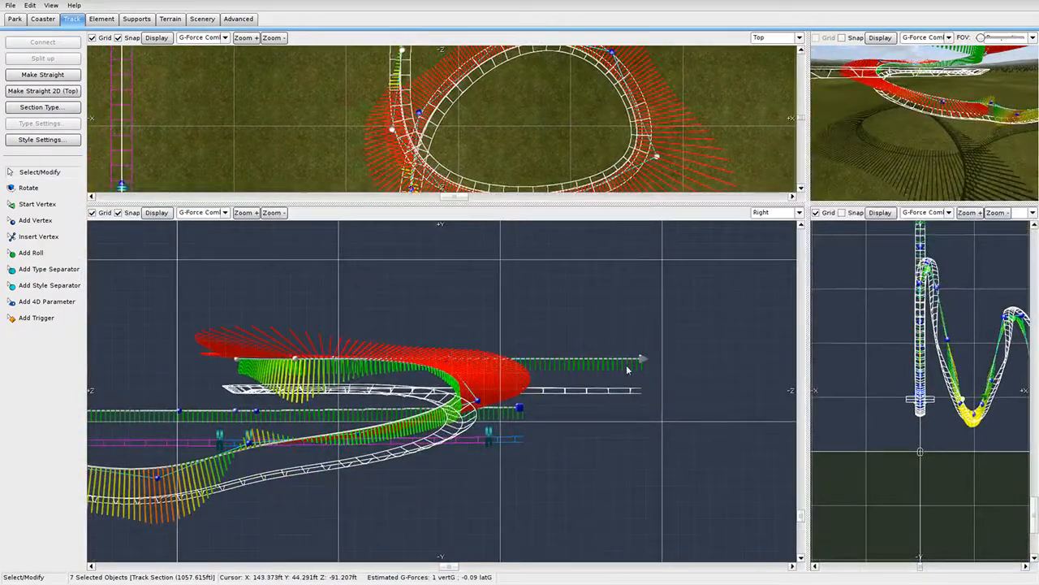
pyautogui.moveTo(636, 349); pyautogui.dragTo(593, 337)
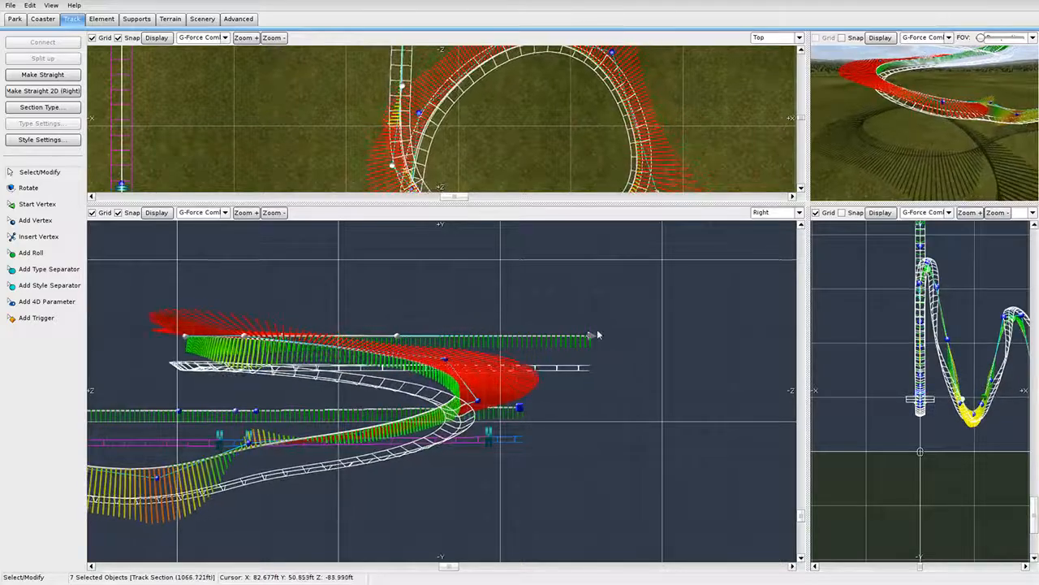
# Pull the exit further up and back over the turn (about 1068 ft), then deselect.
pyautogui.moveTo(808, 203); pyautogui.dragTo(904, 46)
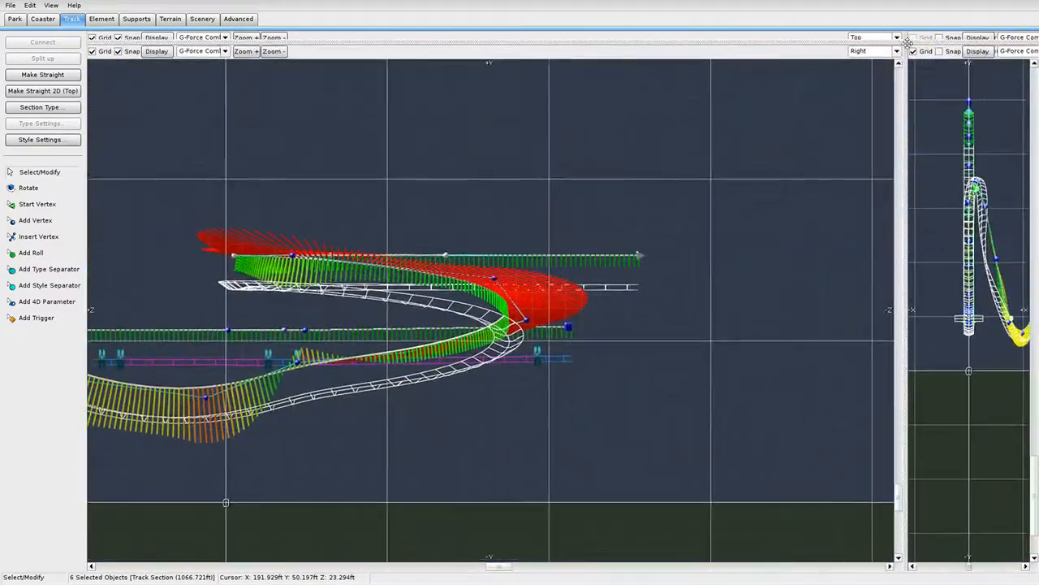
pyautogui.moveTo(637, 256); pyautogui.dragTo(620, 228)
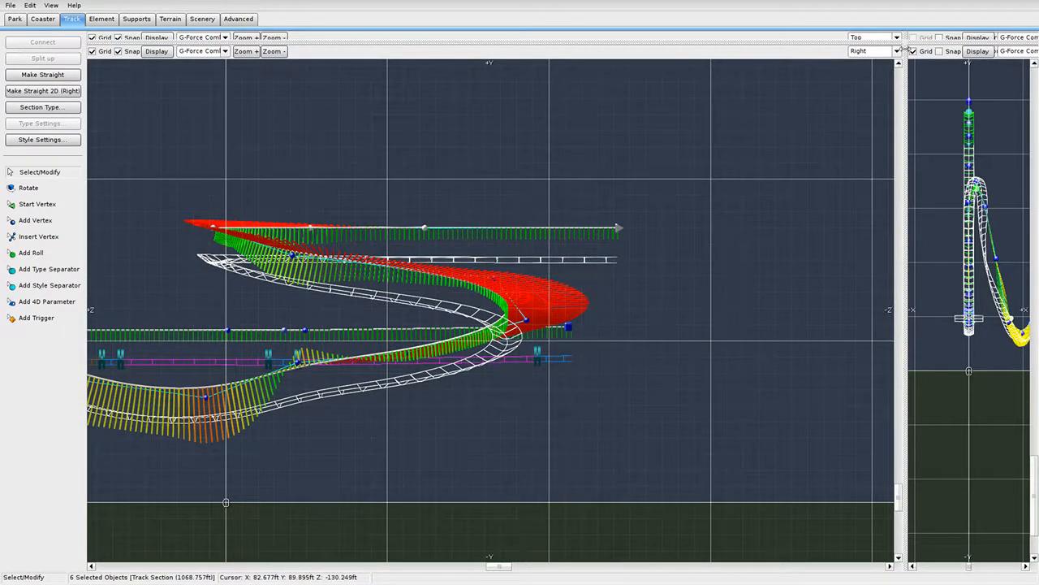
pyautogui.moveTo(906, 39); pyautogui.dragTo(804, 440)
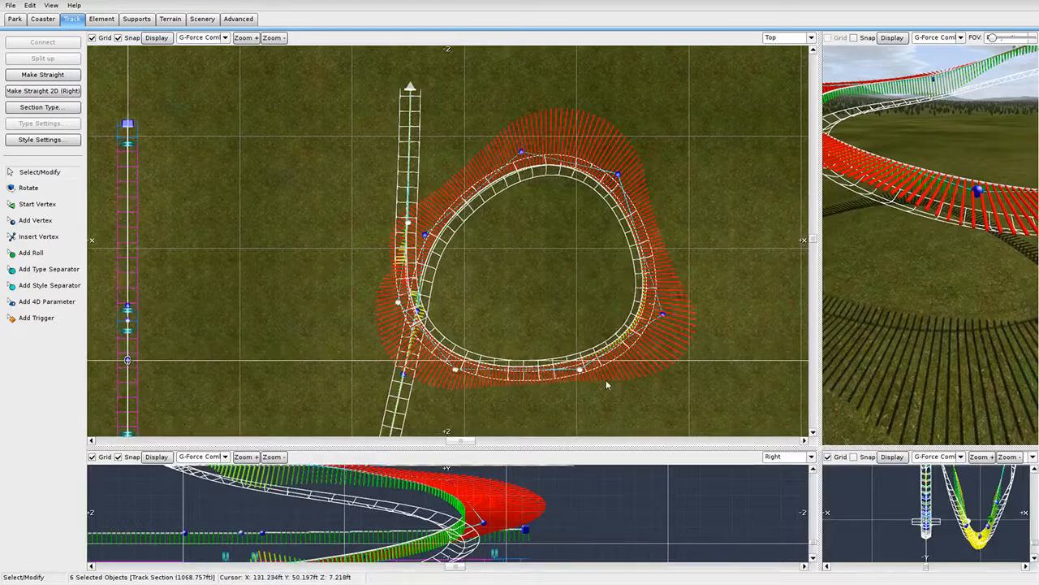
pyautogui.moveTo(818, 449); pyautogui.dragTo(875, 248)
pyautogui.moveTo(600, 327); pyautogui.dragTo(588, 315)
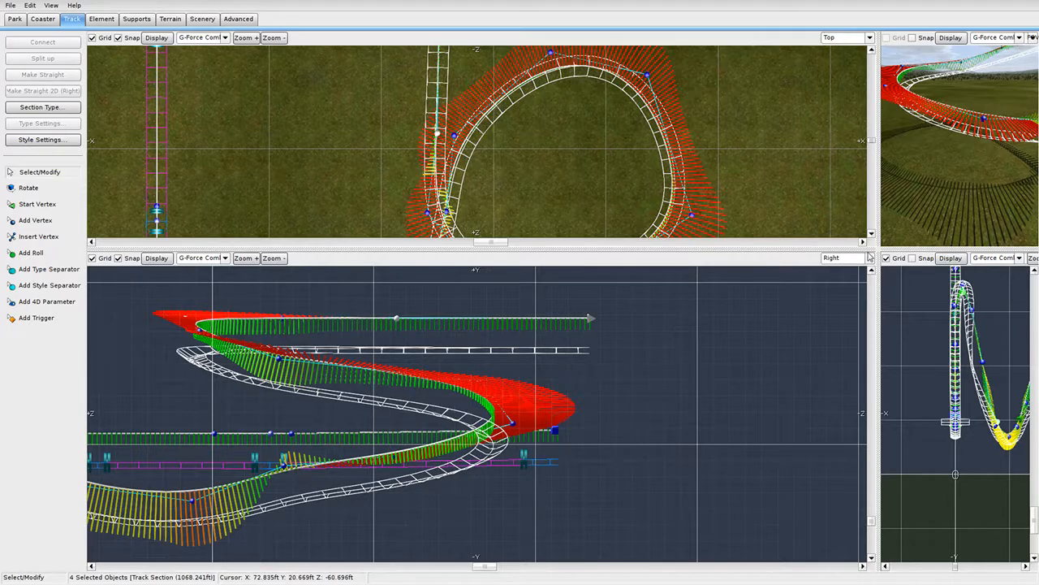
pyautogui.moveTo(880, 252); pyautogui.dragTo(872, 487)
pyautogui.scroll(-4, 623, 318)
pyautogui.click(641, 257)
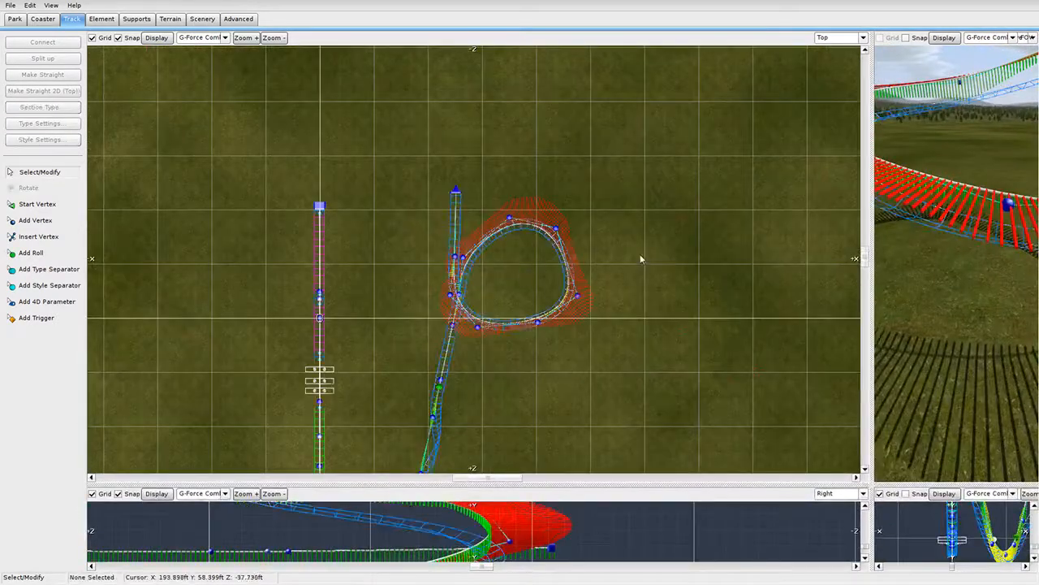
pyautogui.moveTo(635, 130)
pyautogui.mouseDown()
pyautogui.moveTo(494, 328)
pyautogui.moveTo(409, 334)
pyautogui.mouseUp()
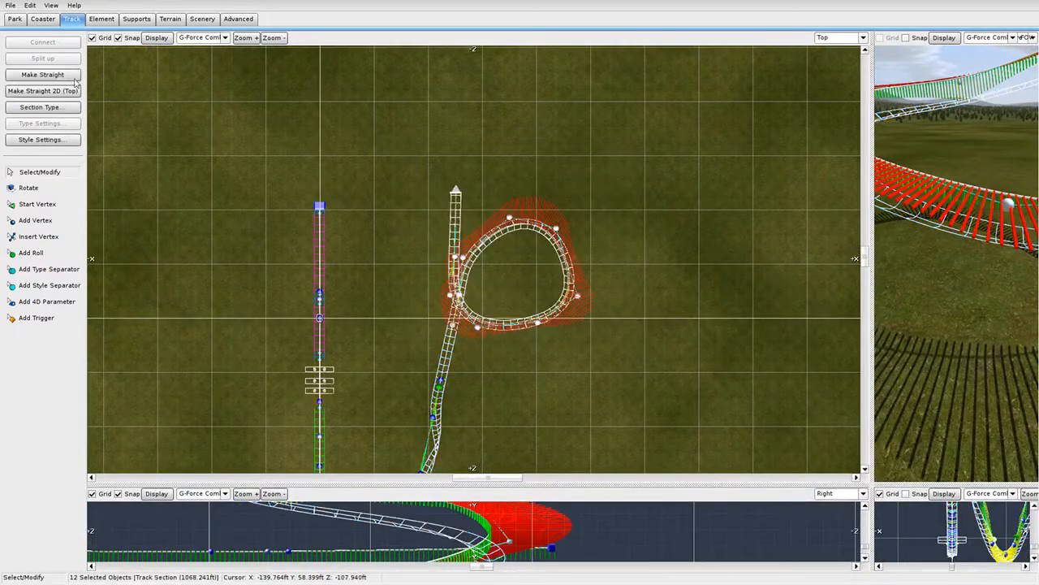
pyautogui.click(100, 18)
pyautogui.click(42, 139)
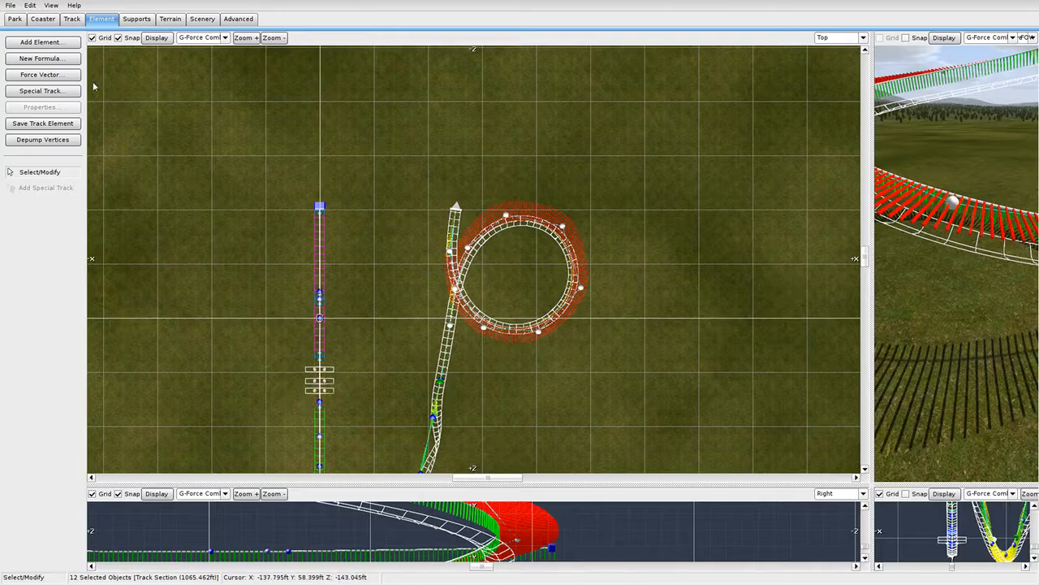
pyautogui.click(876, 276)
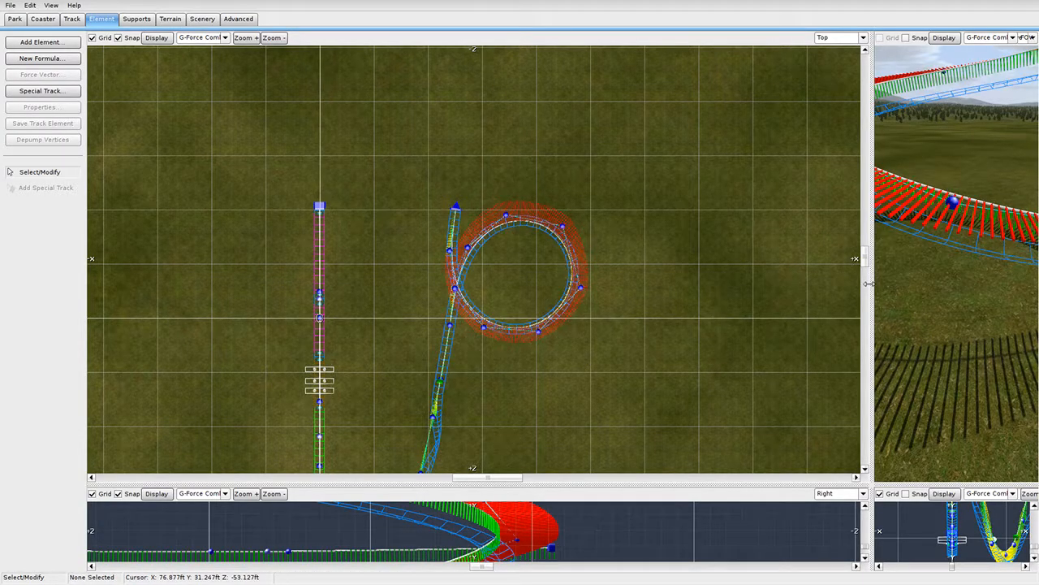
pyautogui.moveTo(868, 283); pyautogui.dragTo(185, 283)
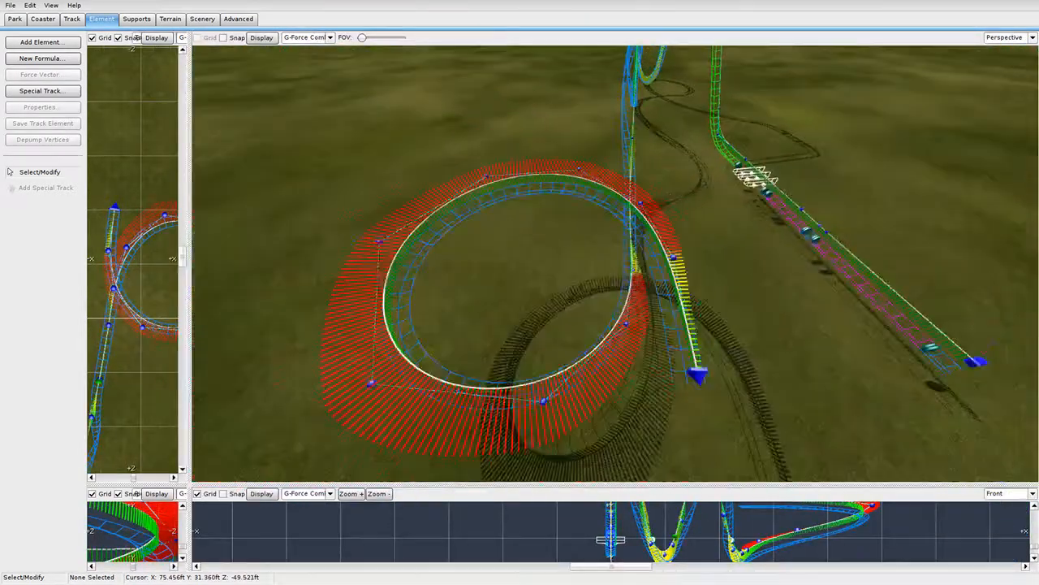
pyautogui.moveTo(614, 264); pyautogui.dragTo(596, 276, button='right')
# Add a roll point on the loop and bank it with No Lat. G-Force, then -10° and +1°.
pyautogui.click(72, 19)
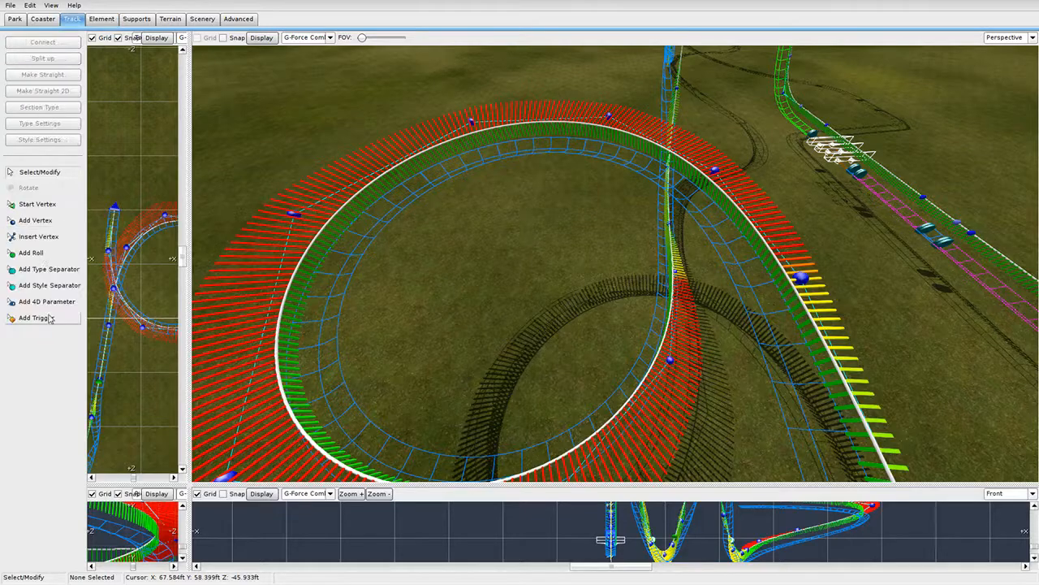
pyautogui.moveTo(481, 422); pyautogui.dragTo(493, 402, button='right')
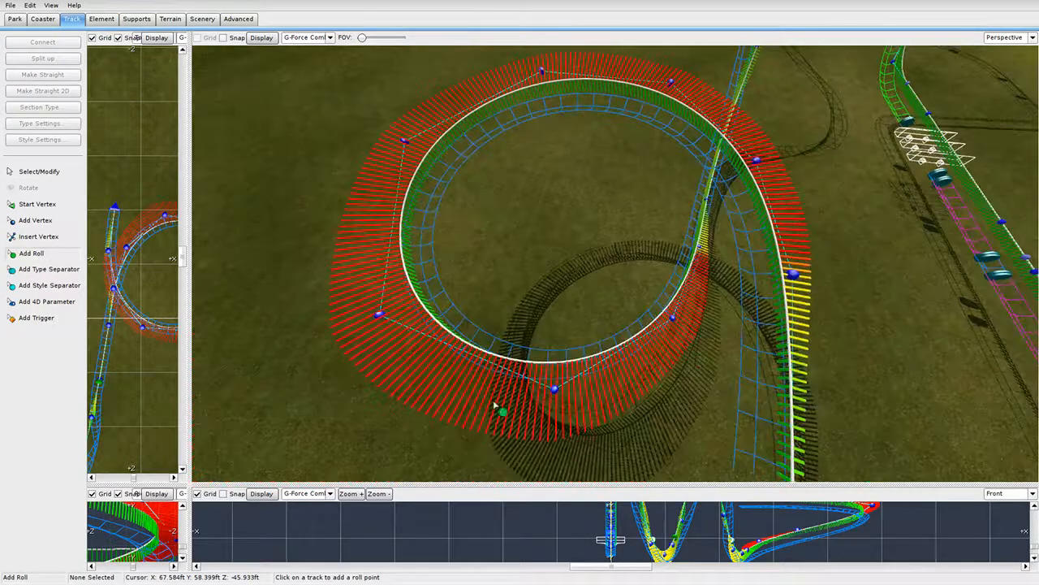
pyautogui.click(508, 355)
pyautogui.moveTo(444, 114); pyautogui.dragTo(471, 146)
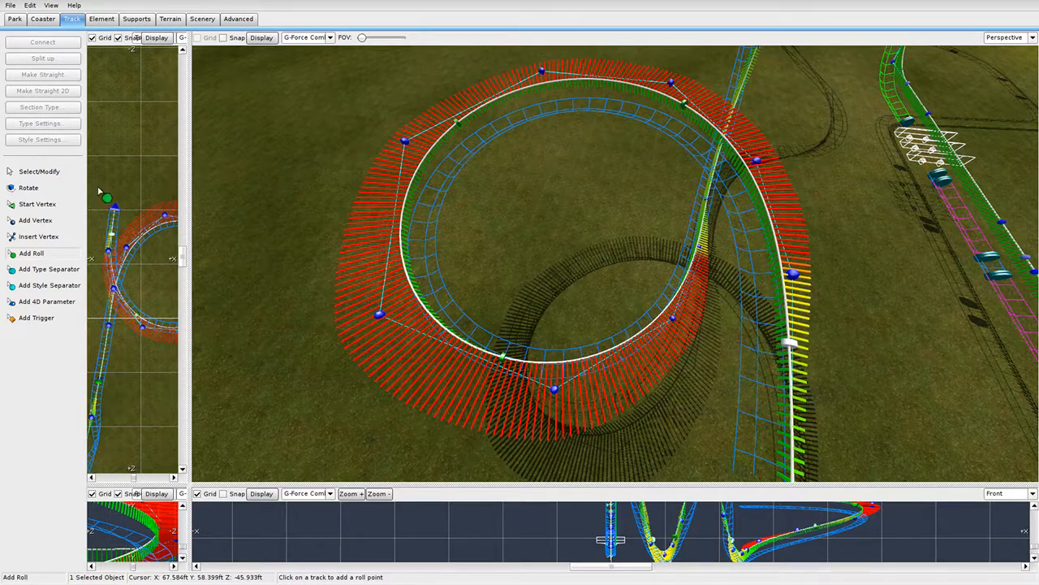
pyautogui.doubleClick(504, 358)
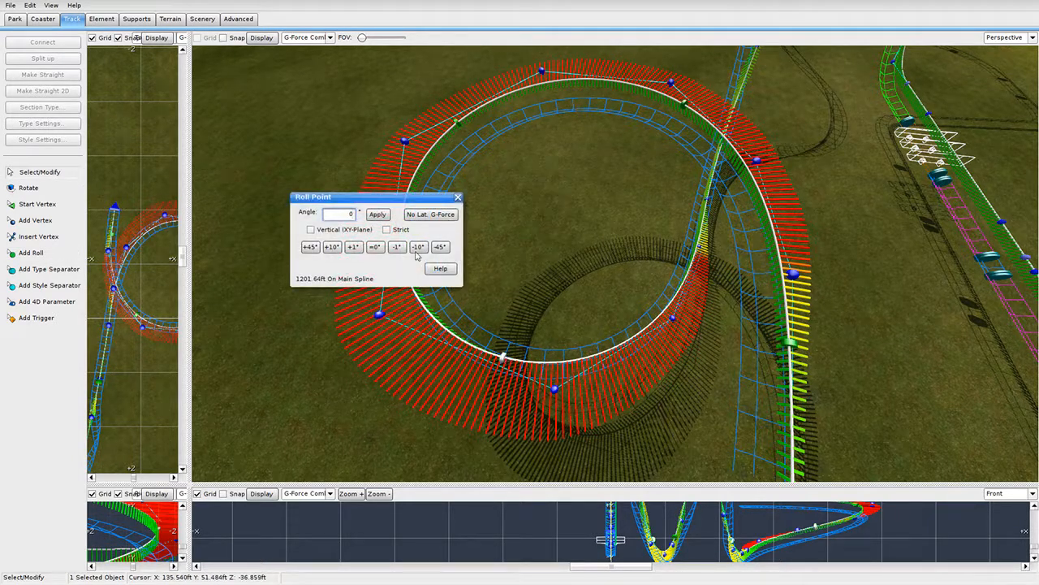
pyautogui.click(431, 215)
pyautogui.moveTo(614, 263); pyautogui.dragTo(520, 243, button='right')
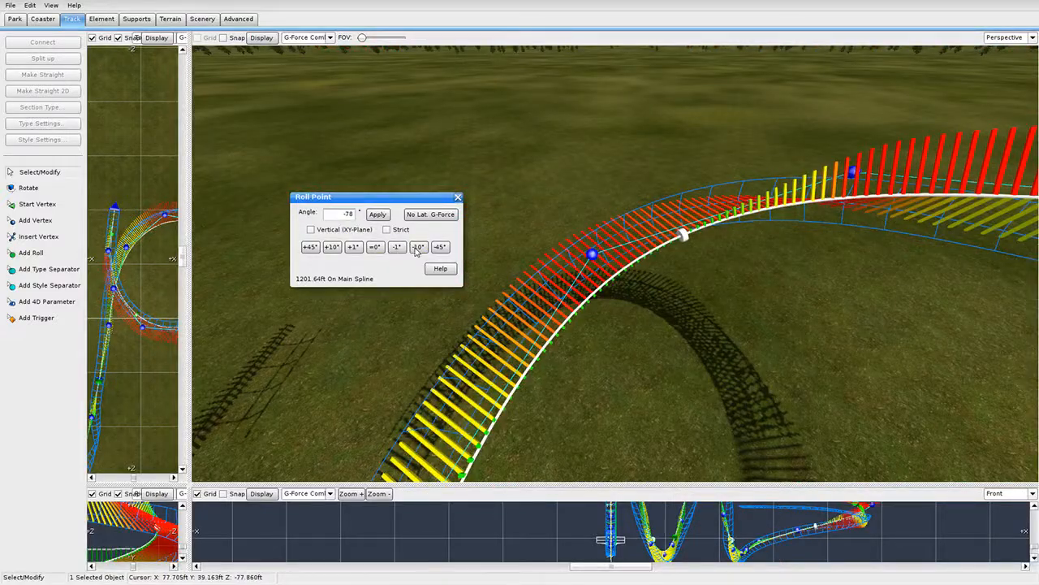
pyautogui.click(332, 247)
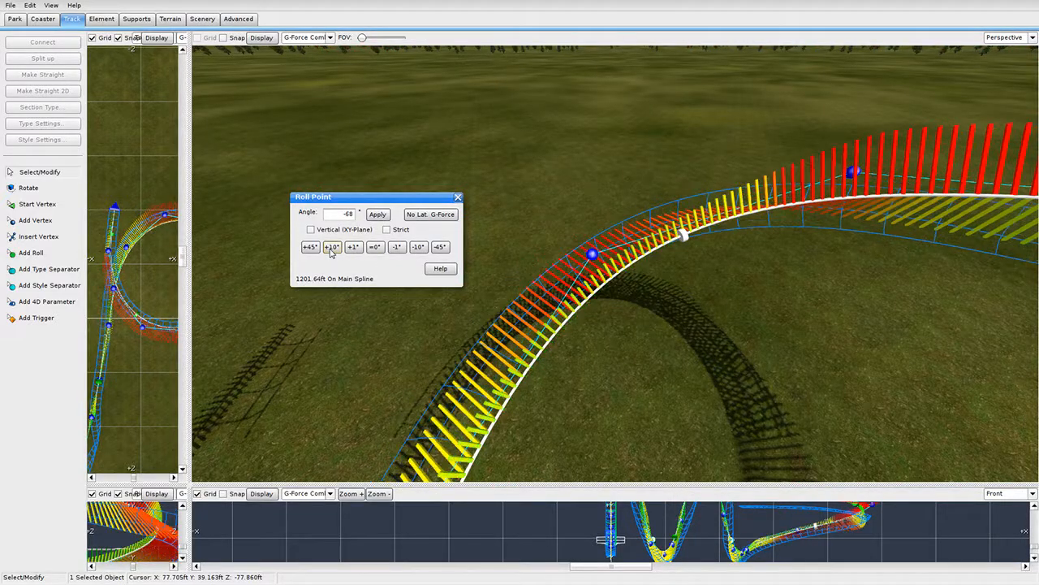
pyautogui.click(397, 249)
# Bank the next roll point with No Lat. G-Force, adjusting +10° then -20°.
pyautogui.moveTo(522, 211); pyautogui.dragTo(654, 112, button='right')
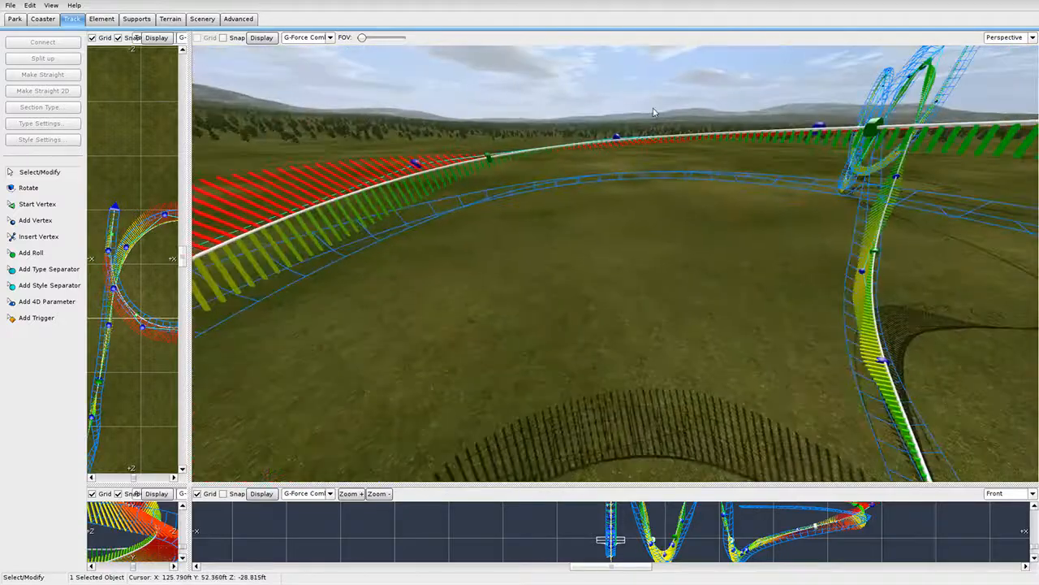
pyautogui.click(491, 160)
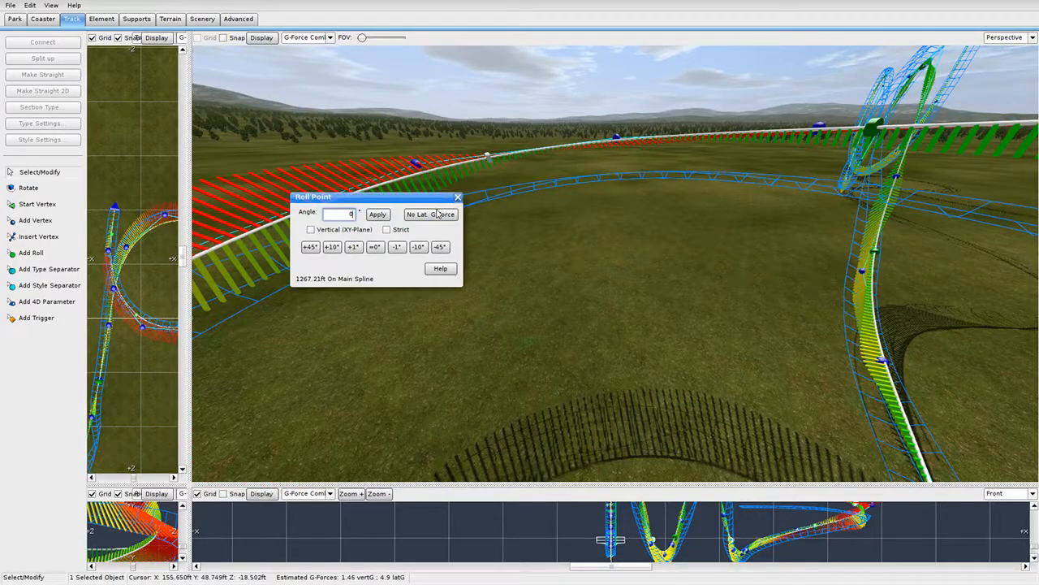
pyautogui.click(438, 214)
pyautogui.click(418, 247)
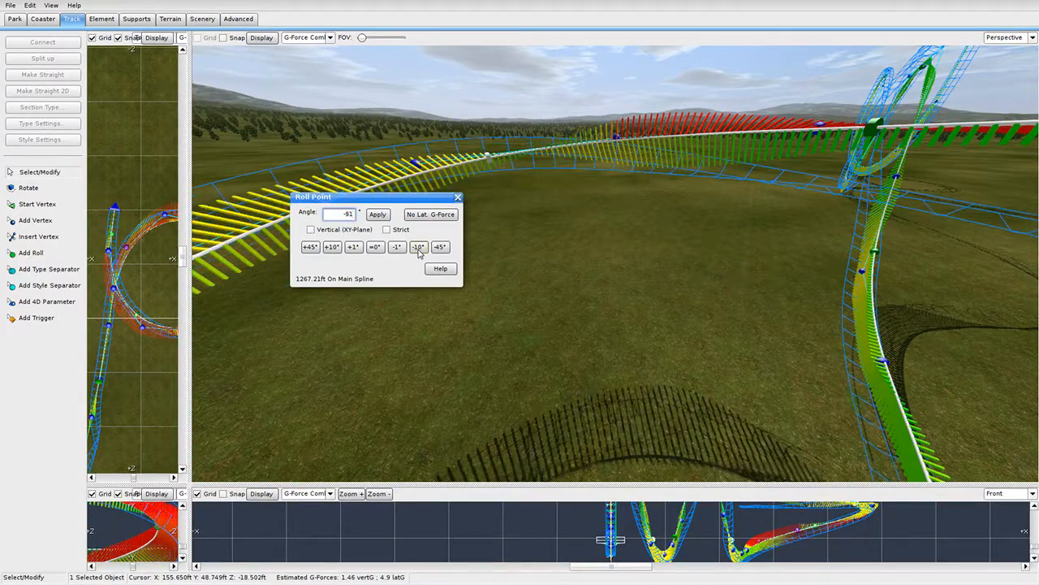
pyautogui.doubleClick(332, 248)
pyautogui.moveTo(547, 251); pyautogui.dragTo(601, 245, button='right')
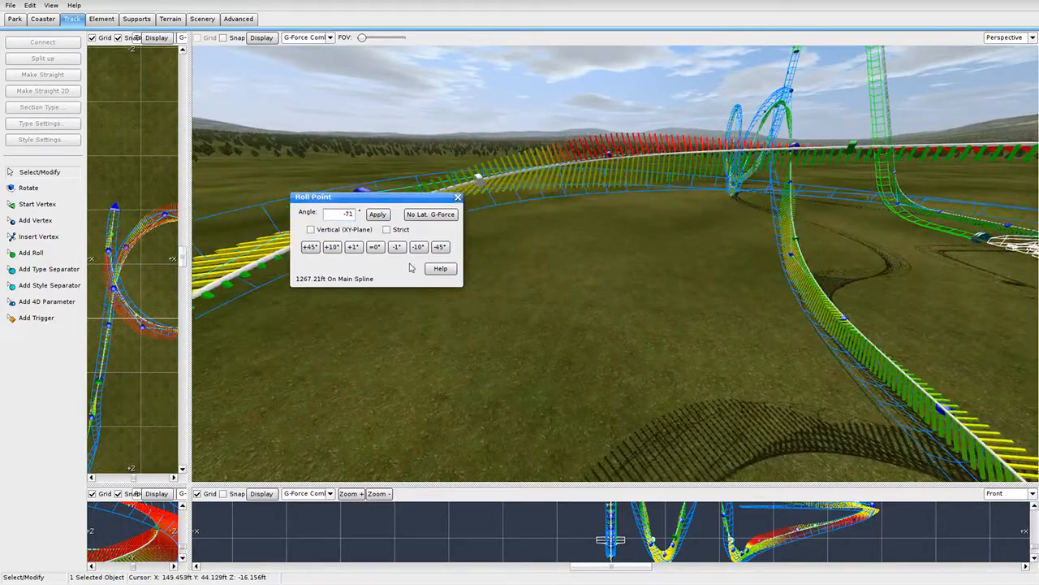
pyautogui.click(458, 198)
# Bank a third roll point with No Lat. G-Force, trim it slightly, and inspect the banked loop.
pyautogui.moveTo(459, 203); pyautogui.dragTo(628, 161, button='right')
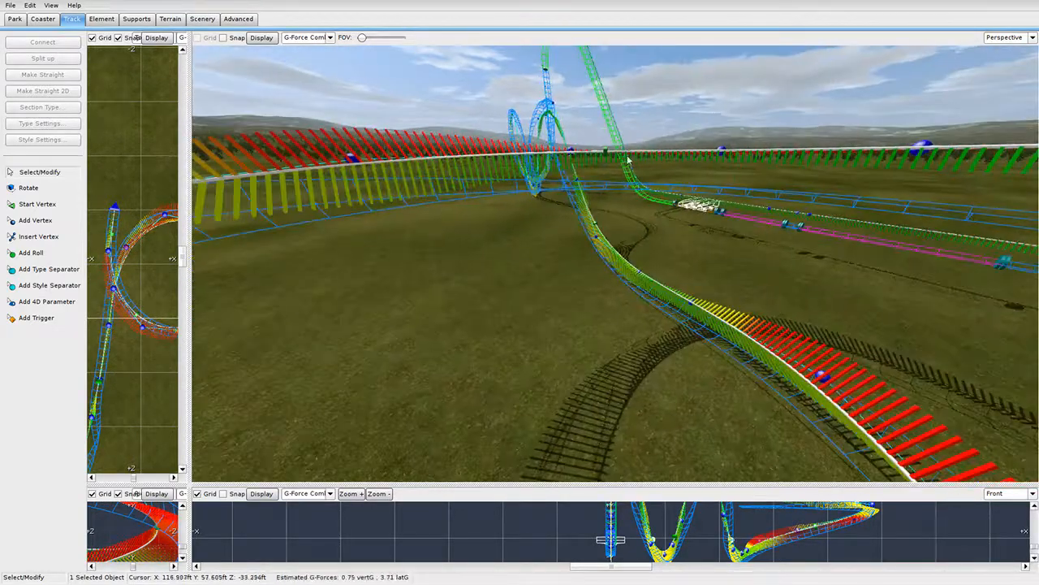
pyautogui.doubleClick(605, 153)
pyautogui.click(450, 215)
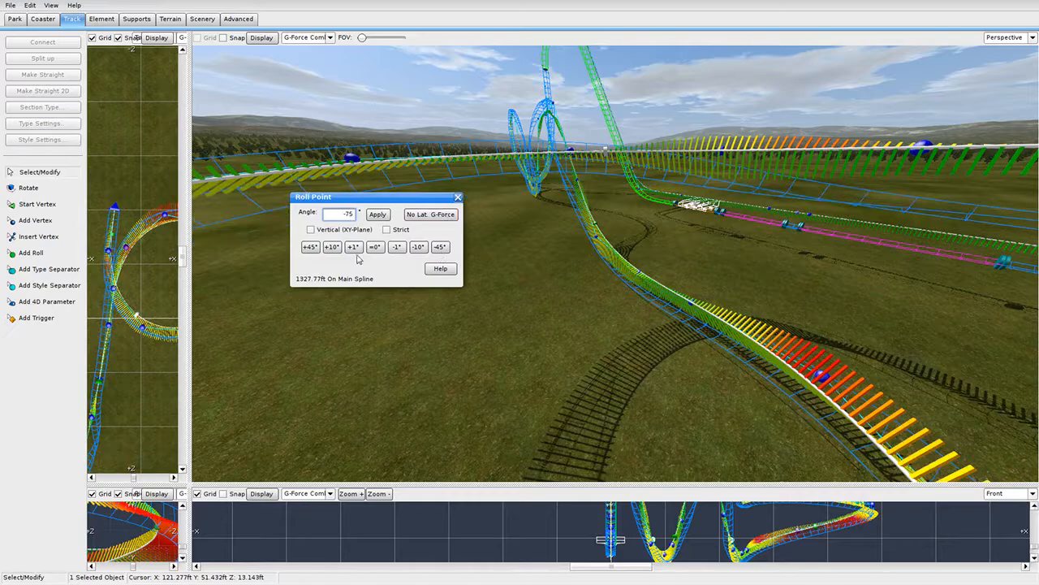
pyautogui.click(334, 249)
pyautogui.click(459, 200)
pyautogui.moveTo(462, 201); pyautogui.dragTo(552, 308, button='right')
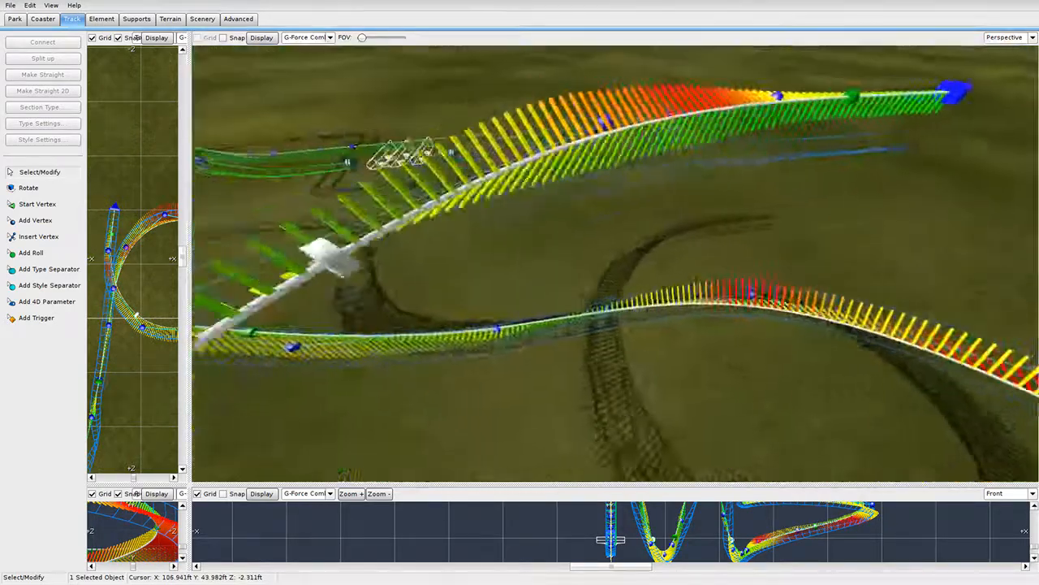
pyautogui.scroll(-4, 615, 263)
pyautogui.moveTo(731, 234); pyautogui.dragTo(564, 237, button='middle')
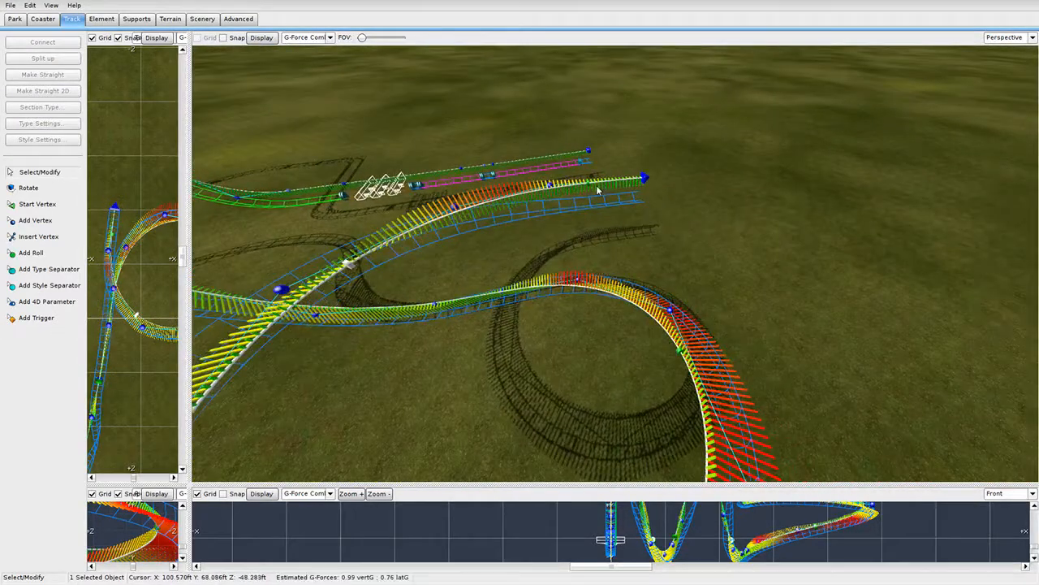
pyautogui.moveTo(627, 226); pyautogui.dragTo(390, 257, button='right')
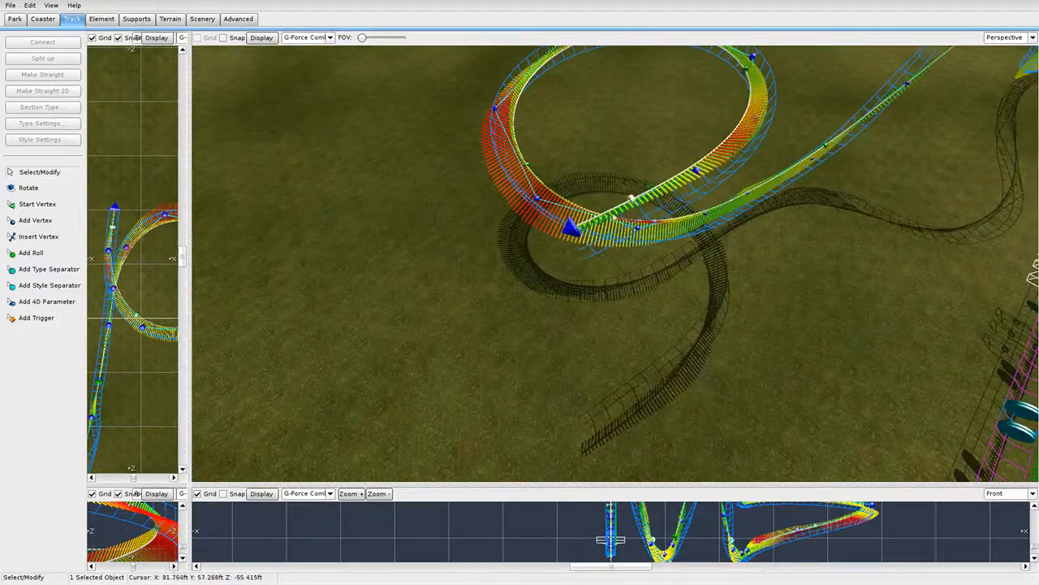
# Drag track vertices to smooth the curve leading into the loop.
pyautogui.moveTo(647, 241); pyautogui.dragTo(804, 62, button='right')
pyautogui.moveTo(716, 108); pyautogui.dragTo(605, 191)
pyautogui.moveTo(606, 191); pyautogui.dragTo(581, 299, button='right')
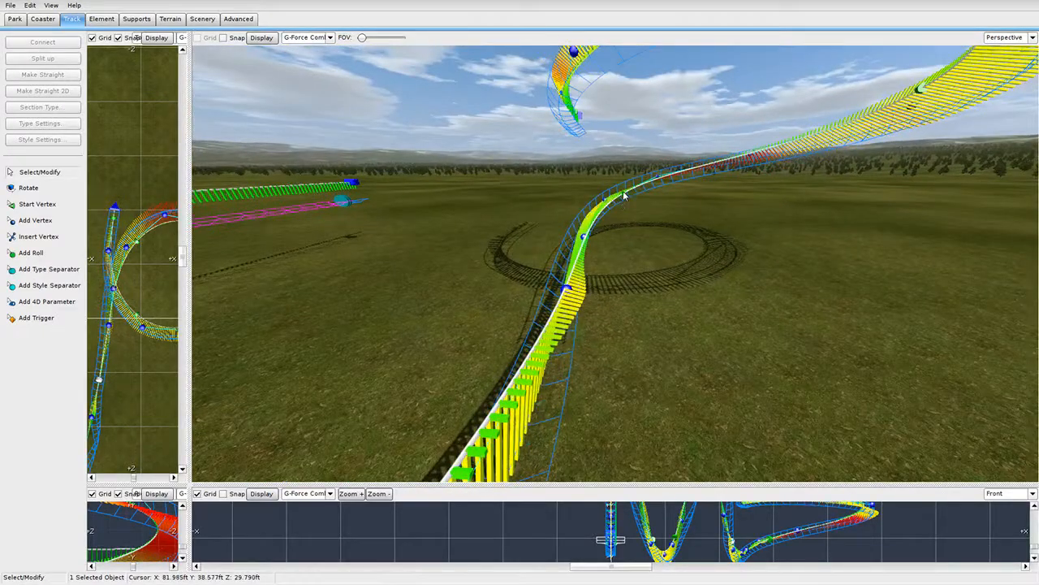
pyautogui.moveTo(623, 195); pyautogui.dragTo(651, 184)
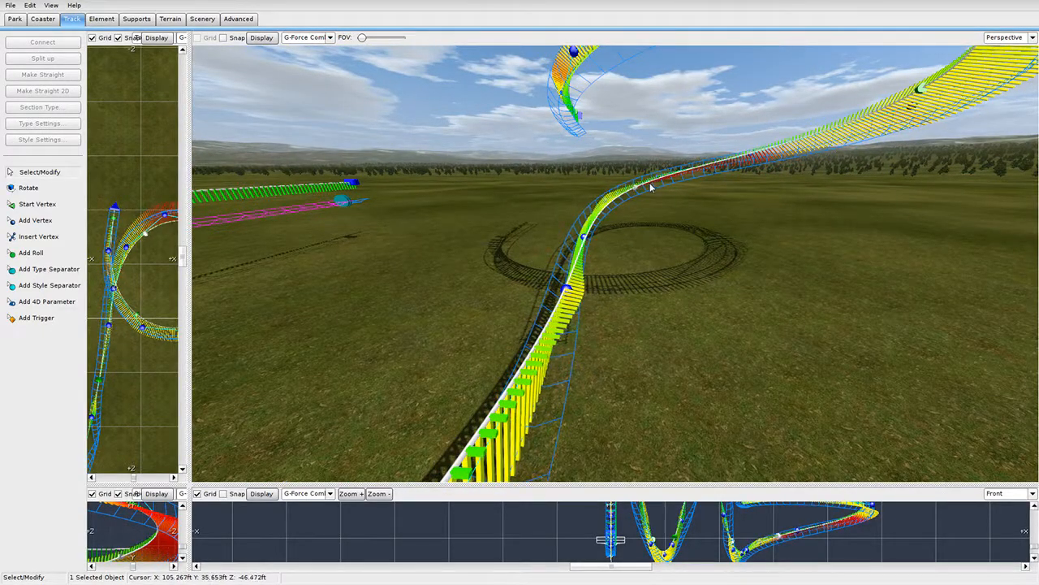
# Box-select the whole loop in the Top view and shift it slightly right.
pyautogui.moveTo(193, 276); pyautogui.dragTo(513, 280)
pyautogui.scroll(3, 283, 171)
pyautogui.moveTo(253, 149); pyautogui.dragTo(473, 377)
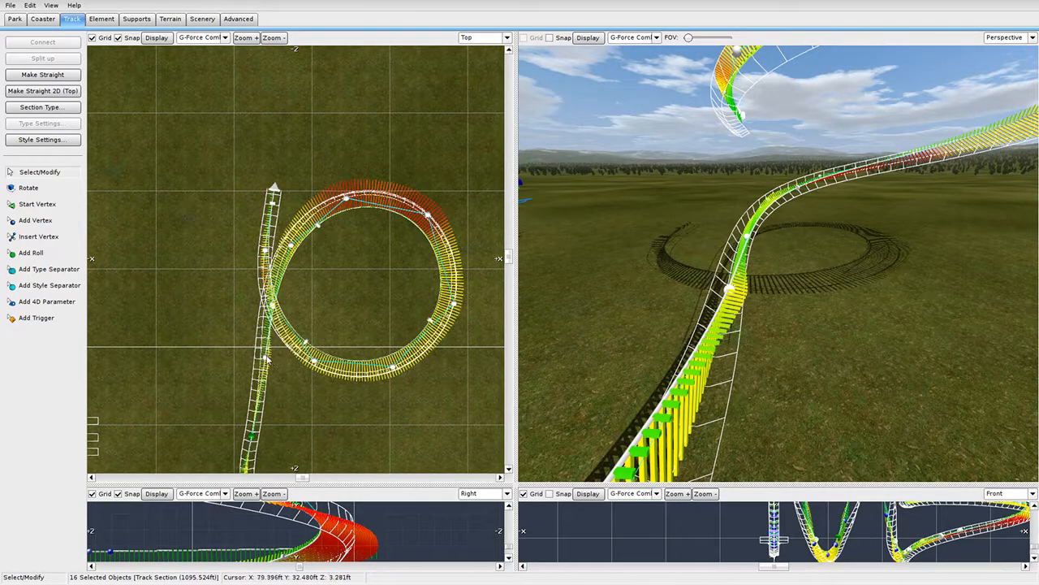
pyautogui.moveTo(345, 199); pyautogui.dragTo(346, 202)
# Fly along the track, clear the selection, and box-select the lower vertices below the loop.
pyautogui.press('w')
pyautogui.moveTo(778, 263); pyautogui.dragTo(681, 294, button='right')
pyautogui.press('w')
pyautogui.press('w')
pyautogui.click(690, 320)
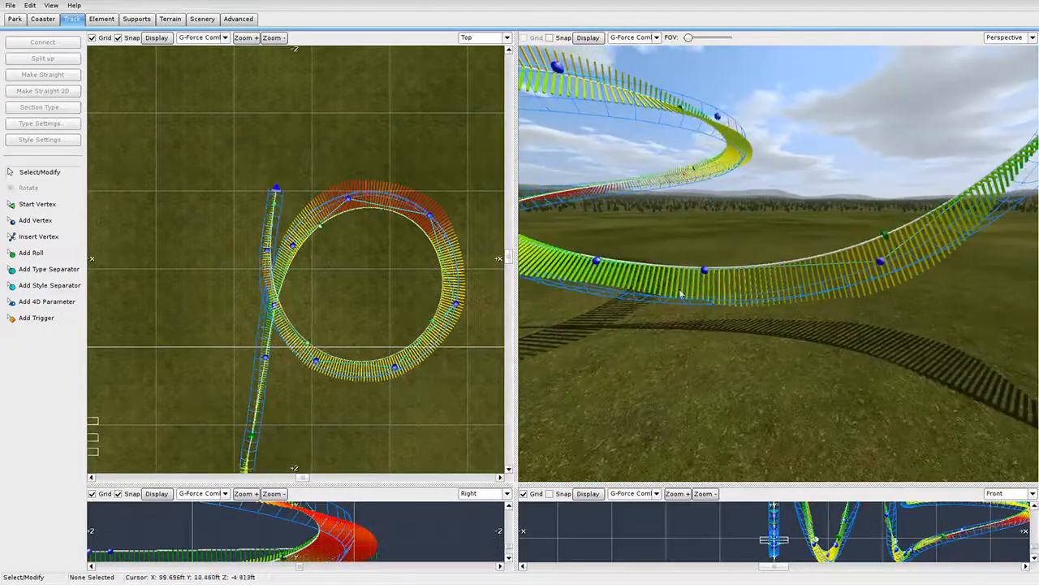
pyautogui.press('s')
pyautogui.moveTo(579, 247); pyautogui.dragTo(618, 242, button='right')
pyautogui.moveTo(557, 251); pyautogui.dragTo(816, 332)
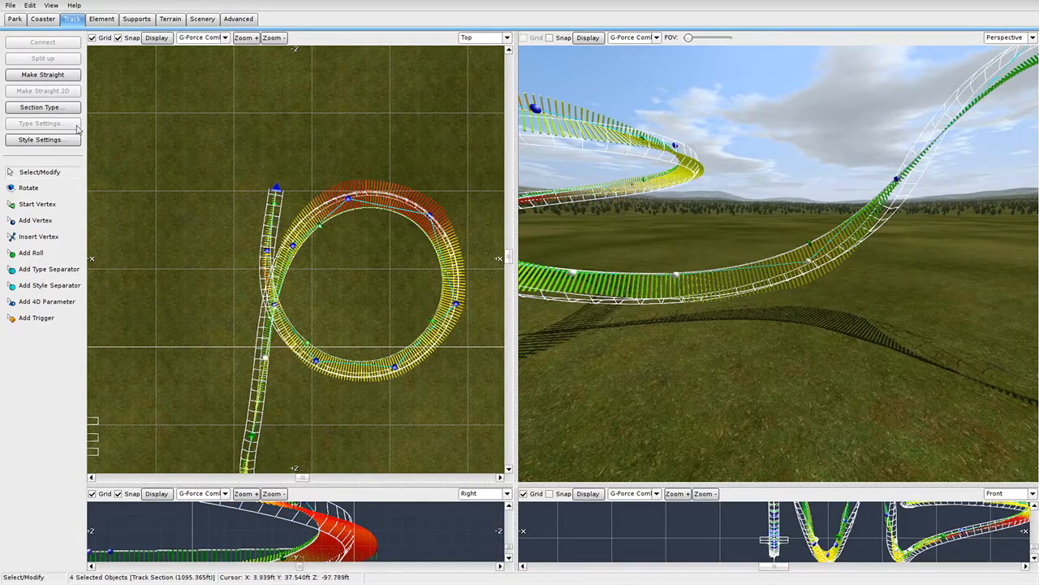
# Even out the vertex spacing on the selected track with Depump Vertices.
pyautogui.click(102, 19)
pyautogui.click(43, 139)
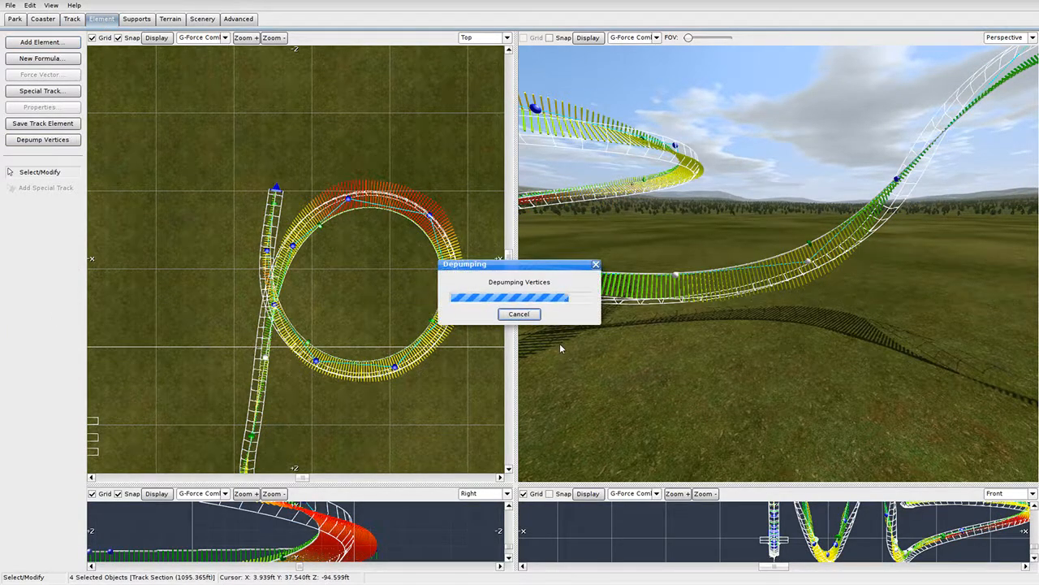
pyautogui.moveTo(561, 344); pyautogui.dragTo(570, 312, button='right')
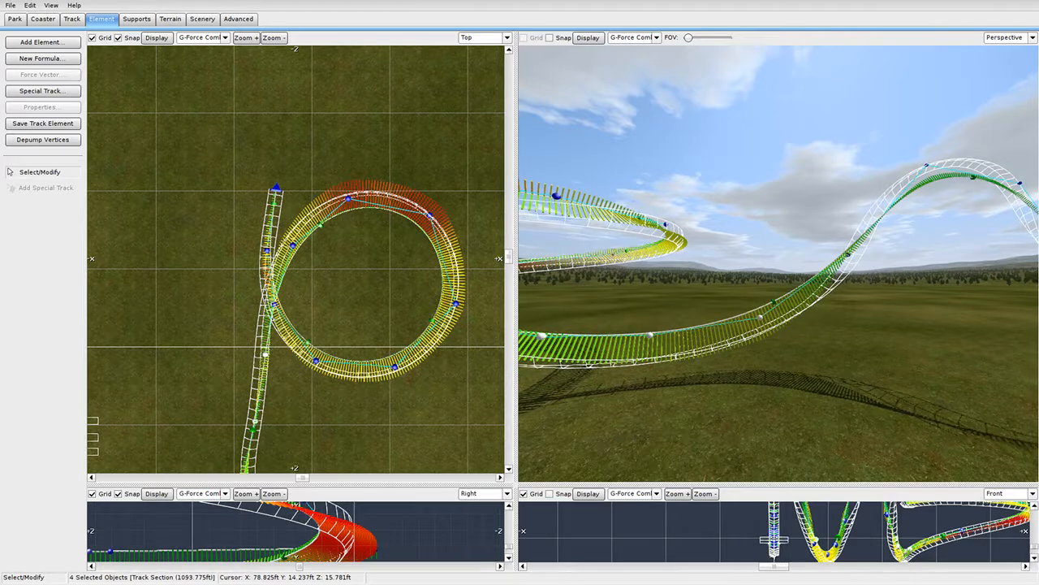
pyautogui.moveTo(759, 276); pyautogui.dragTo(728, 311, button='right')
pyautogui.scroll(-4, 385, 337)
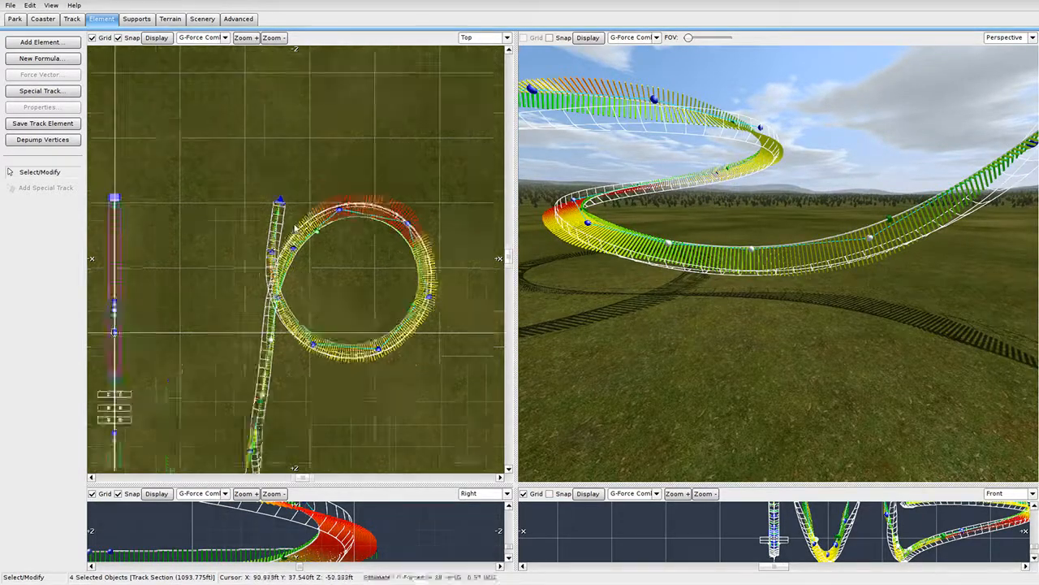
pyautogui.moveTo(759, 276)
pyautogui.mouseDown(button='right')
pyautogui.moveTo(715, 325)
pyautogui.moveTo(751, 323)
pyautogui.moveTo(743, 341)
pyautogui.moveTo(743, 297)
pyautogui.moveTo(727, 278)
pyautogui.moveTo(735, 268)
pyautogui.moveTo(775, 276)
pyautogui.mouseUp(button='right')
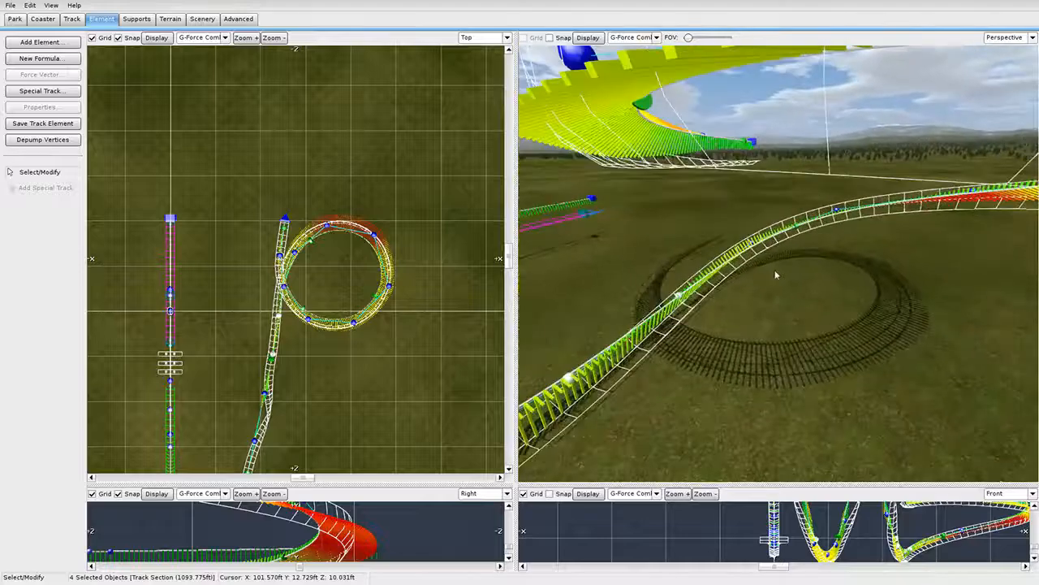
# Select the track leading out of the loop and shift it sideways.
pyautogui.moveTo(208, 162); pyautogui.dragTo(456, 343)
pyautogui.scroll(4, 393, 323)
pyautogui.moveTo(385, 323); pyautogui.dragTo(396, 167, button='right')
pyautogui.scroll(5, 236, 245)
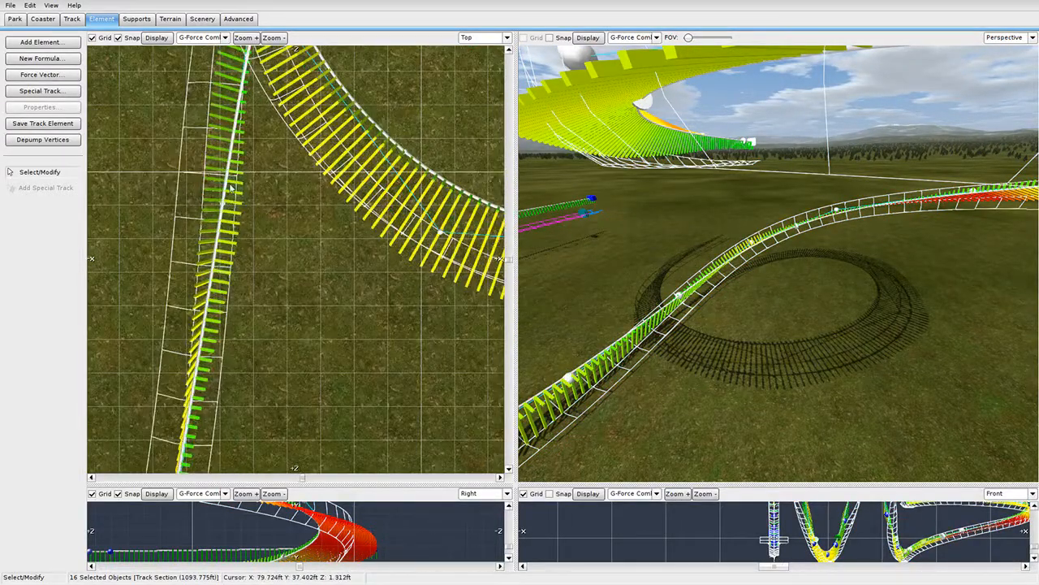
pyautogui.moveTo(731, 264); pyautogui.dragTo(597, 309, button='right')
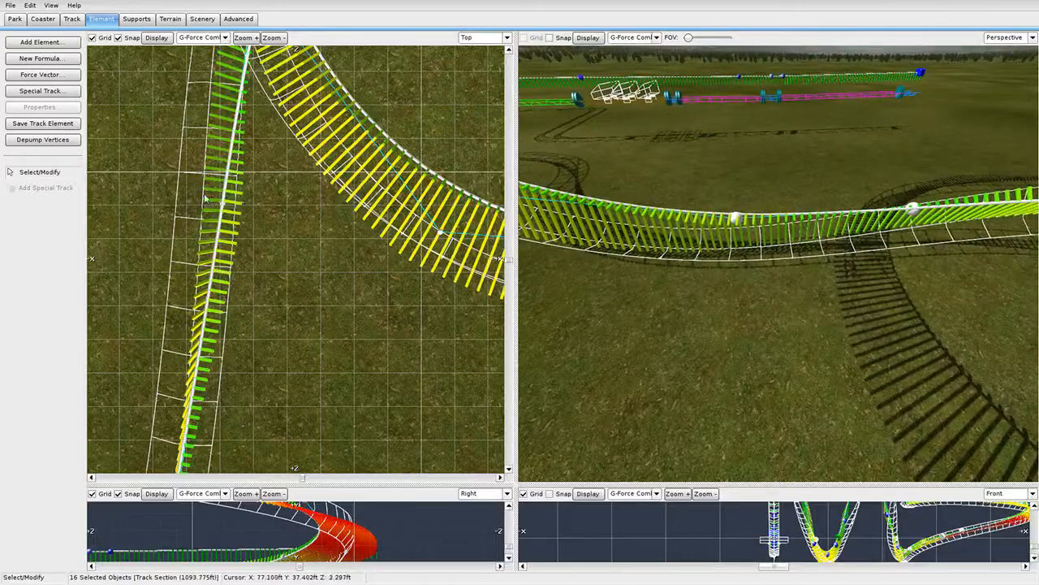
pyautogui.scroll(-4, 320, 254)
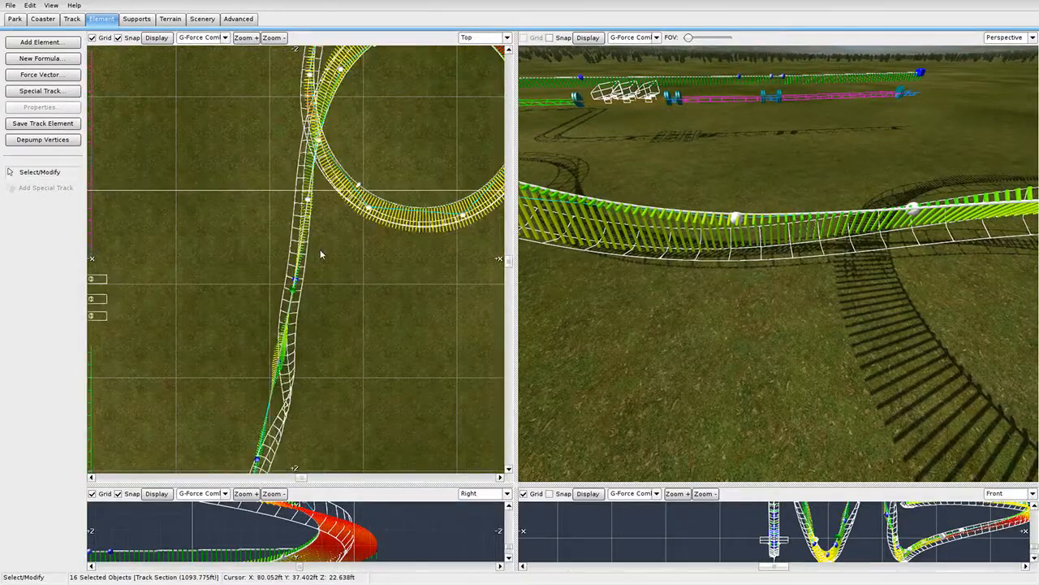
pyautogui.scroll(4, 320, 254)
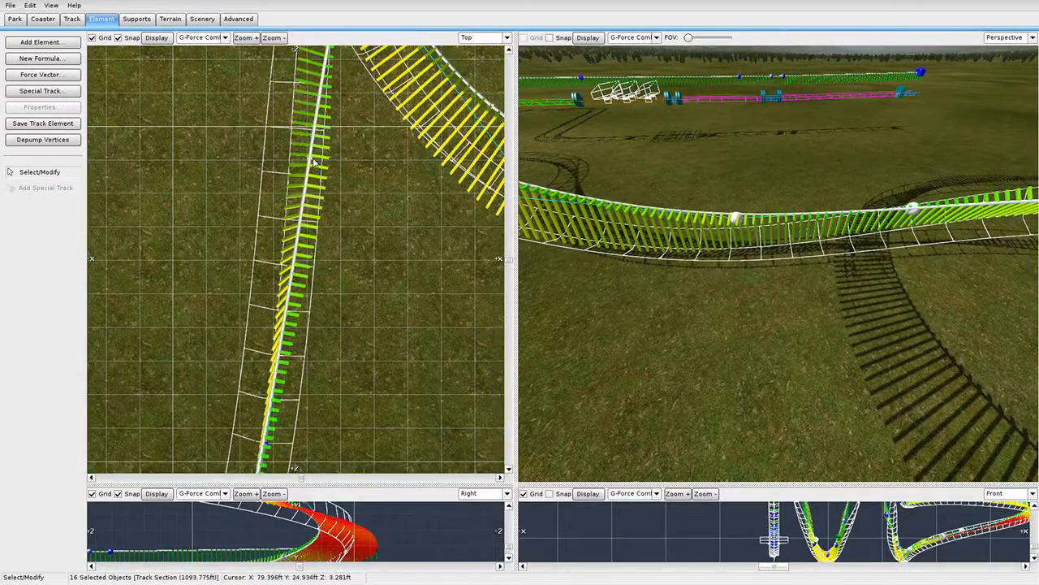
pyautogui.moveTo(315, 162); pyautogui.dragTo(298, 196)
pyautogui.moveTo(810, 266)
pyautogui.mouseDown(button='right')
pyautogui.moveTo(747, 231)
pyautogui.moveTo(674, 235)
pyautogui.moveTo(811, 270)
pyautogui.mouseUp(button='right')
# Move the vertices near the loop exit to reshape the rising curve.
pyautogui.click(812, 271)
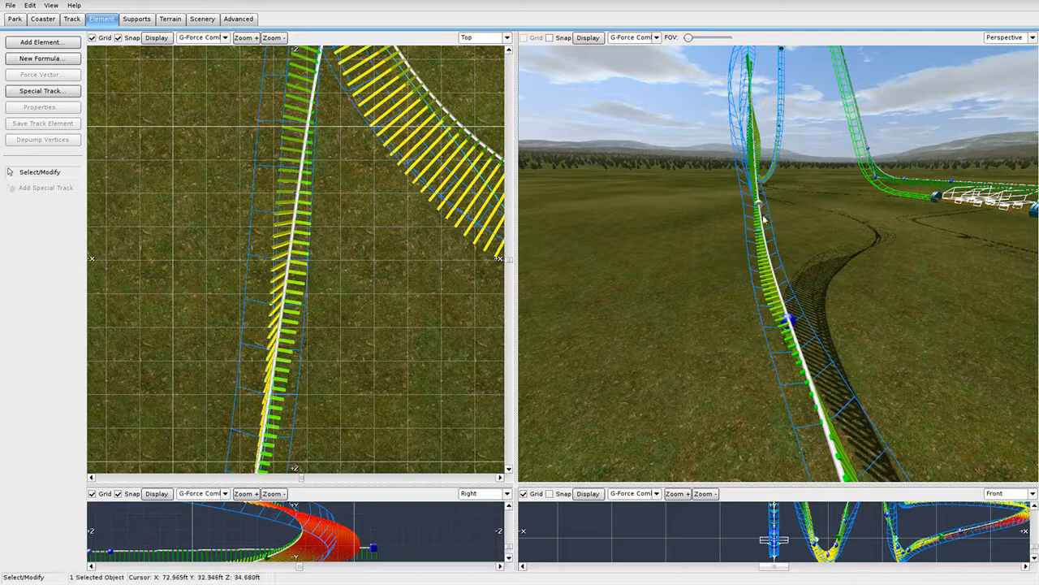
pyautogui.moveTo(763, 220)
pyautogui.mouseDown()
pyautogui.moveTo(768, 255)
pyautogui.moveTo(765, 213)
pyautogui.mouseUp()
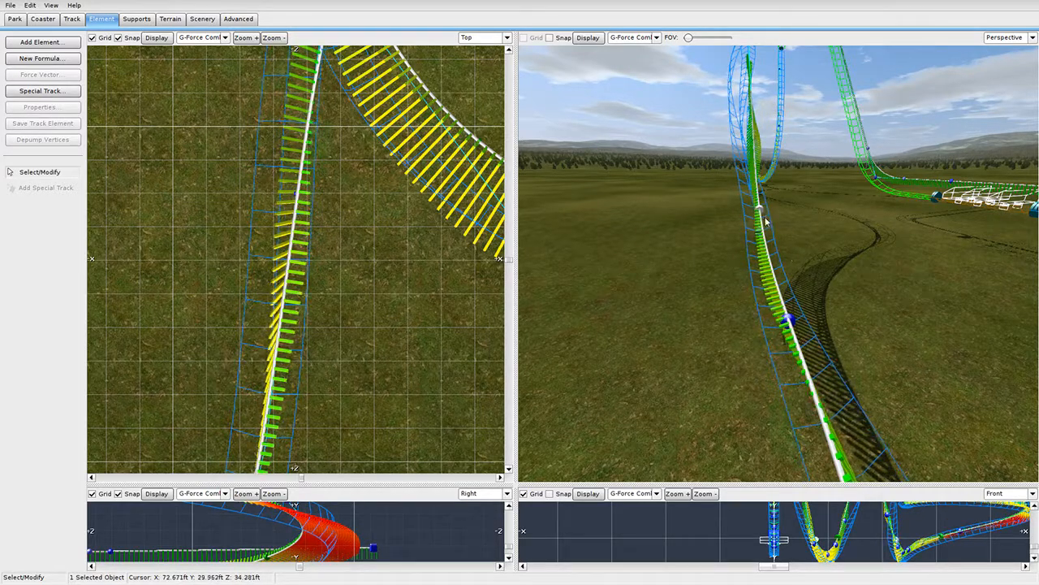
pyautogui.moveTo(765, 220); pyautogui.dragTo(789, 258, button='right')
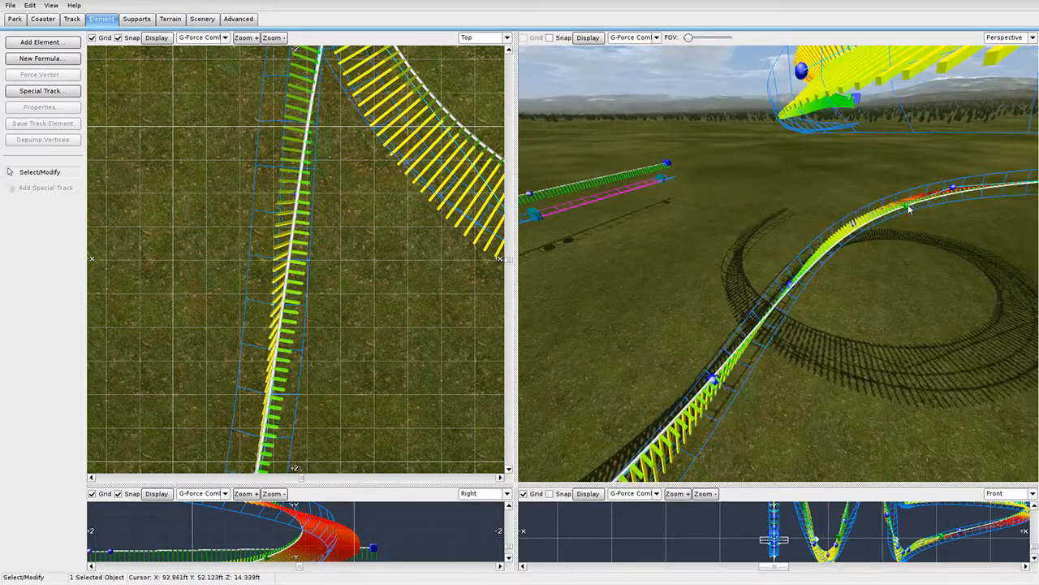
pyautogui.moveTo(909, 209); pyautogui.dragTo(909, 221)
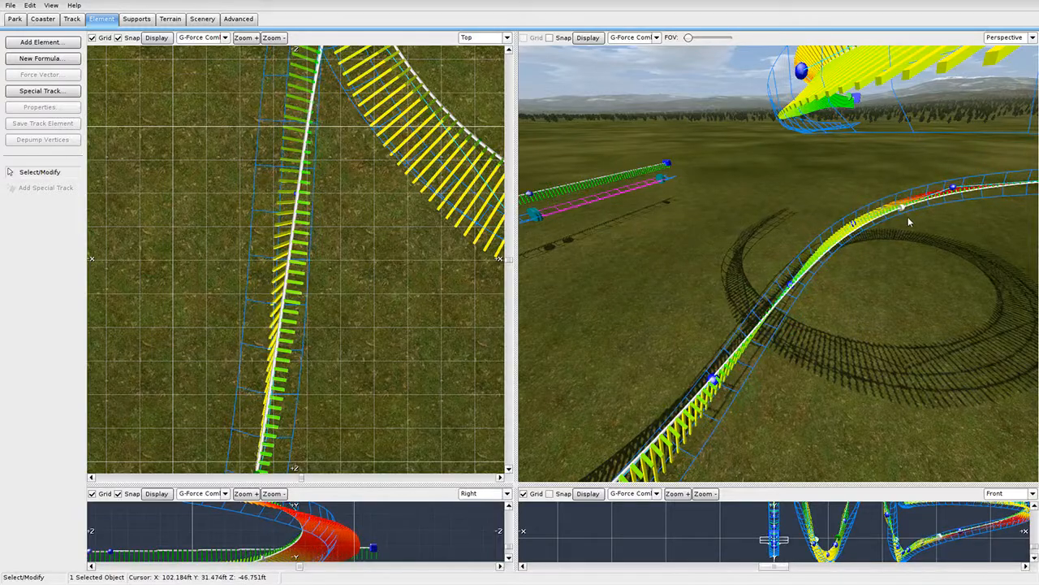
# Reposition the vertex on the run beneath the turn and depump the track's vertices.
pyautogui.doubleClick(903, 210)
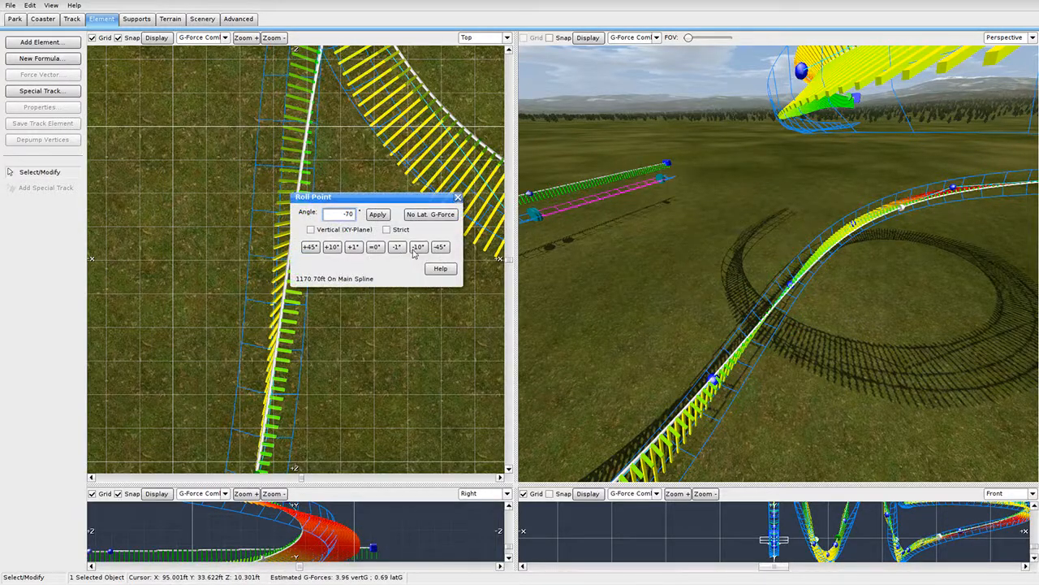
pyautogui.click(459, 198)
pyautogui.moveTo(666, 243); pyautogui.dragTo(747, 231, button='right')
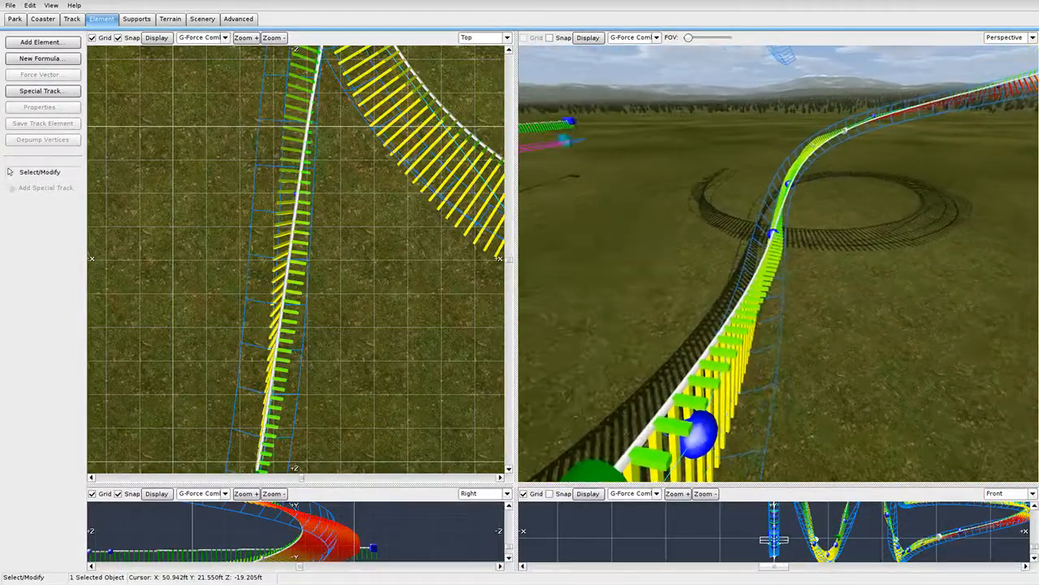
pyautogui.scroll(-5, 337, 137)
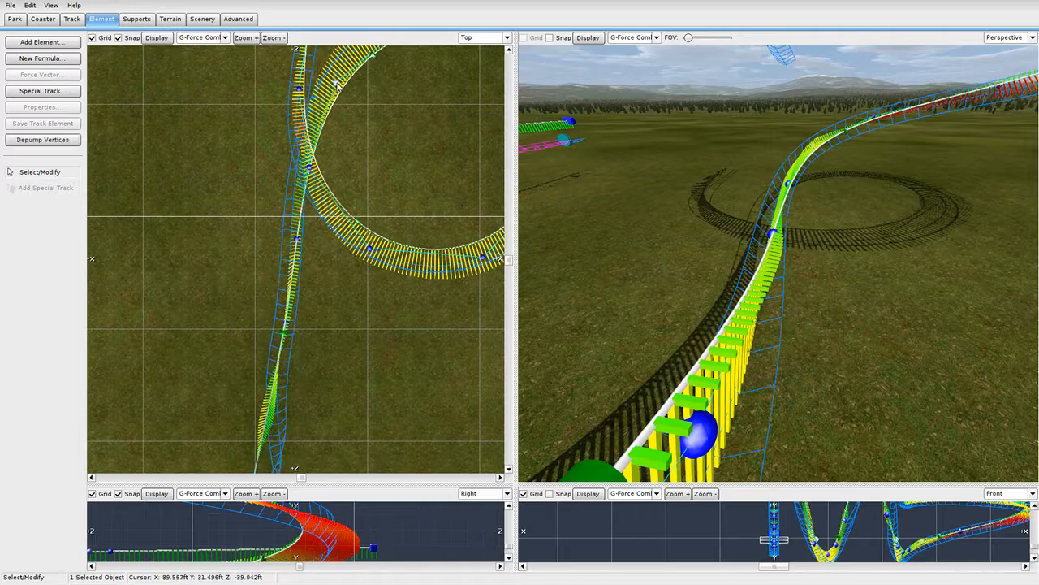
pyautogui.moveTo(335, 84); pyautogui.dragTo(345, 86)
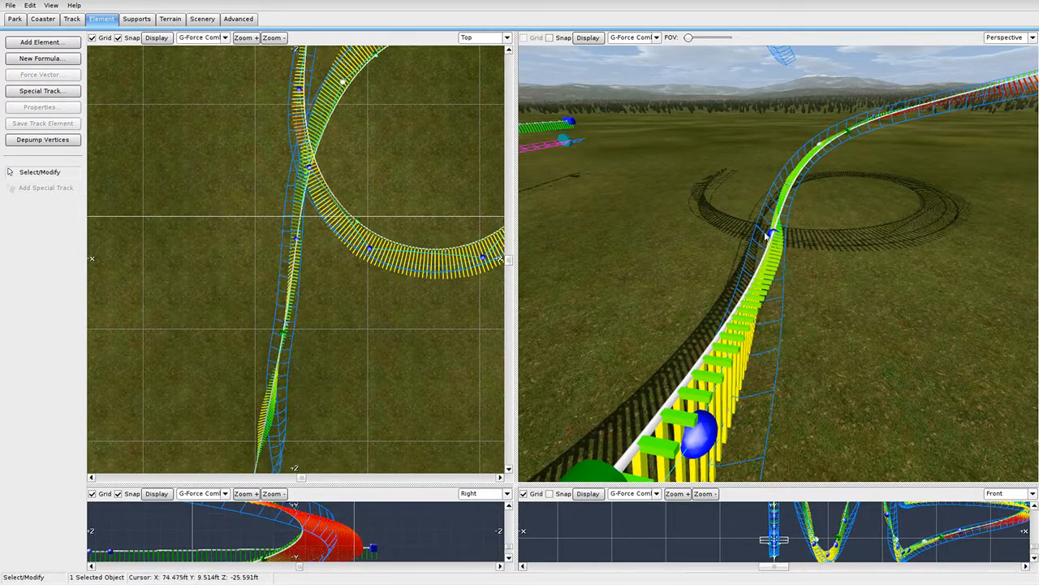
pyautogui.moveTo(296, 240); pyautogui.dragTo(293, 240)
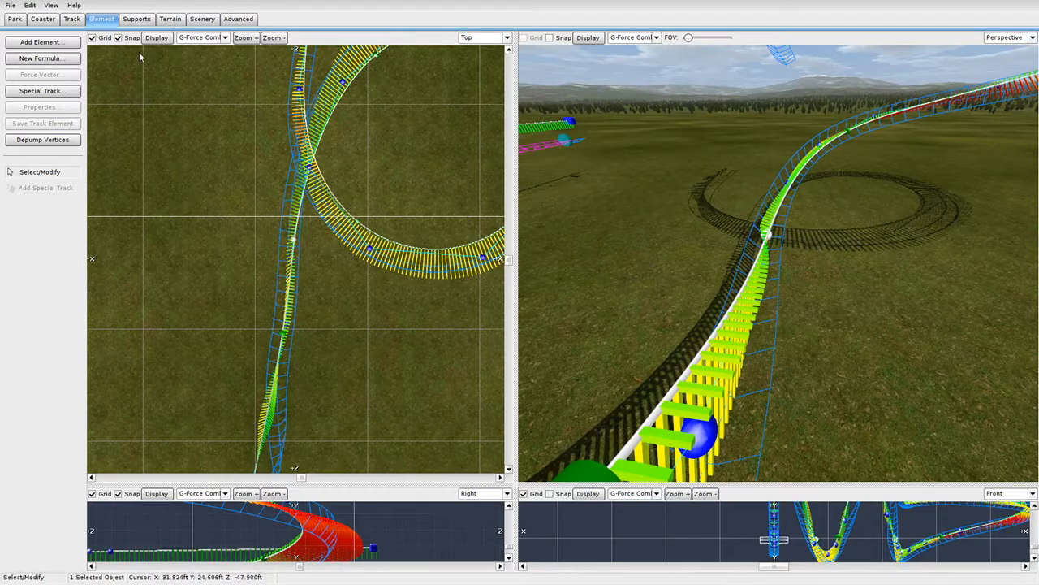
pyautogui.click(72, 140)
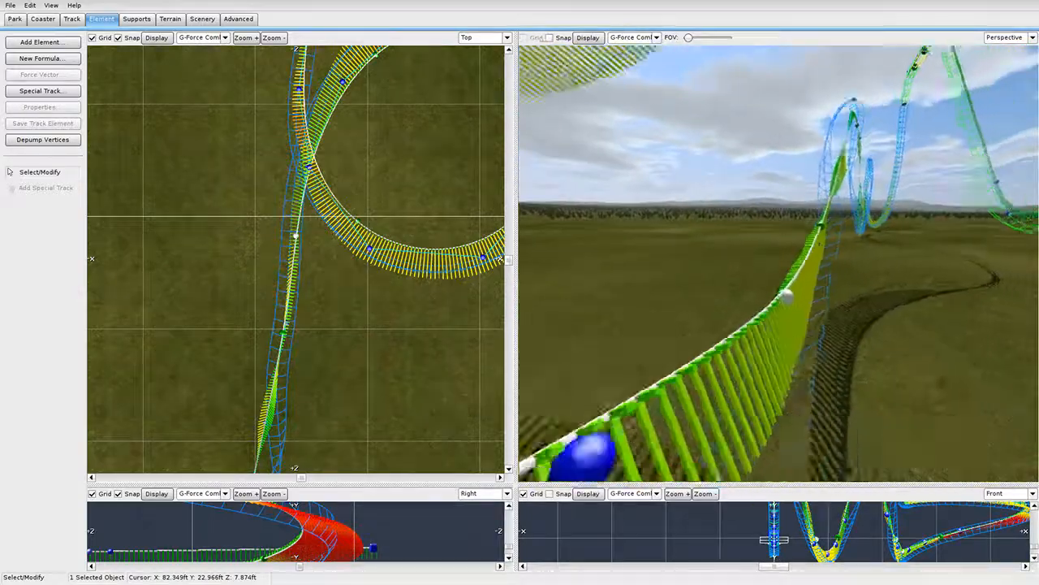
# Check the run in the Track ride camera, then return to the free Perspective view.
pyautogui.click(1030, 37)
pyautogui.click(1003, 100)
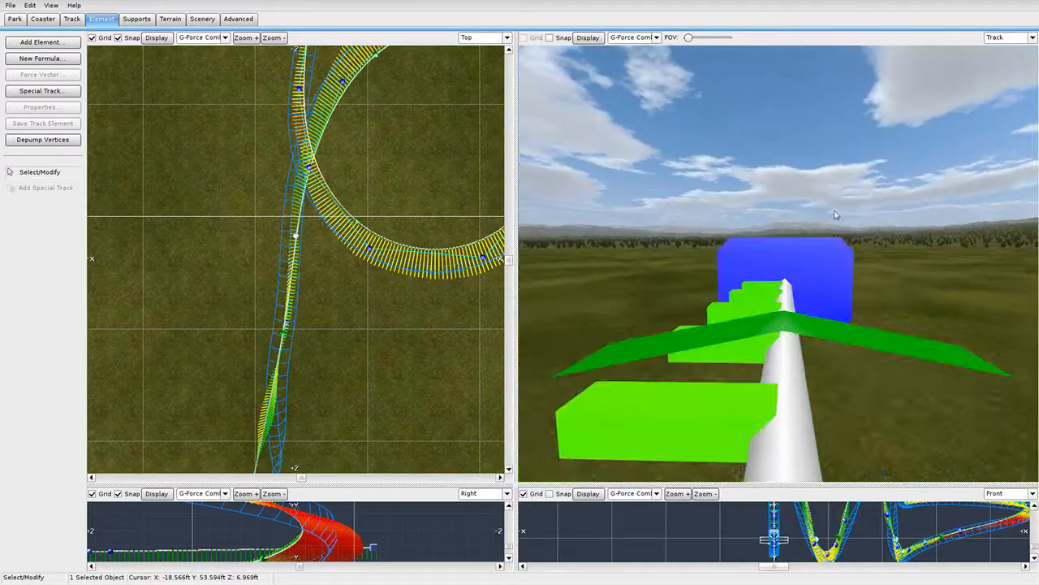
pyautogui.click(996, 91)
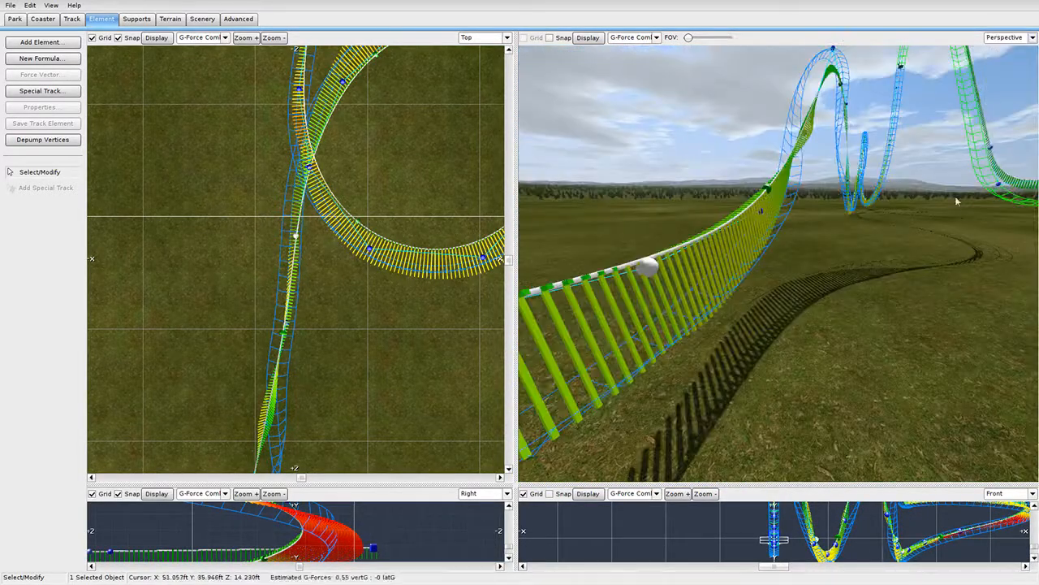
pyautogui.moveTo(778, 263); pyautogui.dragTo(778, 382, button='right')
pyautogui.moveTo(781, 276); pyautogui.dragTo(791, 321, button='right')
# Apply No Lat. G-Force to the 1081.57 ft roll point, then subtract 10° twice for -13°.
pyautogui.doubleClick(770, 315)
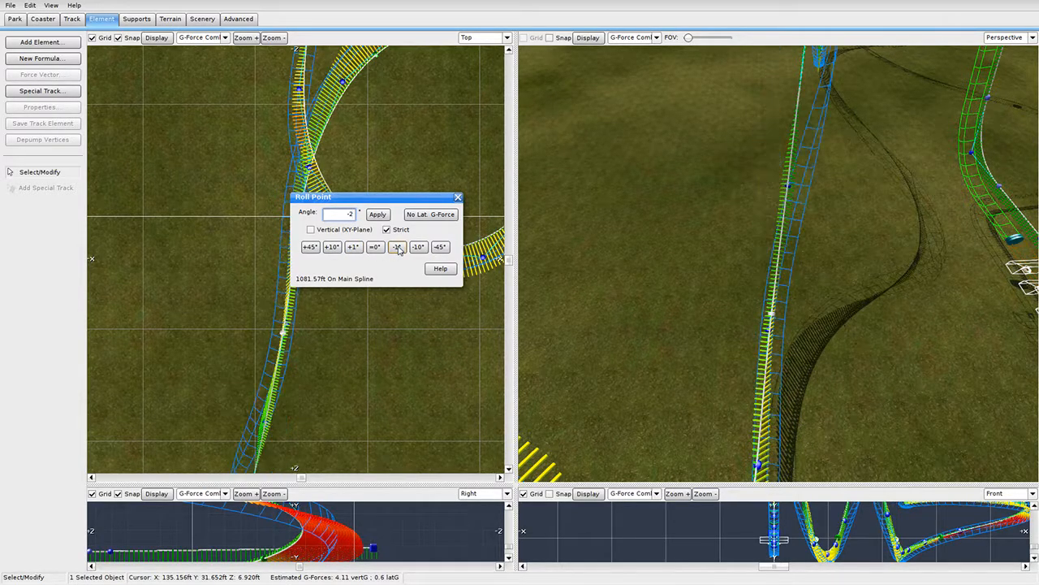
pyautogui.click(458, 197)
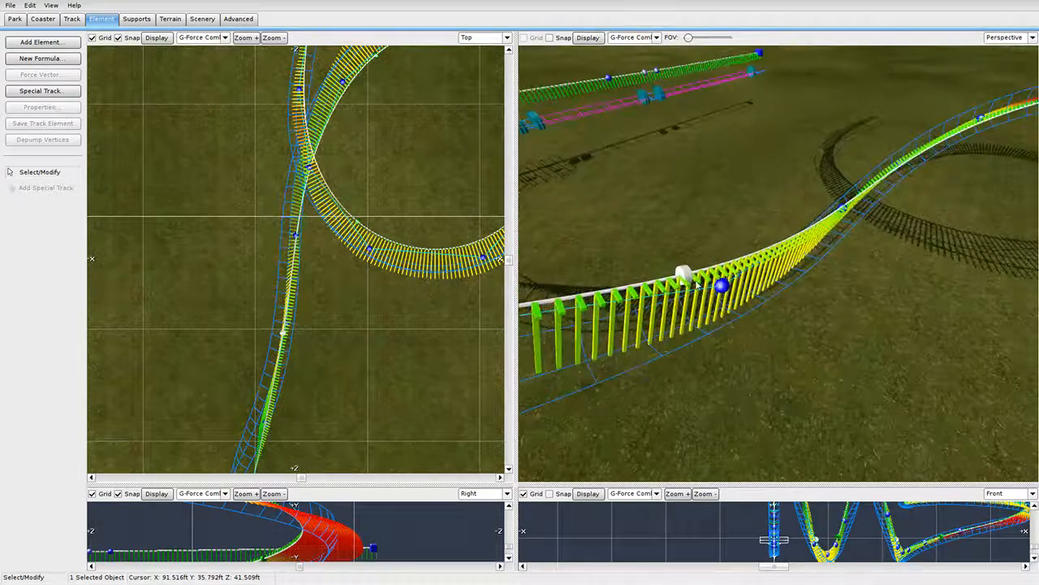
pyautogui.doubleClick(689, 276)
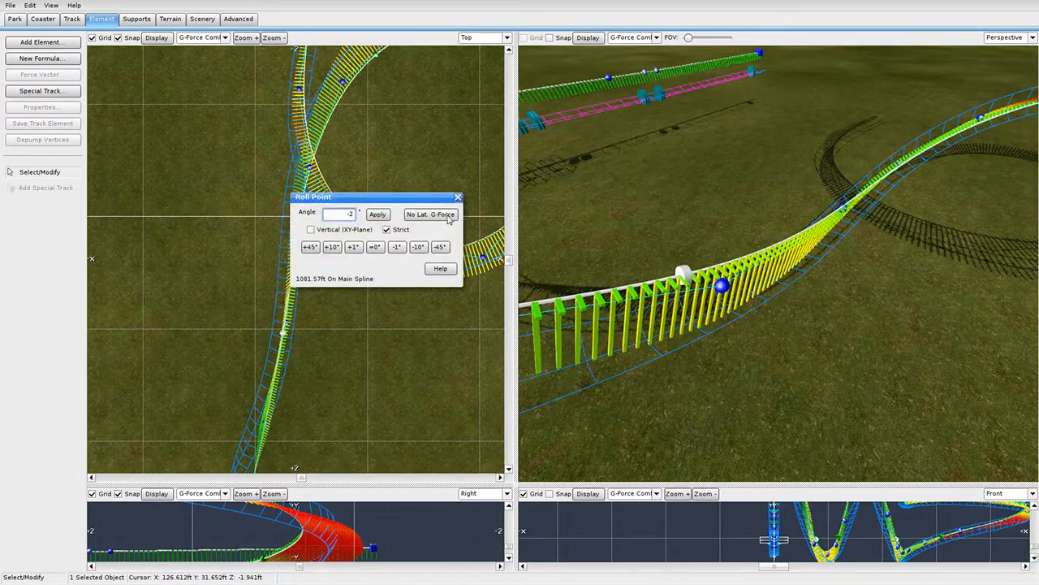
pyautogui.click(447, 215)
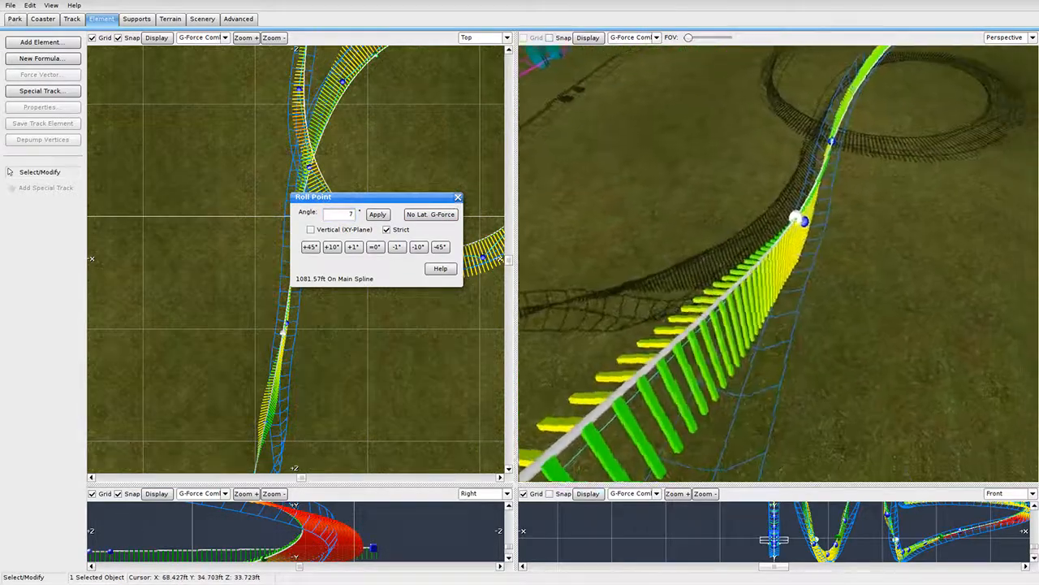
pyautogui.click(417, 247)
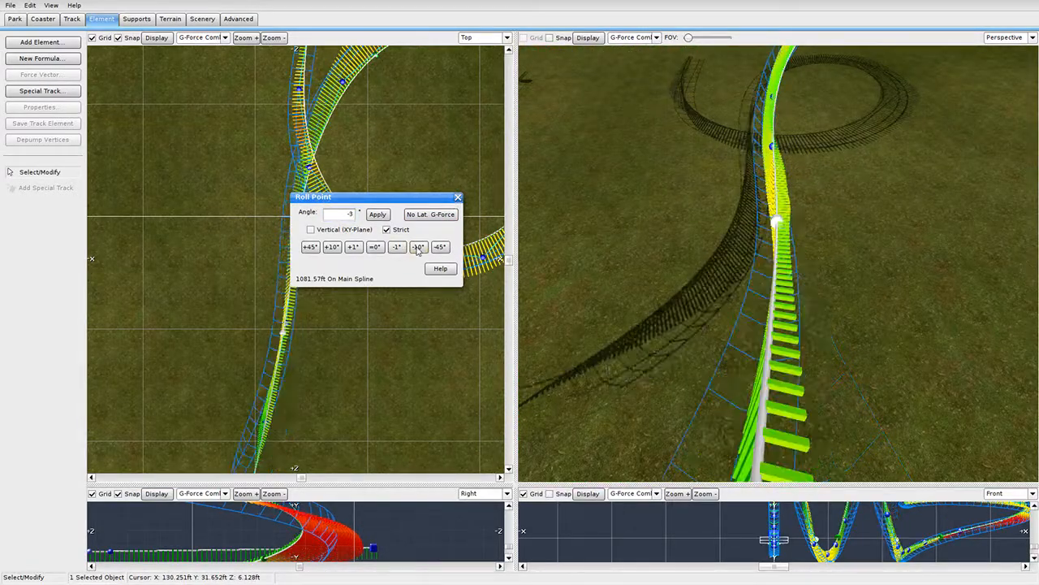
pyautogui.click(417, 247)
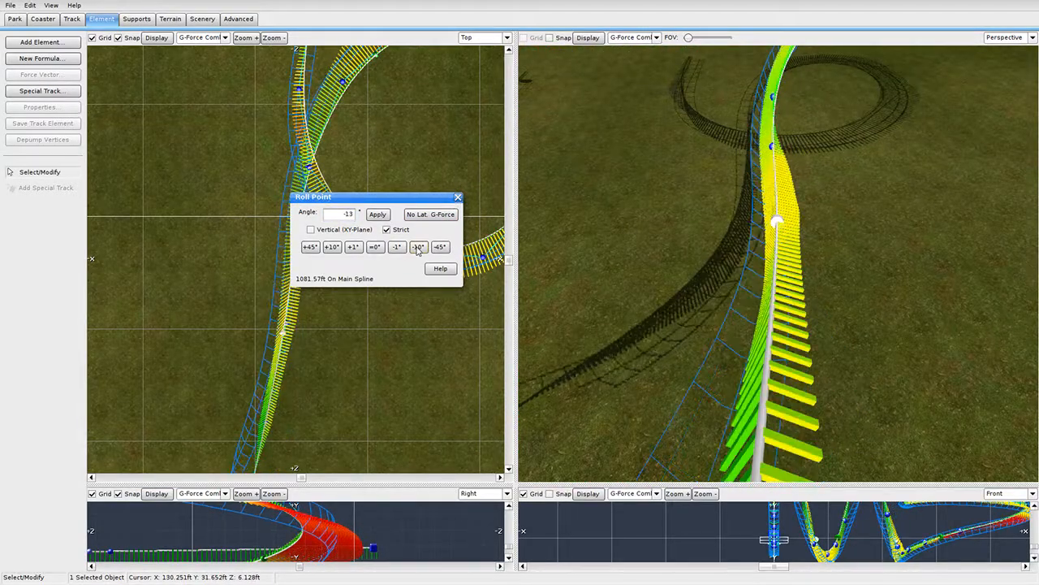
pyautogui.click(457, 197)
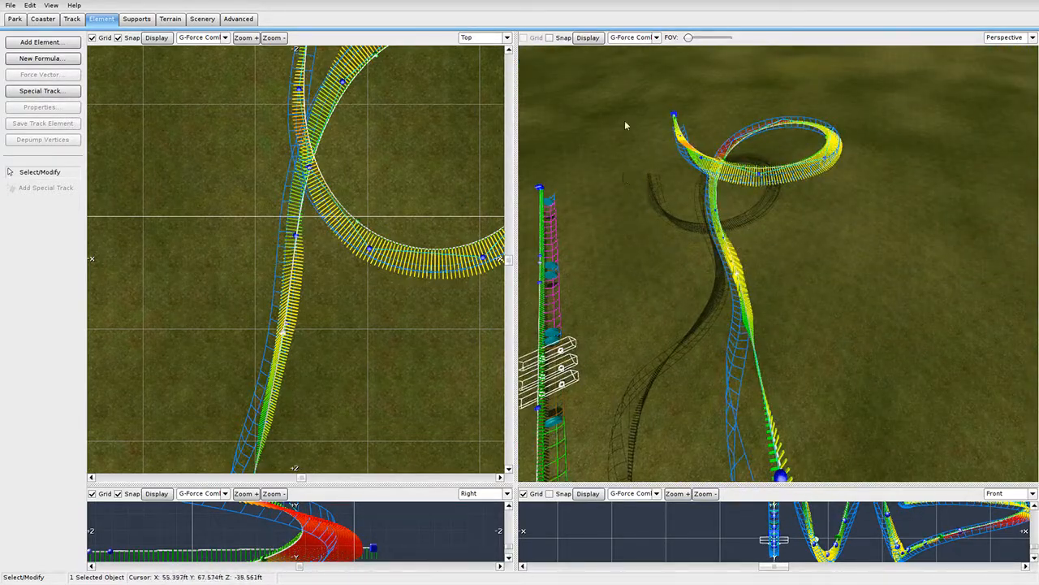
# Select the loop's track sections in the plan view and move them right and down.
pyautogui.moveTo(853, 280); pyautogui.dragTo(795, 295, button='right')
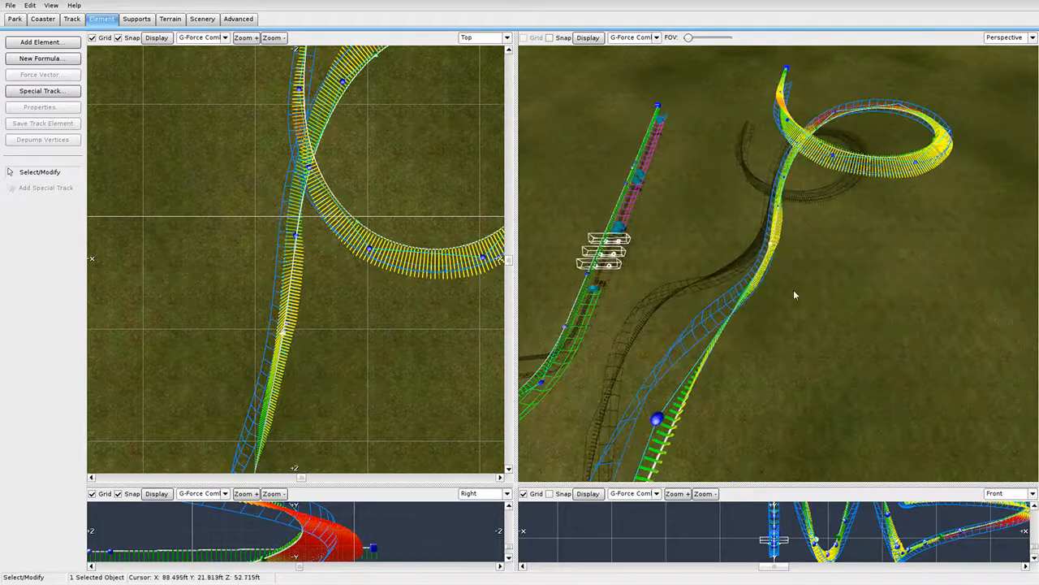
pyautogui.moveTo(861, 232); pyautogui.dragTo(856, 257, button='right')
pyautogui.scroll(-2, 441, 217)
pyautogui.moveTo(441, 218); pyautogui.dragTo(417, 244, button='right')
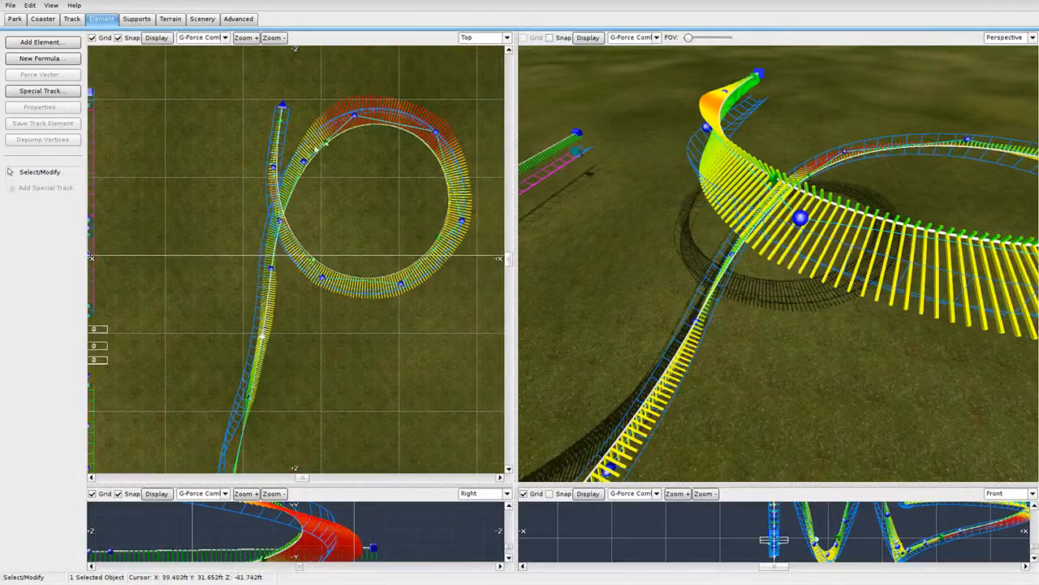
pyautogui.moveTo(346, 103); pyautogui.dragTo(444, 286)
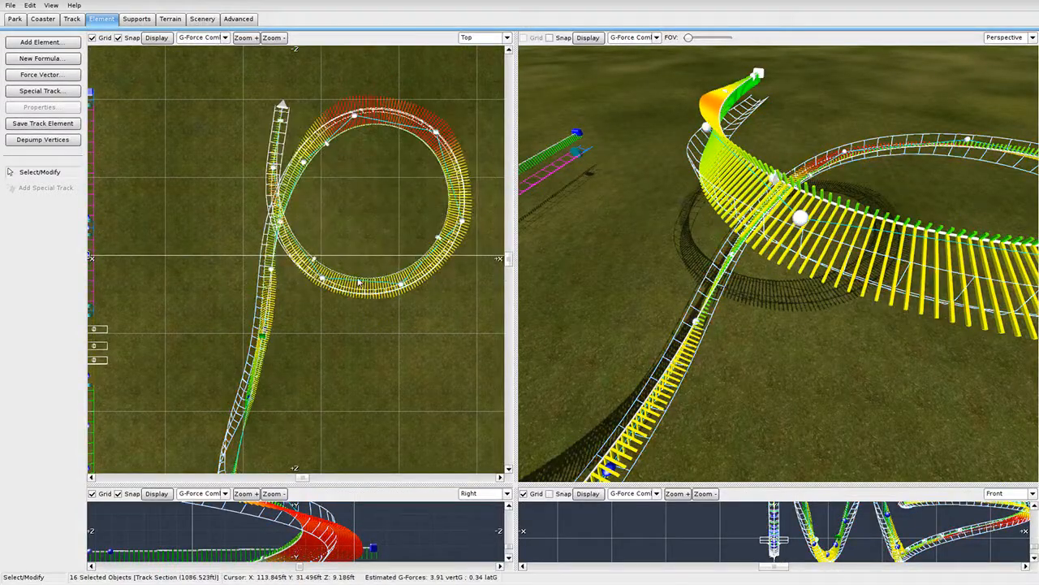
pyautogui.moveTo(323, 284)
pyautogui.mouseDown()
pyautogui.moveTo(347, 297)
pyautogui.moveTo(317, 268)
pyautogui.mouseUp()
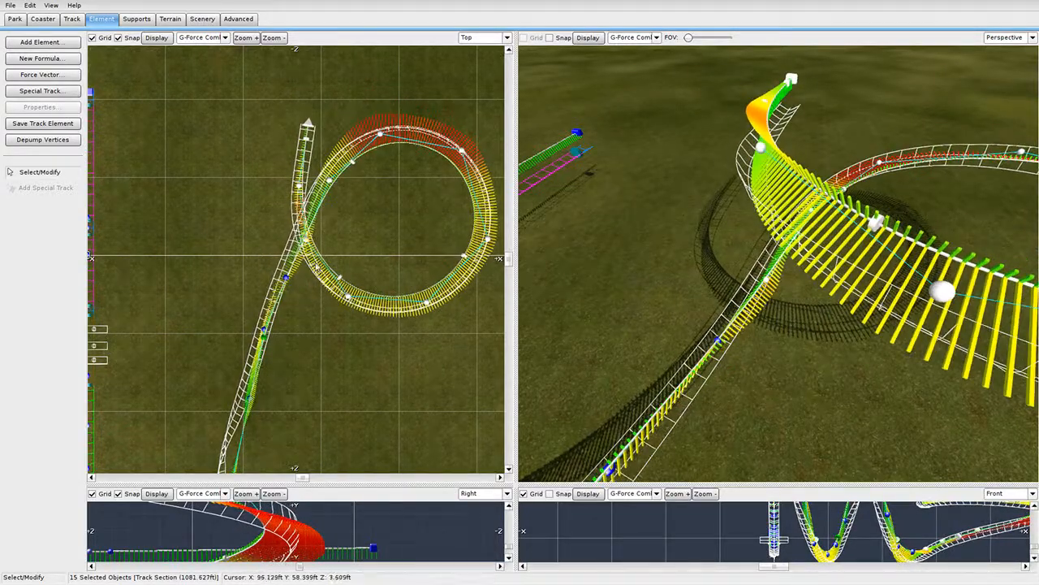
pyautogui.click(441, 243)
# Reselect the loop sections and shift them right and downward to reshape the turn.
pyautogui.moveTo(780, 260); pyautogui.dragTo(821, 295, button='right')
pyautogui.moveTo(860, 128); pyautogui.dragTo(735, 318)
pyautogui.moveTo(736, 318)
pyautogui.mouseDown(button='right')
pyautogui.moveTo(694, 286)
pyautogui.moveTo(748, 294)
pyautogui.moveTo(891, 237)
pyautogui.mouseUp(button='right')
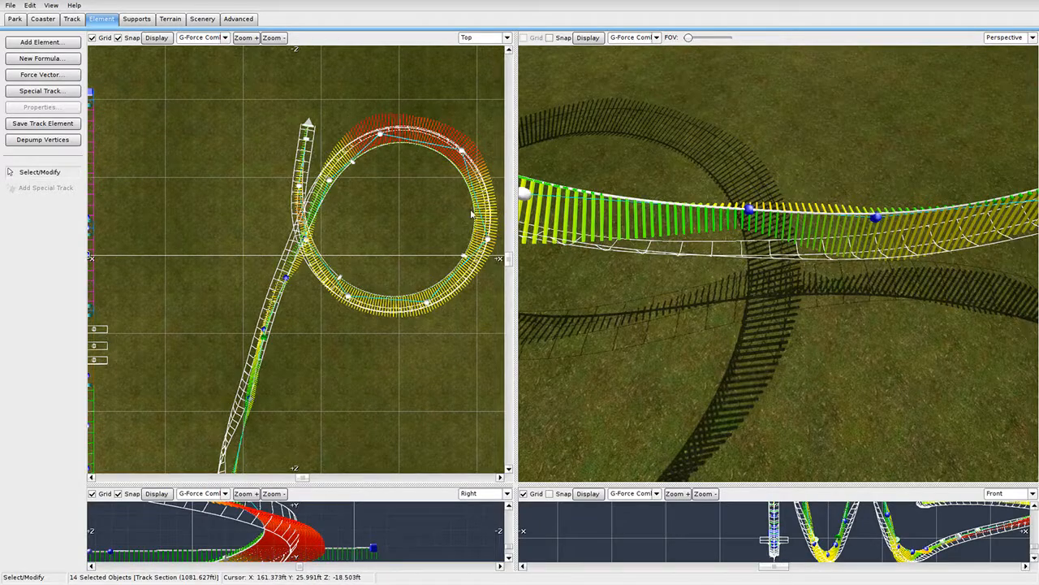
pyautogui.moveTo(461, 152); pyautogui.dragTo(477, 149)
pyautogui.moveTo(675, 240); pyautogui.dragTo(674, 239, button='right')
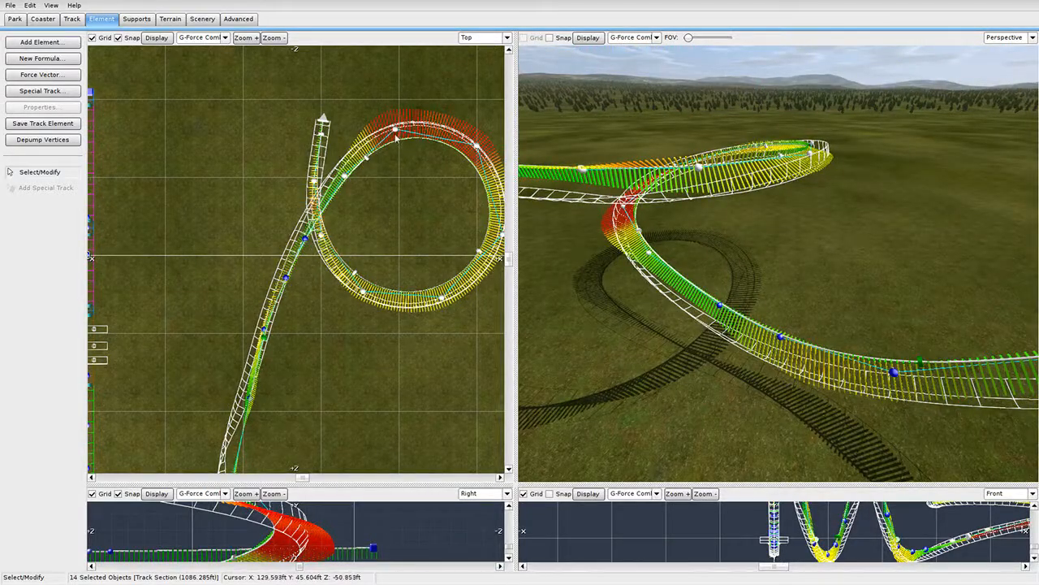
pyautogui.moveTo(396, 138); pyautogui.dragTo(388, 174)
pyautogui.moveTo(468, 188); pyautogui.dragTo(471, 191)
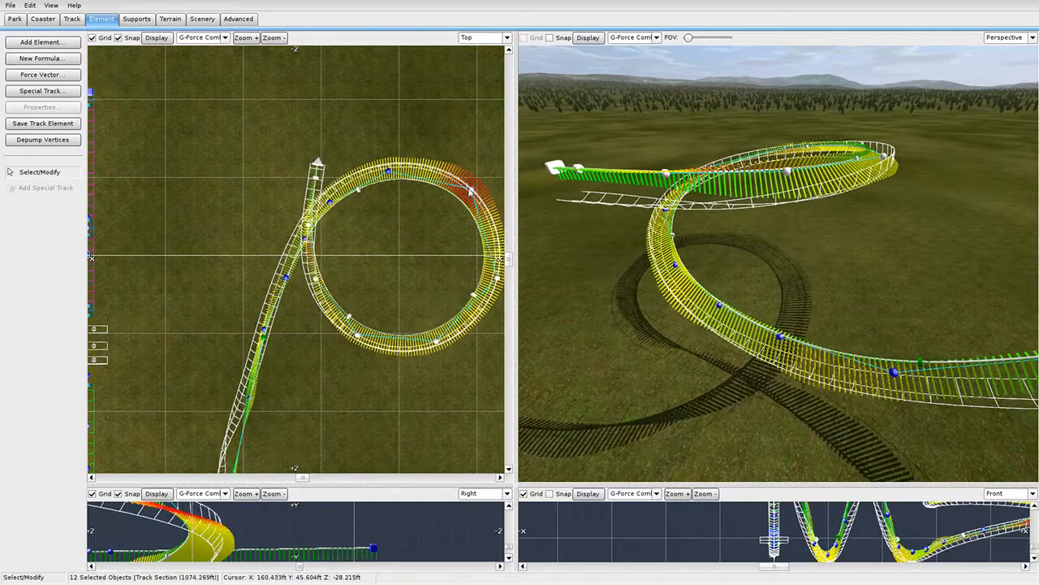
# Widen the loop by moving it down and pulling its left side and end vertex leftward.
pyautogui.moveTo(500, 253); pyautogui.dragTo(447, 231, button='right')
pyautogui.moveTo(438, 254); pyautogui.dragTo(447, 254)
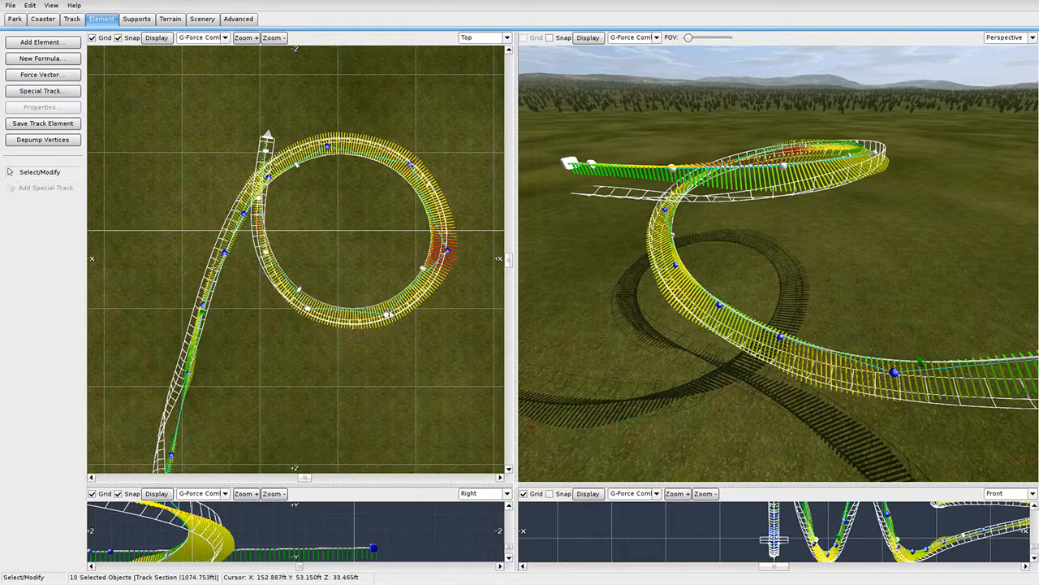
pyautogui.moveTo(389, 315); pyautogui.dragTo(313, 328)
pyautogui.moveTo(276, 274); pyautogui.dragTo(264, 272)
pyautogui.moveTo(257, 216); pyautogui.dragTo(249, 218)
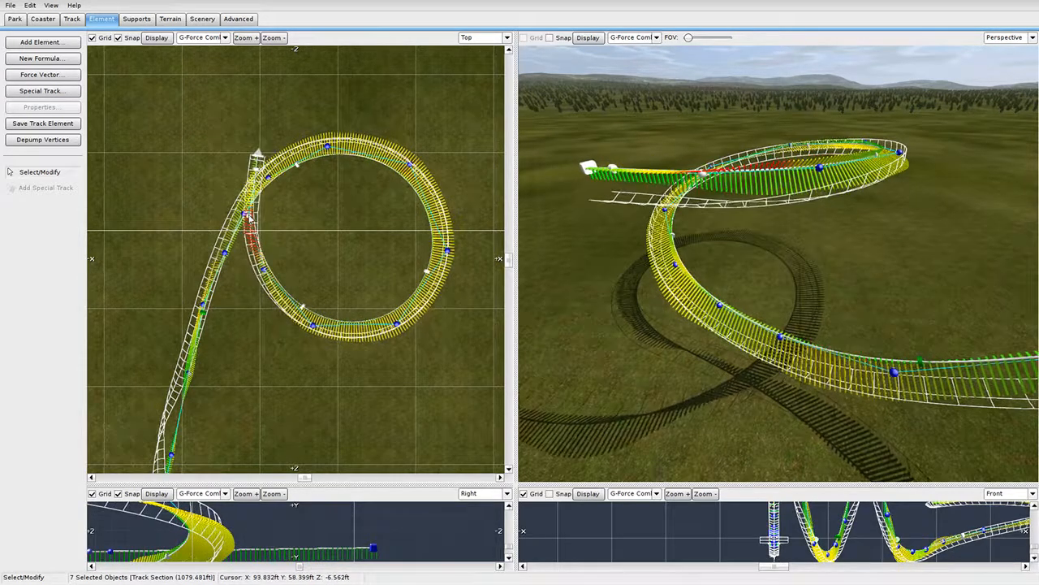
pyautogui.moveTo(258, 152); pyautogui.dragTo(237, 155)
# Depump the whole loop's vertices and enlarge the side elevation view to inspect the profile.
pyautogui.scroll(-3, 240, 157)
pyautogui.scroll(4, 270, 180)
pyautogui.moveTo(666, 228); pyautogui.dragTo(479, 162, button='right')
pyautogui.moveTo(779, 264); pyautogui.dragTo(674, 235, button='right')
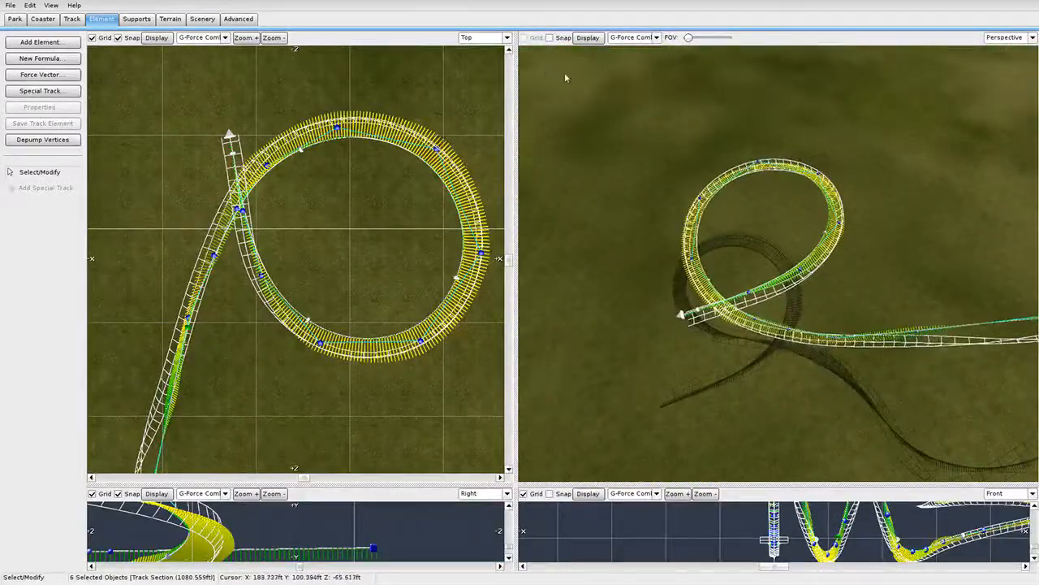
pyautogui.moveTo(627, 125); pyautogui.dragTo(832, 357)
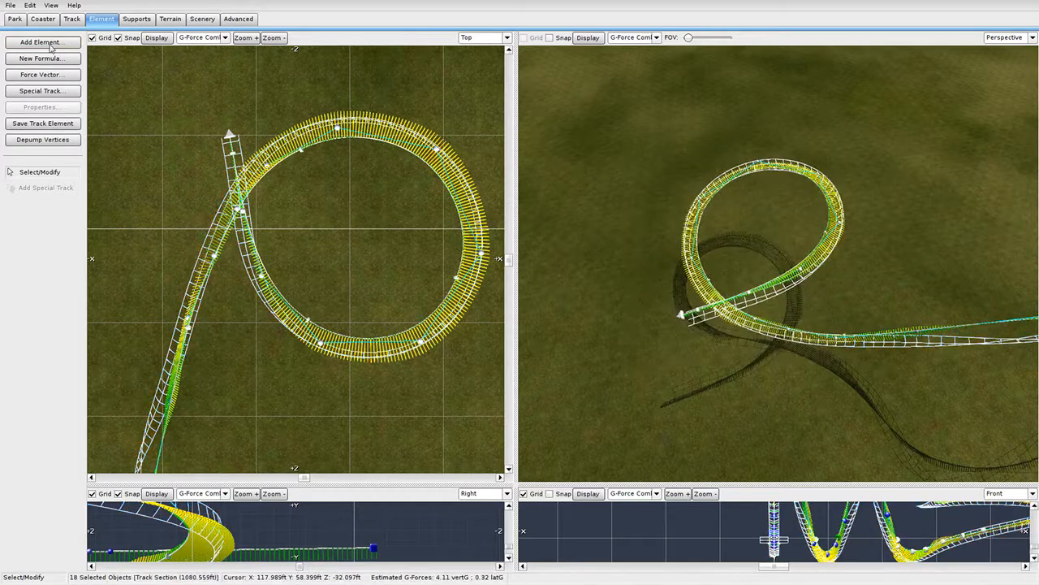
pyautogui.click(72, 144)
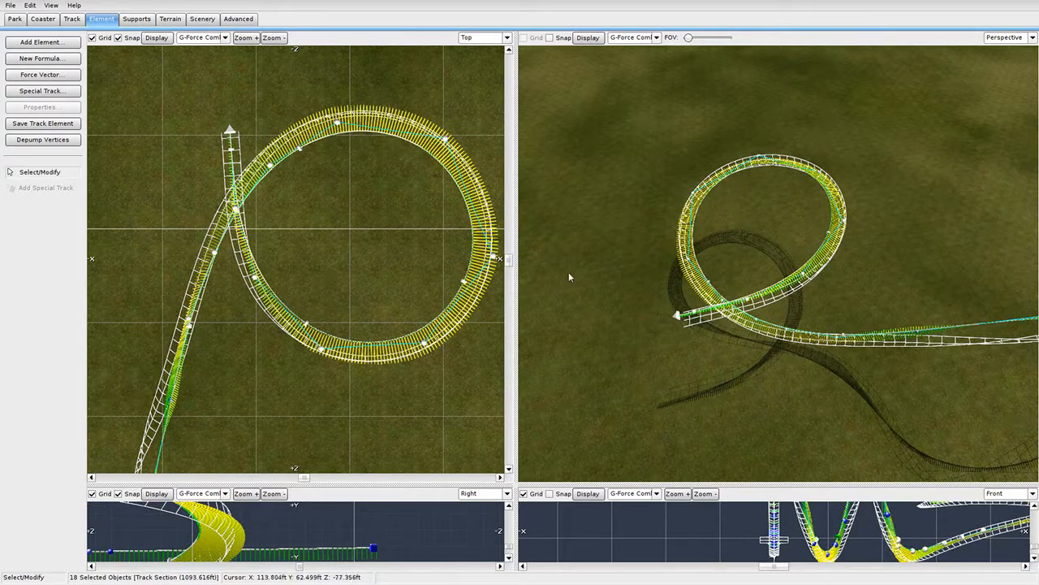
pyautogui.moveTo(584, 279); pyautogui.dragTo(589, 342, button='right')
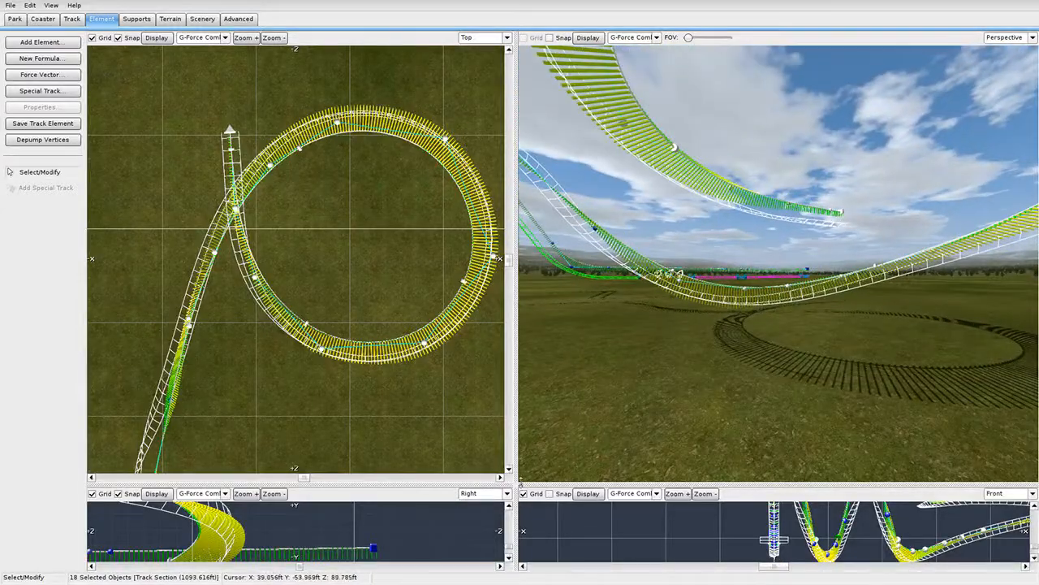
pyautogui.moveTo(516, 487); pyautogui.dragTo(1035, 112)
# Clear the selection and reframe the side and perspective views around the spiral.
pyautogui.scroll(-3, 591, 263)
pyautogui.moveTo(591, 263); pyautogui.dragTo(760, 176, button='right')
pyautogui.scroll(4, 490, 370)
pyautogui.click(490, 370)
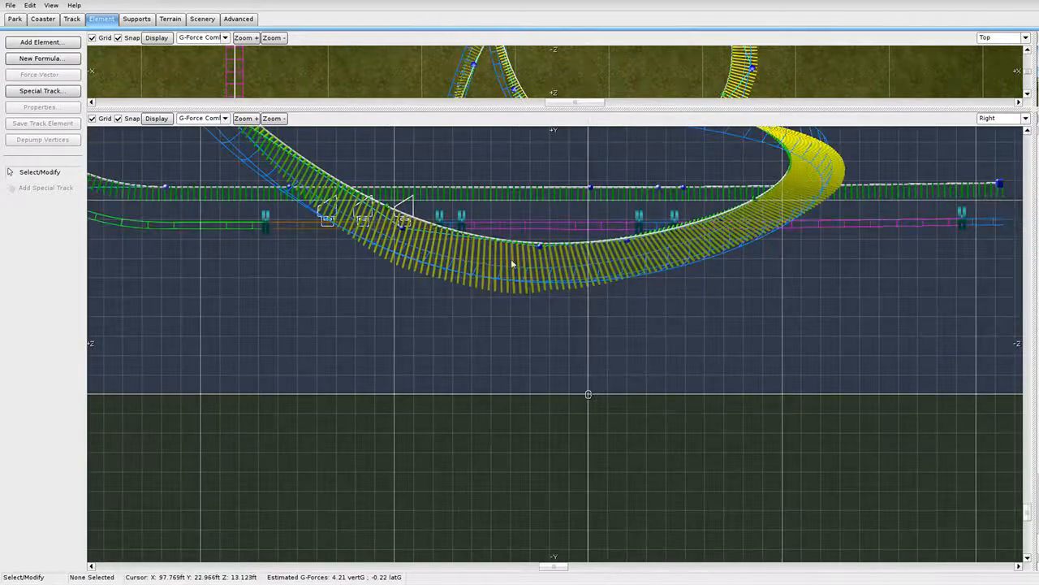
pyautogui.moveTo(553, 259); pyautogui.dragTo(532, 274, button='right')
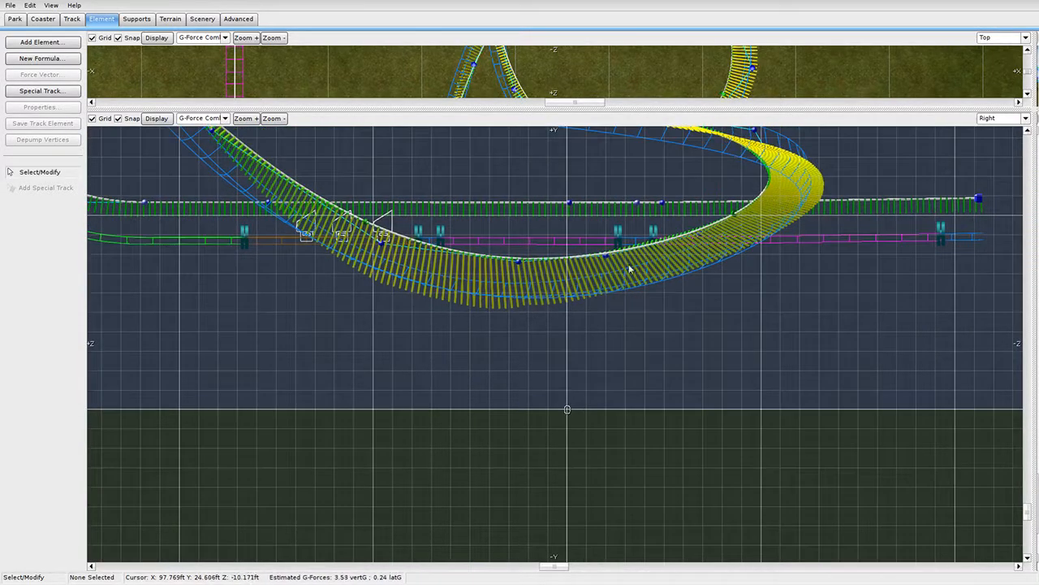
pyautogui.moveTo(1032, 108); pyautogui.dragTo(221, 519)
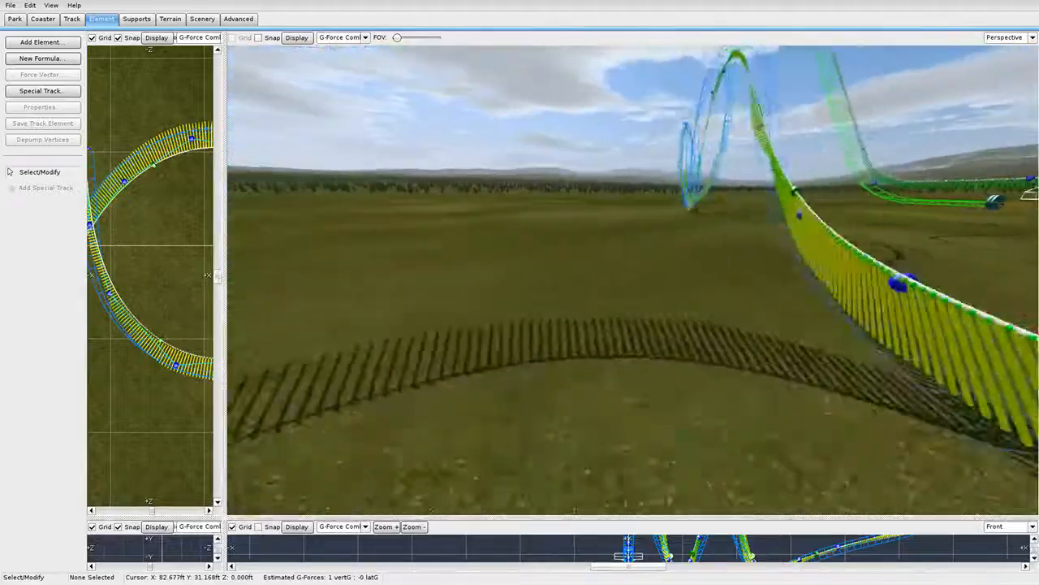
pyautogui.moveTo(633, 279); pyautogui.dragTo(619, 295, button='right')
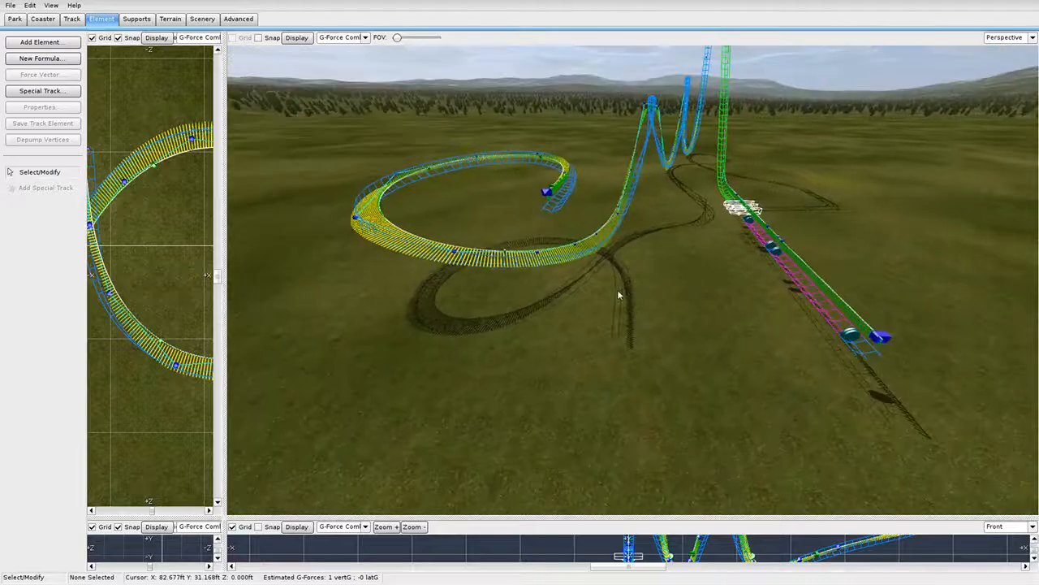
# In an enlarged Top view, drag the track end's vertex right so the exit runs straight.
pyautogui.moveTo(222, 516); pyautogui.dragTo(748, 445)
pyautogui.scroll(-2, 533, 216)
pyautogui.scroll(4, 399, 169)
pyautogui.scroll(3, 398, 169)
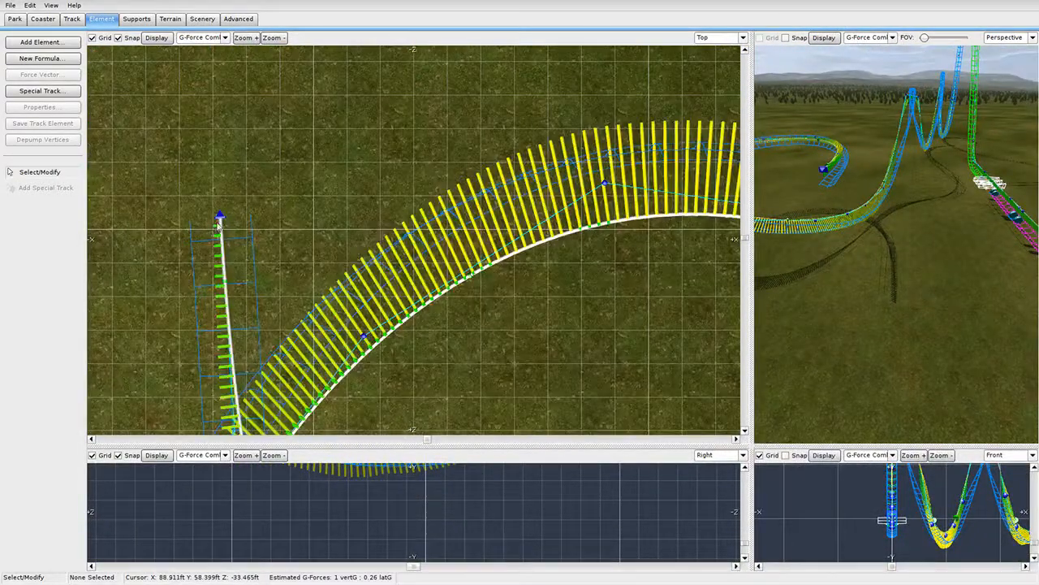
pyautogui.click(210, 217)
pyautogui.moveTo(209, 217); pyautogui.dragTo(242, 218)
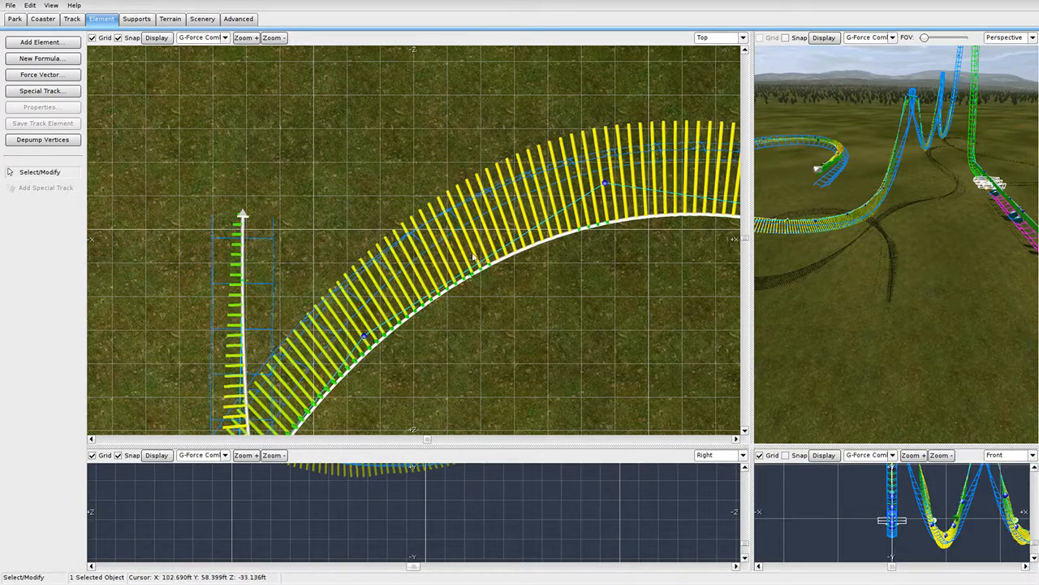
# Enlarge the side elevation and nudge the end vertex slightly lower.
pyautogui.moveTo(754, 444); pyautogui.dragTo(911, 36)
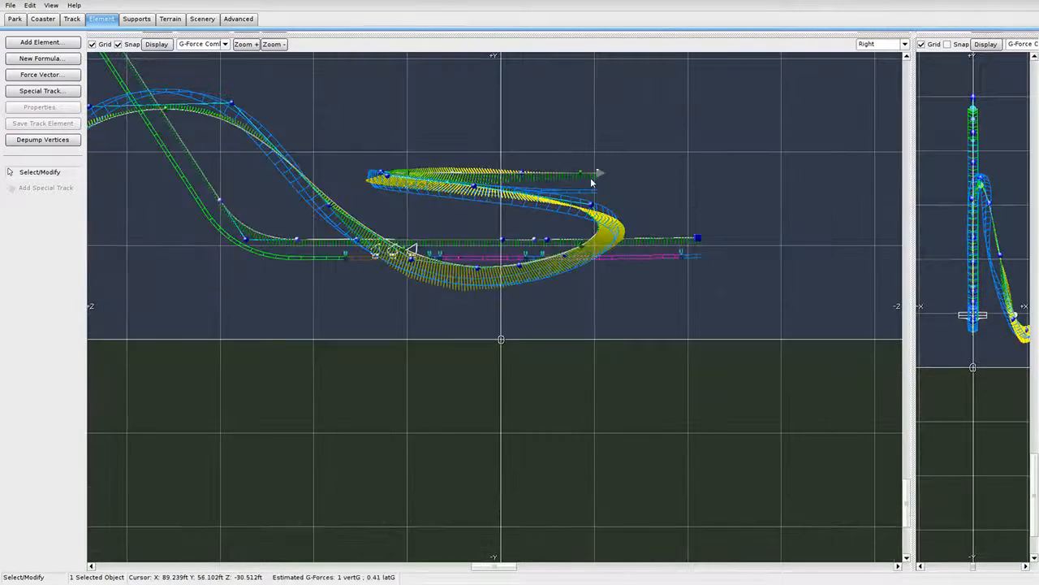
pyautogui.scroll(5, 411, 208)
pyautogui.moveTo(436, 190); pyautogui.dragTo(431, 300, button='right')
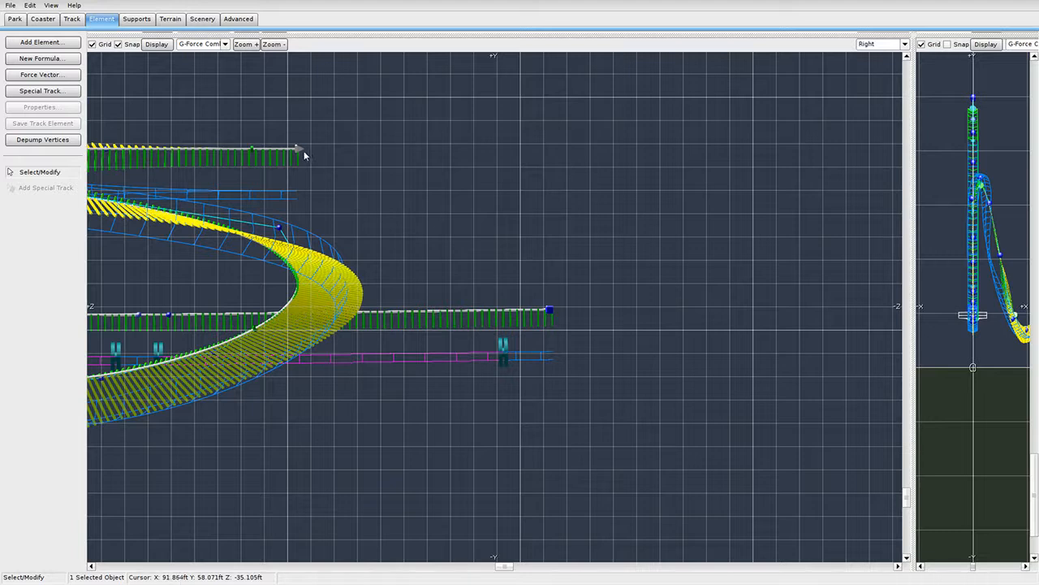
pyautogui.moveTo(304, 150); pyautogui.dragTo(304, 155)
# Extend the upper track end with three new vertices using Add Vertex, undoing a misplaced one.
pyautogui.click(72, 19)
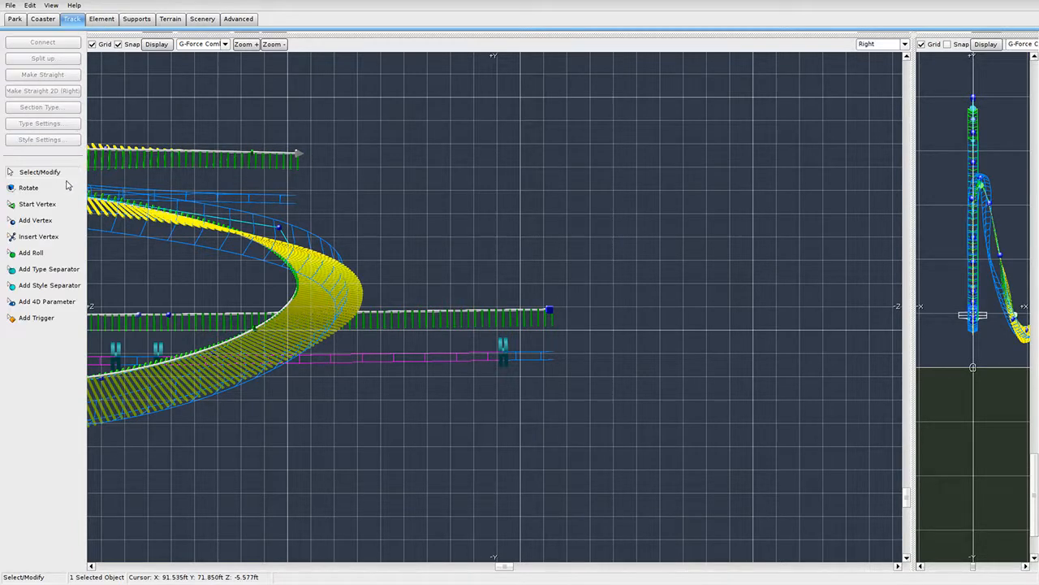
pyautogui.click(425, 246)
pyautogui.hotkey('ctrl', 'z')
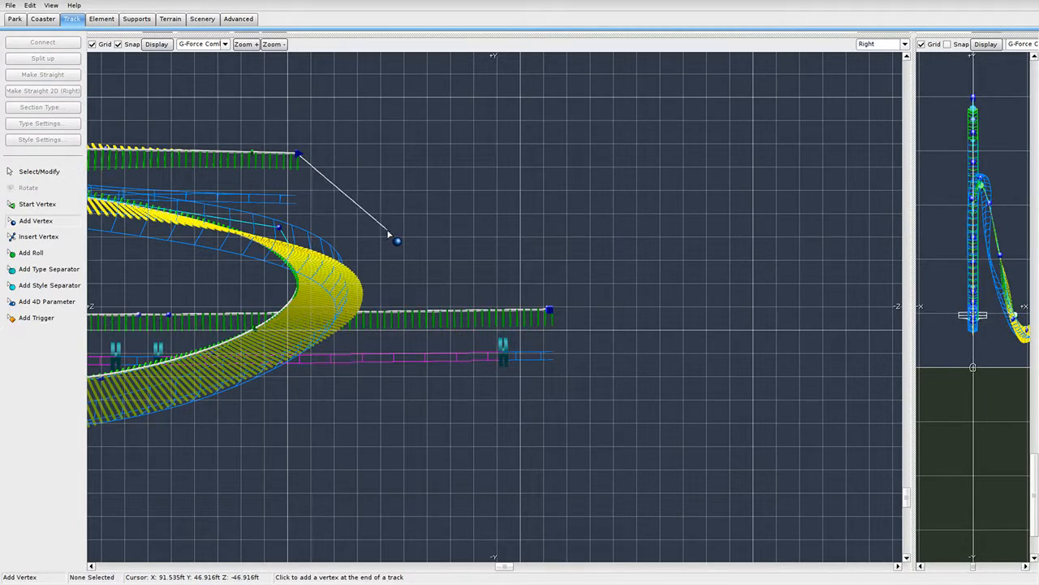
pyautogui.click(388, 232)
pyautogui.click(450, 286)
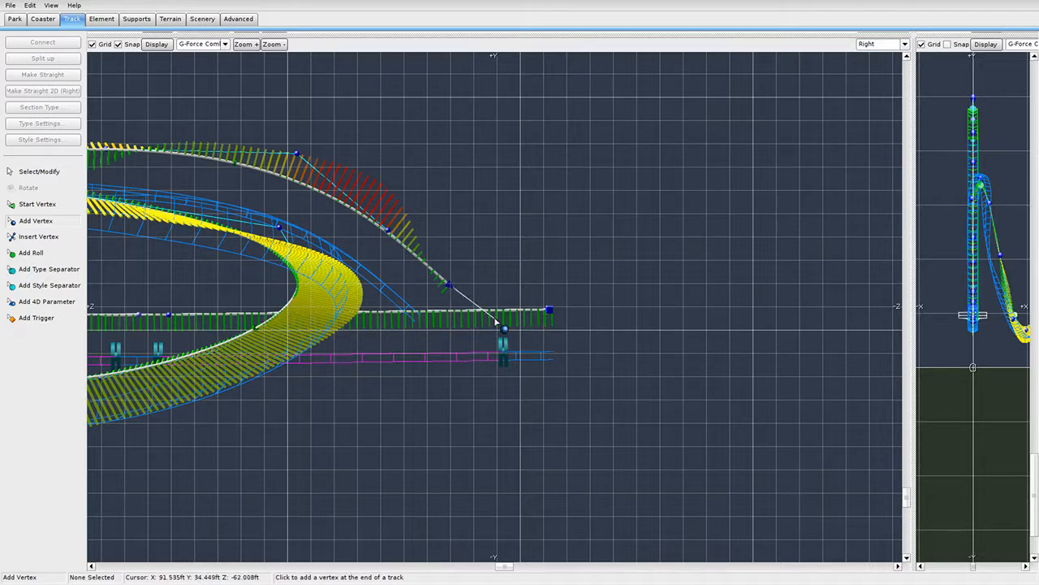
pyautogui.click(496, 321)
pyautogui.moveTo(485, 319); pyautogui.dragTo(574, 313)
# Drag the new vertices to shape the drop and level it out near the ground.
pyautogui.moveTo(444, 287); pyautogui.dragTo(473, 318)
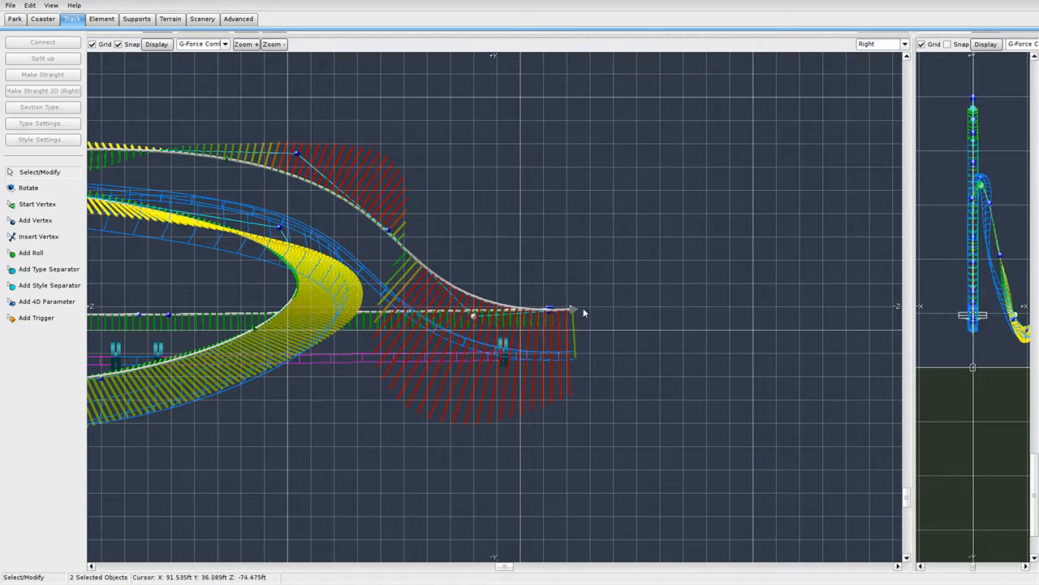
pyautogui.moveTo(591, 319); pyautogui.dragTo(684, 339)
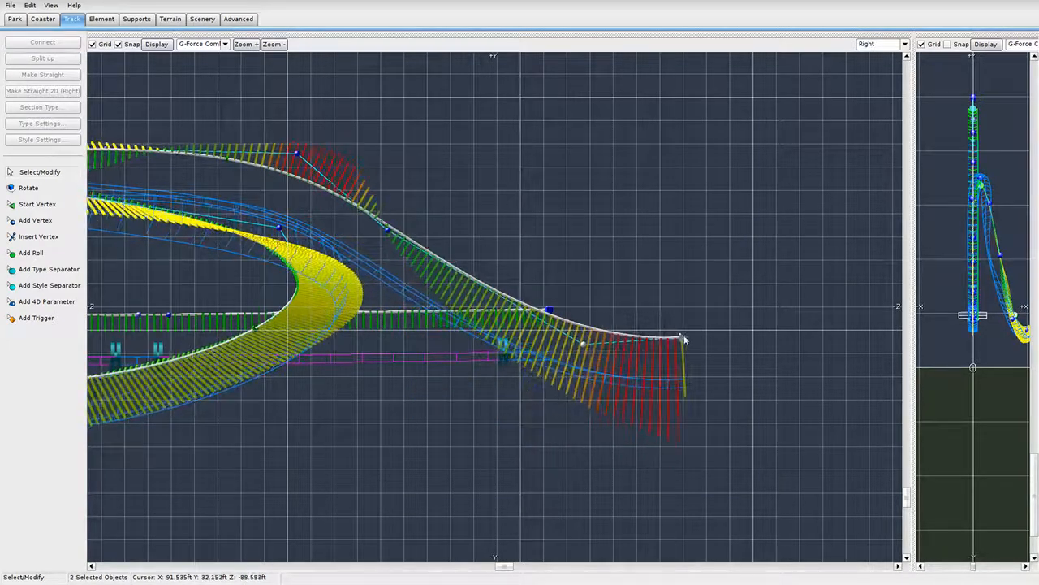
pyautogui.moveTo(390, 237); pyautogui.dragTo(426, 210)
pyautogui.moveTo(510, 244); pyautogui.dragTo(407, 227, button='right')
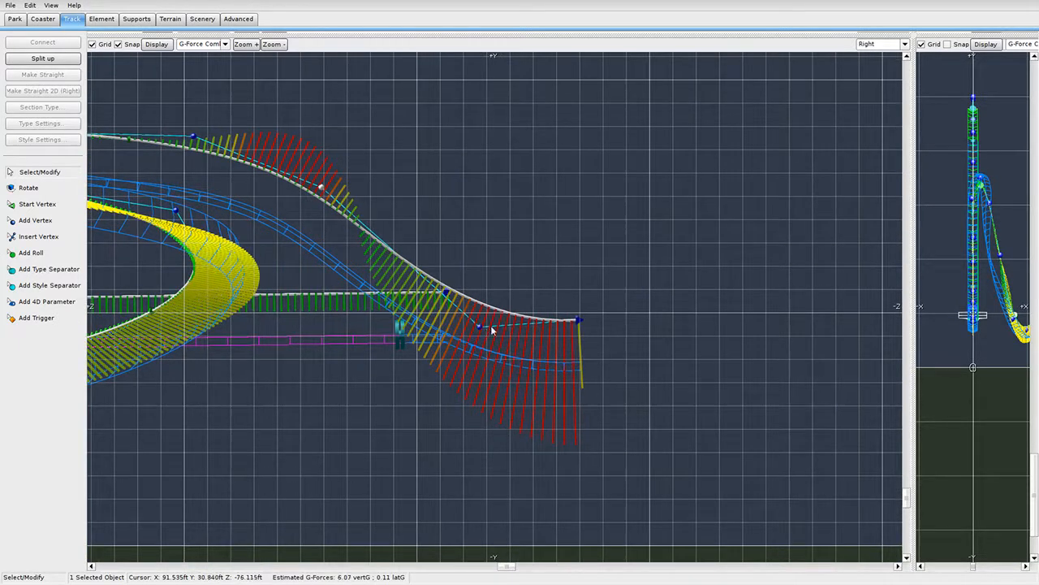
pyautogui.moveTo(494, 330); pyautogui.dragTo(497, 296)
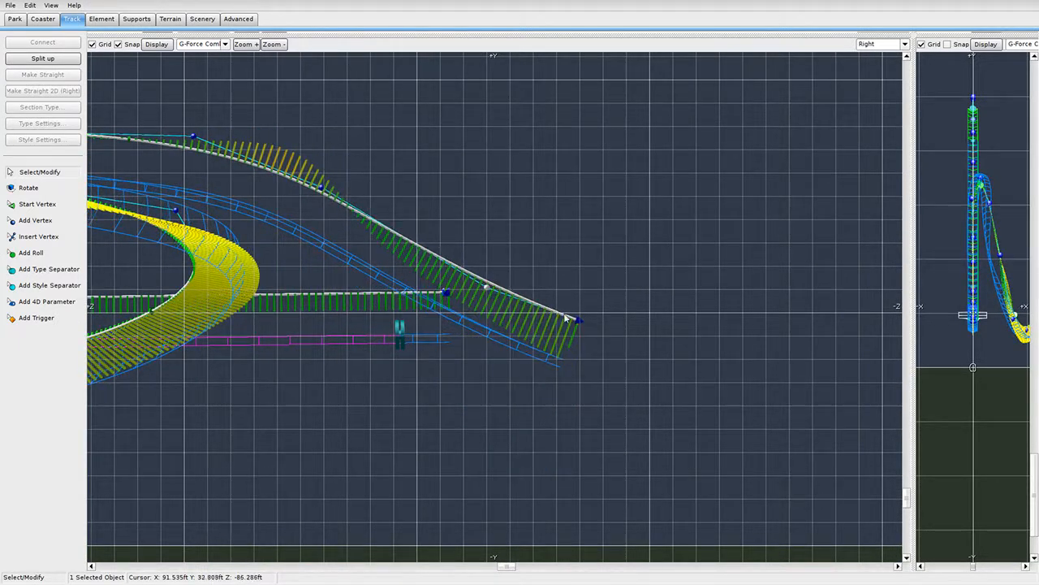
pyautogui.moveTo(566, 318); pyautogui.dragTo(610, 284)
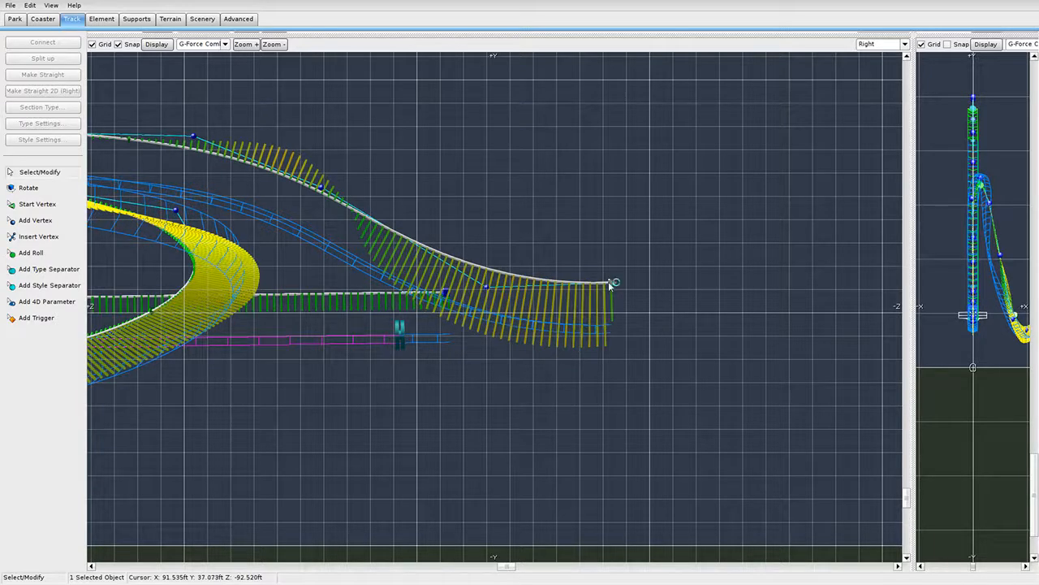
pyautogui.moveTo(485, 291); pyautogui.dragTo(624, 327)
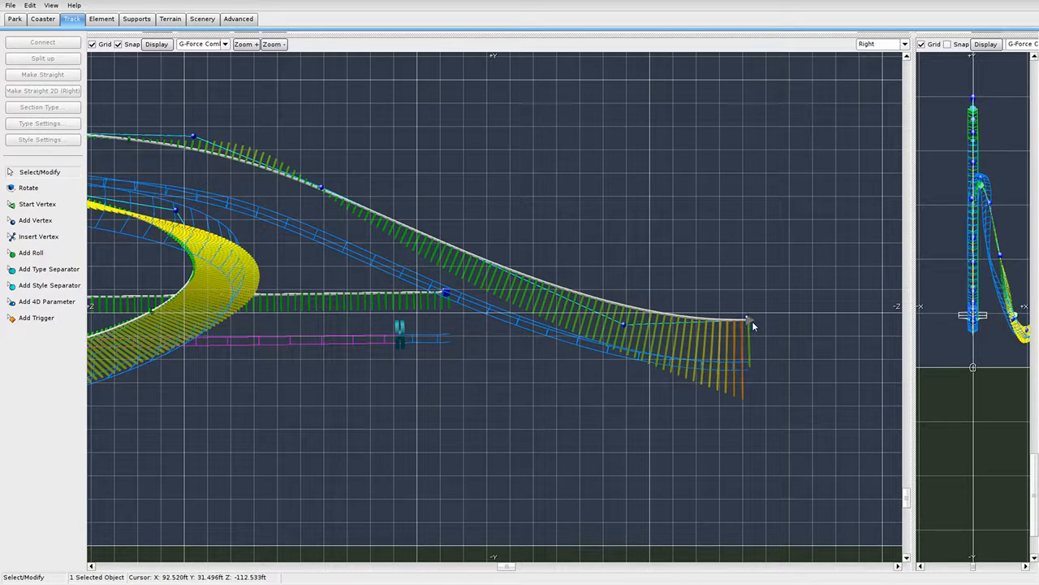
pyautogui.moveTo(751, 322); pyautogui.dragTo(782, 316)
# Raise vertices near the top of the drop to smooth it, then enlarge the 3D view.
pyautogui.moveTo(703, 265); pyautogui.dragTo(959, 295, button='right')
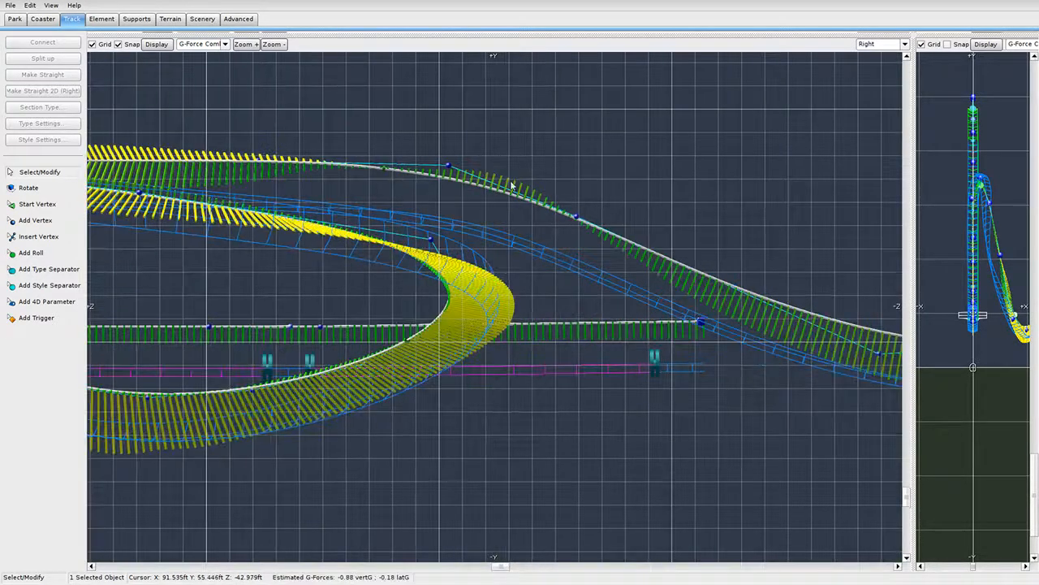
pyautogui.moveTo(449, 168); pyautogui.dragTo(420, 154)
pyautogui.moveTo(571, 217); pyautogui.dragTo(597, 203)
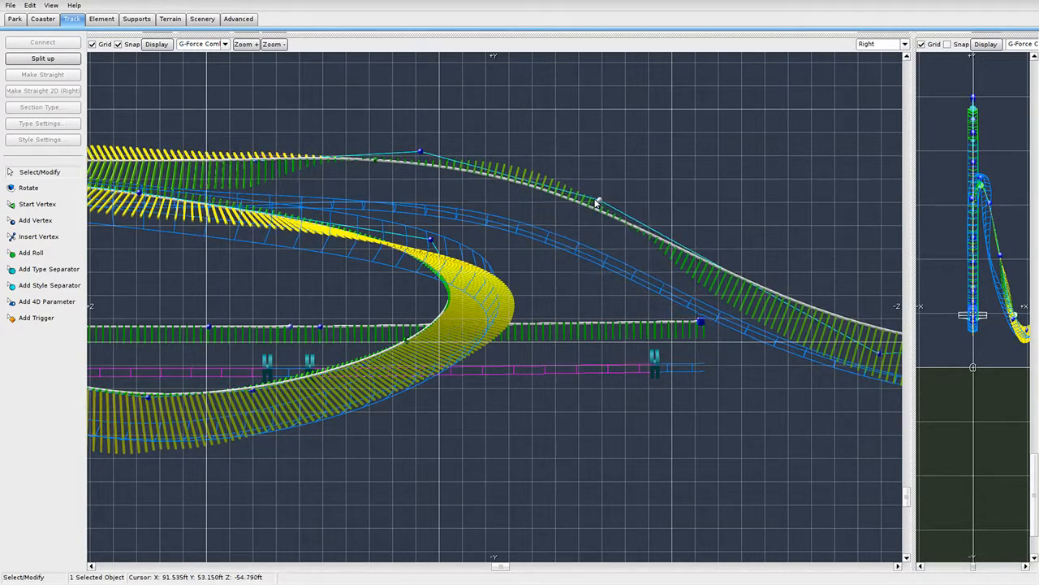
pyautogui.moveTo(876, 121); pyautogui.dragTo(737, 148, button='right')
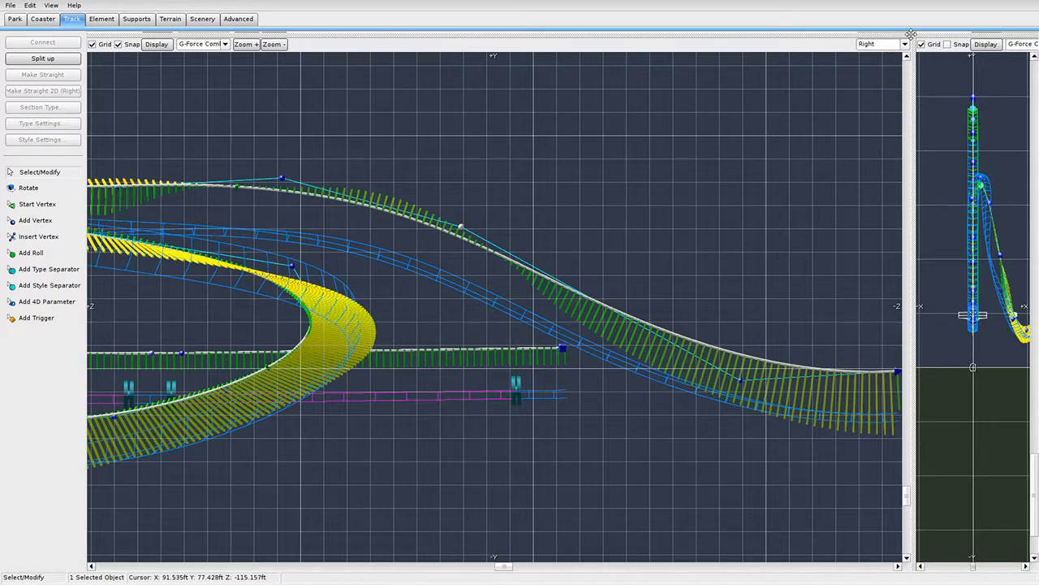
pyautogui.moveTo(911, 34); pyautogui.dragTo(217, 473)
pyautogui.moveTo(423, 309); pyautogui.dragTo(357, 280, button='right')
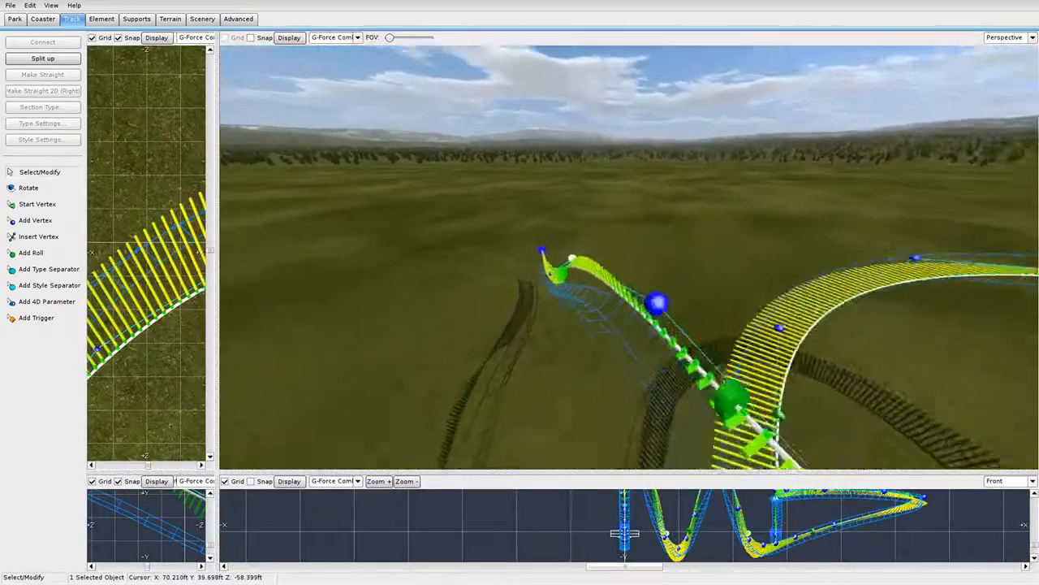
# Add a roll point on the descending track and slide it down along the track.
pyautogui.moveTo(551, 273); pyautogui.dragTo(598, 267, button='right')
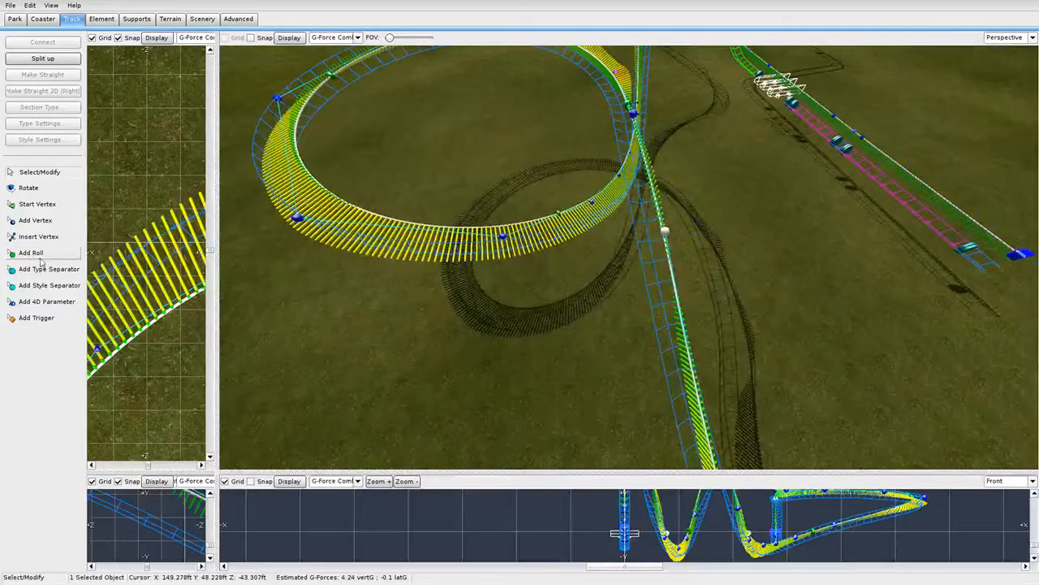
pyautogui.click(647, 242)
pyautogui.click(33, 171)
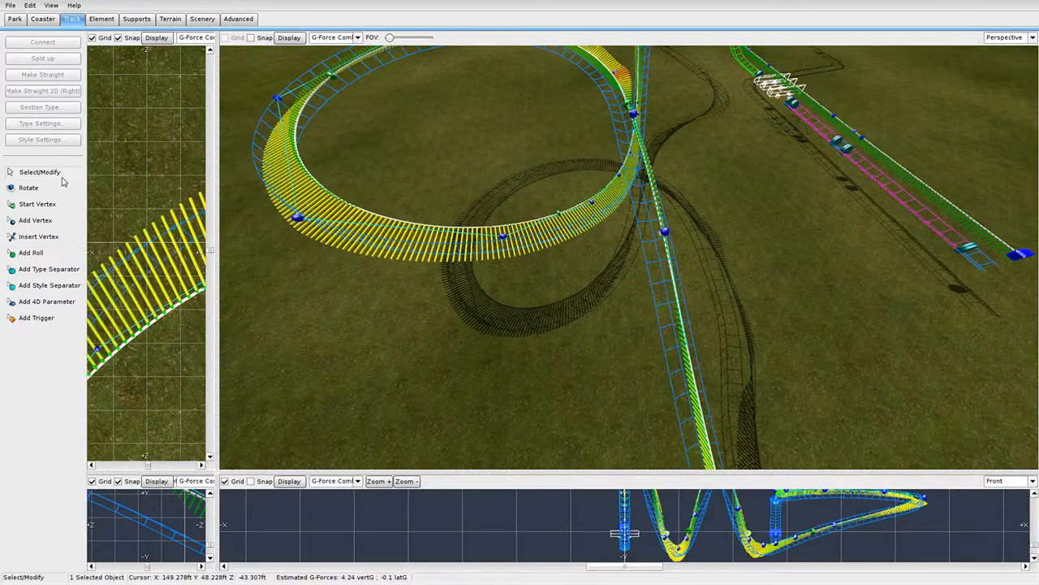
pyautogui.doubleClick(633, 108)
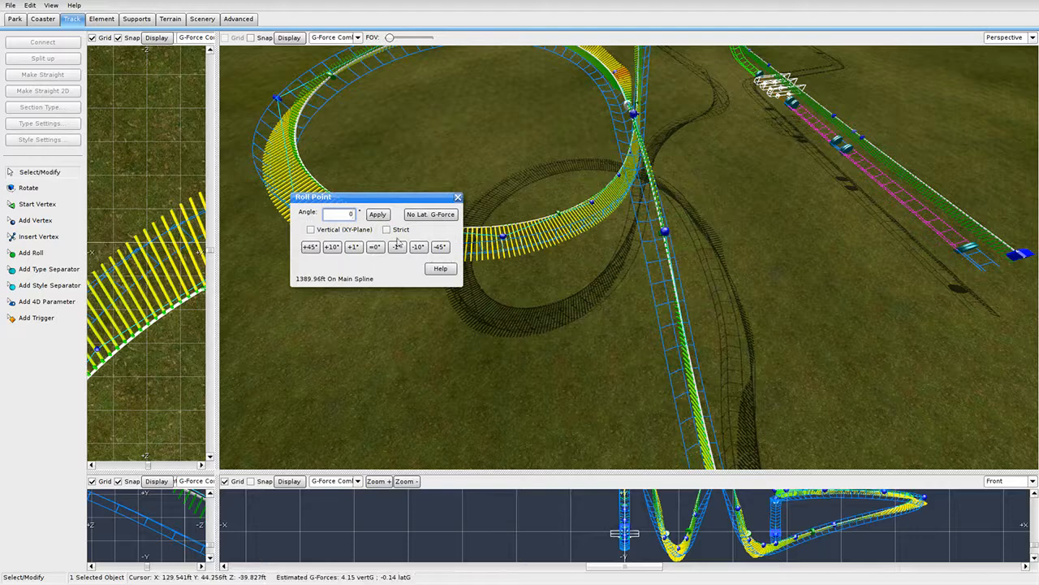
pyautogui.click(458, 197)
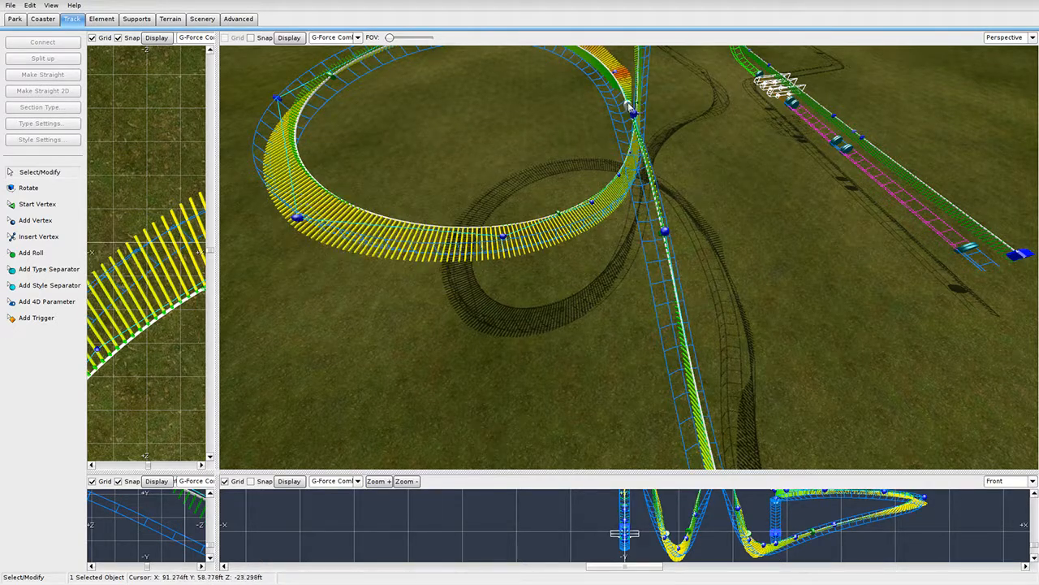
pyautogui.moveTo(630, 107); pyautogui.dragTo(678, 307)
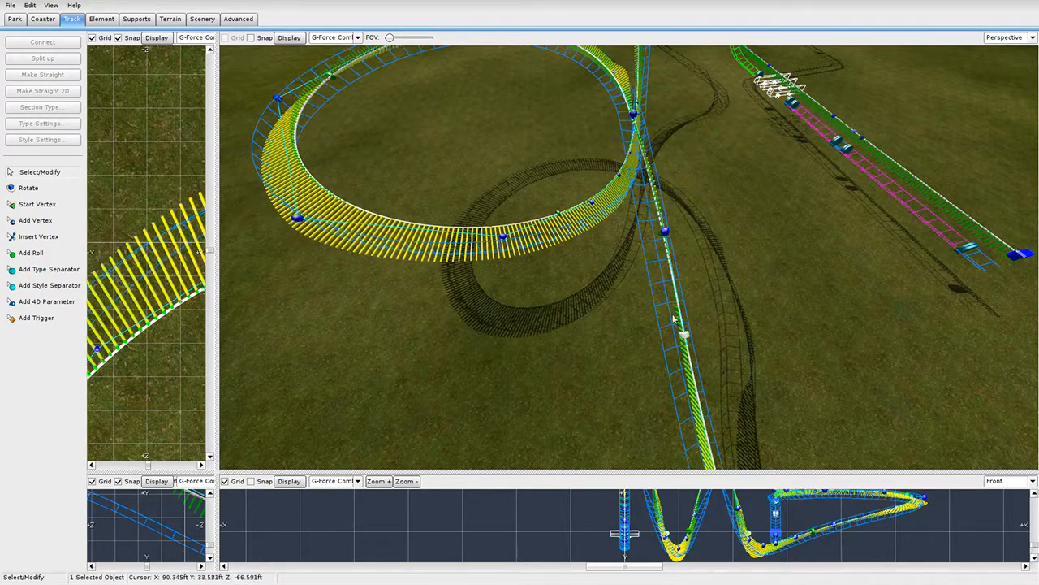
pyautogui.moveTo(676, 286); pyautogui.dragTo(666, 239, button='right')
# Select the 30 ft brake section beside the station line in a widened Top view.
pyautogui.click(231, 294)
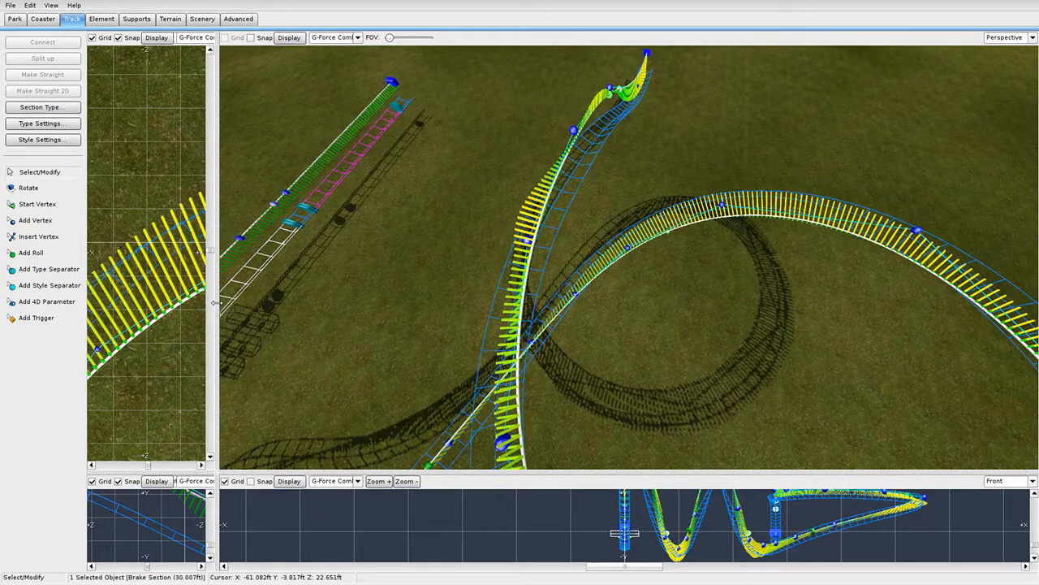
pyautogui.moveTo(216, 302); pyautogui.dragTo(728, 302)
pyautogui.scroll(-5, 410, 225)
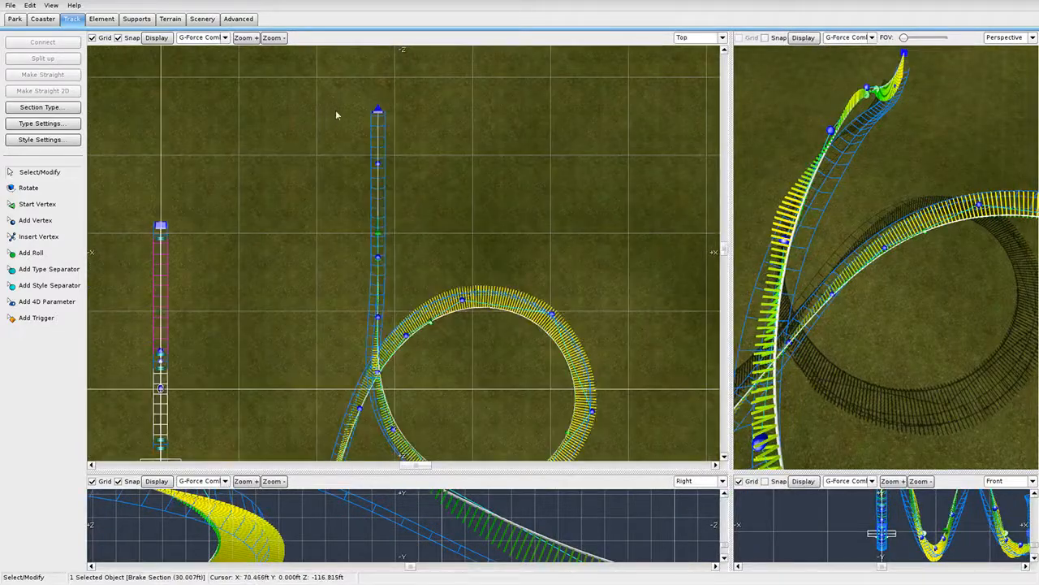
# Make the straight run straight in the top view and rotate it slightly into alignment.
pyautogui.moveTo(326, 110); pyautogui.dragTo(404, 259)
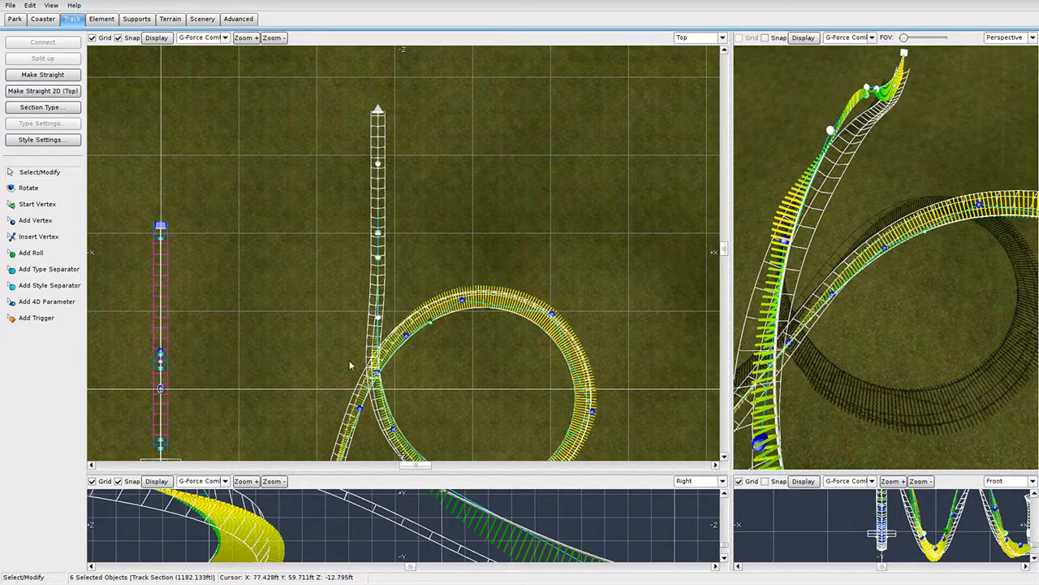
pyautogui.keyDown('ctrl'); pyautogui.click(375, 377); pyautogui.keyUp('ctrl')
pyautogui.click(54, 95)
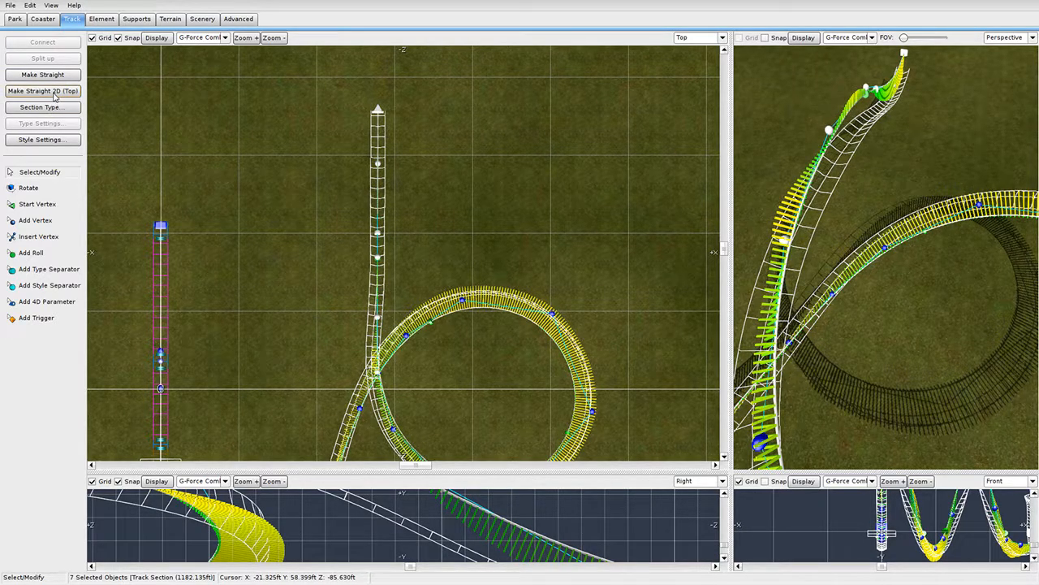
pyautogui.click(38, 192)
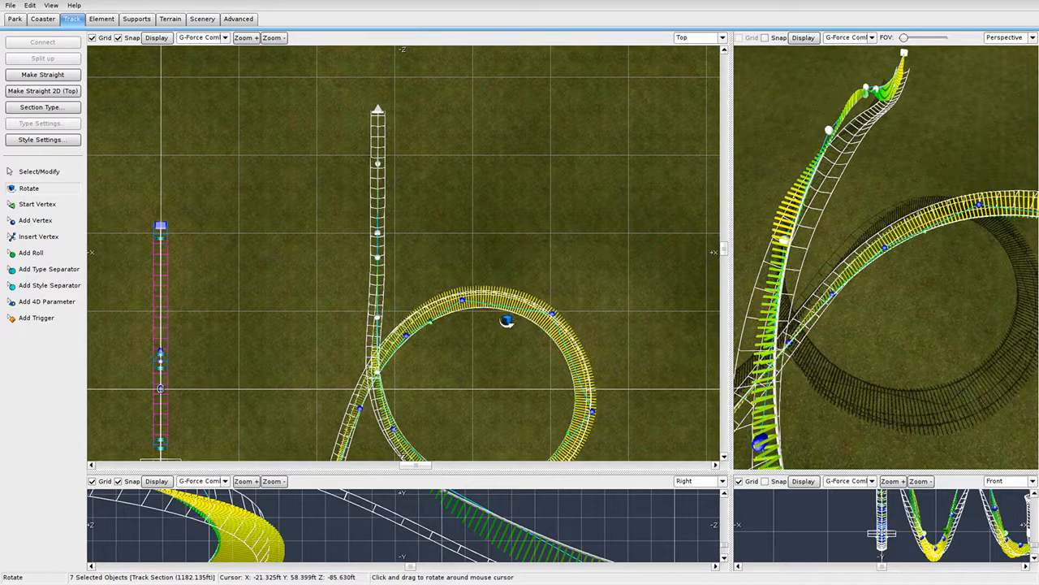
pyautogui.moveTo(348, 326)
pyautogui.mouseDown()
pyautogui.moveTo(364, 325)
pyautogui.moveTo(331, 328)
pyautogui.moveTo(344, 326)
pyautogui.mouseUp()
pyautogui.click(32, 171)
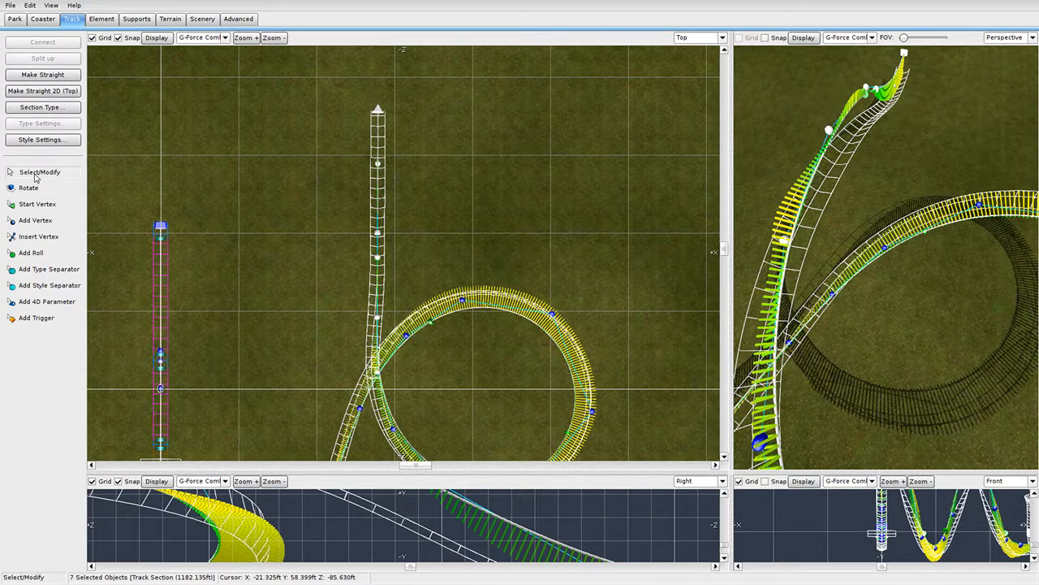
# Slide the straight's roll nodes along the track and smooth its junction with the circular turn.
pyautogui.click(380, 250)
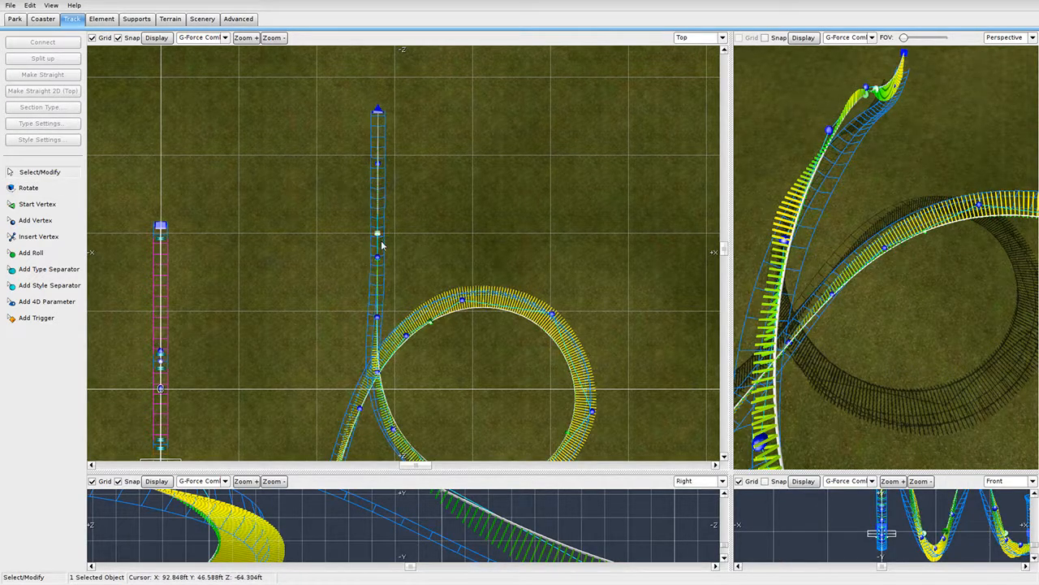
pyautogui.moveTo(388, 222); pyautogui.dragTo(393, 179)
pyautogui.moveTo(375, 266); pyautogui.dragTo(418, 216)
pyautogui.scroll(3, 401, 320)
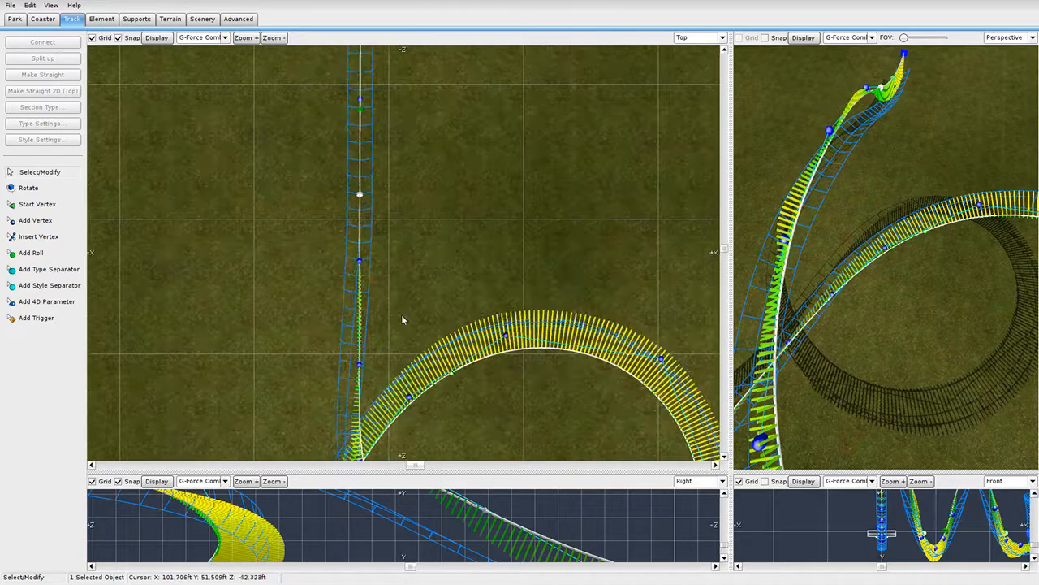
pyautogui.moveTo(376, 299); pyautogui.dragTo(383, 300)
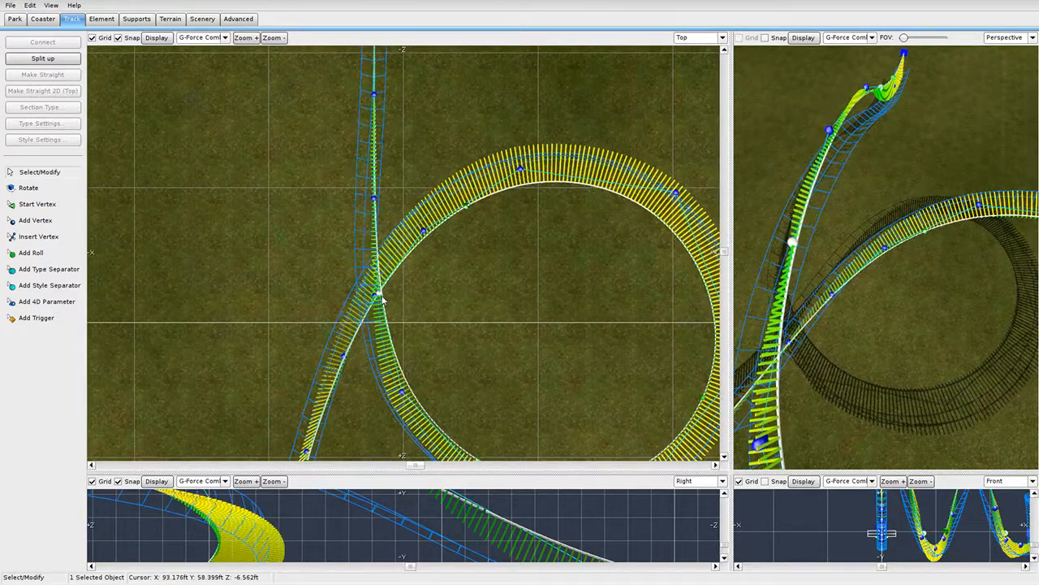
pyautogui.moveTo(844, 349); pyautogui.dragTo(1007, 287, button='right')
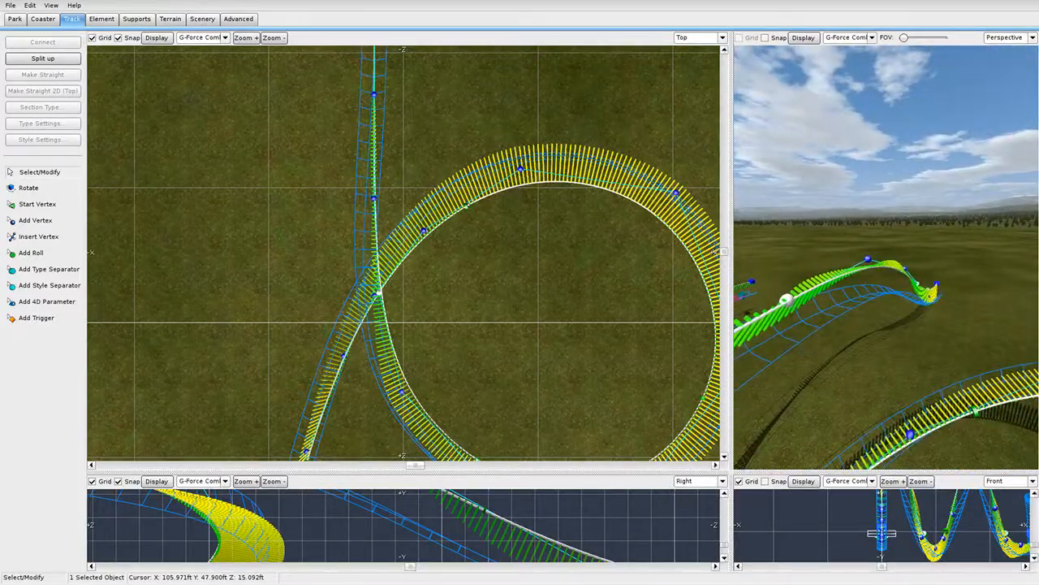
pyautogui.moveTo(934, 276); pyautogui.dragTo(964, 309, button='right')
pyautogui.moveTo(980, 267); pyautogui.dragTo(777, 181)
pyautogui.moveTo(778, 180); pyautogui.dragTo(763, 300, button='right')
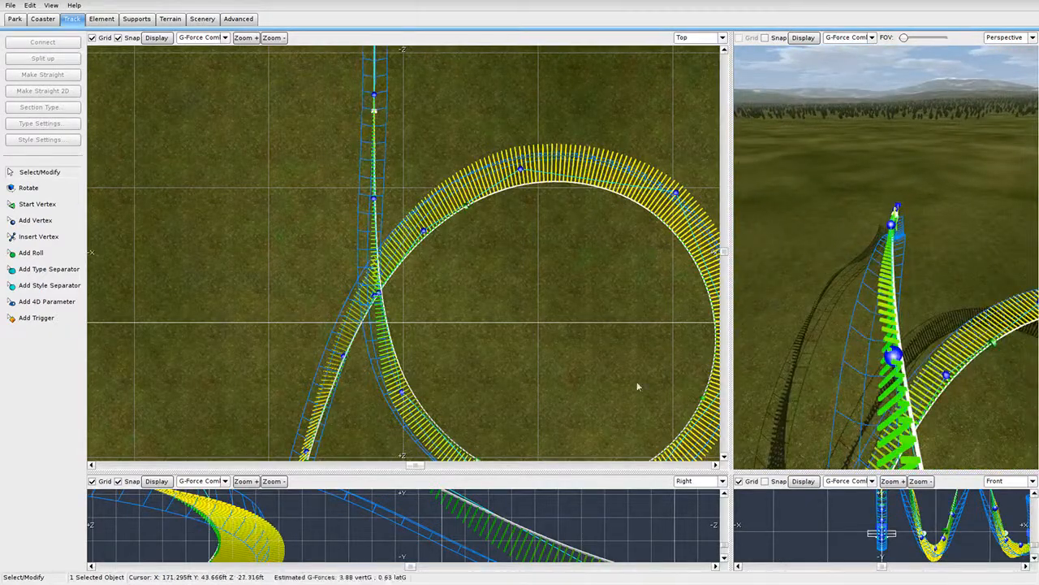
pyautogui.scroll(-2, 633, 383)
pyautogui.moveTo(376, 55); pyautogui.dragTo(441, 255, button='right')
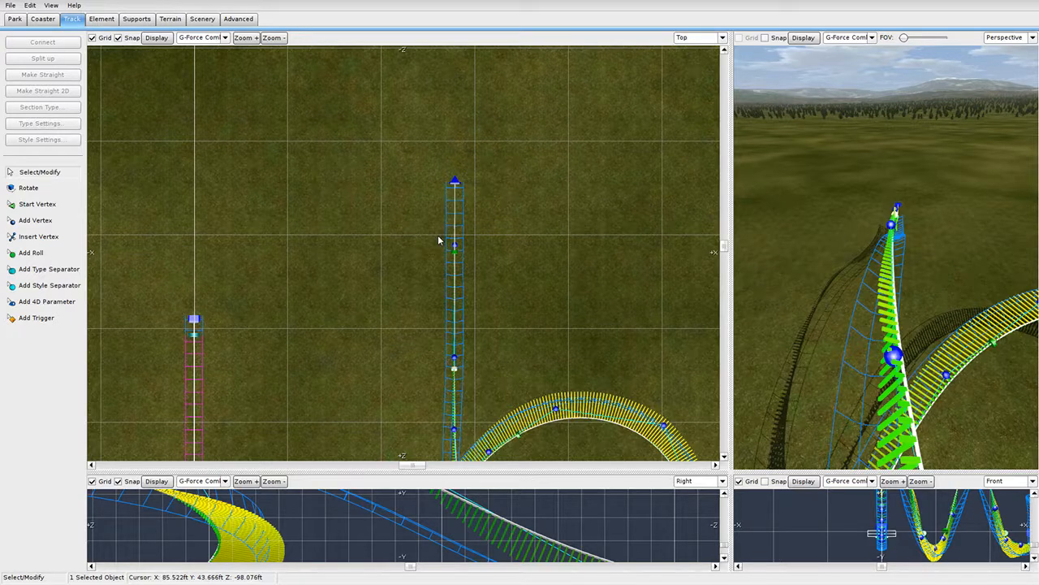
# Cancel Add Vertex and enlarge the Right side elevation to show the banked turn's profile.
pyautogui.click(54, 227)
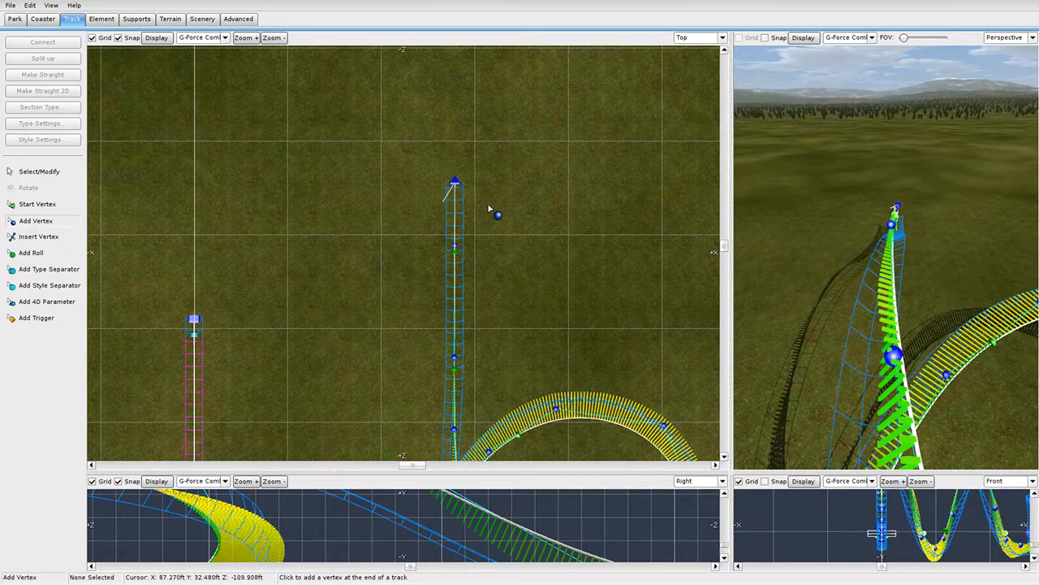
pyautogui.moveTo(934, 255); pyautogui.dragTo(823, 225, button='right')
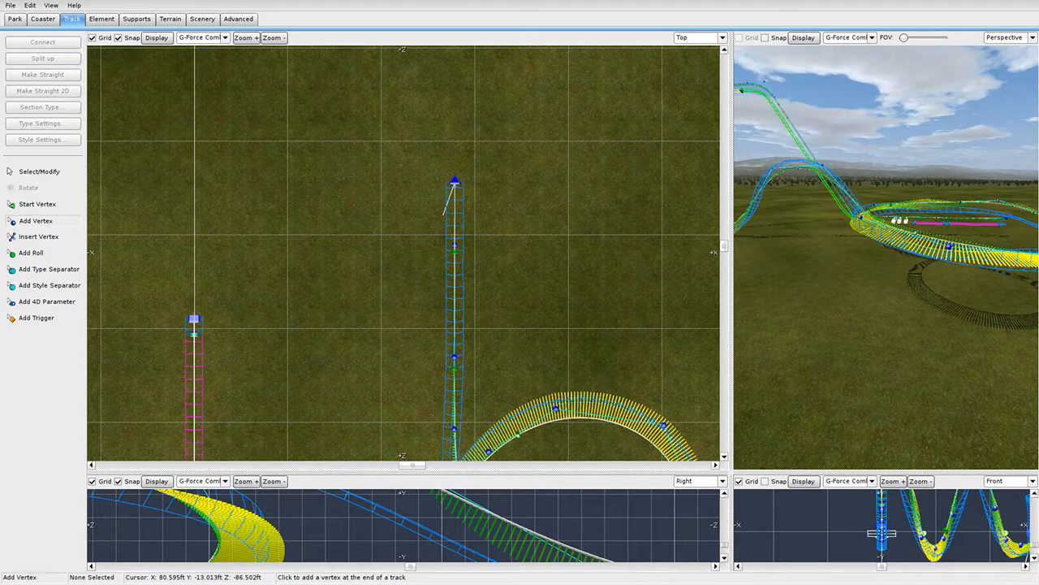
pyautogui.moveTo(823, 224); pyautogui.dragTo(876, 305, button='right')
pyautogui.press('Escape')
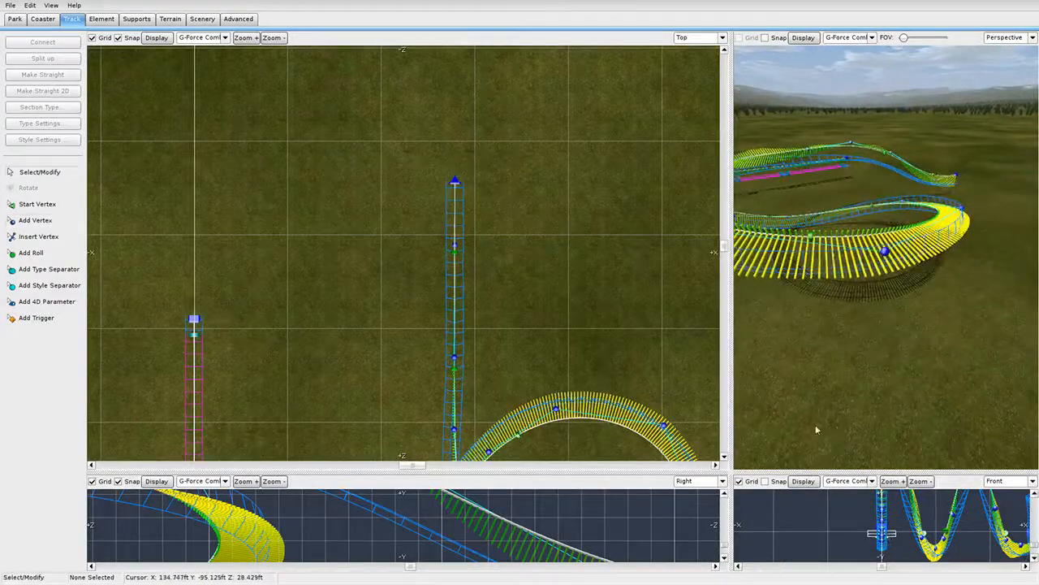
pyautogui.moveTo(729, 473); pyautogui.dragTo(944, 36)
pyautogui.scroll(-5, 519, 258)
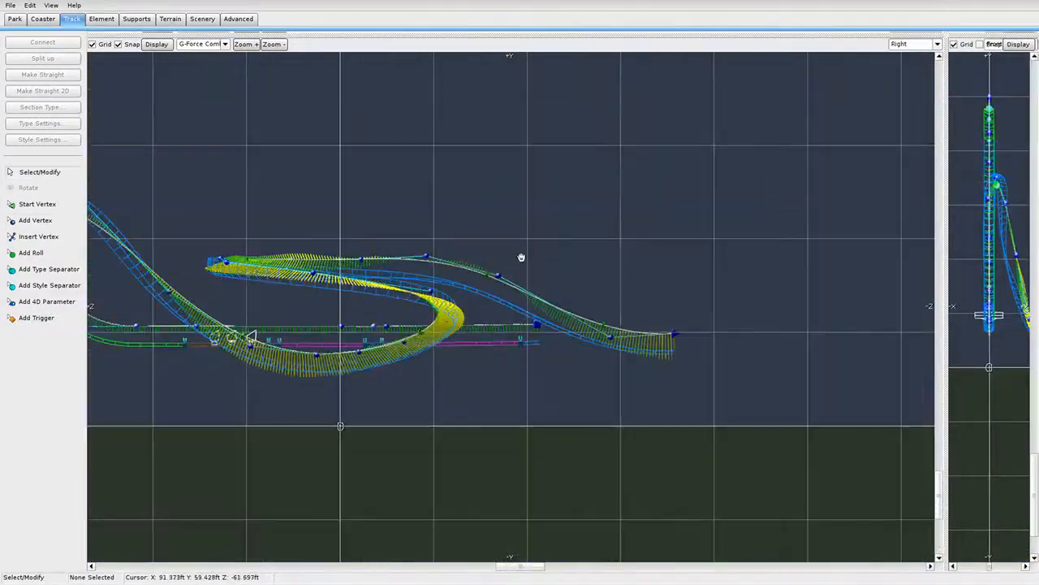
# Pull the left and right tips of the banked turn's upper curve down in side profile.
pyautogui.moveTo(520, 258); pyautogui.dragTo(672, 255, button='right')
pyautogui.scroll(2, 579, 289)
pyautogui.moveTo(625, 288); pyautogui.dragTo(606, 306)
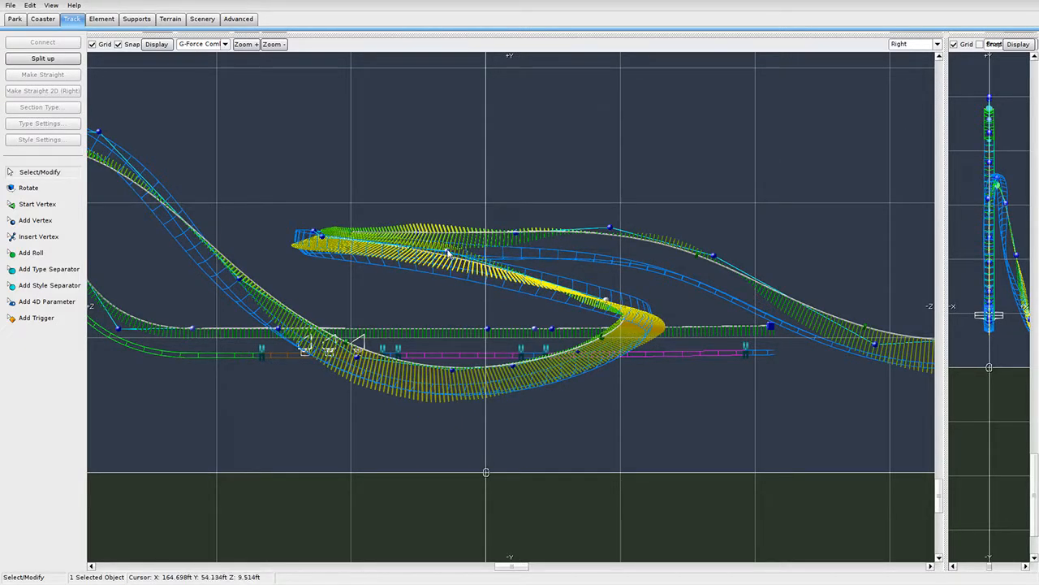
pyautogui.moveTo(447, 253); pyautogui.dragTo(433, 277)
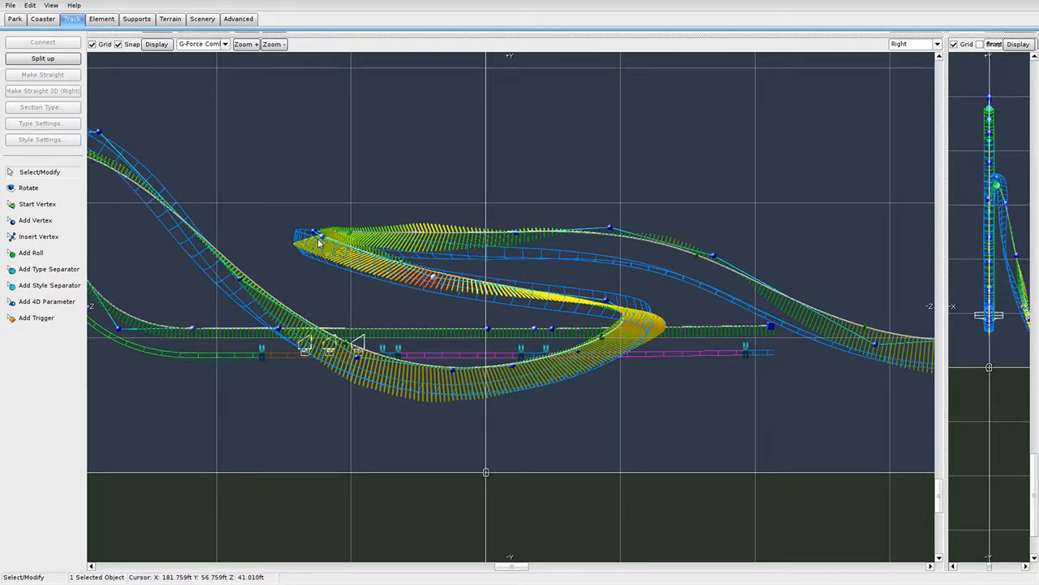
pyautogui.moveTo(318, 241)
pyautogui.mouseDown()
pyautogui.moveTo(301, 258)
pyautogui.moveTo(311, 255)
pyautogui.mouseUp()
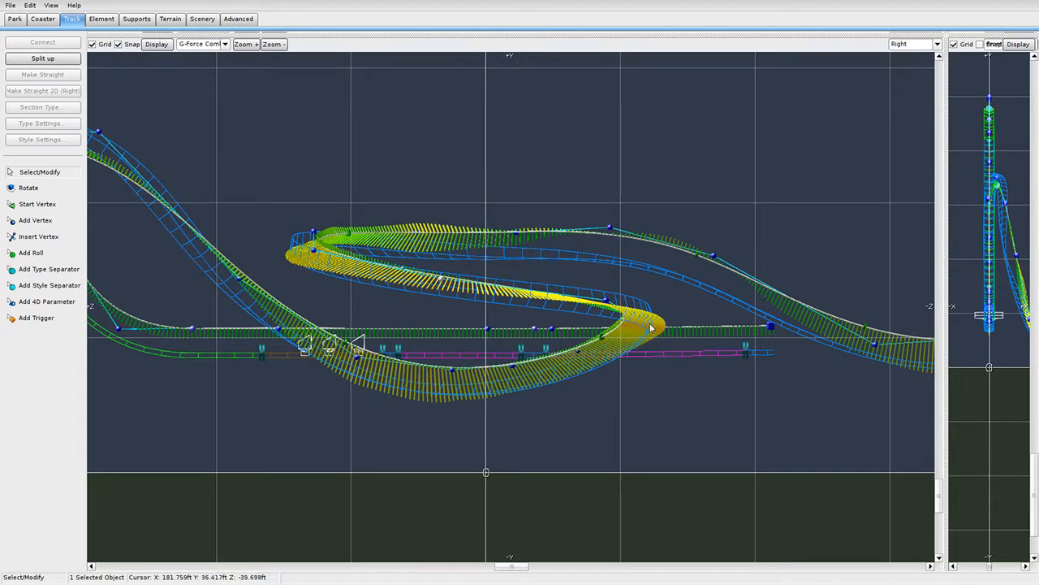
pyautogui.moveTo(605, 305); pyautogui.dragTo(651, 328)
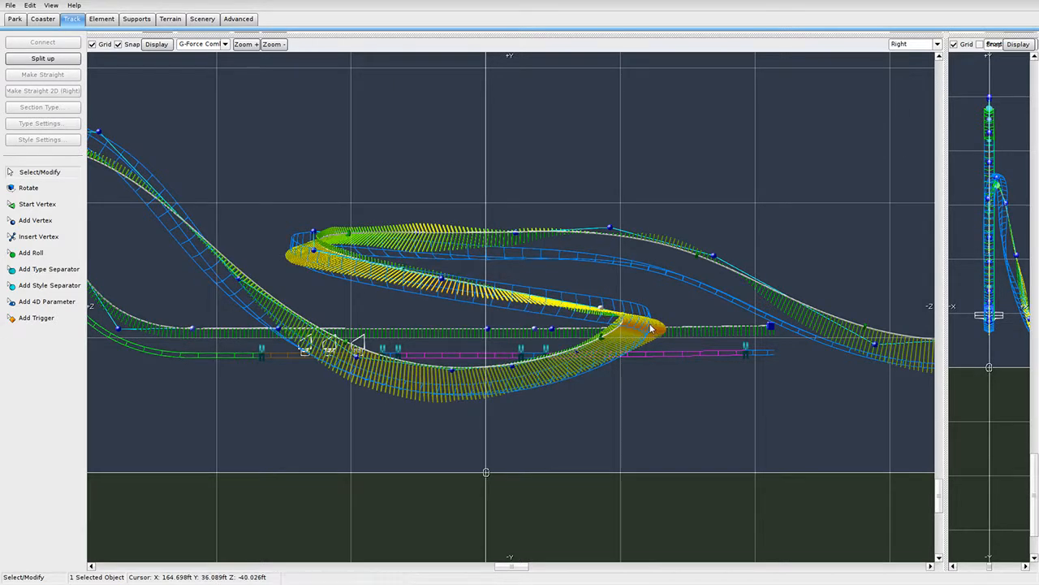
# Set the side view's track colouring to None and restore the Top and Perspective views.
pyautogui.click(201, 44)
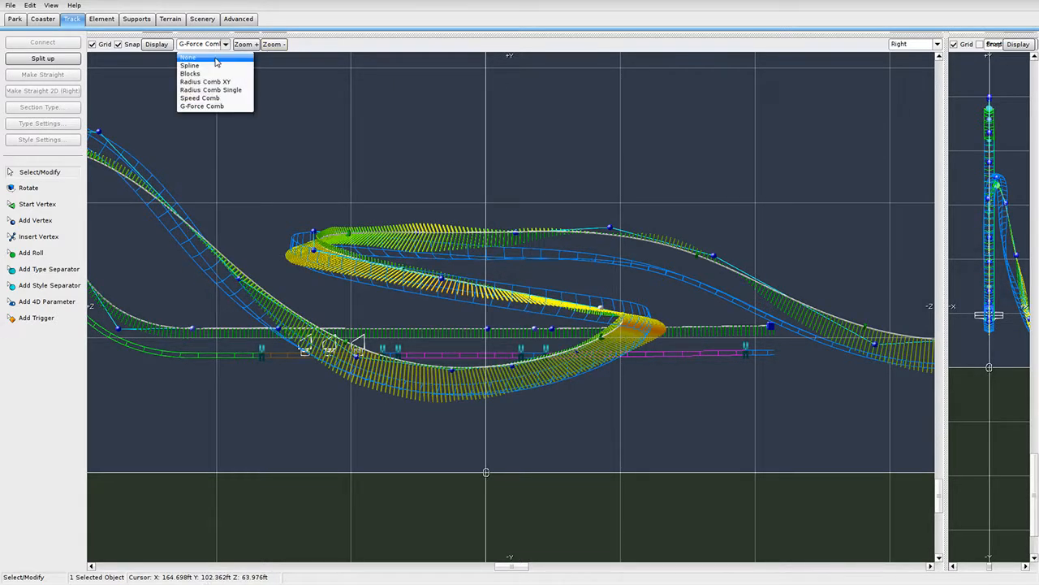
pyautogui.click(197, 54)
pyautogui.click(644, 324)
pyautogui.scroll(3, 691, 335)
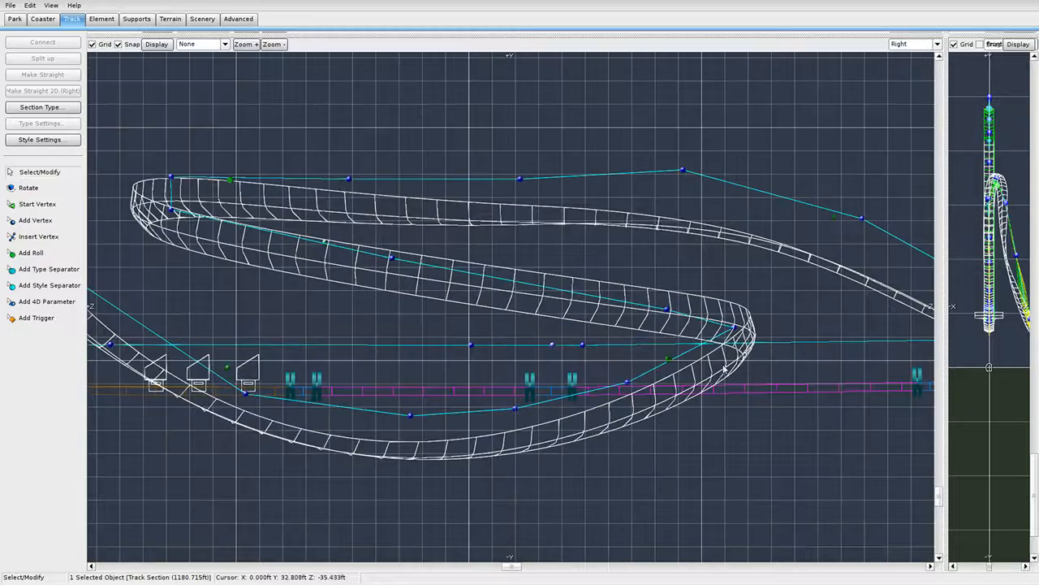
pyautogui.click(768, 324)
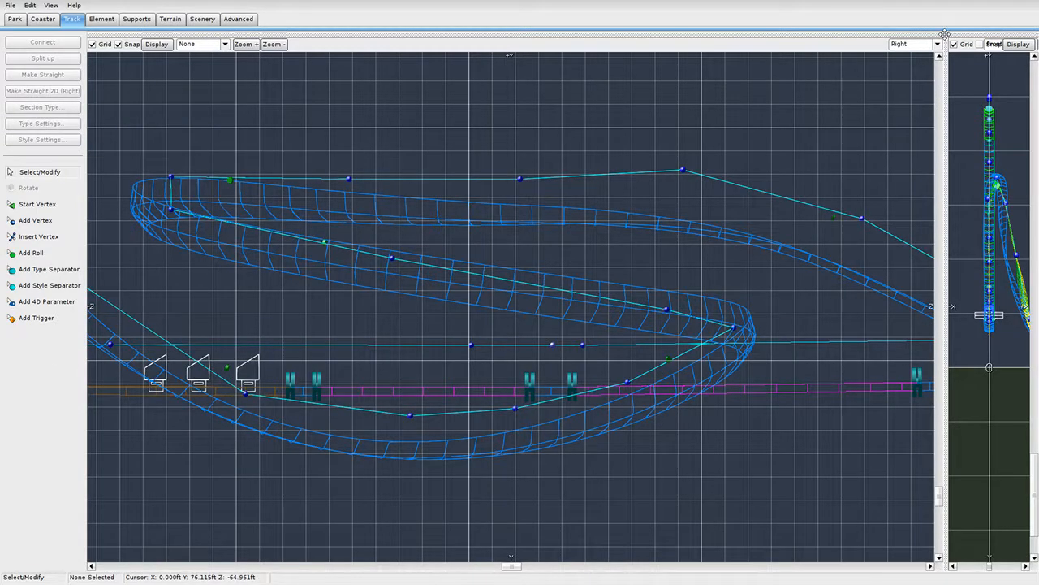
pyautogui.moveTo(944, 35); pyautogui.dragTo(450, 560)
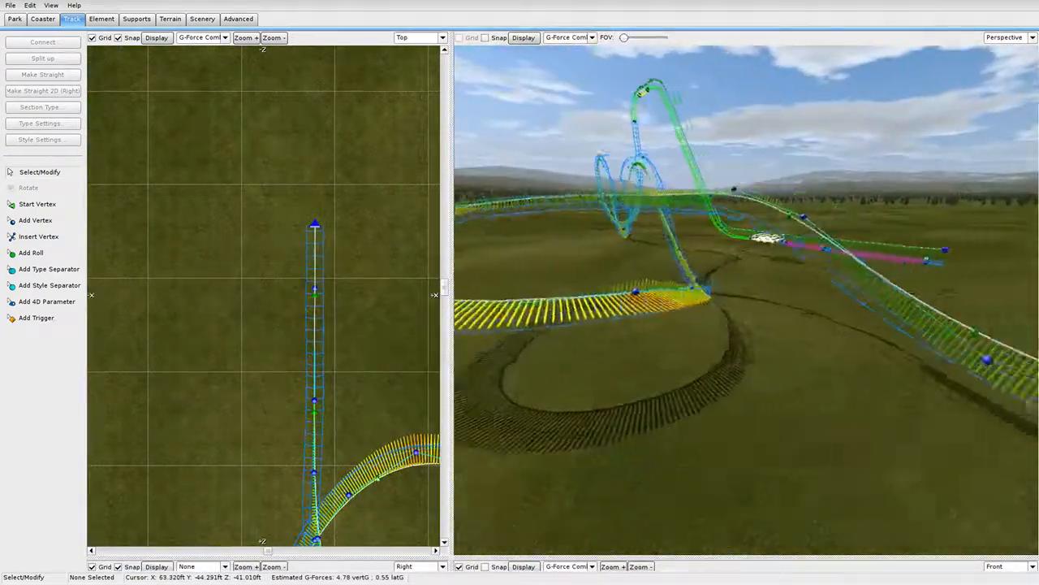
pyautogui.moveTo(712, 320)
pyautogui.mouseDown(button='right')
pyautogui.moveTo(650, 268)
pyautogui.moveTo(712, 320)
pyautogui.mouseUp(button='right')
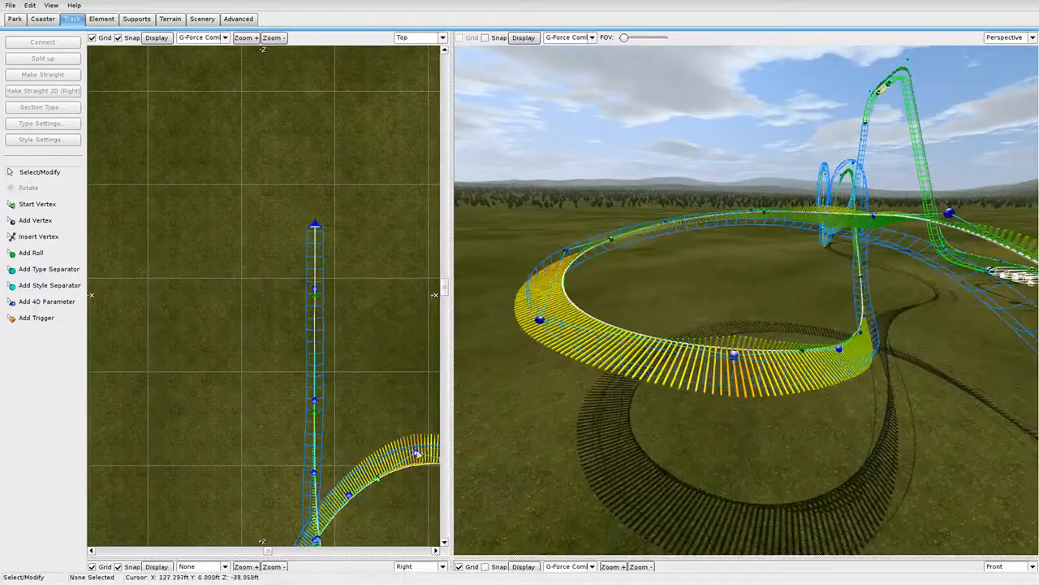
# Nudge the loop's top, right and lower-right vertices in an enlarged Top view.
pyautogui.moveTo(453, 557); pyautogui.dragTo(711, 566)
pyautogui.moveTo(543, 455); pyautogui.dragTo(459, 299, button='right')
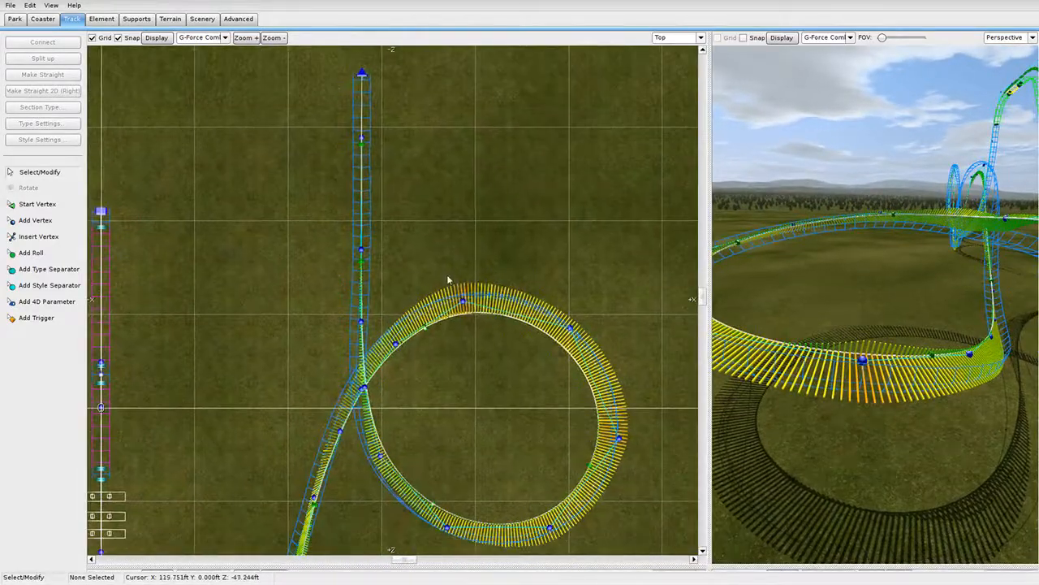
pyautogui.click(463, 301)
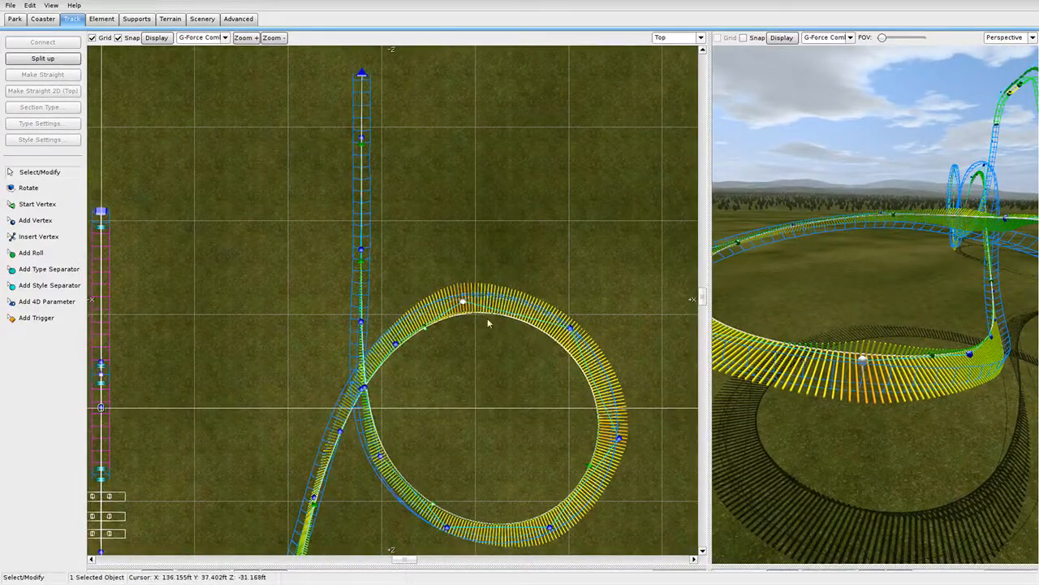
pyautogui.moveTo(463, 303); pyautogui.dragTo(463, 304)
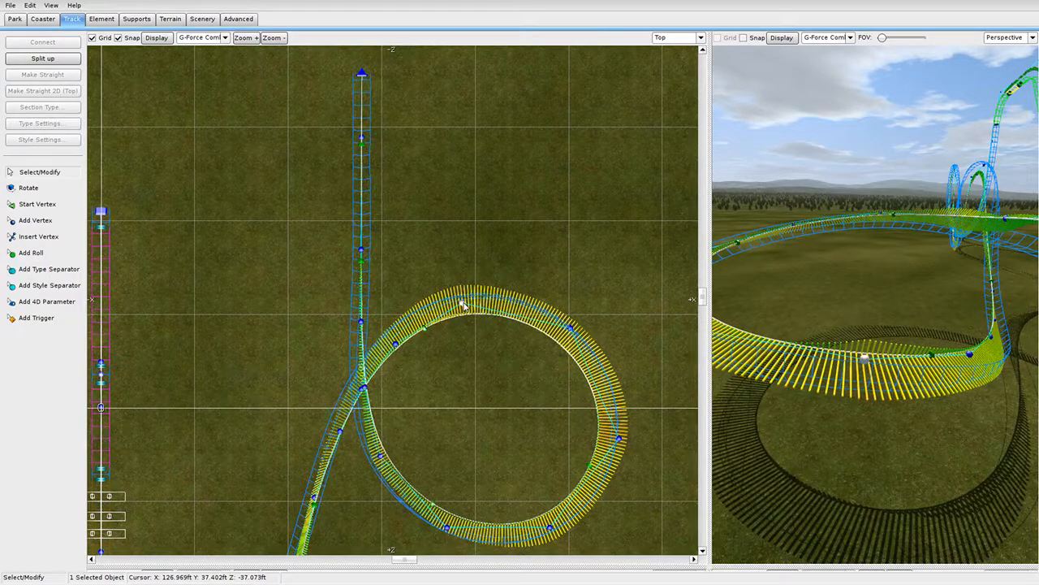
pyautogui.moveTo(620, 440); pyautogui.dragTo(615, 443)
pyautogui.moveTo(551, 527); pyautogui.dragTo(550, 527)
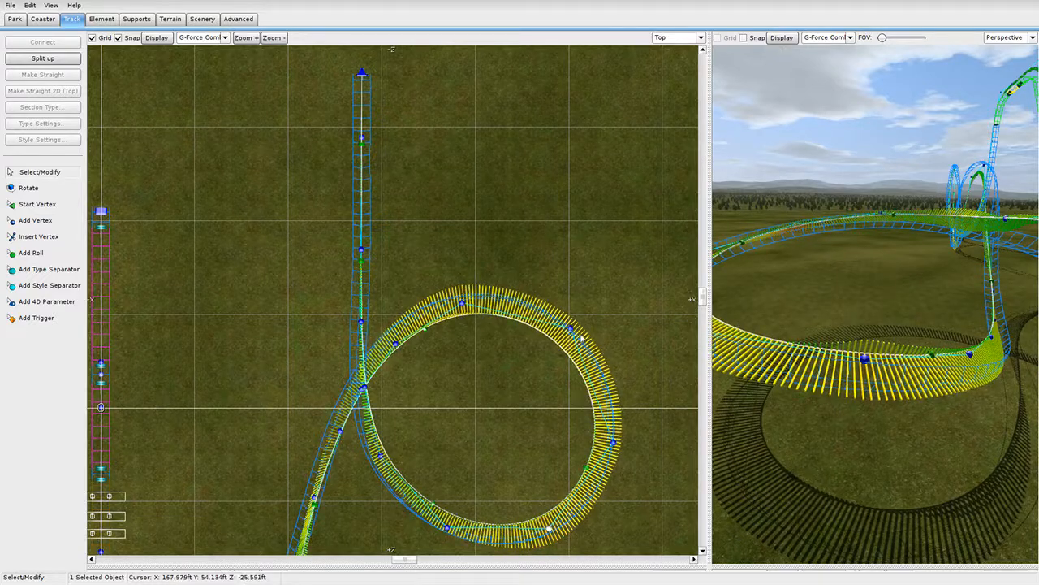
pyautogui.click(573, 331)
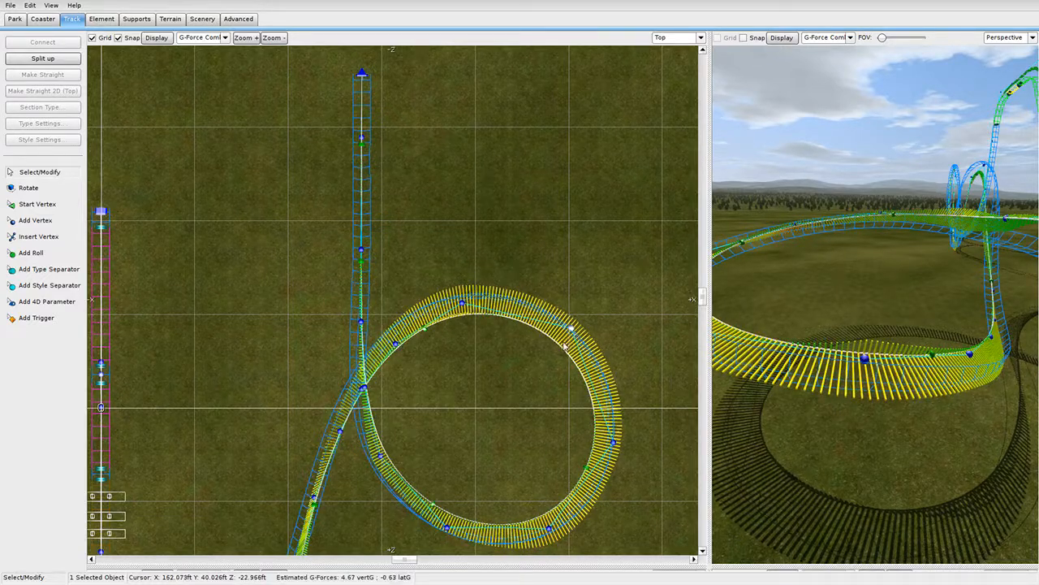
pyautogui.click(508, 273)
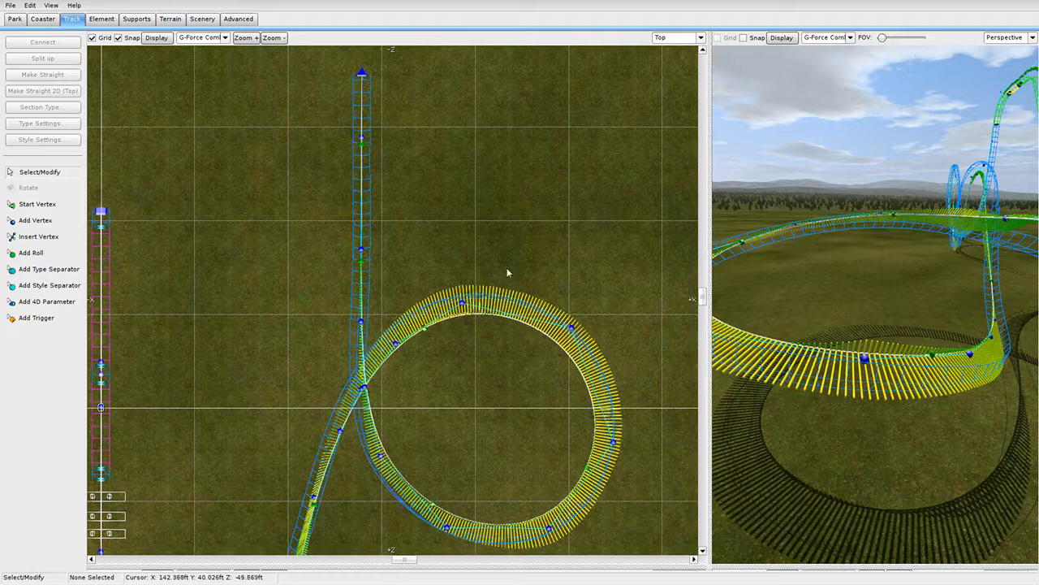
# Set the loop vertex's Y height to 35 ft in the Vertex Panel.
pyautogui.doubleClick(864, 358)
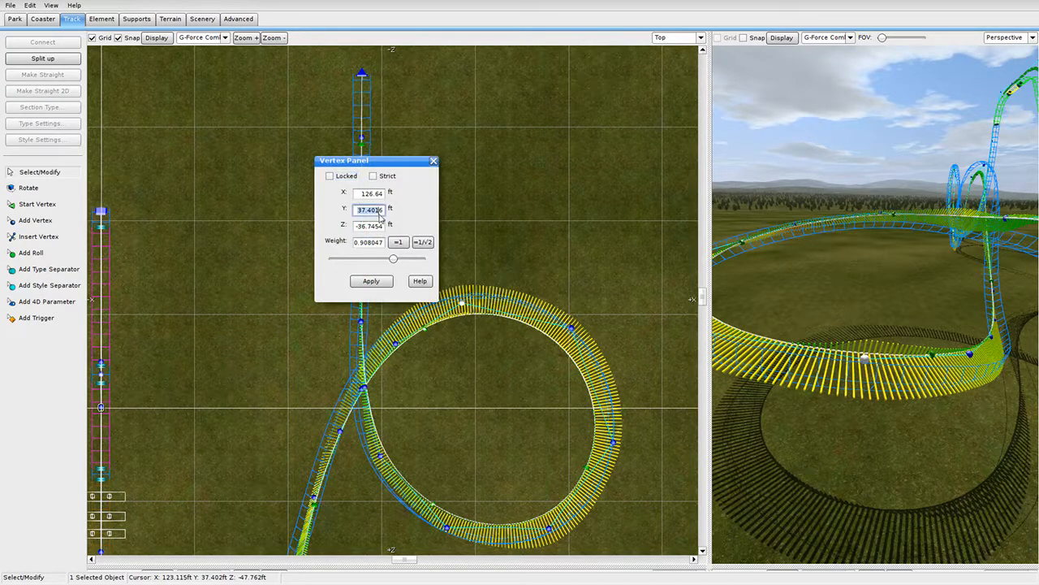
pyautogui.write('34')
pyautogui.click(383, 281)
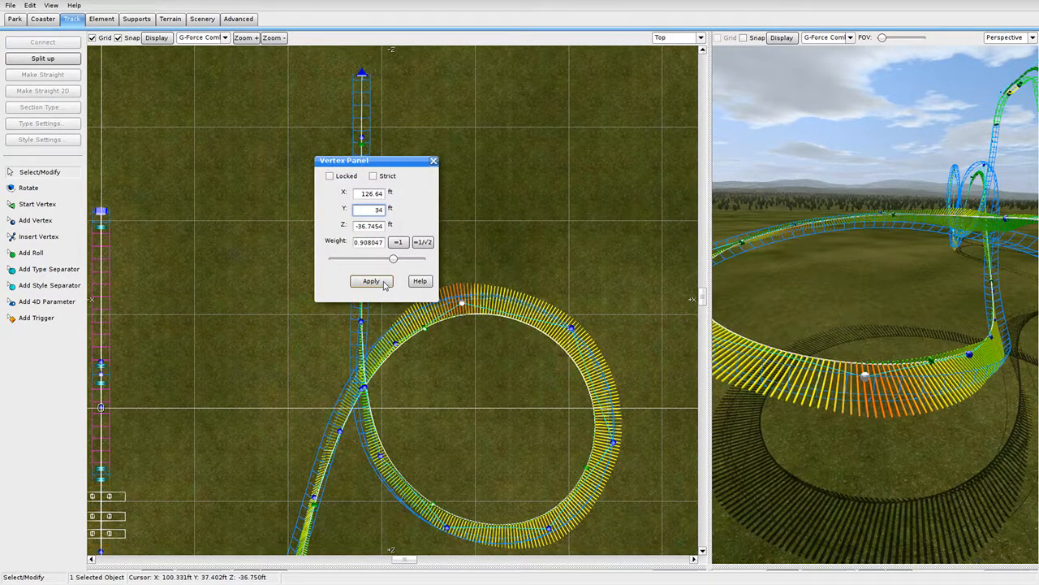
pyautogui.click(375, 281)
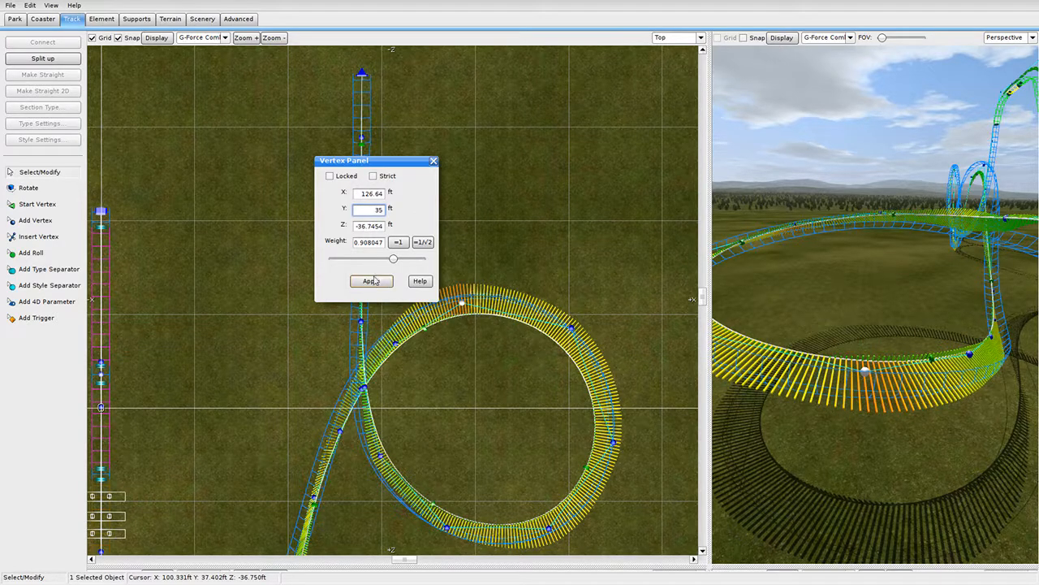
pyautogui.click(435, 161)
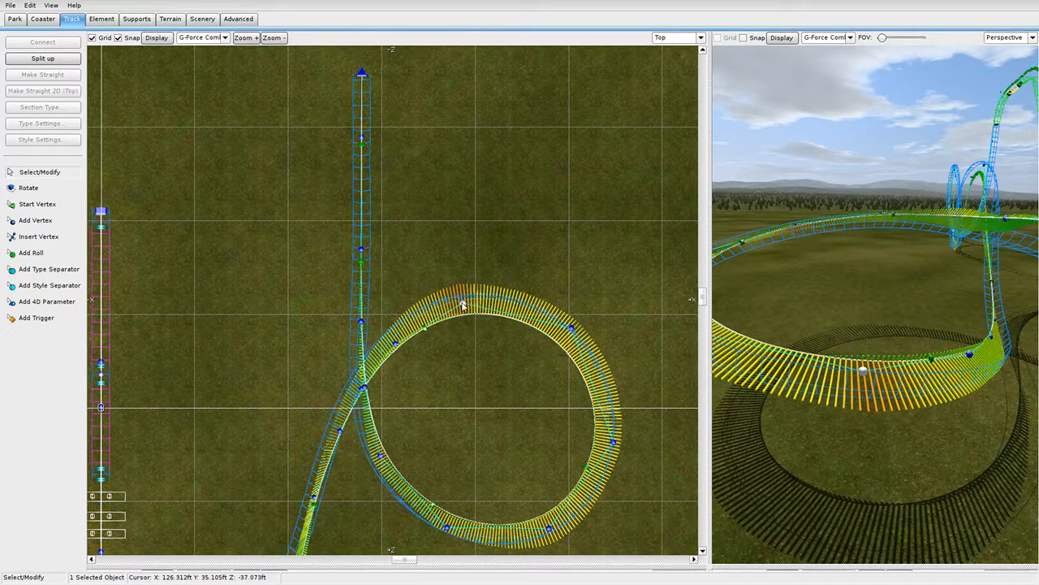
# Adjust the loop's top, upper-right, lower-right and lower-left vertices to even out its forces.
pyautogui.moveTo(462, 303); pyautogui.dragTo(468, 306)
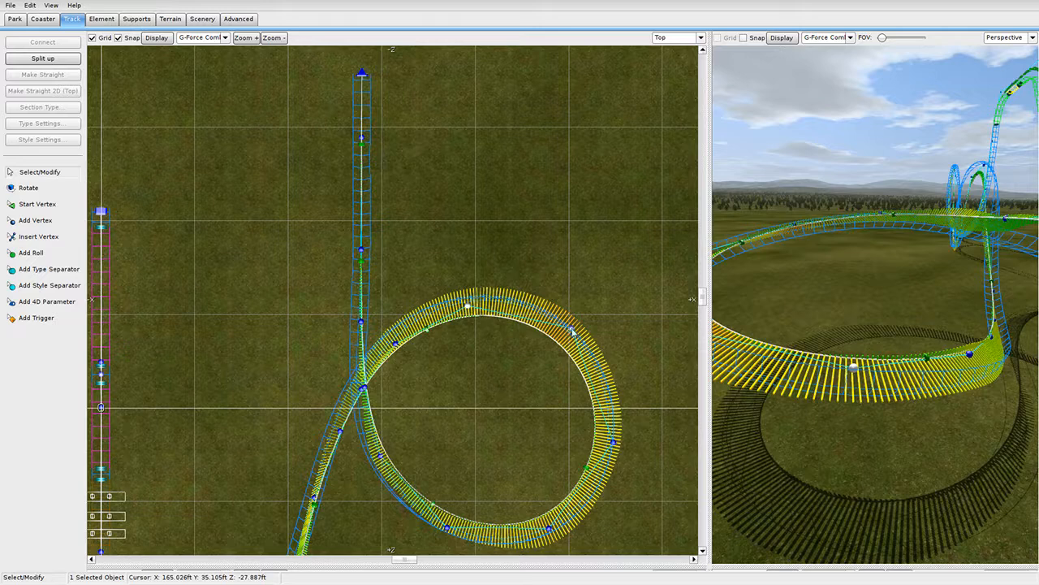
pyautogui.moveTo(573, 328); pyautogui.dragTo(570, 332)
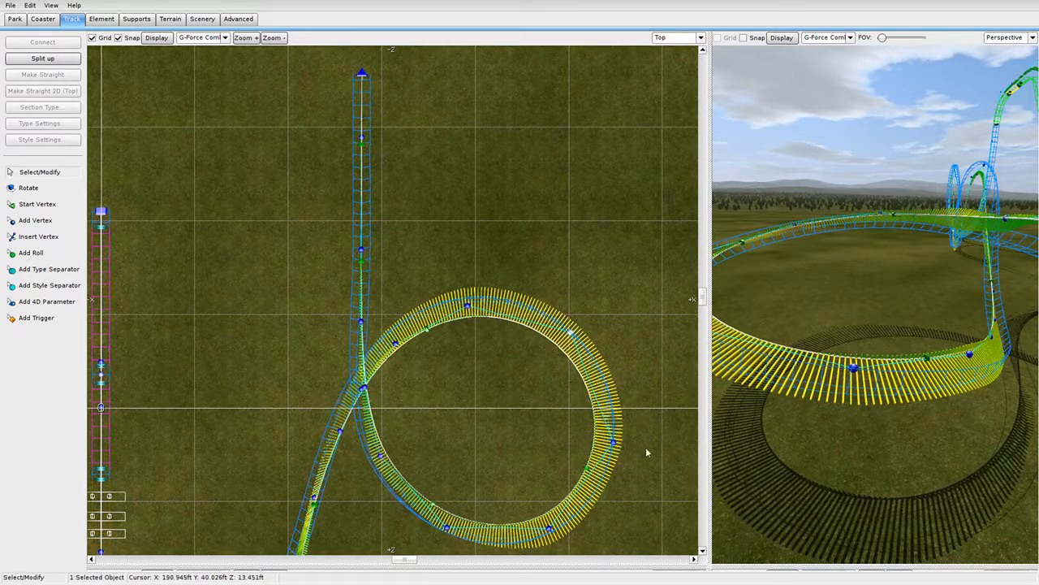
pyautogui.moveTo(549, 528); pyautogui.dragTo(547, 526)
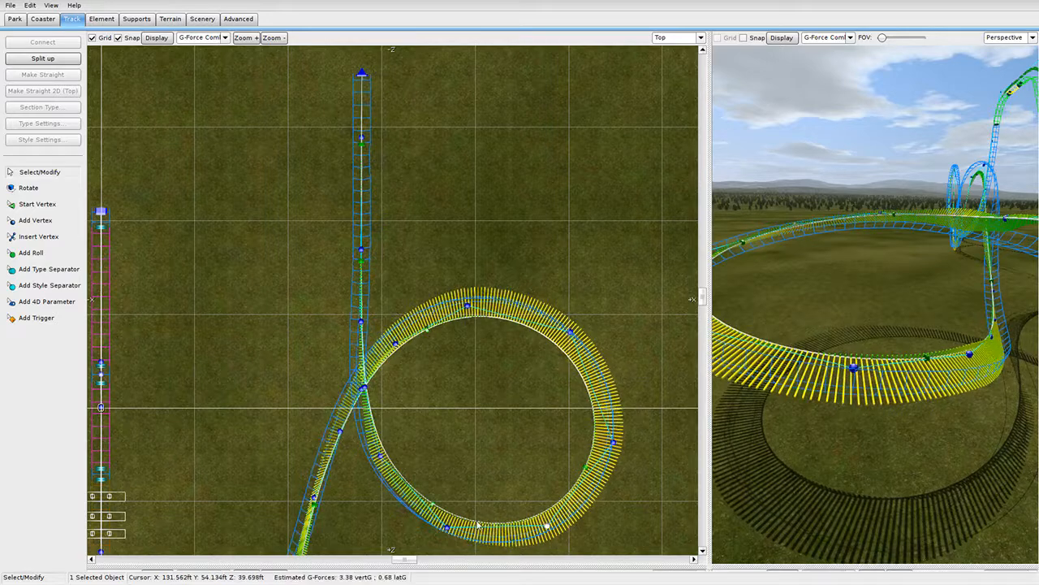
pyautogui.moveTo(453, 534); pyautogui.dragTo(442, 535)
# Pull the loop's right side slightly inward and slide the turn's roll node along the track.
pyautogui.scroll(-5, 820, 369)
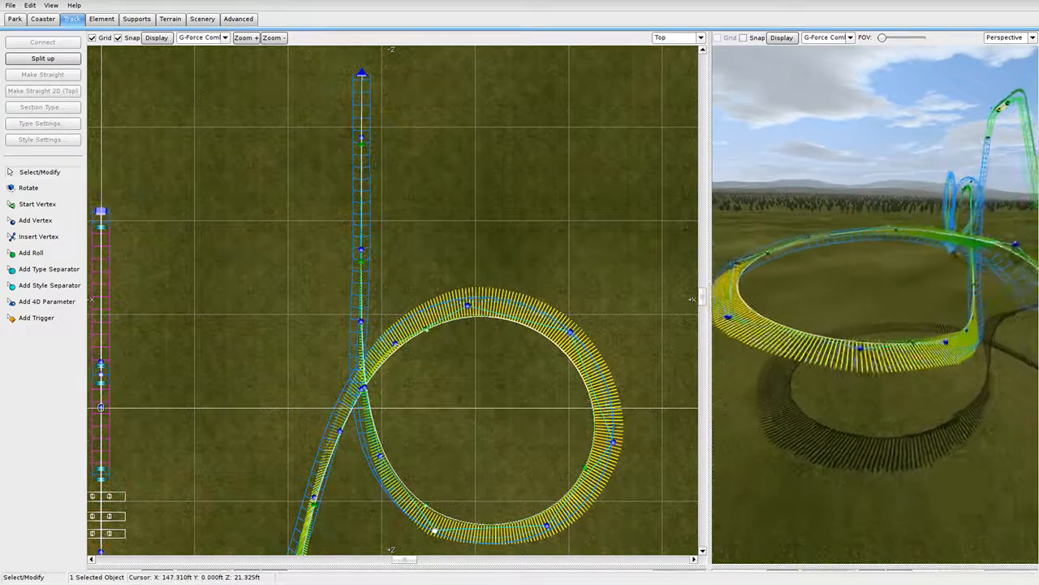
pyautogui.moveTo(819, 369); pyautogui.dragTo(870, 350, button='right')
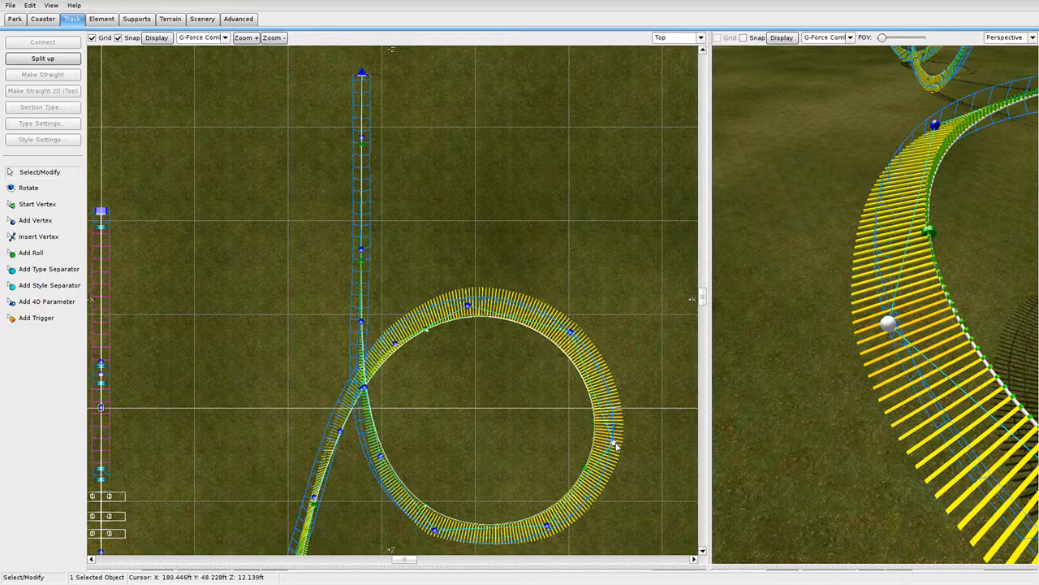
pyautogui.moveTo(615, 446); pyautogui.dragTo(613, 446)
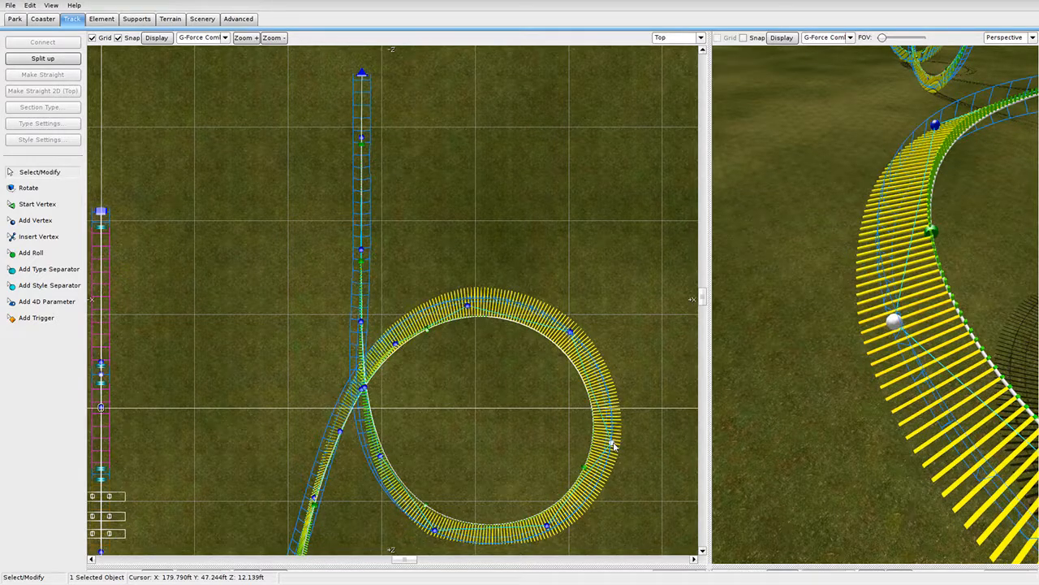
pyautogui.moveTo(820, 358); pyautogui.dragTo(812, 261, button='right')
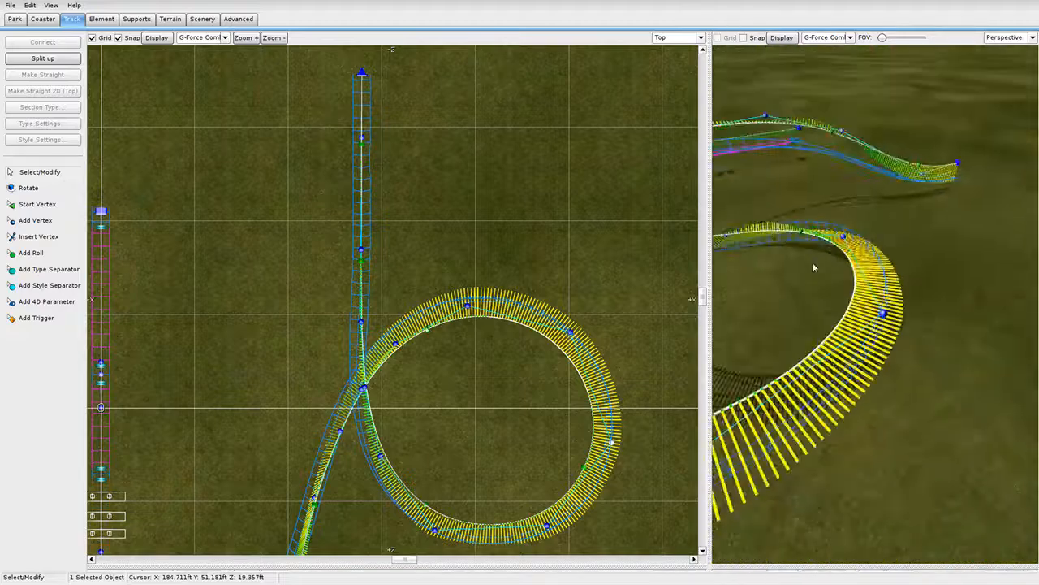
pyautogui.click(11, 6)
pyautogui.click(21, 50)
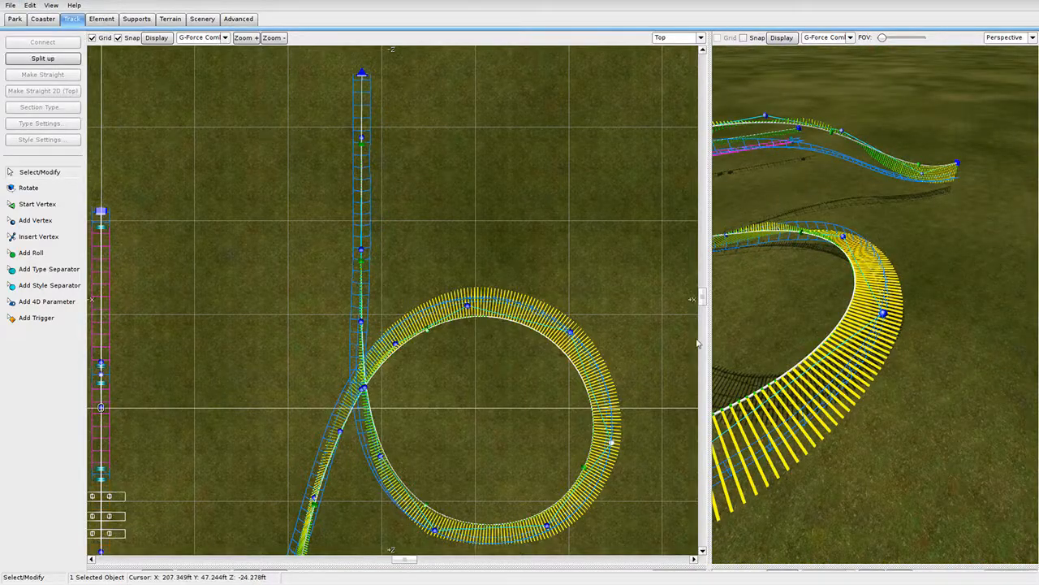
pyautogui.moveTo(711, 337); pyautogui.dragTo(277, 327)
pyautogui.moveTo(566, 305)
pyautogui.mouseDown(button='right')
pyautogui.moveTo(560, 341)
pyautogui.moveTo(569, 284)
pyautogui.moveTo(552, 224)
pyautogui.moveTo(578, 287)
pyautogui.mouseUp(button='right')
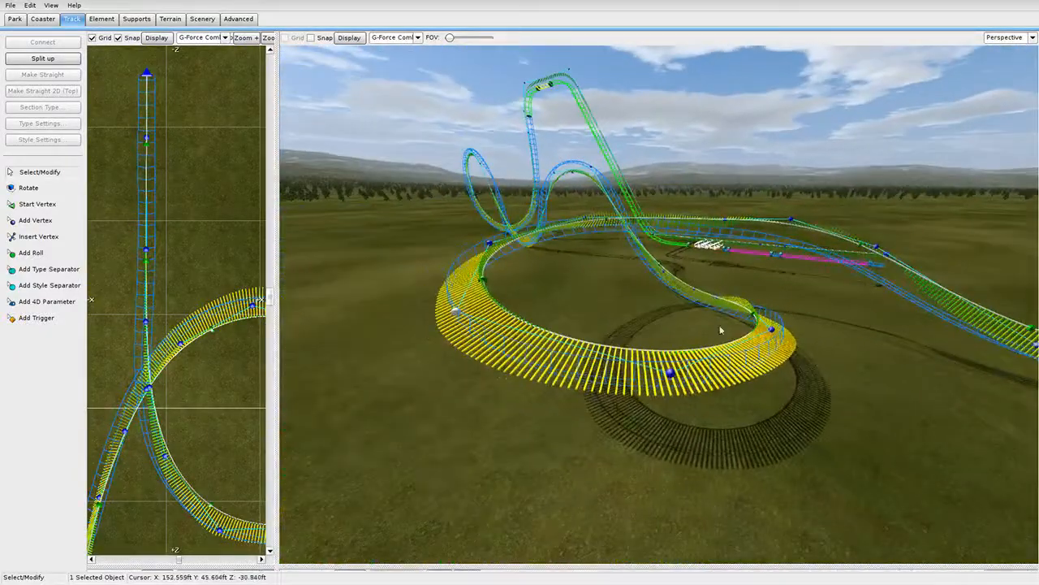
pyautogui.moveTo(627, 245); pyautogui.dragTo(723, 238, button='right')
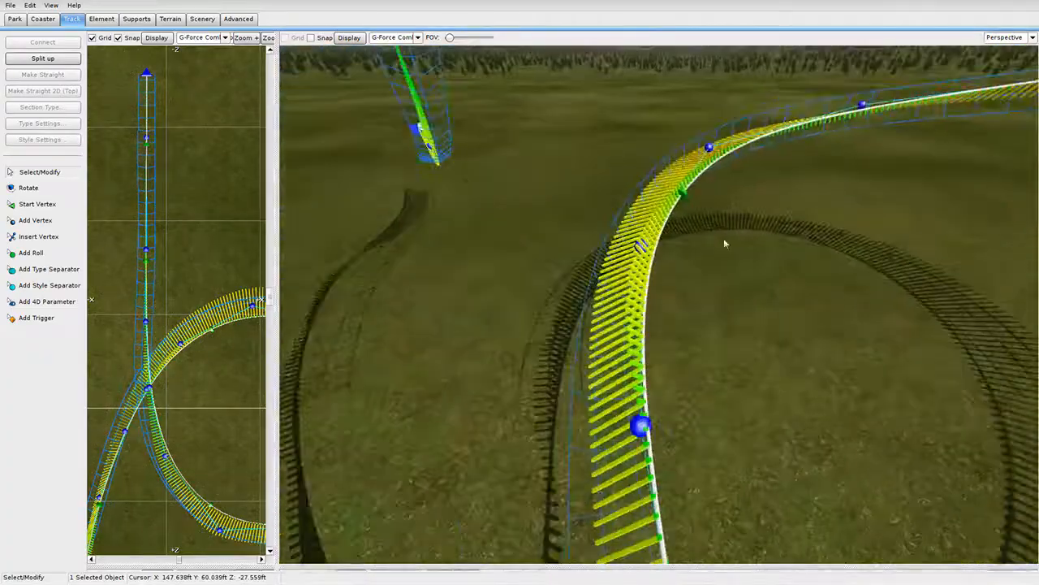
pyautogui.moveTo(679, 194); pyautogui.dragTo(650, 258)
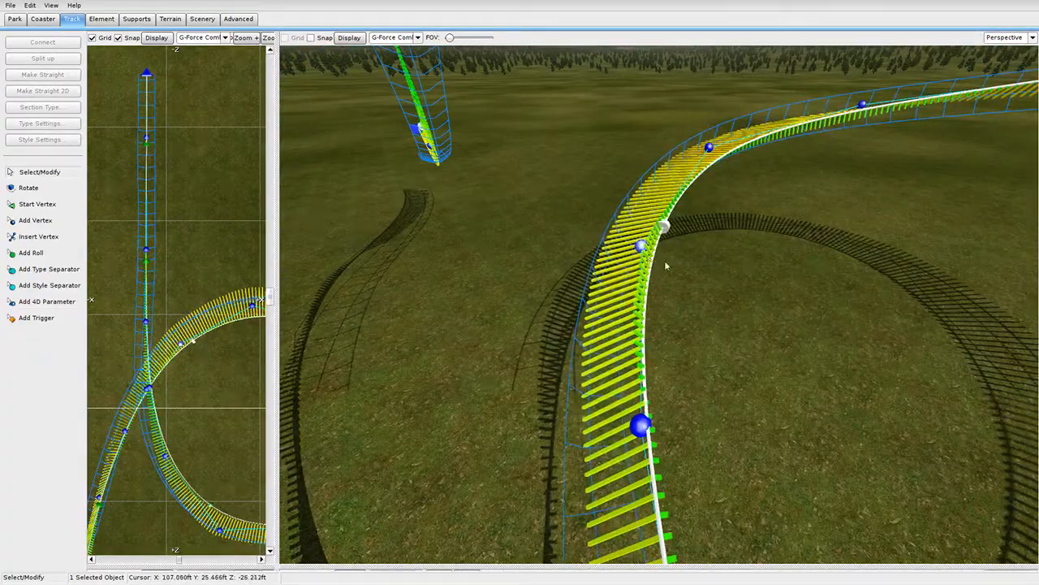
pyautogui.moveTo(665, 262); pyautogui.dragTo(751, 313, button='right')
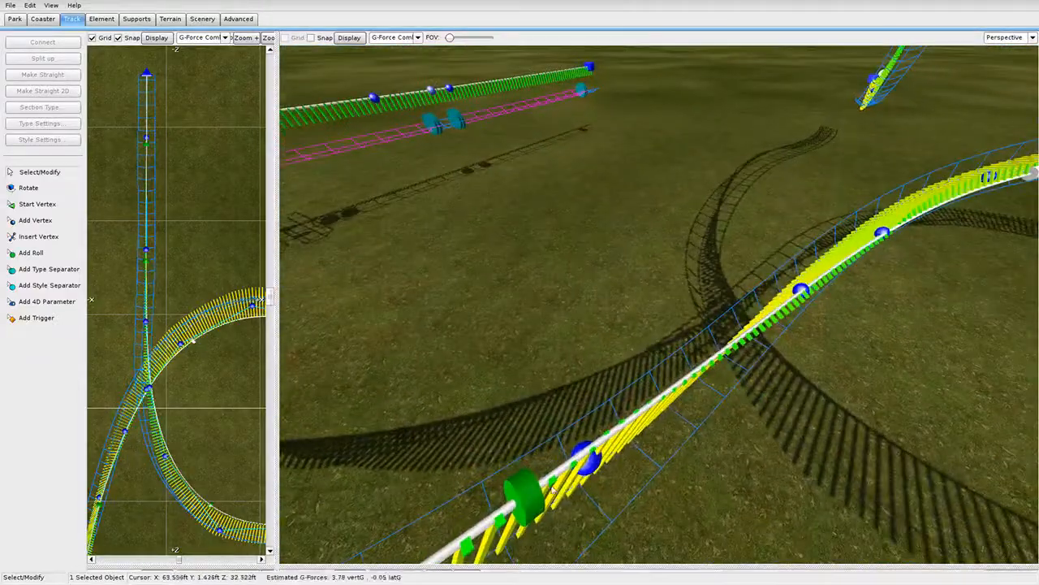
# Deepen the roll point at 1081.63 ft from -13° to -23° and enlarge the side elevation.
pyautogui.doubleClick(536, 497)
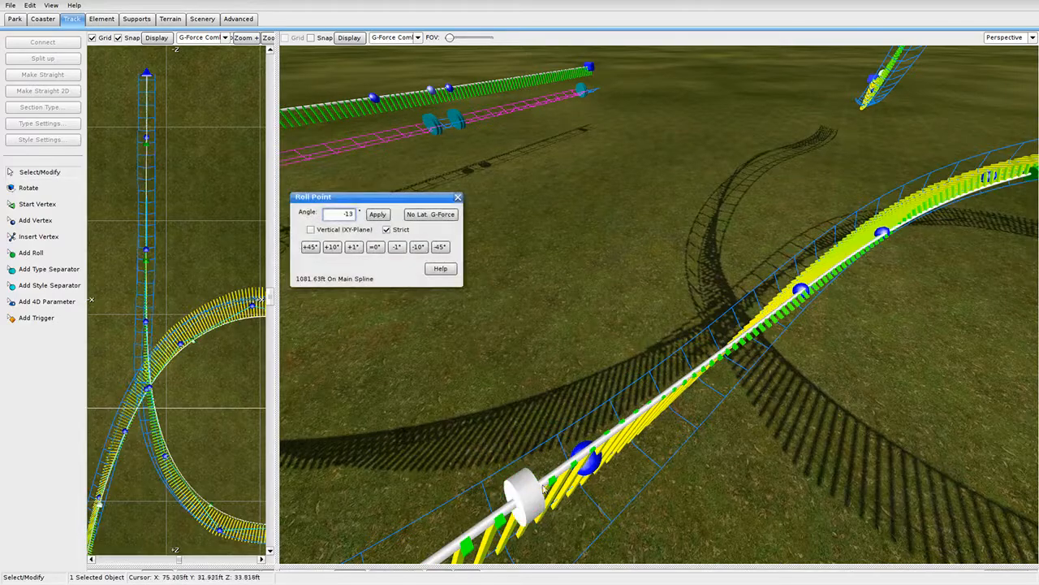
pyautogui.click(419, 247)
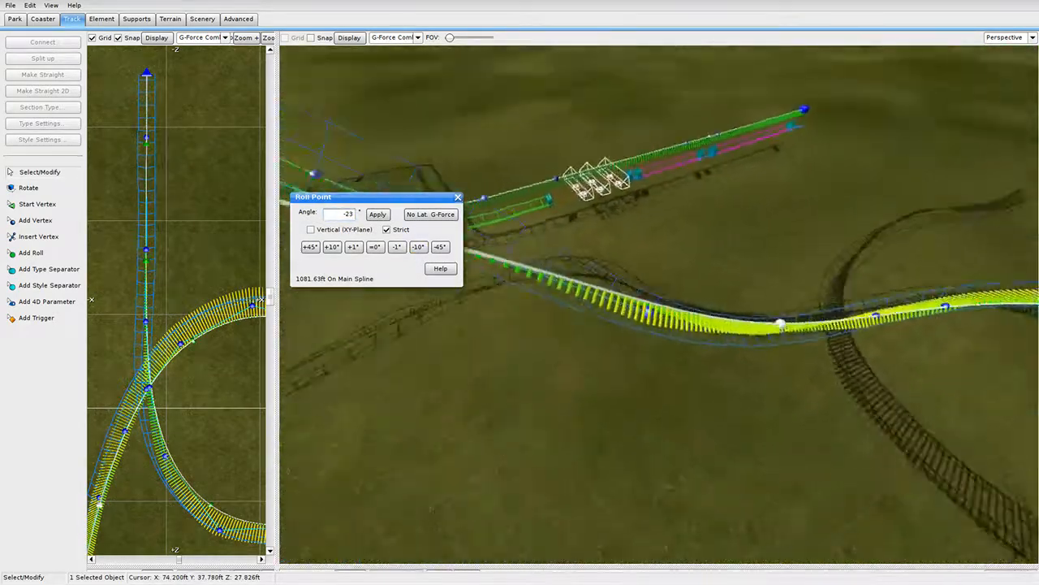
pyautogui.moveTo(657, 325); pyautogui.dragTo(699, 264, button='right')
pyautogui.click(458, 198)
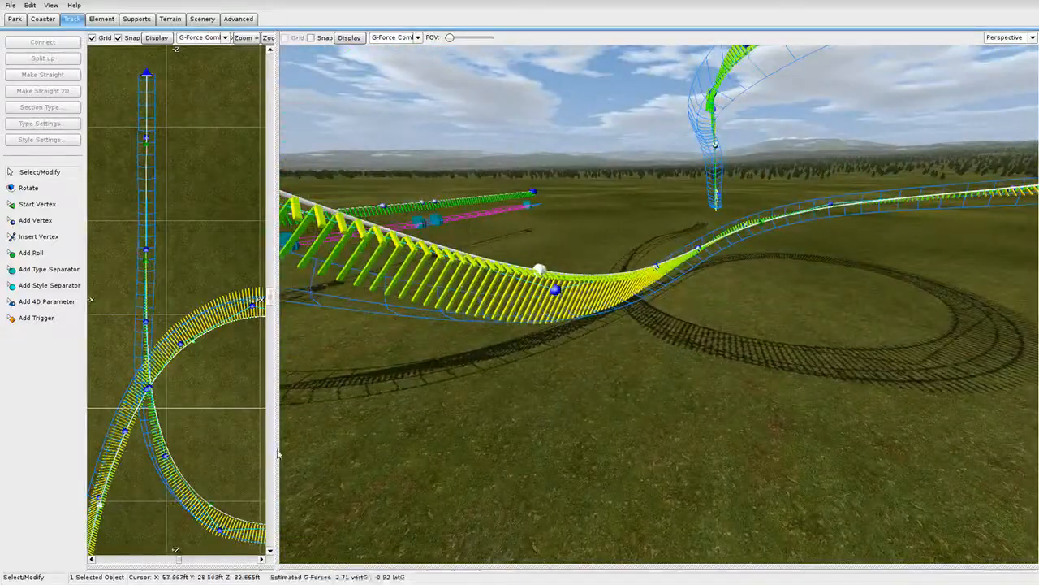
pyautogui.moveTo(275, 565); pyautogui.dragTo(815, 32)
pyautogui.scroll(-6, 580, 260)
pyautogui.scroll(5, 331, 334)
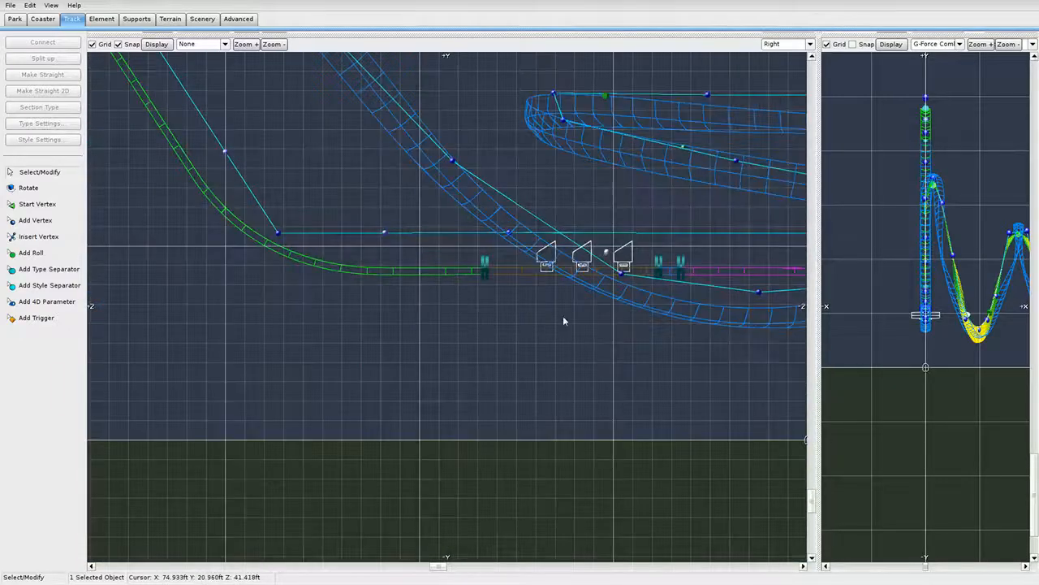
# Show G-Force Comb along the track in the Right view and widen the front and 3D panes.
pyautogui.moveTo(564, 320); pyautogui.dragTo(392, 358, button='right')
pyautogui.click(209, 46)
pyautogui.click(203, 107)
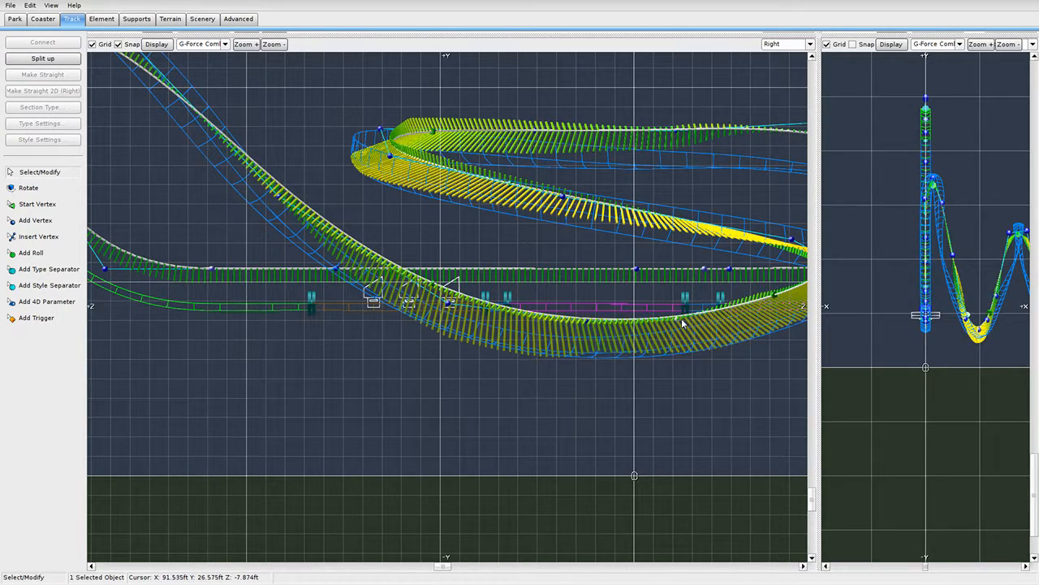
pyautogui.moveTo(819, 36); pyautogui.dragTo(124, 517)
pyautogui.moveTo(552, 398); pyautogui.dragTo(390, 386, button='right')
# Zoom an enlarged Top view onto the blue track's open end, ready to add vertices.
pyautogui.click(10, 5)
pyautogui.click(25, 63)
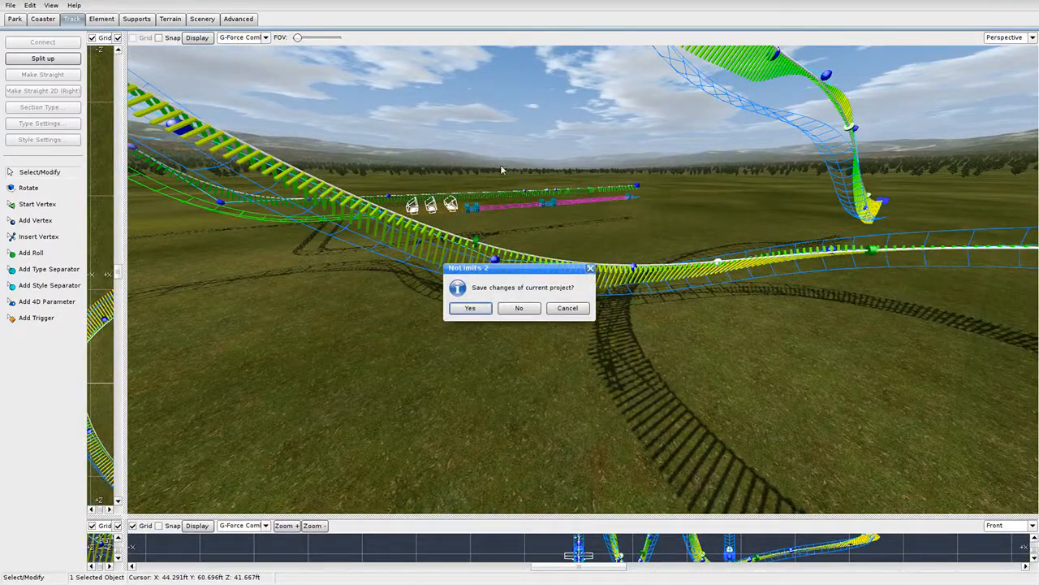
pyautogui.click(7, 7)
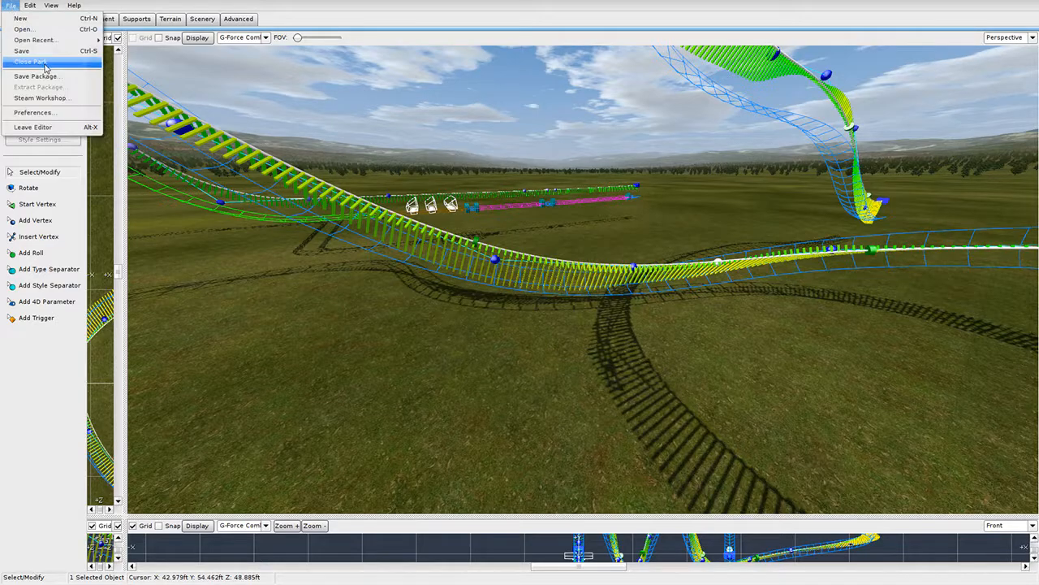
pyautogui.click(32, 51)
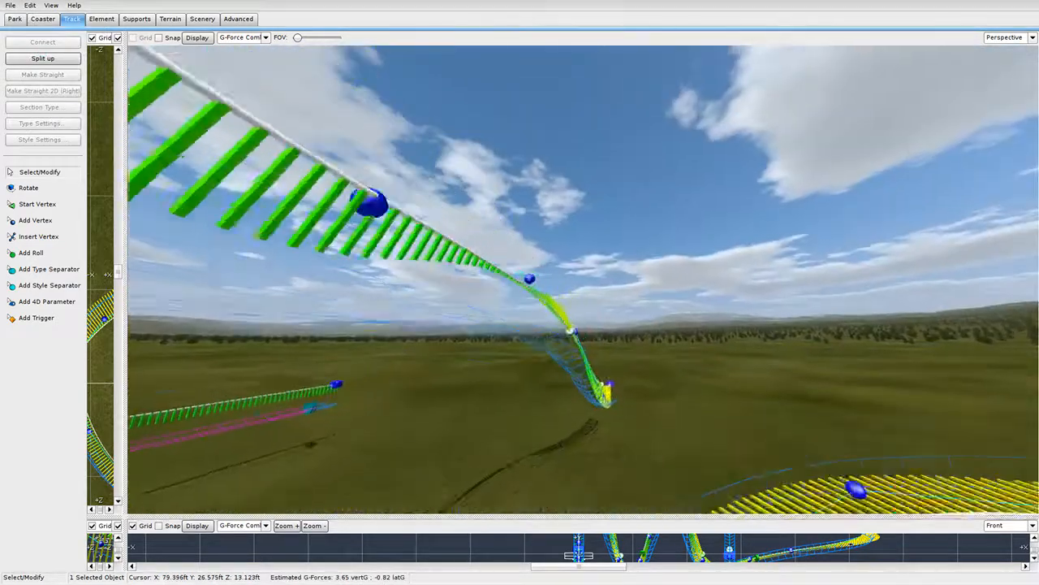
pyautogui.moveTo(409, 268); pyautogui.dragTo(409, 312, button='right')
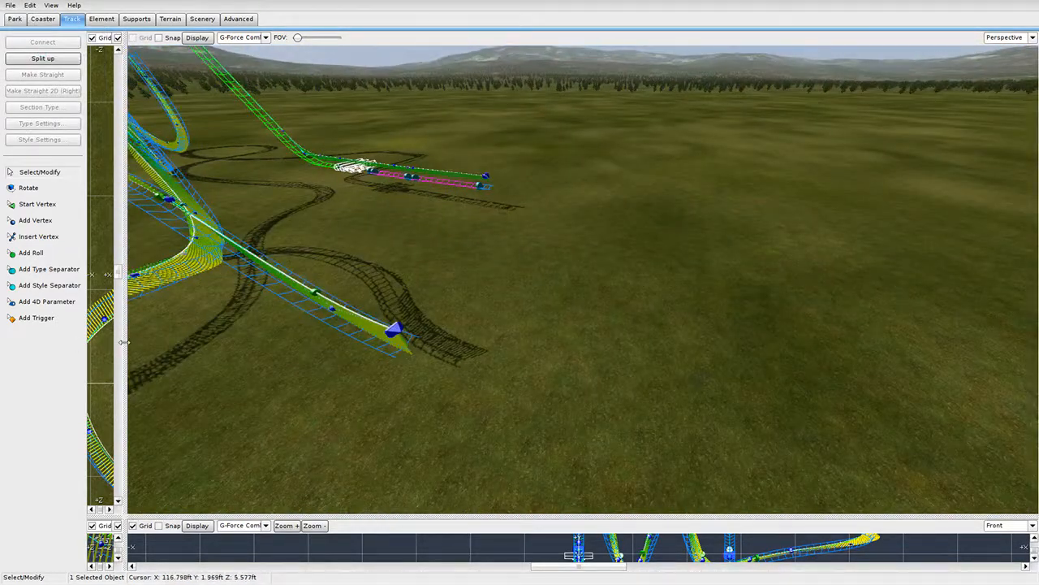
pyautogui.moveTo(124, 341); pyautogui.dragTo(814, 325)
pyautogui.scroll(-5, 612, 255)
pyautogui.moveTo(479, 179); pyautogui.dragTo(534, 281, button='right')
pyautogui.scroll(6, 495, 268)
pyautogui.click(65, 218)
# Extend the track's open end with five vertices curving left and back toward the station.
pyautogui.moveTo(419, 274); pyautogui.dragTo(515, 172, button='right')
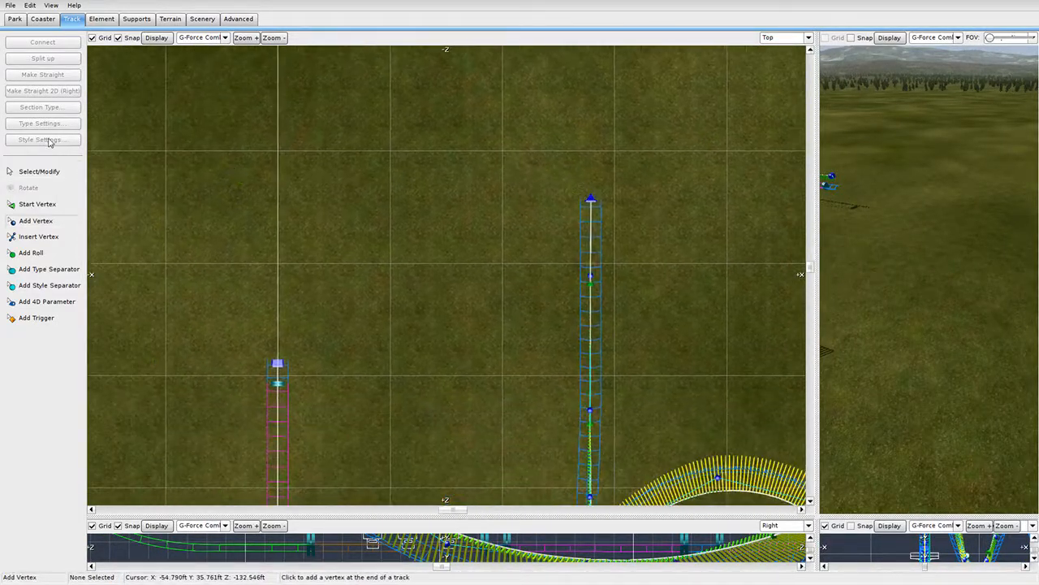
pyautogui.click(548, 120)
pyautogui.click(423, 124)
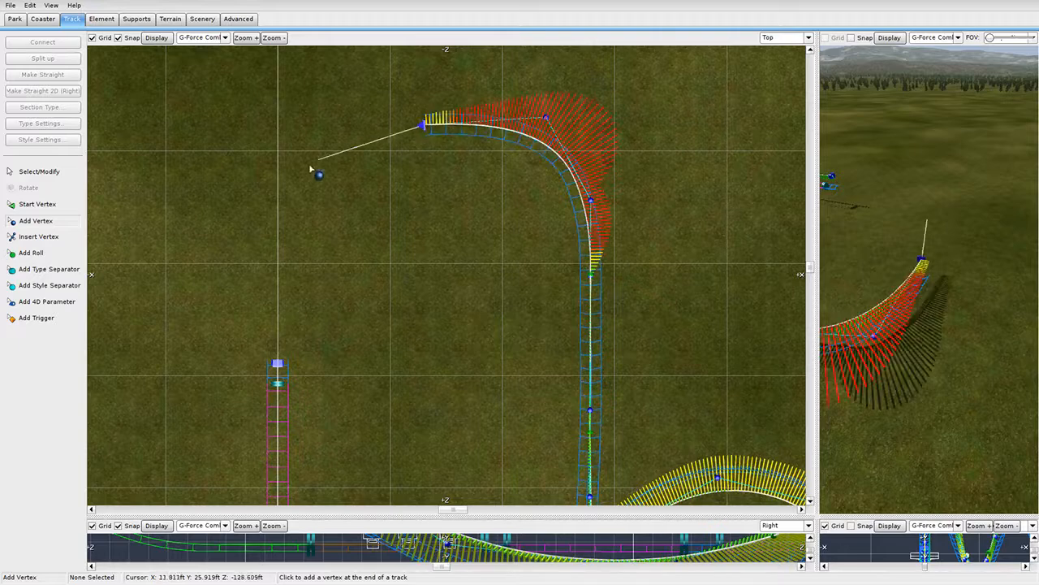
pyautogui.click(304, 170)
pyautogui.click(282, 281)
pyautogui.click(278, 307)
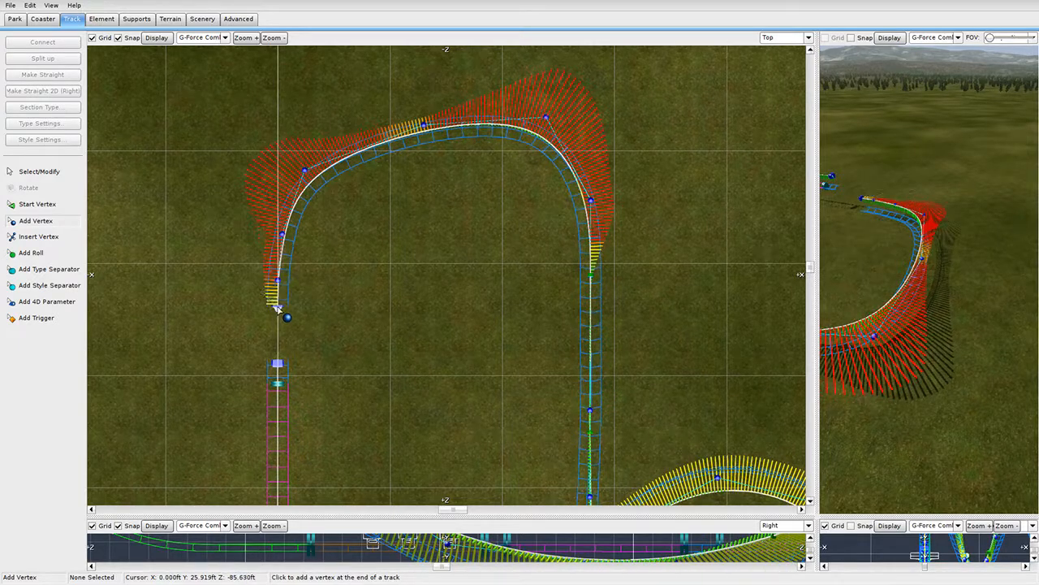
pyautogui.press('Escape')
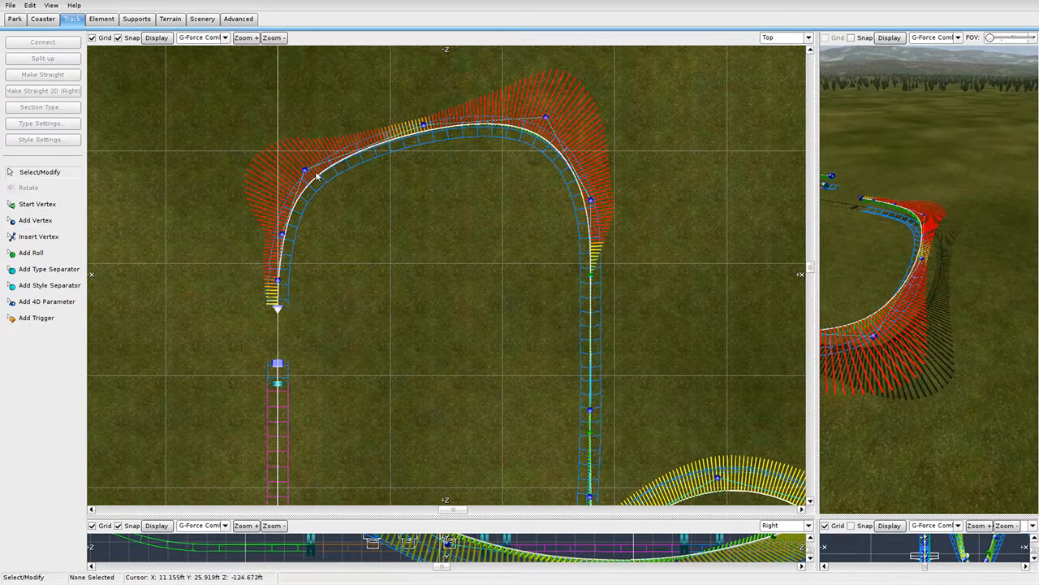
# Drag the hairpin's upper and left vertices outward to round and smooth the turn.
pyautogui.moveTo(423, 124); pyautogui.dragTo(393, 84)
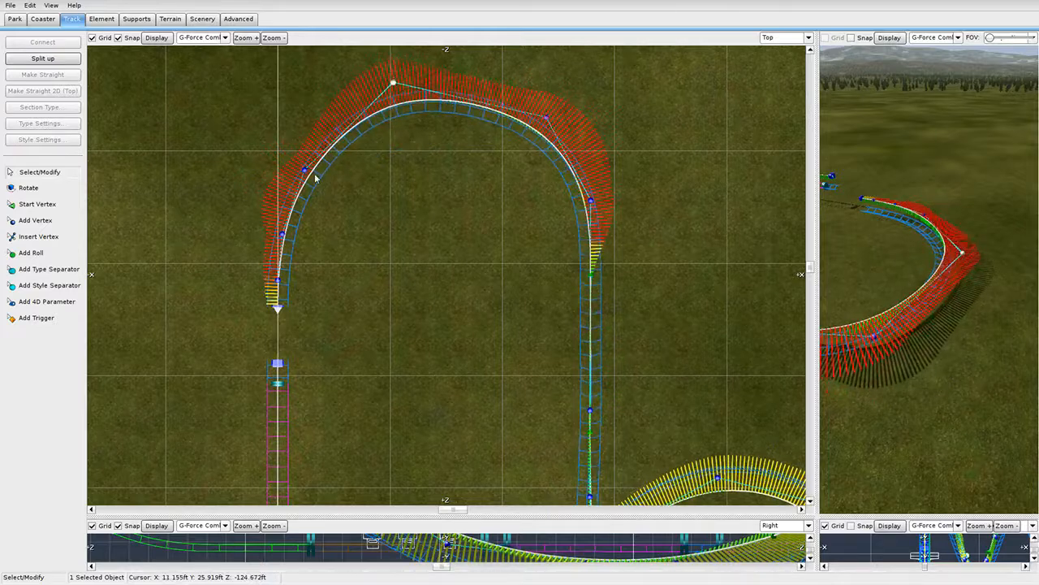
pyautogui.moveTo(305, 171)
pyautogui.mouseDown()
pyautogui.moveTo(286, 157)
pyautogui.moveTo(294, 153)
pyautogui.mouseUp()
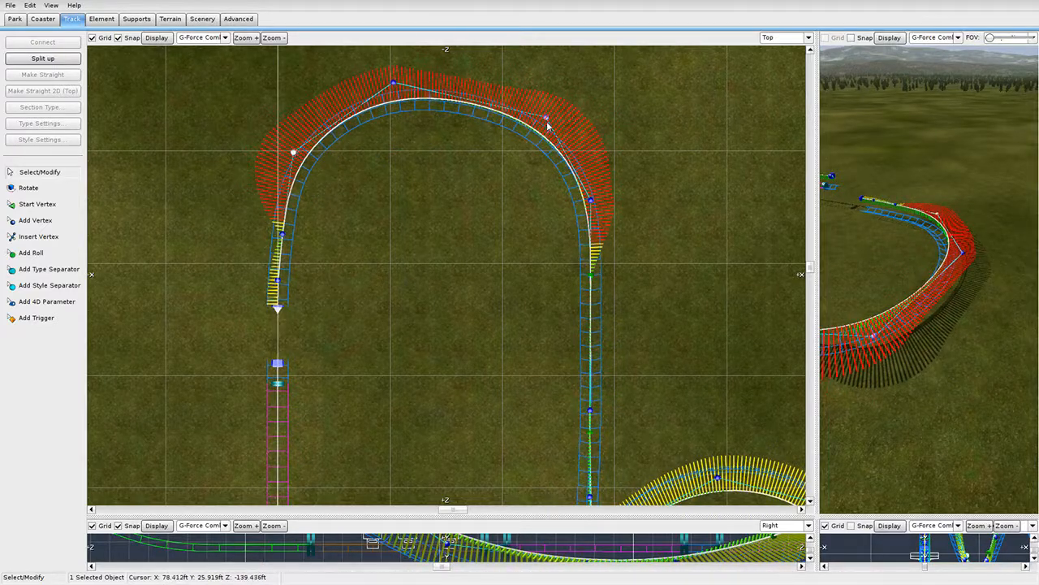
pyautogui.moveTo(548, 121); pyautogui.dragTo(560, 108)
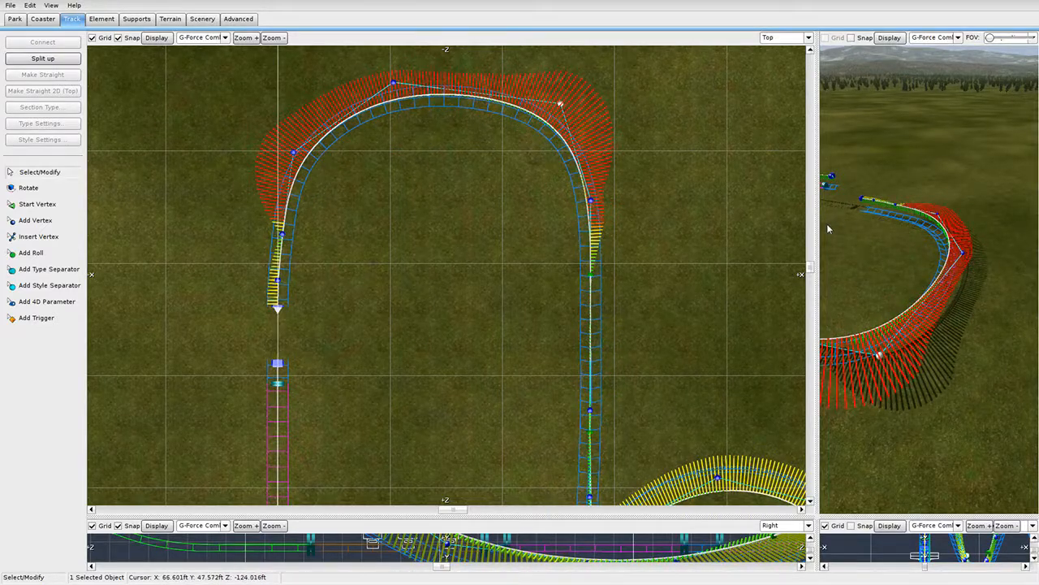
pyautogui.moveTo(566, 105); pyautogui.dragTo(538, 94)
pyautogui.moveTo(404, 82); pyautogui.dragTo(369, 73)
pyautogui.moveTo(529, 99); pyautogui.dragTo(533, 73)
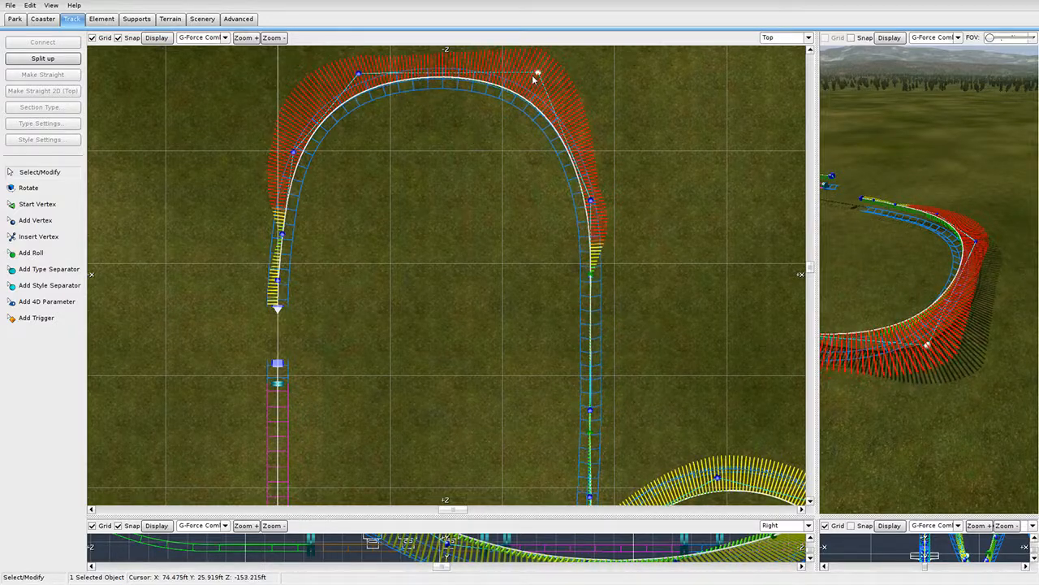
pyautogui.scroll(-2, 582, 132)
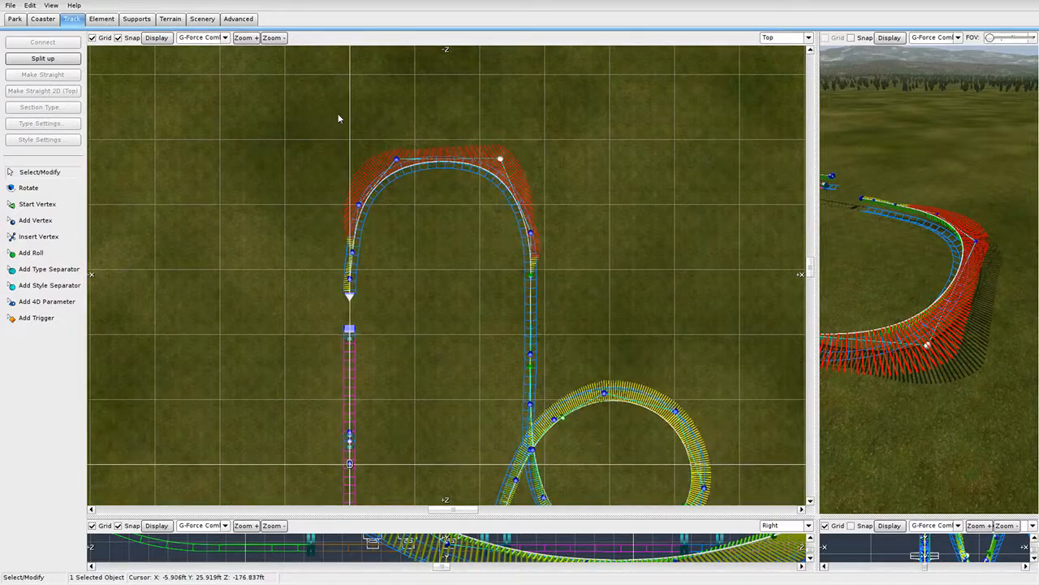
# Box-select the seven objects at the track end in the side view and drag them upward.
pyautogui.click(821, 194)
pyautogui.moveTo(816, 191); pyautogui.dragTo(246, 191)
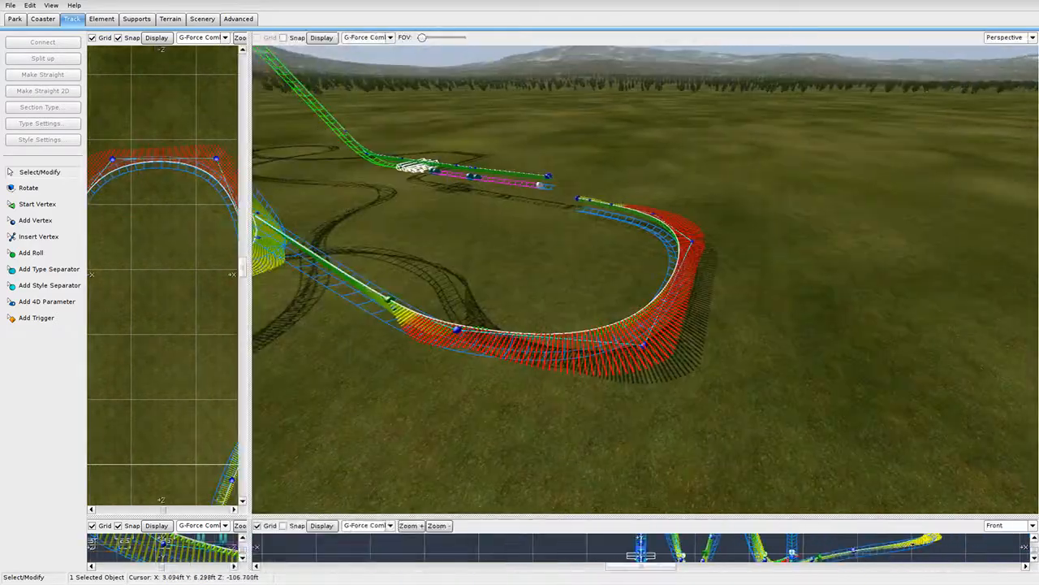
pyautogui.moveTo(646, 279); pyautogui.dragTo(544, 264, button='right')
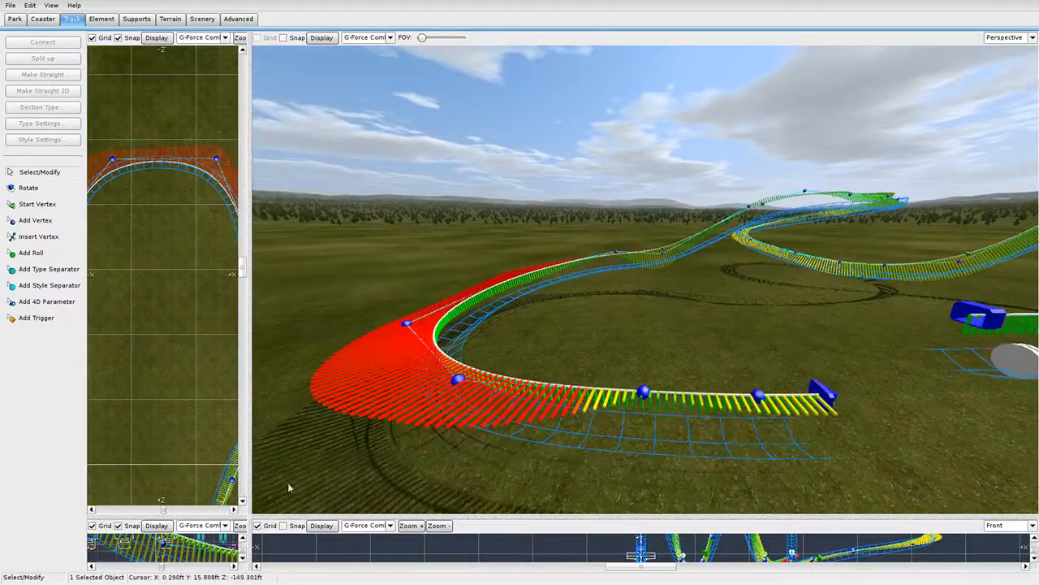
pyautogui.moveTo(251, 518); pyautogui.dragTo(961, 31)
pyautogui.scroll(-5, 606, 220)
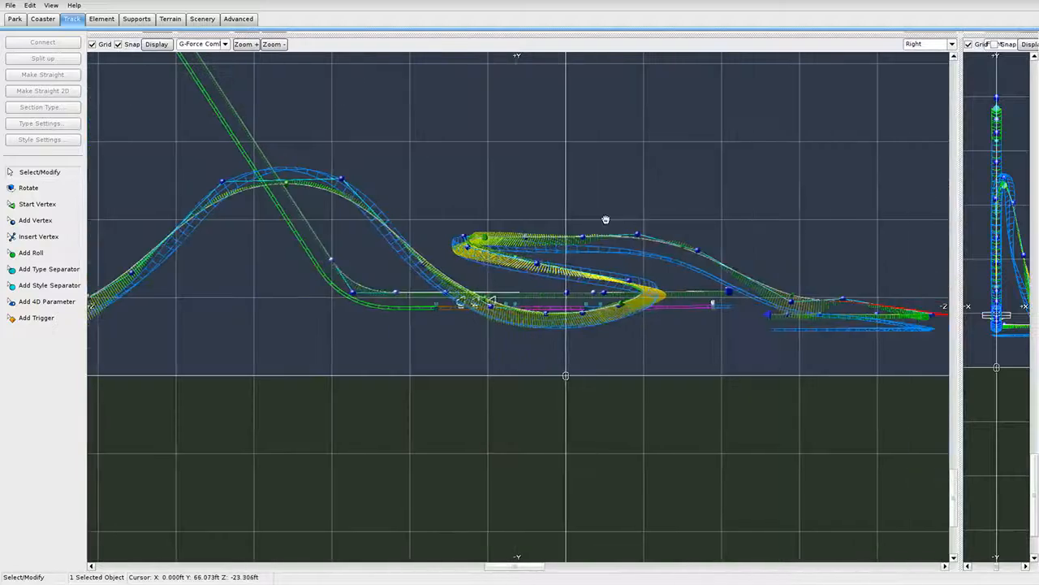
pyautogui.scroll(2, 857, 357)
pyautogui.moveTo(857, 357); pyautogui.dragTo(753, 340, button='right')
pyautogui.moveTo(351, 336); pyautogui.dragTo(668, 268)
pyautogui.scroll(3, 667, 268)
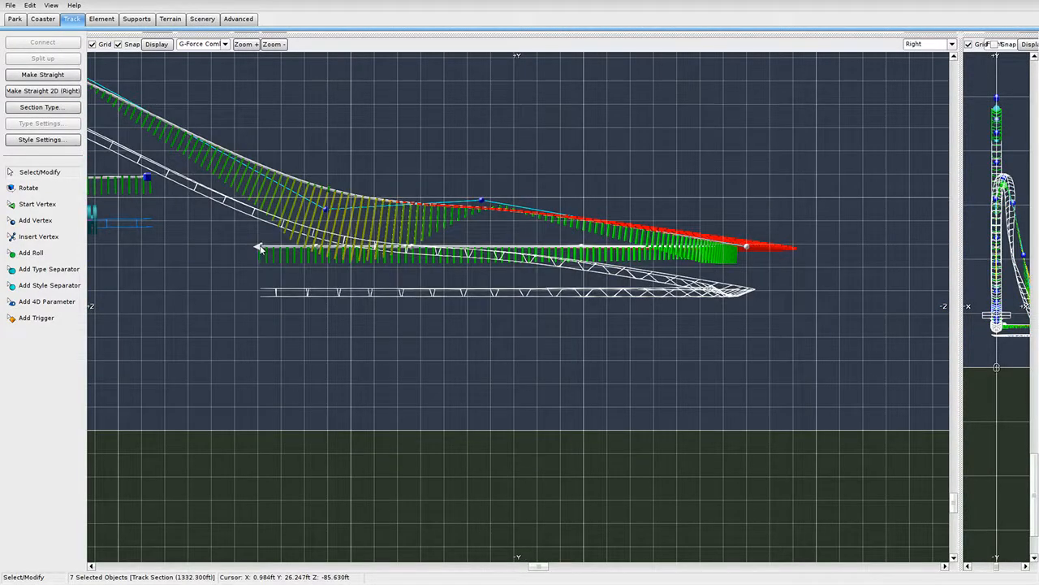
pyautogui.moveTo(260, 249); pyautogui.dragTo(270, 167)
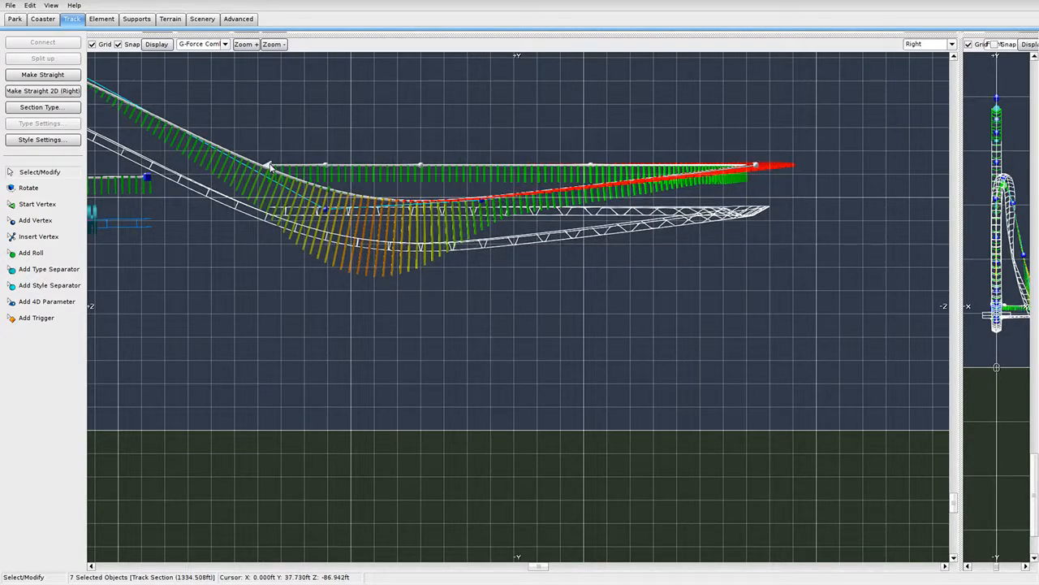
# Flatten the curled end vertices into a pointed curve and Connect it to the other track piece.
pyautogui.moveTo(483, 203); pyautogui.dragTo(529, 207)
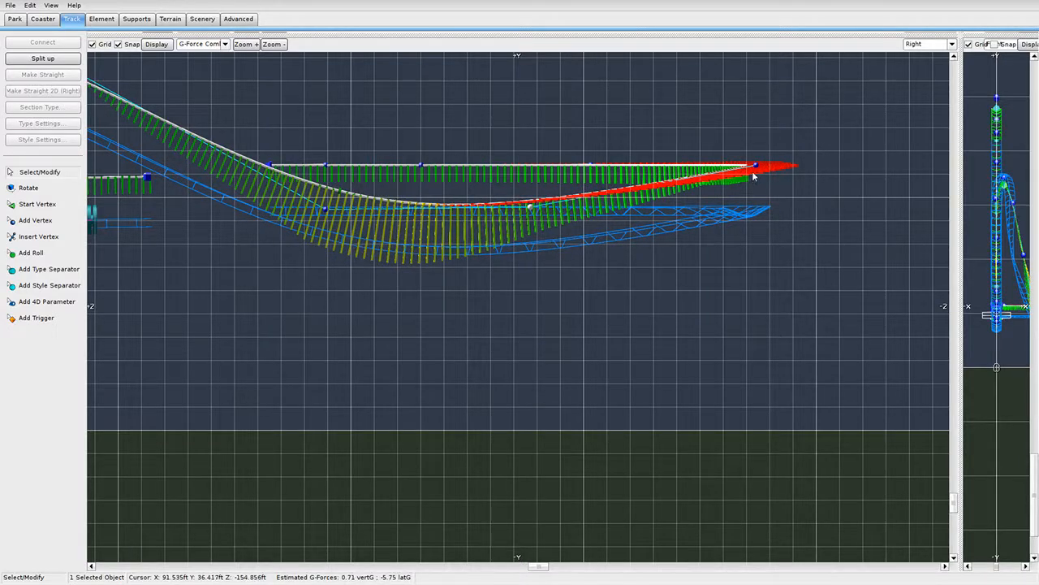
pyautogui.moveTo(761, 172); pyautogui.dragTo(786, 195)
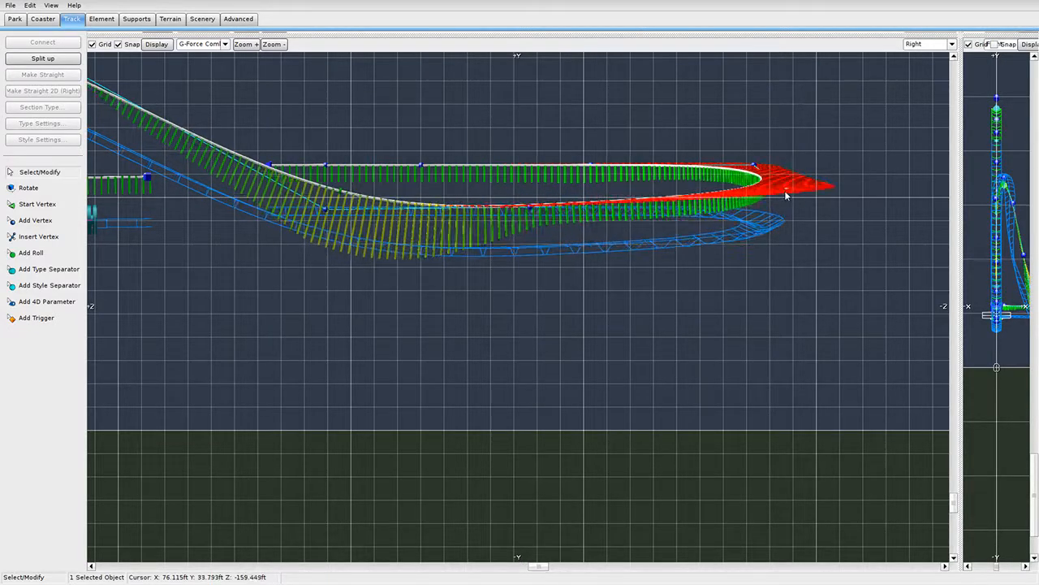
pyautogui.moveTo(753, 164); pyautogui.dragTo(762, 187)
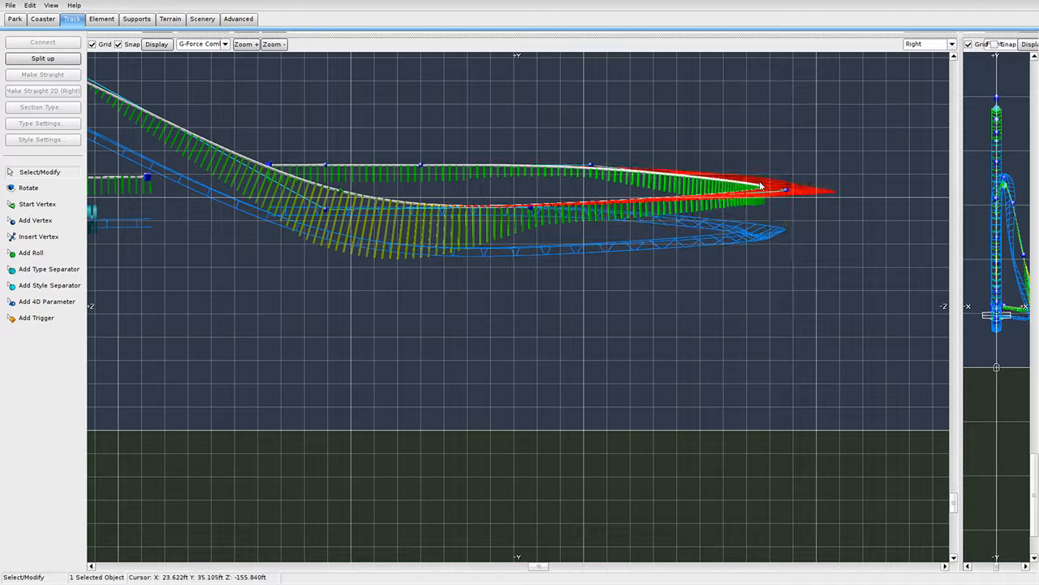
pyautogui.moveTo(591, 166); pyautogui.dragTo(588, 171)
pyautogui.moveTo(258, 172); pyautogui.dragTo(355, 195, button='right')
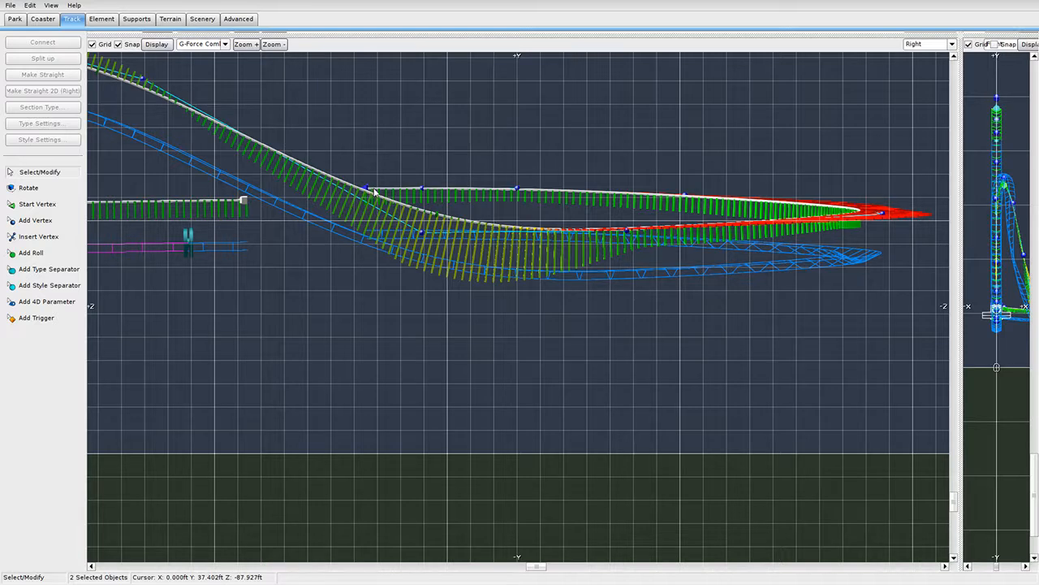
pyautogui.click(43, 42)
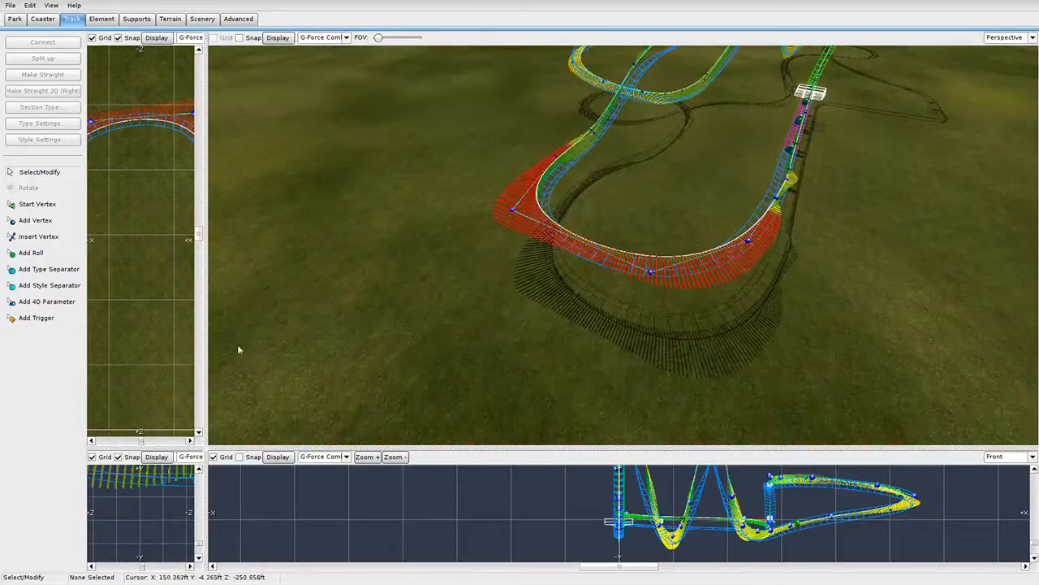
# Reshape the red turn by moving its right and left vertices in the Top view.
pyautogui.moveTo(203, 349); pyautogui.dragTo(656, 350)
pyautogui.scroll(3, 465, 291)
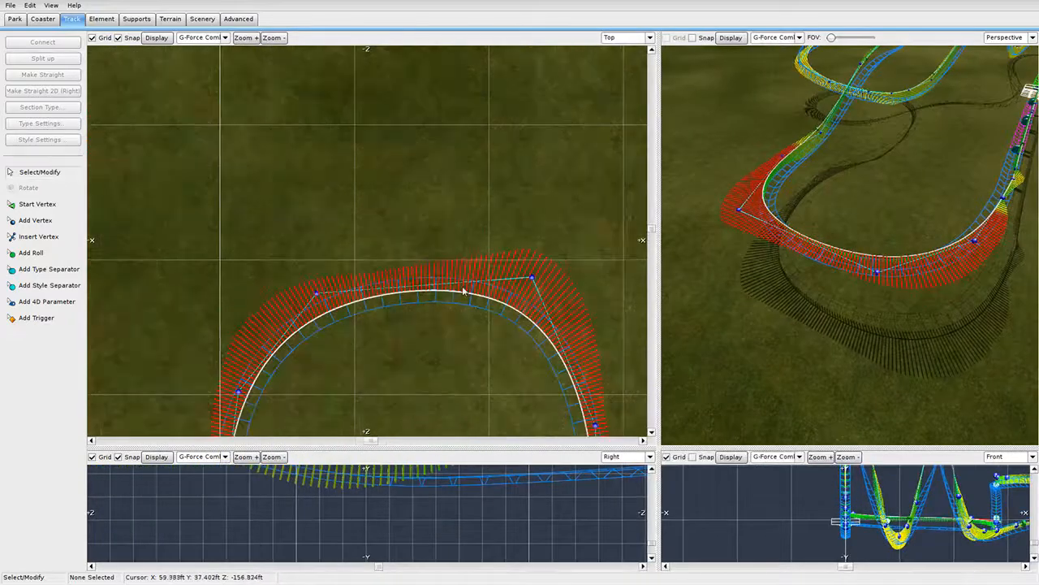
pyautogui.moveTo(532, 279); pyautogui.dragTo(507, 269)
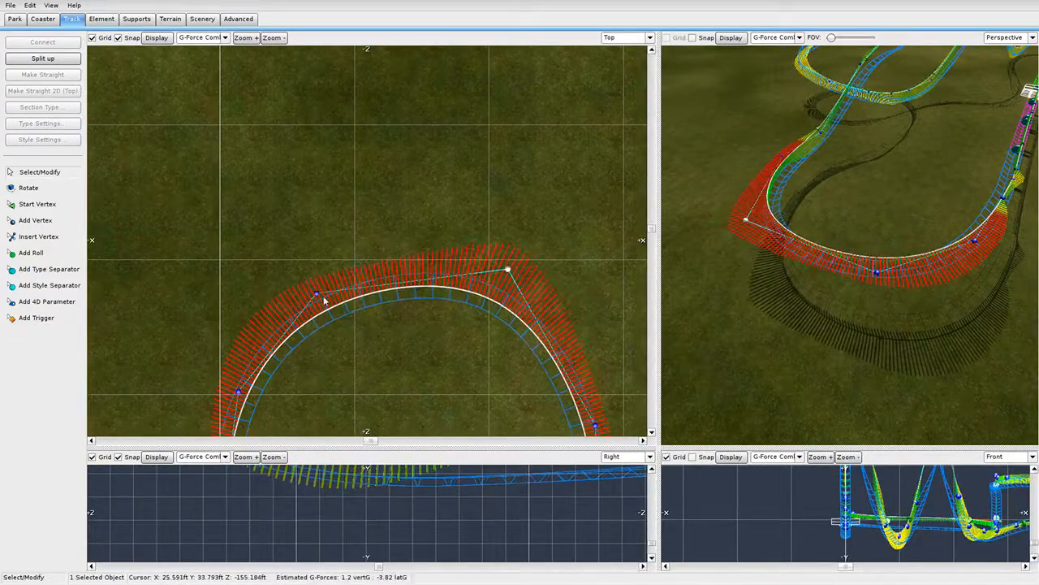
pyautogui.moveTo(316, 286); pyautogui.dragTo(324, 274)
pyautogui.scroll(-4, 326, 274)
pyautogui.moveTo(483, 339); pyautogui.dragTo(479, 216, button='right')
# Add a roll point on the top curve, move it round the bend, and set No Lat. G-Force.
pyautogui.click(44, 257)
pyautogui.click(380, 139)
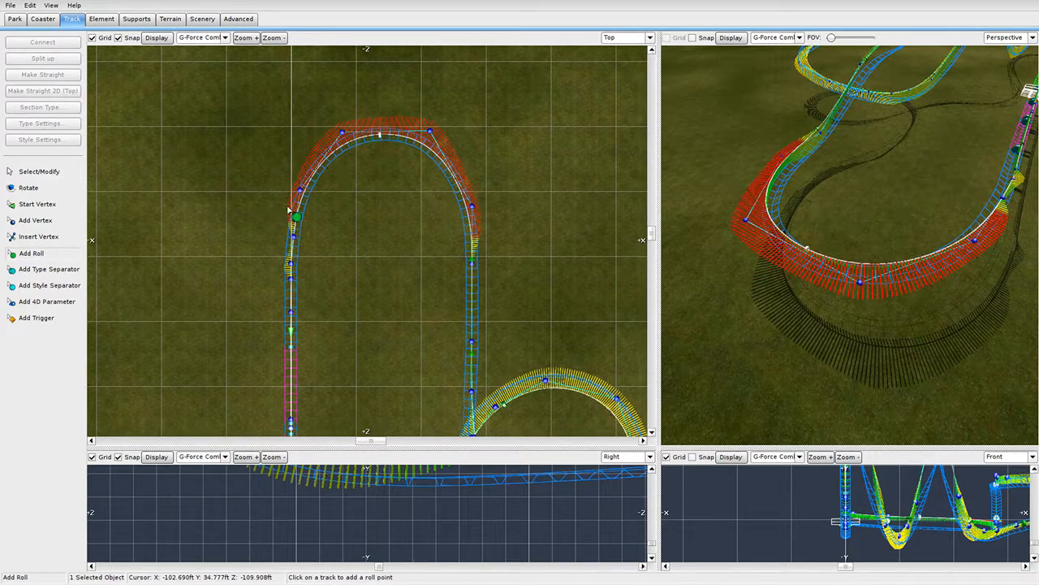
pyautogui.press('Escape')
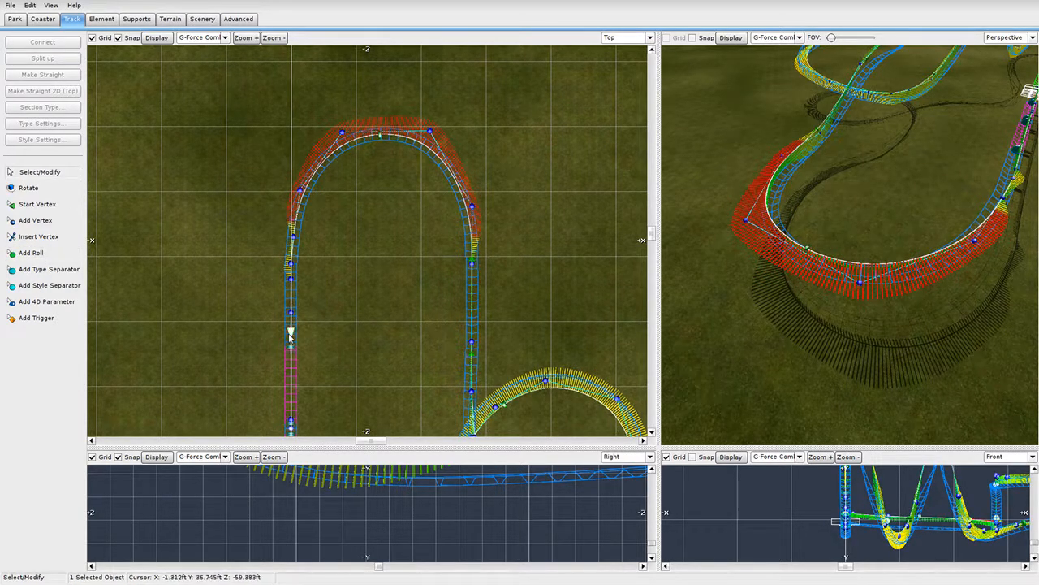
pyautogui.doubleClick(291, 329)
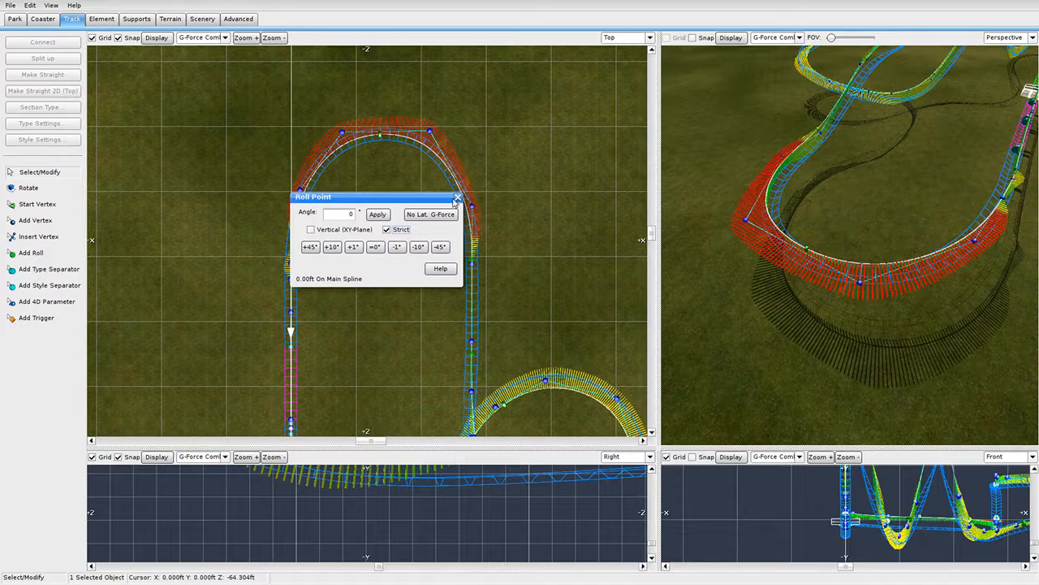
pyautogui.click(458, 197)
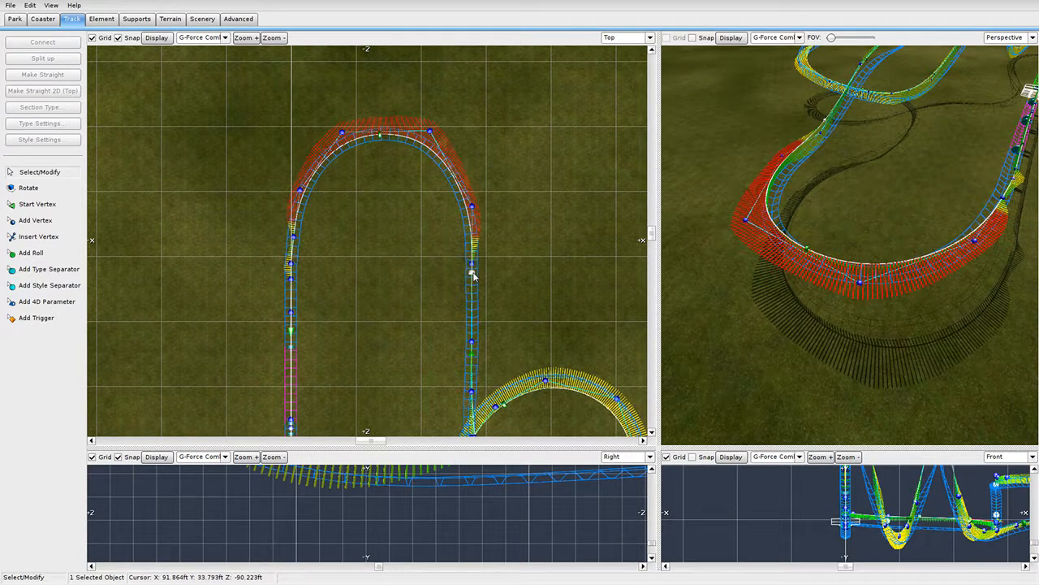
pyautogui.moveTo(459, 266); pyautogui.dragTo(441, 159)
pyautogui.doubleClick(441, 159)
pyautogui.click(429, 216)
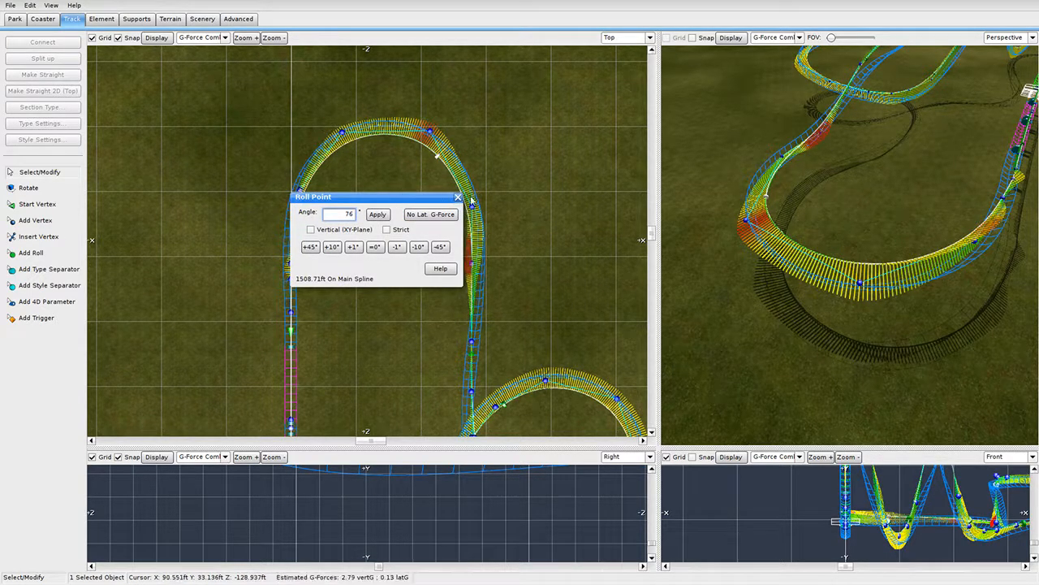
pyautogui.click(458, 197)
# Add a second roll point on the left bend and set it to No Lat. G-Force.
pyautogui.click(59, 252)
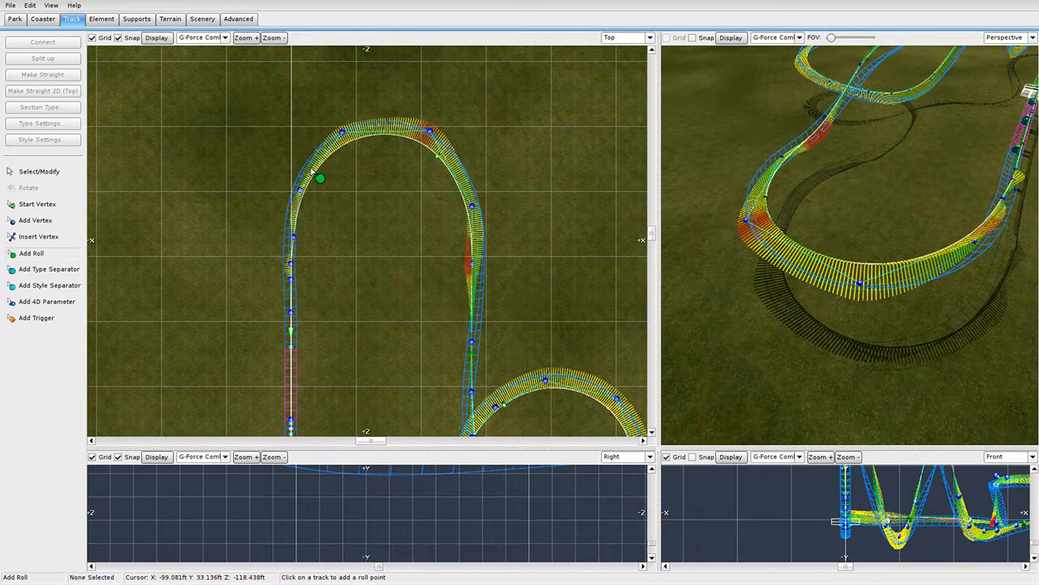
pyautogui.click(310, 165)
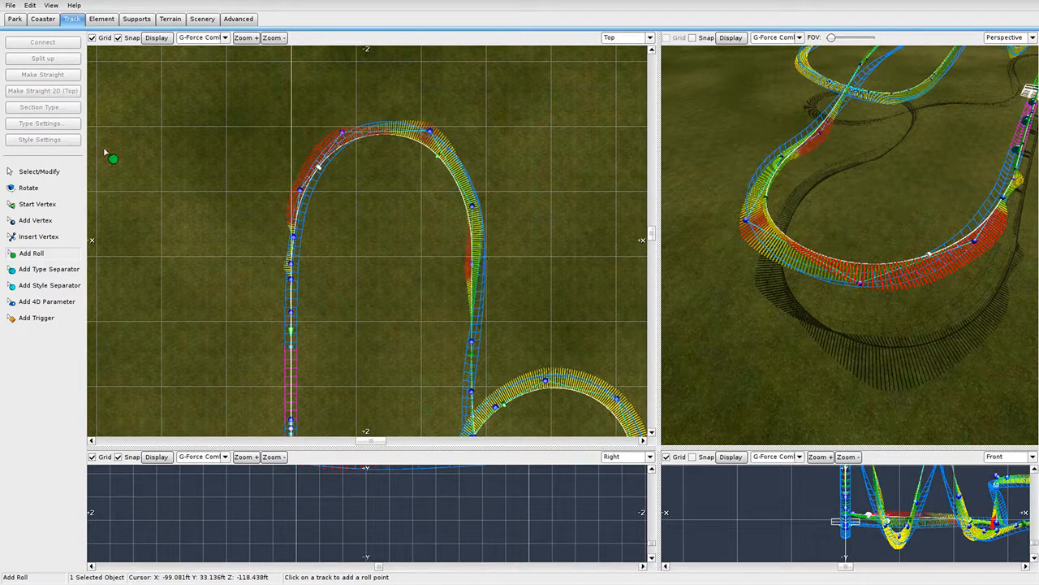
pyautogui.click(47, 173)
pyautogui.doubleClick(319, 168)
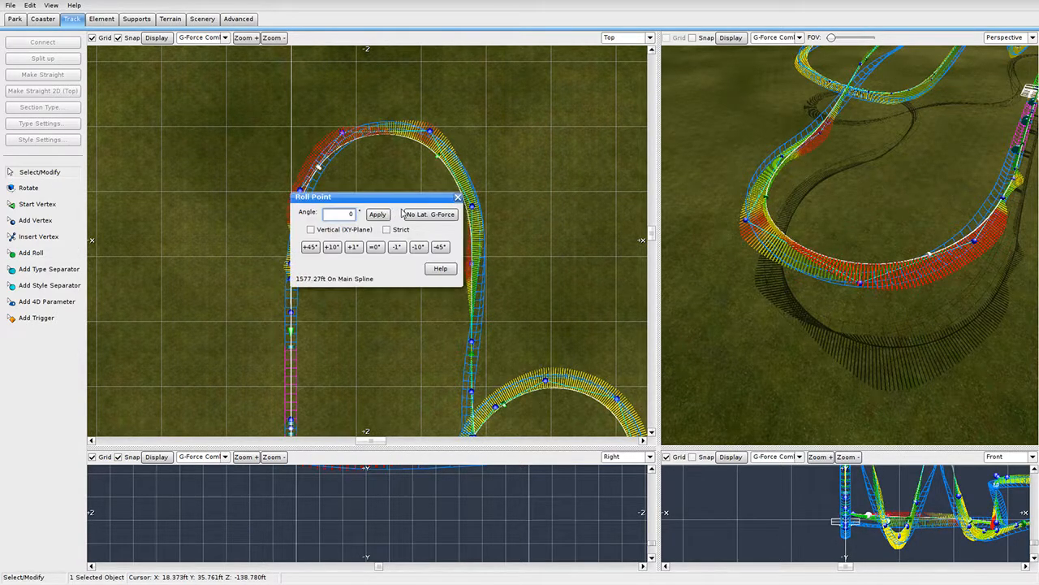
pyautogui.click(450, 214)
pyautogui.click(458, 198)
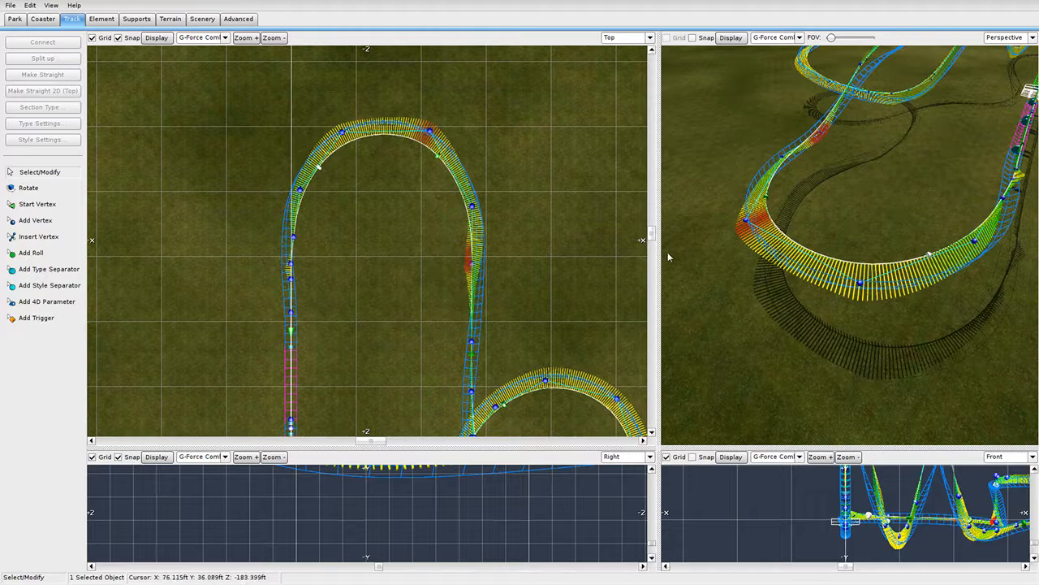
pyautogui.moveTo(660, 252); pyautogui.dragTo(209, 253)
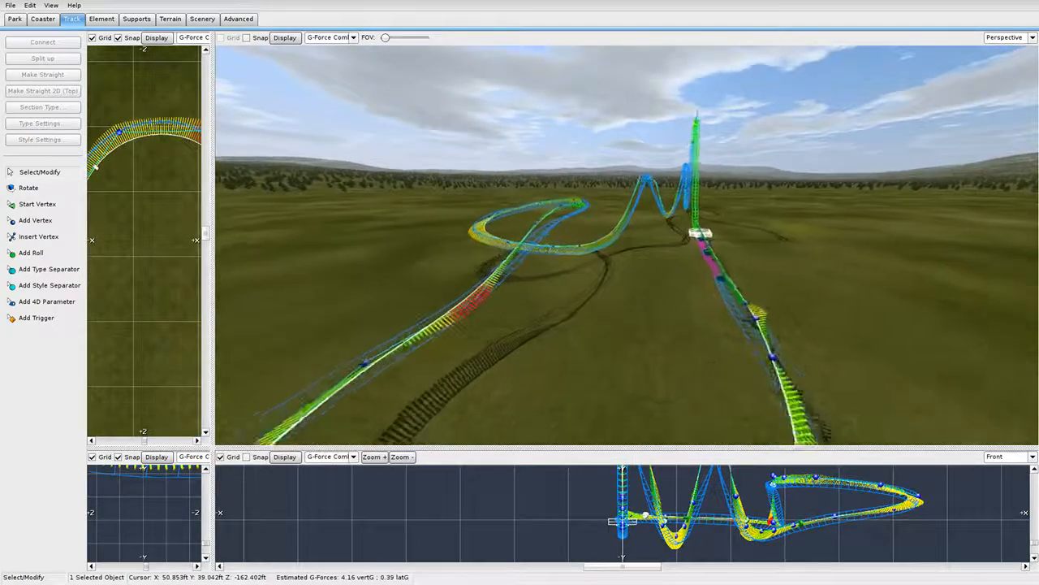
# Add a roll point on the straight track and slide it left along the turn.
pyautogui.click(14, 255)
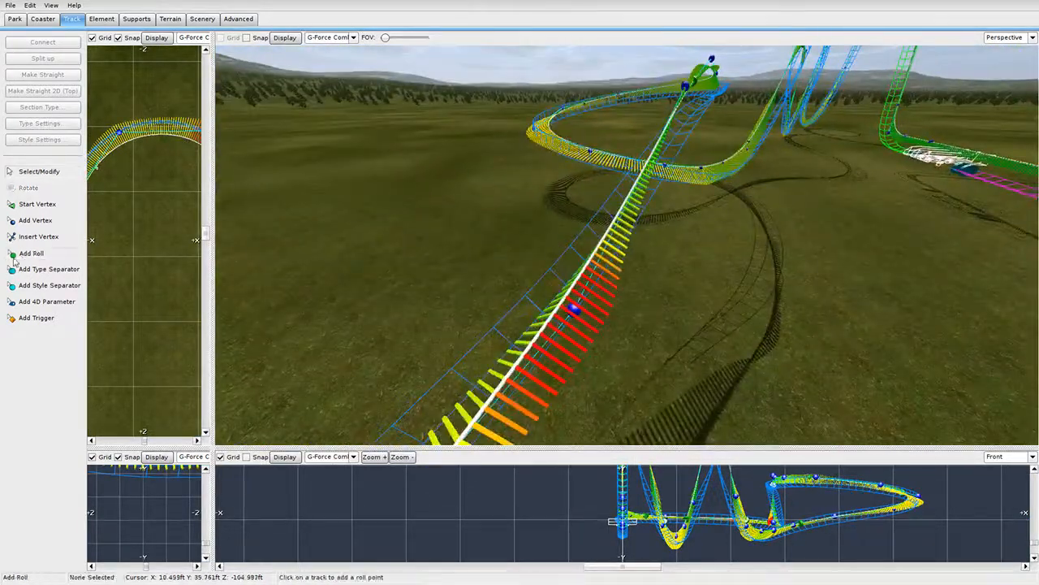
pyautogui.click(556, 276)
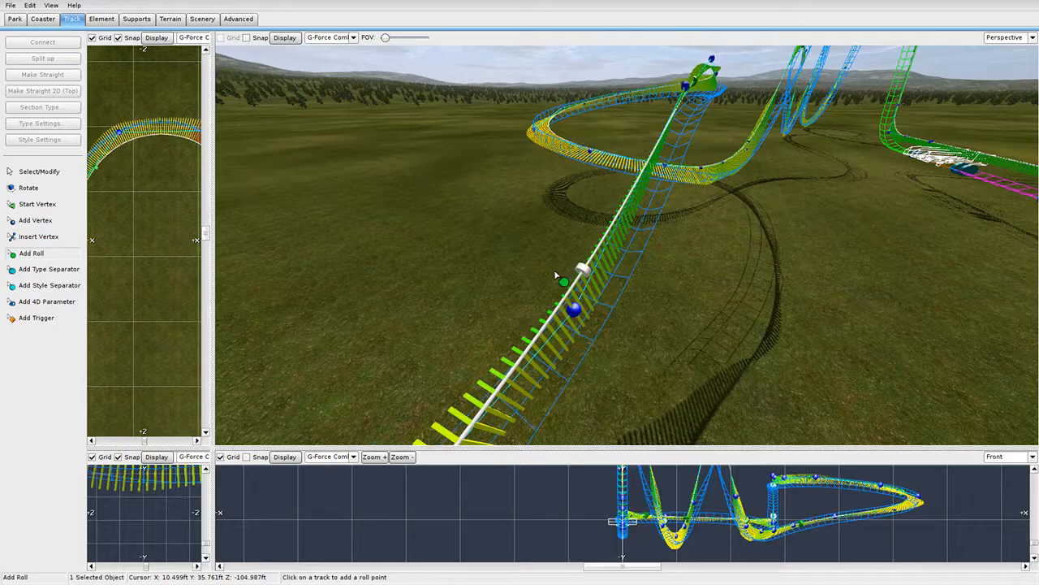
pyautogui.click(55, 175)
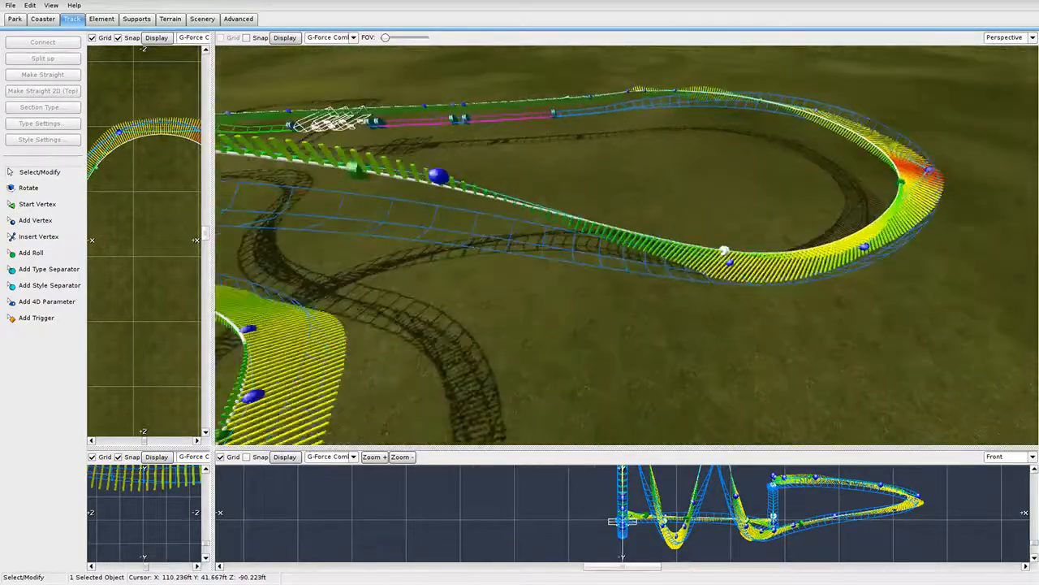
pyautogui.moveTo(722, 243); pyautogui.dragTo(719, 257, button='middle')
pyautogui.moveTo(716, 254); pyautogui.dragTo(613, 257)
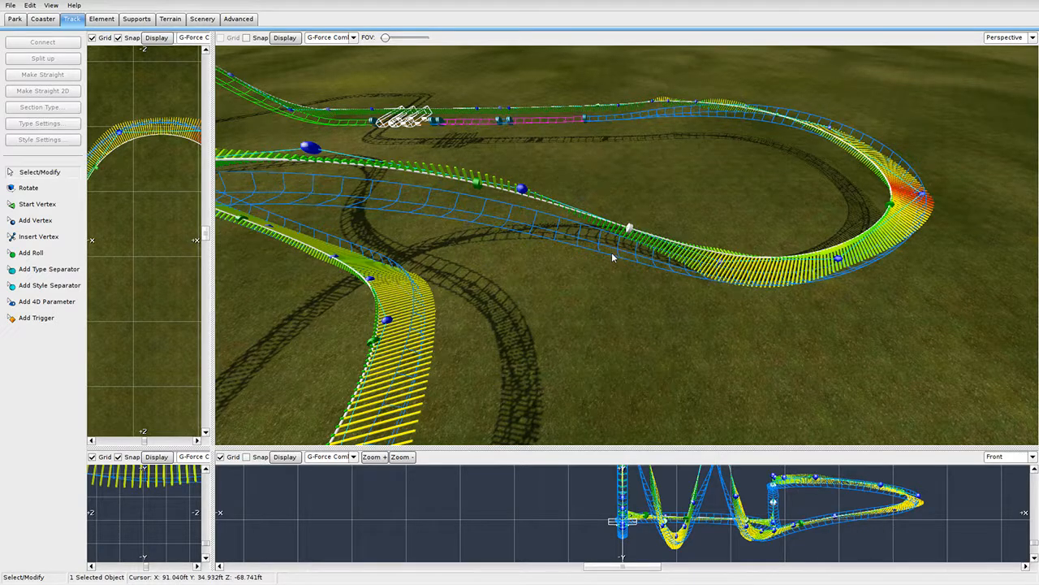
pyautogui.doubleClick(474, 184)
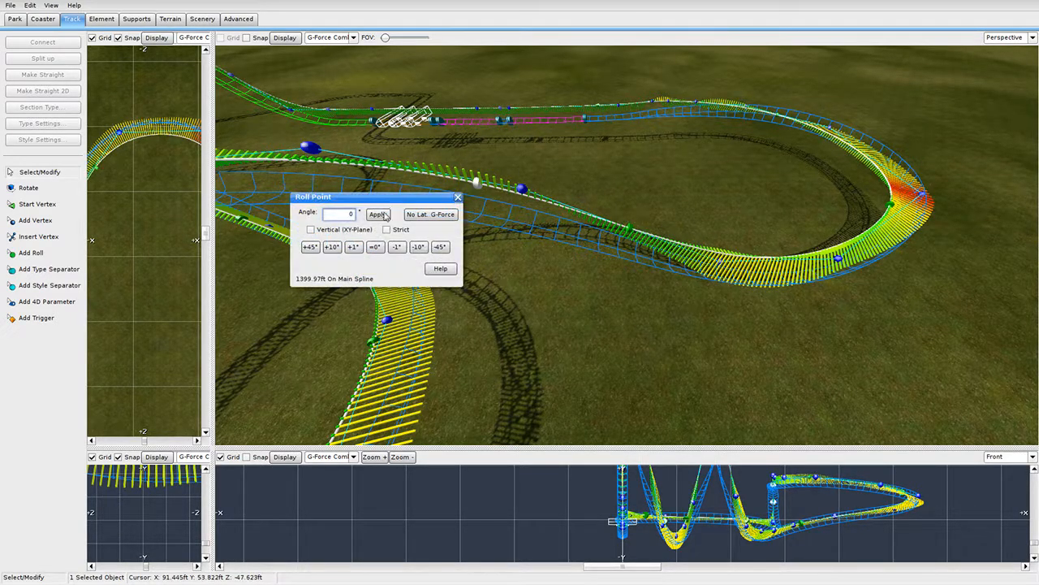
pyautogui.click(458, 198)
# Slide the green roll point further right, then delete the selected roll point.
pyautogui.moveTo(627, 237); pyautogui.dragTo(666, 244)
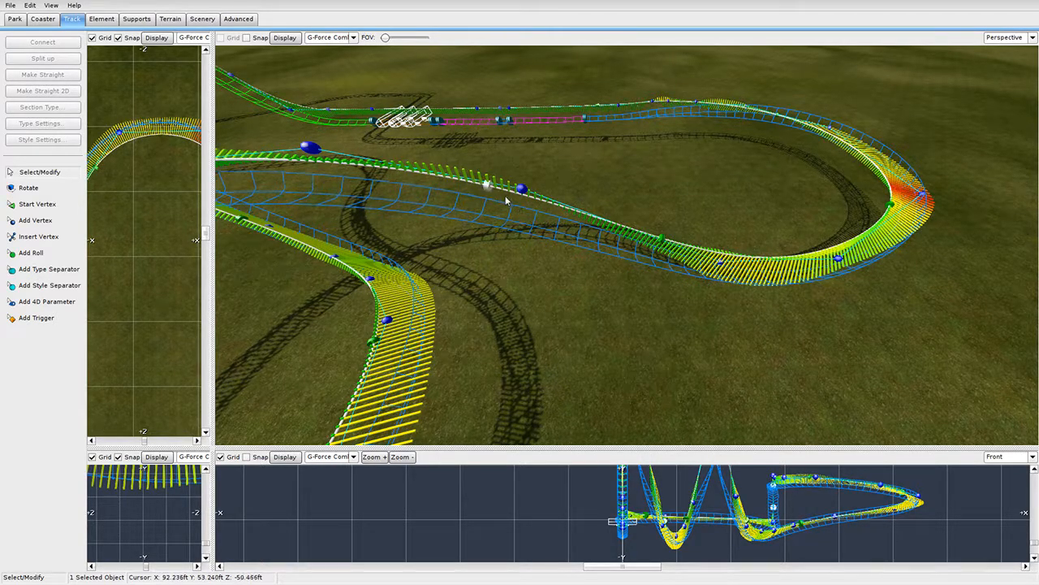
pyautogui.moveTo(506, 200); pyautogui.dragTo(526, 212)
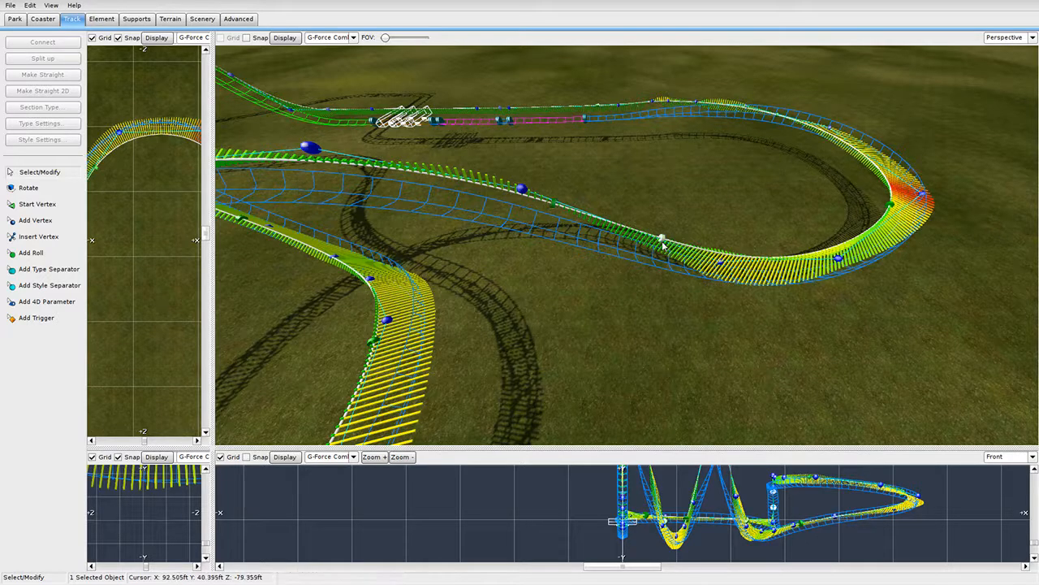
pyautogui.press('Delete')
pyautogui.moveTo(553, 214); pyautogui.dragTo(641, 268, button='right')
pyautogui.scroll(5, 642, 268)
# Reposition a roll point along the lower curve and marquee-select the turn's six track sections.
pyautogui.moveTo(666, 267); pyautogui.dragTo(795, 297)
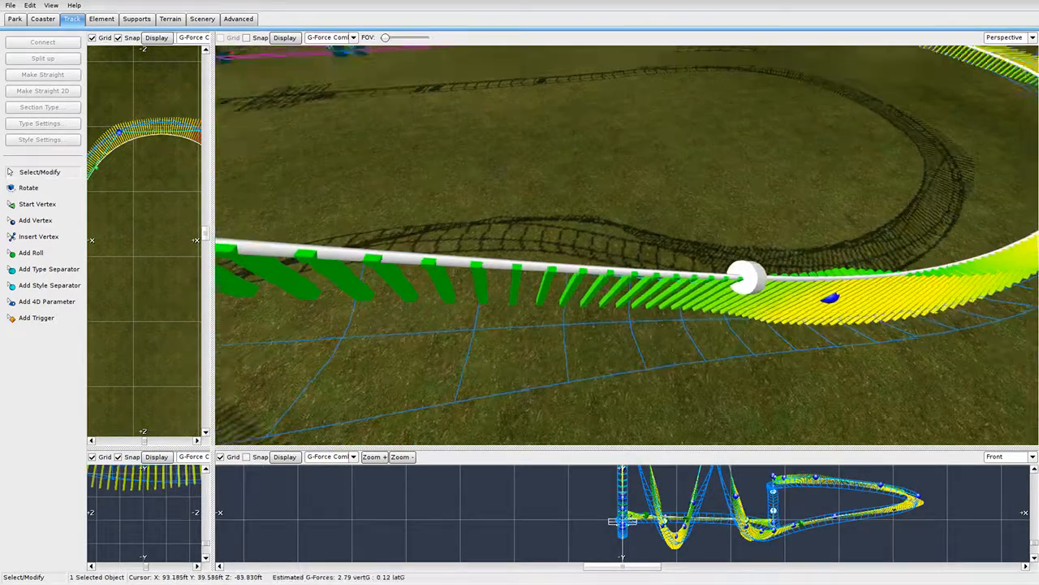
pyautogui.moveTo(796, 296); pyautogui.dragTo(776, 227, button='right')
pyautogui.moveTo(770, 230); pyautogui.dragTo(789, 255)
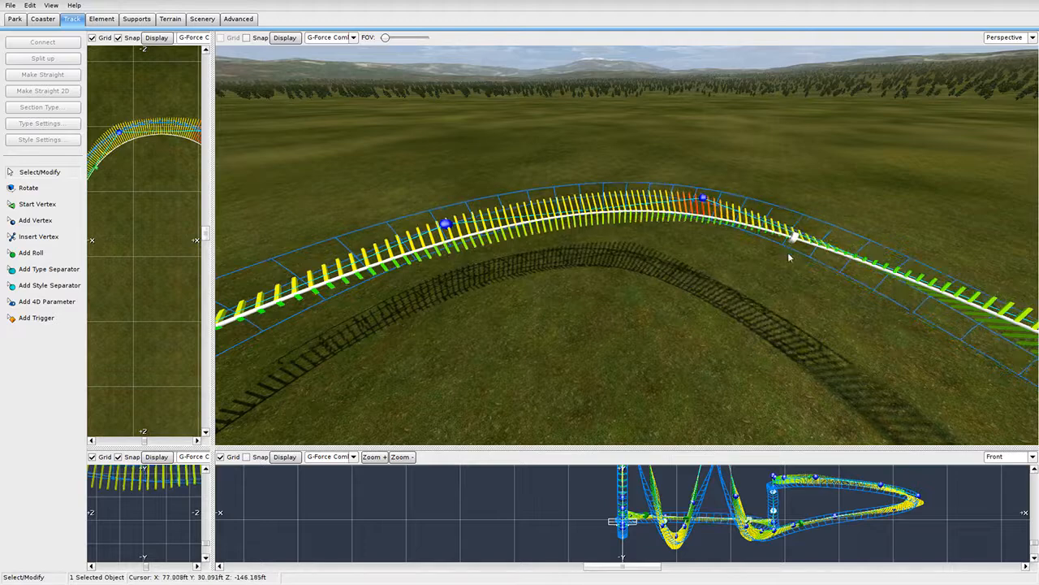
pyautogui.moveTo(789, 255); pyautogui.dragTo(609, 241, button='right')
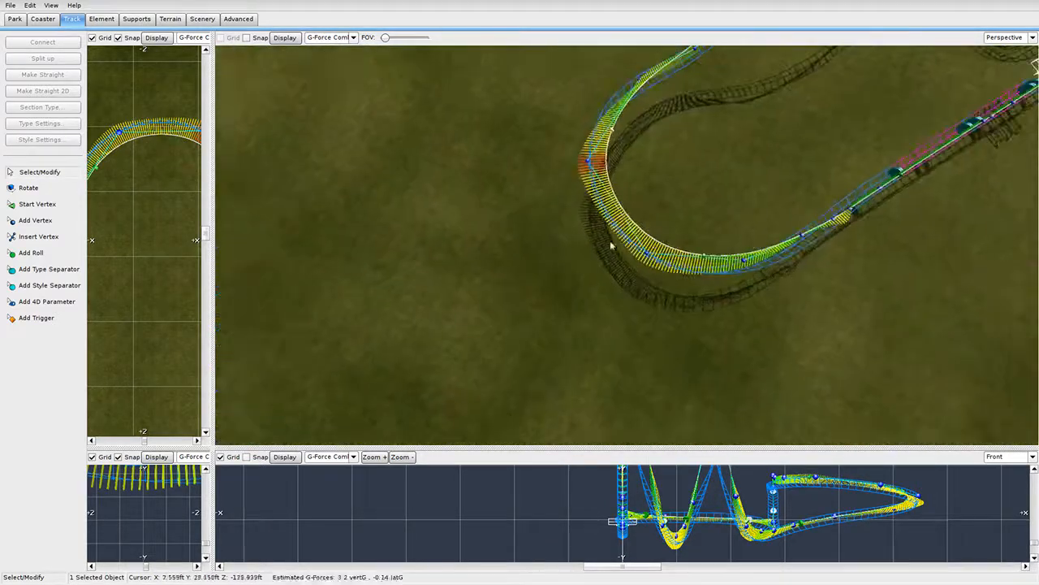
pyautogui.moveTo(527, 128); pyautogui.dragTo(789, 379)
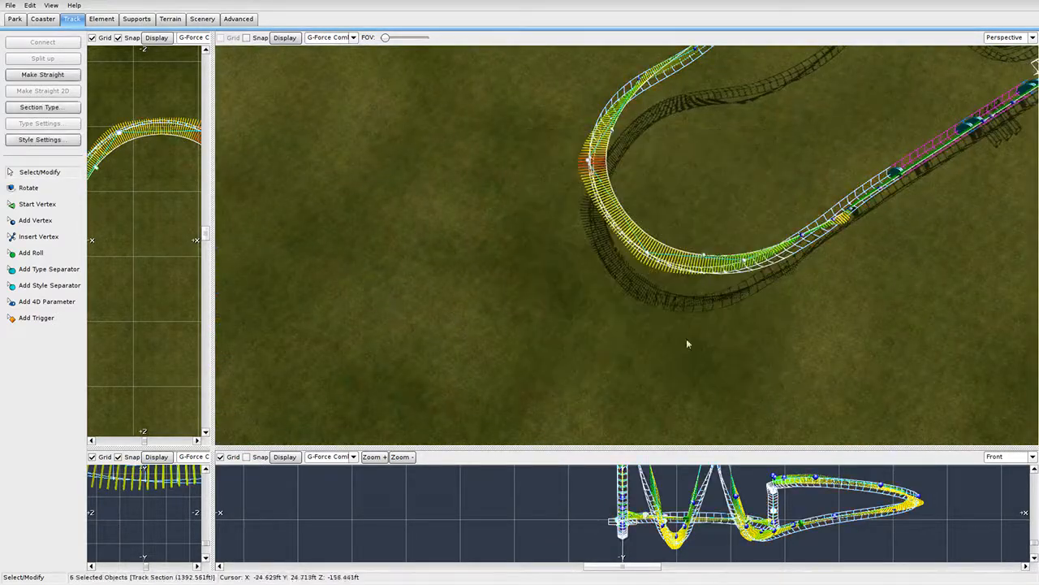
# Depump the vertices of the six selected turn sections from the Element tab.
pyautogui.click(99, 18)
pyautogui.click(70, 139)
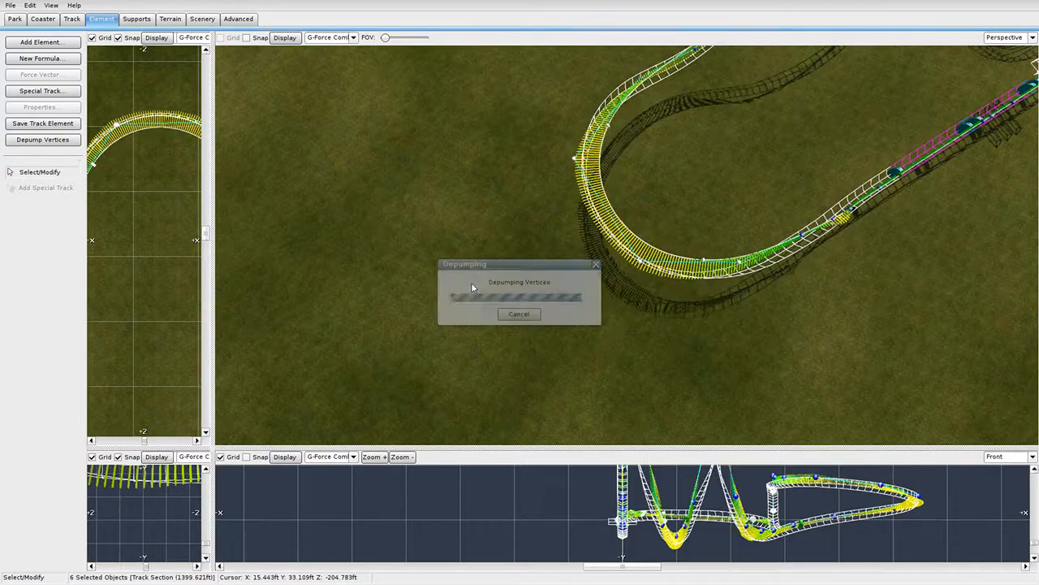
pyautogui.moveTo(520, 268); pyautogui.dragTo(373, 240, button='right')
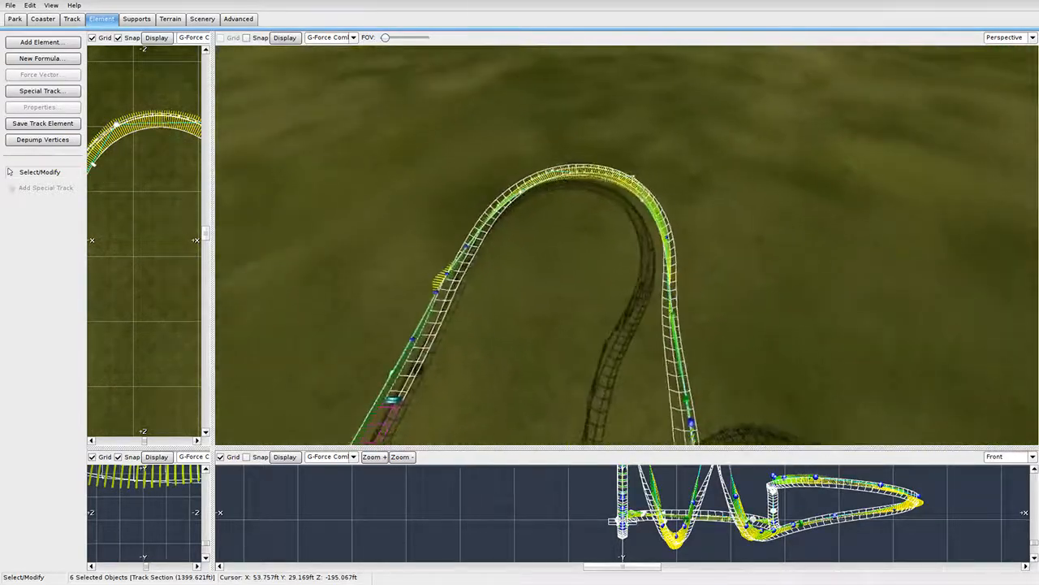
pyautogui.moveTo(591, 250)
pyautogui.mouseDown(button='right')
pyautogui.moveTo(569, 244)
pyautogui.moveTo(593, 255)
pyautogui.mouseUp(button='right')
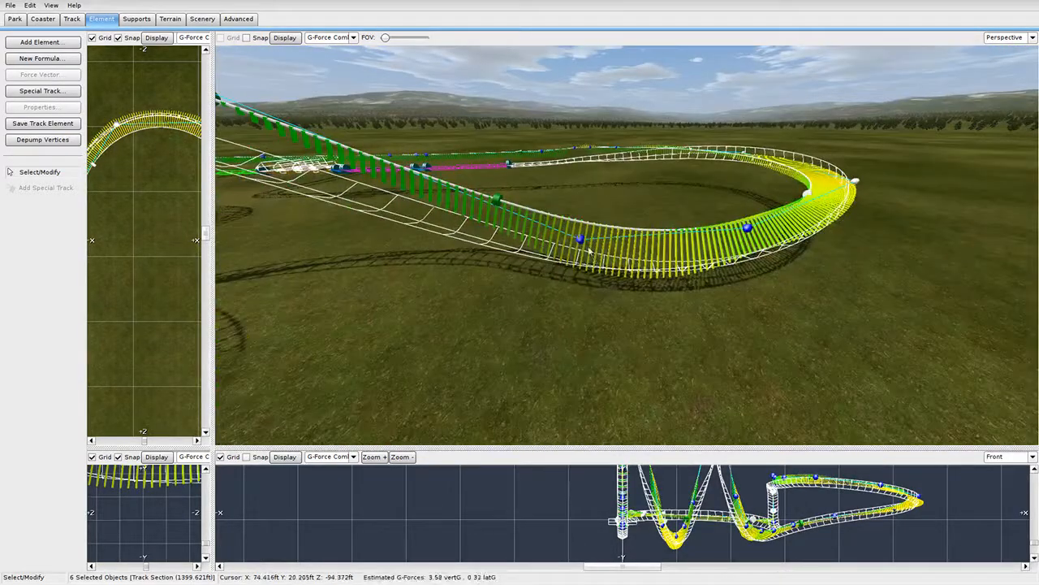
# Shift-select additional vertices along the turn and toward the following hill.
pyautogui.keyDown('shift'); pyautogui.click(579, 238); pyautogui.keyUp('shift')
pyautogui.keyDown('shift'); pyautogui.click(748, 228); pyautogui.keyUp('shift')
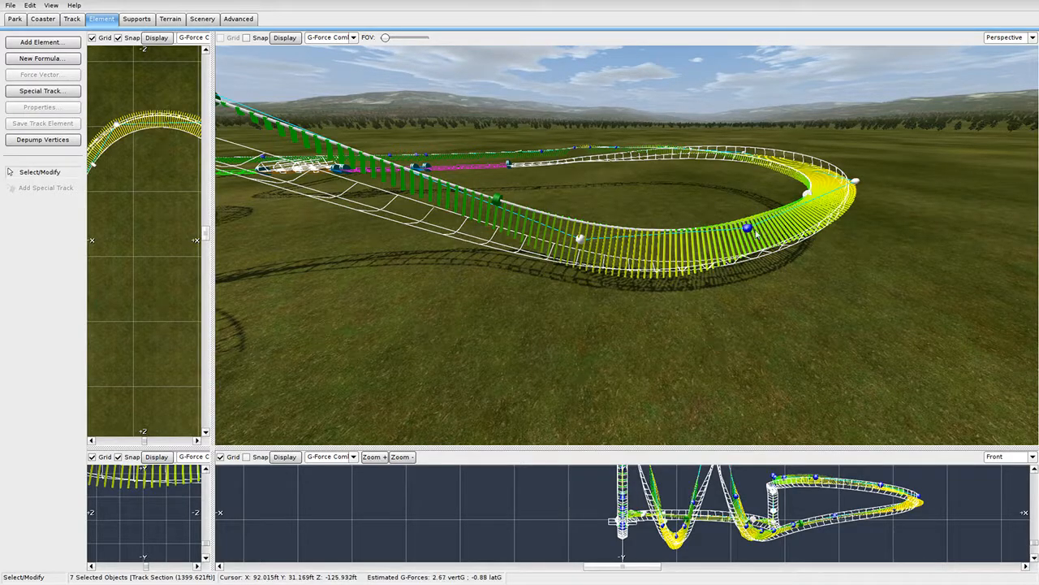
pyautogui.keyDown('shift'); pyautogui.click(748, 229); pyautogui.keyUp('shift')
pyautogui.moveTo(748, 229); pyautogui.dragTo(715, 227, button='right')
pyautogui.keyDown('shift'); pyautogui.click(385, 134); pyautogui.keyUp('shift')
pyautogui.moveTo(387, 134); pyautogui.dragTo(382, 102, button='right')
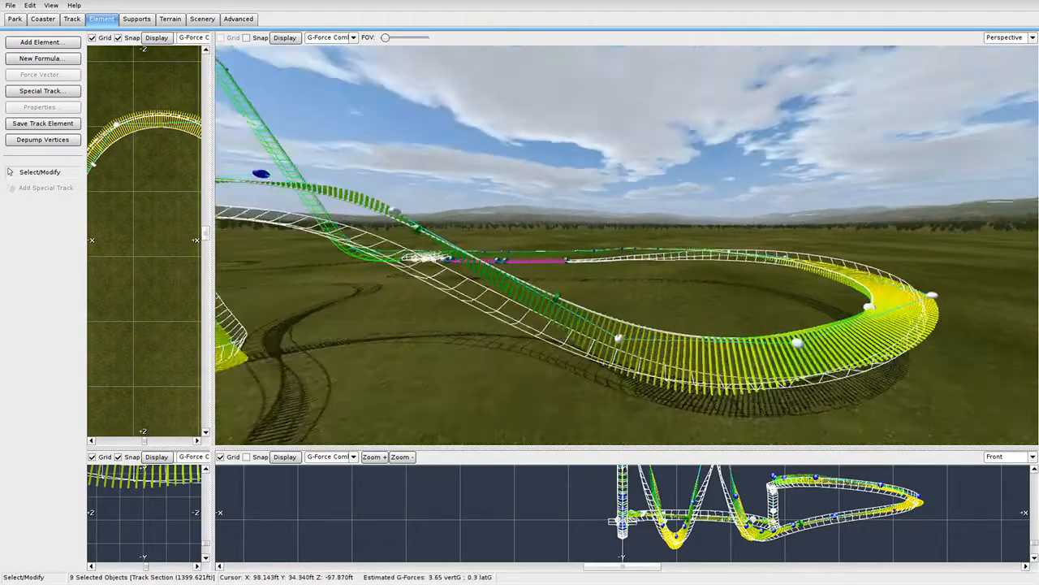
pyautogui.press('w')
pyautogui.moveTo(627, 256)
pyautogui.mouseDown(button='right')
pyautogui.moveTo(649, 245)
pyautogui.moveTo(638, 280)
pyautogui.moveTo(627, 256)
pyautogui.mouseUp(button='right')
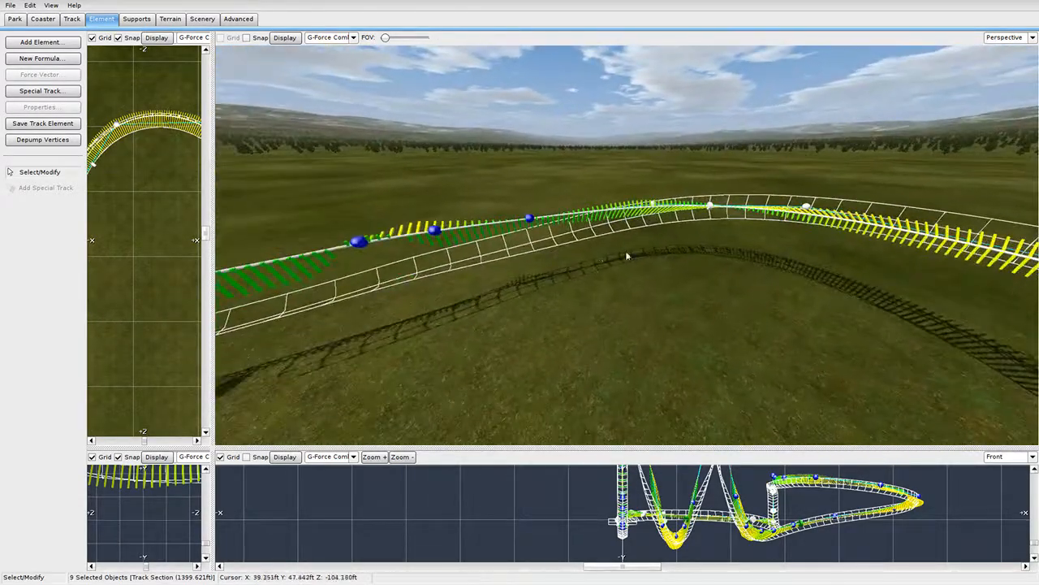
# Add the hill's crest vertices, depump the selection again, and clear it.
pyautogui.keyDown('shift'); pyautogui.click(529, 216); pyautogui.keyUp('shift')
pyautogui.keyDown('shift'); pyautogui.click(358, 242); pyautogui.keyUp('shift')
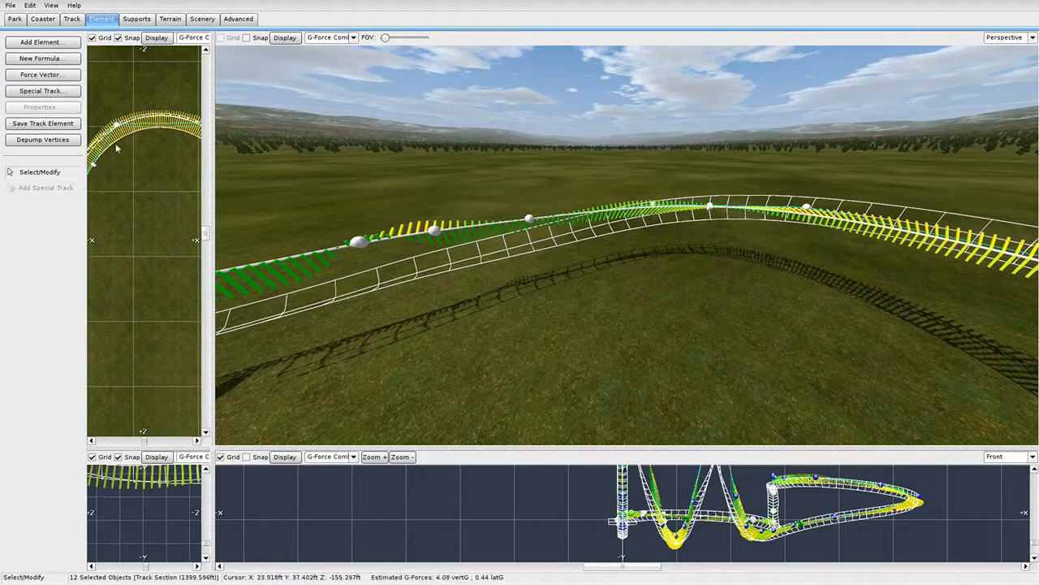
pyautogui.click(42, 140)
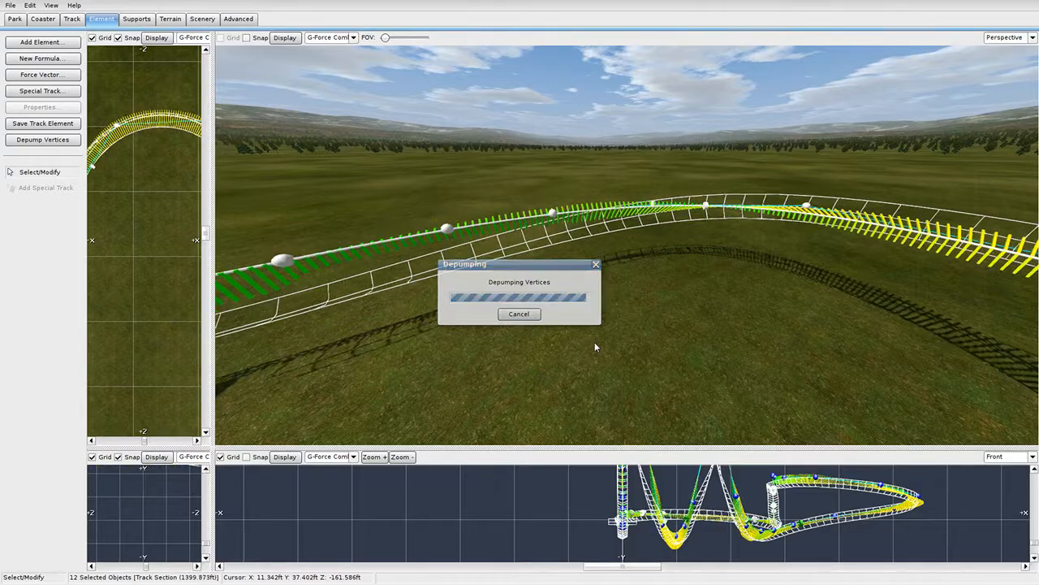
pyautogui.moveTo(597, 347); pyautogui.dragTo(607, 307, button='middle')
pyautogui.click(609, 305)
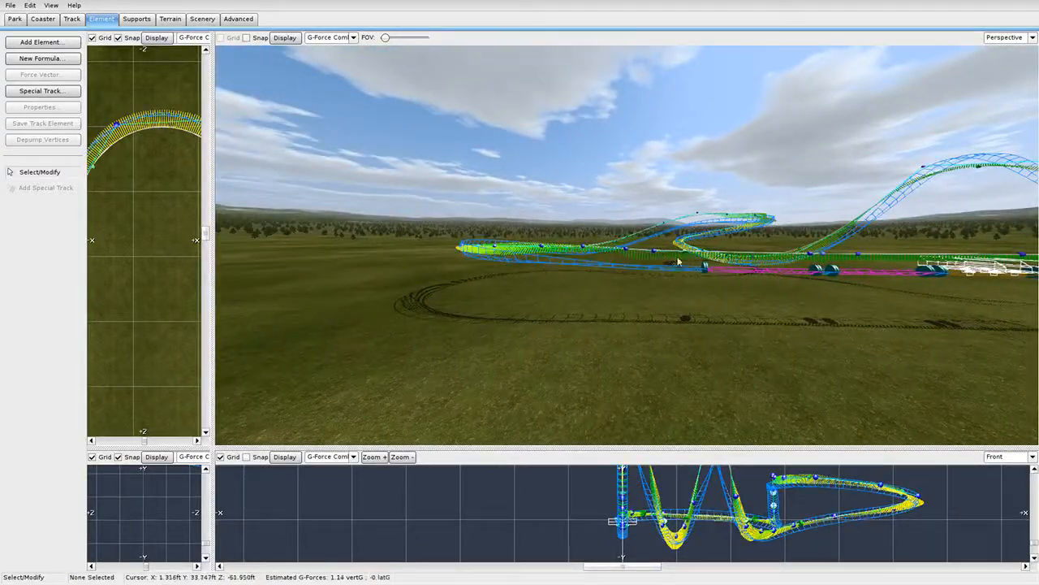
# Lower the crest roll point's bank from 76° to 66° and slide it left.
pyautogui.moveTo(679, 259); pyautogui.dragTo(683, 307, button='middle')
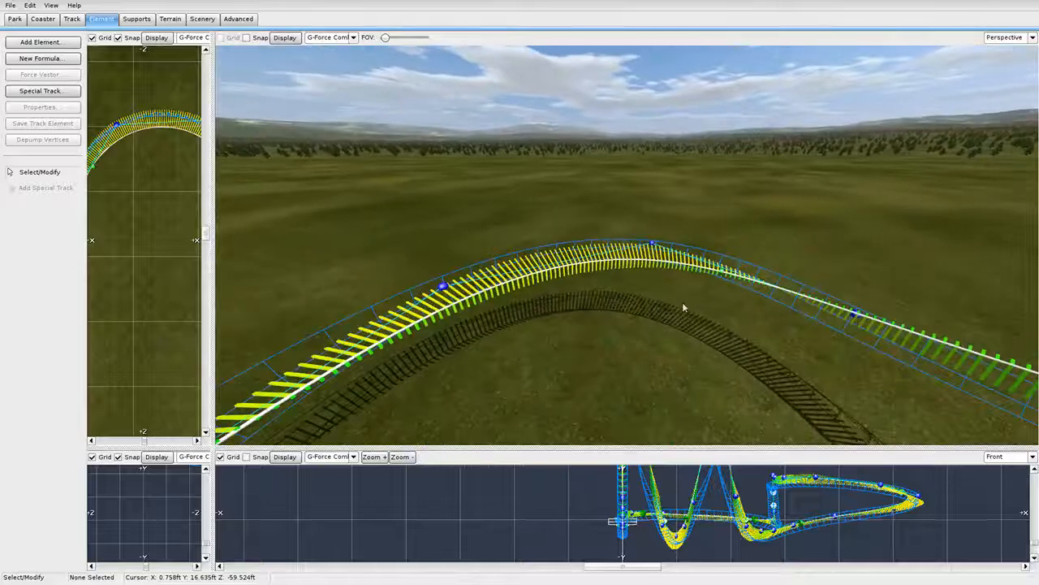
pyautogui.doubleClick(731, 278)
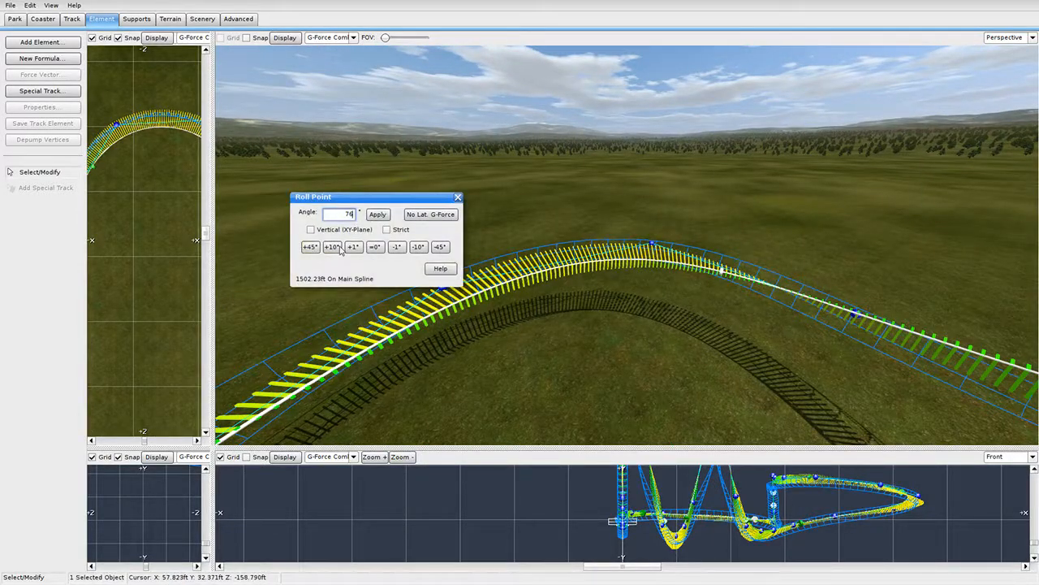
pyautogui.click(418, 247)
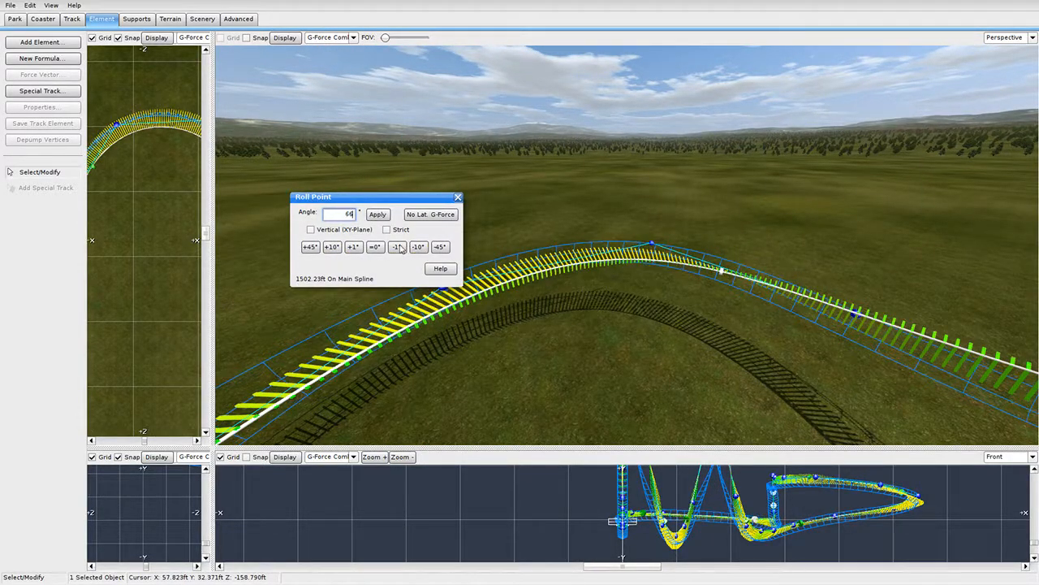
pyautogui.click(458, 197)
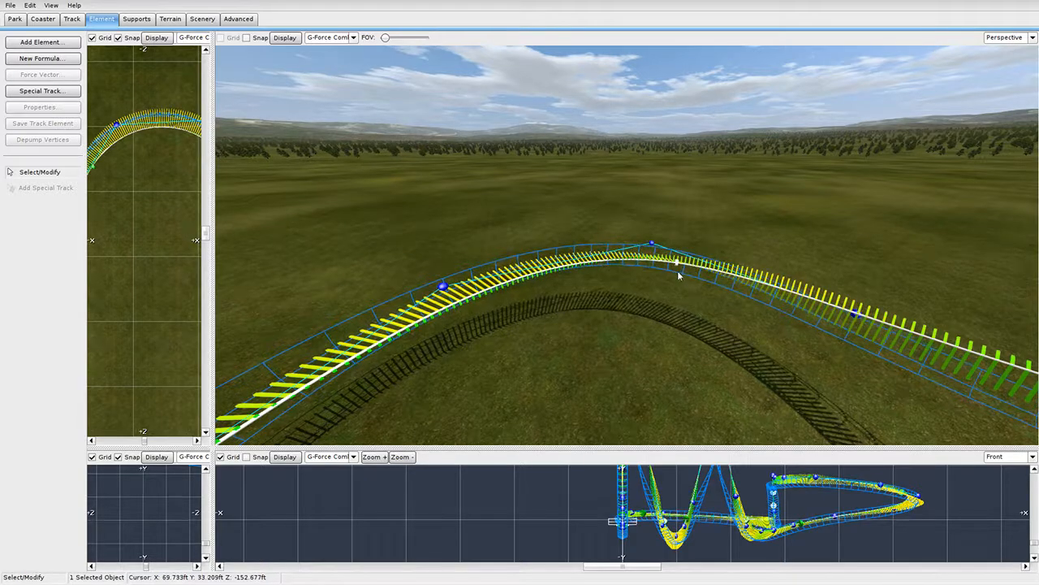
pyautogui.moveTo(760, 284); pyautogui.dragTo(734, 281)
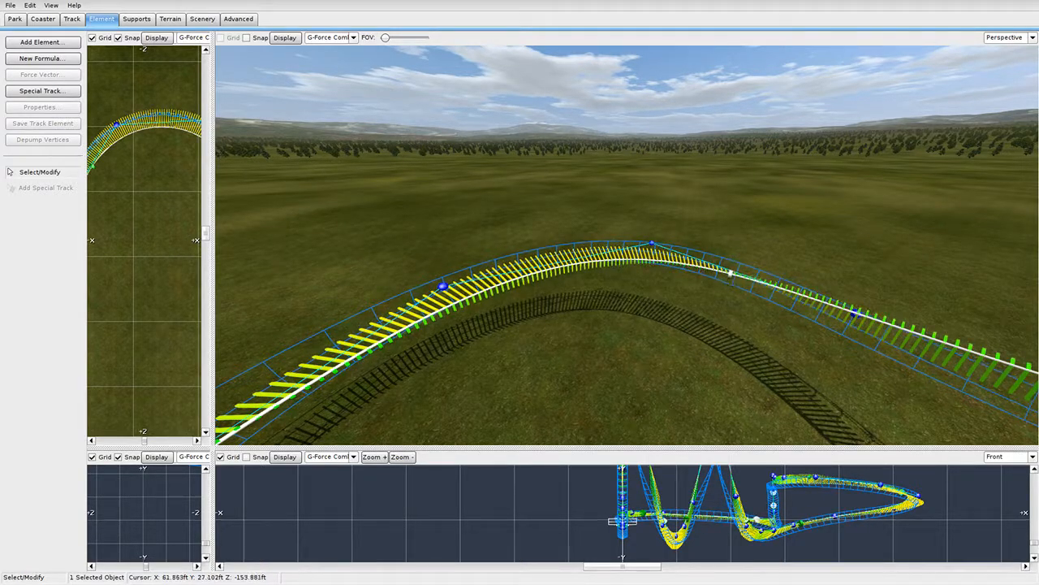
# Reduce the neighbouring roll point's bank by 10° and 1° more, to about 65°.
pyautogui.moveTo(732, 277); pyautogui.dragTo(485, 281, button='right')
pyautogui.moveTo(531, 208); pyautogui.dragTo(515, 236, button='right')
pyautogui.click(573, 220)
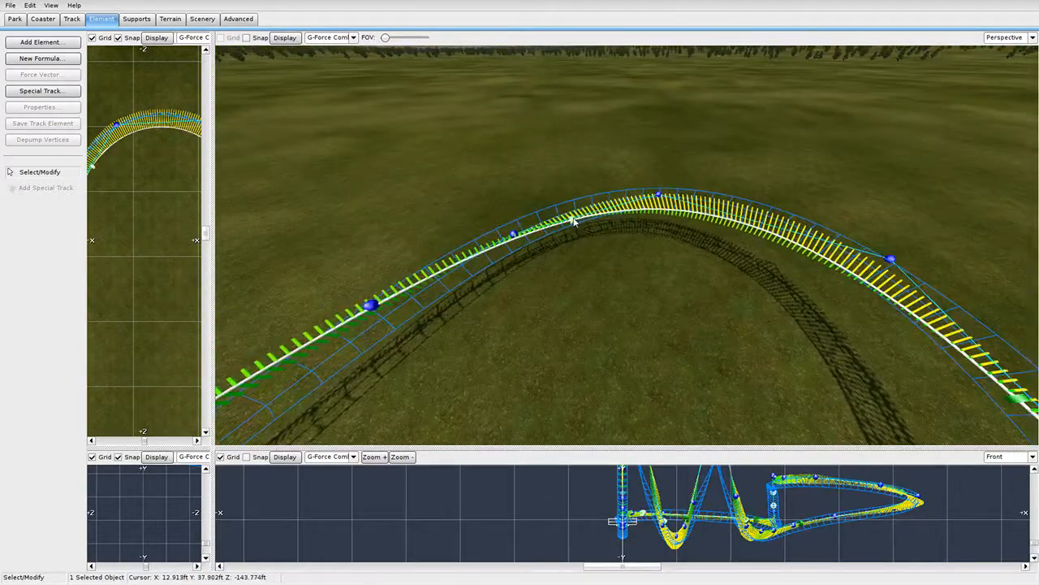
pyautogui.doubleClick(573, 220)
pyautogui.click(418, 248)
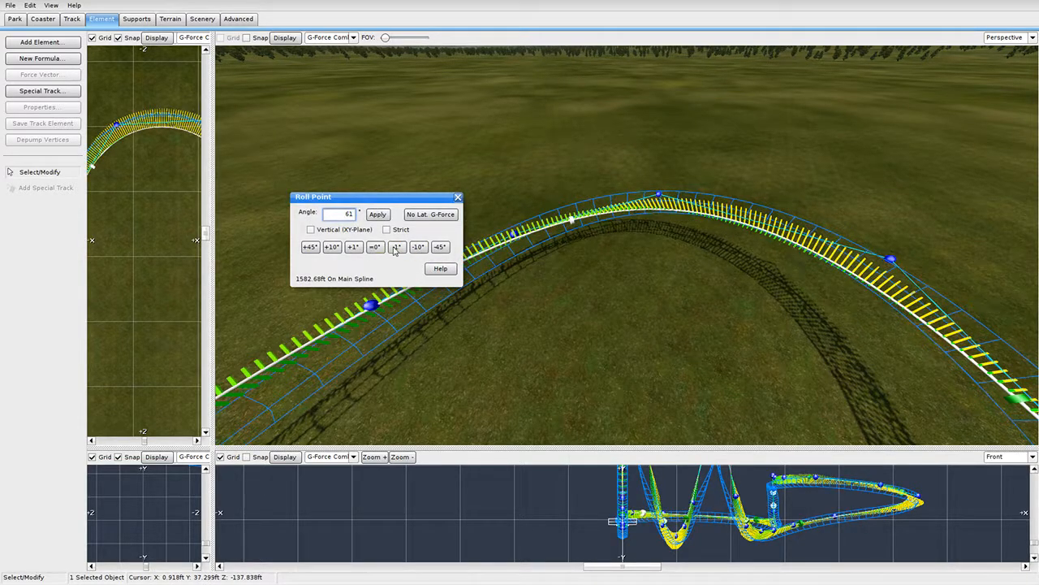
pyautogui.click(396, 247)
pyautogui.click(395, 248)
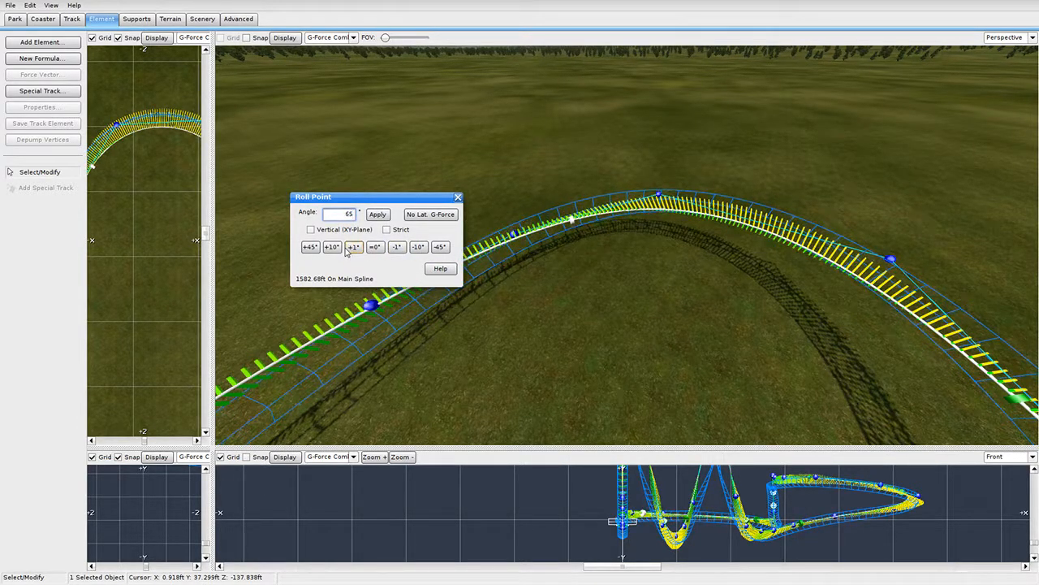
pyautogui.click(458, 196)
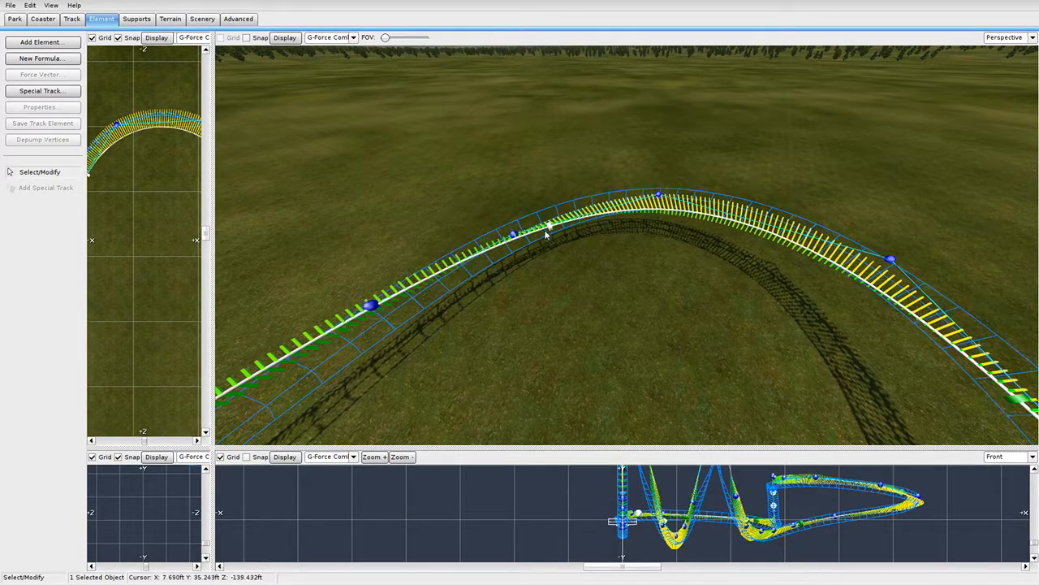
pyautogui.moveTo(610, 235); pyautogui.dragTo(610, 235, button='right')
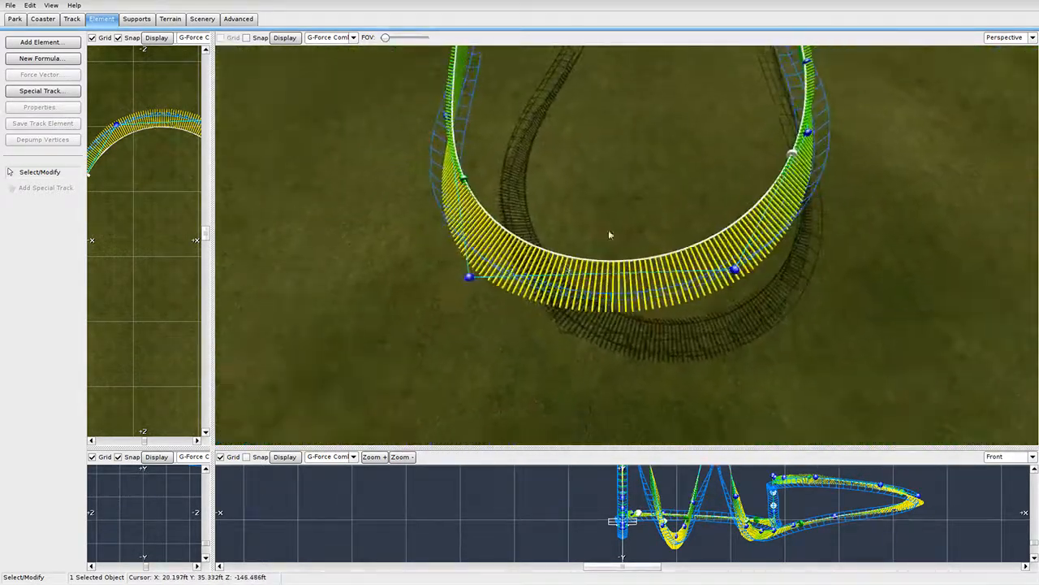
pyautogui.click(14, 19)
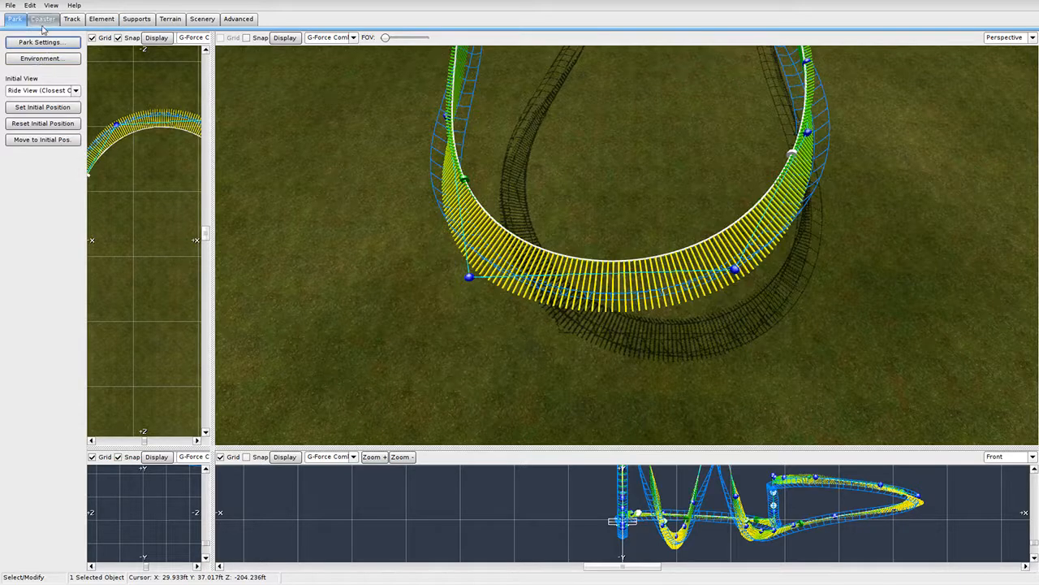
# Save the park, then fly the view in toward the station track.
pyautogui.click(42, 25)
pyautogui.click(8, 7)
pyautogui.click(29, 50)
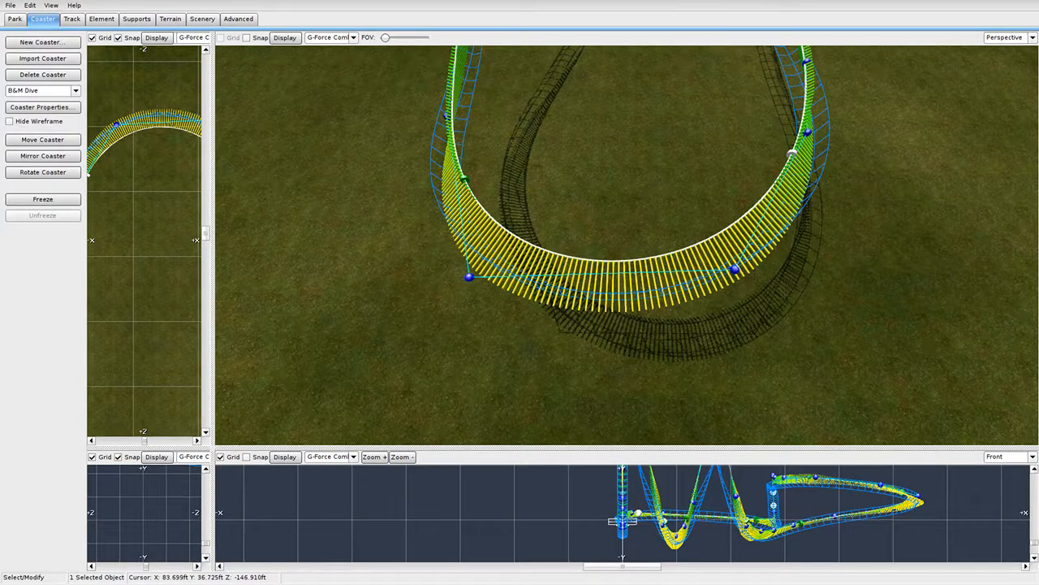
pyautogui.moveTo(626, 244); pyautogui.dragTo(626, 244, button='right')
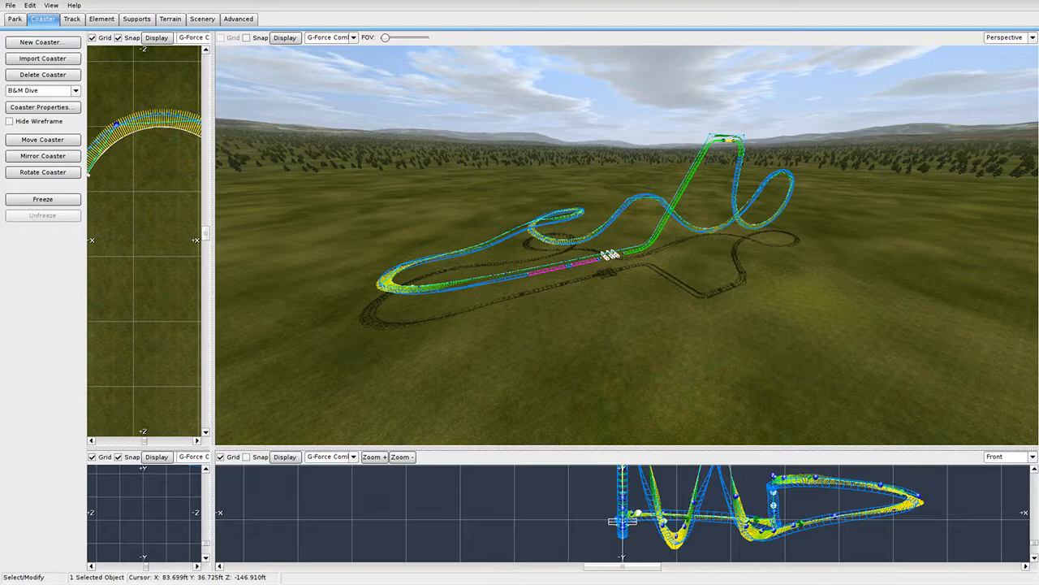
pyautogui.moveTo(426, 169); pyautogui.dragTo(427, 169, button='right')
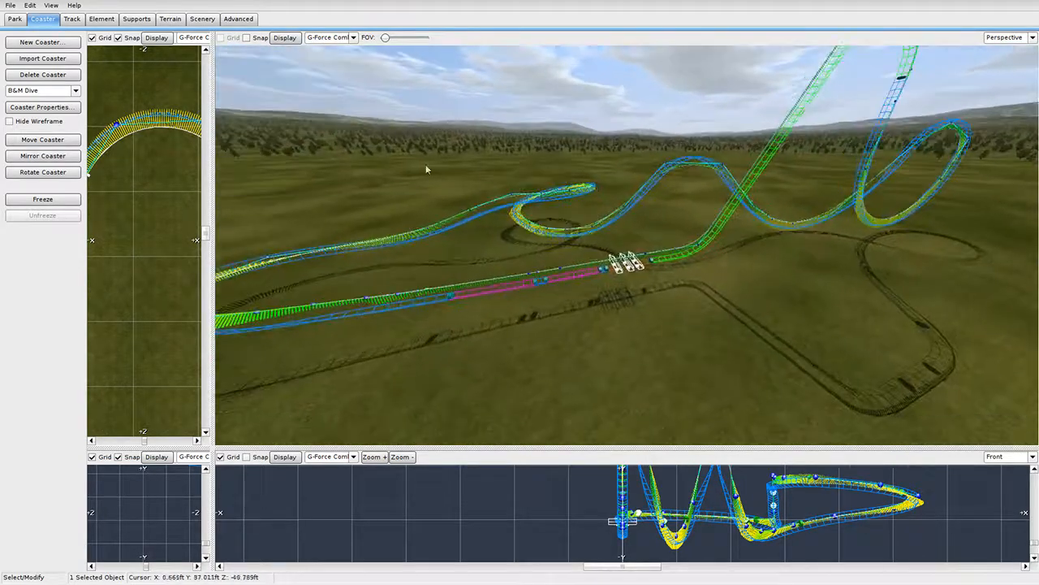
pyautogui.moveTo(536, 232); pyautogui.dragTo(535, 231, button='right')
pyautogui.moveTo(534, 231); pyautogui.dragTo(502, 231)
pyautogui.moveTo(502, 231); pyautogui.dragTo(503, 231, button='right')
pyautogui.moveTo(386, 119); pyautogui.dragTo(340, 106, button='right')
# Switch the Perspective overlay to Speed Comb and fly to the 20 mph trim brake section.
pyautogui.click(335, 38)
pyautogui.click(335, 92)
pyautogui.moveTo(376, 207); pyautogui.dragTo(375, 208, button='right')
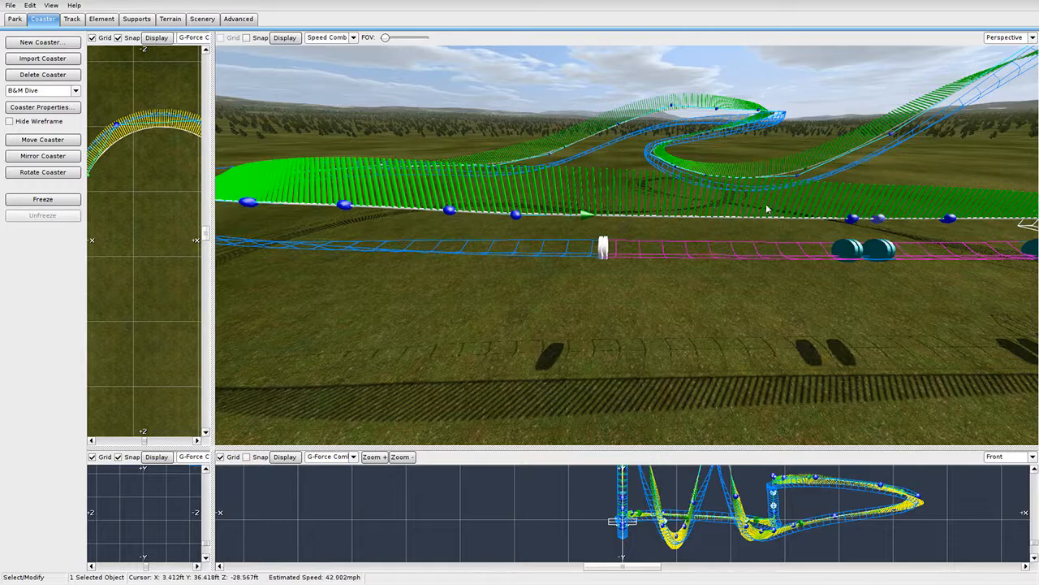
pyautogui.moveTo(812, 205); pyautogui.dragTo(812, 205, button='right')
pyautogui.moveTo(619, 248); pyautogui.dragTo(619, 229, button='right')
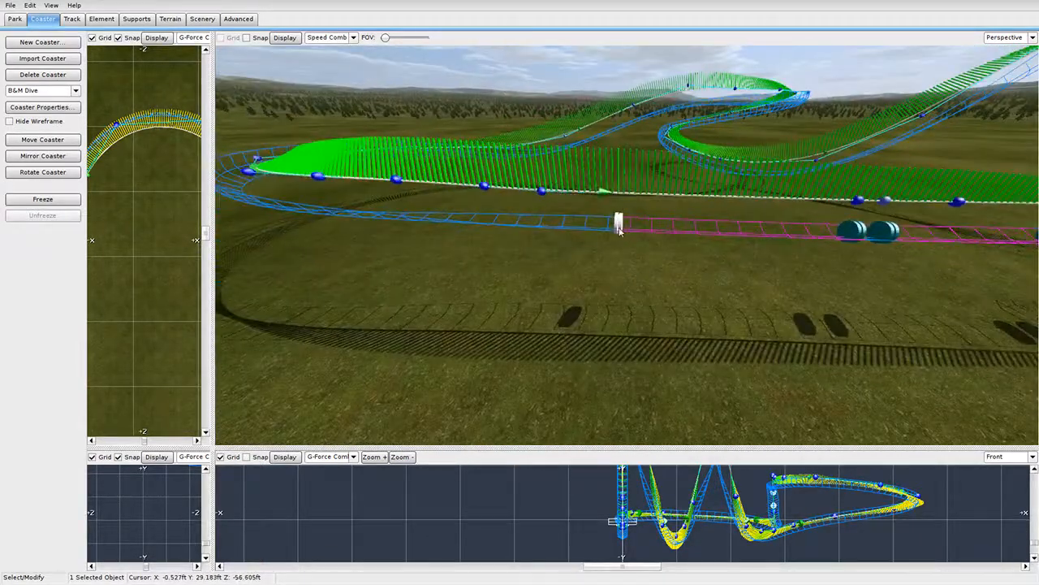
pyautogui.doubleClick(670, 233)
# Edit the trim brake's deceleration and confirm both the trim and block brake settings.
pyautogui.moveTo(626, 212); pyautogui.dragTo(670, 209)
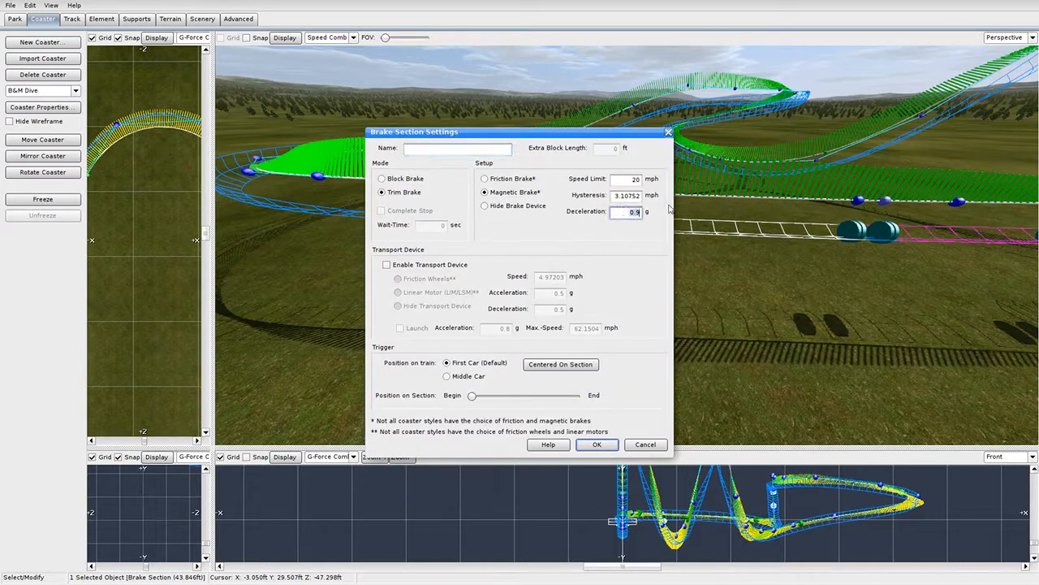
pyautogui.click(595, 445)
pyautogui.doubleClick(920, 243)
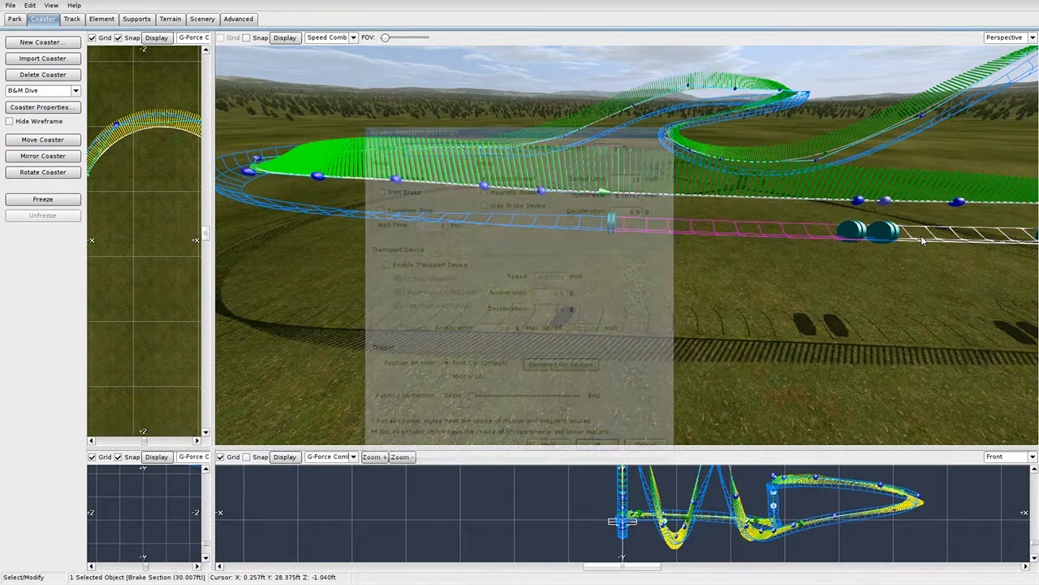
pyautogui.click(595, 444)
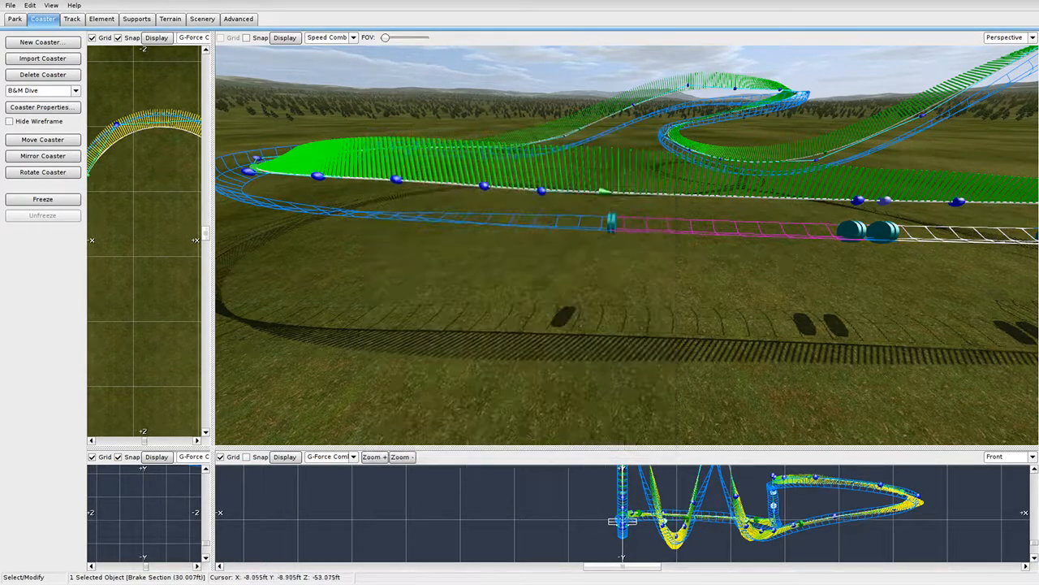
# Slide a track node left along the magenta brake section.
pyautogui.moveTo(696, 274); pyautogui.dragTo(601, 288, button='right')
pyautogui.moveTo(751, 227)
pyautogui.mouseDown()
pyautogui.moveTo(736, 232)
pyautogui.moveTo(749, 218)
pyautogui.mouseUp()
pyautogui.moveTo(744, 238)
pyautogui.mouseDown(button='right')
pyautogui.moveTo(734, 238)
pyautogui.moveTo(744, 239)
pyautogui.mouseUp(button='right')
pyautogui.moveTo(650, 222); pyautogui.dragTo(639, 304, button='right')
# Set the deceleration of both the trim and block brake sections to 1.1 g.
pyautogui.click(632, 310)
pyautogui.doubleClick(631, 310)
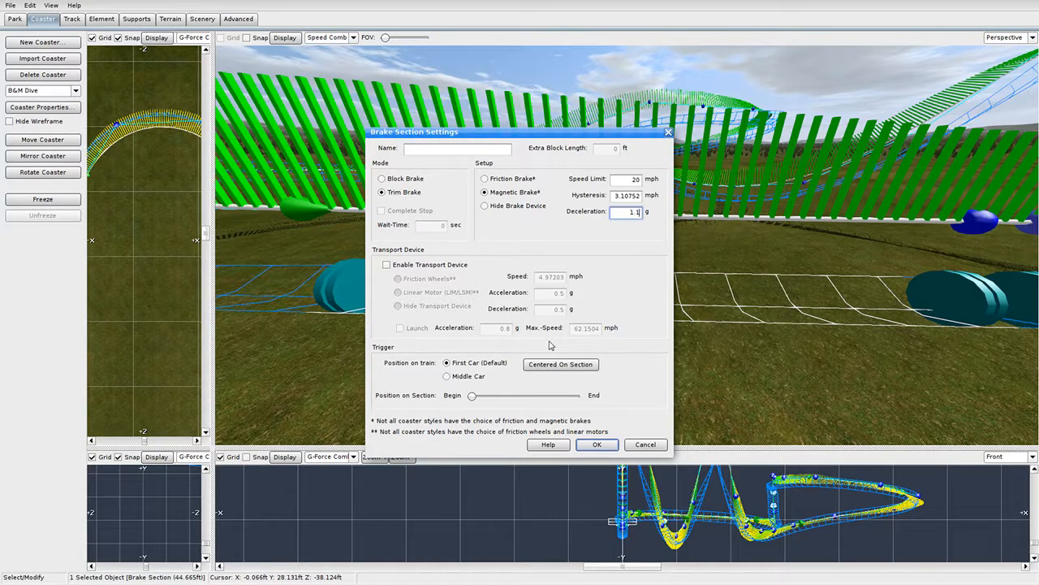
pyautogui.click(593, 447)
pyautogui.moveTo(690, 374); pyautogui.dragTo(734, 330, button='right')
pyautogui.doubleClick(760, 301)
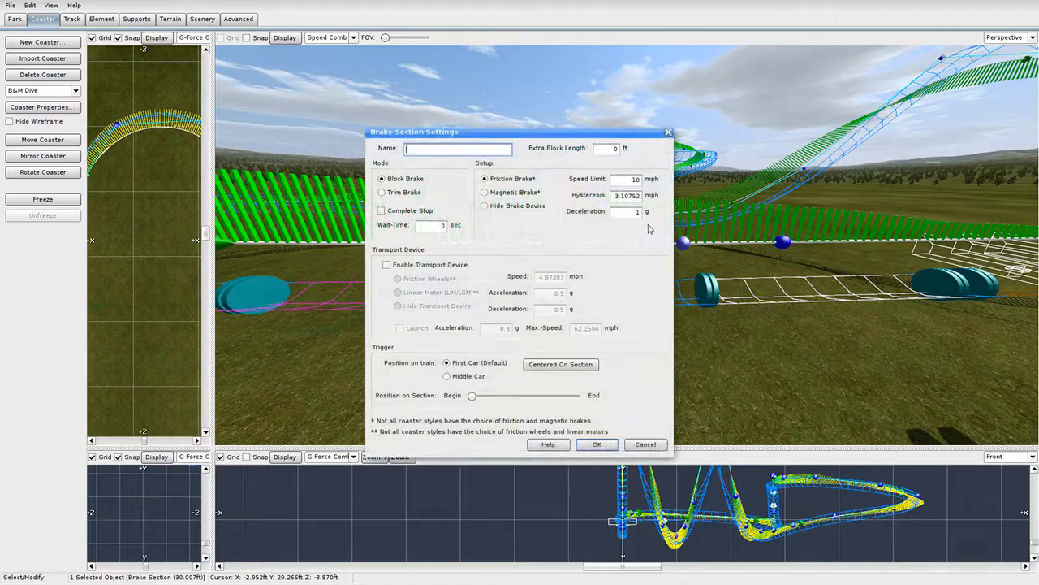
pyautogui.click(637, 213)
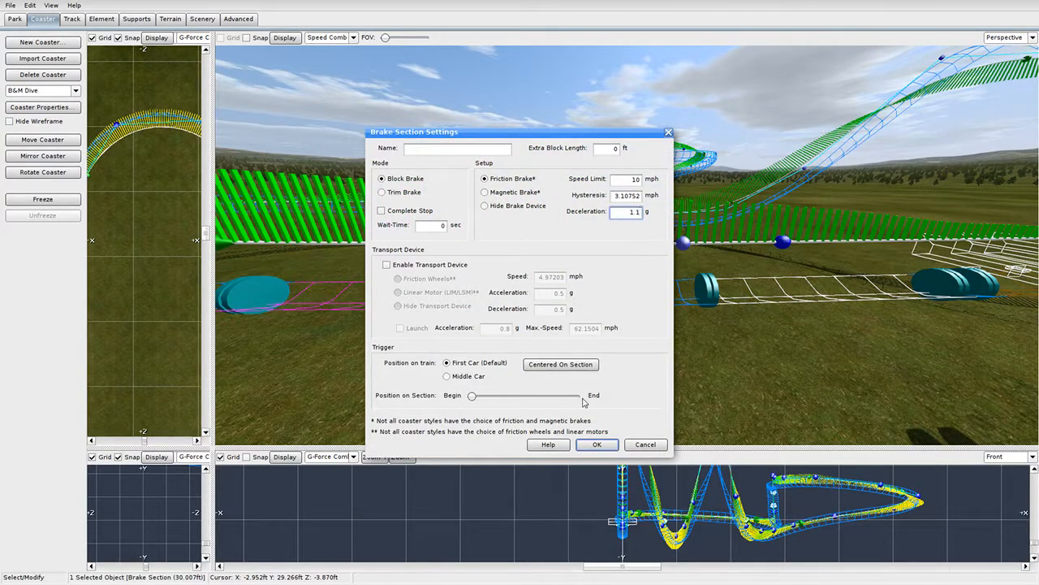
pyautogui.click(593, 445)
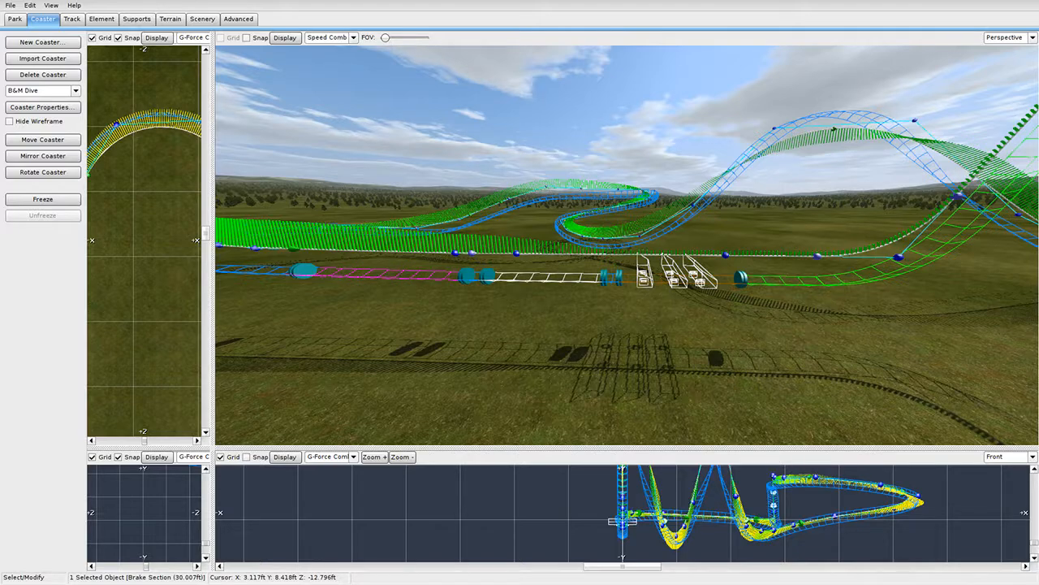
# Move the section node beside the brakes right, shifting the brake run toward the station.
pyautogui.moveTo(683, 330); pyautogui.dragTo(684, 329, button='right')
pyautogui.click(681, 298)
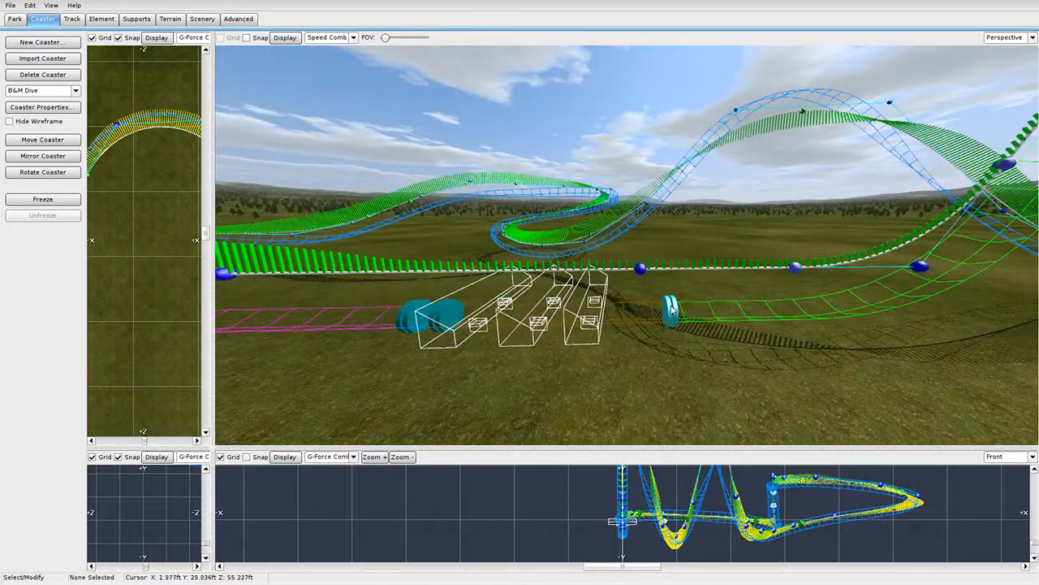
pyautogui.moveTo(673, 308); pyautogui.dragTo(717, 322)
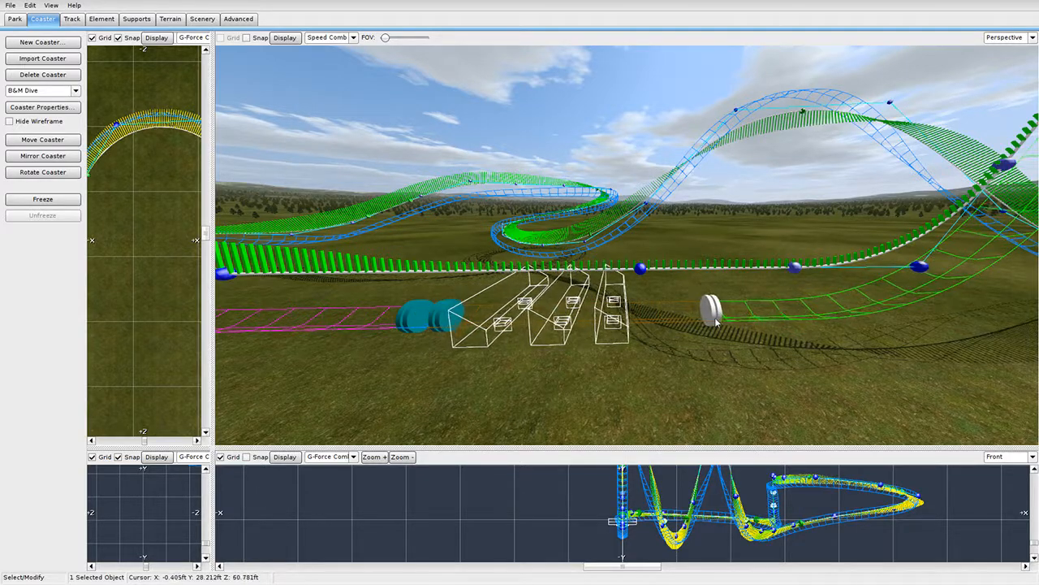
pyautogui.moveTo(716, 322); pyautogui.dragTo(716, 322, button='right')
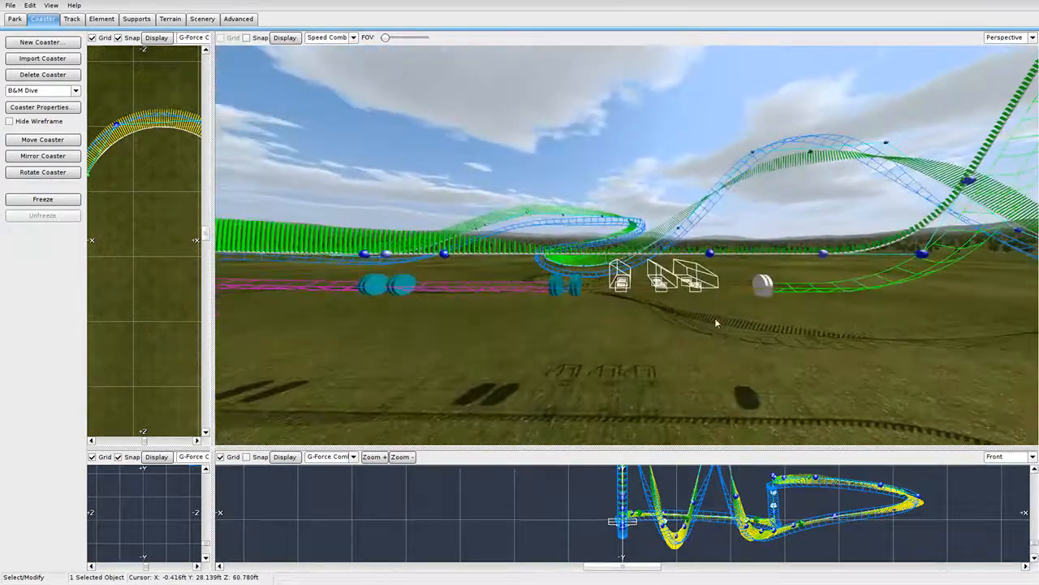
pyautogui.moveTo(576, 282); pyautogui.dragTo(582, 287)
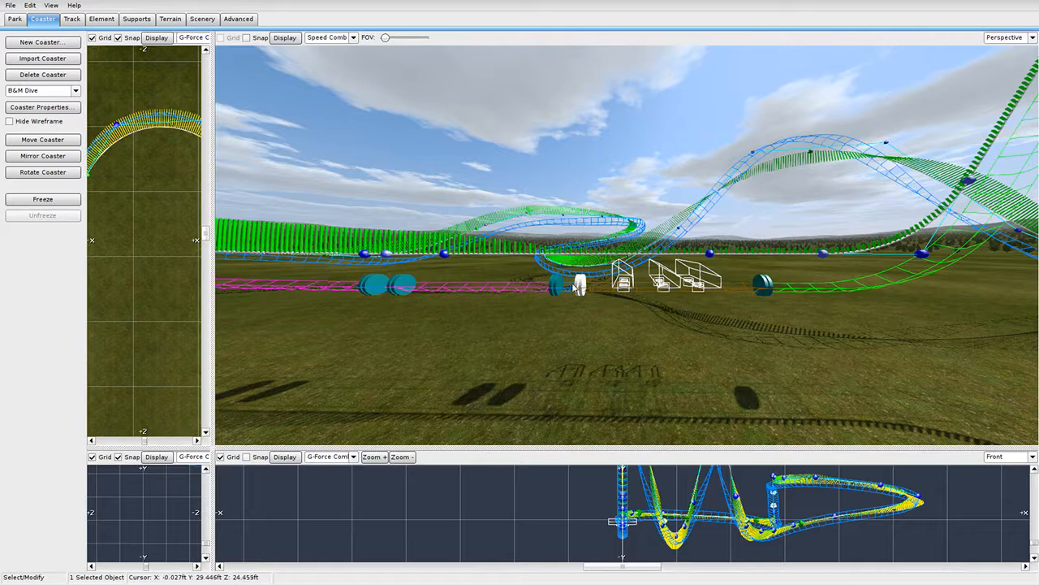
pyautogui.moveTo(567, 288); pyautogui.dragTo(575, 313, button='right')
# Save the park and freeze the coaster, then unfreeze it to edit the brakes.
pyautogui.press('s')
pyautogui.click(11, 6)
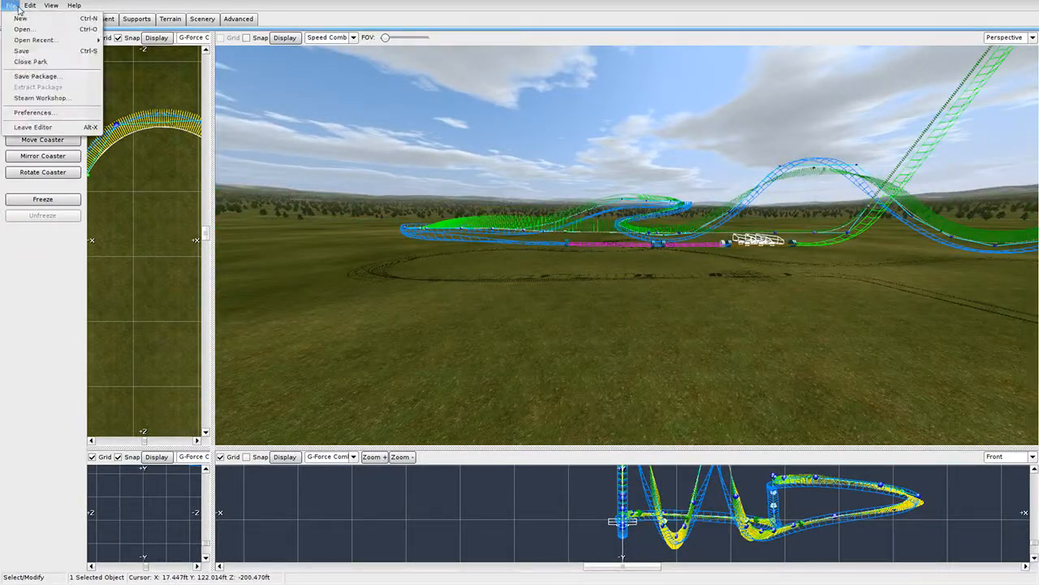
pyautogui.click(34, 50)
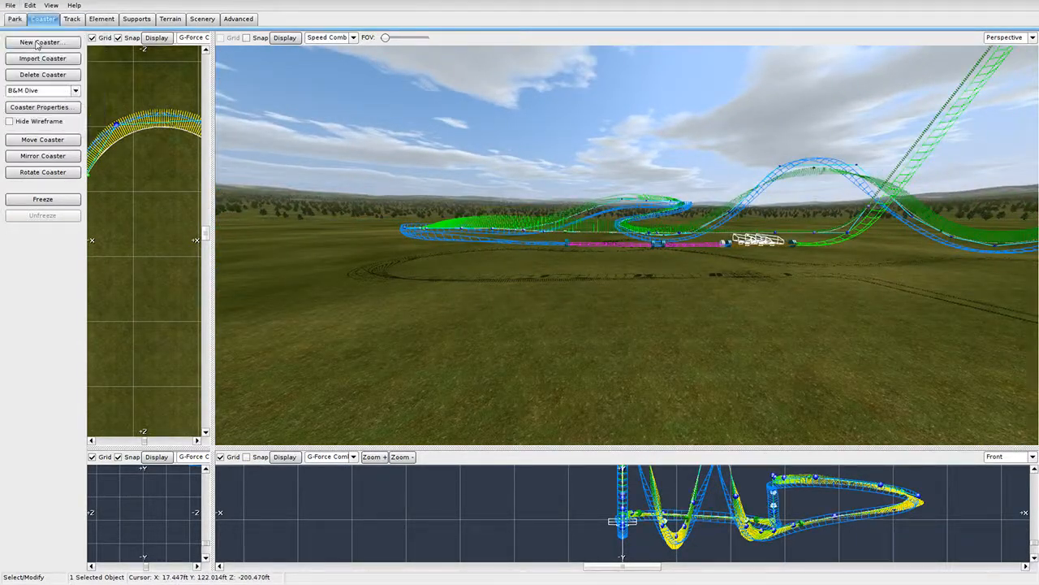
pyautogui.click(62, 203)
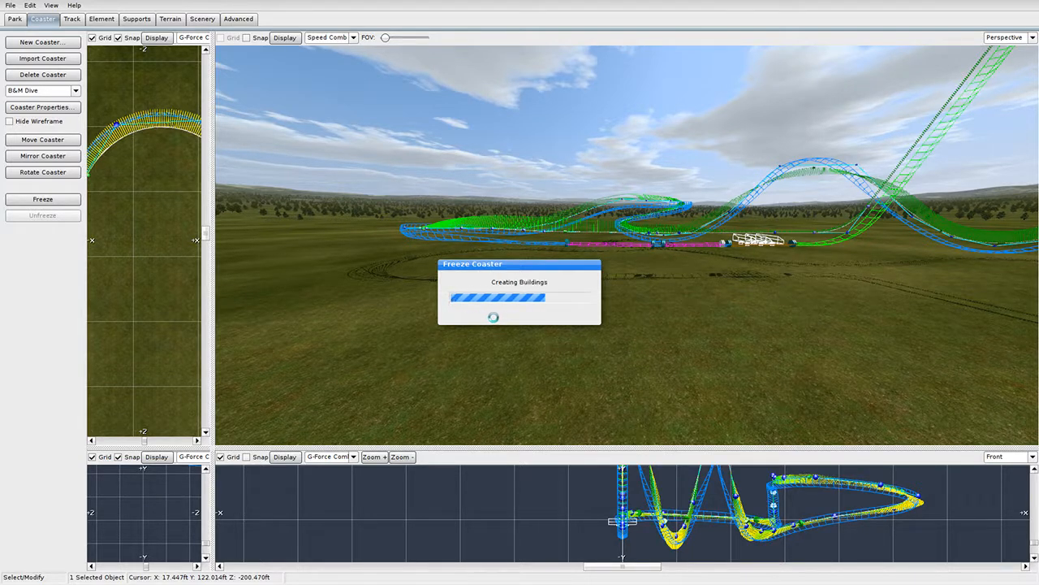
pyautogui.moveTo(507, 315); pyautogui.dragTo(497, 293, button='right')
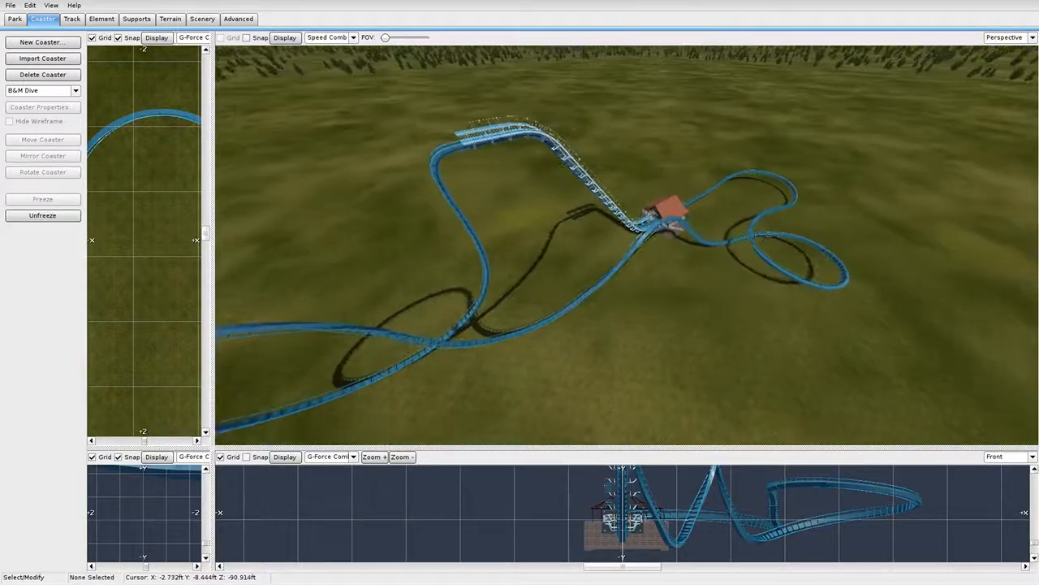
pyautogui.click(49, 218)
pyautogui.moveTo(371, 313); pyautogui.dragTo(469, 263, button='right')
# Add railings, catwalks and railing lights on both sides to both brake sections and the 5.455 ft track section.
pyautogui.doubleClick(471, 265)
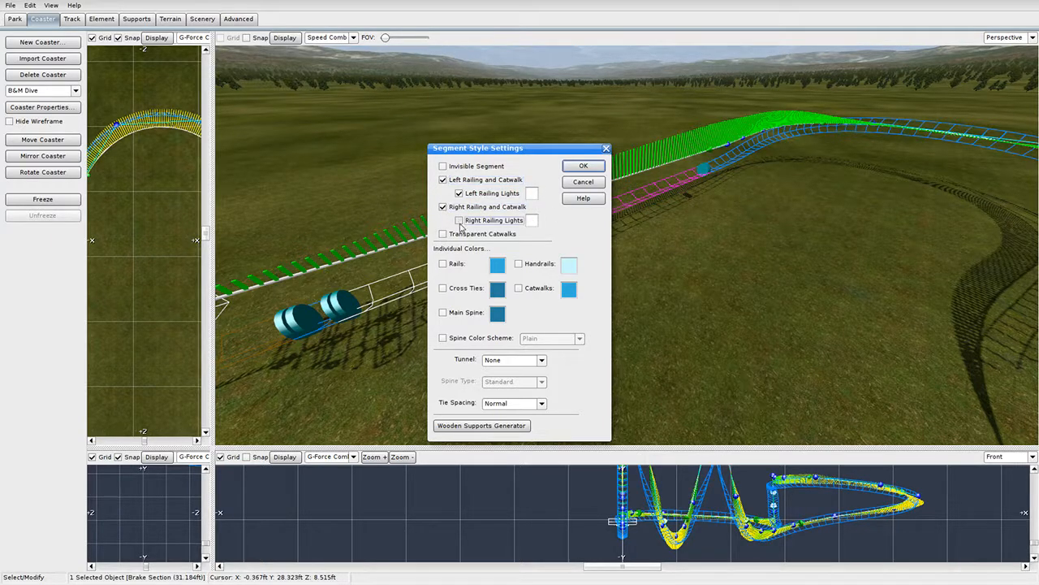
pyautogui.click(576, 168)
pyautogui.doubleClick(501, 247)
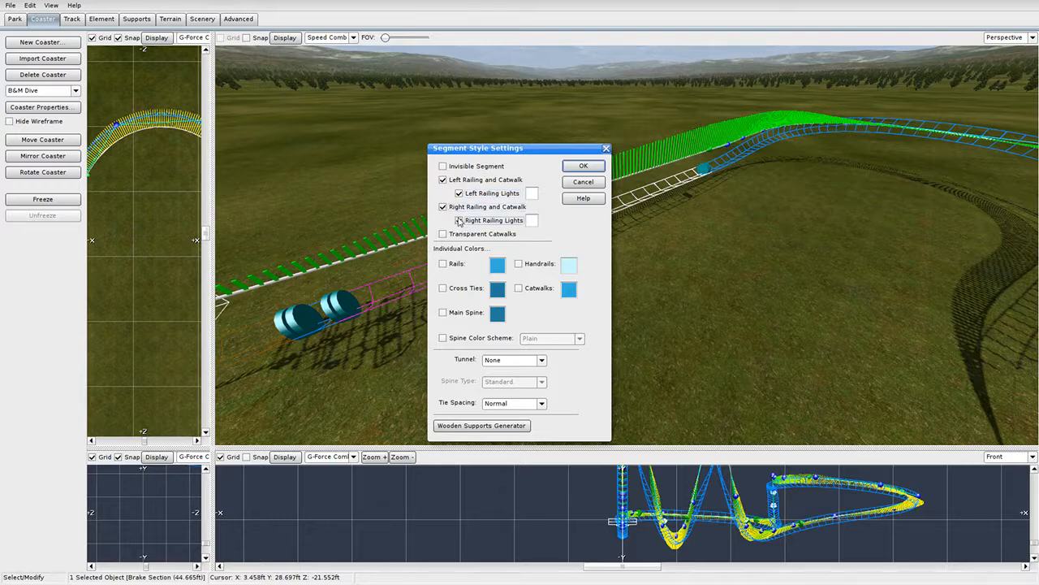
pyautogui.click(570, 167)
pyautogui.doubleClick(577, 229)
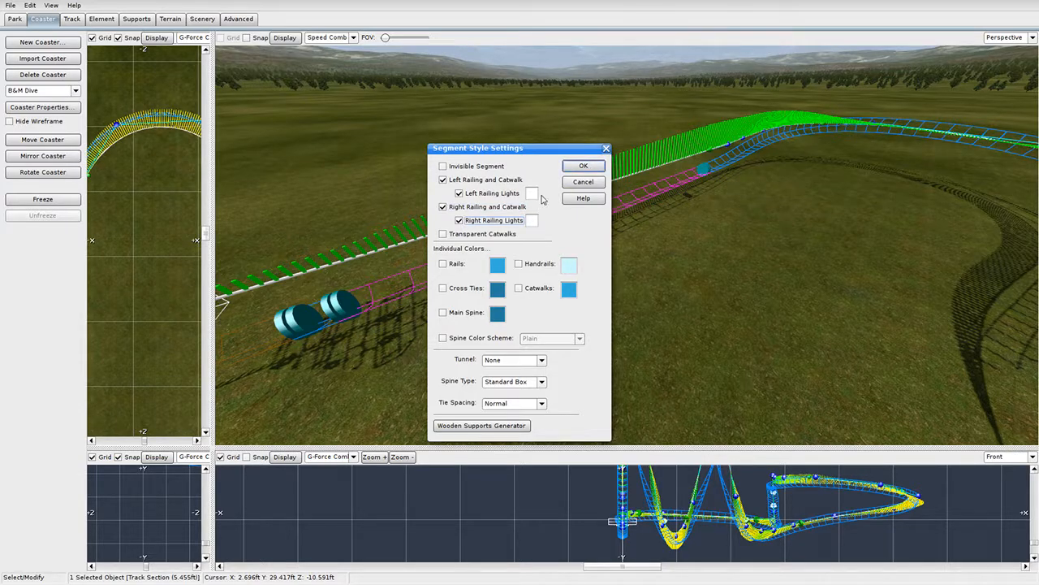
pyautogui.click(583, 167)
pyautogui.moveTo(492, 210)
pyautogui.mouseDown(button='right')
pyautogui.moveTo(439, 223)
pyautogui.moveTo(422, 211)
pyautogui.moveTo(488, 221)
pyautogui.moveTo(492, 209)
pyautogui.mouseUp(button='right')
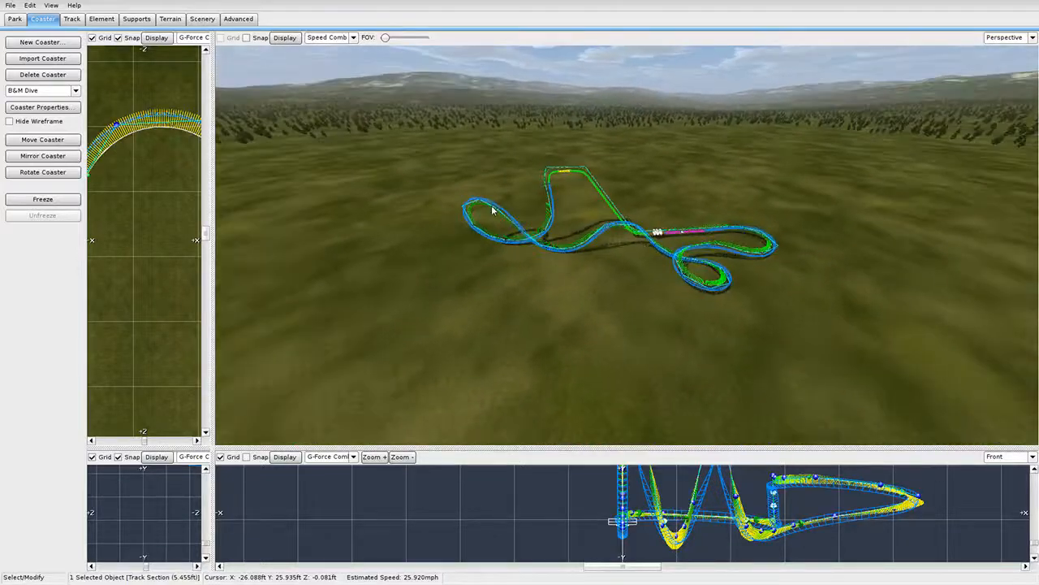
# Refreeze the coaster into solid blue track, save the park, and exit the editor.
pyautogui.click(42, 199)
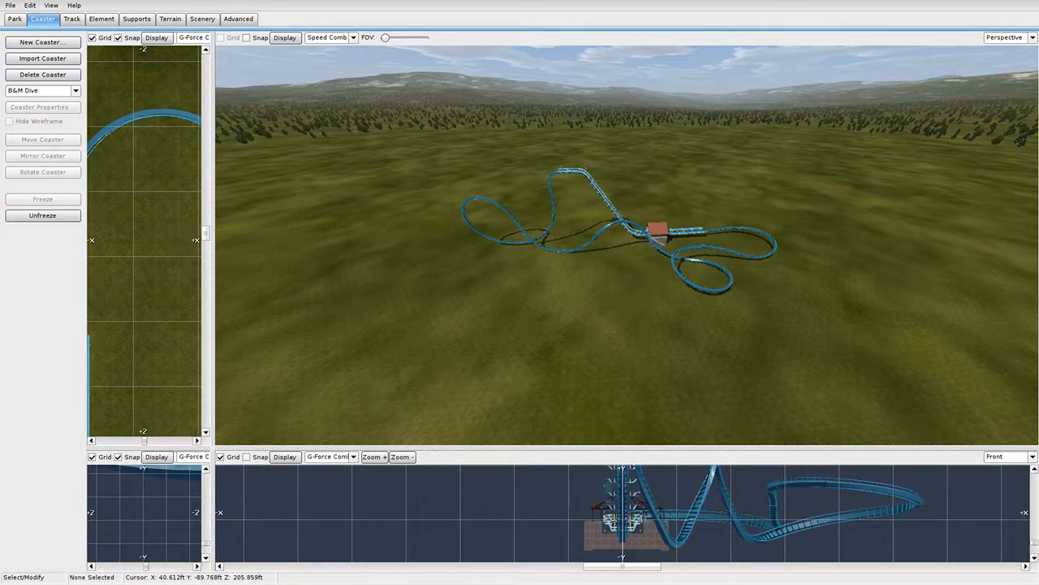
pyautogui.moveTo(581, 294); pyautogui.dragTo(531, 264, button='right')
pyautogui.click(10, 6)
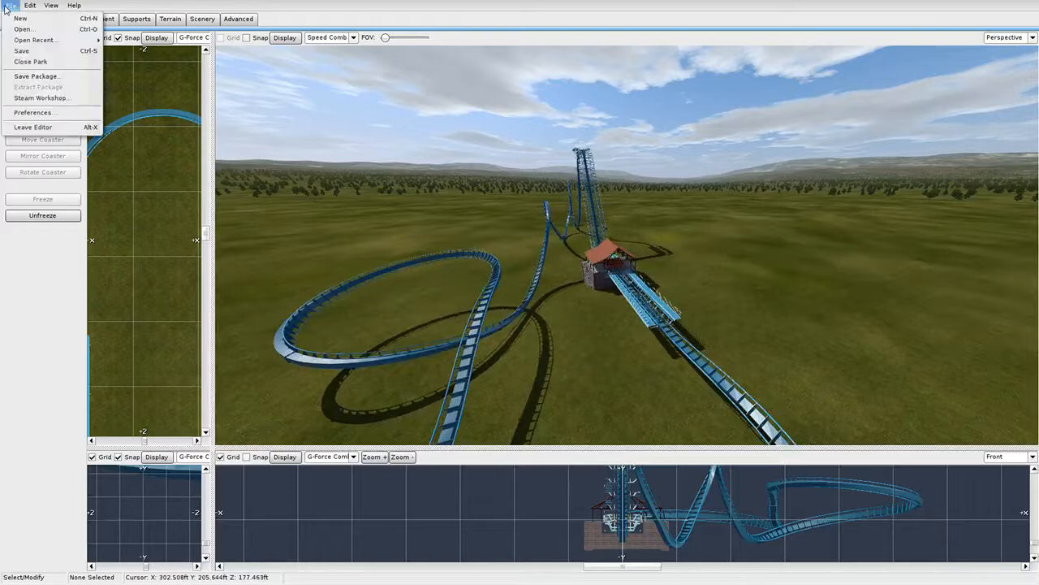
pyautogui.click(25, 54)
pyautogui.click(10, 6)
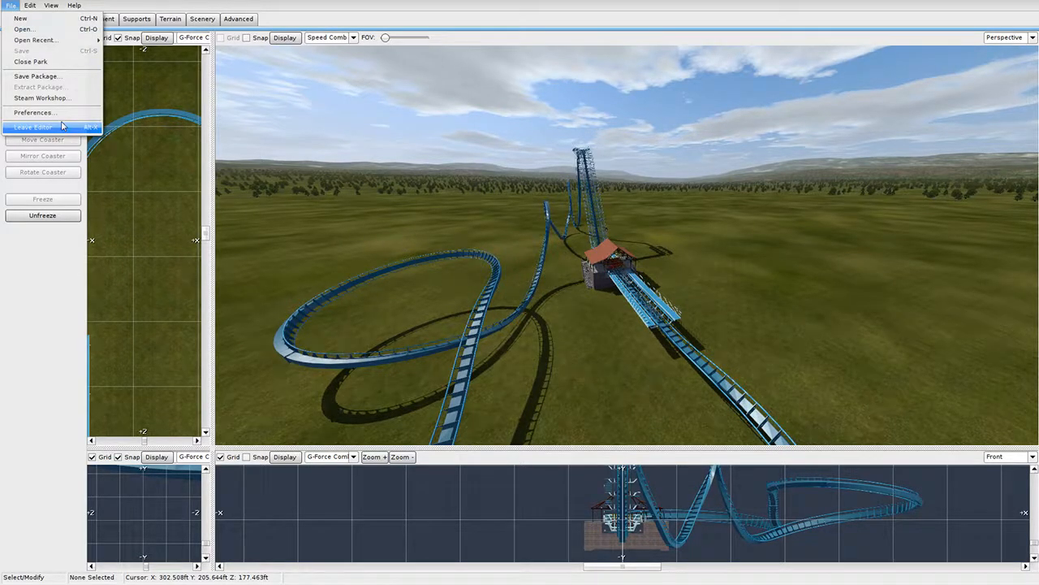
pyautogui.click(62, 125)
# Start the ride, cycle camera views with F2, F3 and P, then pause and resume.
pyautogui.click(372, 497)
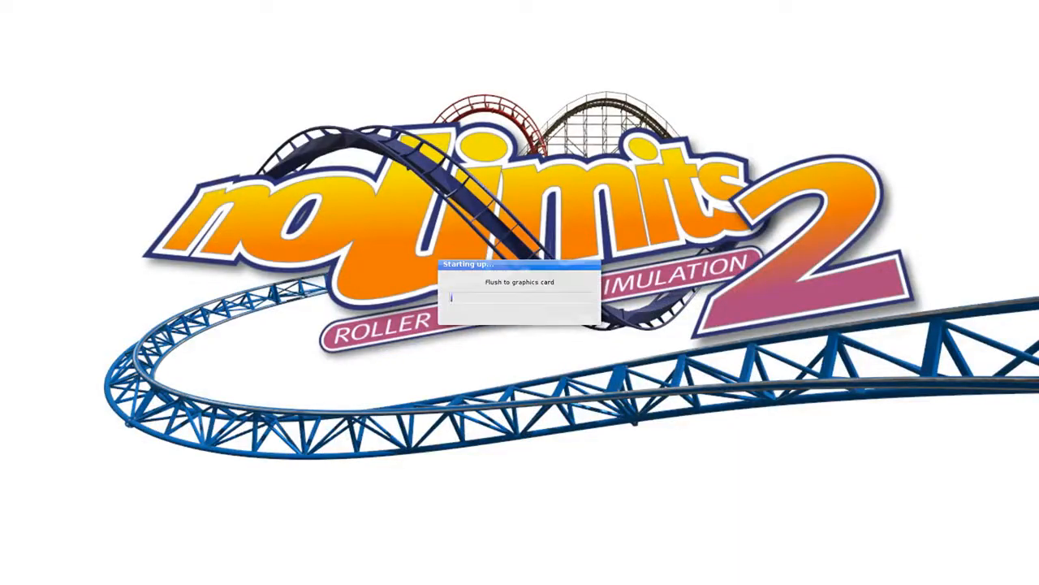
pyautogui.press('F2')
pyautogui.press('F3')
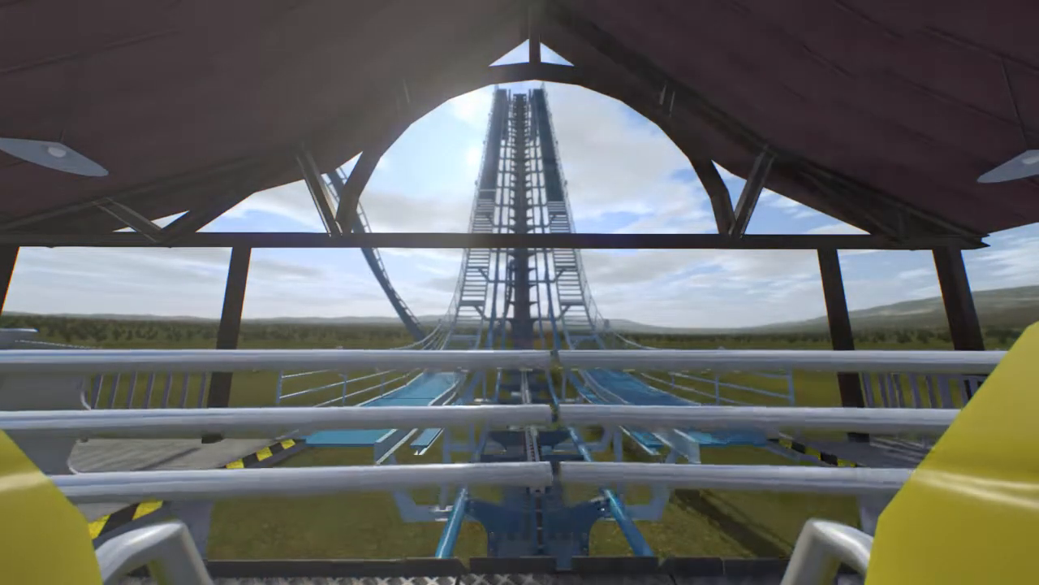
pyautogui.press('p')
pyautogui.press('p')
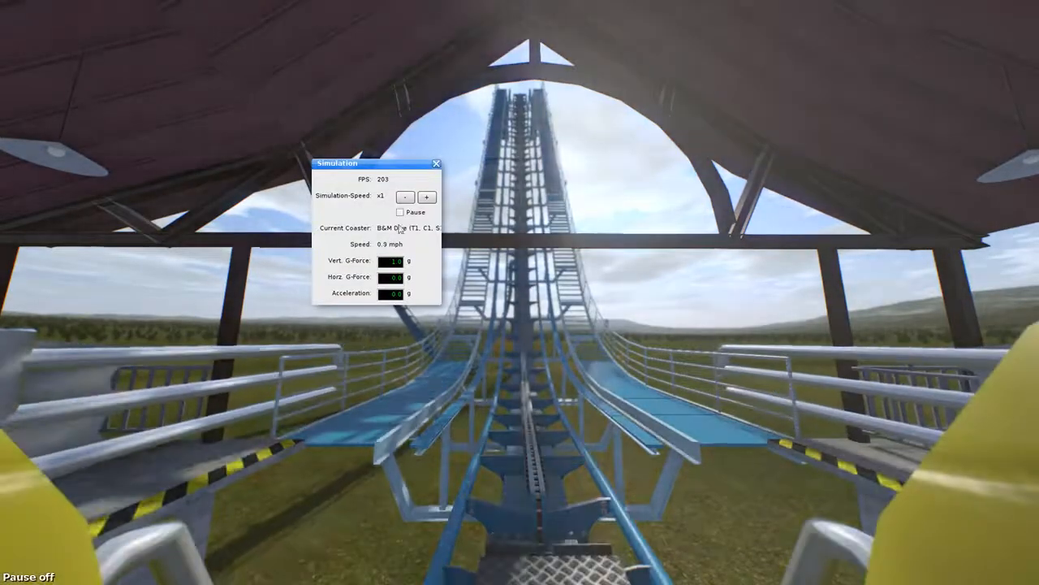
pyautogui.click(399, 212)
pyautogui.click(399, 212)
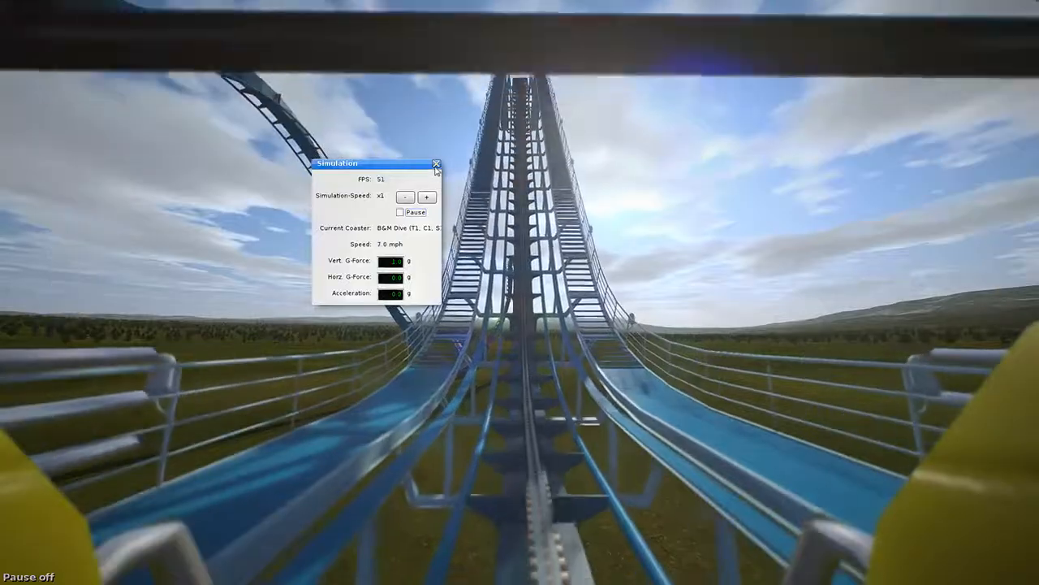
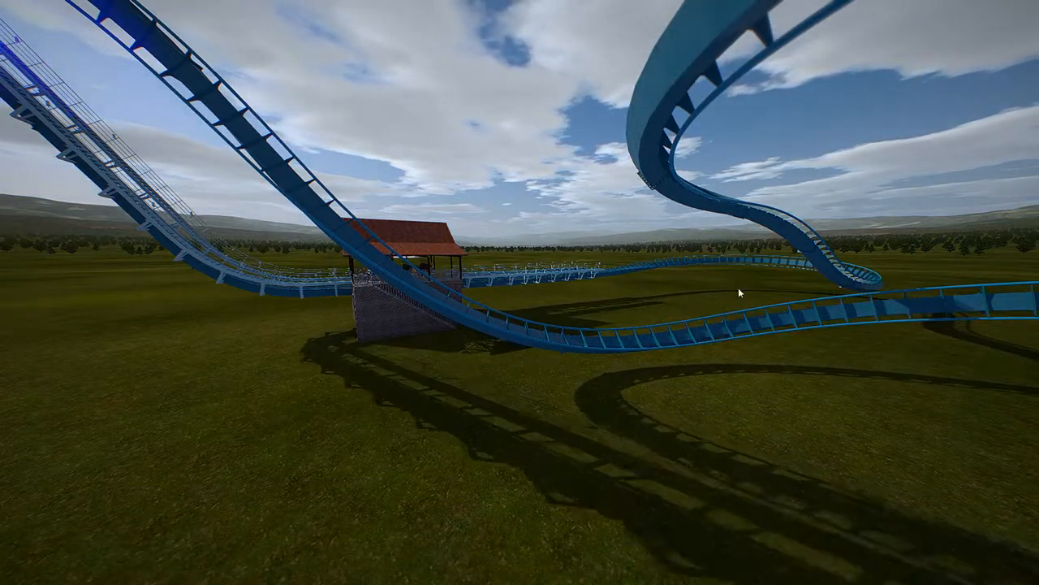
# Circle the camera around the coaster's loop to see tower, station and loop from the side.
pyautogui.press('w')
pyautogui.moveTo(738, 289); pyautogui.dragTo(1002, 316)
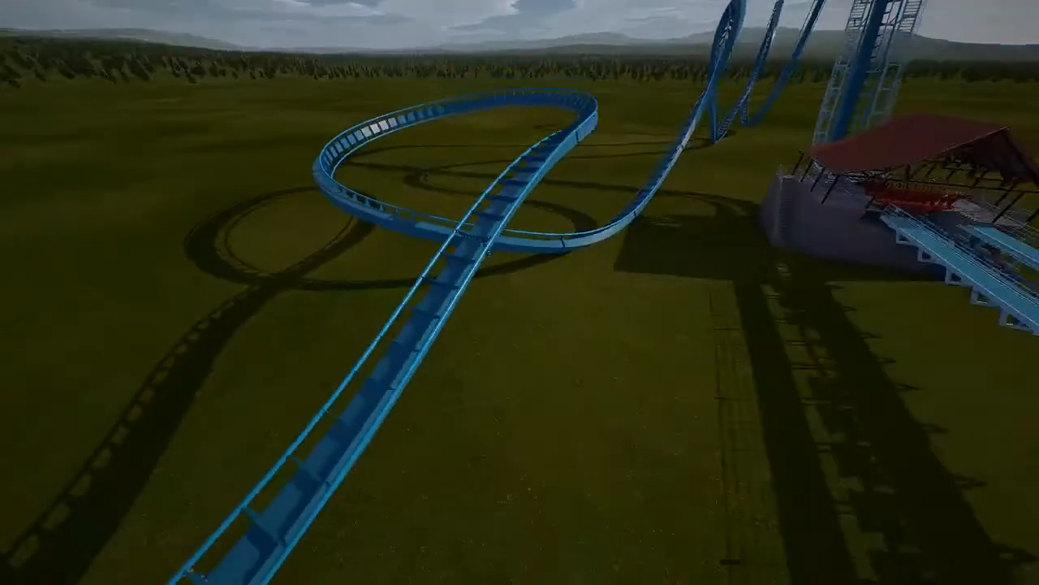
pyautogui.press('s')
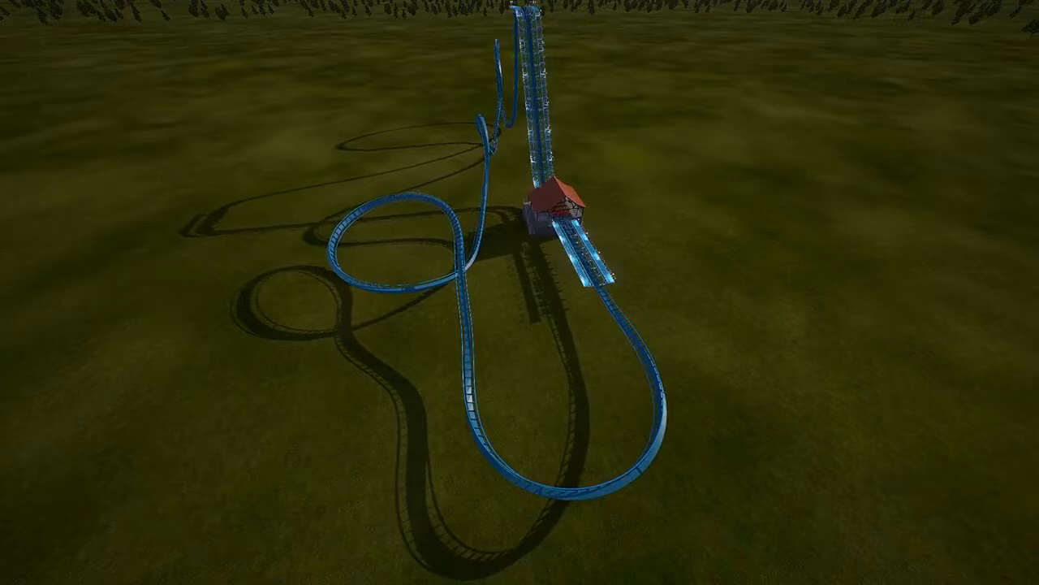
pyautogui.press('a')
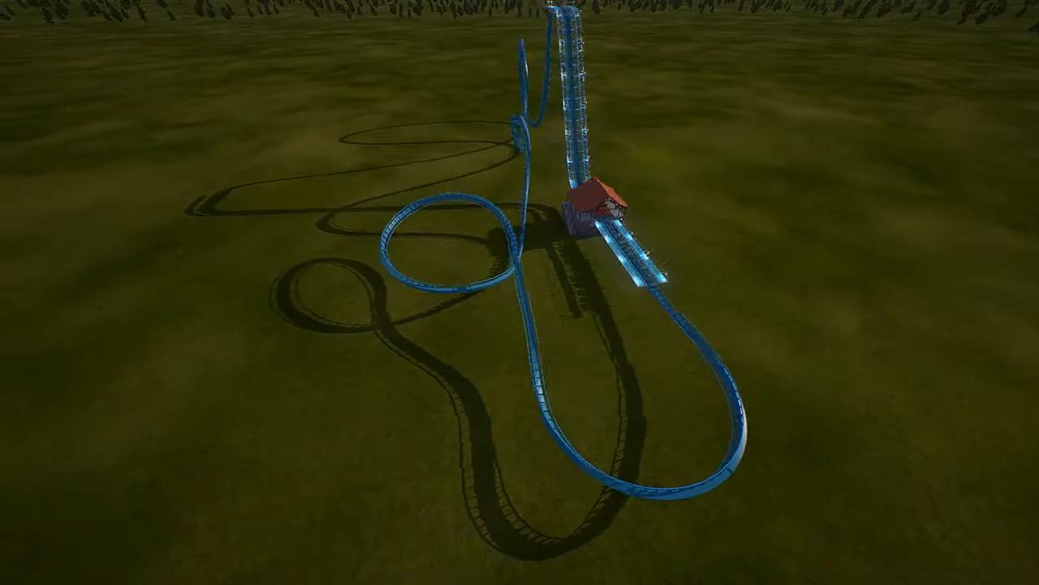
pyautogui.moveTo(519, 293); pyautogui.dragTo(552, 317)
pyautogui.press('s')
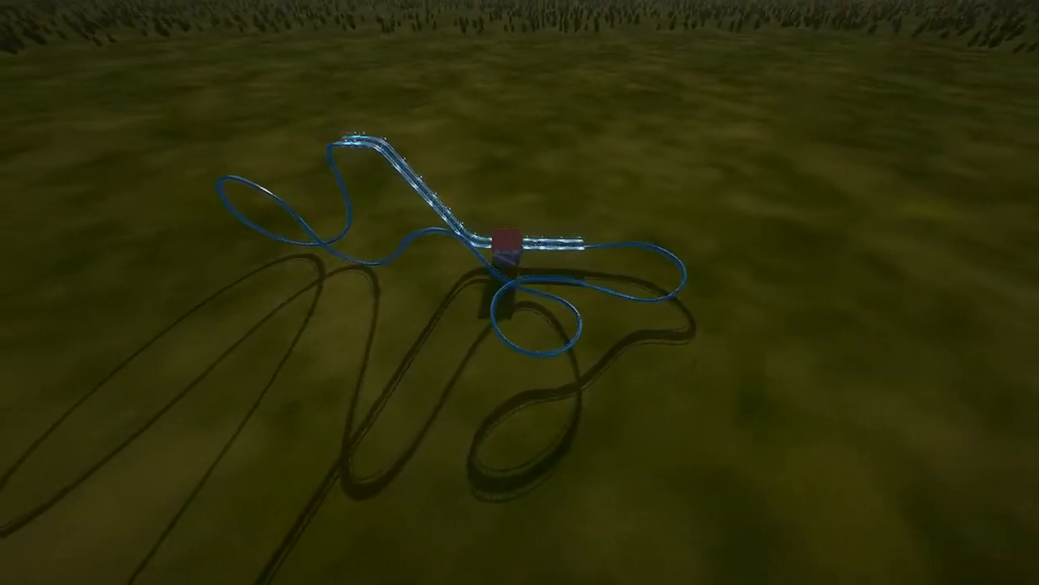
pyautogui.press('w')
pyautogui.moveTo(552, 366); pyautogui.dragTo(450, 291)
pyautogui.press('w')
pyautogui.press('d')
pyautogui.press('a')
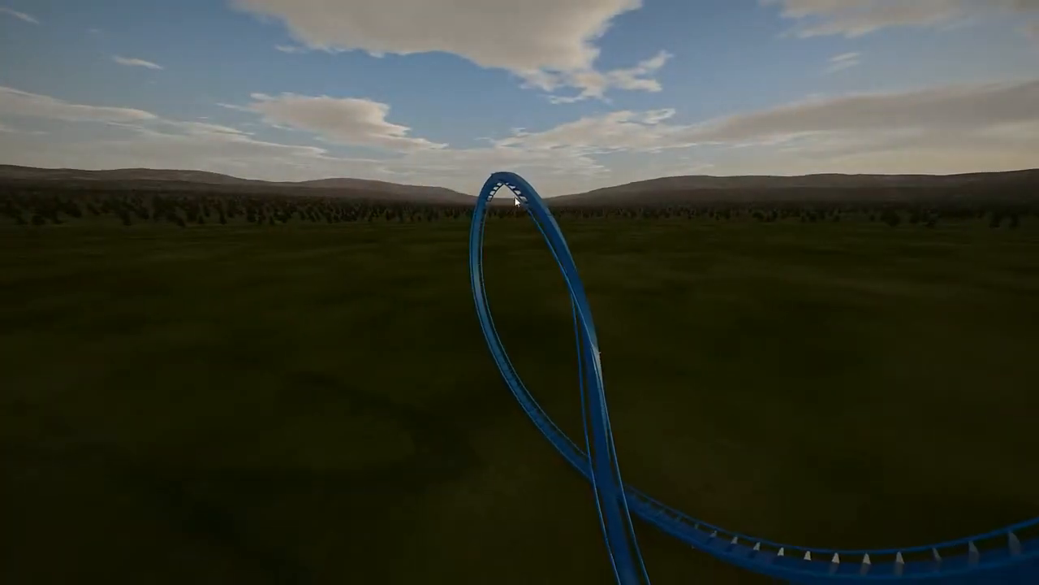
pyautogui.press('a')
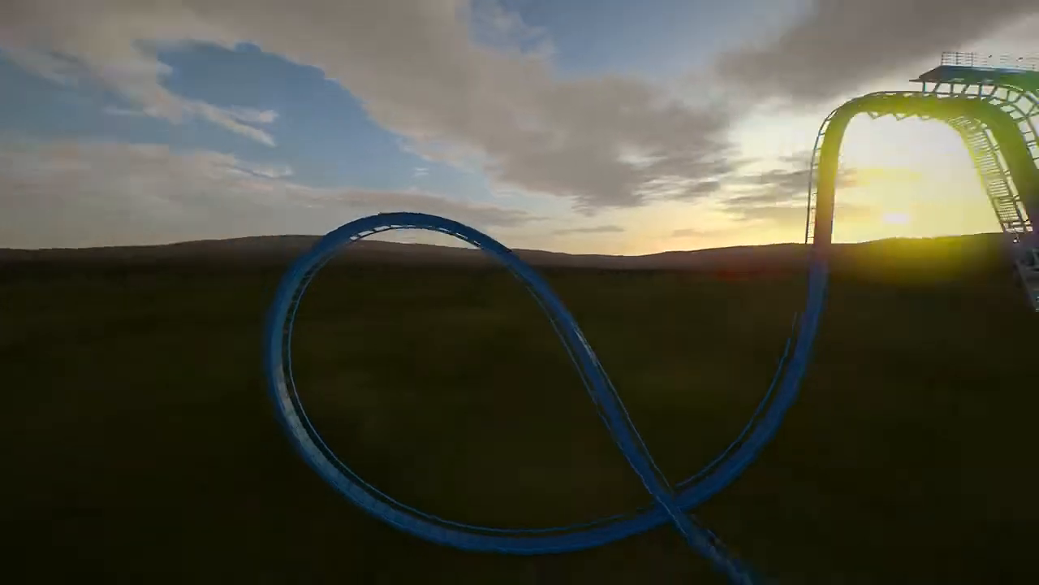
pyautogui.press('a')
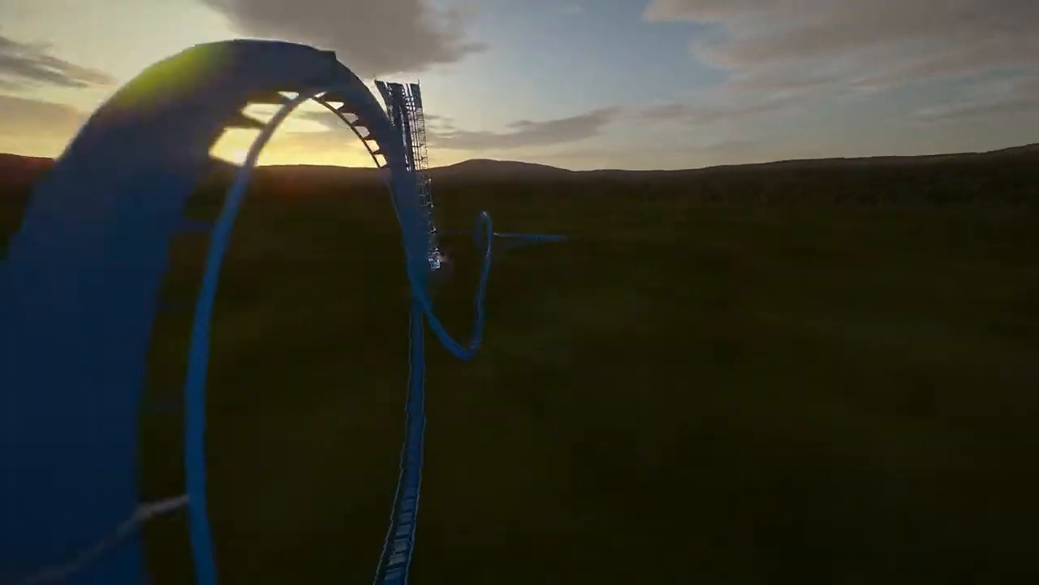
pyautogui.press('a')
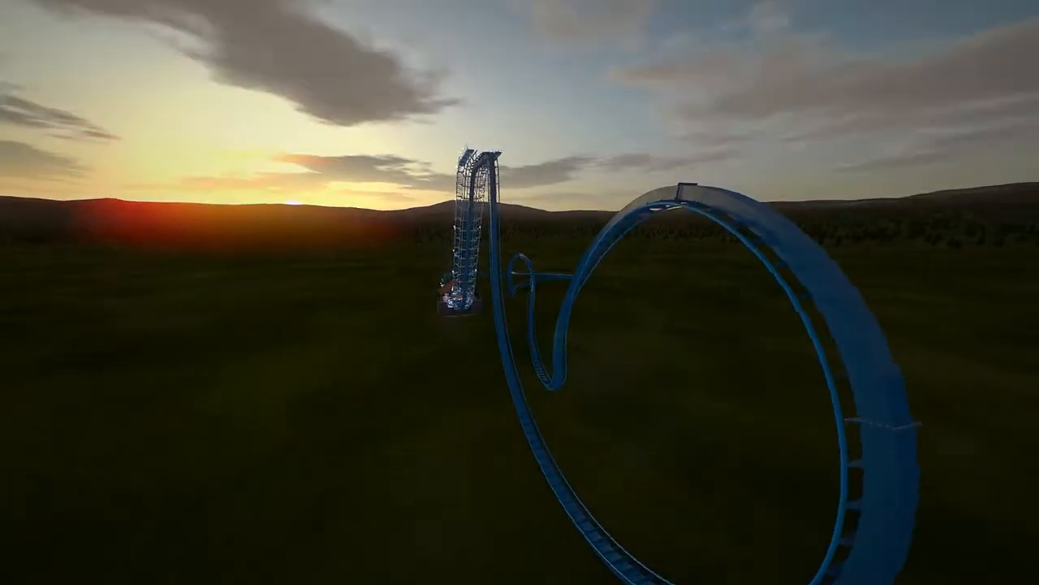
# Fly low beneath the track crossing and past the station, then face the station track.
pyautogui.press('w')
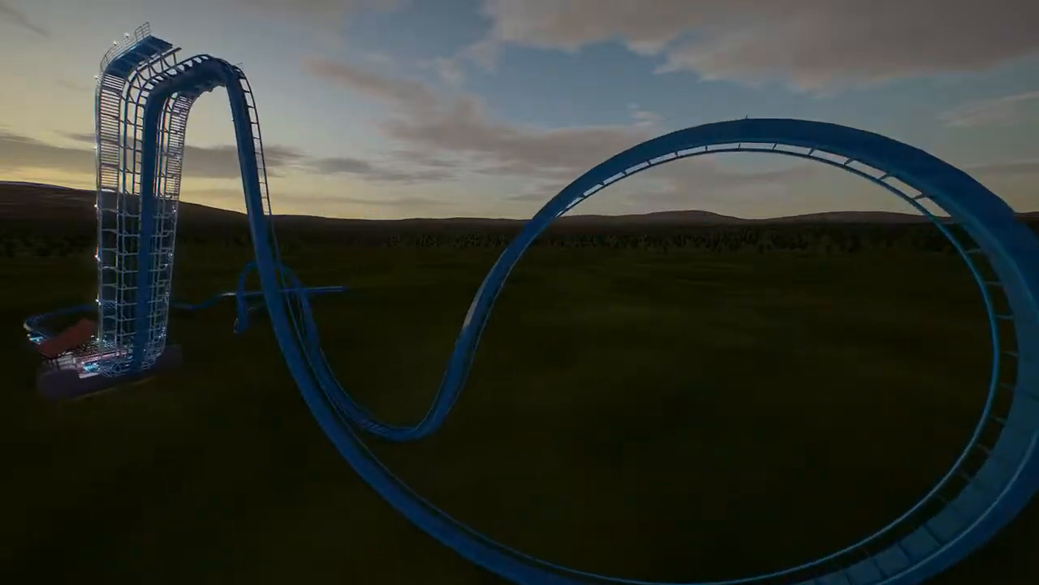
pyautogui.press('d')
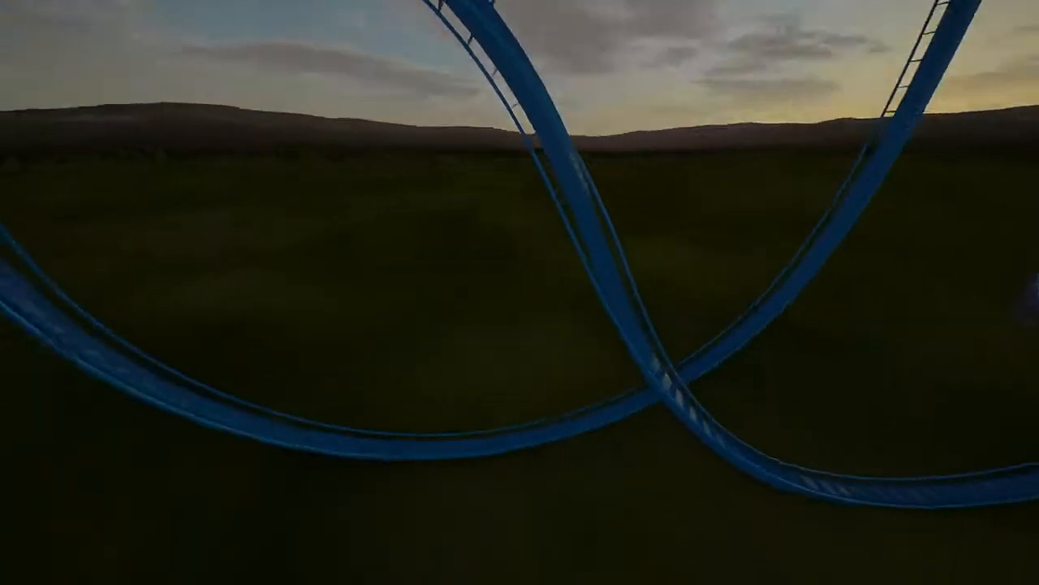
pyautogui.press('s')
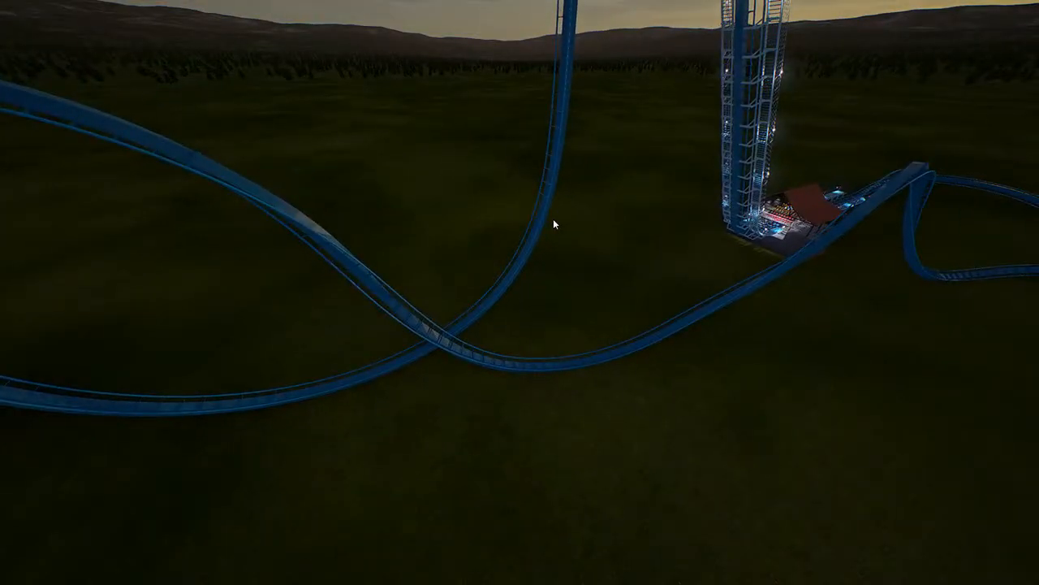
pyautogui.press('w')
pyautogui.press('a')
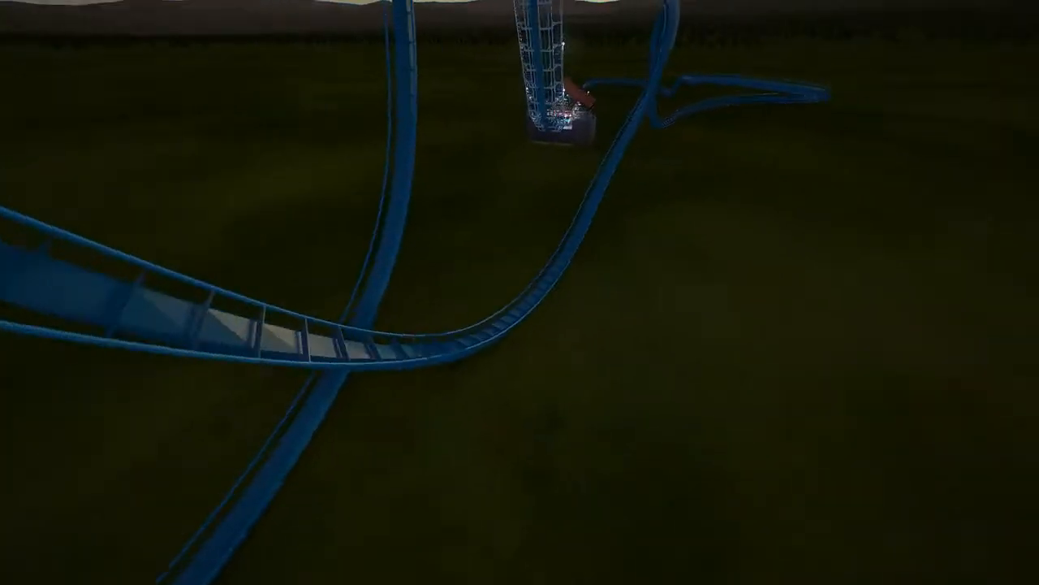
pyautogui.press('w')
pyautogui.press('d')
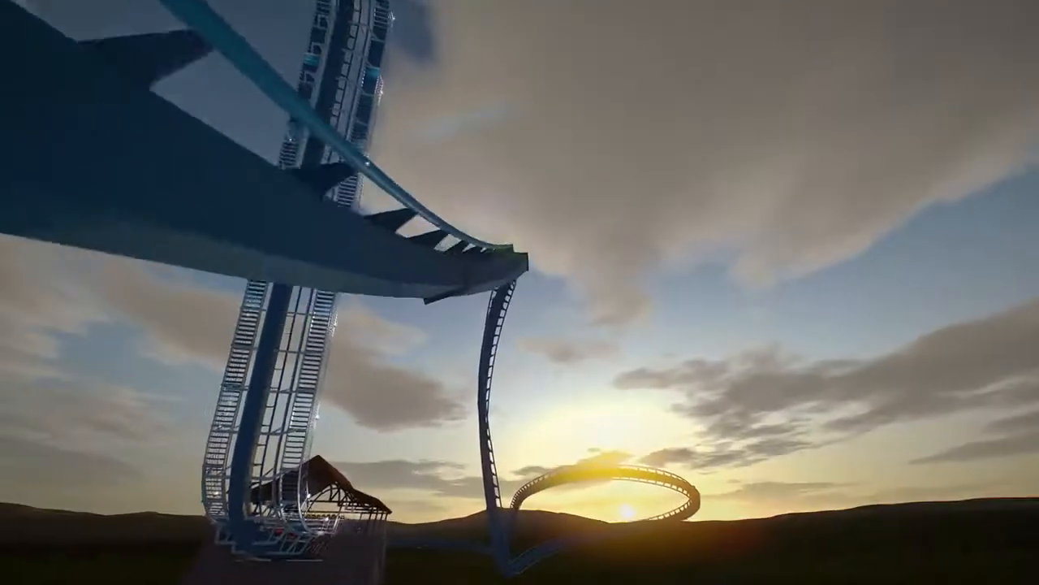
pyautogui.press('w')
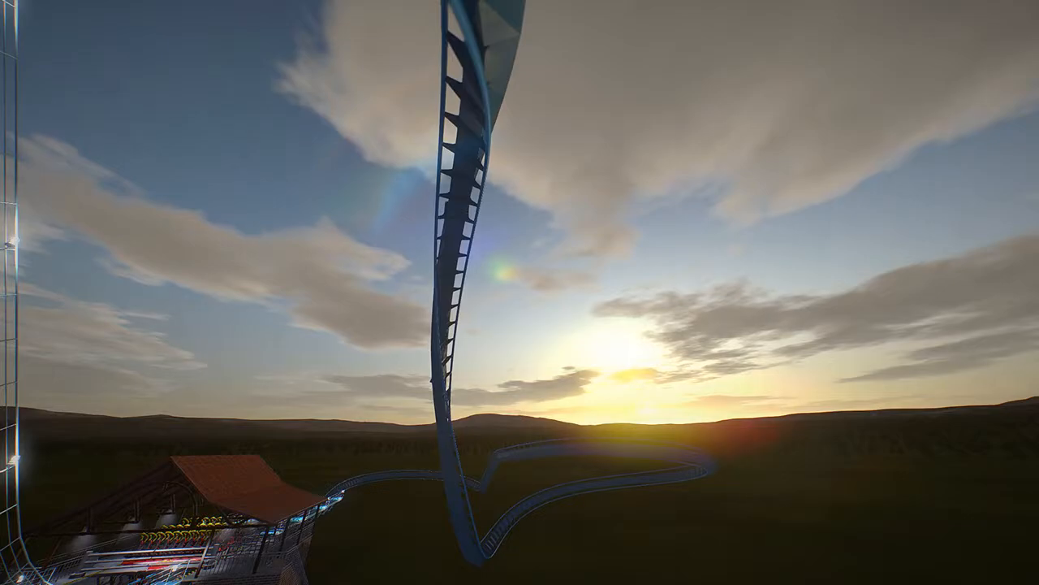
pyautogui.press('w')
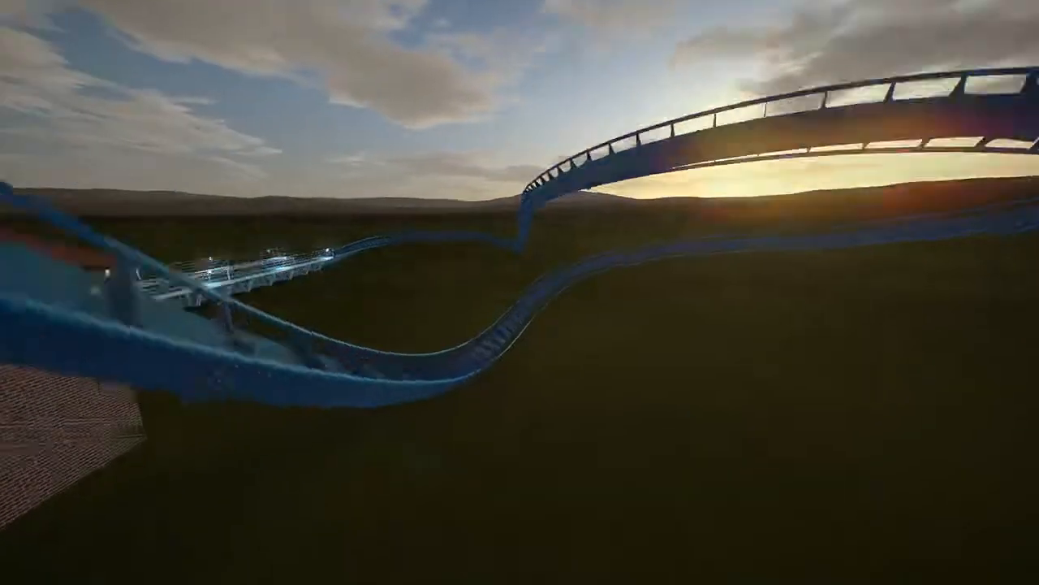
pyautogui.press('w')
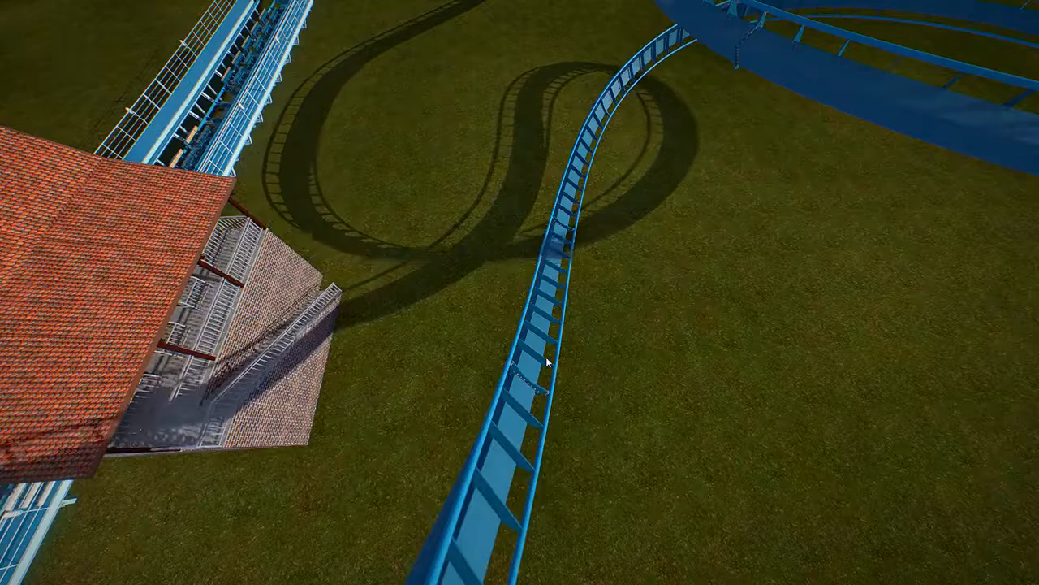
pyautogui.moveTo(545, 356); pyautogui.dragTo(268, 195, button='middle')
pyautogui.moveTo(578, 358); pyautogui.dragTo(548, 354, button='middle')
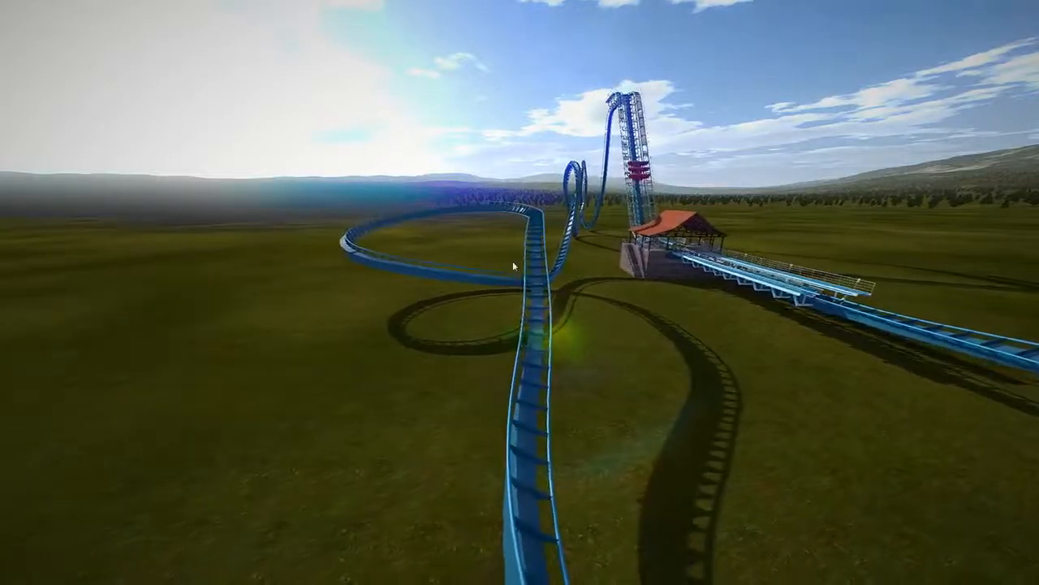
pyautogui.moveTo(555, 295); pyautogui.dragTo(745, 311, button='middle')
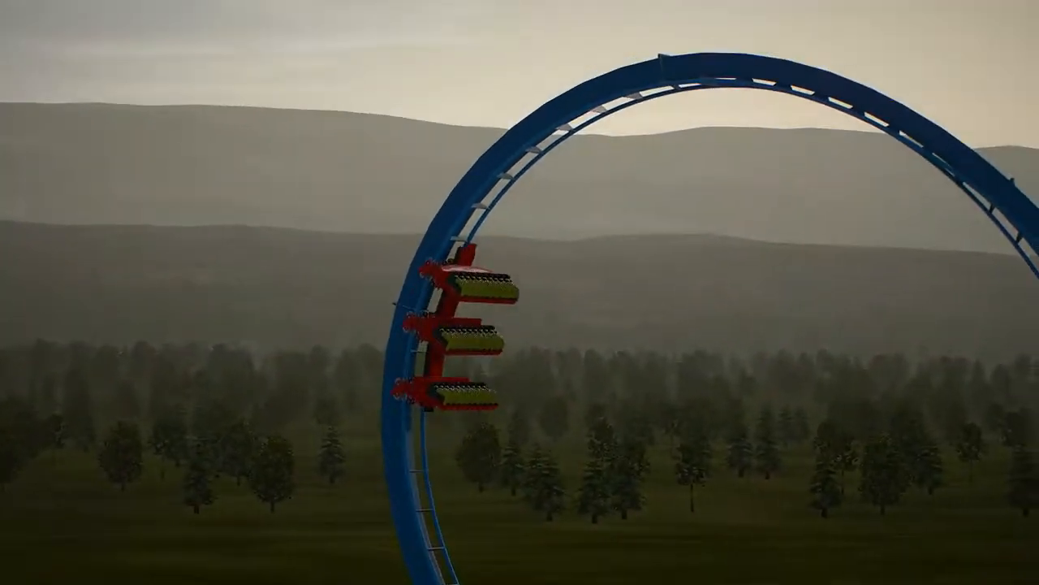
# Show the simulation statistics with F10 and F5, close them, and exit the ride with Esc.
pyautogui.press('F10')
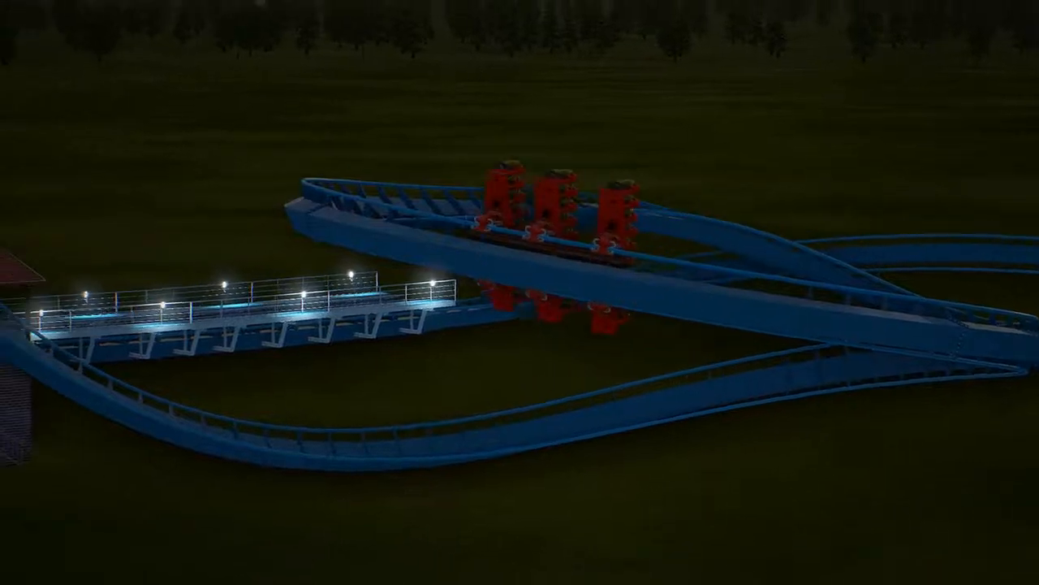
pyautogui.press('F5')
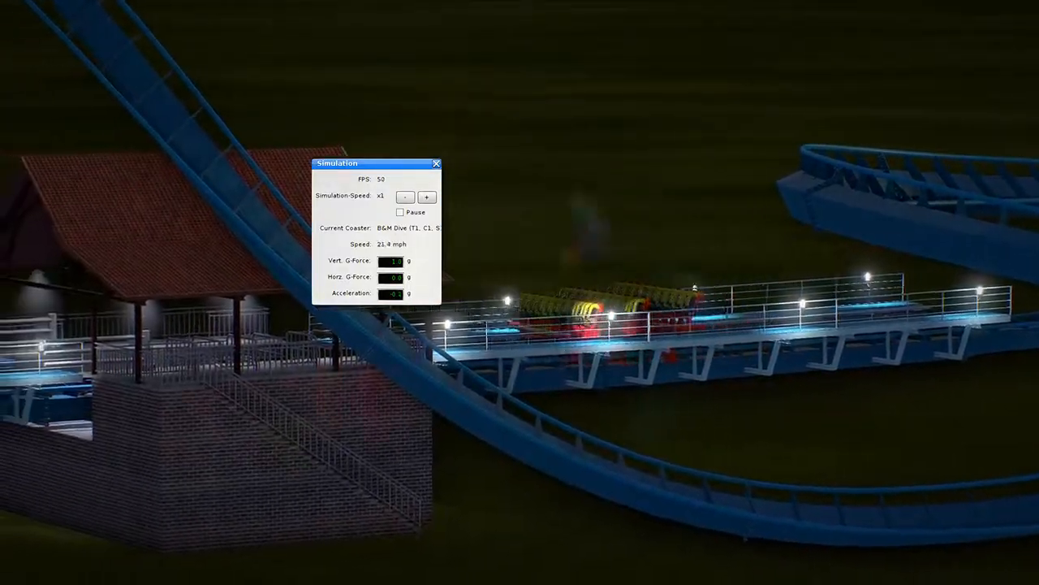
pyautogui.click(436, 164)
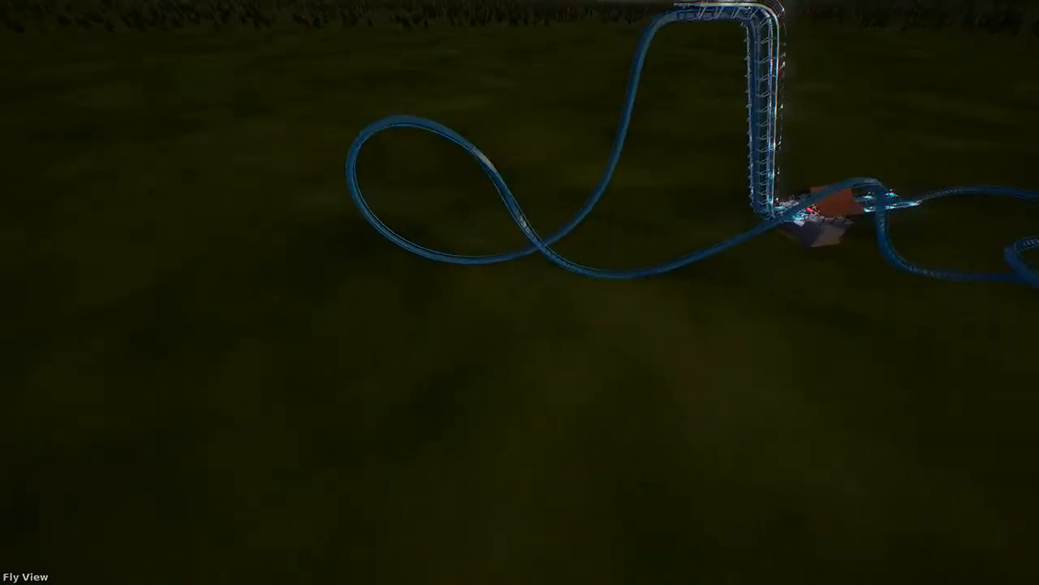
pyautogui.press('Escape')
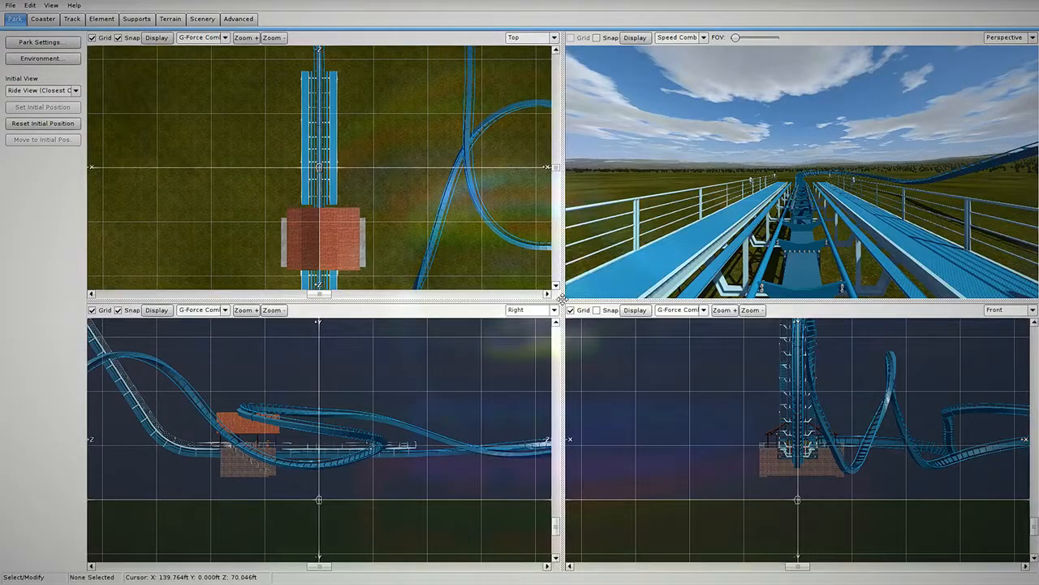
# Enlarge the perspective viewport, unfreeze the coaster, and orbit over the helix and lower turnaround.
pyautogui.moveTo(562, 298); pyautogui.dragTo(335, 469)
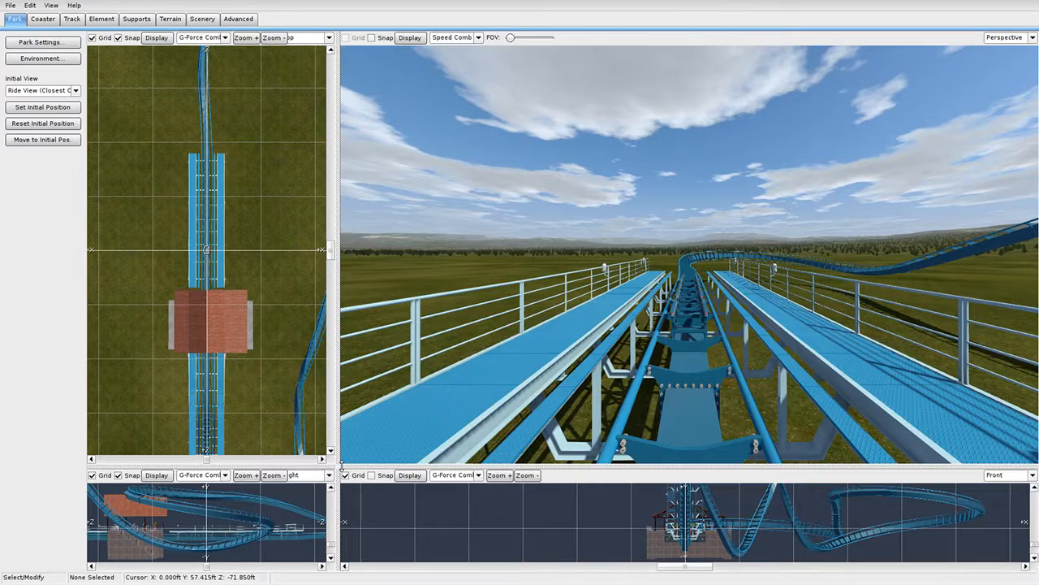
pyautogui.moveTo(342, 469); pyautogui.dragTo(163, 541)
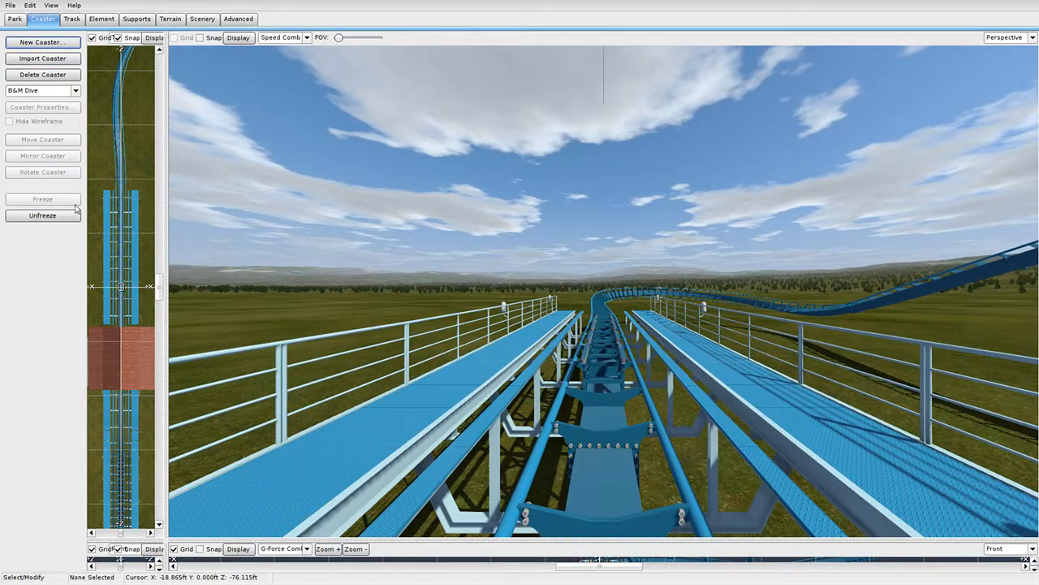
pyautogui.click(42, 215)
pyautogui.moveTo(457, 262); pyautogui.dragTo(552, 325, button='right')
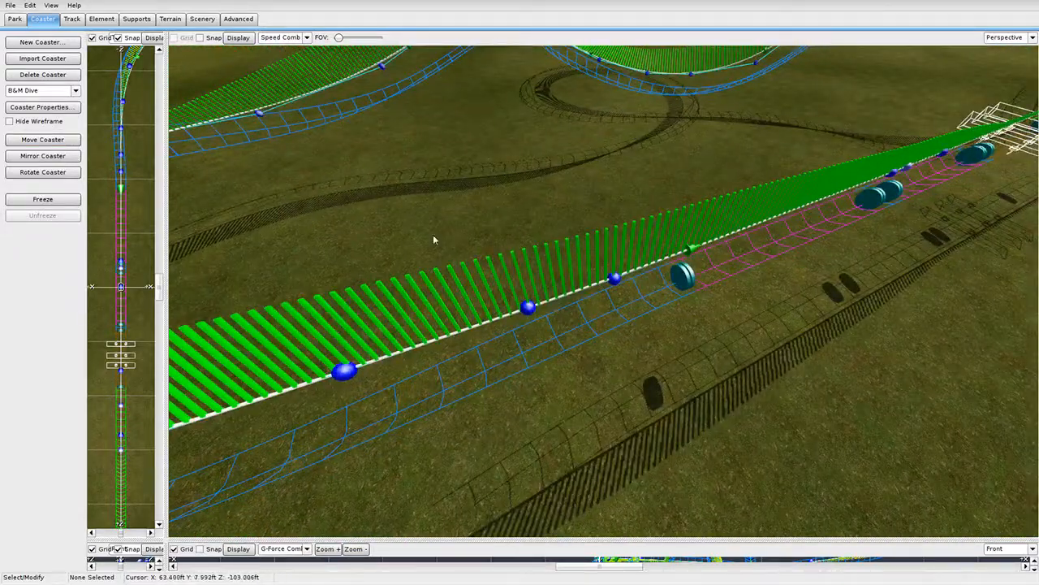
pyautogui.moveTo(433, 240); pyautogui.dragTo(538, 142, button='right')
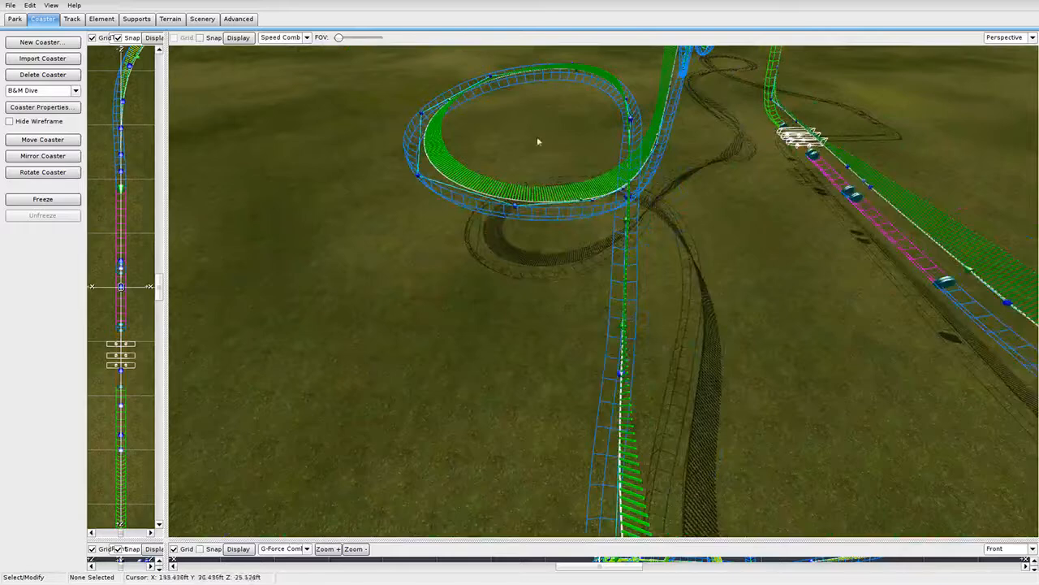
pyautogui.moveTo(602, 259); pyautogui.dragTo(629, 337, button='right')
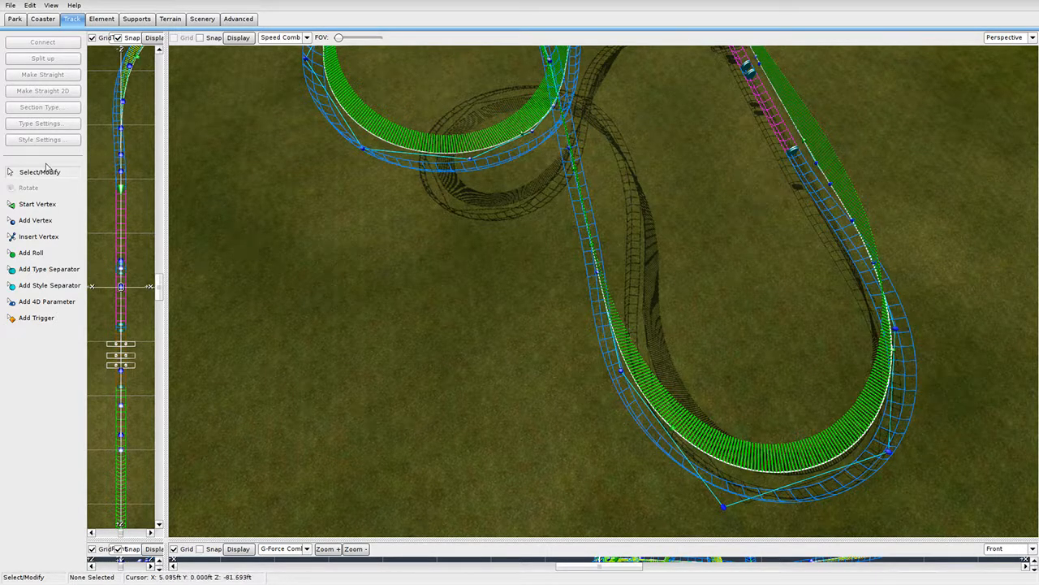
# Enlarge and zoom the Top view onto the U-shaped turn, clearing a trial box selection.
pyautogui.moveTo(166, 238); pyautogui.dragTo(529, 229)
pyautogui.scroll(-6, 268, 115)
pyautogui.scroll(5, 285, 122)
pyautogui.moveTo(285, 123); pyautogui.dragTo(262, 291, button='right')
pyautogui.scroll(5, 311, 301)
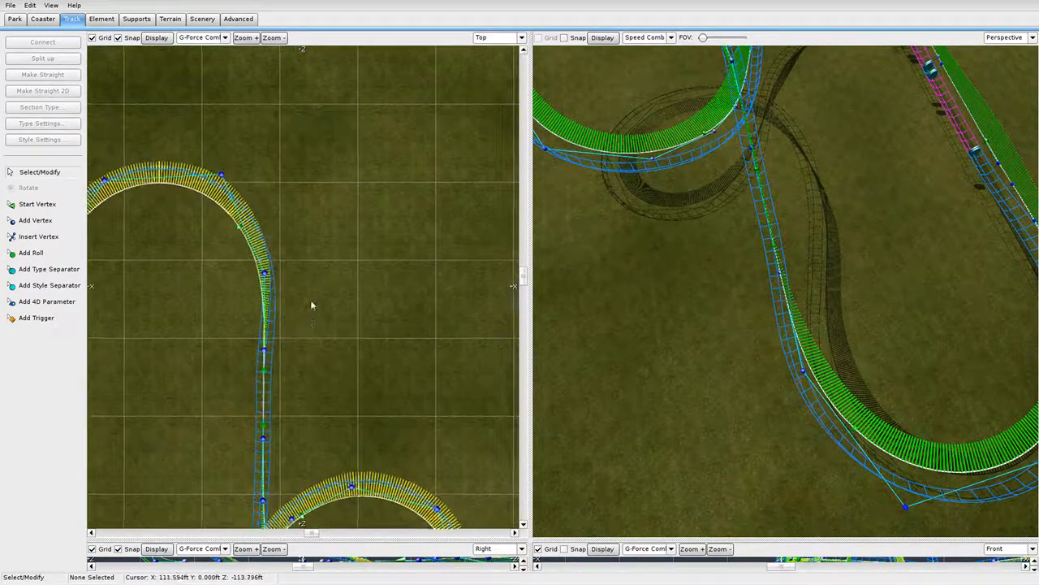
pyautogui.scroll(-3, 352, 252)
pyautogui.scroll(3, 320, 258)
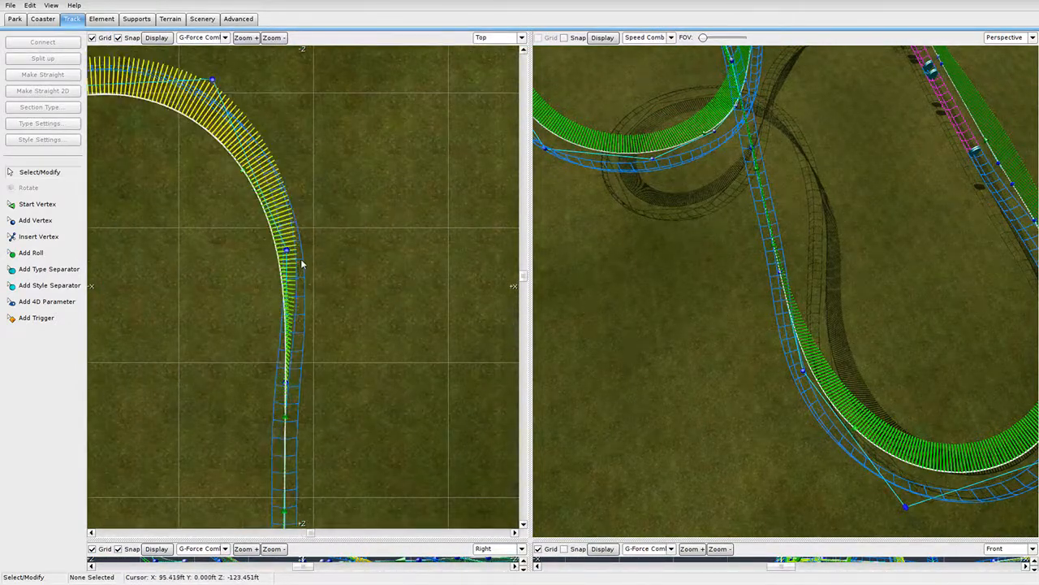
pyautogui.click(289, 254)
pyautogui.scroll(-3, 293, 260)
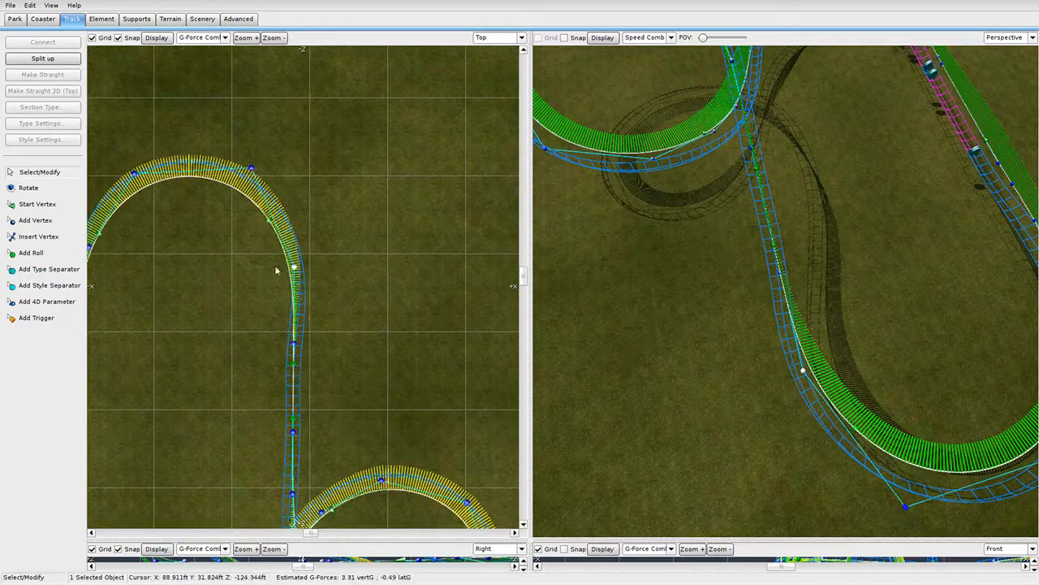
pyautogui.moveTo(260, 249); pyautogui.dragTo(324, 440)
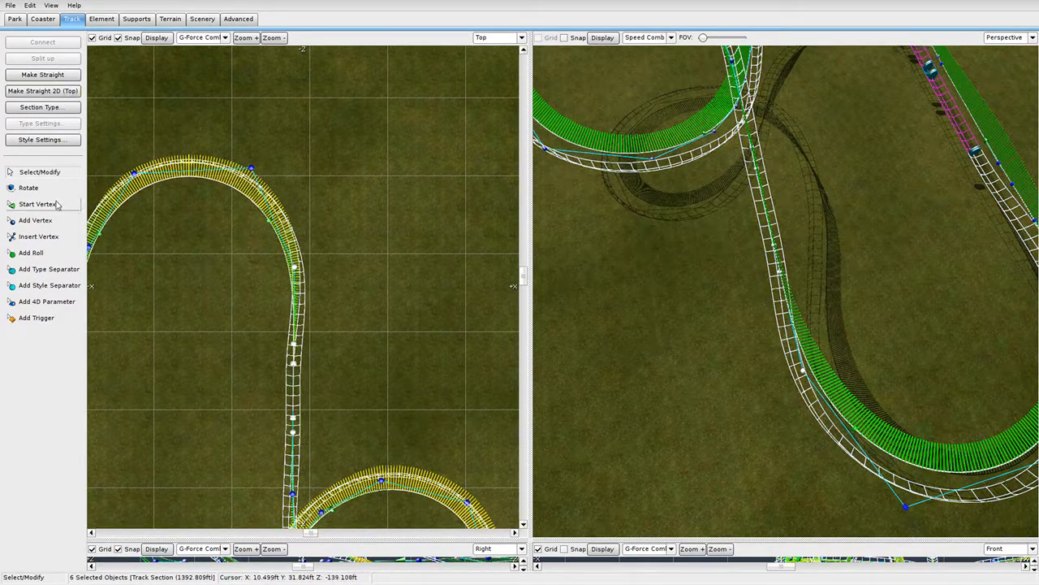
pyautogui.click(303, 273)
# Nudge the arc's vertices slightly: the straight junction and arc top left, another right.
pyautogui.click(291, 268)
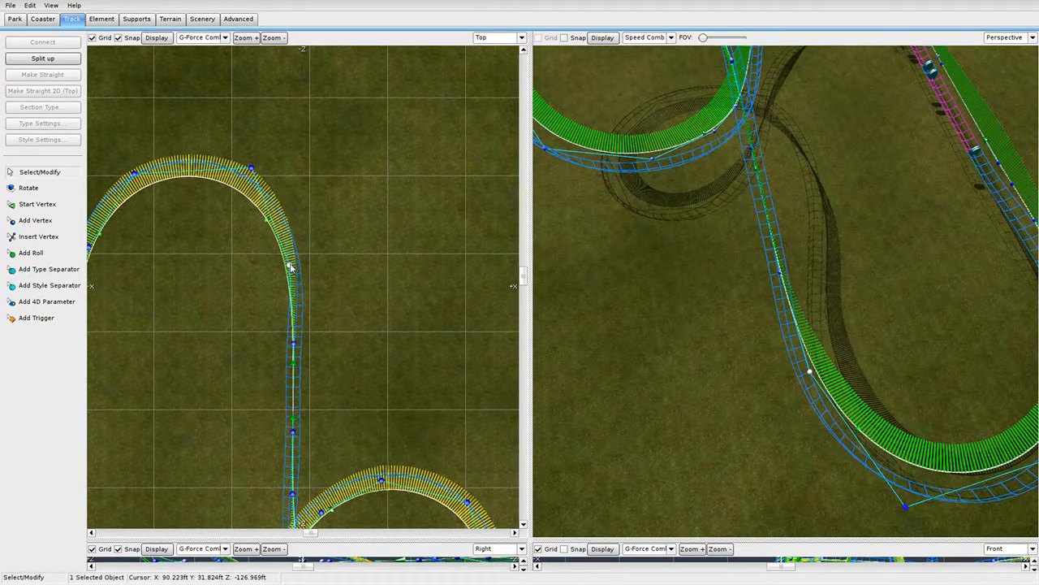
pyautogui.moveTo(290, 268); pyautogui.dragTo(286, 267)
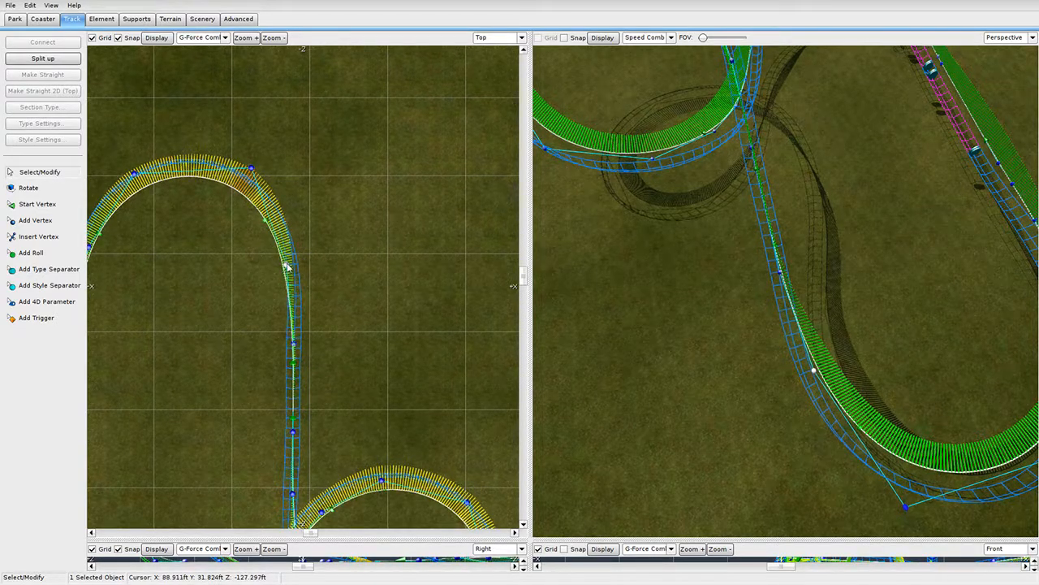
pyautogui.moveTo(250, 171); pyautogui.dragTo(243, 169)
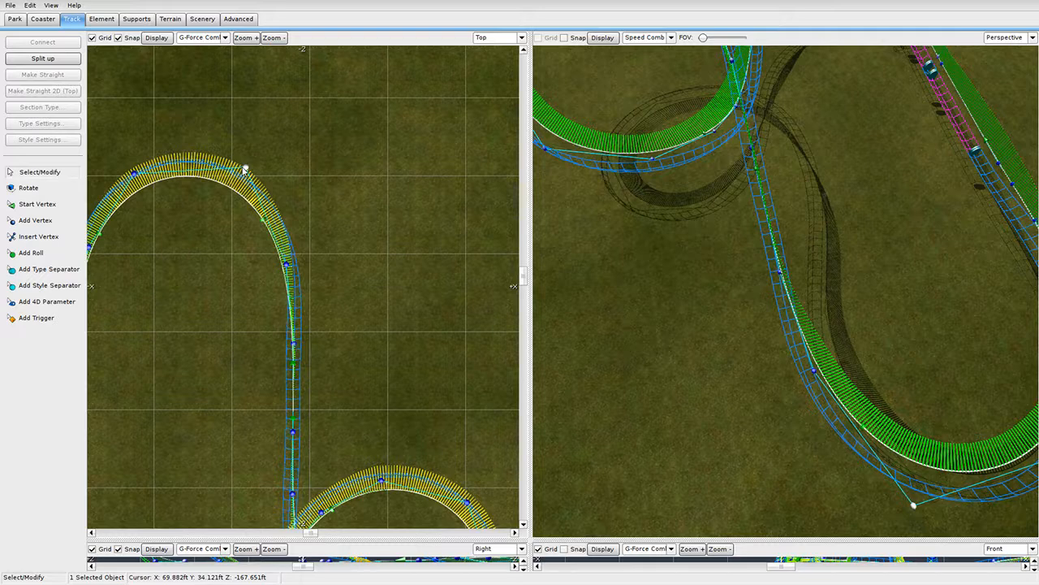
pyautogui.scroll(5, 209, 197)
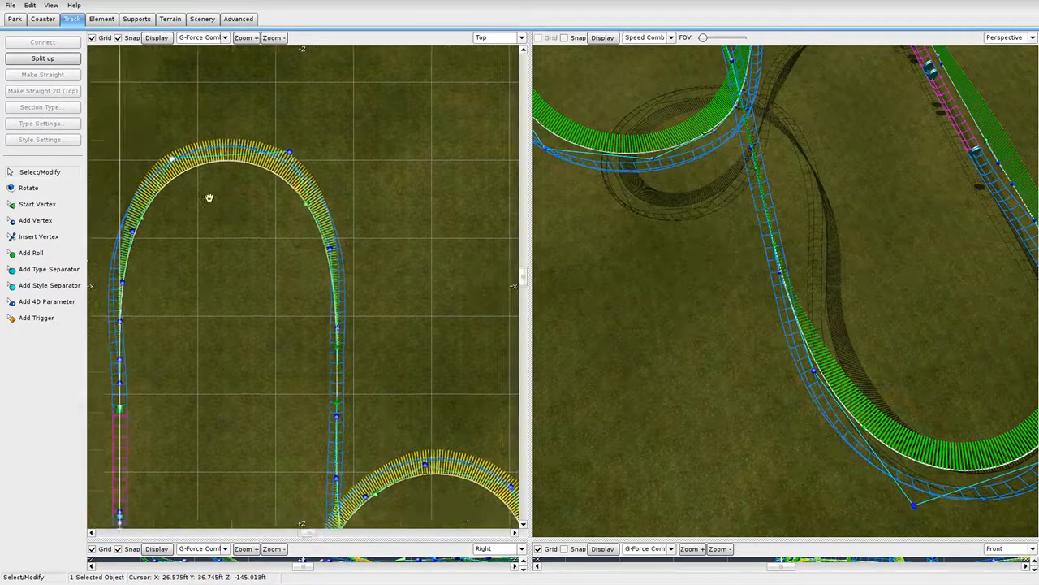
pyautogui.moveTo(172, 315); pyautogui.dragTo(176, 315)
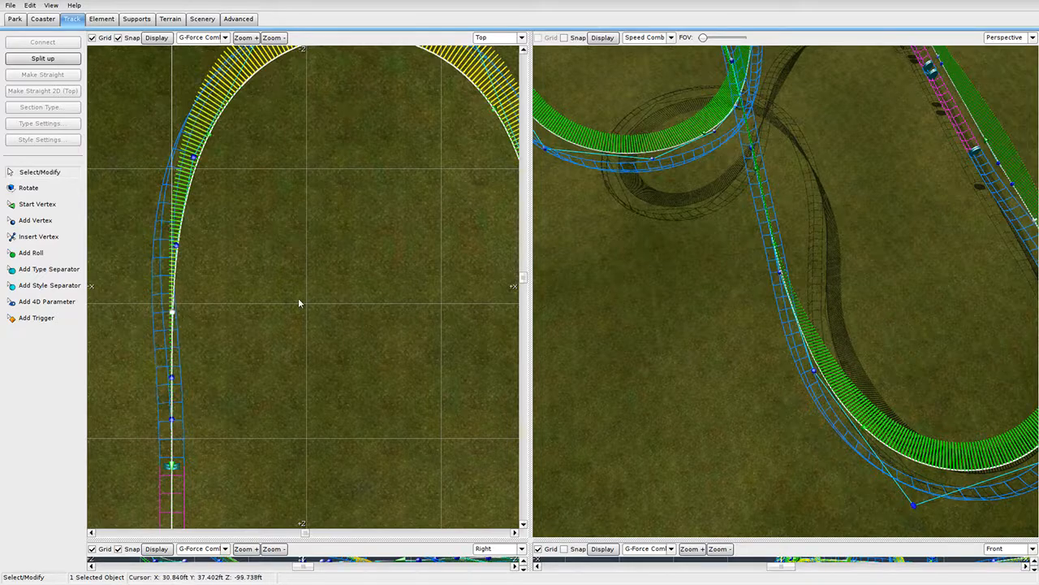
pyautogui.scroll(-4, 300, 301)
pyautogui.scroll(3, 378, 281)
# Fly the Perspective camera along the reshaped track to inspect it.
pyautogui.press('w')
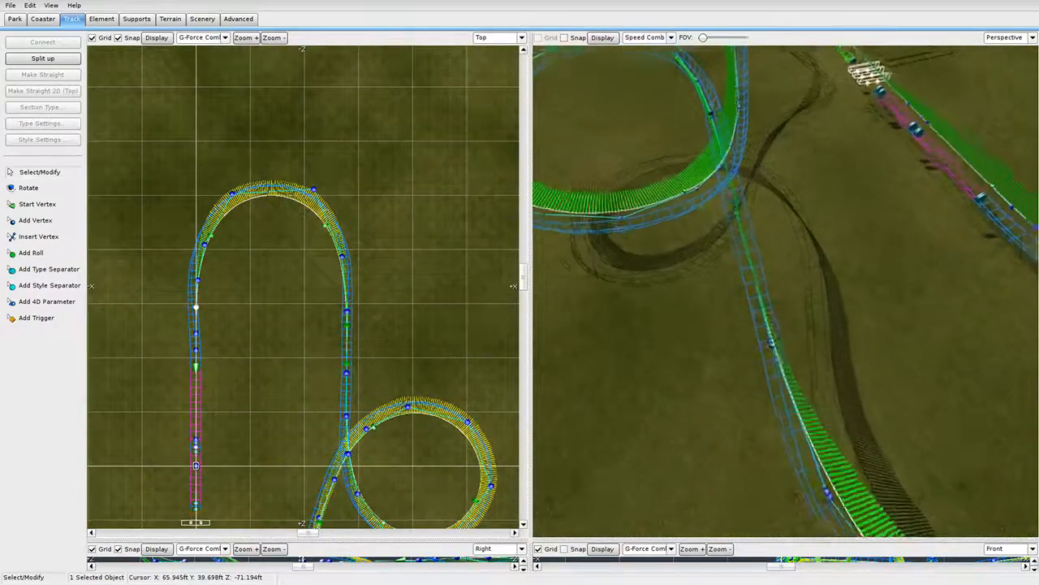
pyautogui.press('w')
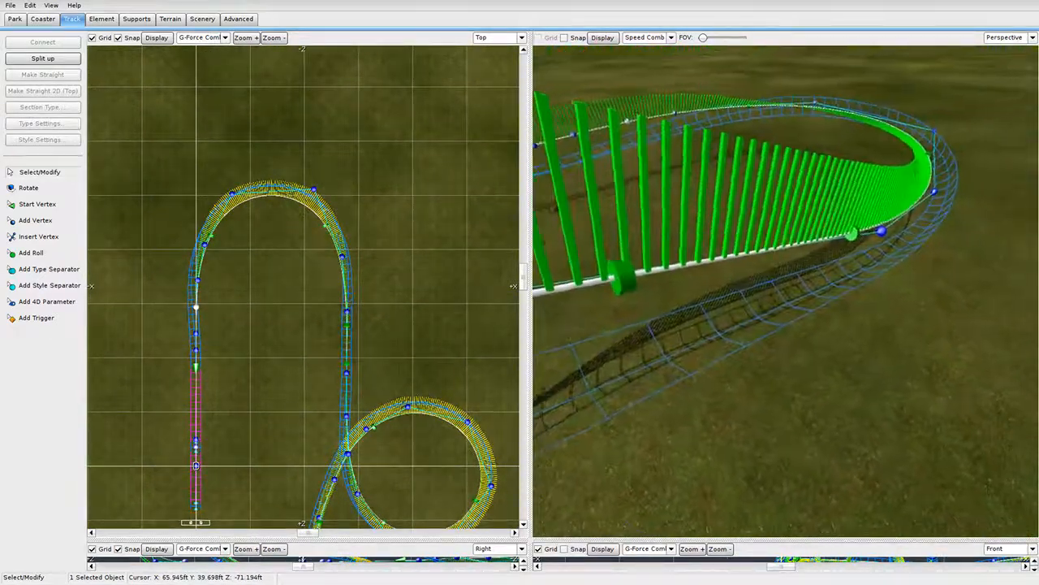
pyautogui.press('s')
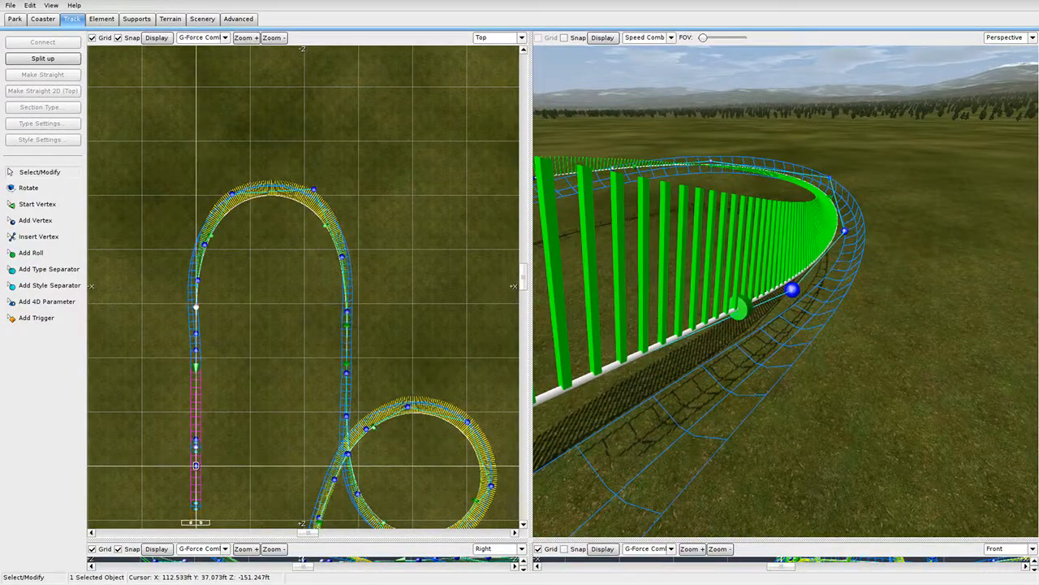
pyautogui.press('w')
pyautogui.moveTo(717, 255)
pyautogui.mouseDown(button='right')
pyautogui.moveTo(726, 223)
pyautogui.moveTo(707, 174)
pyautogui.moveTo(735, 215)
pyautogui.moveTo(698, 255)
pyautogui.moveTo(696, 221)
pyautogui.moveTo(732, 243)
pyautogui.mouseUp(button='right')
# Save the park from the File menu.
pyautogui.press('w')
pyautogui.press('w')
pyautogui.press('s')
pyautogui.click(3, 8)
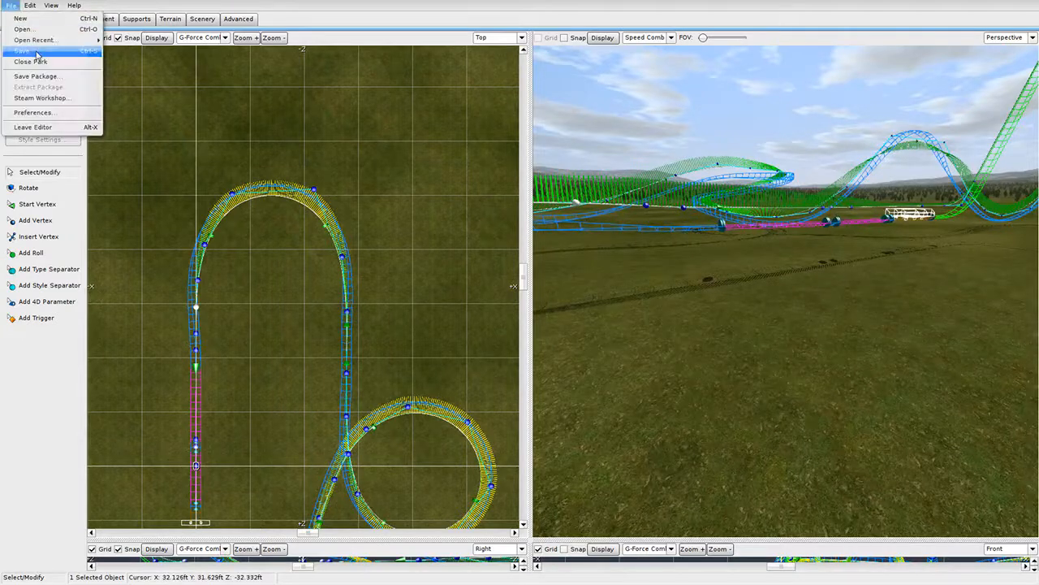
pyautogui.click(34, 52)
# Select the brake section by the station to inspect it.
pyautogui.press('w')
pyautogui.moveTo(786, 276); pyautogui.dragTo(780, 297, button='right')
pyautogui.press('s')
pyautogui.click(694, 303)
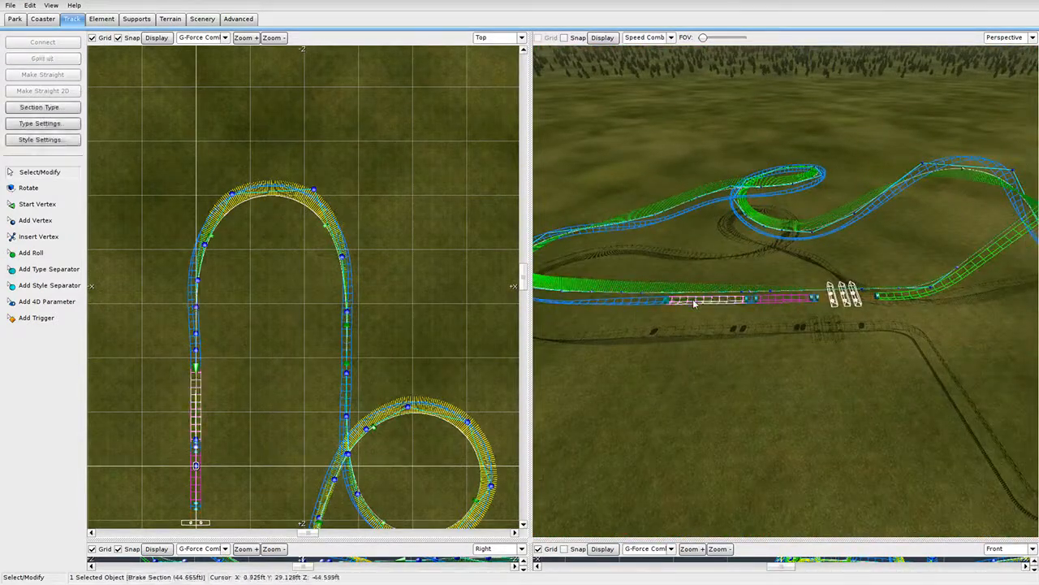
pyautogui.press('w')
pyautogui.moveTo(663, 302); pyautogui.dragTo(667, 280, button='right')
pyautogui.press('s')
# Deselect the brake and widen the 3D Perspective view across the editor.
pyautogui.click(10, 5)
pyautogui.click(692, 296)
pyautogui.press('d')
pyautogui.press('d')
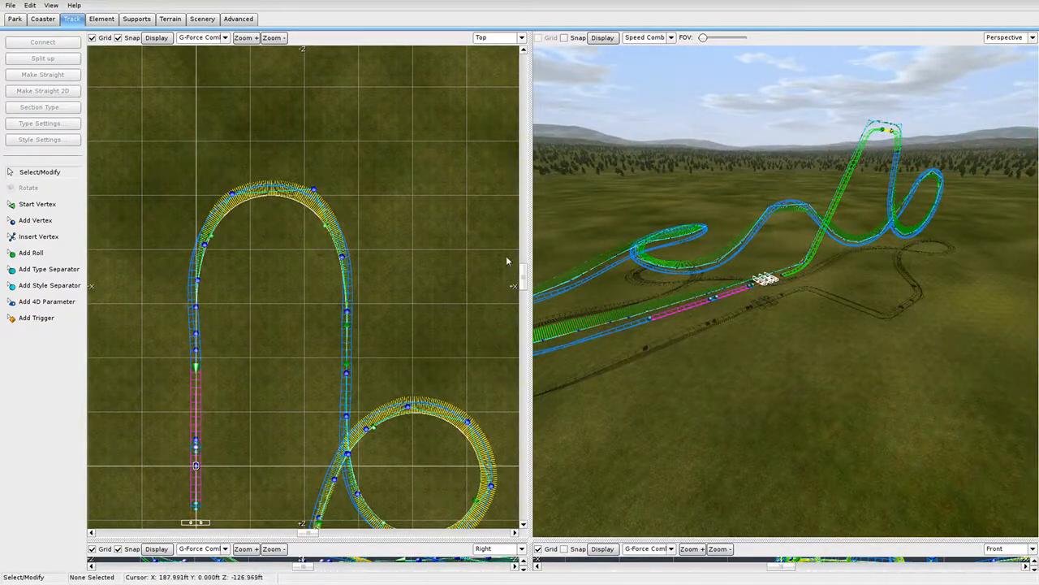
pyautogui.moveTo(530, 257); pyautogui.dragTo(176, 250)
pyautogui.click(12, 5)
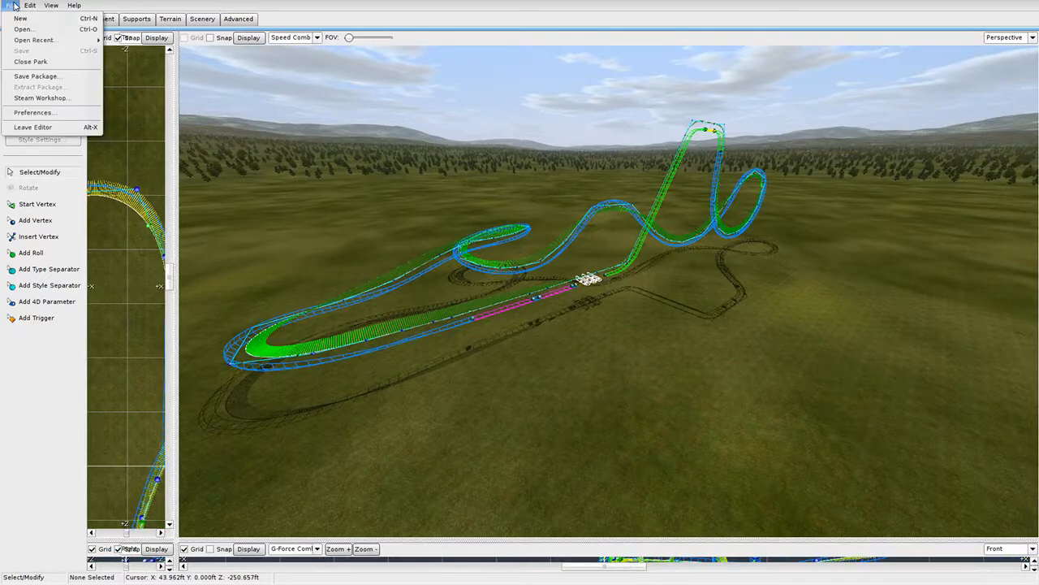
pyautogui.click(525, 362)
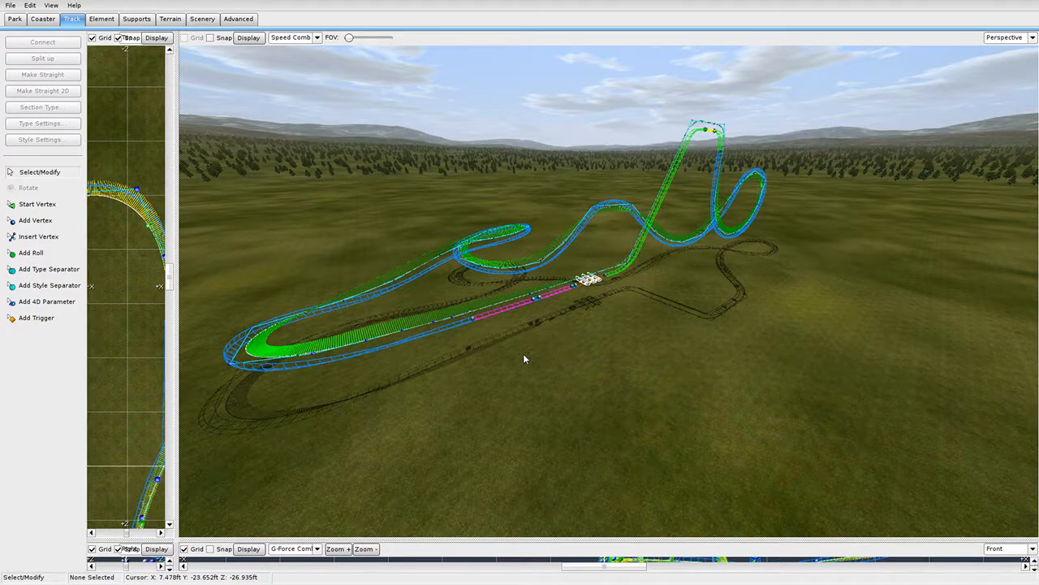
# Switch to the Supports tab and open the support prefab library.
pyautogui.moveTo(524, 358); pyautogui.dragTo(560, 390, button='right')
pyautogui.press('w')
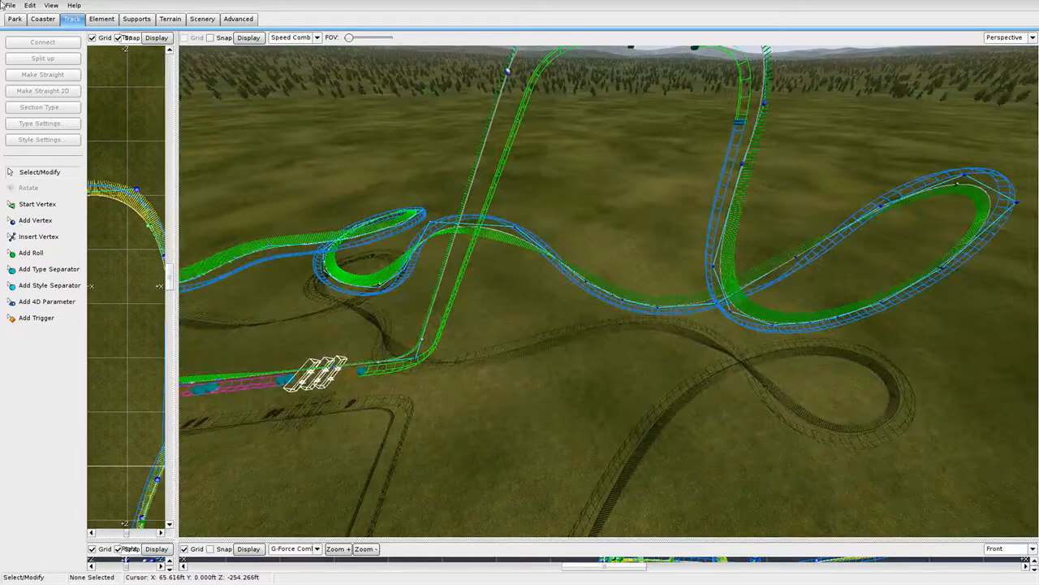
pyautogui.click(137, 19)
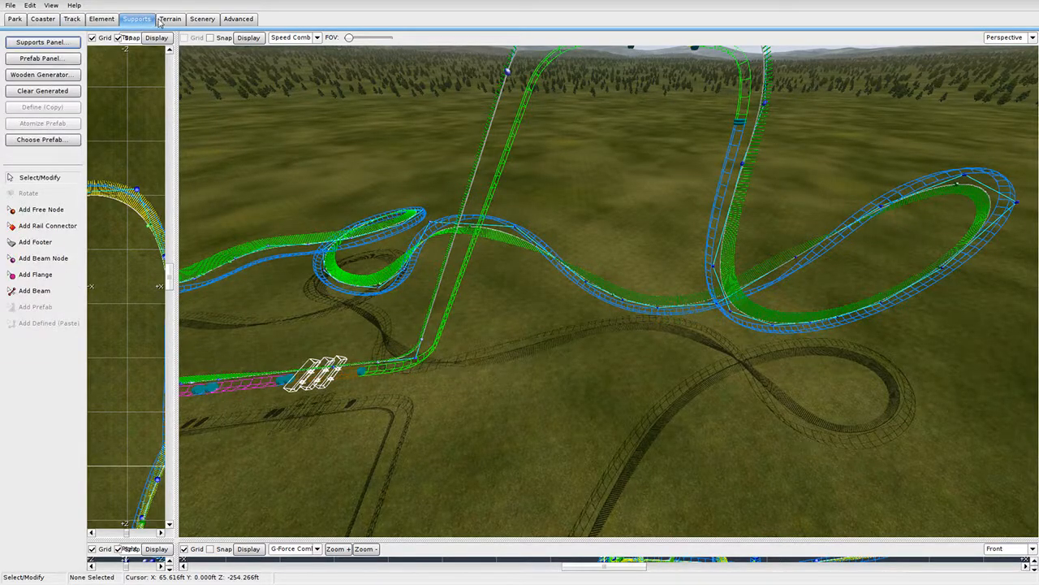
pyautogui.click(201, 19)
pyautogui.click(171, 20)
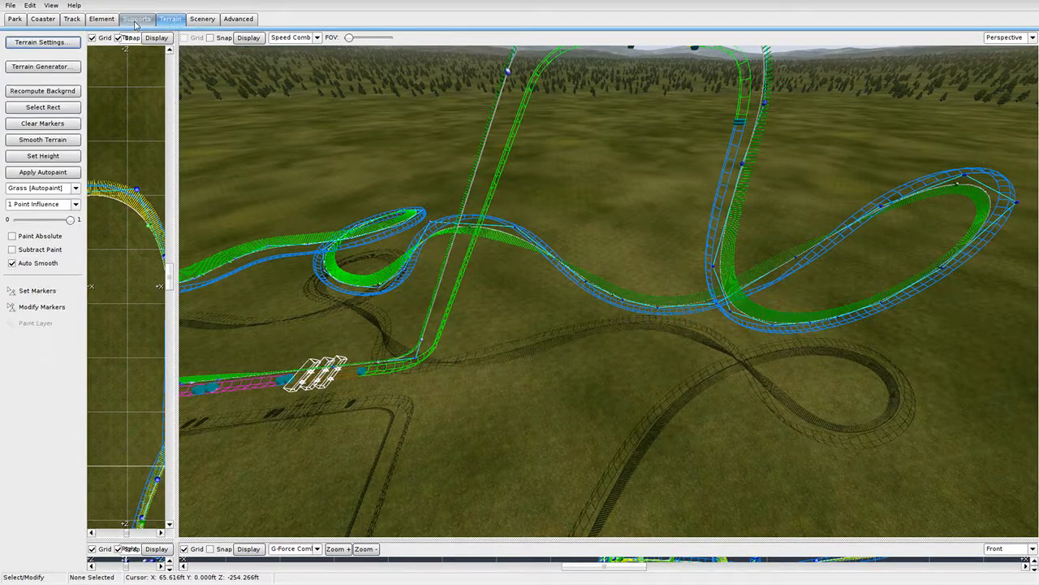
pyautogui.click(137, 19)
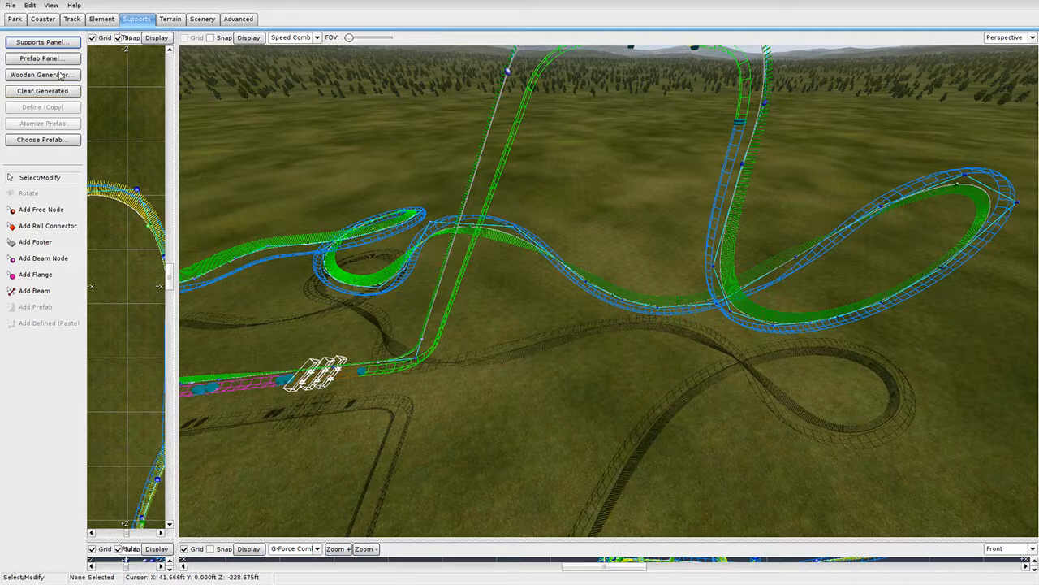
pyautogui.click(67, 139)
# Find the Twisted Single prefab in the support library and load it for placing.
pyautogui.scroll(-5, 626, 304)
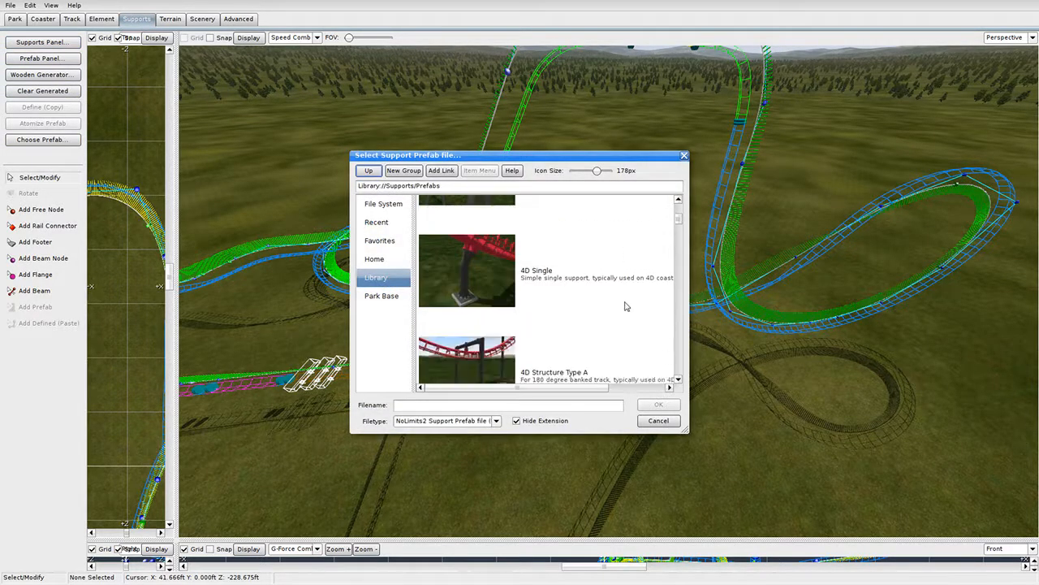
pyautogui.scroll(-8, 626, 304)
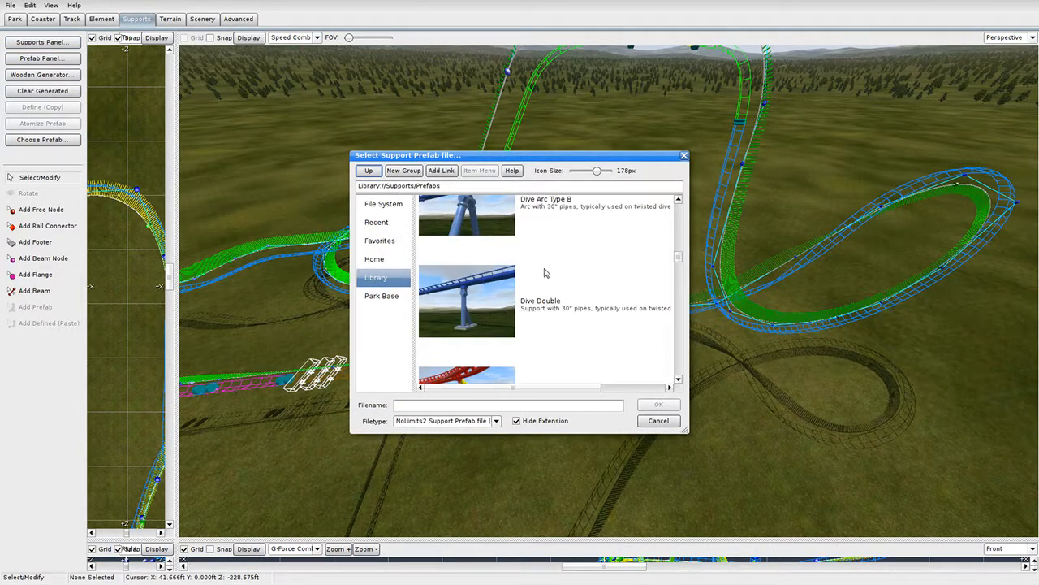
pyautogui.scroll(3, 550, 284)
pyautogui.scroll(1, 579, 317)
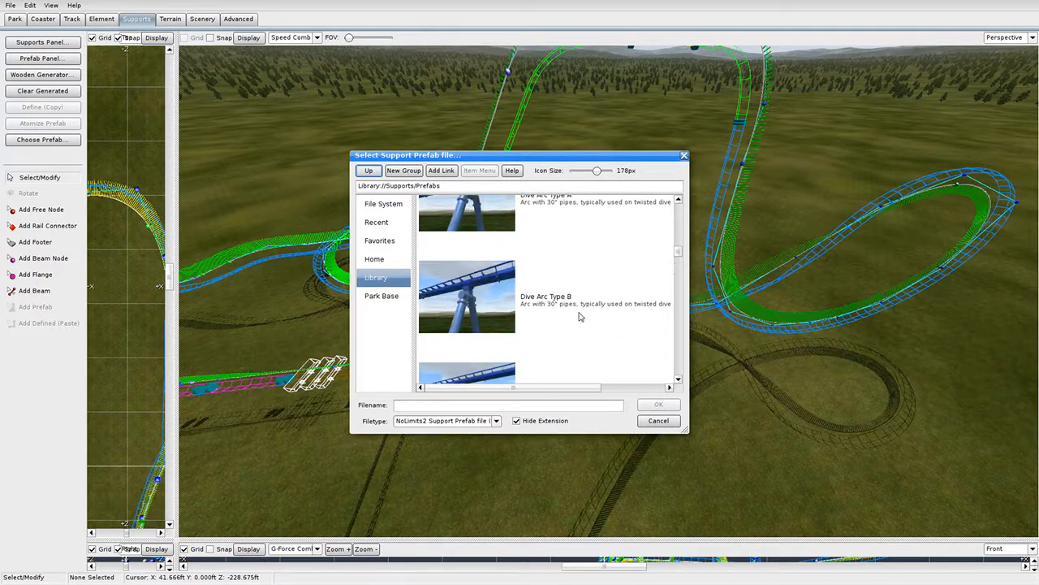
pyautogui.scroll(-1, 569, 309)
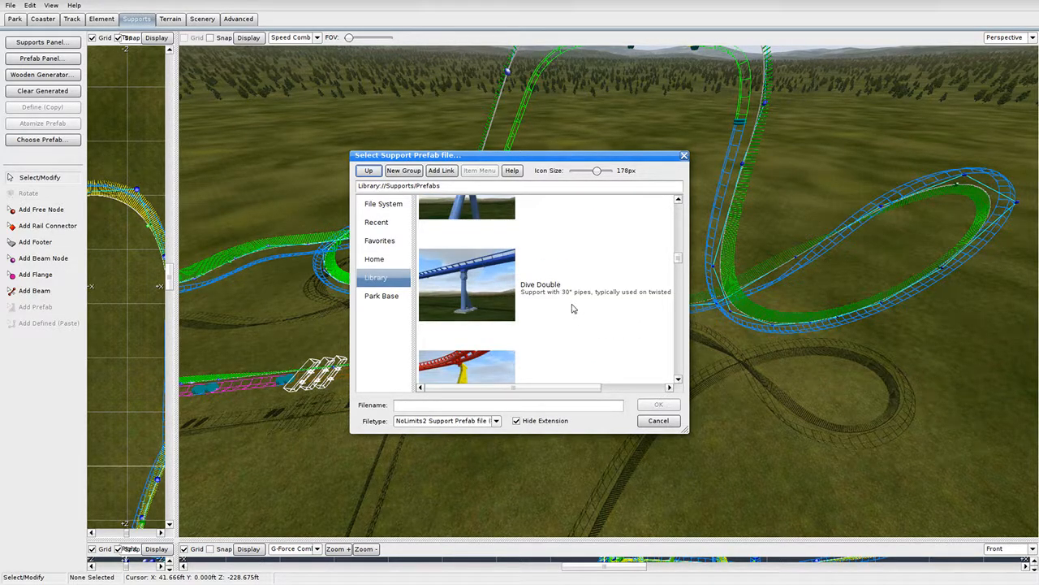
pyautogui.scroll(-1, 593, 321)
pyautogui.scroll(4, 585, 322)
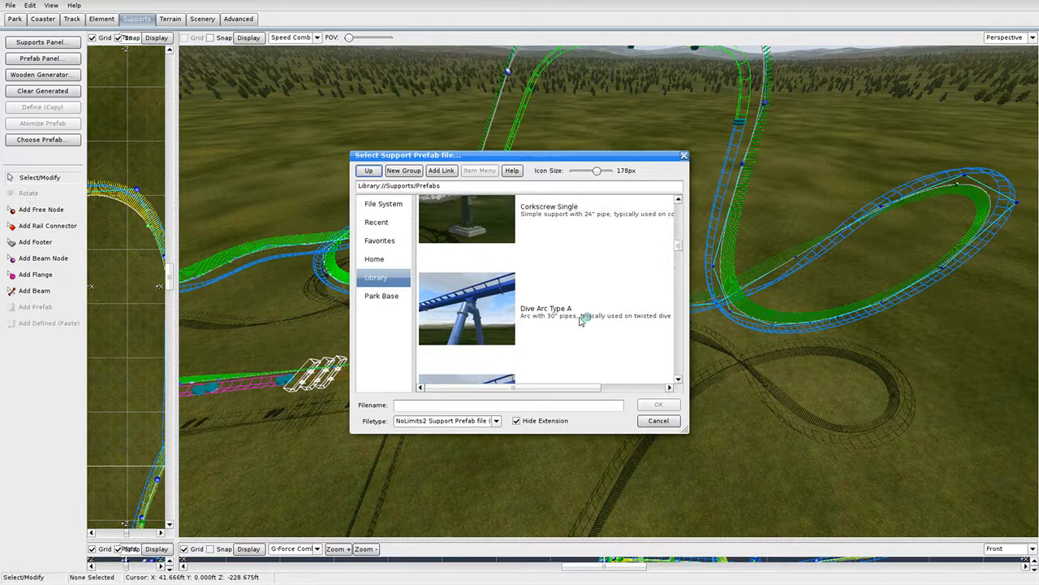
pyautogui.scroll(-7, 581, 317)
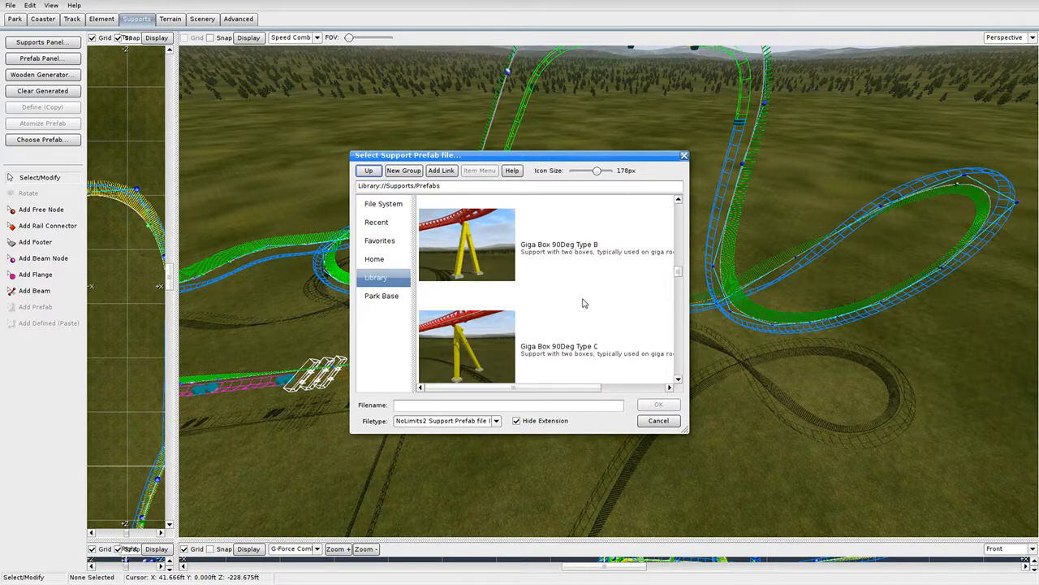
pyautogui.scroll(-7, 582, 303)
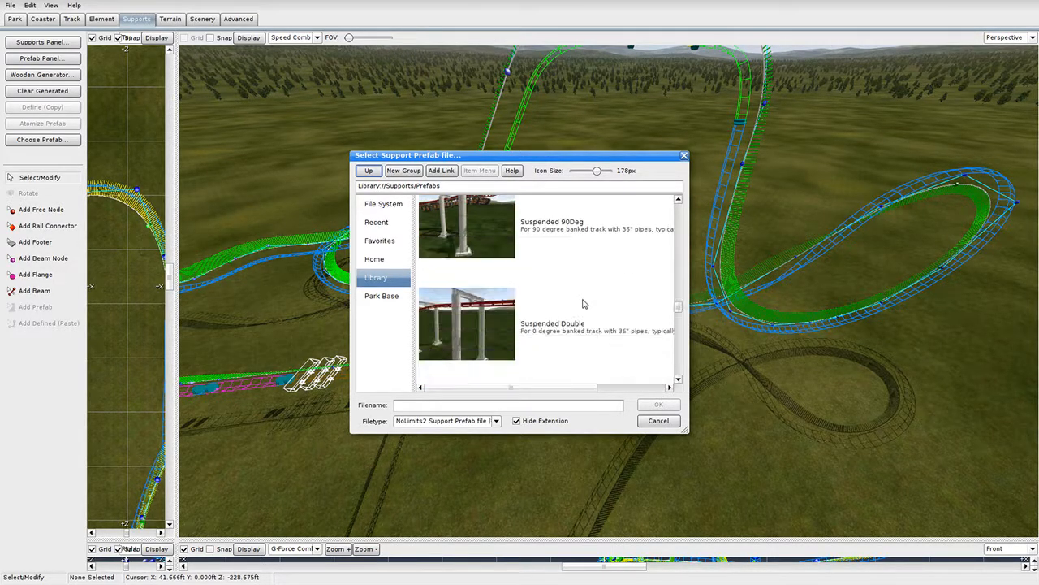
pyautogui.scroll(-7, 582, 304)
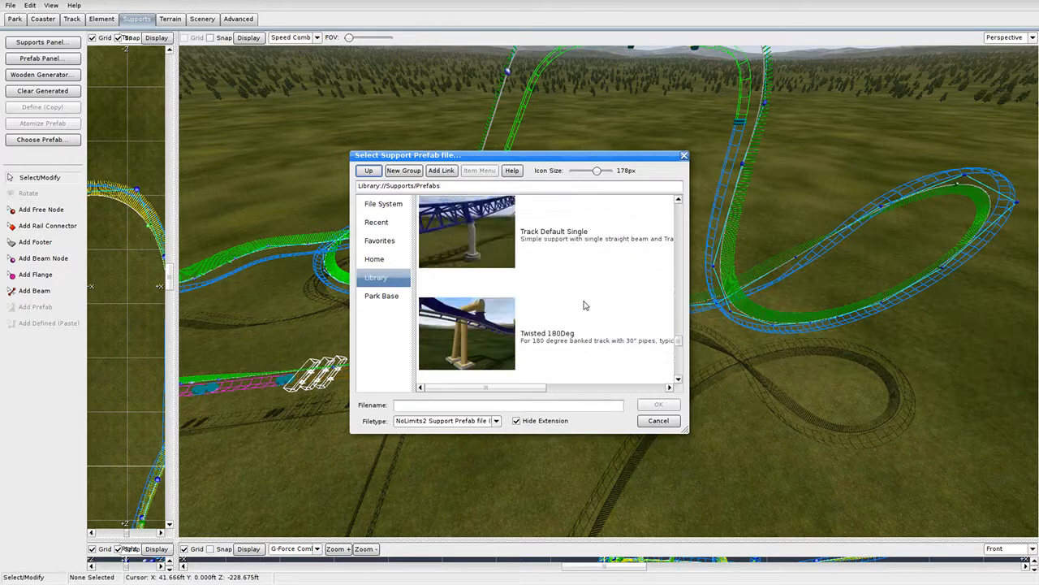
pyautogui.scroll(-1, 585, 305)
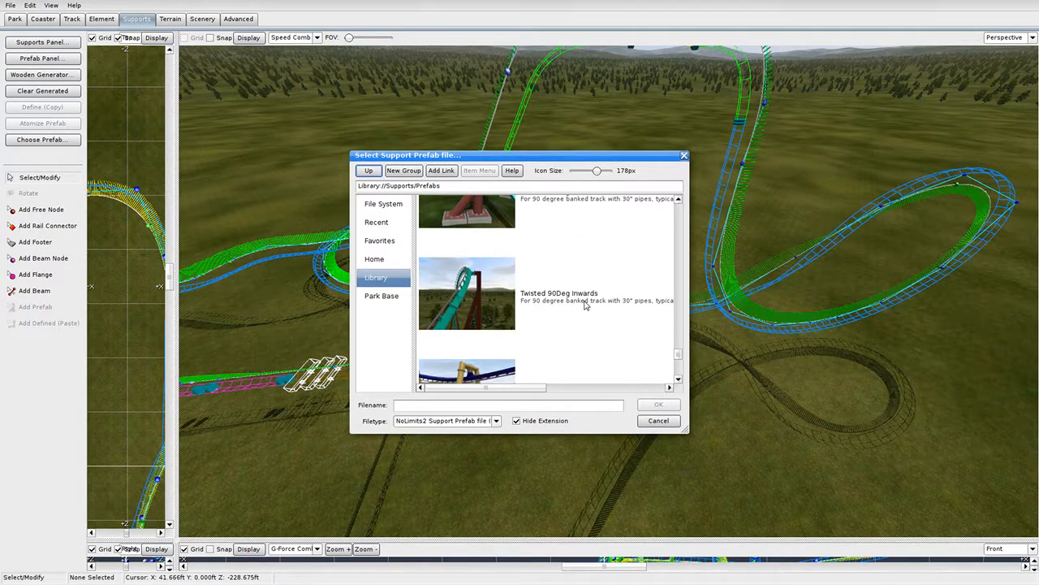
pyautogui.scroll(-4, 585, 305)
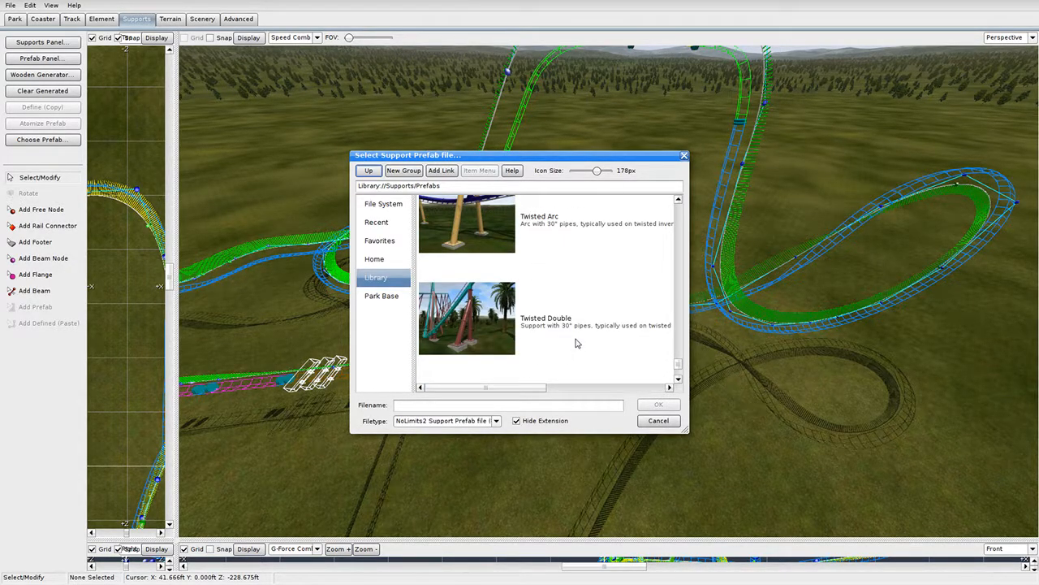
pyautogui.click(576, 341)
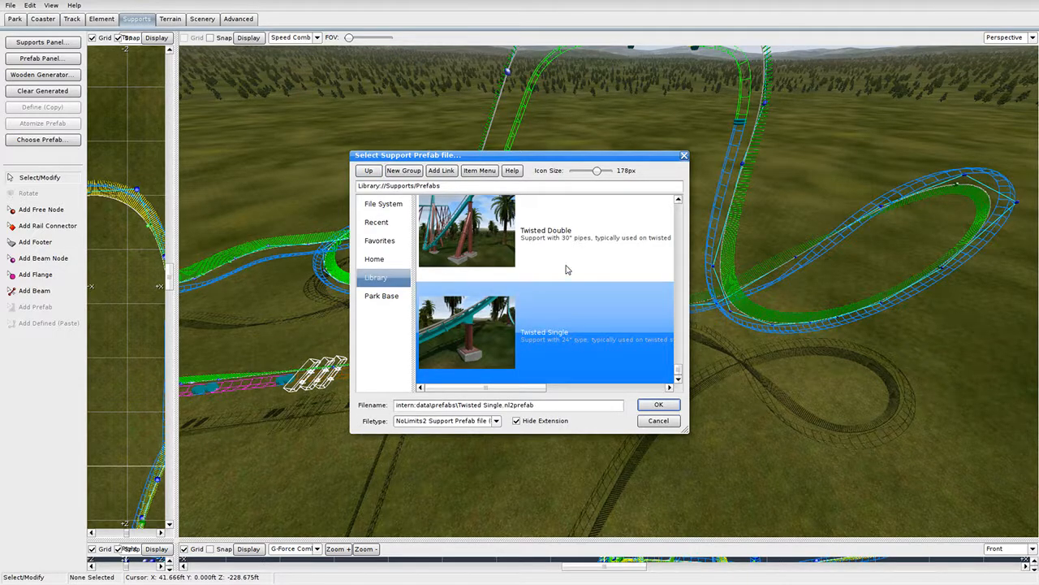
pyautogui.doubleClick(587, 343)
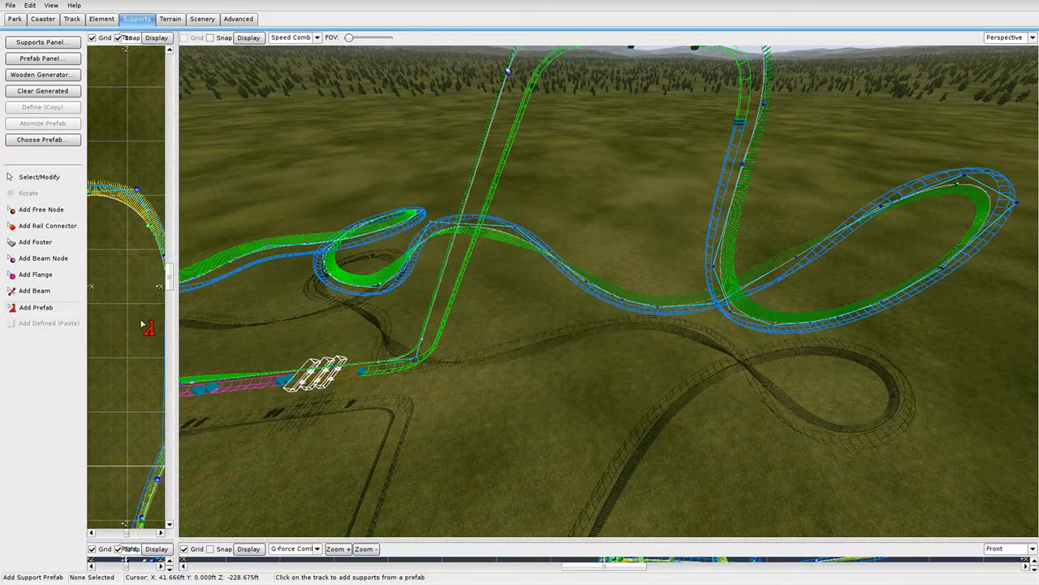
# Set the support Beam Type to Pipe 20" in the Supports Panel.
pyautogui.press('w')
pyautogui.moveTo(390, 309); pyautogui.dragTo(520, 341, button='right')
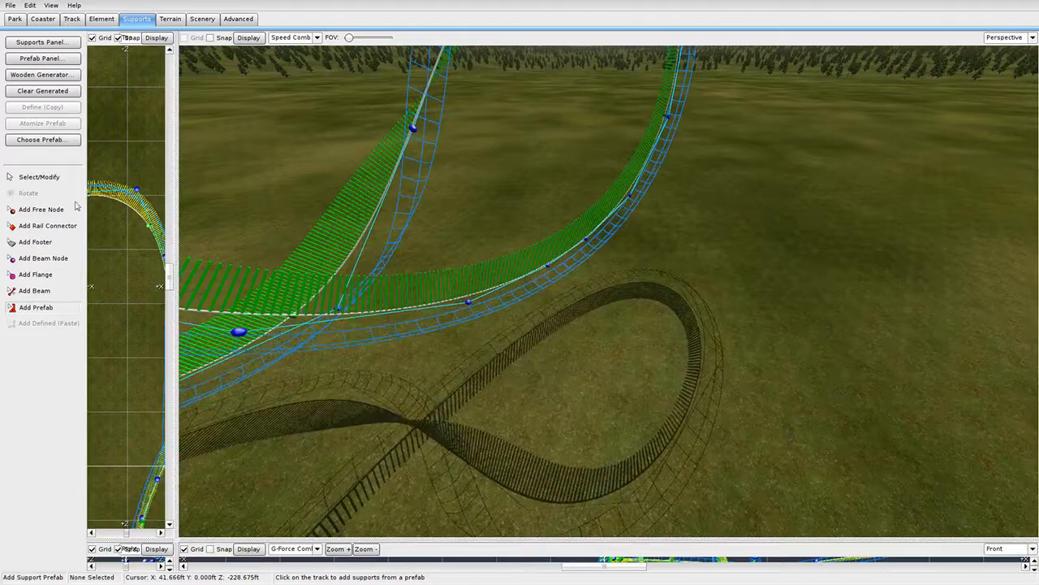
pyautogui.click(45, 43)
pyautogui.click(453, 102)
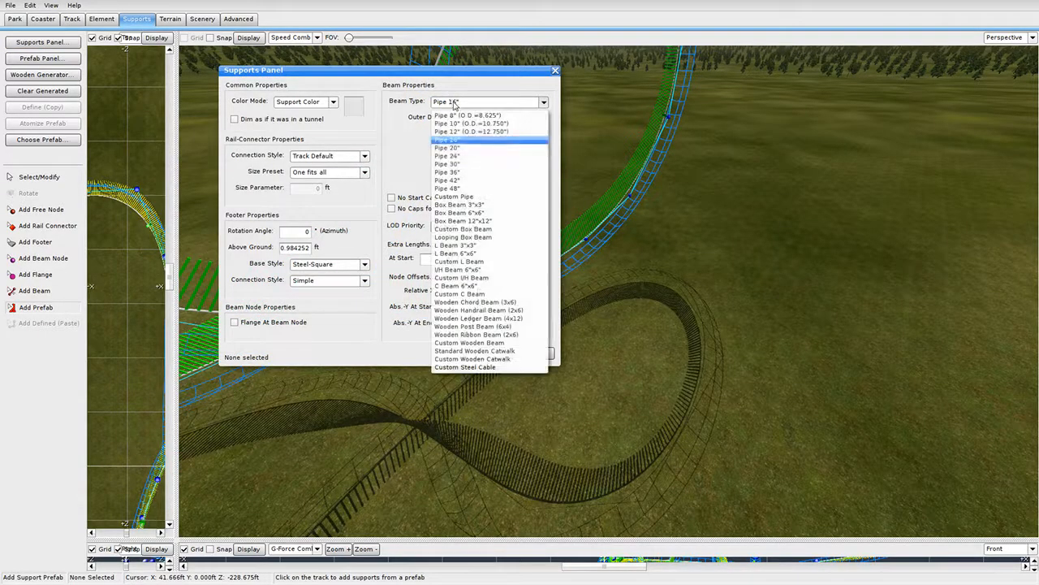
pyautogui.click(479, 149)
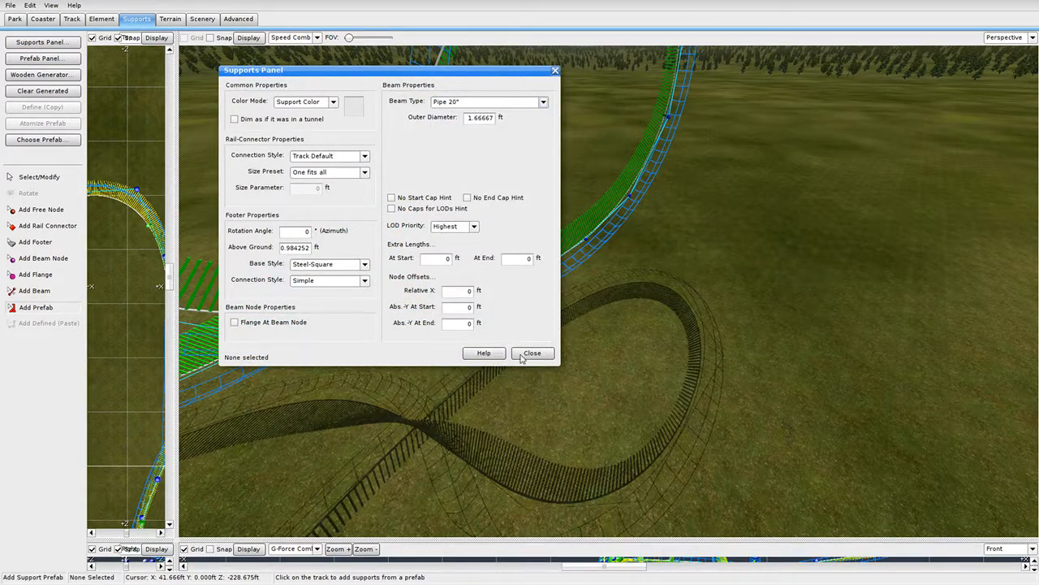
pyautogui.click(522, 357)
# Place Twisted Single supports under the loop track.
pyautogui.moveTo(528, 330); pyautogui.dragTo(487, 357, button='right')
pyautogui.press('w')
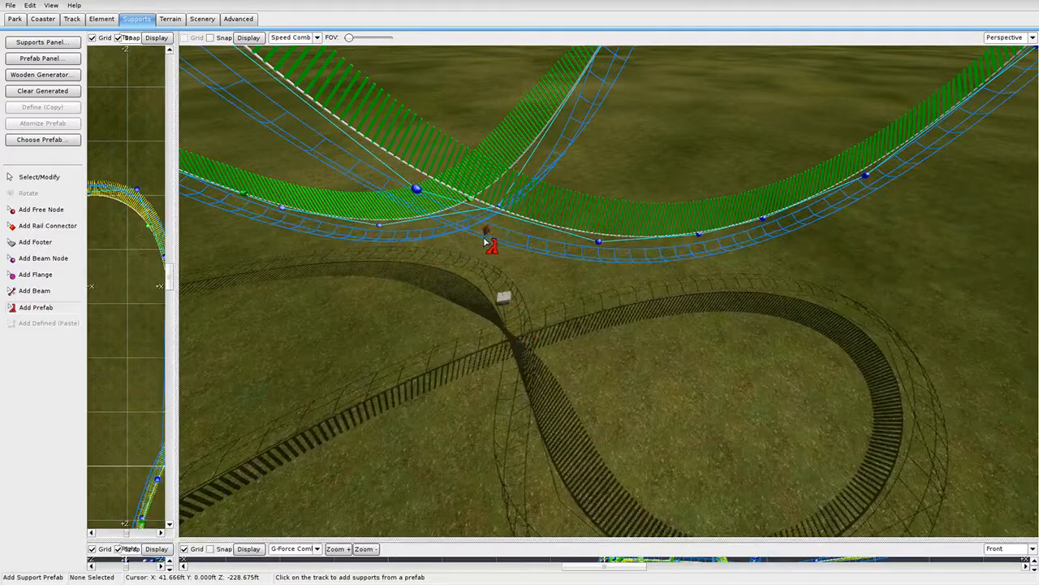
pyautogui.moveTo(549, 278)
pyautogui.mouseDown(button='right')
pyautogui.moveTo(566, 281)
pyautogui.moveTo(559, 237)
pyautogui.moveTo(549, 278)
pyautogui.mouseUp(button='right')
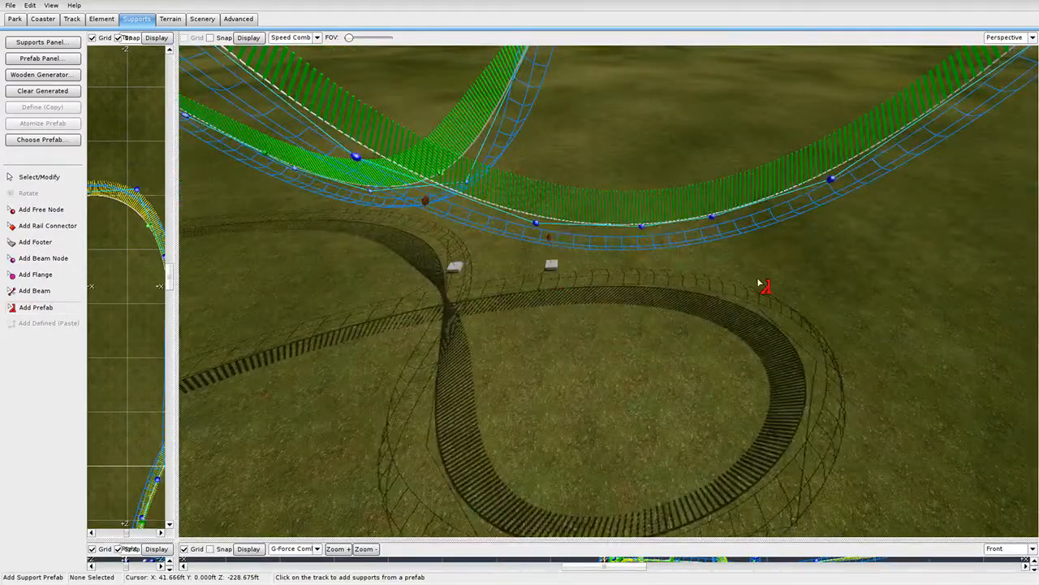
pyautogui.moveTo(686, 253); pyautogui.dragTo(726, 237, button='right')
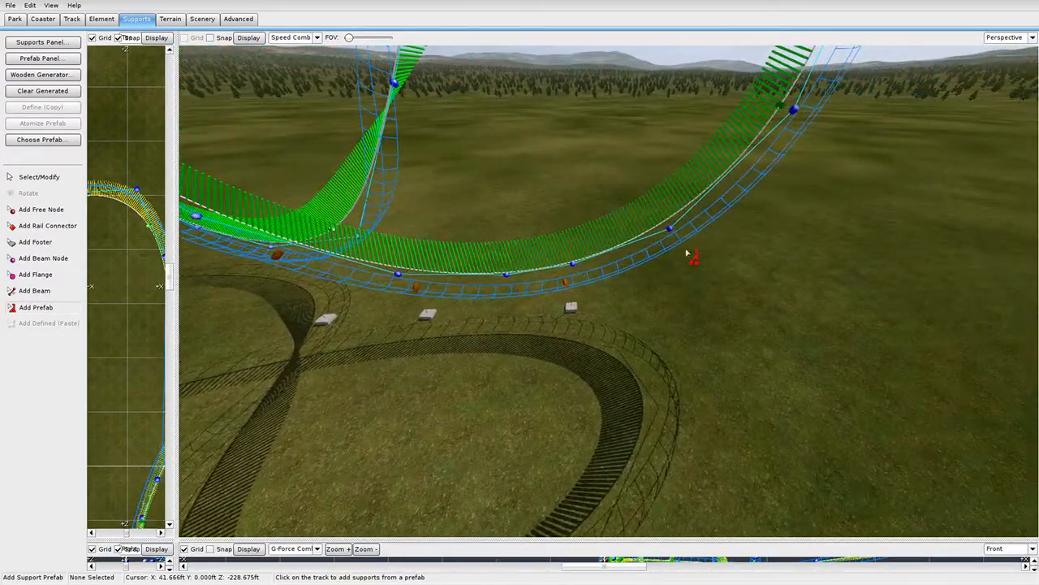
pyautogui.moveTo(666, 289)
pyautogui.mouseDown(button='right')
pyautogui.moveTo(641, 325)
pyautogui.moveTo(641, 276)
pyautogui.moveTo(667, 288)
pyautogui.mouseUp(button='right')
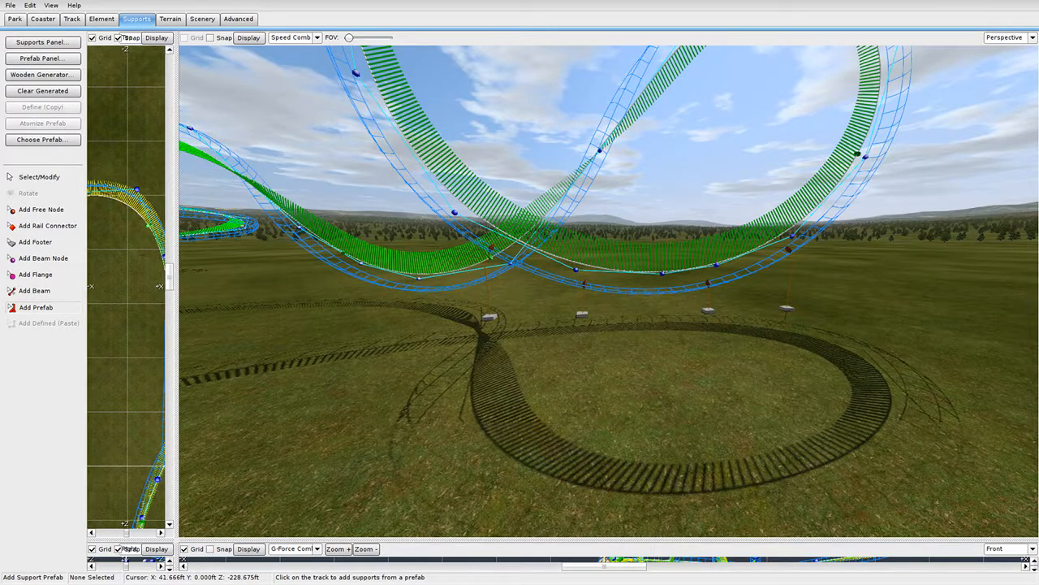
pyautogui.moveTo(666, 288); pyautogui.dragTo(641, 349, button='right')
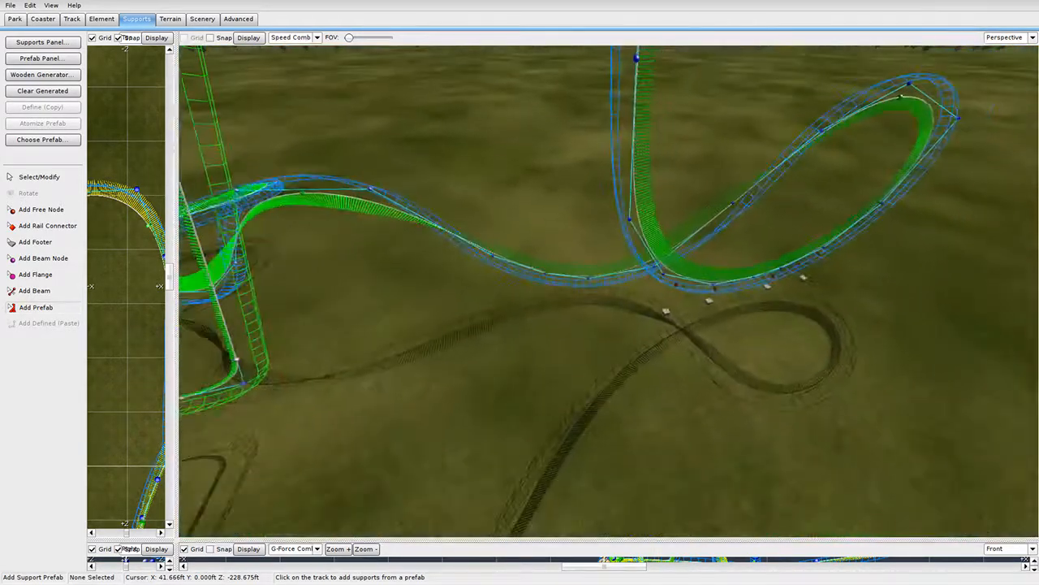
pyautogui.moveTo(636, 297); pyautogui.dragTo(718, 297, button='right')
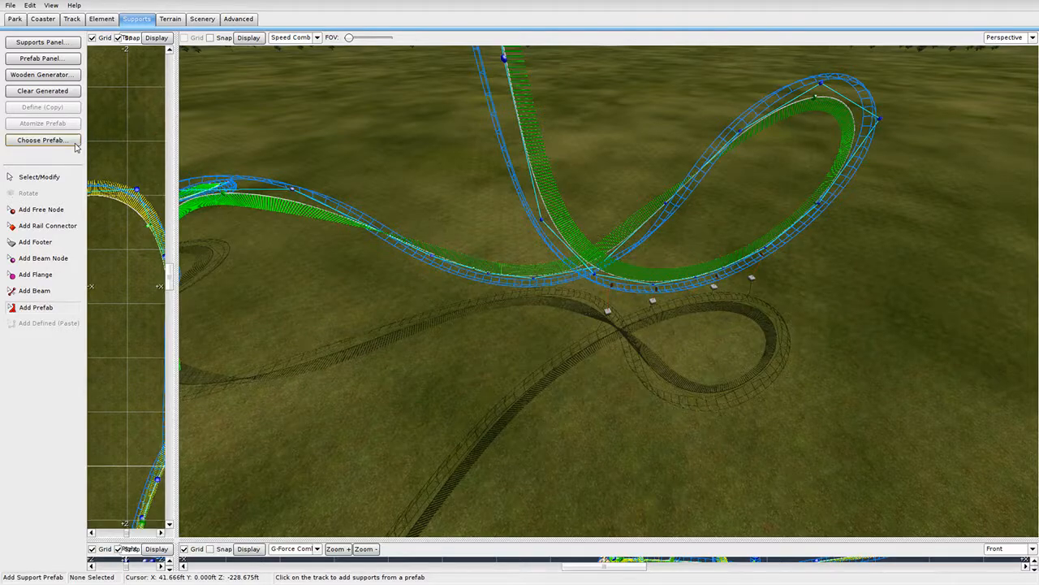
# Reload Twisted Single, add more twisted supports around the loop, and inspect the footers.
pyautogui.click(75, 142)
pyautogui.doubleClick(550, 290)
pyautogui.moveTo(580, 276); pyautogui.dragTo(603, 170, button='right')
pyautogui.moveTo(533, 276)
pyautogui.mouseDown(button='right')
pyautogui.moveTo(548, 244)
pyautogui.moveTo(601, 203)
pyautogui.moveTo(568, 284)
pyautogui.moveTo(597, 267)
pyautogui.moveTo(622, 195)
pyautogui.moveTo(666, 183)
pyautogui.moveTo(568, 224)
pyautogui.moveTo(588, 243)
pyautogui.moveTo(529, 274)
pyautogui.mouseUp(button='right')
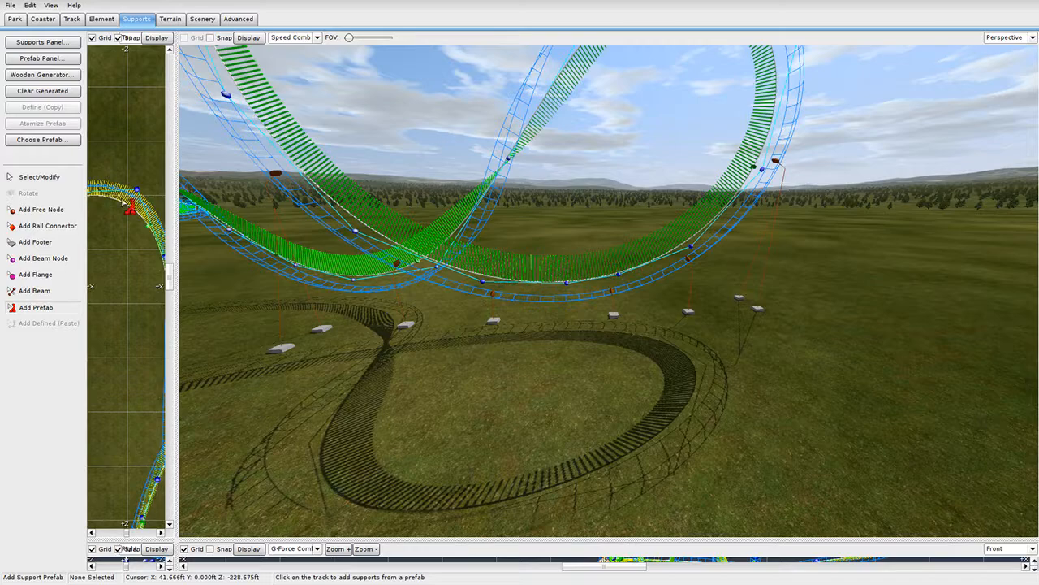
pyautogui.click(69, 177)
pyautogui.scroll(1, 522, 297)
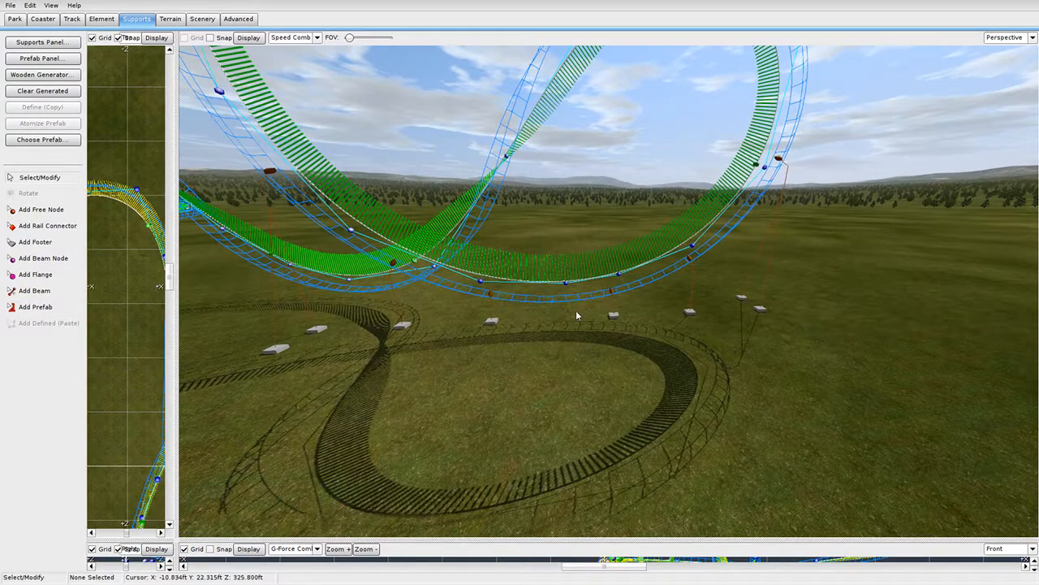
pyautogui.scroll(-1, 576, 311)
pyautogui.moveTo(576, 310); pyautogui.dragTo(593, 349, button='right')
# Place a Twisted 90Deg Inwards support on the steep drop.
pyautogui.click(55, 141)
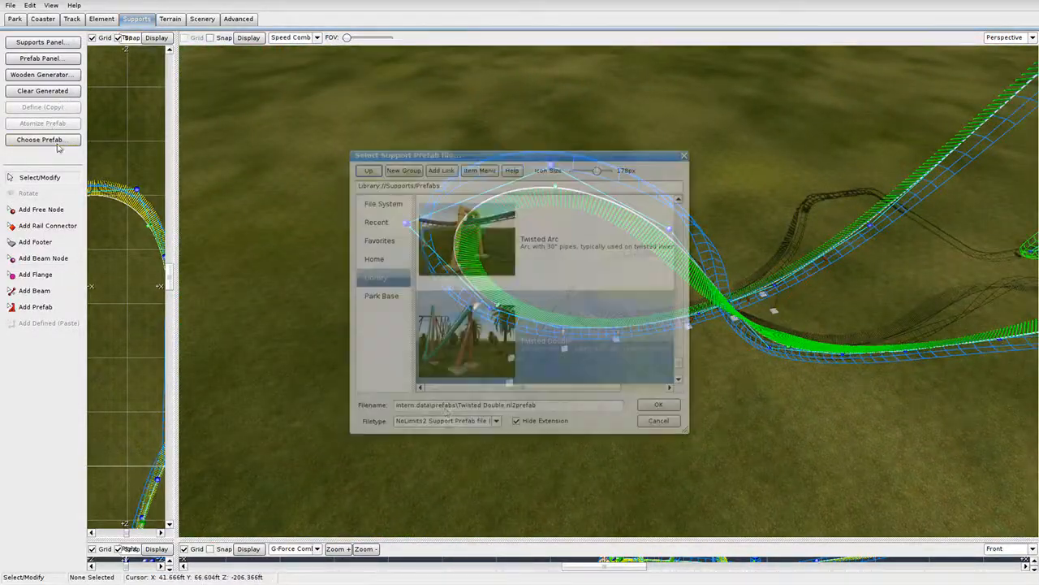
pyautogui.scroll(-4, 592, 268)
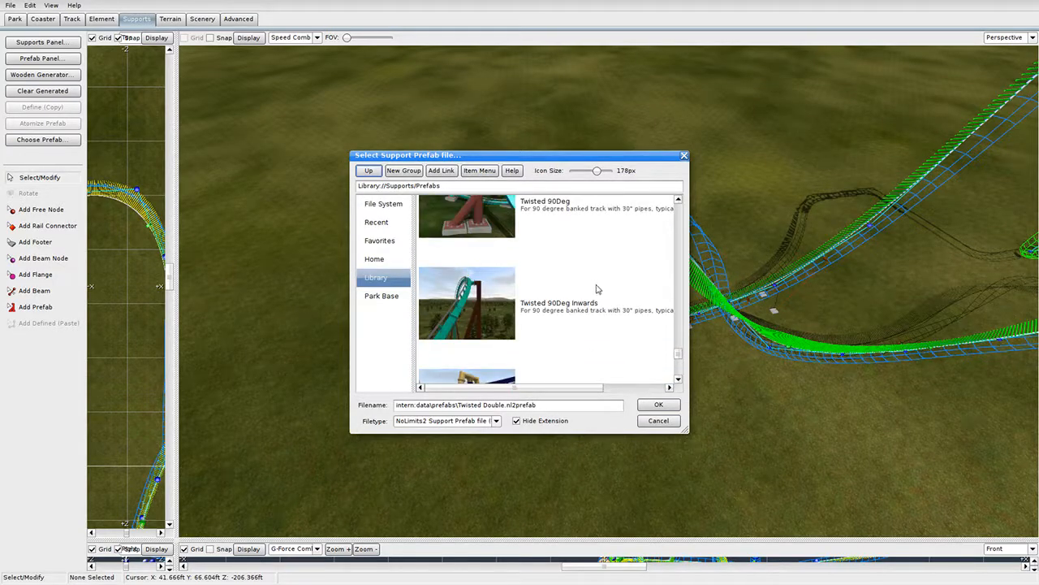
pyautogui.doubleClick(597, 296)
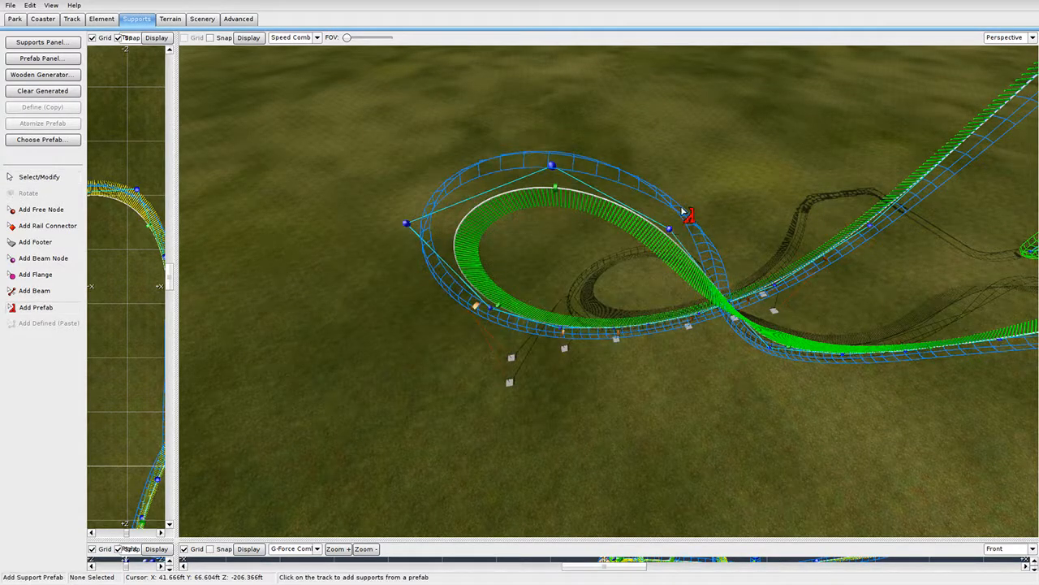
pyautogui.moveTo(682, 215); pyautogui.dragTo(519, 231, button='right')
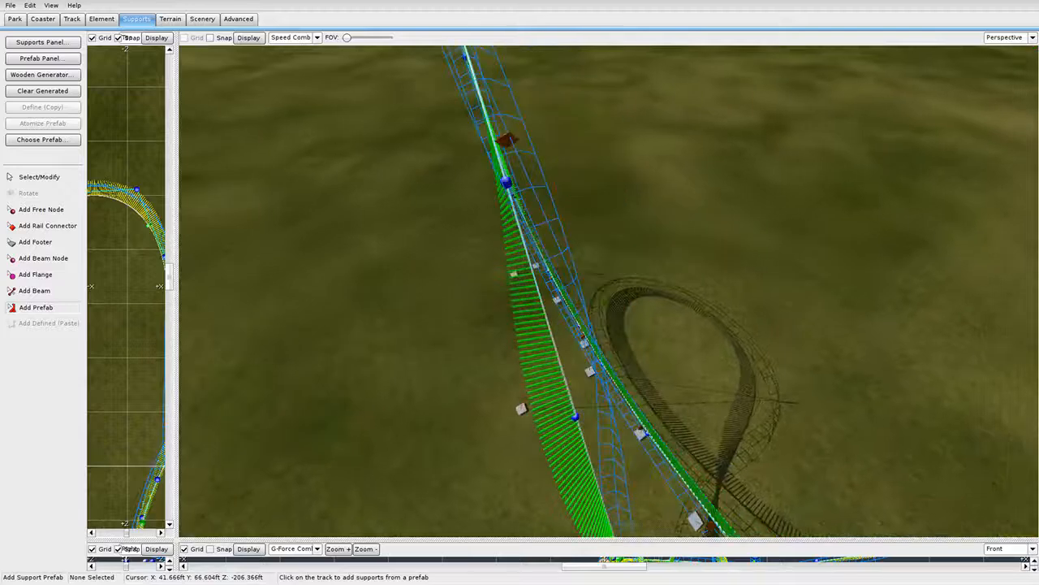
# Select the new 90-degree support and atomize it into separate beams and nodes.
pyautogui.click(78, 174)
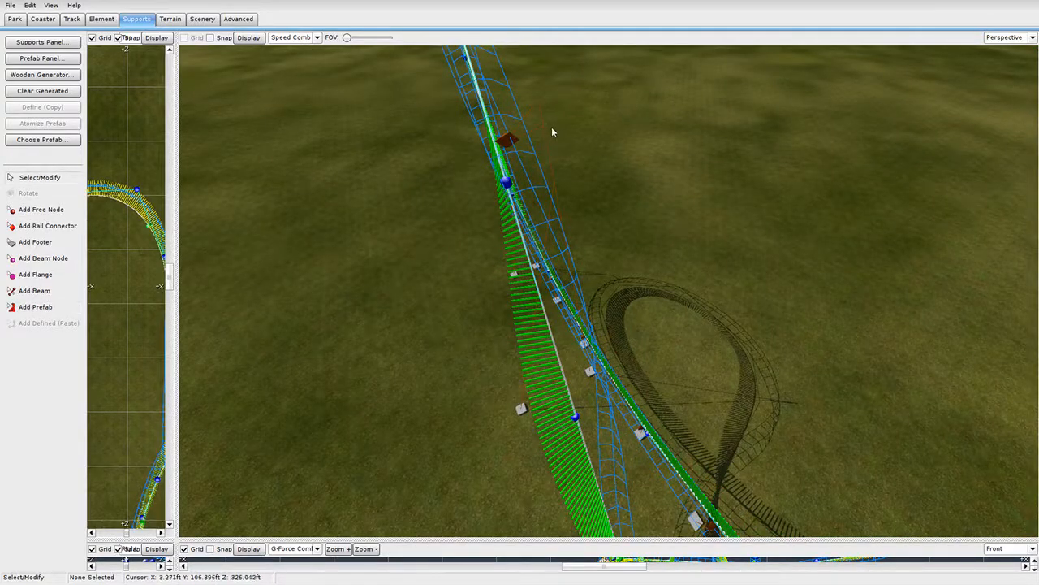
pyautogui.click(506, 140)
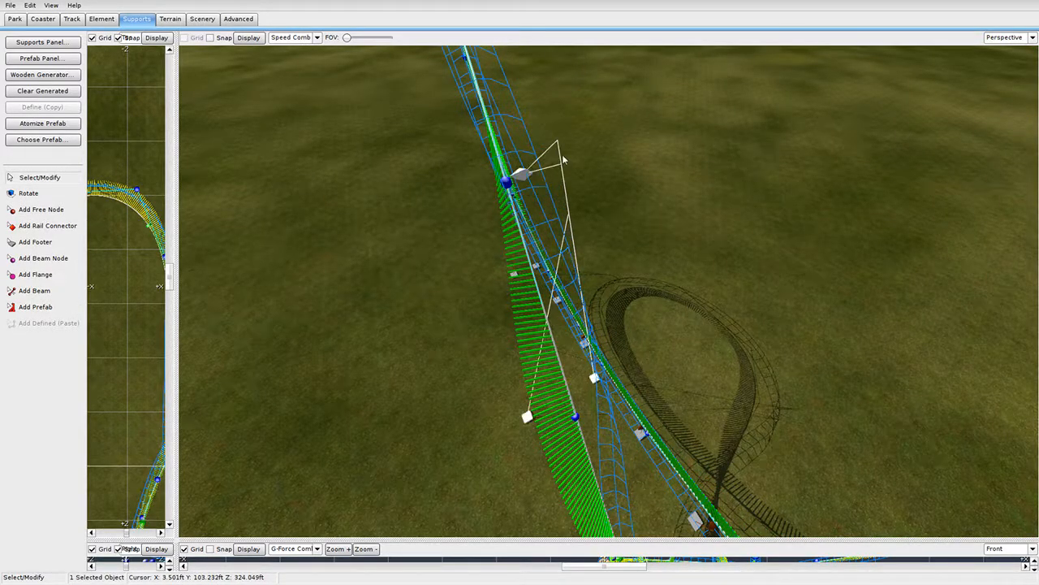
pyautogui.press('w')
pyautogui.moveTo(666, 235); pyautogui.dragTo(545, 186, button='right')
pyautogui.press('s')
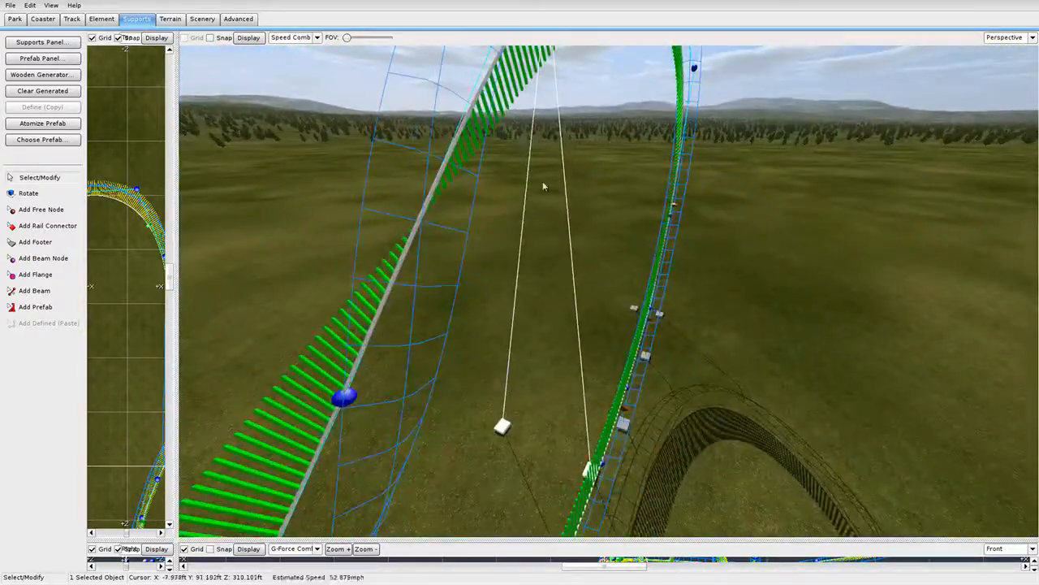
pyautogui.click(51, 124)
pyautogui.moveTo(585, 325); pyautogui.dragTo(603, 364, button='right')
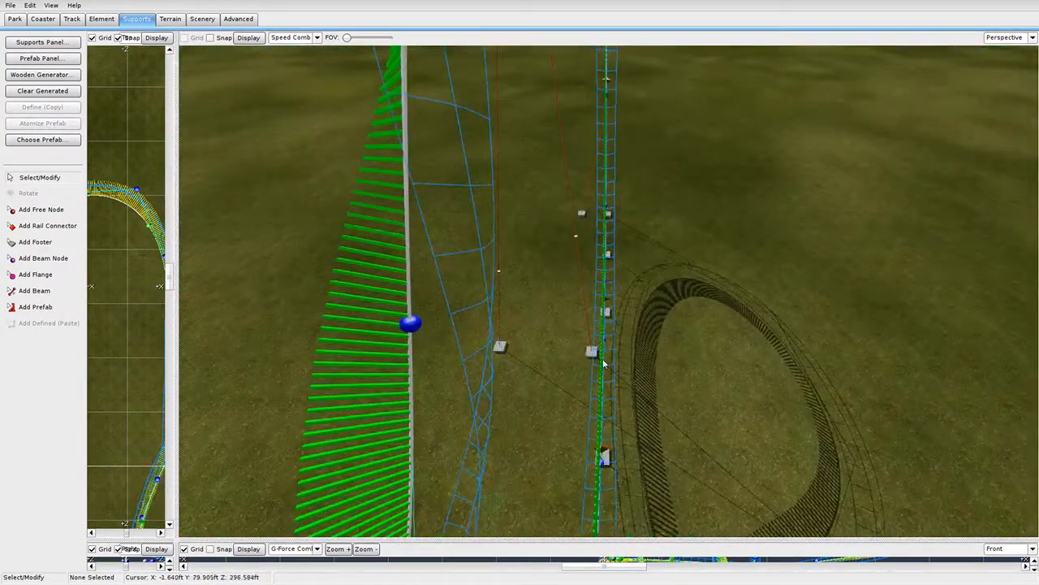
# In the widened Top view, drag the support's footer further left, away from the track.
pyautogui.moveTo(176, 290); pyautogui.dragTo(828, 287)
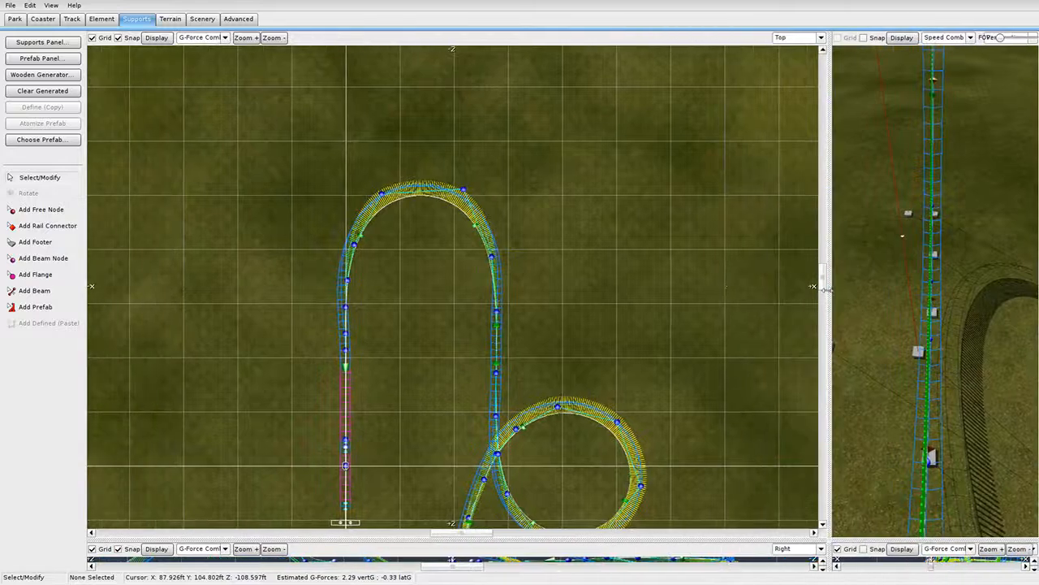
pyautogui.scroll(-4, 596, 338)
pyautogui.moveTo(480, 529); pyautogui.dragTo(501, 281, button='right')
pyautogui.scroll(6, 500, 281)
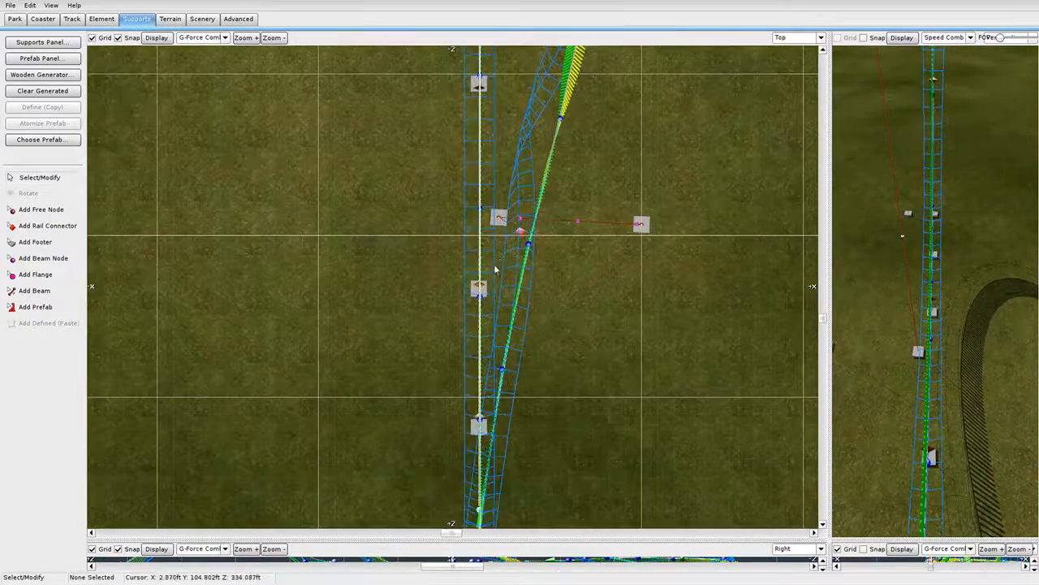
pyautogui.moveTo(524, 230); pyautogui.dragTo(436, 224)
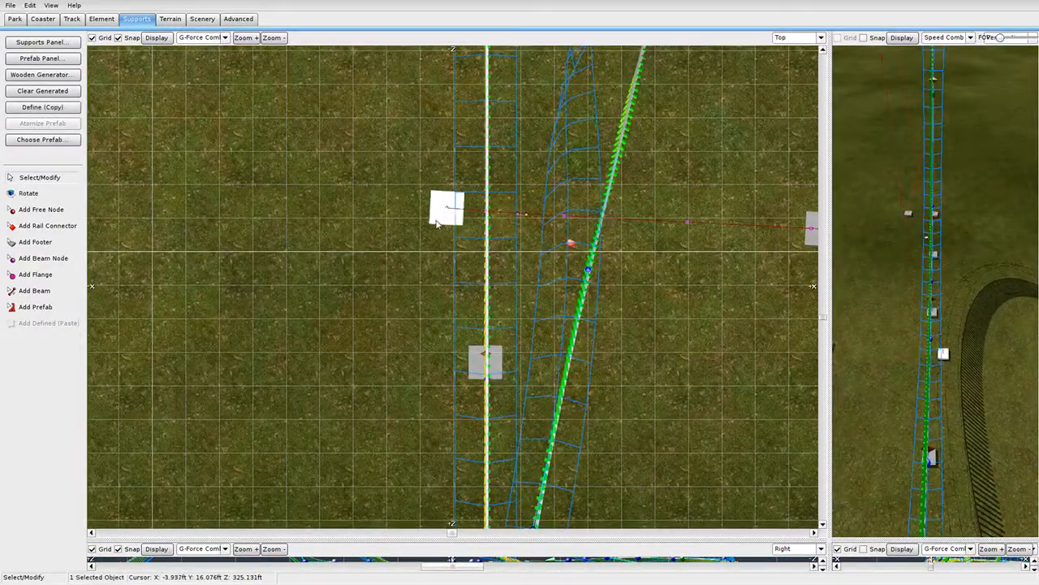
pyautogui.moveTo(357, 222); pyautogui.dragTo(236, 216)
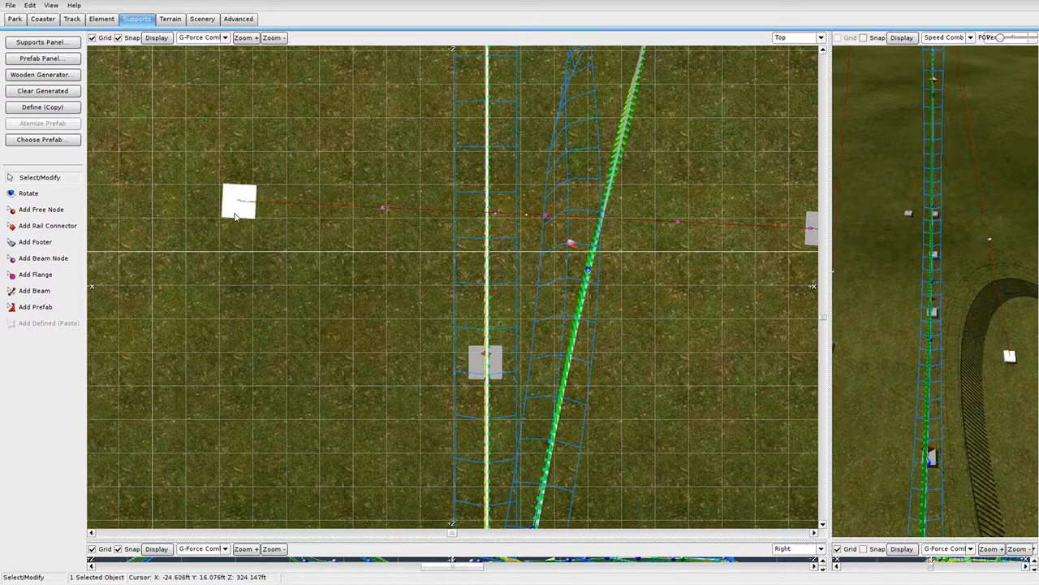
# In Perspective, slide the support's rail connector slightly along the track near the loop's top.
pyautogui.moveTo(826, 257); pyautogui.dragTo(269, 257)
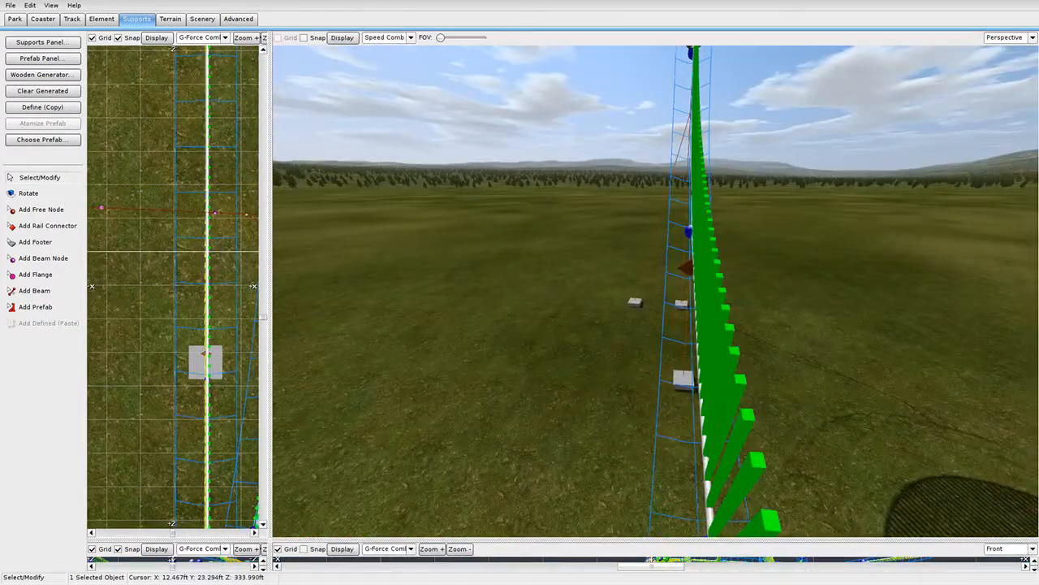
pyautogui.moveTo(654, 291); pyautogui.dragTo(654, 230, button='right')
pyautogui.moveTo(679, 304); pyautogui.dragTo(695, 351, button='right')
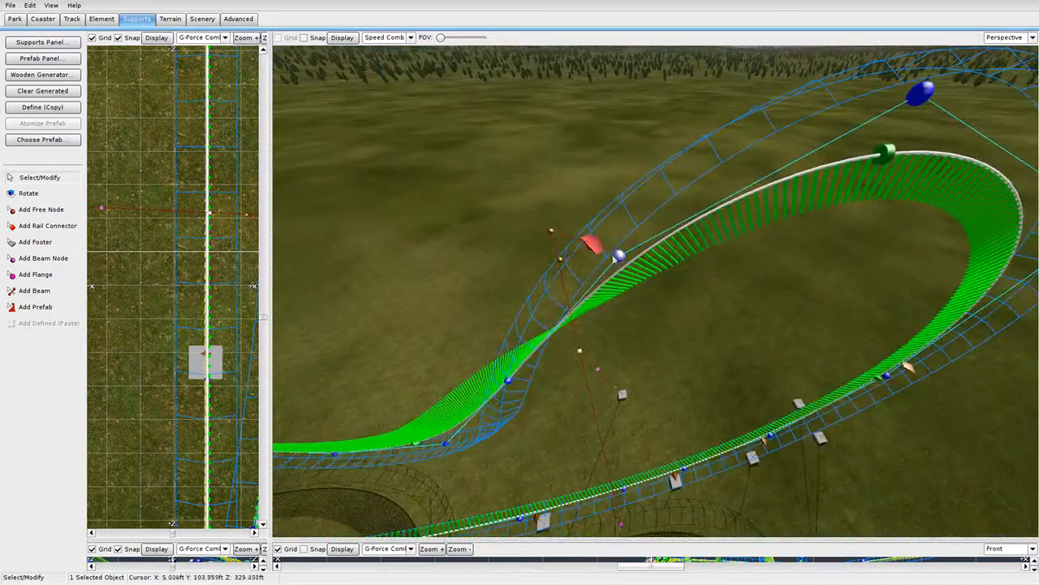
pyautogui.moveTo(593, 247); pyautogui.dragTo(585, 262)
pyautogui.moveTo(586, 263); pyautogui.dragTo(648, 173, button='right')
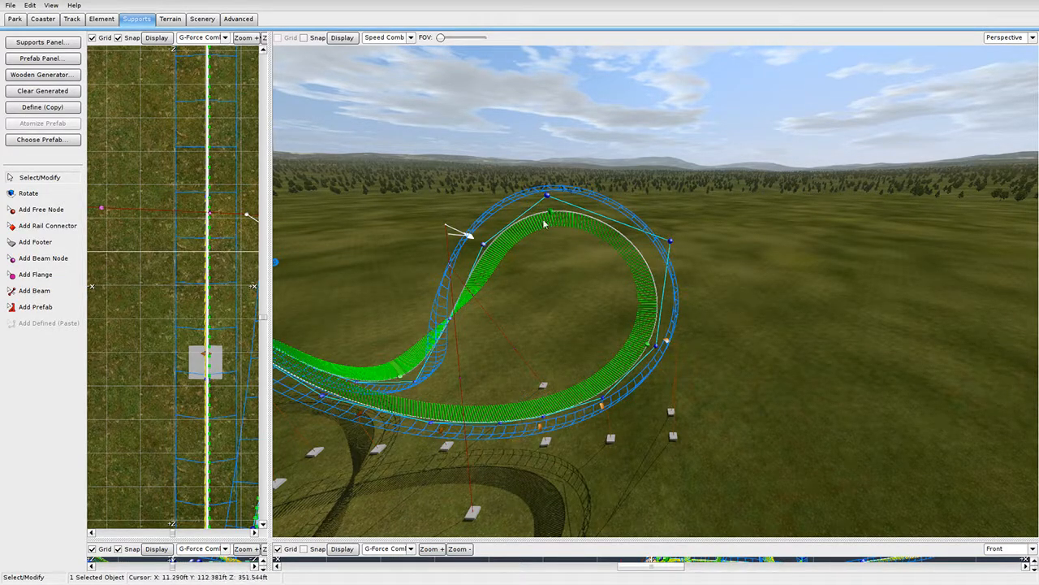
pyautogui.moveTo(600, 220); pyautogui.dragTo(610, 223, button='right')
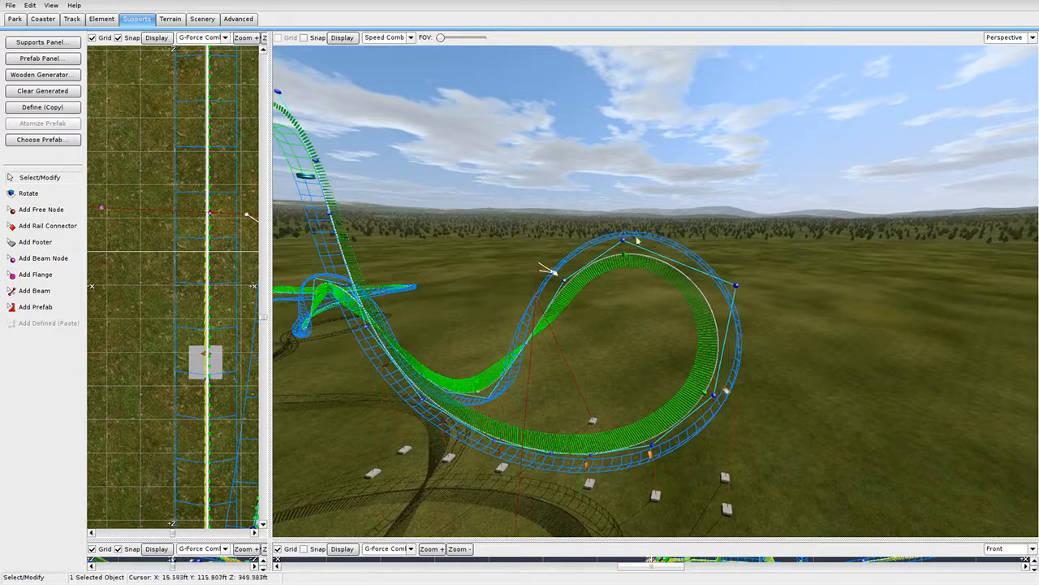
pyautogui.moveTo(557, 326); pyautogui.dragTo(619, 290, button='right')
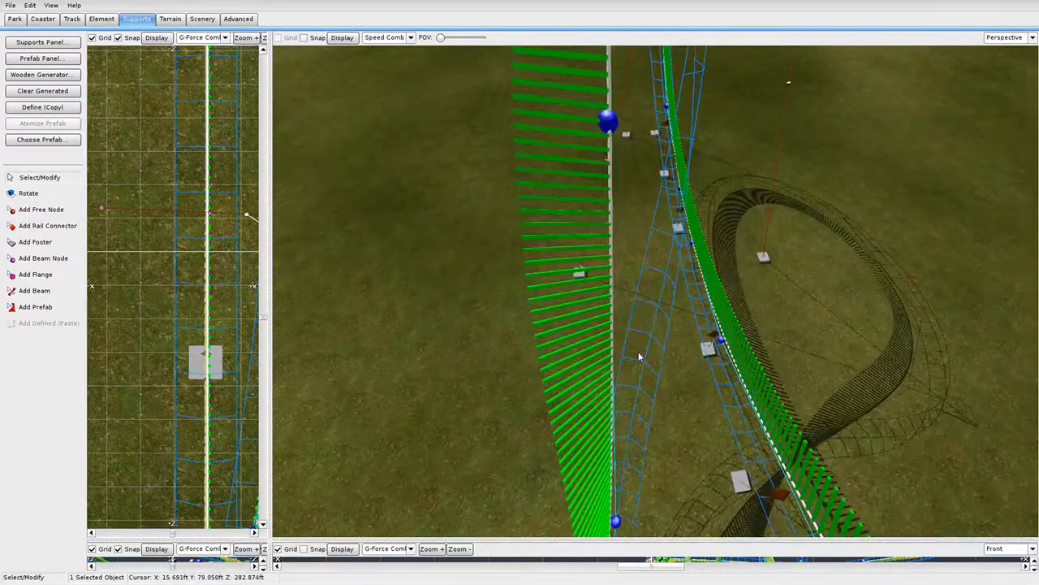
# Choose Twisted Double as the support prefab.
pyautogui.click(63, 143)
pyautogui.scroll(3, 533, 268)
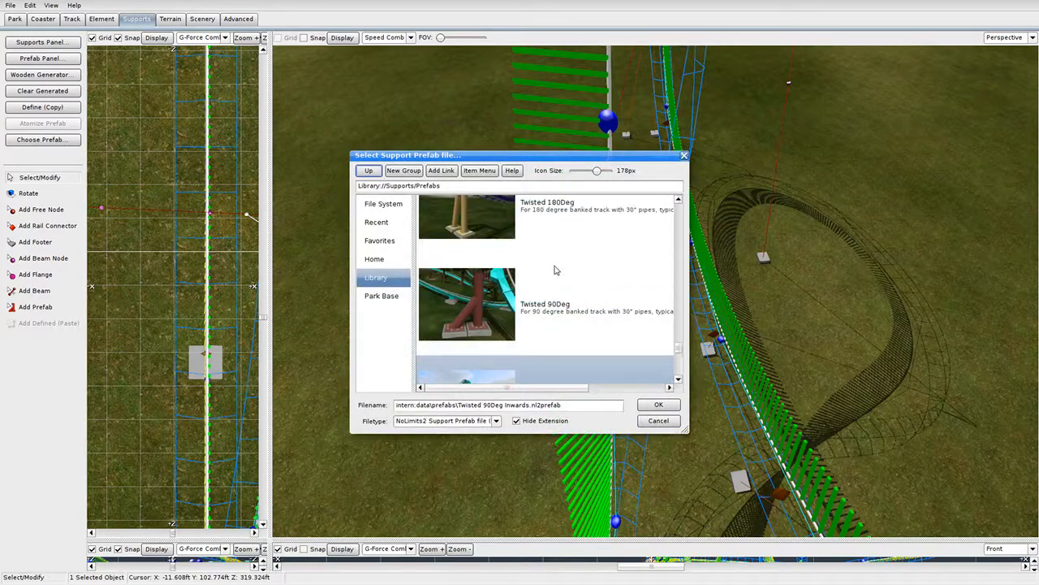
pyautogui.scroll(2, 541, 289)
pyautogui.scroll(-5, 550, 289)
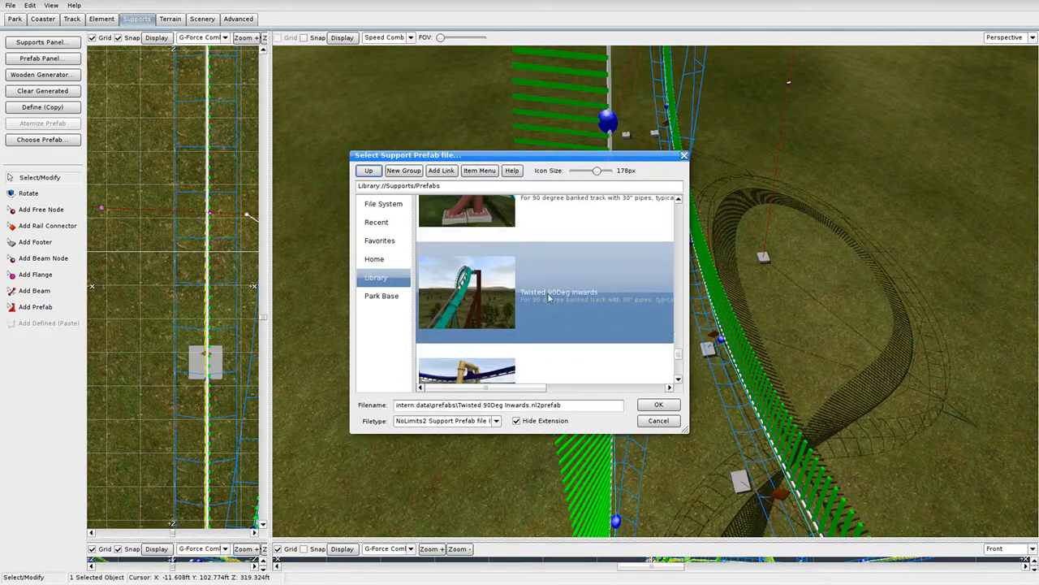
pyautogui.scroll(-1, 548, 305)
pyautogui.doubleClick(568, 258)
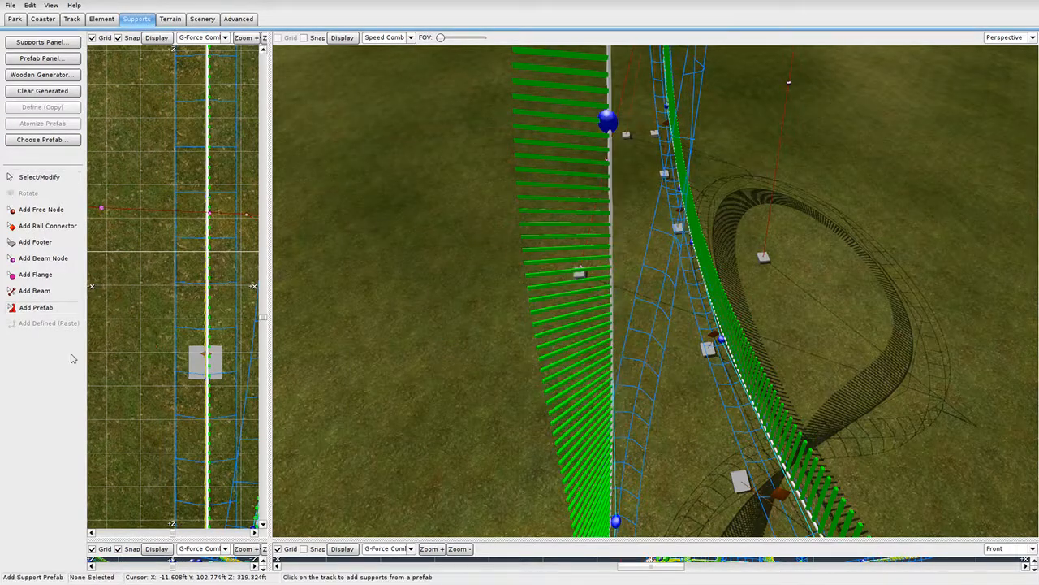
pyautogui.moveTo(601, 284); pyautogui.dragTo(699, 292, button='right')
pyautogui.moveTo(655, 291); pyautogui.dragTo(703, 246, button='right')
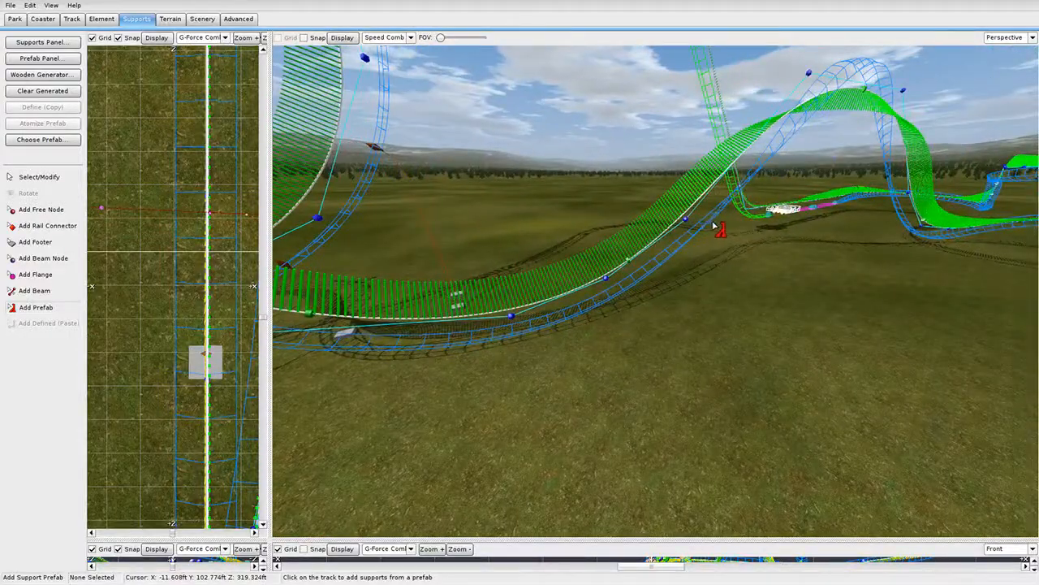
pyautogui.click(43, 140)
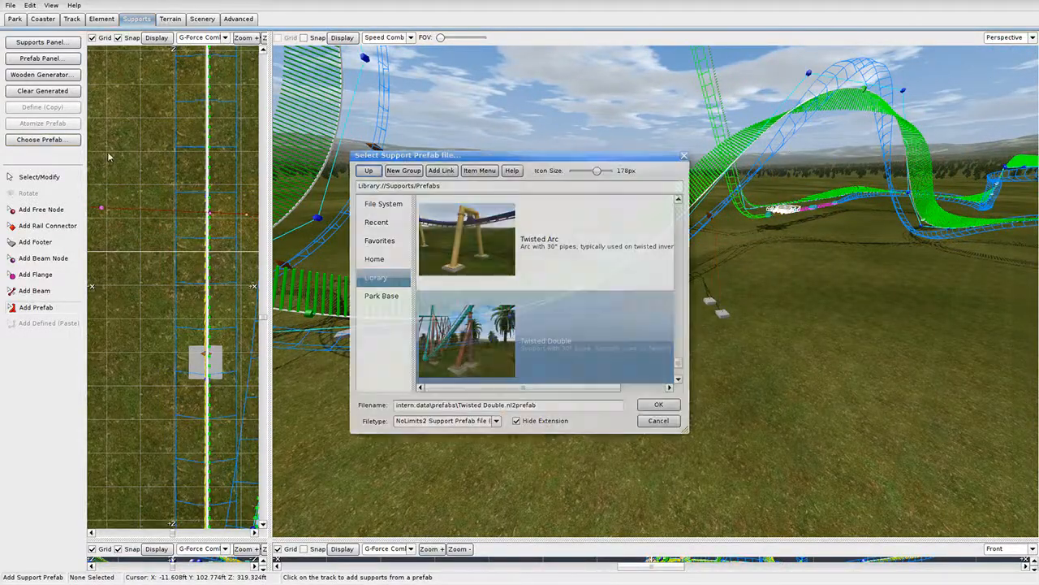
pyautogui.click(658, 405)
# Select a ground footer beneath the track in Select/Modify mode.
pyautogui.moveTo(542, 320); pyautogui.dragTo(507, 300, button='right')
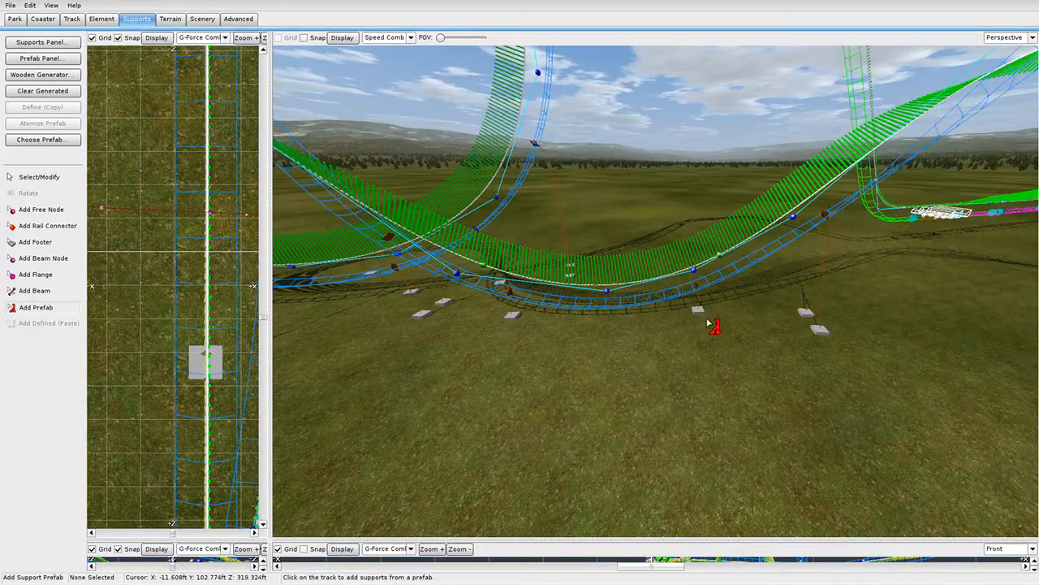
pyautogui.moveTo(706, 323); pyautogui.dragTo(686, 349, button='right')
pyautogui.scroll(3, 686, 349)
pyautogui.click(63, 178)
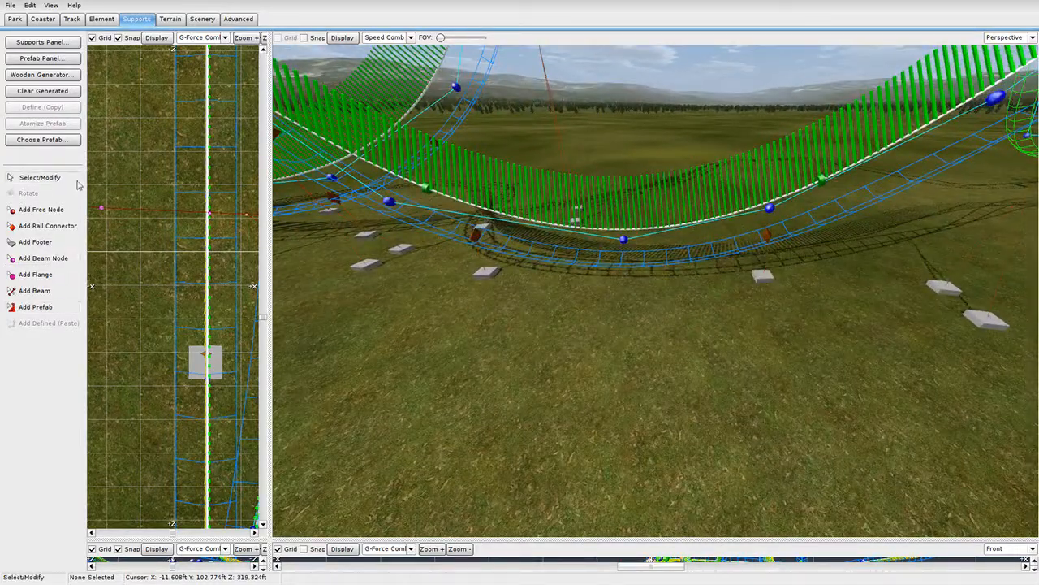
pyautogui.click(754, 283)
pyautogui.moveTo(749, 286); pyautogui.dragTo(825, 316, button='right')
# Place a Twisted Double support on a track node near the circular curve.
pyautogui.click(44, 308)
pyautogui.moveTo(410, 313); pyautogui.dragTo(431, 290, button='right')
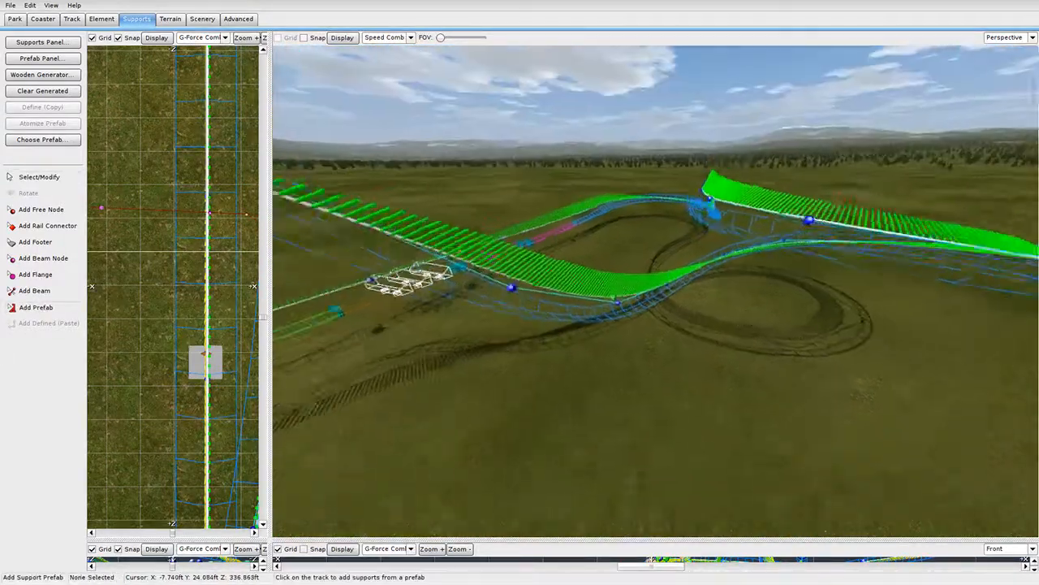
pyautogui.scroll(3, 583, 301)
pyautogui.moveTo(601, 286); pyautogui.dragTo(609, 334, button='right')
pyautogui.click(555, 327)
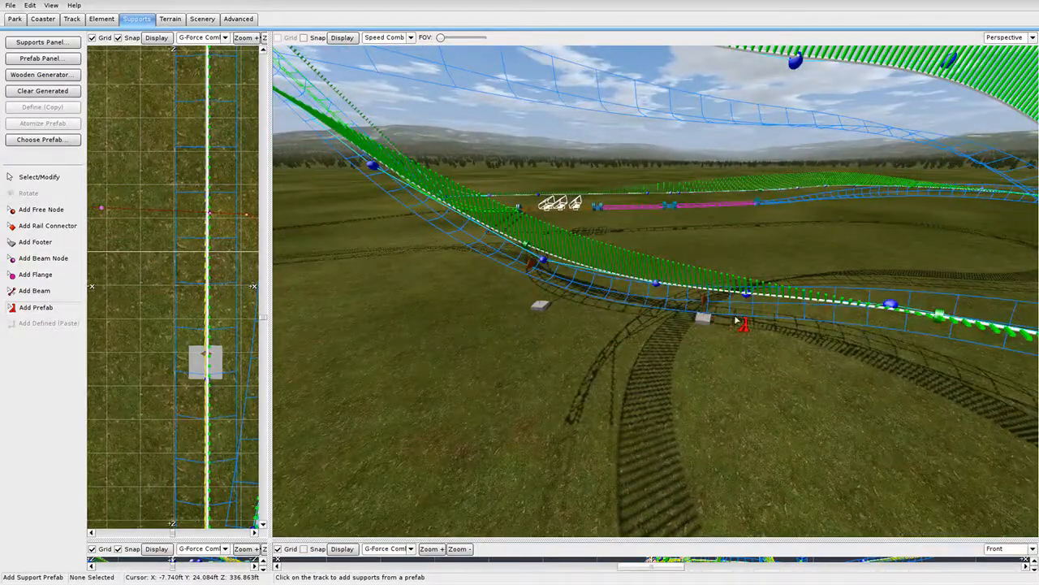
pyautogui.moveTo(736, 321); pyautogui.dragTo(678, 238, button='right')
pyautogui.moveTo(715, 279); pyautogui.dragTo(641, 280, button='right')
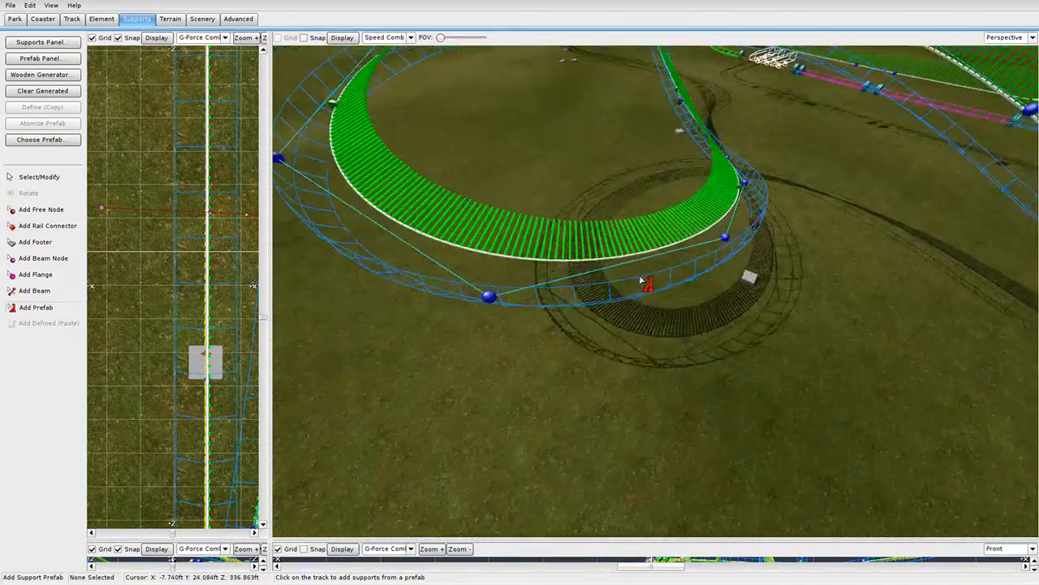
# Reselect the Twisted Double support prefab.
pyautogui.click(42, 140)
pyautogui.doubleClick(521, 255)
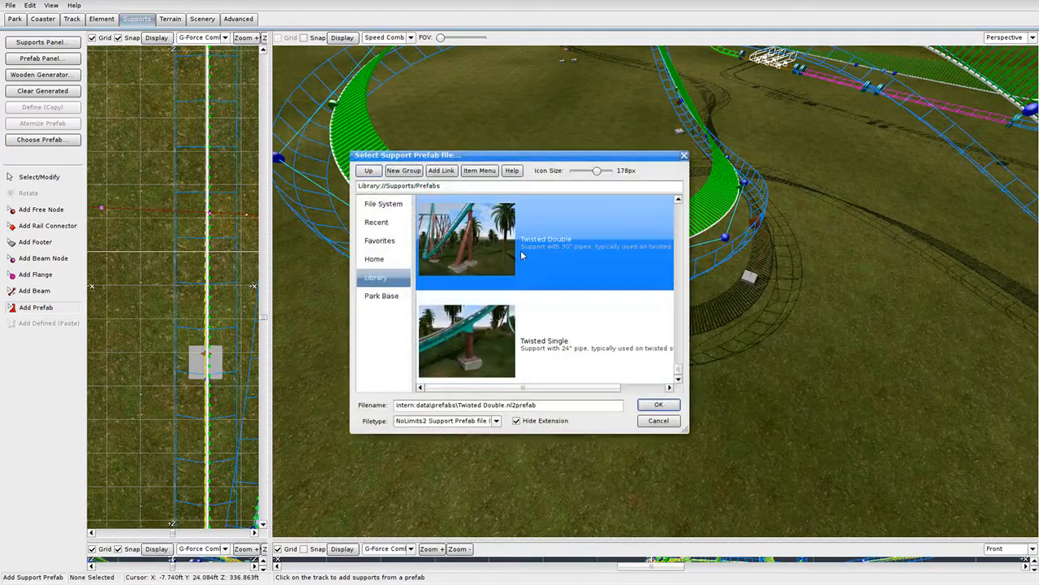
pyautogui.moveTo(464, 295); pyautogui.dragTo(568, 294, button='right')
# Place two two-footed Twisted Double supports under the banked circular turn.
pyautogui.click(623, 268)
pyautogui.moveTo(623, 269); pyautogui.dragTo(728, 290, button='right')
pyautogui.click(828, 293)
pyautogui.moveTo(828, 293); pyautogui.dragTo(831, 297, button='right')
pyautogui.moveTo(551, 203); pyautogui.dragTo(836, 293, button='right')
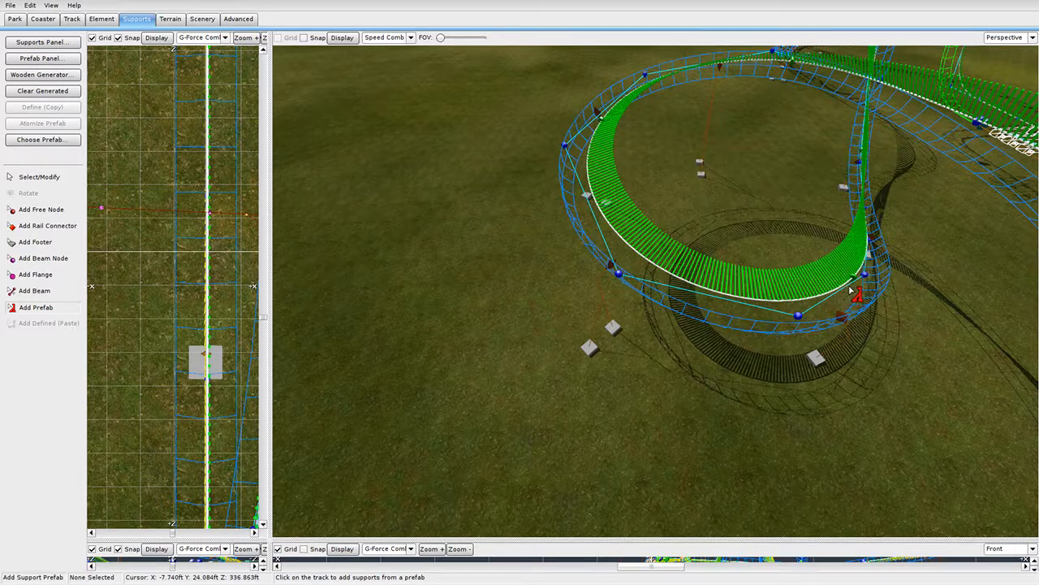
pyautogui.moveTo(851, 290); pyautogui.dragTo(736, 311, button='right')
# Drag the first two twisted supports' footers to new ground positions clear of the curve.
pyautogui.click(68, 180)
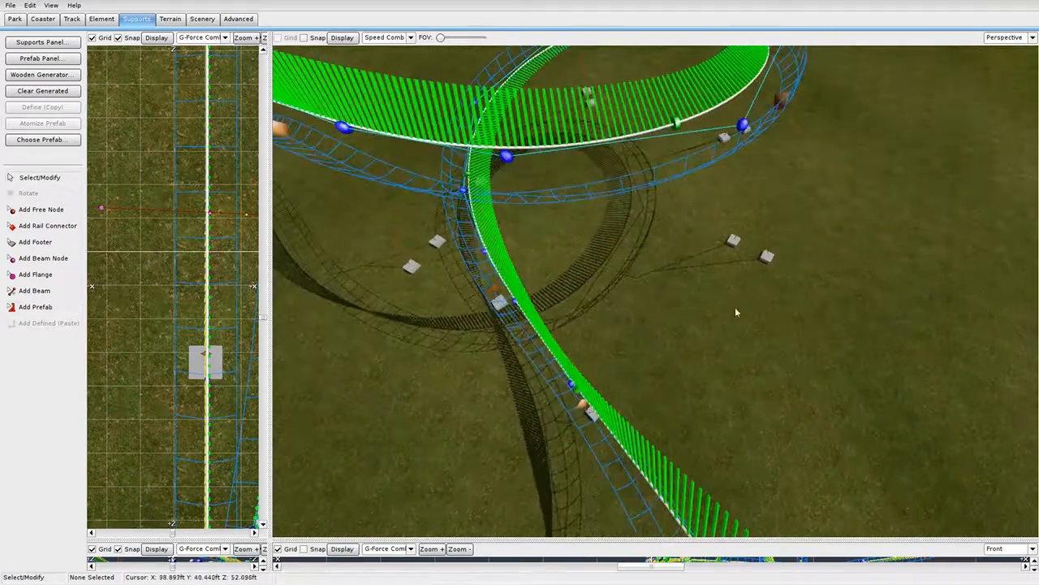
pyautogui.moveTo(771, 261); pyautogui.dragTo(716, 328)
pyautogui.moveTo(716, 328); pyautogui.dragTo(662, 282, button='right')
pyautogui.press('d')
pyautogui.press('a')
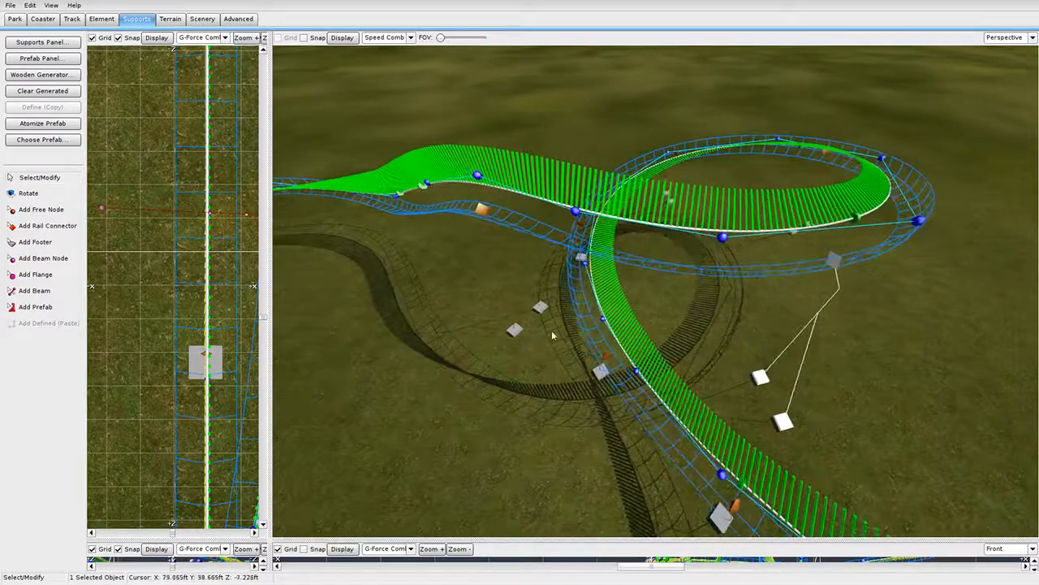
pyautogui.moveTo(515, 331); pyautogui.dragTo(509, 328)
pyautogui.press('d')
pyautogui.moveTo(505, 326); pyautogui.dragTo(618, 270, button='right')
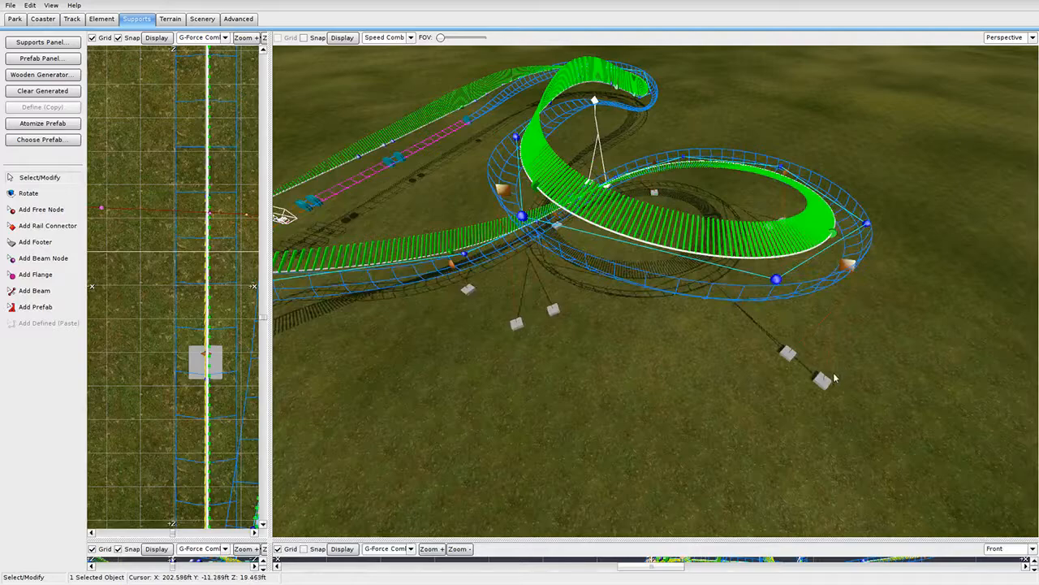
# Shift the right-hand support's footers down-left onto the grass beside the turn.
pyautogui.moveTo(825, 379); pyautogui.dragTo(750, 430)
pyautogui.press('d')
pyautogui.moveTo(749, 430); pyautogui.dragTo(762, 360, button='right')
pyautogui.moveTo(741, 286); pyautogui.dragTo(702, 384)
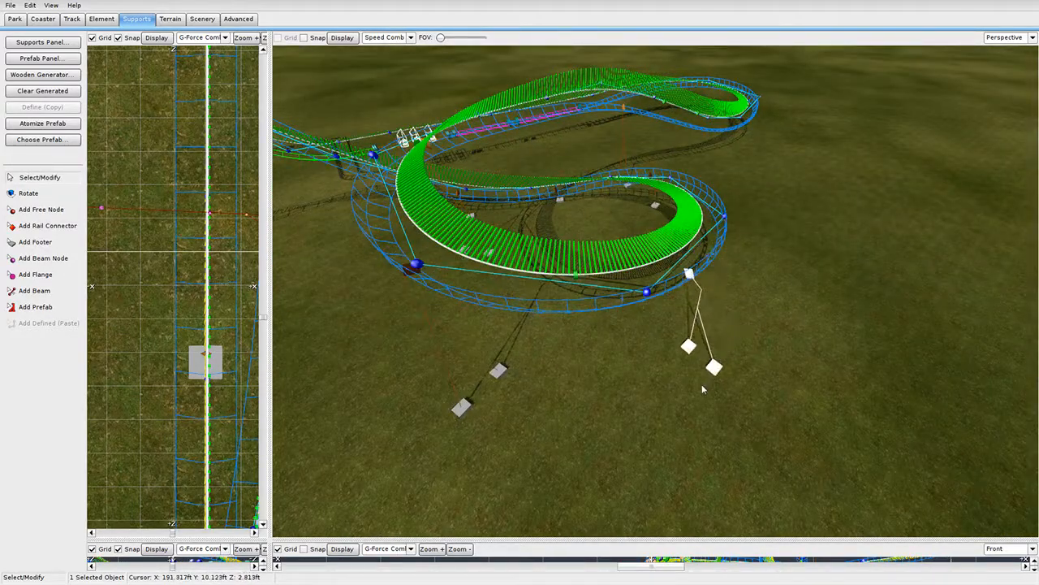
pyautogui.press('d')
pyautogui.moveTo(702, 384); pyautogui.dragTo(671, 290, button='right')
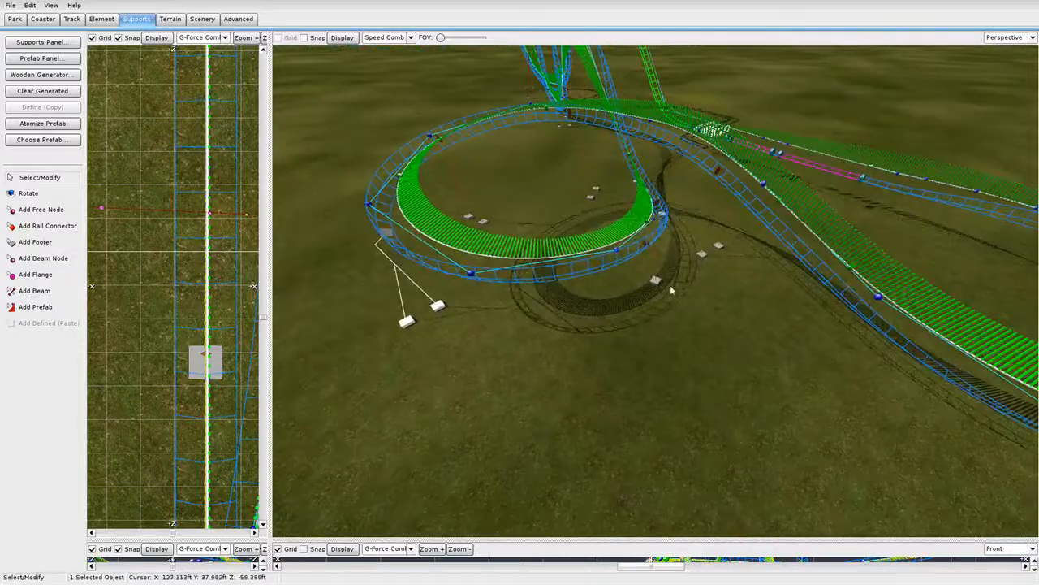
pyautogui.moveTo(651, 282); pyautogui.dragTo(579, 340)
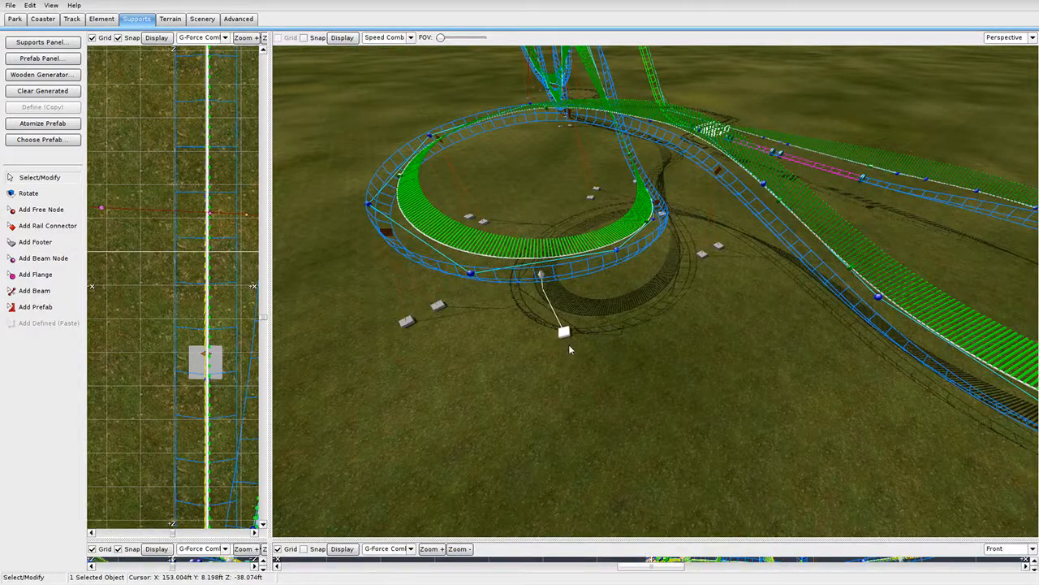
pyautogui.press('d')
pyautogui.moveTo(569, 349); pyautogui.dragTo(512, 351, button='right')
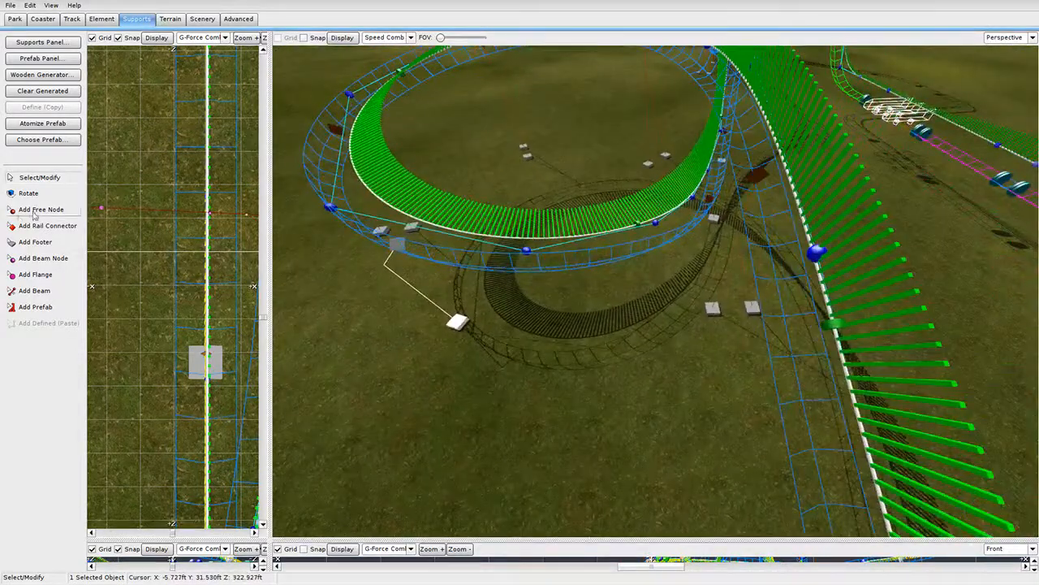
pyautogui.click(56, 143)
# Switch the support prefab to Twisted Single.
pyautogui.scroll(-3, 493, 295)
pyautogui.doubleClick(488, 329)
pyautogui.click(64, 310)
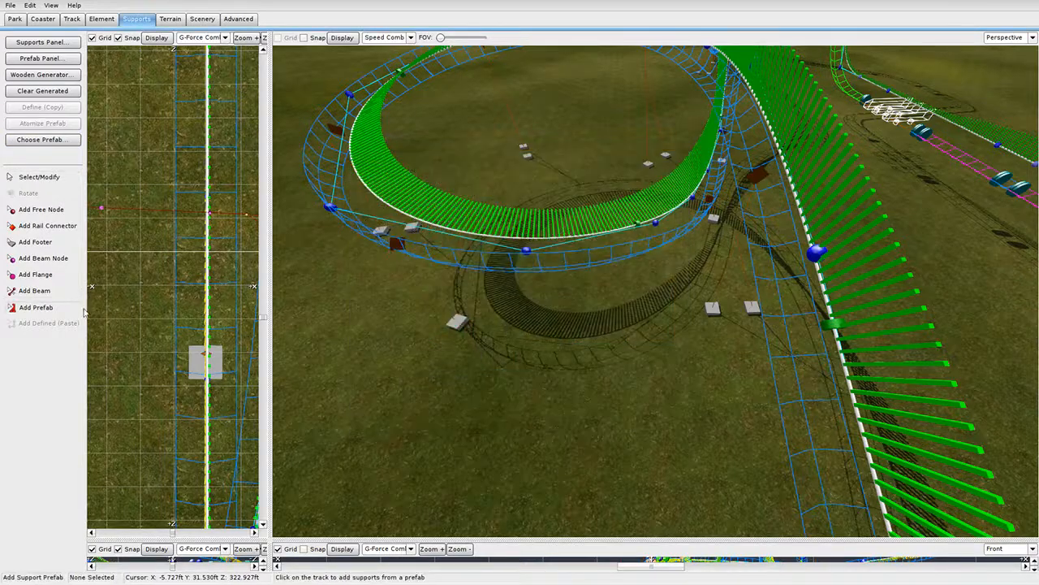
# Place Twisted Single supports on the track and the far turnaround.
pyautogui.press('s')
pyautogui.moveTo(648, 251); pyautogui.dragTo(650, 186, button='right')
pyautogui.press('w')
pyautogui.click(665, 346)
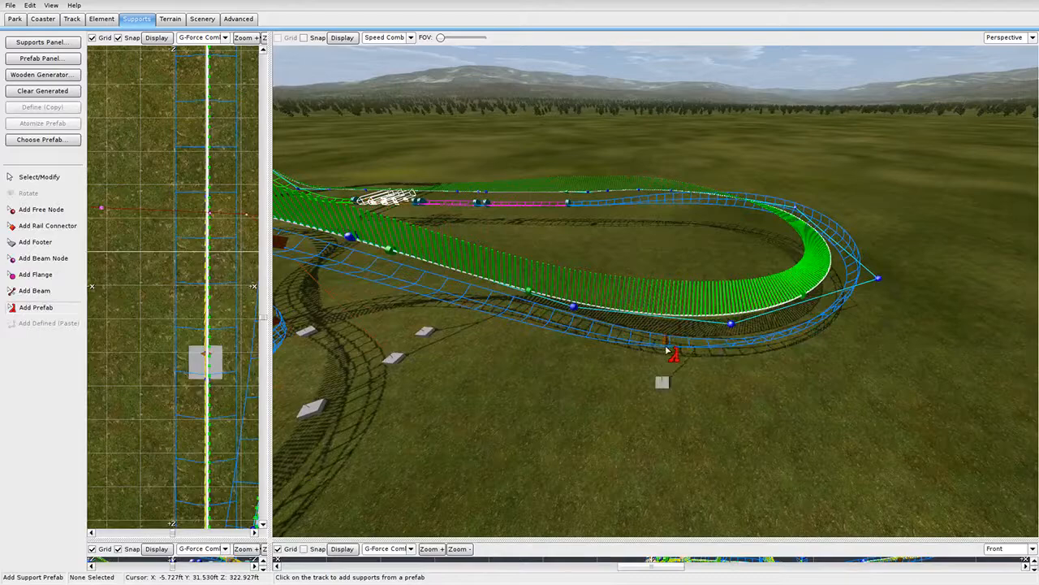
pyautogui.press('a')
pyautogui.moveTo(666, 348); pyautogui.dragTo(686, 350, button='right')
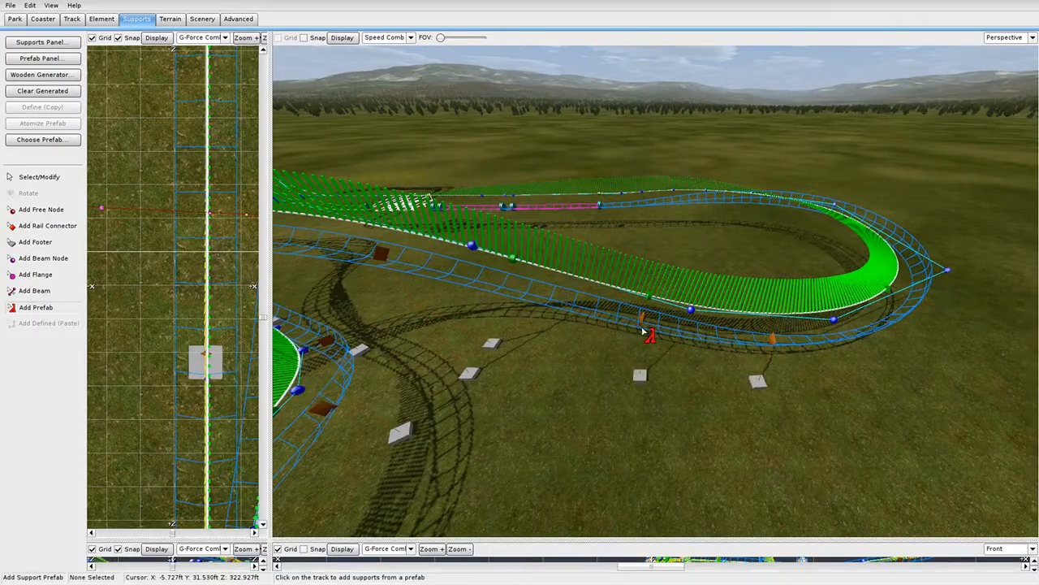
pyautogui.moveTo(569, 315); pyautogui.dragTo(556, 354, button='right')
pyautogui.press('d')
pyautogui.press('w')
pyautogui.click(610, 371)
# Add two more Twisted Single supports along the turnaround and near the teal flange.
pyautogui.press('d')
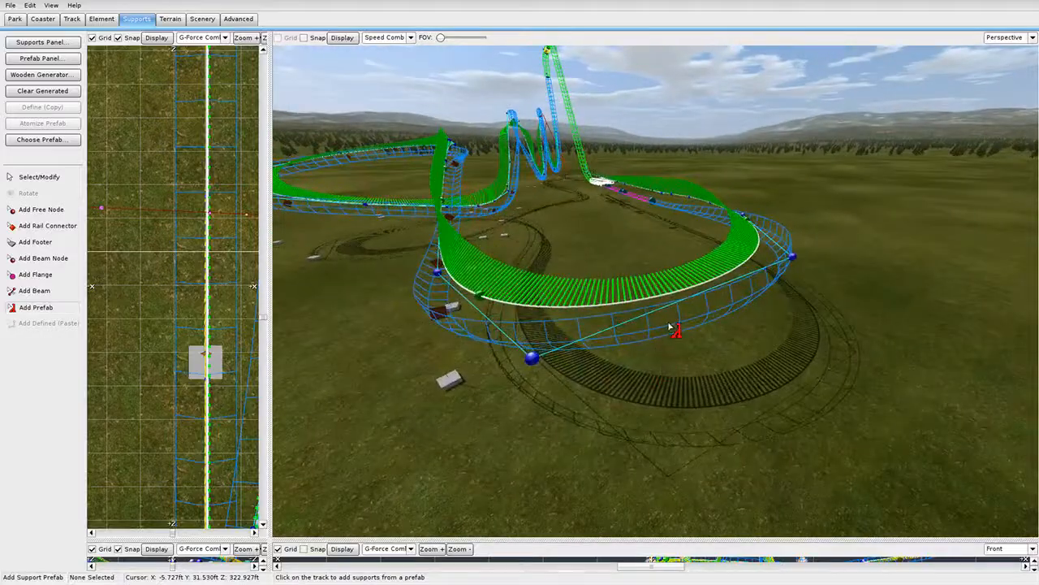
pyautogui.click(668, 324)
pyautogui.press('d')
pyautogui.moveTo(667, 324)
pyautogui.mouseDown(button='right')
pyautogui.moveTo(645, 320)
pyautogui.moveTo(686, 332)
pyautogui.mouseUp(button='right')
pyautogui.press('d')
pyautogui.moveTo(721, 296); pyautogui.dragTo(636, 285, button='right')
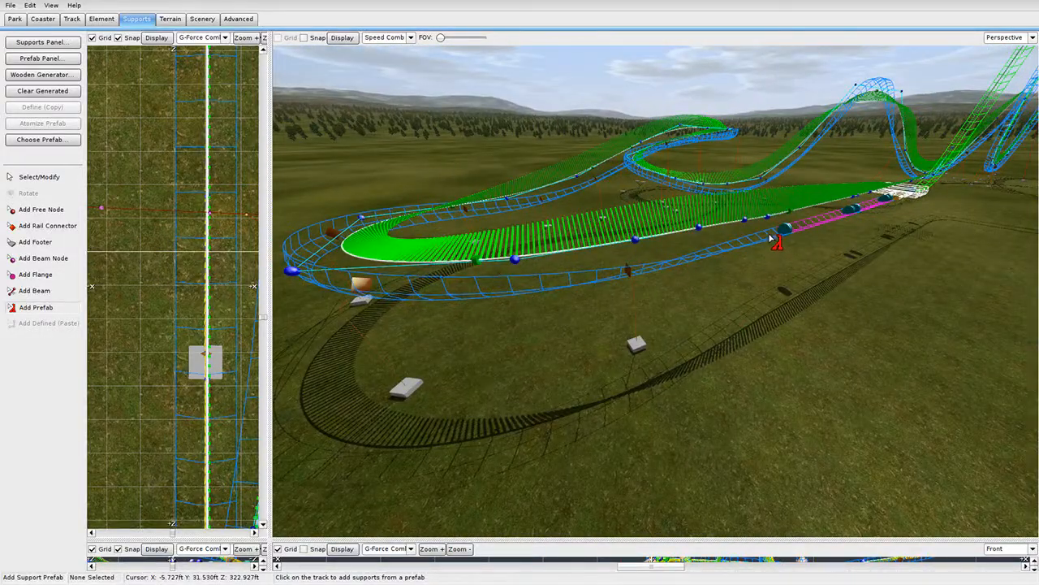
pyautogui.click(769, 235)
pyautogui.press('d')
pyautogui.moveTo(770, 236); pyautogui.dragTo(711, 263, button='right')
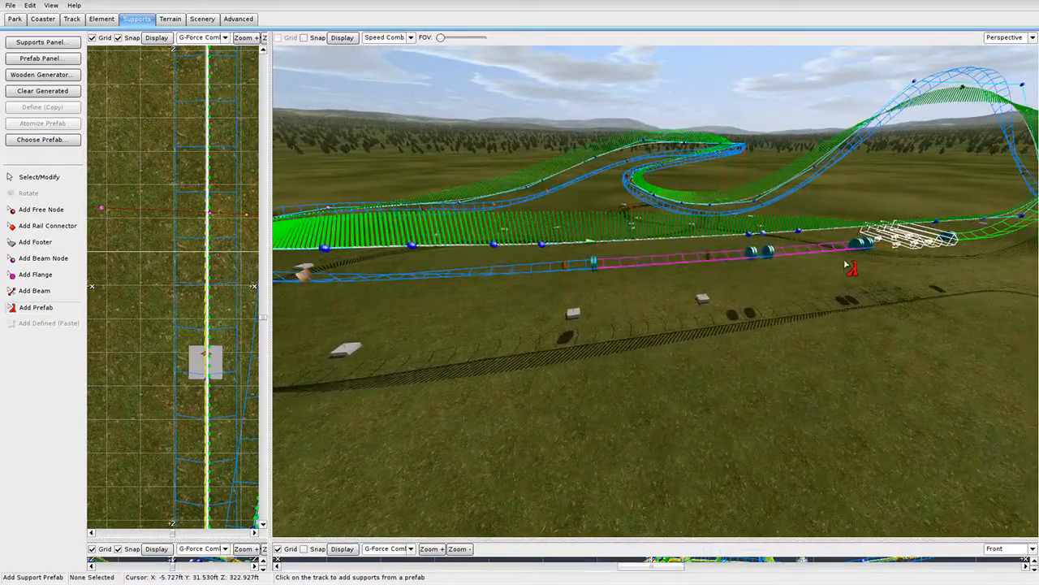
pyautogui.press('d')
pyautogui.moveTo(800, 254); pyautogui.dragTo(603, 256, button='right')
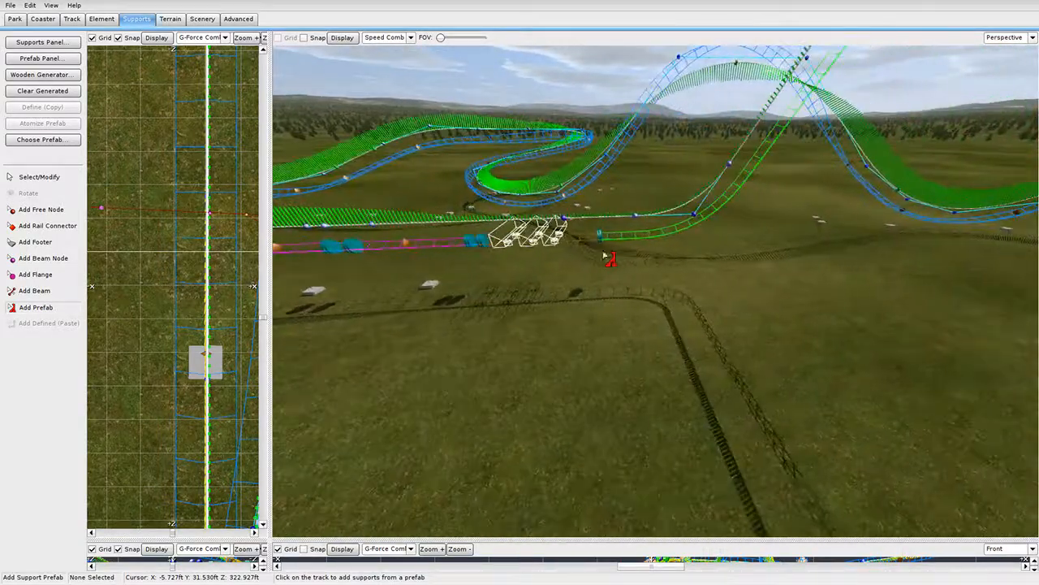
pyautogui.moveTo(696, 276)
pyautogui.mouseDown(button='right')
pyautogui.moveTo(705, 211)
pyautogui.moveTo(799, 213)
pyautogui.moveTo(633, 264)
pyautogui.moveTo(597, 324)
pyautogui.moveTo(609, 329)
pyautogui.moveTo(693, 276)
pyautogui.mouseUp(button='right')
# Pick Dive Double in the support prefab browser.
pyautogui.press('w')
pyautogui.press('s')
pyautogui.click(36, 138)
pyautogui.scroll(2, 580, 322)
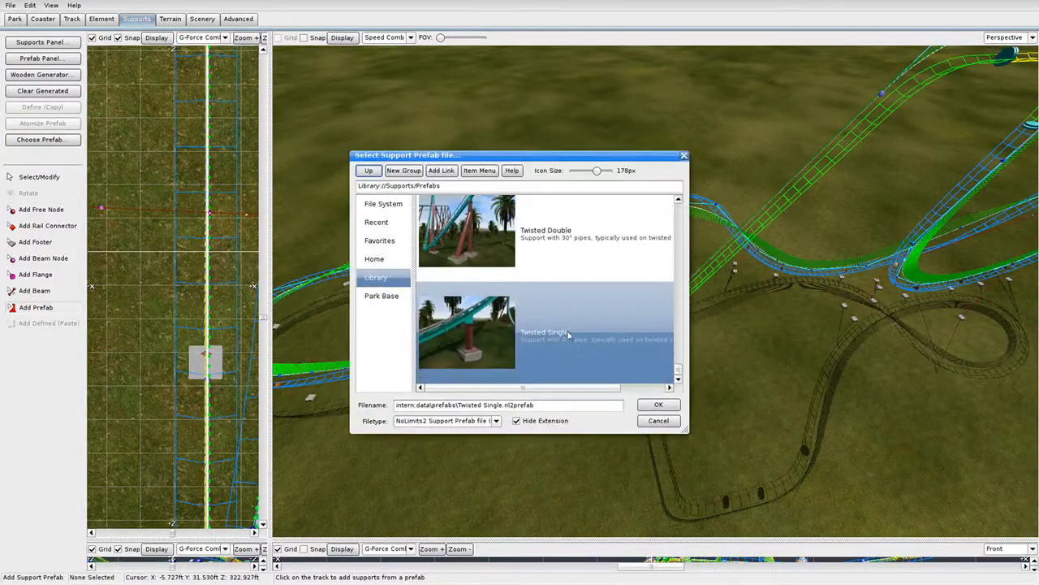
pyautogui.scroll(-1, 581, 322)
pyautogui.scroll(4, 580, 323)
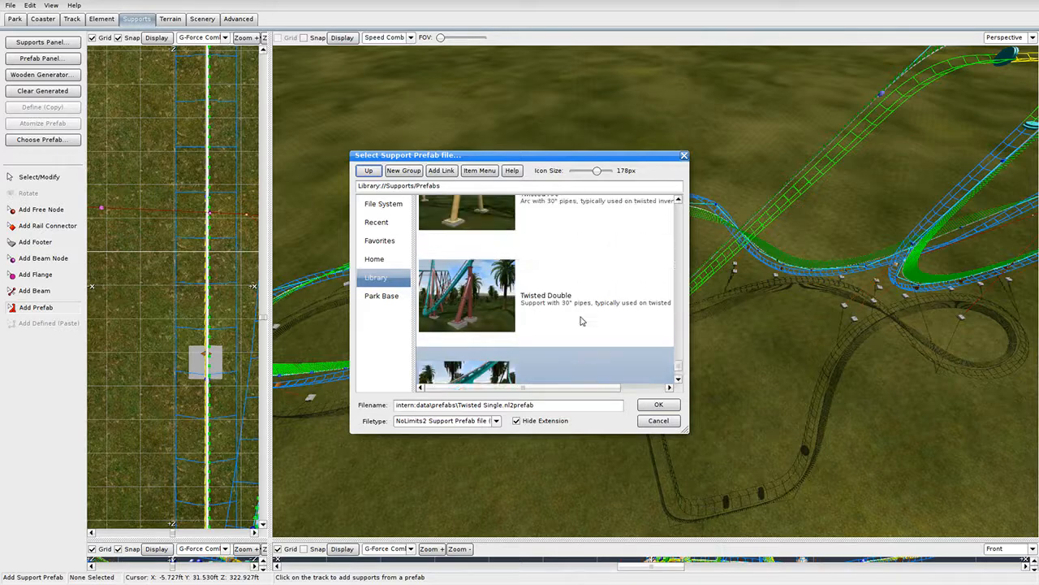
pyautogui.scroll(10, 581, 322)
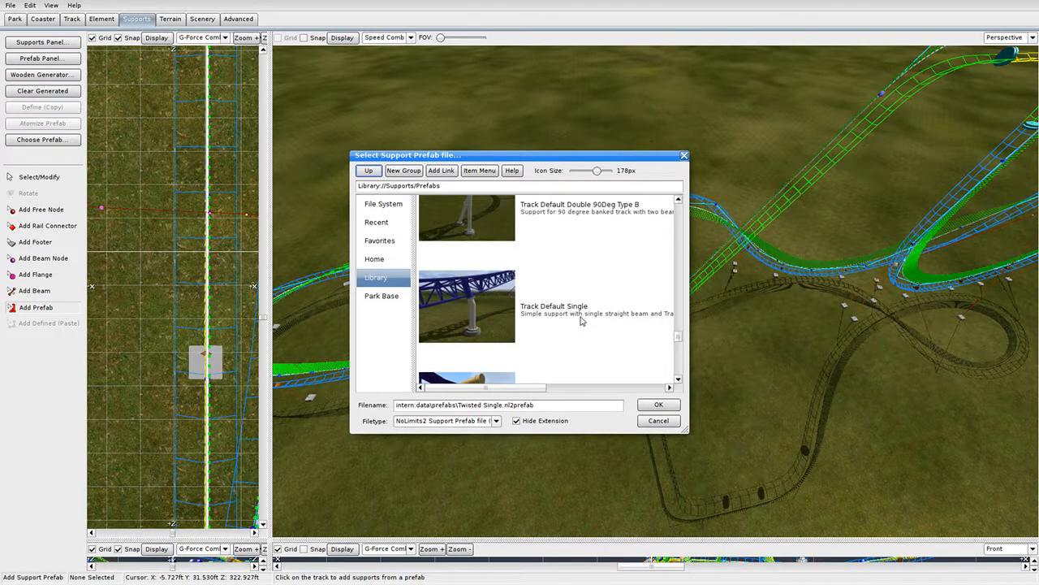
pyautogui.scroll(2, 671, 309)
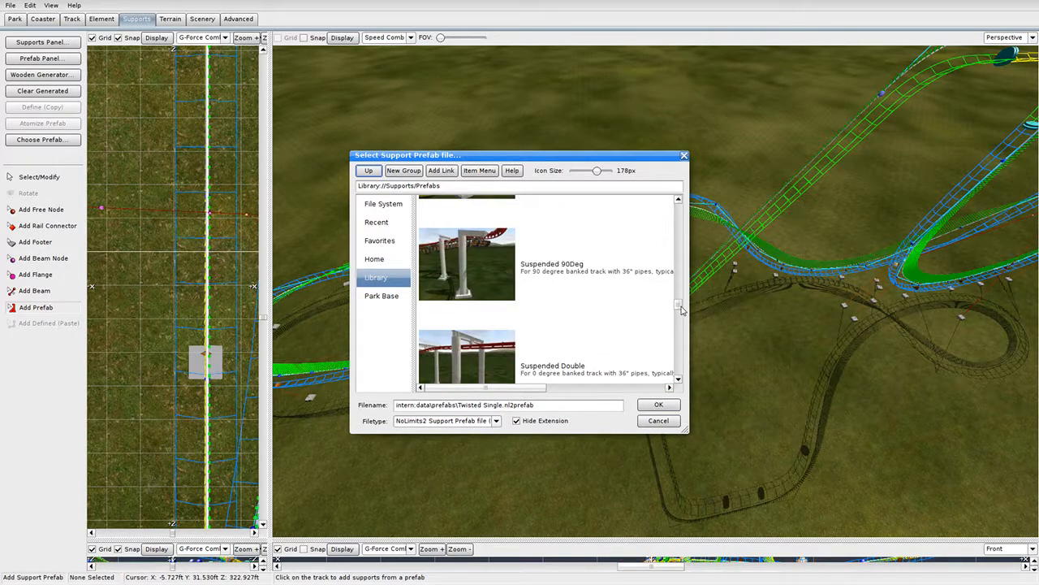
pyautogui.moveTo(682, 309); pyautogui.dragTo(689, 264)
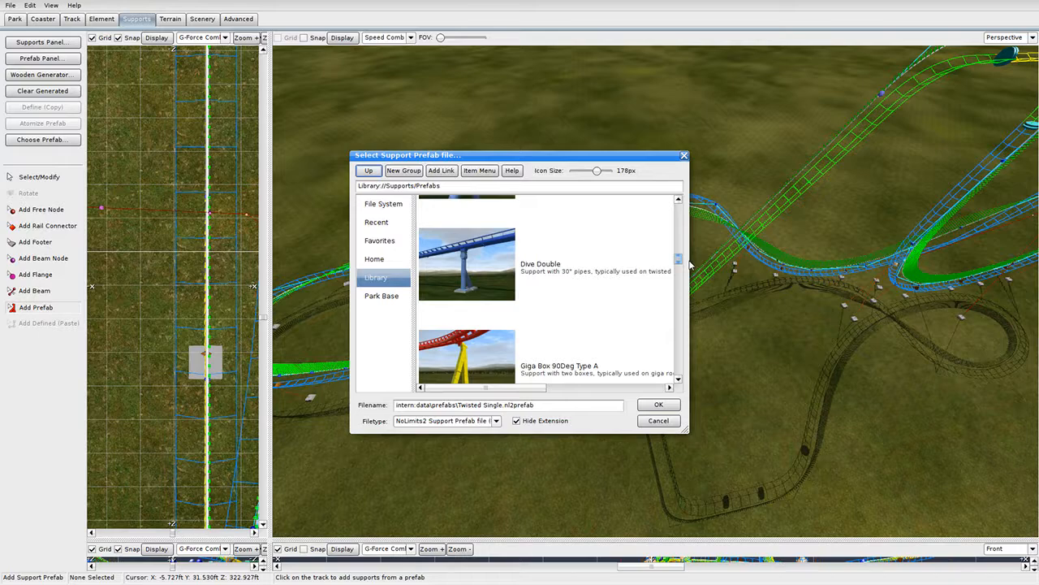
pyautogui.moveTo(539, 387)
pyautogui.mouseDown()
pyautogui.moveTo(617, 387)
pyautogui.moveTo(539, 387)
pyautogui.mouseUp()
pyautogui.click(518, 290)
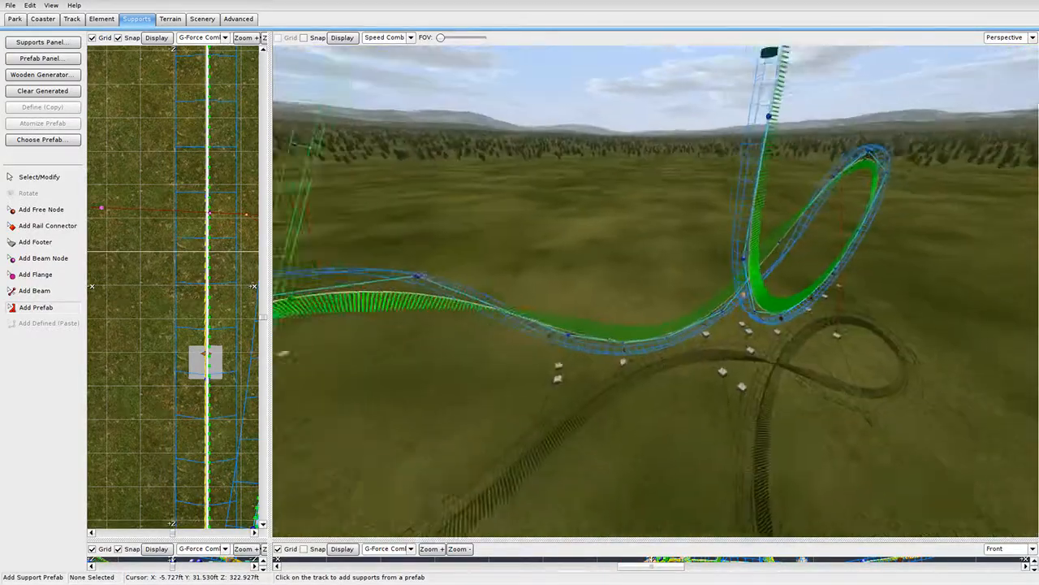
# Confirm Dive Double as the prefab and return to selecting placed supports.
pyautogui.click(42, 140)
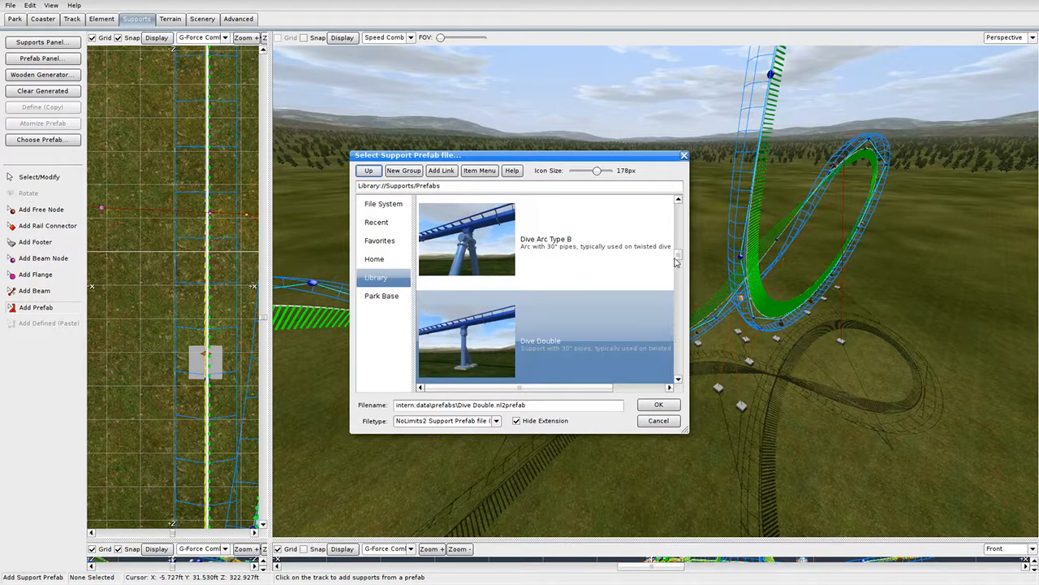
pyautogui.moveTo(552, 388); pyautogui.dragTo(524, 361)
pyautogui.click(684, 156)
pyautogui.press('Escape')
pyautogui.moveTo(678, 377)
pyautogui.mouseDown(button='middle')
pyautogui.moveTo(597, 381)
pyautogui.moveTo(660, 379)
pyautogui.mouseUp(button='middle')
# Give the Twisted Double support a 24" pipe size.
pyautogui.doubleClick(605, 344)
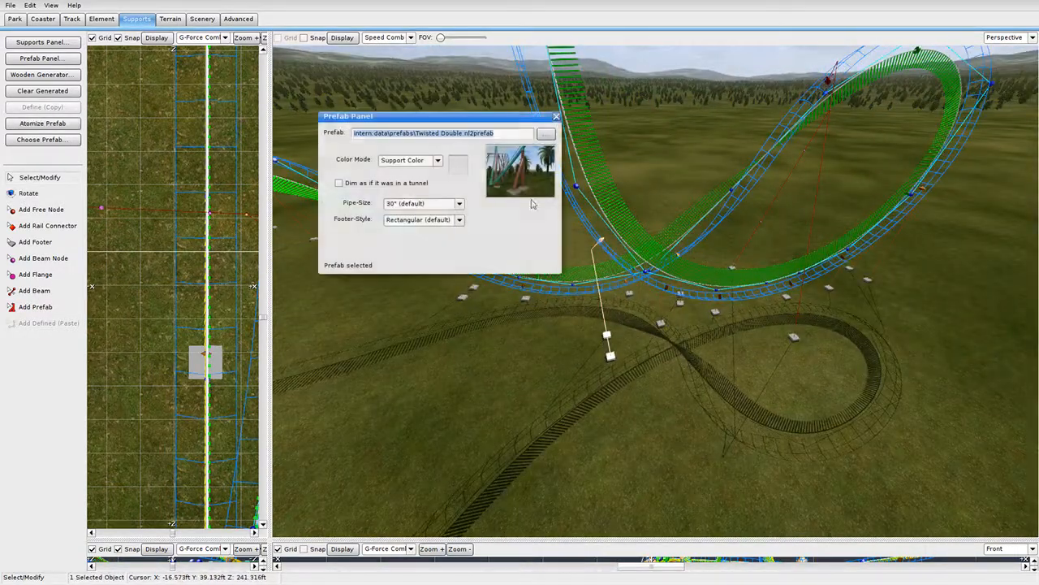
pyautogui.click(438, 203)
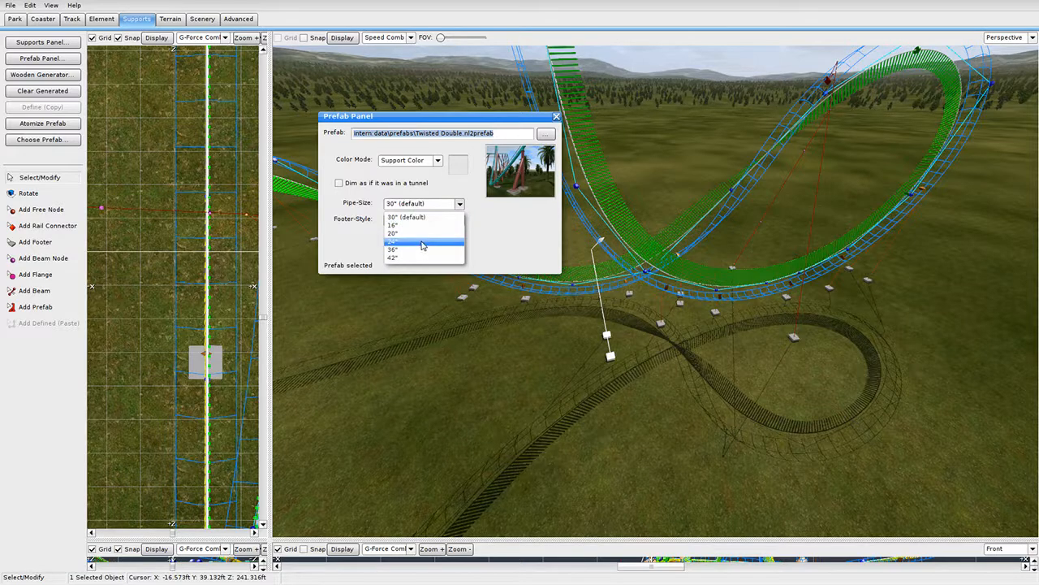
pyautogui.click(422, 243)
pyautogui.click(556, 116)
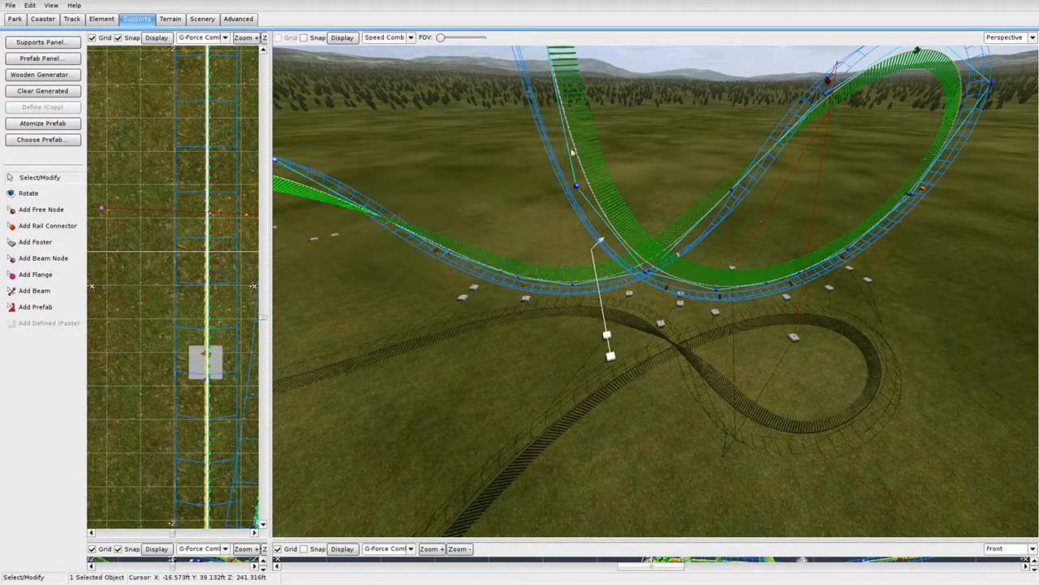
# Set two Twisted Single supports to a 20" pipe size.
pyautogui.doubleClick(659, 315)
pyautogui.click(437, 203)
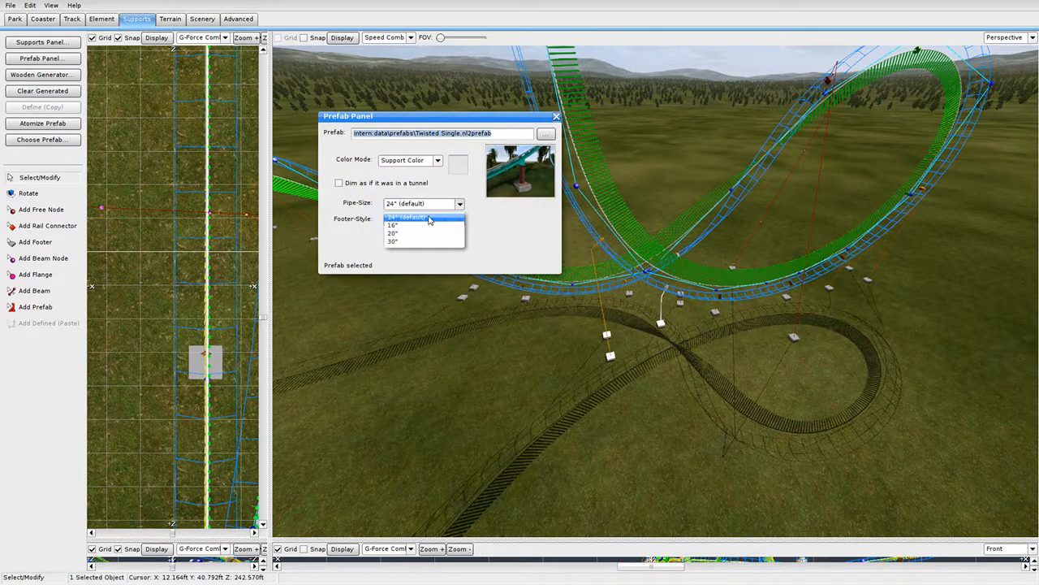
pyautogui.click(429, 218)
pyautogui.click(460, 203)
pyautogui.click(422, 236)
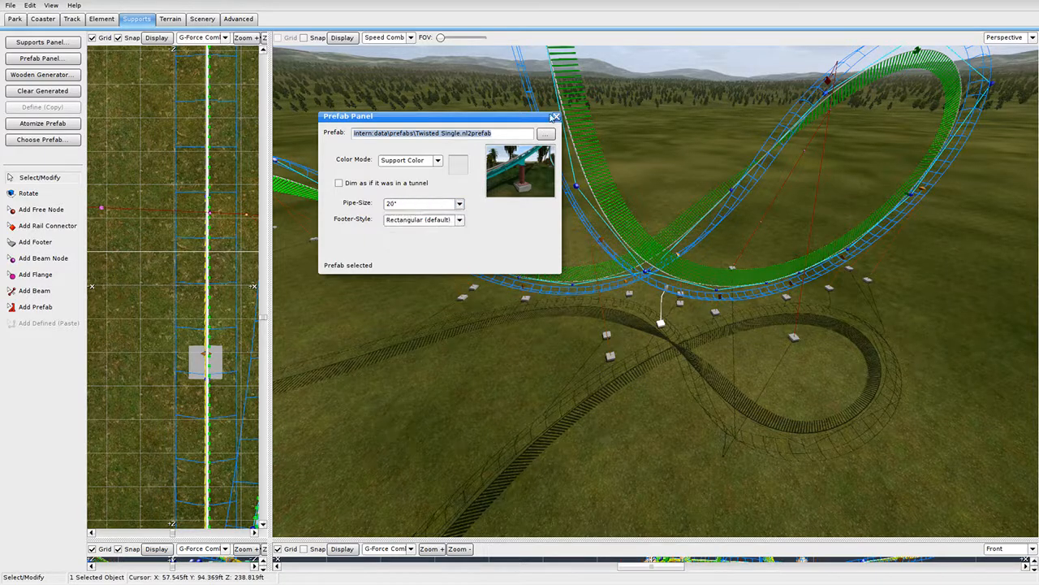
pyautogui.click(556, 116)
pyautogui.doubleClick(714, 309)
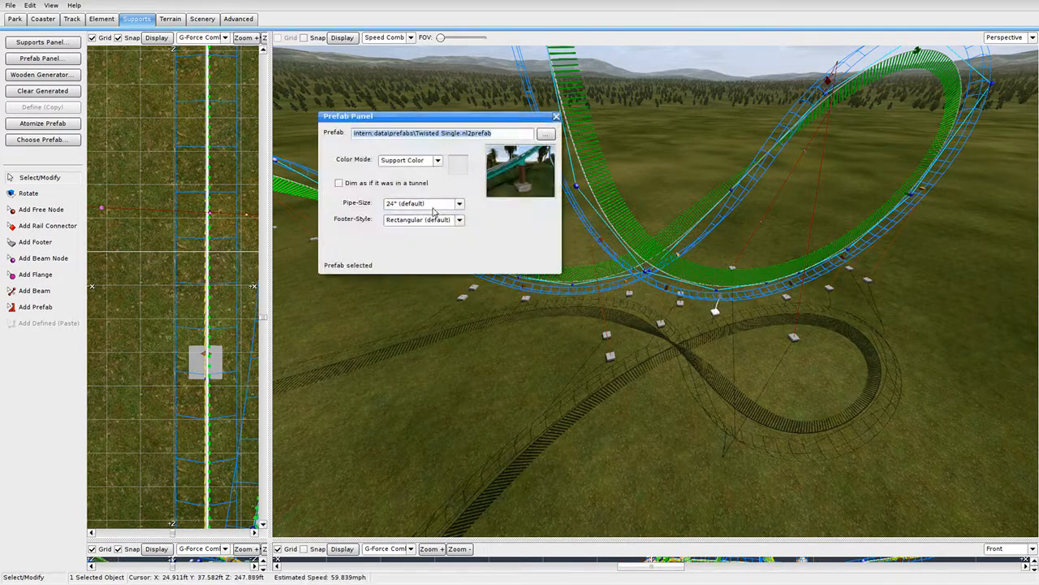
pyautogui.click(432, 204)
pyautogui.click(423, 236)
pyautogui.click(556, 116)
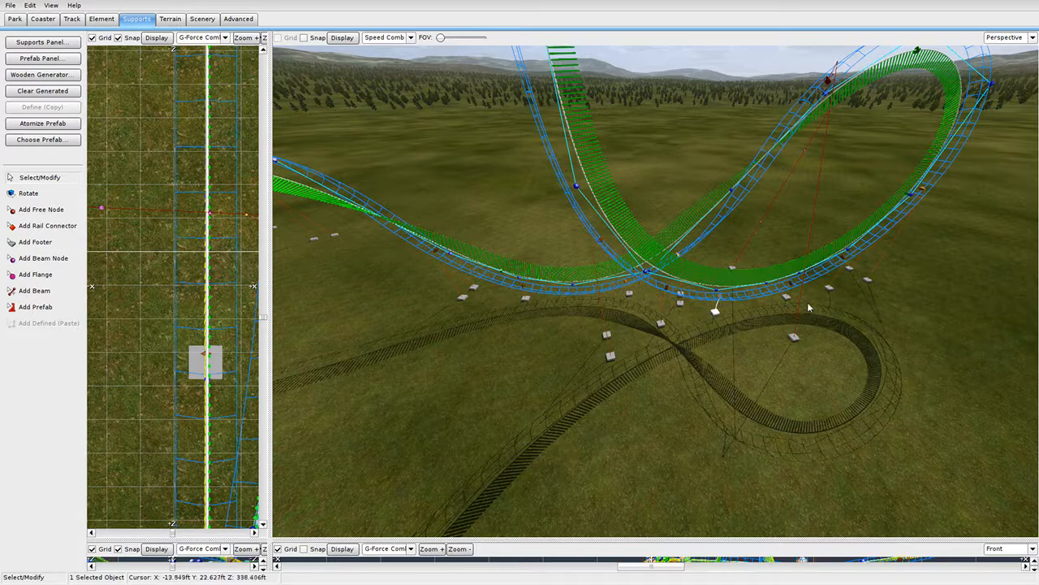
# Check a support beam's type and keep it as a 30" pipe.
pyautogui.doubleClick(806, 301)
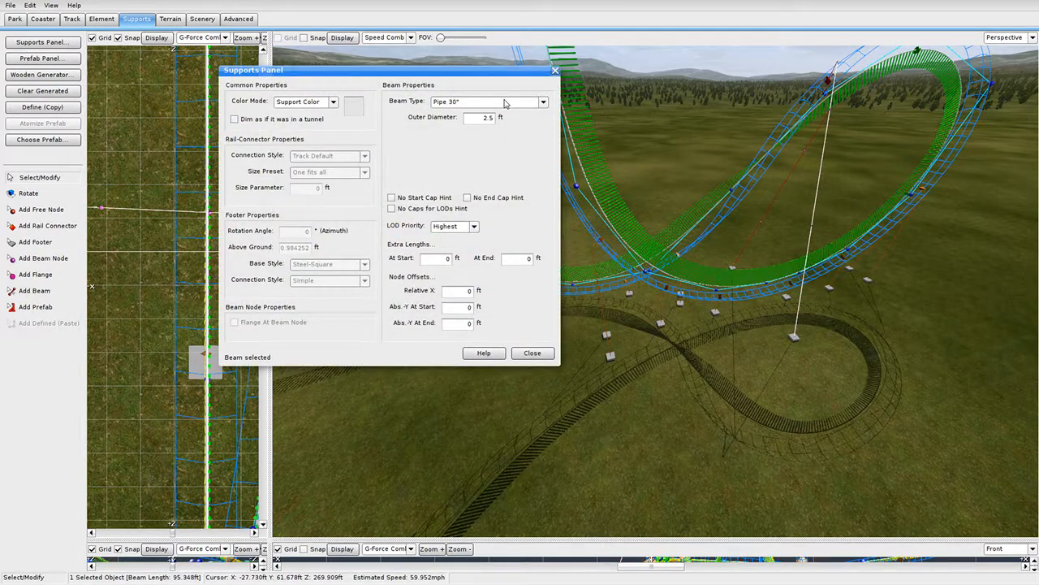
pyautogui.click(504, 102)
pyautogui.click(491, 169)
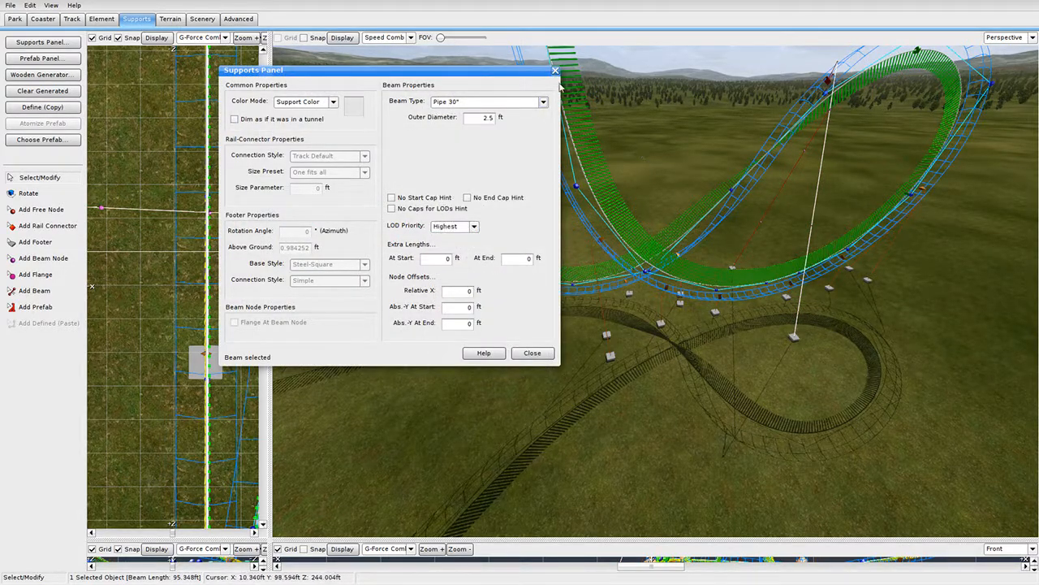
pyautogui.click(556, 71)
pyautogui.moveTo(603, 290)
pyautogui.mouseDown(button='right')
pyautogui.moveTo(606, 278)
pyautogui.moveTo(603, 291)
pyautogui.mouseUp(button='right')
# Choose a 20" pipe size for another Twisted Single support.
pyautogui.doubleClick(608, 289)
pyautogui.click(415, 205)
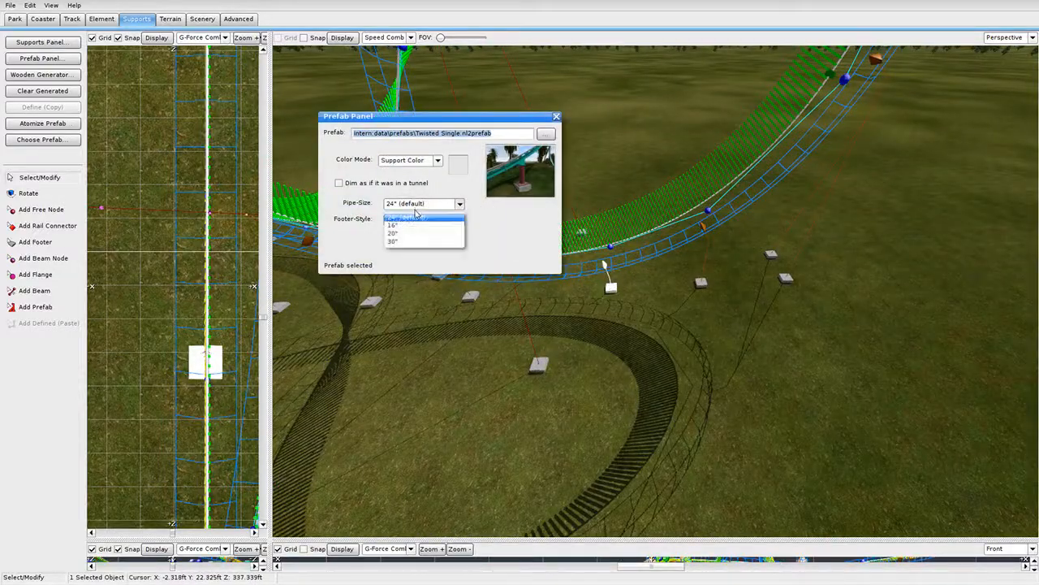
pyautogui.click(414, 234)
# Close the Prefab Panel and Ctrl-click supports around the track until 19 are selected.
pyautogui.click(555, 119)
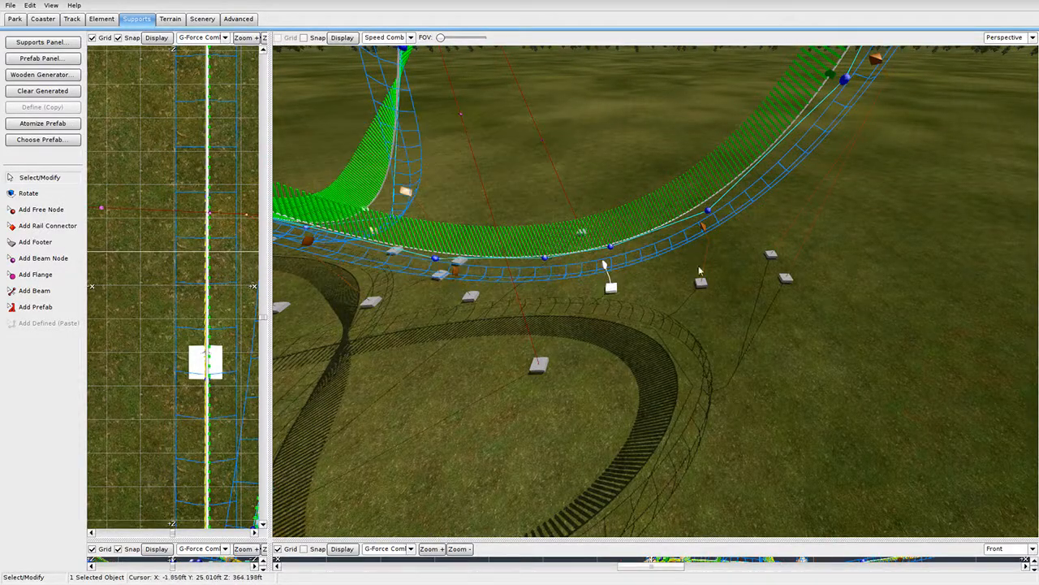
pyautogui.click(701, 281)
pyautogui.moveTo(724, 300); pyautogui.dragTo(698, 323, button='middle')
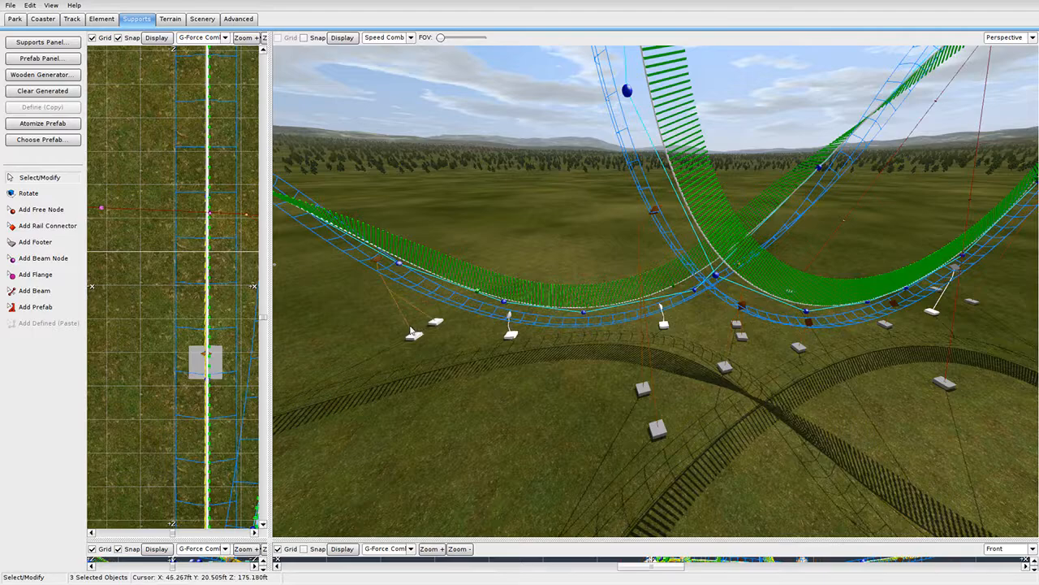
pyautogui.keyDown('shift'); pyautogui.click(411, 331); pyautogui.keyUp('shift')
pyautogui.moveTo(412, 331); pyautogui.dragTo(650, 339, button='middle')
pyautogui.keyDown('shift'); pyautogui.click(647, 312); pyautogui.keyUp('shift')
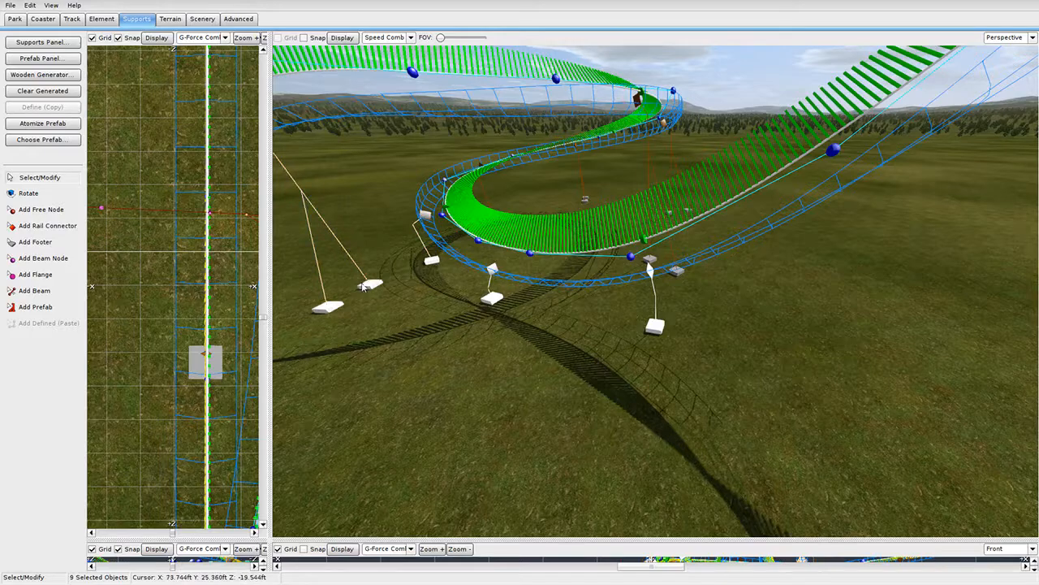
pyautogui.moveTo(363, 286); pyautogui.dragTo(591, 295, button='middle')
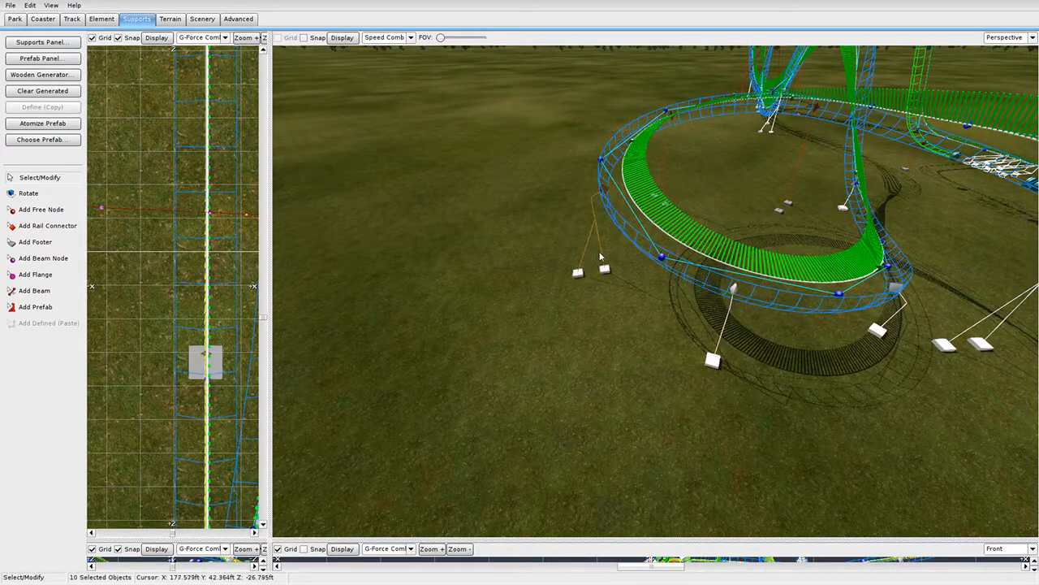
pyautogui.keyDown('shift'); pyautogui.click(657, 158); pyautogui.keyUp('shift')
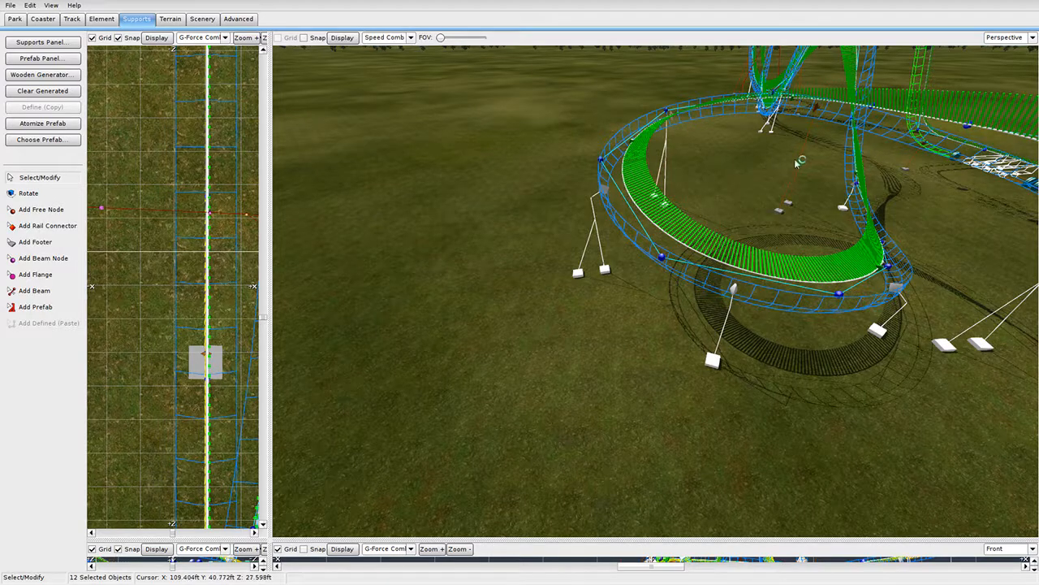
pyautogui.moveTo(779, 175); pyautogui.dragTo(811, 260, button='middle')
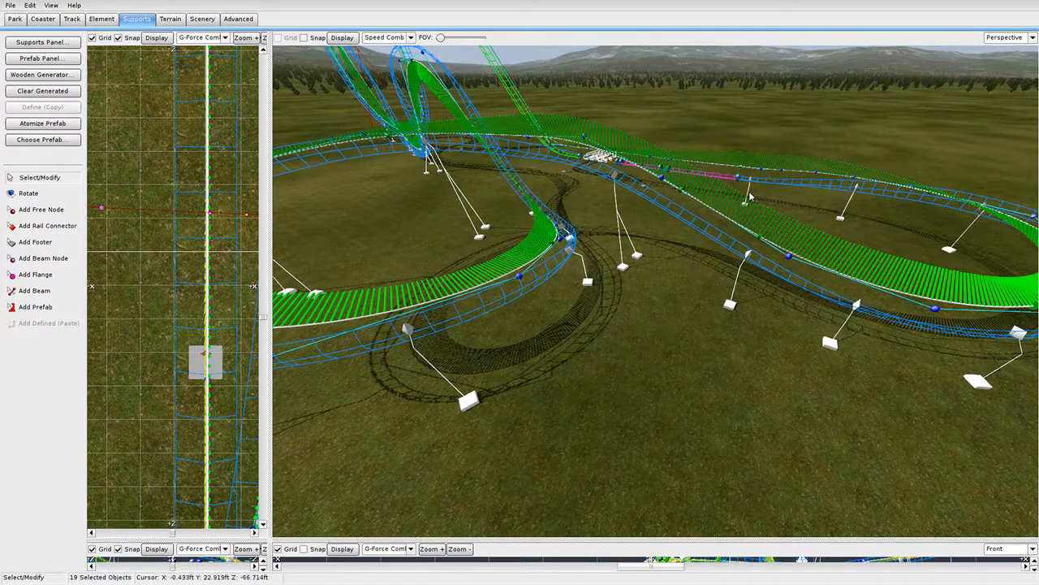
pyautogui.click(67, 45)
# Check the beam type options in the Supports panel without changing them.
pyautogui.click(543, 101)
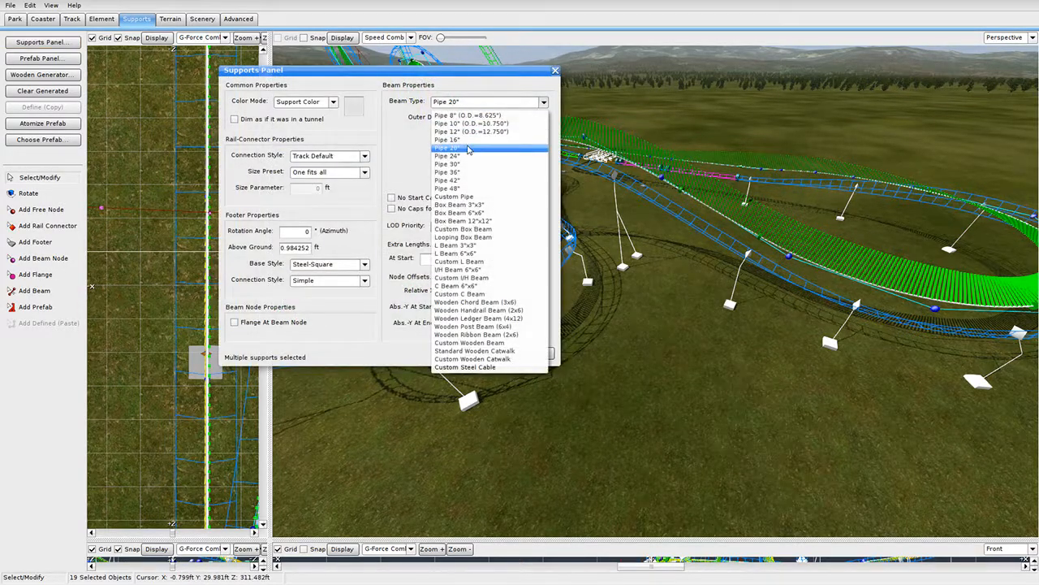
pyautogui.press('Escape')
pyautogui.click(524, 353)
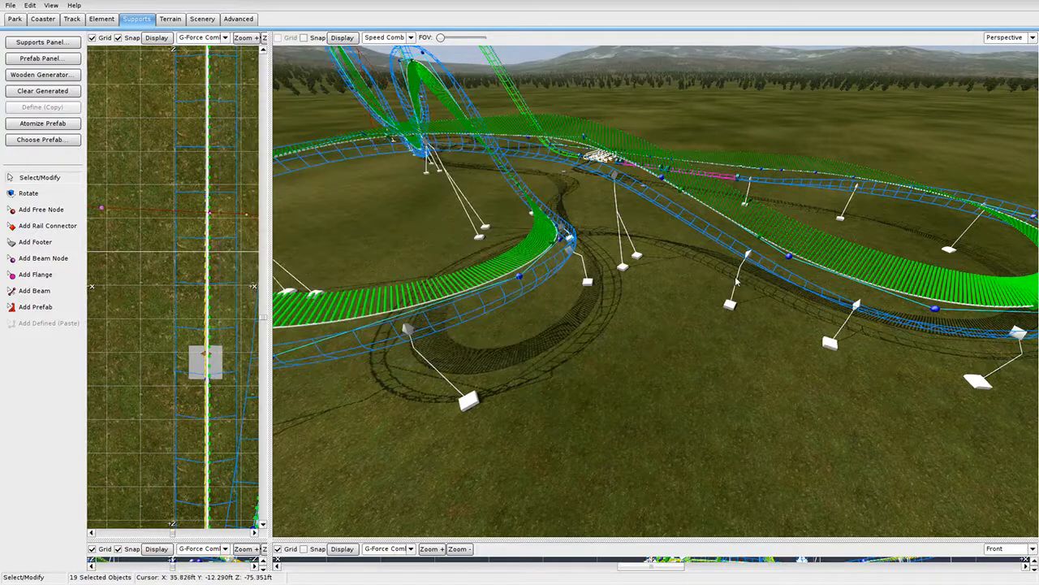
# Change the selected Dive Double supports' pipe size to 20 inches.
pyautogui.doubleClick(737, 279)
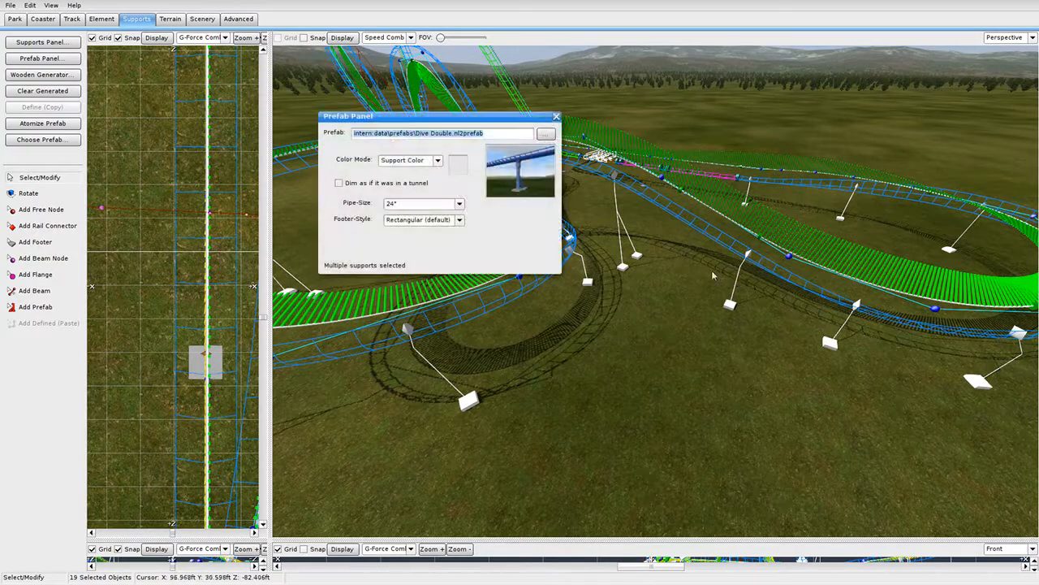
pyautogui.click(406, 204)
pyautogui.click(426, 227)
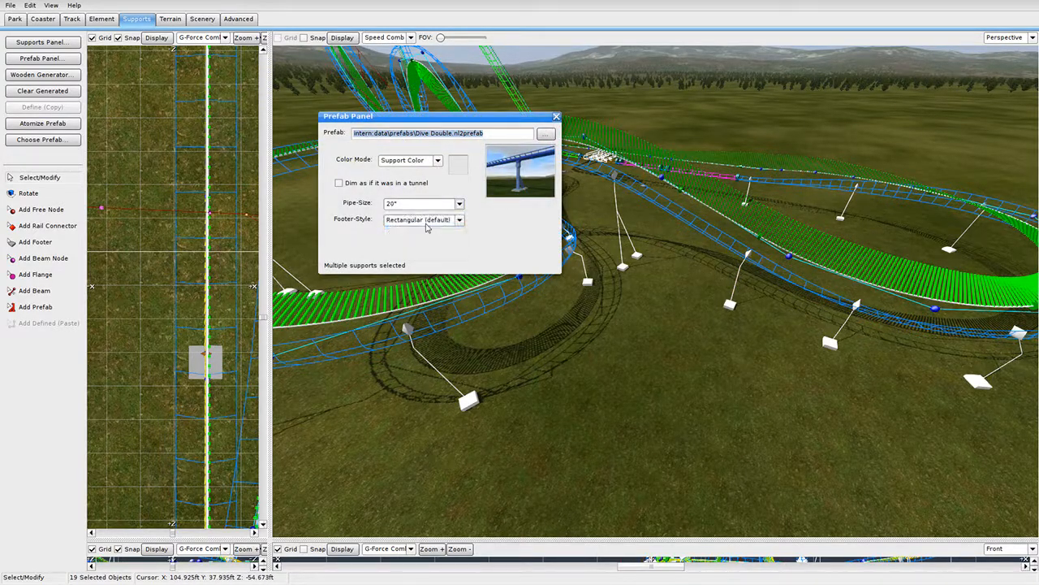
pyautogui.click(556, 117)
pyautogui.moveTo(621, 223); pyautogui.dragTo(798, 255, button='right')
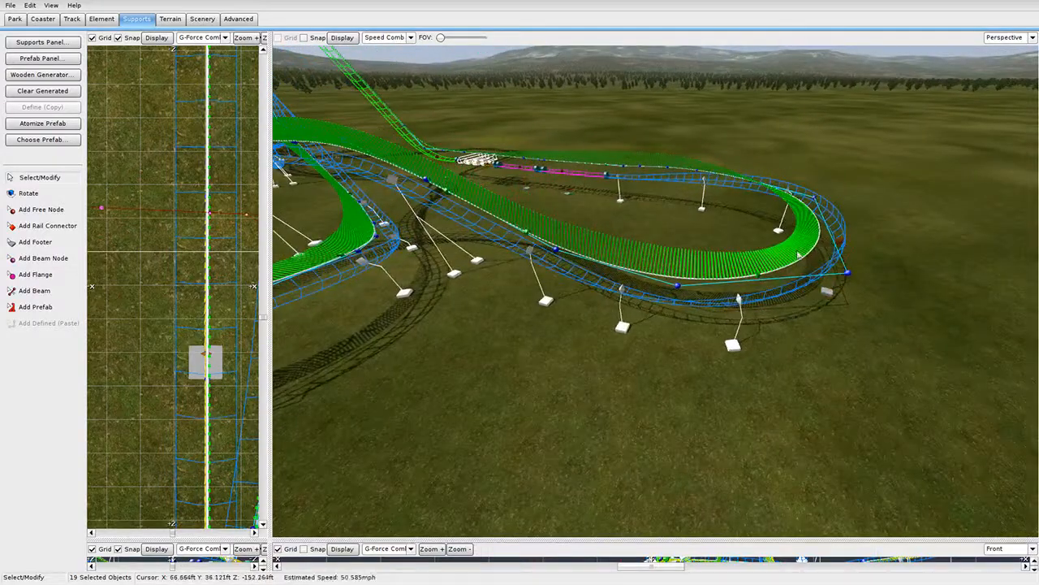
# Give a twisted single support and the footer support 20-inch pipes.
pyautogui.doubleClick(848, 279)
pyautogui.click(433, 204)
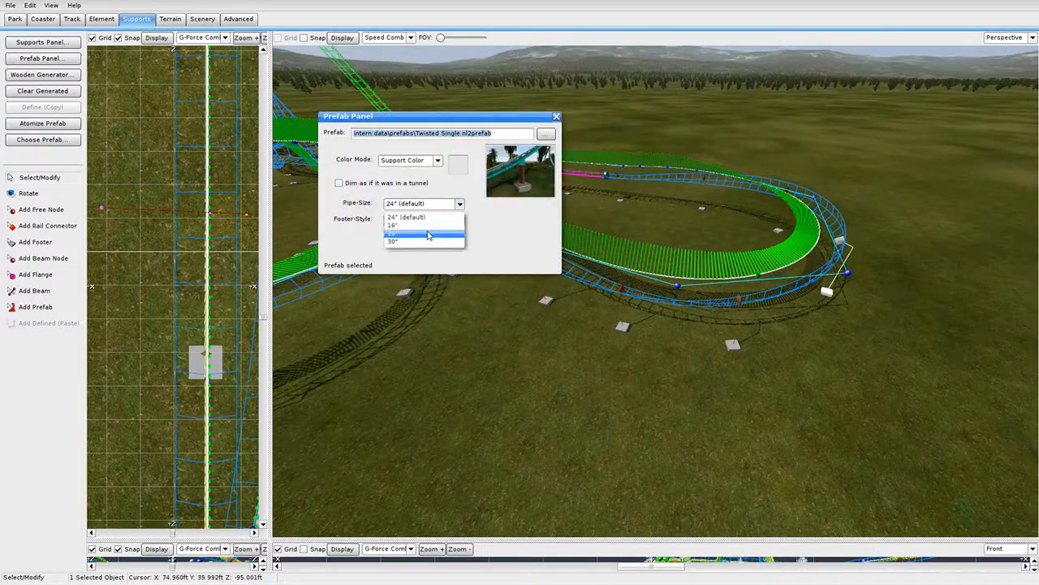
pyautogui.click(422, 227)
pyautogui.click(557, 117)
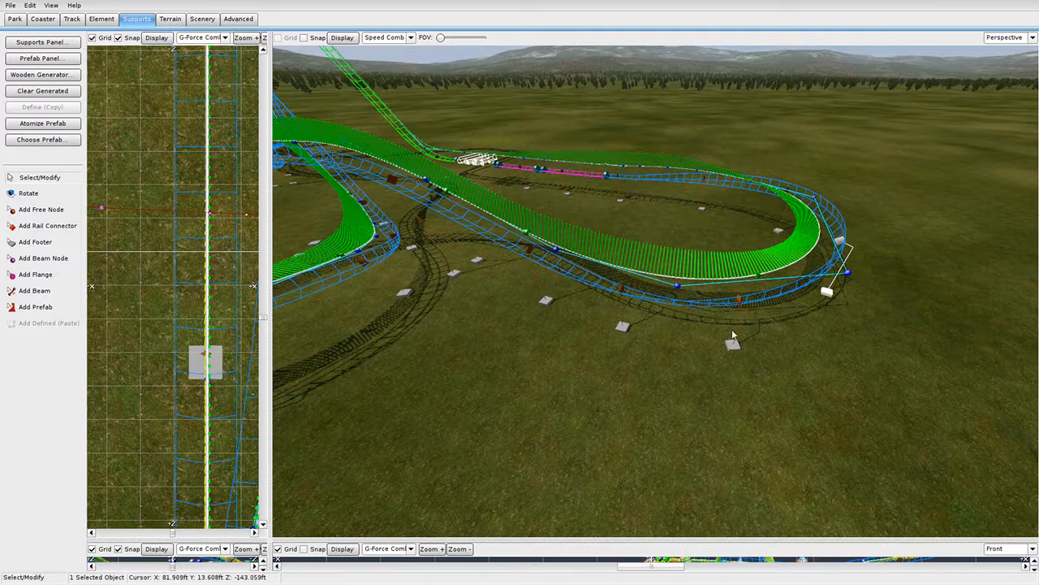
pyautogui.doubleClick(733, 333)
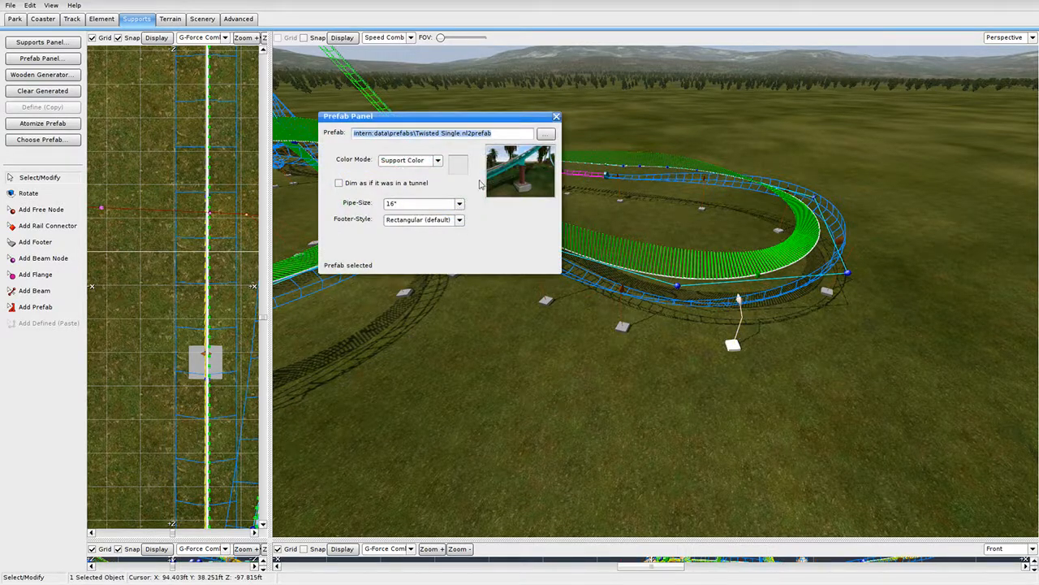
pyautogui.click(433, 203)
pyautogui.click(422, 229)
pyautogui.click(556, 120)
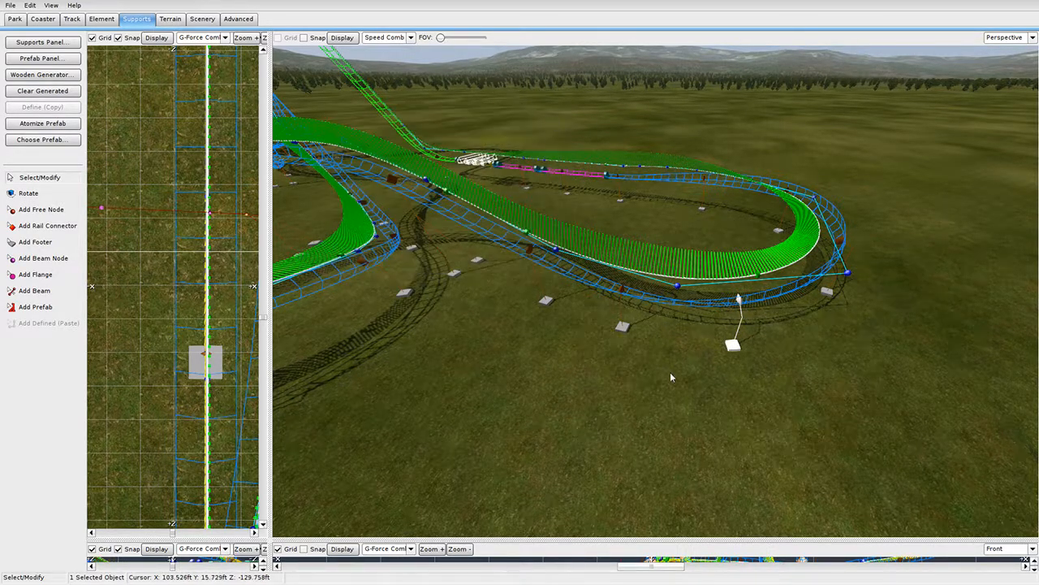
# Inspect the prefab settings of three more twisted supports, leaving them unchanged.
pyautogui.doubleClick(620, 323)
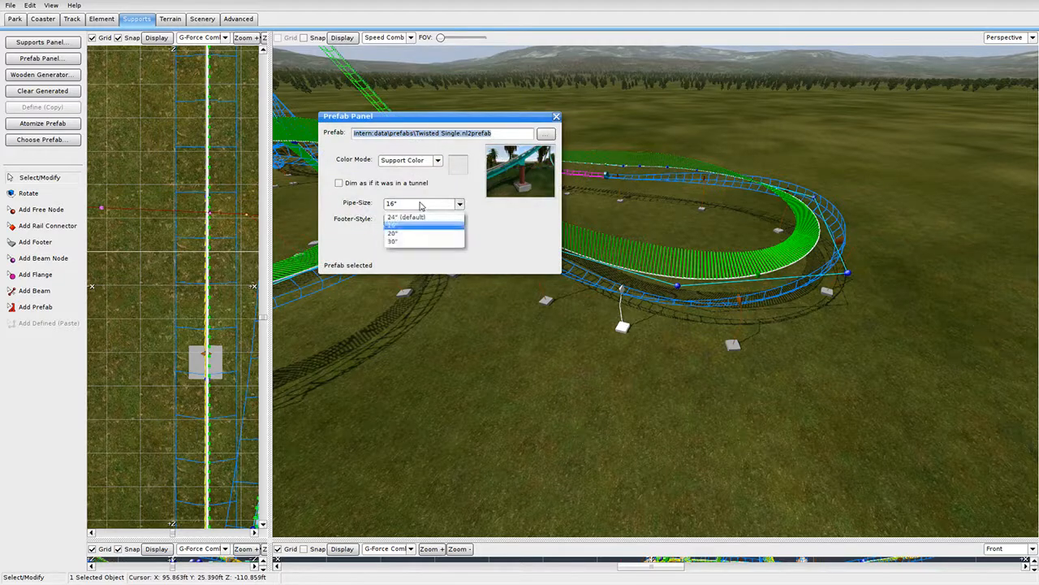
pyautogui.click(556, 117)
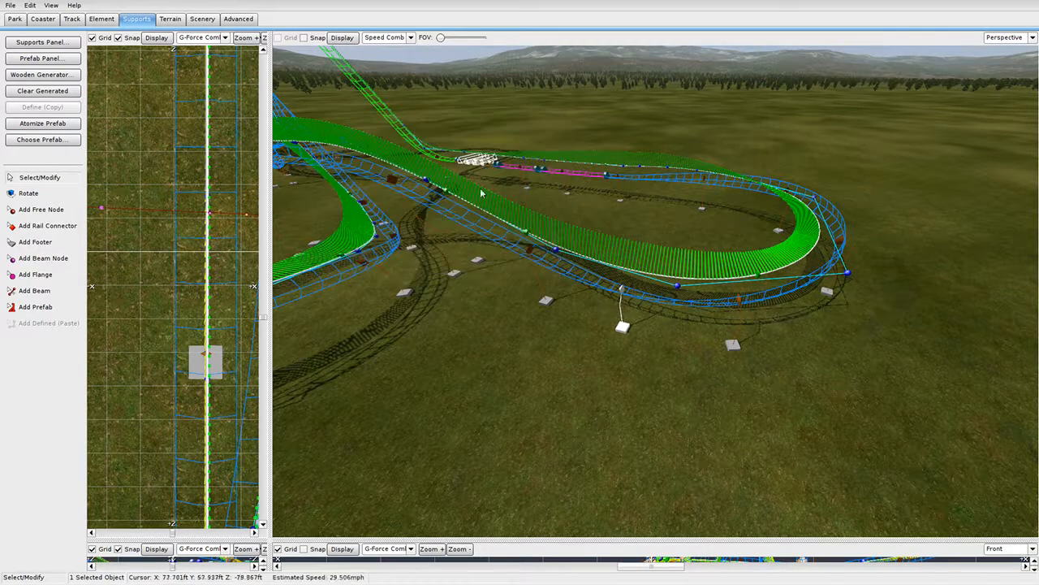
pyautogui.doubleClick(434, 243)
pyautogui.click(557, 116)
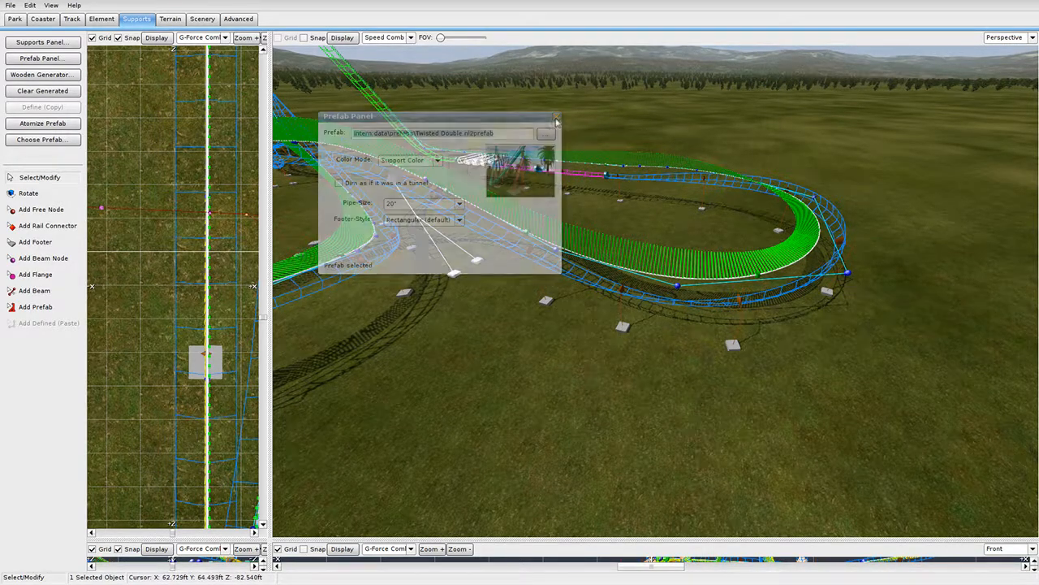
pyautogui.doubleClick(366, 216)
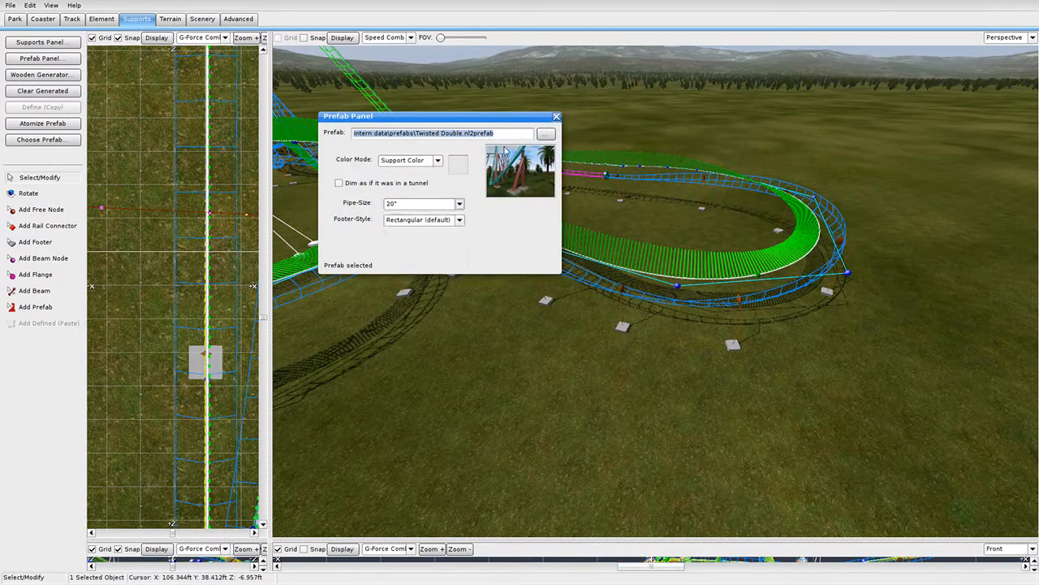
pyautogui.click(557, 117)
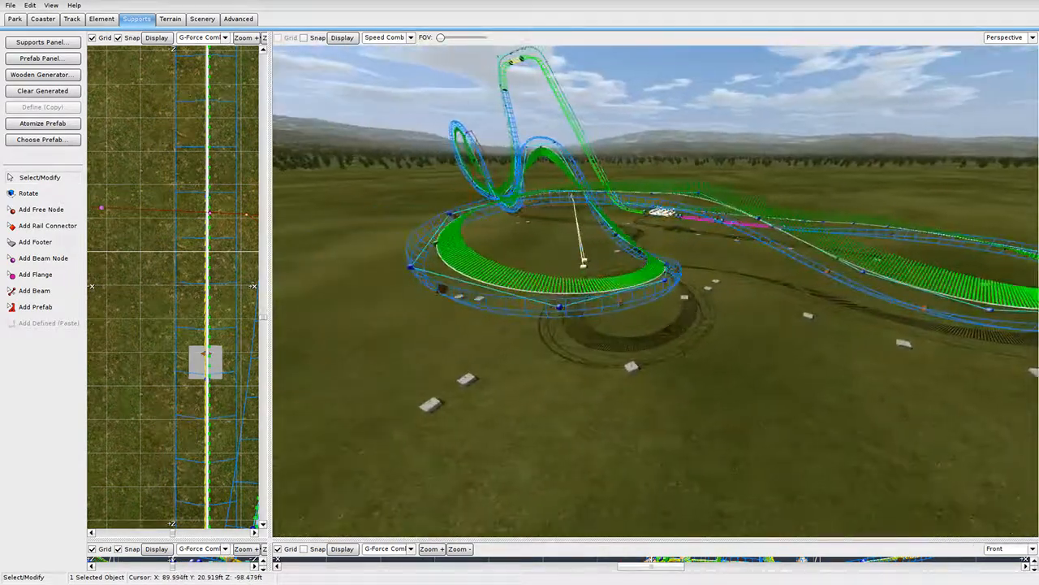
pyautogui.moveTo(607, 291); pyautogui.dragTo(588, 302, button='right')
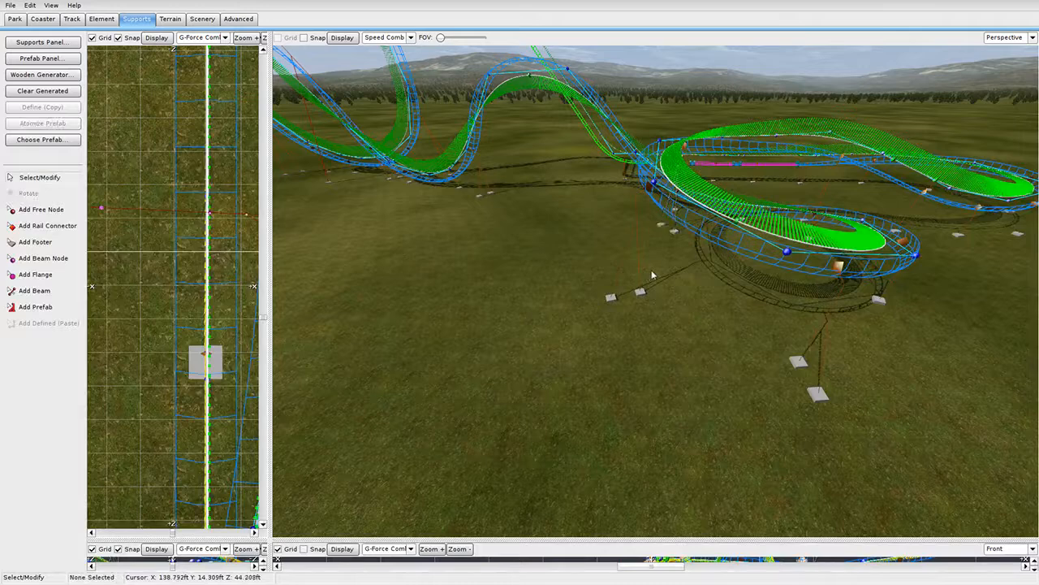
# Review the pipe size choices of another support and the right-hand twisted double.
pyautogui.doubleClick(628, 277)
pyautogui.click(433, 205)
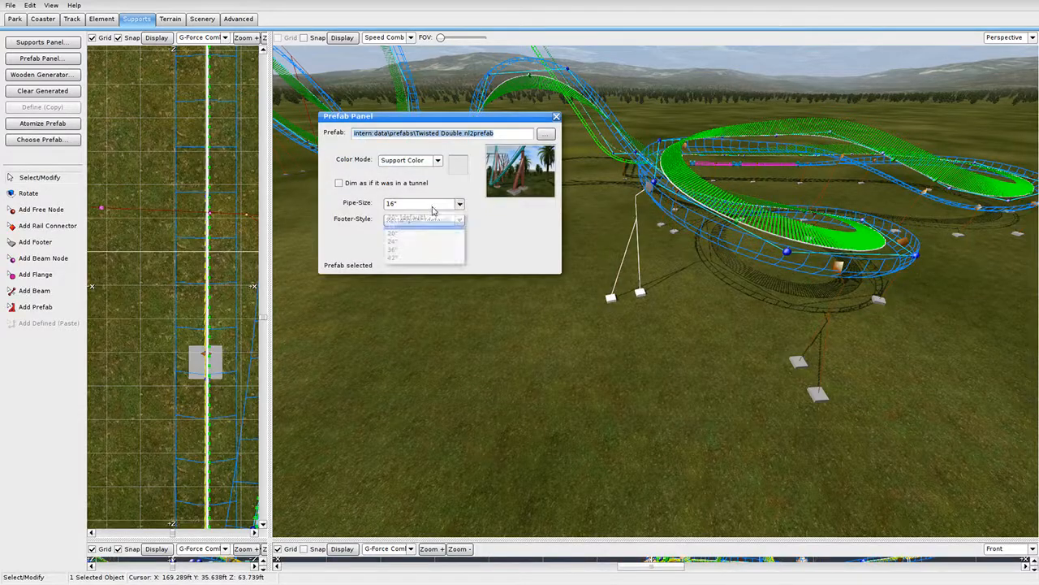
pyautogui.click(556, 118)
pyautogui.doubleClick(830, 357)
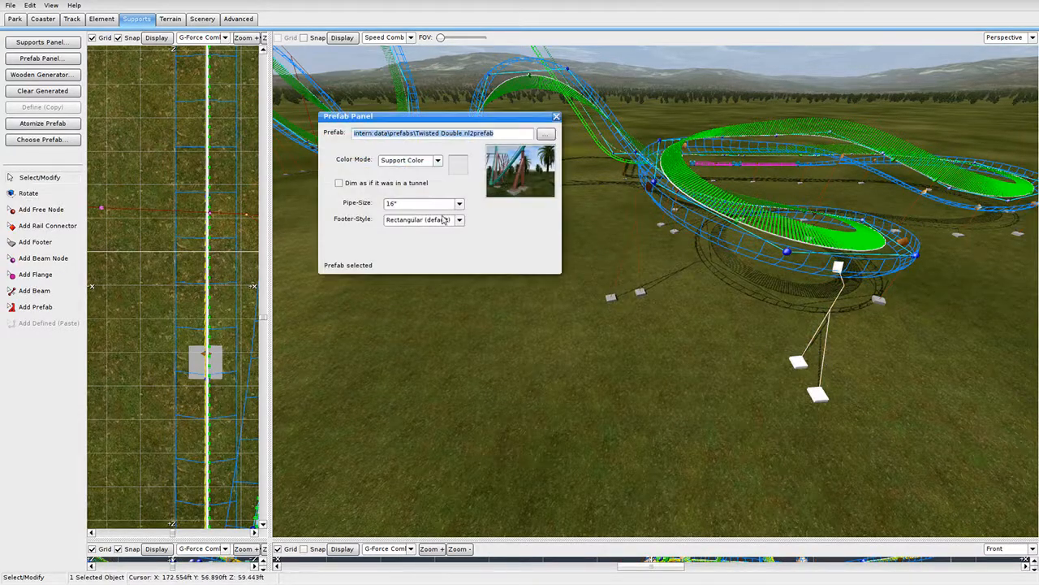
pyautogui.click(556, 116)
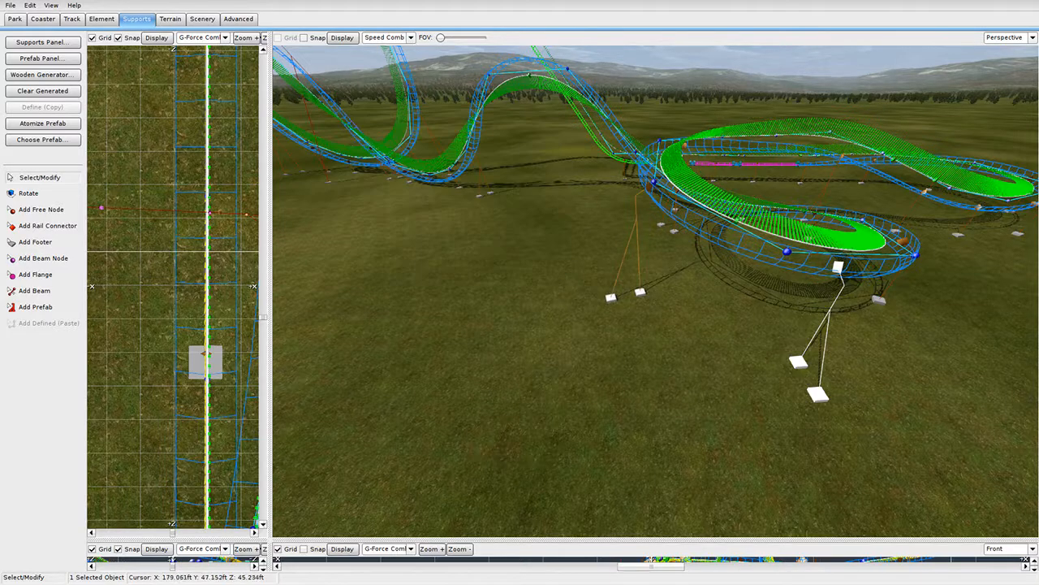
pyautogui.moveTo(560, 130); pyautogui.dragTo(690, 268, button='right')
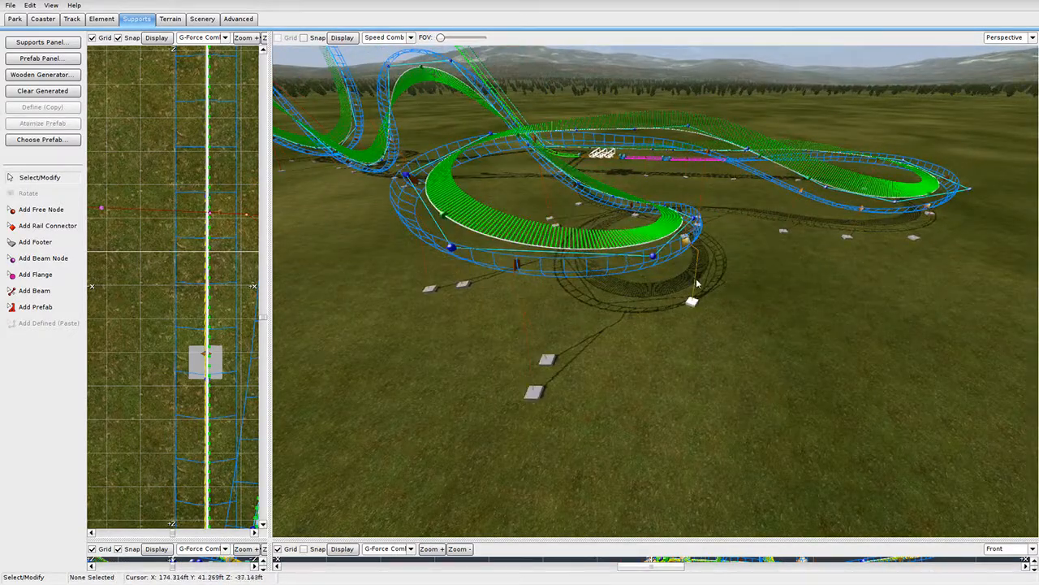
# Check the twisted single supports' settings near the green-tied curve.
pyautogui.doubleClick(695, 283)
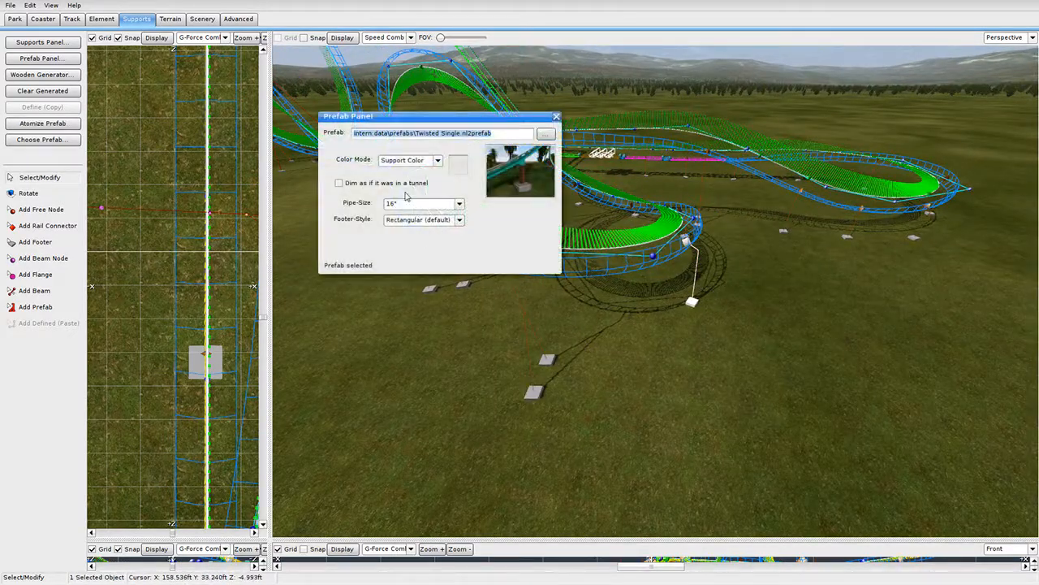
pyautogui.click(556, 117)
pyautogui.moveTo(556, 122); pyautogui.dragTo(605, 259, button='right')
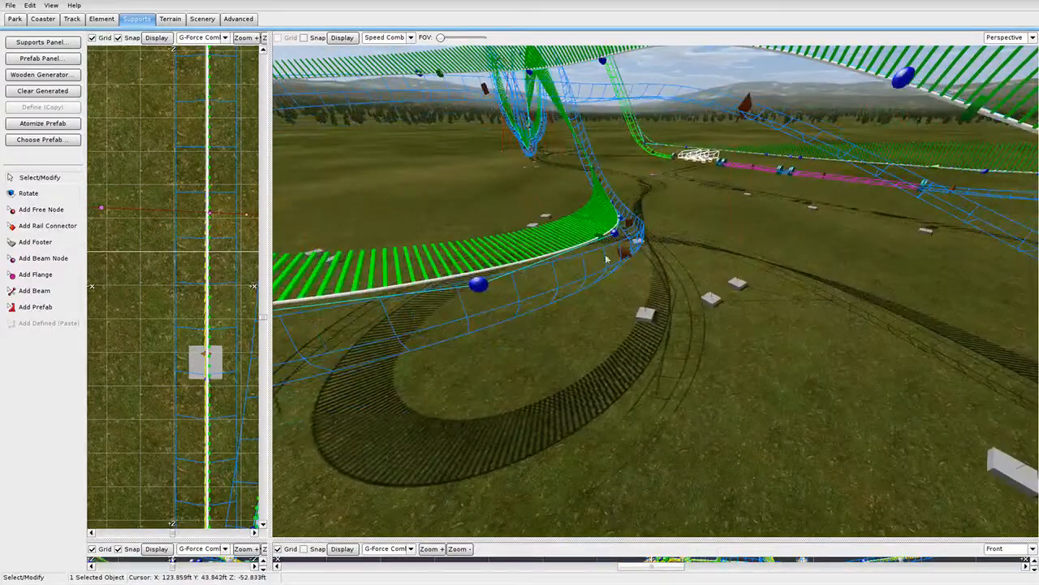
pyautogui.doubleClick(654, 300)
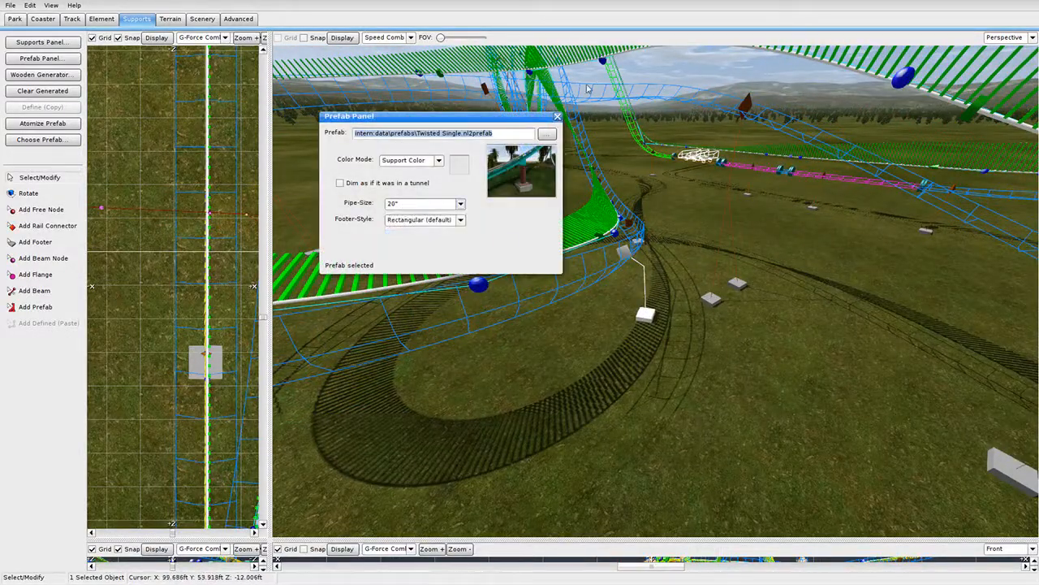
pyautogui.click(557, 117)
pyautogui.moveTo(557, 121); pyautogui.dragTo(607, 168, button='right')
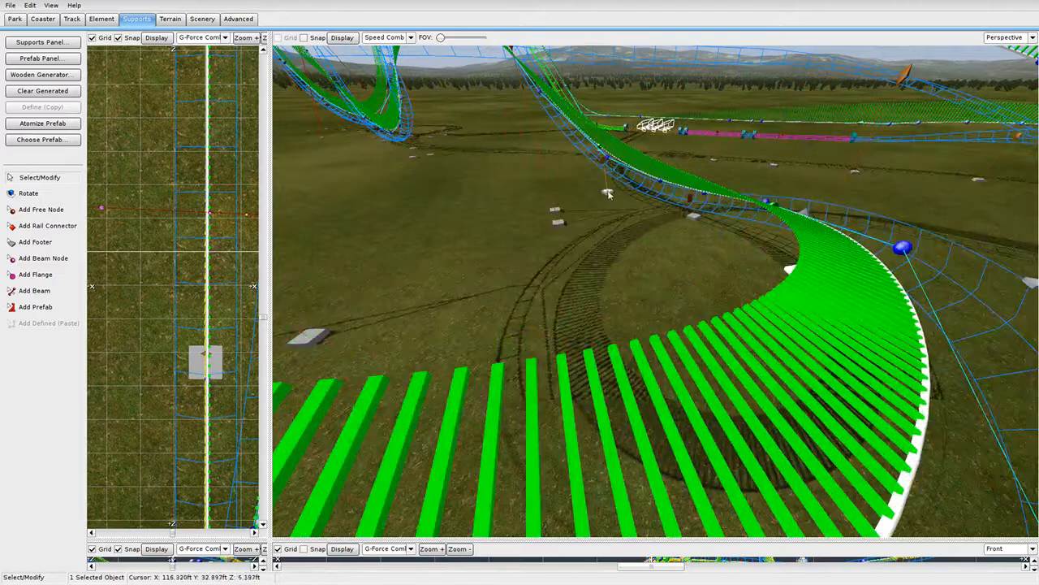
pyautogui.doubleClick(608, 193)
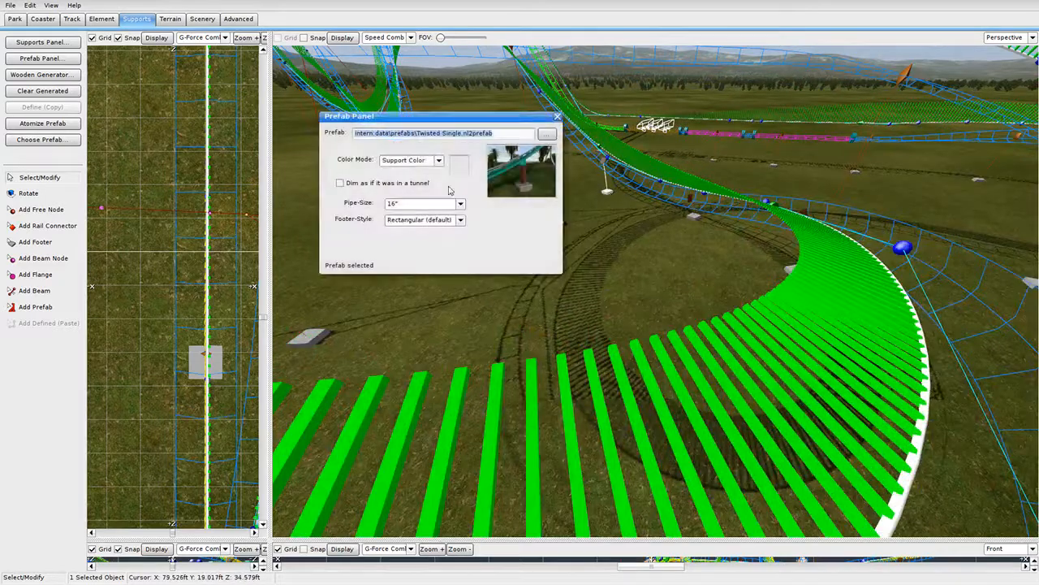
pyautogui.click(557, 116)
# Dismiss the track style settings and pick a different pipe size for the footer support.
pyautogui.doubleClick(680, 211)
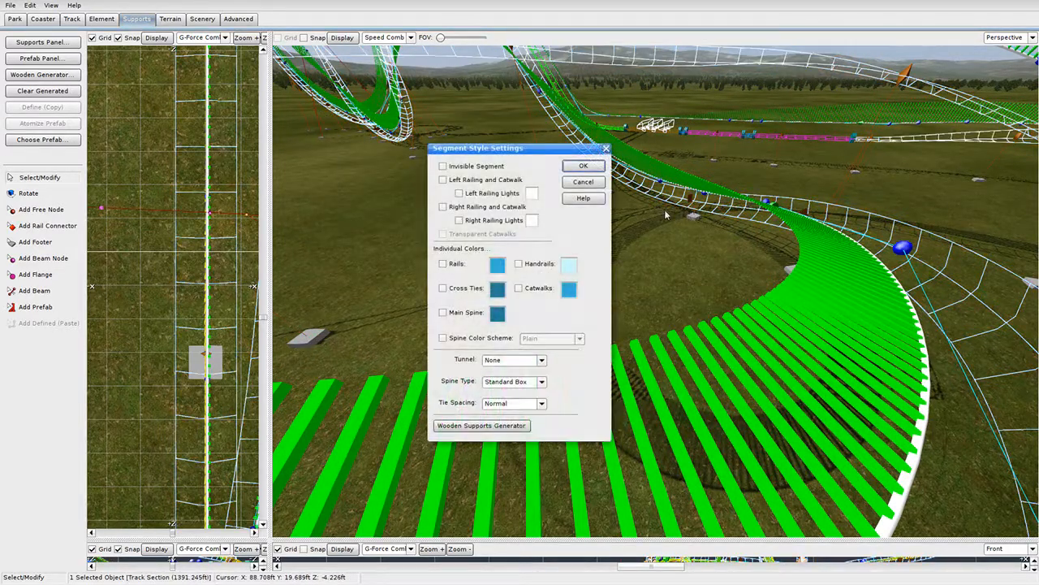
pyautogui.click(606, 149)
pyautogui.moveTo(605, 163); pyautogui.dragTo(587, 306, button='right')
pyautogui.click(605, 325)
pyautogui.click(606, 326)
pyautogui.doubleClick(604, 327)
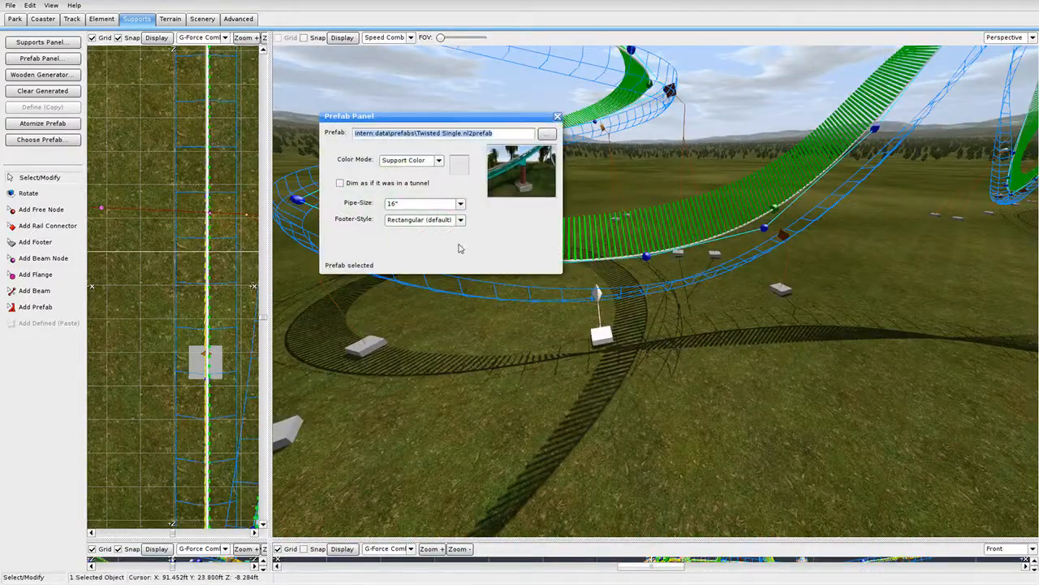
pyautogui.click(430, 208)
pyautogui.click(430, 235)
pyautogui.click(557, 116)
pyautogui.click(586, 201)
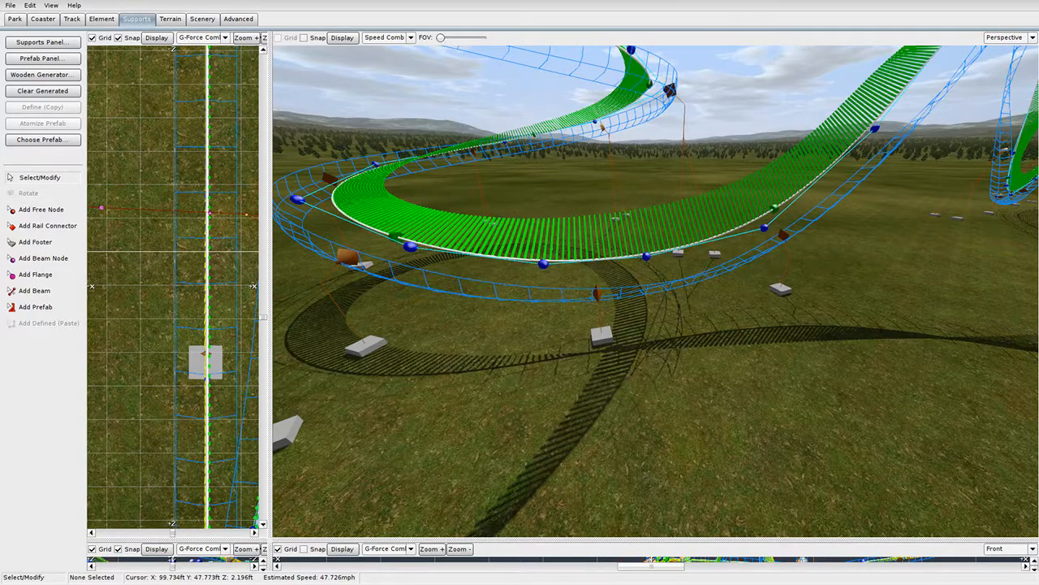
# Change the twisted double support's pipe from the 30-inch default to 24 inches.
pyautogui.press('w')
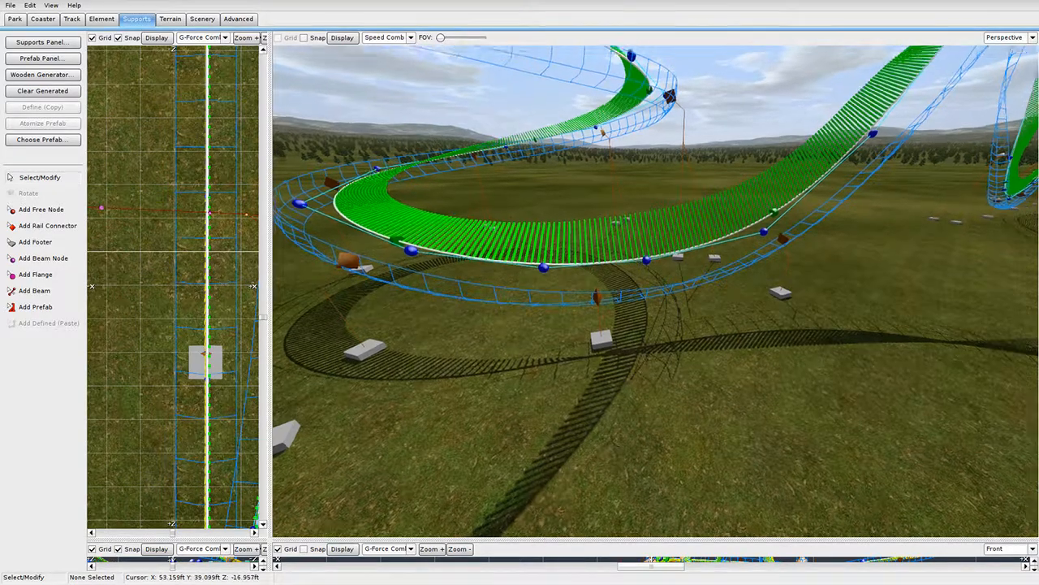
pyautogui.moveTo(617, 293); pyautogui.dragTo(893, 235, button='right')
pyautogui.moveTo(589, 357); pyautogui.dragTo(561, 390, button='right')
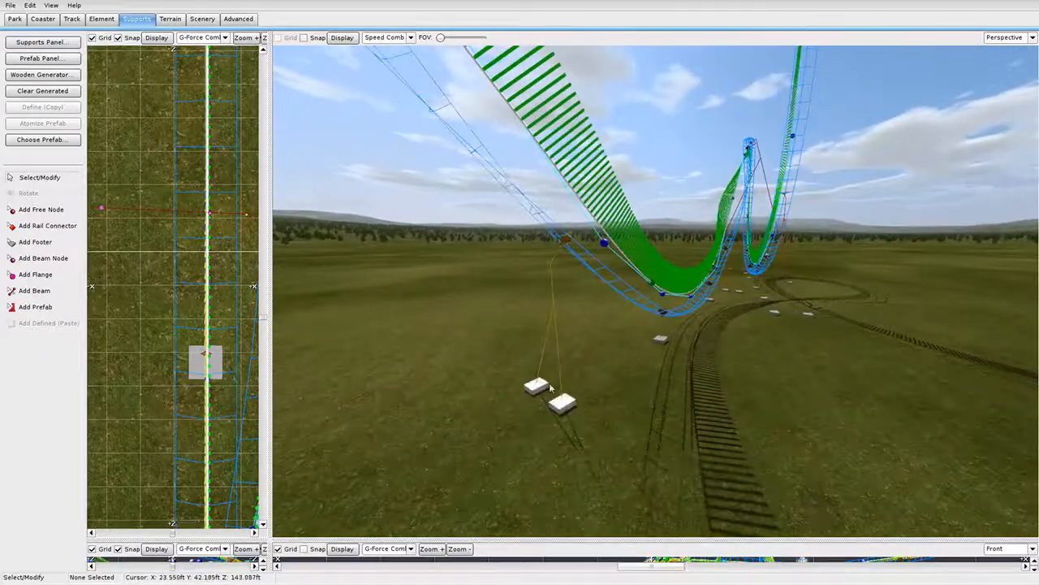
pyautogui.doubleClick(560, 372)
pyautogui.click(419, 205)
pyautogui.click(424, 232)
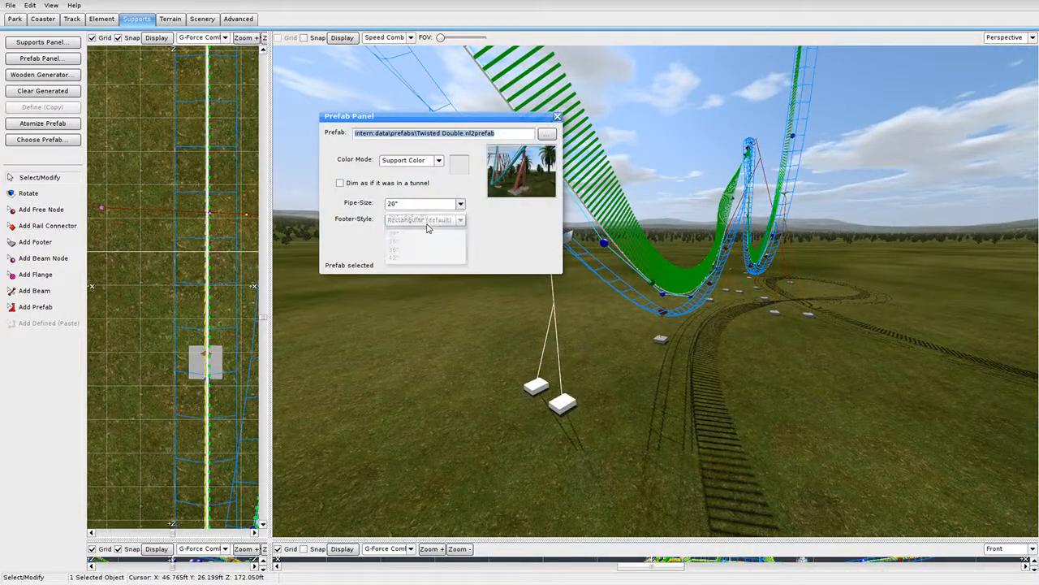
pyautogui.click(557, 117)
# Give the twisted single footer a new pipe size and check another footer's options.
pyautogui.doubleClick(661, 337)
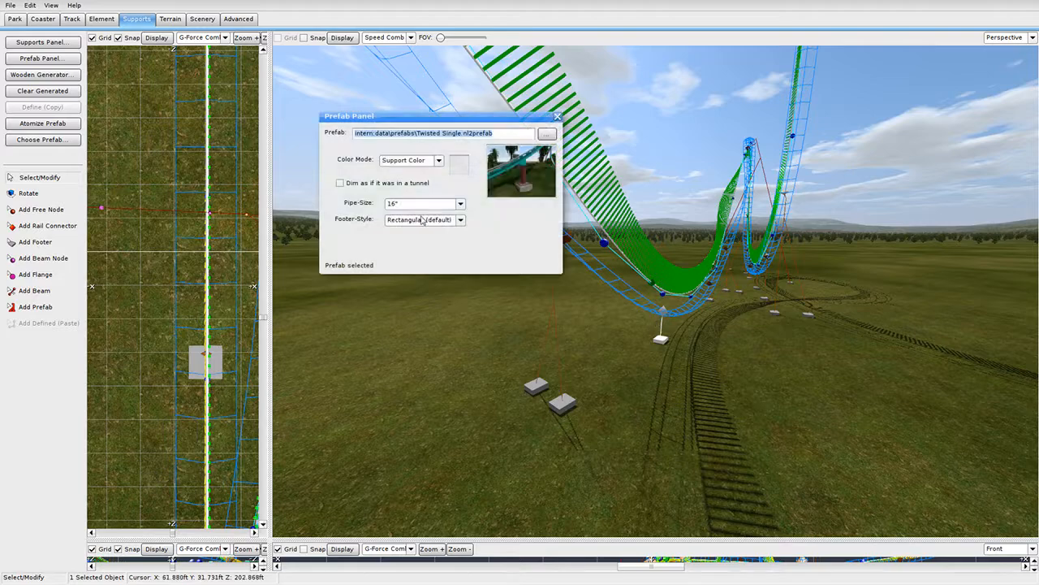
pyautogui.click(422, 203)
pyautogui.click(424, 232)
pyautogui.click(557, 116)
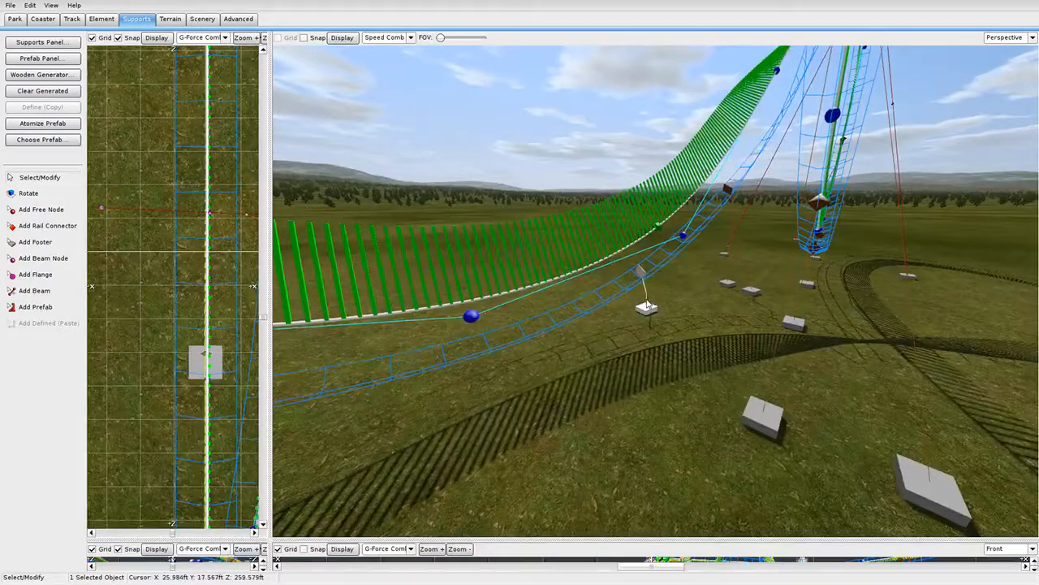
pyautogui.doubleClick(647, 306)
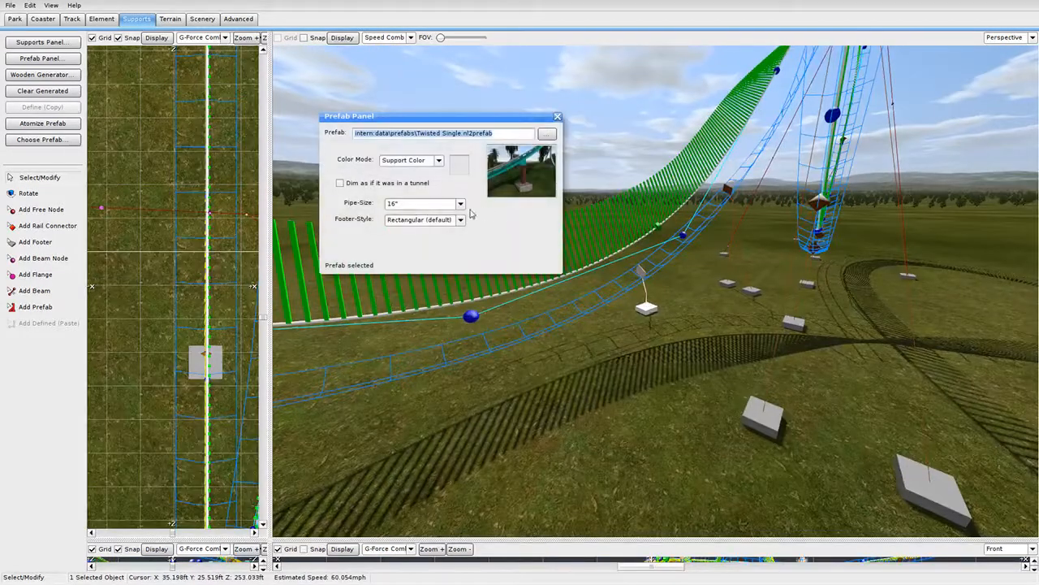
pyautogui.click(423, 203)
pyautogui.click(557, 116)
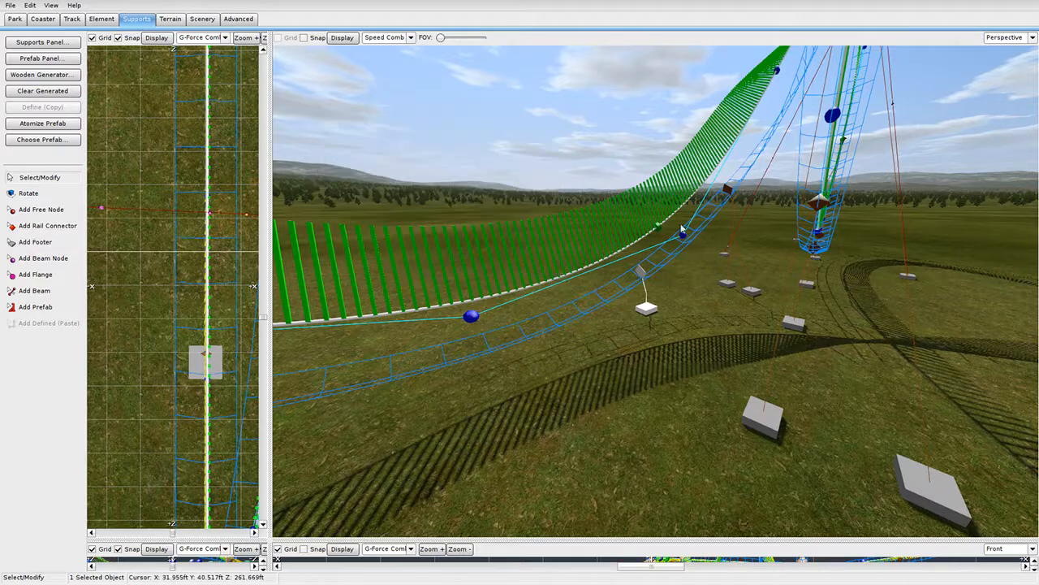
# Review three more supports' settings, then pull back to show the station, lift hill and loop.
pyautogui.doubleClick(725, 256)
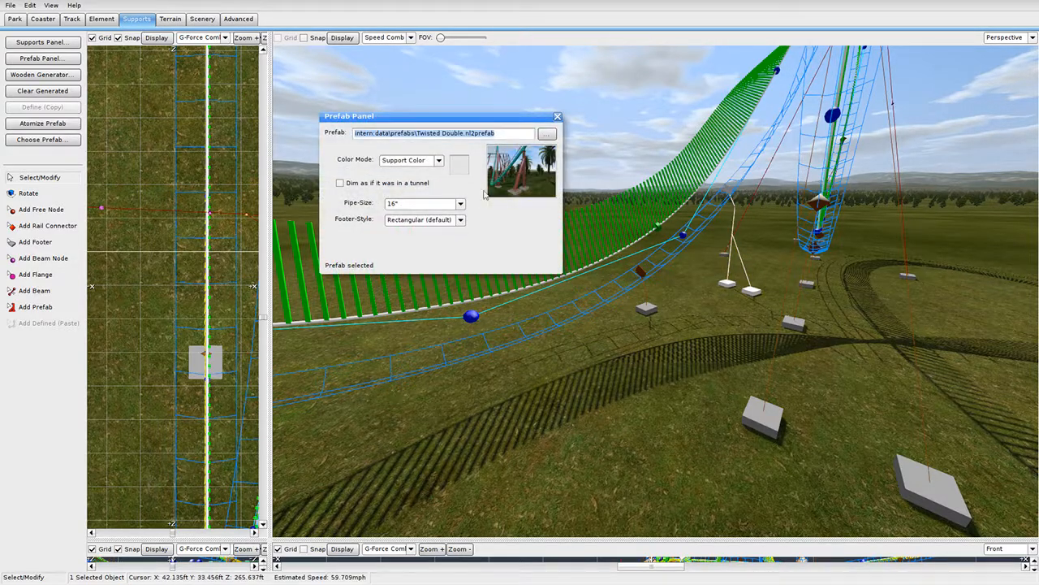
pyautogui.click(438, 203)
pyautogui.click(557, 117)
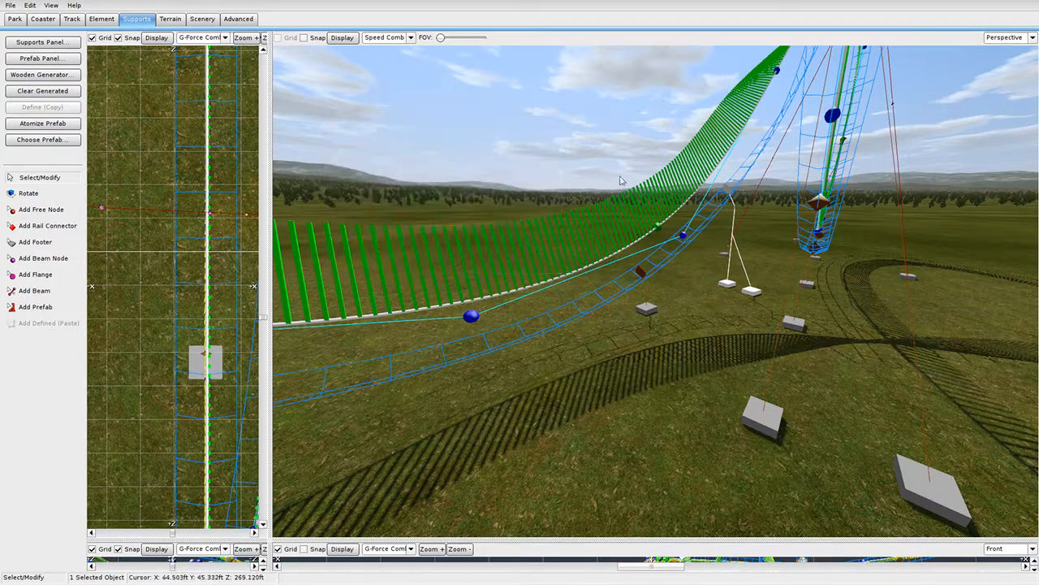
pyautogui.doubleClick(773, 379)
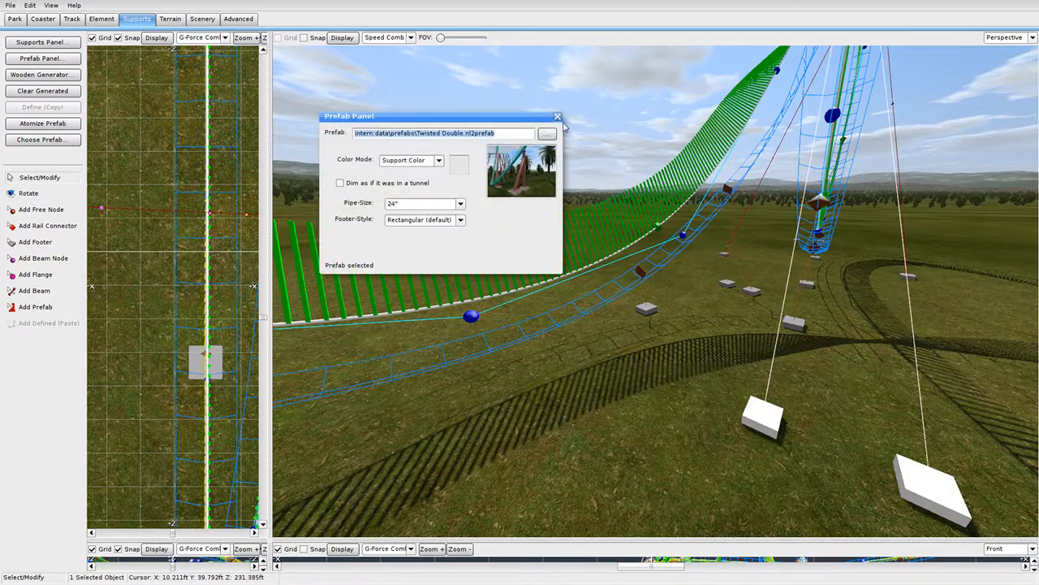
pyautogui.click(558, 117)
pyautogui.moveTo(587, 147); pyautogui.dragTo(650, 86, button='right')
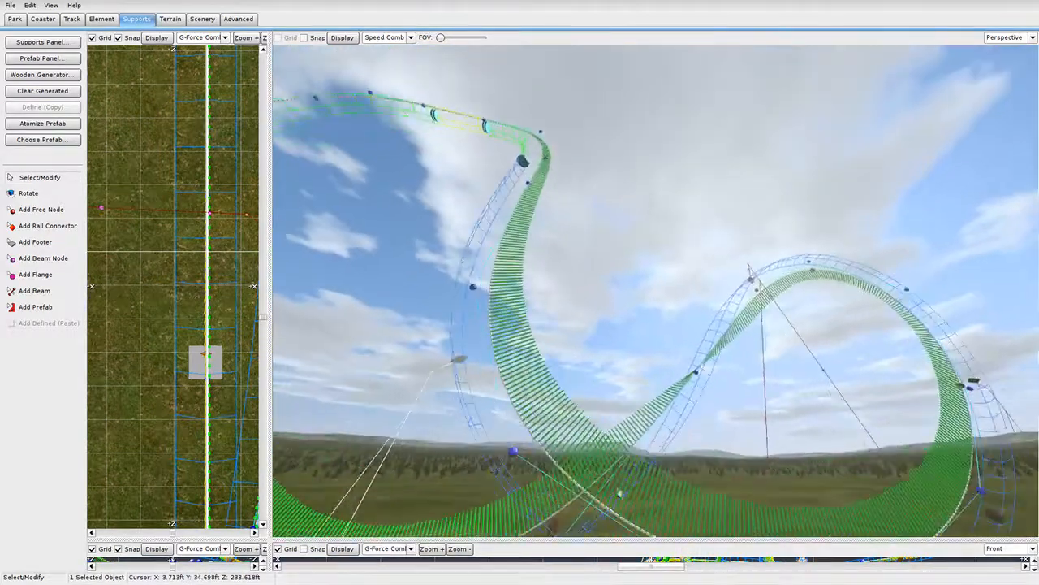
pyautogui.moveTo(620, 493); pyautogui.dragTo(694, 233, button='right')
pyautogui.doubleClick(699, 229)
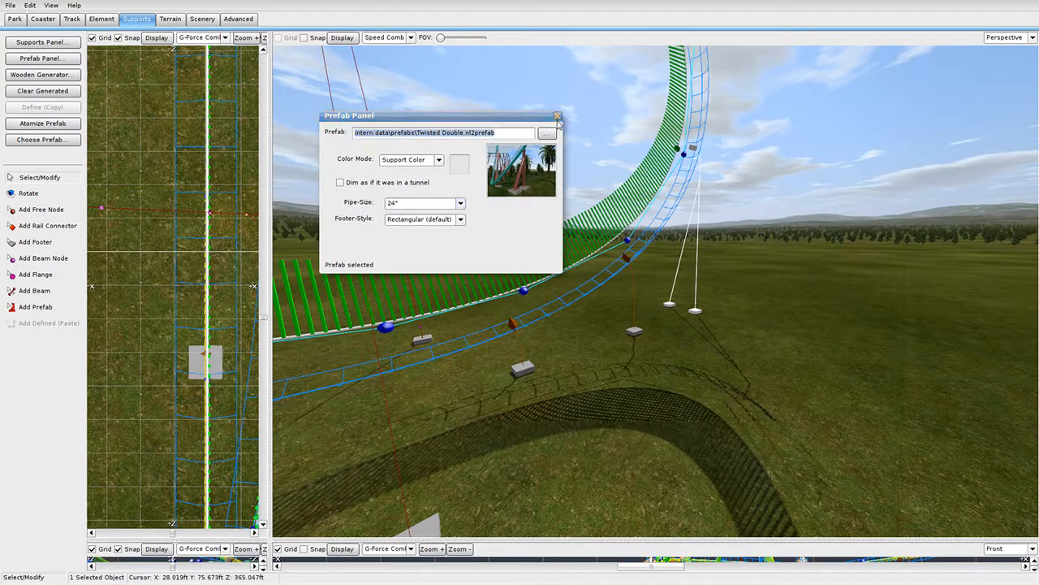
pyautogui.click(557, 116)
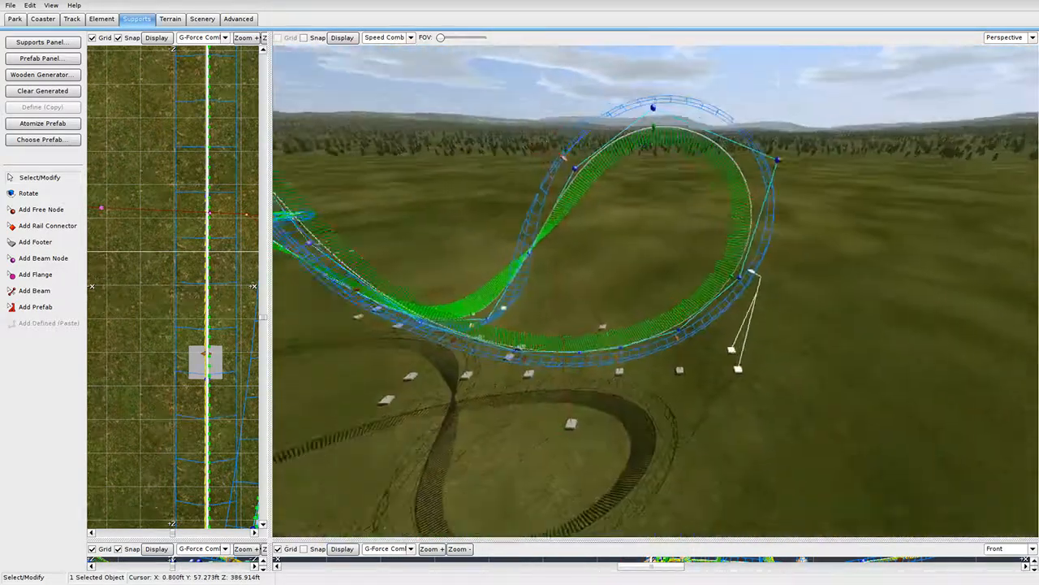
pyautogui.moveTo(655, 291); pyautogui.dragTo(609, 284, button='right')
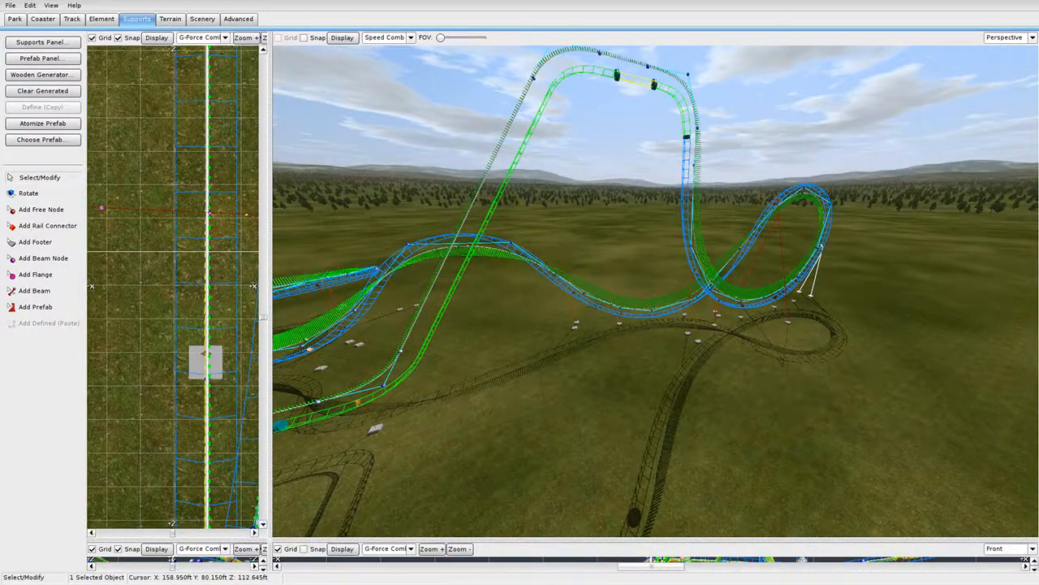
pyautogui.moveTo(552, 301); pyautogui.dragTo(511, 252, button='right')
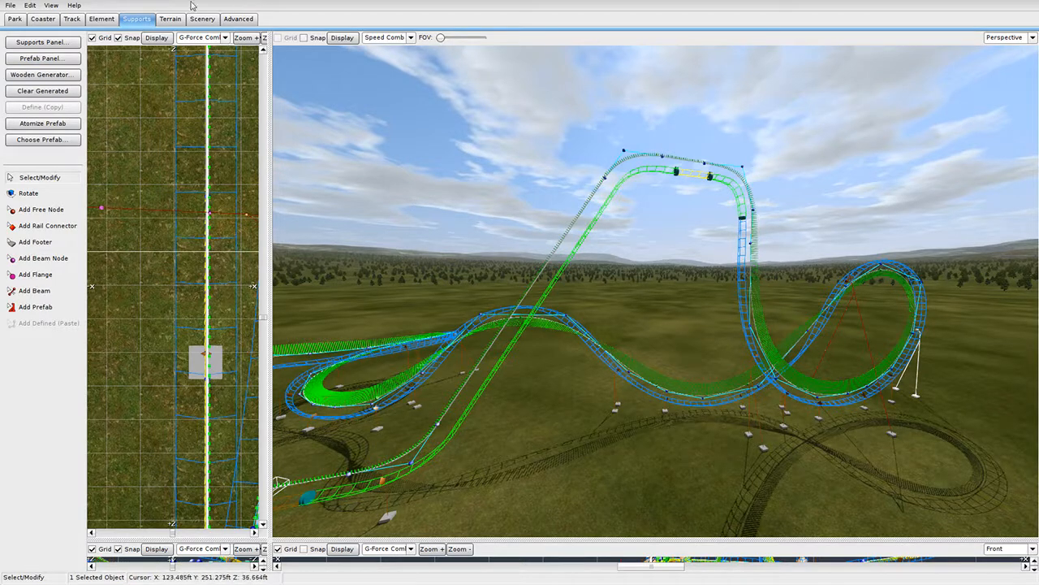
# Pick the Twisted Double prefab and place it under the steep drop's track.
pyautogui.click(42, 138)
pyautogui.scroll(3, 535, 276)
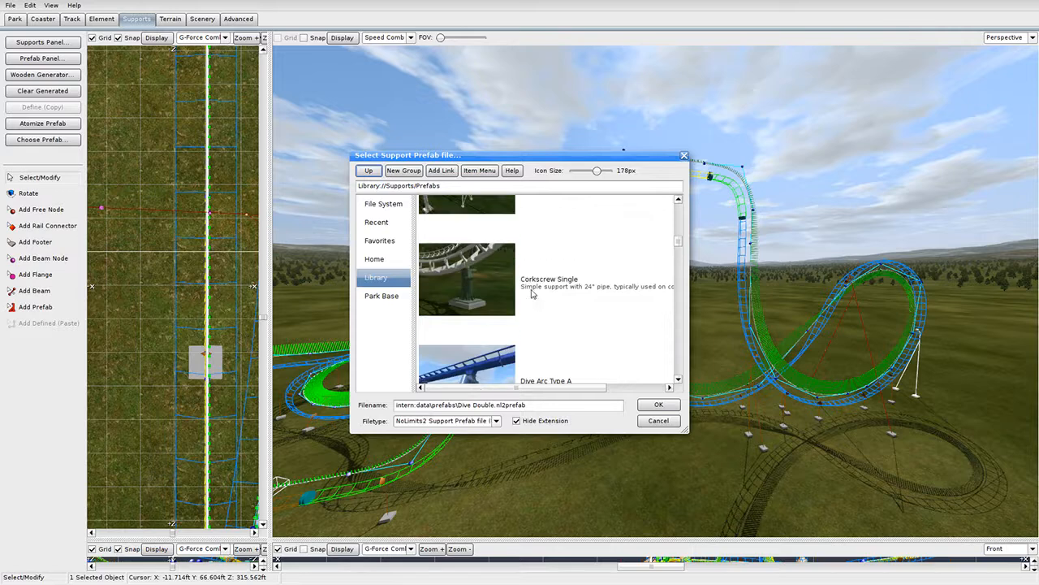
pyautogui.scroll(1, 532, 294)
pyautogui.scroll(-5, 570, 276)
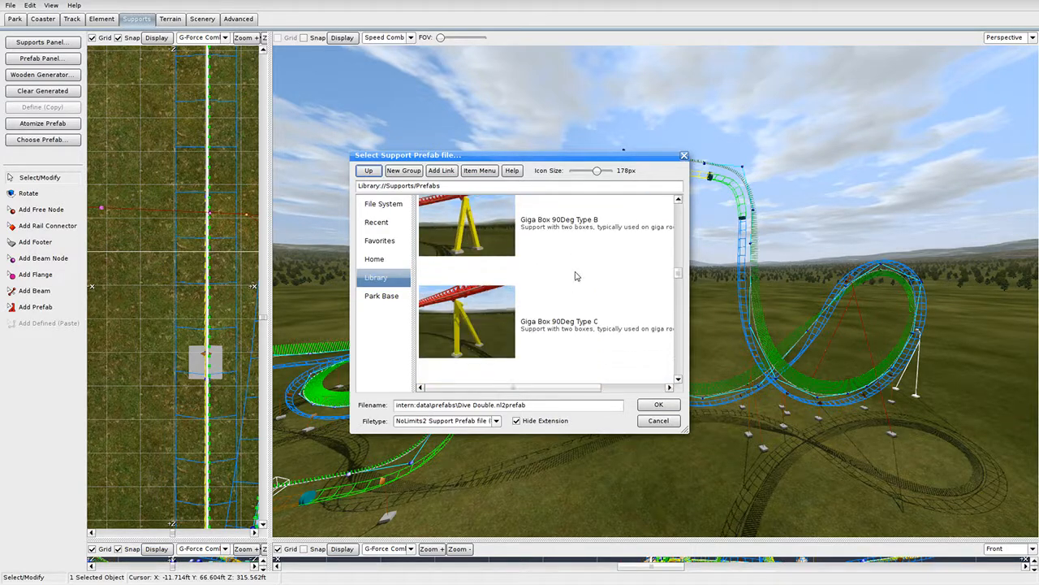
pyautogui.scroll(-5, 575, 276)
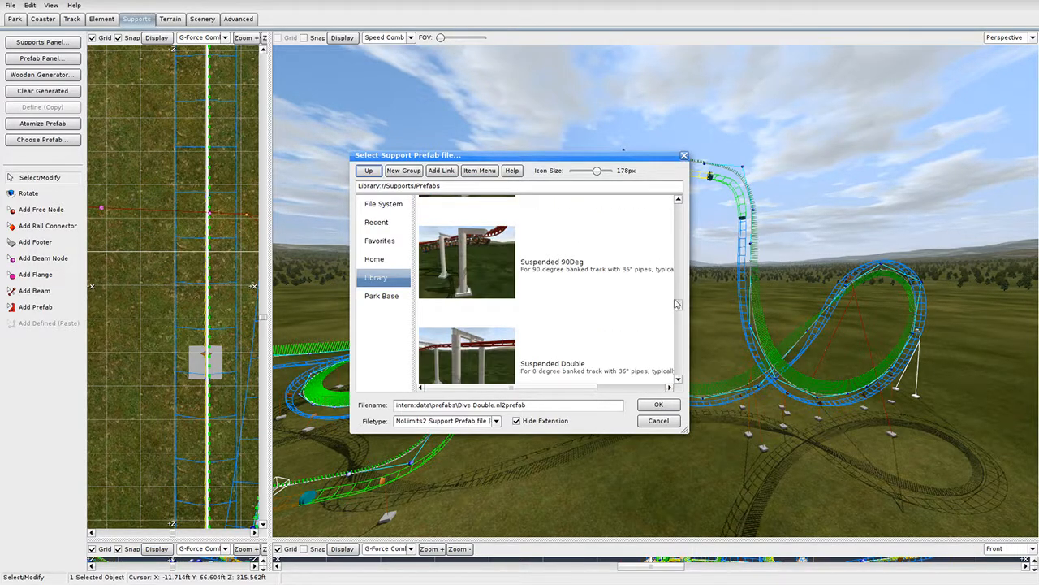
pyautogui.moveTo(677, 305); pyautogui.dragTo(689, 376)
pyautogui.doubleClick(643, 271)
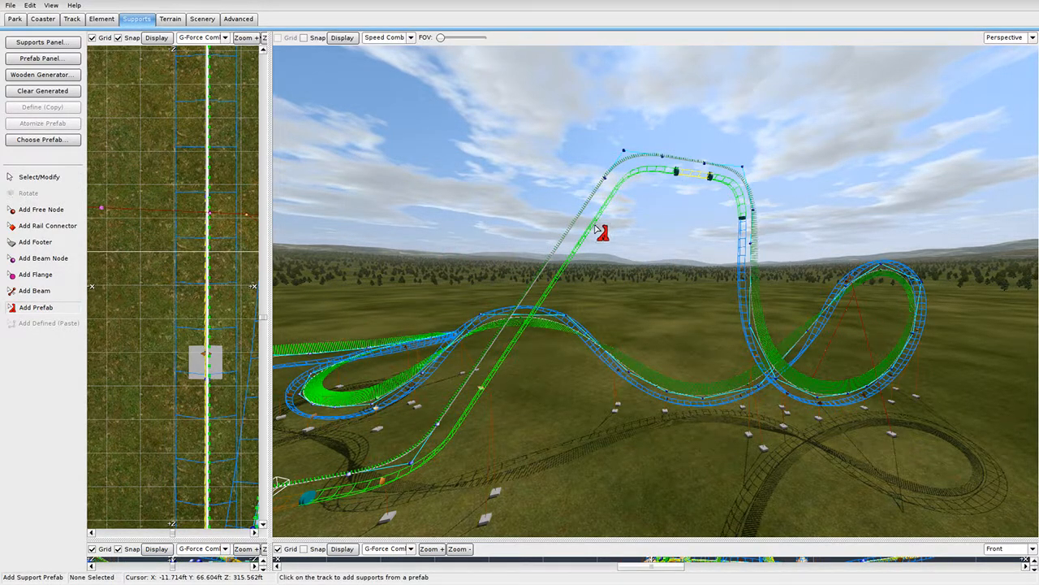
pyautogui.click(668, 172)
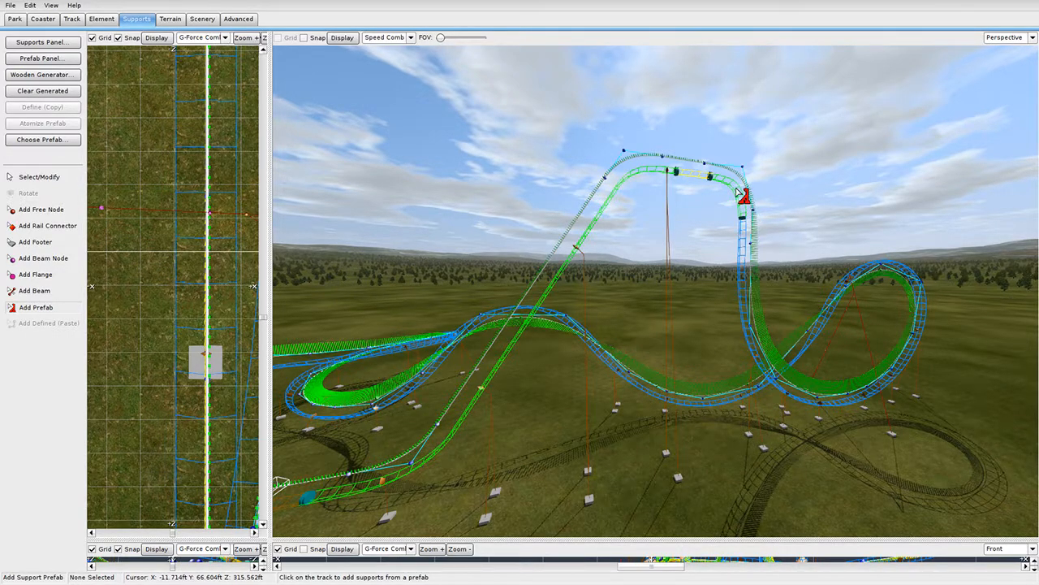
# Look over the new support from around the loop and select it for editing.
pyautogui.moveTo(737, 191); pyautogui.dragTo(674, 220, button='right')
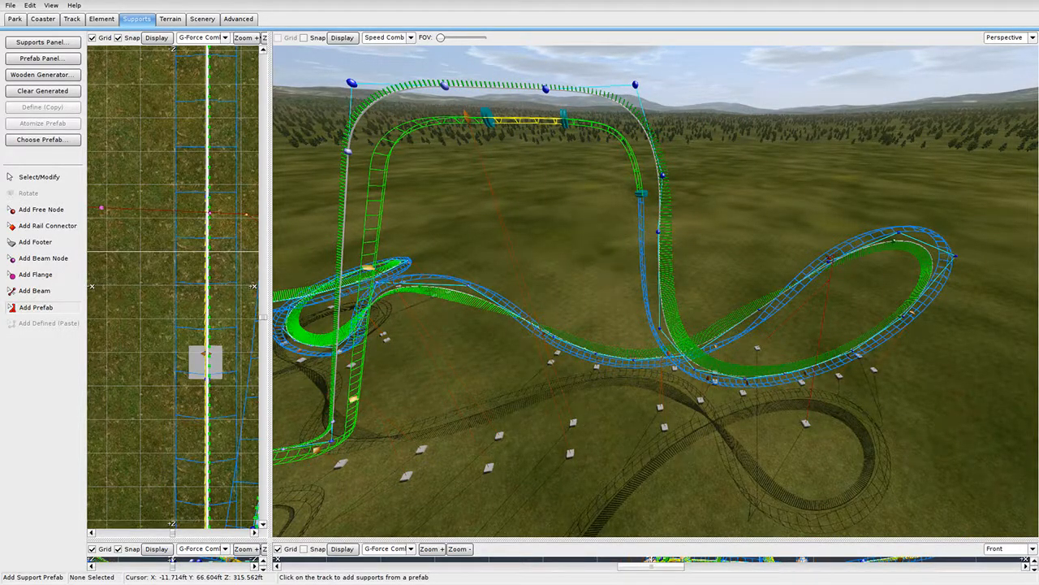
pyautogui.press('a')
pyautogui.press('w')
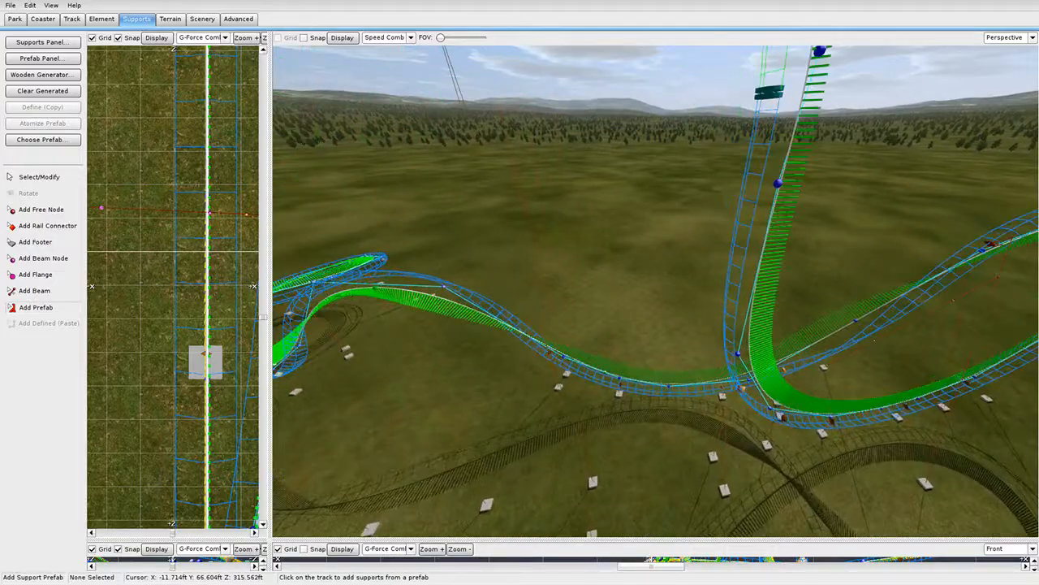
pyautogui.press('s')
pyautogui.moveTo(629, 268); pyautogui.dragTo(614, 252, button='right')
pyautogui.press('d')
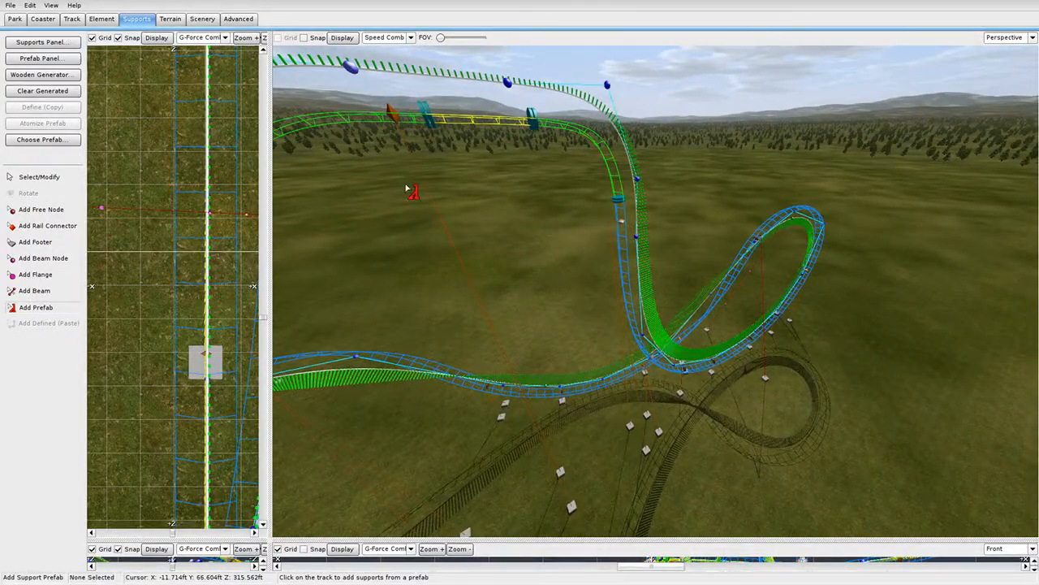
pyautogui.click(41, 177)
pyautogui.click(613, 331)
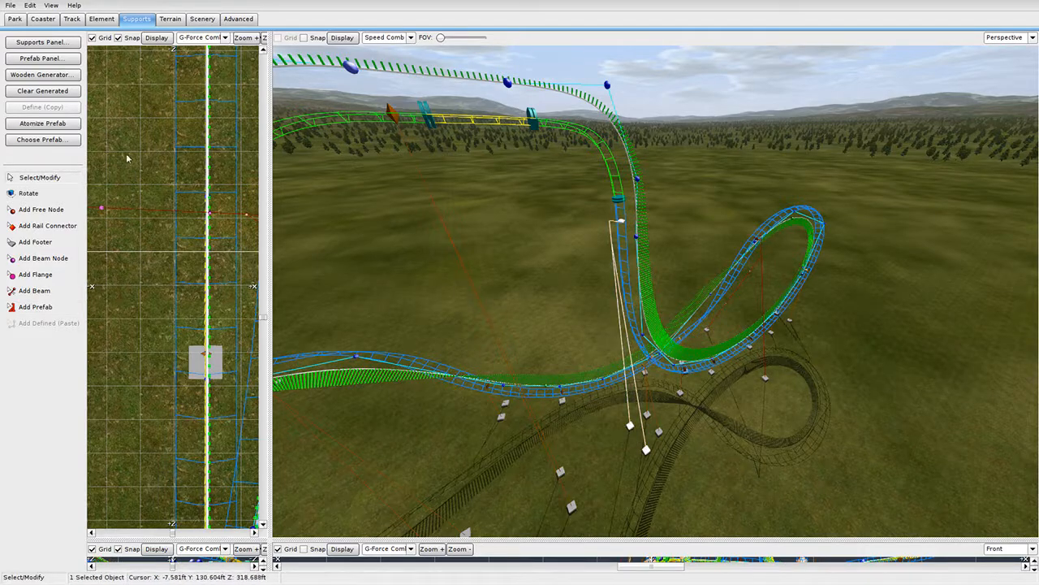
pyautogui.click(68, 126)
pyautogui.moveTo(568, 292); pyautogui.dragTo(690, 199, button='right')
# Fly over the coaster and open the new support's prefab settings.
pyautogui.press('a')
pyautogui.press('w')
pyautogui.press('s')
pyautogui.press('w')
pyautogui.press('s')
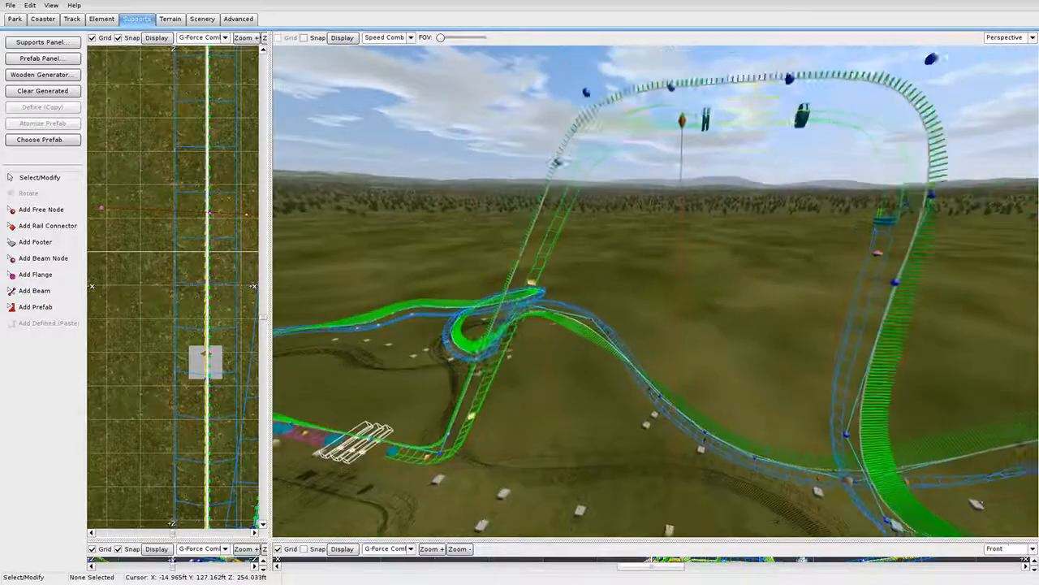
pyautogui.doubleClick(680, 197)
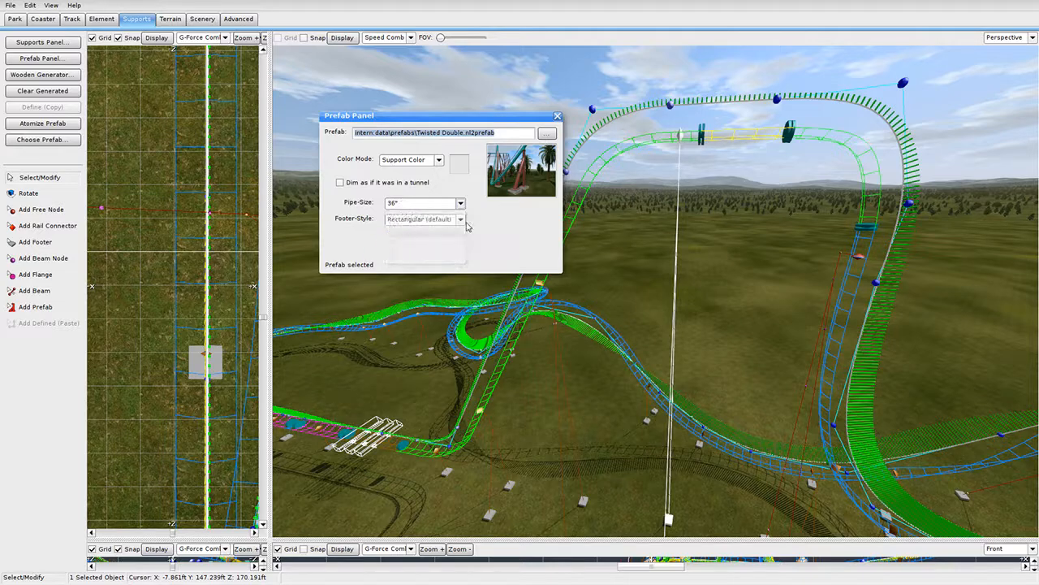
pyautogui.click(556, 118)
# Check two supports' pipe sizes, keeping 30", then slide one slightly up the track.
pyautogui.doubleClick(556, 363)
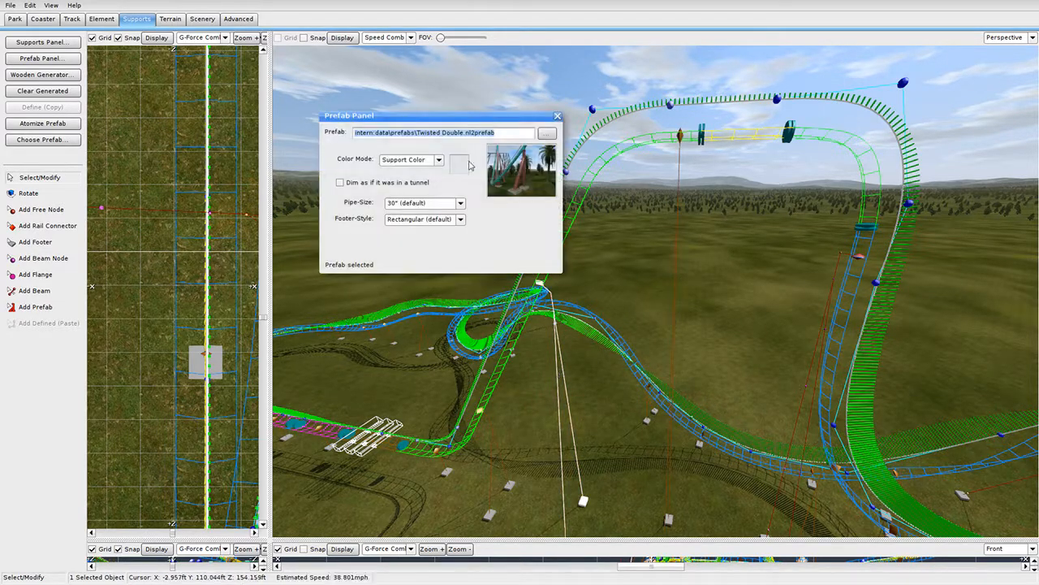
pyautogui.click(416, 205)
pyautogui.click(556, 118)
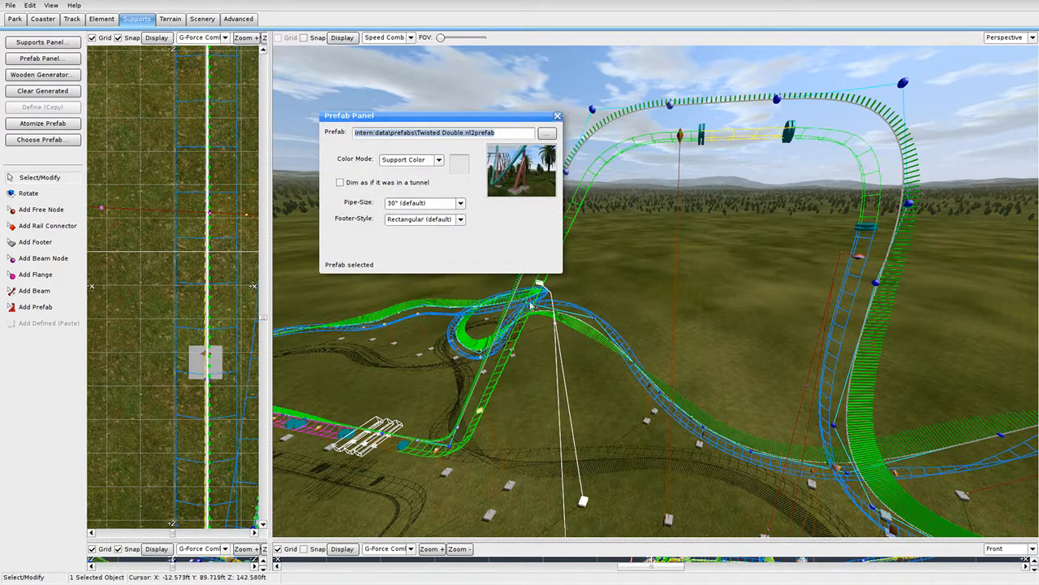
pyautogui.click(556, 119)
pyautogui.doubleClick(509, 484)
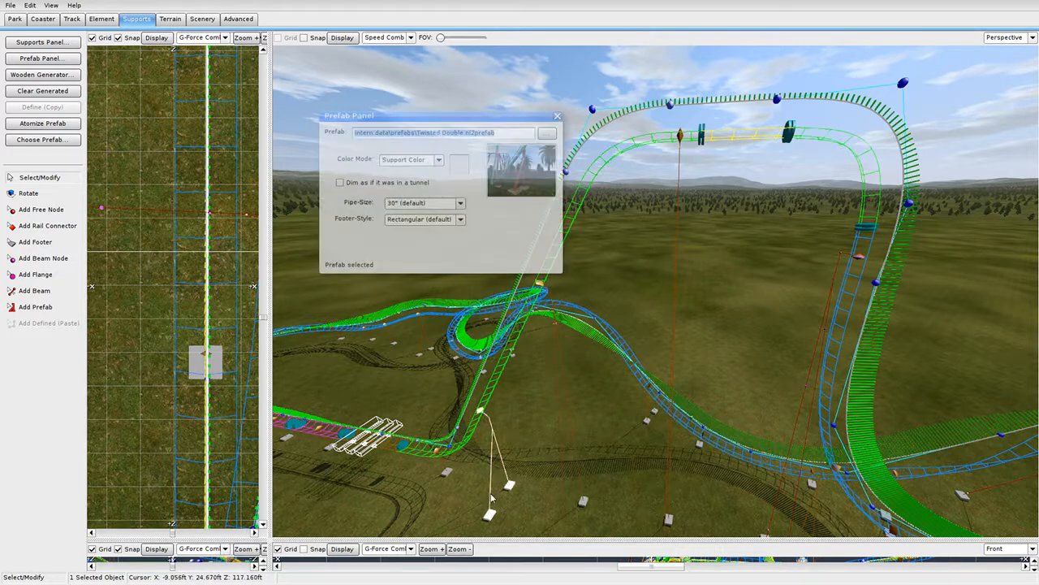
pyautogui.click(416, 203)
pyautogui.click(557, 116)
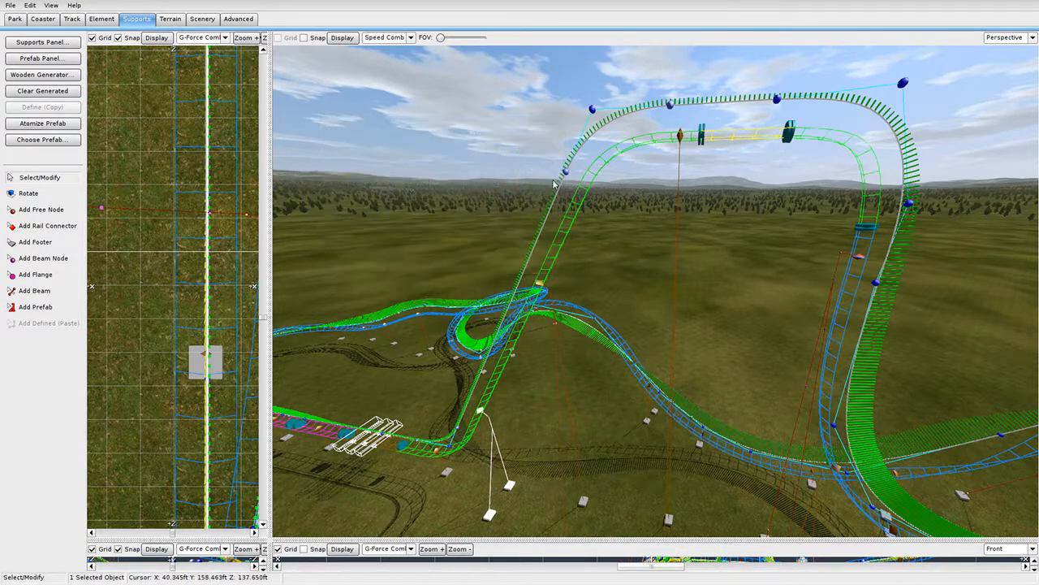
pyautogui.moveTo(550, 313); pyautogui.dragTo(561, 301)
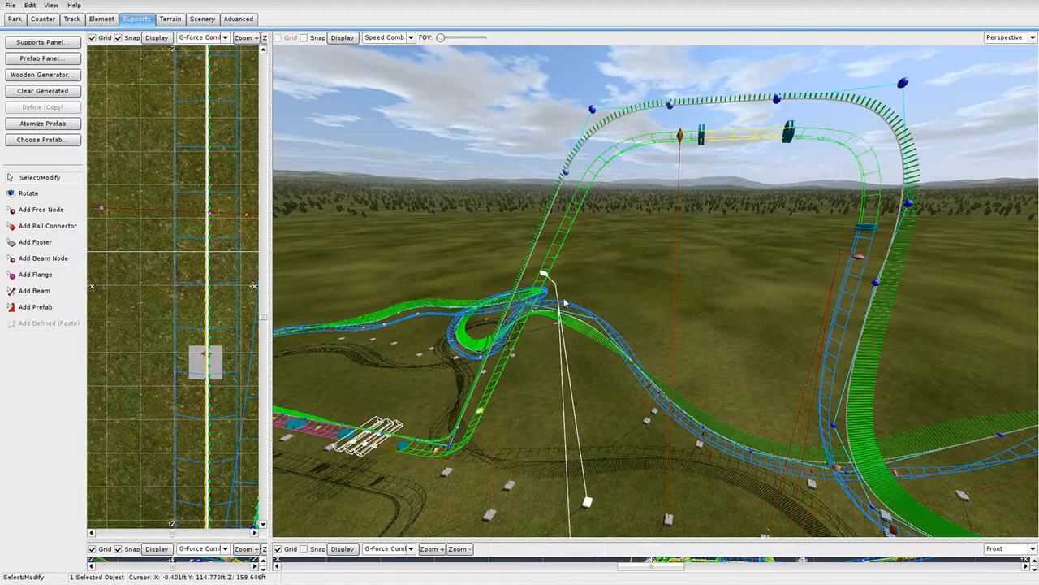
pyautogui.moveTo(562, 301); pyautogui.dragTo(587, 299, button='right')
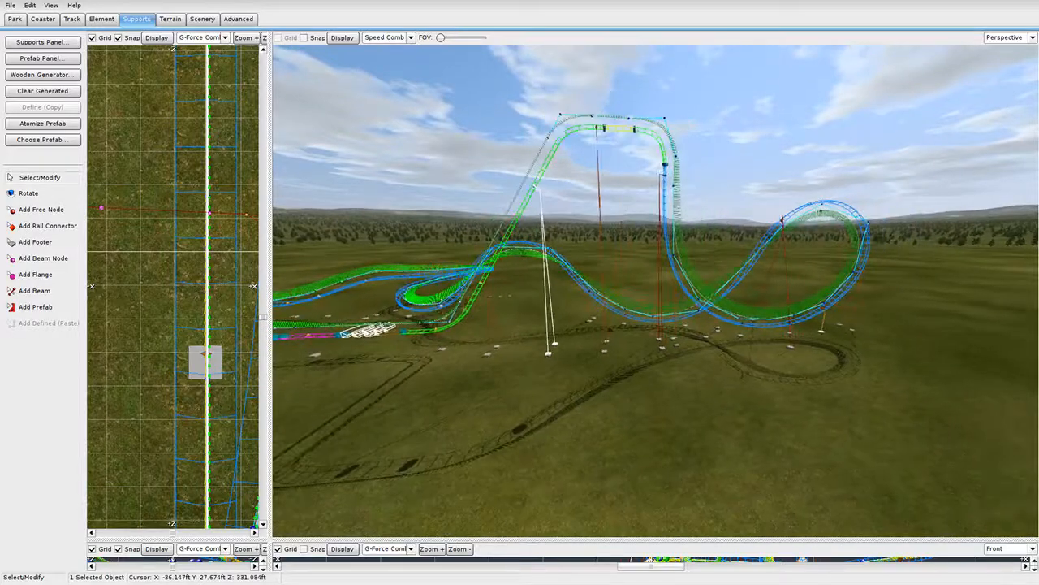
# Move the view in toward the loop and over the top hat.
pyautogui.click(589, 479)
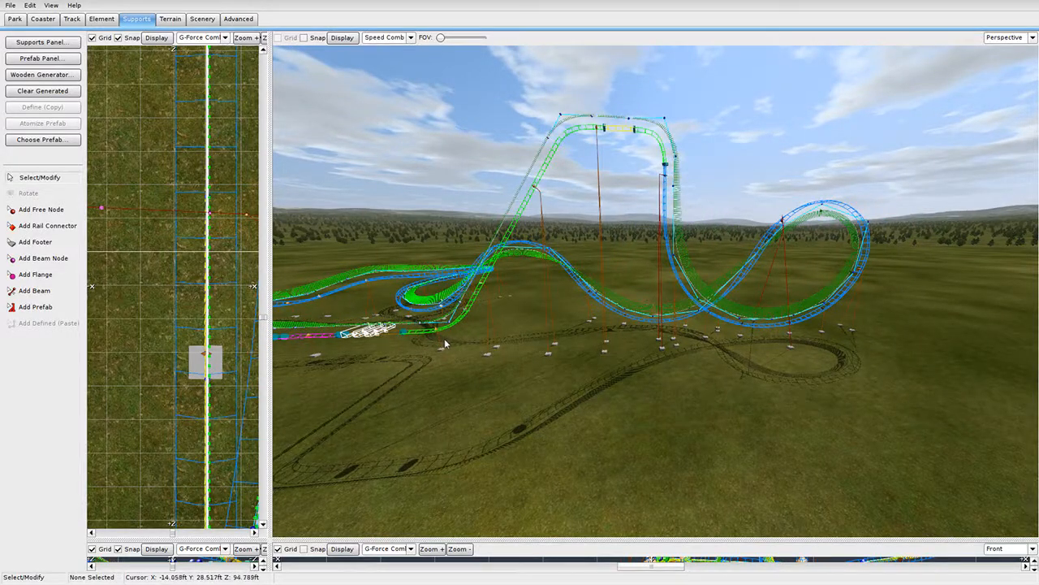
pyautogui.moveTo(505, 352); pyautogui.dragTo(559, 312, button='right')
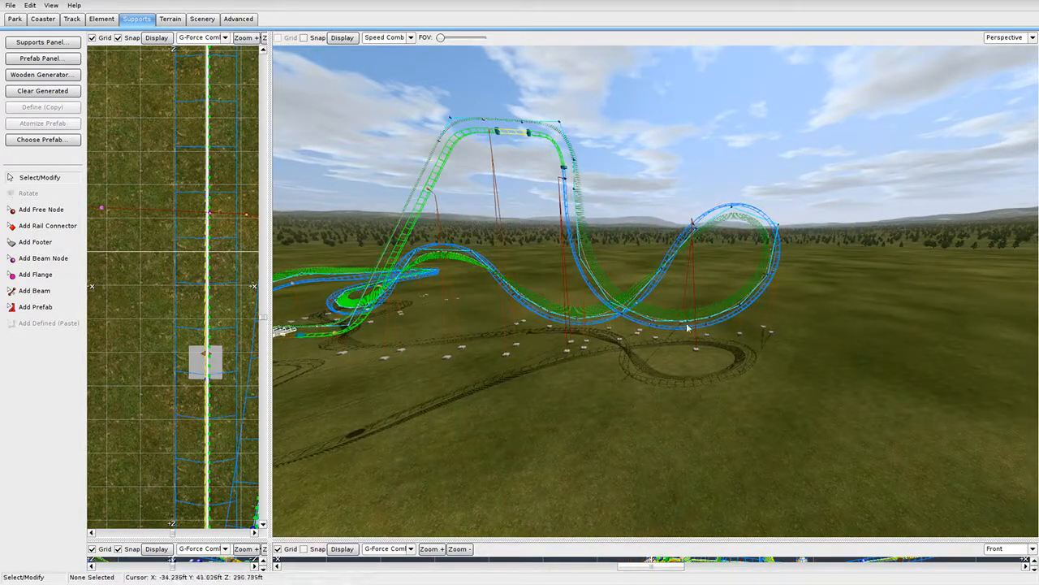
pyautogui.scroll(5, 681, 327)
pyautogui.moveTo(681, 327); pyautogui.dragTo(618, 281, button='right')
pyautogui.scroll(-5, 634, 295)
pyautogui.scroll(3, 619, 282)
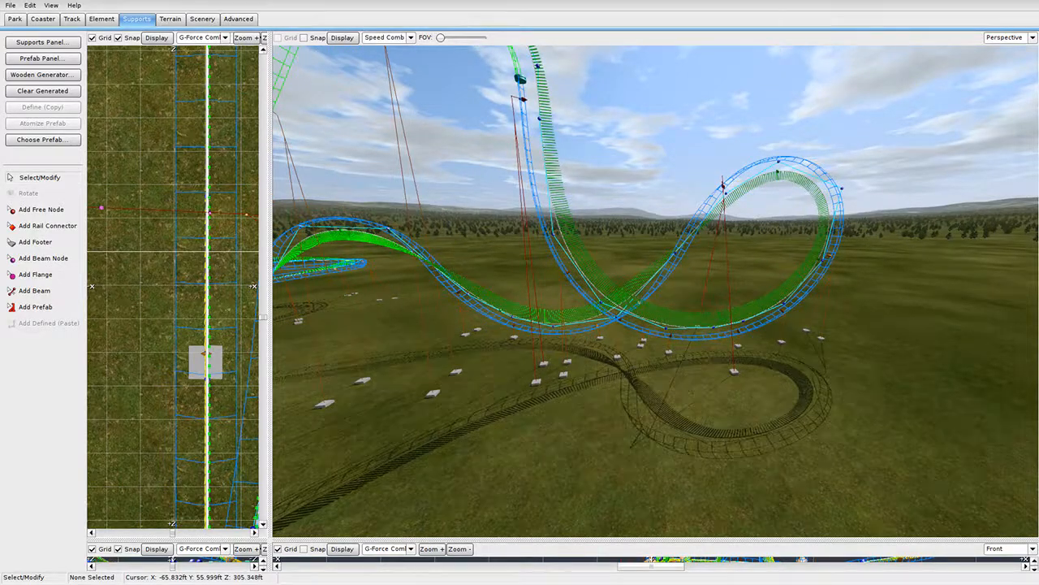
pyautogui.moveTo(634, 282)
pyautogui.mouseDown(button='right')
pyautogui.moveTo(635, 232)
pyautogui.moveTo(646, 268)
pyautogui.mouseUp(button='right')
pyautogui.scroll(6, 635, 231)
pyautogui.scroll(-4, 646, 269)
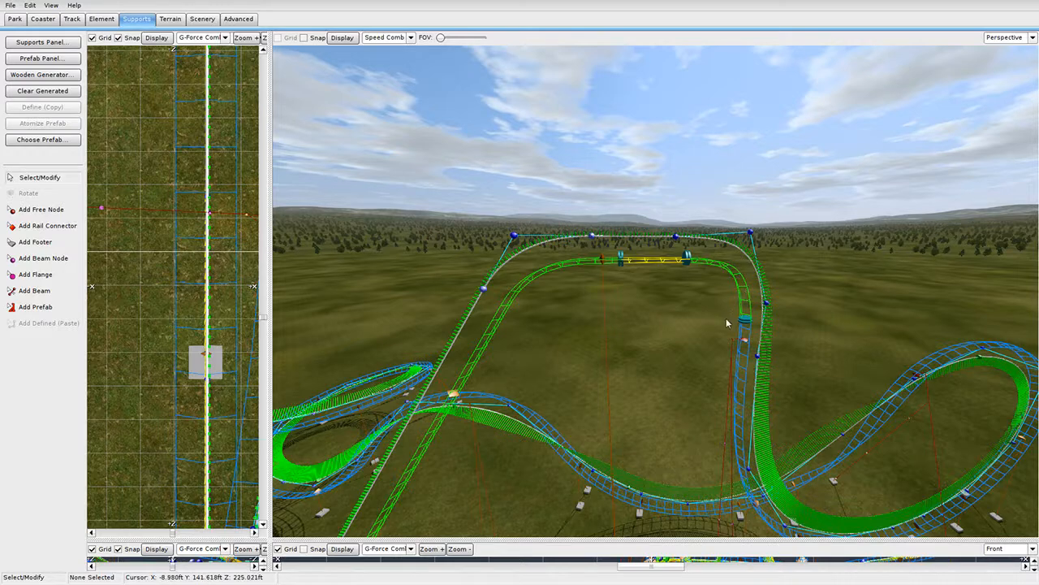
pyautogui.moveTo(649, 272); pyautogui.dragTo(696, 348, button='right')
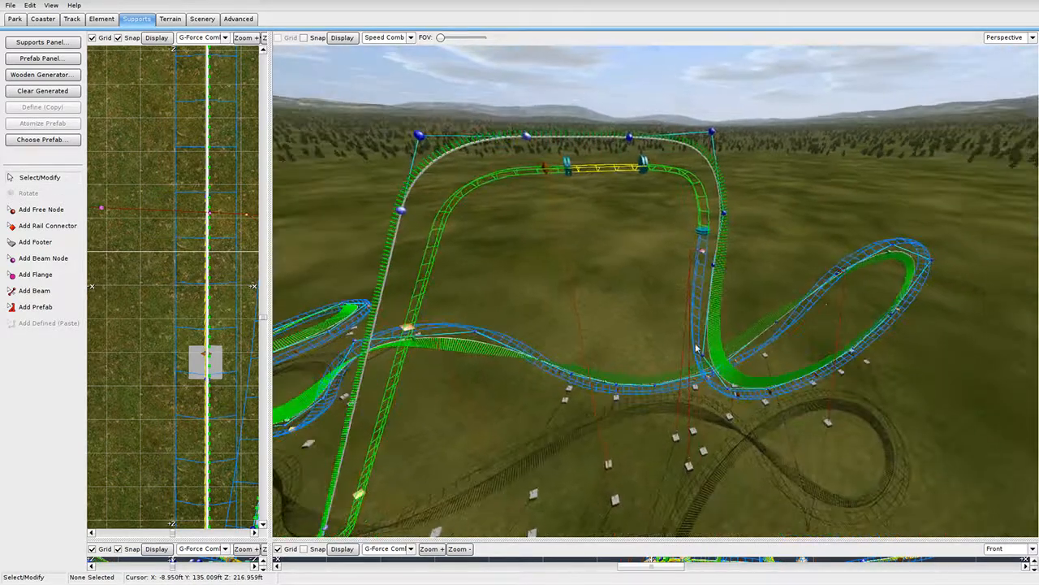
# Slide the lower support's track connection up the track and widen the top-down view.
pyautogui.click(557, 219)
pyautogui.click(456, 367)
pyautogui.moveTo(456, 367); pyautogui.dragTo(466, 349)
pyautogui.moveTo(466, 349); pyautogui.dragTo(709, 319, button='right')
pyautogui.scroll(-3, 481, 398)
pyautogui.click(488, 394)
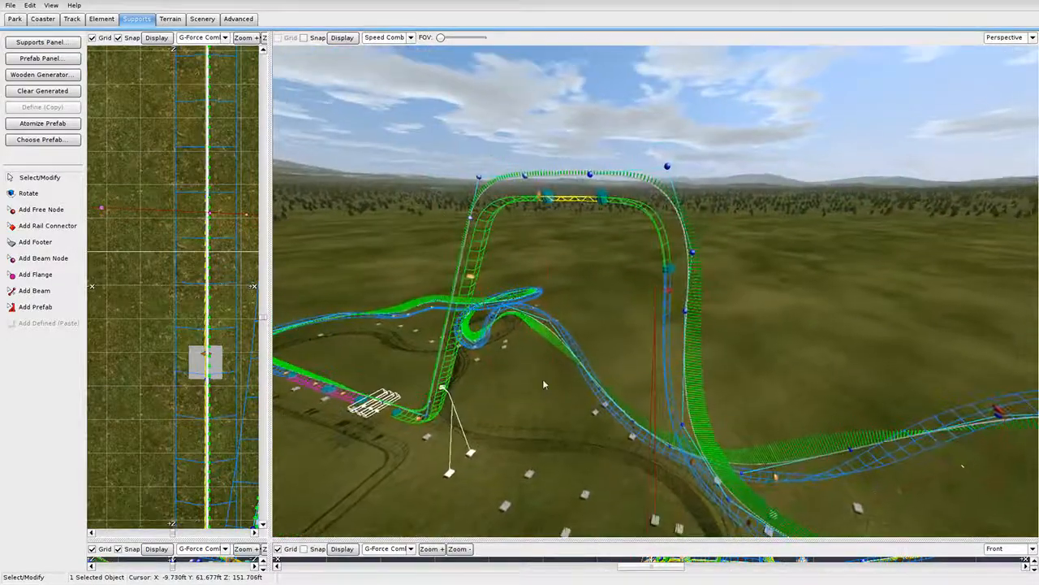
pyautogui.click(671, 277)
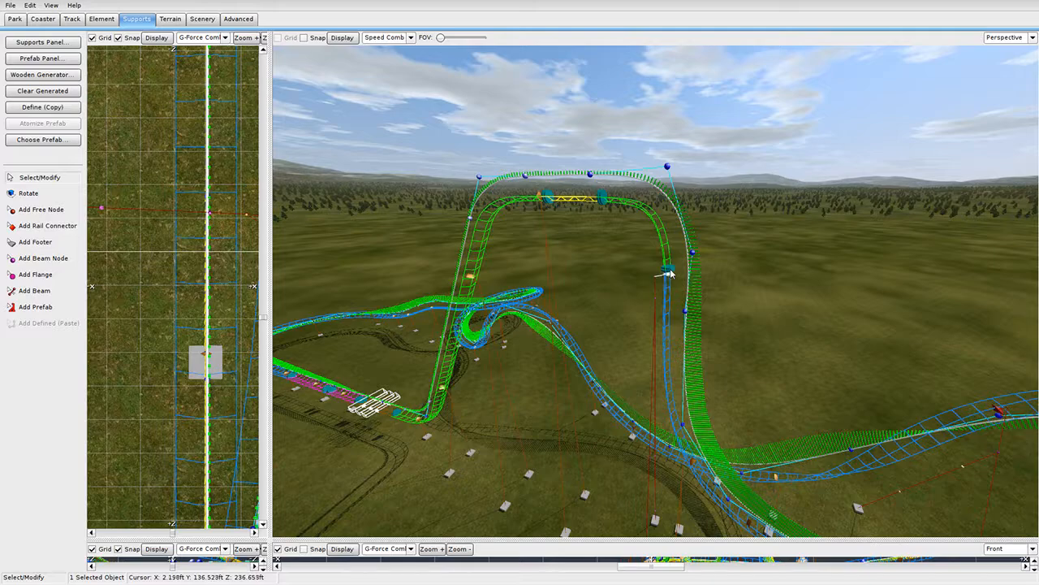
pyautogui.moveTo(671, 277); pyautogui.dragTo(399, 340, button='right')
pyautogui.moveTo(271, 308); pyautogui.dragTo(467, 313)
# Move the support's right footer outward in the Top view and fine-tune it.
pyautogui.scroll(-6, 362, 299)
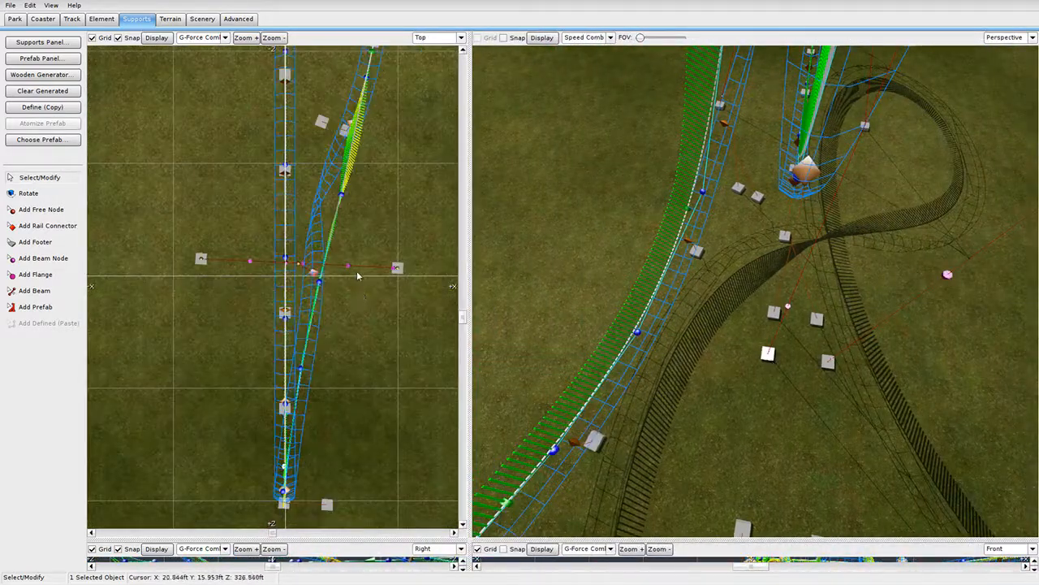
pyautogui.moveTo(286, 136); pyautogui.dragTo(267, 348, button='right')
pyautogui.scroll(8, 278, 248)
pyautogui.moveTo(248, 201); pyautogui.dragTo(389, 199)
pyautogui.moveTo(796, 441); pyautogui.dragTo(840, 338, button='right')
pyautogui.scroll(6, 759, 191)
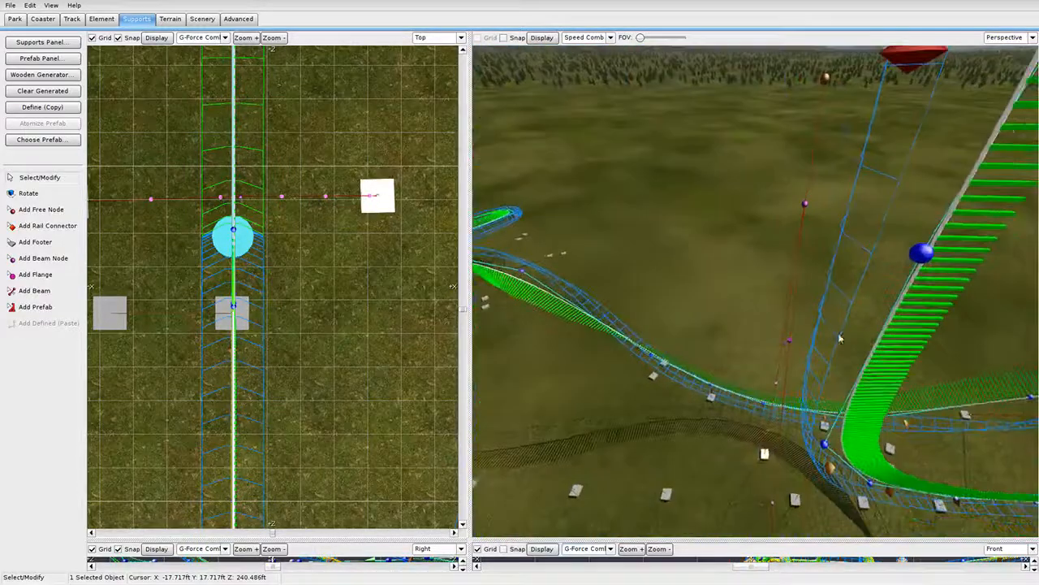
# Nudge the support's left footer slightly to the right.
pyautogui.click(806, 205)
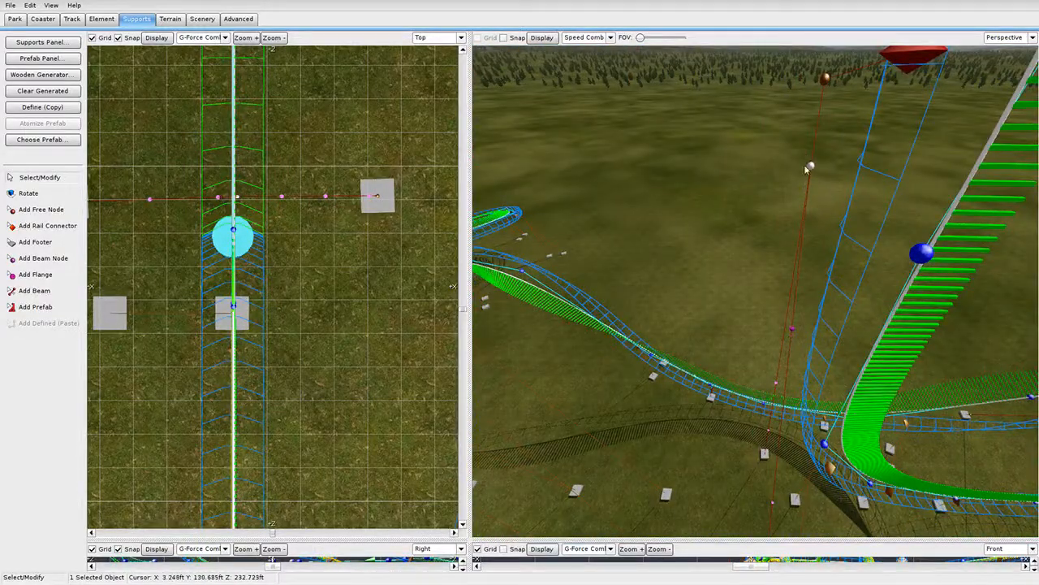
pyautogui.moveTo(806, 168); pyautogui.dragTo(771, 192, button='right')
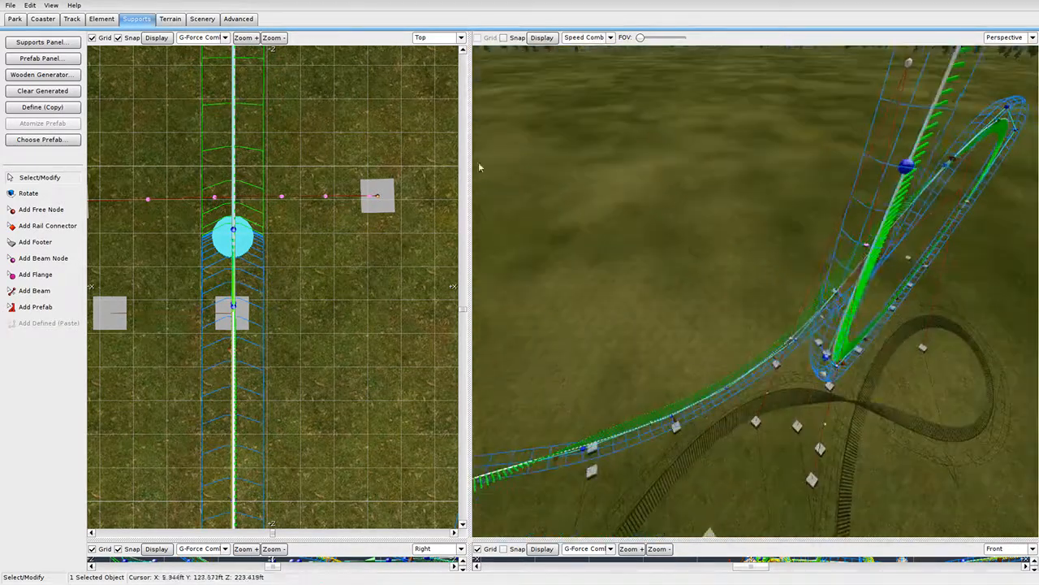
pyautogui.scroll(-3, 215, 230)
pyautogui.click(159, 239)
pyautogui.moveTo(159, 238); pyautogui.dragTo(183, 242)
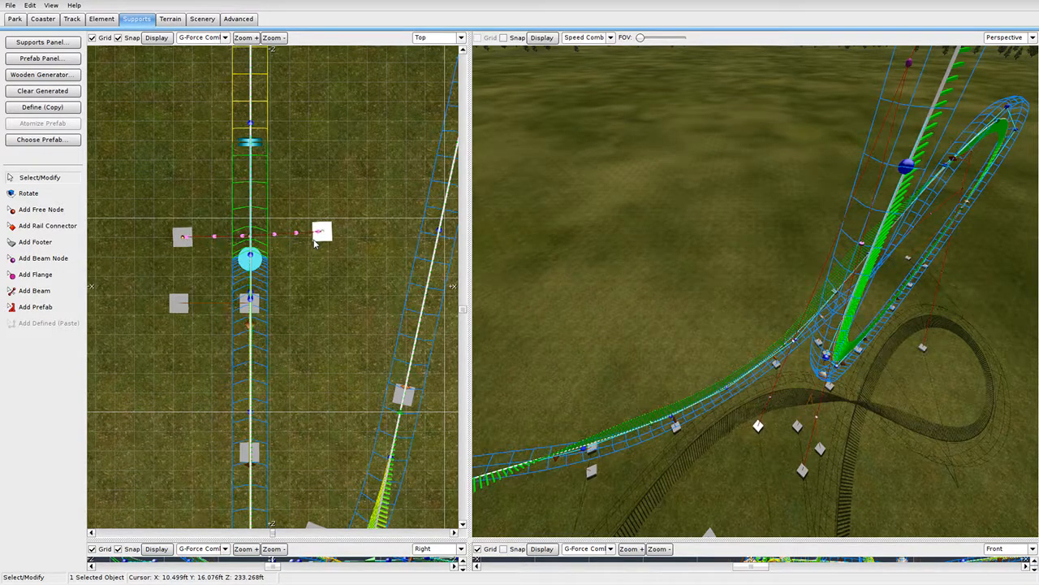
pyautogui.moveTo(633, 220); pyautogui.dragTo(364, 148, button='right')
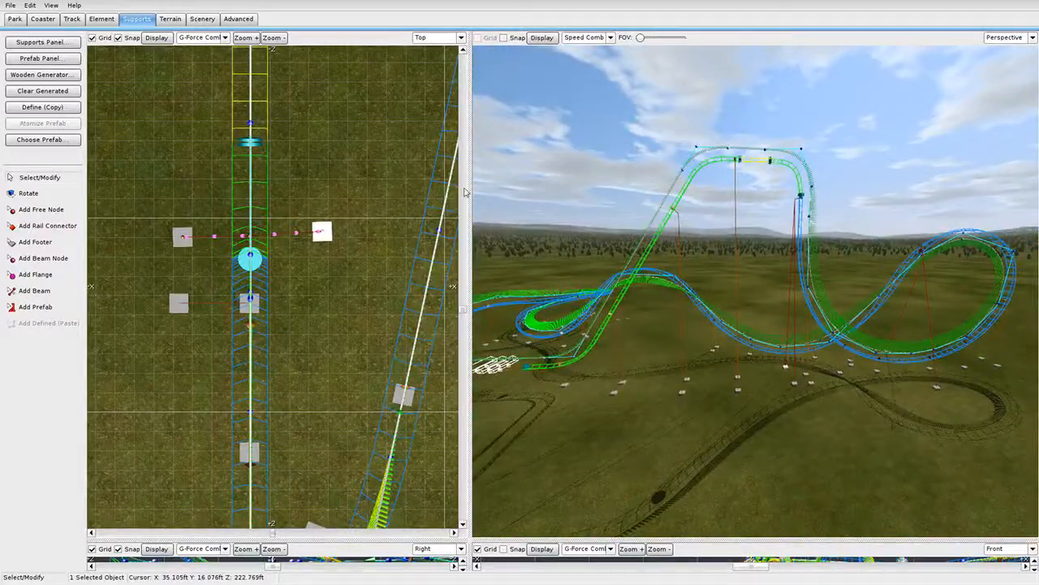
# Restore the full-size 3D view, save the park, and freeze the coaster to generate supports.
pyautogui.moveTo(468, 190); pyautogui.dragTo(75, 210)
pyautogui.click(5, 5)
pyautogui.click(10, 53)
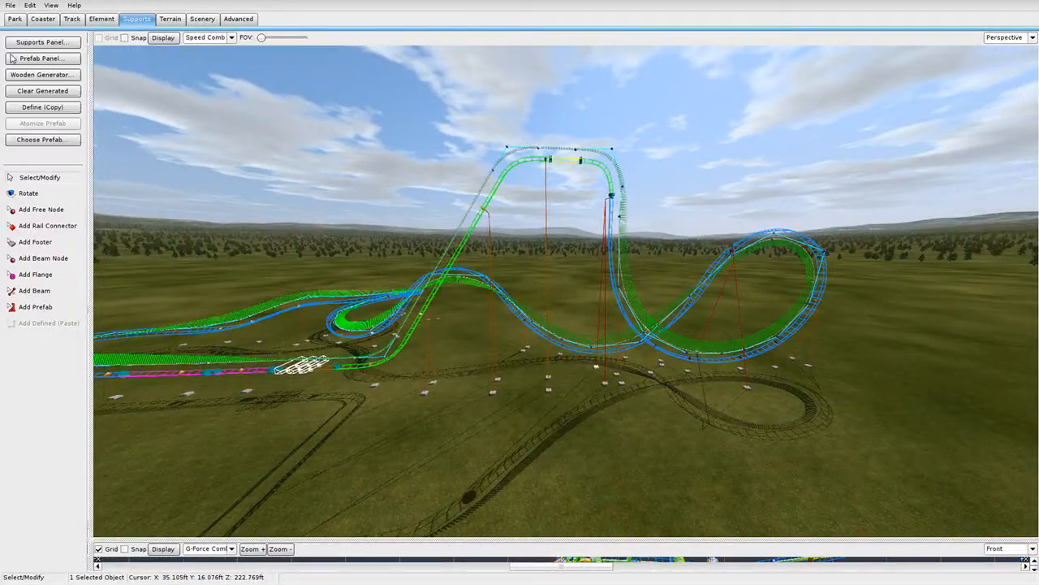
pyautogui.click(43, 20)
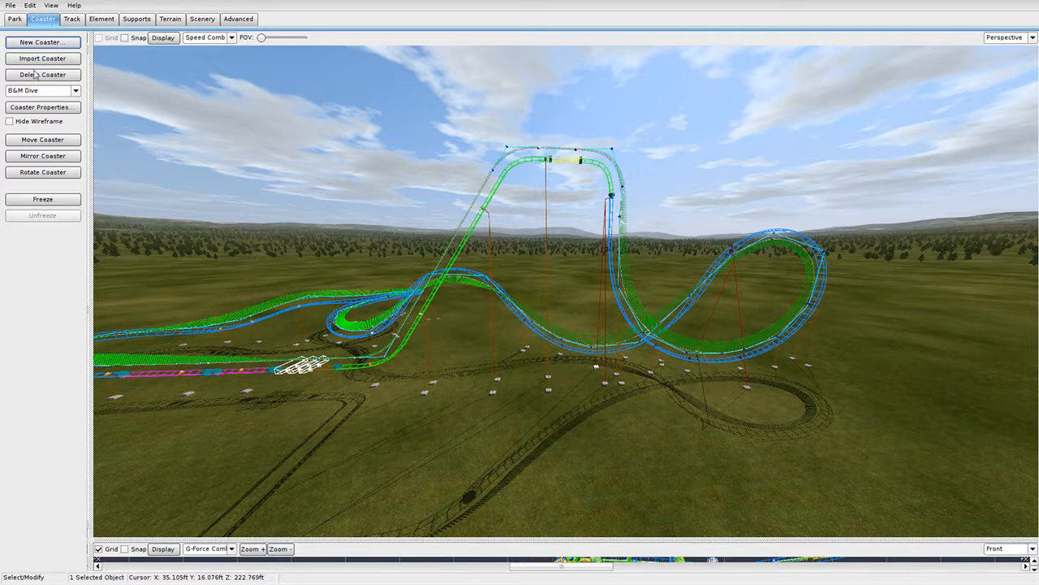
pyautogui.click(44, 199)
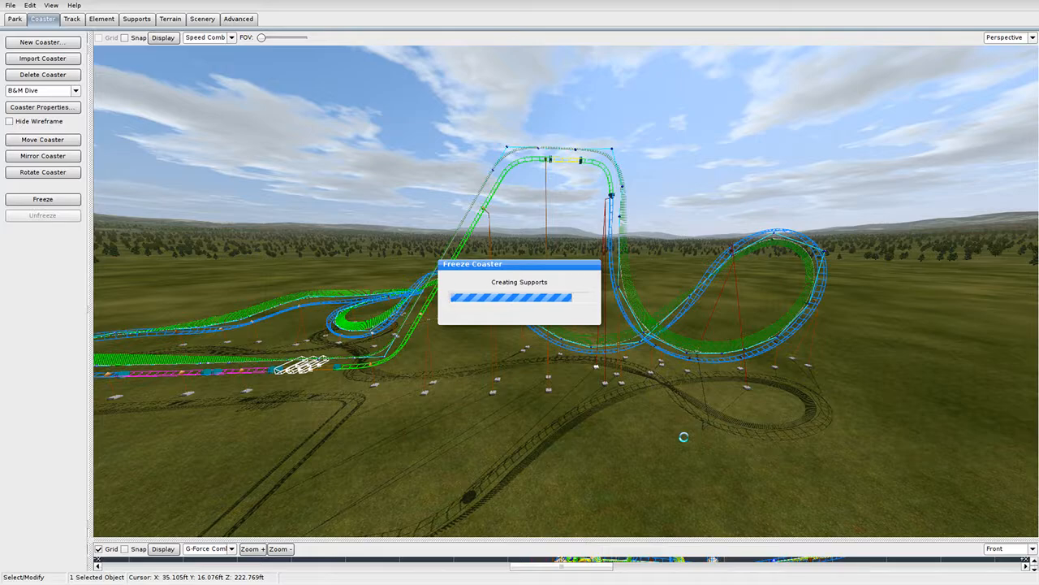
# Fly the camera around the frozen coaster and swing around the loop.
pyautogui.press('w')
pyautogui.moveTo(675, 437); pyautogui.dragTo(508, 498, button='right')
pyautogui.press('d')
pyautogui.press('s')
pyautogui.press('w')
pyautogui.press('s')
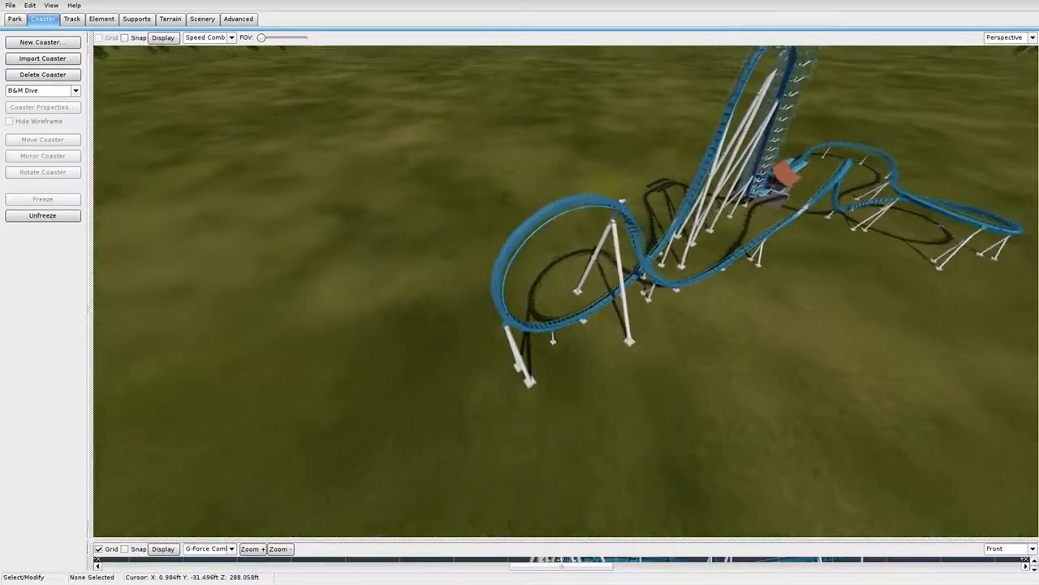
pyautogui.press('w')
pyautogui.moveTo(508, 499); pyautogui.dragTo(505, 496)
pyautogui.moveTo(506, 497); pyautogui.dragTo(671, 433, button='right')
pyautogui.press('d')
pyautogui.press('s')
pyautogui.press('a')
pyautogui.press('w')
pyautogui.press('w')
# Pull back over the loop, then fly past the drop, station and supports to the low track.
pyautogui.press('s')
pyautogui.moveTo(534, 198); pyautogui.dragTo(494, 267, button='right')
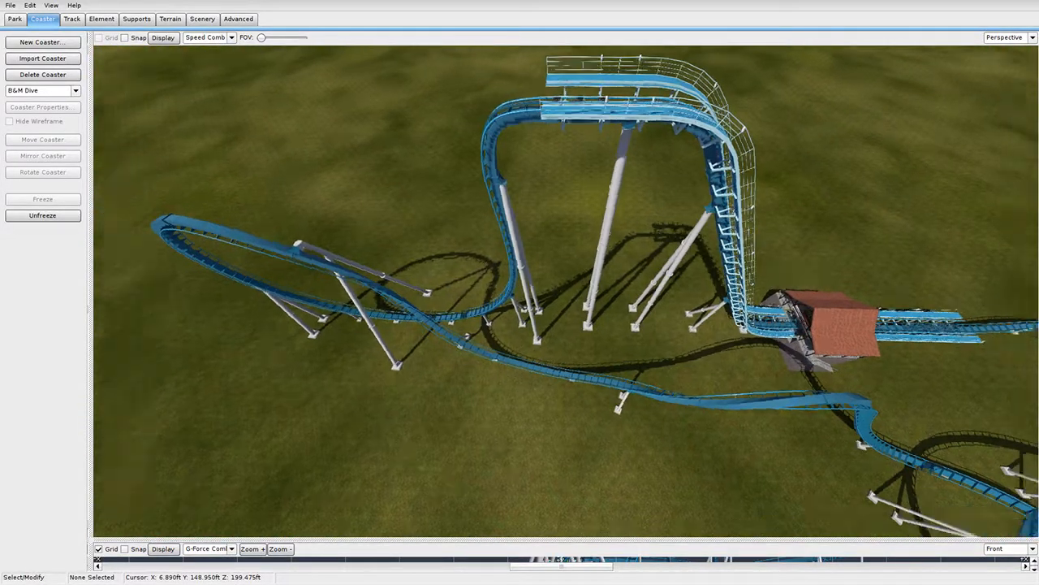
pyautogui.moveTo(494, 267); pyautogui.dragTo(474, 229, button='right')
pyautogui.press('w')
pyautogui.press('s')
pyautogui.press('d')
pyautogui.press('w')
pyautogui.press('s')
pyautogui.press('w')
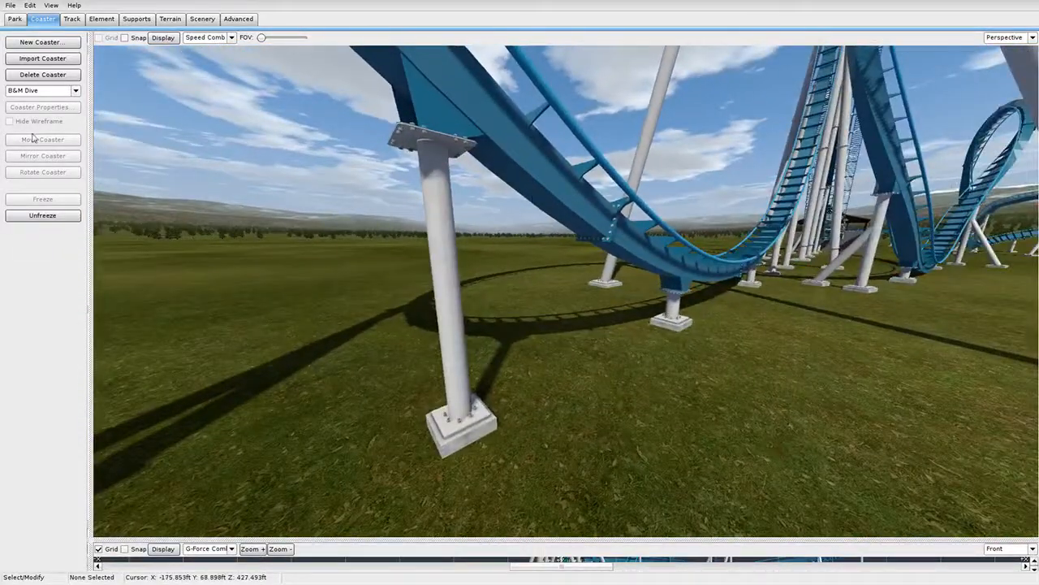
# Unfreeze the coaster and change the support below the track to a 20" pipe size.
pyautogui.click(59, 214)
pyautogui.doubleClick(449, 274)
pyautogui.click(412, 202)
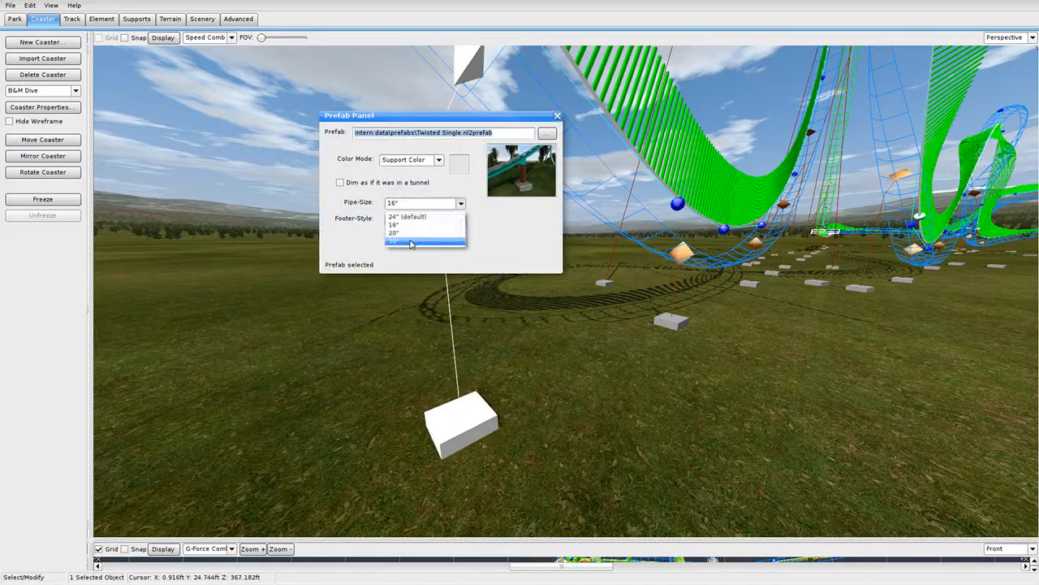
pyautogui.click(411, 242)
pyautogui.click(558, 119)
# Check the settings of the next three supports along the track.
pyautogui.doubleClick(675, 297)
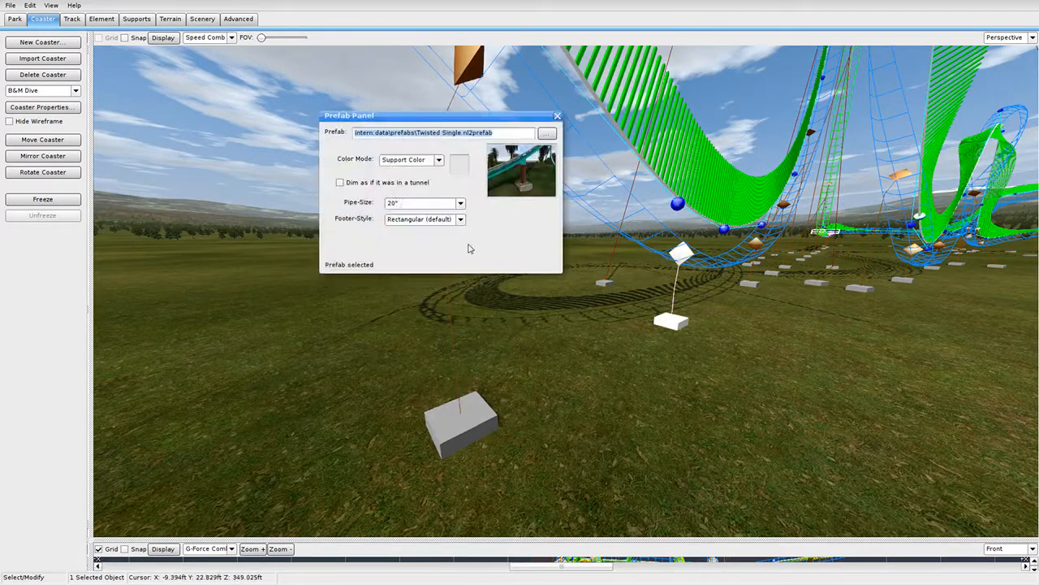
pyautogui.click(557, 116)
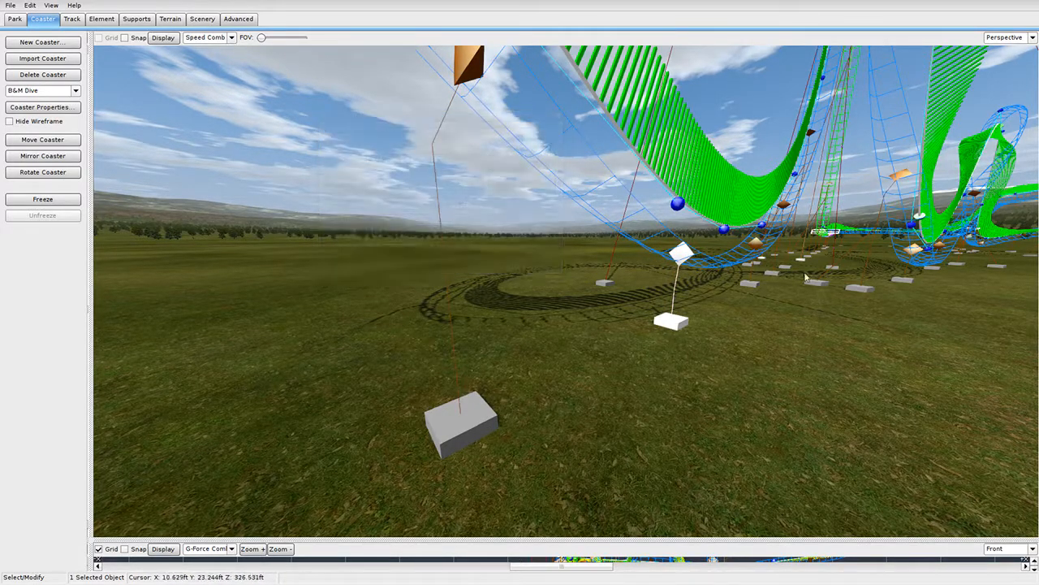
pyautogui.doubleClick(759, 274)
pyautogui.click(558, 116)
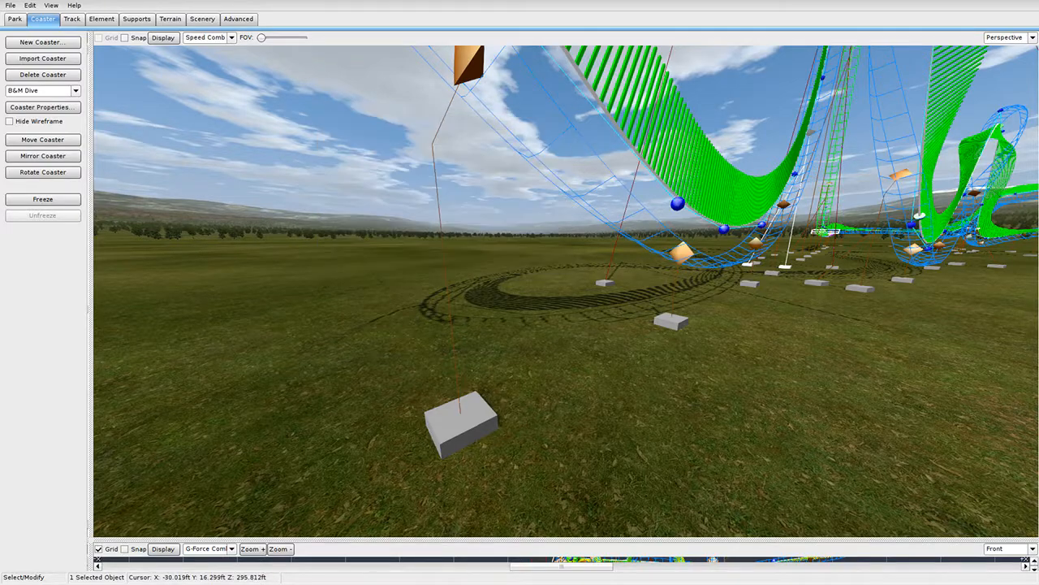
pyautogui.moveTo(715, 243); pyautogui.dragTo(782, 248, button='right')
pyautogui.doubleClick(792, 279)
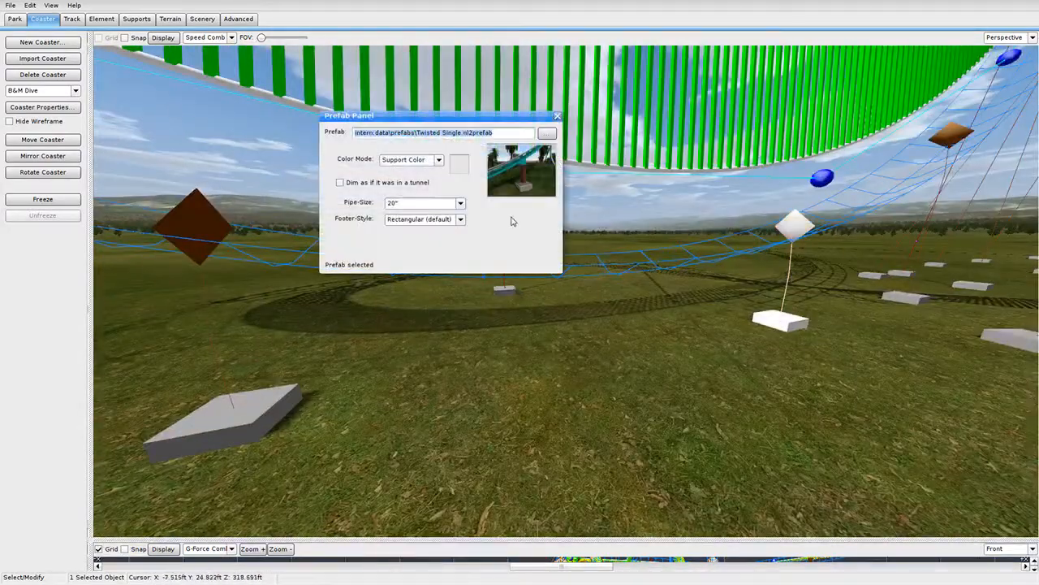
pyautogui.click(558, 116)
# Inspect the Twisted Double support and one more support, leaving its footer style unchanged.
pyautogui.moveTo(617, 211); pyautogui.dragTo(561, 300, button='right')
pyautogui.doubleClick(628, 300)
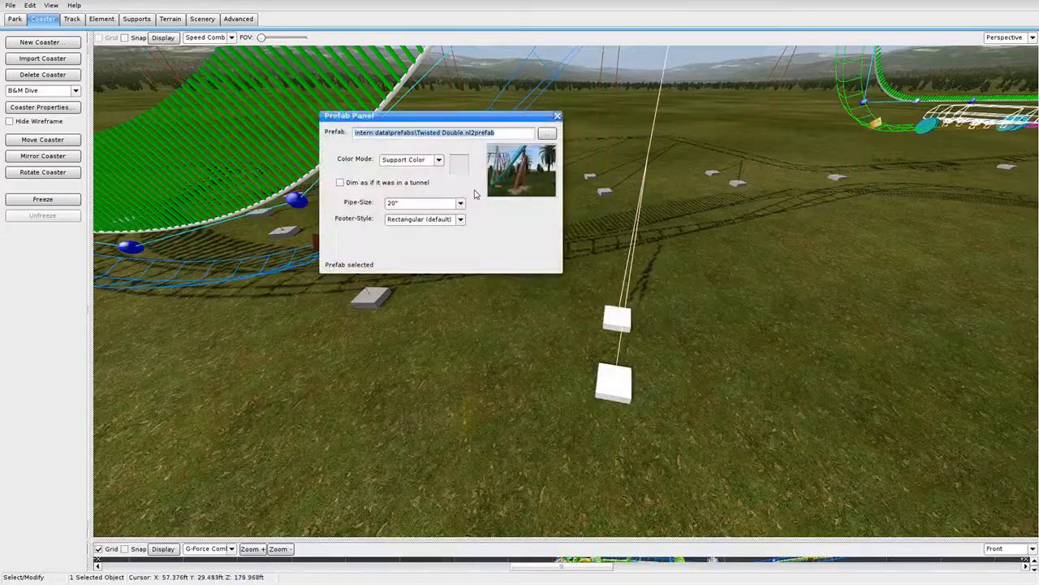
pyautogui.click(558, 116)
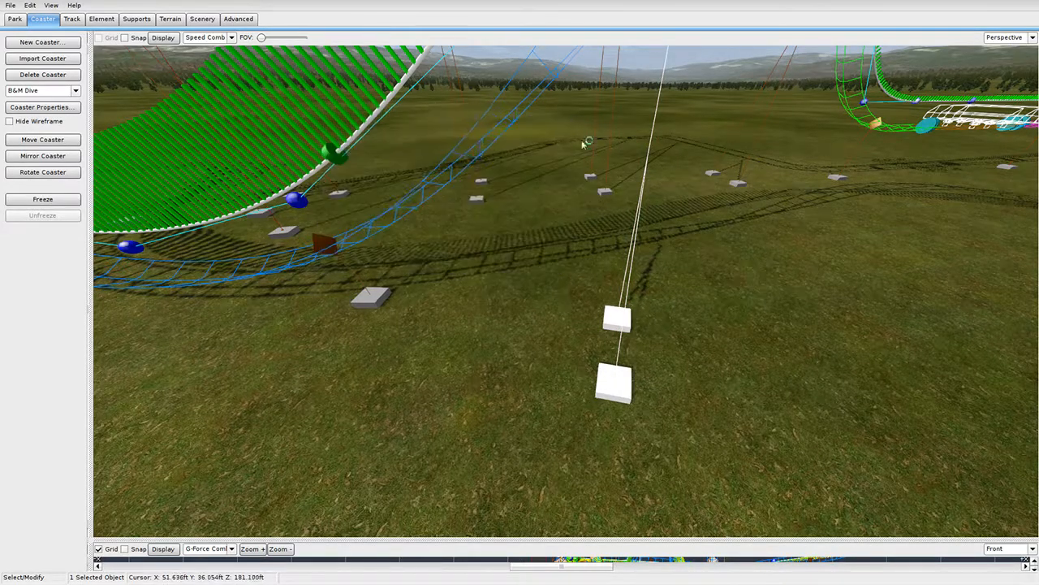
pyautogui.moveTo(585, 143); pyautogui.dragTo(667, 271, button='right')
pyautogui.doubleClick(712, 300)
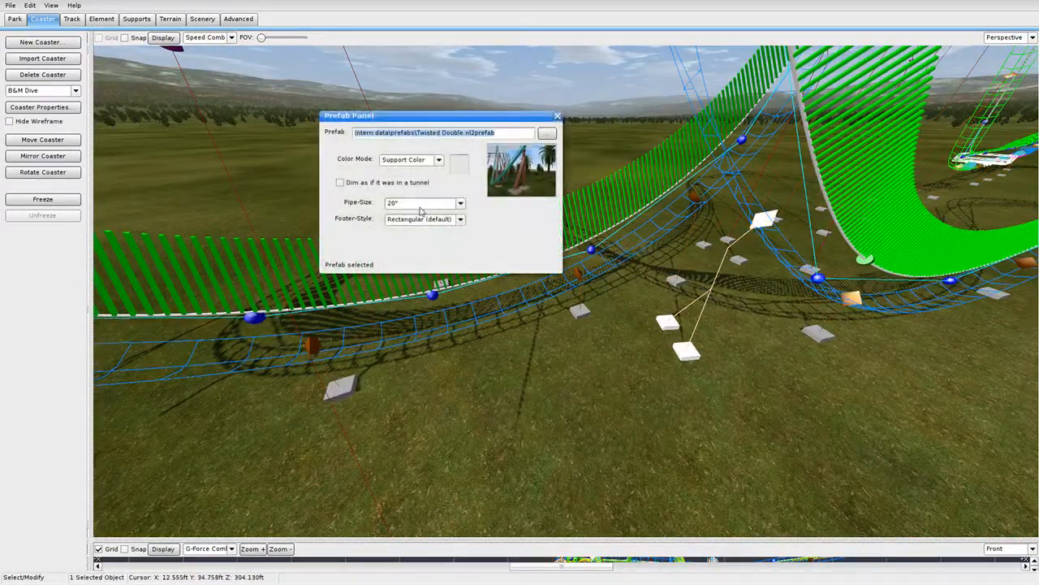
pyautogui.click(461, 219)
pyautogui.click(387, 232)
pyautogui.click(557, 116)
pyautogui.moveTo(586, 172)
pyautogui.mouseDown(button='right')
pyautogui.moveTo(596, 142)
pyautogui.moveTo(594, 185)
pyautogui.mouseUp(button='right')
# Check a support beam's settings, then show the zoomed top view beside the 3D view.
pyautogui.doubleClick(644, 302)
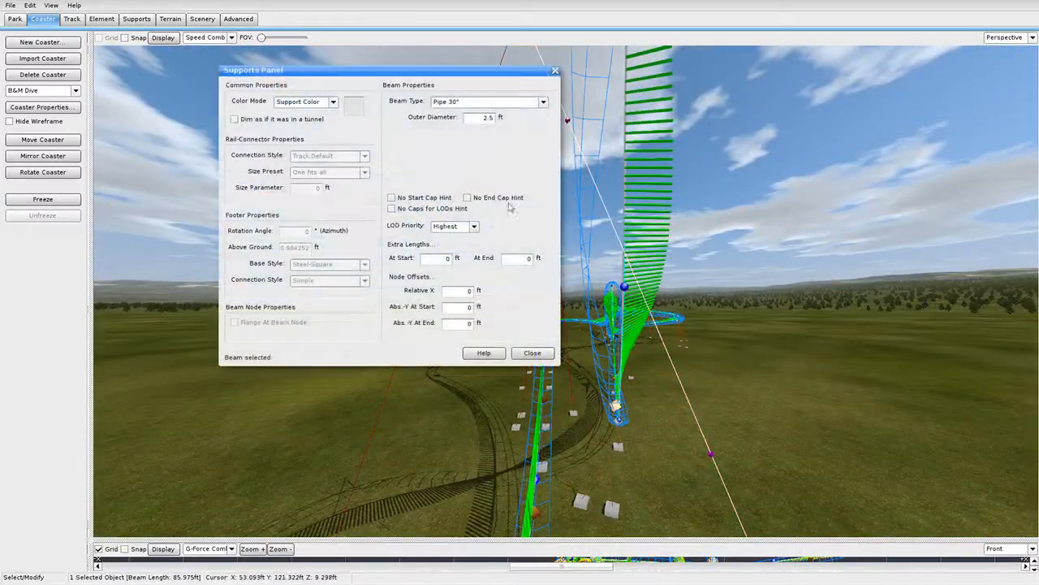
pyautogui.click(556, 72)
pyautogui.moveTo(578, 159); pyautogui.dragTo(142, 402, button='right')
pyautogui.moveTo(91, 381); pyautogui.dragTo(779, 365)
pyautogui.scroll(-4, 496, 272)
pyautogui.moveTo(510, 236); pyautogui.dragTo(498, 217, button='right')
pyautogui.moveTo(497, 177); pyautogui.dragTo(444, 373, button='right')
pyautogui.scroll(-5, 642, 259)
pyautogui.moveTo(590, 239); pyautogui.dragTo(577, 266, button='right')
pyautogui.scroll(4, 466, 319)
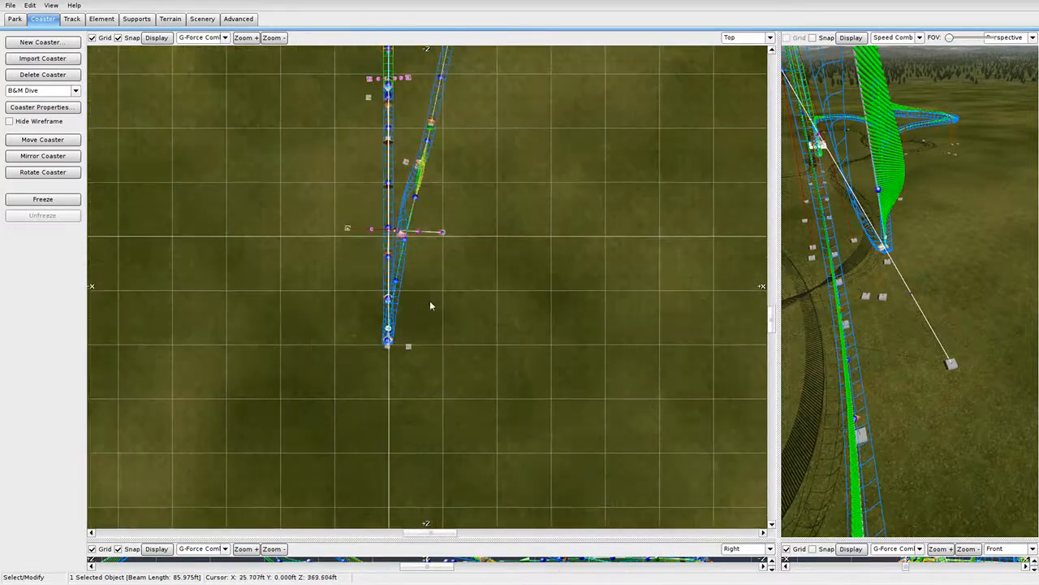
pyautogui.scroll(4, 467, 204)
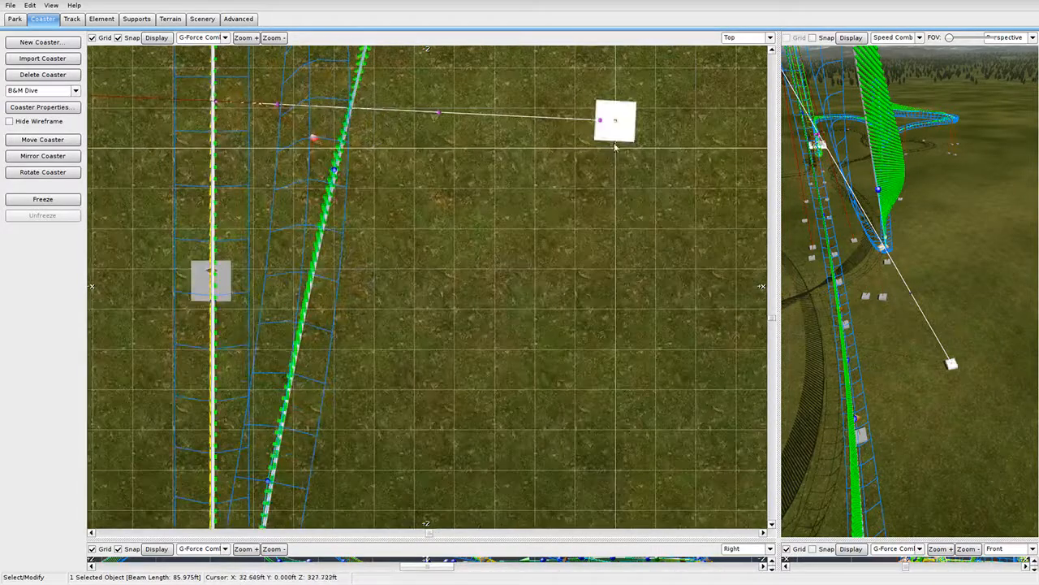
# Move a support footer left, raise a track connection node, and shift the beam's node lower-left.
pyautogui.moveTo(613, 149); pyautogui.dragTo(536, 159)
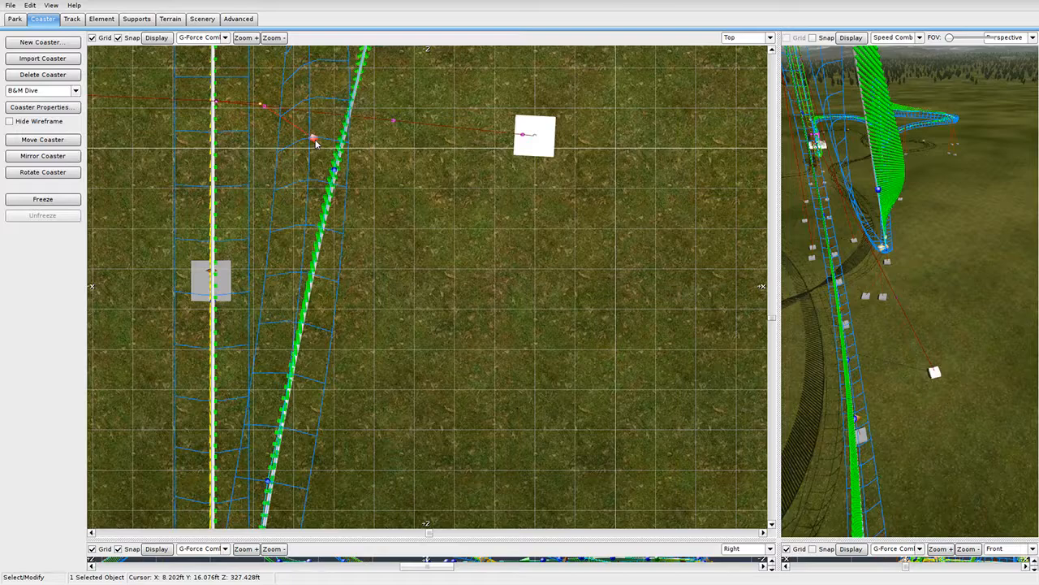
pyautogui.moveTo(316, 143); pyautogui.dragTo(315, 95)
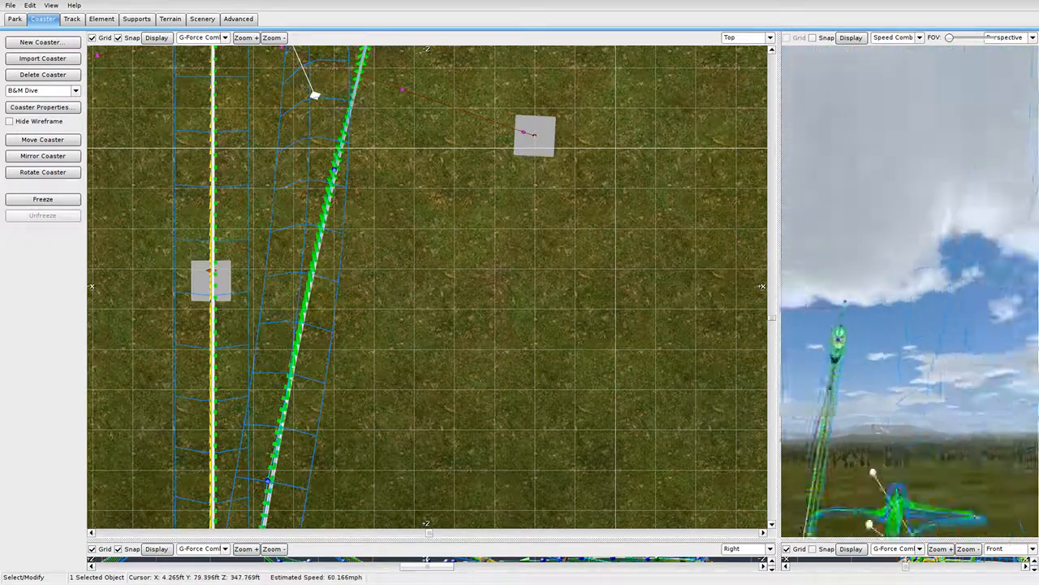
pyautogui.moveTo(959, 203); pyautogui.dragTo(964, 250, button='right')
pyautogui.moveTo(981, 241); pyautogui.dragTo(934, 285)
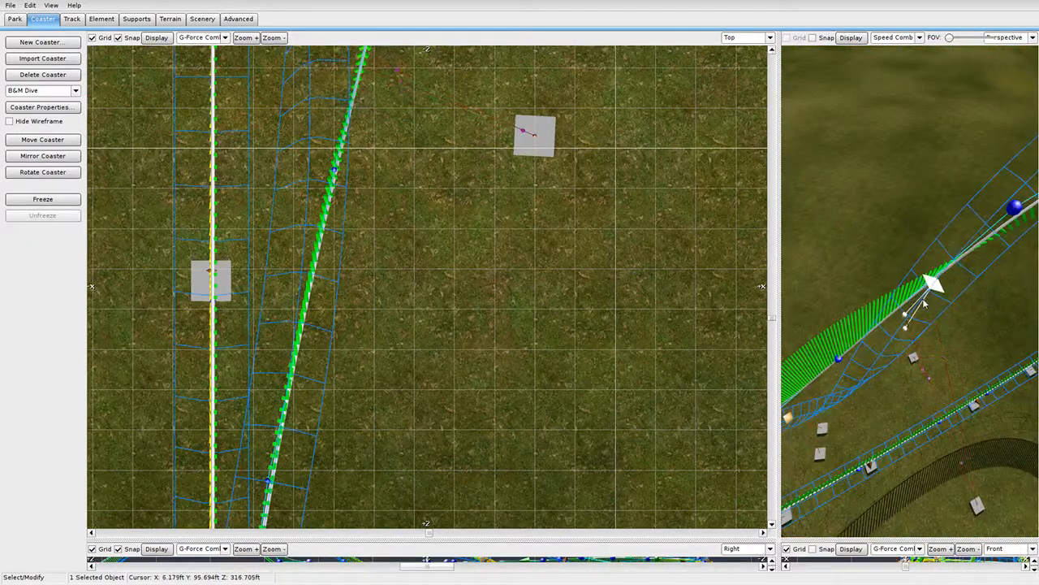
pyautogui.scroll(-4, 445, 200)
pyautogui.moveTo(457, 181); pyautogui.dragTo(430, 325, button='right')
pyautogui.scroll(3, 446, 283)
# Move another support's two footers closer to the track on both sides.
pyautogui.moveTo(470, 386); pyautogui.dragTo(499, 289)
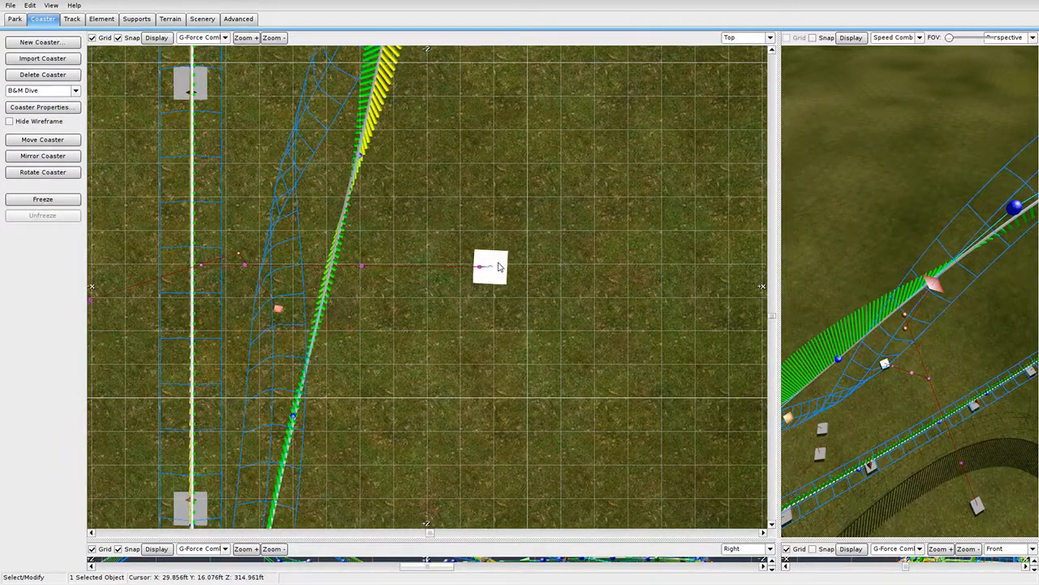
pyautogui.moveTo(423, 316); pyautogui.dragTo(584, 347, button='right')
pyautogui.moveTo(108, 387); pyautogui.dragTo(161, 266)
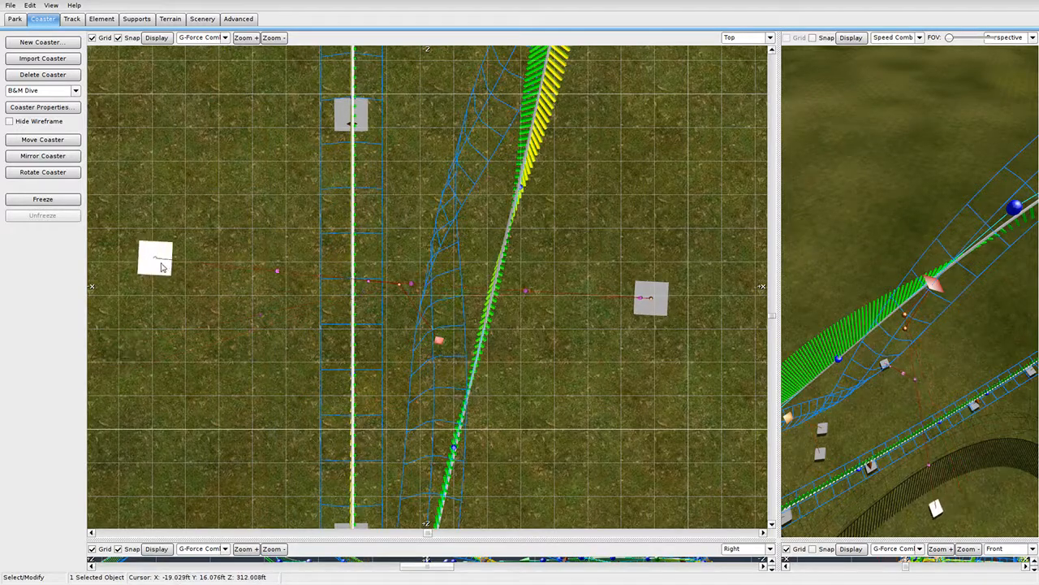
pyautogui.rightClick(622, 376)
pyautogui.moveTo(883, 323)
pyautogui.mouseDown(button='right')
pyautogui.moveTo(882, 236)
pyautogui.moveTo(853, 234)
pyautogui.moveTo(897, 252)
pyautogui.moveTo(910, 213)
pyautogui.moveTo(880, 318)
pyautogui.mouseUp(button='right')
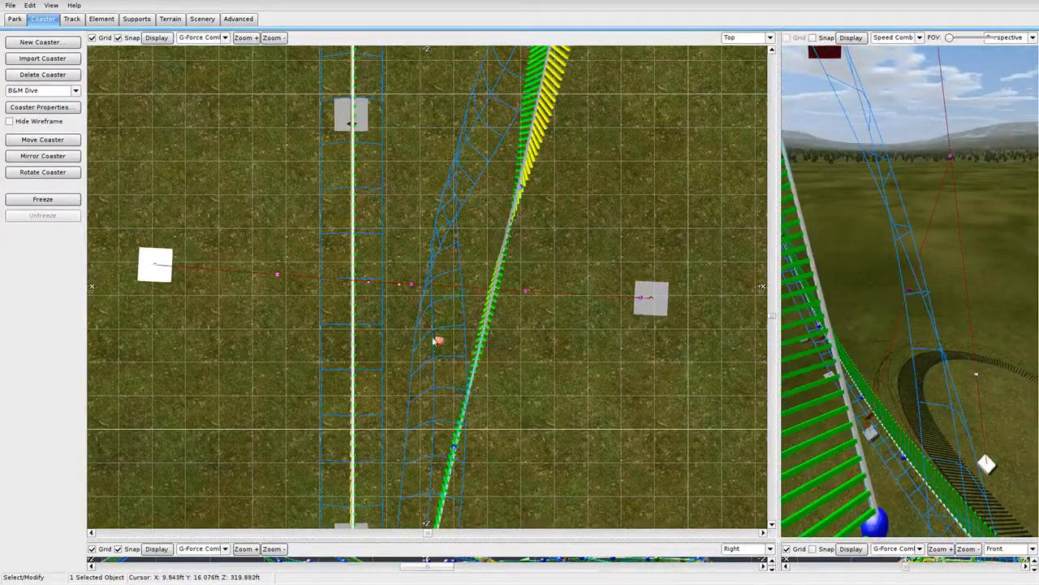
pyautogui.moveTo(648, 312); pyautogui.dragTo(605, 309)
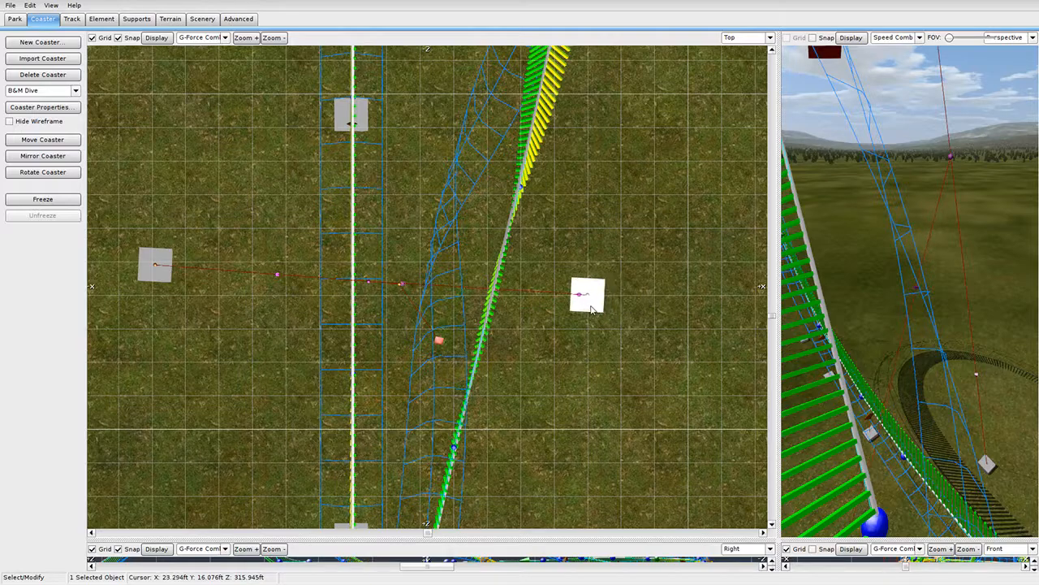
pyautogui.moveTo(885, 276); pyautogui.dragTo(893, 368, button='right')
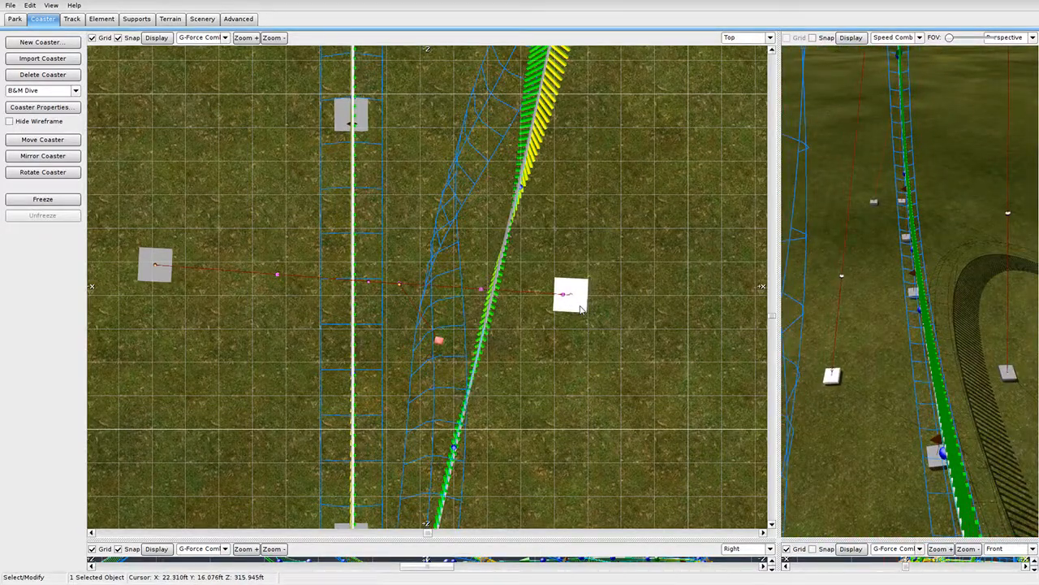
pyautogui.moveTo(168, 280); pyautogui.dragTo(180, 282)
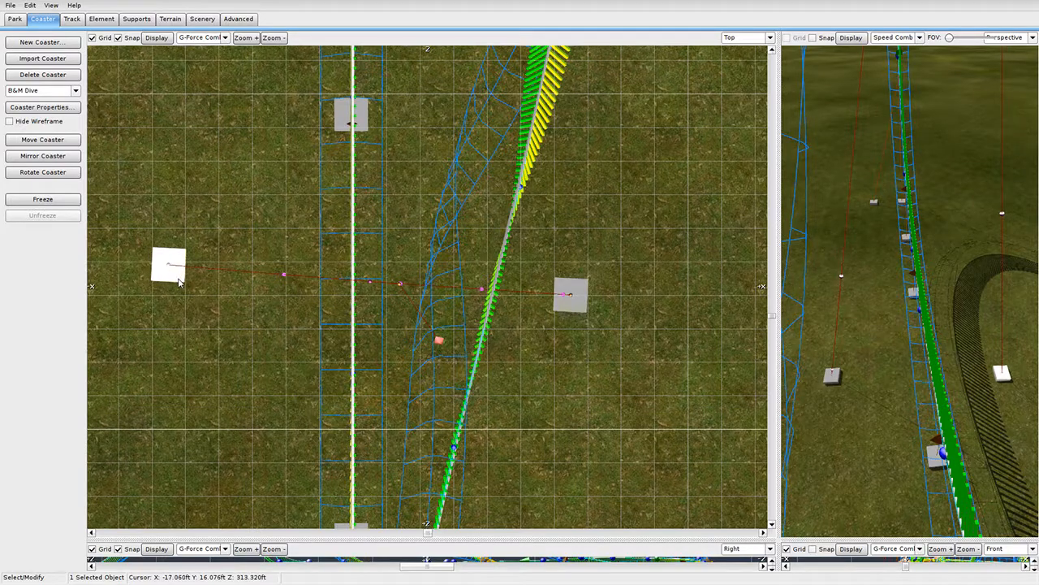
pyautogui.scroll(-3, 505, 362)
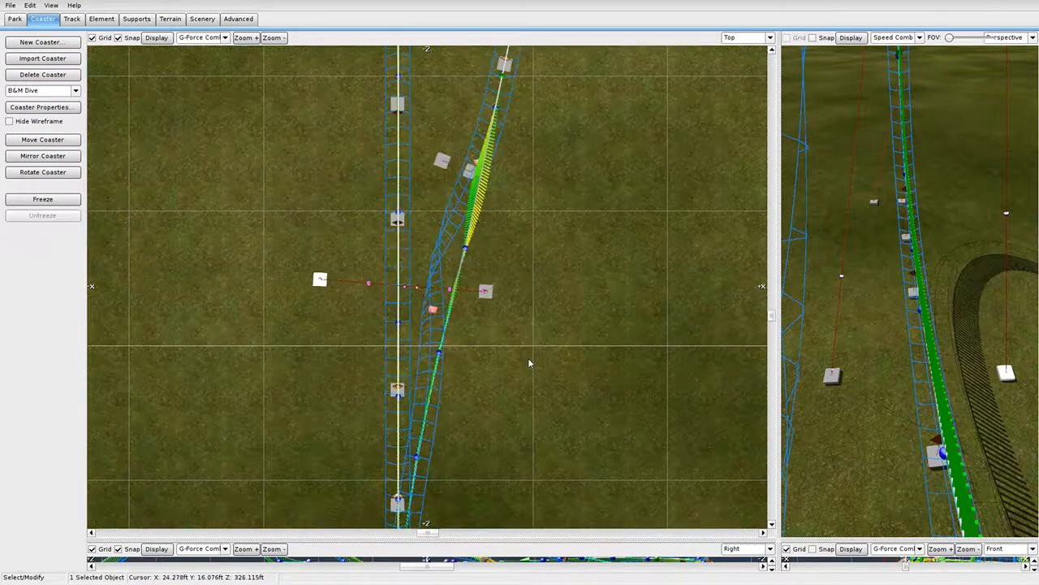
# Move the right and left support footers up in the top view near the brake section.
pyautogui.moveTo(822, 341); pyautogui.dragTo(926, 349, button='right')
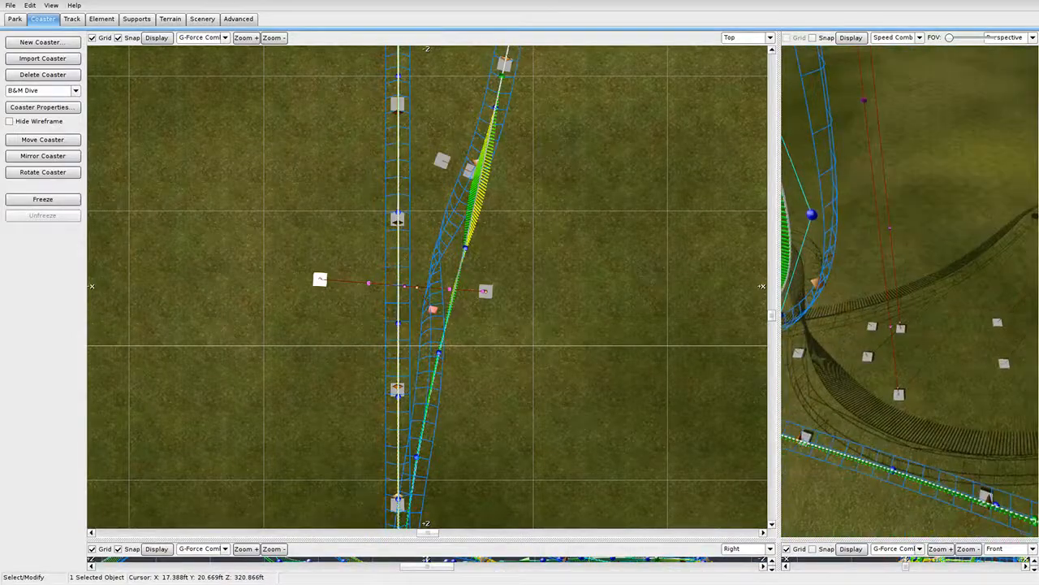
pyautogui.scroll(-4, 442, 315)
pyautogui.scroll(7, 457, 381)
pyautogui.moveTo(488, 272)
pyautogui.mouseDown(button='right')
pyautogui.moveTo(484, 455)
pyautogui.moveTo(479, 282)
pyautogui.mouseUp(button='right')
pyautogui.scroll(3, 480, 282)
pyautogui.moveTo(513, 423); pyautogui.dragTo(512, 238)
pyautogui.moveTo(229, 428); pyautogui.dragTo(233, 240)
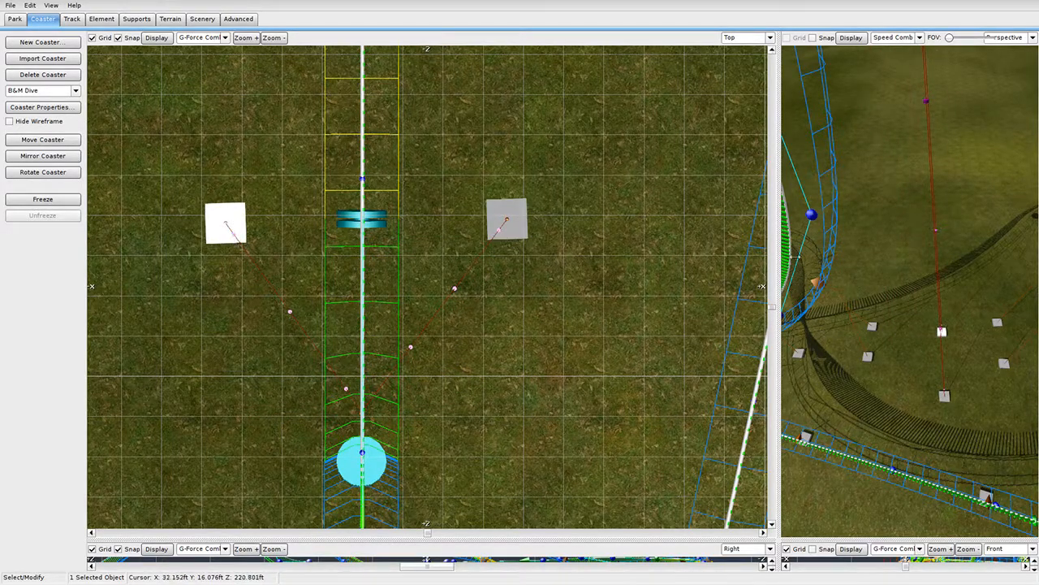
# Save the park and orbit the 3D view around the loop.
pyautogui.moveTo(902, 268); pyautogui.dragTo(931, 201, button='right')
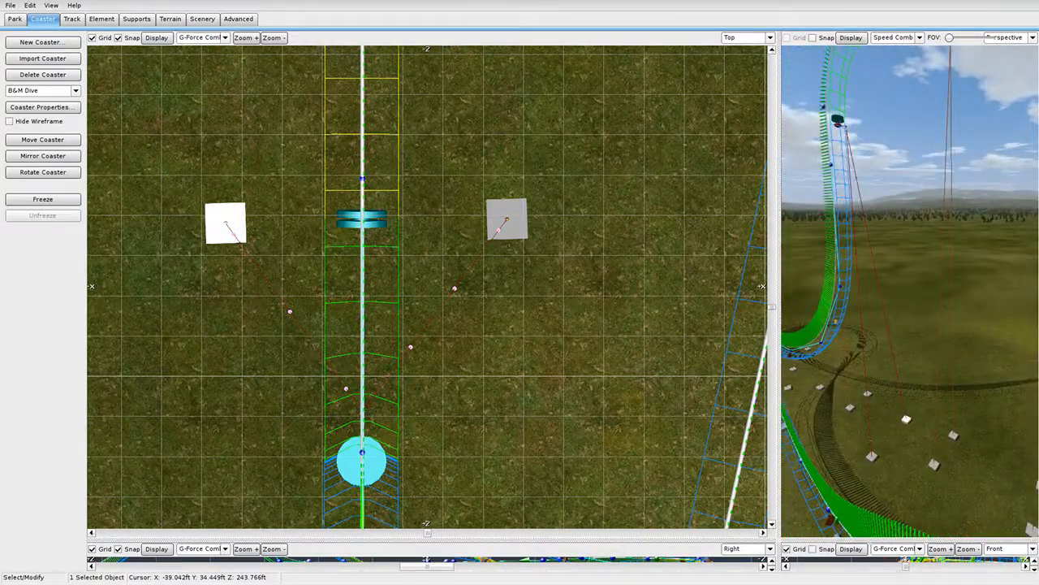
pyautogui.moveTo(966, 238); pyautogui.dragTo(931, 195, button='right')
pyautogui.click(12, 6)
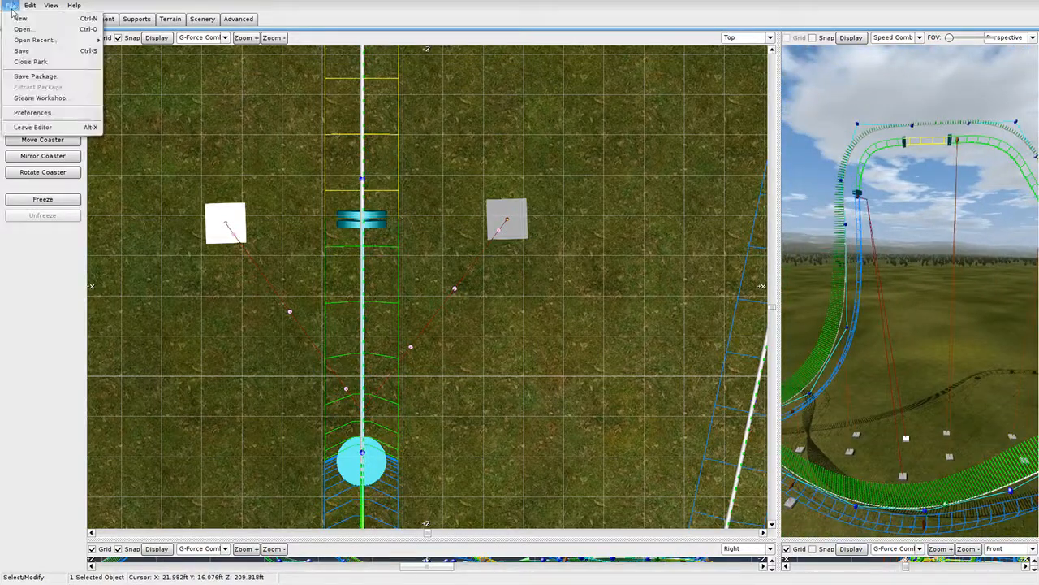
pyautogui.click(38, 54)
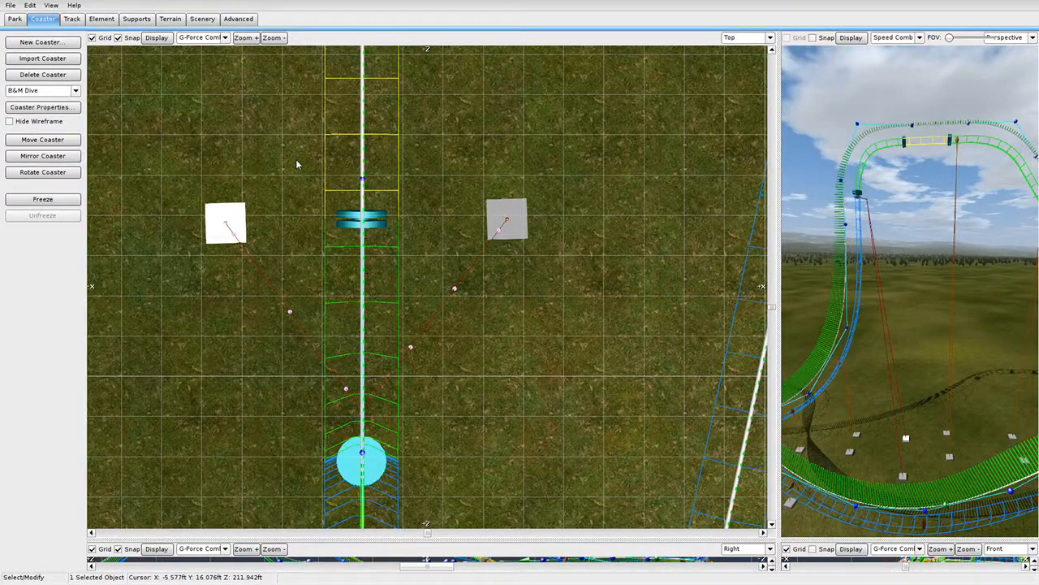
pyautogui.moveTo(926, 163); pyautogui.dragTo(886, 213, button='right')
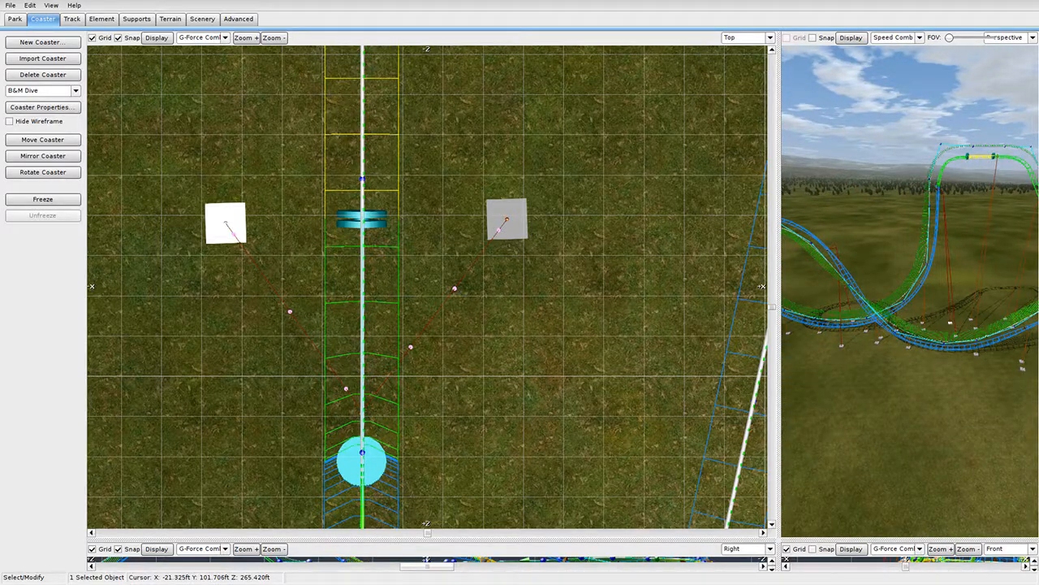
pyautogui.moveTo(925, 272); pyautogui.dragTo(818, 277, button='right')
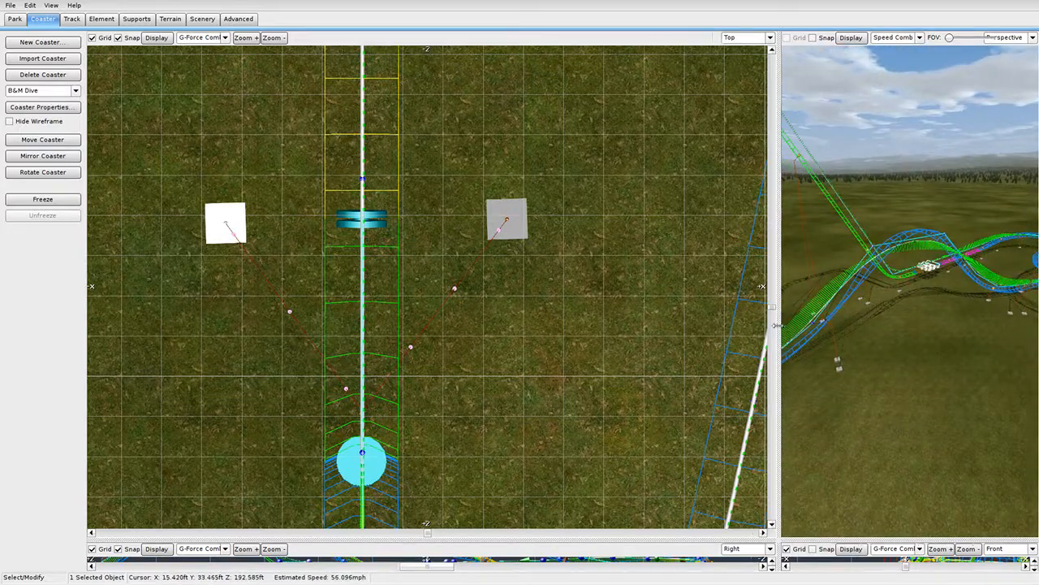
# Widen the 3D view and pick the Twisted 90Deg Inwards support prefab.
pyautogui.moveTo(775, 325); pyautogui.dragTo(371, 325)
pyautogui.click(73, 20)
pyautogui.click(123, 22)
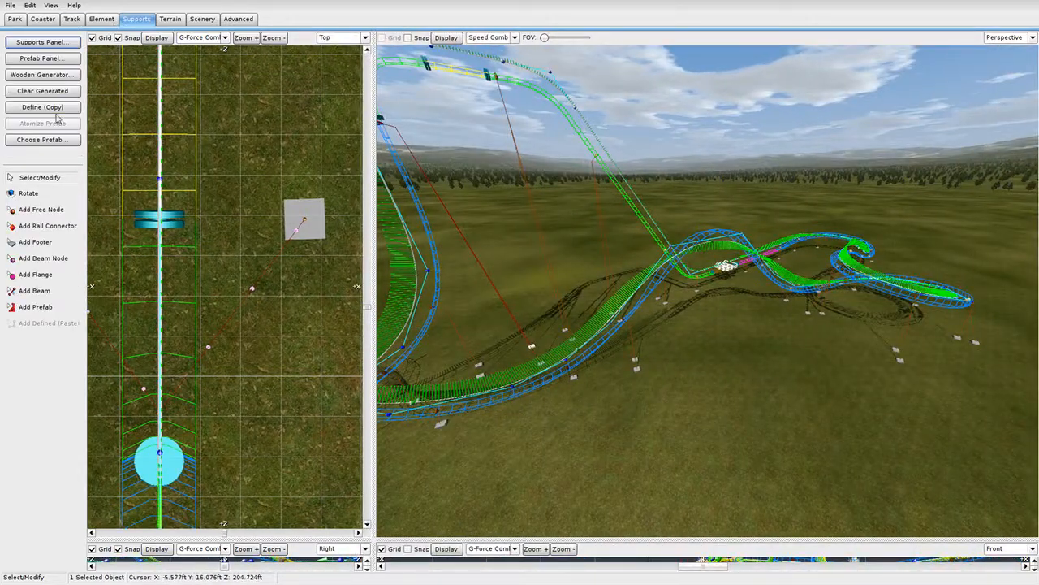
pyautogui.click(52, 142)
pyautogui.scroll(-2, 524, 293)
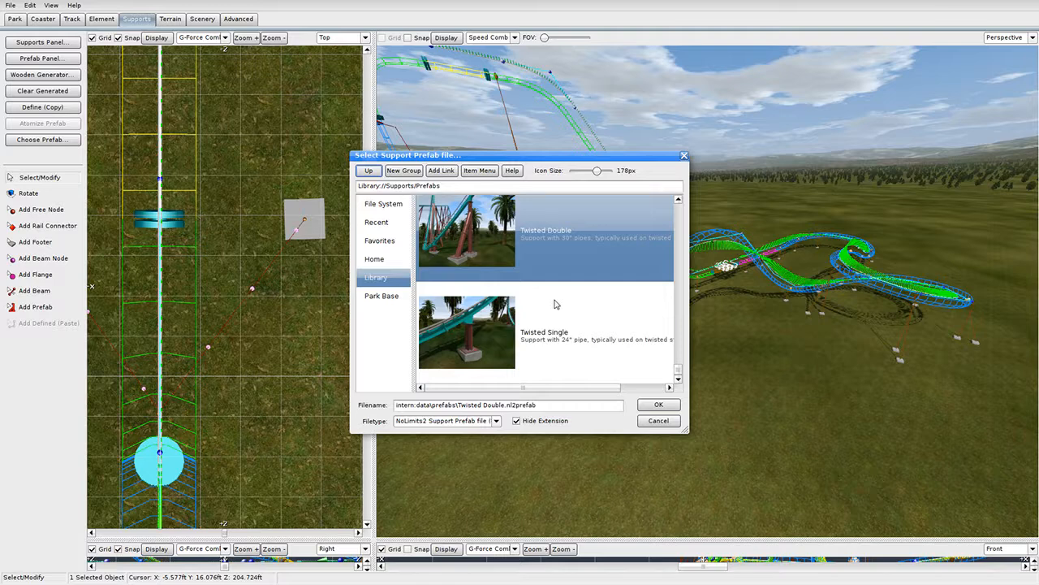
pyautogui.scroll(3, 557, 306)
pyautogui.scroll(3, 566, 312)
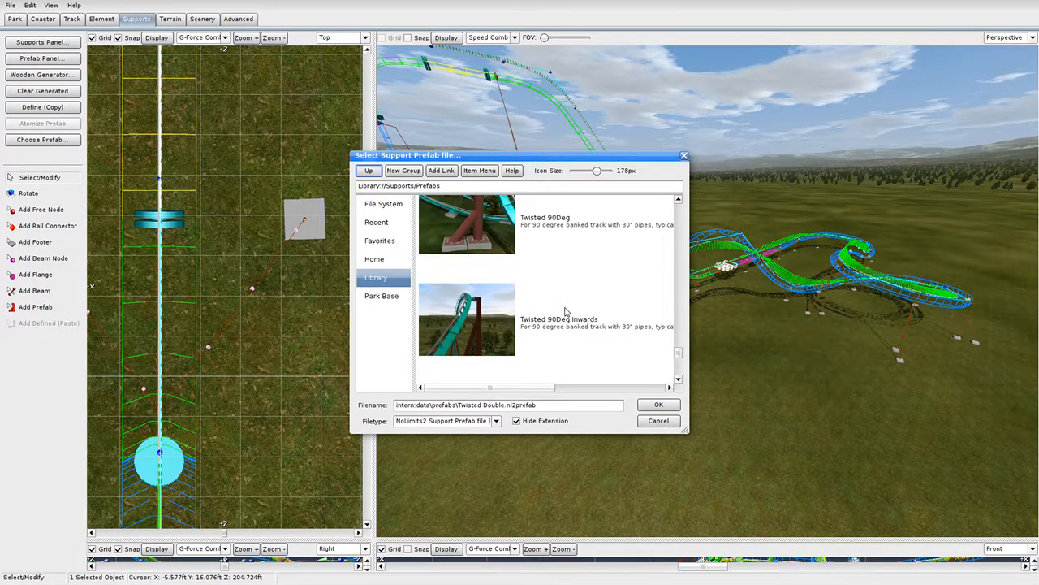
pyautogui.doubleClick(561, 307)
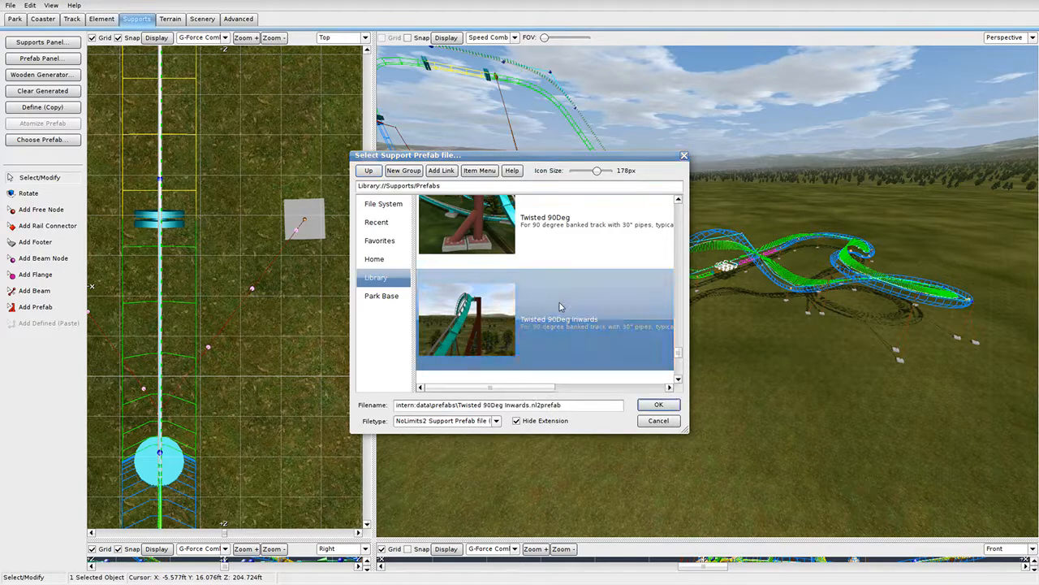
# Place the new support on the small hill and slide it along the track into position.
pyautogui.moveTo(585, 317); pyautogui.dragTo(689, 250, button='right')
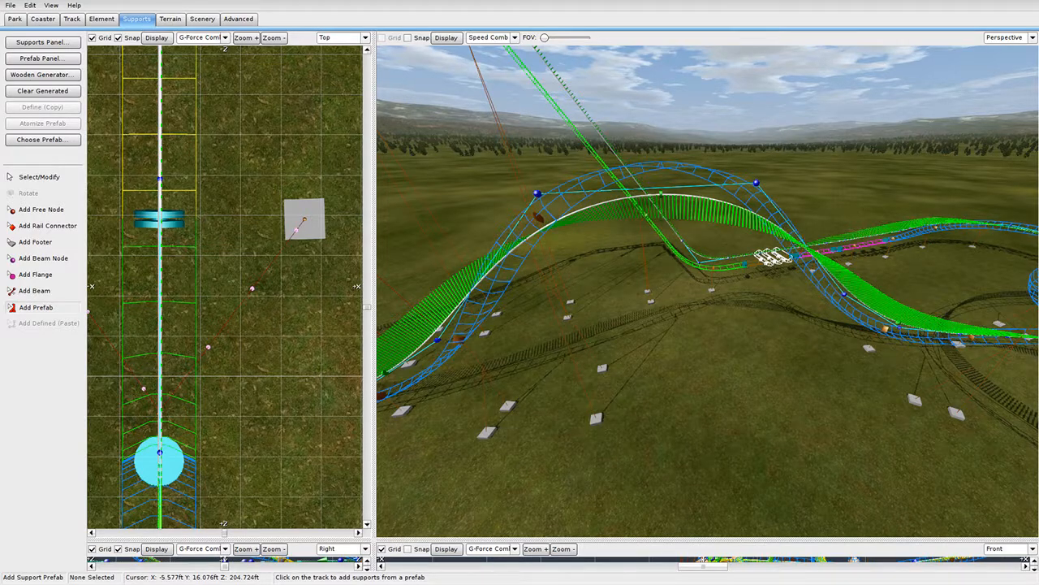
pyautogui.moveTo(597, 310)
pyautogui.mouseDown(button='right')
pyautogui.moveTo(602, 331)
pyautogui.moveTo(625, 341)
pyautogui.moveTo(596, 311)
pyautogui.mouseUp(button='right')
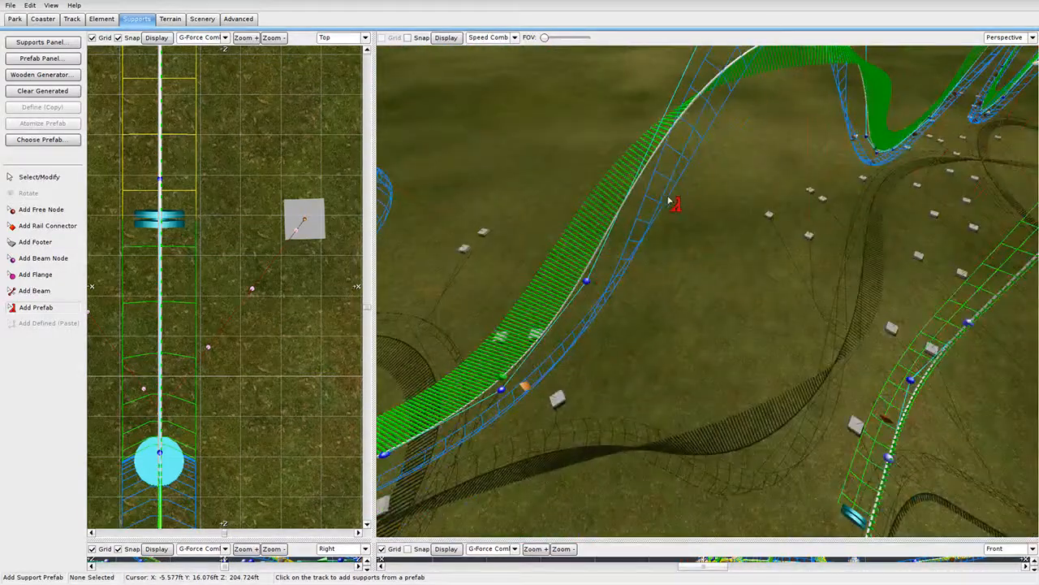
pyautogui.click(48, 178)
pyautogui.moveTo(616, 359)
pyautogui.mouseDown(button='right')
pyautogui.moveTo(613, 347)
pyautogui.moveTo(617, 360)
pyautogui.mouseUp(button='right')
pyautogui.moveTo(636, 326); pyautogui.dragTo(671, 329)
pyautogui.moveTo(671, 330); pyautogui.dragTo(751, 313, button='right')
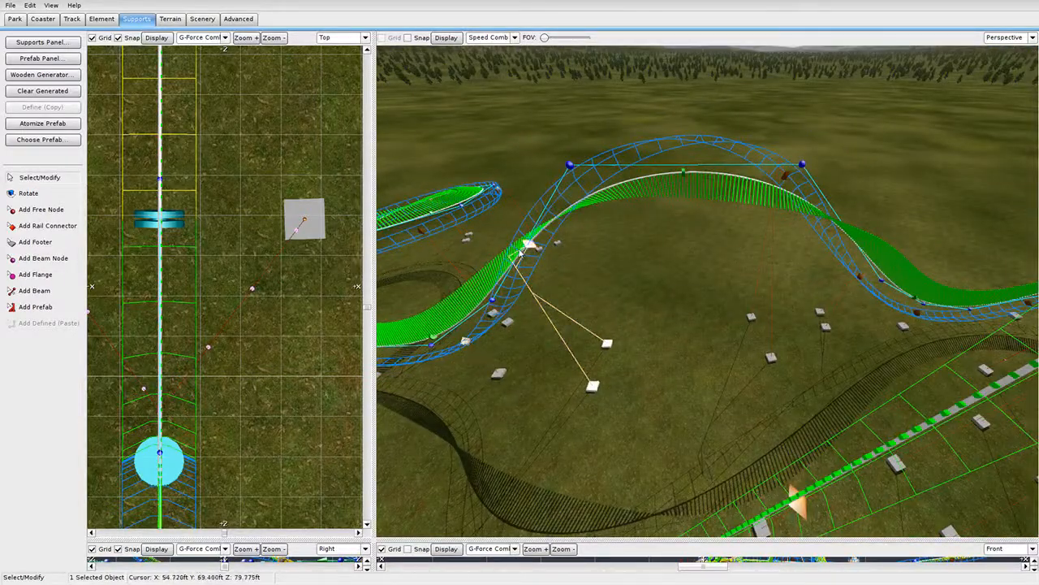
pyautogui.moveTo(520, 253); pyautogui.dragTo(550, 246)
pyautogui.moveTo(786, 177); pyautogui.dragTo(791, 208)
# Keep the placed support's pipe size at the 30" default.
pyautogui.doubleClick(780, 259)
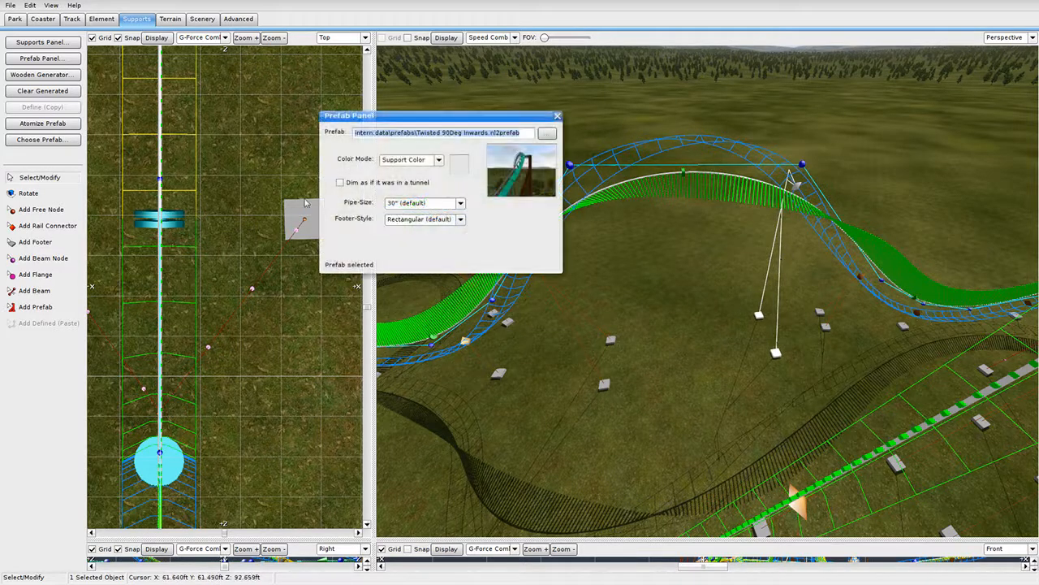
pyautogui.click(445, 206)
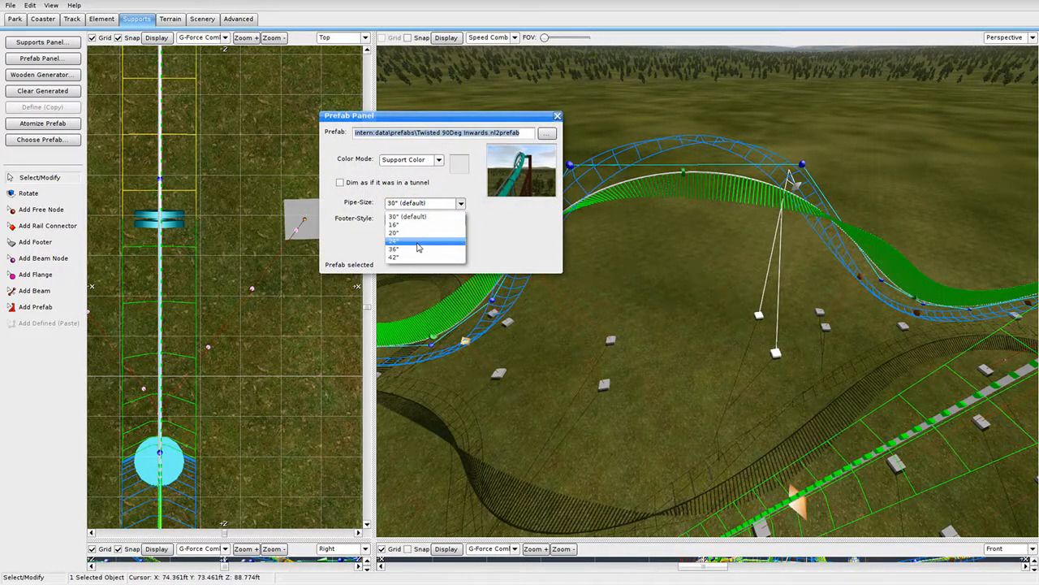
pyautogui.click(476, 239)
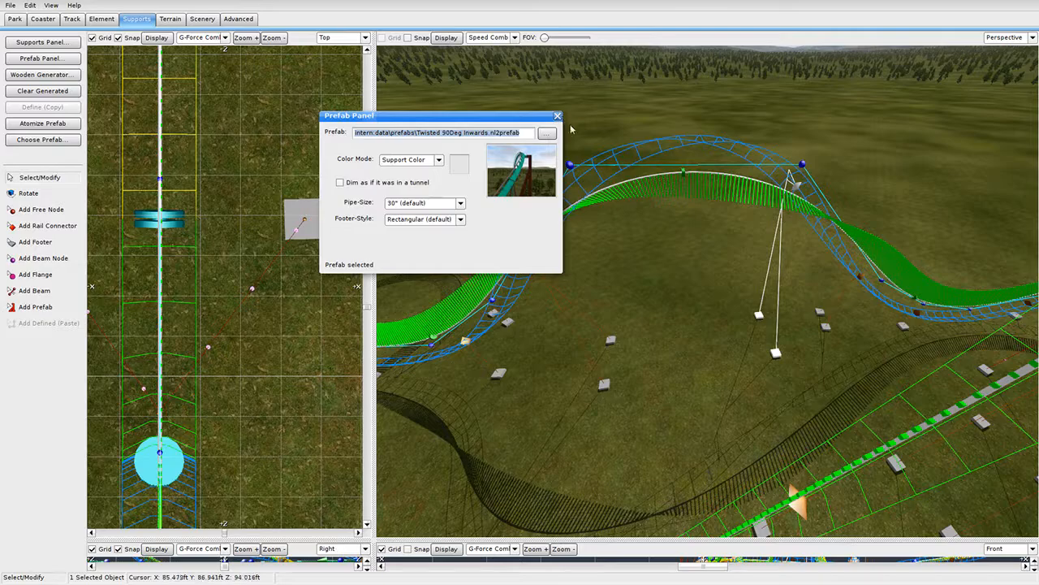
pyautogui.click(557, 116)
# Fly the camera to the tall loop and lower one of its support nodes.
pyautogui.moveTo(588, 151); pyautogui.dragTo(707, 227, button='right')
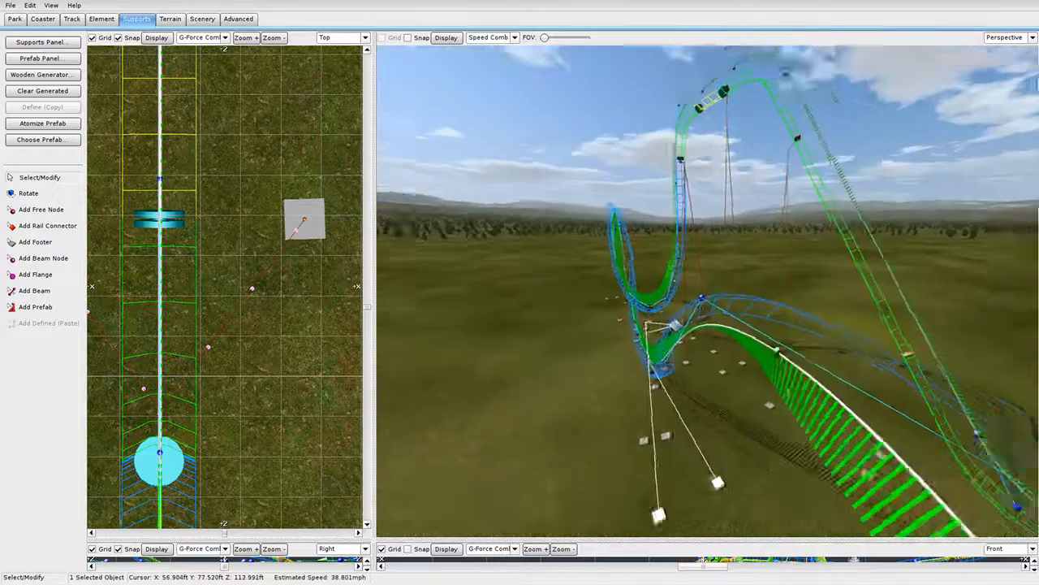
pyautogui.moveTo(664, 195)
pyautogui.mouseDown(button='right')
pyautogui.moveTo(656, 171)
pyautogui.moveTo(664, 195)
pyautogui.mouseUp(button='right')
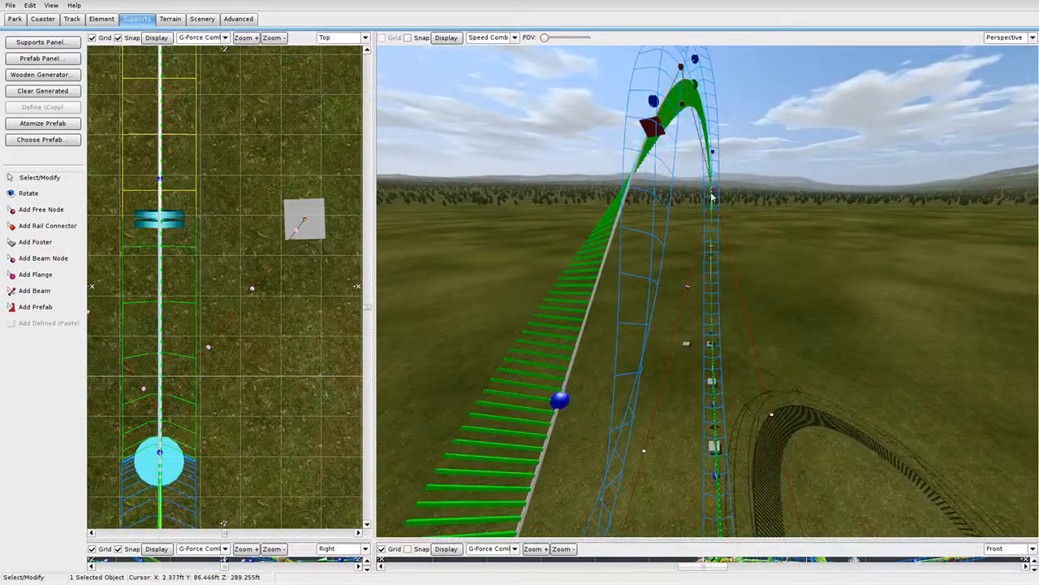
pyautogui.moveTo(712, 190); pyautogui.dragTo(725, 256)
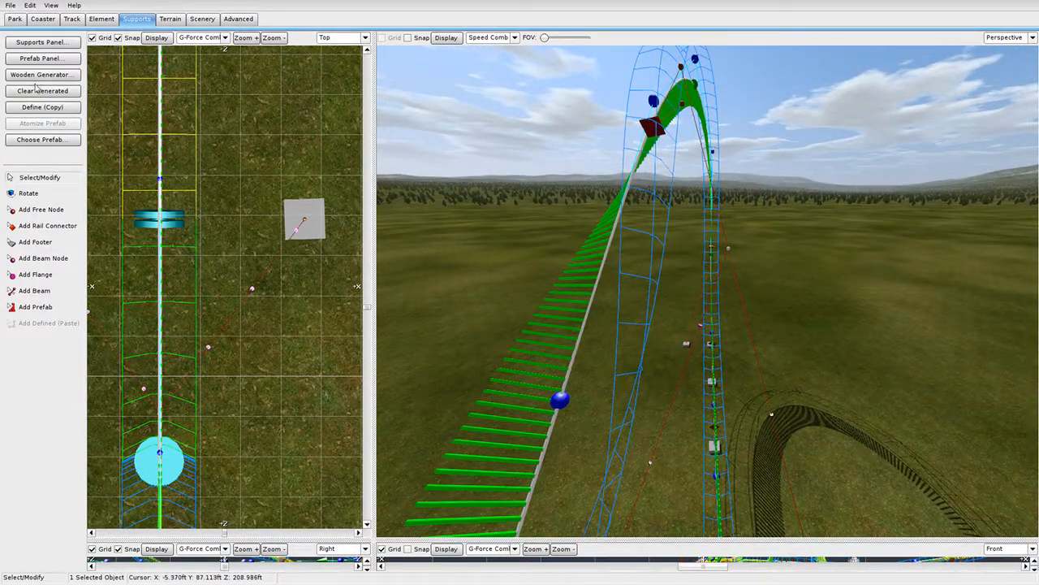
pyautogui.click(43, 19)
# Freeze the dive coaster and view it whole, then fly toward the station and lift hill.
pyautogui.click(67, 199)
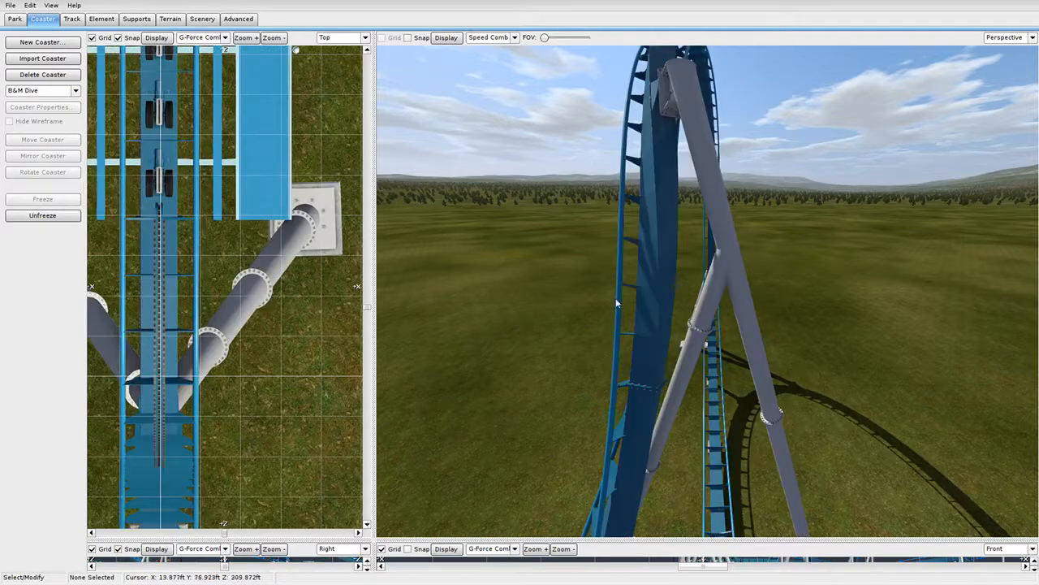
pyautogui.moveTo(617, 302); pyautogui.dragTo(541, 274, button='right')
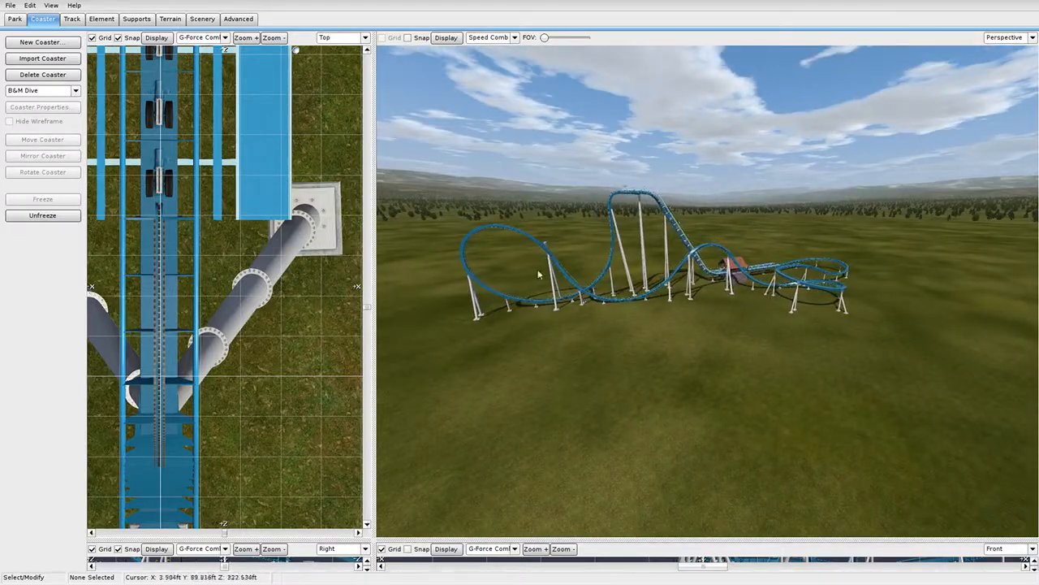
pyautogui.moveTo(633, 287); pyautogui.dragTo(666, 285, button='right')
# Save the park and leave the editor to ride the coaster.
pyautogui.click(24, 5)
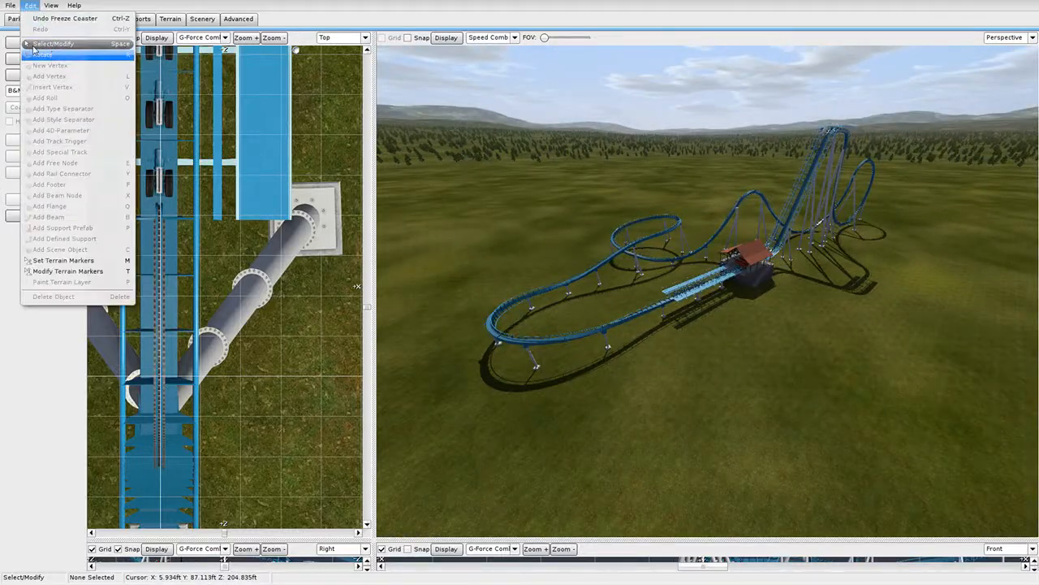
pyautogui.moveTo(13, 6)
pyautogui.click(31, 52)
pyautogui.click(11, 5)
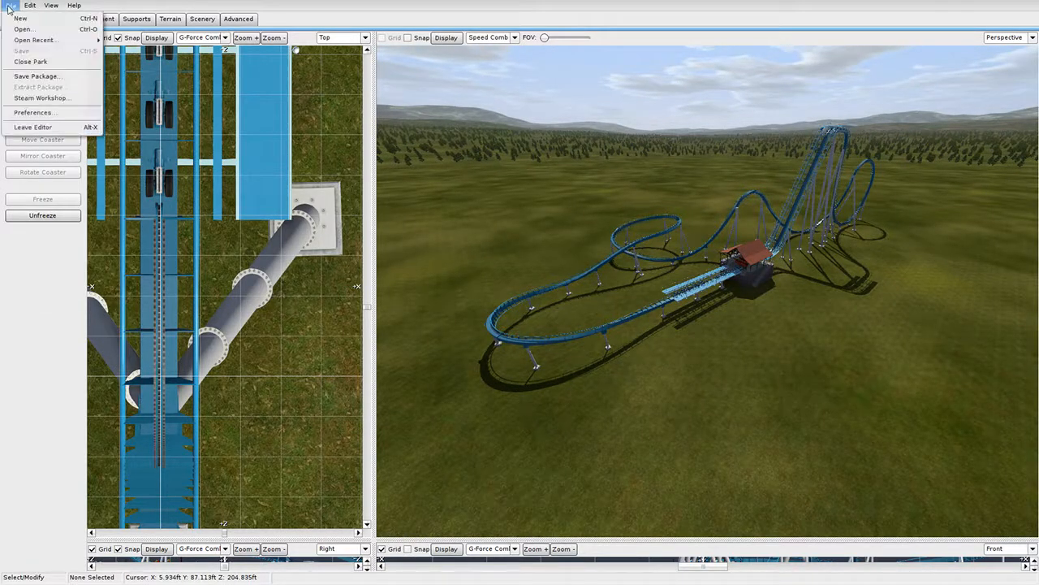
pyautogui.click(63, 135)
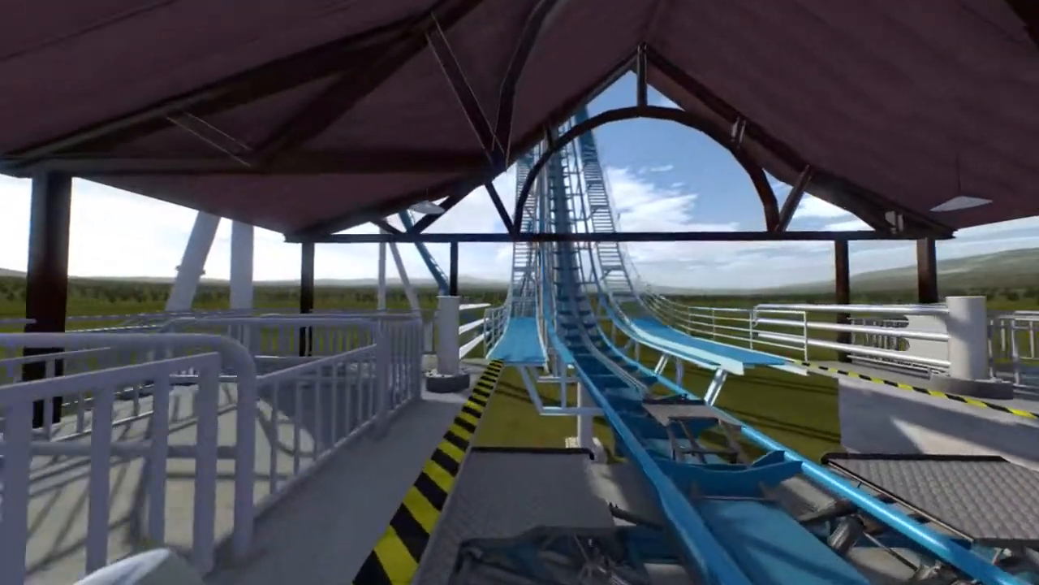
# Cycle the simulator cameras through Target, Ride and Fly View.
pyautogui.press('F3')
pyautogui.press('F1')
pyautogui.press('F2')
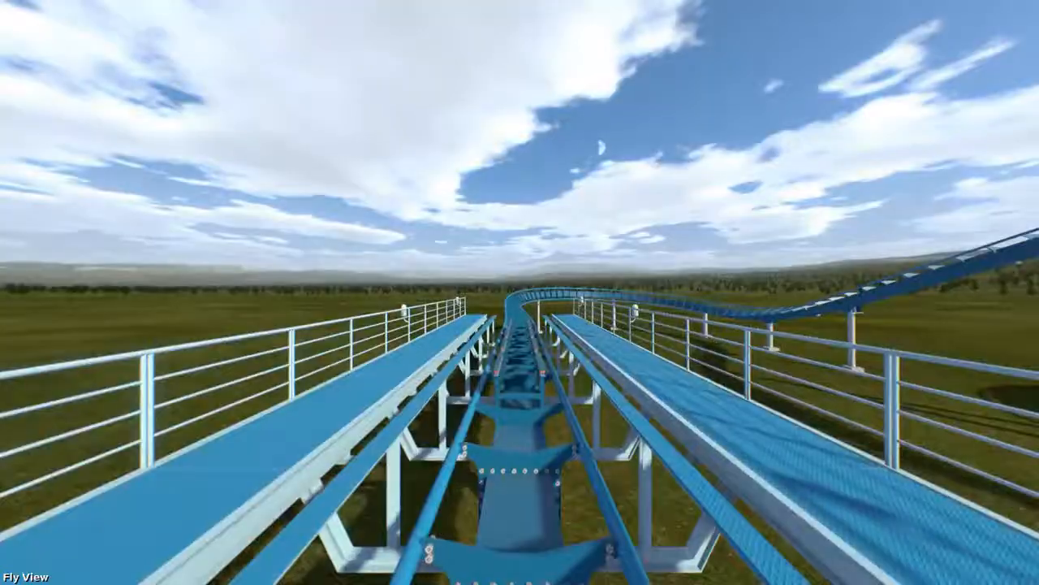